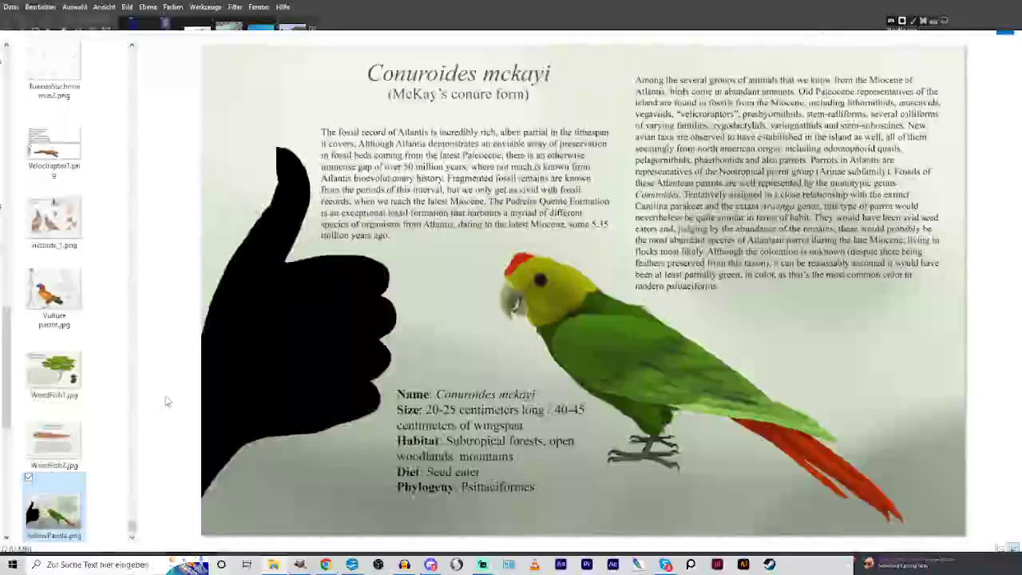
Browse the folder of prehistoric animal reference images, narrowing the preview so that more thumbnails fit.
key(Down)
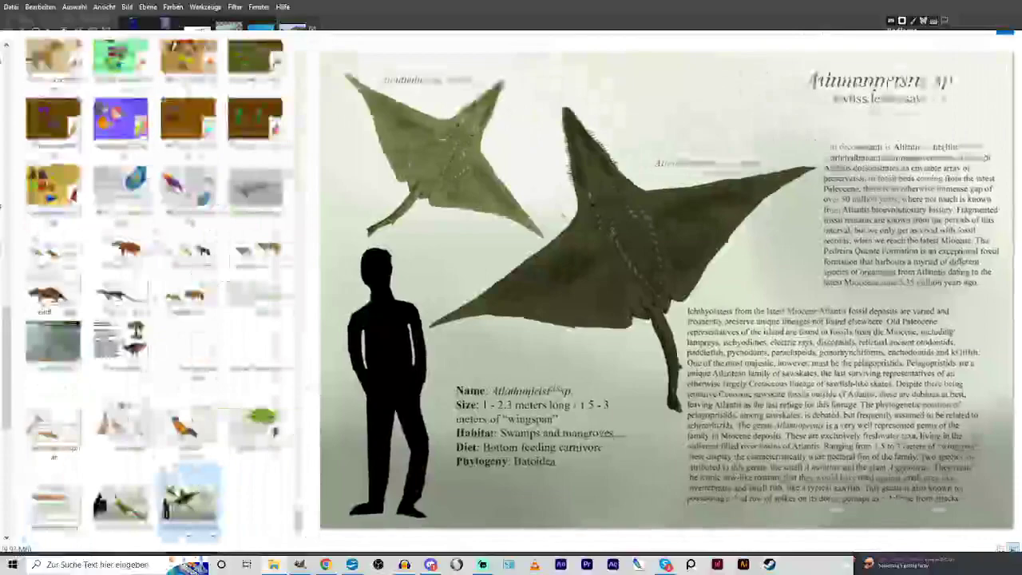
drag(307, 392, 867, 391)
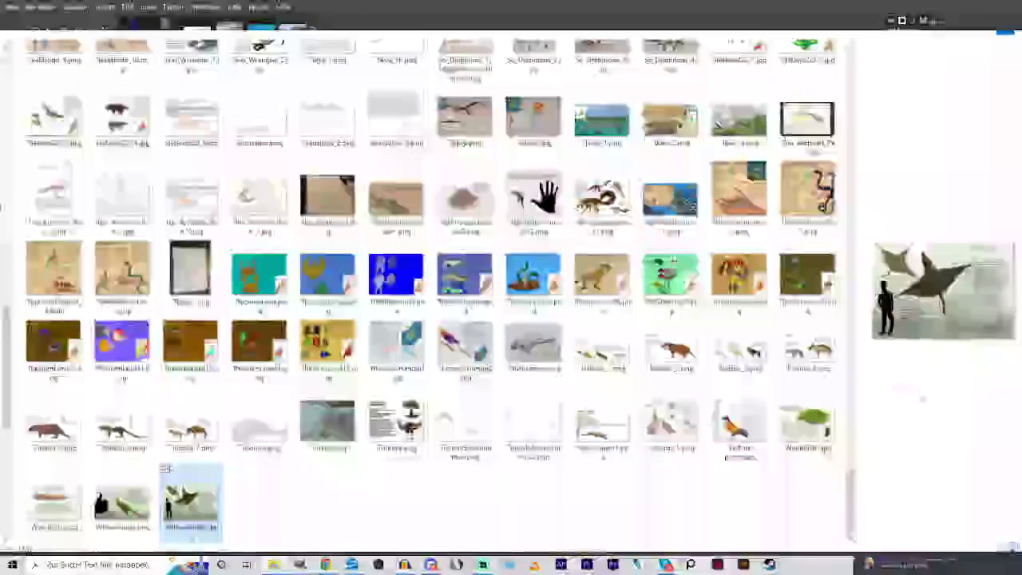
drag(852, 494, 852, 379)
scroll(432, 291, up, 10)
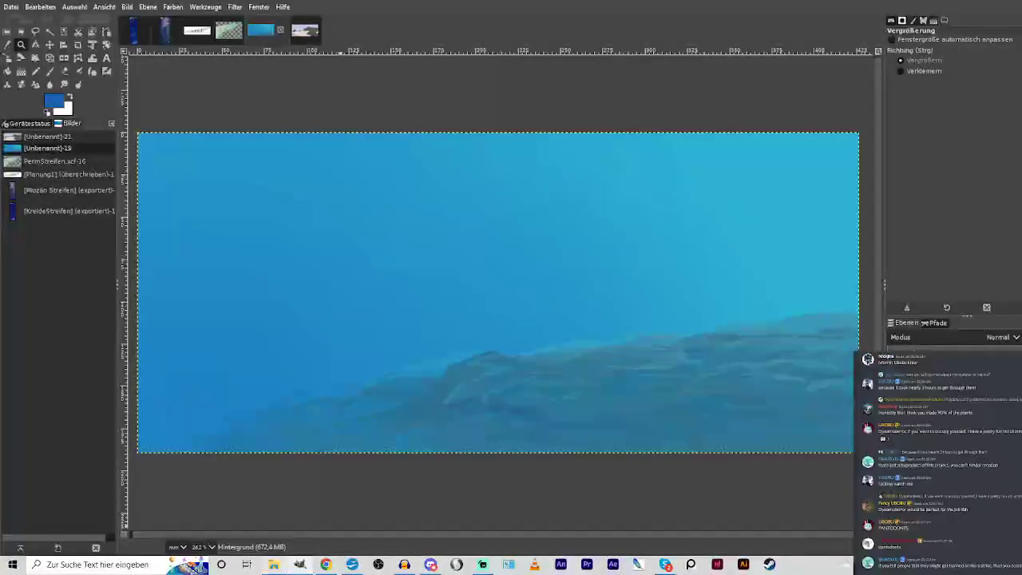
Select the Paintbrush with the Chalk 03 tip, raise its opacity and set its size to 24.
key(p)
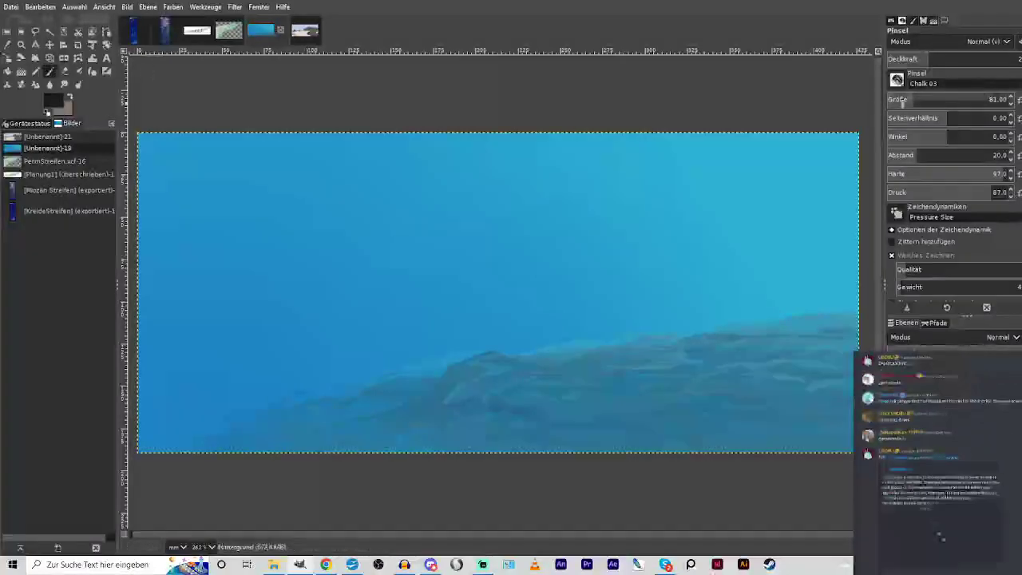
click(902, 101)
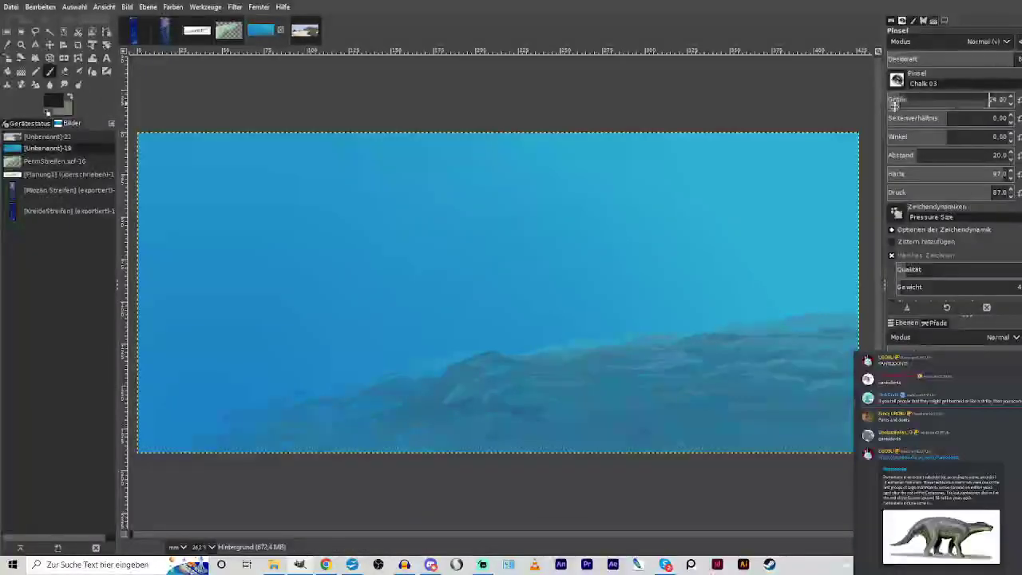
Insert the Barbatopristis atrox reference sheet as a new layer in the underwater scene and frame it closely.
key(z)
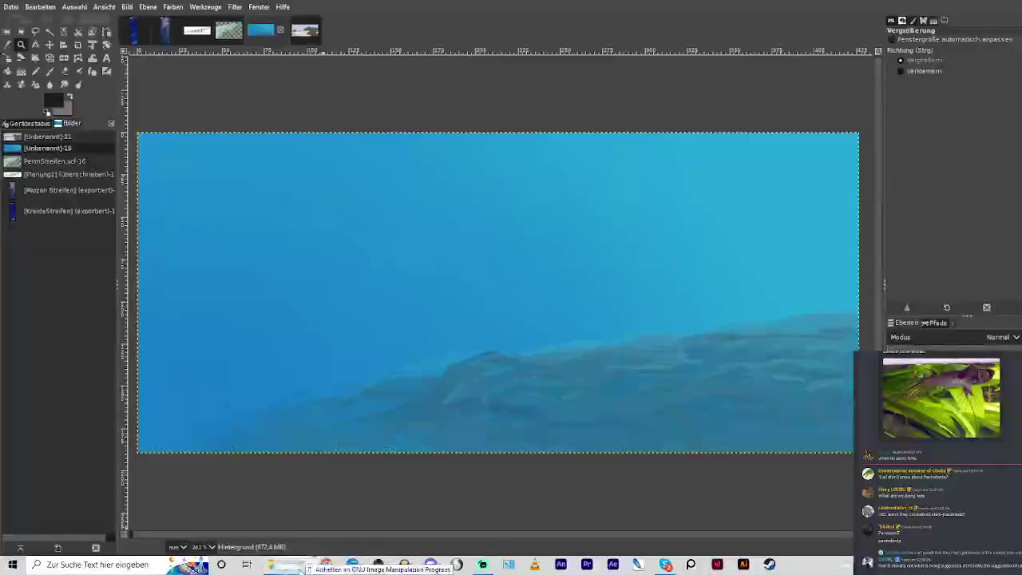
drag(300, 565, 400, 366)
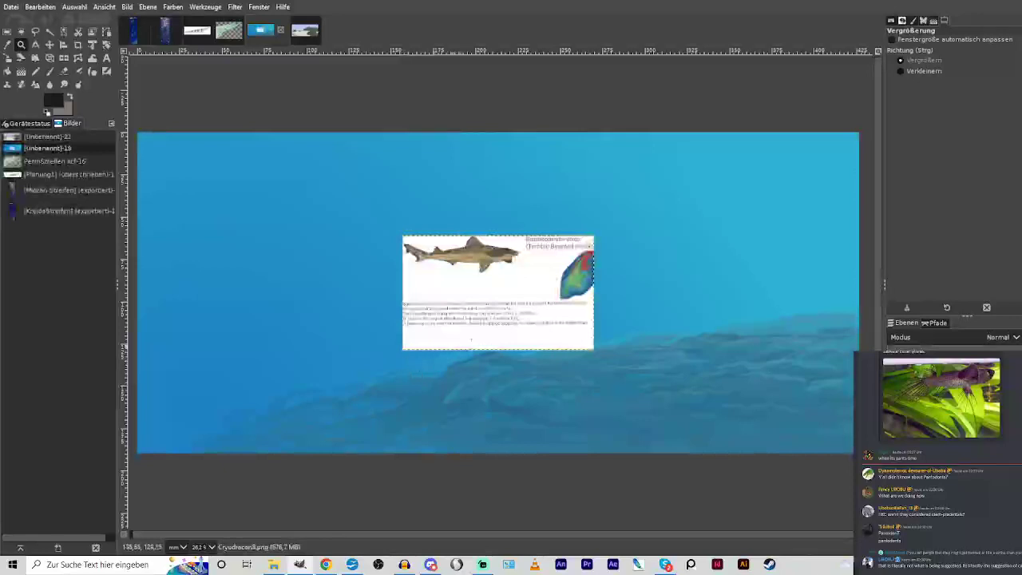
drag(314, 199, 687, 394)
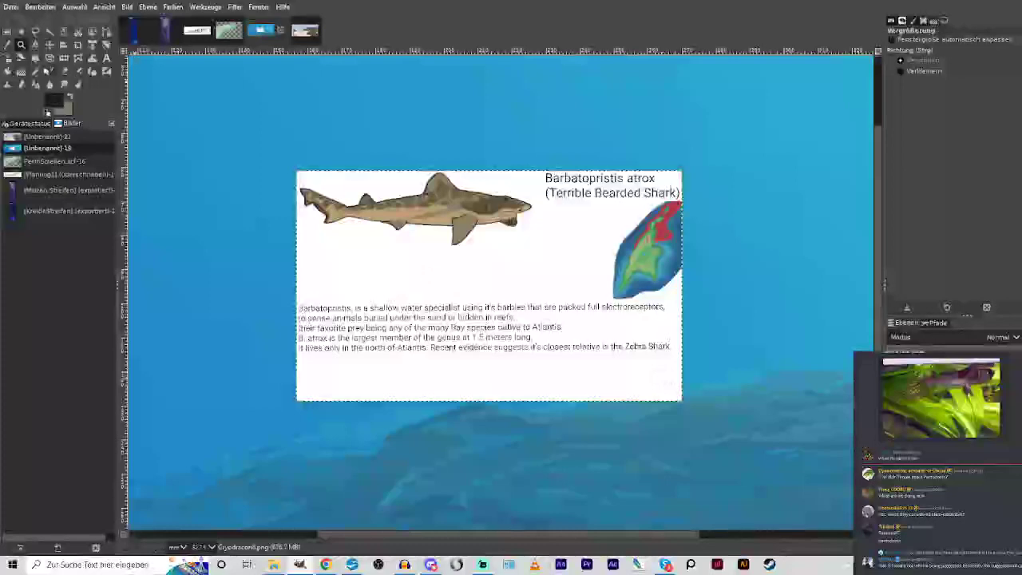
Mirror the Barbatopristis atrox sheet horizontally and move it down over the rocky seabed, clear of the open water.
click(65, 58)
click(471, 277)
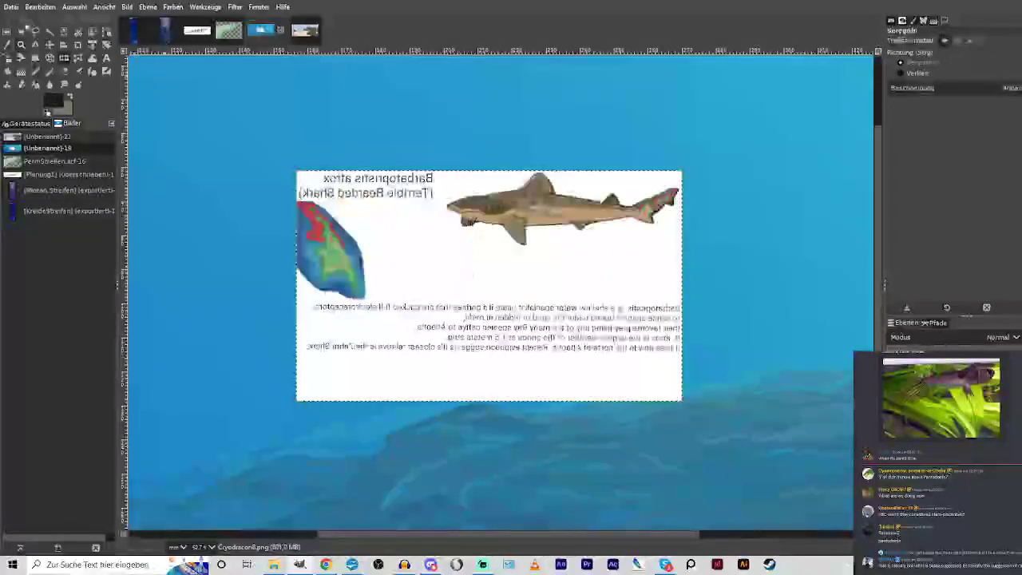
click(50, 44)
drag(431, 267, 668, 408)
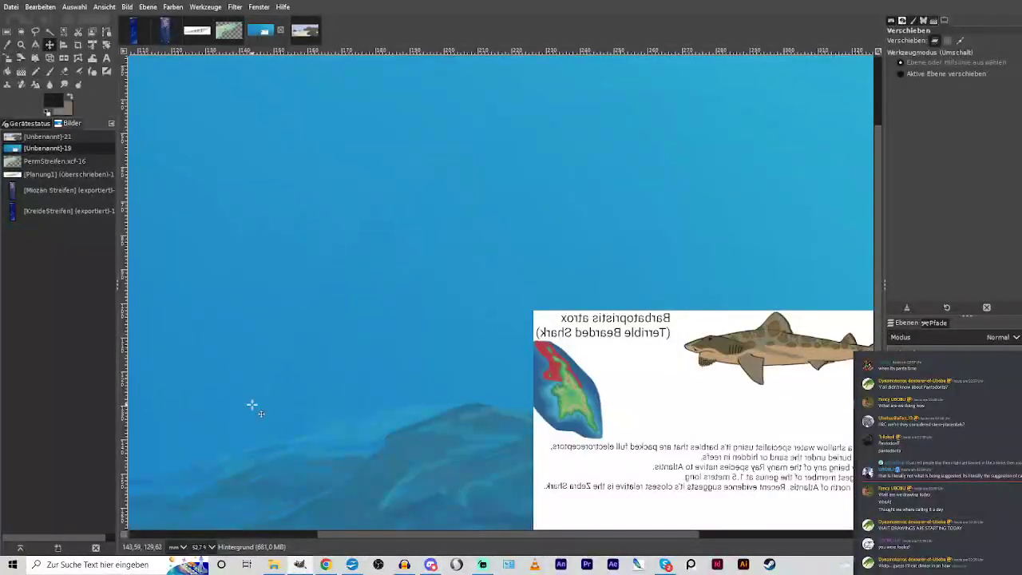
Try sketching a blunt shark head with eye, mouth, barbels and gill line in the open water using the dark brush.
key(p)
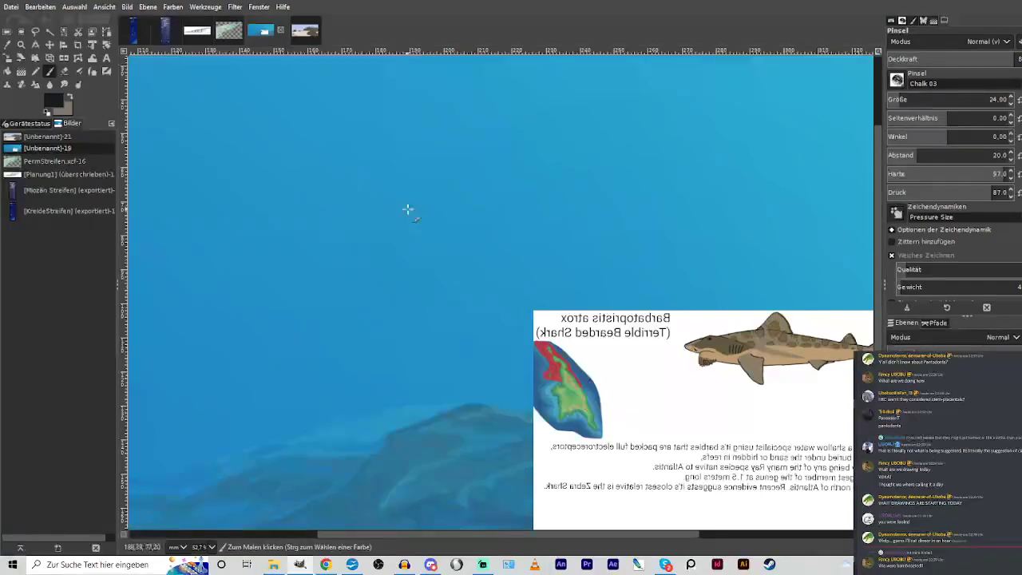
mouse_move(407, 209)
mouse_down()
mouse_move(385, 229)
mouse_move(434, 201)
mouse_move(466, 234)
mouse_move(409, 252)
mouse_move(422, 253)
mouse_move(395, 238)
mouse_move(405, 250)
mouse_move(381, 222)
mouse_move(407, 252)
mouse_up()
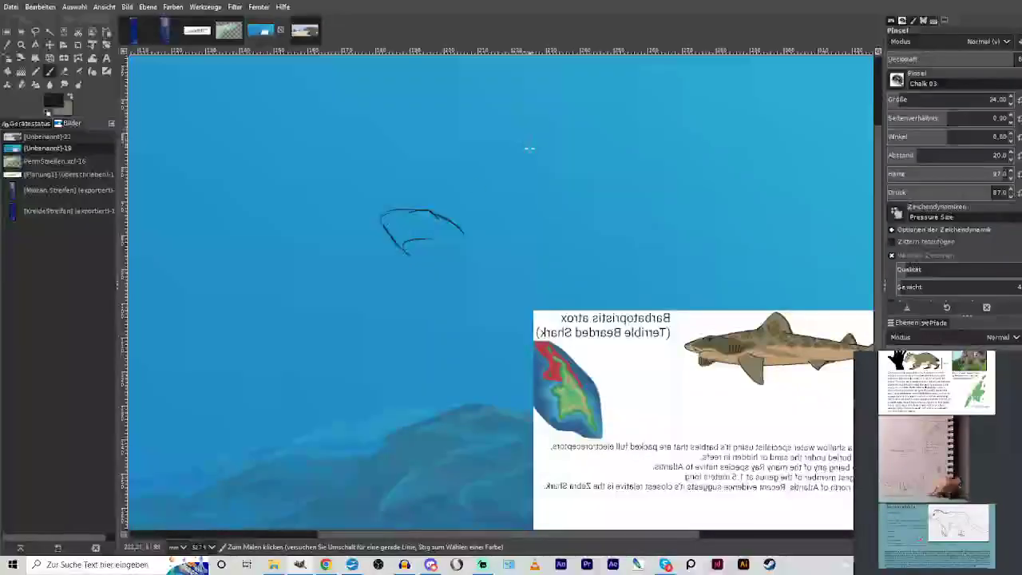
mouse_move(421, 217)
mouse_down()
mouse_move(406, 256)
mouse_move(473, 241)
mouse_up()
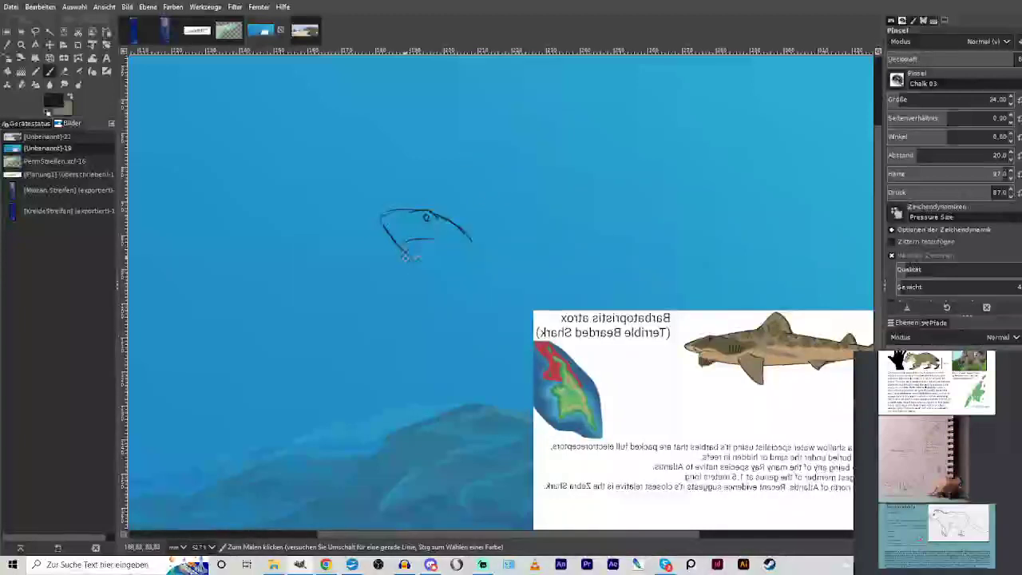
drag(414, 262, 431, 267)
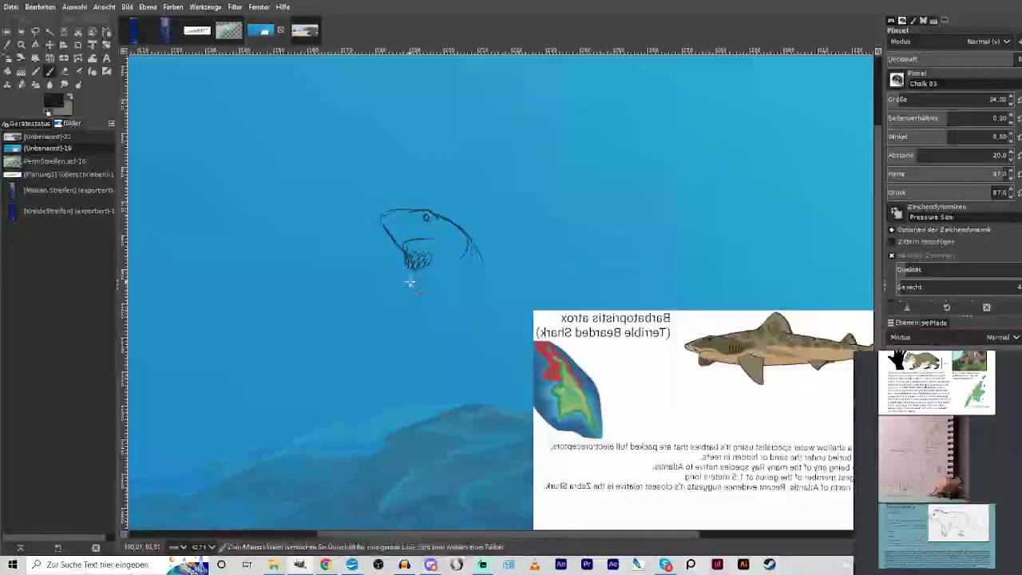
Undo all strokes of the first shark head sketch.
key(ctrl+z)
key(ctrl+z)
key(ctrl+z)
key(ctrl+z)
key(ctrl+z)
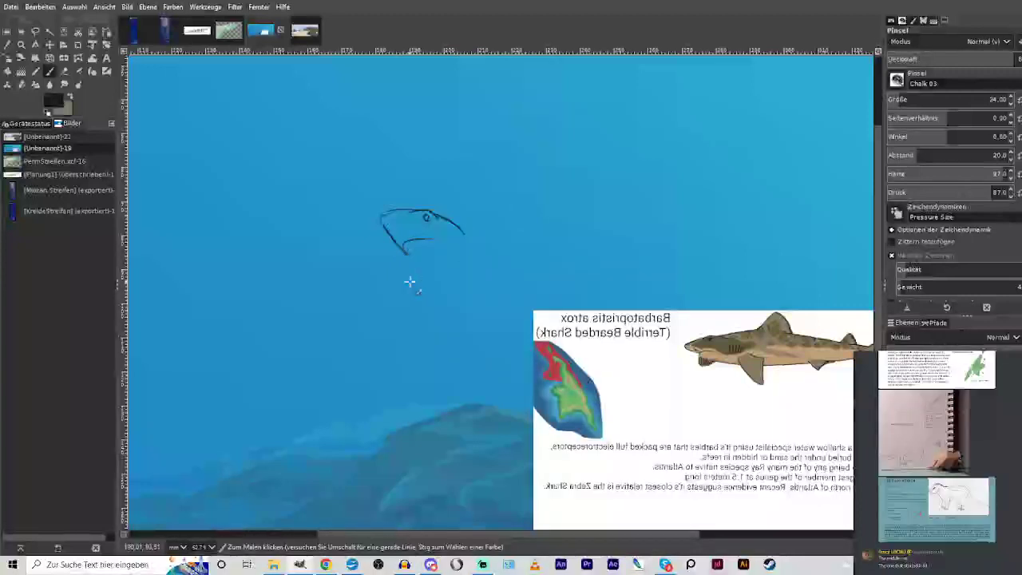
key(ctrl+z)
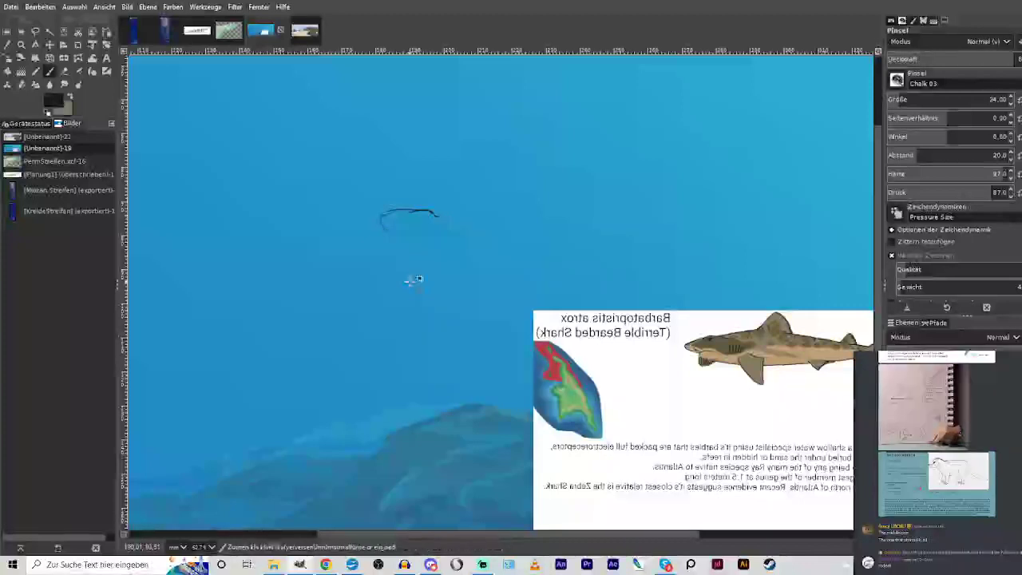
key(ctrl+z)
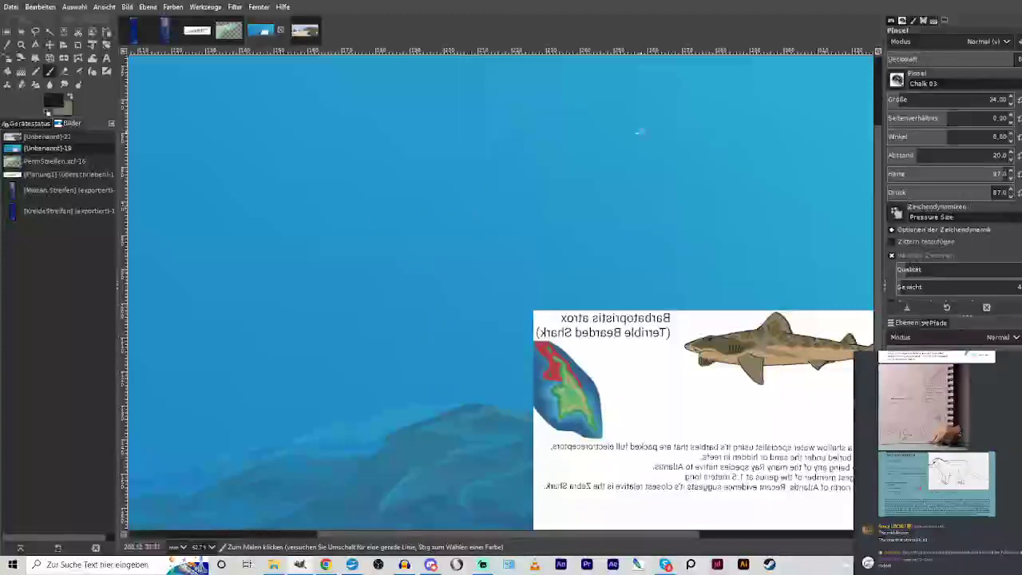
Set the Chalk 03 brush to size 36 and hardness 83, and lower its opacity slightly.
click(903, 100)
click(989, 60)
scroll(958, 174, down, 4)
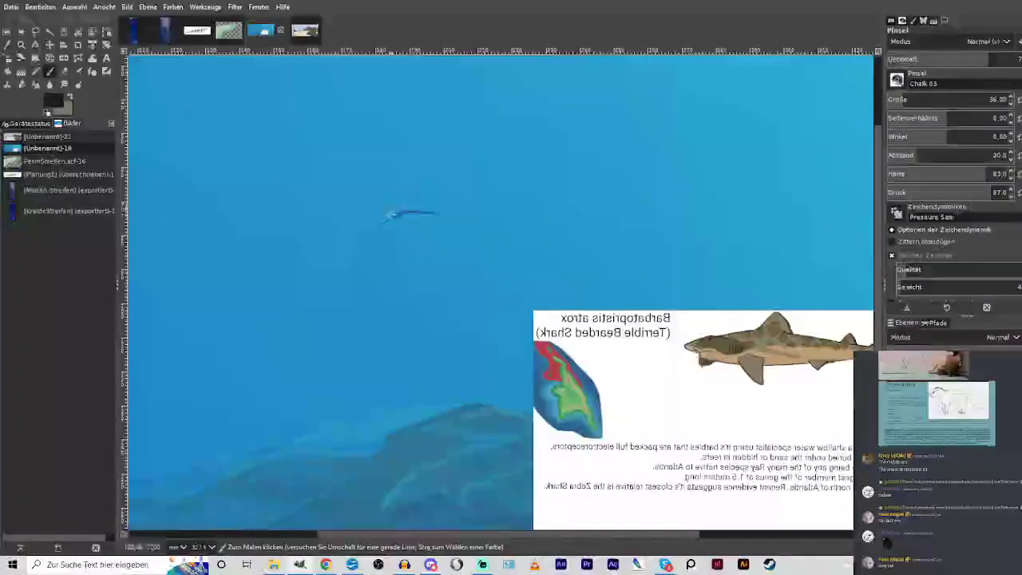
Sketch the shark's pointed head in the open water with mouth, chin barbels, eye and a row of gill slits.
drag(397, 214, 363, 232)
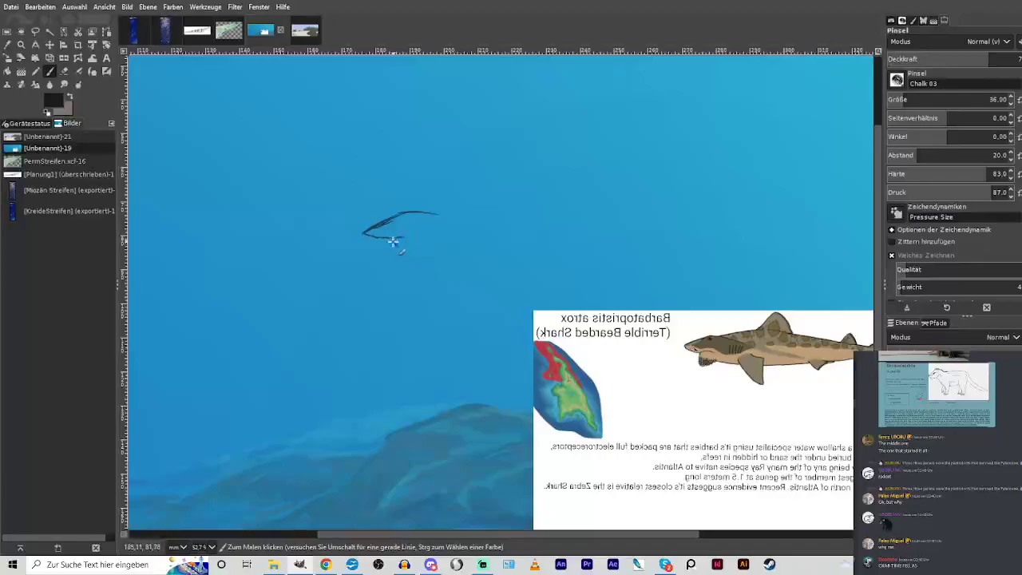
mouse_move(393, 241)
mouse_down()
mouse_move(406, 256)
mouse_move(425, 244)
mouse_move(365, 233)
mouse_move(385, 222)
mouse_up()
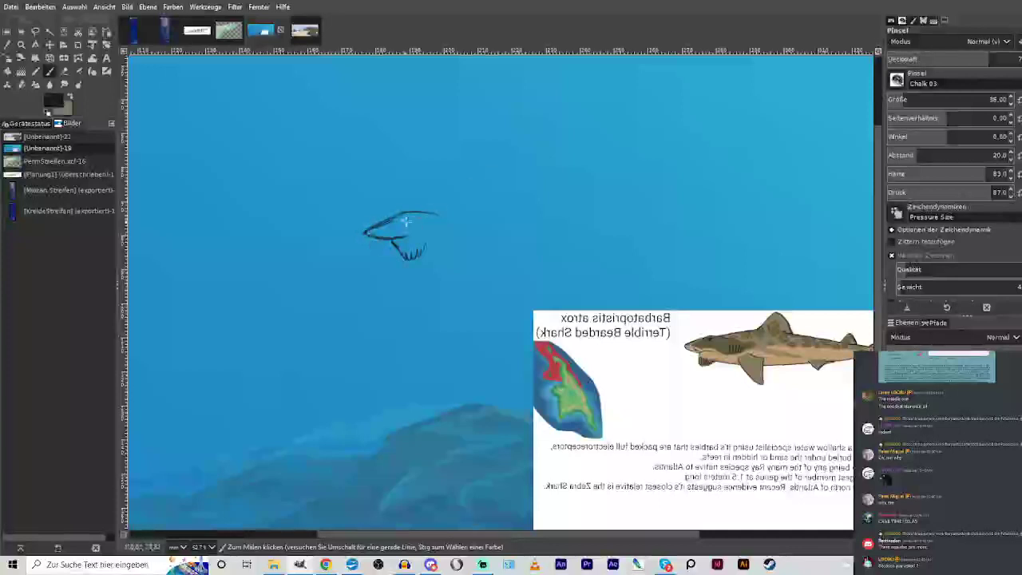
click(405, 220)
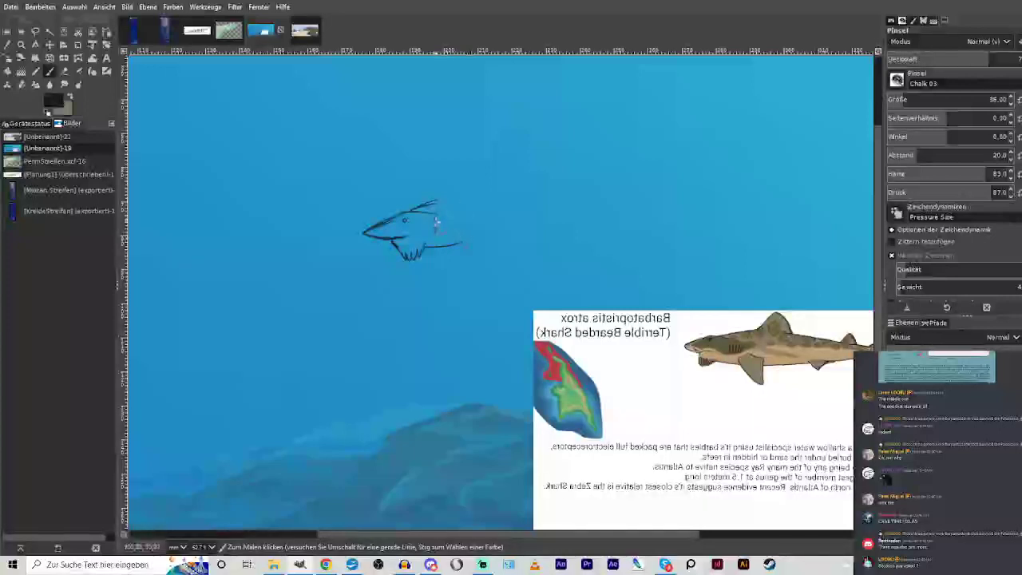
drag(436, 214, 442, 229)
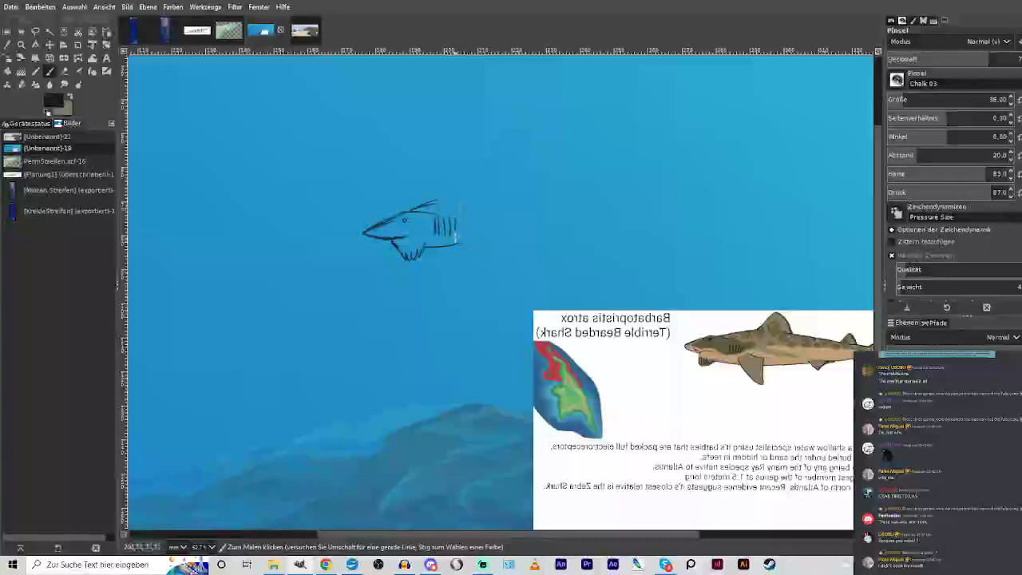
Sketch the shark's pectoral fin and two dorsal fins, joining them with the belly and back lines.
mouse_move(460, 232)
mouse_down()
mouse_move(495, 265)
mouse_move(491, 232)
mouse_up()
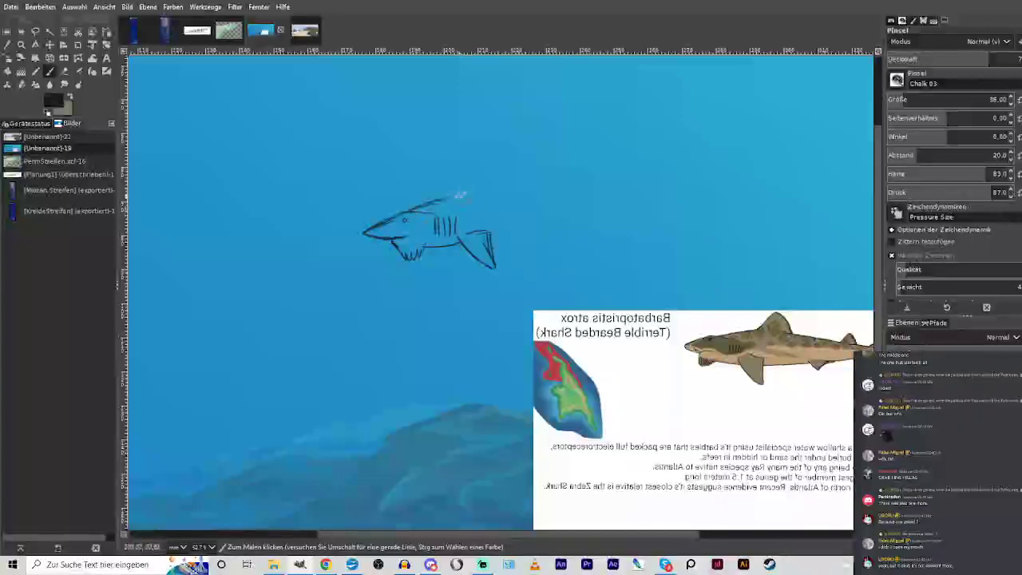
drag(461, 194, 483, 172)
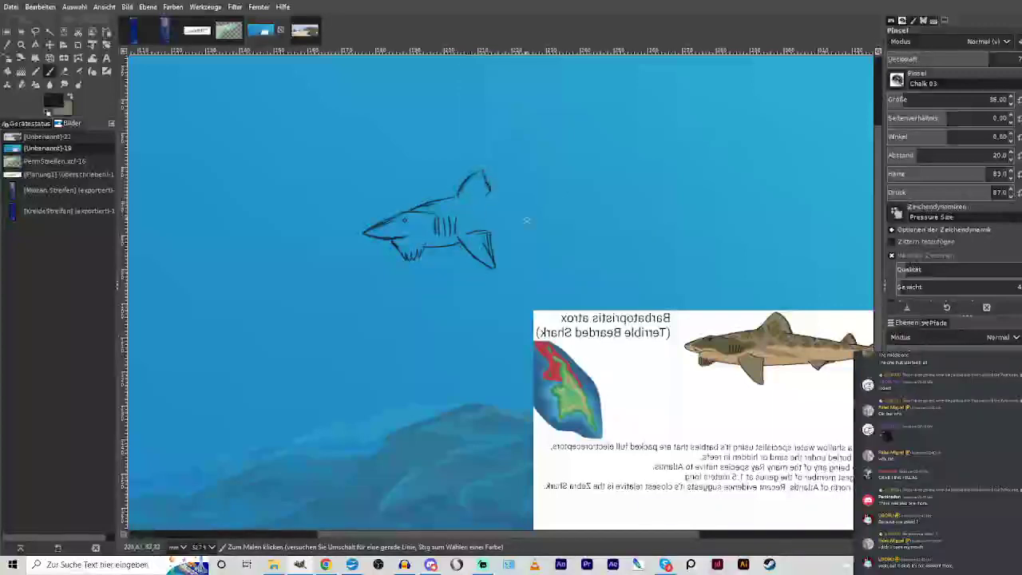
drag(487, 238, 535, 225)
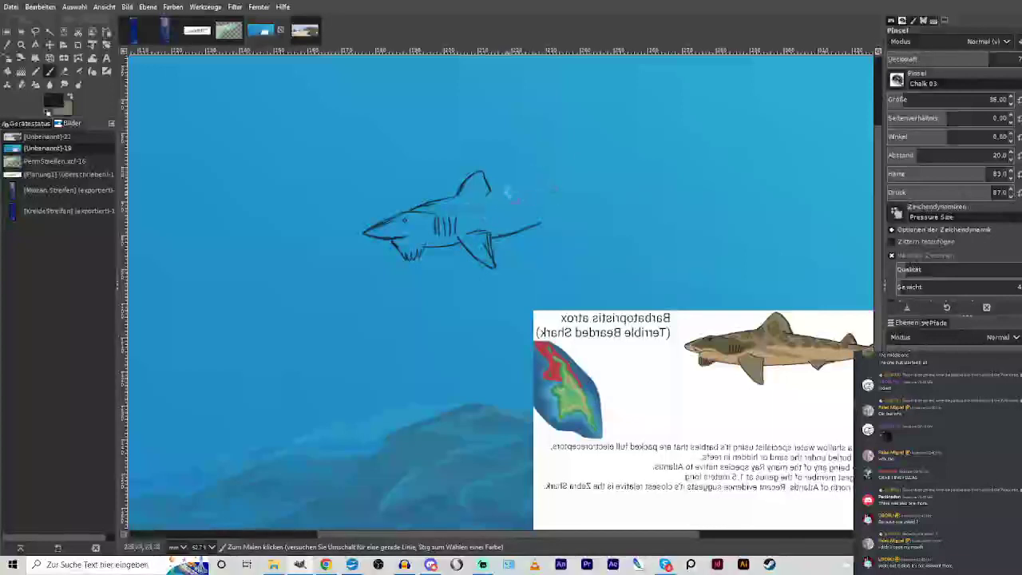
mouse_move(504, 192)
mouse_down()
mouse_move(553, 192)
mouse_move(560, 177)
mouse_move(567, 187)
mouse_up()
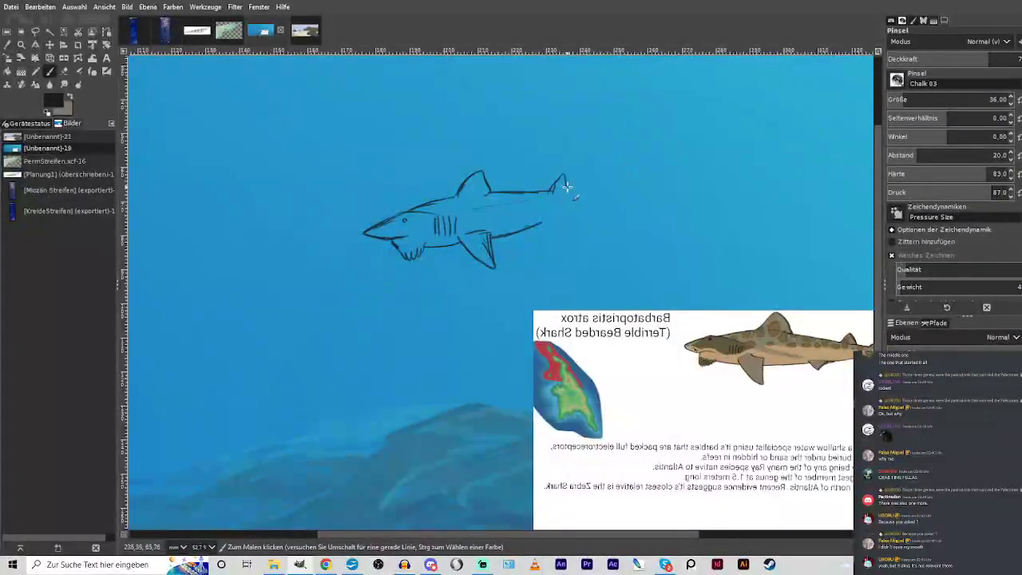
Complete the shark's outline with the rear body, lower rear fins, second pectoral fin and forked tail.
drag(575, 534, 628, 543)
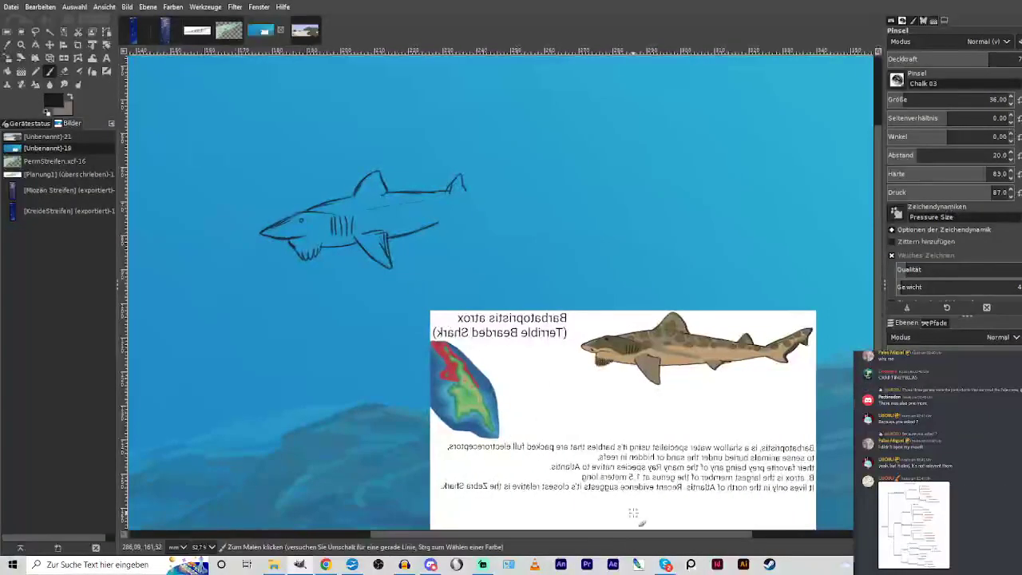
drag(487, 190, 469, 190)
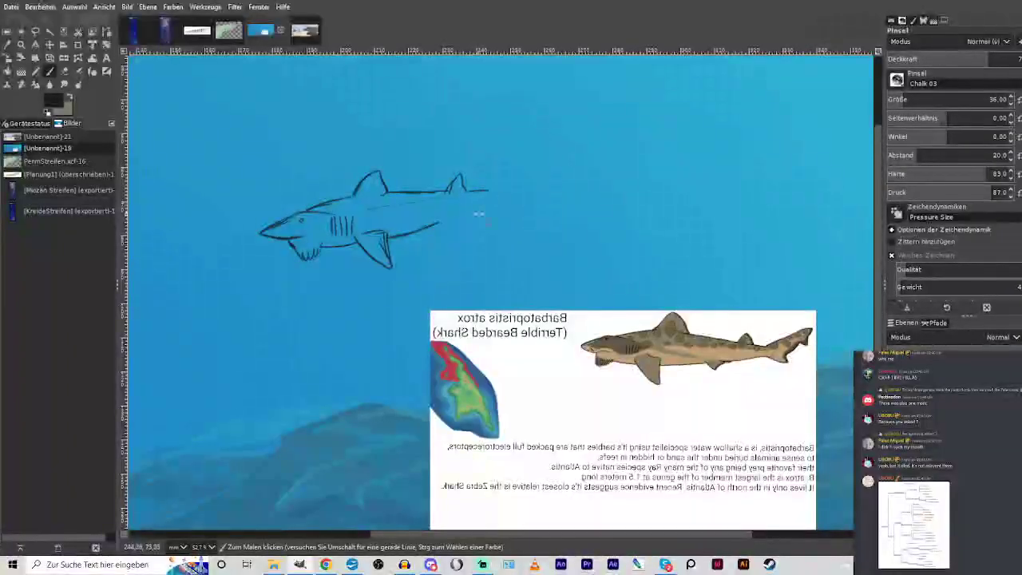
drag(444, 227, 452, 232)
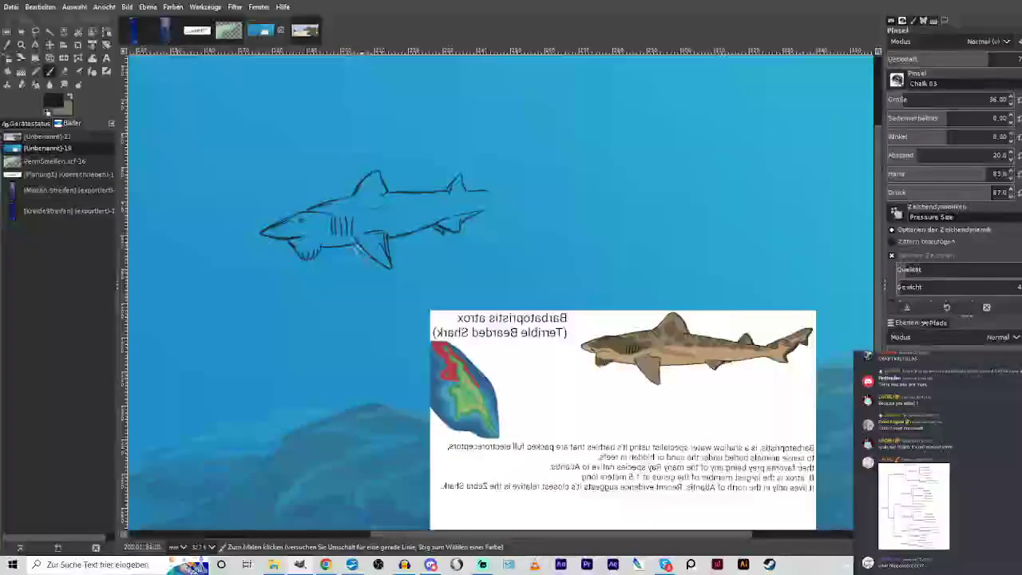
drag(357, 246, 369, 262)
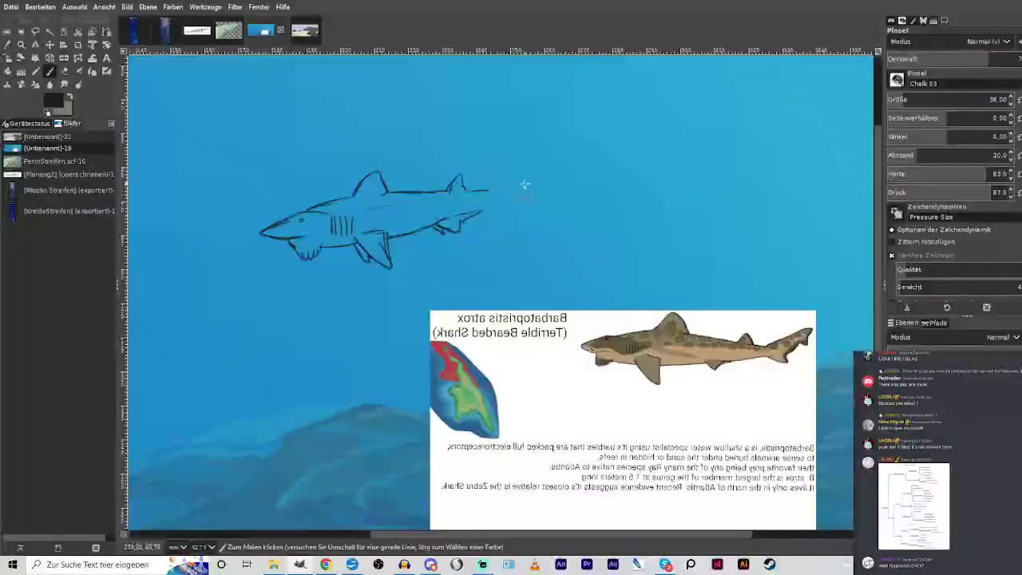
mouse_move(489, 191)
mouse_down()
mouse_move(559, 155)
mouse_move(520, 188)
mouse_move(545, 176)
mouse_move(524, 194)
mouse_move(525, 214)
mouse_move(495, 206)
mouse_up()
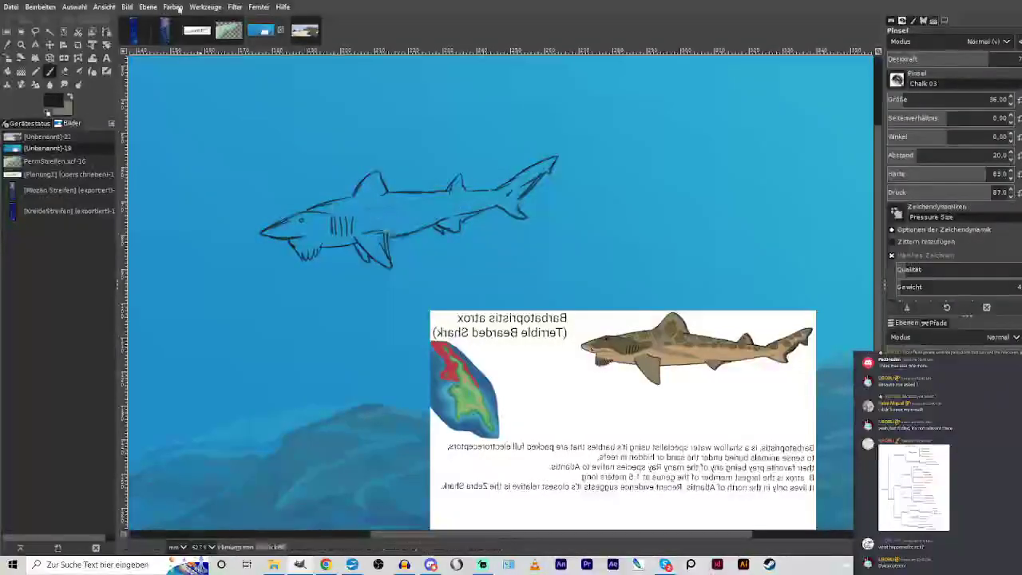
Stretch the sketched shark's tail farther back with Warp Transform.
key(w)
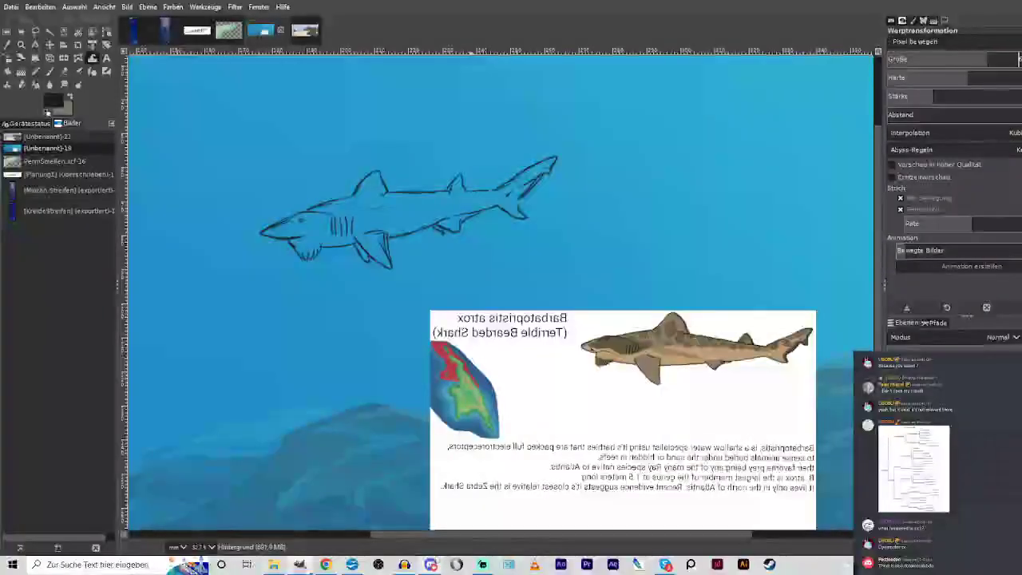
drag(540, 206, 576, 163)
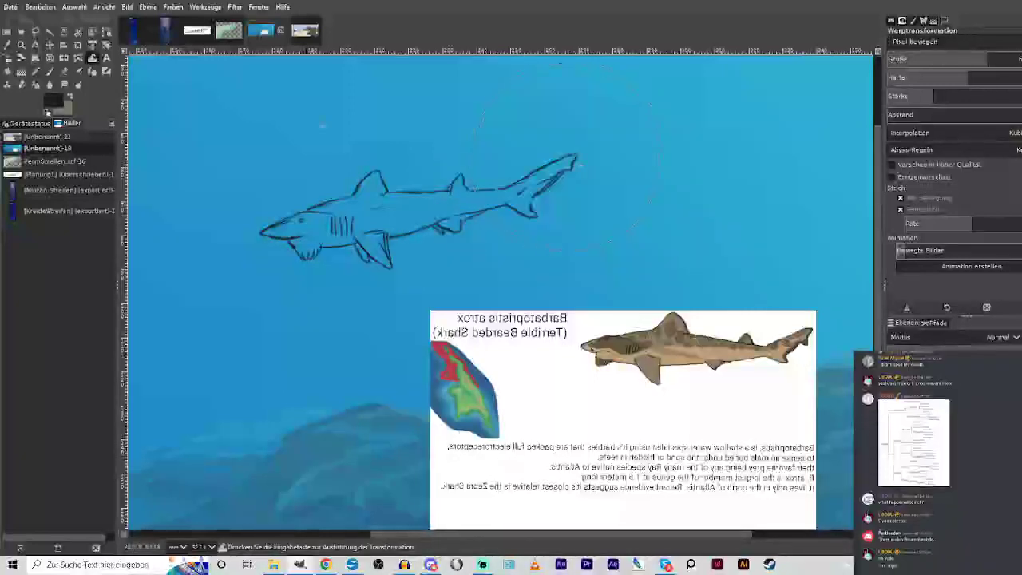
Move the reference sheet up beside the sketched shark and flip it horizontally so its text reads normally.
click(50, 46)
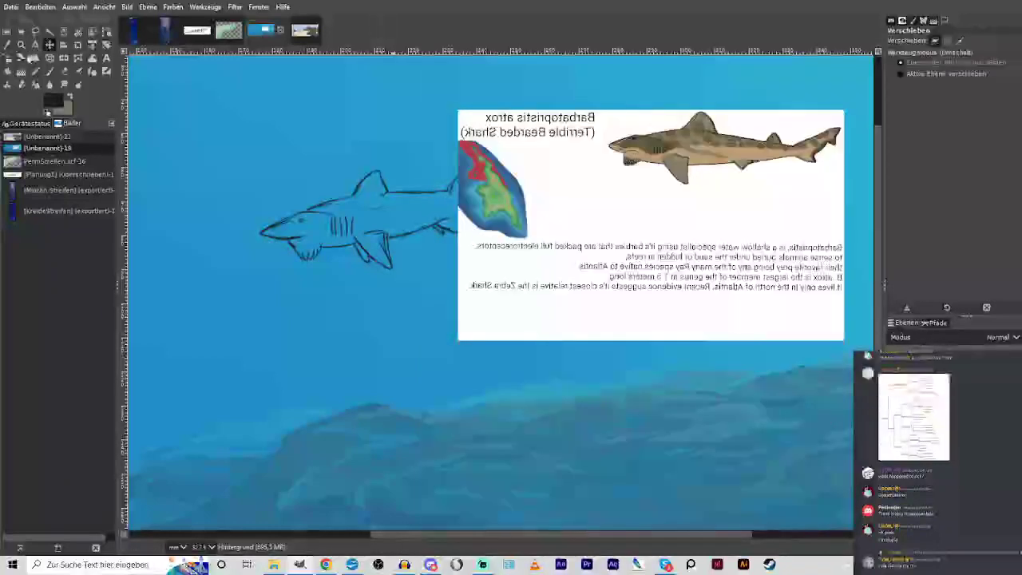
click(64, 58)
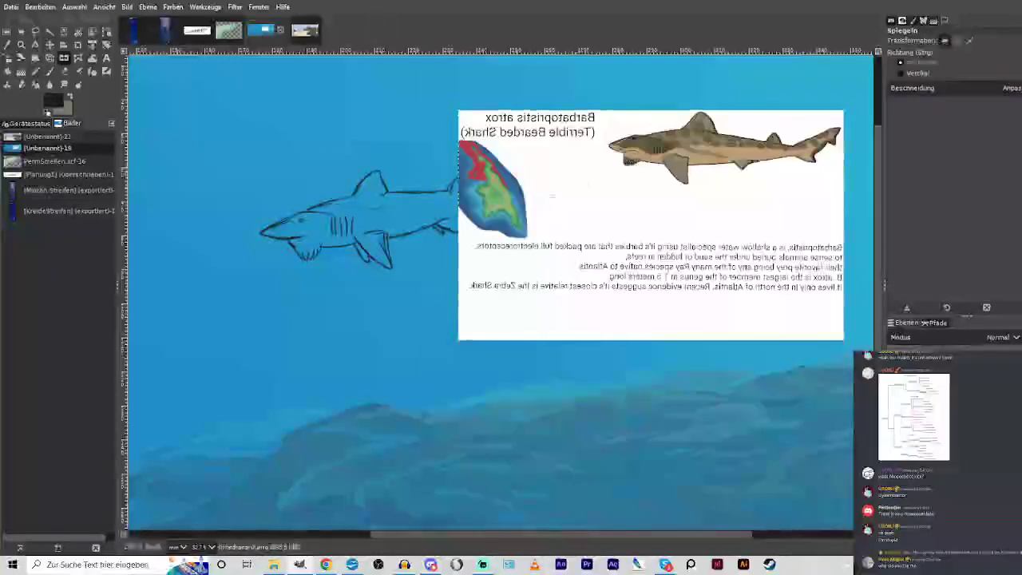
click(532, 201)
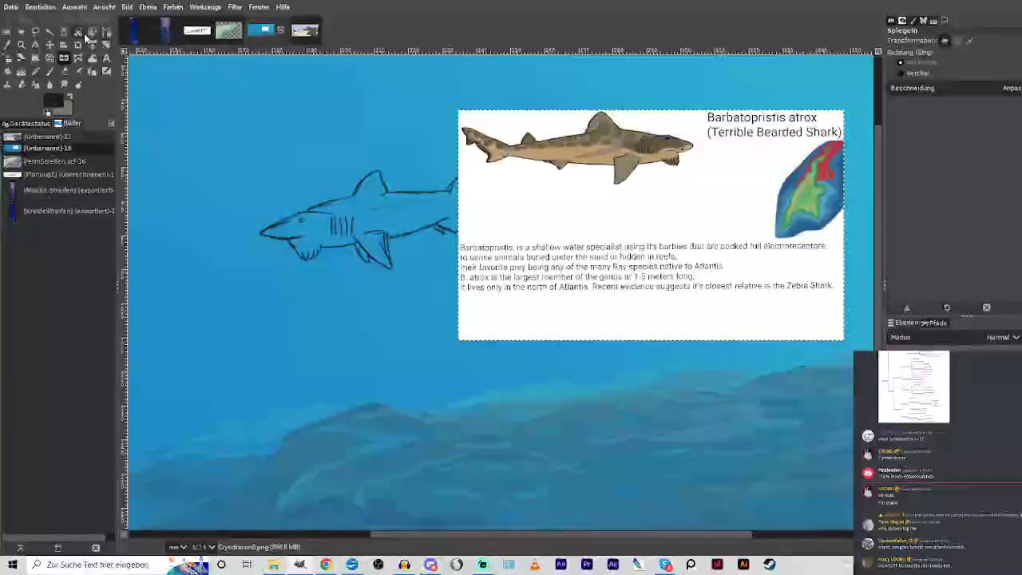
Draw a thin line along the shark's flank and fill in the chin with dense, overlapping barbels using the Chalk 03 brush at size 15.
click(22, 44)
mouse_move(169, 93)
mouse_down()
mouse_move(346, 191)
mouse_move(743, 350)
mouse_up()
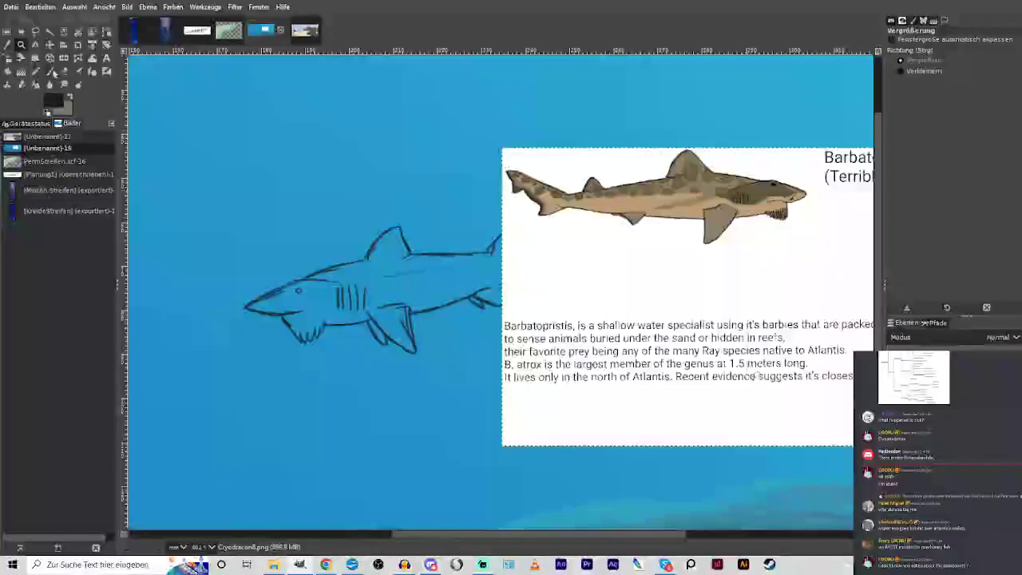
click(50, 71)
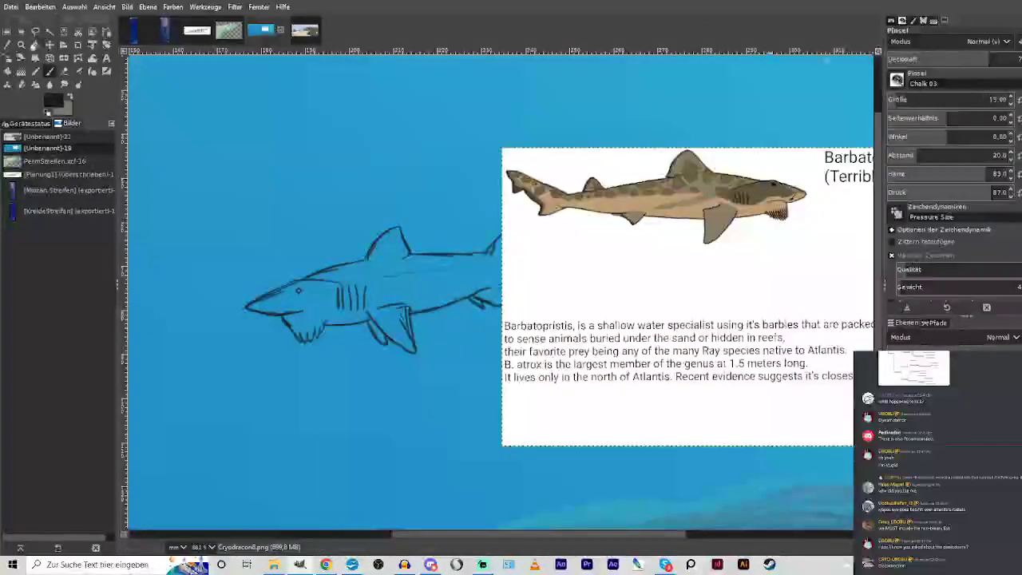
click(22, 45)
drag(196, 155, 556, 450)
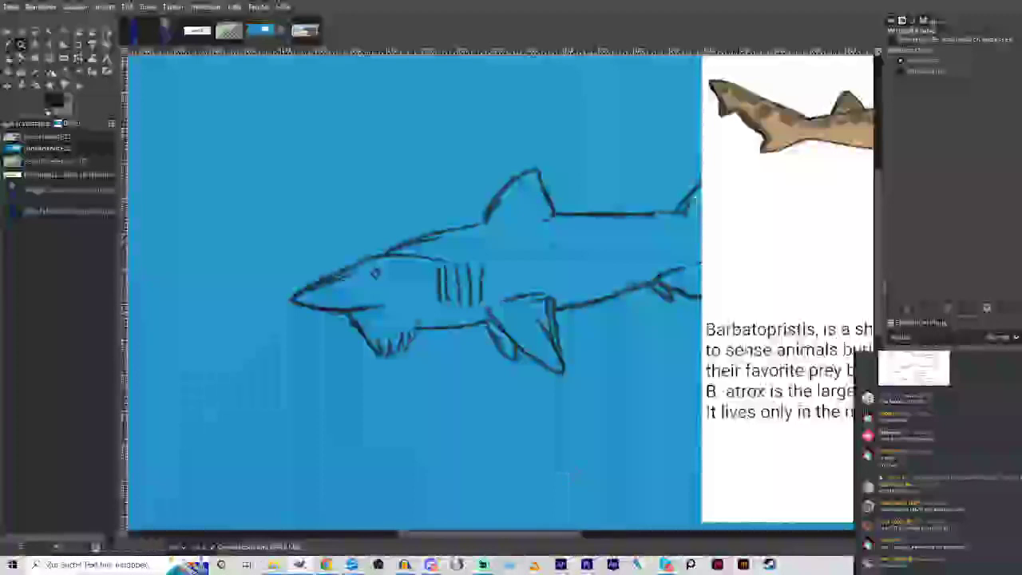
click(50, 71)
drag(499, 252, 631, 232)
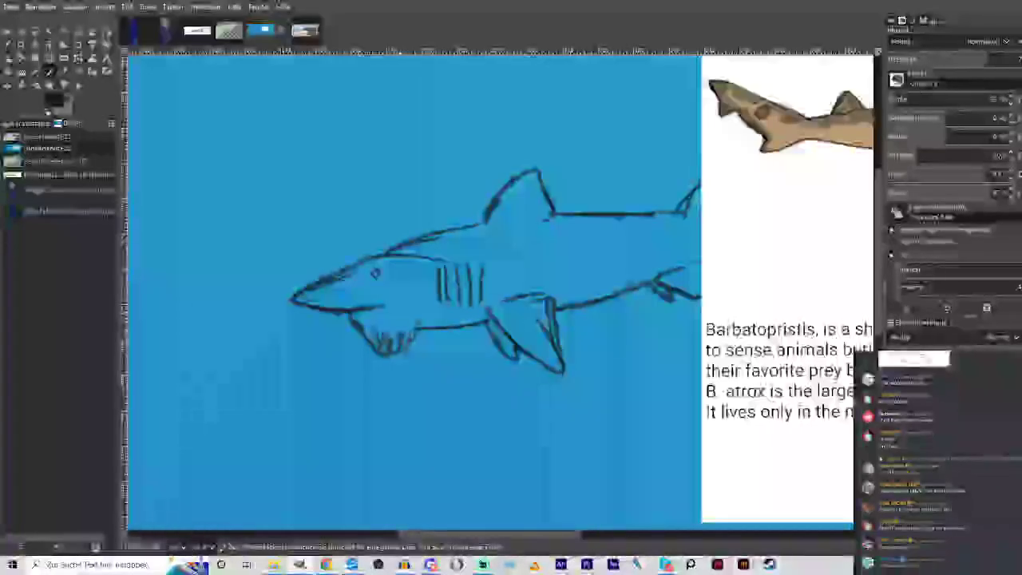
mouse_move(390, 323)
mouse_down()
mouse_move(380, 340)
mouse_move(365, 335)
mouse_move(395, 357)
mouse_move(423, 342)
mouse_up()
mouse_move(428, 310)
mouse_down()
mouse_move(360, 308)
mouse_move(373, 335)
mouse_move(364, 329)
mouse_move(375, 352)
mouse_up()
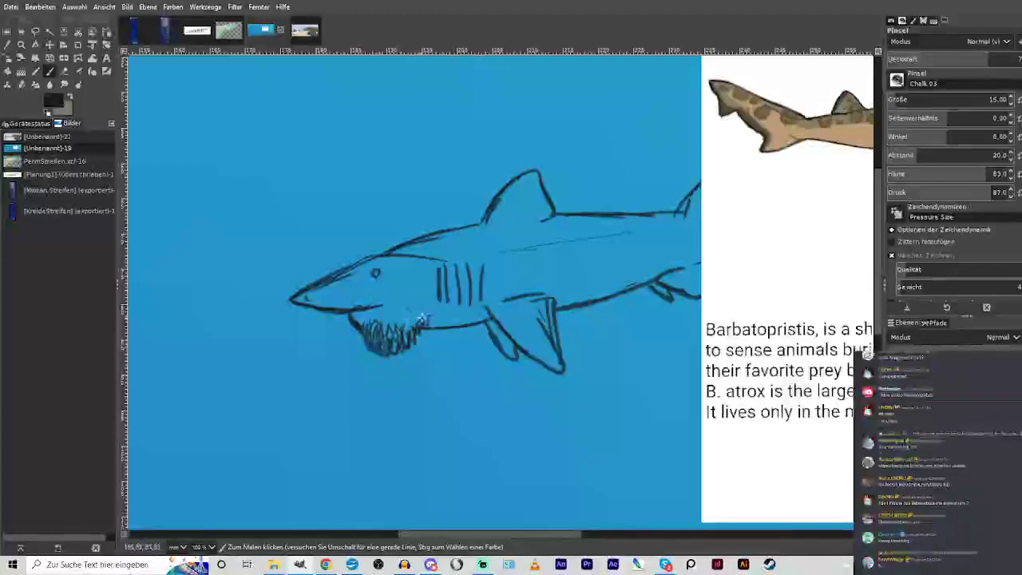
drag(377, 273, 382, 280)
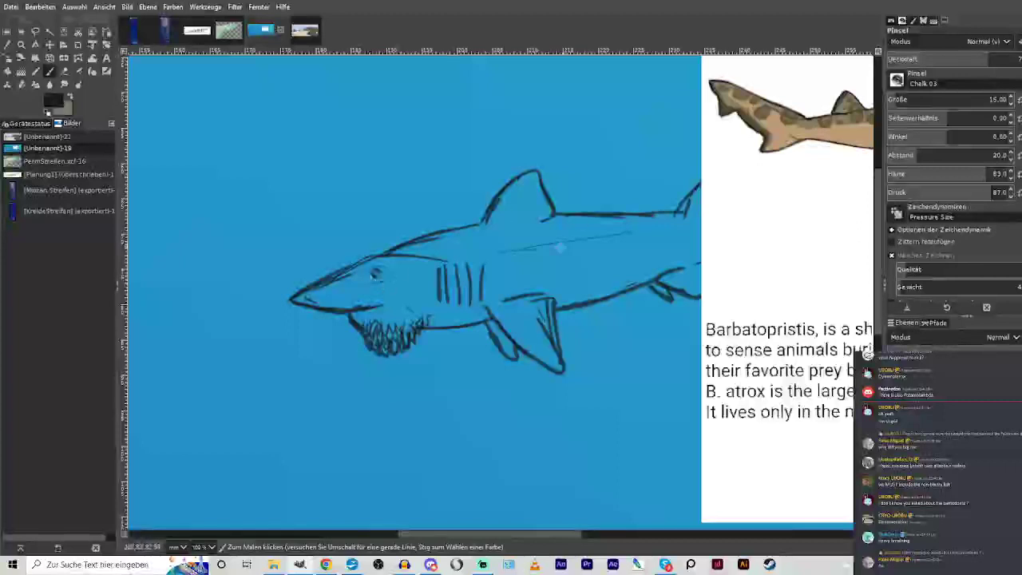
Hatch the shark's far pectoral fin and far pelvic fin dark, and draw a base line across the first dorsal fin.
mouse_move(458, 273)
mouse_down()
mouse_move(503, 303)
mouse_move(549, 293)
mouse_move(565, 371)
mouse_up()
drag(498, 330, 511, 352)
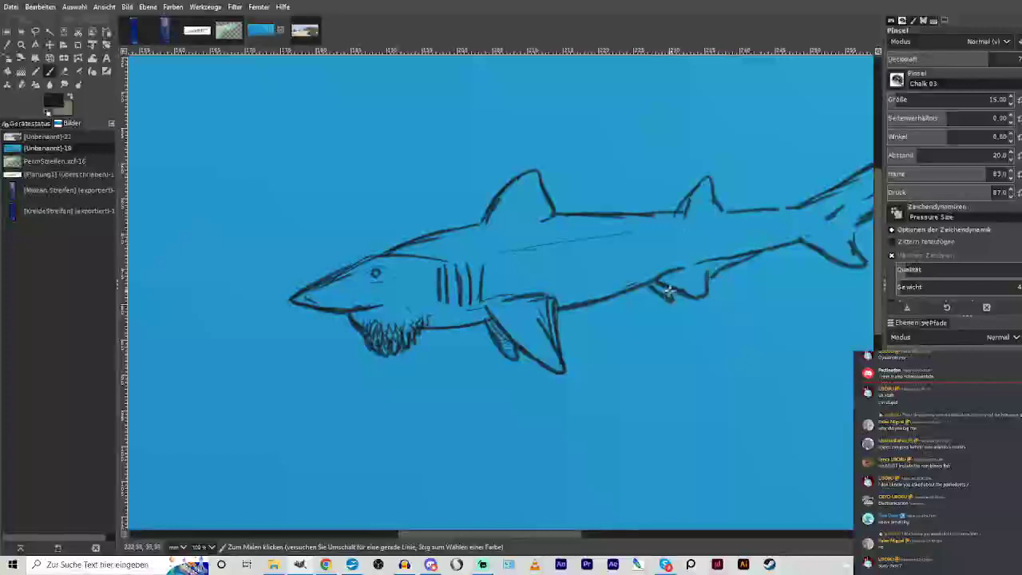
mouse_move(669, 291)
mouse_down()
mouse_move(652, 281)
mouse_move(675, 299)
mouse_up()
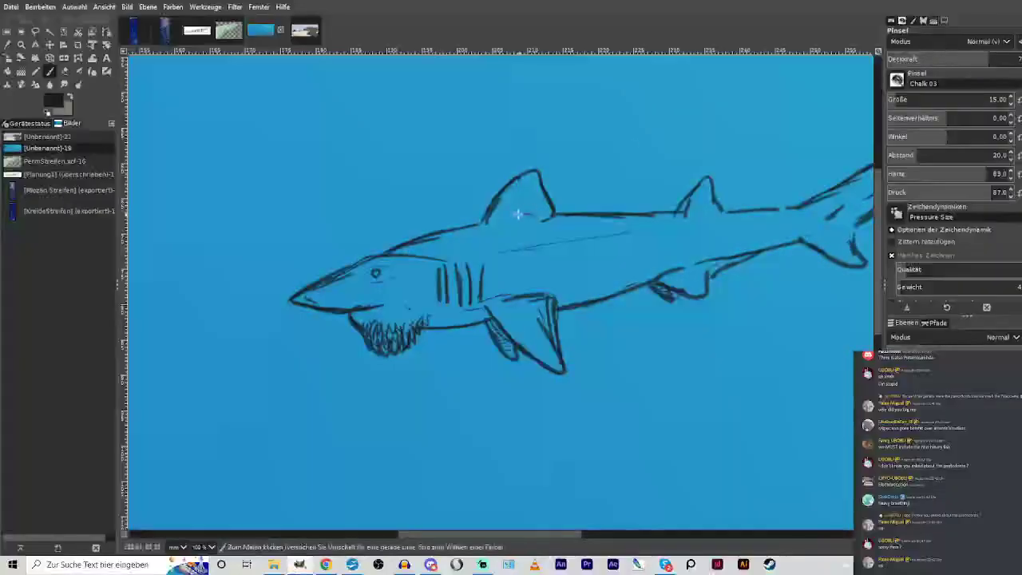
drag(566, 214, 537, 217)
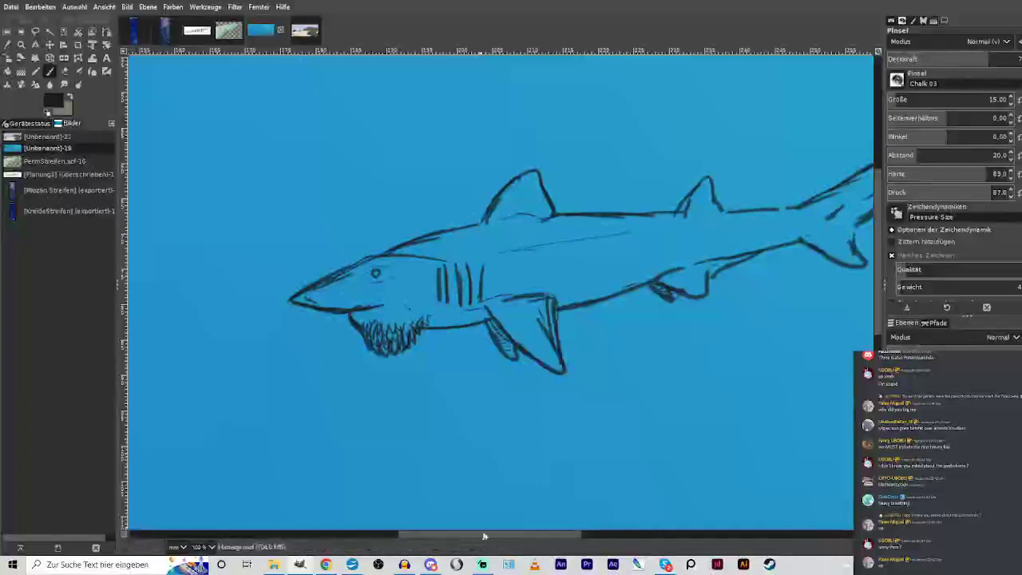
Strengthen the tail fin's outline, close the gap in the back line before it, and sketch a small anal fin under the rear body.
drag(484, 534, 547, 535)
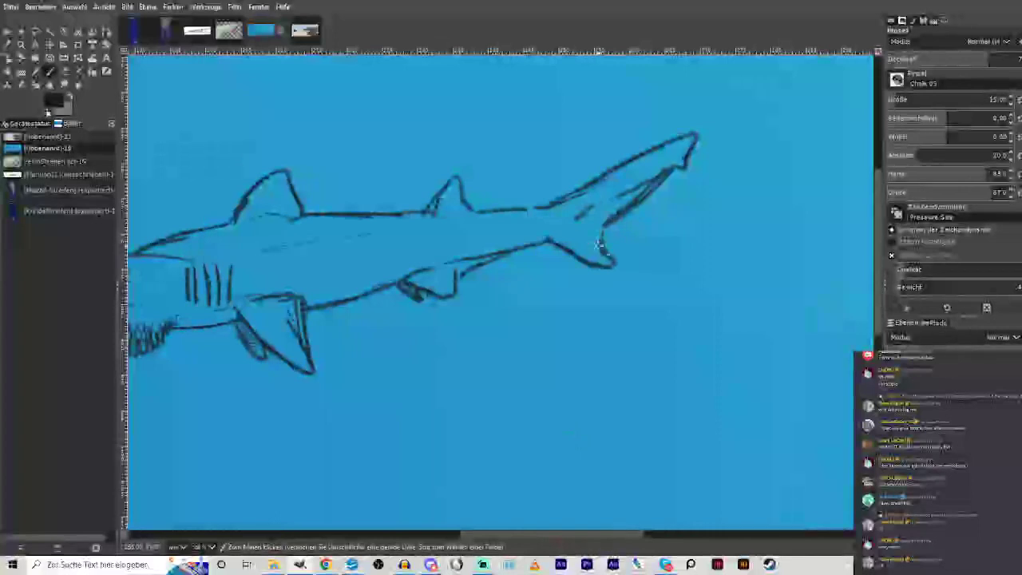
mouse_move(599, 249)
mouse_down()
mouse_move(566, 239)
mouse_move(582, 214)
mouse_move(669, 169)
mouse_up()
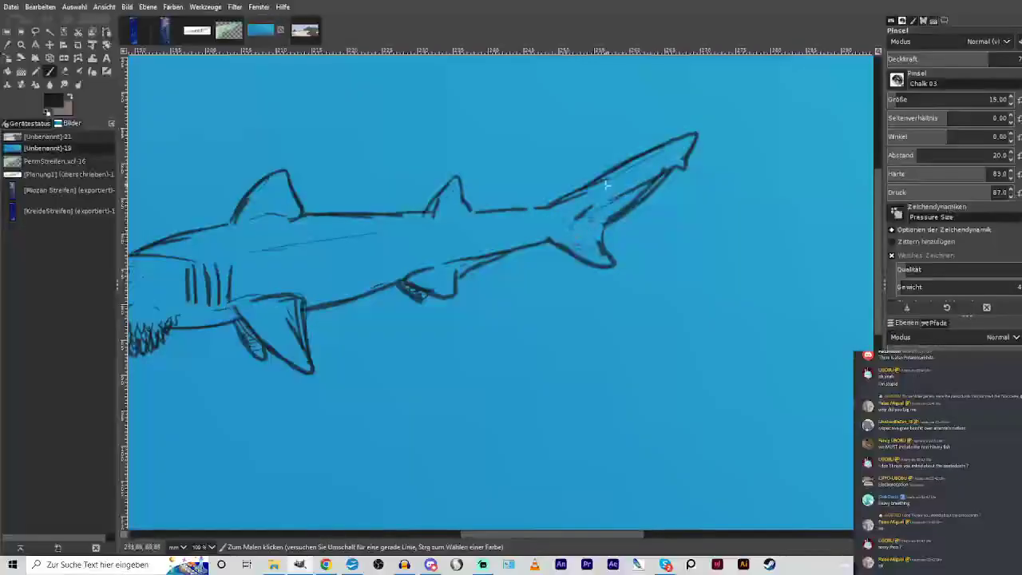
drag(607, 185, 535, 210)
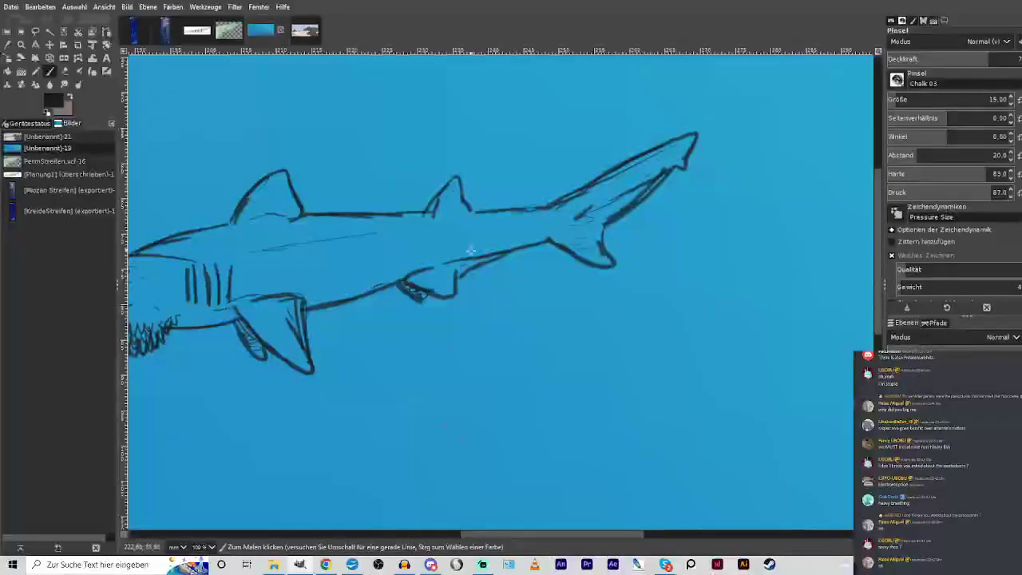
drag(503, 260, 462, 272)
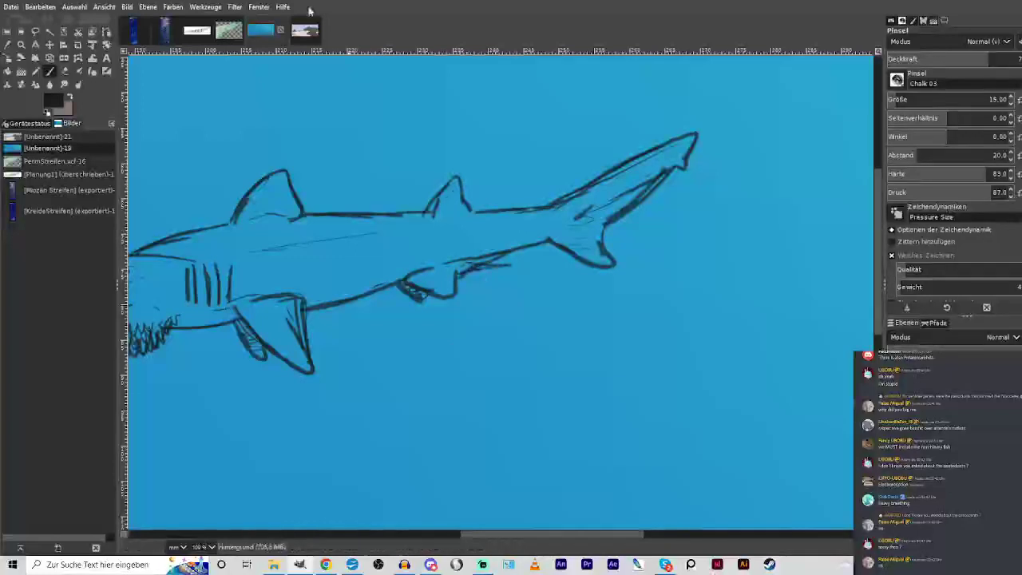
Sample the water blue and paint over the stray line between the belly and the anal fin with the Chalk 03 brush at size 53.
click(11, 46)
click(523, 256)
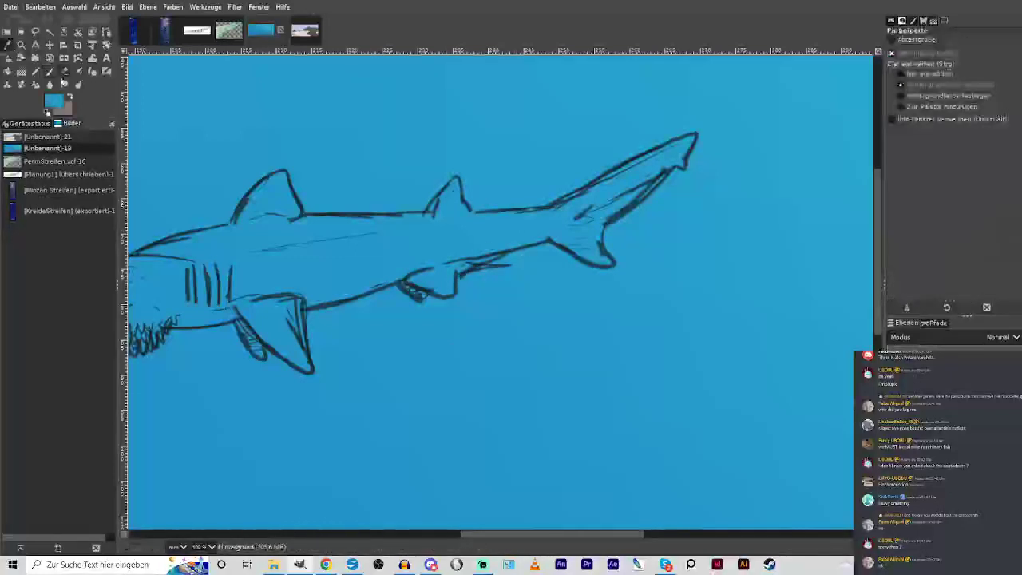
click(62, 72)
click(53, 71)
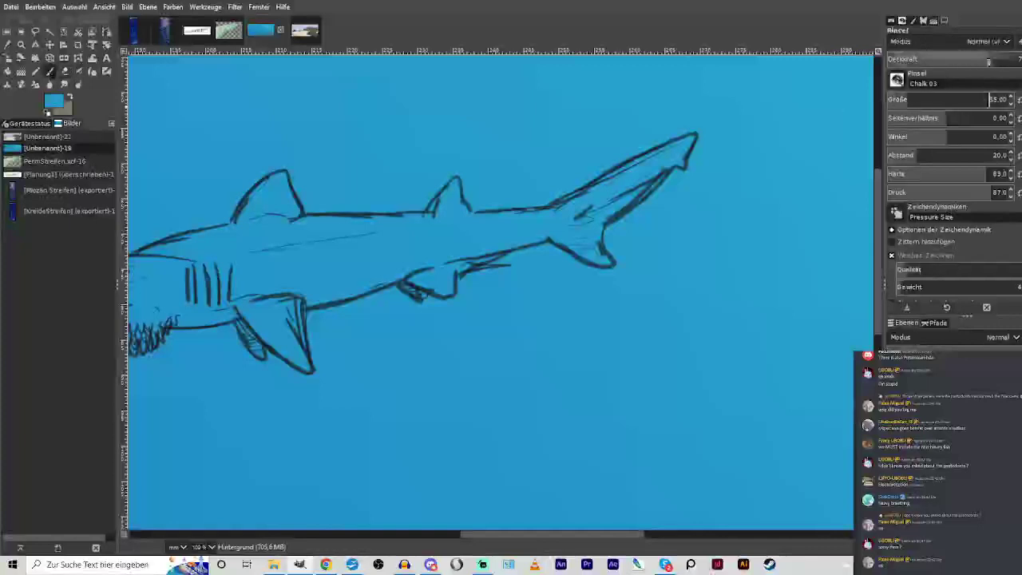
drag(511, 257, 475, 265)
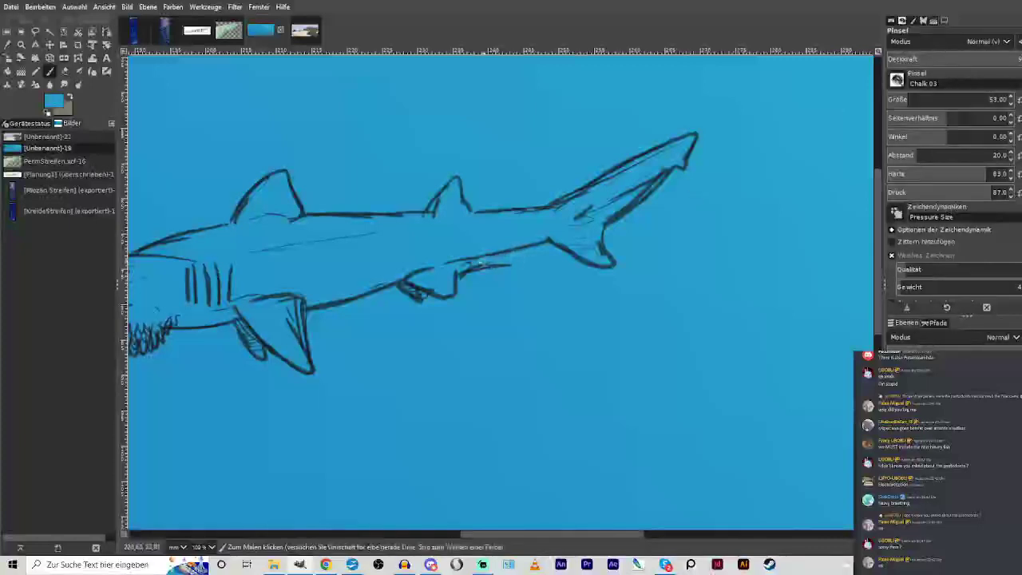
Pick a darker blue and shade the anal fin with the brush at size 47 and reduced opacity.
ctrl+click(514, 264)
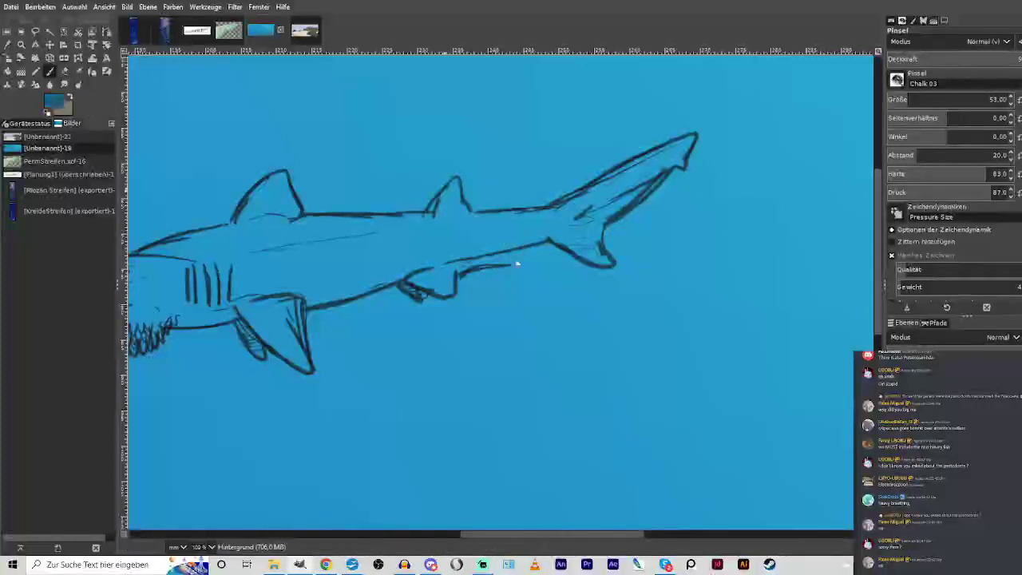
click(905, 100)
click(970, 59)
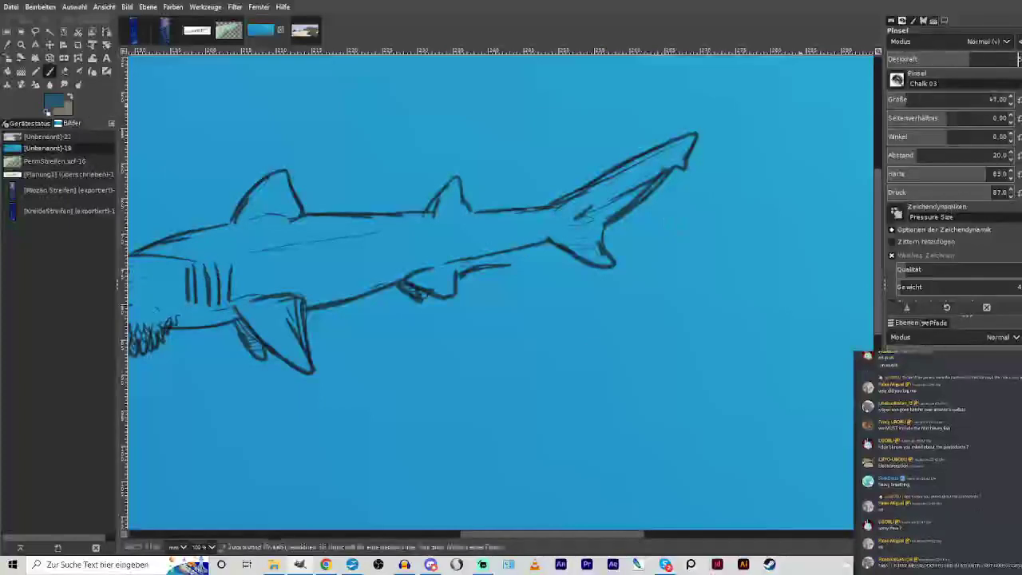
mouse_move(484, 267)
mouse_down()
mouse_move(460, 263)
mouse_move(478, 269)
mouse_up()
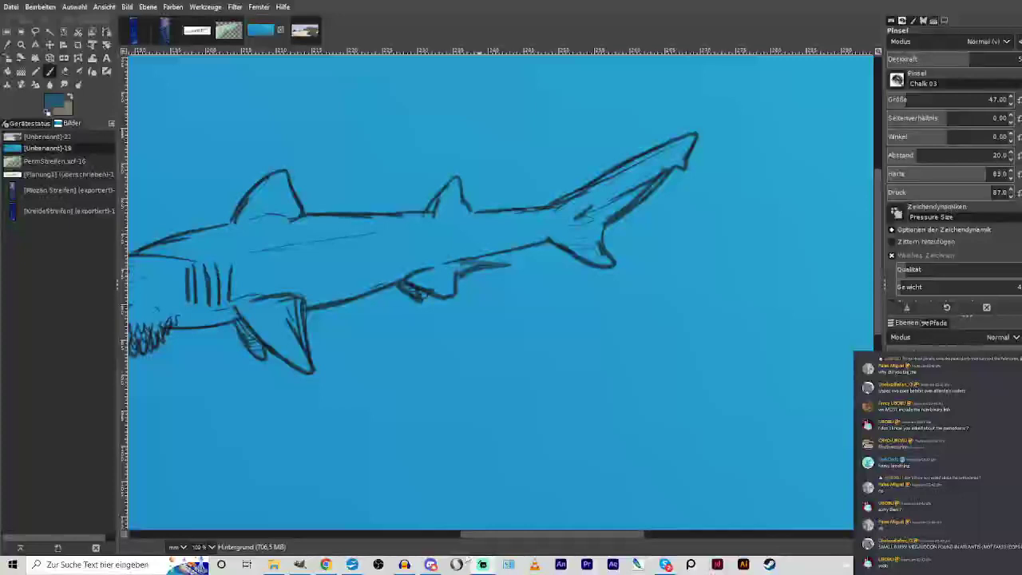
Block in the shark's snout and the top of its head with teal, followed by olive-brown, using a larger semi-transparent brush.
drag(483, 536, 419, 549)
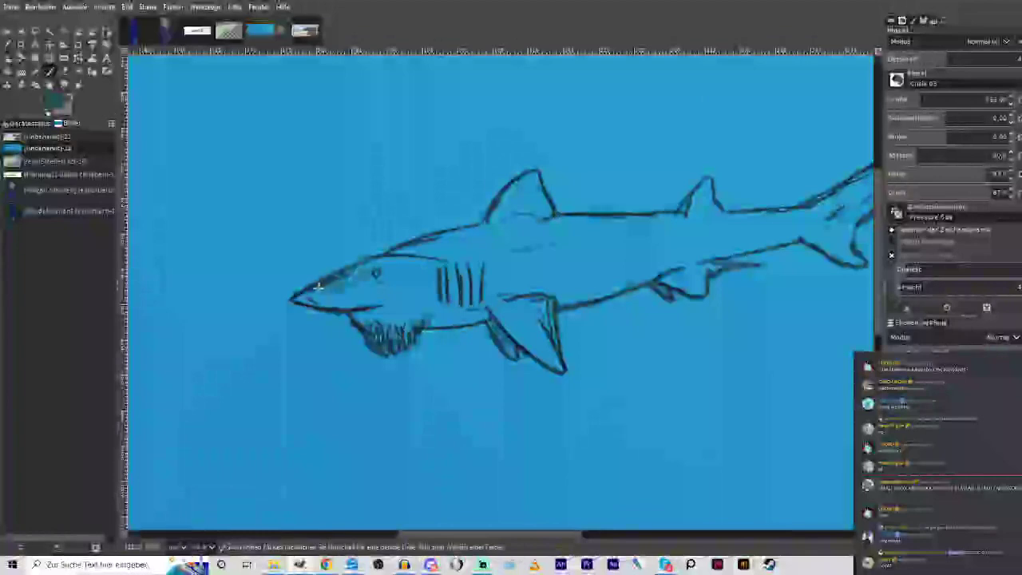
mouse_move(359, 275)
mouse_down()
mouse_move(319, 300)
mouse_move(336, 302)
mouse_up()
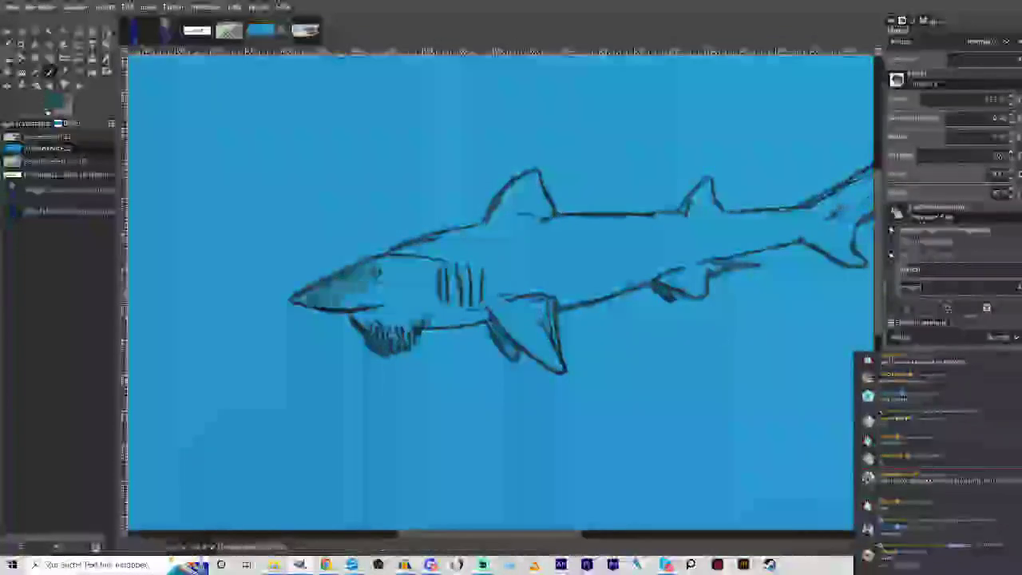
click(893, 399)
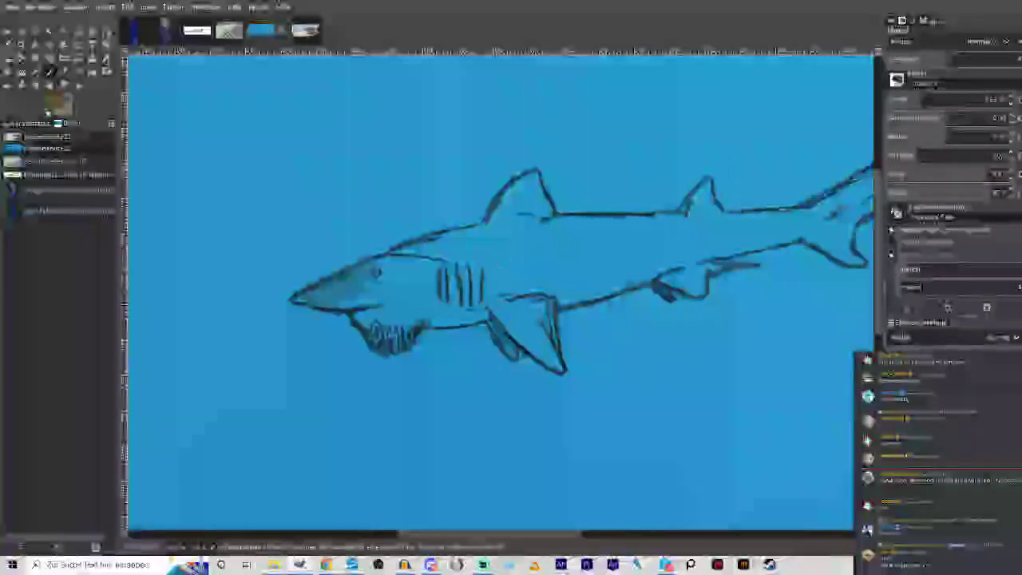
drag(364, 279, 340, 294)
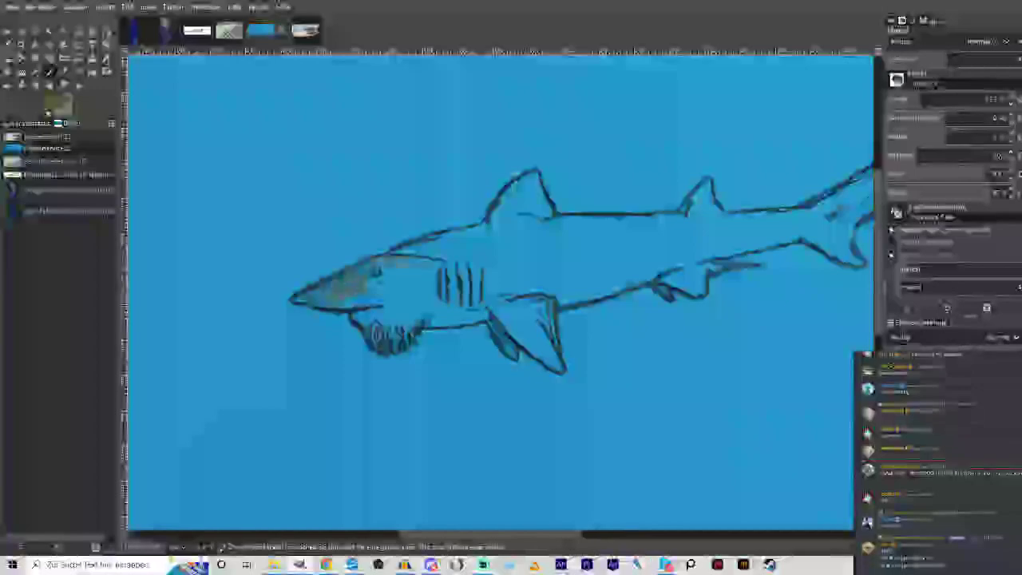
Sample a grey-green from the head and paint the upper head back to the gill slits with the brush at size 56.
key(o)
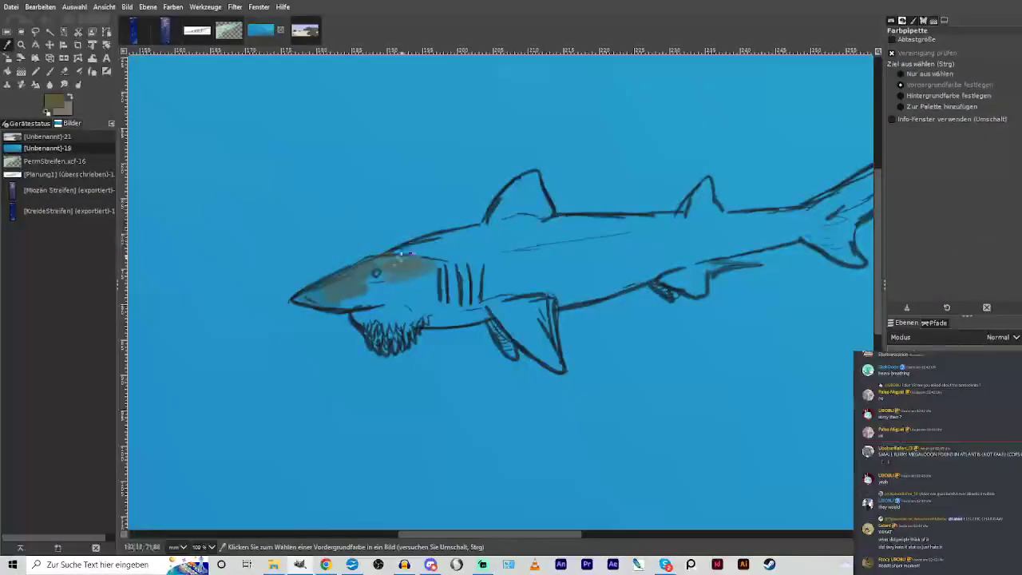
key(p)
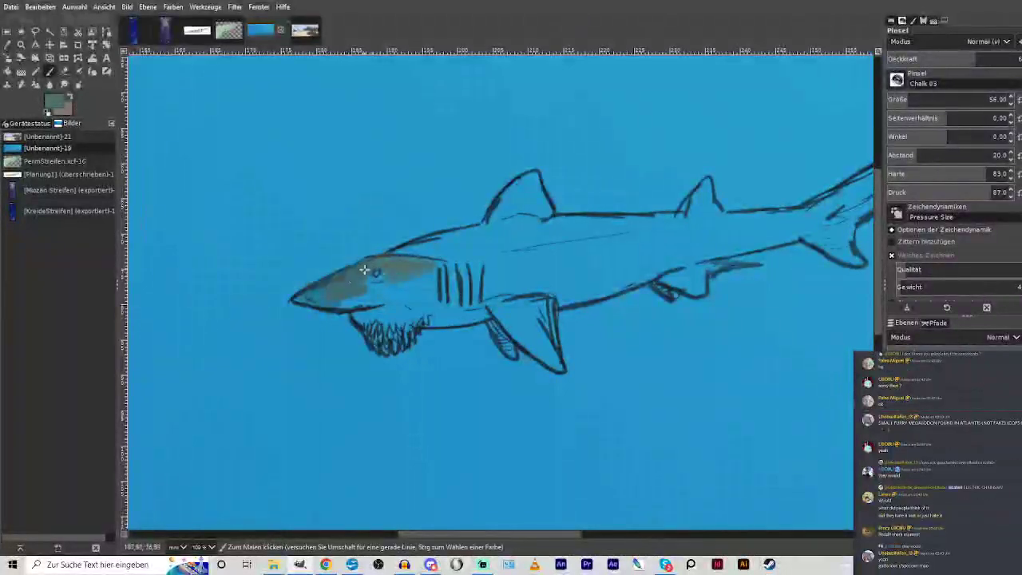
mouse_move(363, 269)
mouse_down()
mouse_move(296, 298)
mouse_move(327, 302)
mouse_move(313, 297)
mouse_move(393, 274)
mouse_move(361, 274)
mouse_move(362, 290)
mouse_move(421, 290)
mouse_move(431, 265)
mouse_move(446, 276)
mouse_move(456, 265)
mouse_move(476, 279)
mouse_up()
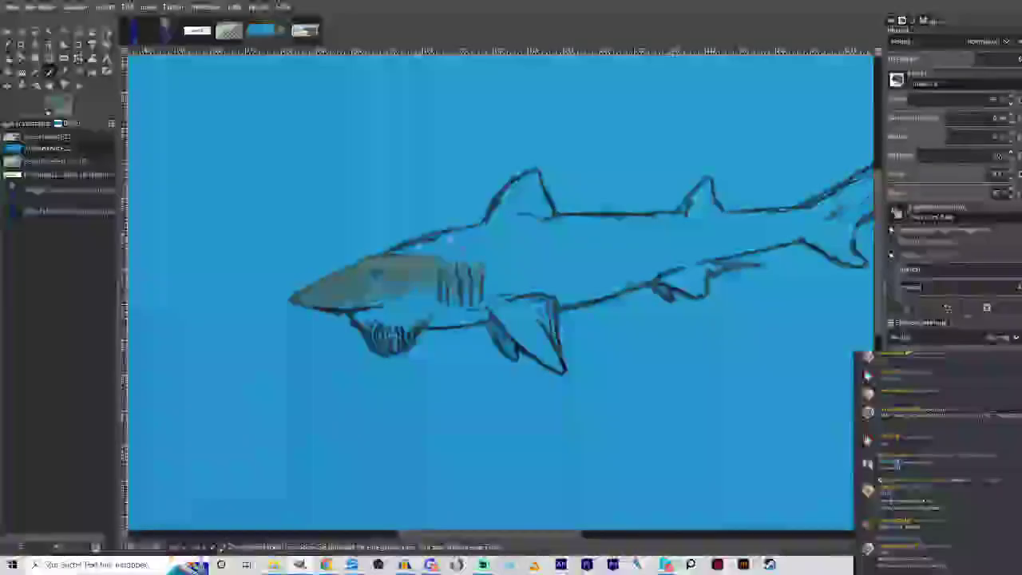
Fill the shark's near pectoral fin and its upper body back to the tail base with grey-green, leaving the belly unpainted.
mouse_move(450, 238)
mouse_down()
mouse_move(438, 260)
mouse_move(451, 236)
mouse_move(493, 234)
mouse_move(425, 242)
mouse_move(533, 224)
mouse_move(647, 220)
mouse_move(462, 240)
mouse_move(428, 254)
mouse_move(645, 234)
mouse_move(493, 290)
mouse_move(547, 306)
mouse_move(527, 323)
mouse_move(533, 346)
mouse_move(493, 312)
mouse_move(559, 370)
mouse_move(552, 339)
mouse_move(520, 329)
mouse_move(526, 321)
mouse_move(530, 341)
mouse_move(501, 325)
mouse_move(522, 302)
mouse_move(513, 323)
mouse_move(560, 353)
mouse_up()
mouse_move(506, 294)
mouse_down()
mouse_move(677, 234)
mouse_move(705, 245)
mouse_move(639, 274)
mouse_up()
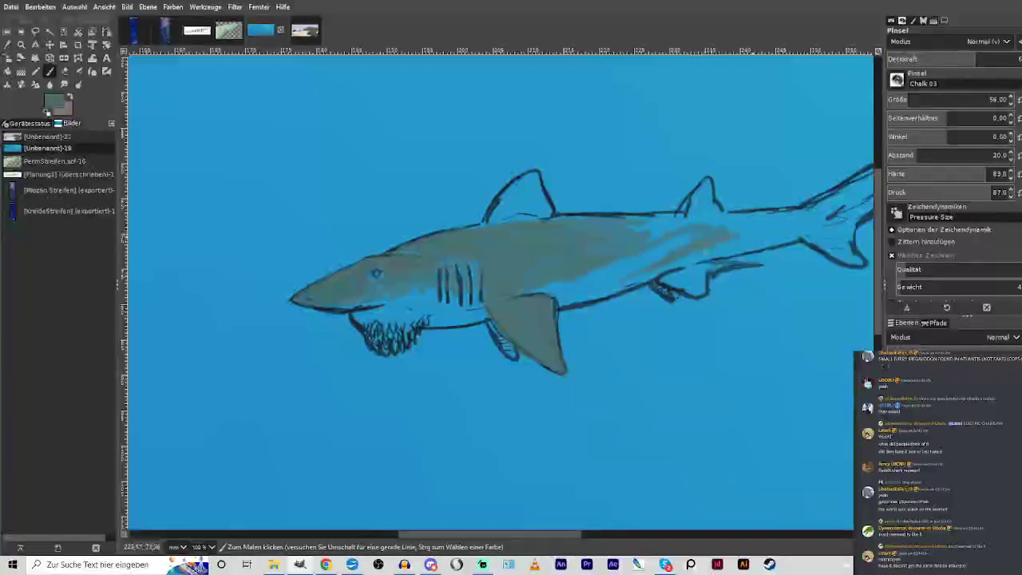
mouse_move(743, 236)
mouse_down()
mouse_move(637, 234)
mouse_move(737, 214)
mouse_move(606, 221)
mouse_move(800, 210)
mouse_move(782, 227)
mouse_move(653, 231)
mouse_up()
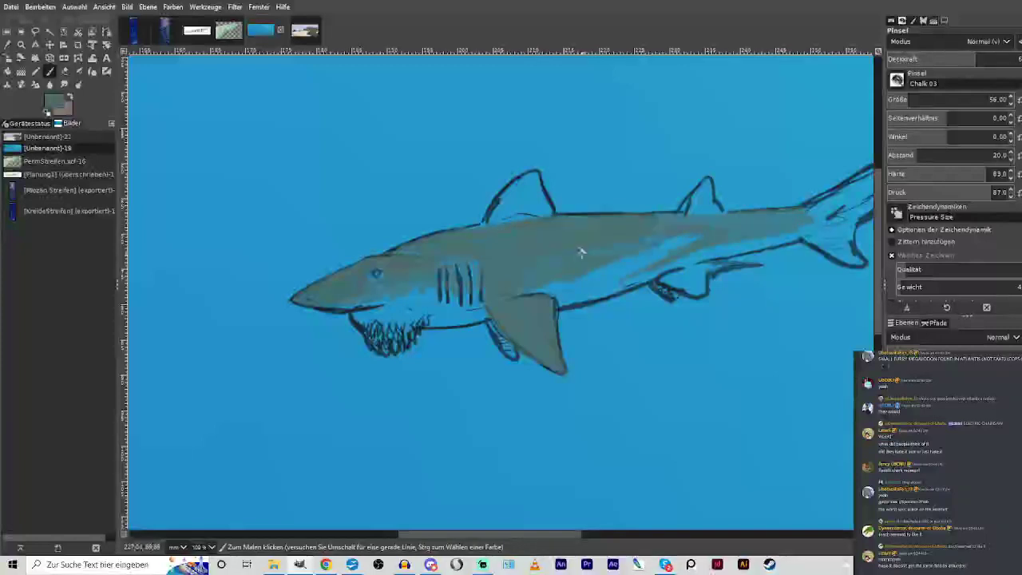
Fill both dorsal fins, the tail base and the upper edge and tip of the tail fin with the grey-green body color.
drag(520, 540, 571, 540)
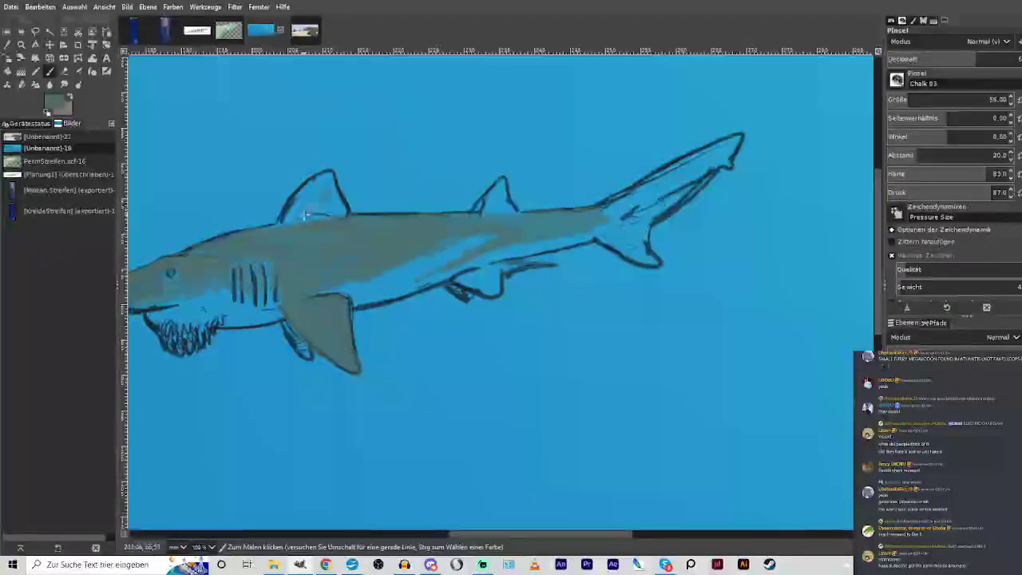
drag(310, 202, 333, 189)
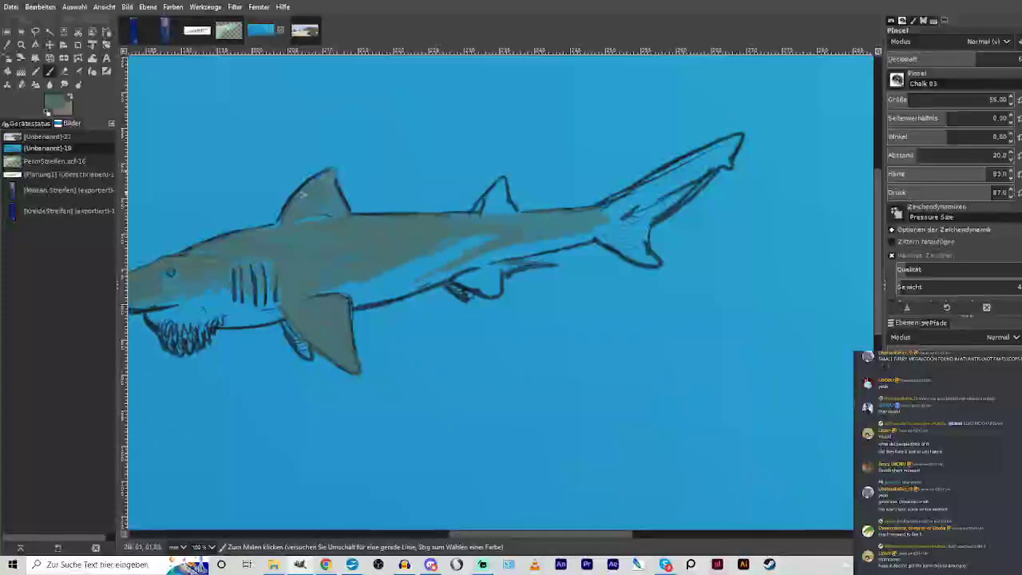
drag(615, 209, 660, 175)
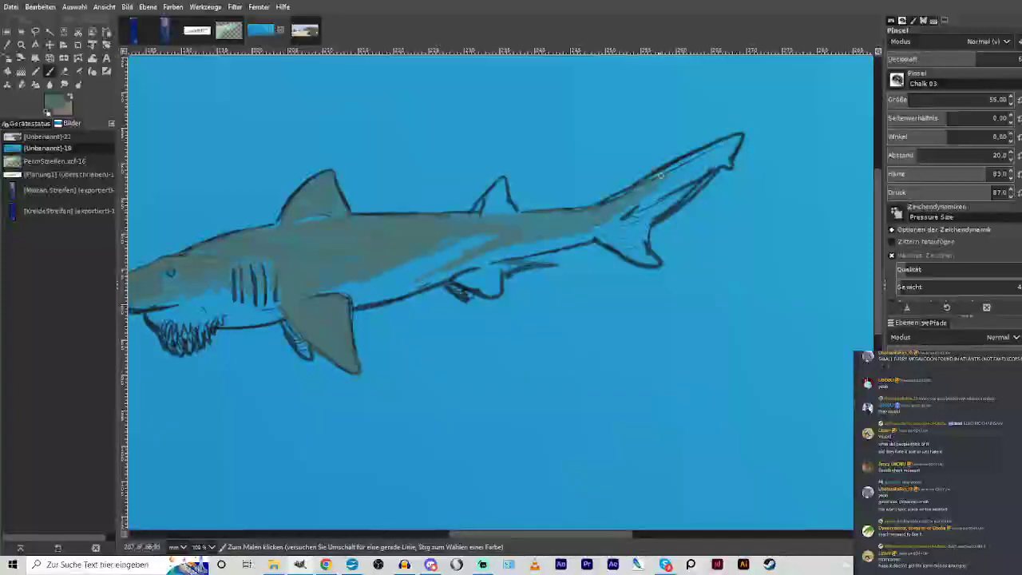
mouse_move(713, 155)
mouse_down()
mouse_move(728, 160)
mouse_move(717, 159)
mouse_up()
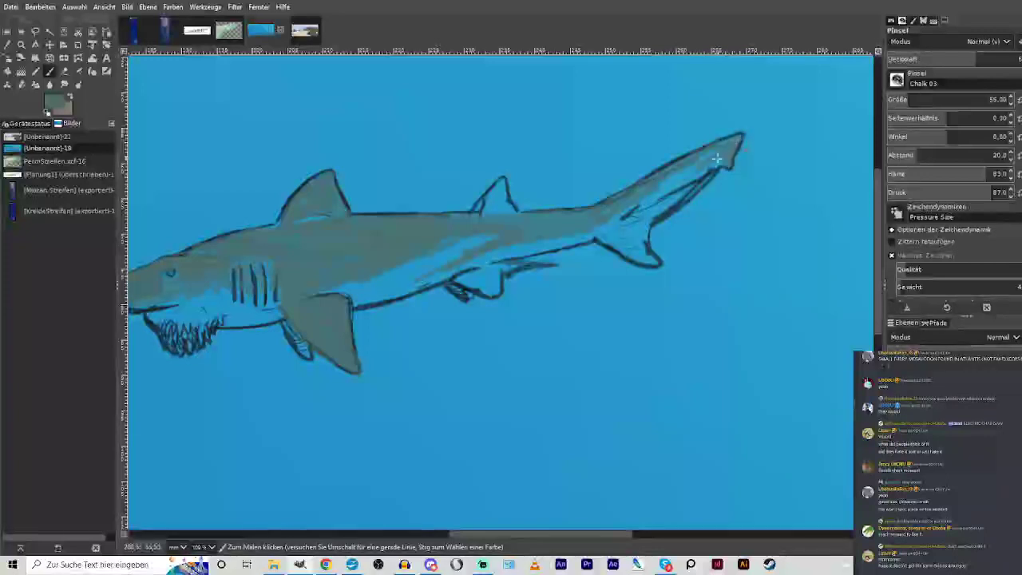
drag(606, 224, 623, 233)
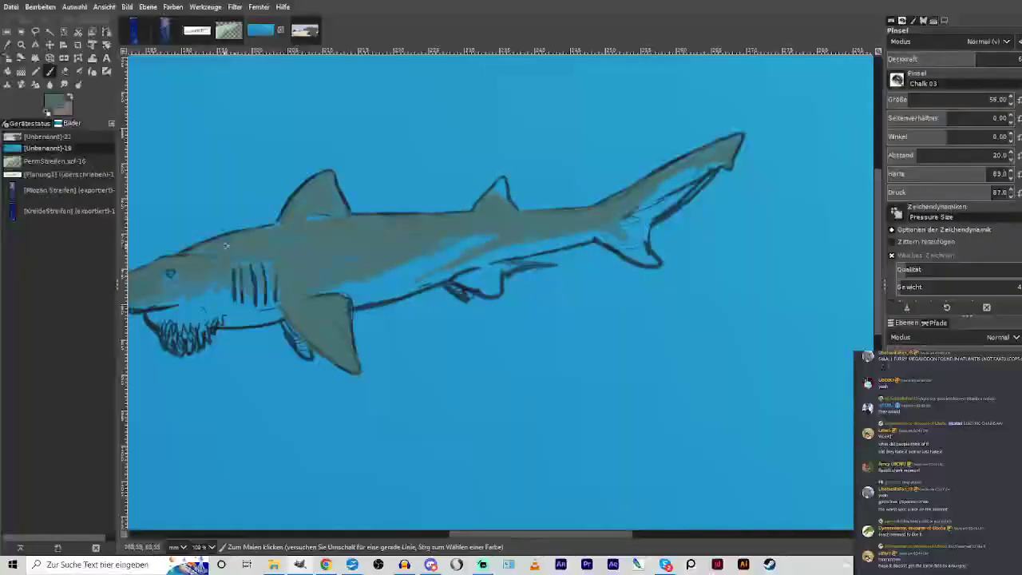
Paint the belly, flank and pelvic fin with a lighter grey-blue, raising the opacity and reducing the brush to size 42.
drag(485, 536, 445, 541)
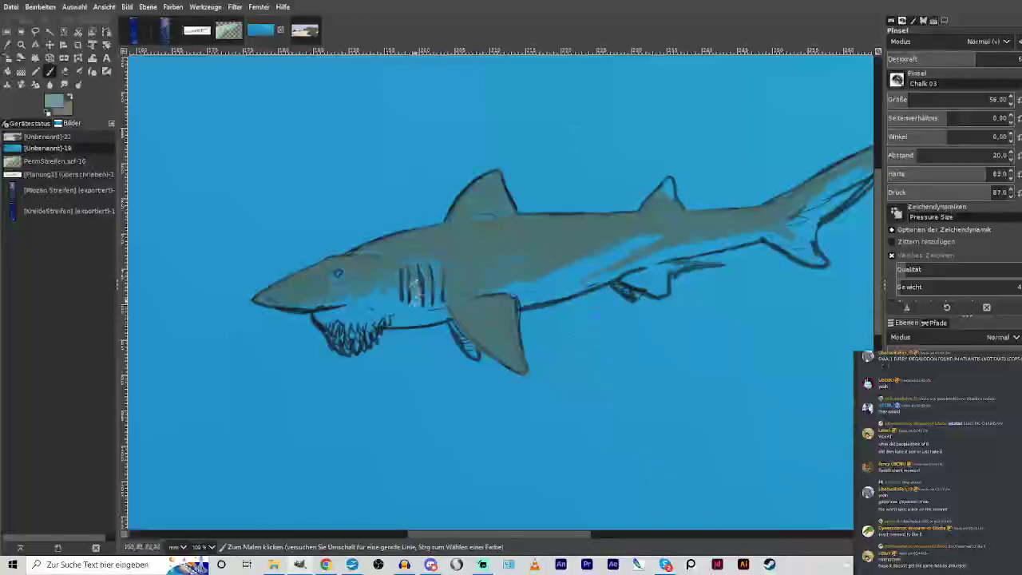
mouse_move(555, 278)
mouse_down()
mouse_move(516, 287)
mouse_move(584, 282)
mouse_move(623, 251)
mouse_move(664, 259)
mouse_move(639, 284)
mouse_move(658, 282)
mouse_up()
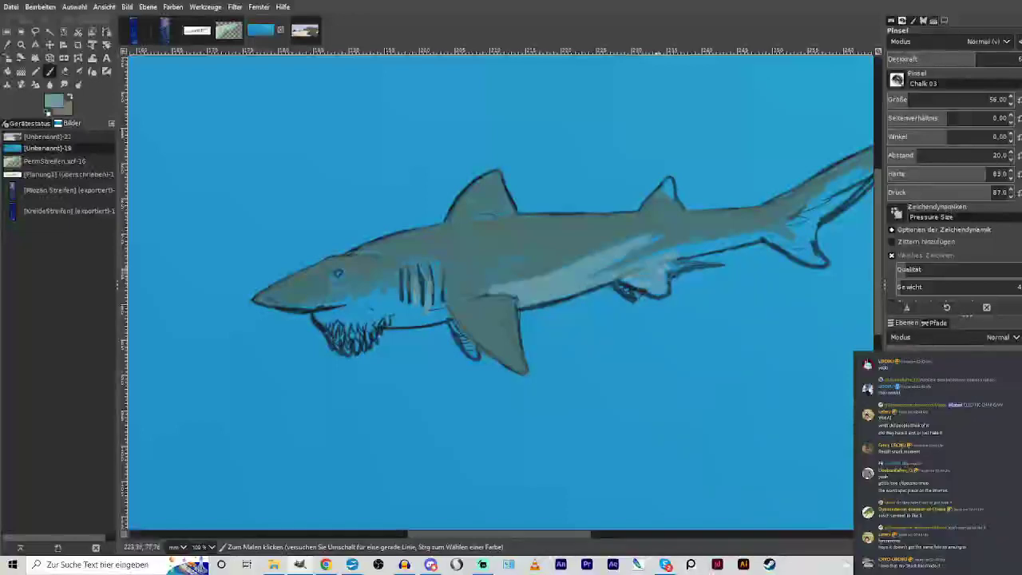
drag(710, 264, 671, 268)
drag(951, 61, 1001, 54)
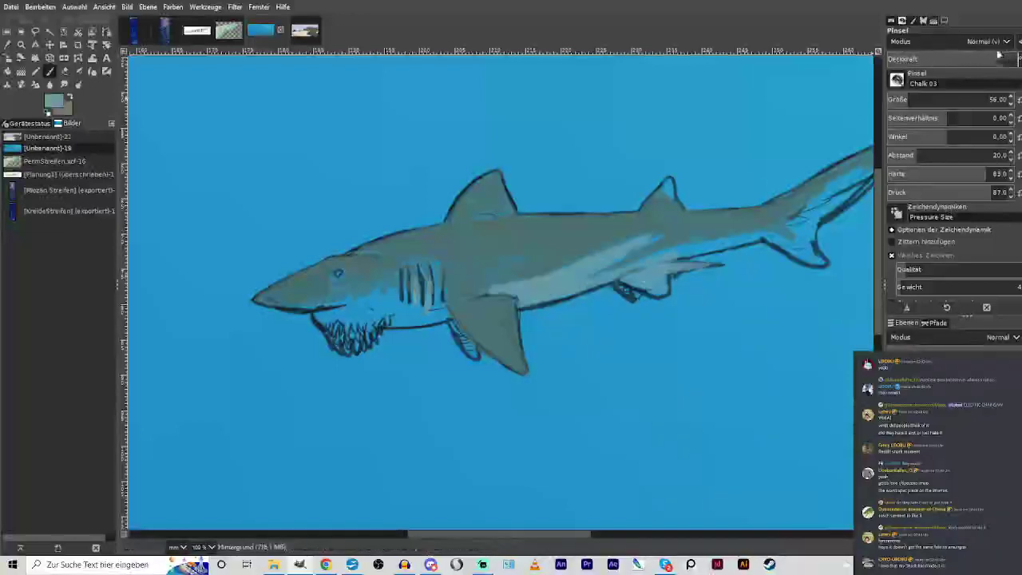
drag(909, 100, 904, 99)
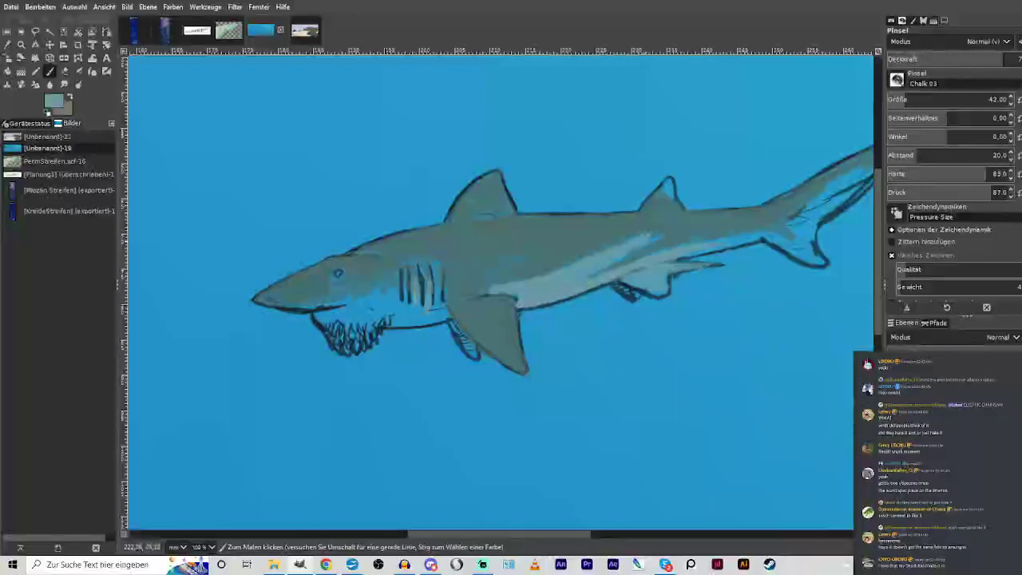
drag(626, 244, 474, 286)
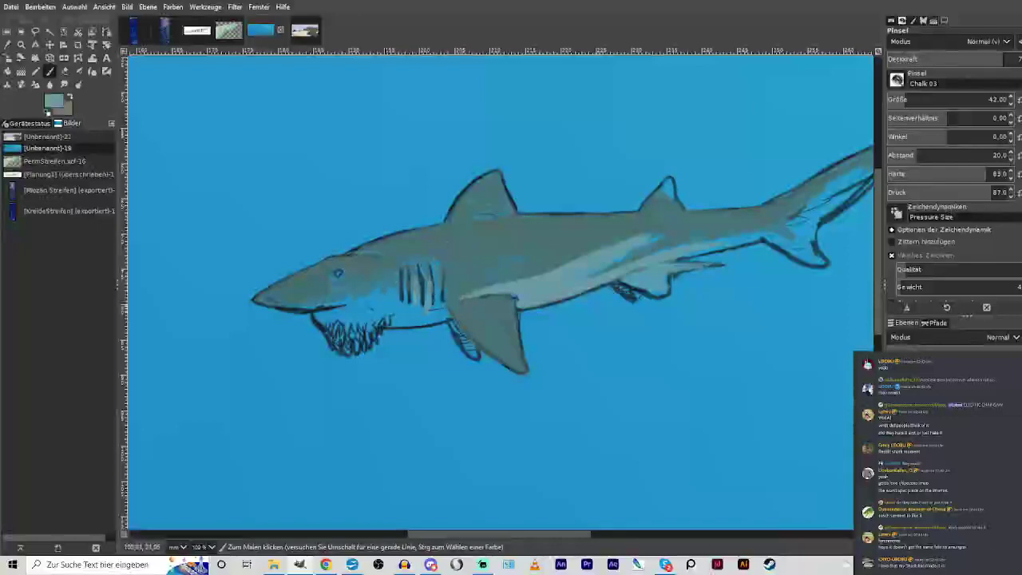
Color the lower jaw, snout underside, gill area and the far-side pectoral and pelvic fins with the light grey-blue.
click(893, 407)
mouse_move(567, 535)
mouse_down()
mouse_move(695, 531)
mouse_move(564, 544)
mouse_up()
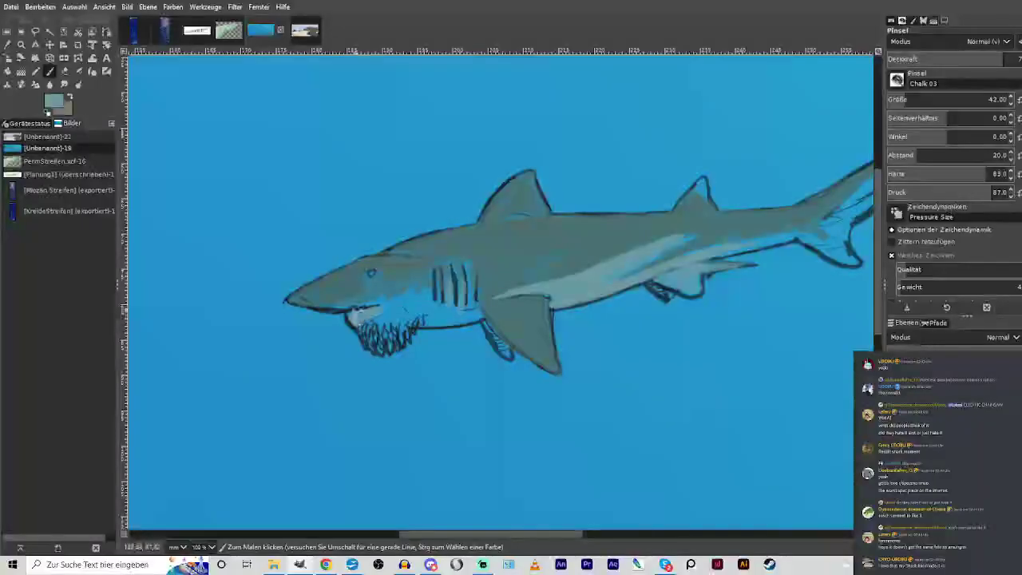
mouse_move(345, 310)
mouse_down()
mouse_move(324, 308)
mouse_move(379, 296)
mouse_move(380, 308)
mouse_up()
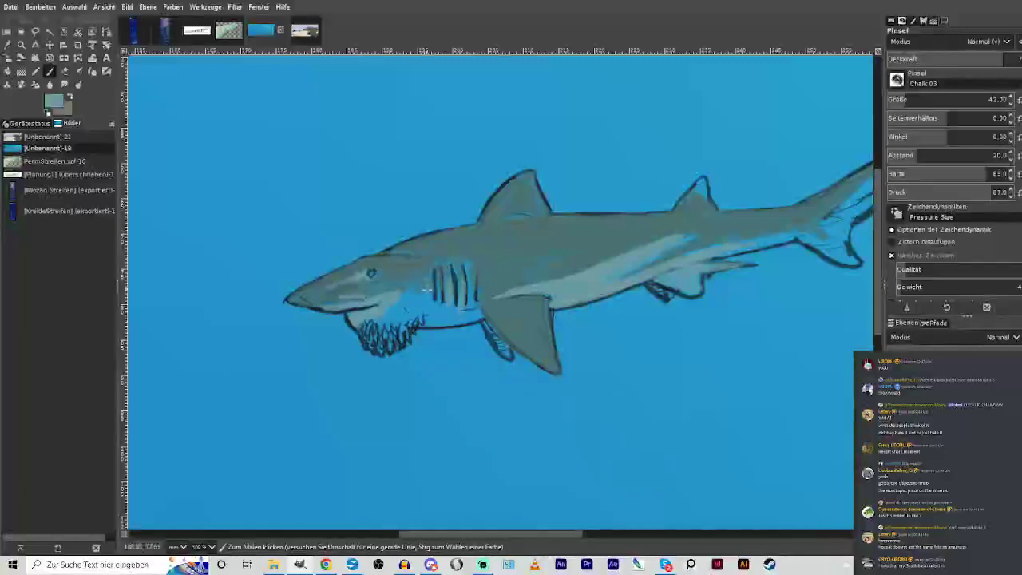
mouse_move(439, 285)
mouse_down()
mouse_move(440, 302)
mouse_move(474, 317)
mouse_up()
drag(504, 352, 488, 327)
drag(653, 289, 663, 294)
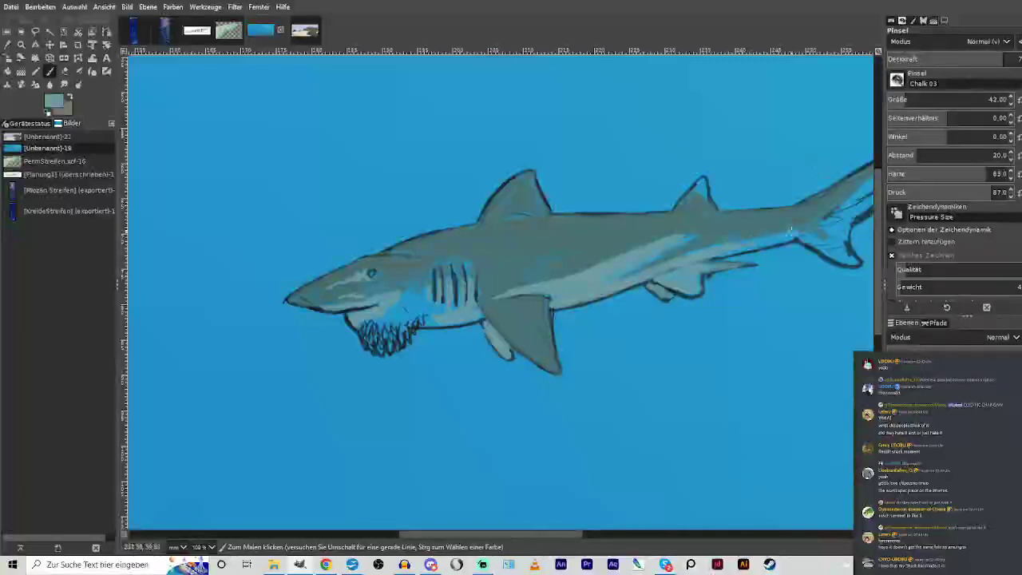
Extend the light underside tone along the rear belly and fill the throat and cheek up to the gill slits.
drag(777, 236, 661, 271)
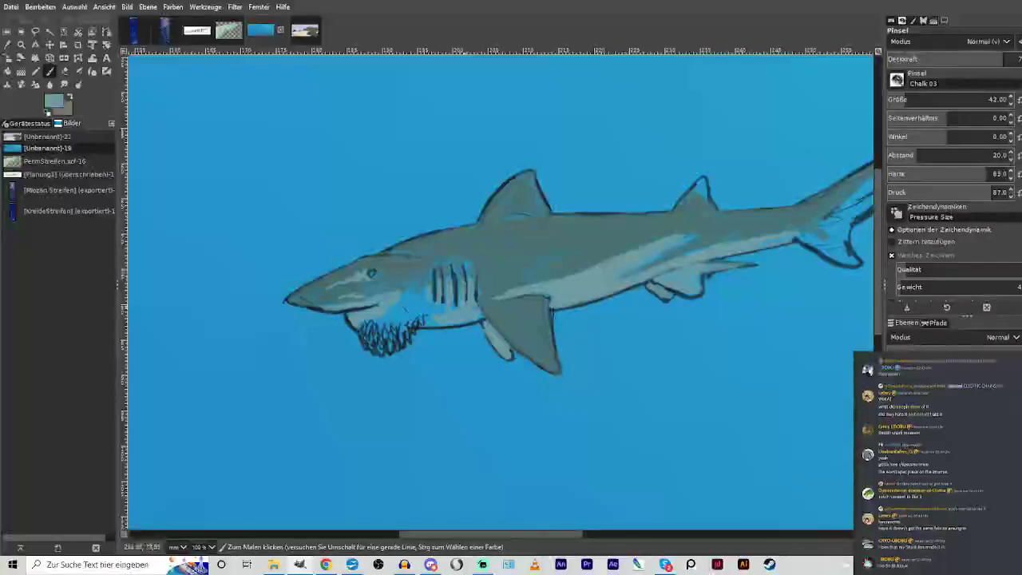
mouse_move(447, 312)
mouse_down()
mouse_move(372, 318)
mouse_move(379, 326)
mouse_move(400, 322)
mouse_move(366, 283)
mouse_move(368, 309)
mouse_move(352, 308)
mouse_move(345, 294)
mouse_move(307, 299)
mouse_up()
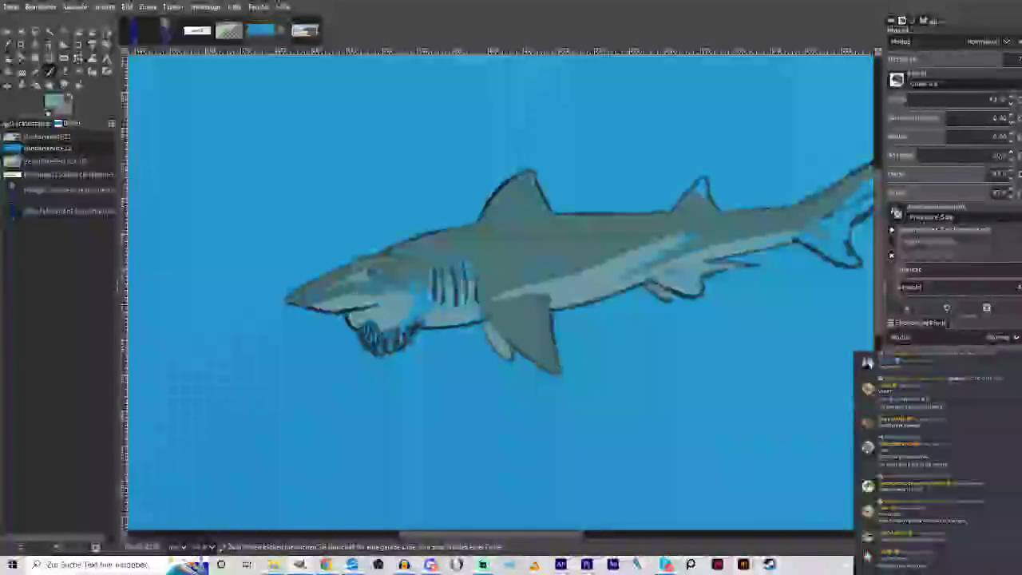
mouse_move(383, 331)
mouse_down()
mouse_move(414, 315)
mouse_move(460, 317)
mouse_up()
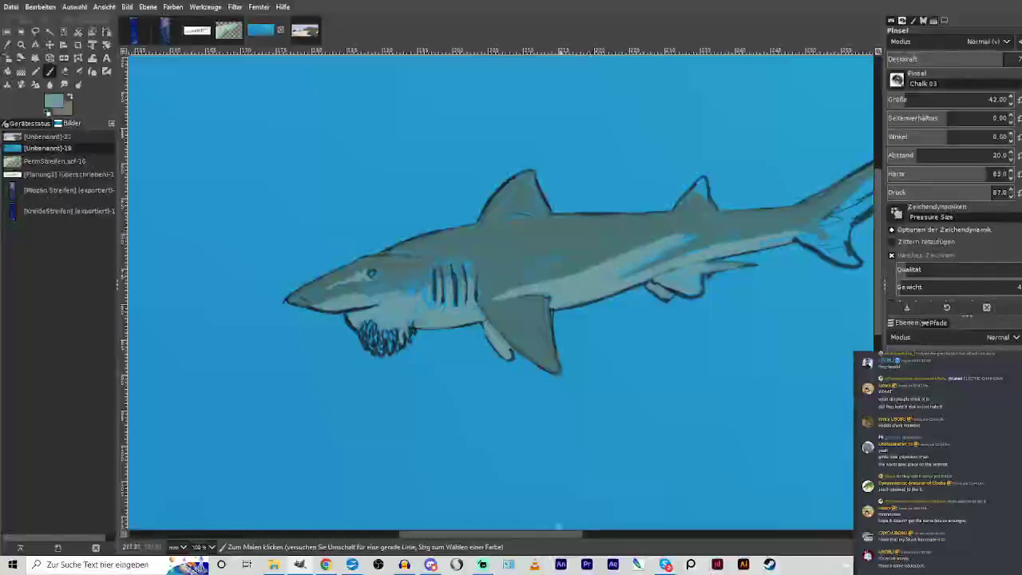
Paint the lower lobe and inner area of the tail fin with the light grey-blue.
drag(569, 534, 615, 534)
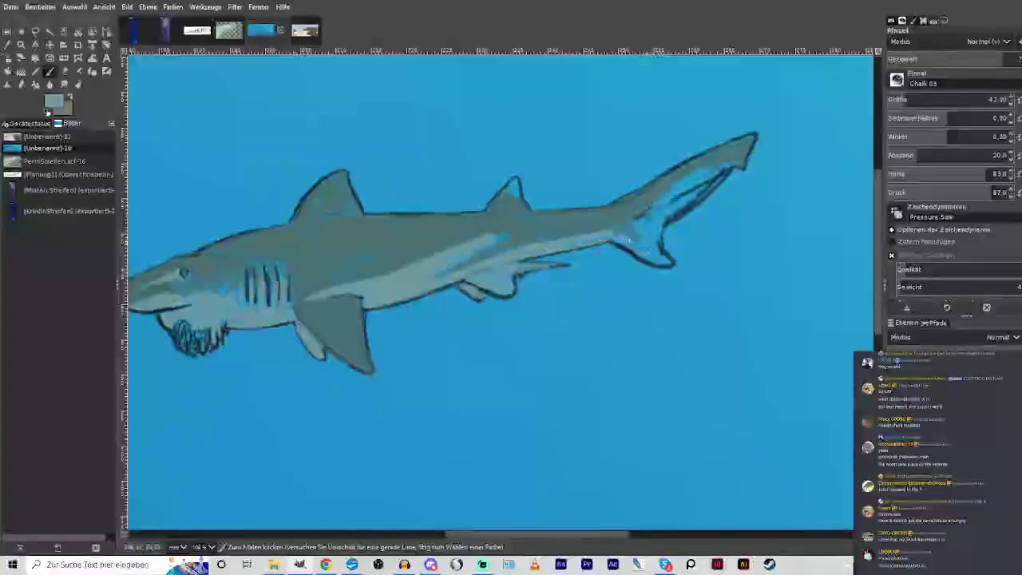
drag(628, 242, 665, 262)
mouse_move(653, 222)
mouse_down()
mouse_move(644, 231)
mouse_move(650, 213)
mouse_move(725, 169)
mouse_move(671, 213)
mouse_move(694, 178)
mouse_move(685, 192)
mouse_up()
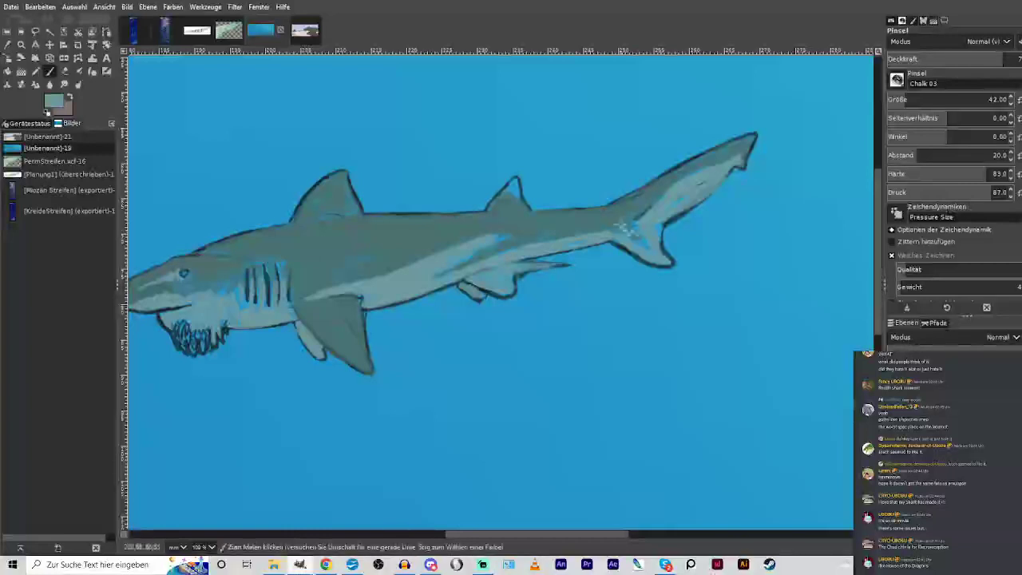
drag(656, 238, 703, 193)
Lighten the tip of the second dorsal fin and add pale tips to the first dorsal fin and near pectoral fin.
drag(519, 179, 505, 195)
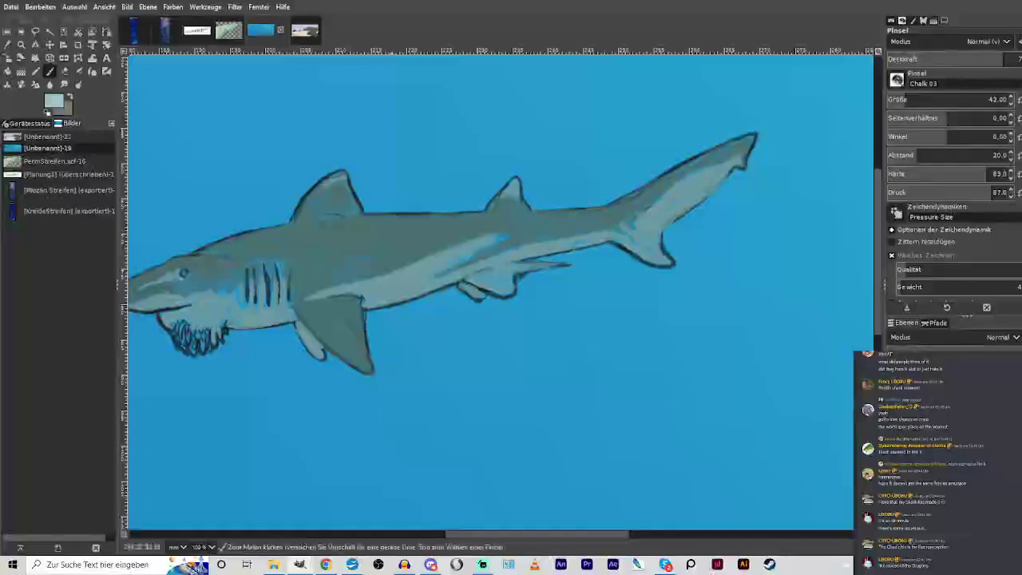
mouse_move(337, 174)
mouse_down()
mouse_move(331, 180)
mouse_move(341, 182)
mouse_up()
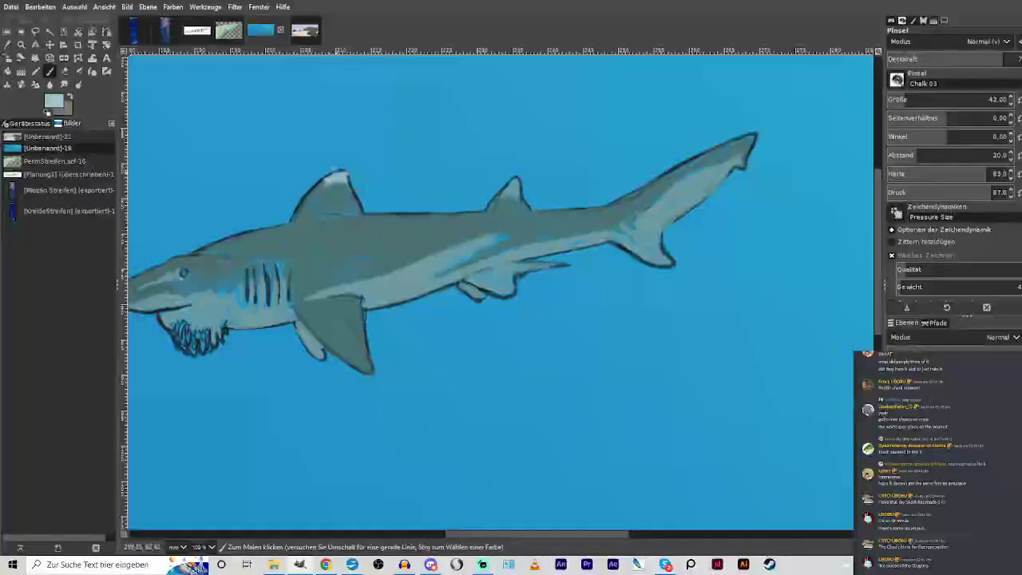
drag(366, 363, 371, 371)
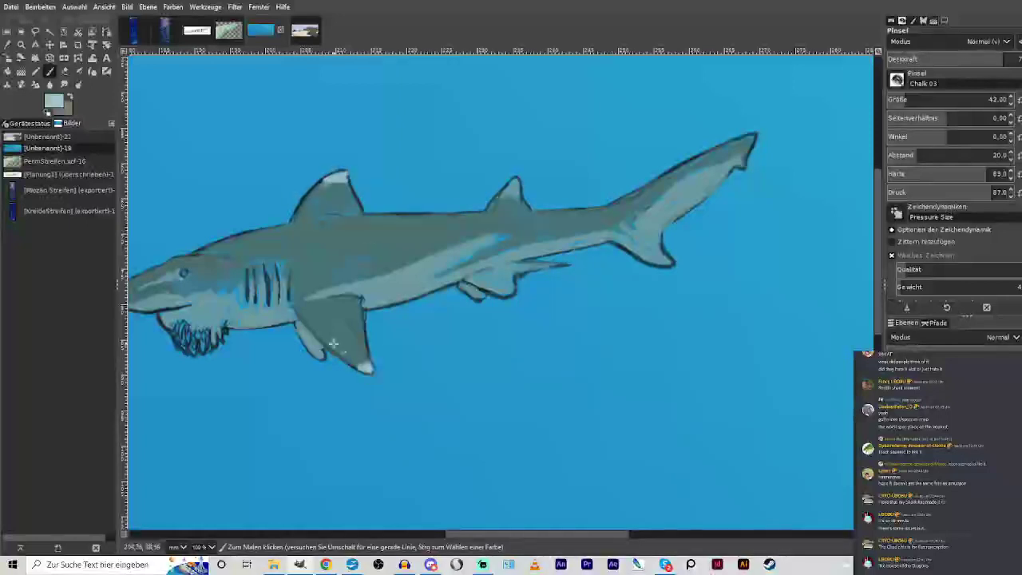
Sample the throat color and fill the hanging fringe under the lower jaw using a smaller brush with higher opacity.
drag(467, 536, 404, 536)
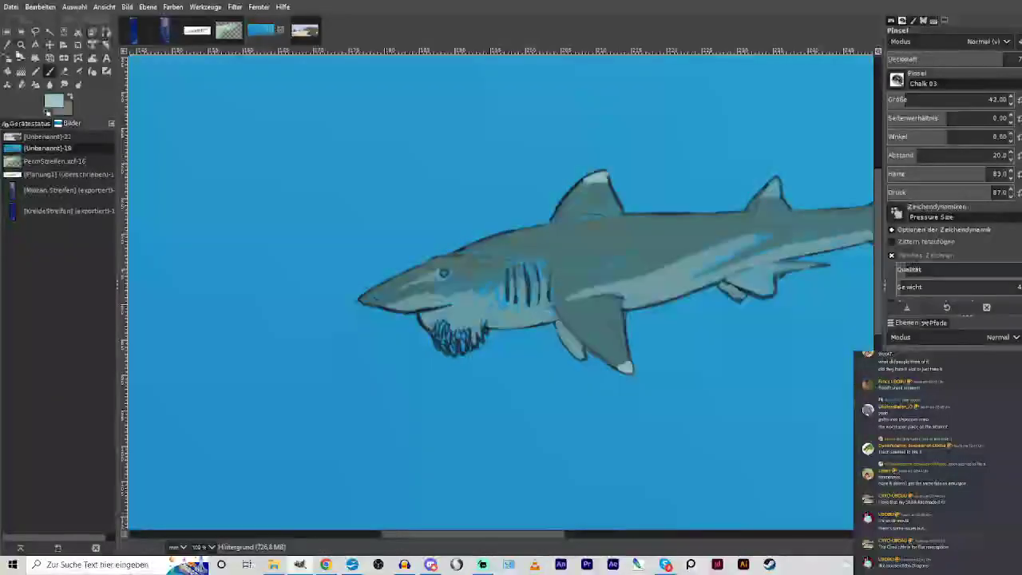
click(7, 45)
click(479, 311)
click(22, 46)
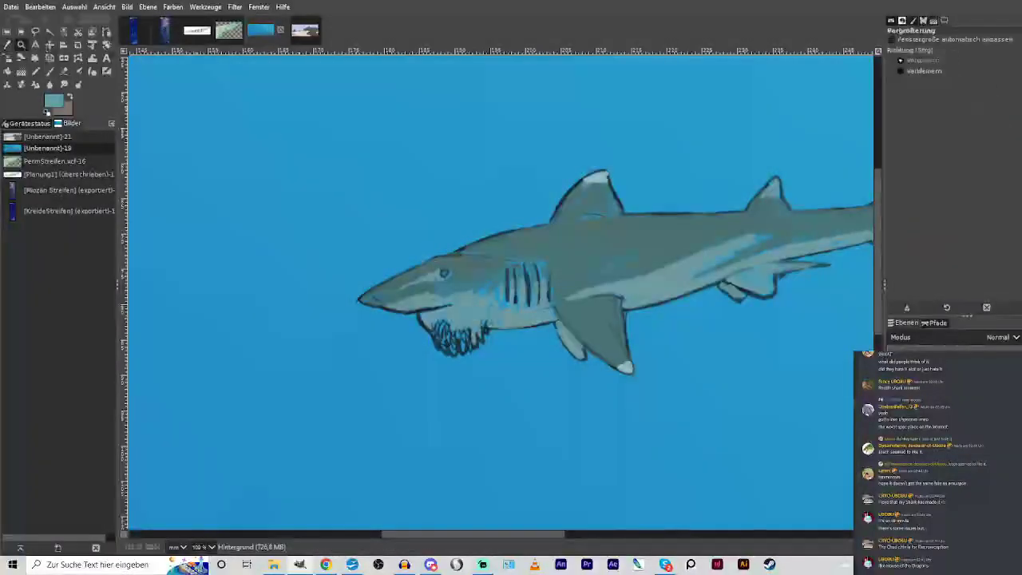
drag(312, 158, 673, 444)
click(93, 72)
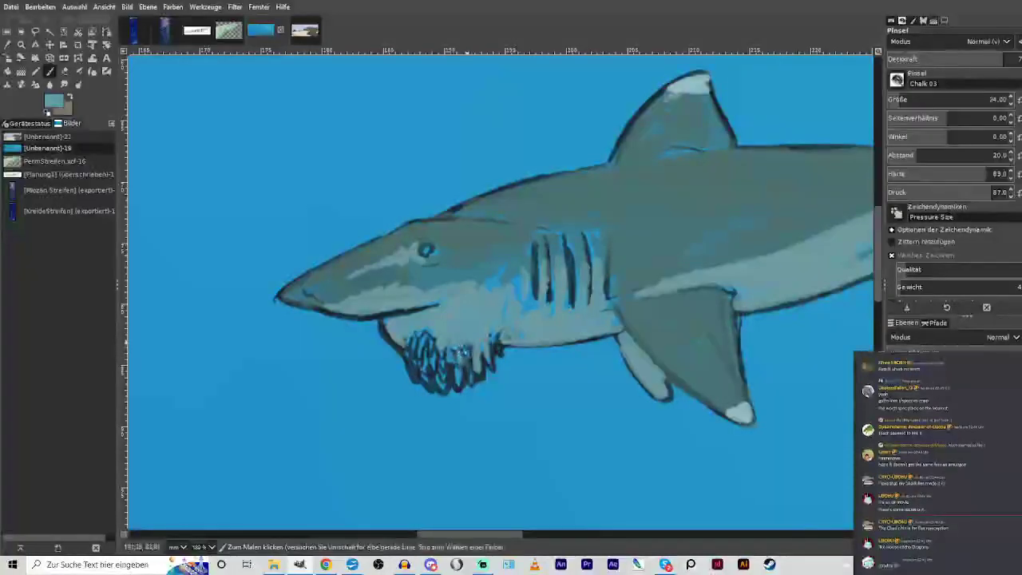
mouse_move(460, 377)
mouse_down()
mouse_move(469, 379)
mouse_move(442, 386)
mouse_up()
click(1017, 60)
drag(440, 350, 444, 369)
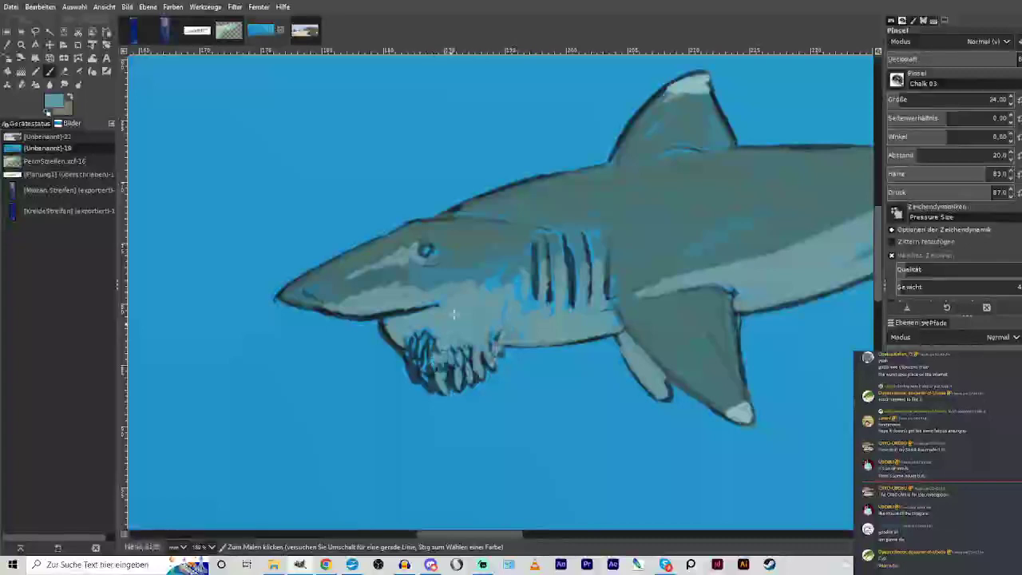
mouse_move(420, 356)
mouse_down()
mouse_move(430, 336)
mouse_move(430, 386)
mouse_move(381, 321)
mouse_move(383, 332)
mouse_move(436, 302)
mouse_up()
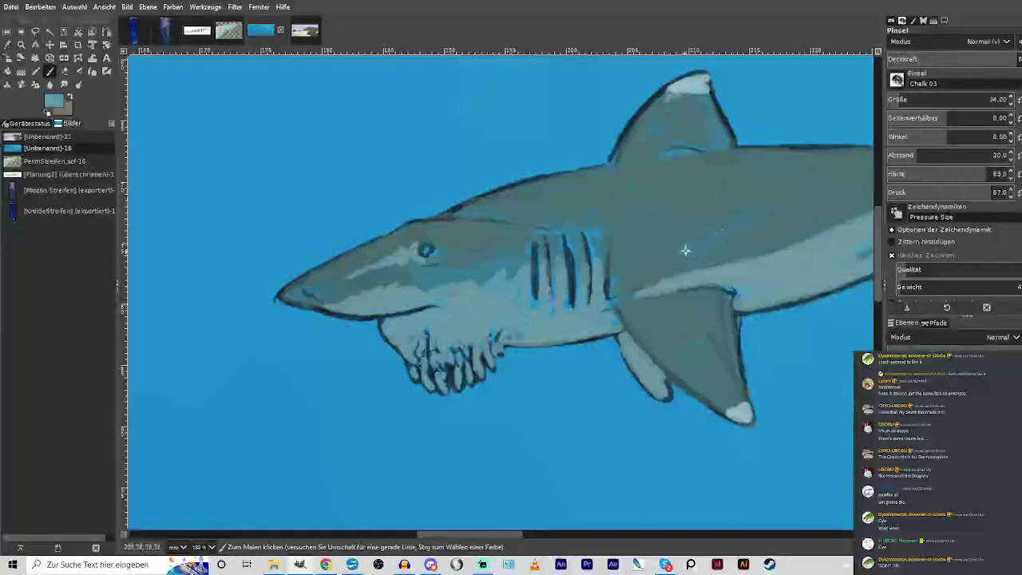
Draw light ring-shaped spots on the shark's back and flank between the head and the area behind the first dorsal fin.
mouse_move(641, 196)
mouse_down()
mouse_move(678, 189)
mouse_move(666, 209)
mouse_move(642, 194)
mouse_up()
mouse_move(567, 189)
mouse_down()
mouse_move(533, 189)
mouse_move(563, 175)
mouse_up()
drag(615, 198, 613, 209)
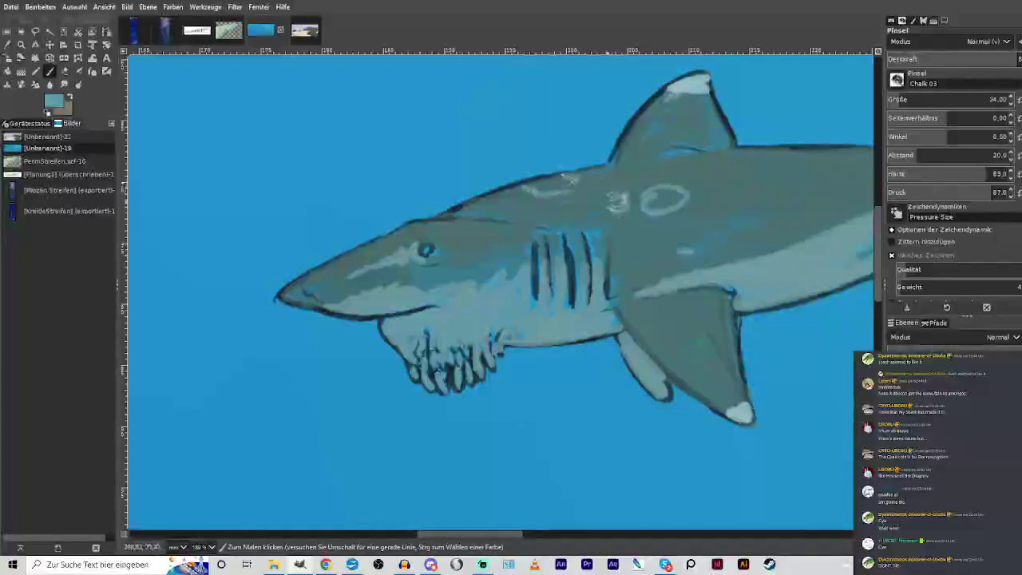
drag(749, 207, 745, 211)
mouse_move(777, 155)
mouse_down()
mouse_move(822, 165)
mouse_move(833, 151)
mouse_up()
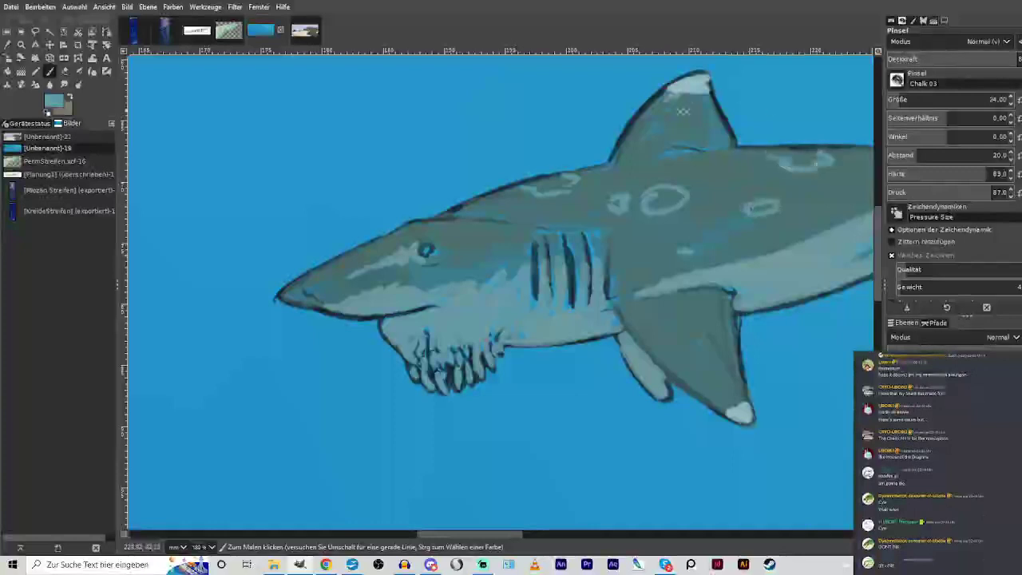
mouse_move(703, 172)
mouse_down()
mouse_move(745, 170)
mouse_move(706, 176)
mouse_up()
drag(689, 233, 673, 241)
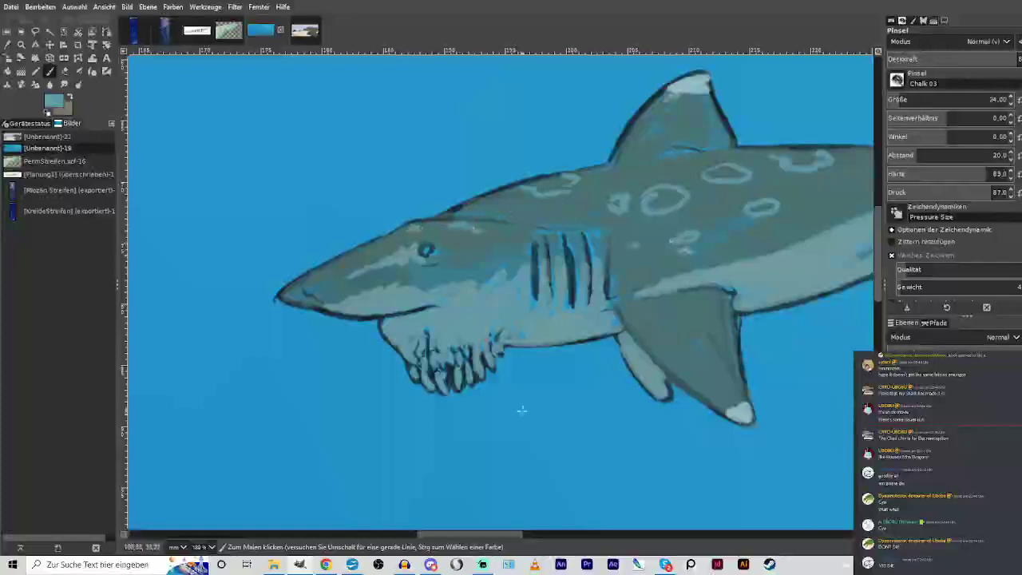
Continue the light ring spots along the rear back, below the second dorsal fin and toward the tail base.
drag(488, 535, 539, 534)
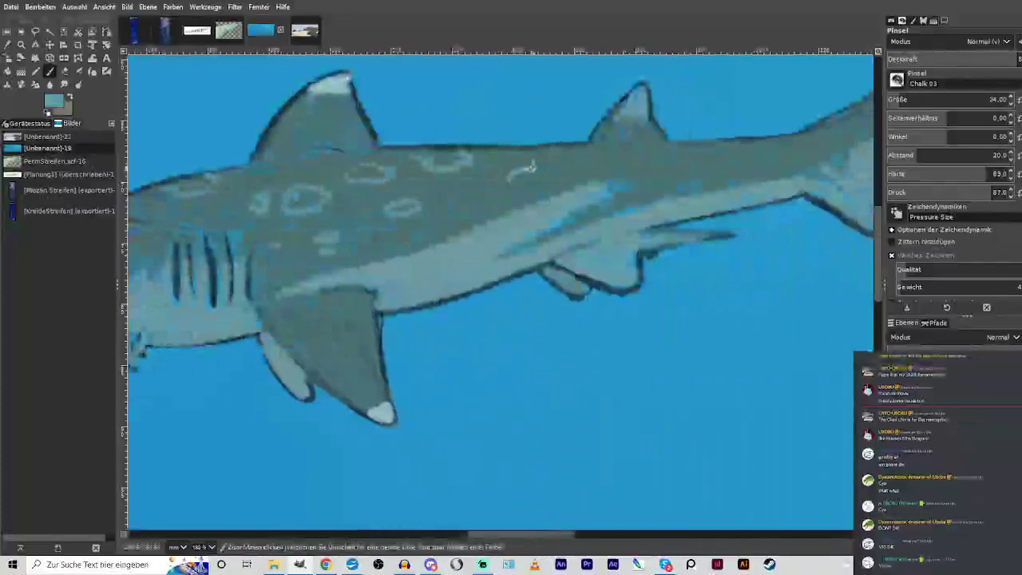
drag(454, 194, 452, 205)
drag(559, 150, 587, 150)
mouse_move(658, 165)
mouse_down()
mouse_move(693, 172)
mouse_move(658, 168)
mouse_up()
mouse_move(724, 146)
mouse_down()
mouse_move(750, 164)
mouse_move(770, 141)
mouse_up()
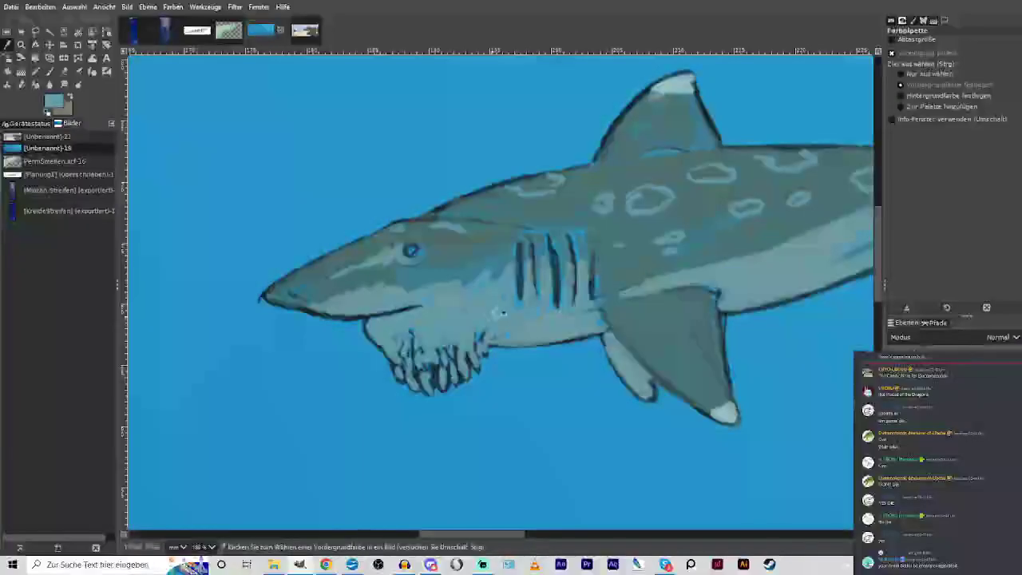
Sample the darker grey-green, shade between the gill slits and add a dark streak along the flank above the near pectoral fin.
key(p)
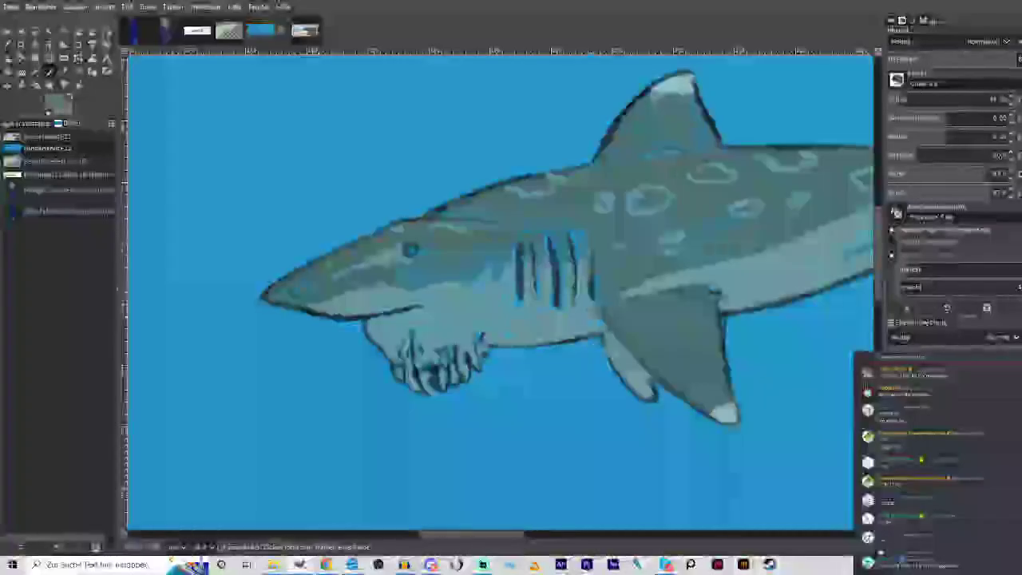
mouse_move(524, 269)
mouse_down()
mouse_move(525, 300)
mouse_move(547, 303)
mouse_up()
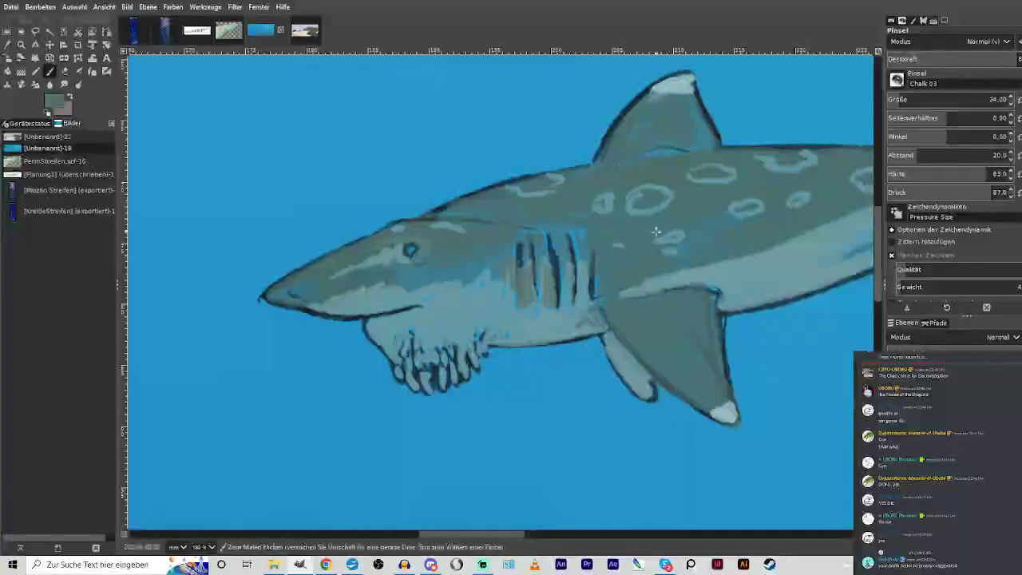
drag(690, 279, 807, 256)
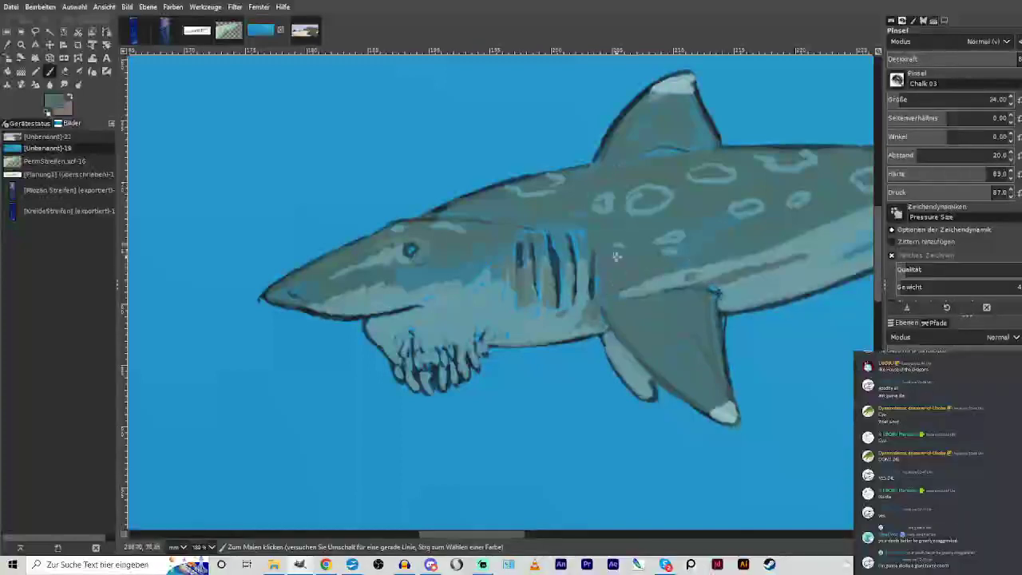
mouse_move(571, 281)
mouse_down()
mouse_move(577, 298)
mouse_move(558, 252)
mouse_move(540, 262)
mouse_up()
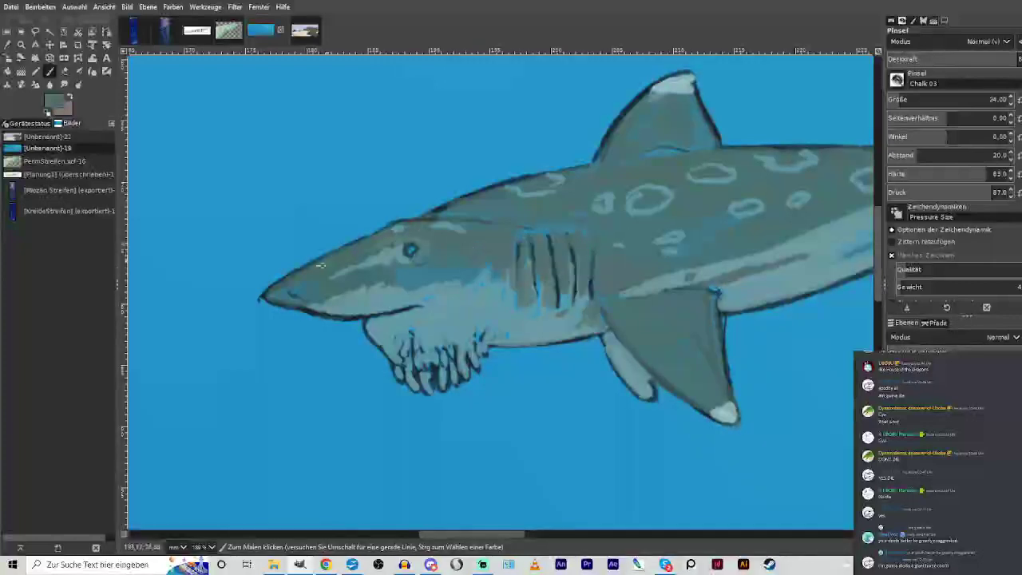
Shade the snout edges and dab dark speckles across the cheek, below the gill slits and along the pale flank.
mouse_move(269, 297)
mouse_down()
mouse_move(306, 309)
mouse_move(414, 308)
mouse_up()
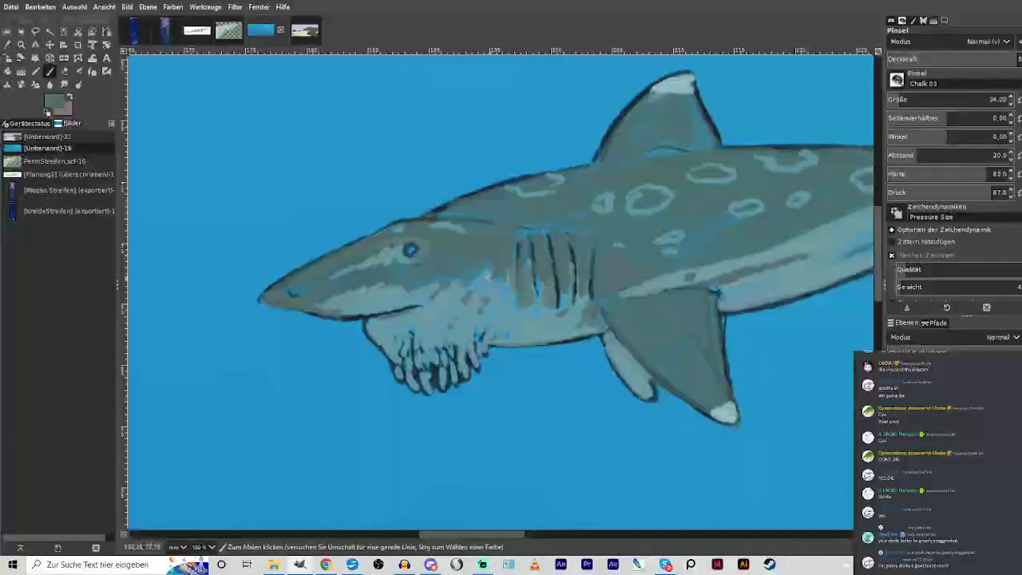
drag(491, 275, 488, 286)
drag(506, 283, 500, 306)
mouse_move(512, 310)
mouse_down()
mouse_move(512, 322)
mouse_move(534, 319)
mouse_up()
click(539, 323)
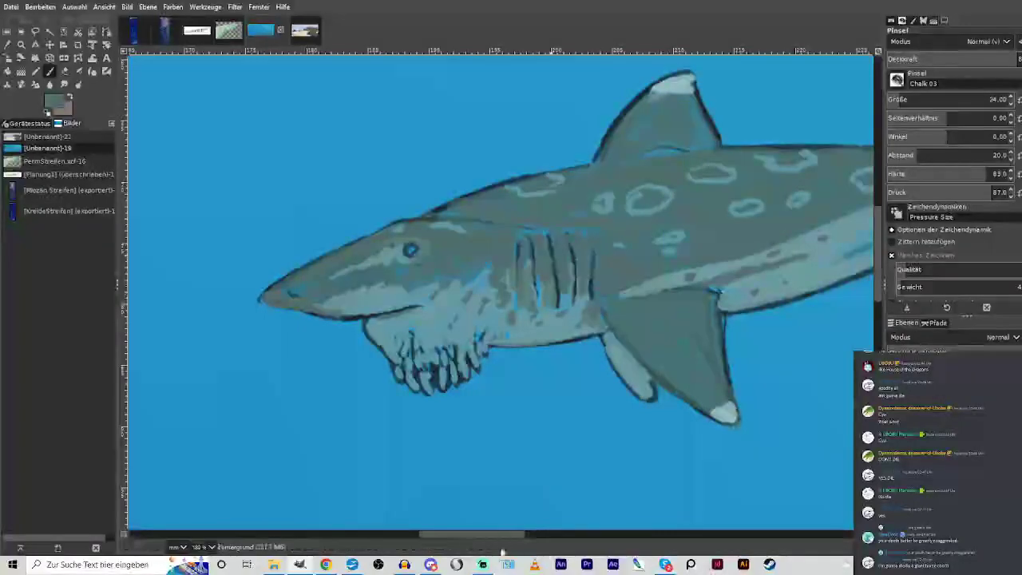
Darken the tips of the tail fin, sample a darker grey-green and add a shading streak at the tail base.
drag(505, 535, 573, 539)
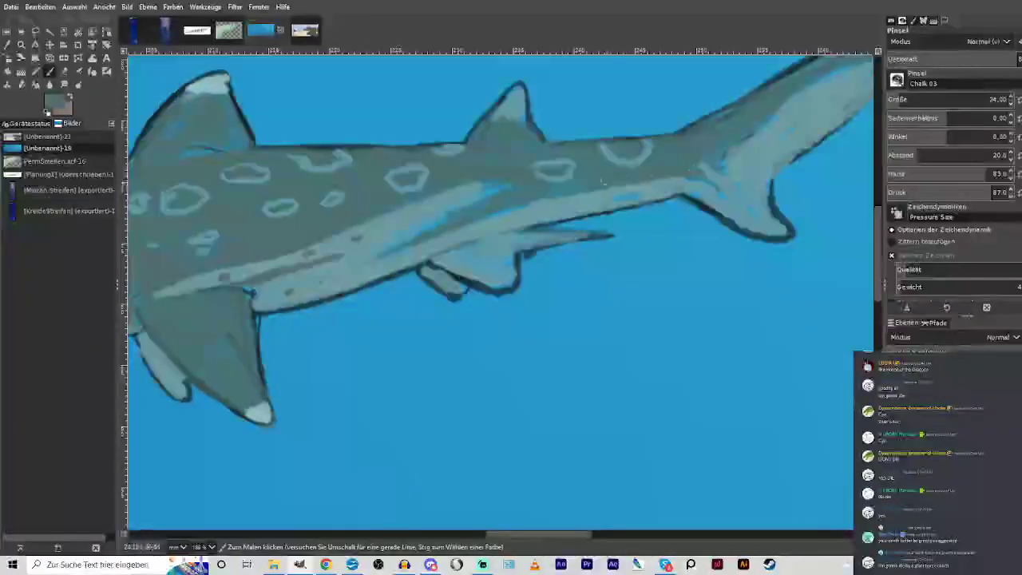
drag(742, 225, 787, 235)
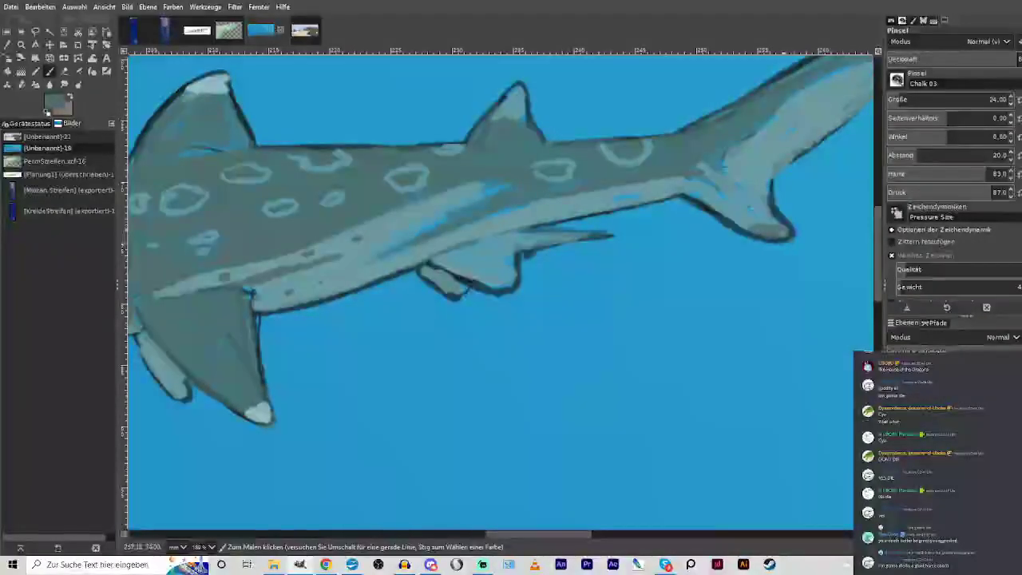
scroll(501, 291, up, 5)
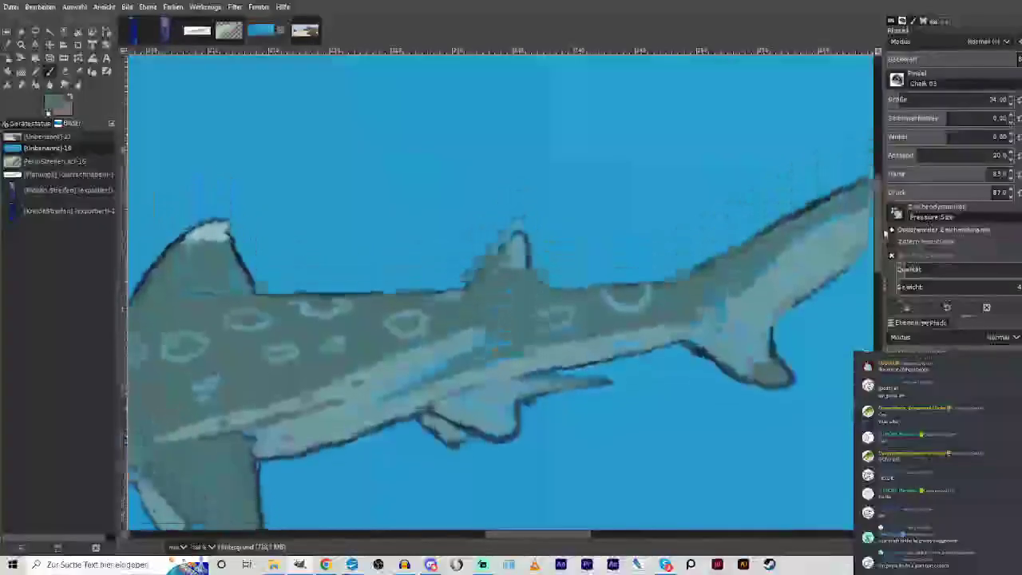
scroll(547, 540, right, 3)
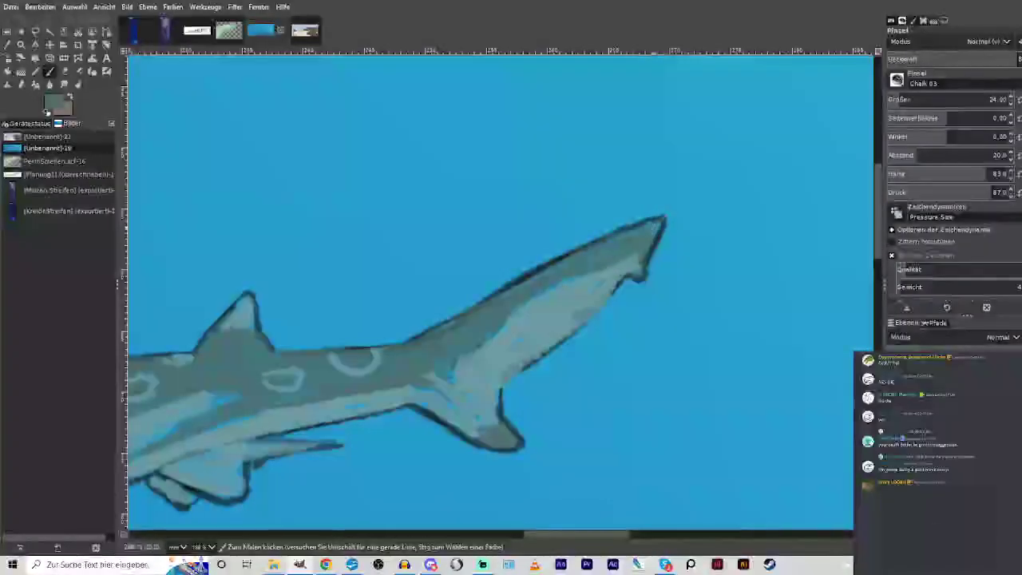
key(o)
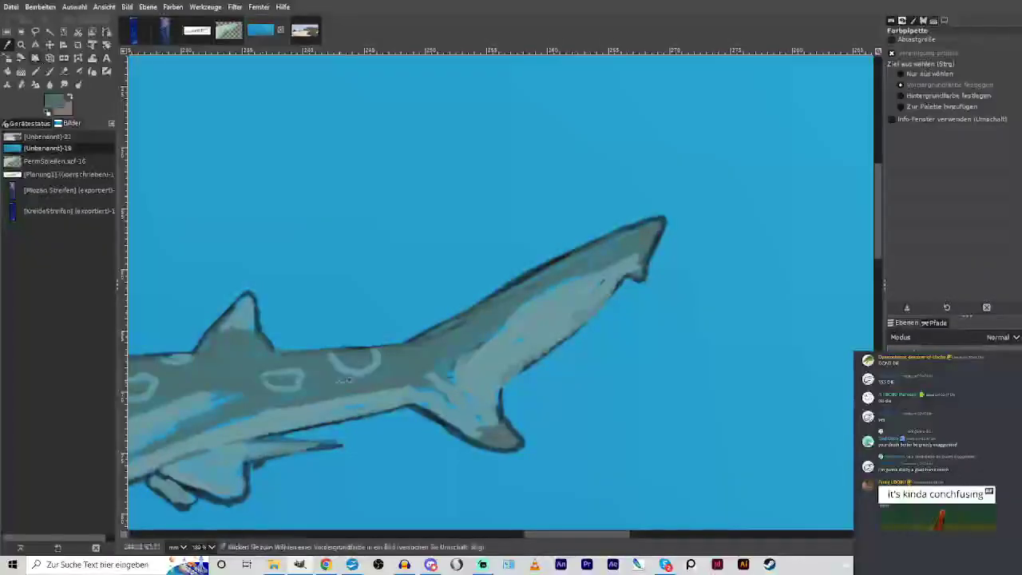
key(p)
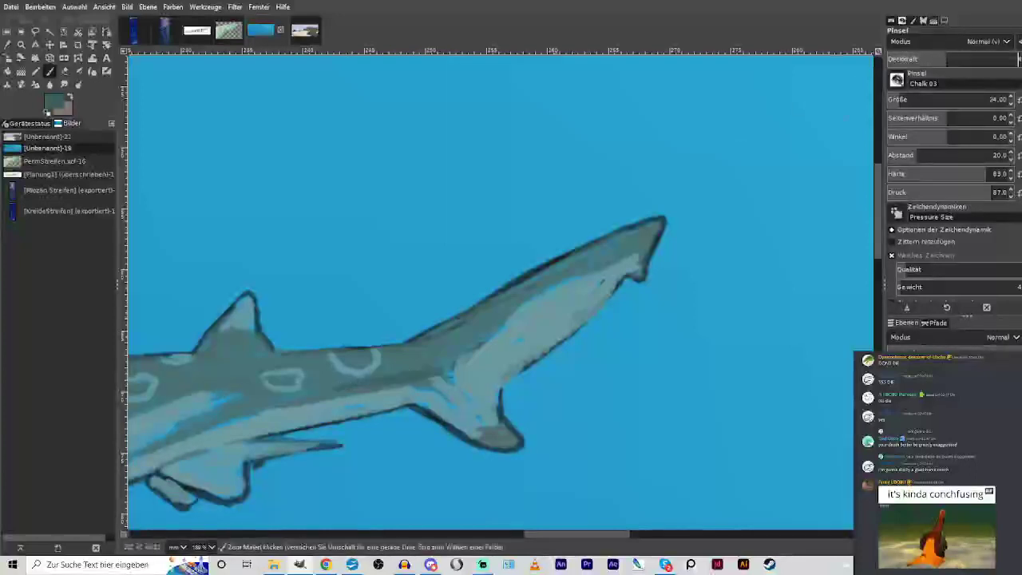
Sample a lighter grey-green and brush soft highlight streaks along the back and between the gill slits.
drag(579, 534, 511, 538)
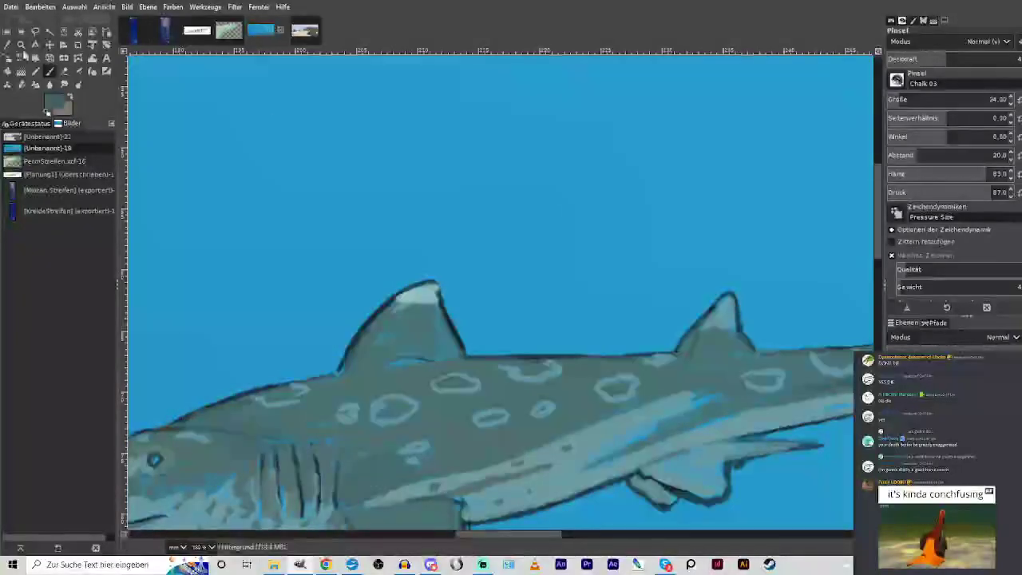
click(6, 45)
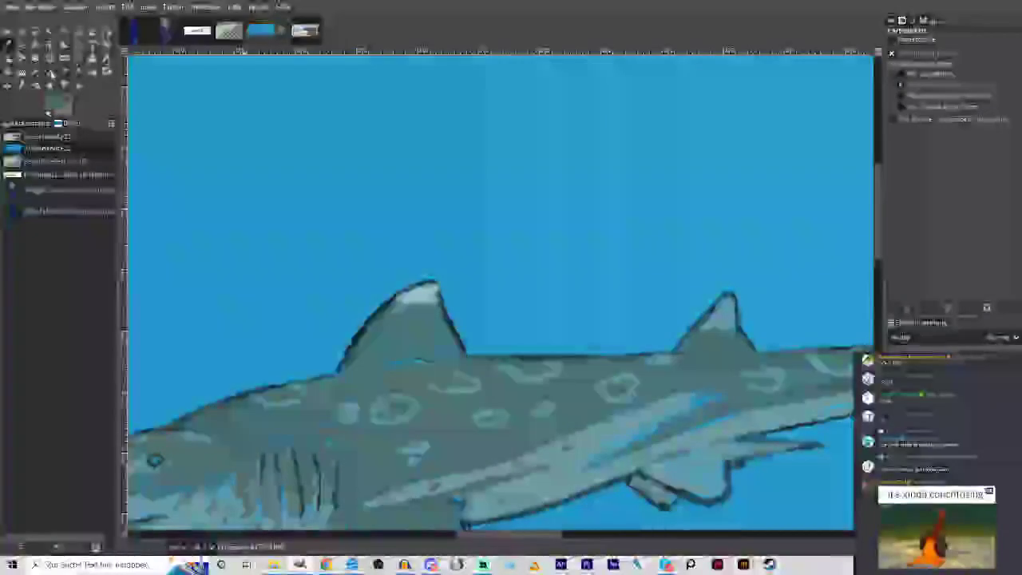
key(p)
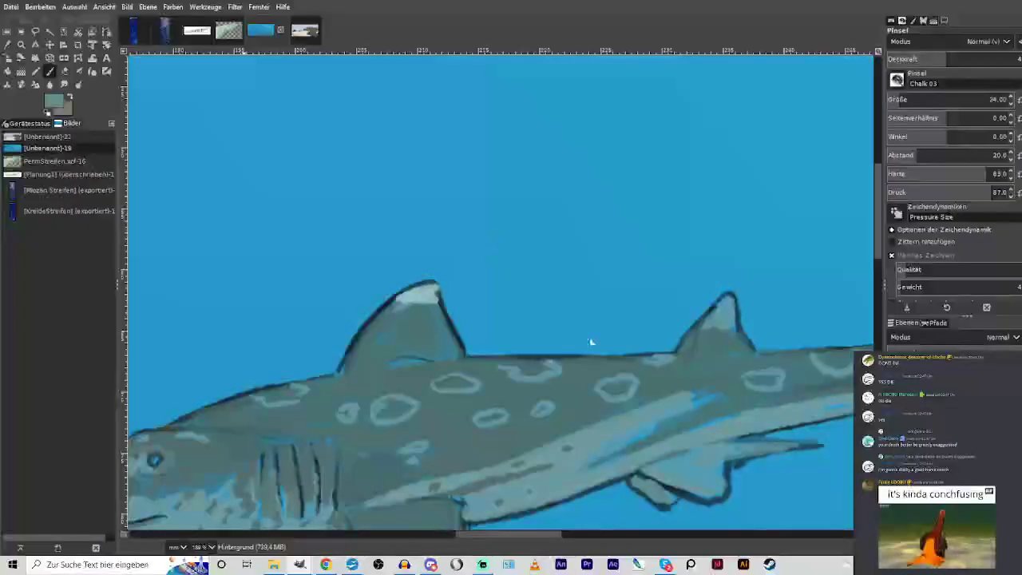
mouse_move(717, 362)
mouse_down()
mouse_move(640, 374)
mouse_move(554, 361)
mouse_up()
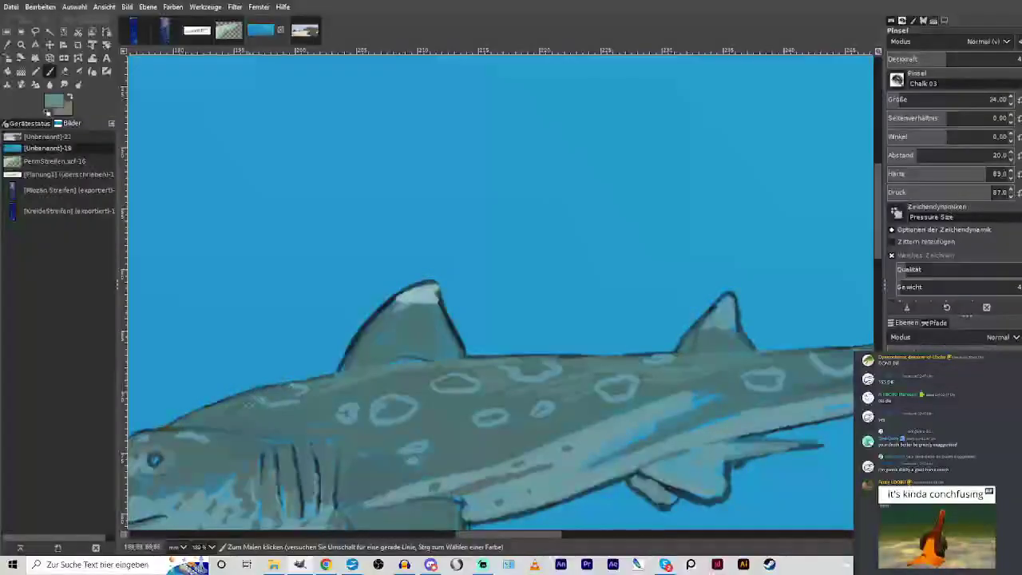
drag(275, 442, 277, 475)
drag(293, 469, 299, 445)
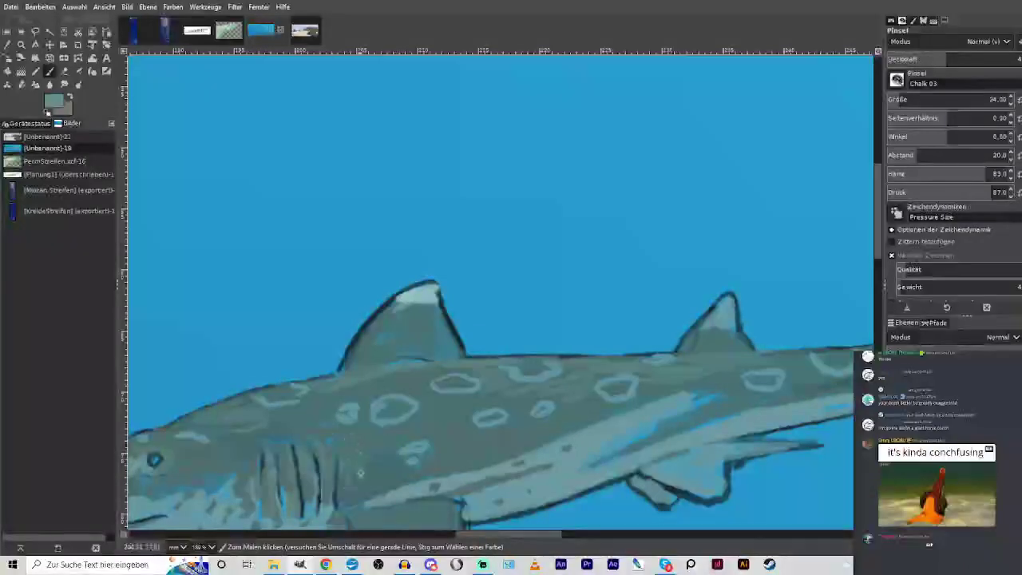
Add light streaks to the near pectoral fin and tail, and touch up the edges of the lower tail lobe.
scroll(499, 367, down, 2)
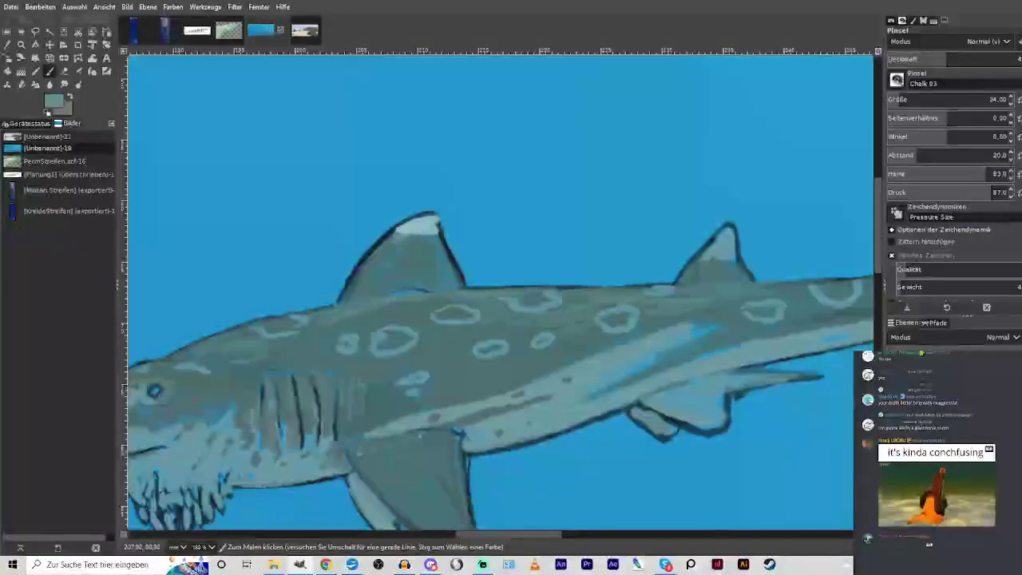
scroll(423, 507, right, 5)
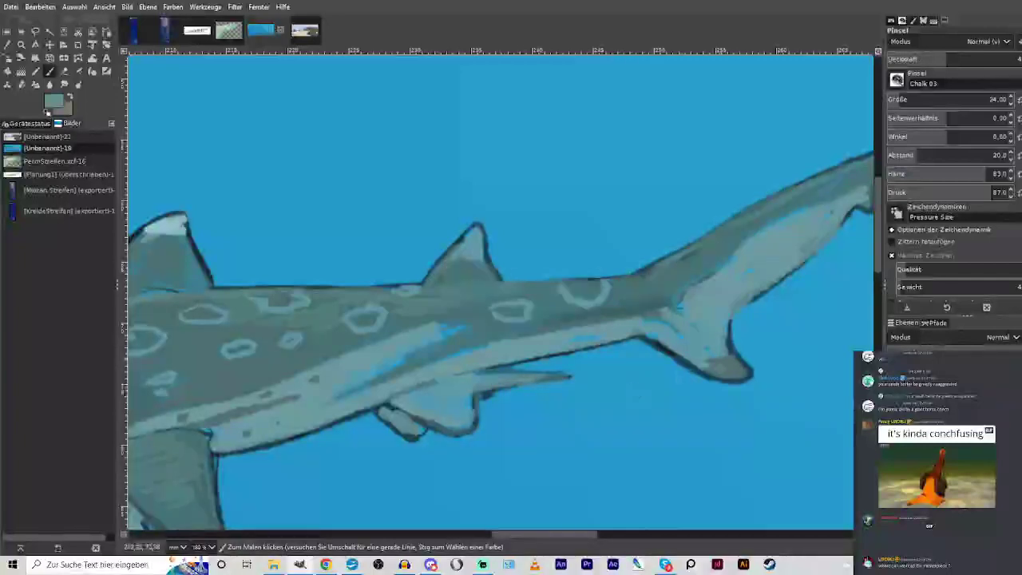
drag(707, 374, 639, 334)
drag(749, 372, 732, 328)
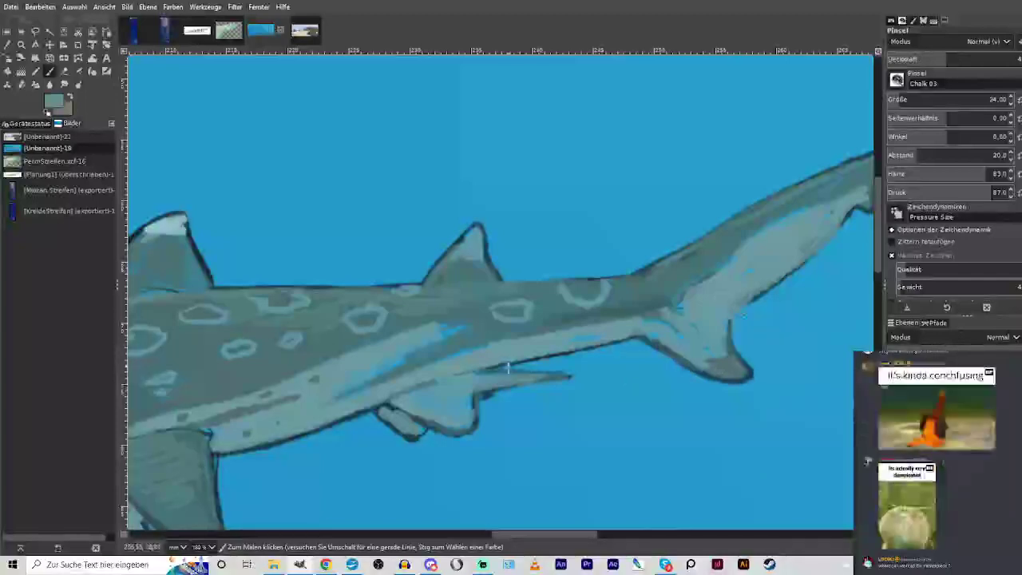
scroll(501, 292, right, 4)
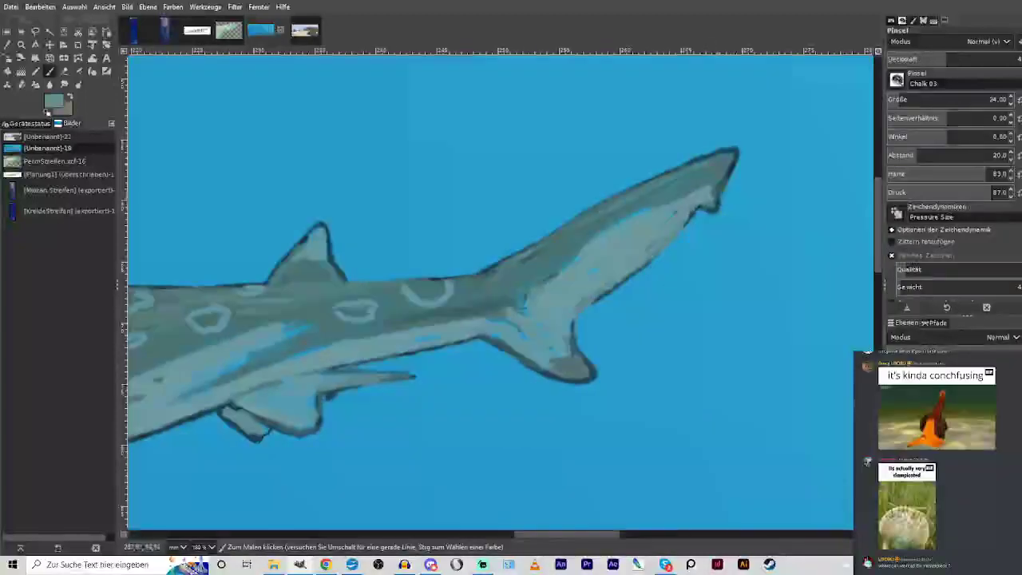
Dab dark grey-green spots over the throat and hanging fringe with higher opacity, and darken the far pectoral fin's tip.
scroll(512, 399, left, 15)
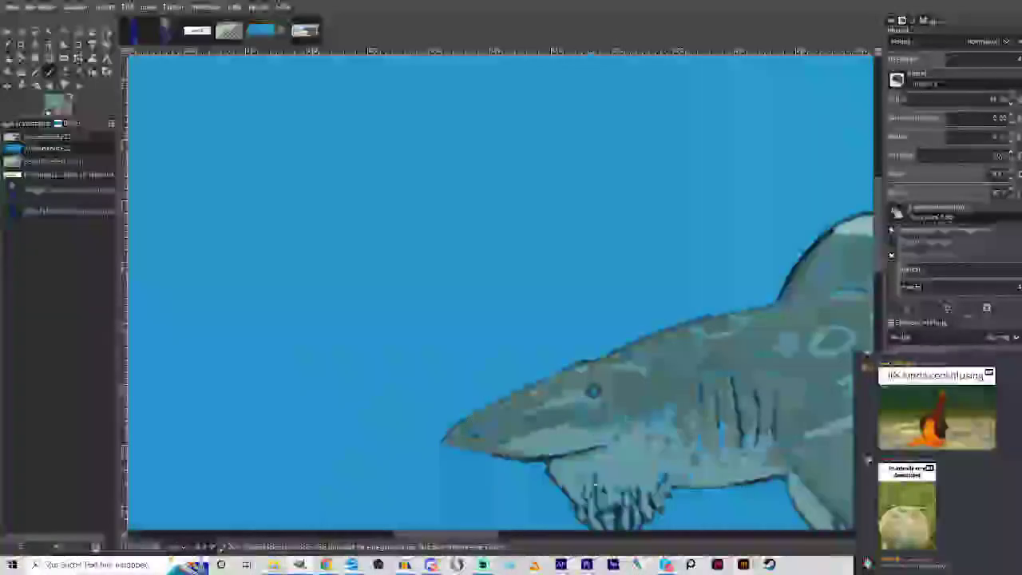
drag(879, 252, 879, 262)
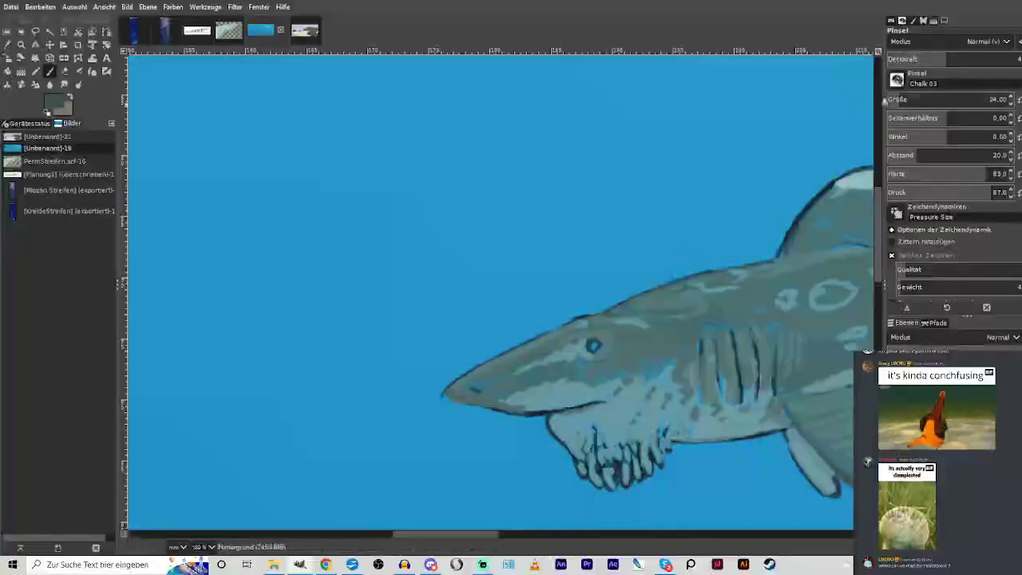
mouse_move(605, 473)
mouse_down()
mouse_move(638, 441)
mouse_move(668, 435)
mouse_move(603, 446)
mouse_up()
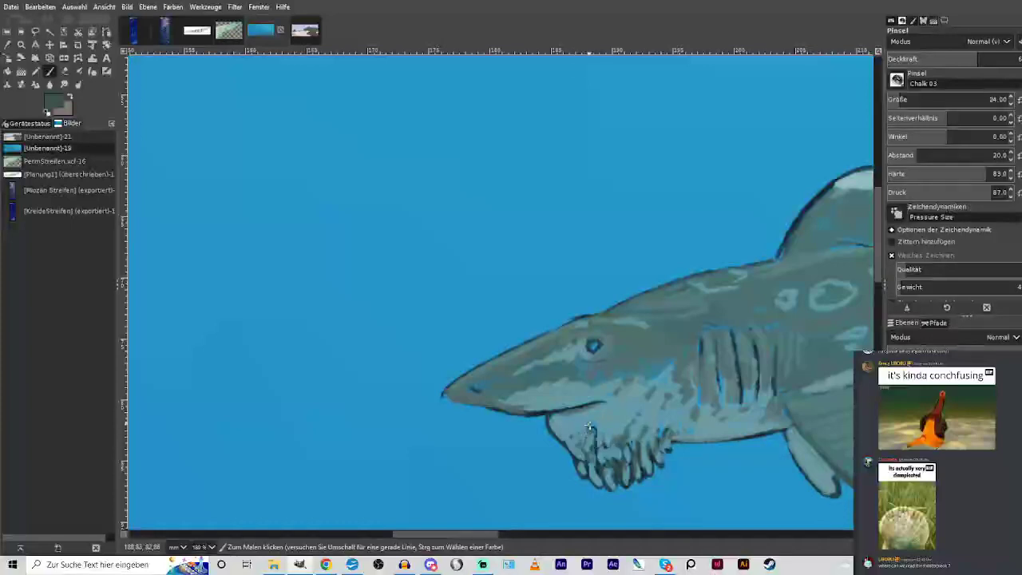
drag(662, 431, 716, 432)
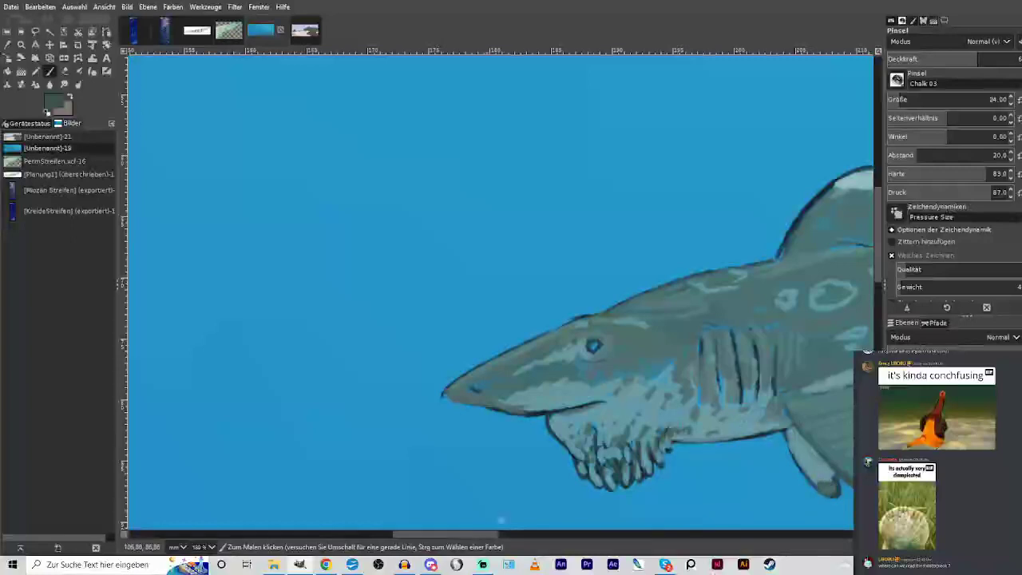
Sample a light teal, set the brush size to 76 and blend the blue gaps on the belly, pelvic fins and tail.
scroll(517, 540, right, 3)
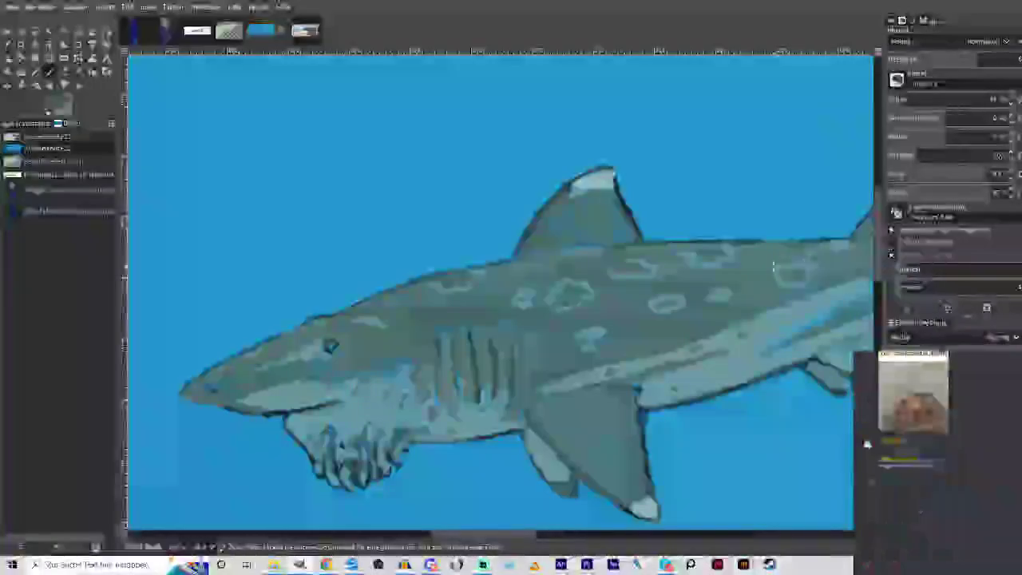
scroll(713, 282, down, 3)
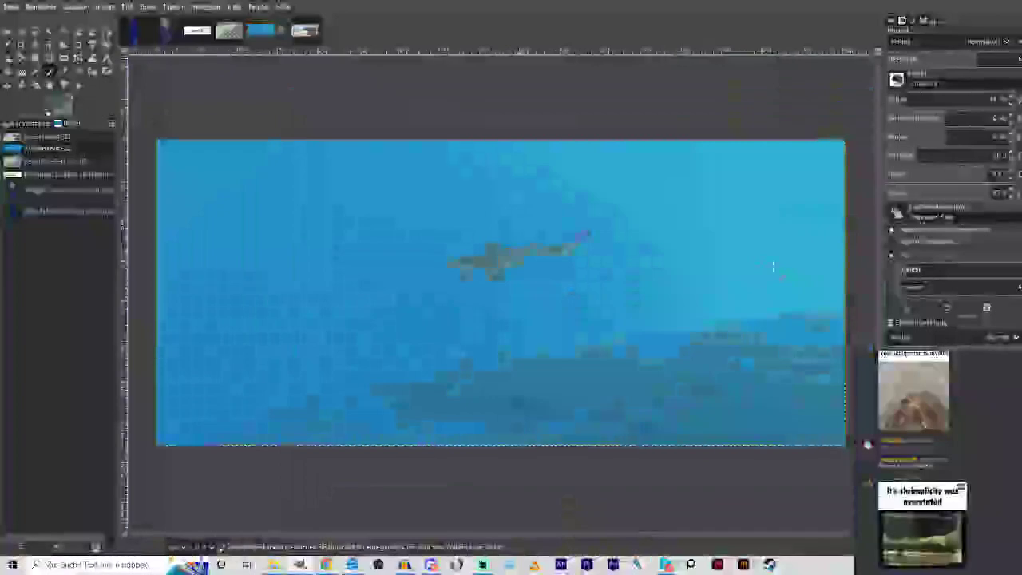
click(21, 44)
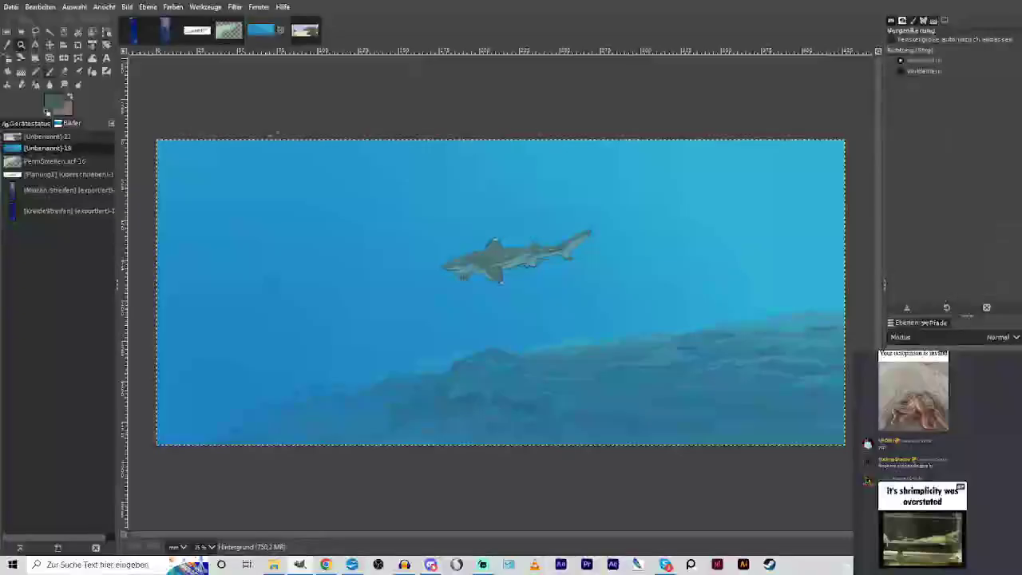
drag(415, 214, 590, 285)
drag(216, 157, 750, 425)
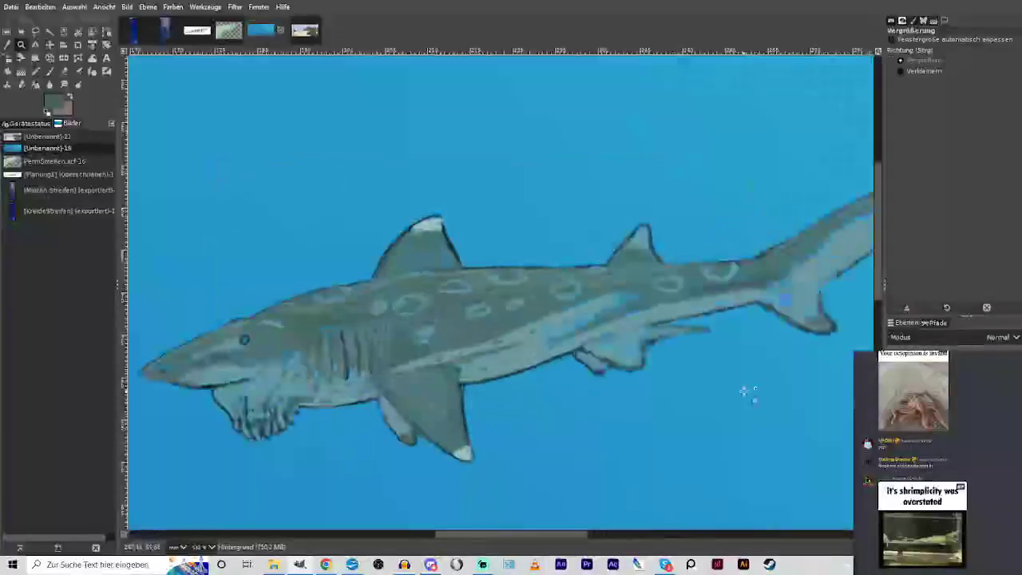
key(o)
click(482, 372)
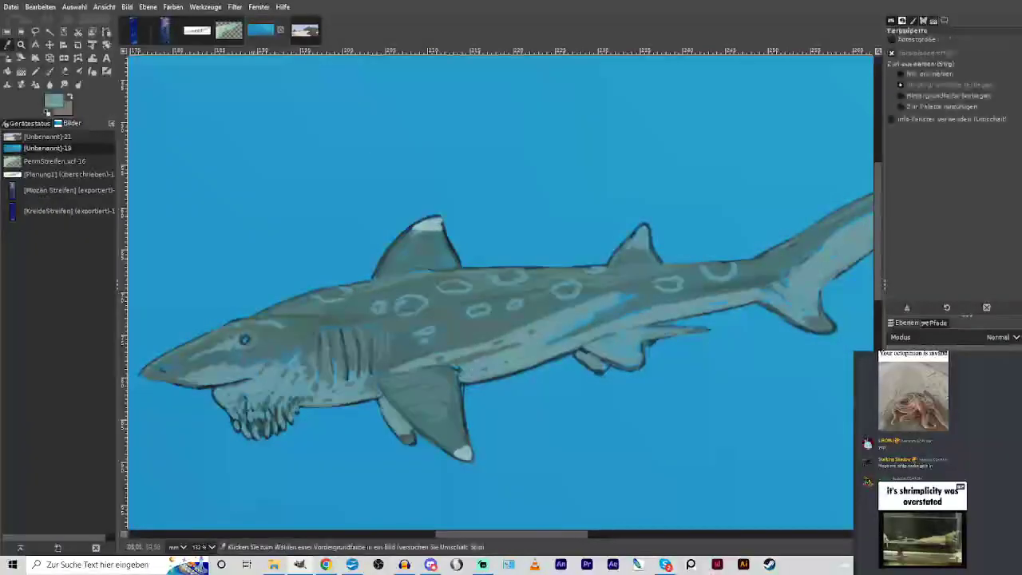
key(p)
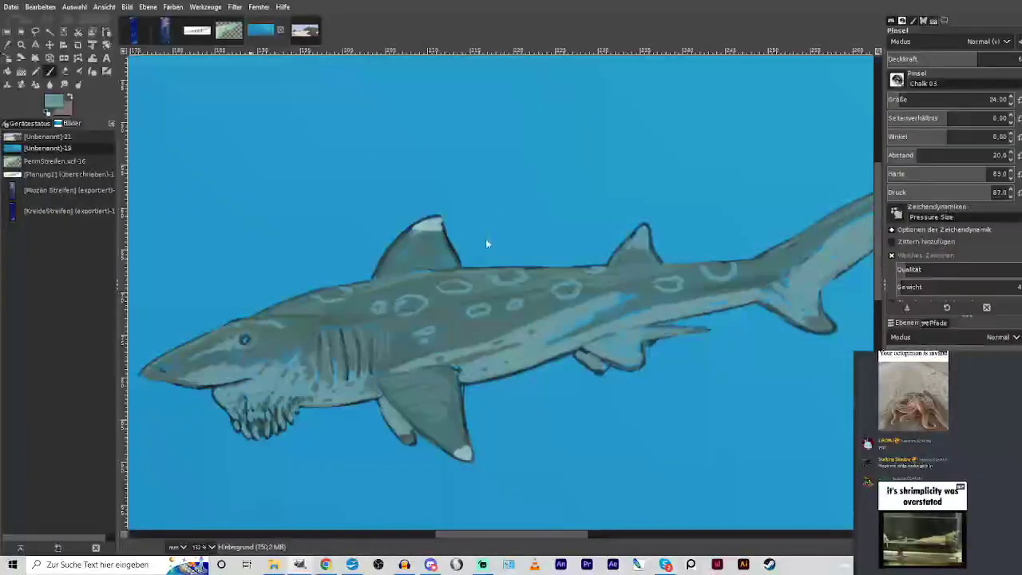
drag(907, 100, 914, 100)
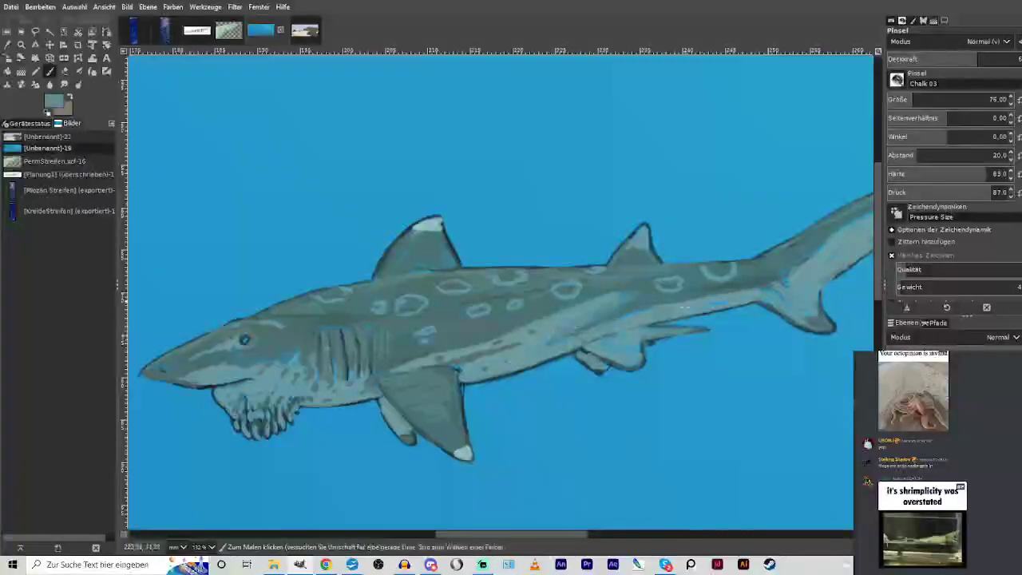
drag(649, 318, 755, 304)
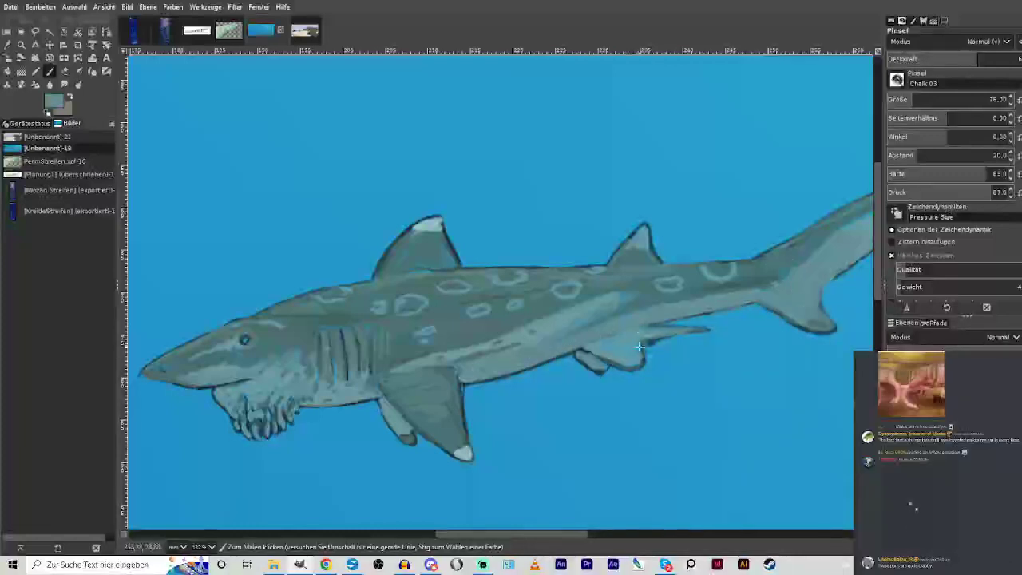
mouse_move(601, 365)
mouse_down()
mouse_move(582, 359)
mouse_move(599, 367)
mouse_up()
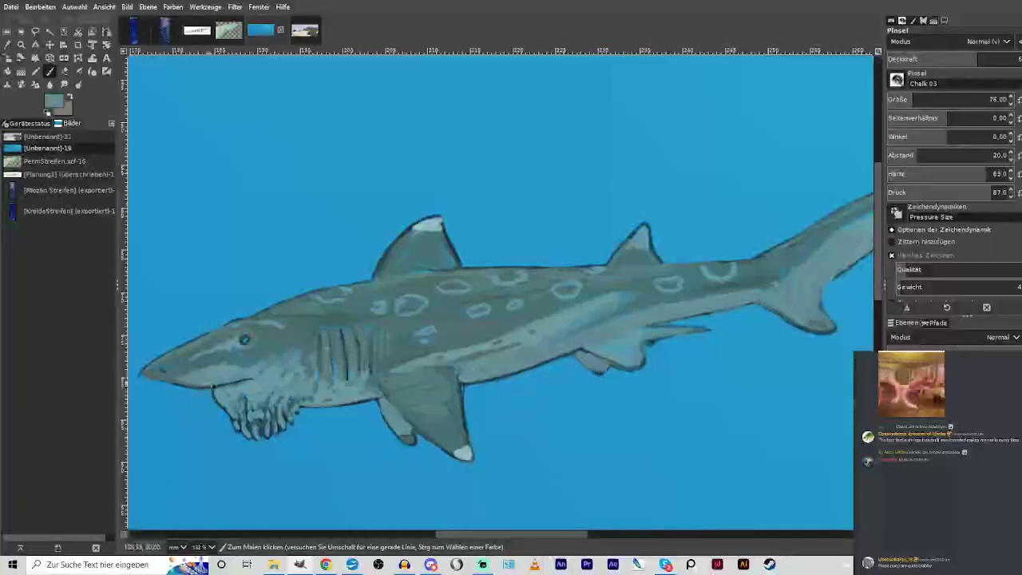
drag(457, 534, 524, 533)
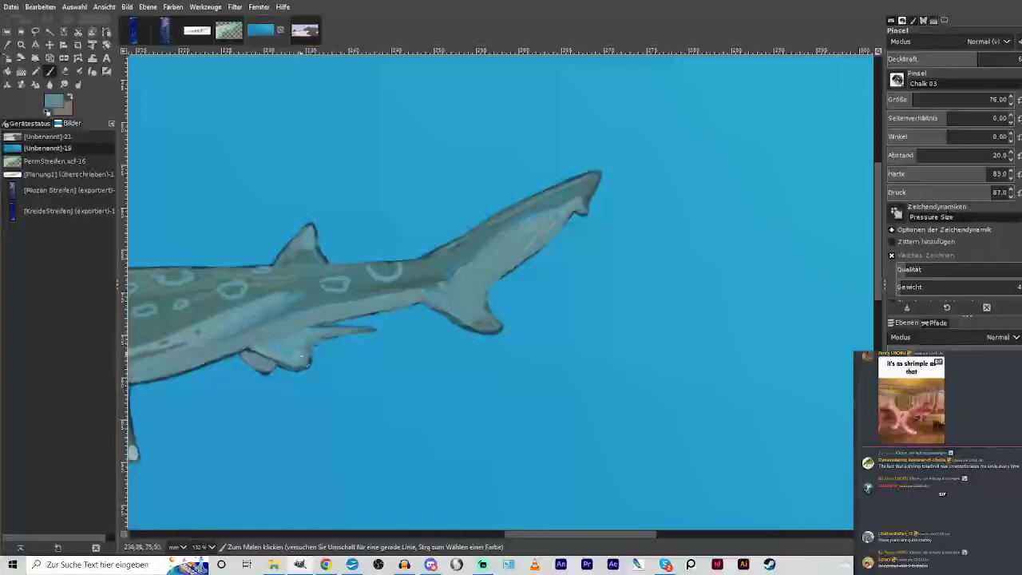
Reduce the brush size to 38, pick a near-black color and fill in the shark's eye.
scroll(306, 340, left, 5)
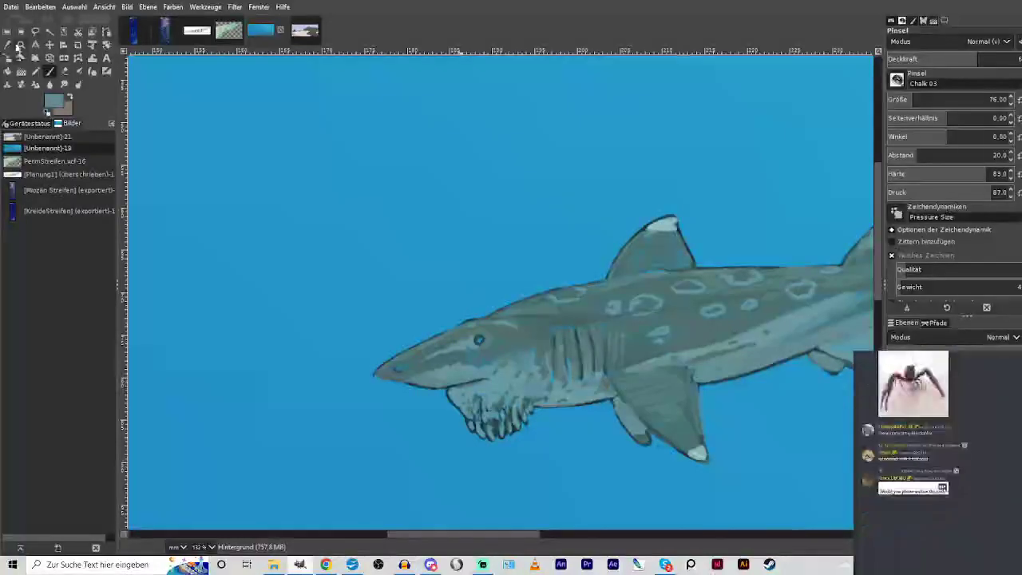
key(z)
drag(379, 256, 724, 527)
key(p)
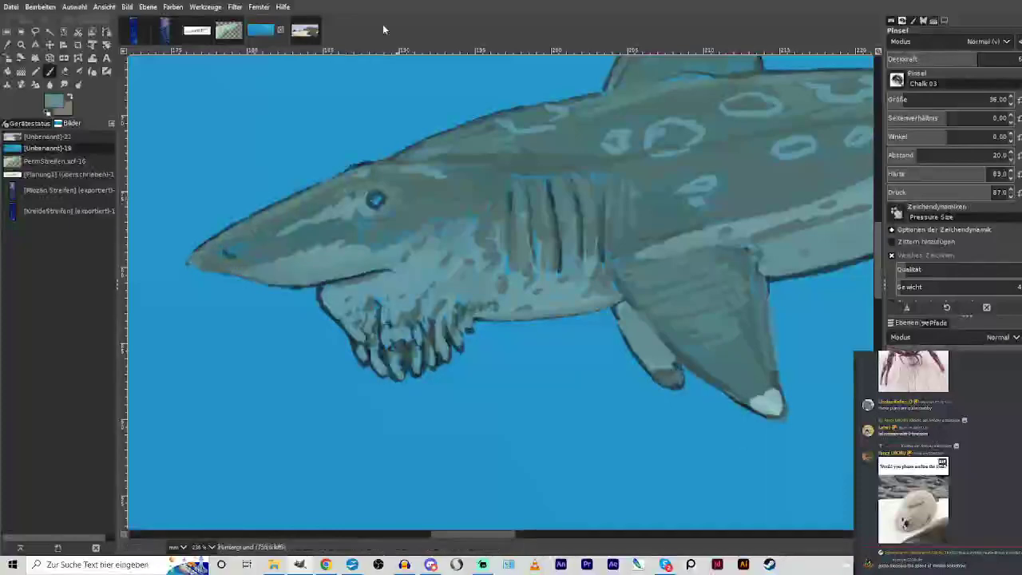
ctrl+click(485, 266)
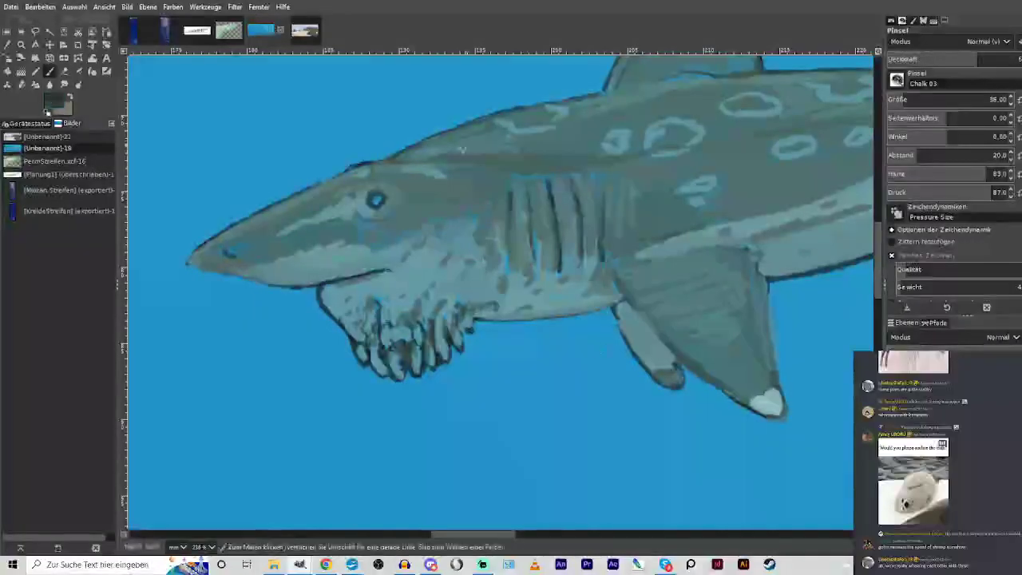
click(376, 198)
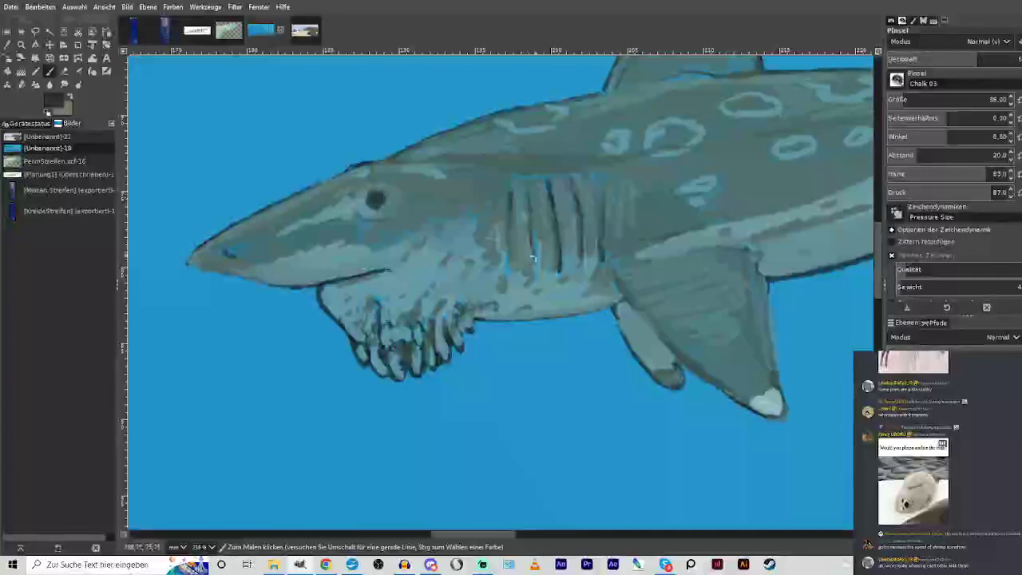
Darken the shark's gill slits with near-black strokes, and lower the brush opacity to soften the shading around the gills and jaw.
drag(535, 266, 536, 271)
drag(510, 229, 508, 267)
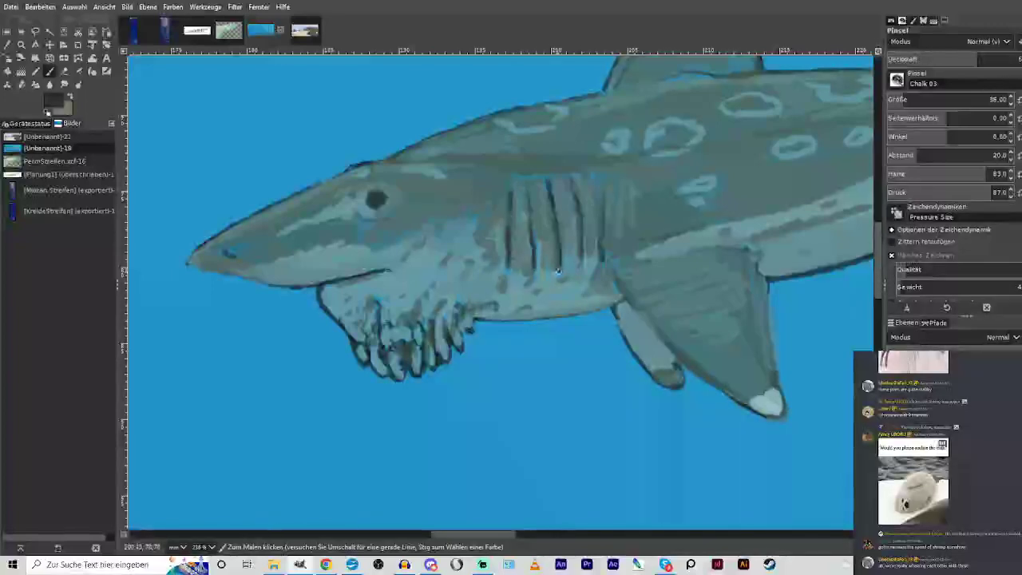
mouse_move(554, 206)
mouse_down()
mouse_move(566, 183)
mouse_move(601, 257)
mouse_move(596, 188)
mouse_move(600, 261)
mouse_up()
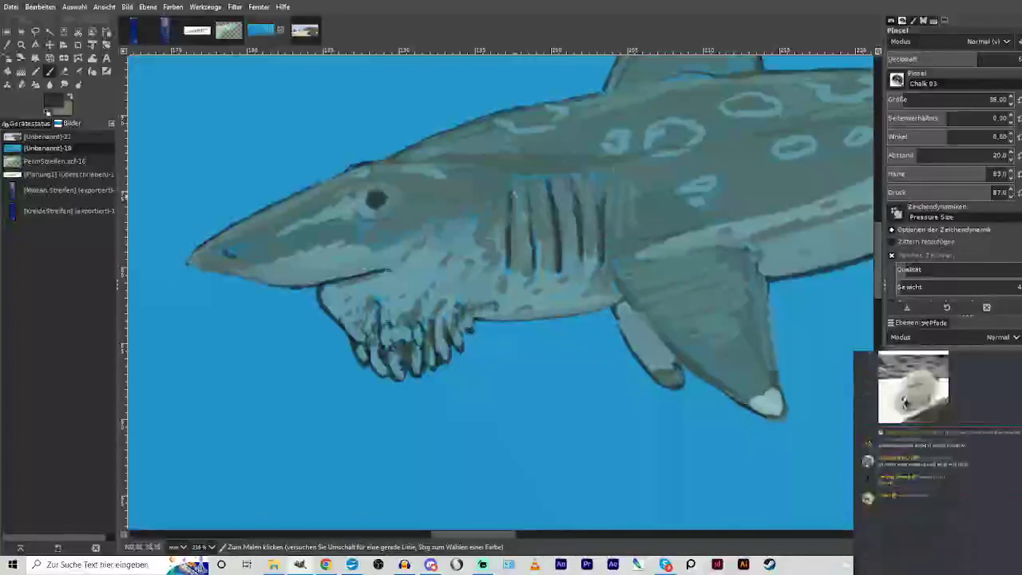
click(937, 59)
drag(571, 193, 577, 212)
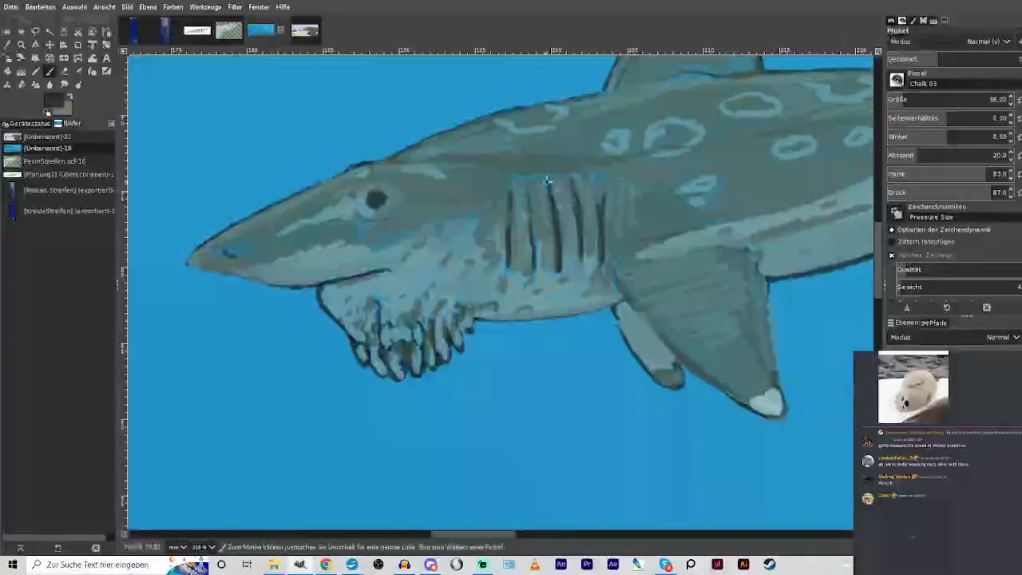
mouse_move(528, 190)
mouse_down()
mouse_move(534, 241)
mouse_move(508, 272)
mouse_up()
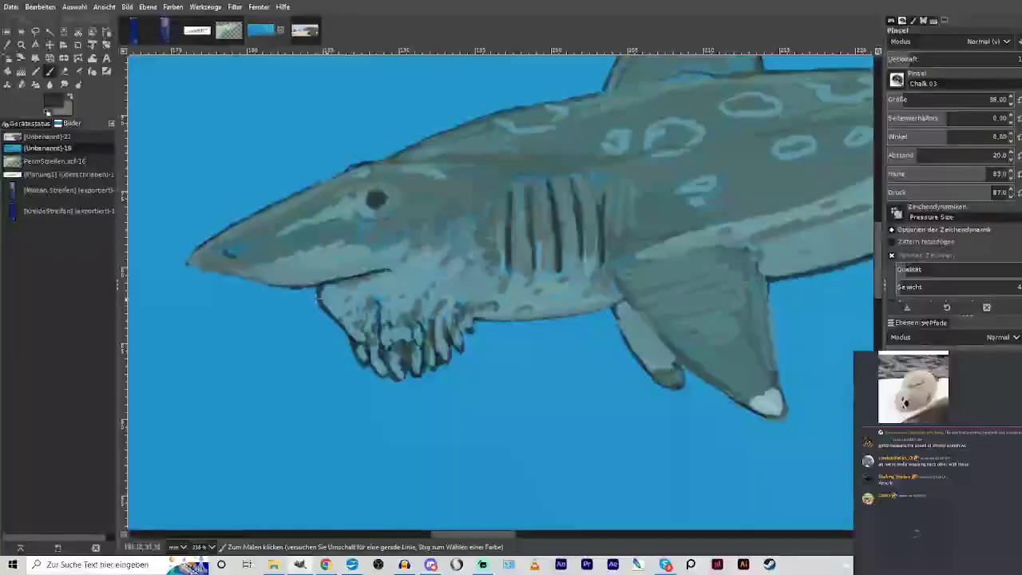
drag(318, 281, 382, 260)
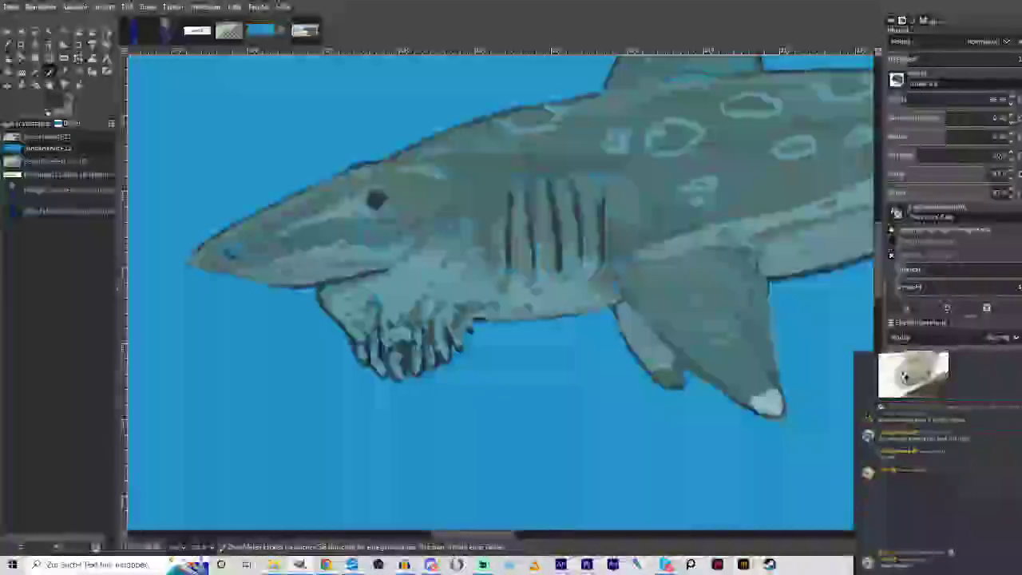
Paste the 'The Coastline Forage of Miocene Atlantis pt. 1' reference sheet into the scene and place it in the open water behind the shark's tail.
drag(499, 535, 555, 535)
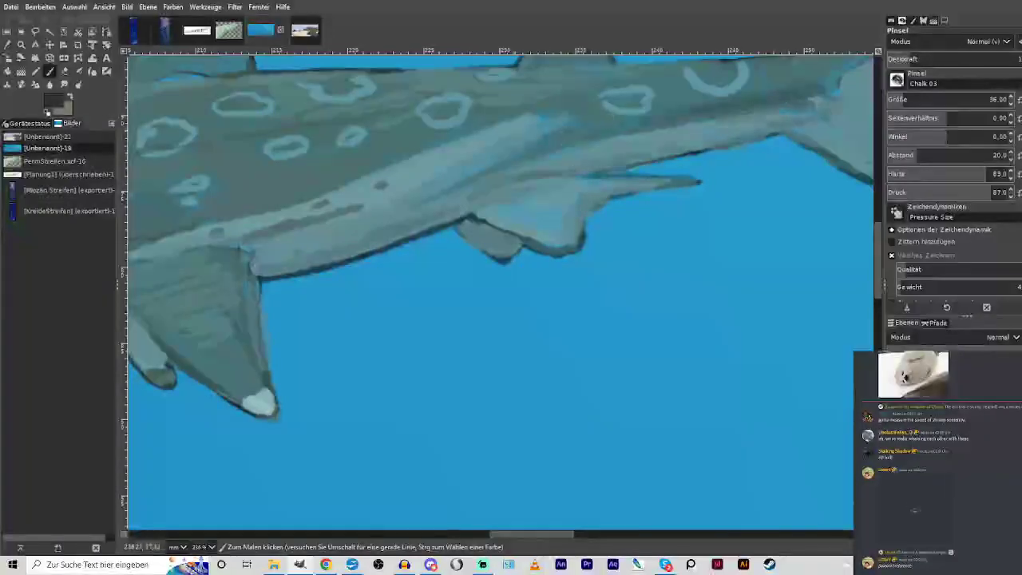
scroll(183, 201, down, 10)
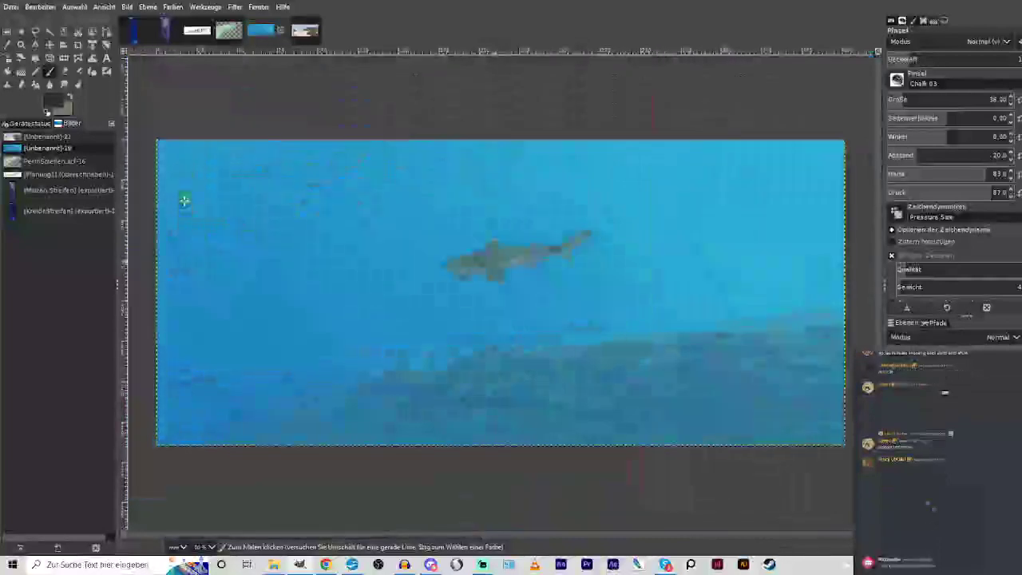
click(22, 46)
drag(422, 185, 595, 311)
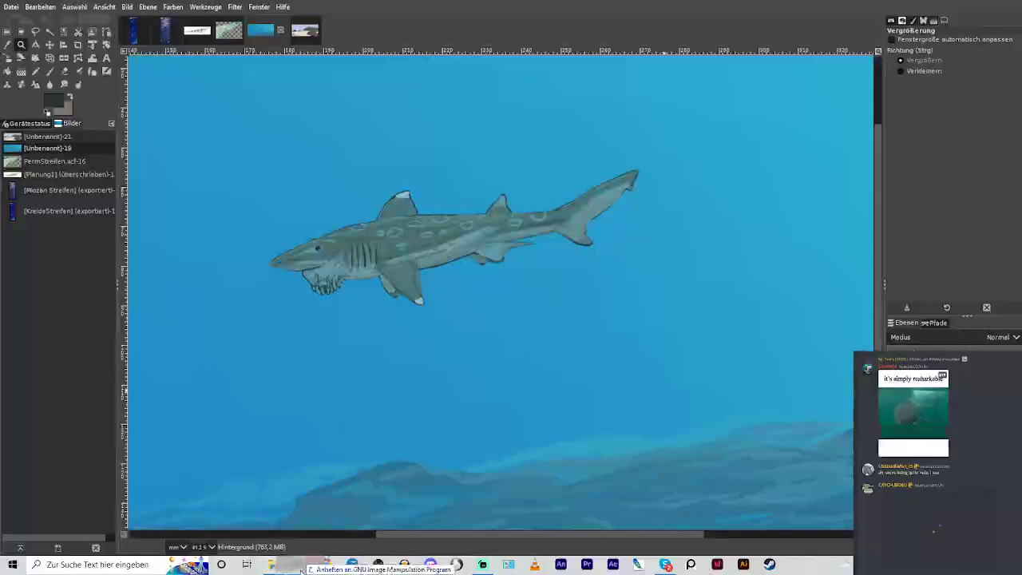
key(m)
key(ctrl+v)
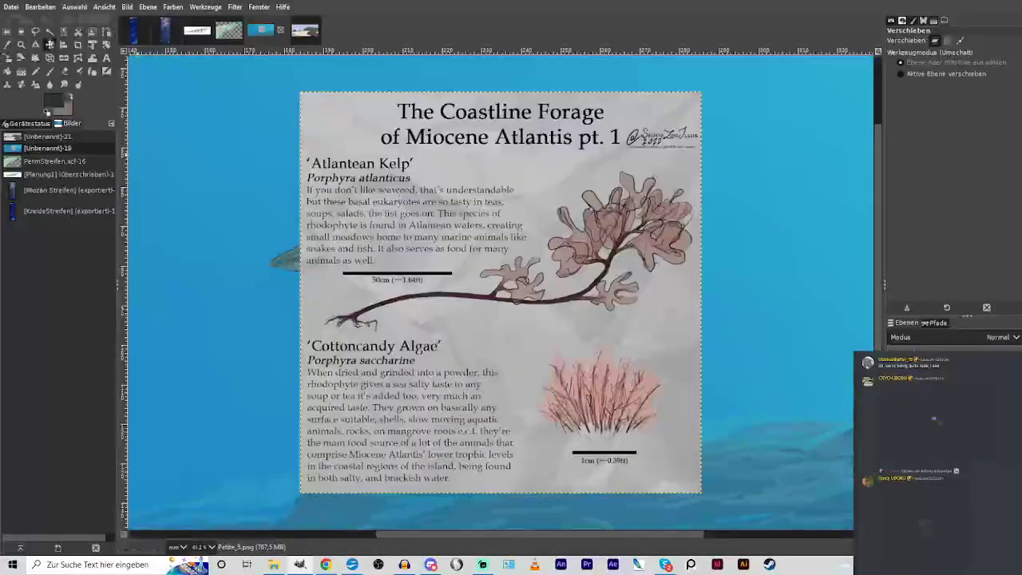
drag(367, 374, 521, 362)
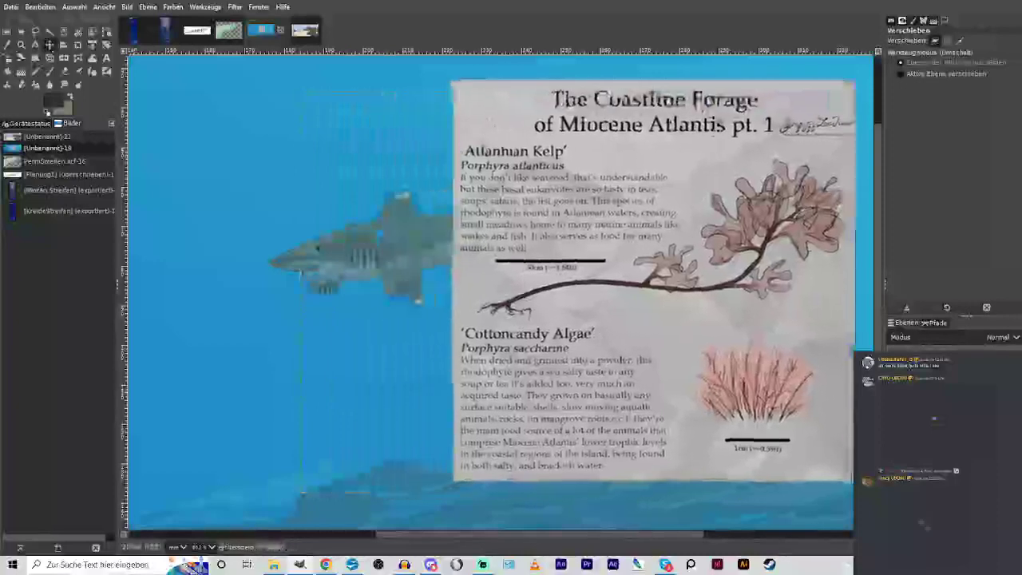
click(719, 536)
drag(386, 320, 513, 325)
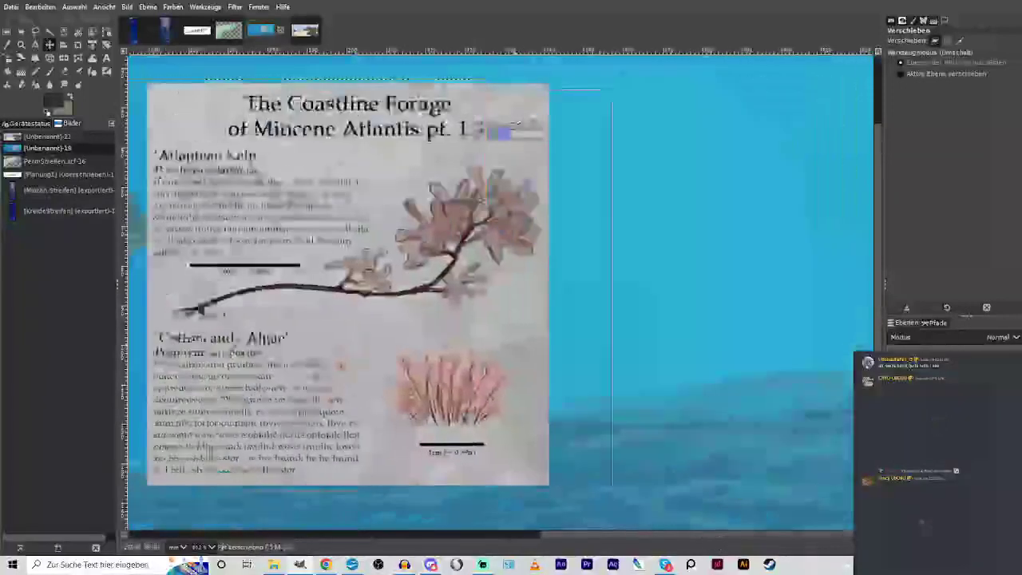
drag(348, 284, 662, 257)
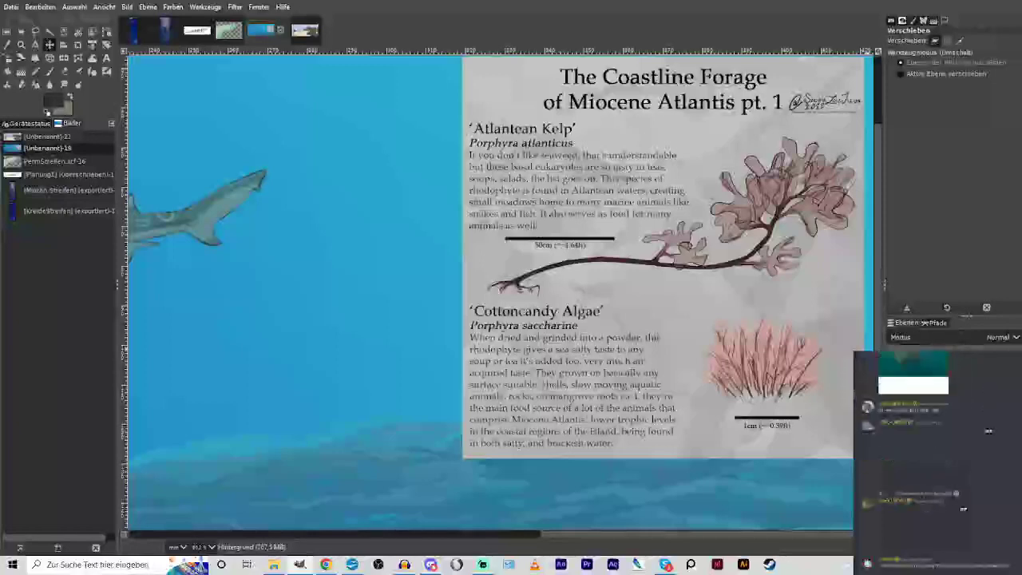
Paint the first dark, slanting kelp stems rising from the seabed beside the reference sheet with the Chalk 03 brush at size 42.
key(p)
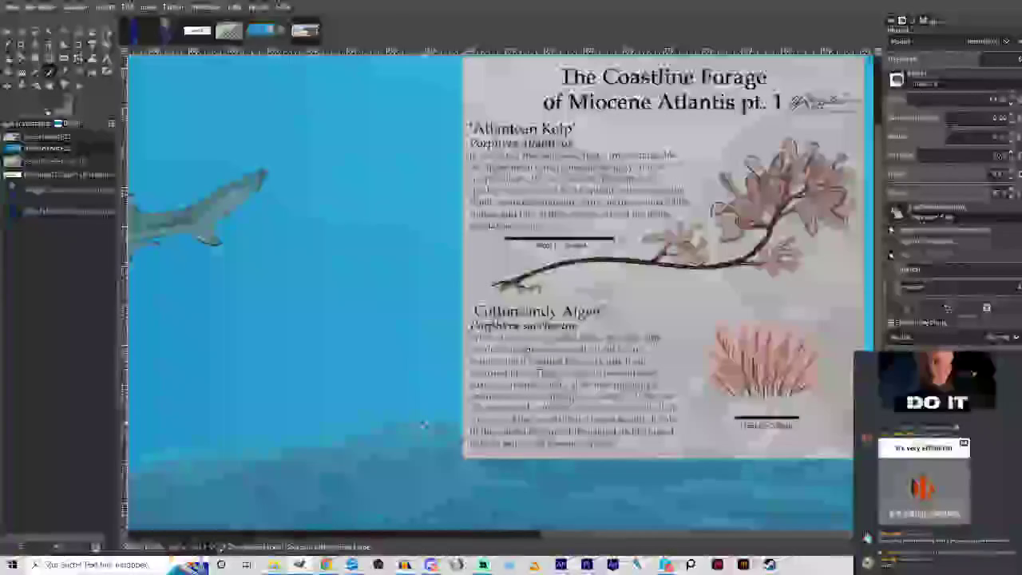
mouse_move(380, 336)
mouse_down()
mouse_move(426, 417)
mouse_move(403, 359)
mouse_move(428, 422)
mouse_up()
drag(372, 353, 422, 421)
drag(372, 373, 445, 421)
drag(350, 366, 413, 421)
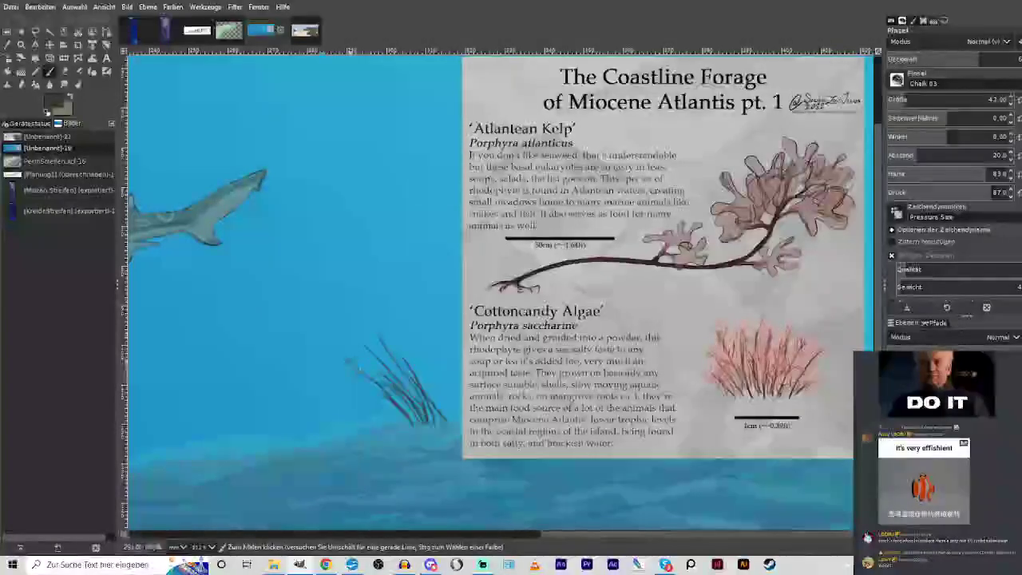
drag(328, 339, 407, 399)
drag(361, 328, 424, 417)
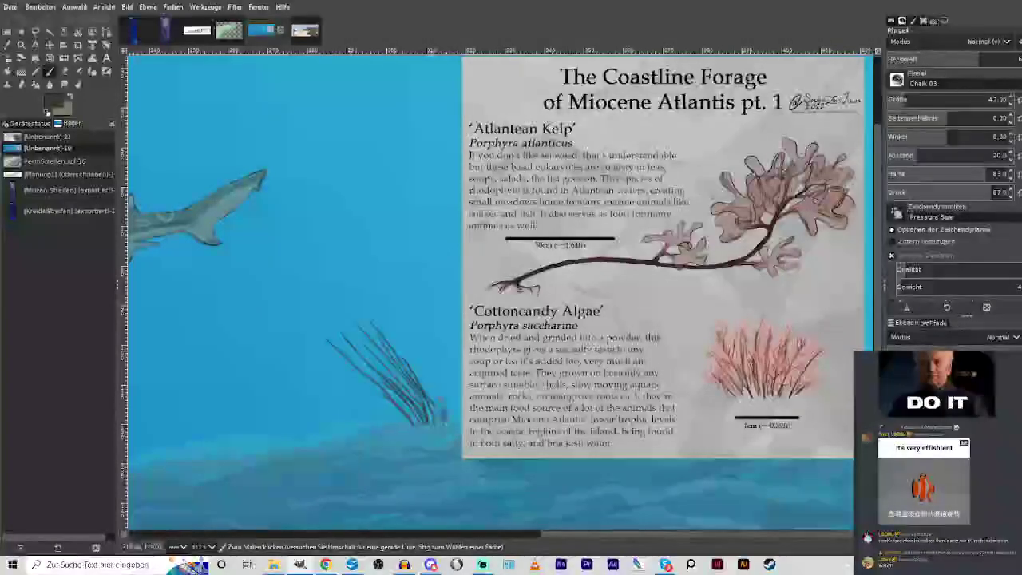
drag(402, 348, 443, 413)
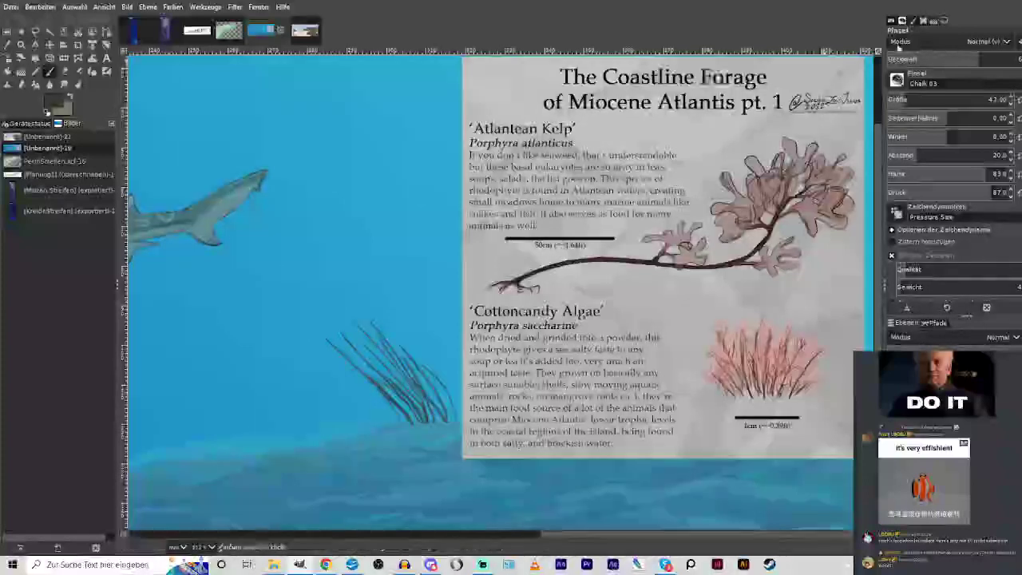
Lower the brush opacity and add fainter stems among the first ones, with longer ones leaning toward the shark.
click(940, 59)
drag(403, 347, 447, 424)
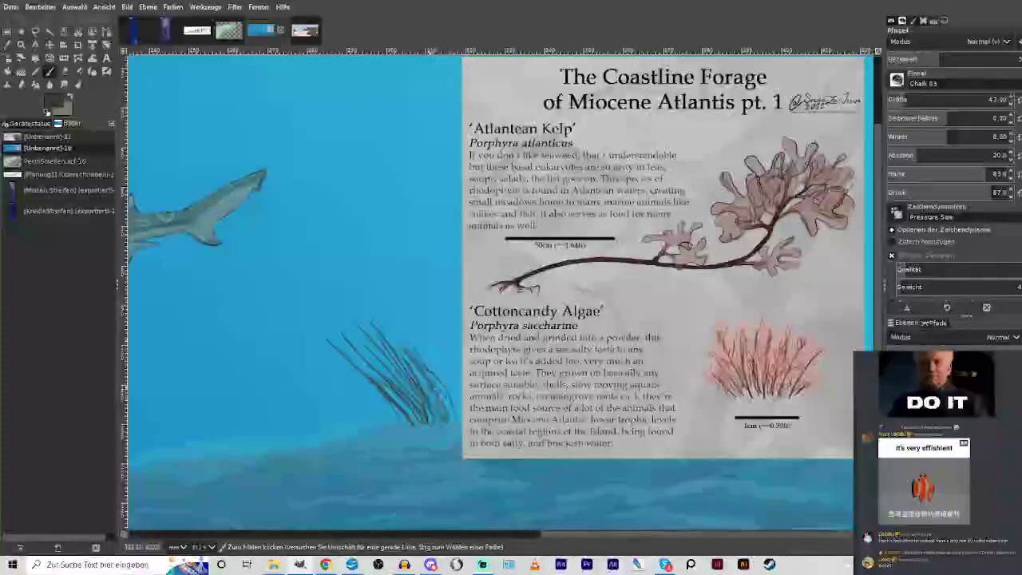
drag(353, 361, 396, 417)
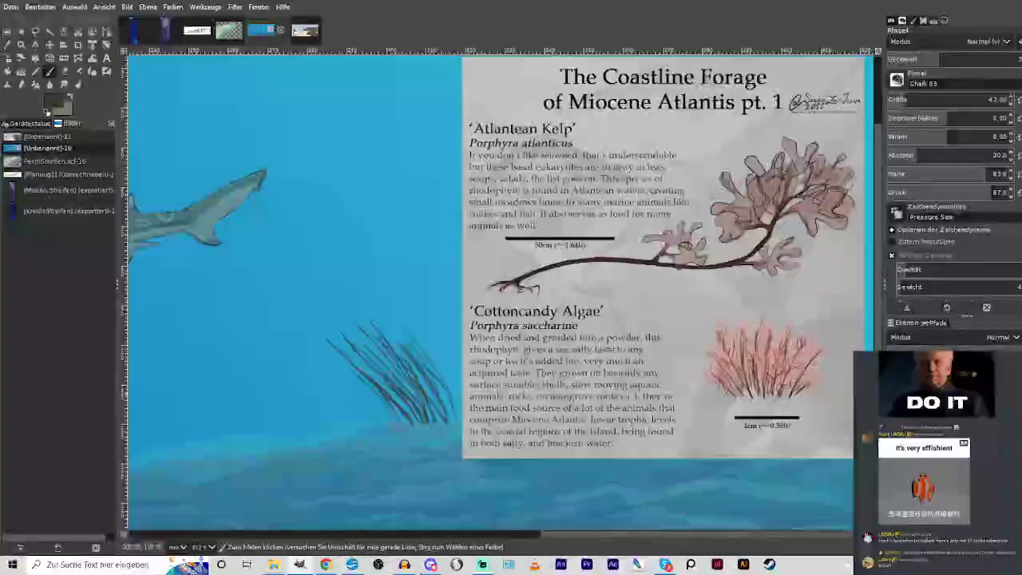
mouse_move(342, 385)
mouse_down()
mouse_move(370, 408)
mouse_move(297, 285)
mouse_up()
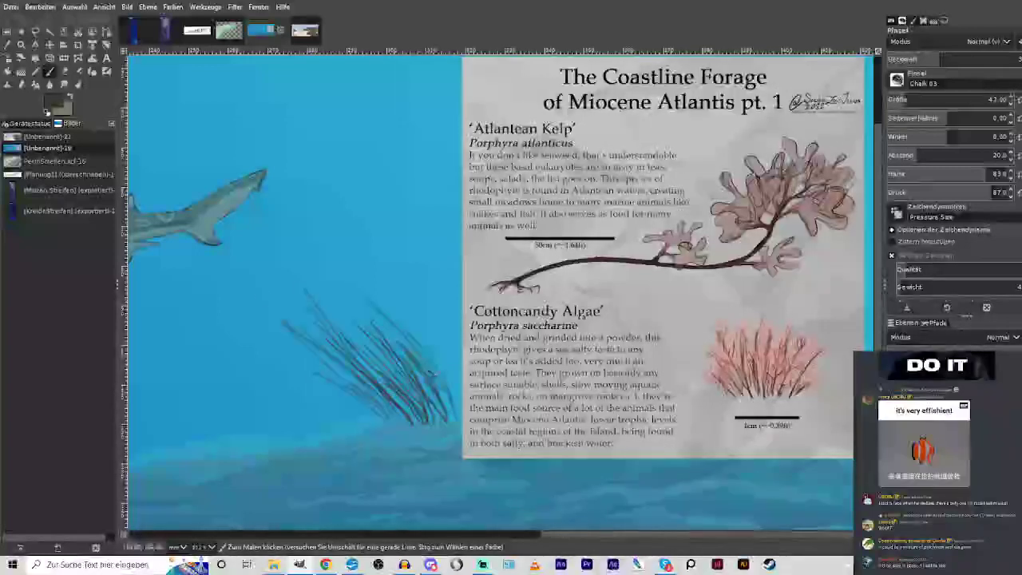
drag(454, 418, 366, 299)
Widen the kelp clump along the seabed away from the shark with faint stems, and raise the opacity for taller, darker curved ones.
drag(496, 420, 460, 342)
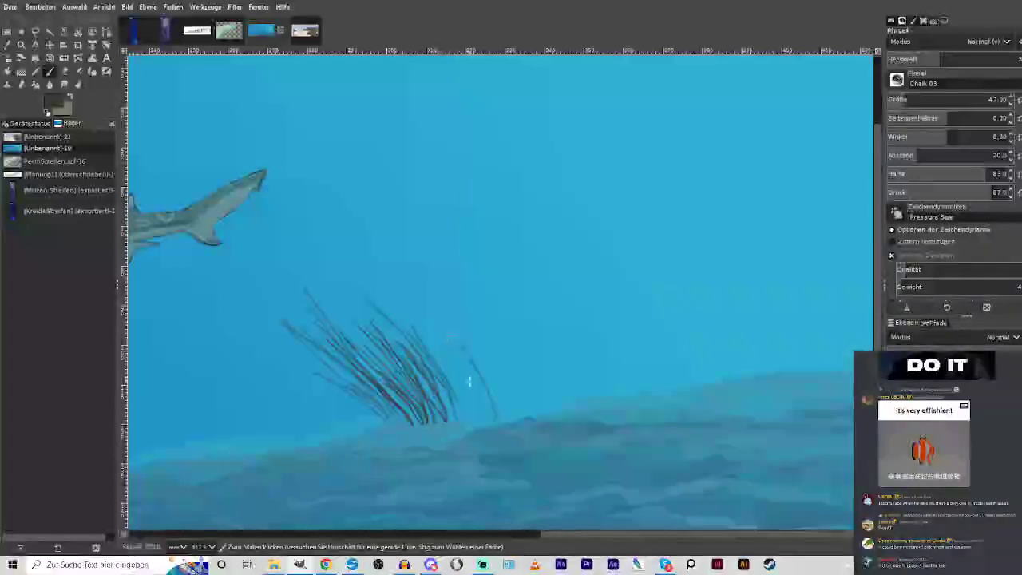
drag(486, 418, 419, 309)
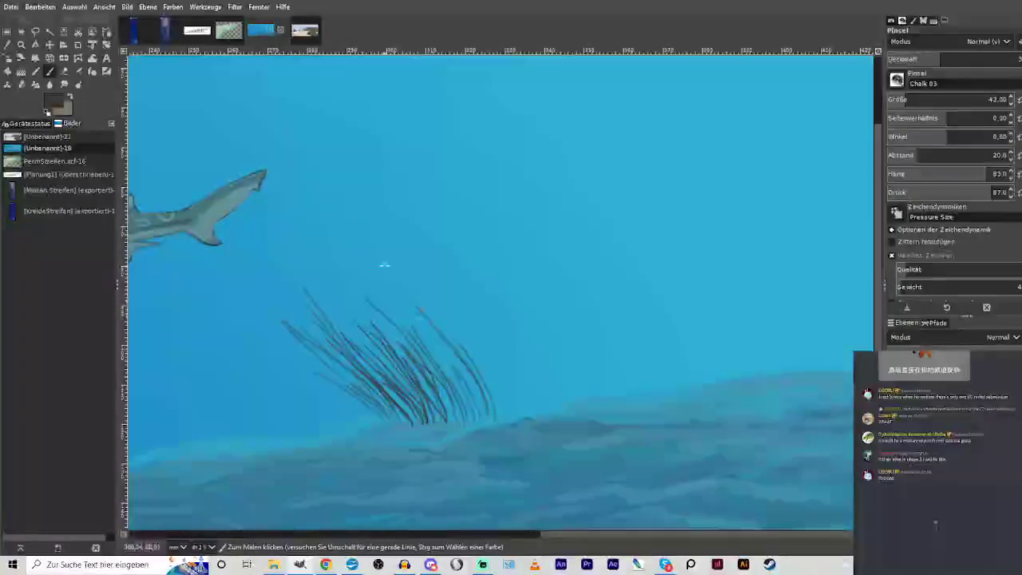
click(960, 59)
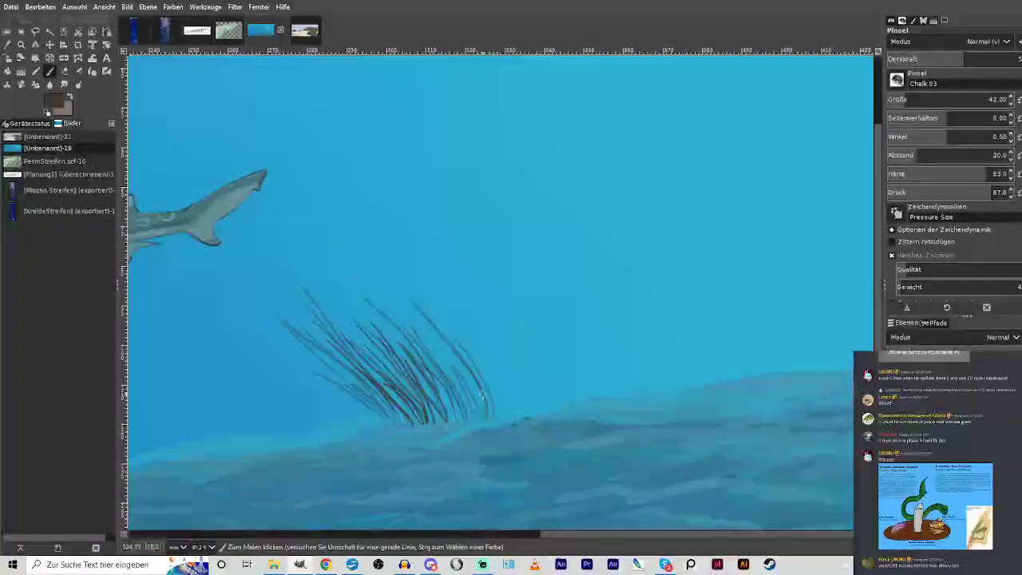
drag(484, 411, 374, 268)
drag(534, 412, 456, 286)
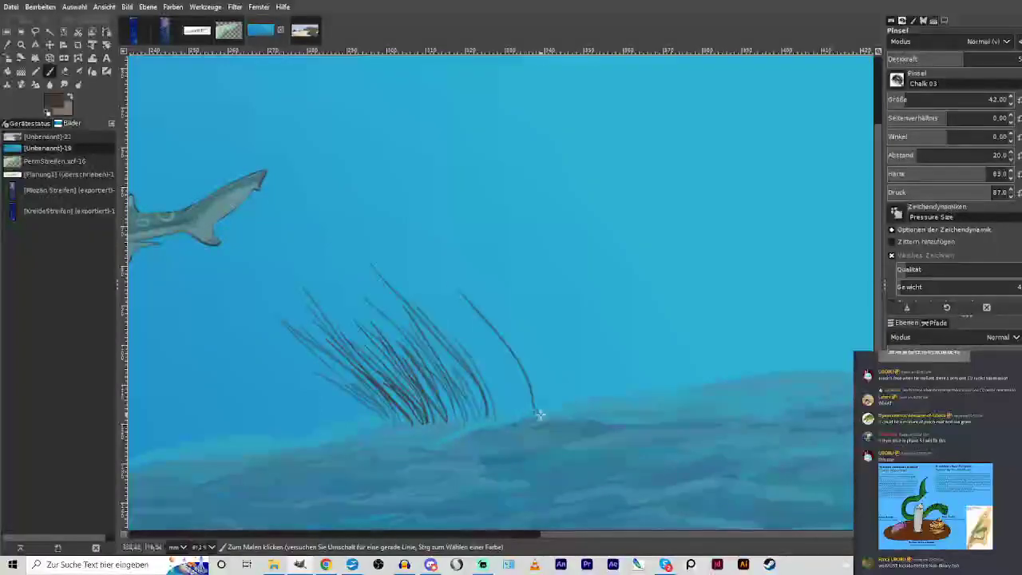
mouse_move(541, 413)
mouse_down()
mouse_move(435, 249)
mouse_move(450, 321)
mouse_up()
drag(498, 410, 390, 256)
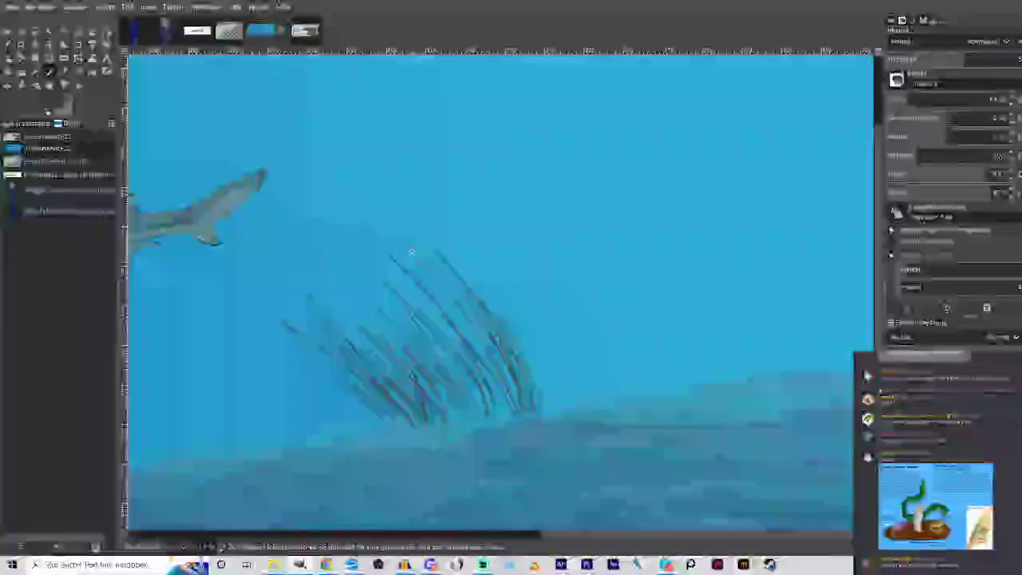
mouse_move(511, 411)
mouse_down()
mouse_move(386, 225)
mouse_move(428, 330)
mouse_move(468, 338)
mouse_up()
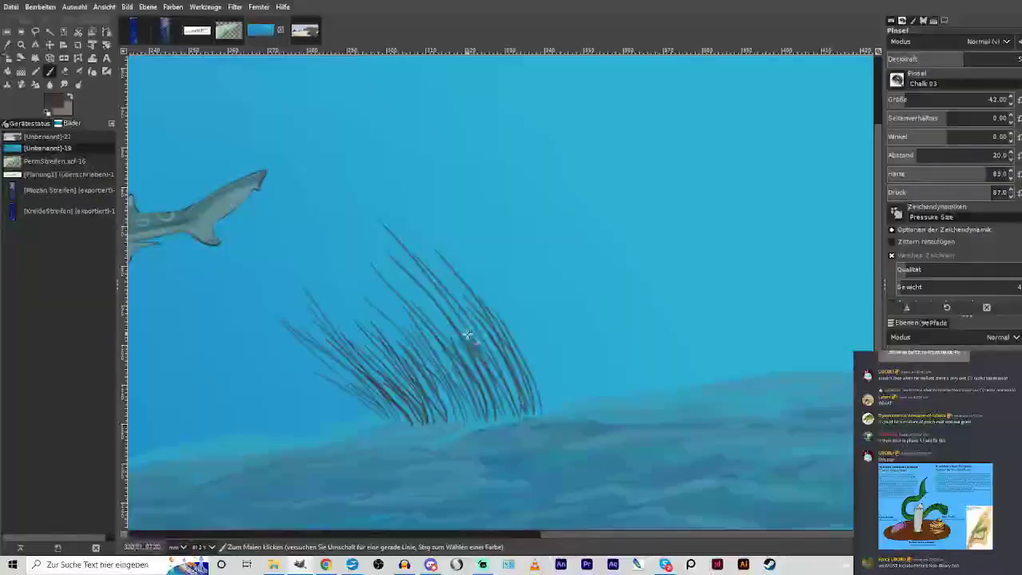
Fill the gaps in the kelp clump with more dark stems at slightly higher opacity, and add stems along its outer edge.
drag(496, 378, 450, 309)
mouse_move(457, 409)
mouse_down()
mouse_move(417, 352)
mouse_move(423, 371)
mouse_up()
drag(423, 403, 377, 325)
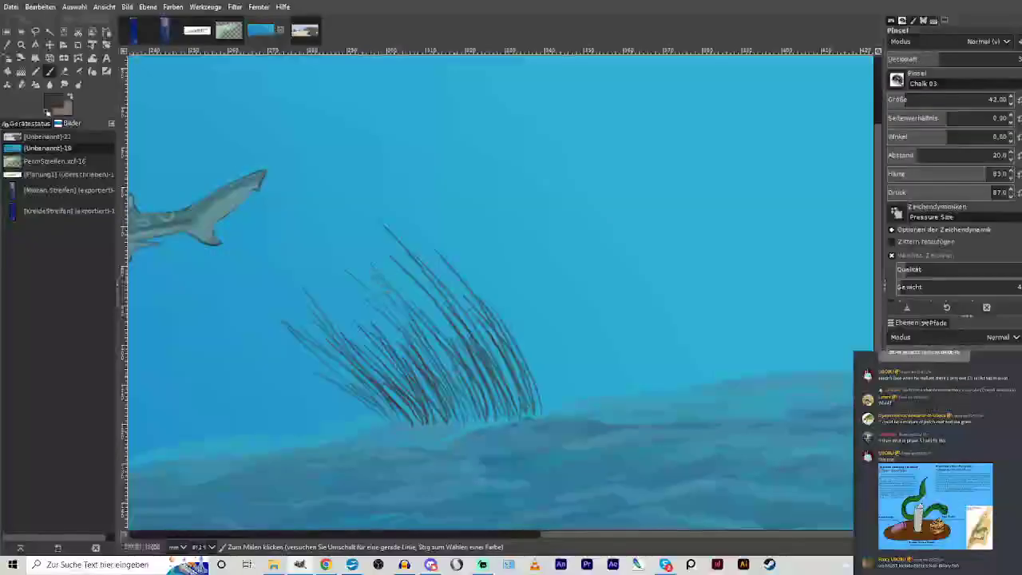
click(968, 57)
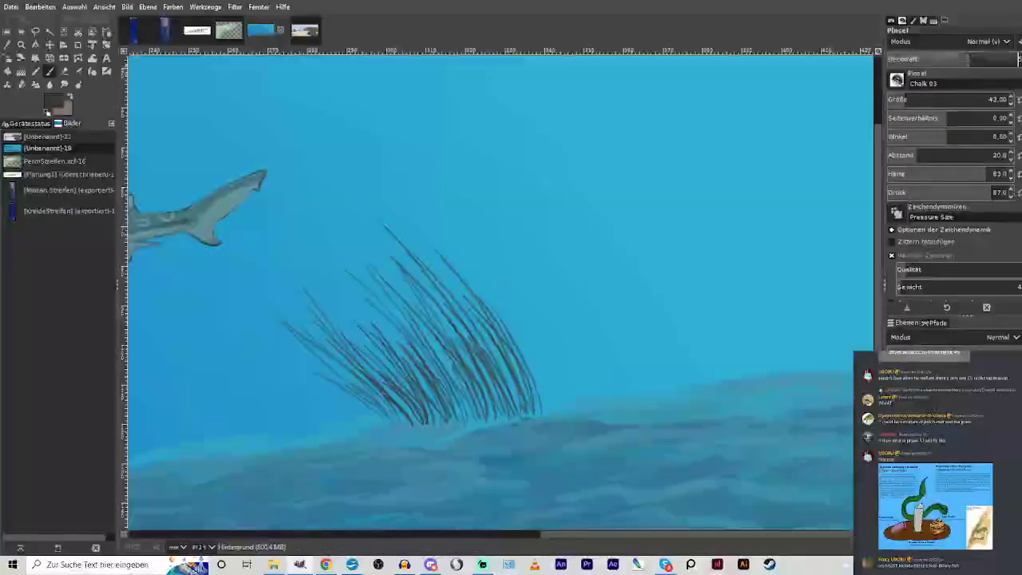
mouse_move(496, 408)
mouse_down()
mouse_move(478, 358)
mouse_move(502, 359)
mouse_up()
drag(549, 415, 529, 358)
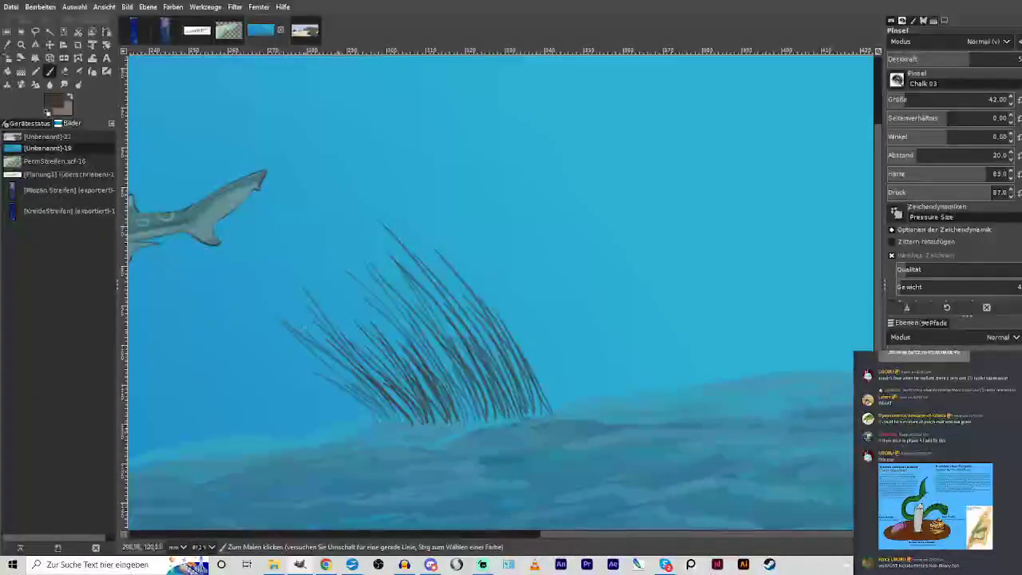
drag(420, 402, 357, 288)
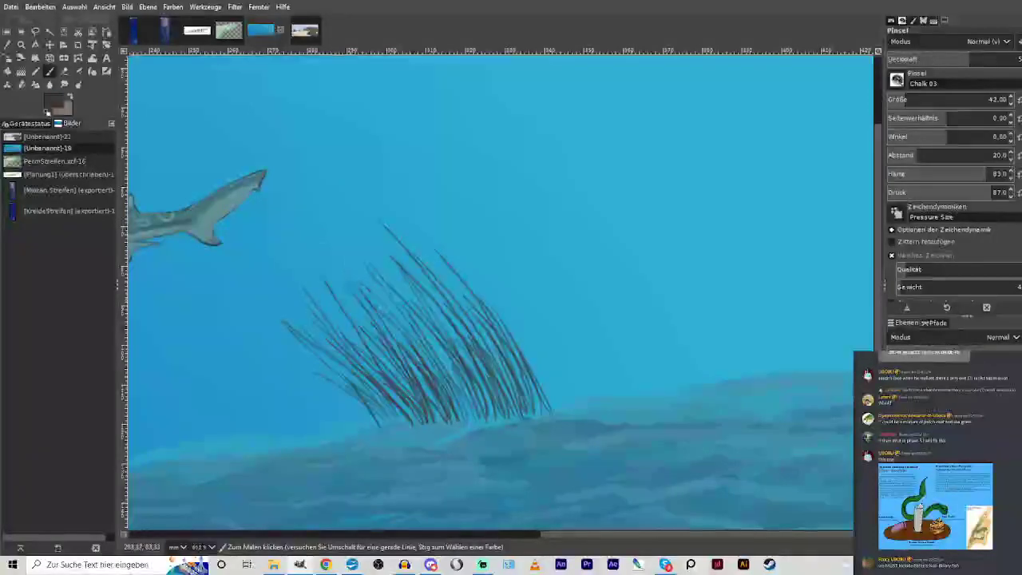
drag(460, 392, 395, 294)
drag(489, 369, 461, 303)
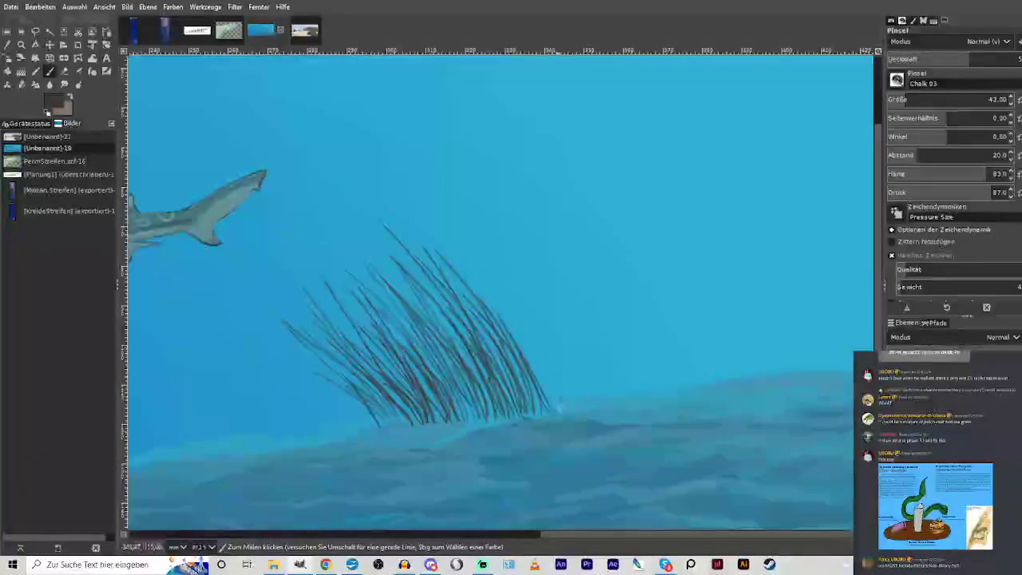
drag(562, 407, 502, 301)
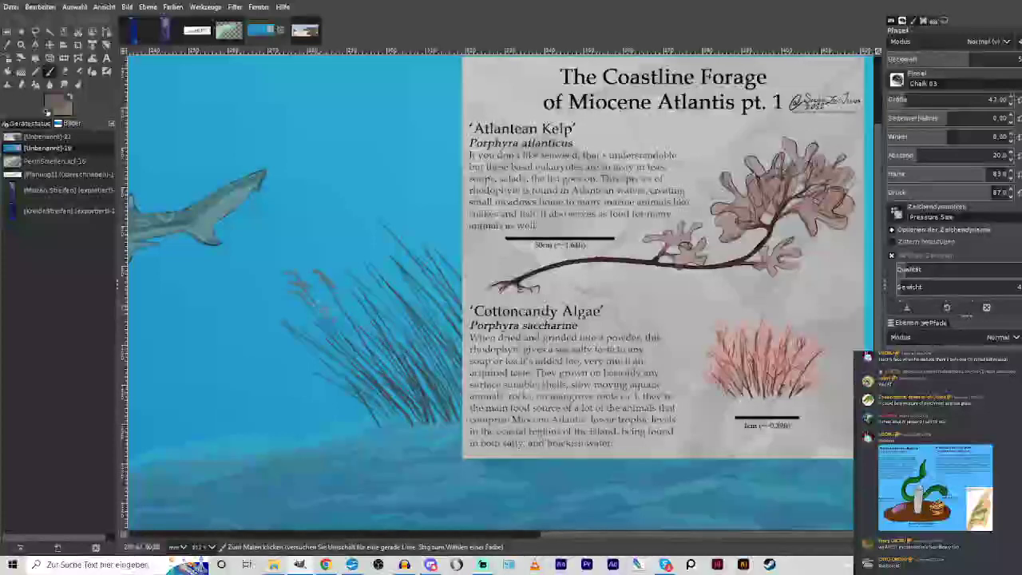
Outline reddish-brown looped fronds on the kelp's stem tips following the reference sheet, and set the brush size to 50.
drag(265, 306, 316, 341)
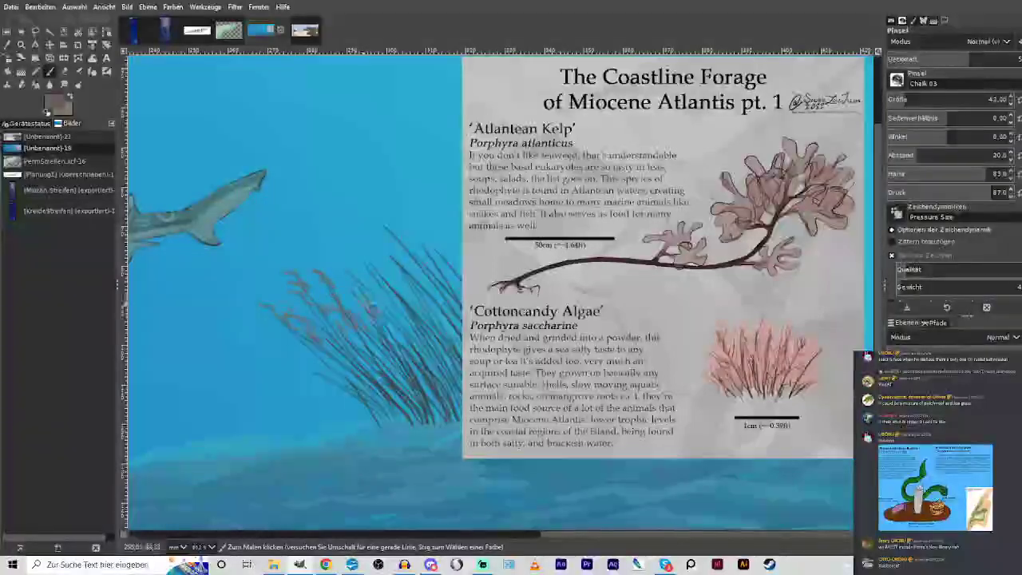
mouse_move(374, 310)
mouse_down()
mouse_move(352, 274)
mouse_move(367, 291)
mouse_move(370, 269)
mouse_move(397, 295)
mouse_up()
drag(392, 255, 409, 276)
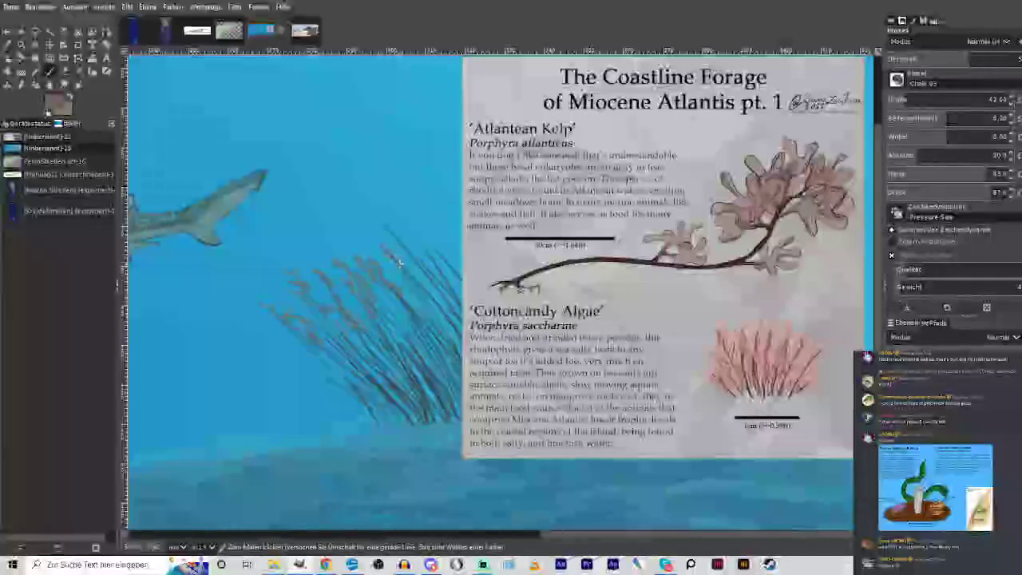
drag(380, 224, 417, 261)
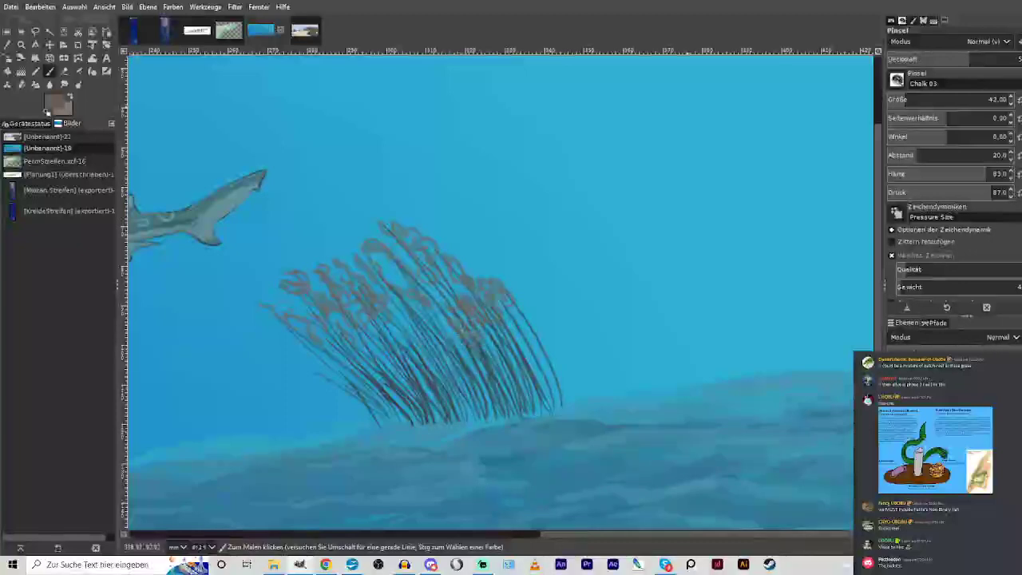
click(908, 98)
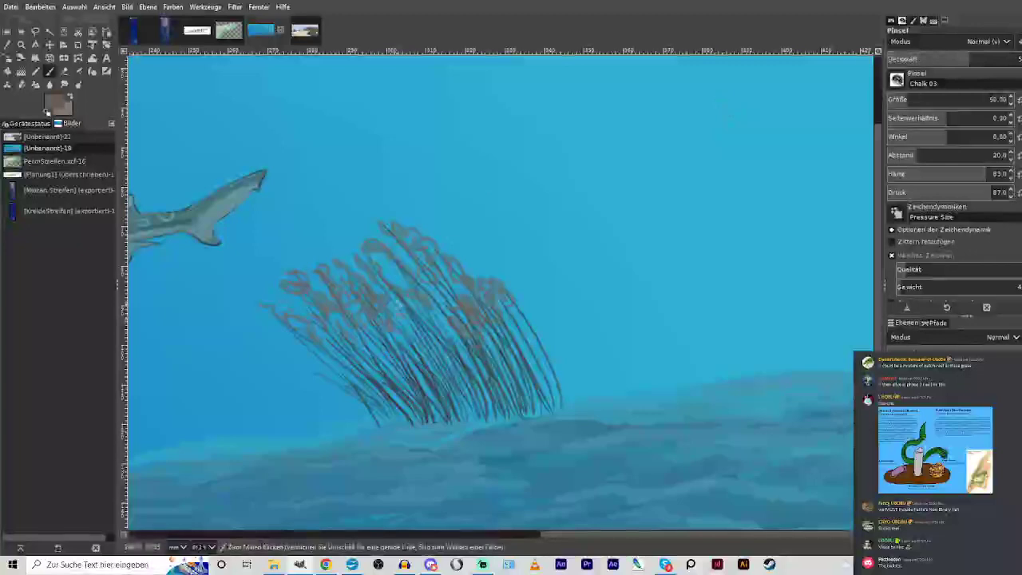
Increase the brush size to 58 and cover the kelp clump's stems with denser looped brown fronds, including its outer edges.
key(bracketright)
key(bracketright)
key(bracketright)
key(bracketright)
key(bracketright)
key(bracketright)
key(bracketright)
key(bracketright)
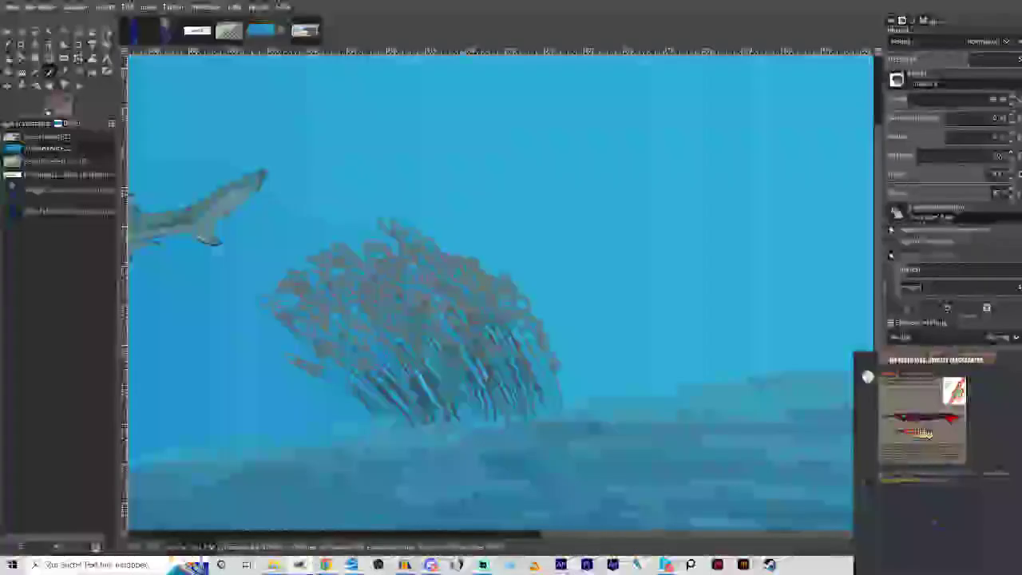
Sample the dark stem colour, raise the opacity and brush size to 76, and paint a long leaning foreground stem beyond the kelp clump.
scroll(489, 292, down, 1)
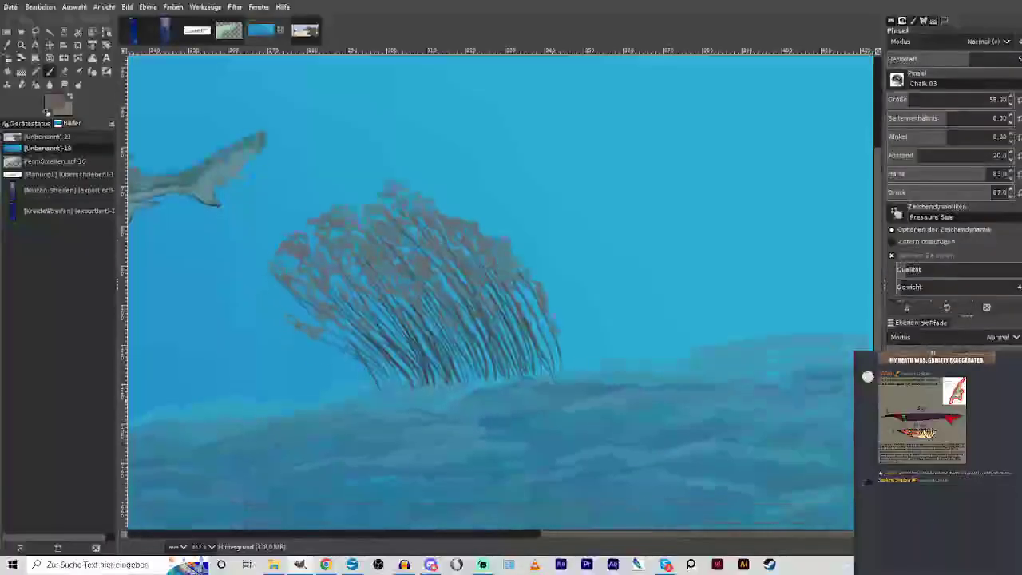
ctrl+click(476, 279)
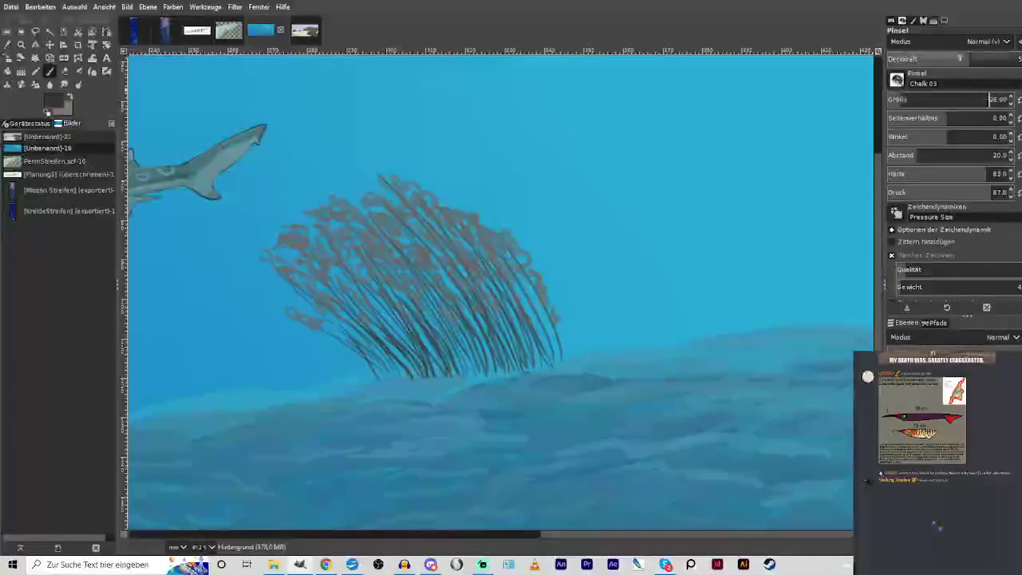
click(1007, 57)
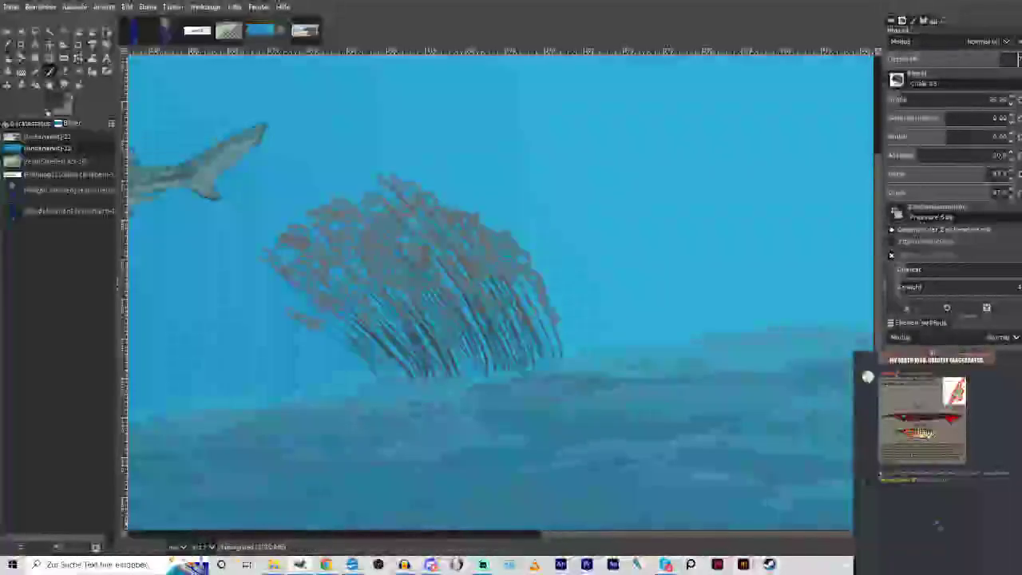
scroll(499, 292, down, 3)
drag(848, 481, 832, 398)
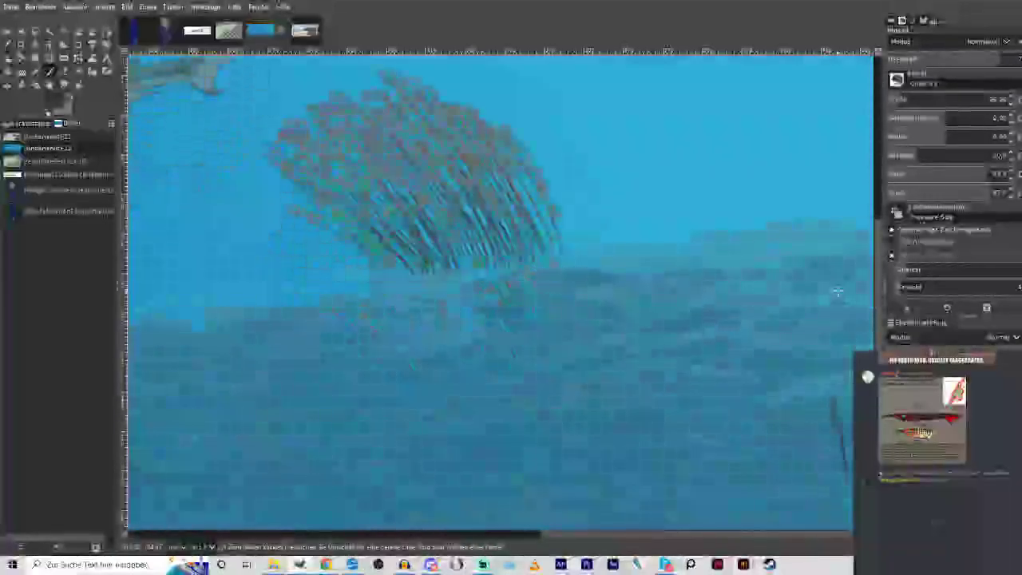
click(913, 99)
click(990, 59)
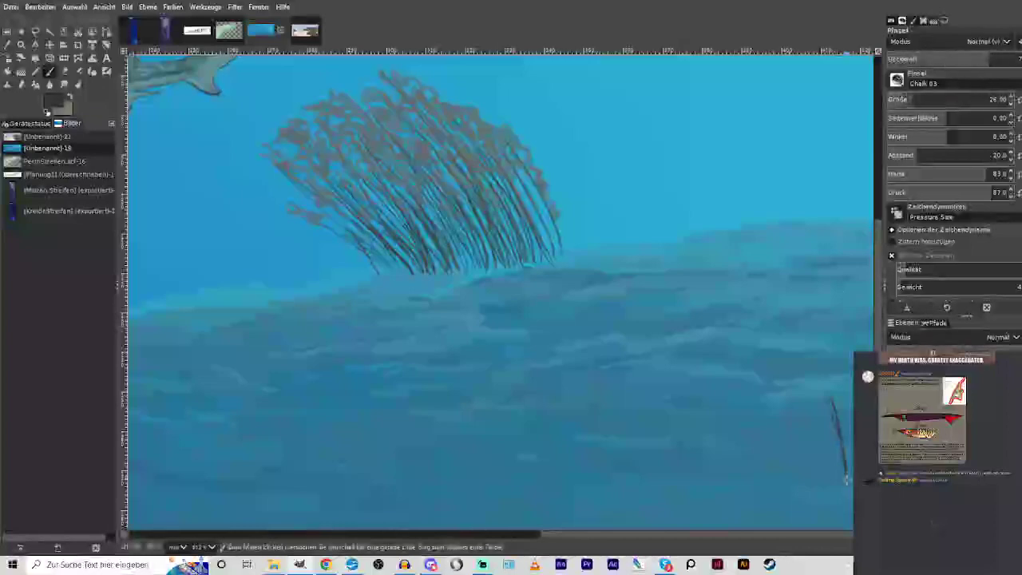
mouse_move(847, 481)
mouse_down()
mouse_move(821, 354)
mouse_move(746, 130)
mouse_up()
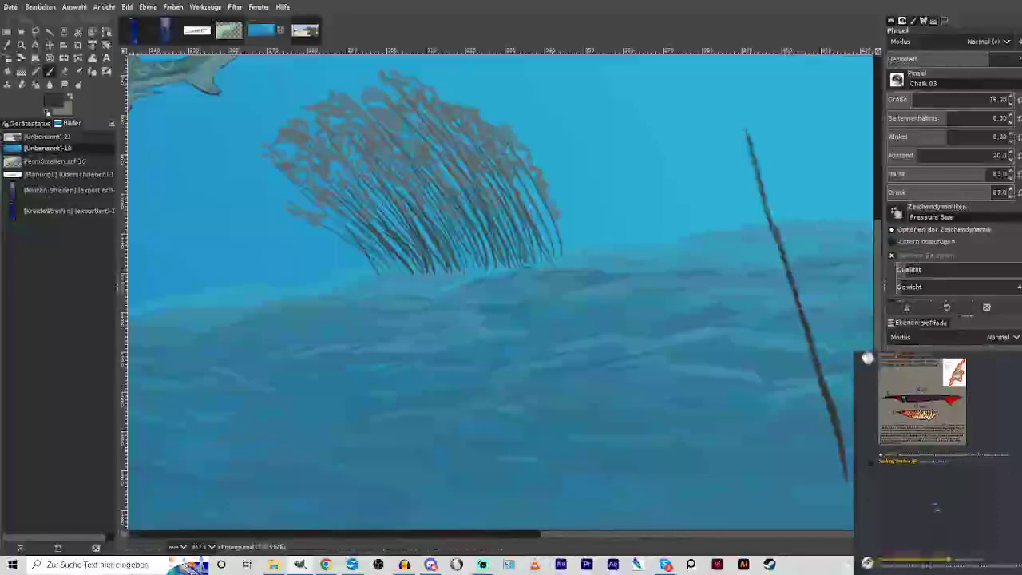
Add several dark stems beside the foreground stem, fanning upward toward the distant clump.
drag(852, 353, 795, 119)
mouse_move(853, 352)
mouse_down()
mouse_move(839, 239)
mouse_move(804, 155)
mouse_up()
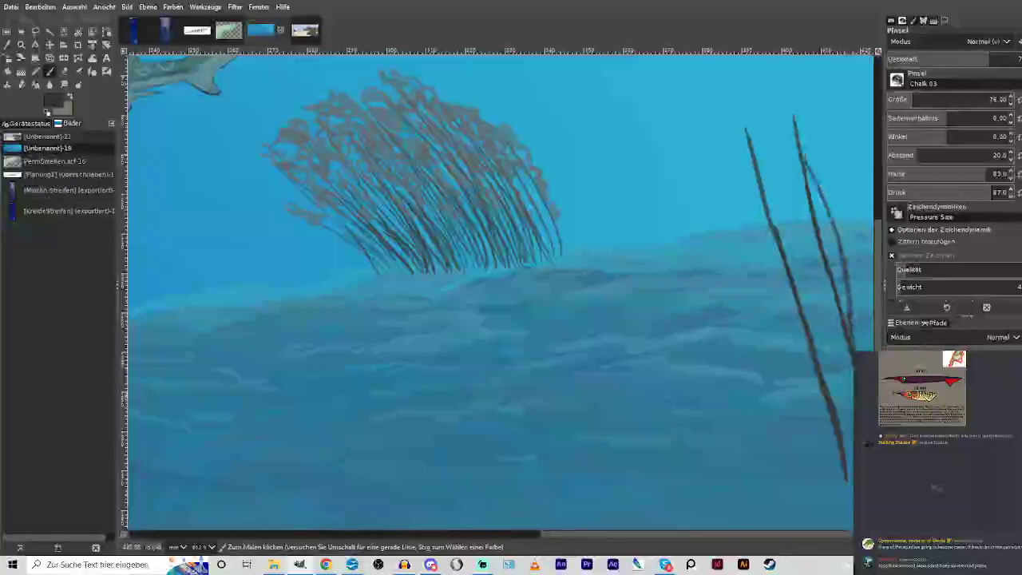
drag(842, 325, 781, 210)
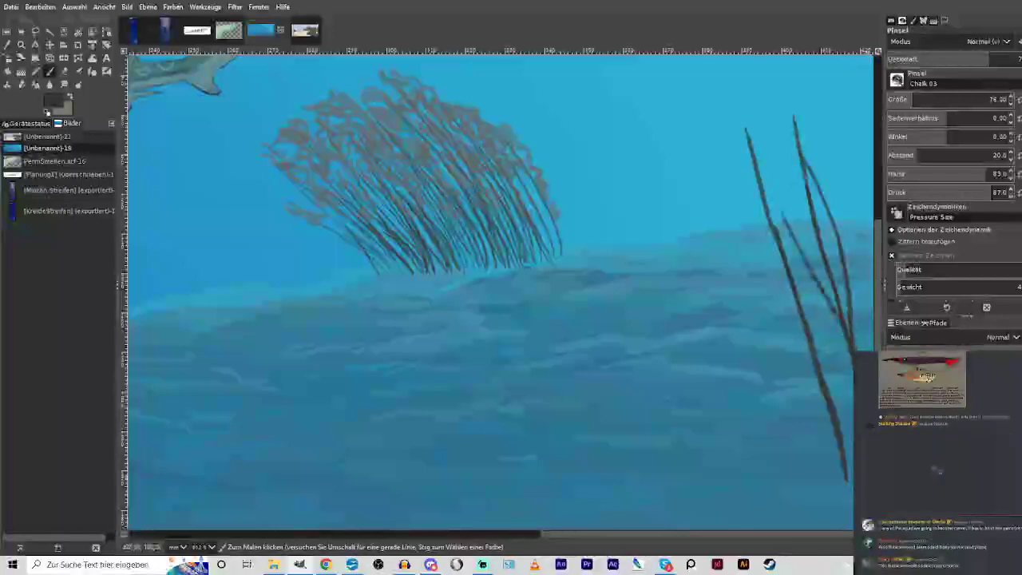
drag(781, 290, 723, 178)
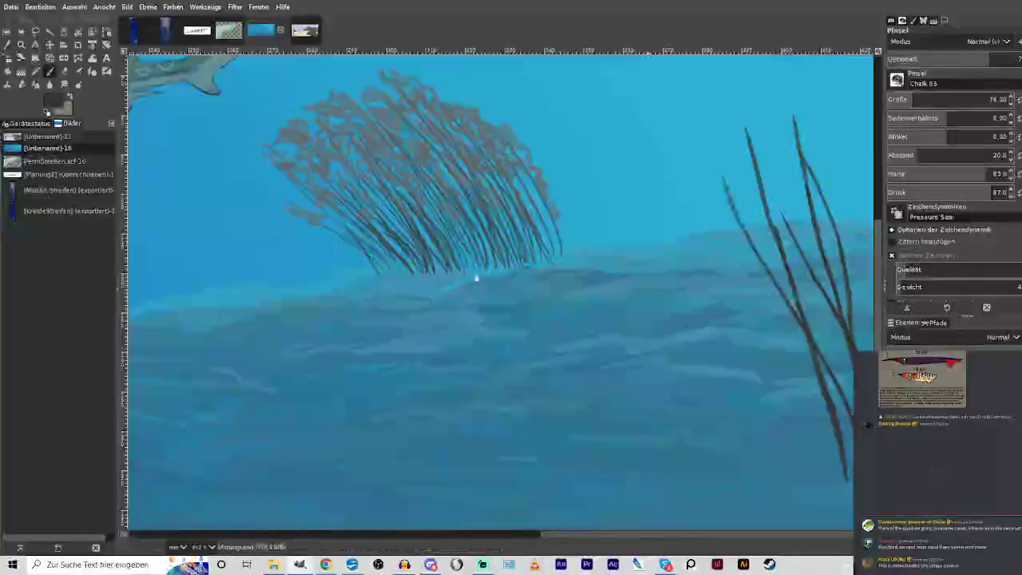
Sample the brown frond colour, set the brush size to 202 with lower opacity, and paint fronds on the first foreground stems' tips.
ctrl+click(477, 241)
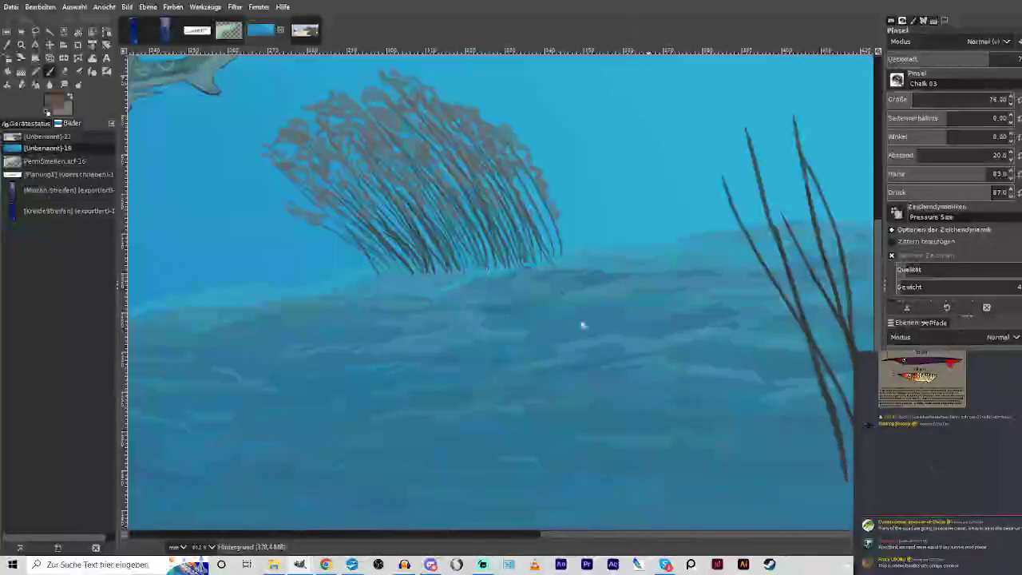
drag(917, 100, 934, 100)
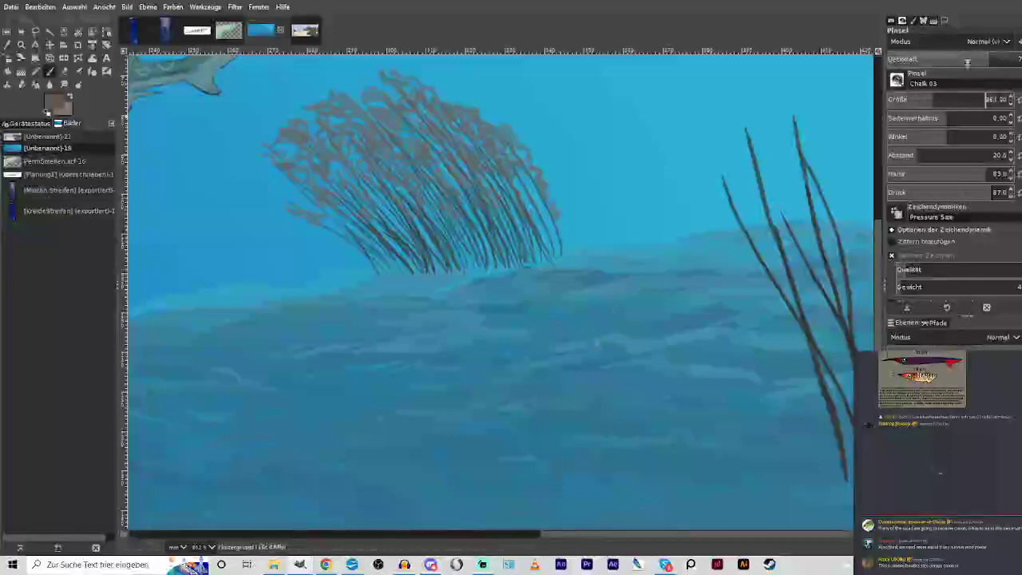
drag(968, 61, 953, 61)
mouse_move(730, 213)
mouse_down()
mouse_move(706, 177)
mouse_move(716, 164)
mouse_move(705, 161)
mouse_move(751, 227)
mouse_move(783, 242)
mouse_move(764, 238)
mouse_move(782, 171)
mouse_up()
mouse_move(746, 124)
mouse_down()
mouse_move(727, 77)
mouse_move(751, 140)
mouse_up()
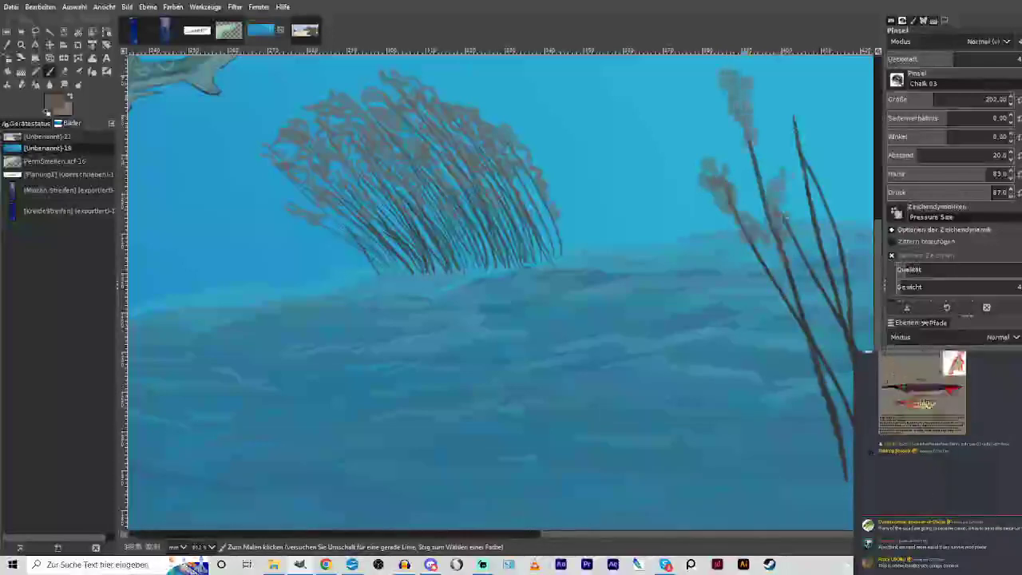
Paint rounded brown fronds along the upper parts of the remaining foreground stems, out toward the canvas edge.
mouse_move(749, 85)
mouse_down()
mouse_move(756, 125)
mouse_move(786, 96)
mouse_move(784, 78)
mouse_up()
mouse_move(786, 91)
mouse_down()
mouse_move(823, 153)
mouse_move(822, 187)
mouse_move(828, 147)
mouse_up()
mouse_move(827, 197)
mouse_down()
mouse_move(841, 211)
mouse_move(823, 257)
mouse_move(841, 275)
mouse_up()
drag(850, 241, 847, 307)
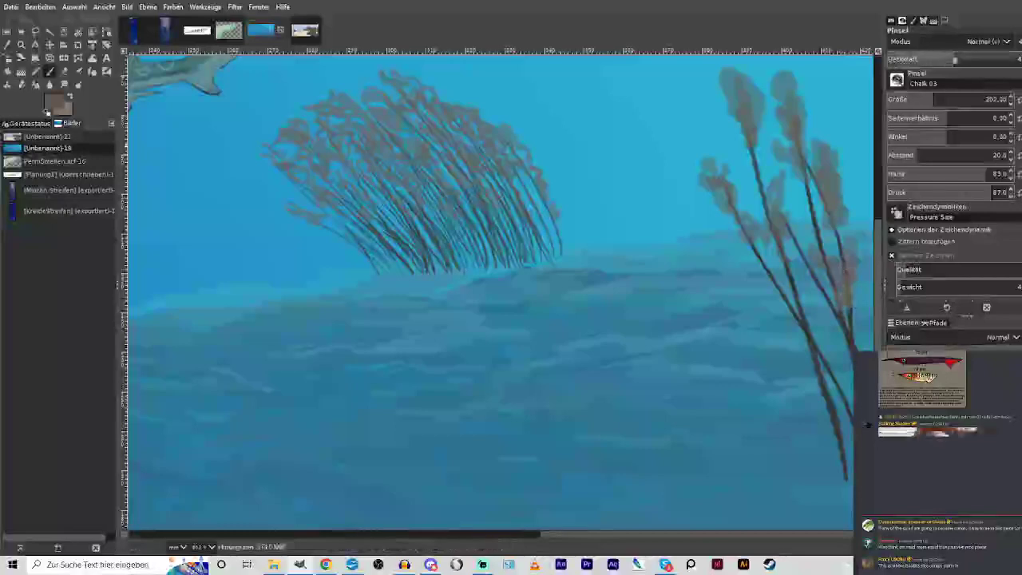
Set the brush size to 142 at higher opacity and paint redder fronds lower on the outer foreground stems.
click(973, 60)
click(924, 98)
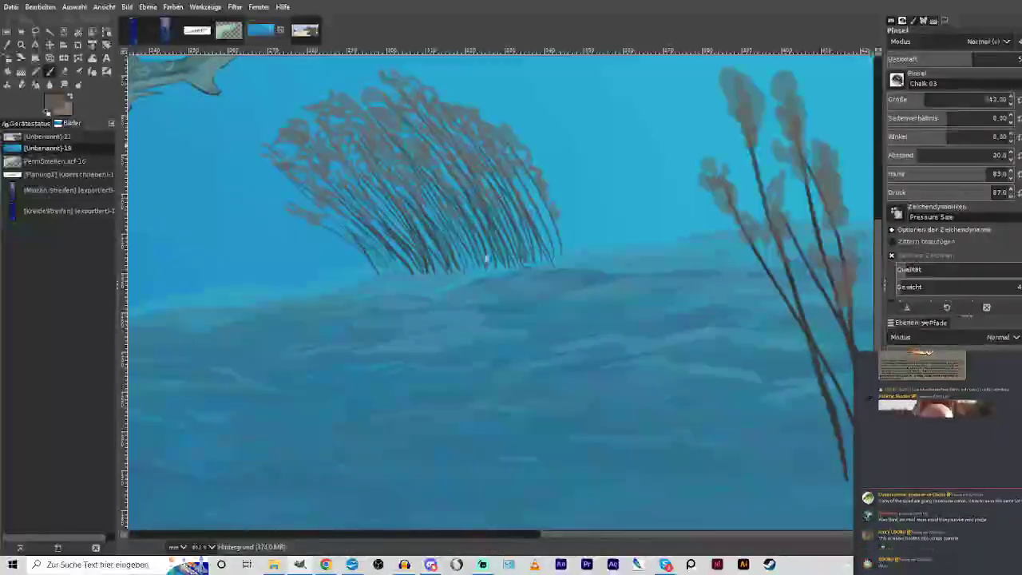
key(bracketright)
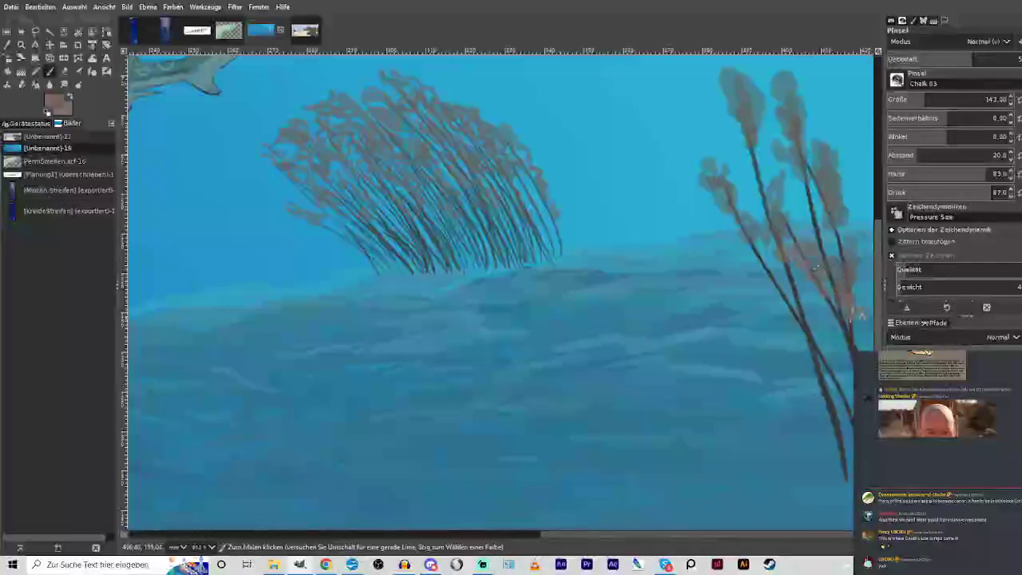
mouse_move(851, 271)
mouse_down()
mouse_move(847, 262)
mouse_move(847, 276)
mouse_up()
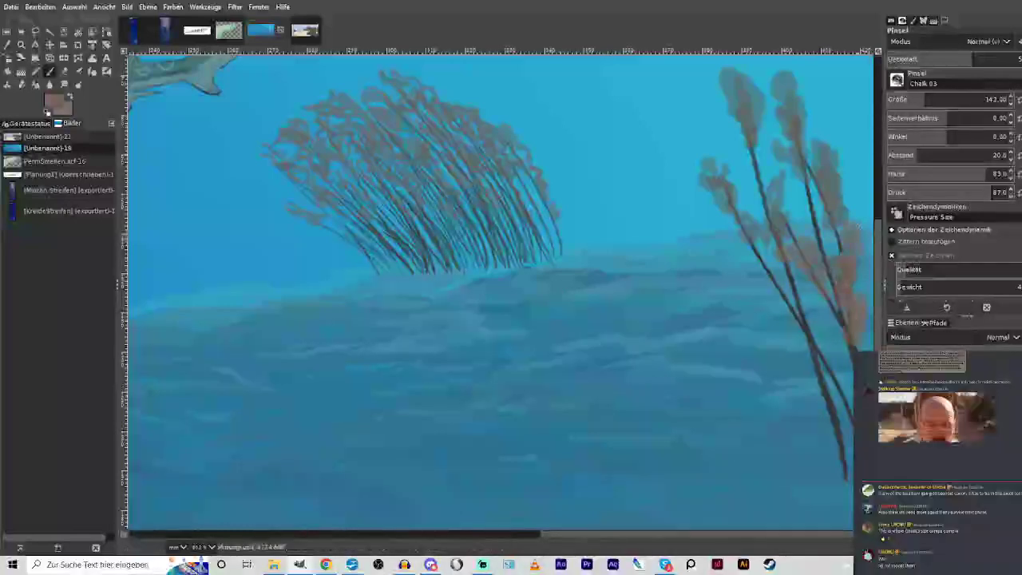
Add another frond cluster at the top of the outermost foreground stem, adjusting the brush opacity.
drag(512, 535, 519, 534)
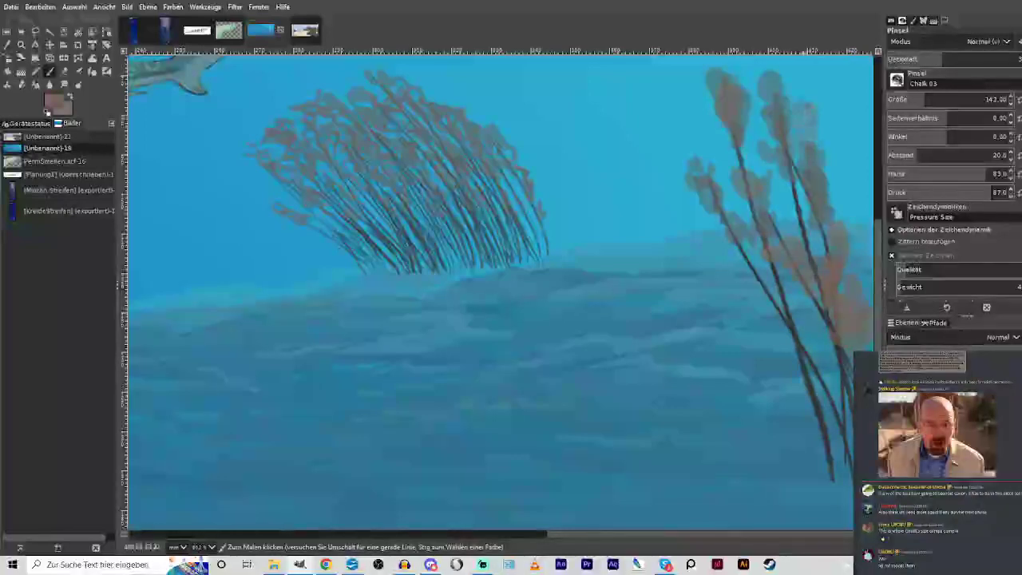
drag(805, 98, 802, 126)
click(945, 58)
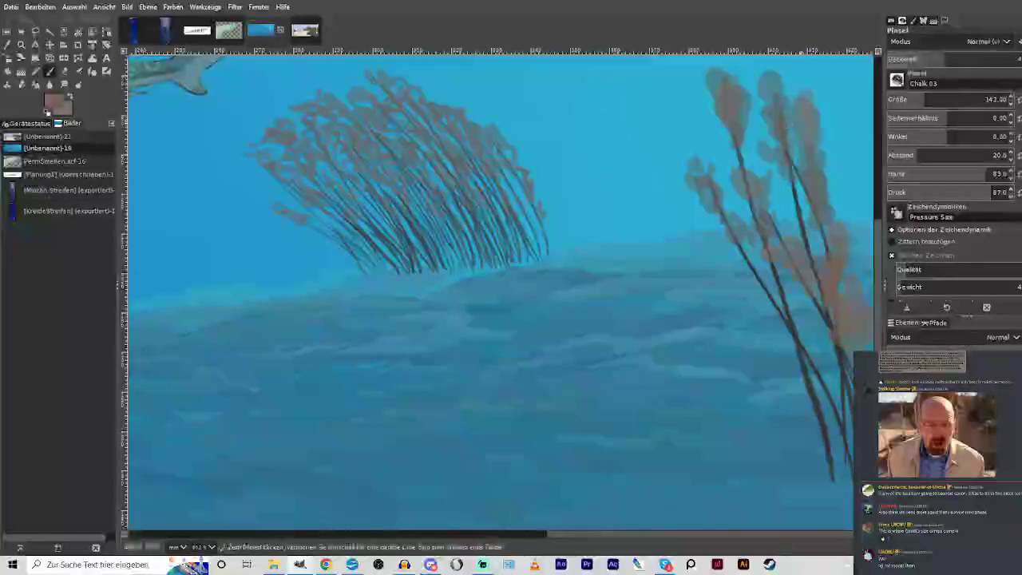
Pick a new brown from the painting and add fronds down the foreground stems nearest the distant clump.
key(o)
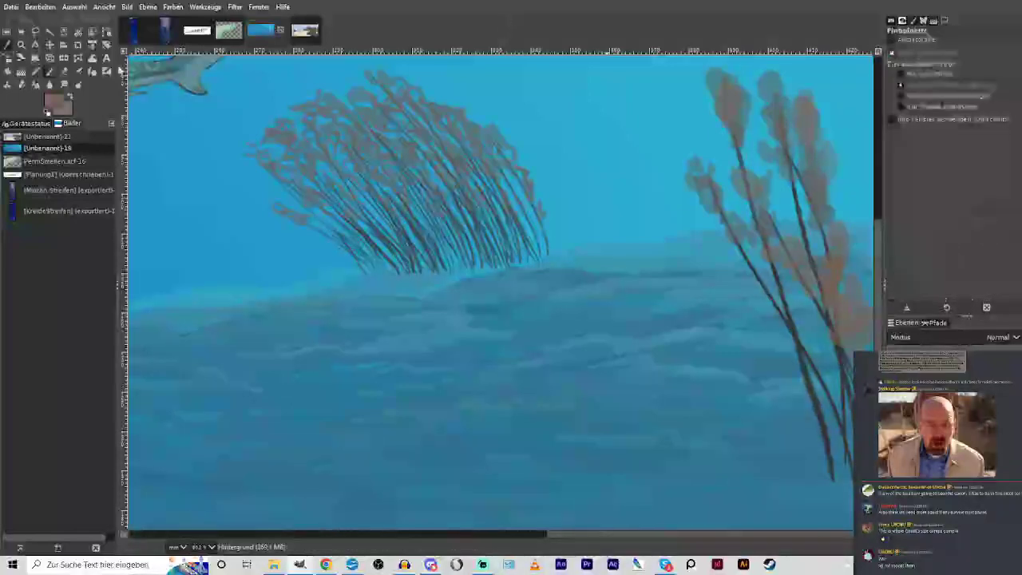
key(p)
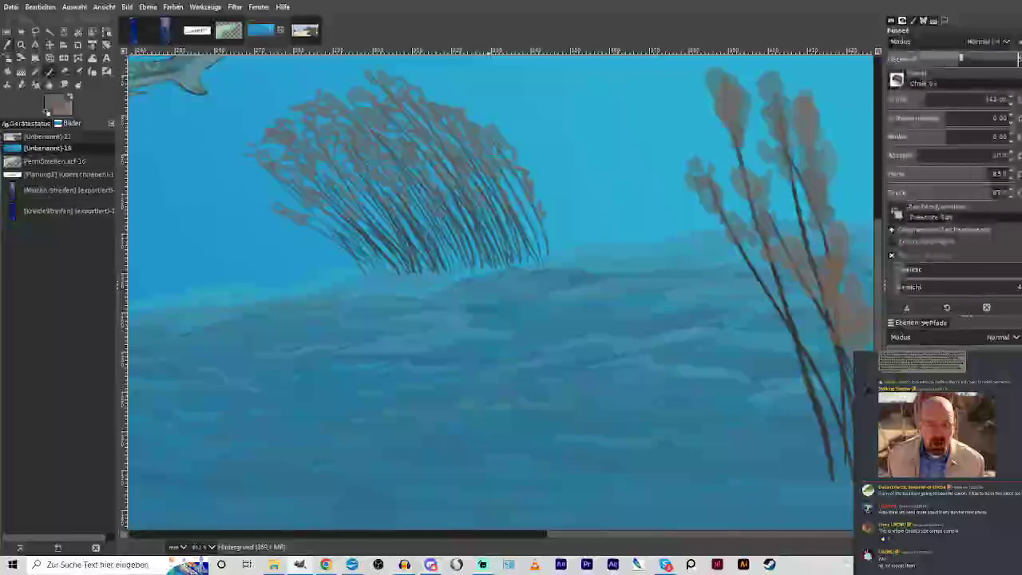
mouse_move(698, 161)
mouse_down()
mouse_move(710, 154)
mouse_move(702, 134)
mouse_move(747, 218)
mouse_up()
mouse_move(731, 276)
mouse_down()
mouse_move(785, 313)
mouse_move(823, 370)
mouse_up()
drag(787, 337, 797, 339)
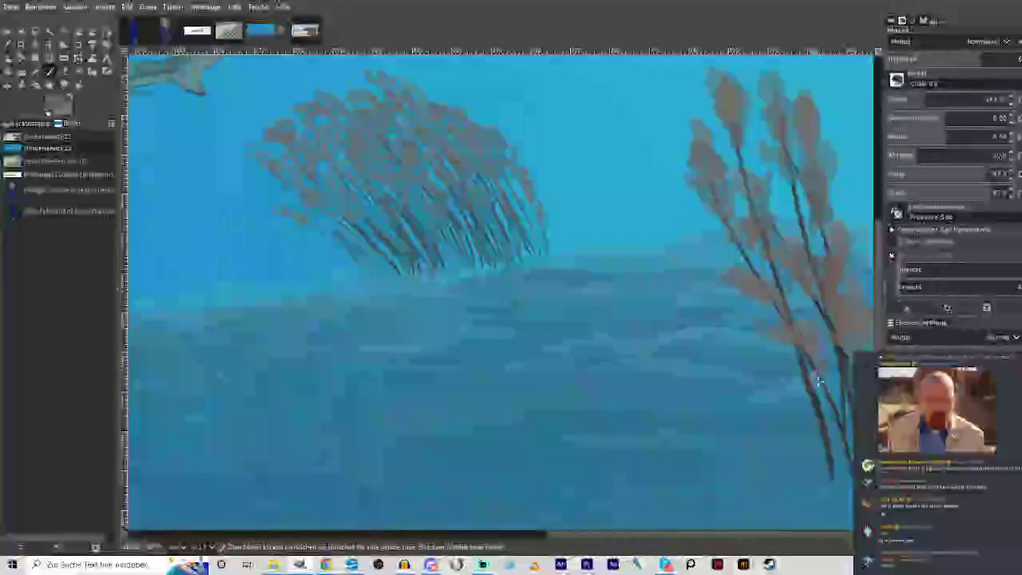
Pick the seabed blue and set the brush to Multiply mode, size 345, with reduced opacity and hardness.
key(o)
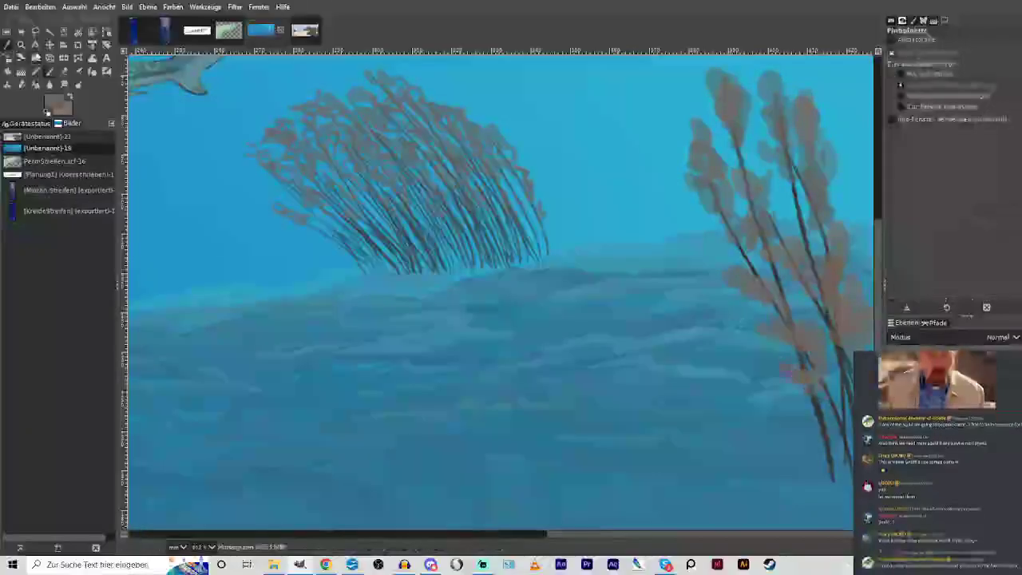
click(472, 434)
key(p)
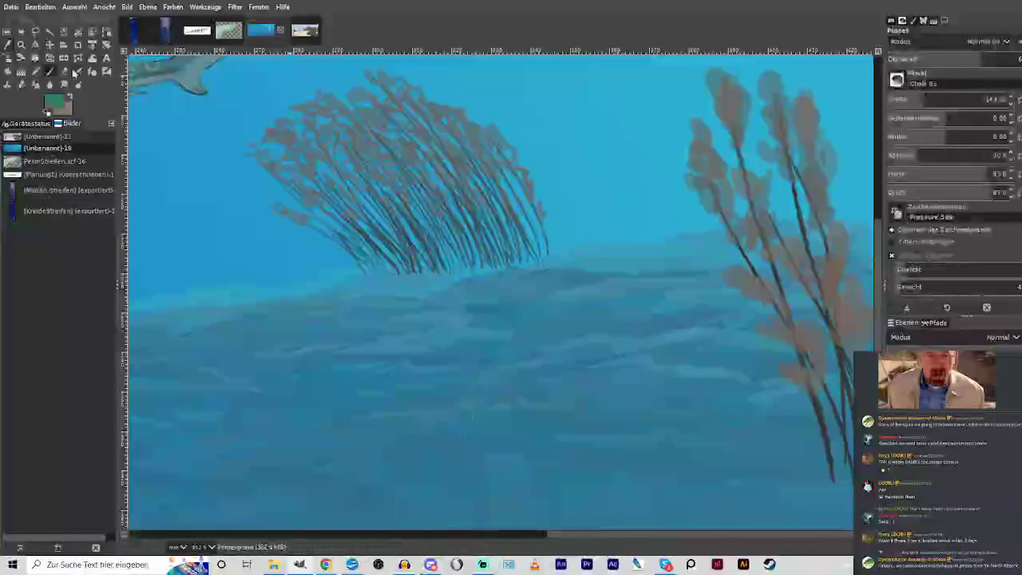
click(903, 177)
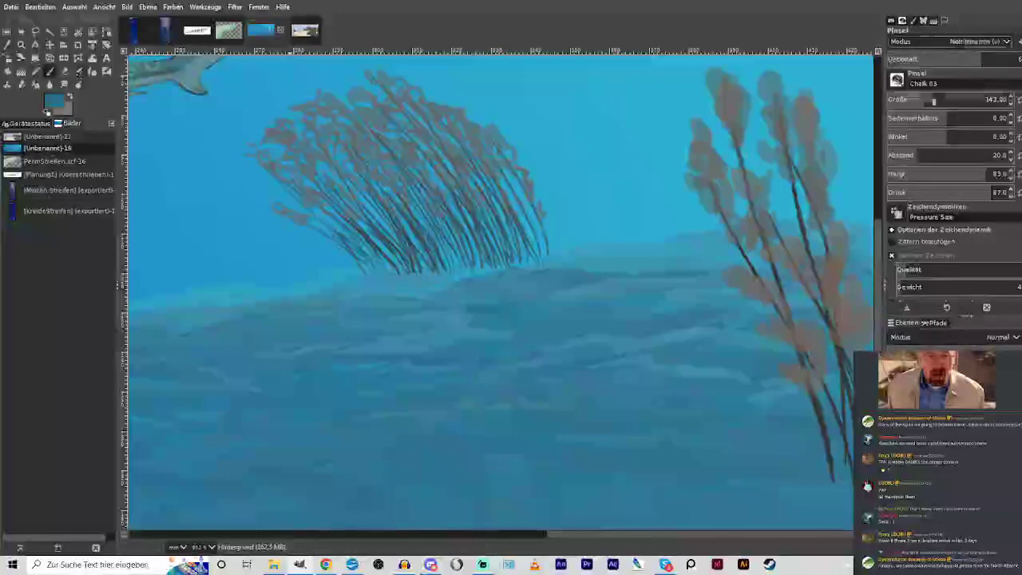
drag(931, 99, 950, 98)
drag(956, 61, 930, 60)
drag(954, 175, 936, 174)
Lower the opacity and set hardness to 29, painting soft shadows on the seabed under the foreground kelp and the distant clump.
mouse_move(823, 464)
mouse_down()
mouse_move(829, 479)
mouse_move(731, 472)
mouse_up()
drag(931, 60, 908, 60)
click(929, 173)
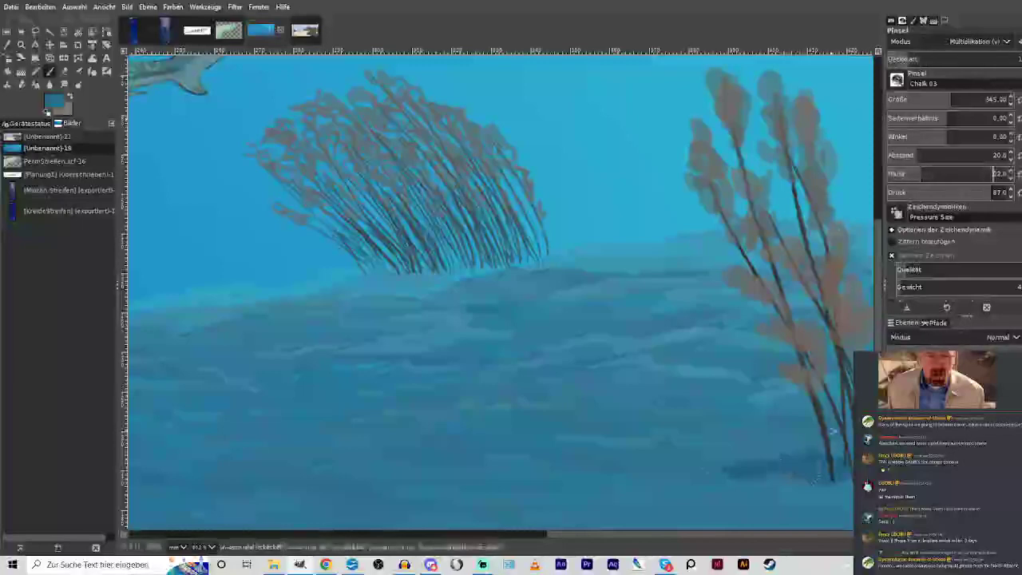
mouse_move(727, 469)
mouse_down()
mouse_move(811, 453)
mouse_move(767, 448)
mouse_move(834, 466)
mouse_move(750, 486)
mouse_up()
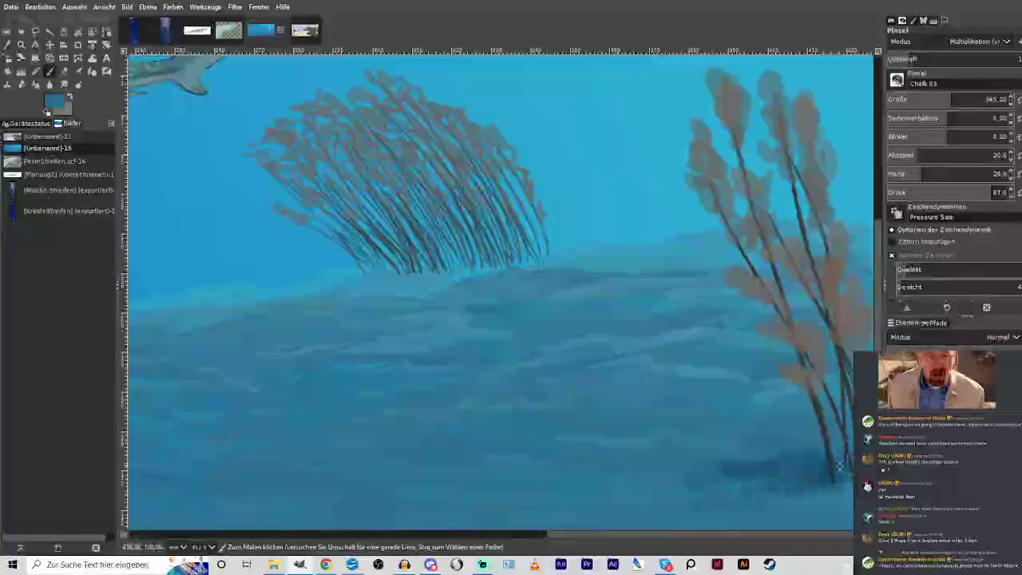
mouse_move(392, 277)
mouse_down()
mouse_move(412, 274)
mouse_move(350, 284)
mouse_move(413, 276)
mouse_up()
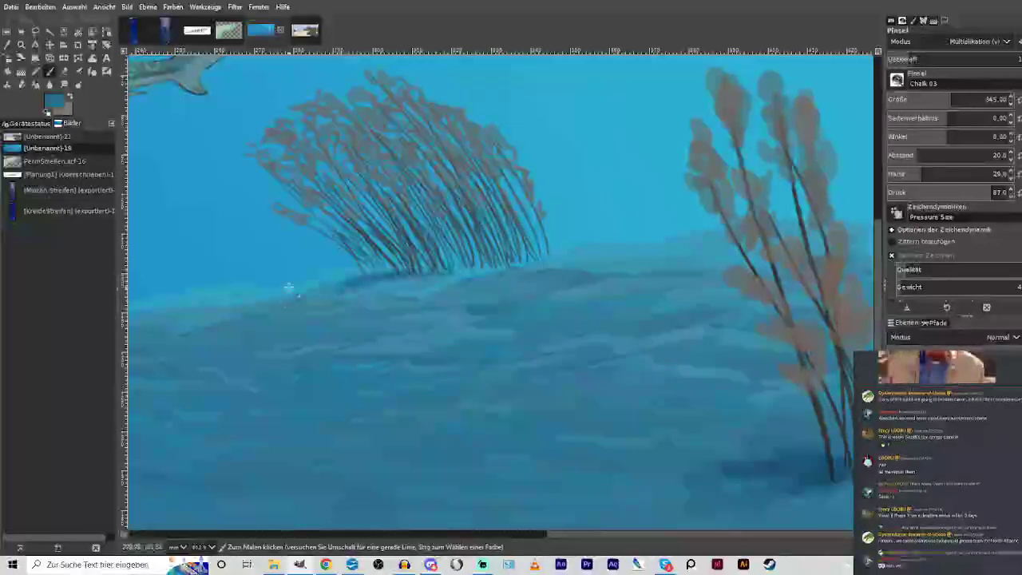
Scale the pasted fish reference sheet down to a small panel and place it over the upper foreground kelp.
scroll(289, 288, down, 2)
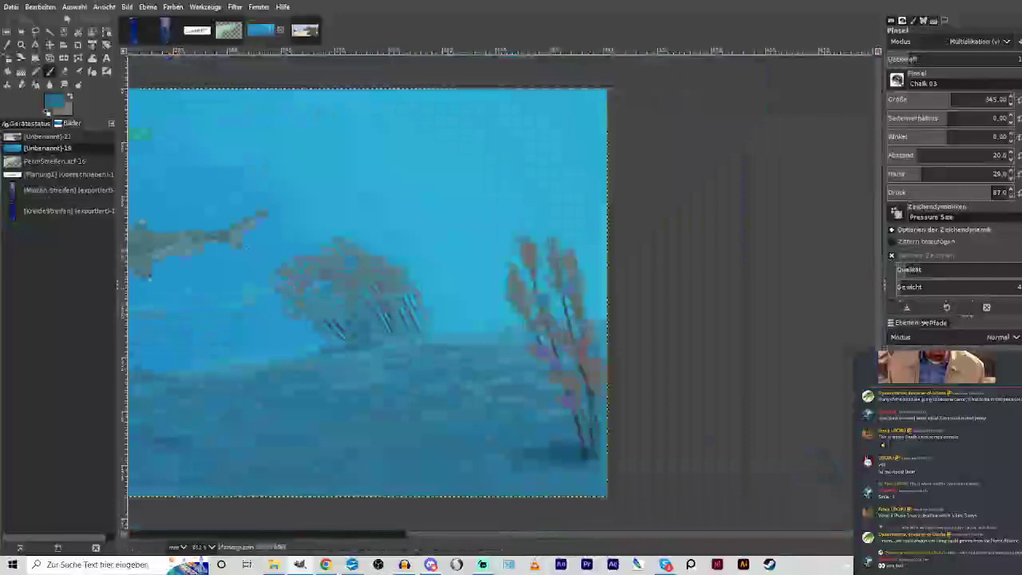
click(21, 45)
drag(473, 245, 609, 427)
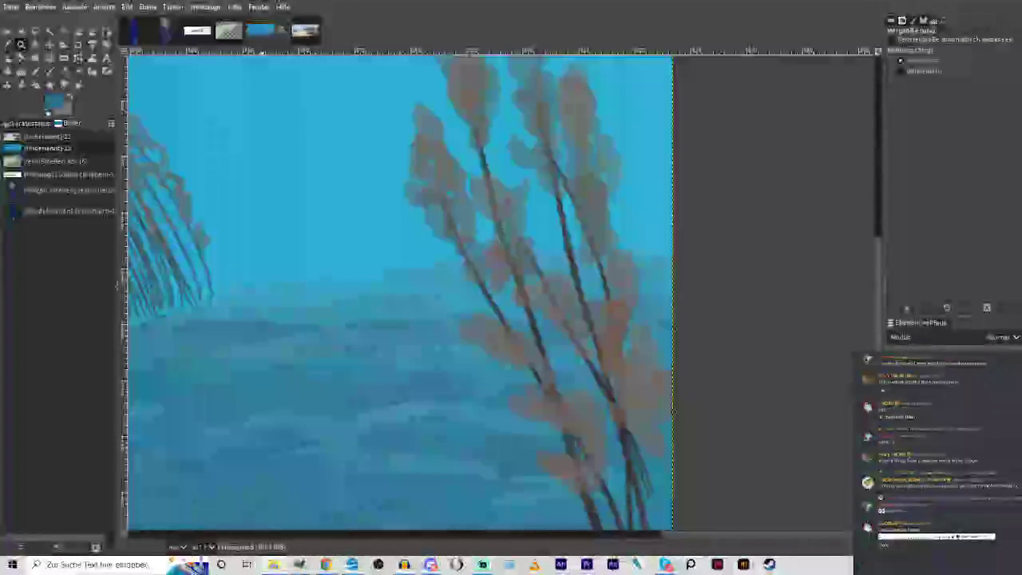
key(p)
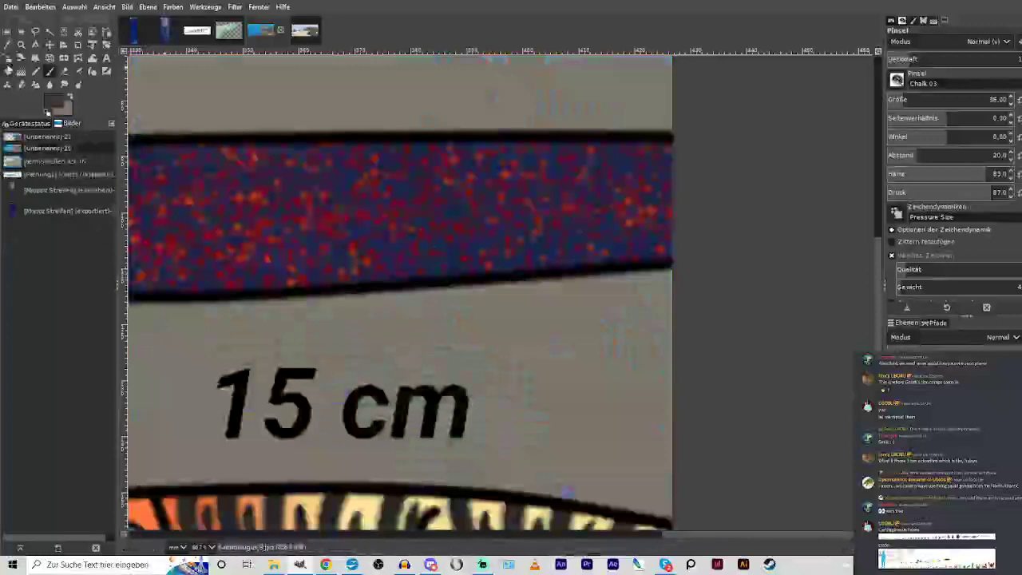
key(shift+b)
click(8, 59)
click(235, 342)
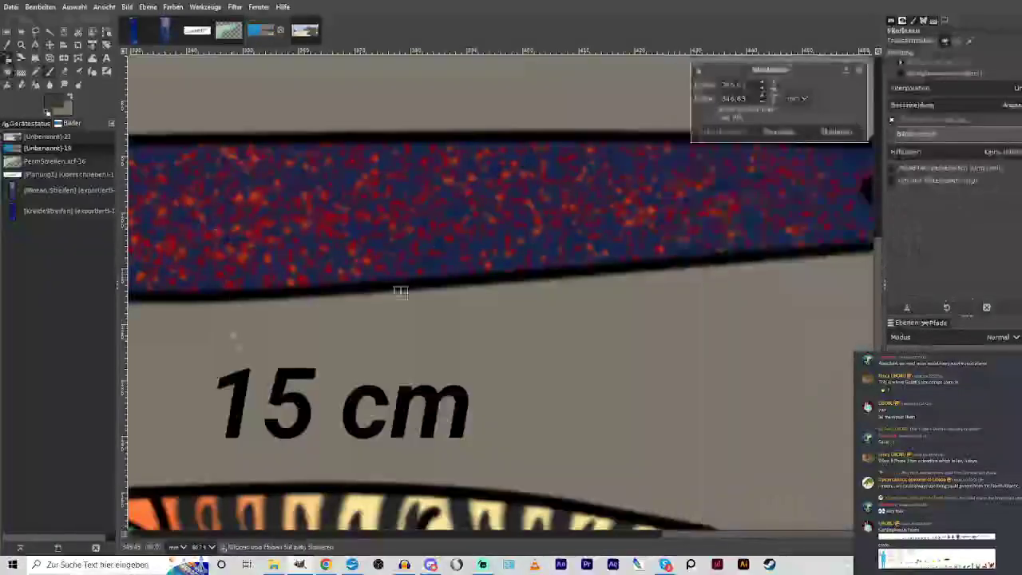
drag(234, 342, 504, 225)
drag(610, 171, 399, 402)
mouse_move(376, 317)
mouse_down()
mouse_move(404, 285)
mouse_move(506, 229)
mouse_move(419, 282)
mouse_move(371, 335)
mouse_up()
drag(242, 437, 503, 176)
drag(623, 187, 366, 461)
drag(204, 411, 554, 236)
drag(506, 188, 593, 194)
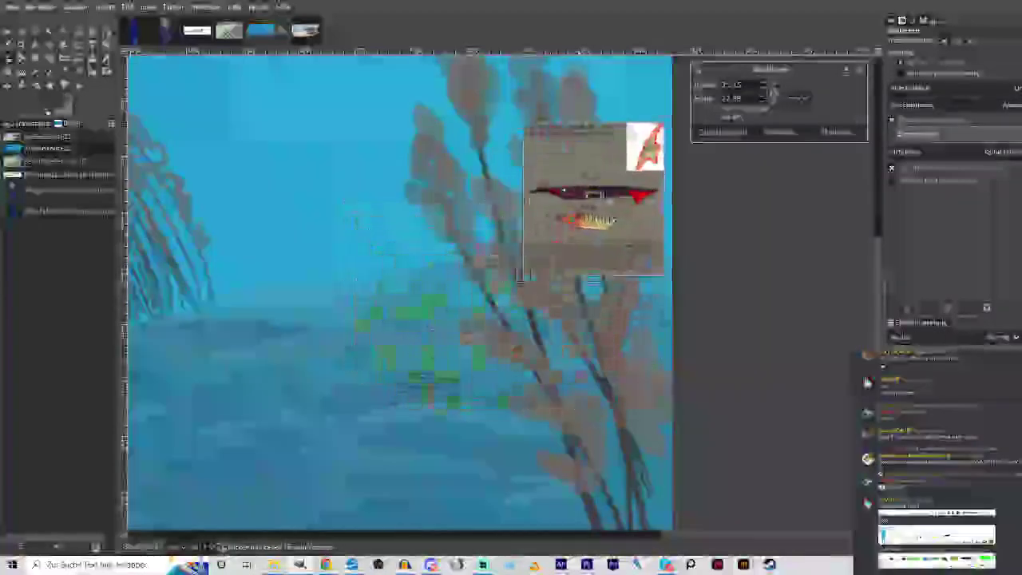
click(838, 131)
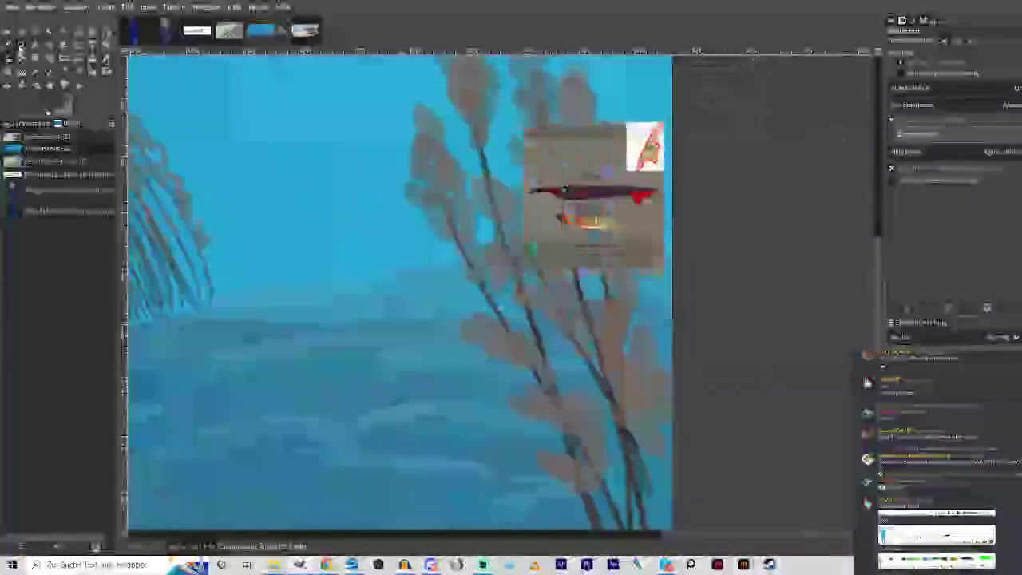
Sketch a small plump squid with dark size 14 Chalk 03 strokes over the foreground kelp, just below the squid reference sheet.
click(21, 45)
drag(406, 173, 662, 387)
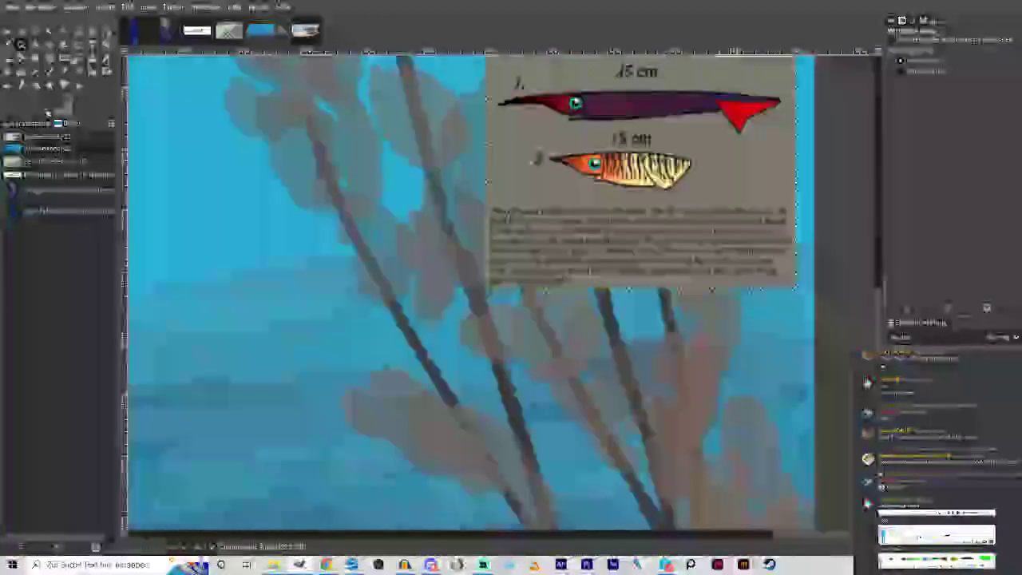
click(50, 72)
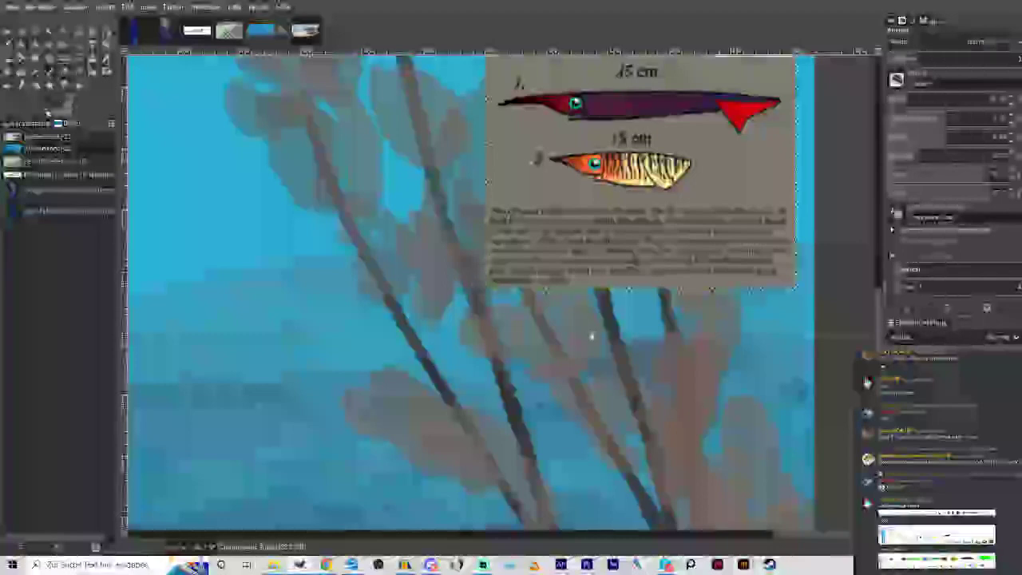
click(996, 100)
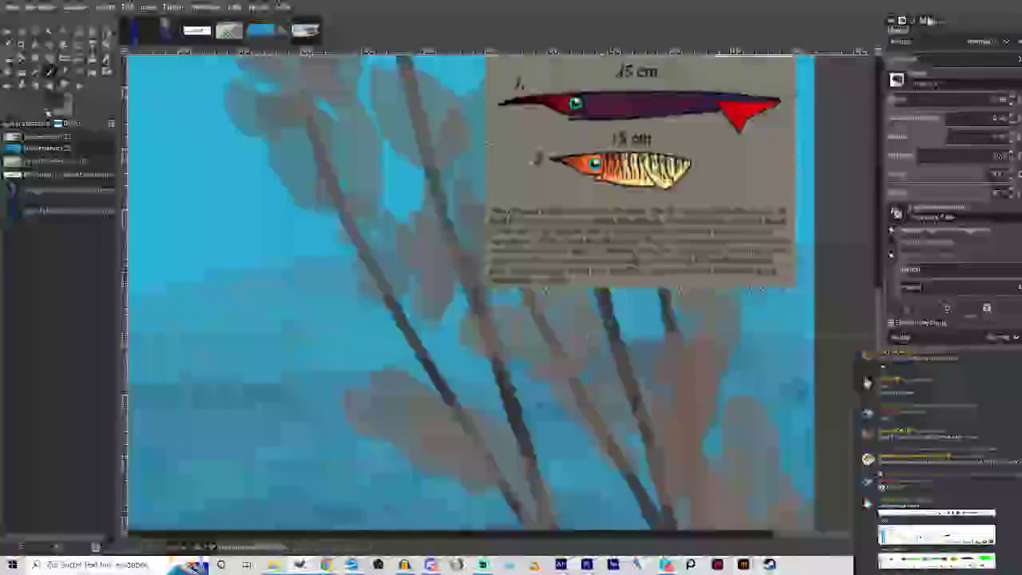
click(990, 59)
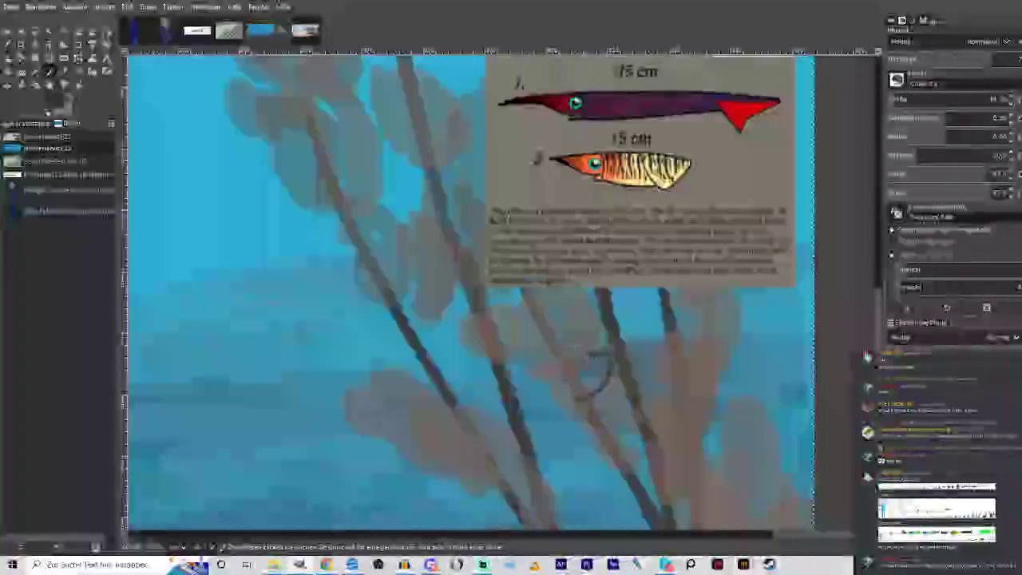
mouse_move(589, 354)
mouse_down()
mouse_move(623, 366)
mouse_move(612, 373)
mouse_move(643, 352)
mouse_up()
drag(571, 343, 565, 376)
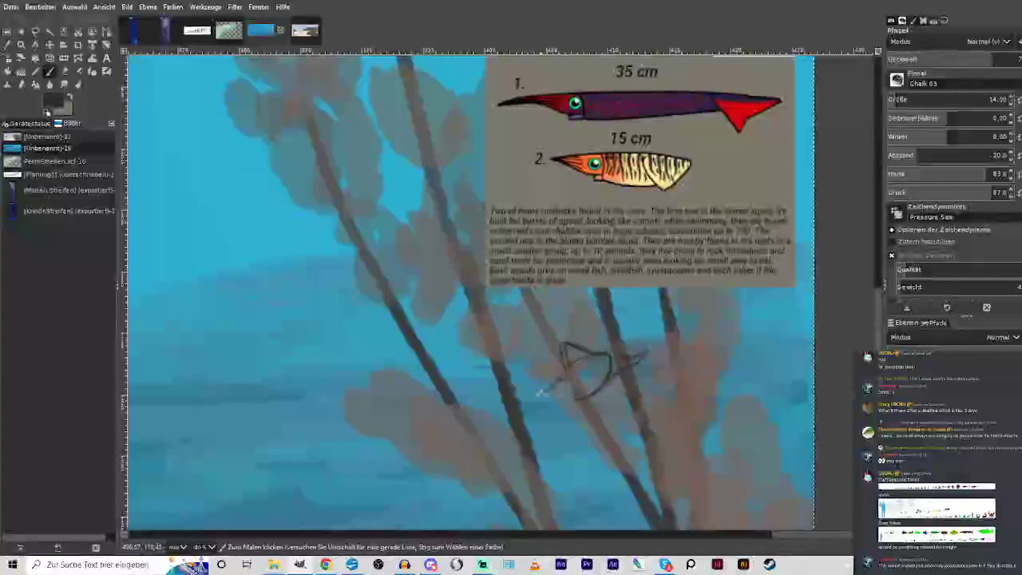
mouse_move(530, 405)
mouse_down()
mouse_move(562, 380)
mouse_move(573, 397)
mouse_move(556, 405)
mouse_move(577, 395)
mouse_up()
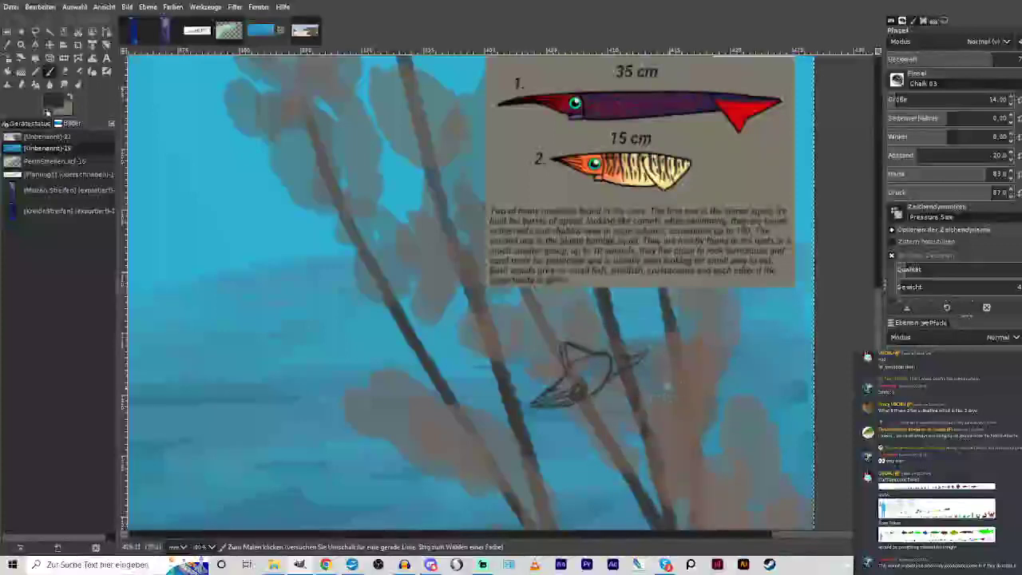
Sketch a second plump squid with its tentacles angled downward, beside the first one on the foreground kelp.
mouse_move(668, 388)
mouse_down()
mouse_move(697, 403)
mouse_move(718, 361)
mouse_move(660, 411)
mouse_move(648, 429)
mouse_move(666, 418)
mouse_move(668, 426)
mouse_move(653, 441)
mouse_move(692, 413)
mouse_move(676, 405)
mouse_move(693, 424)
mouse_move(655, 427)
mouse_up()
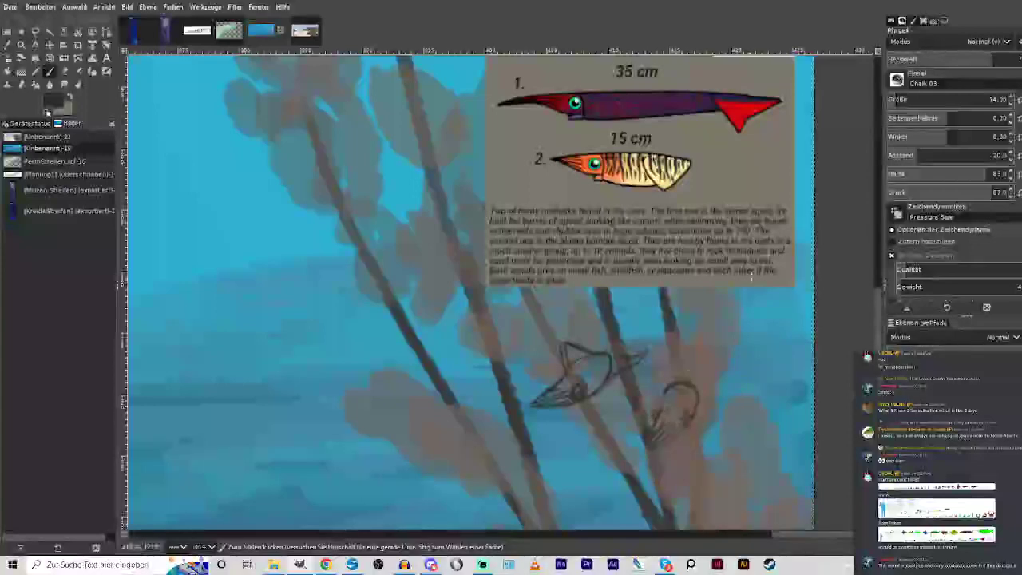
drag(670, 387, 651, 396)
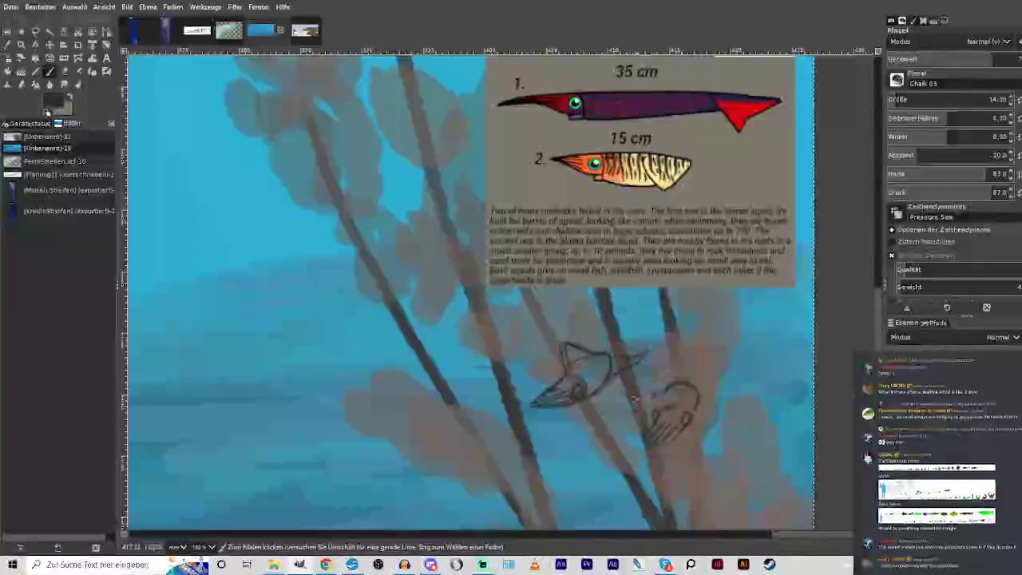
mouse_move(714, 407)
mouse_down()
mouse_move(692, 393)
mouse_move(639, 420)
mouse_up()
Pick a beige and fill in the bodies and fins of both squids with the brush at size 35.
key(o)
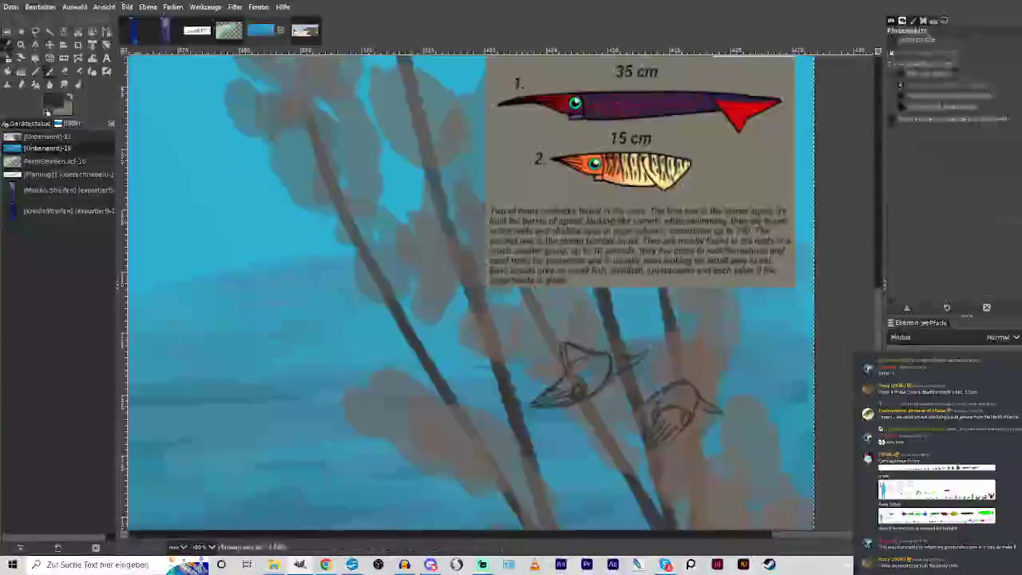
click(476, 239)
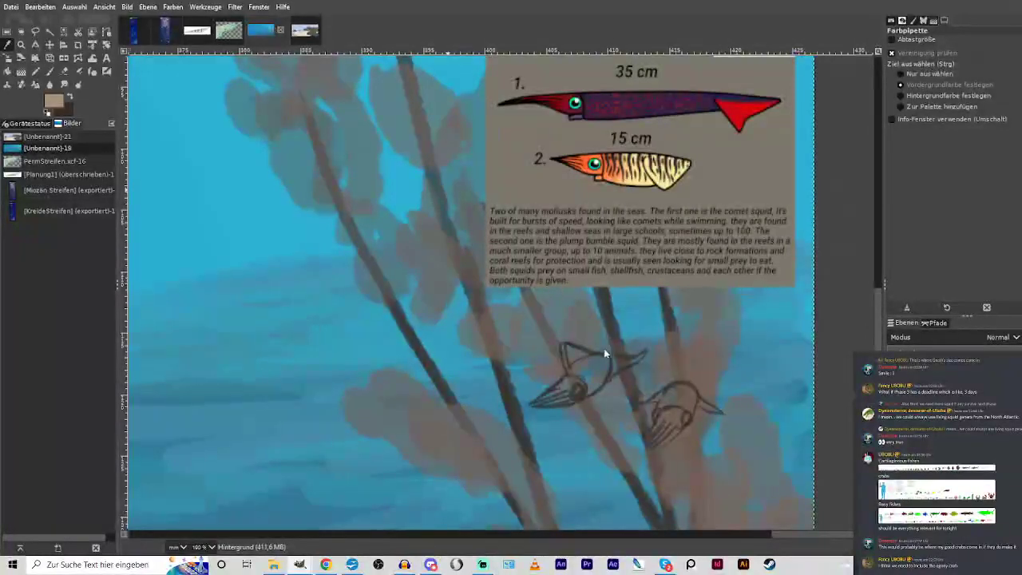
key(p)
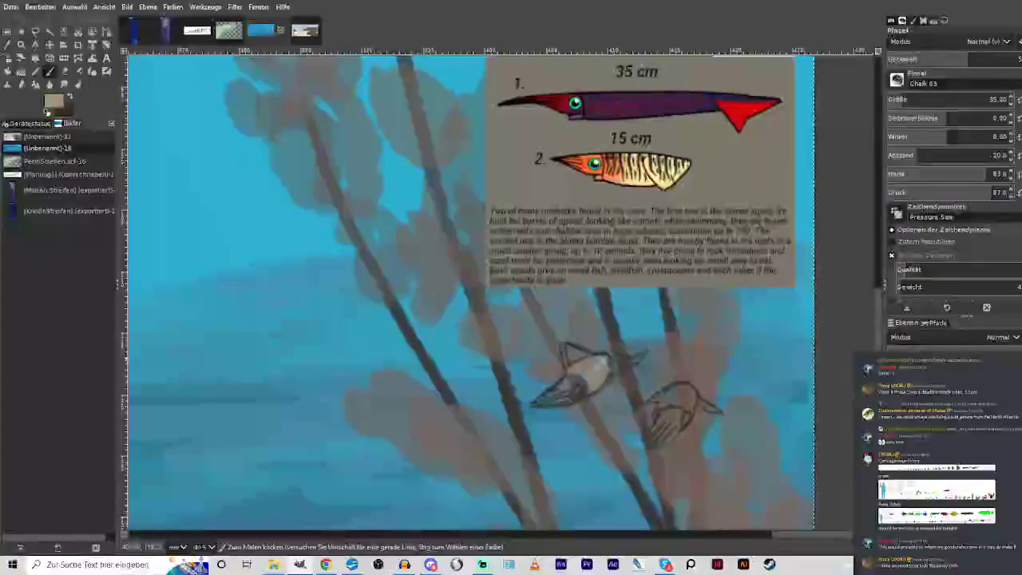
mouse_move(618, 368)
mouse_down()
mouse_move(632, 359)
mouse_move(572, 355)
mouse_move(567, 345)
mouse_up()
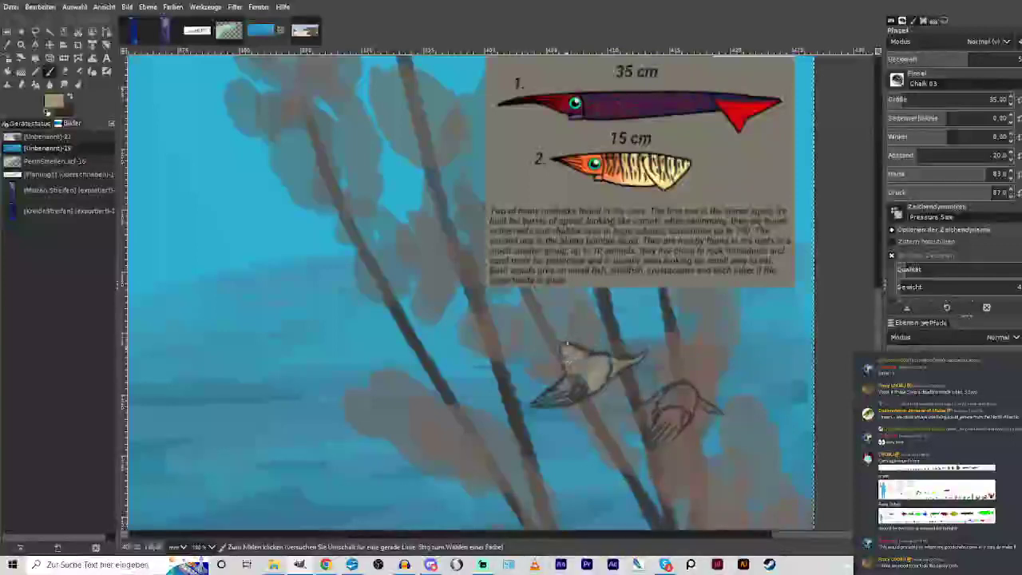
mouse_move(655, 402)
mouse_down()
mouse_move(684, 400)
mouse_move(687, 388)
mouse_move(671, 388)
mouse_move(711, 407)
mouse_move(688, 396)
mouse_up()
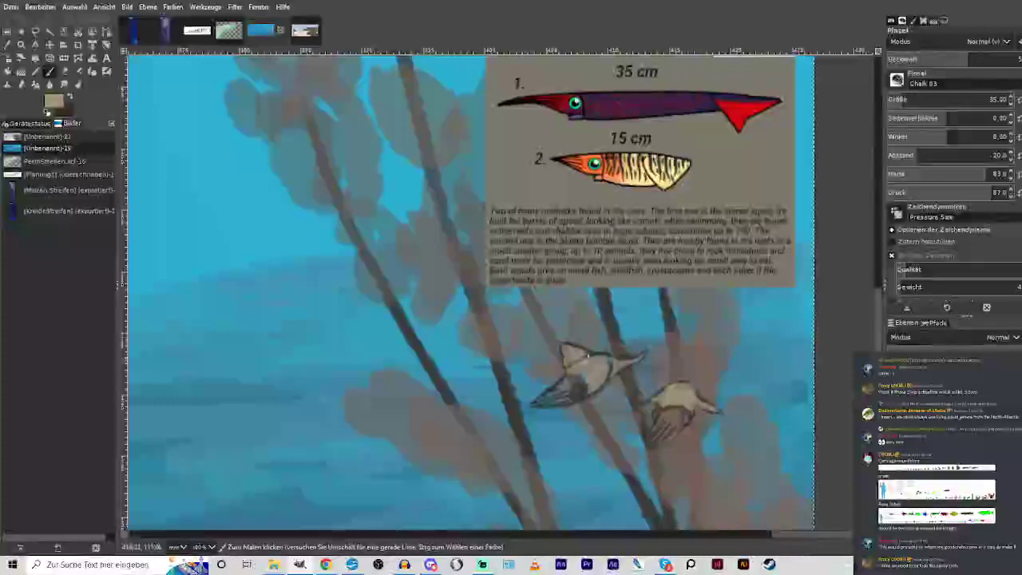
drag(595, 369, 553, 392)
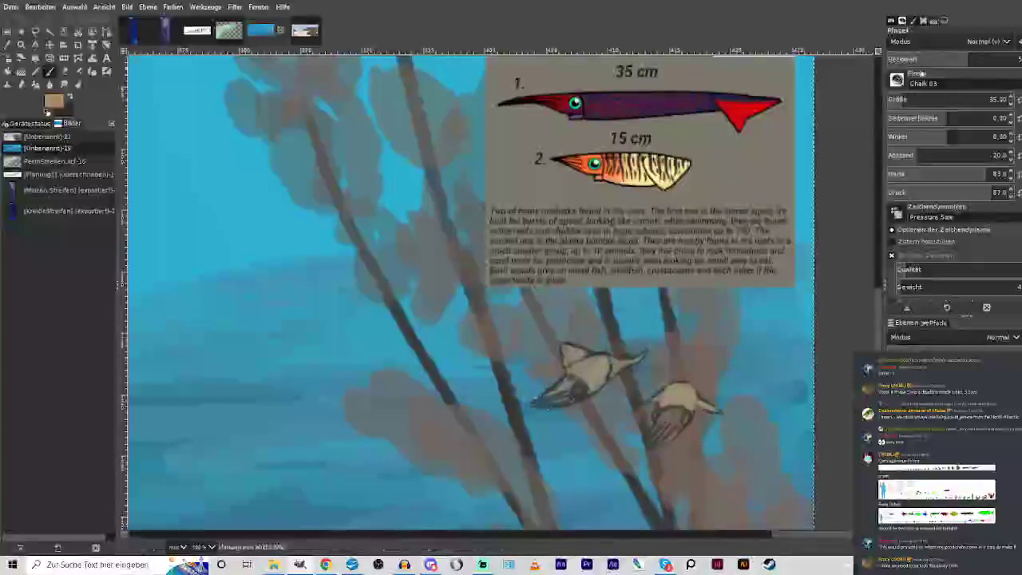
Set the brush size to 13 and paint the heads and tentacles of both squids in orange-brown.
click(897, 99)
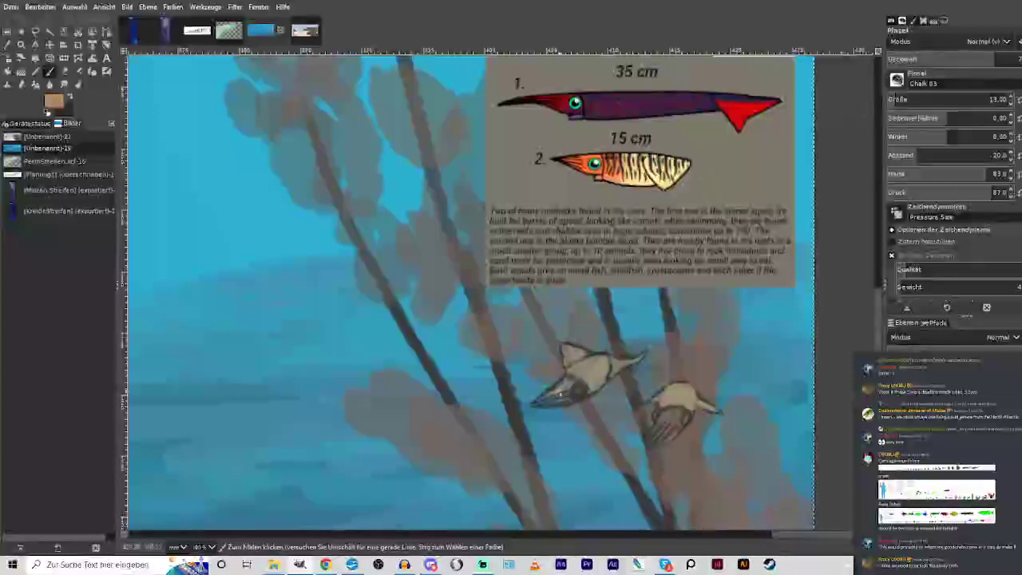
mouse_move(568, 395)
mouse_down()
mouse_move(560, 390)
mouse_move(571, 384)
mouse_up()
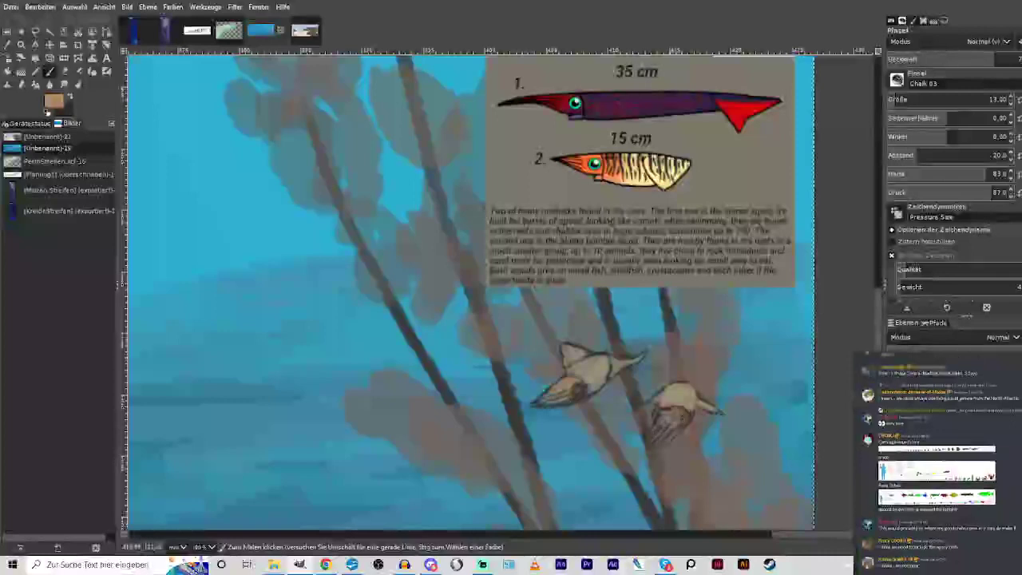
mouse_move(681, 421)
mouse_down()
mouse_move(669, 415)
mouse_move(659, 431)
mouse_up()
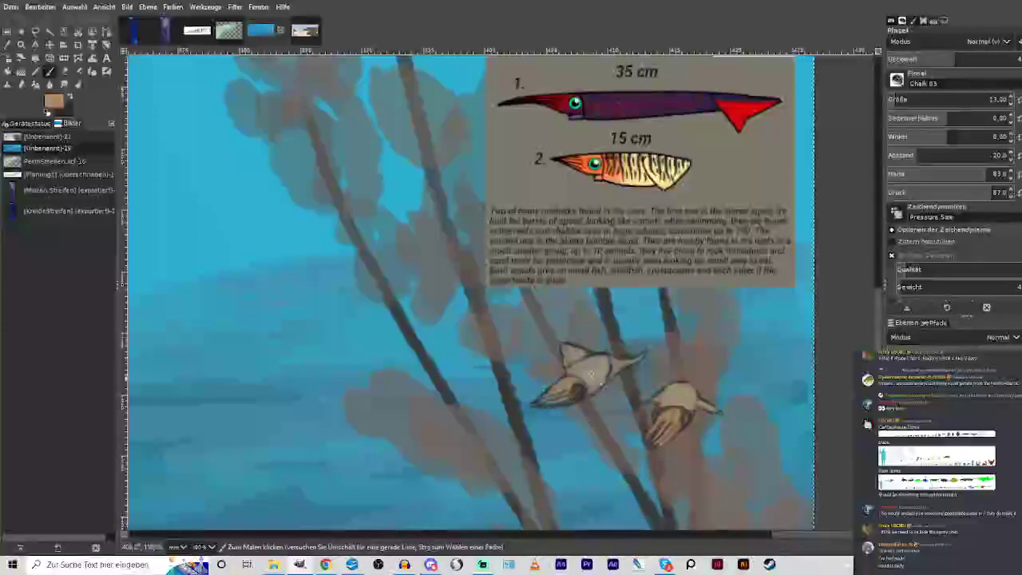
mouse_move(559, 391)
mouse_down()
mouse_move(542, 399)
mouse_move(571, 393)
mouse_up()
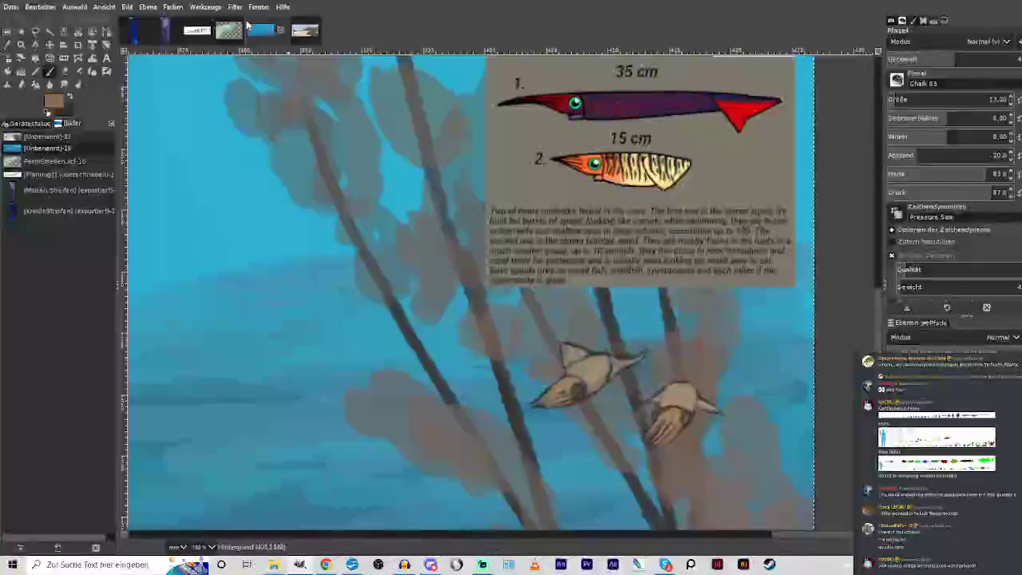
Choose a turquoise colour and paint the eyes of both squids.
click(555, 242)
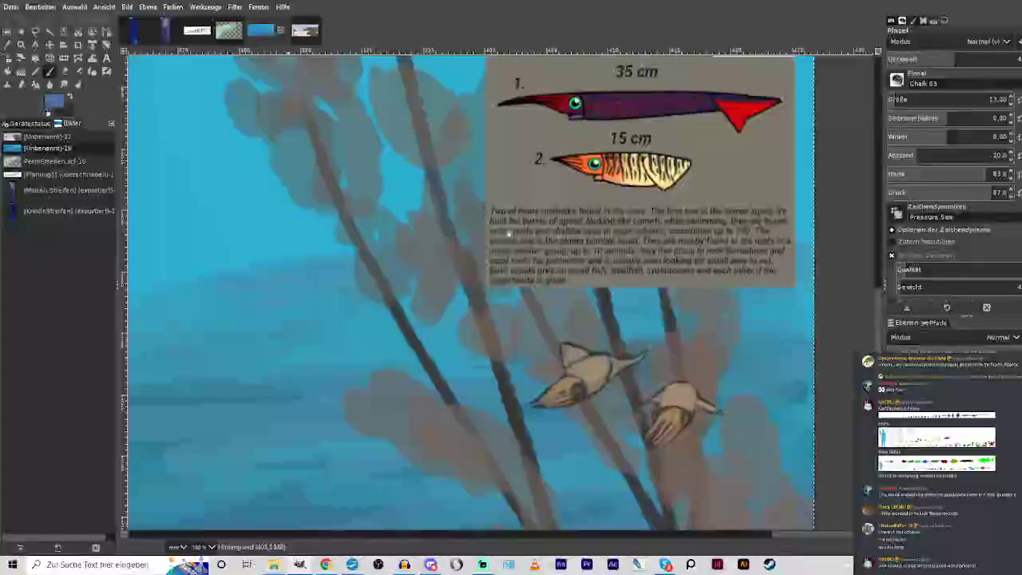
click(537, 226)
click(597, 346)
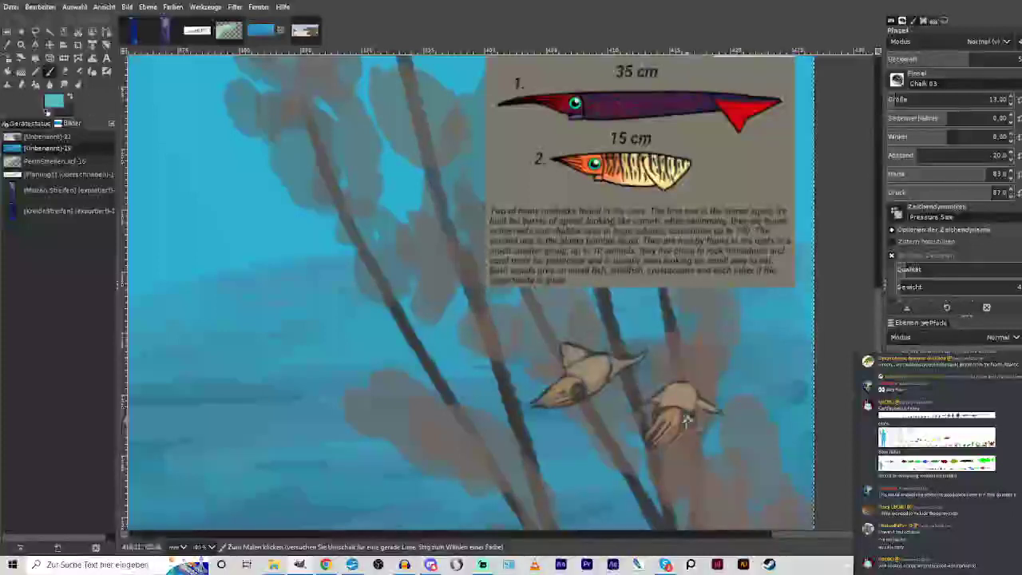
drag(580, 391, 578, 393)
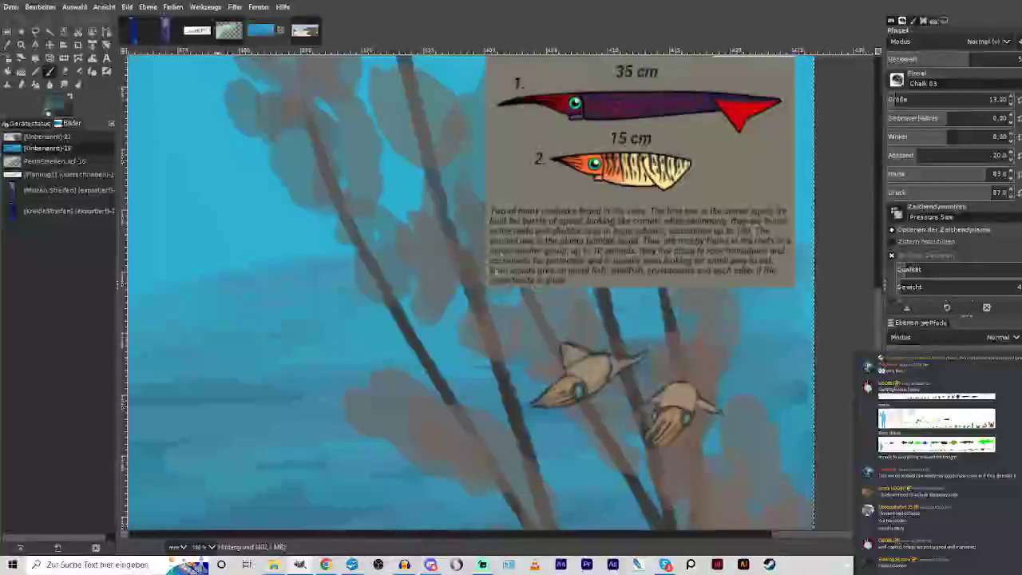
Switch to a dark colour and paint stripes across the bodies and fins of both squids, following the reference.
ctrl+click(487, 284)
ctrl+click(479, 286)
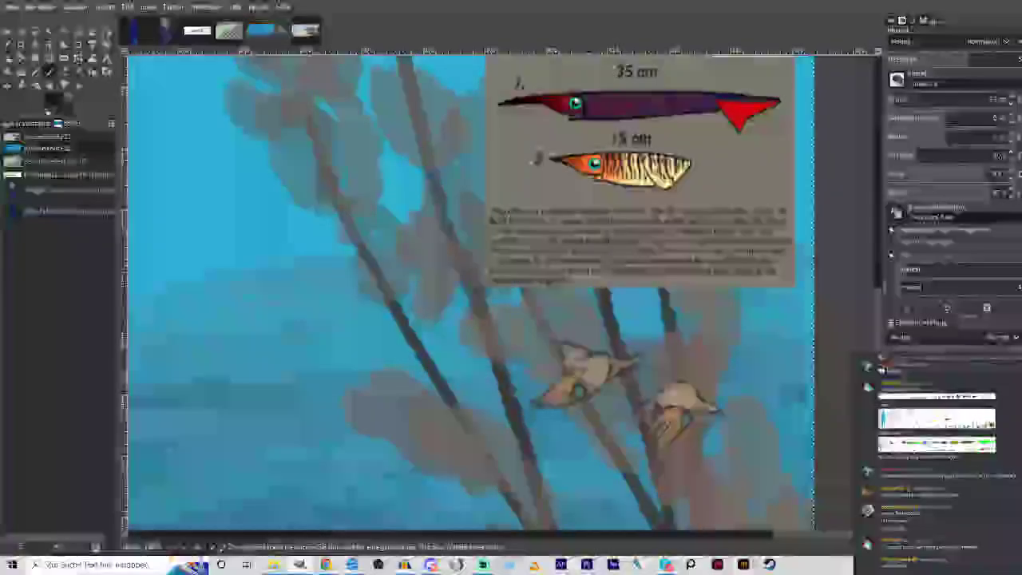
drag(595, 368, 593, 381)
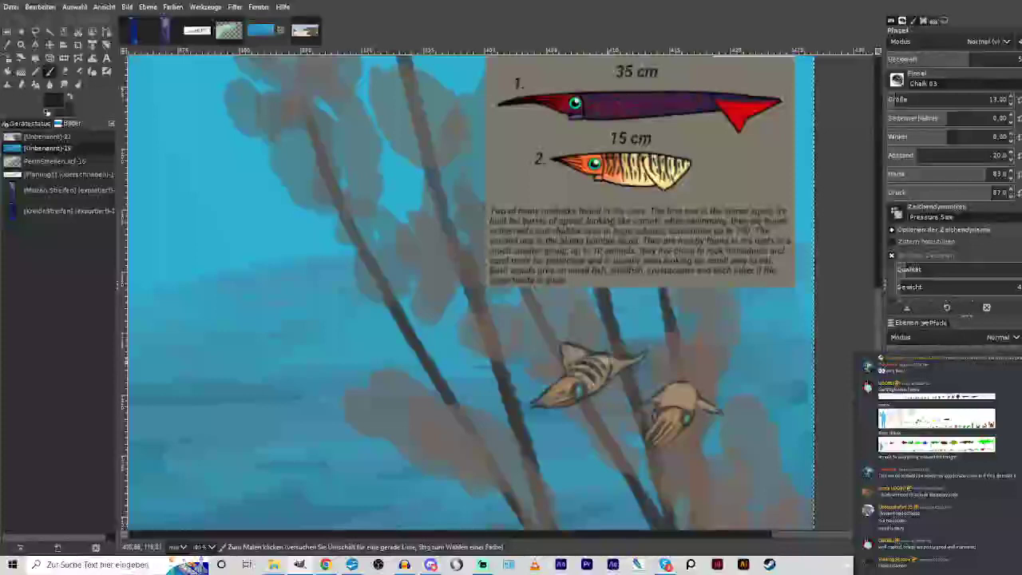
drag(597, 358, 607, 373)
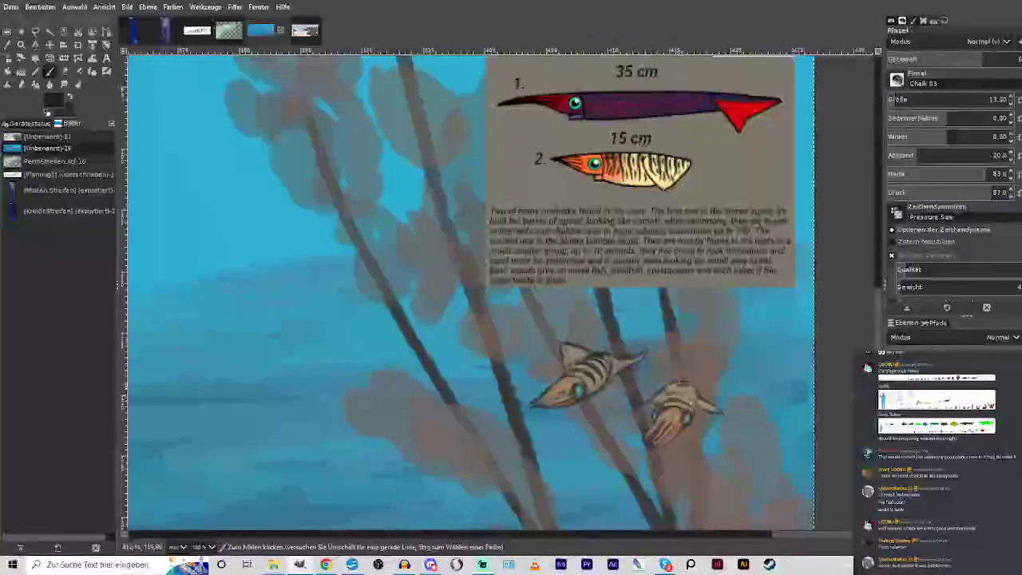
mouse_move(692, 400)
mouse_down()
mouse_move(670, 395)
mouse_move(708, 406)
mouse_up()
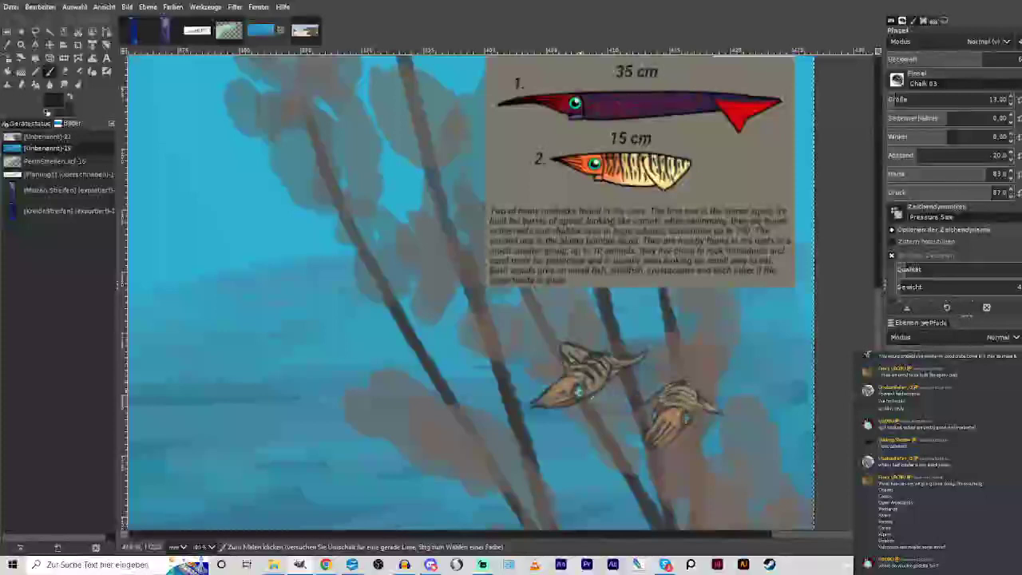
Paste the Miocene Atlantean Rudists reference sheet, TheSirenLord5.png, into the painting and move it over the foreground kelp.
key(minus)
key(minus)
key(minus)
key(minus)
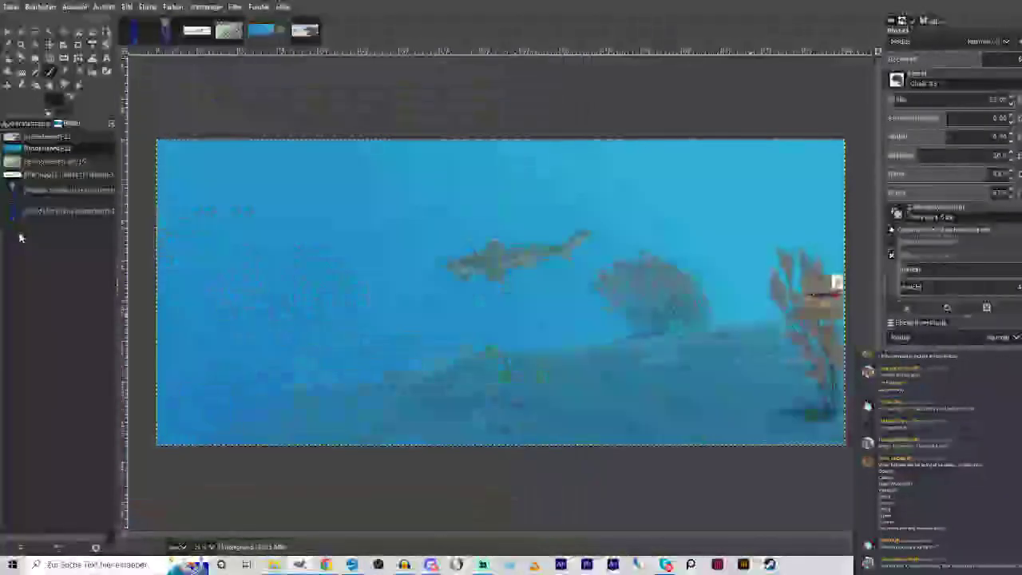
click(21, 44)
drag(548, 206, 776, 456)
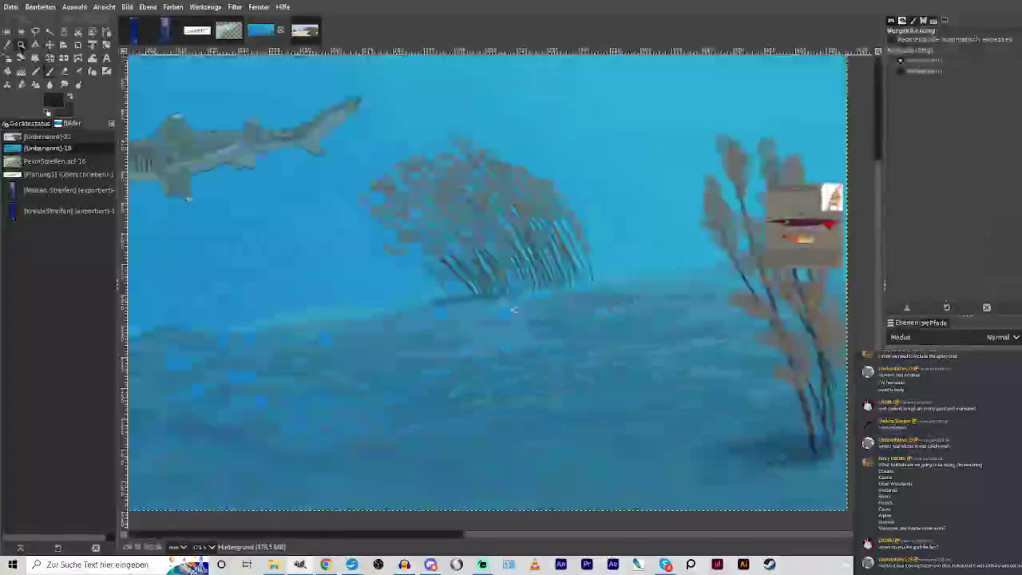
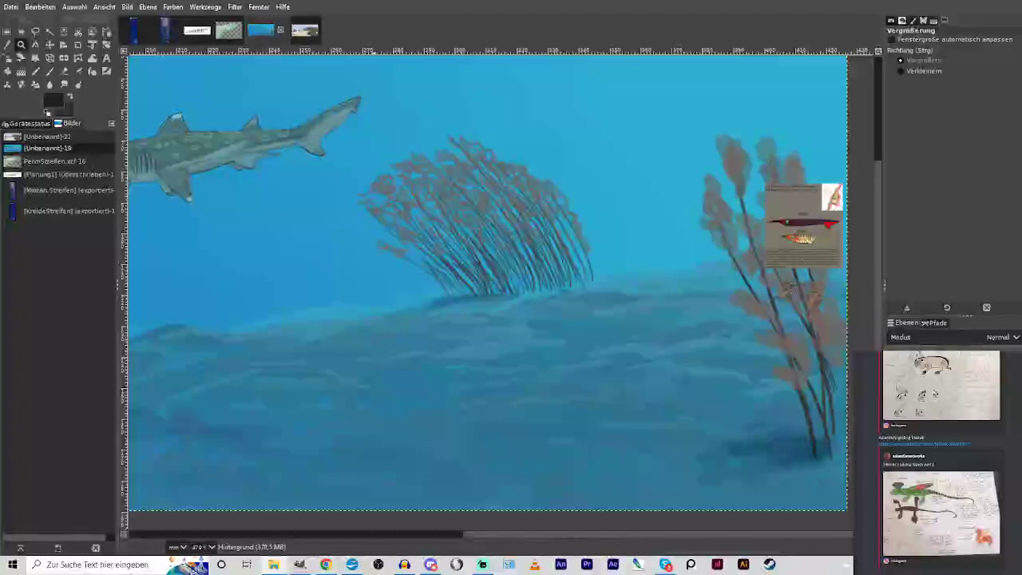
drag(302, 565, 447, 373)
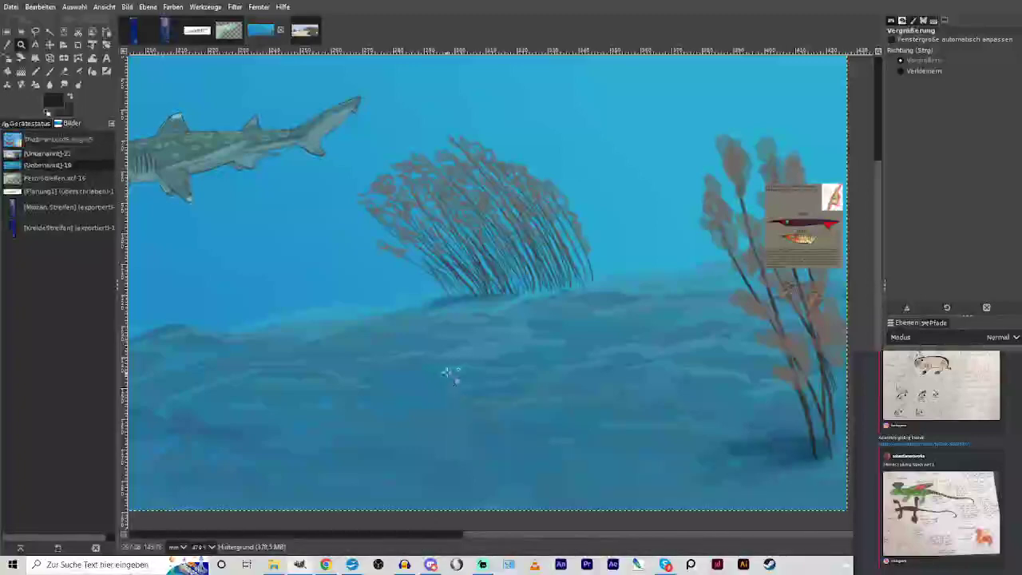
key(ctrl+v)
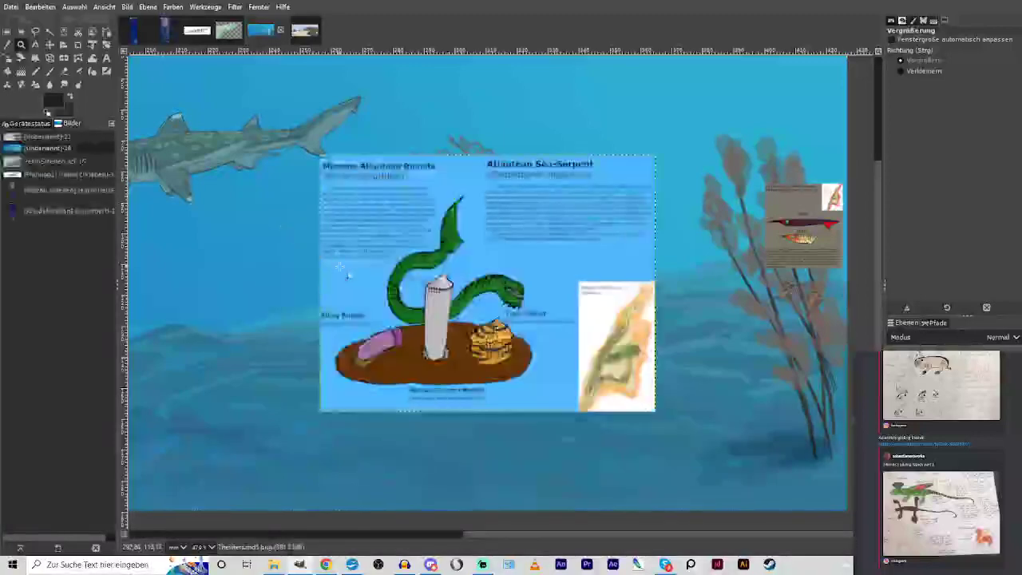
click(49, 46)
drag(442, 285, 693, 247)
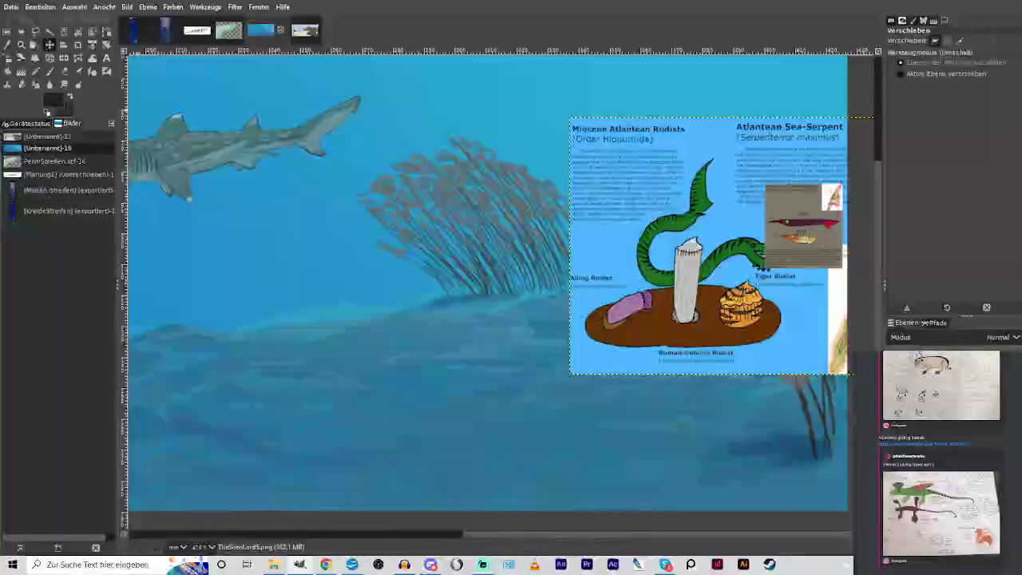
Choose a light grey, enlarge the Chalk 03 brush to size 68, and paint the first six upright Roman-Column Rudists on the seabed.
click(20, 45)
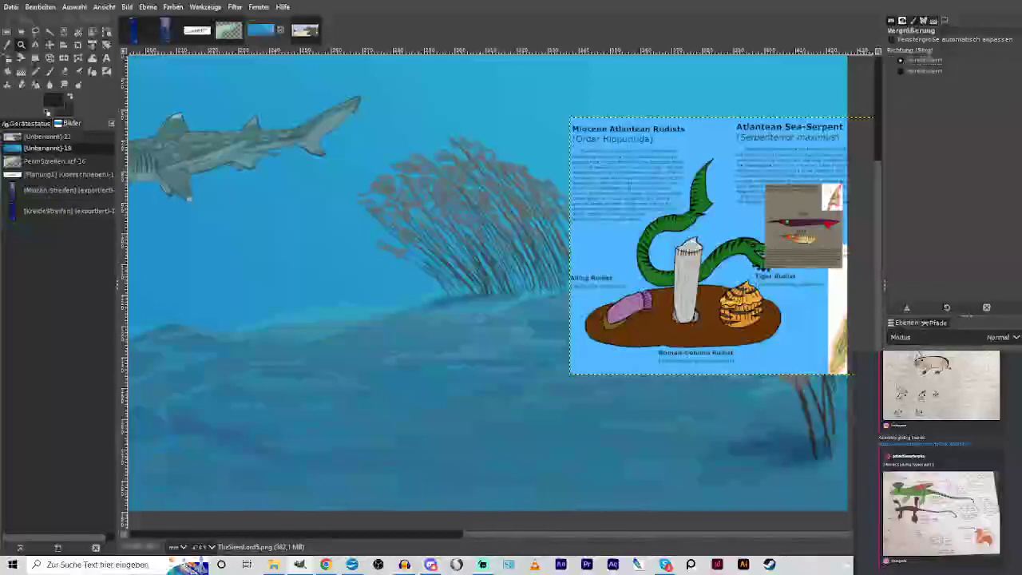
drag(376, 246, 671, 462)
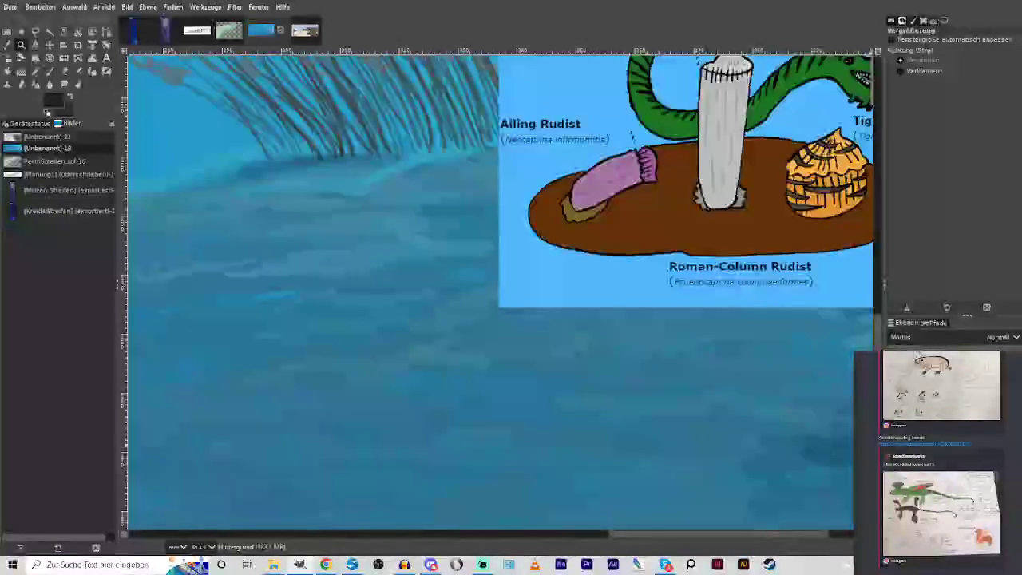
key(p)
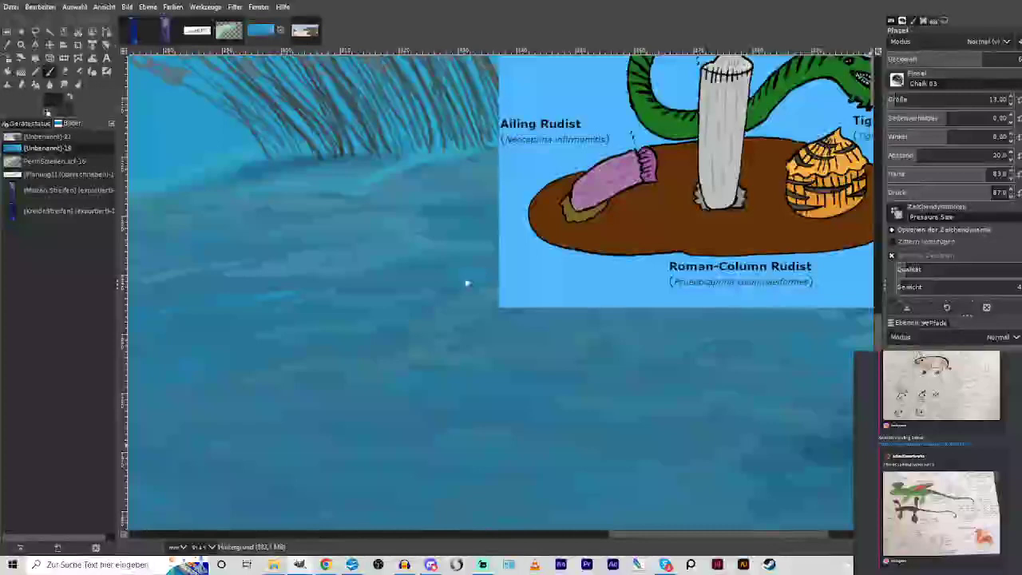
click(21, 46)
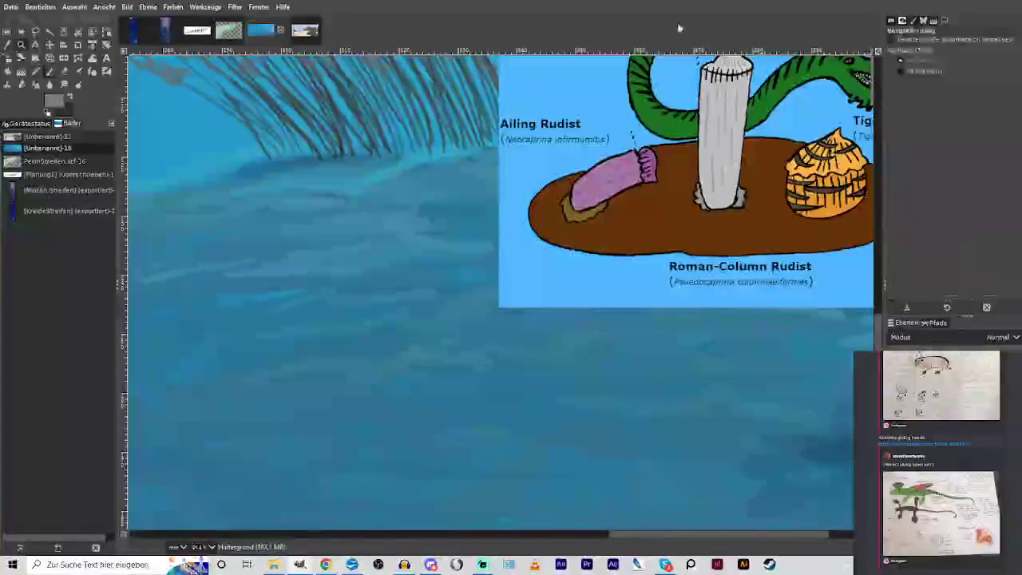
click(52, 75)
click(1003, 59)
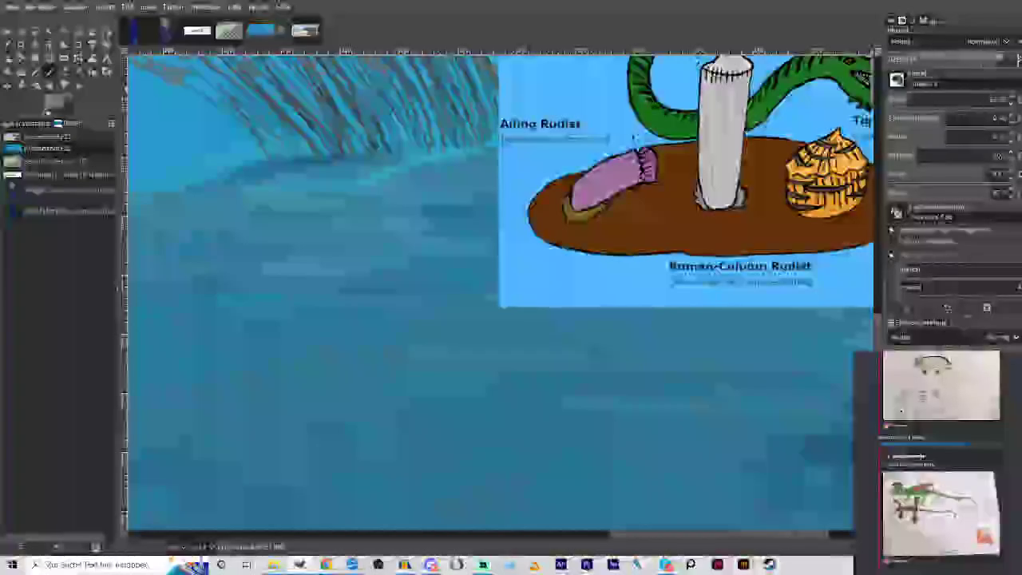
mouse_move(400, 380)
mouse_down()
mouse_move(407, 424)
mouse_move(409, 379)
mouse_move(425, 433)
mouse_up()
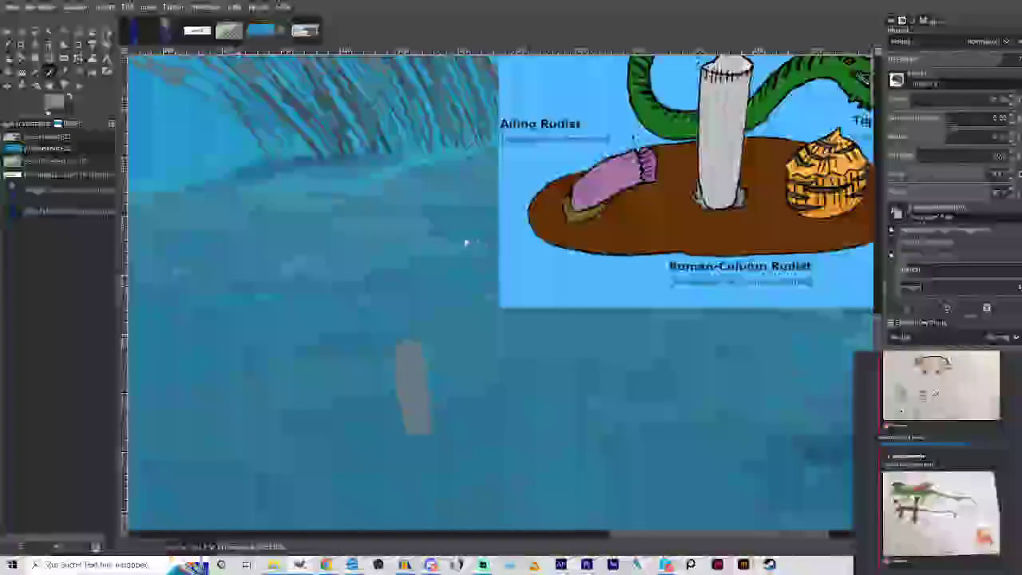
mouse_move(412, 398)
mouse_down()
mouse_move(416, 342)
mouse_move(427, 349)
mouse_move(427, 436)
mouse_up()
mouse_move(446, 380)
mouse_down()
mouse_move(446, 441)
mouse_move(460, 356)
mouse_up()
mouse_move(387, 387)
mouse_down()
mouse_move(382, 456)
mouse_move(369, 467)
mouse_move(361, 384)
mouse_move(394, 466)
mouse_up()
mouse_move(344, 377)
mouse_down()
mouse_move(352, 445)
mouse_move(353, 411)
mouse_move(380, 453)
mouse_move(393, 444)
mouse_move(405, 363)
mouse_move(401, 400)
mouse_move(401, 353)
mouse_up()
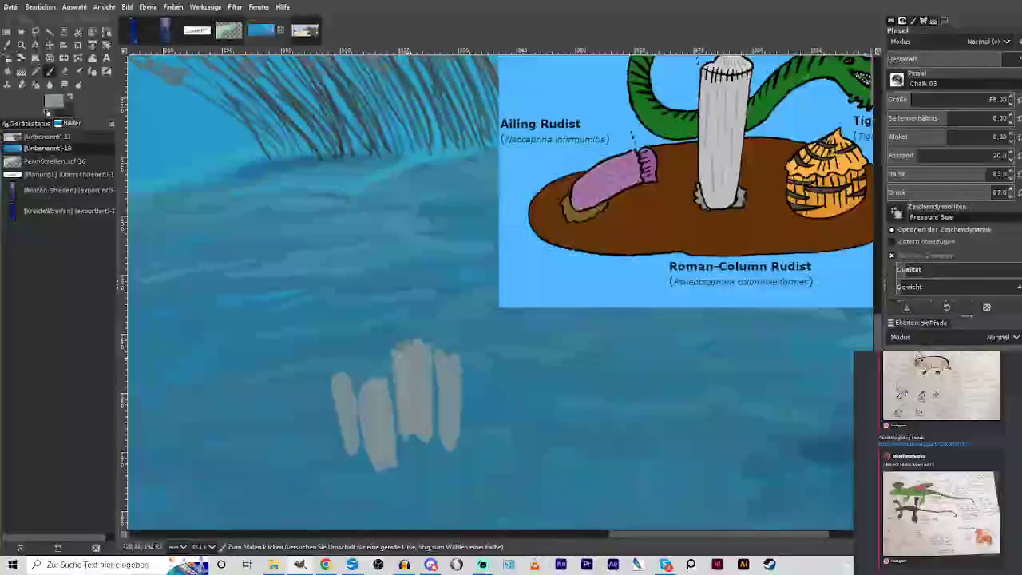
mouse_move(470, 371)
mouse_down()
mouse_move(473, 457)
mouse_move(484, 382)
mouse_move(480, 472)
mouse_move(485, 374)
mouse_move(479, 469)
mouse_up()
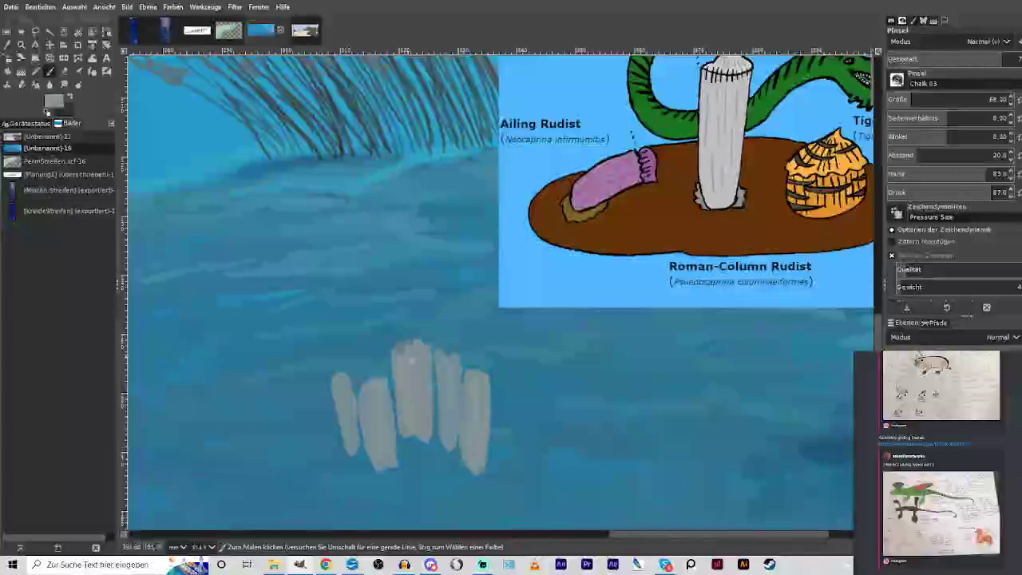
mouse_move(497, 370)
mouse_down()
mouse_move(496, 443)
mouse_move(505, 360)
mouse_move(512, 443)
mouse_up()
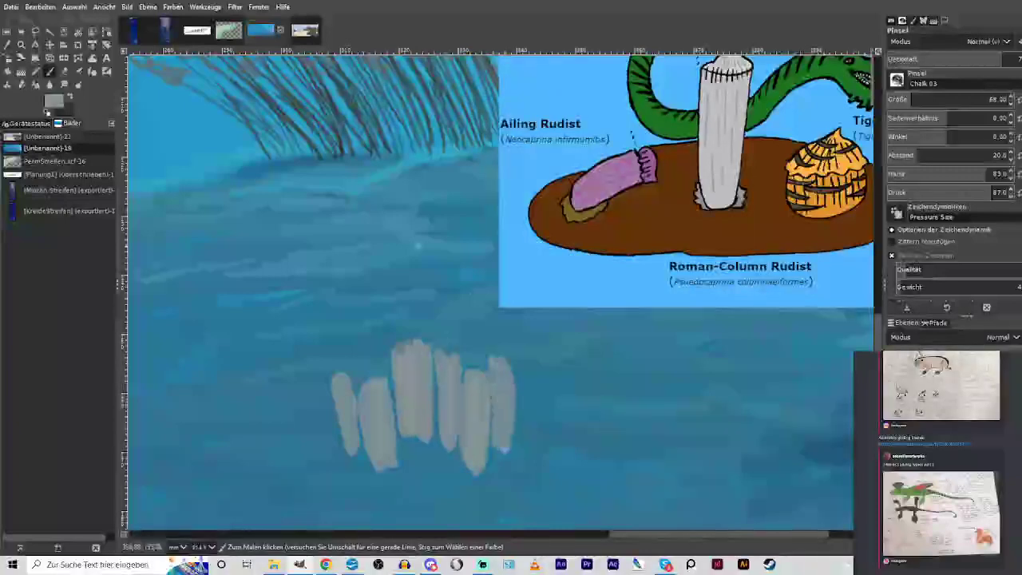
Widen the leftmost rudist column and add further grey columns to the left of the cluster, plus a short one behind it.
drag(350, 419, 359, 456)
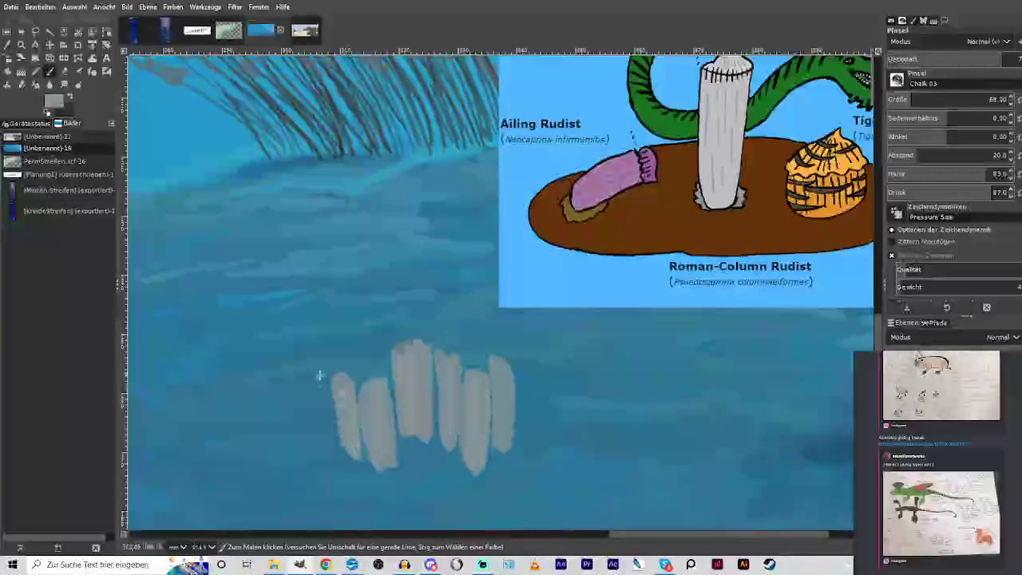
drag(321, 377, 326, 438)
mouse_move(325, 437)
mouse_down()
mouse_move(316, 387)
mouse_move(321, 441)
mouse_up()
drag(321, 441, 312, 365)
drag(313, 436, 304, 392)
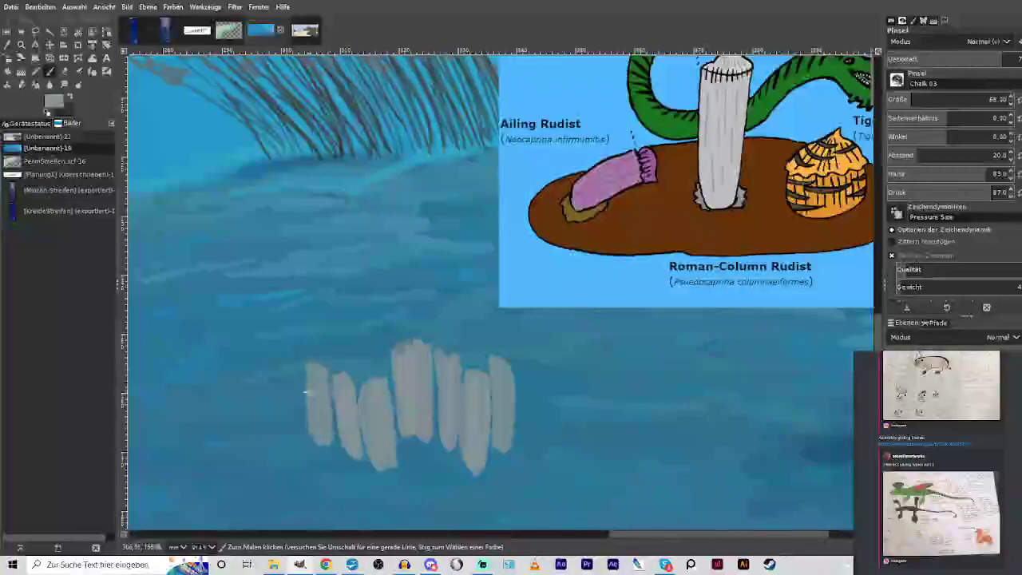
mouse_move(357, 366)
mouse_down()
mouse_move(363, 382)
mouse_move(366, 360)
mouse_move(376, 379)
mouse_up()
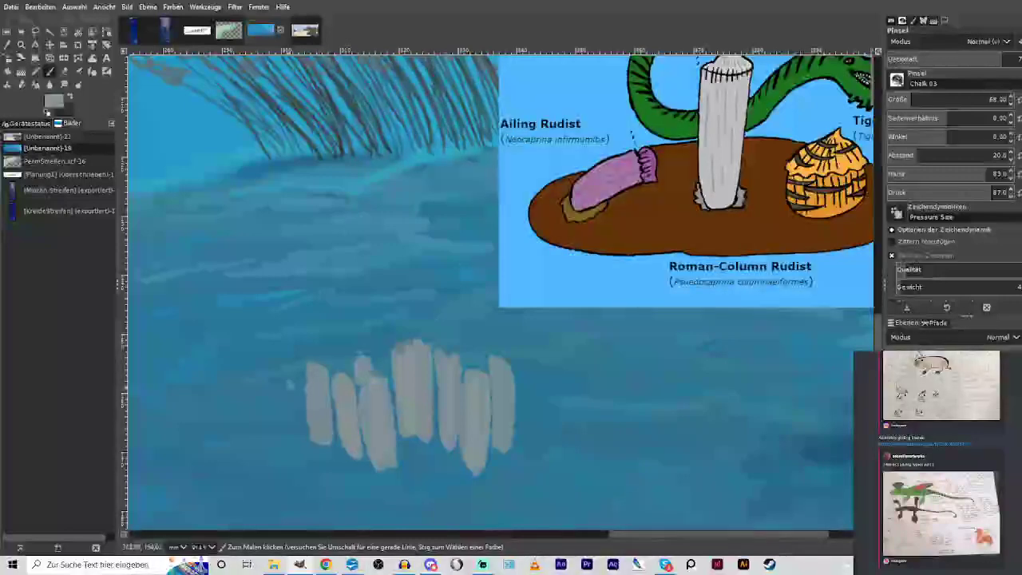
drag(285, 364, 300, 425)
mouse_move(300, 425)
mouse_down()
mouse_move(282, 373)
mouse_move(296, 409)
mouse_move(297, 359)
mouse_move(284, 422)
mouse_up()
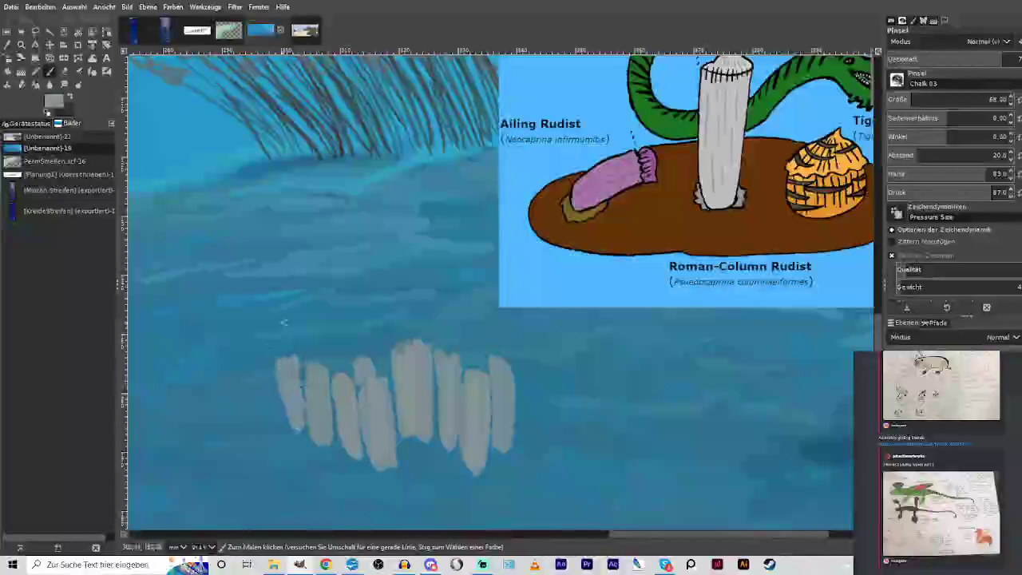
Extend the rudist row with more grey columns at both ends and a taller one behind its left part.
mouse_move(521, 444)
mouse_down()
mouse_move(523, 390)
mouse_move(533, 463)
mouse_move(536, 379)
mouse_move(532, 478)
mouse_up()
mouse_move(551, 432)
mouse_down()
mouse_move(556, 457)
mouse_move(559, 373)
mouse_move(564, 464)
mouse_move(569, 375)
mouse_move(579, 432)
mouse_move(587, 343)
mouse_move(591, 431)
mouse_up()
mouse_move(329, 344)
mouse_down()
mouse_move(338, 339)
mouse_move(345, 369)
mouse_up()
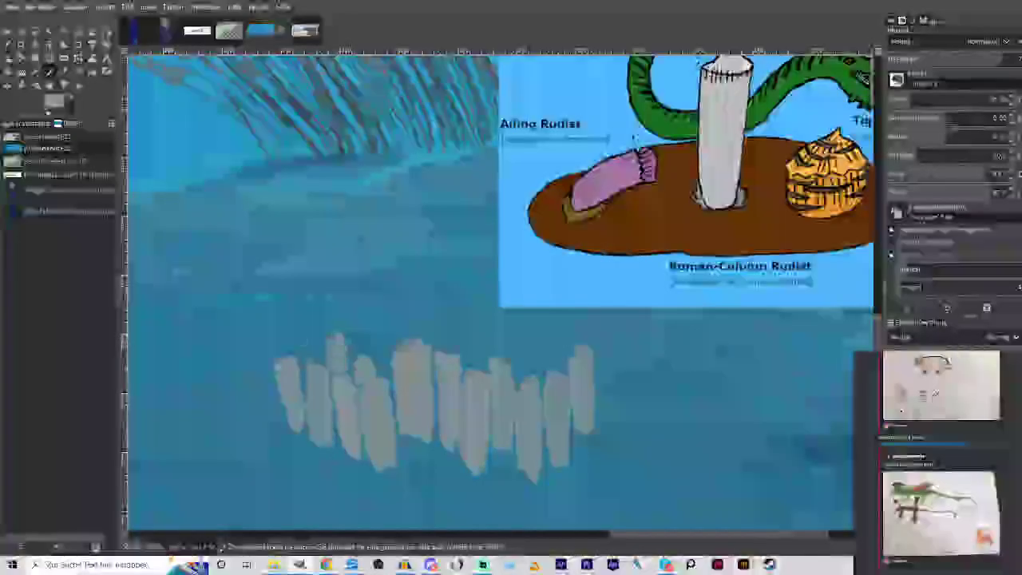
mouse_move(267, 342)
mouse_down()
mouse_move(276, 401)
mouse_move(279, 348)
mouse_move(278, 412)
mouse_up()
drag(246, 361, 264, 419)
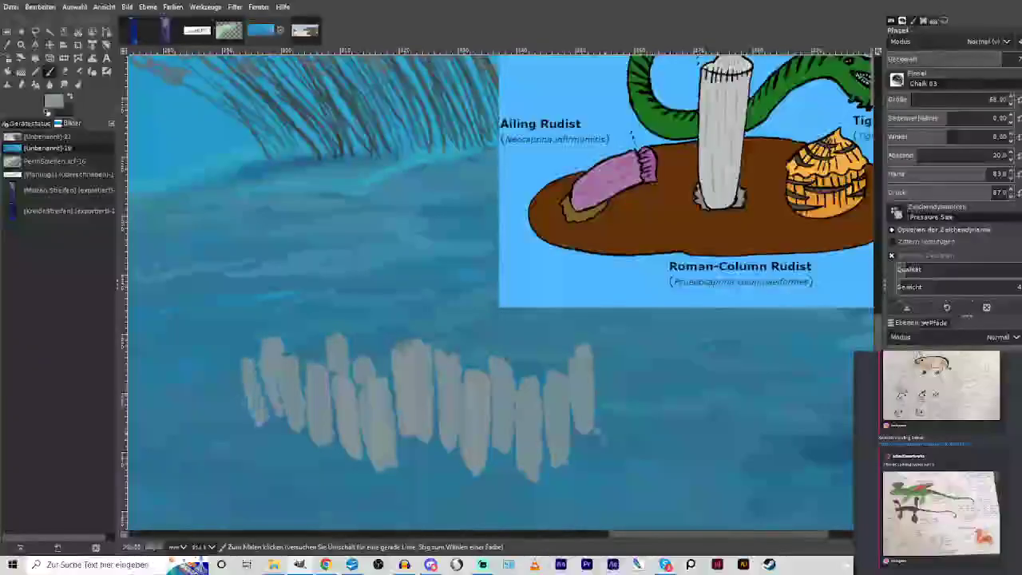
mouse_move(599, 431)
mouse_down()
mouse_move(600, 389)
mouse_move(607, 460)
mouse_move(615, 409)
mouse_up()
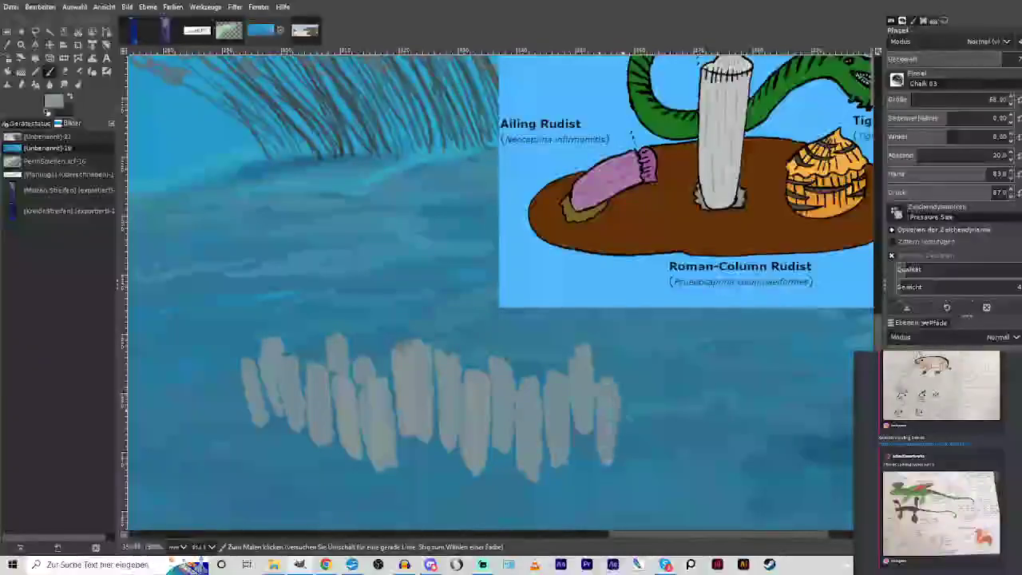
mouse_move(623, 444)
mouse_down()
mouse_move(631, 389)
mouse_move(626, 471)
mouse_move(635, 387)
mouse_move(625, 466)
mouse_move(648, 457)
mouse_move(654, 383)
mouse_move(664, 445)
mouse_move(651, 473)
mouse_up()
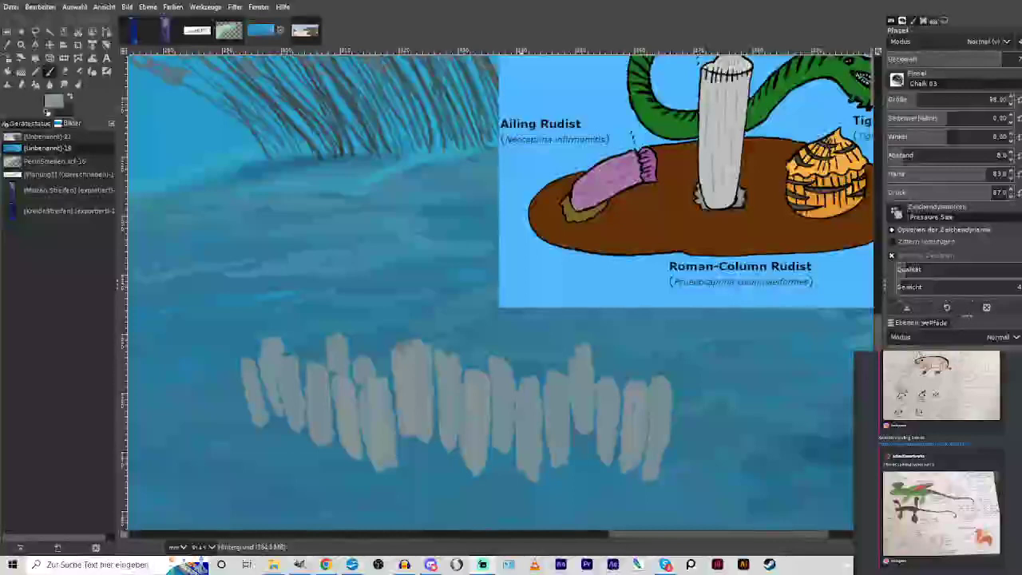
With brush spacing 8, fill out the rudist colony with grey columns at both ends, behind the row and in front of it.
click(300, 565)
mouse_move(679, 382)
mouse_down()
mouse_move(683, 455)
mouse_move(685, 376)
mouse_up()
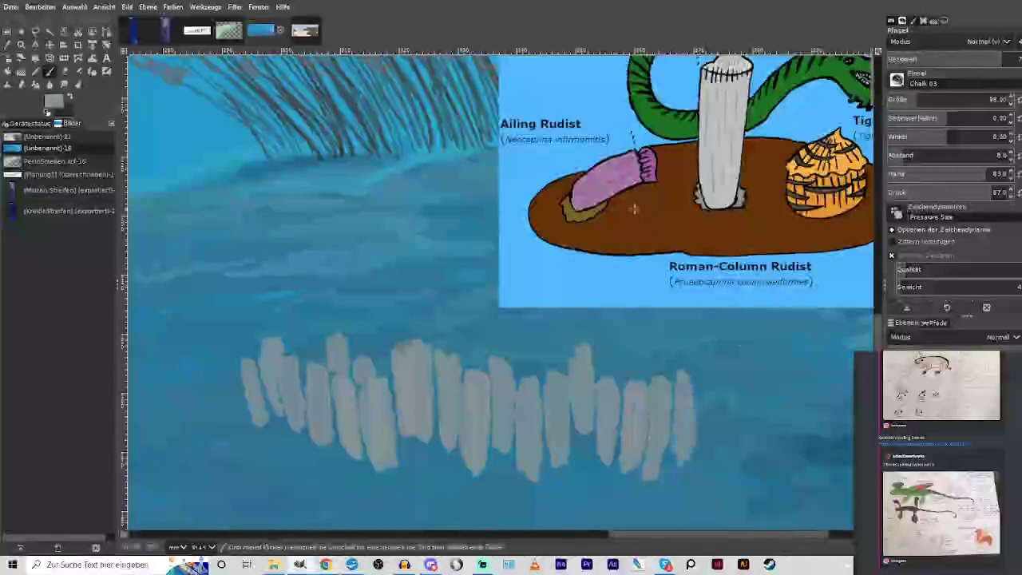
drag(520, 377, 529, 352)
mouse_move(607, 364)
mouse_down()
mouse_move(699, 379)
mouse_move(703, 441)
mouse_move(716, 377)
mouse_up()
mouse_move(235, 359)
mouse_down()
mouse_move(237, 396)
mouse_move(230, 402)
mouse_move(221, 375)
mouse_move(217, 415)
mouse_move(206, 383)
mouse_up()
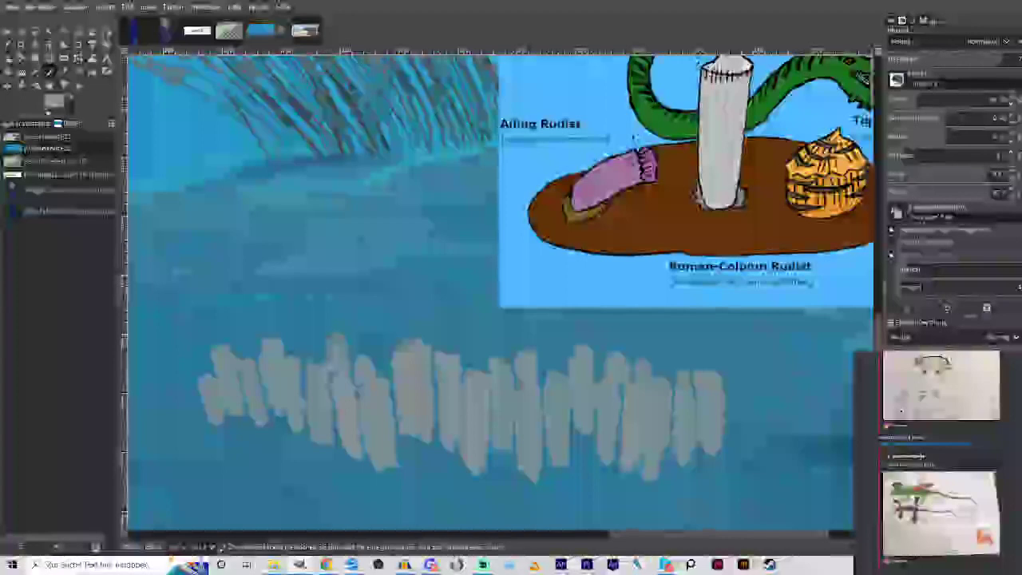
mouse_move(730, 404)
mouse_down()
mouse_move(732, 464)
mouse_move(741, 398)
mouse_move(736, 464)
mouse_up()
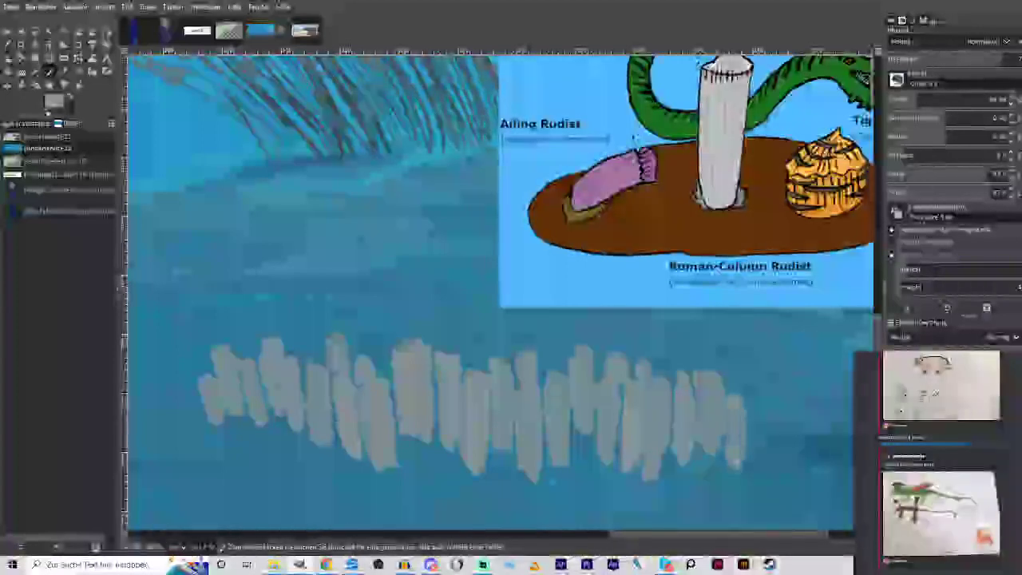
drag(573, 440, 581, 492)
drag(505, 445, 524, 490)
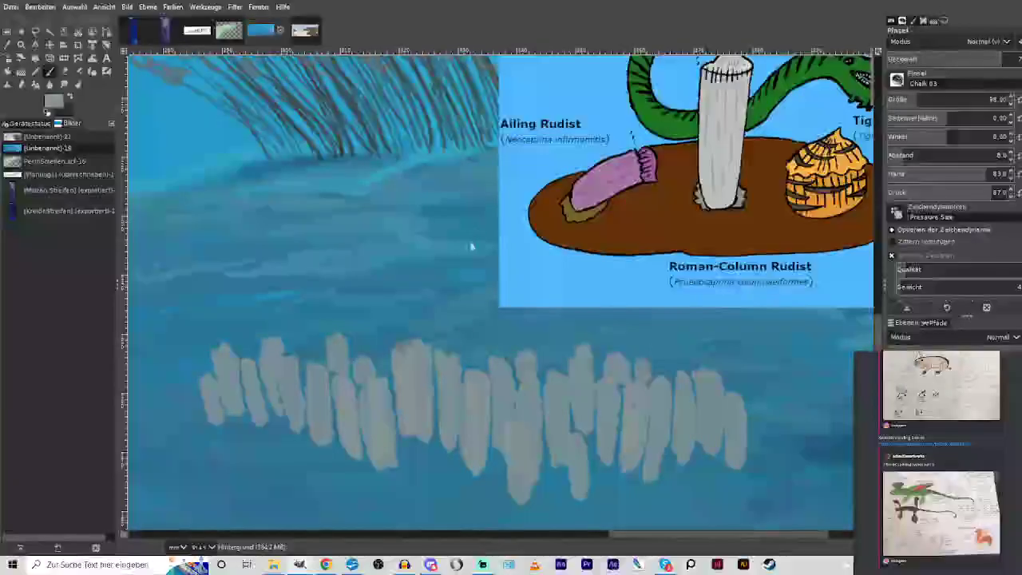
Switch to a darker grey, set the brush size to 21, and outline the rims and sides of the rudist columns.
ctrl+click(475, 258)
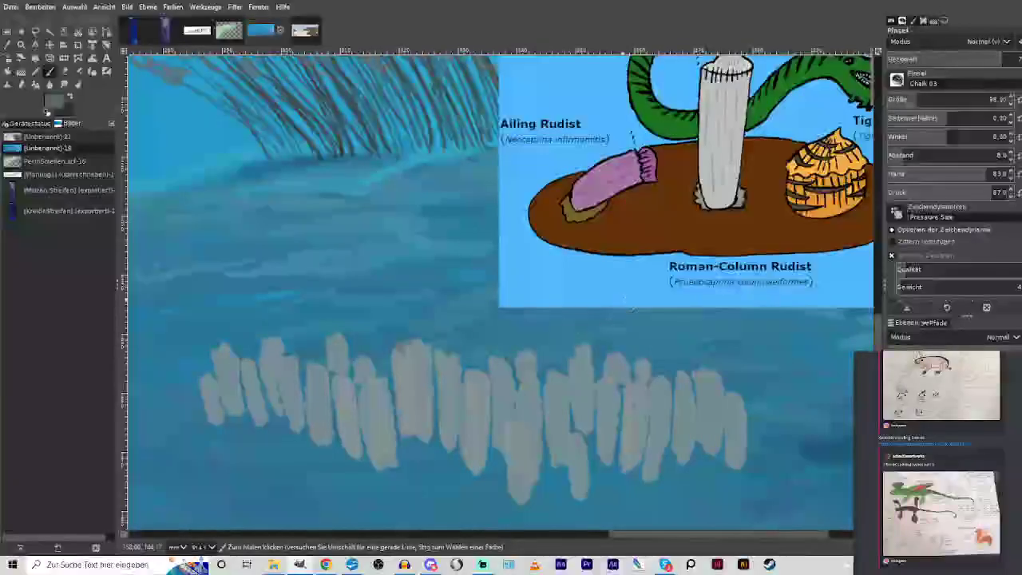
click(988, 99)
drag(570, 442, 572, 485)
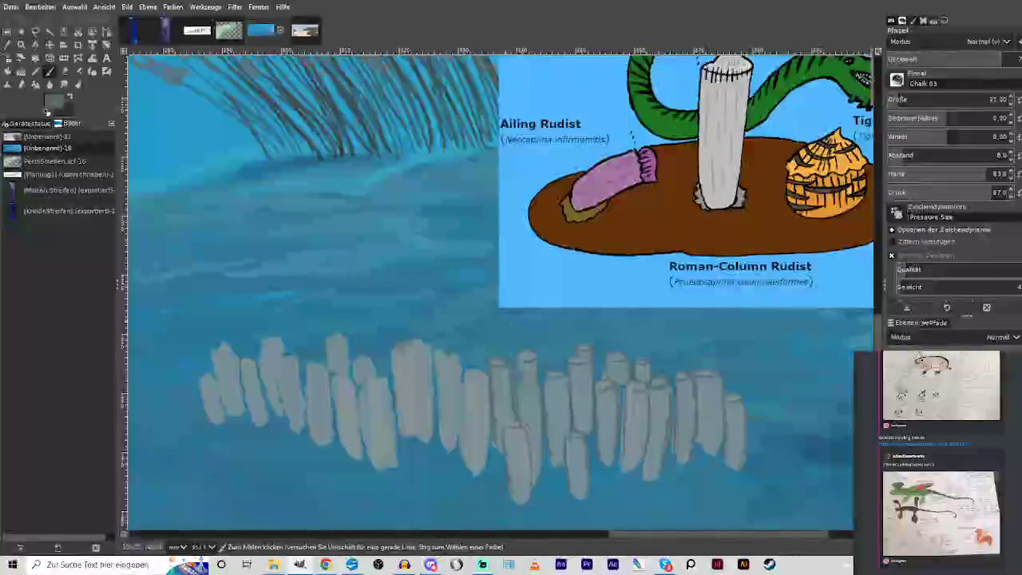
mouse_move(483, 375)
mouse_down()
mouse_move(465, 407)
mouse_move(465, 447)
mouse_up()
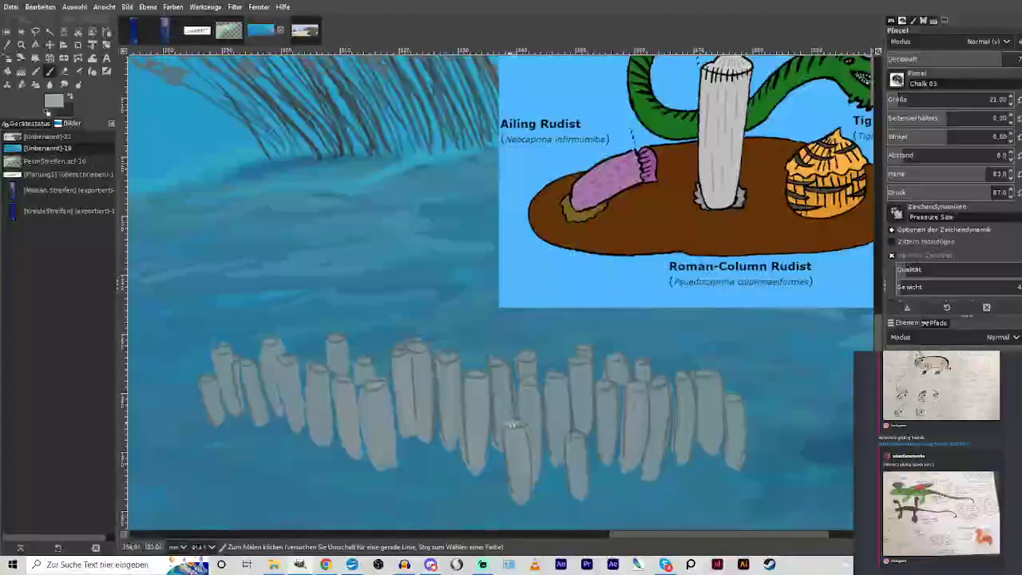
Set the brush size to 35 and paint light grey highlights on the tops of the rudist columns.
click(903, 100)
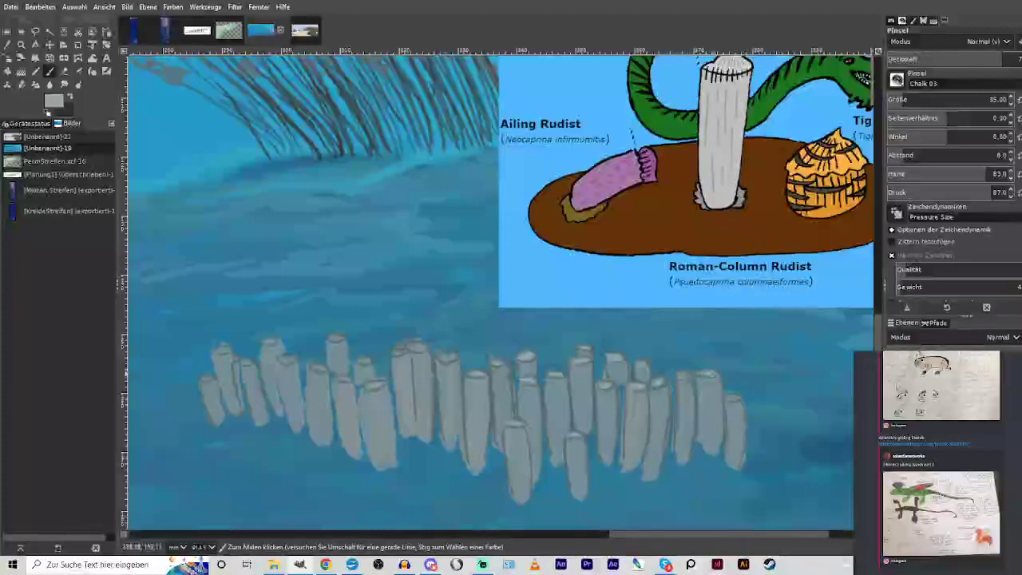
mouse_move(444, 356)
mouse_down()
mouse_move(455, 364)
mouse_move(404, 352)
mouse_up()
drag(372, 386, 380, 384)
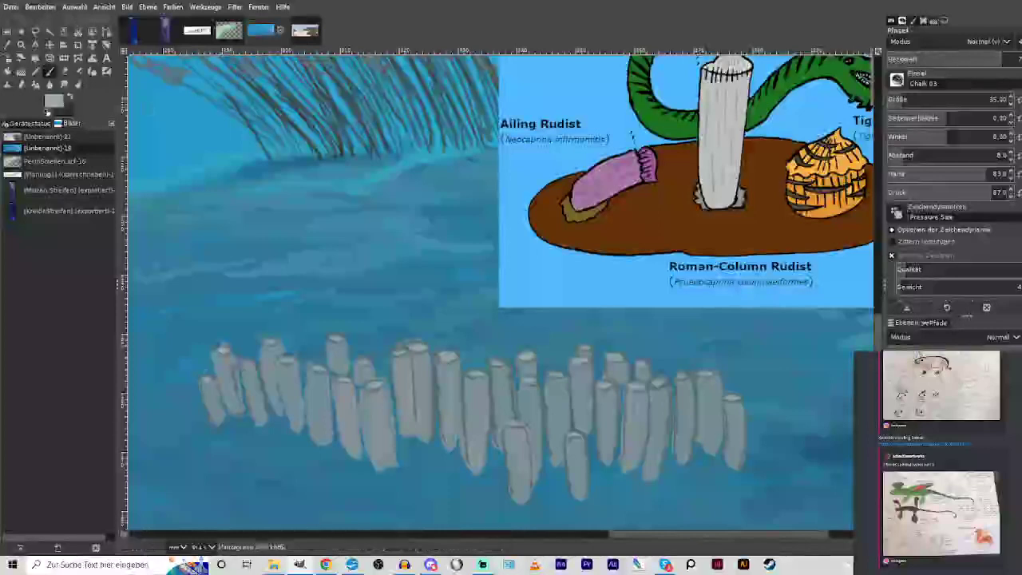
Sample the grey of a rudist column and paint small, distant column tops behind the row.
click(8, 46)
click(415, 372)
click(50, 73)
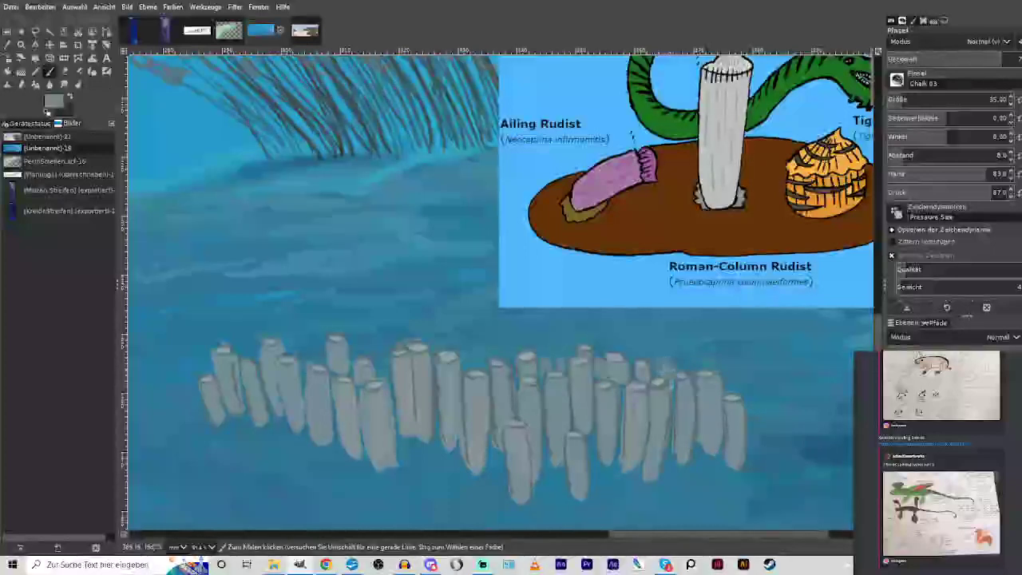
drag(729, 376, 730, 388)
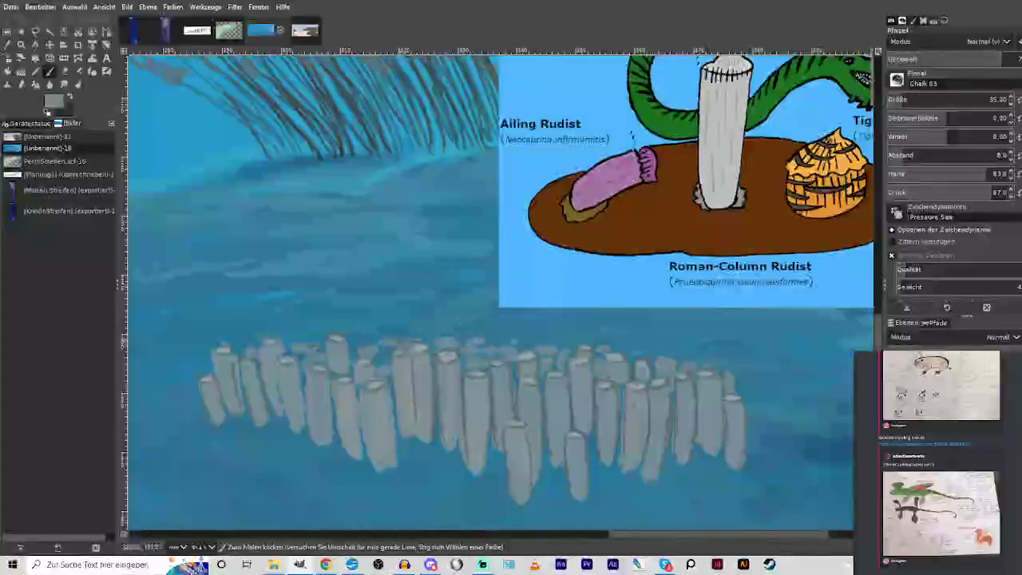
Pick a dark blue-grey, reduce the brush size to 31, and outline the distant rudist tops behind the middle of the row.
click(69, 97)
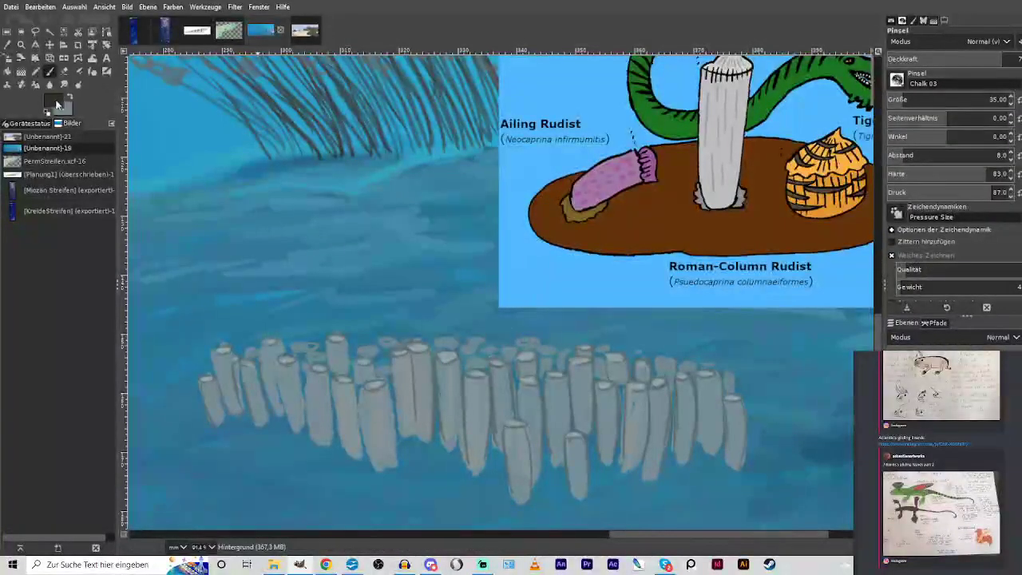
ctrl+click(623, 307)
key(bracketleft)
key(bracketleft)
key(bracketleft)
key(bracketleft)
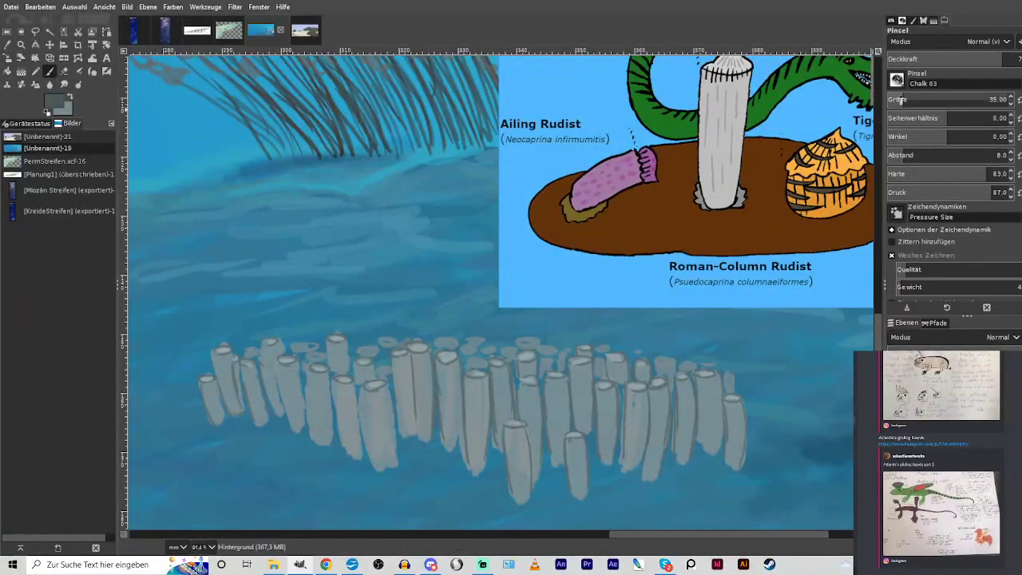
click(21, 45)
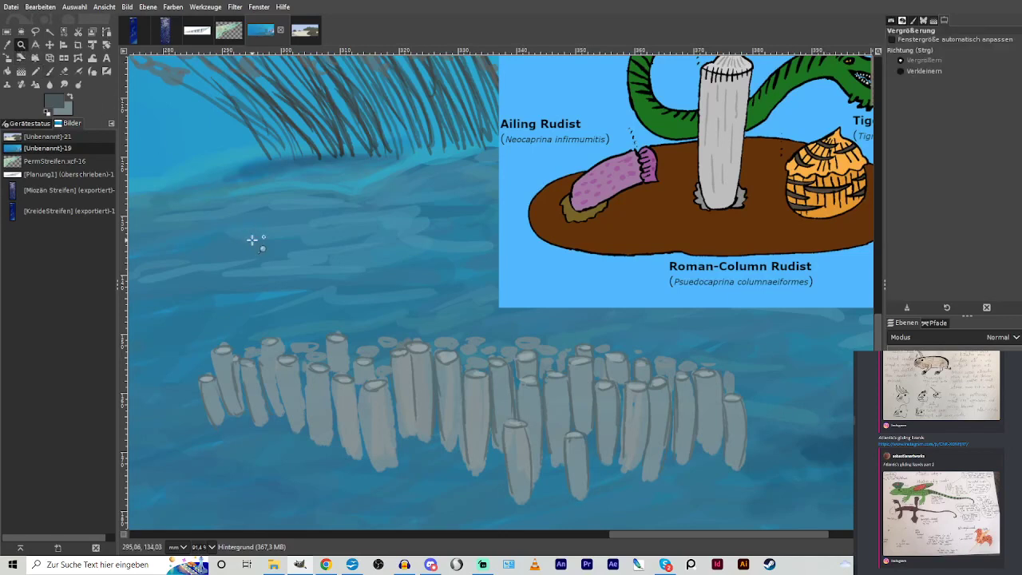
drag(254, 240, 739, 511)
key(p)
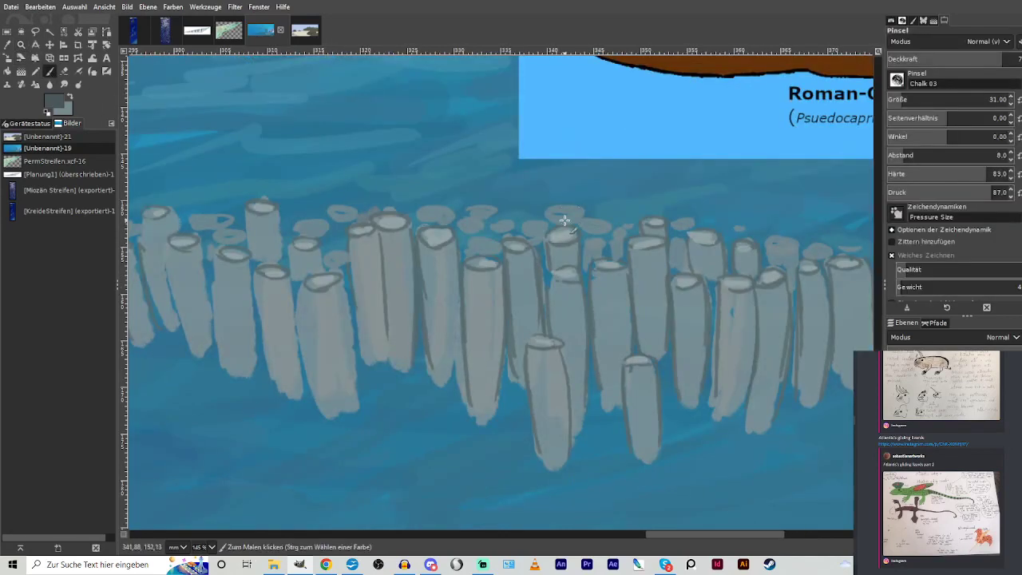
mouse_move(495, 228)
mouse_down()
mouse_move(537, 237)
mouse_move(579, 222)
mouse_move(586, 241)
mouse_move(610, 230)
mouse_move(618, 249)
mouse_move(656, 226)
mouse_move(690, 226)
mouse_move(671, 252)
mouse_up()
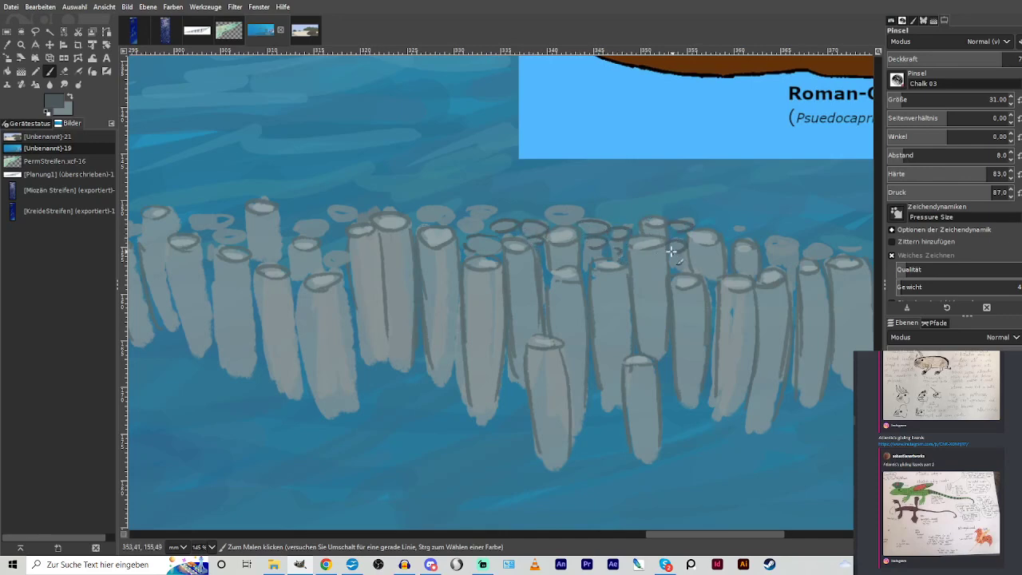
Outline the remaining distant rudist tops along both ends of the row and darken the gaps between the columns in blue-grey.
mouse_move(707, 285)
mouse_down()
mouse_move(717, 319)
mouse_move(705, 384)
mouse_move(760, 305)
mouse_up()
mouse_move(790, 358)
mouse_down()
mouse_move(790, 282)
mouse_move(793, 374)
mouse_move(755, 441)
mouse_move(748, 377)
mouse_move(707, 333)
mouse_move(669, 350)
mouse_up()
drag(671, 276, 679, 266)
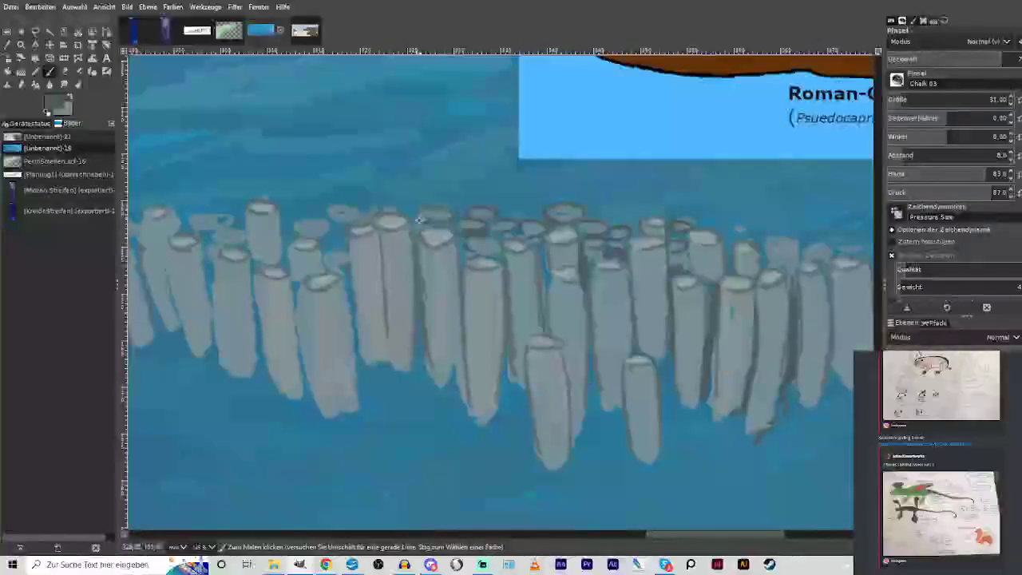
mouse_move(333, 216)
mouse_down()
mouse_move(342, 263)
mouse_move(311, 238)
mouse_move(341, 222)
mouse_move(346, 235)
mouse_move(324, 248)
mouse_move(327, 234)
mouse_move(294, 229)
mouse_move(356, 246)
mouse_up()
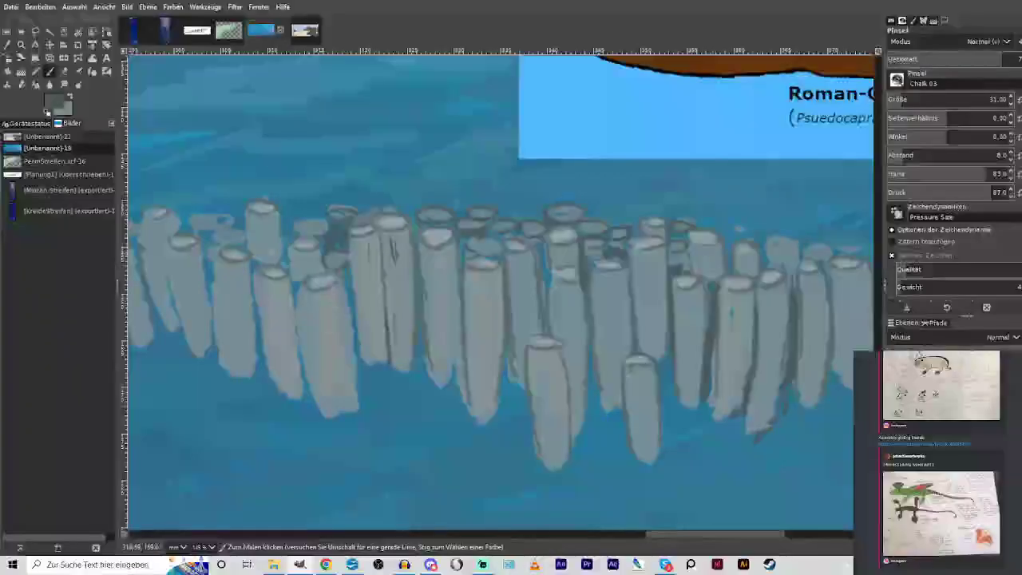
drag(297, 295, 299, 279)
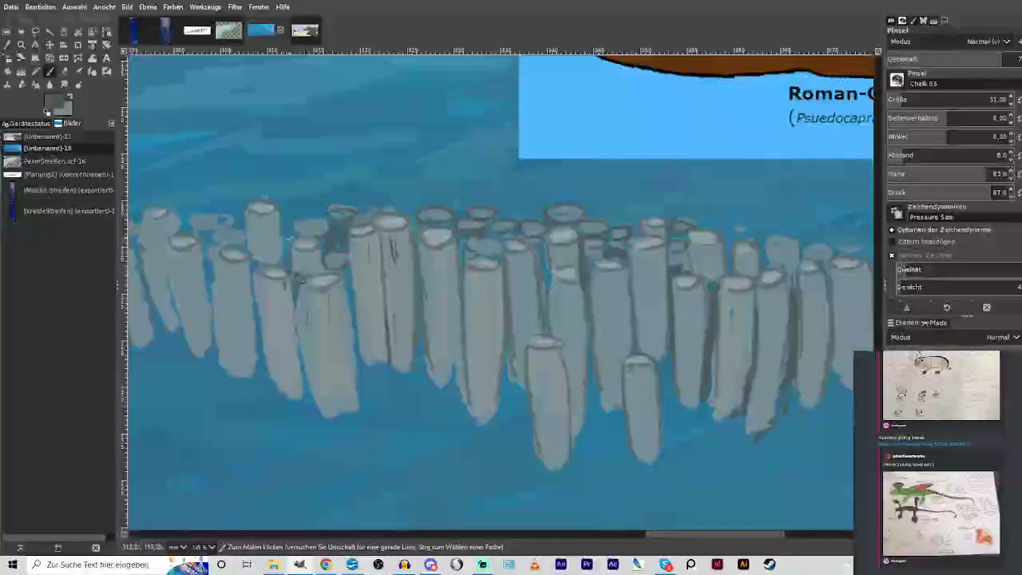
mouse_move(294, 243)
mouse_down()
mouse_move(300, 225)
mouse_move(328, 228)
mouse_move(293, 238)
mouse_up()
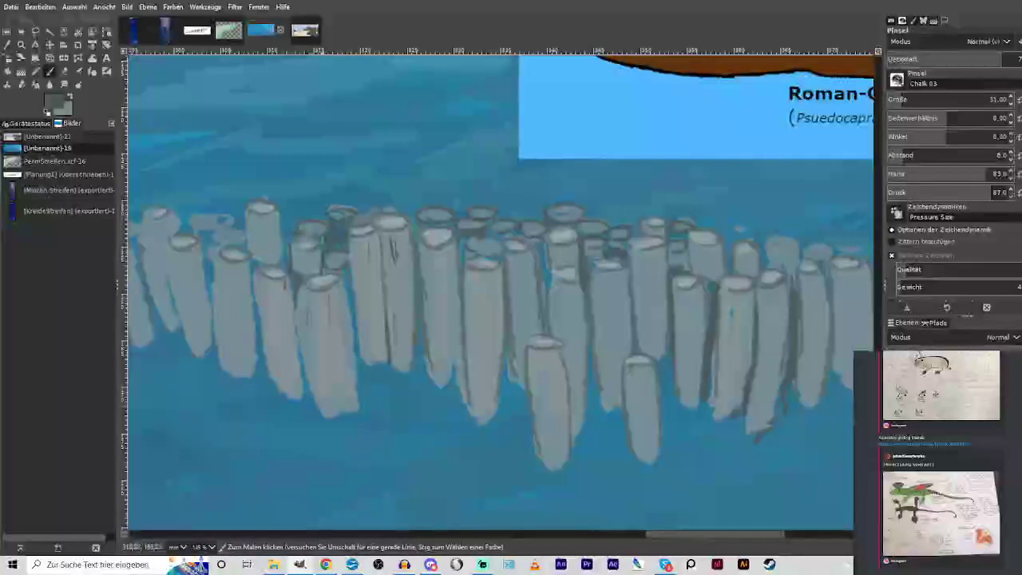
mouse_move(218, 234)
mouse_down()
mouse_move(246, 237)
mouse_move(211, 237)
mouse_move(215, 314)
mouse_up()
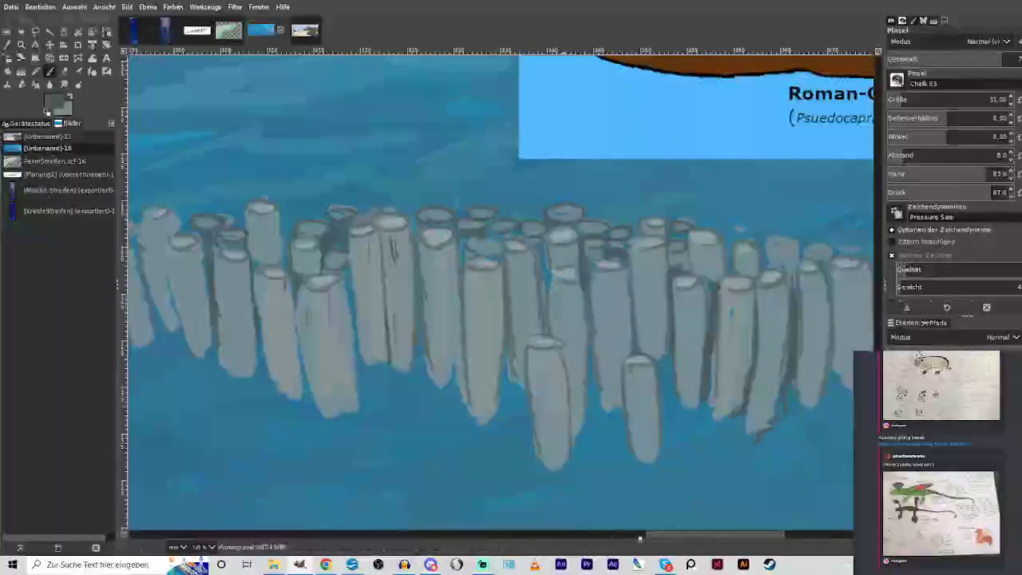
drag(660, 534, 683, 537)
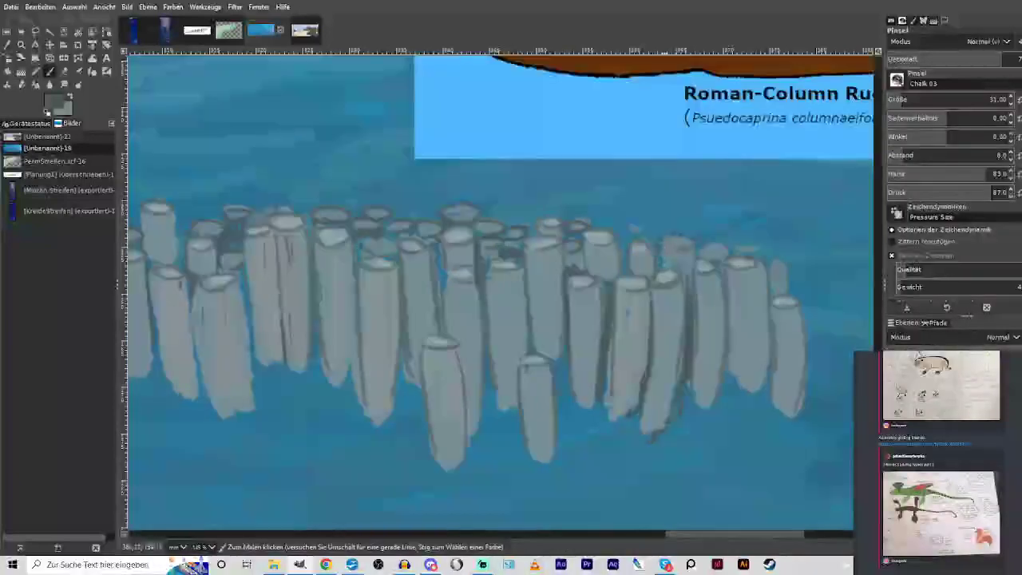
drag(704, 251, 755, 250)
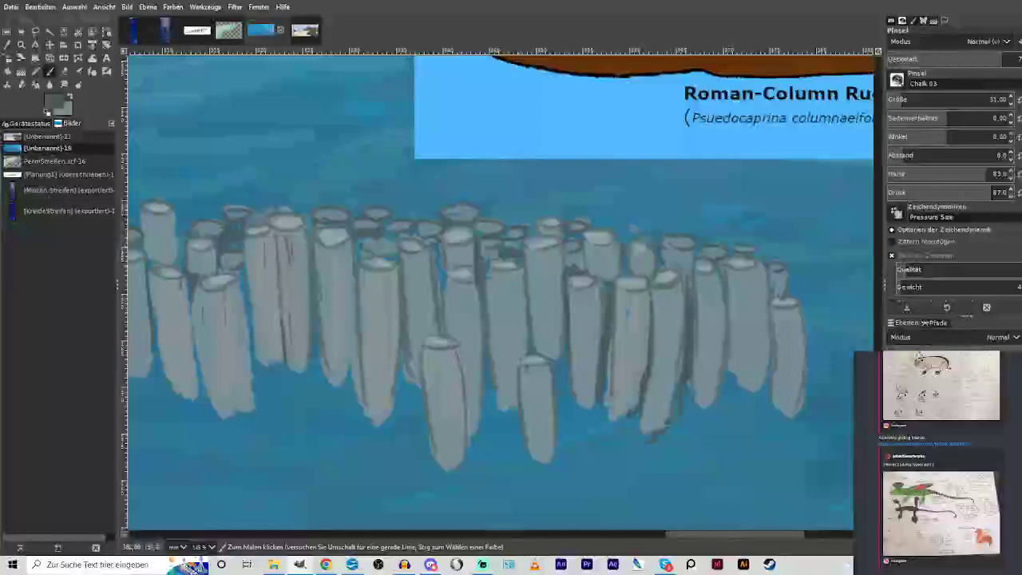
Lower the brush opacity and draw faint vertical ridge lines down the rudist columns across the whole row.
click(950, 59)
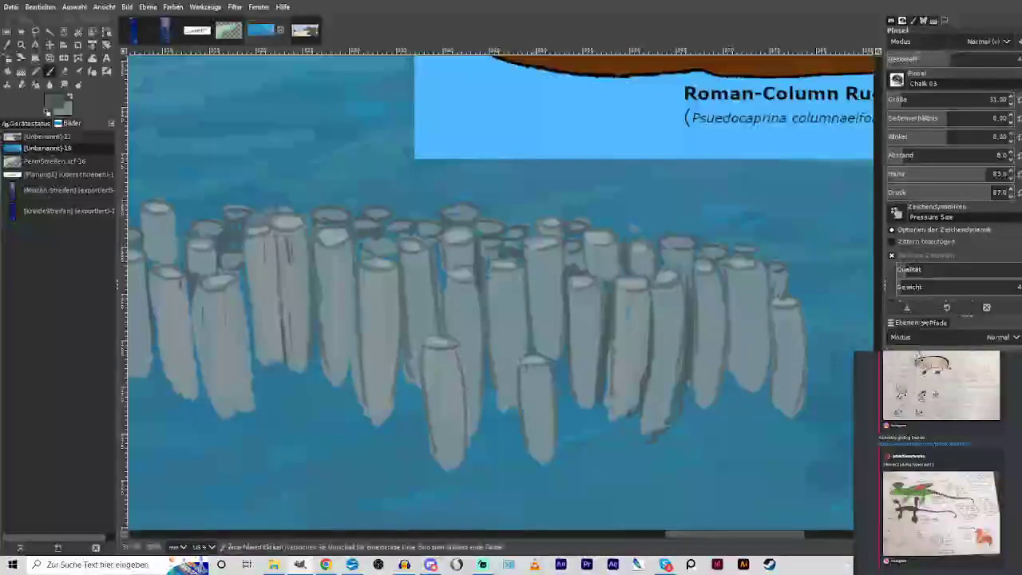
mouse_move(534, 259)
mouse_down()
mouse_move(535, 307)
mouse_move(573, 294)
mouse_up()
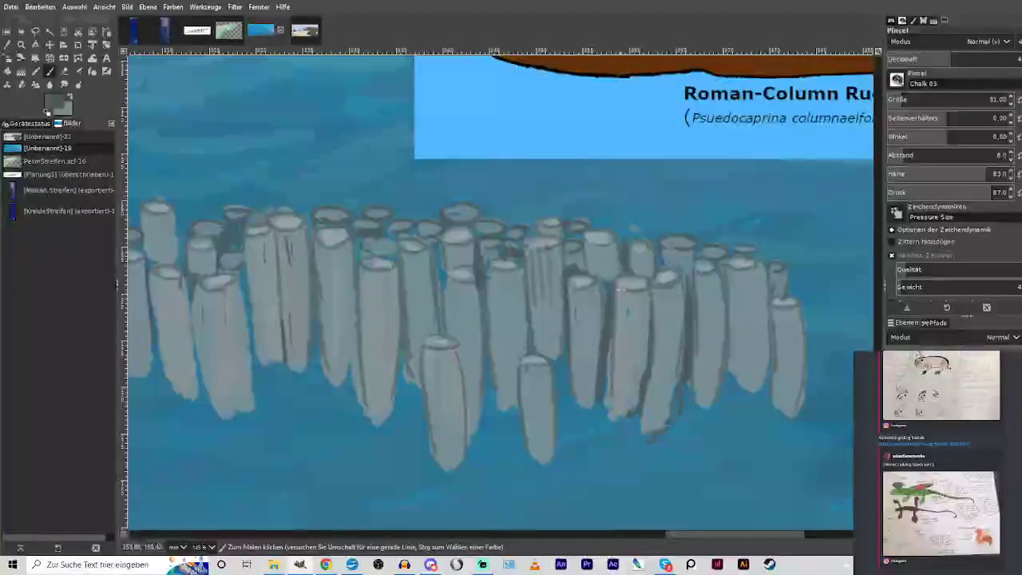
drag(668, 282, 667, 291)
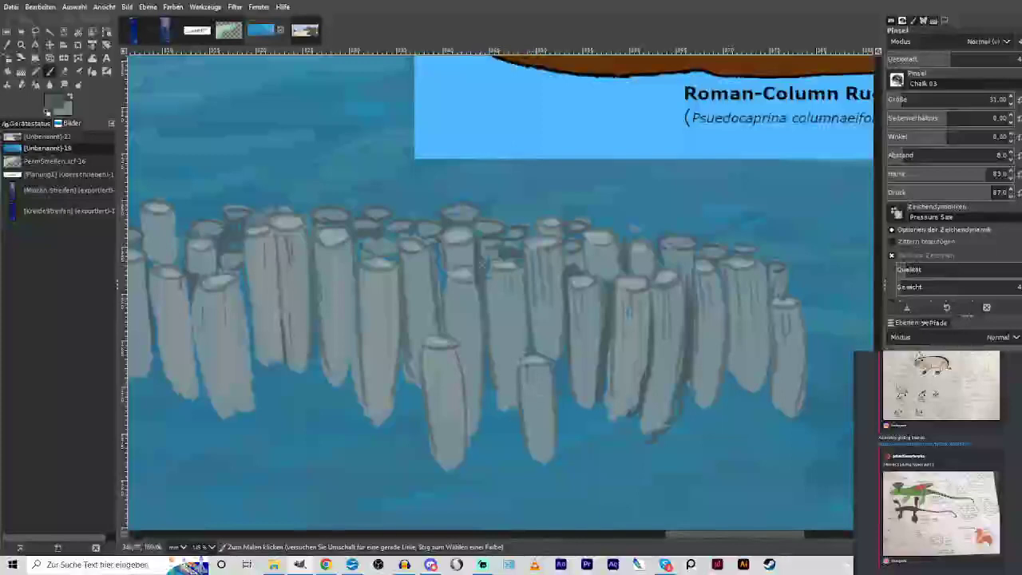
drag(386, 272, 378, 304)
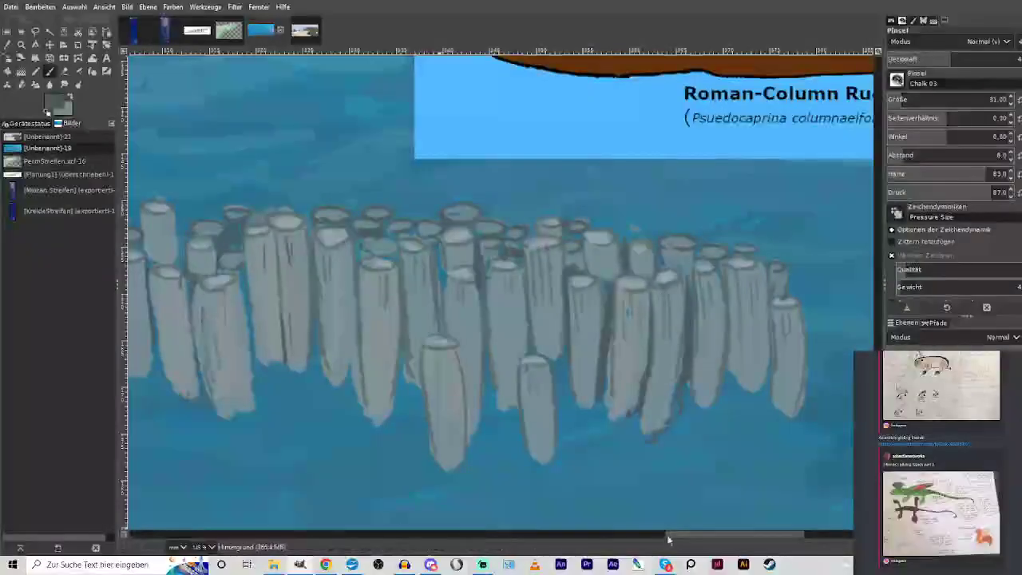
drag(684, 535, 659, 535)
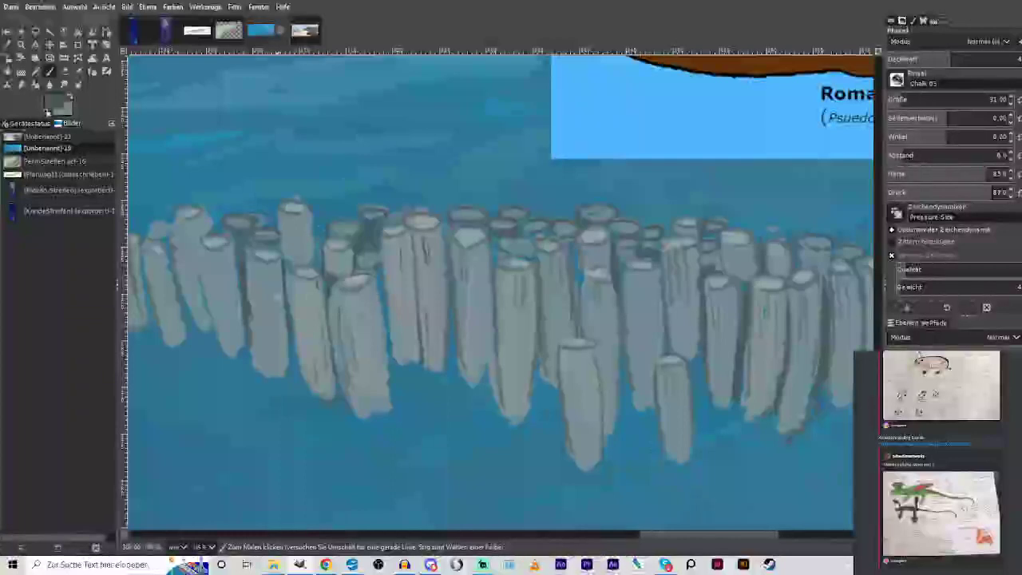
drag(281, 281, 277, 337)
mouse_move(232, 268)
mouse_down()
mouse_move(238, 350)
mouse_move(198, 246)
mouse_move(206, 331)
mouse_up()
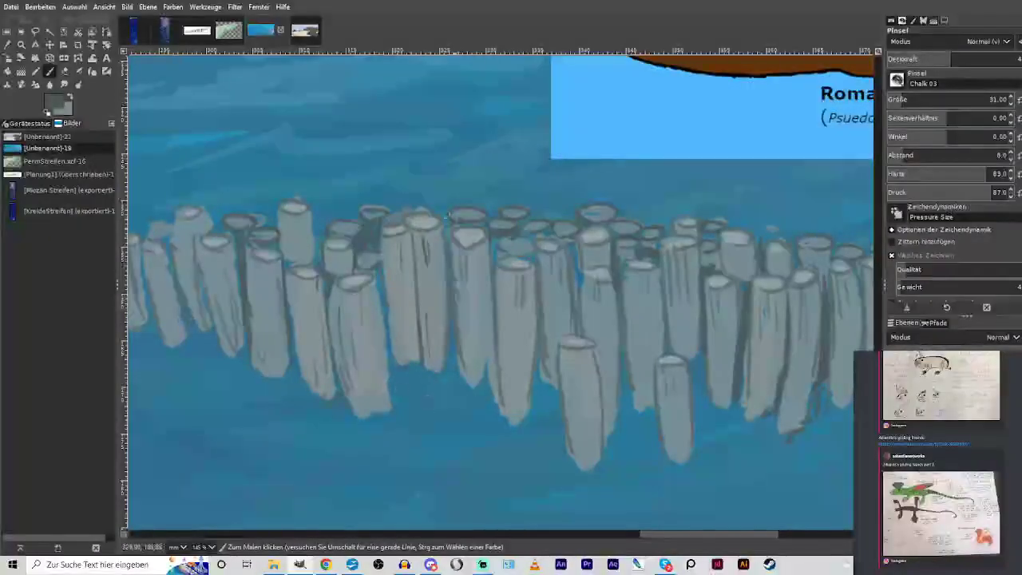
Sample a column's grey, enlarge the brush, raise its opacity, and paint grey-brown patches around the column bases.
ctrl+click(476, 261)
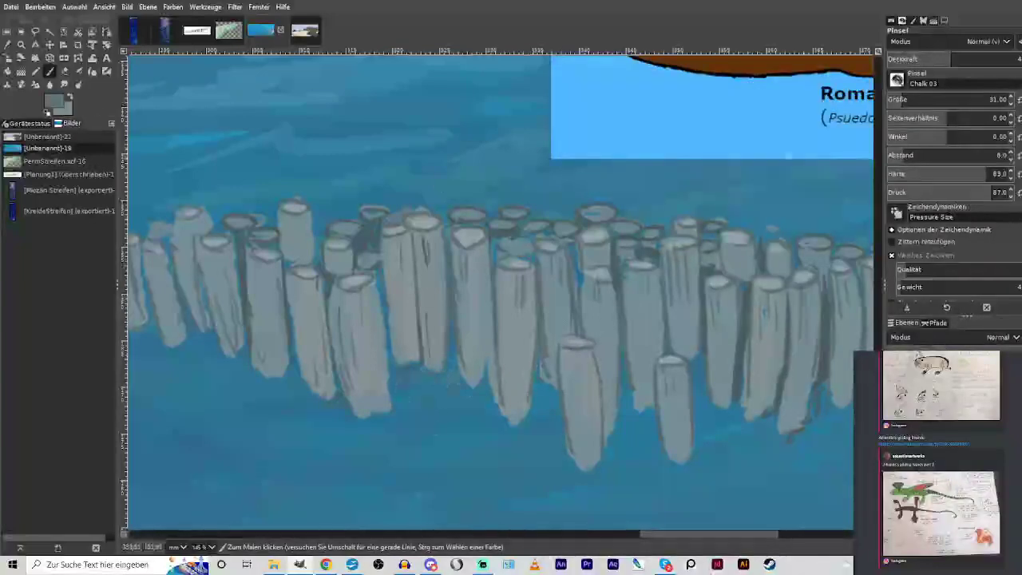
click(918, 99)
click(998, 59)
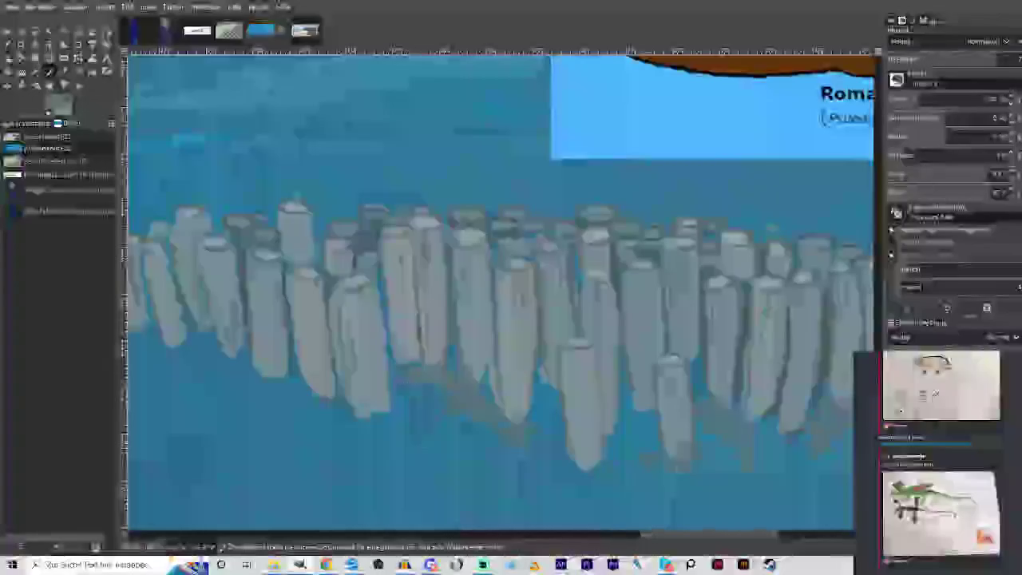
Check the Ailing Rudist on the reference sheet, pick a muted pink, and set the brush size to 68.
drag(687, 535, 739, 537)
drag(879, 335, 878, 322)
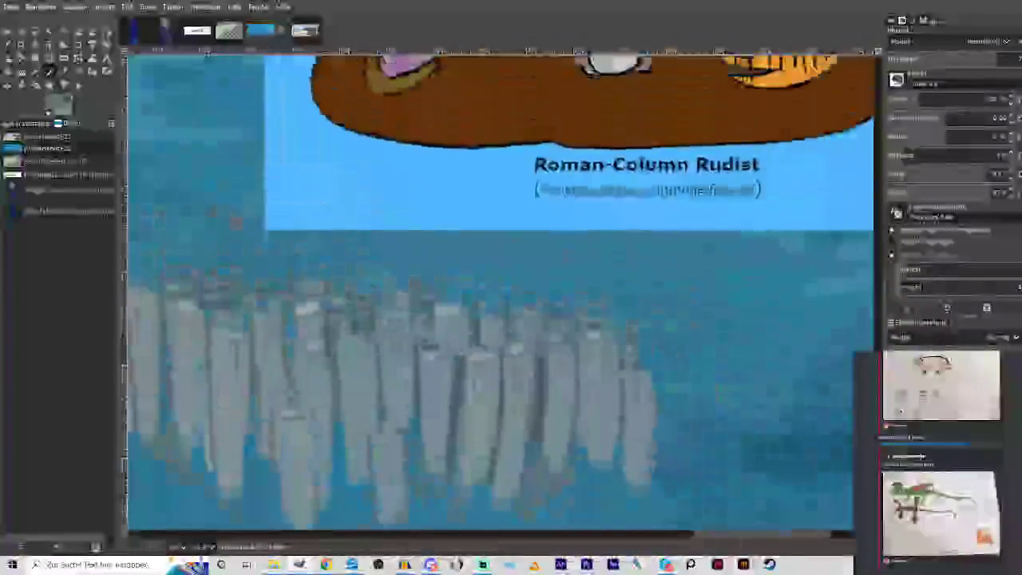
scroll(500, 292, up, 6)
scroll(499, 292, down, 2)
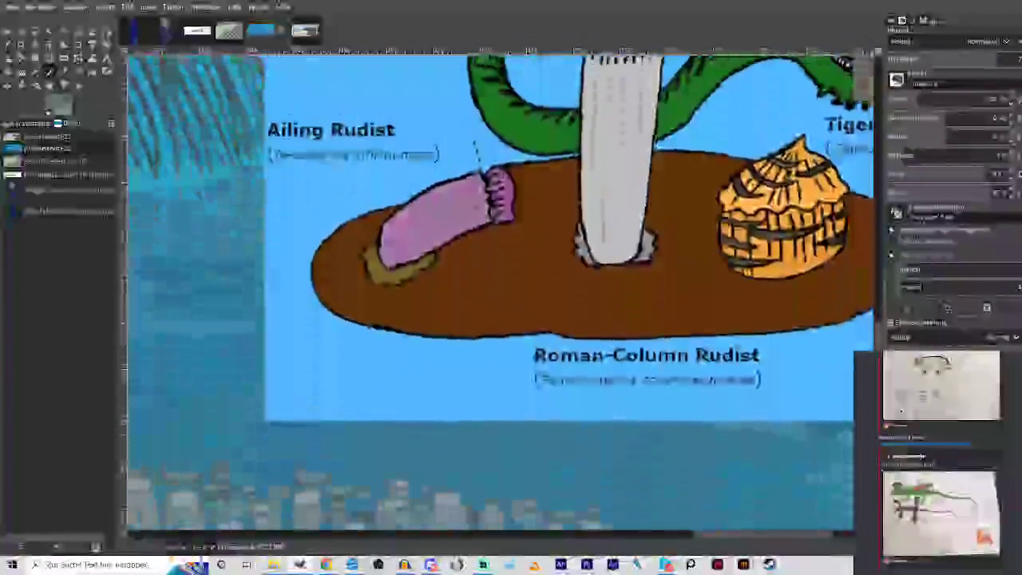
scroll(822, 388, down, 7)
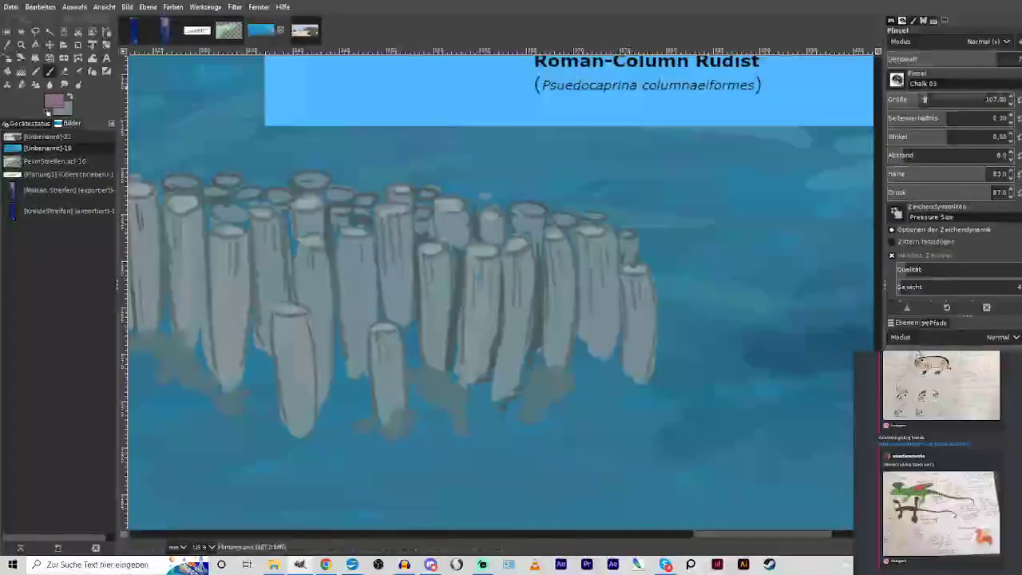
click(912, 100)
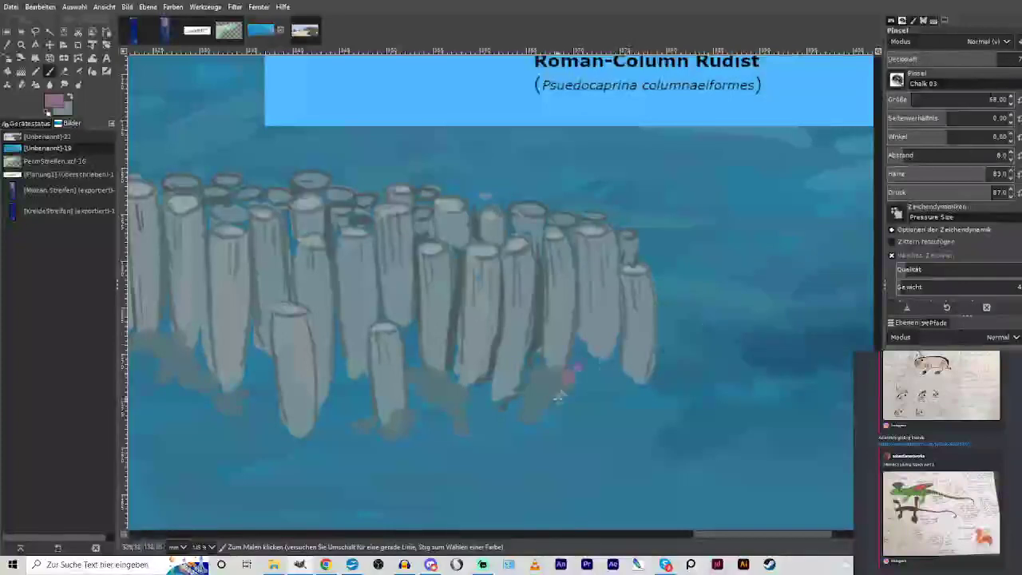
Dab small muted pink rudists around and between the bases of the grey columns along the row.
mouse_move(559, 397)
mouse_down()
mouse_move(582, 381)
mouse_move(535, 366)
mouse_move(519, 395)
mouse_move(541, 368)
mouse_up()
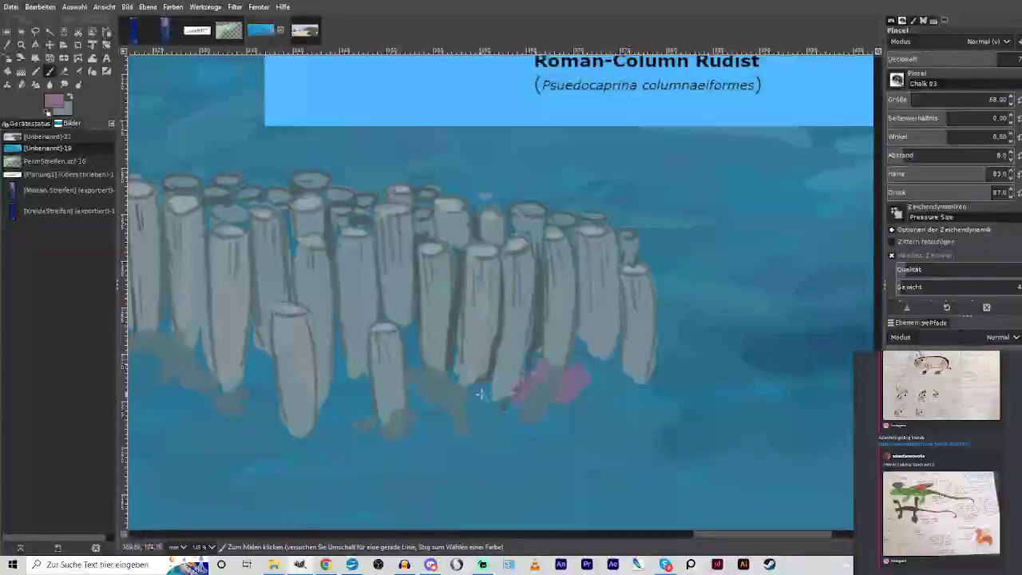
drag(482, 395, 464, 391)
drag(612, 352, 614, 365)
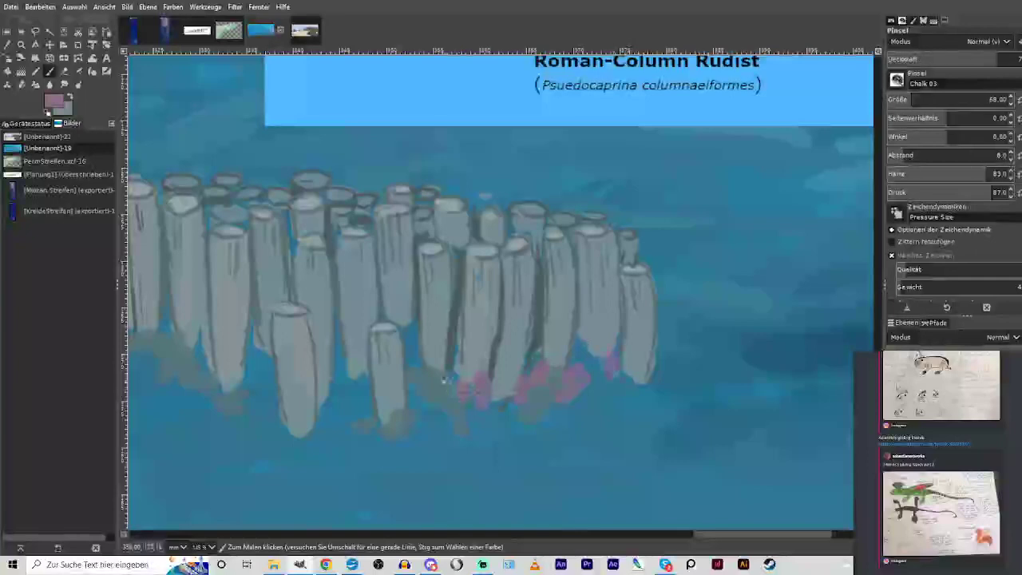
mouse_move(445, 380)
mouse_down()
mouse_move(428, 382)
mouse_move(424, 403)
mouse_up()
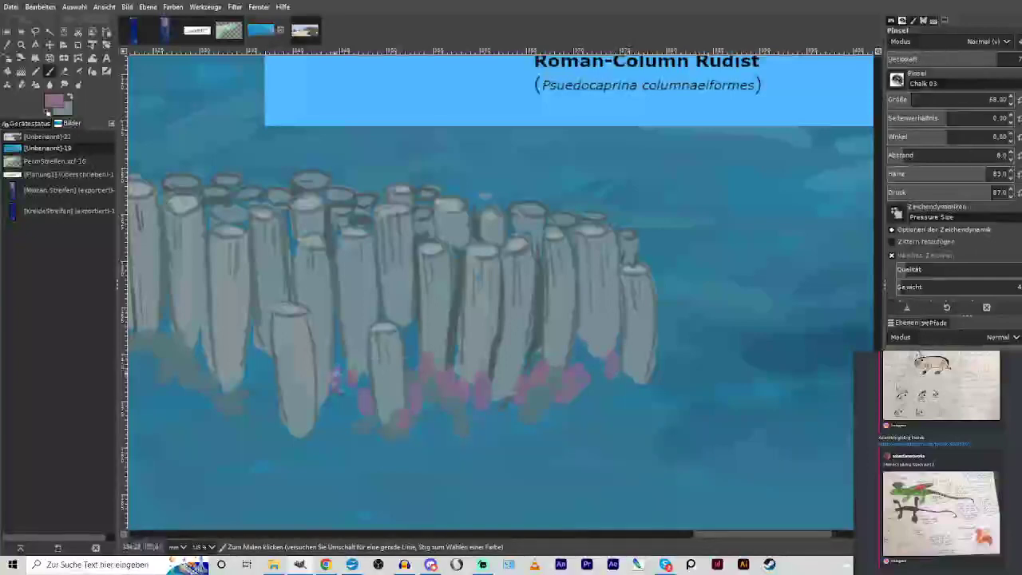
drag(326, 400, 323, 417)
drag(275, 384, 262, 425)
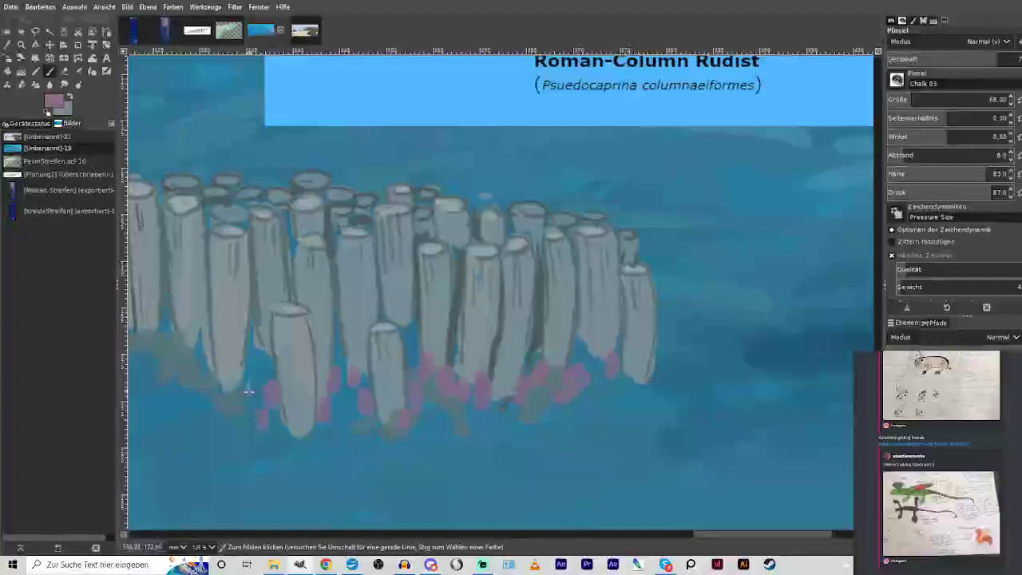
mouse_move(254, 369)
mouse_down()
mouse_move(234, 394)
mouse_move(195, 359)
mouse_up()
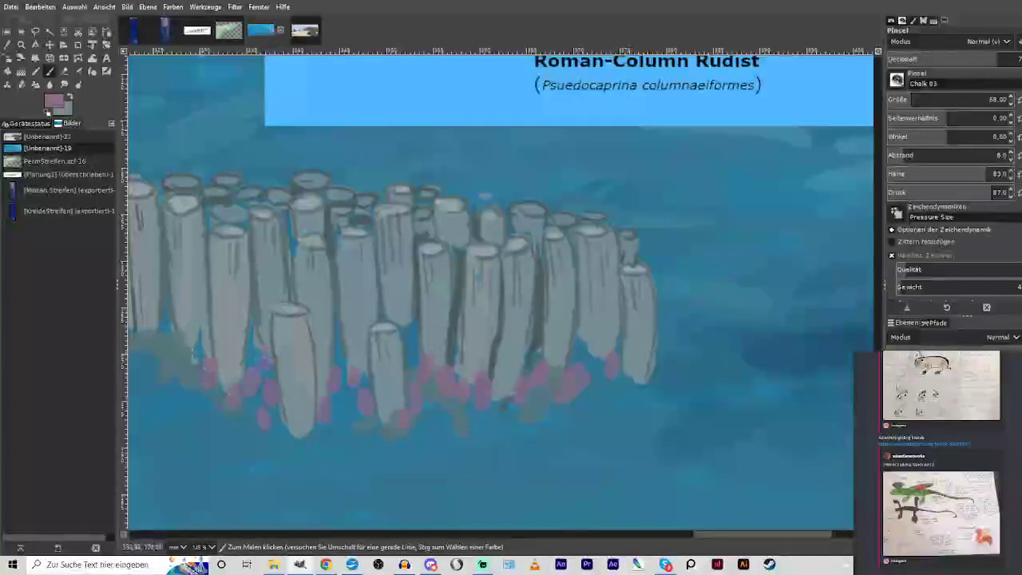
drag(345, 412, 334, 430)
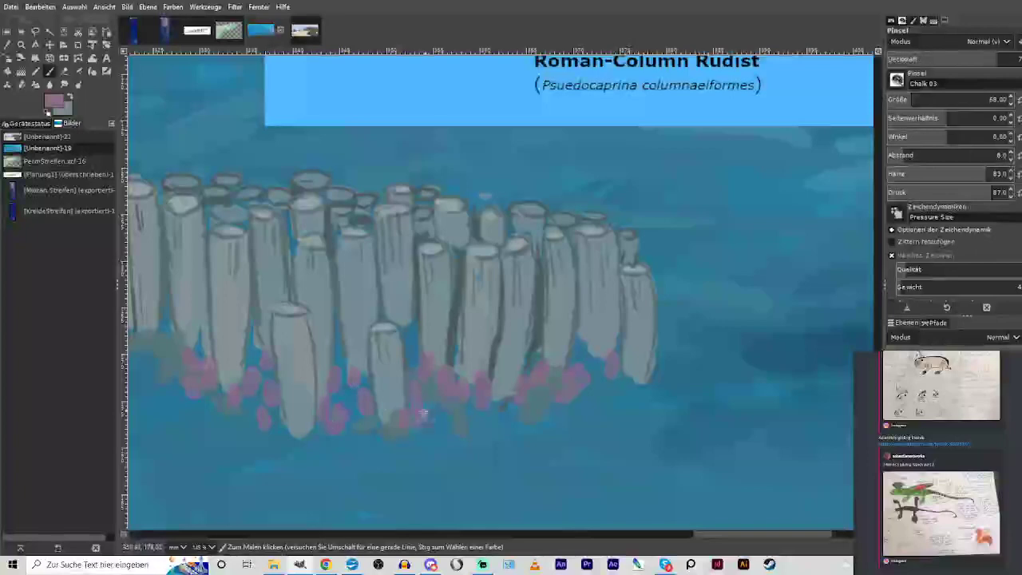
mouse_move(657, 361)
mouse_down()
mouse_move(630, 393)
mouse_move(669, 384)
mouse_up()
drag(710, 535, 676, 536)
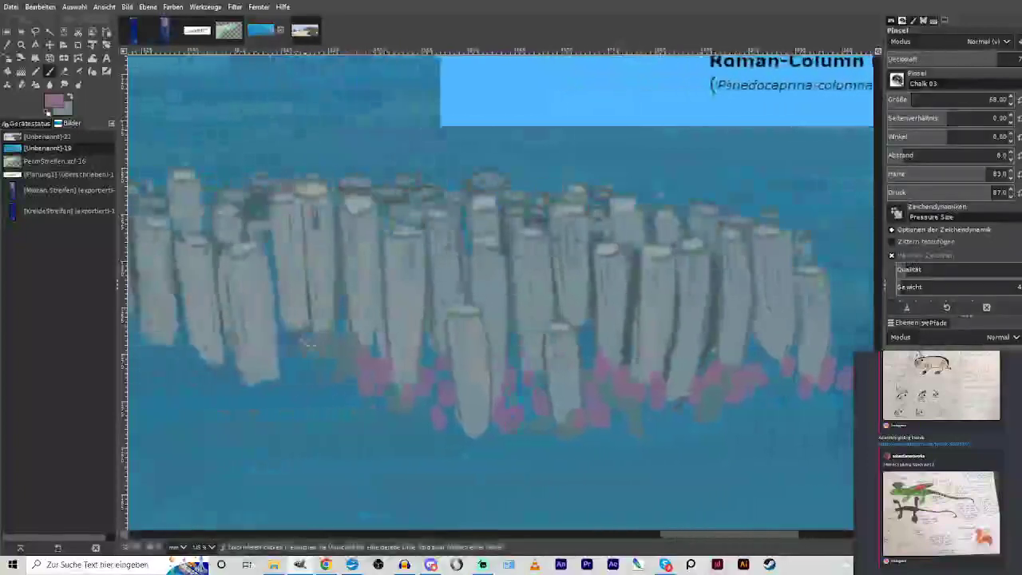
mouse_move(308, 342)
mouse_down()
mouse_move(288, 362)
mouse_move(301, 369)
mouse_up()
drag(320, 335, 323, 345)
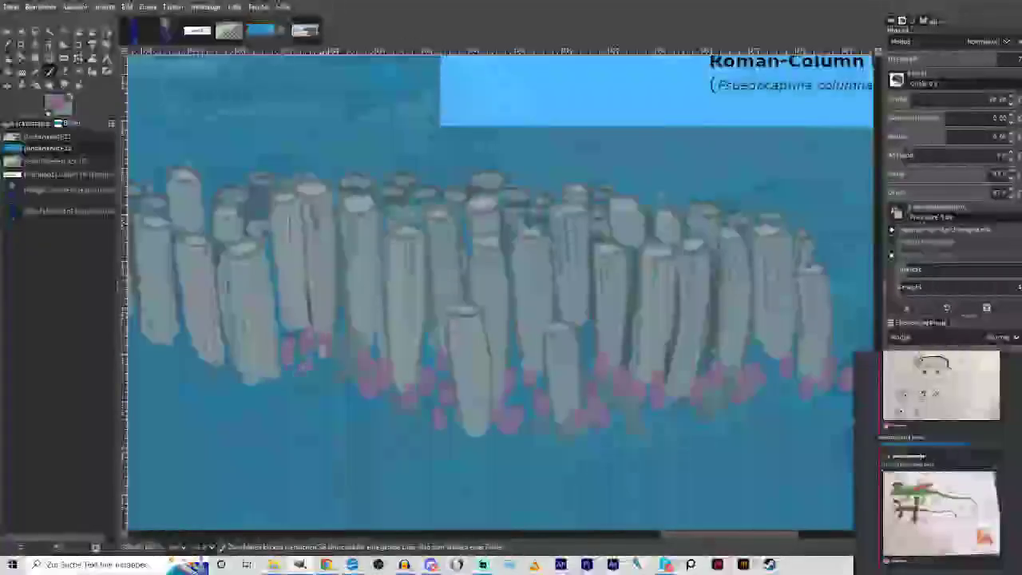
Check the rudist reference sheet and pick a muted brown for painting at the right end of the column row.
scroll(495, 320, up, 4)
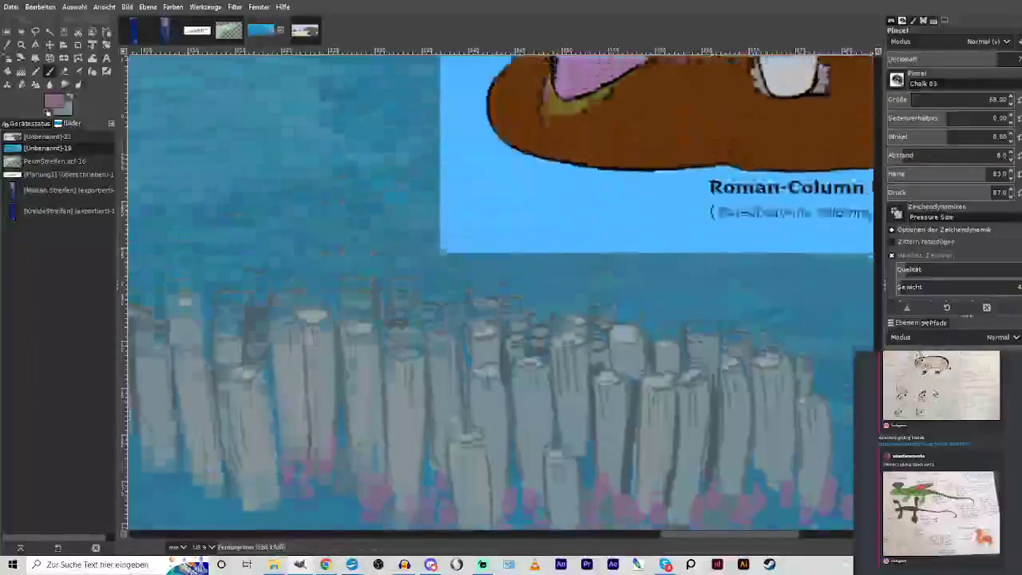
scroll(495, 319, up, 2)
scroll(496, 320, down, 4)
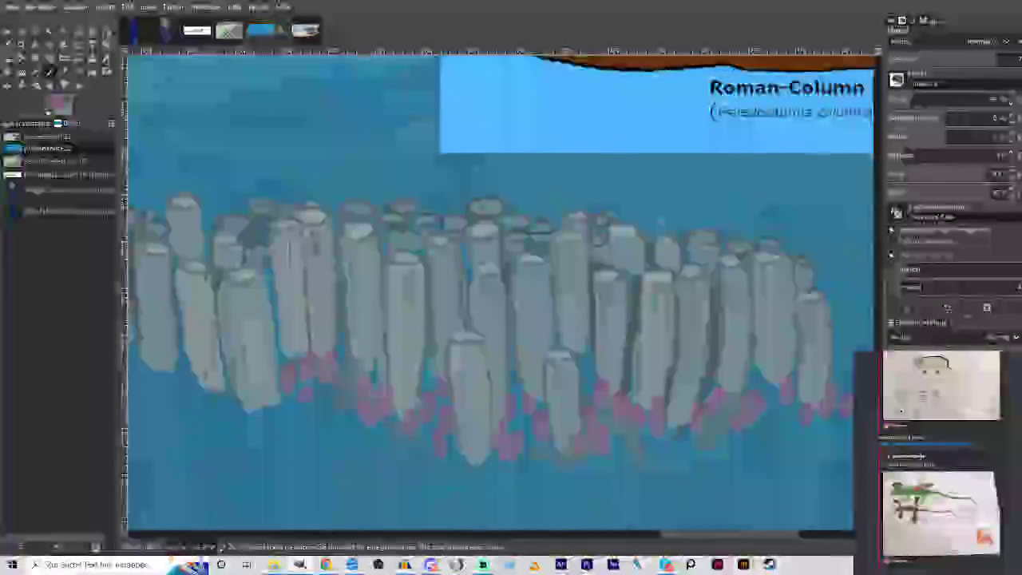
scroll(357, 393, down, 4)
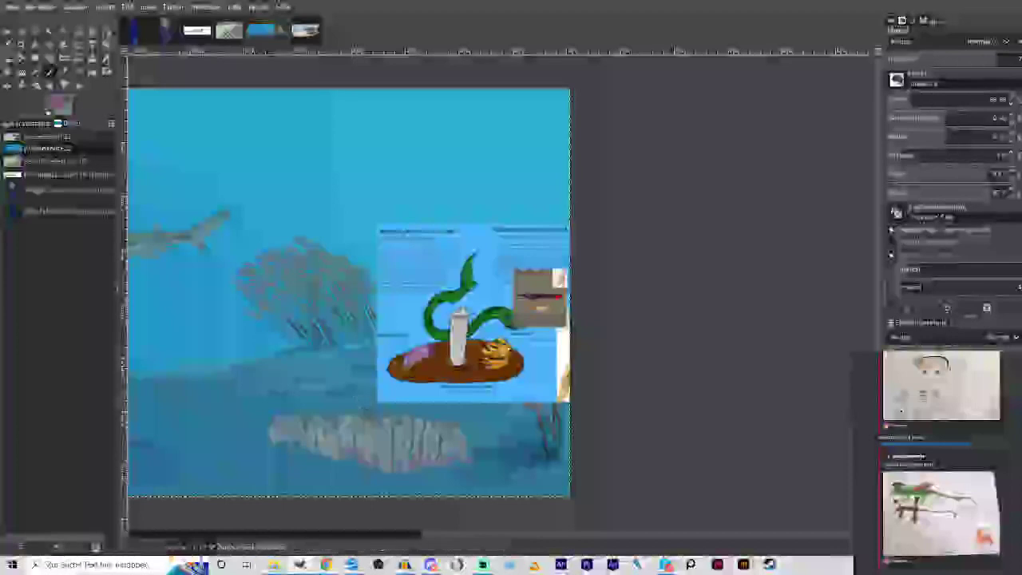
click(24, 46)
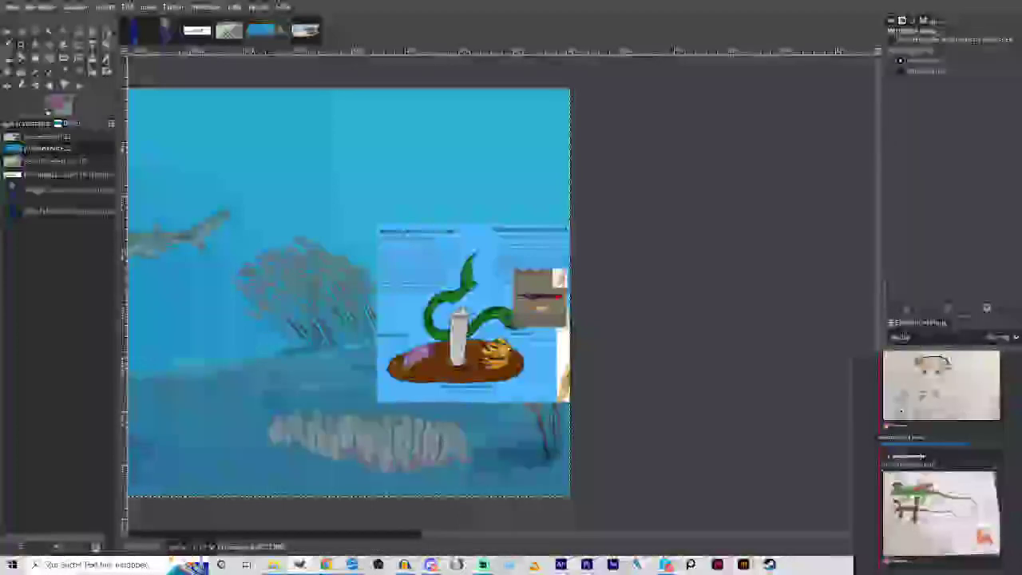
click(505, 500)
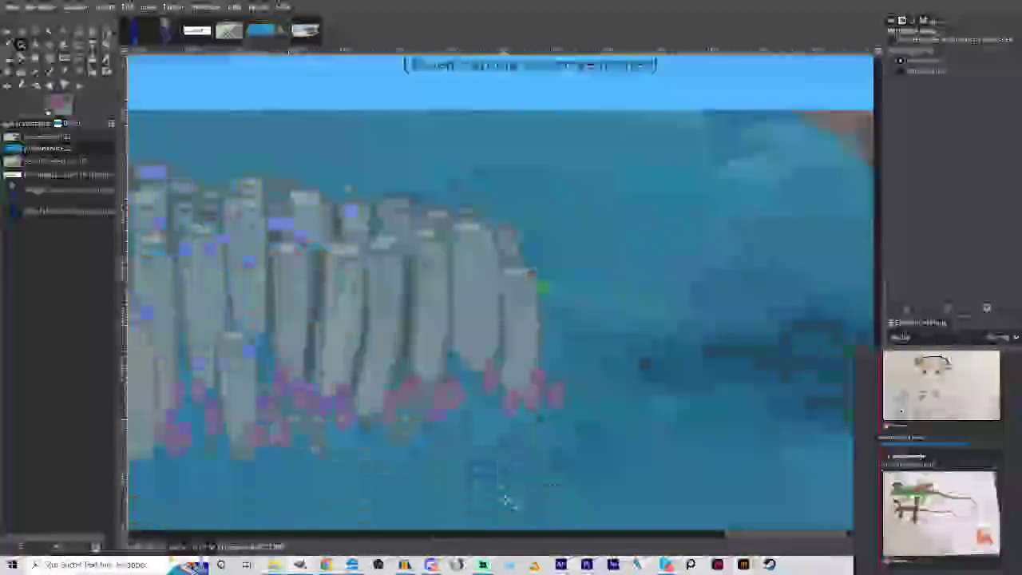
click(7, 46)
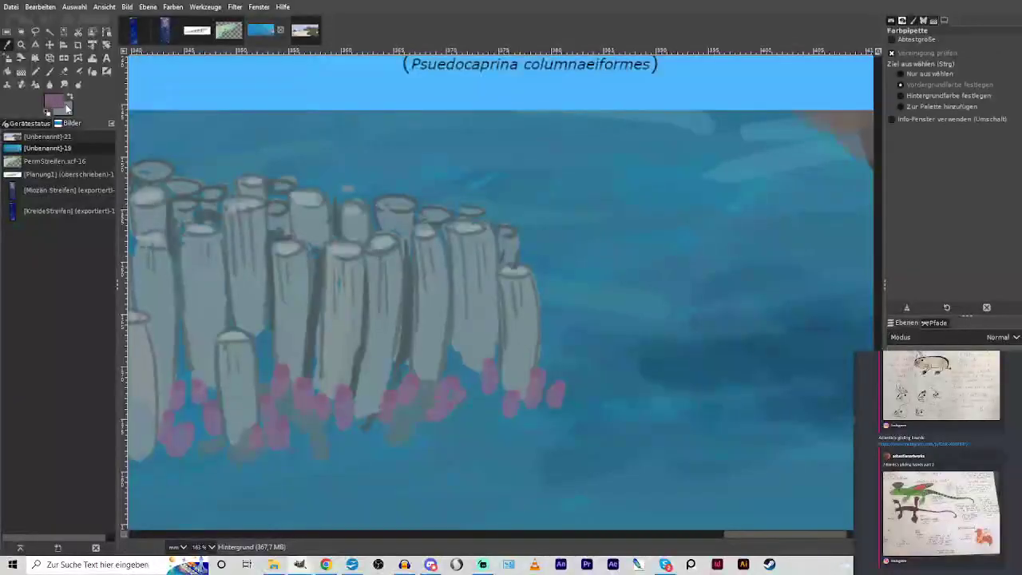
click(480, 229)
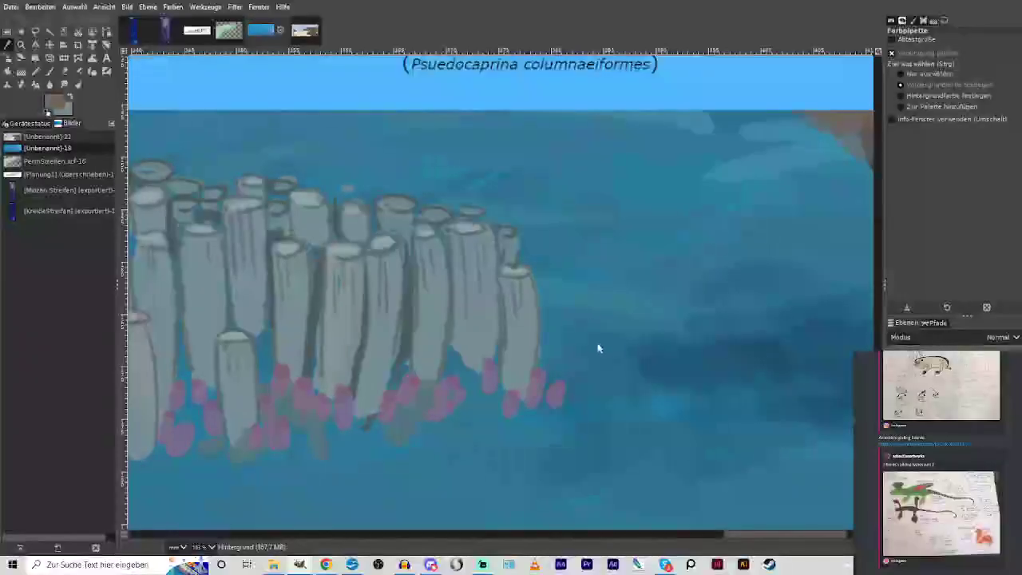
click(51, 72)
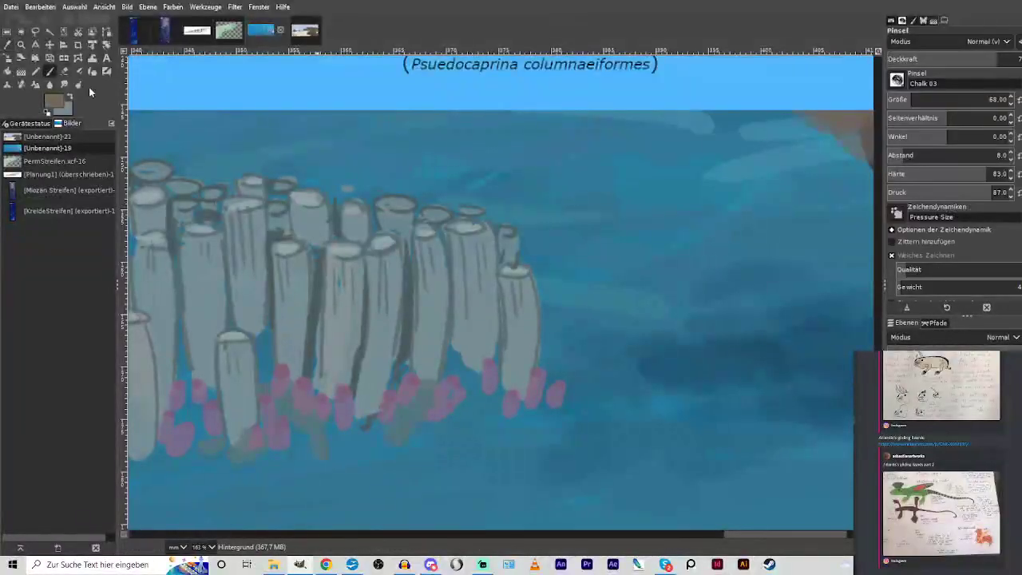
Dab small brown rudists between the pink ones, along the column bases and beside the rightmost column.
click(472, 397)
click(546, 364)
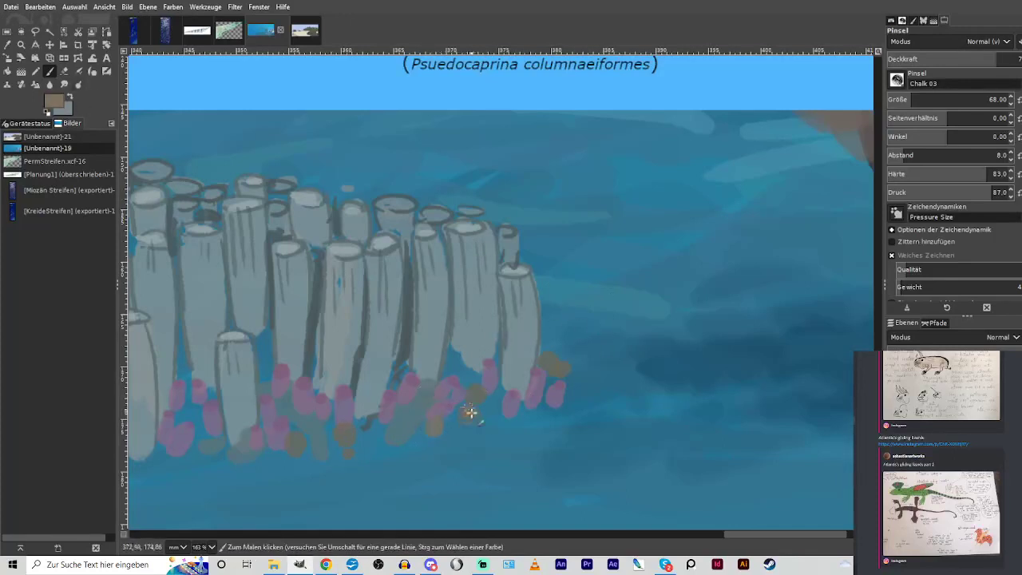
drag(472, 413, 456, 419)
click(585, 377)
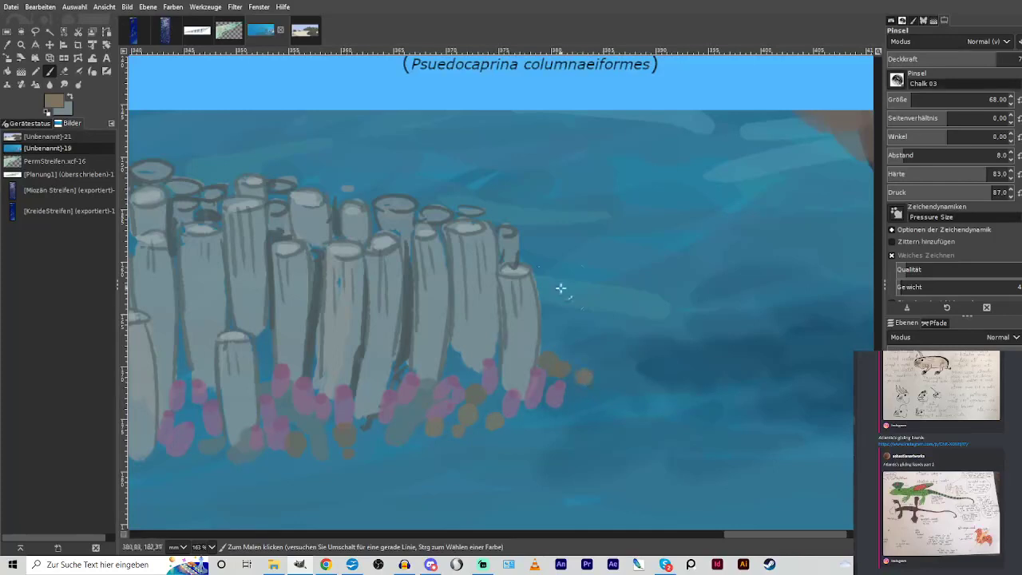
click(551, 305)
click(576, 309)
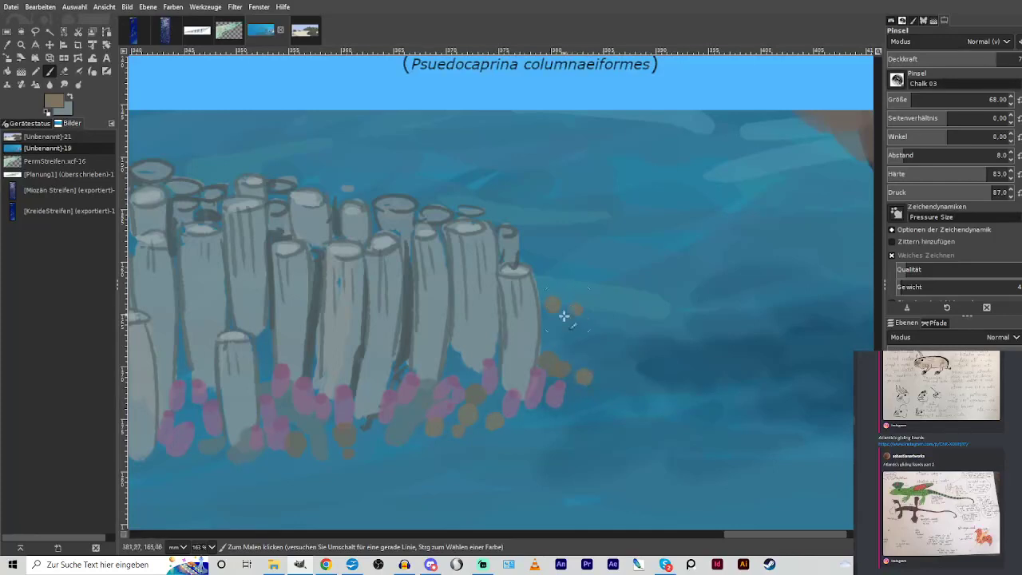
click(214, 450)
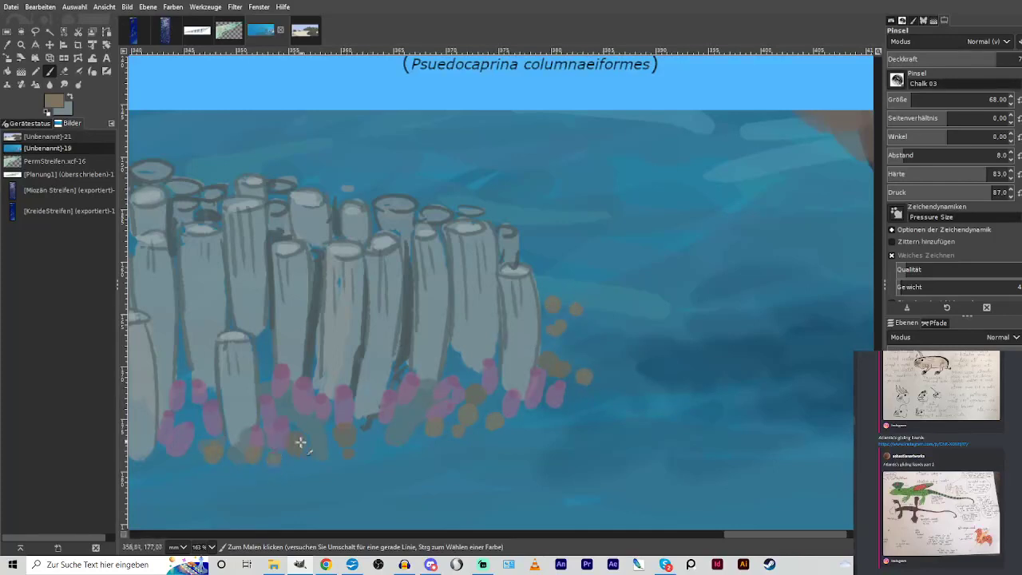
Pick a lighter tan, compare with the reference sheet, and dab highlights onto the brown rudists.
click(59, 102)
click(524, 256)
scroll(656, 224, up, 5)
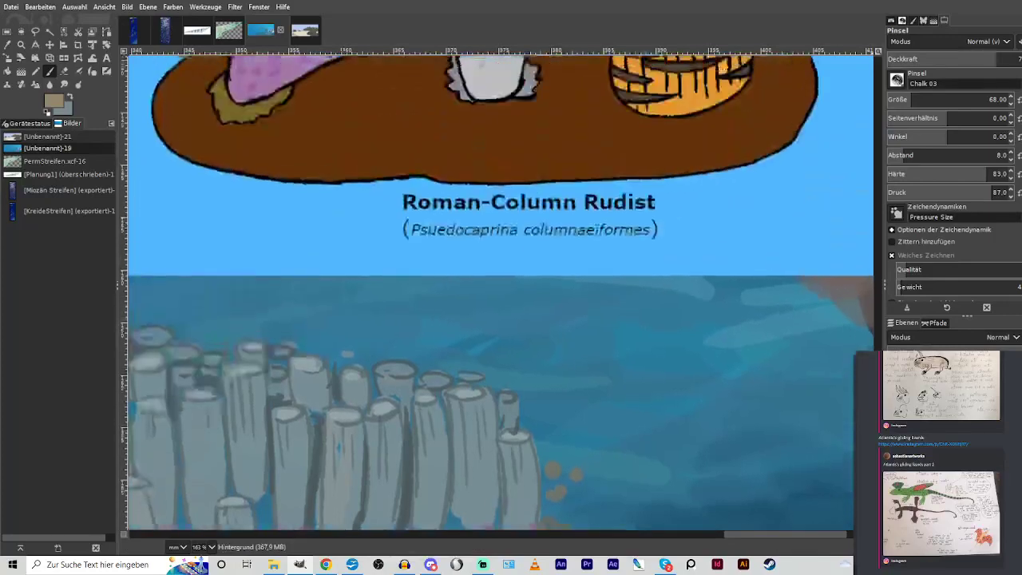
scroll(657, 225, down, 5)
click(593, 360)
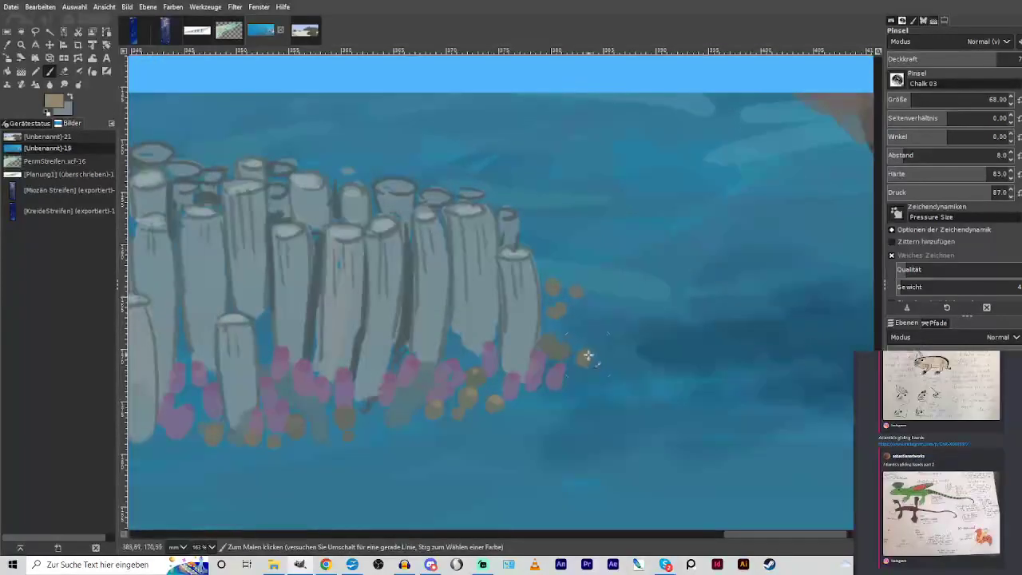
drag(586, 358, 580, 354)
Set the brush size to 31, paint pointed tan tips on the brown rudists, and scatter tan specks along the column bases.
click(901, 100)
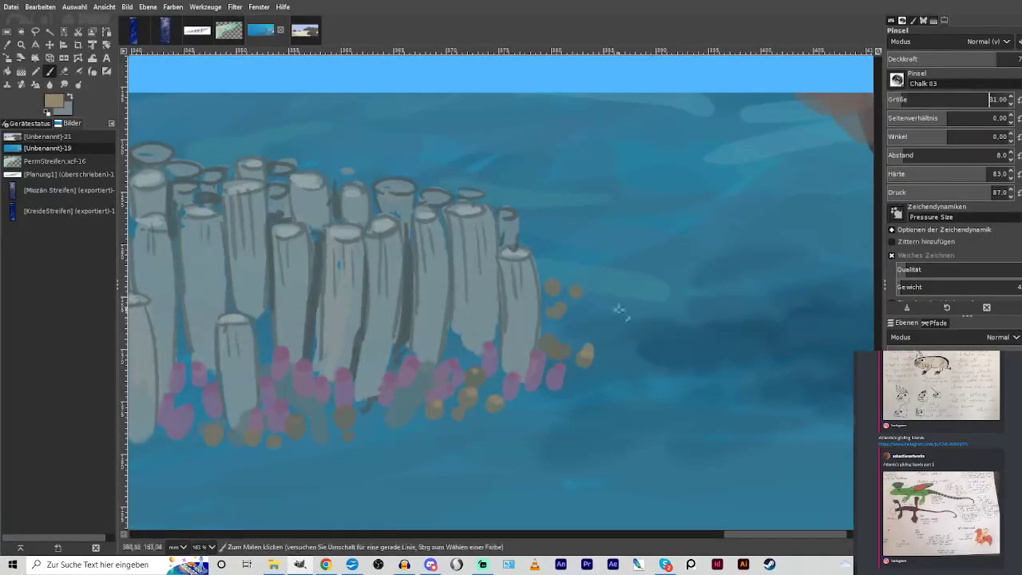
click(551, 331)
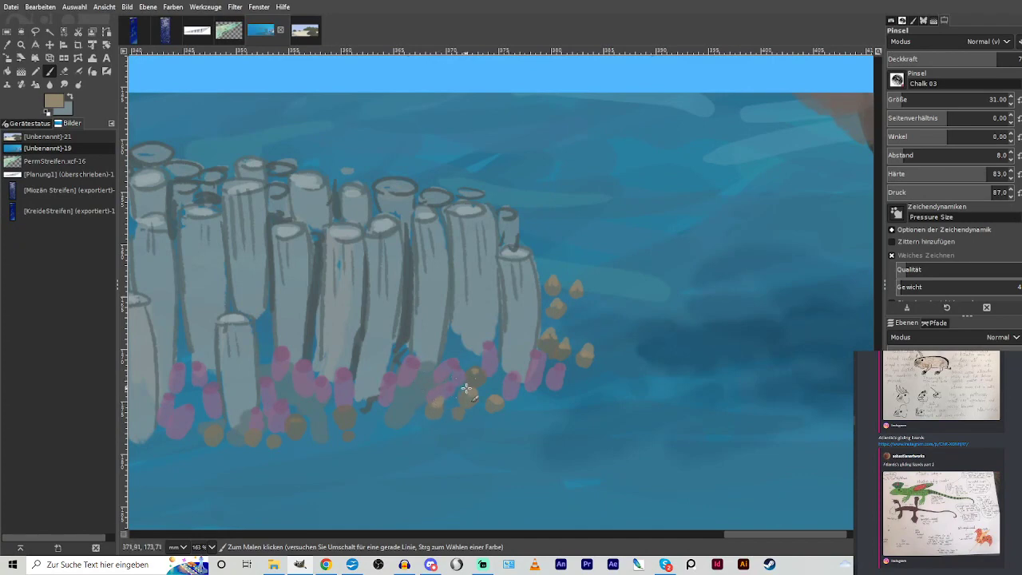
drag(467, 389, 495, 399)
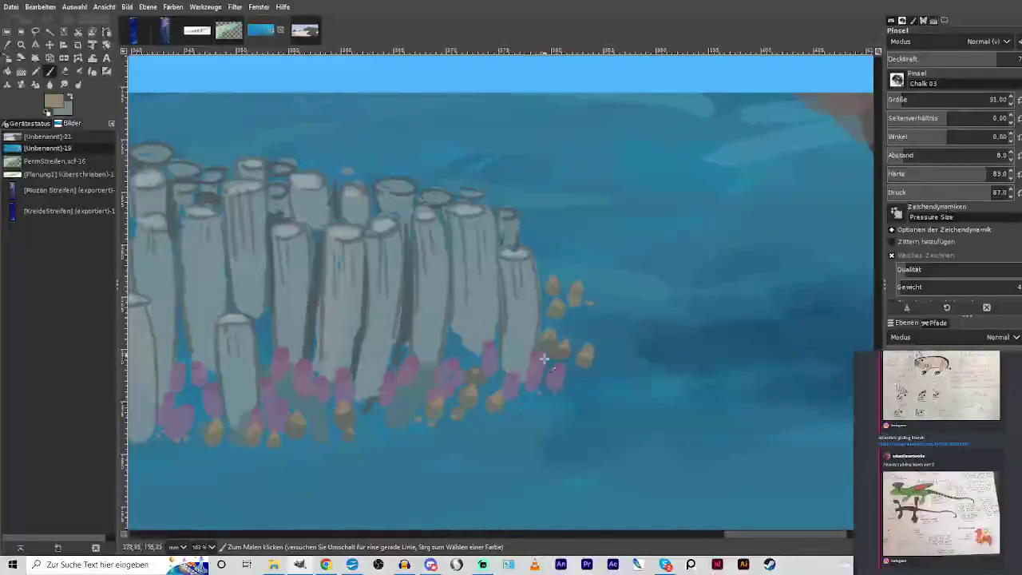
drag(747, 535, 649, 535)
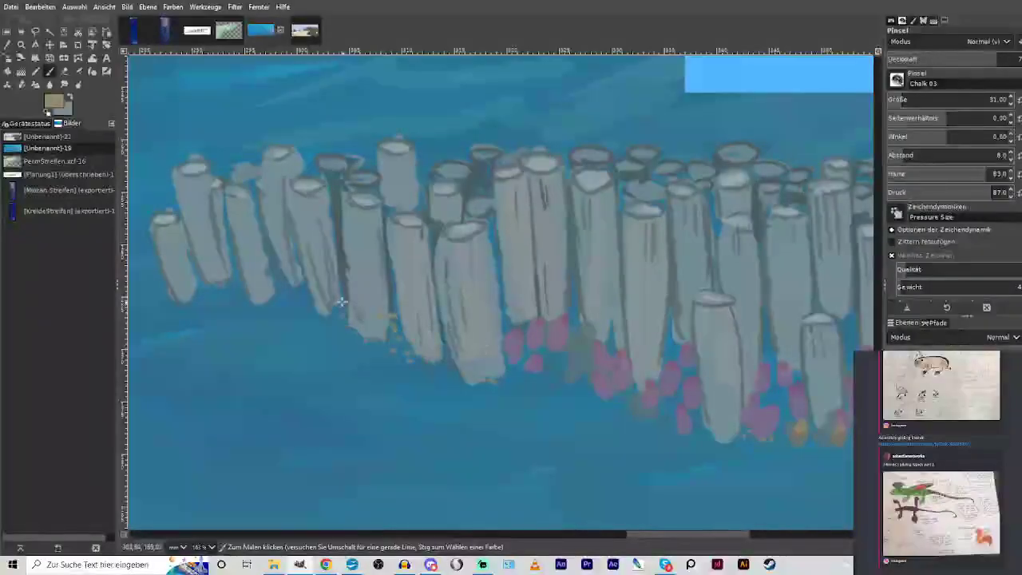
mouse_move(342, 301)
mouse_down()
mouse_move(324, 310)
mouse_move(310, 300)
mouse_up()
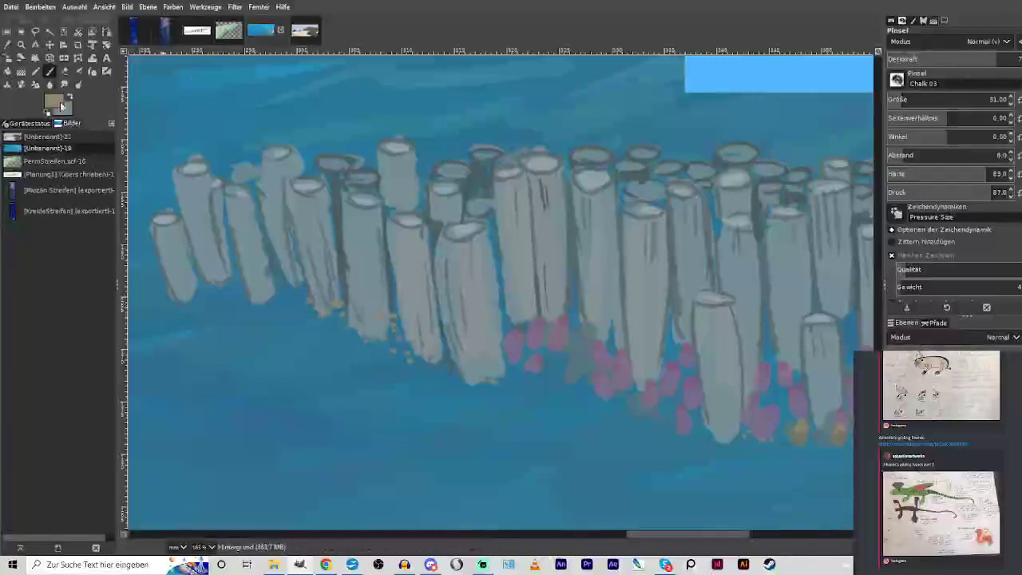
Pick a near-black brown, set the brush size to 42, and paint tall dark stalks rising among the left-hand columns.
ctrl+click(470, 274)
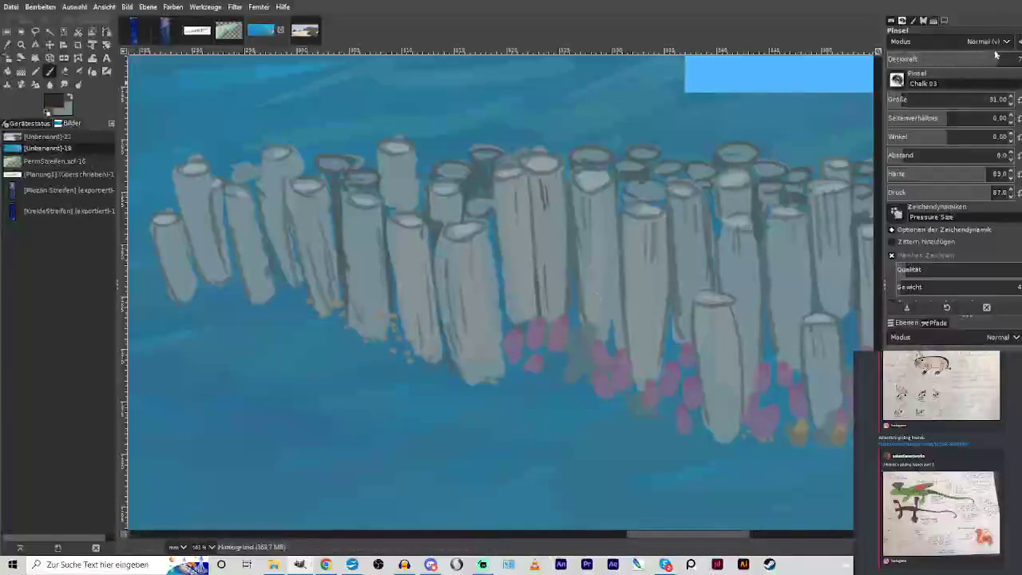
scroll(496, 287, up, 5)
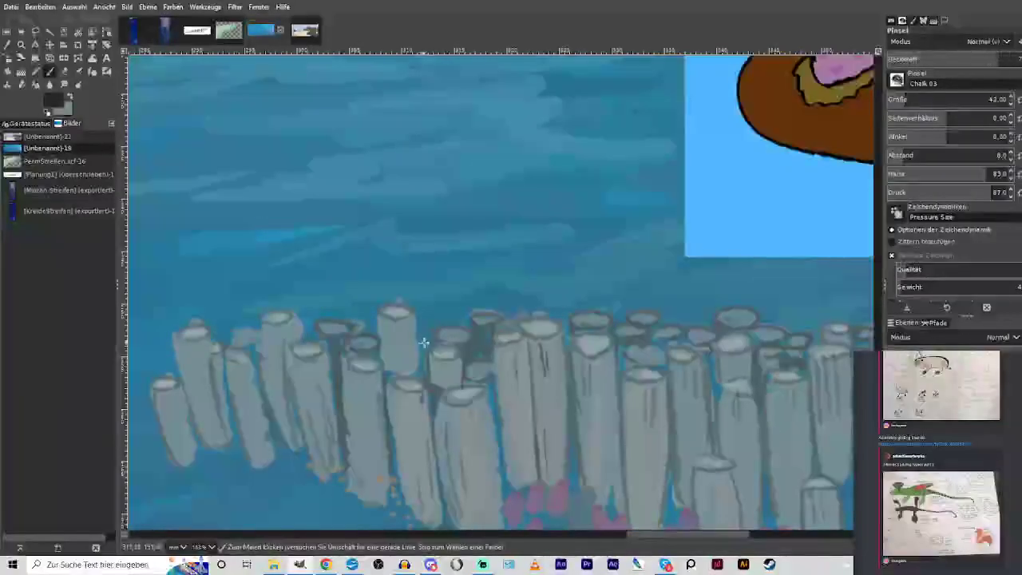
mouse_move(424, 342)
mouse_down()
mouse_move(416, 93)
mouse_move(424, 320)
mouse_up()
mouse_move(308, 338)
mouse_down()
mouse_move(299, 133)
mouse_move(318, 327)
mouse_up()
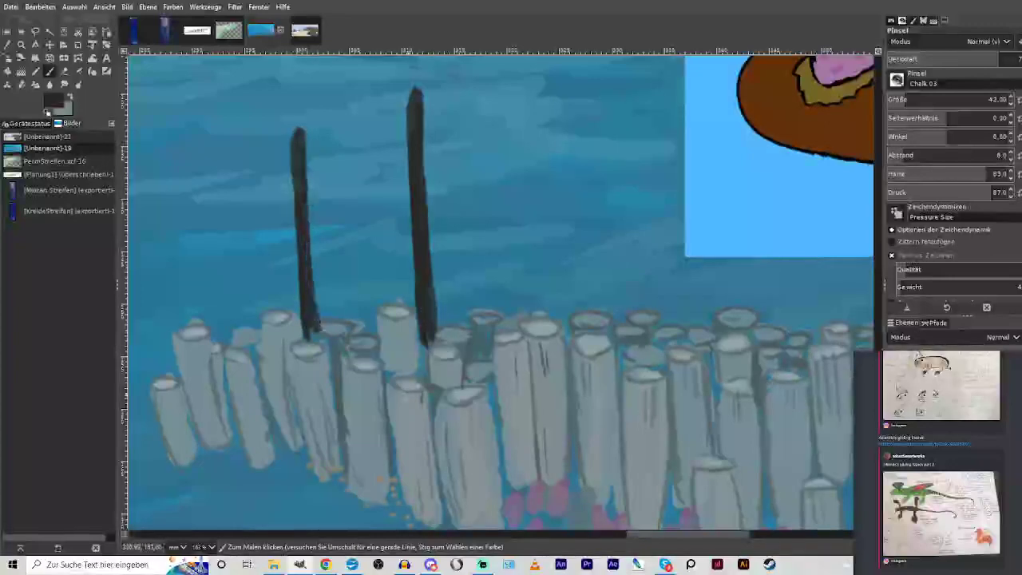
mouse_move(573, 474)
mouse_down()
mouse_move(569, 367)
mouse_move(577, 484)
mouse_move(564, 342)
mouse_move(565, 256)
mouse_move(573, 334)
mouse_move(566, 109)
mouse_move(573, 341)
mouse_up()
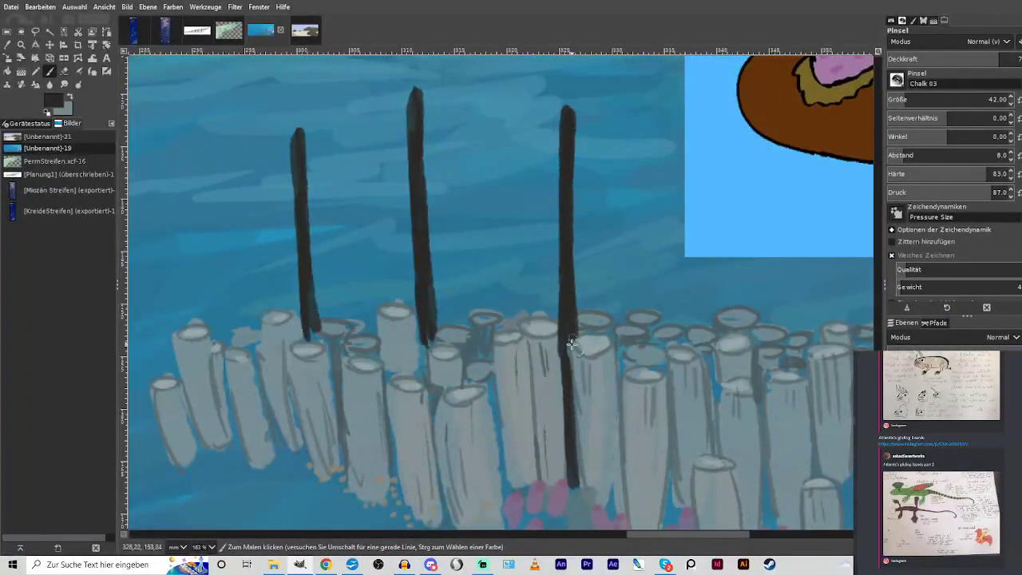
mouse_move(422, 268)
mouse_down()
mouse_move(422, 361)
mouse_move(422, 242)
mouse_up()
mouse_move(512, 323)
mouse_down()
mouse_move(507, 141)
mouse_move(520, 308)
mouse_up()
Paint a cluster of dark stalks on the seabed left of the colony and thicken the tops of the tall stalks.
drag(634, 535, 584, 535)
mouse_move(420, 482)
mouse_down()
mouse_move(397, 435)
mouse_move(398, 417)
mouse_move(418, 478)
mouse_move(384, 346)
mouse_move(388, 394)
mouse_move(367, 273)
mouse_move(370, 298)
mouse_move(360, 149)
mouse_move(429, 464)
mouse_move(413, 369)
mouse_move(422, 467)
mouse_move(404, 312)
mouse_move(412, 364)
mouse_up()
mouse_move(375, 472)
mouse_down()
mouse_move(388, 499)
mouse_move(331, 299)
mouse_move(354, 410)
mouse_move(354, 359)
mouse_move(383, 479)
mouse_move(377, 385)
mouse_move(391, 468)
mouse_up()
drag(359, 152, 363, 155)
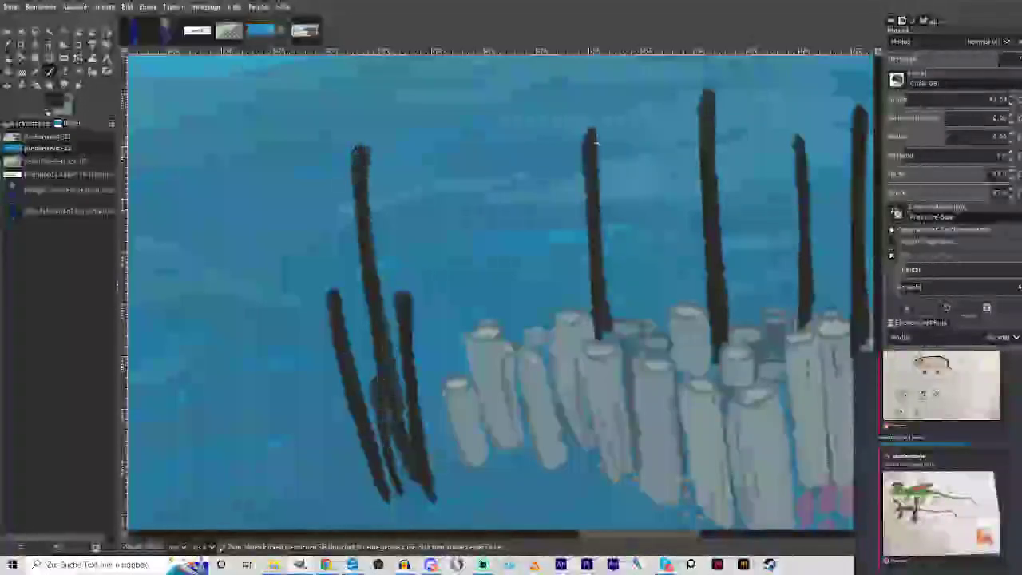
drag(590, 127, 591, 212)
mouse_move(708, 102)
mouse_down()
mouse_move(708, 94)
mouse_move(712, 134)
mouse_up()
Hide the reference sheet and paint two more tall dark stalks behind the right half of the column row.
scroll(723, 100, right, 5)
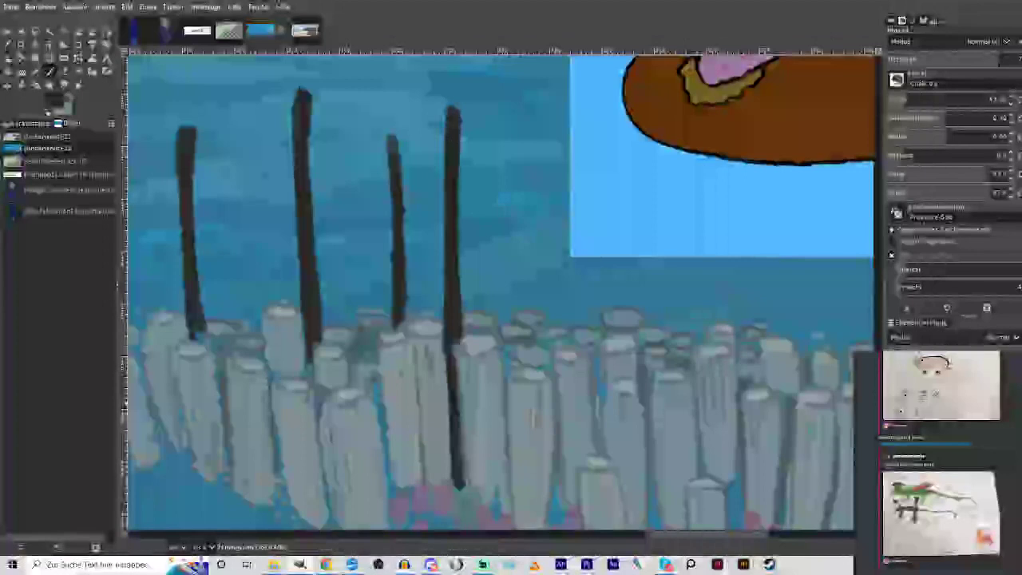
click(896, 392)
drag(807, 352, 812, 227)
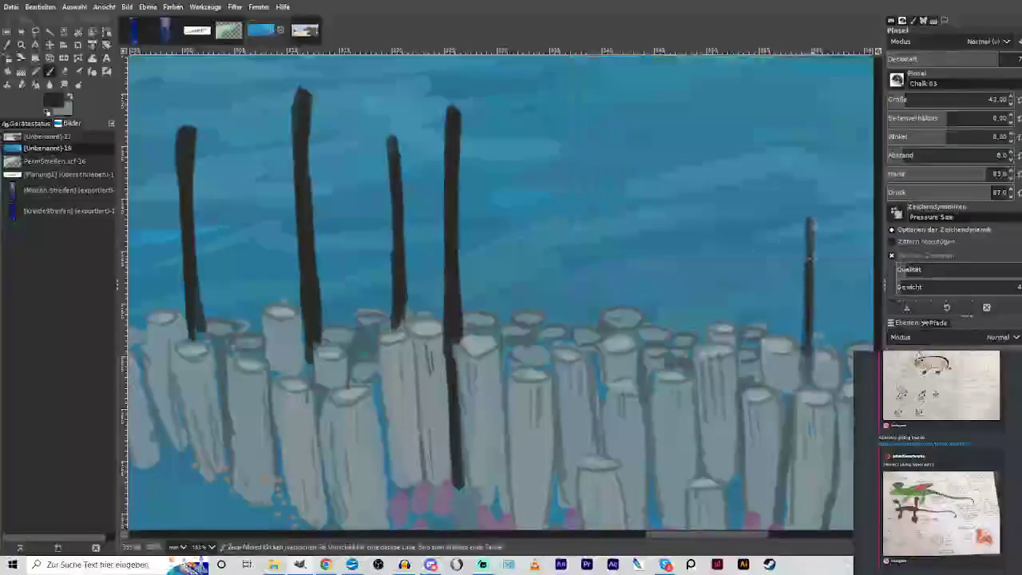
drag(808, 268, 801, 172)
drag(810, 222, 802, 169)
drag(645, 319, 646, 243)
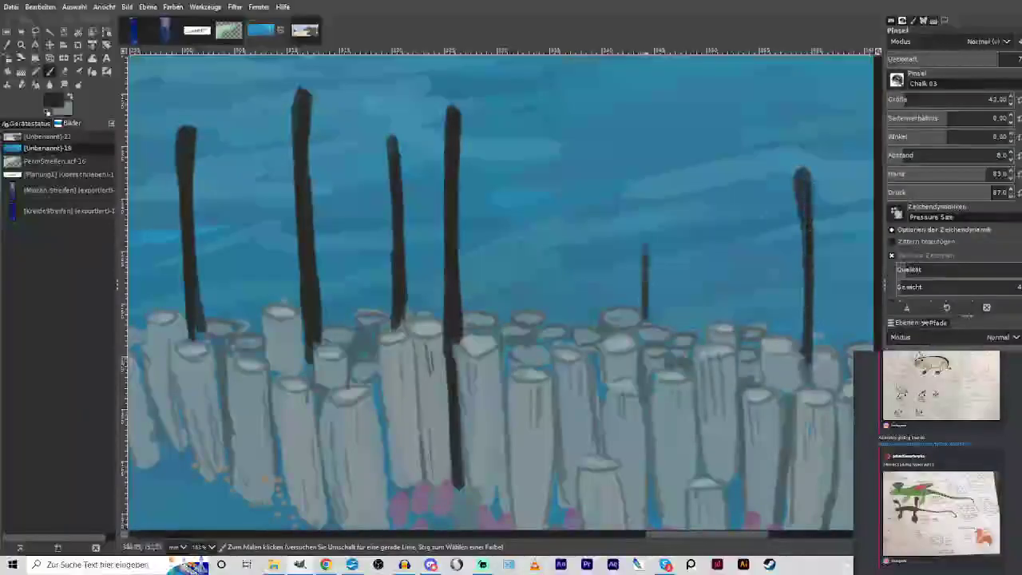
mouse_move(646, 286)
mouse_down()
mouse_move(646, 170)
mouse_move(649, 322)
mouse_up()
Switch to the grey background colour and dab pale tips onto the tops of the tall dark stalks.
click(69, 97)
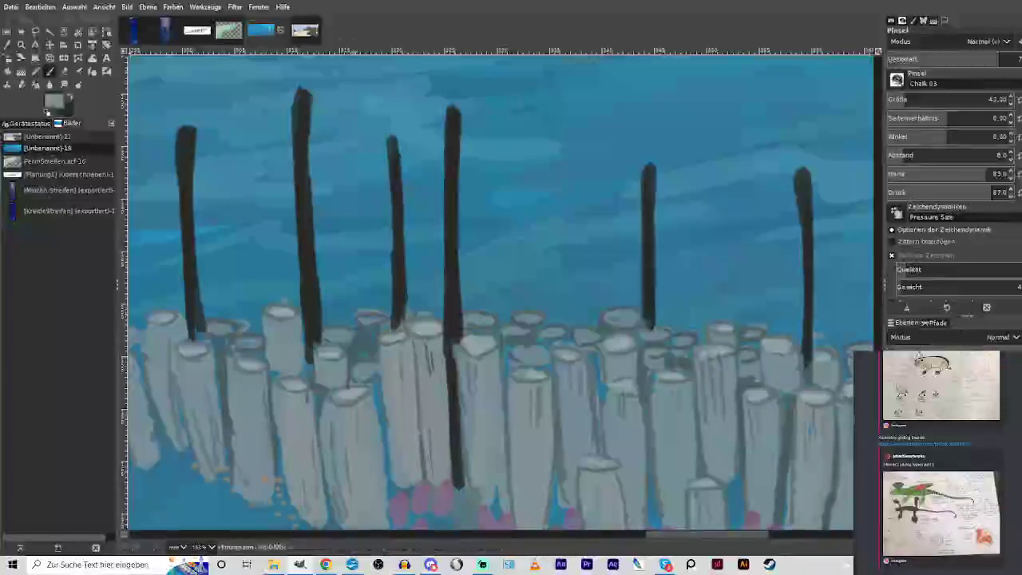
drag(308, 93, 298, 91)
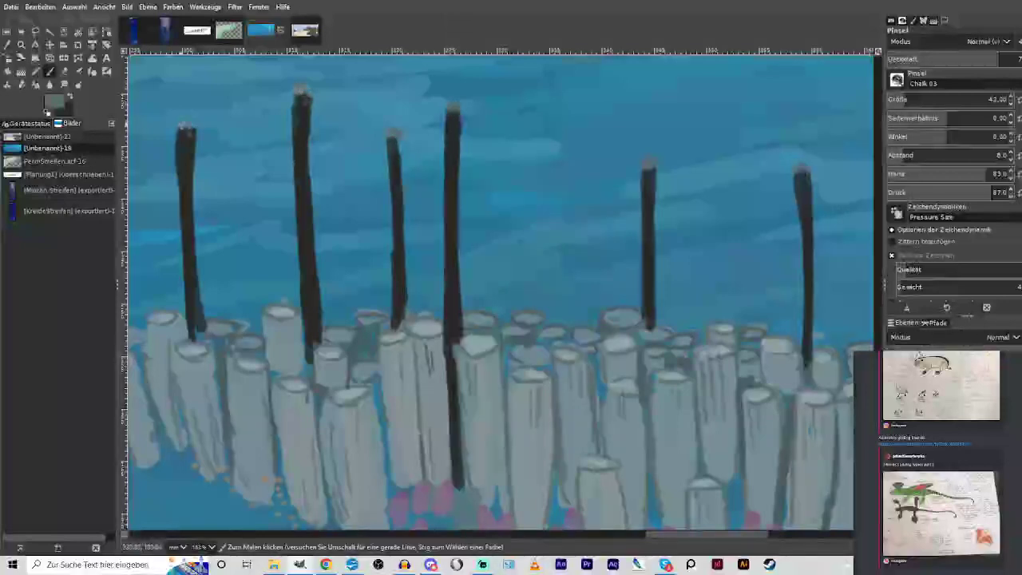
scroll(150, 168, down, 6)
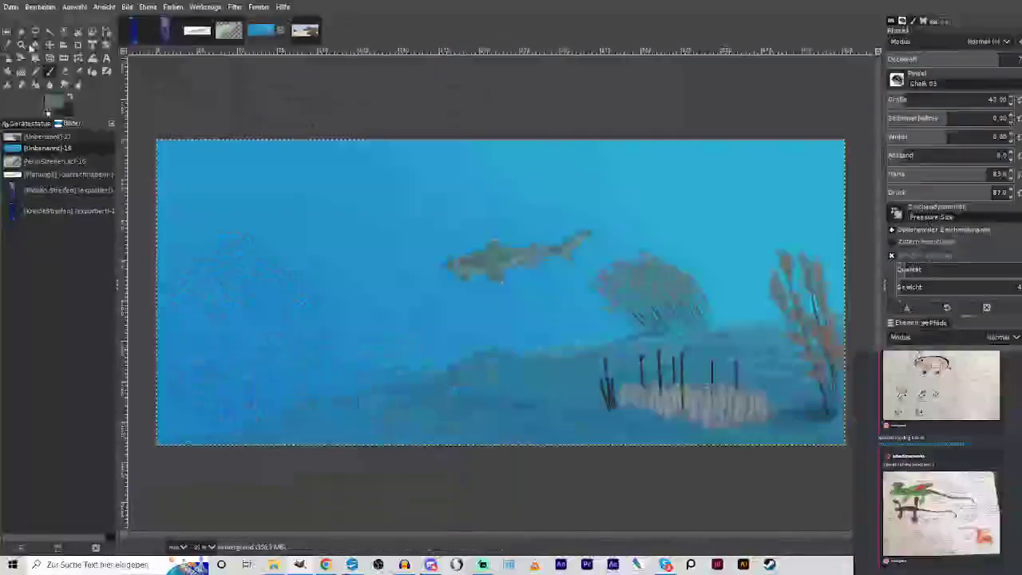
Paint two clusters of thin dark stalks on the distant seabed below the shark, lowering the brush opacity for the second cluster.
click(23, 46)
drag(385, 256, 609, 451)
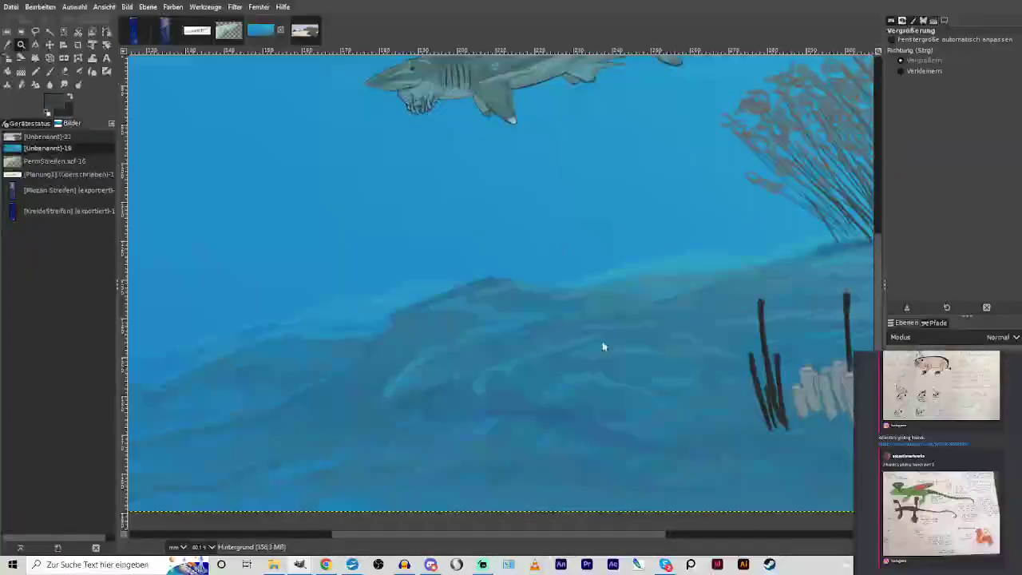
key(p)
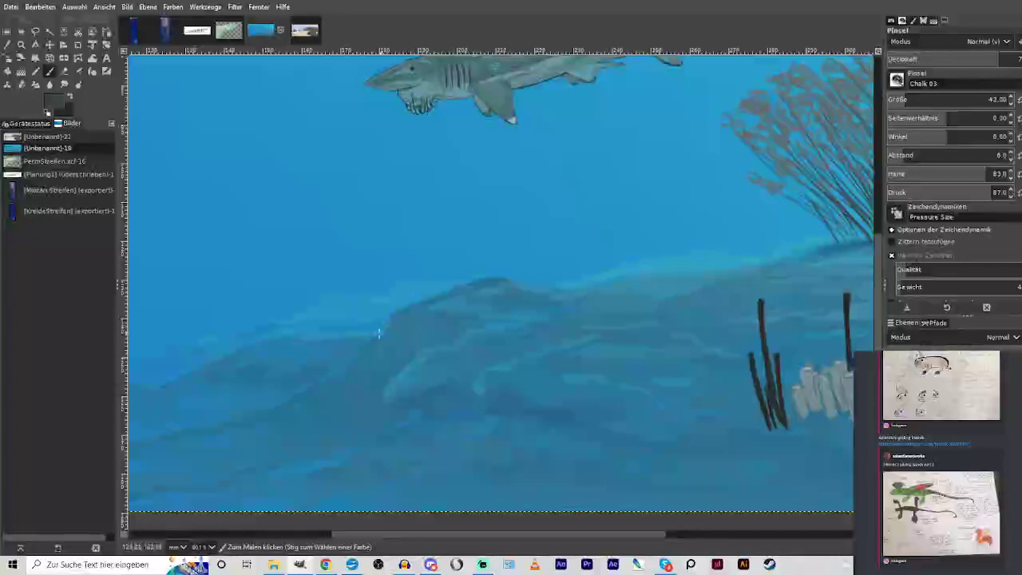
drag(337, 290, 351, 353)
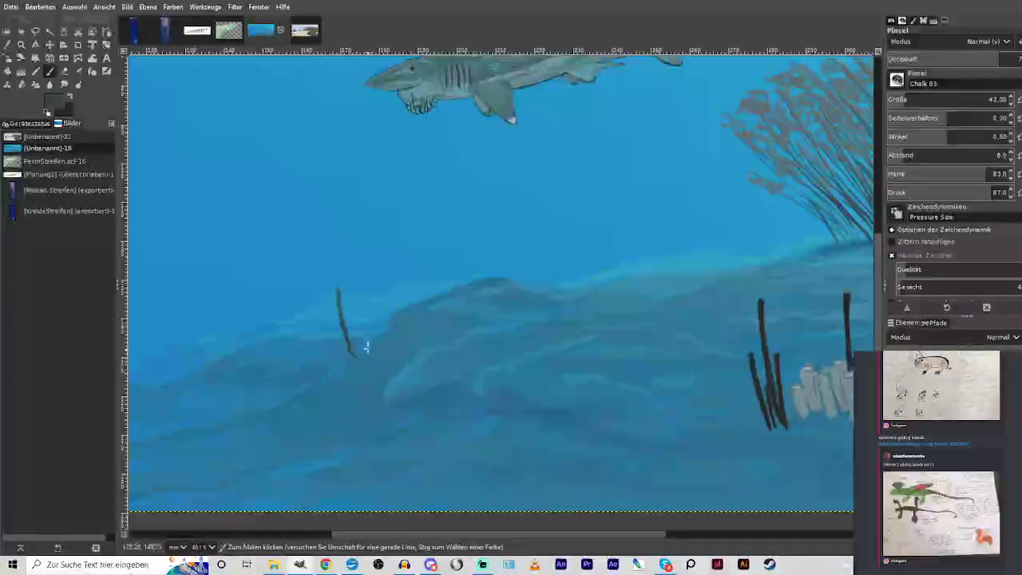
drag(361, 308, 368, 345)
mouse_move(328, 318)
mouse_down()
mouse_move(341, 342)
mouse_move(334, 336)
mouse_move(342, 369)
mouse_up()
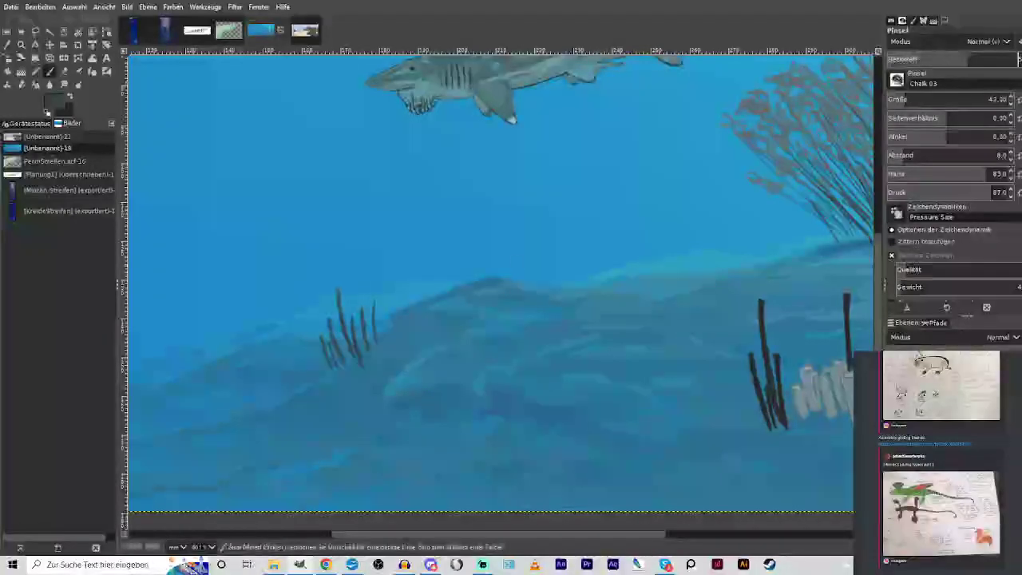
drag(514, 243, 515, 284)
mouse_move(522, 238)
mouse_down()
mouse_move(531, 262)
mouse_move(508, 252)
mouse_move(499, 278)
mouse_up()
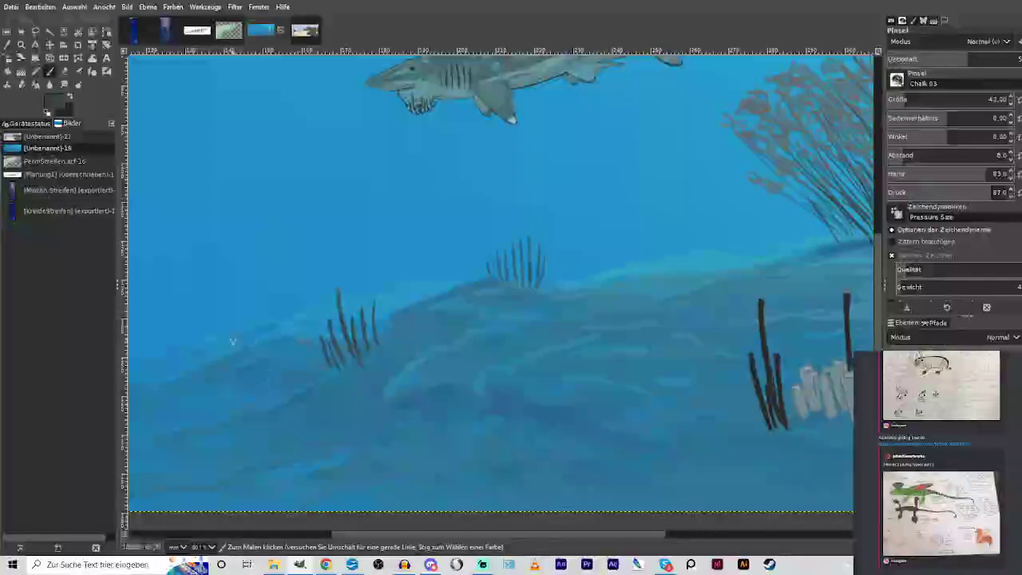
Paint a cluster of thin dark stalks at the far end of the distant seabed slope, beyond the existing clusters.
drag(220, 321, 230, 359)
mouse_move(229, 302)
mouse_down()
mouse_move(233, 347)
mouse_move(209, 356)
mouse_up()
mouse_move(233, 321)
mouse_down()
mouse_move(237, 348)
mouse_move(242, 321)
mouse_move(197, 358)
mouse_up()
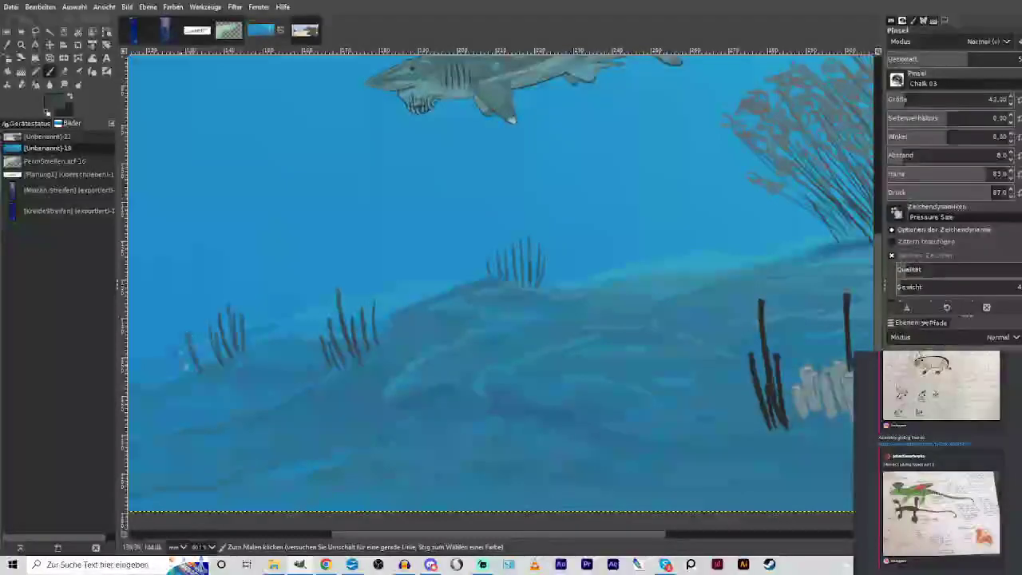
Sample the grey of the column colony and paint small pale columns at the distant stalk bases and along the far seabed ridge.
click(7, 46)
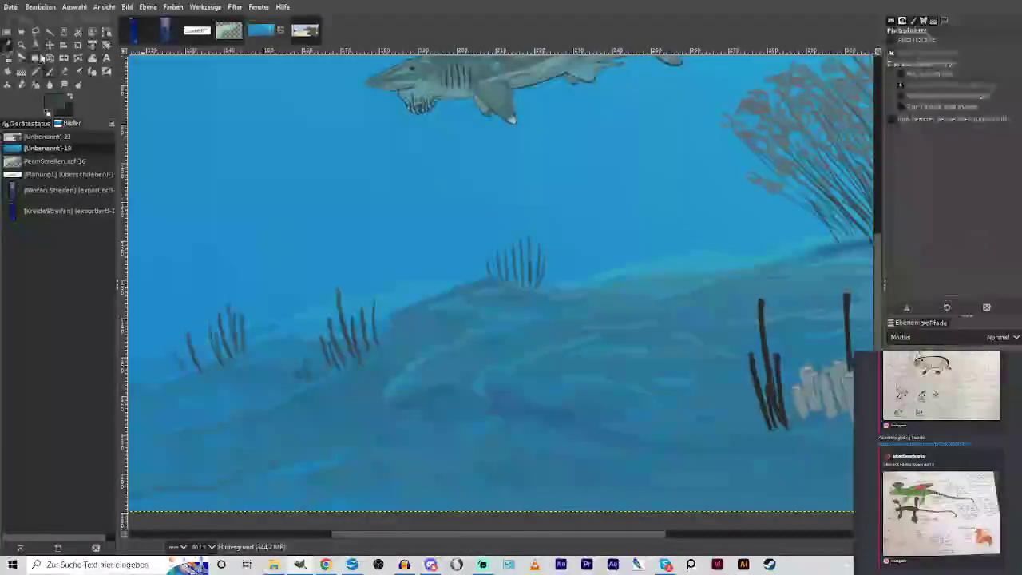
click(834, 391)
key(p)
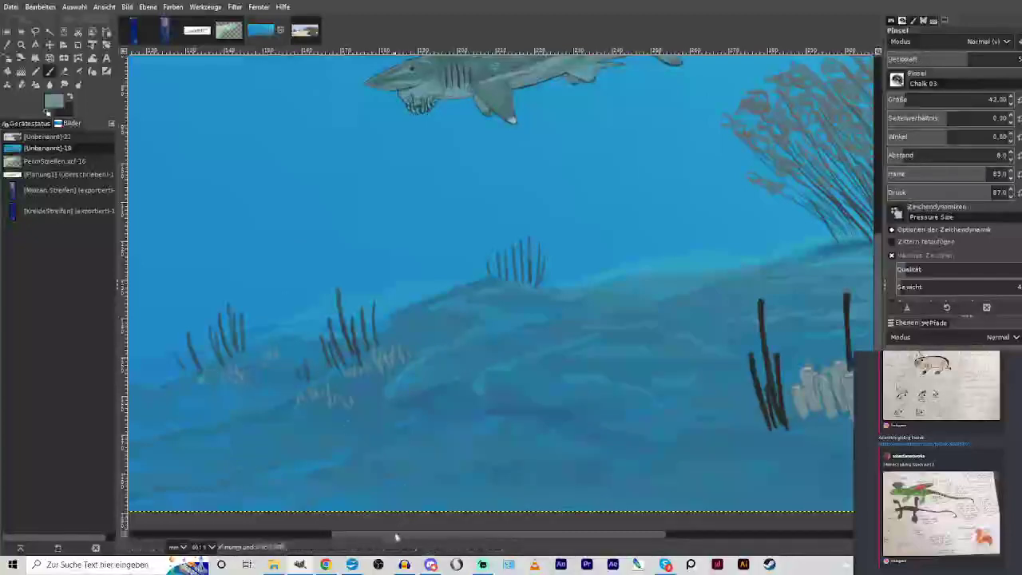
drag(397, 535, 299, 535)
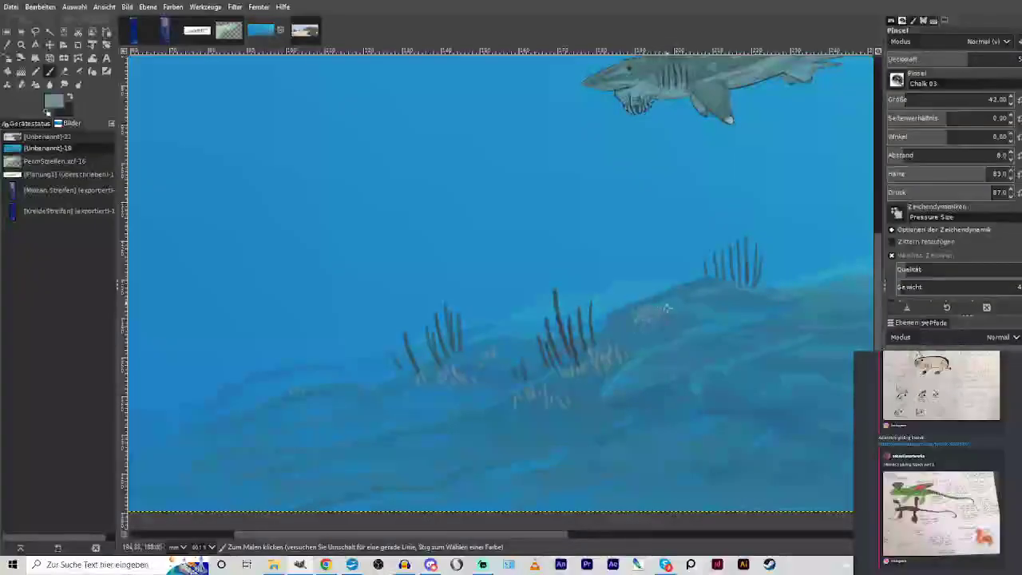
drag(554, 536, 819, 536)
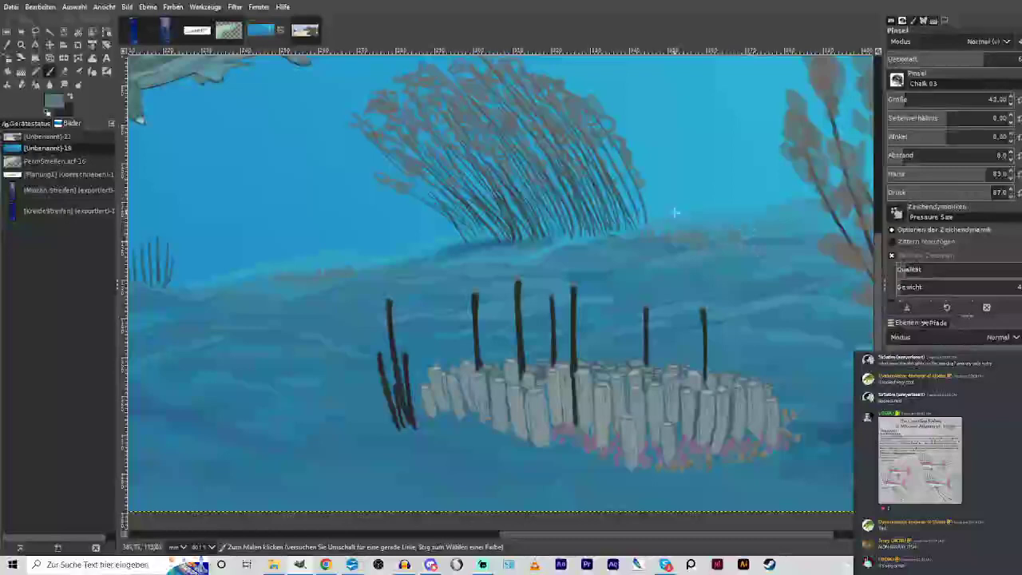
drag(517, 536, 412, 549)
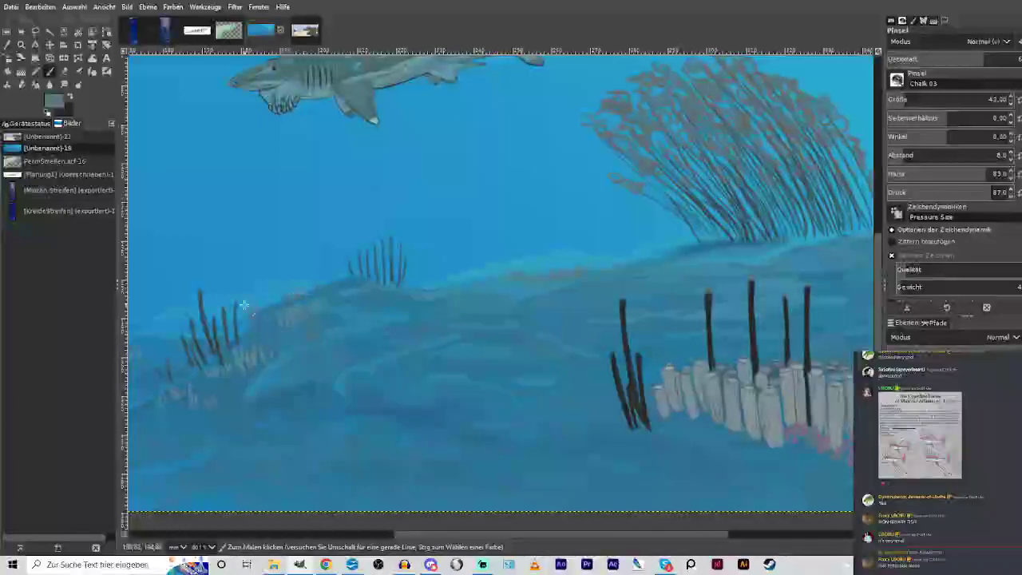
Paste the 'The Coastline Fishes of Miocene Atlantis pt. 1' reference sheet over the tall kelp area of the painting.
scroll(244, 305, down, 3)
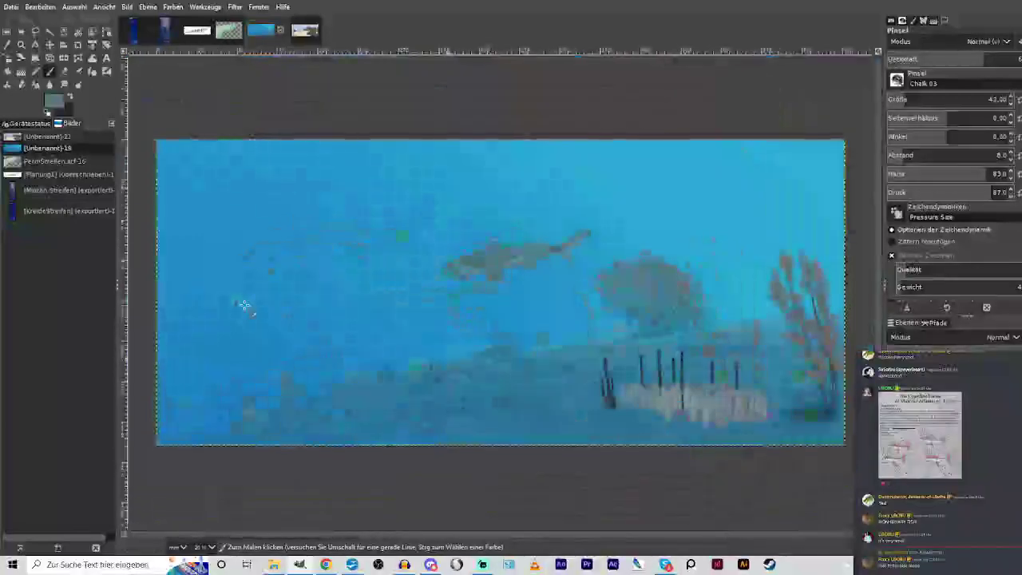
key(z)
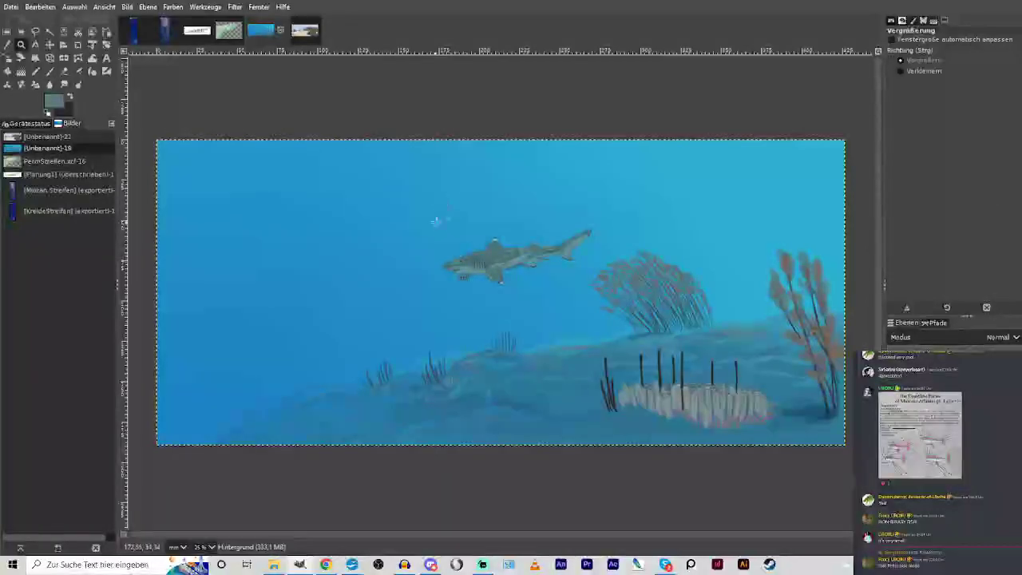
click(436, 198)
drag(519, 537, 807, 548)
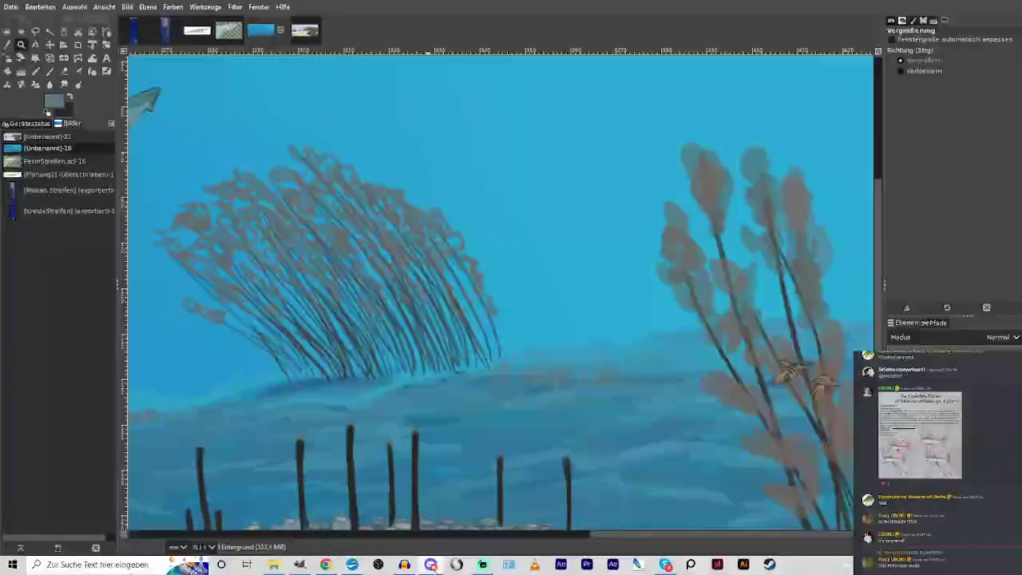
click(898, 449)
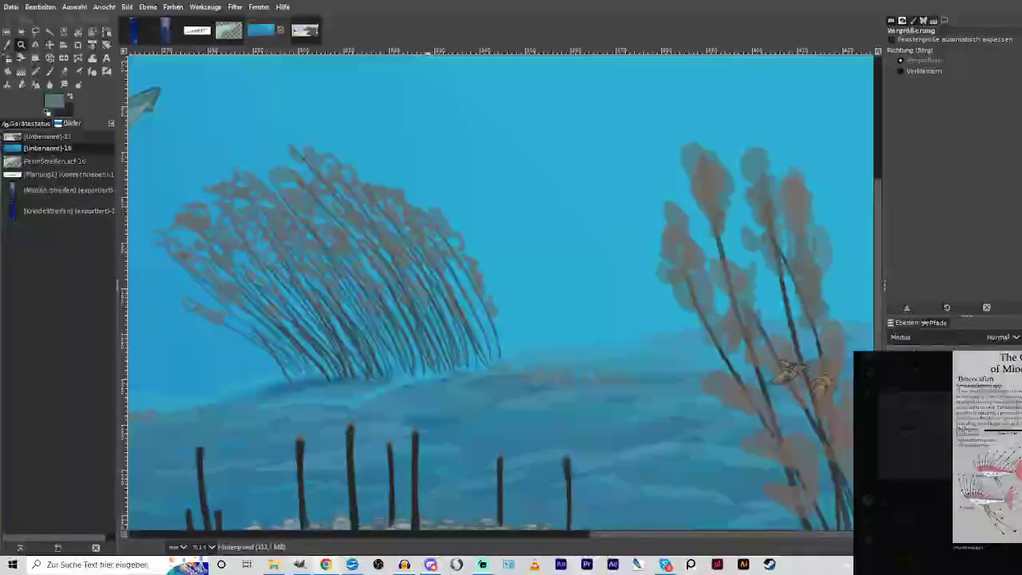
key(p)
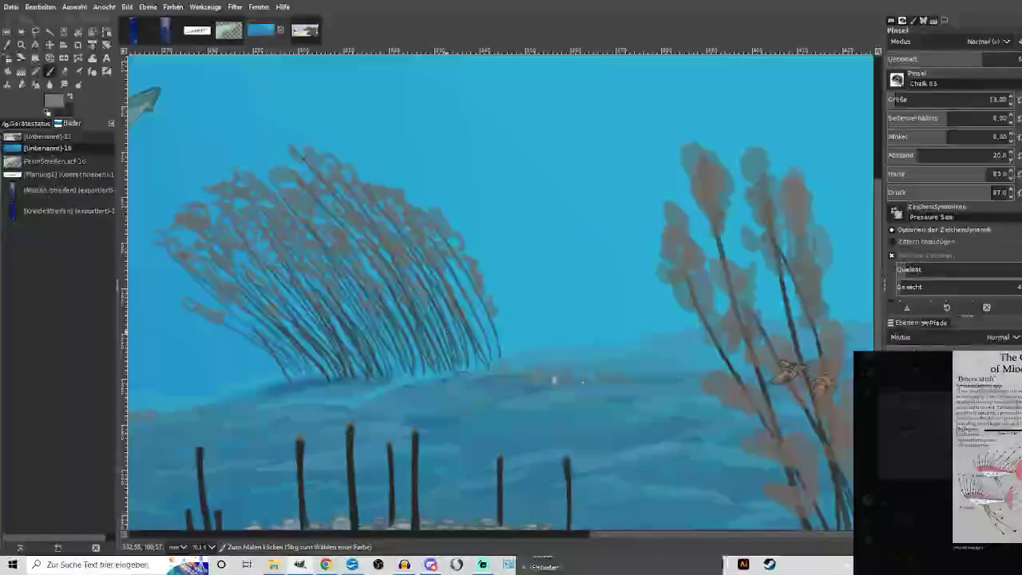
key(ctrl+v)
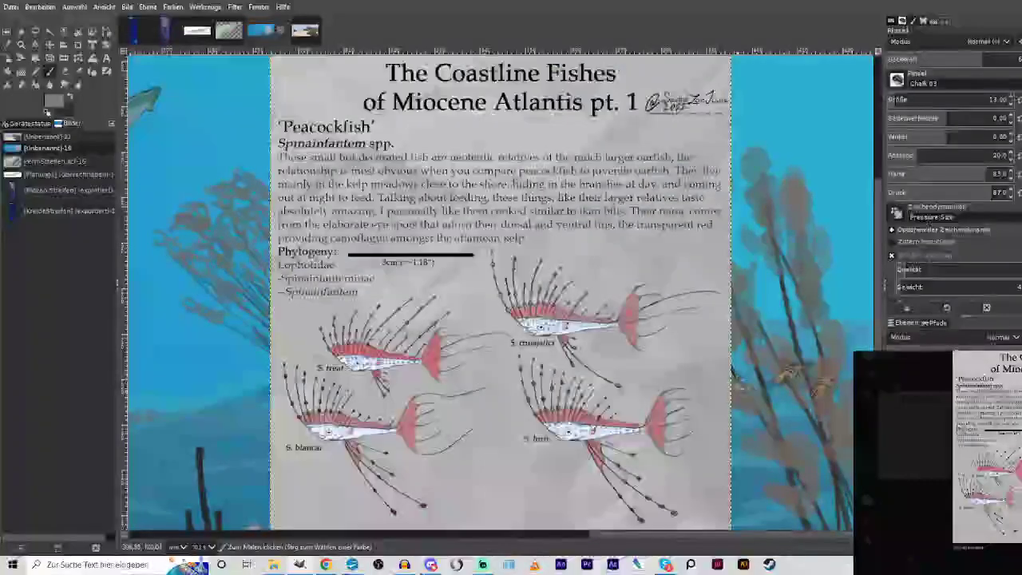
key(shift+c)
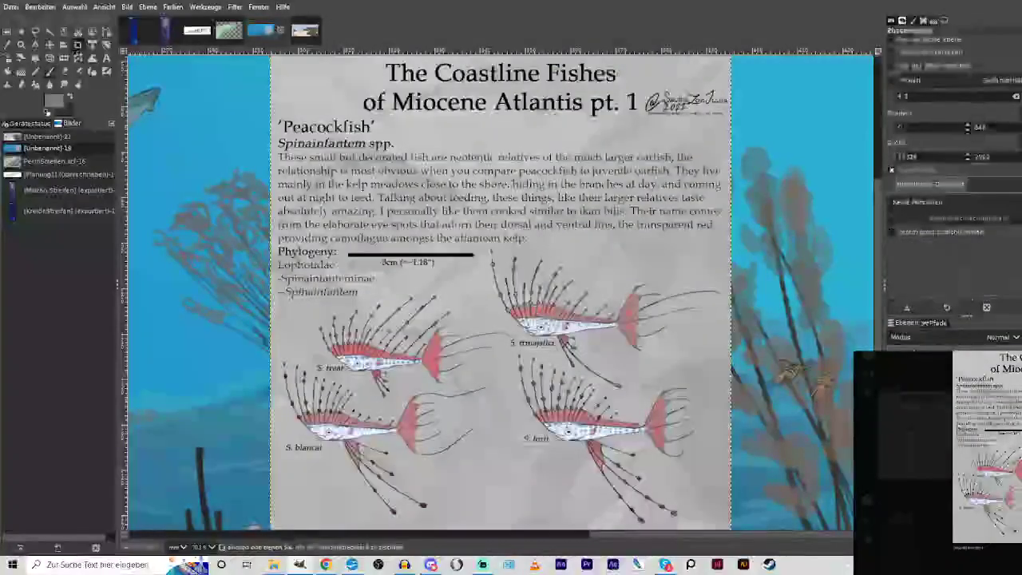
drag(509, 347, 589, 466)
drag(682, 511, 708, 526)
click(631, 433)
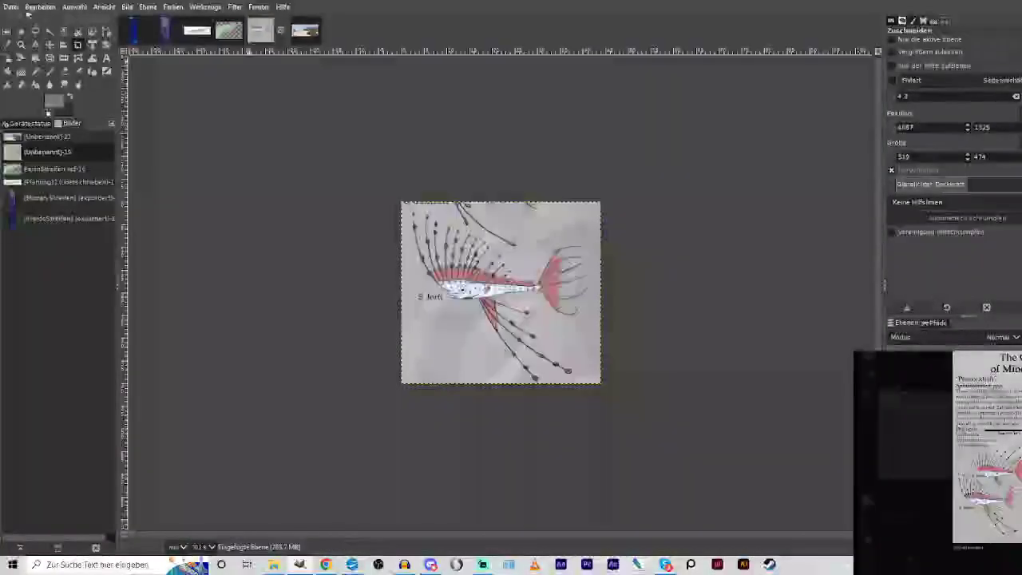
key(ctrl+z)
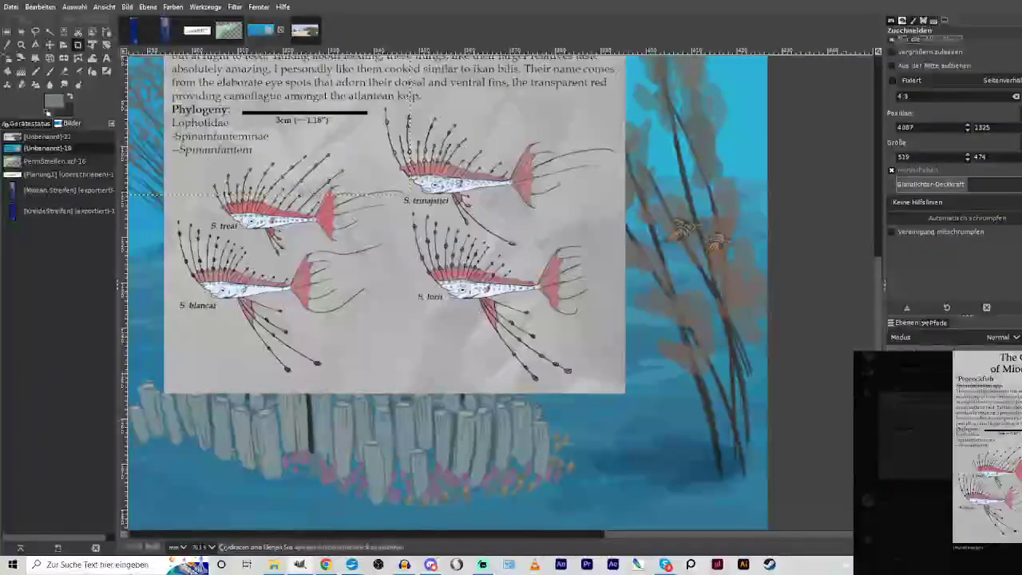
Crop only the pasted sheet's layer to the S. lorii peacockfish drawing.
click(490, 198)
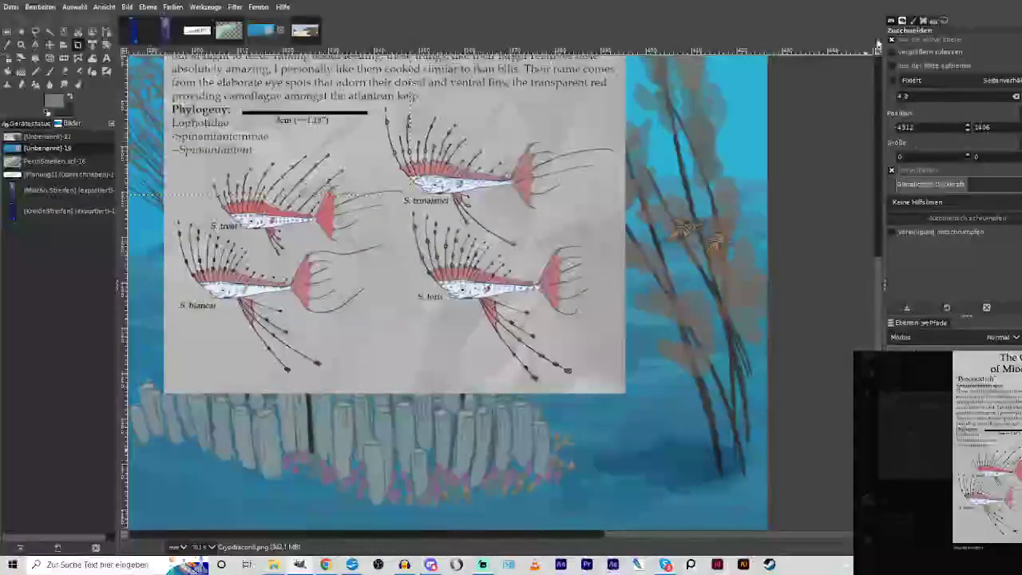
click(942, 448)
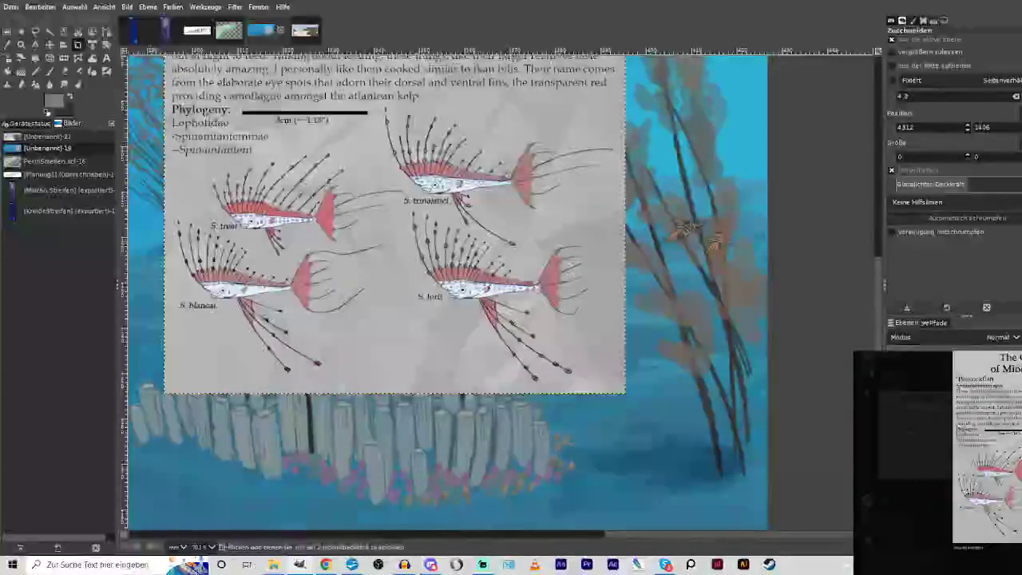
drag(399, 198, 607, 388)
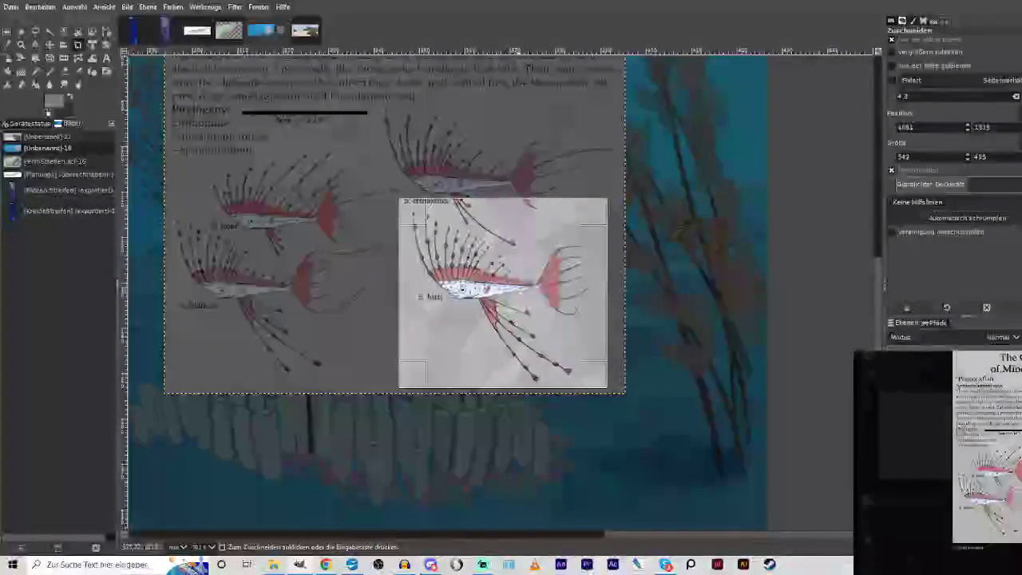
click(516, 294)
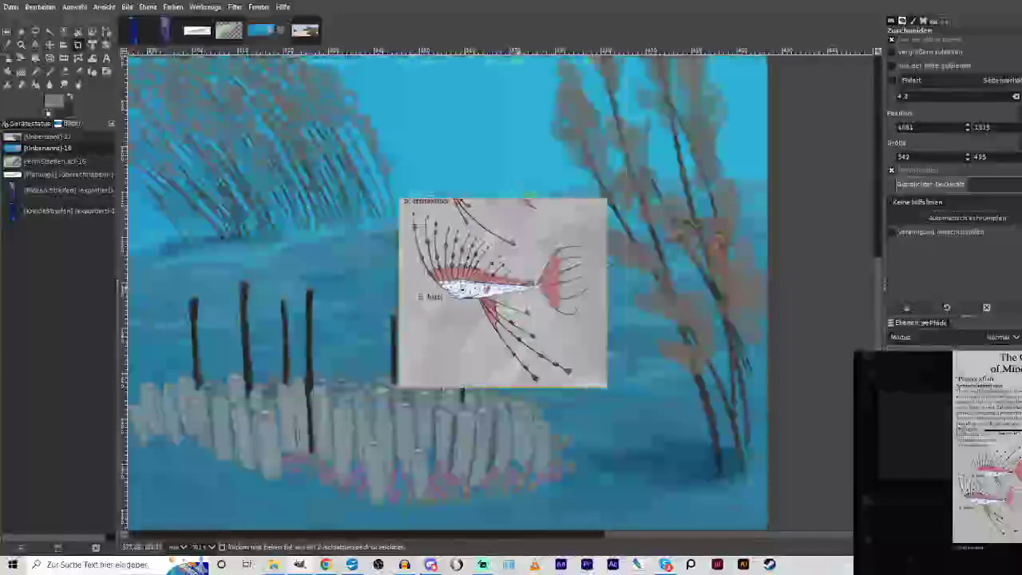
Scale the cropped S. lorii reference down to about half its size and place it over the broad-leaved kelp.
click(6, 59)
click(452, 319)
drag(401, 386, 499, 298)
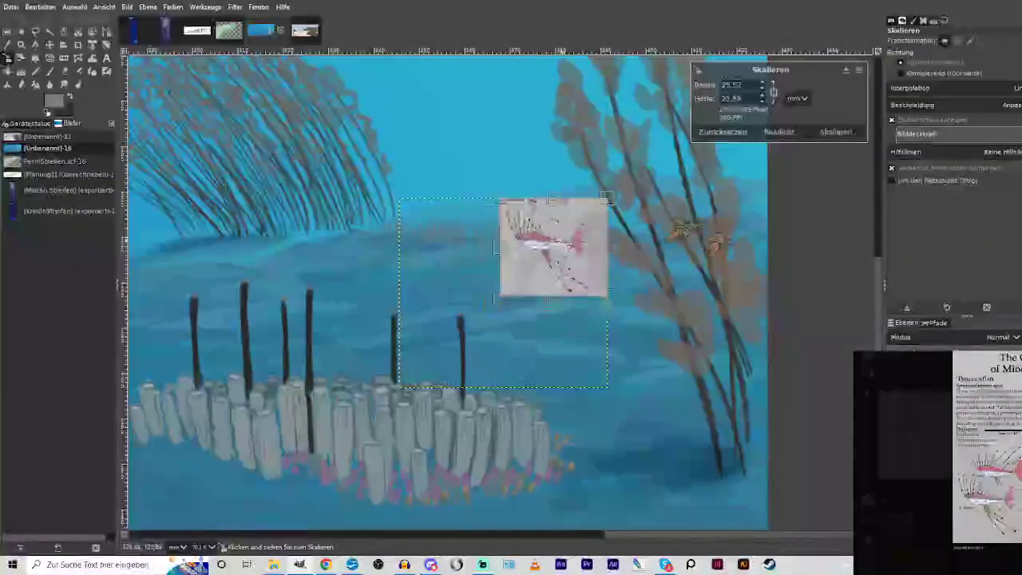
drag(554, 245, 707, 262)
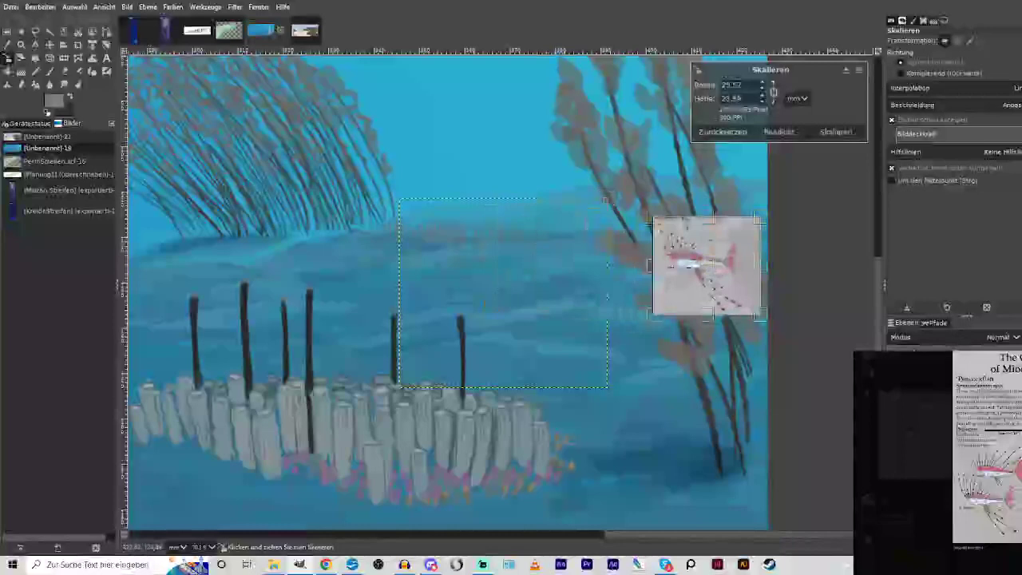
click(836, 131)
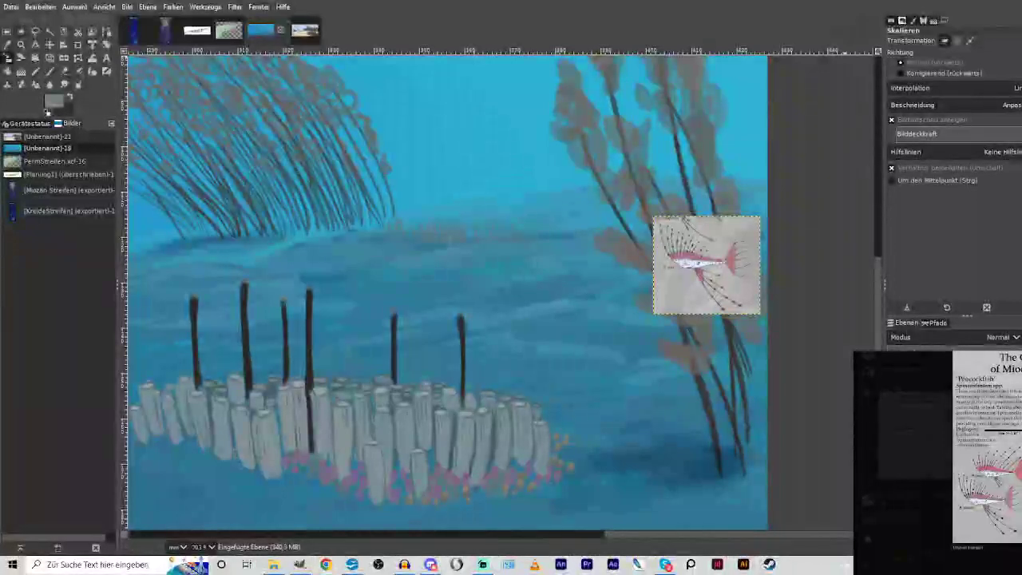
Move the S. lorii reference down the canvas to uncover the two striped squids in the kelp.
click(21, 44)
drag(527, 112, 775, 300)
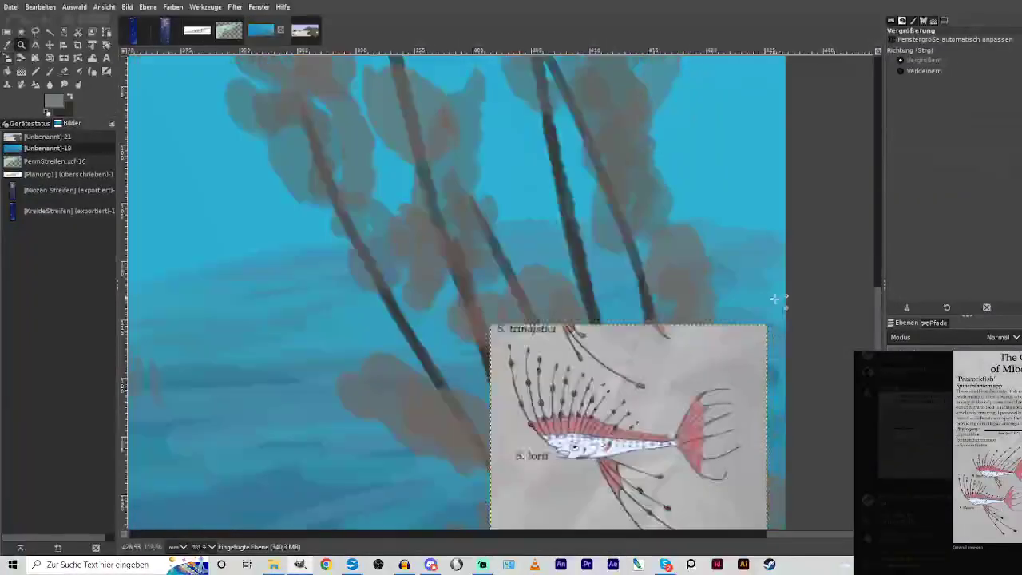
key(m)
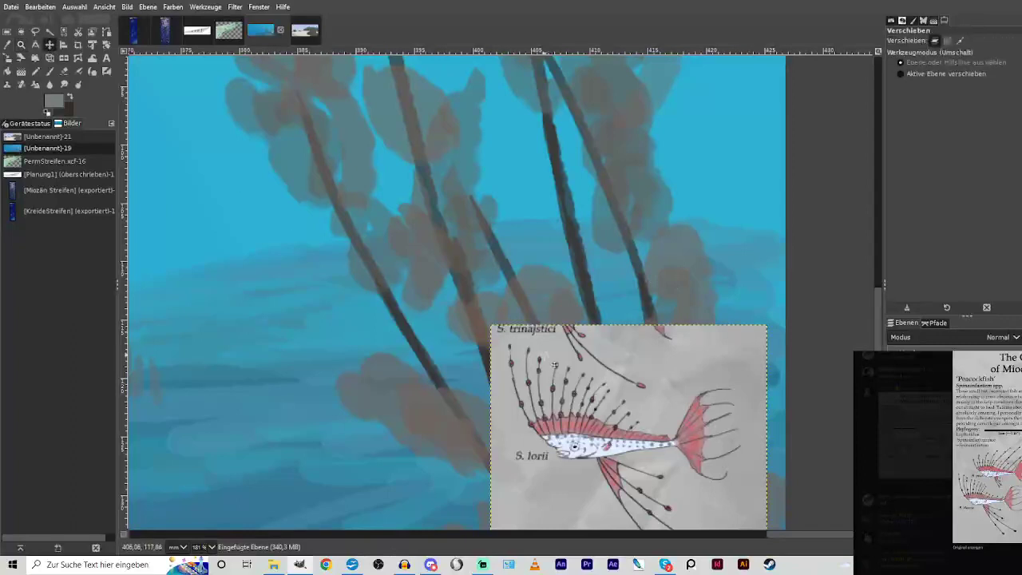
drag(554, 365, 561, 485)
scroll(509, 304, down, 3)
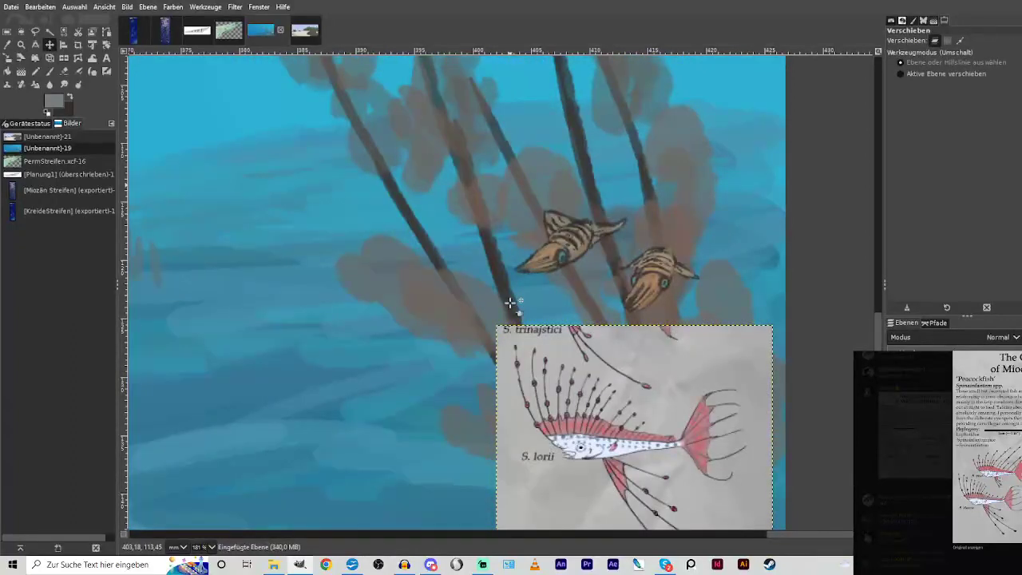
Paint a small white peacockfish body among the kelp stems with the Chalk 03 brush at size 31 and higher opacity.
click(22, 45)
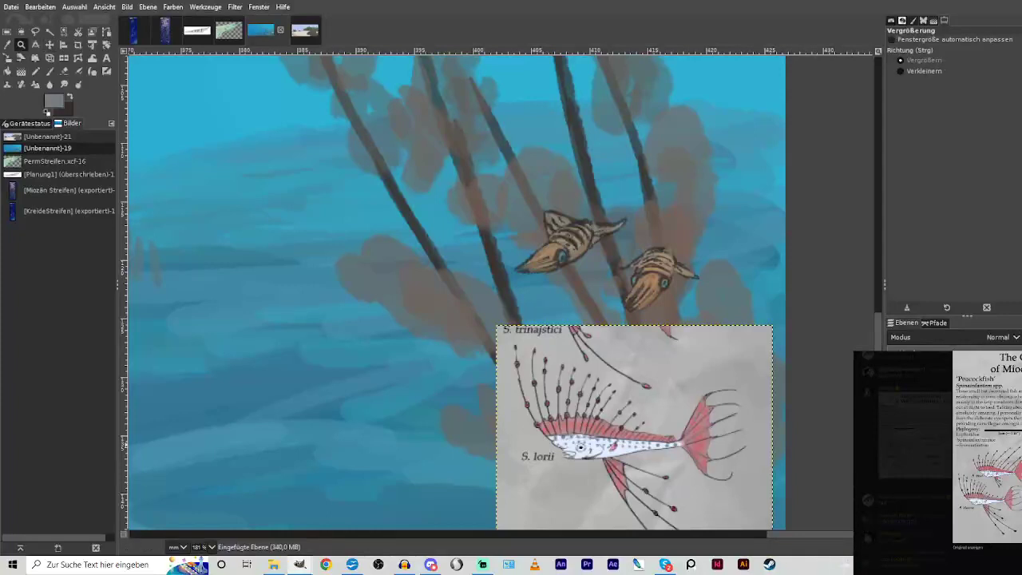
key(ctrl+h)
click(51, 71)
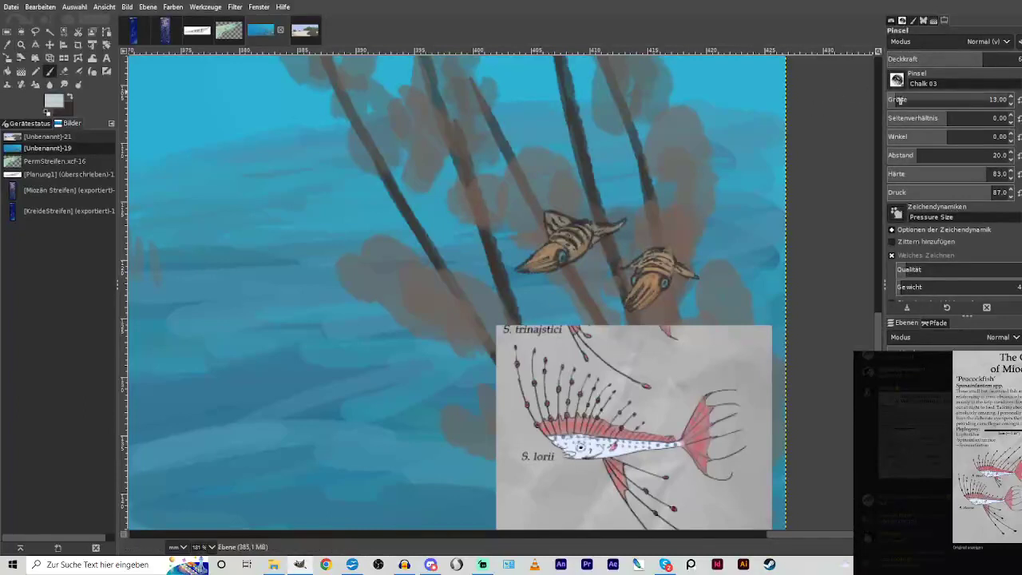
click(902, 100)
click(1019, 60)
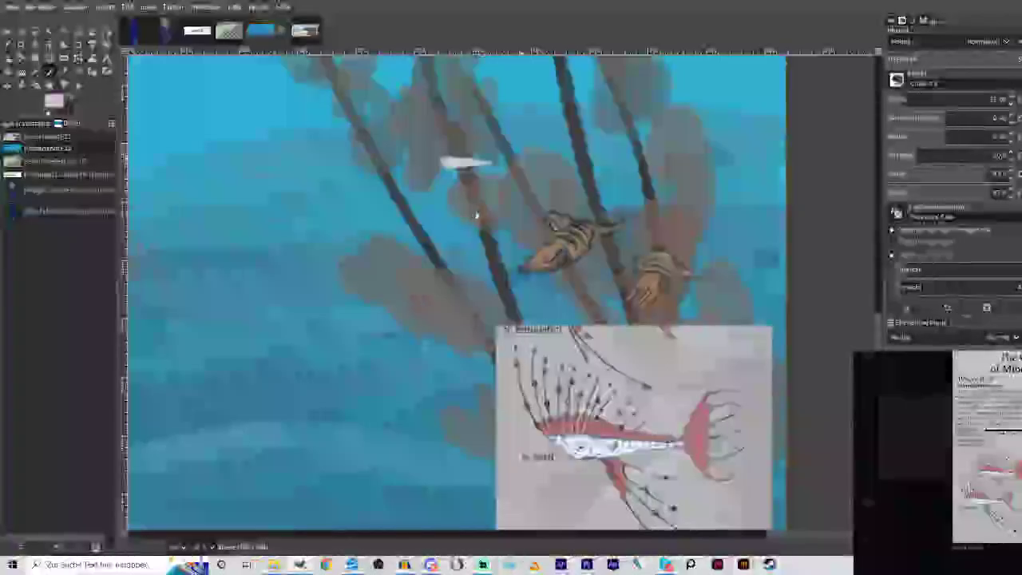
Paint the peacockfish's pink dorsal stripe, ventral fin and tail fin after the S. lorii reference.
drag(480, 216, 507, 206)
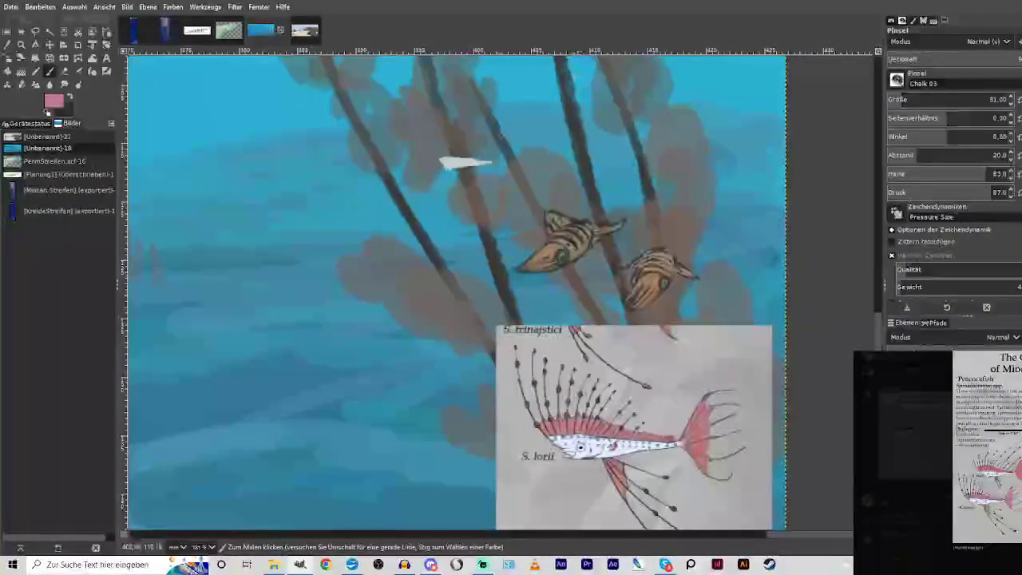
drag(468, 158, 449, 154)
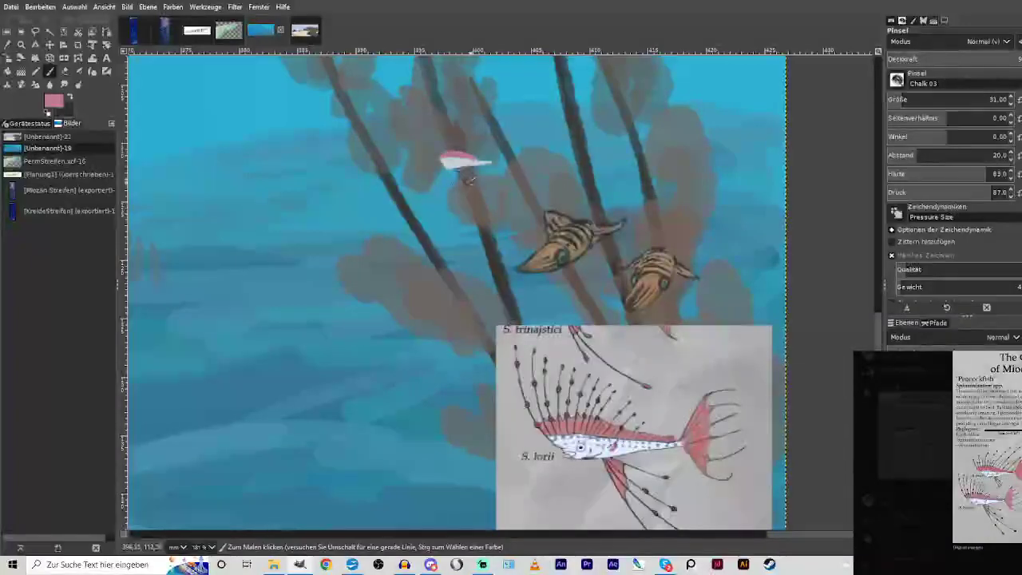
mouse_move(492, 162)
mouse_down()
mouse_move(506, 146)
mouse_move(498, 168)
mouse_up()
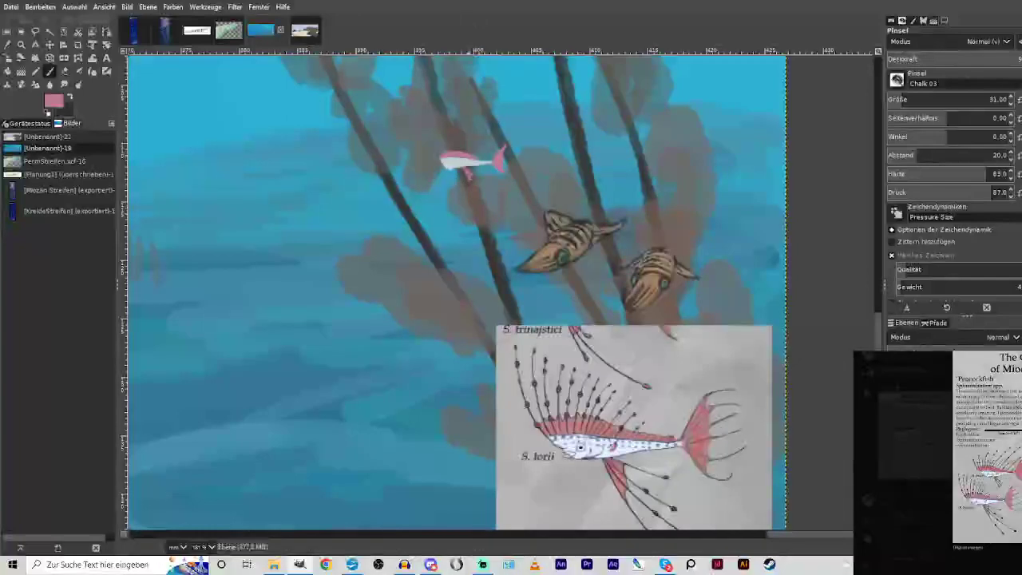
Draw the peacockfish's thin dark fin rays, long dorsal spines and facial details in dark blue-grey with brush size 11.
click(21, 44)
drag(354, 77, 597, 357)
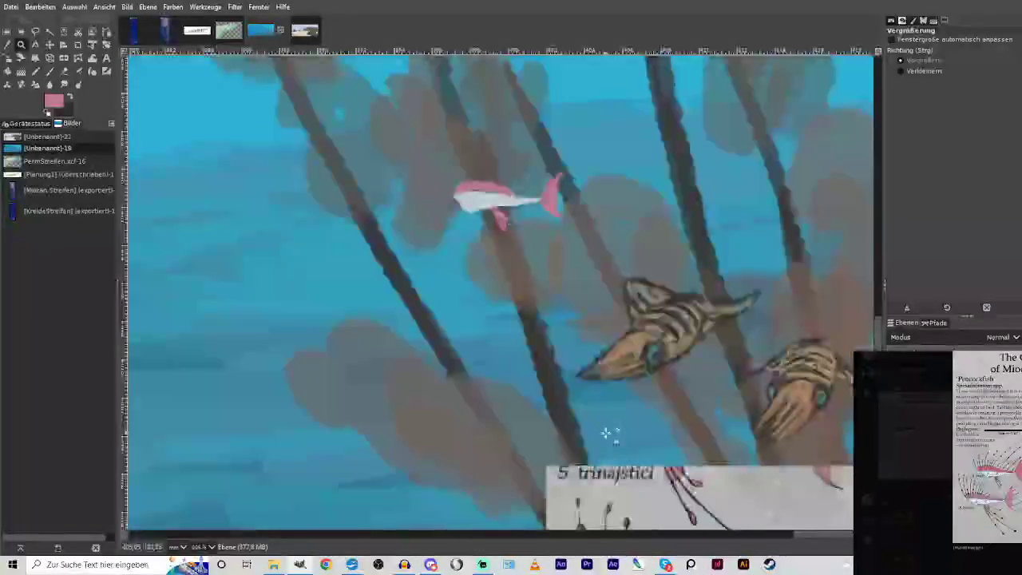
click(50, 71)
ctrl+click(482, 220)
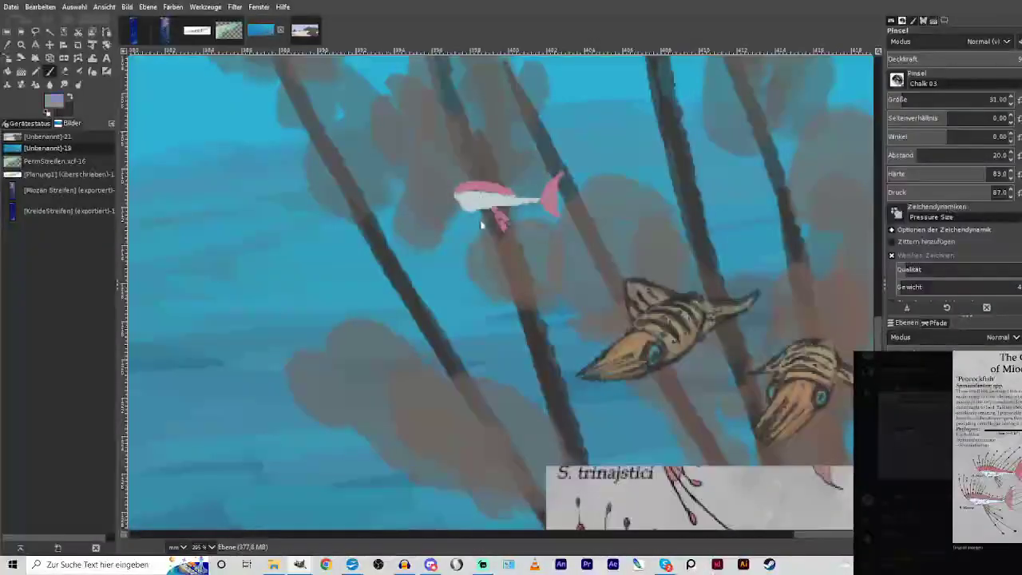
ctrl+click(476, 249)
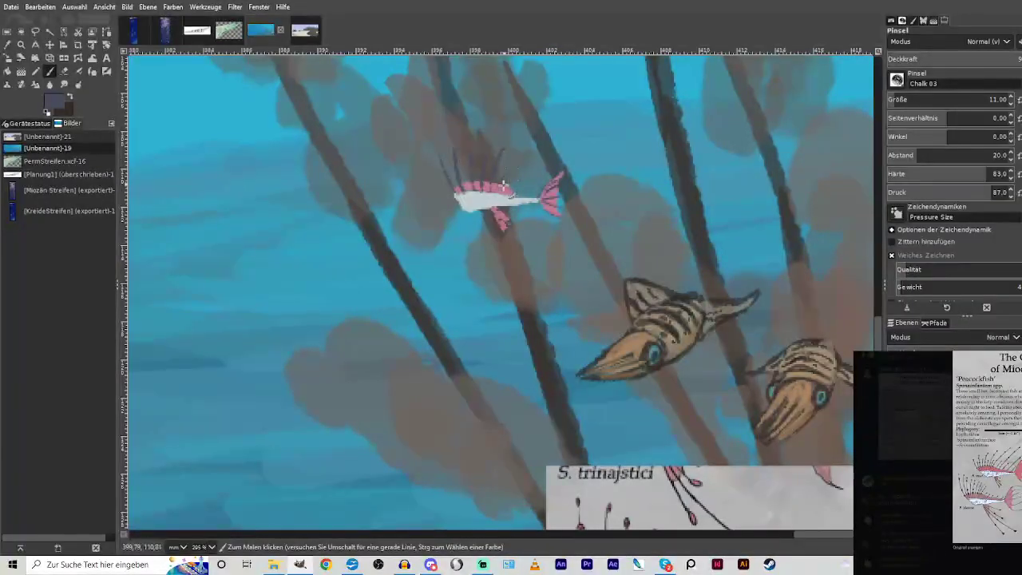
drag(880, 343, 891, 323)
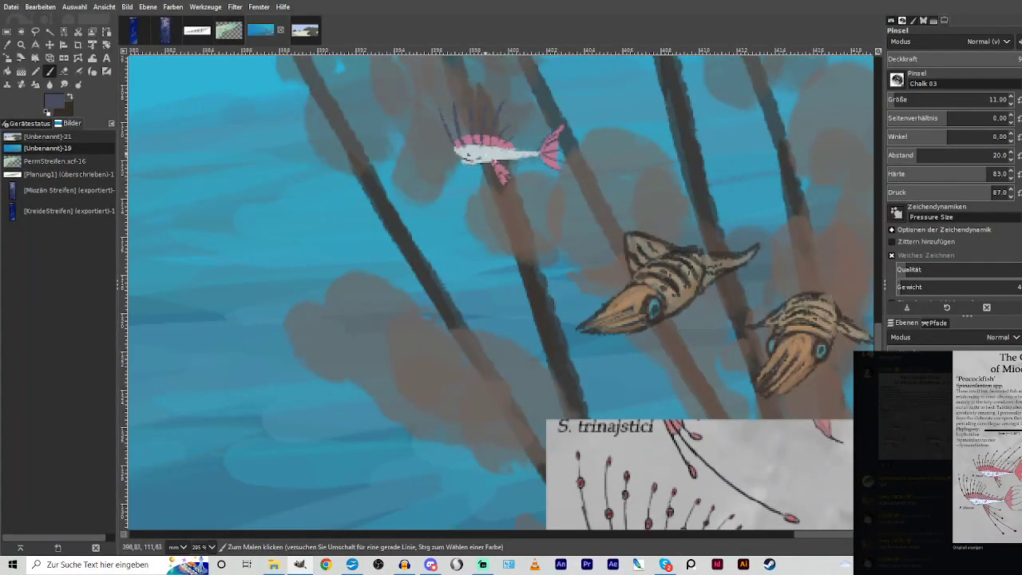
Refine the peacockfish's dark tail and head lines, then dot the tips of its dorsal spines in pink with brush size 11.
mouse_move(878, 339)
mouse_down()
mouse_move(878, 364)
mouse_move(876, 331)
mouse_up()
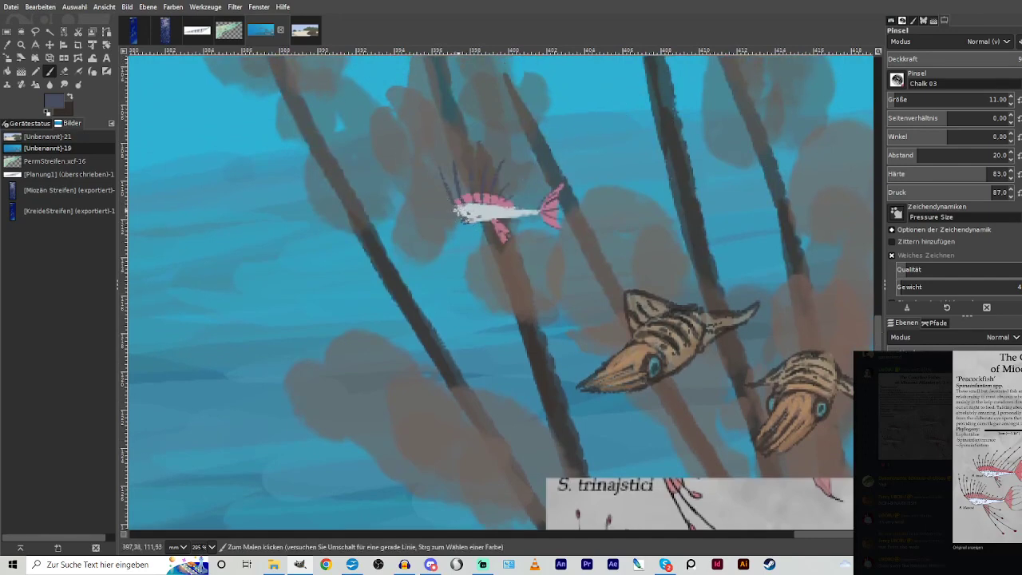
drag(529, 206, 538, 209)
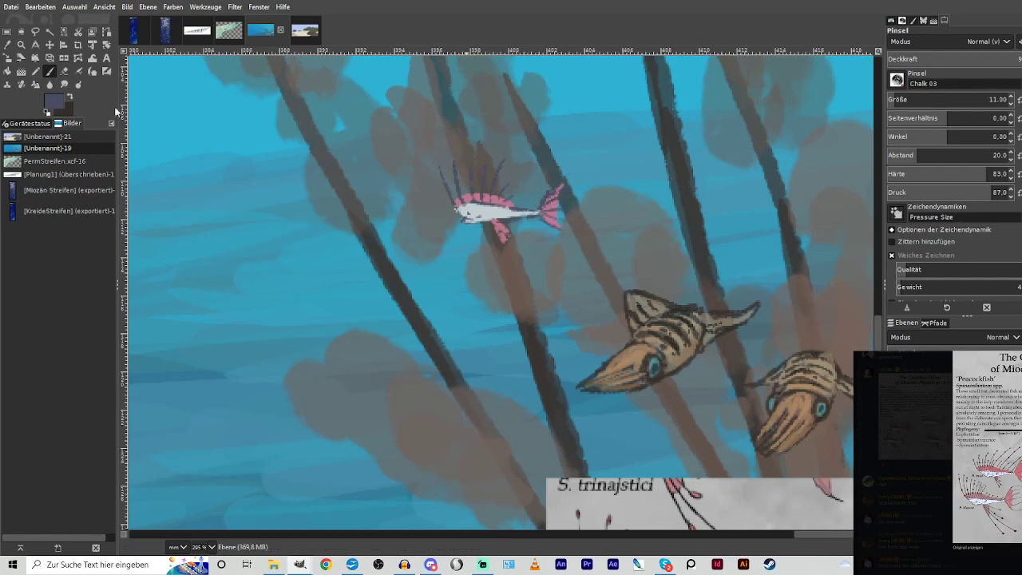
click(613, 300)
click(644, 310)
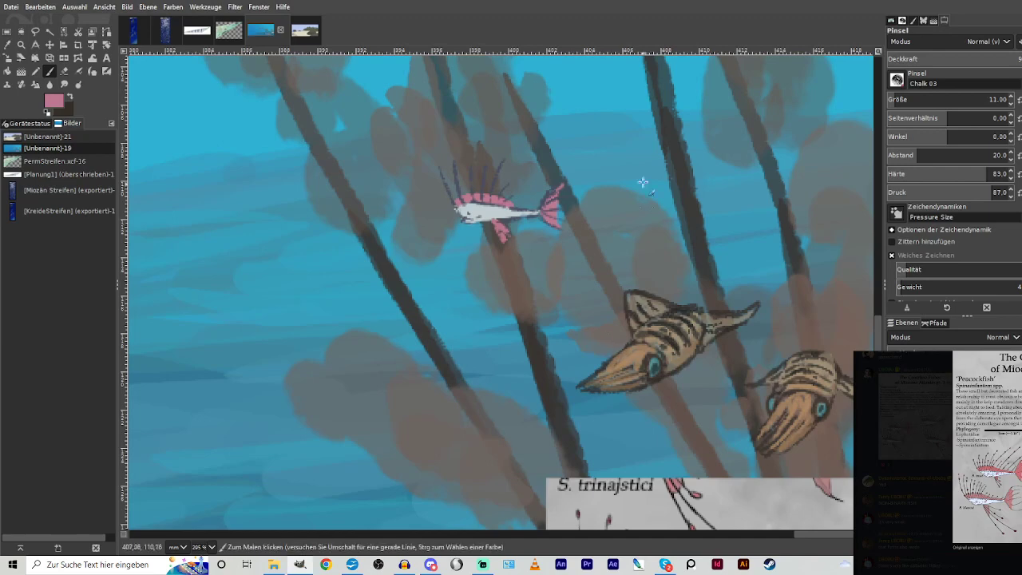
click(440, 168)
click(455, 162)
click(487, 163)
key(1)
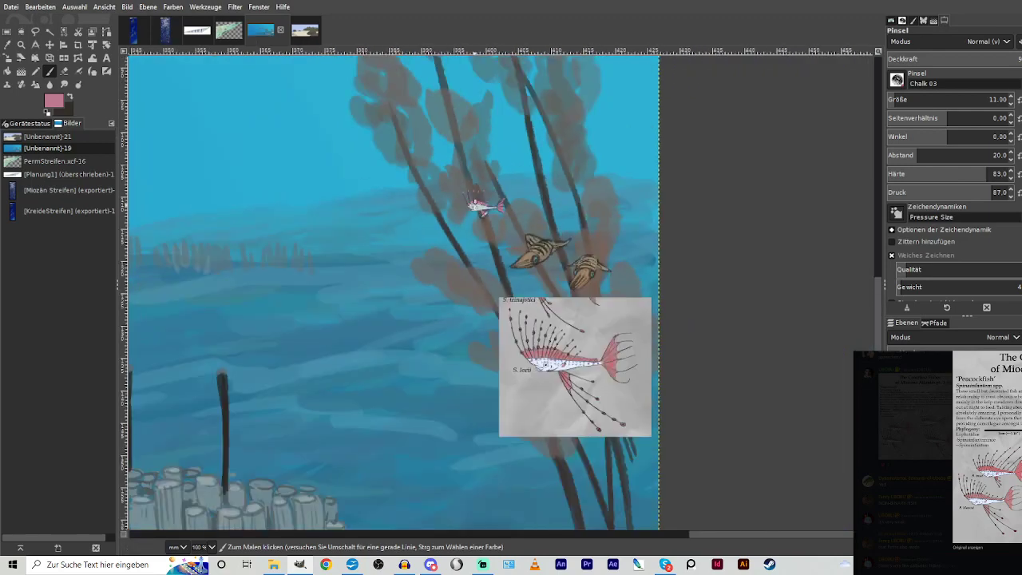
Crop only the peacockfish layer to a tight 99 × 83 px rectangle around the fish.
key(shift+c)
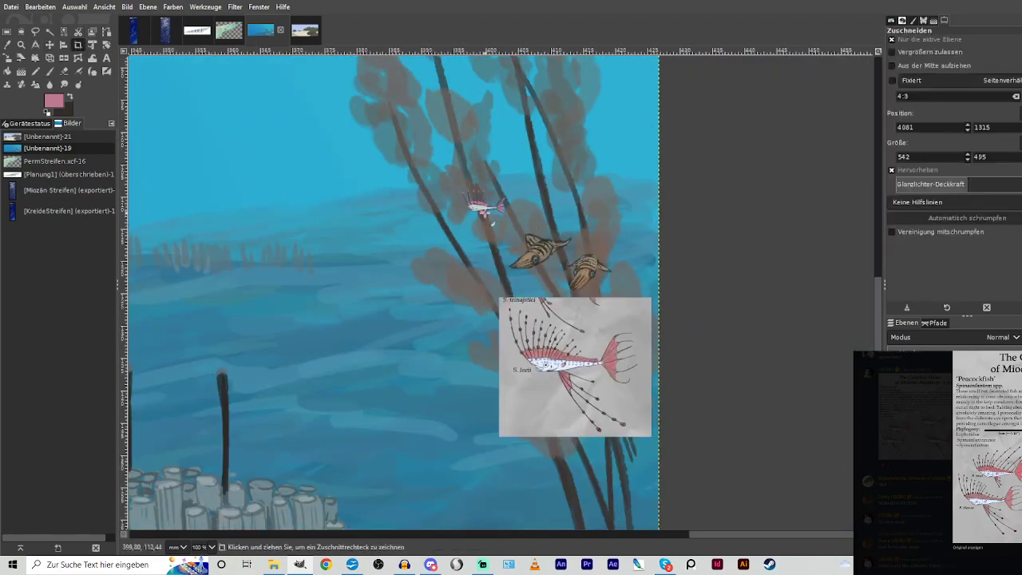
drag(454, 182, 509, 225)
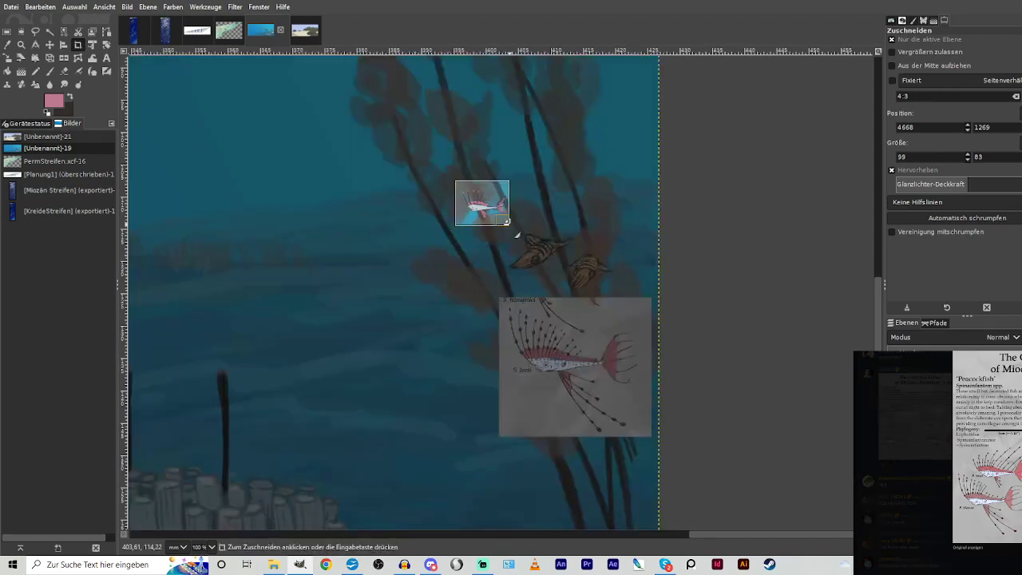
click(496, 197)
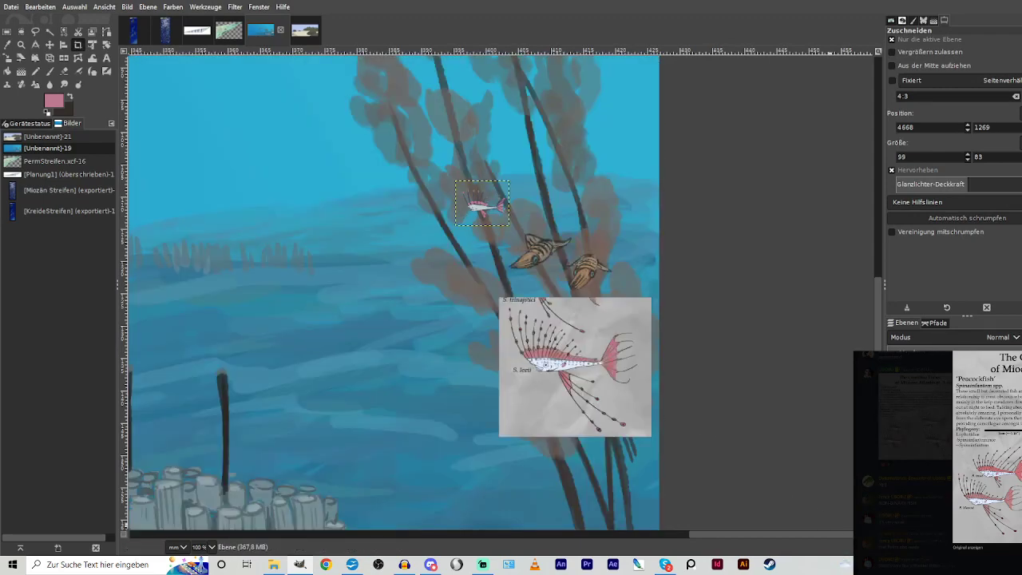
Duplicate the peacockfish layer six times and spread the copies as a school across the kelp stems to the canvas edge.
key(m)
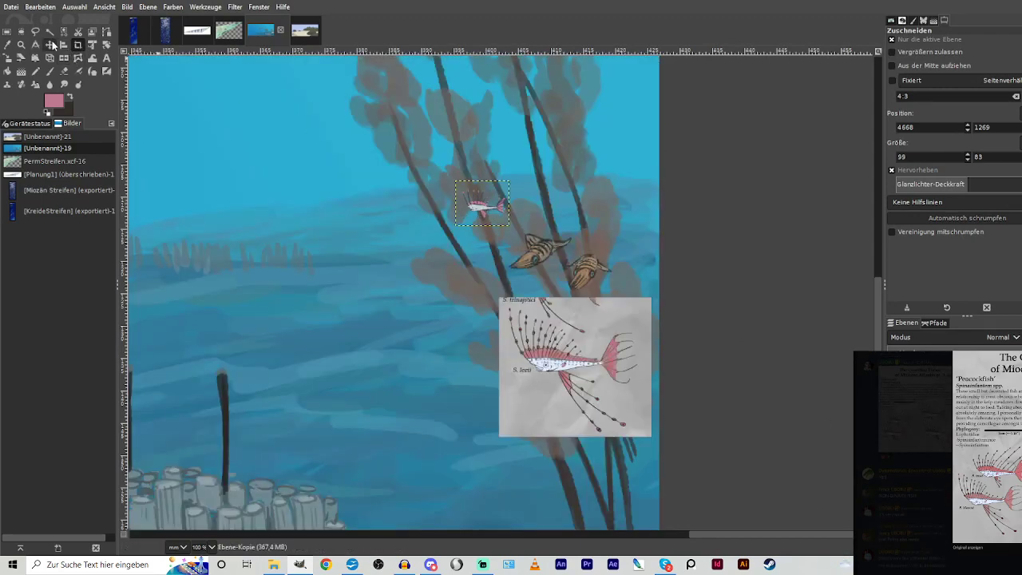
drag(488, 216, 665, 170)
key(shift+ctrl+d)
key(shift+ctrl+d)
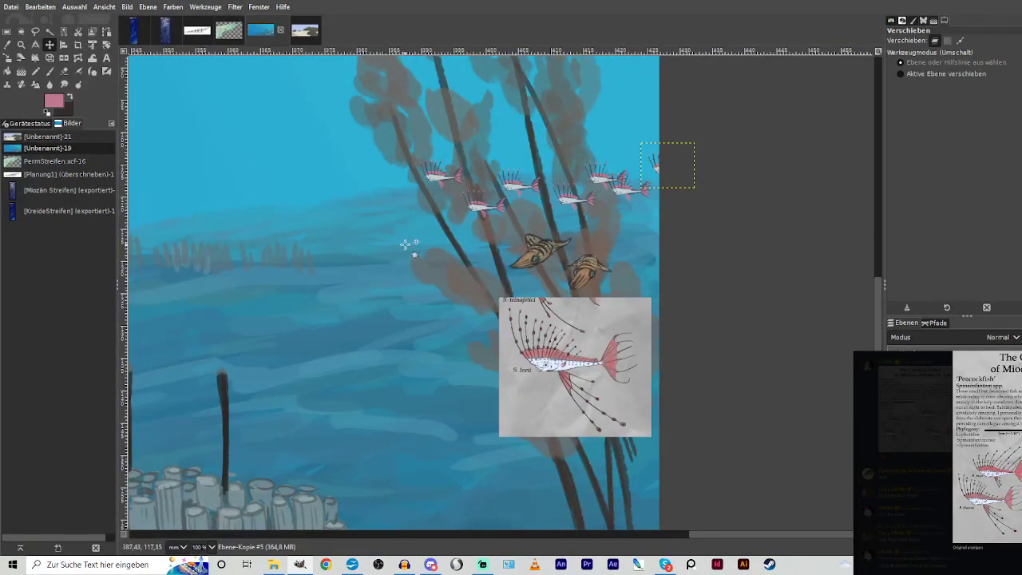
Hide the S. lorii reference and activate the background layer to review the whole underwater scene.
click(894, 448)
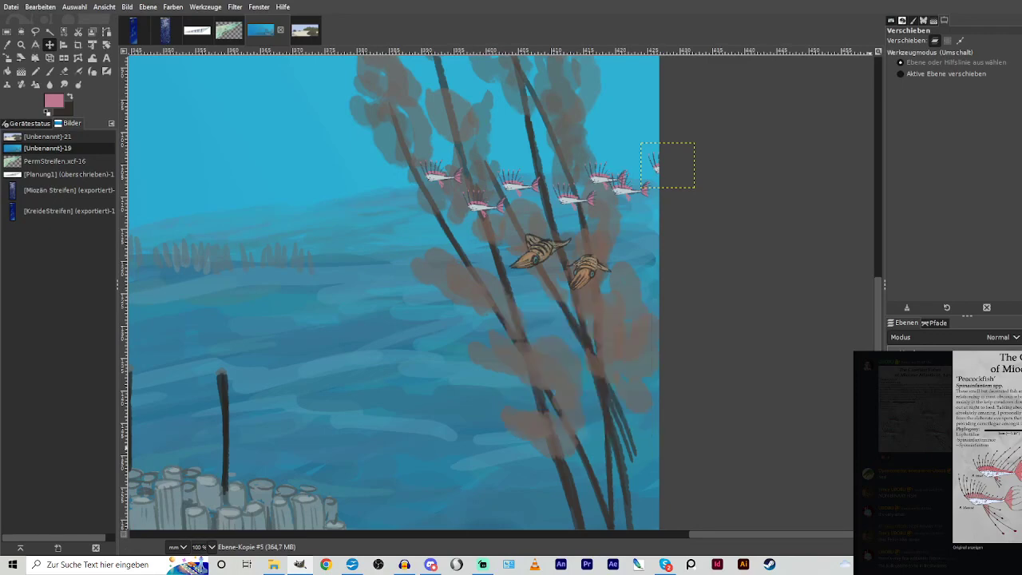
click(934, 479)
drag(834, 536, 762, 531)
scroll(490, 257, down, 4)
scroll(491, 256, up, 8)
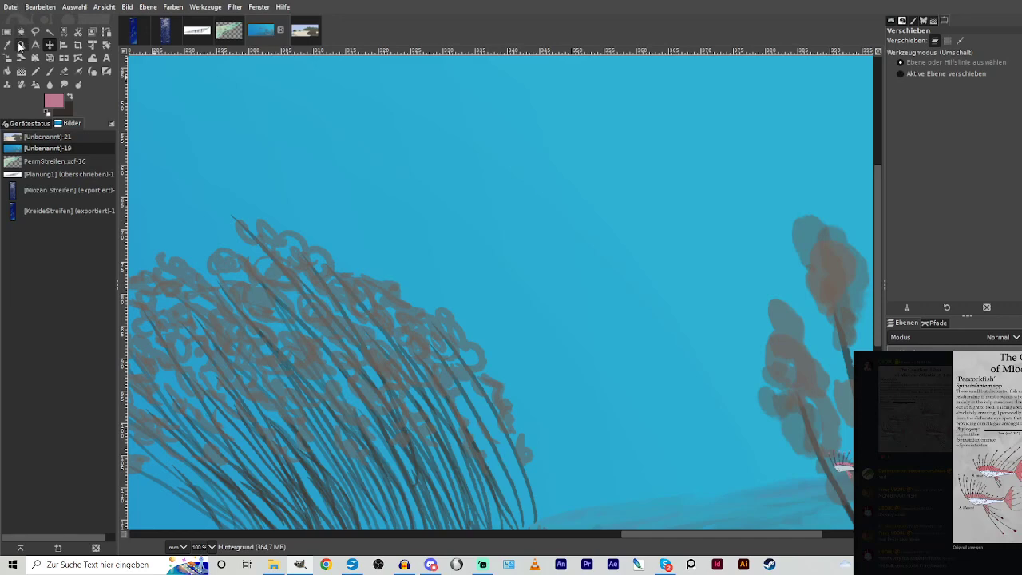
click(22, 46)
click(901, 72)
click(628, 235)
click(628, 235)
click(623, 235)
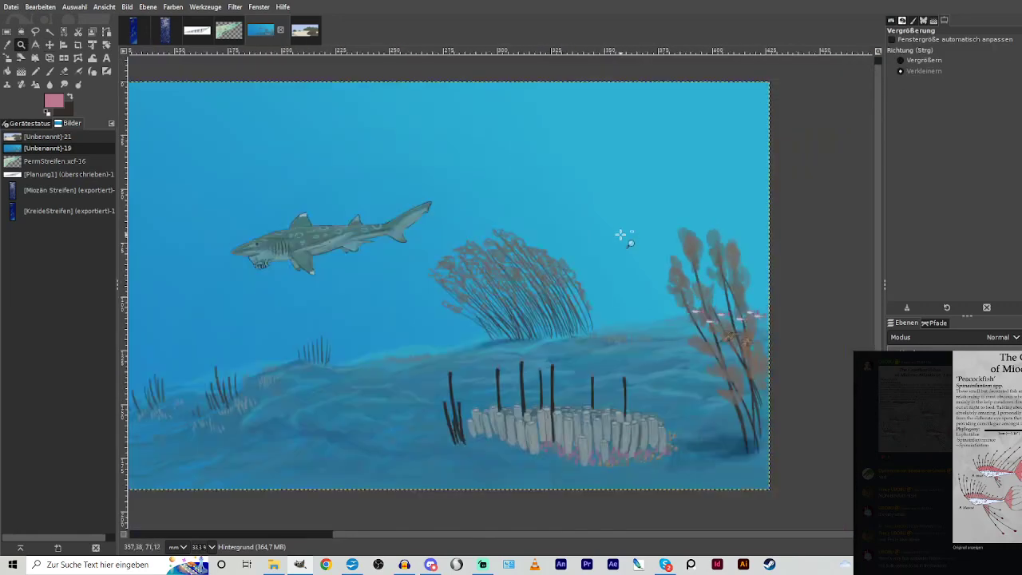
scroll(524, 533, left, 3)
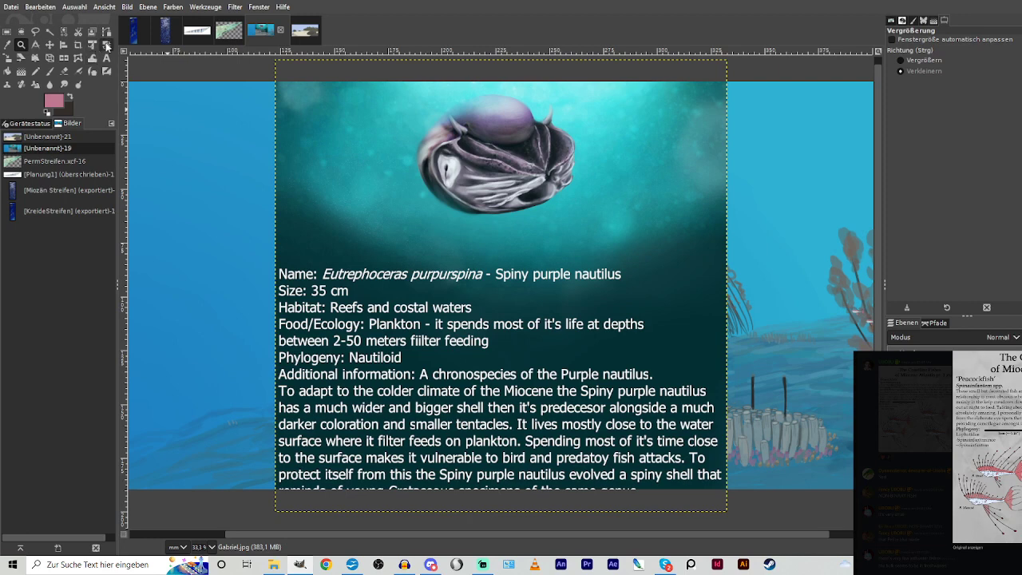
Crop the Eutrephoceras purpurspina reference layer to the nautilus picture, 1149 × 825 px, removing the description text.
click(78, 44)
drag(396, 86, 605, 235)
double_click(496, 161)
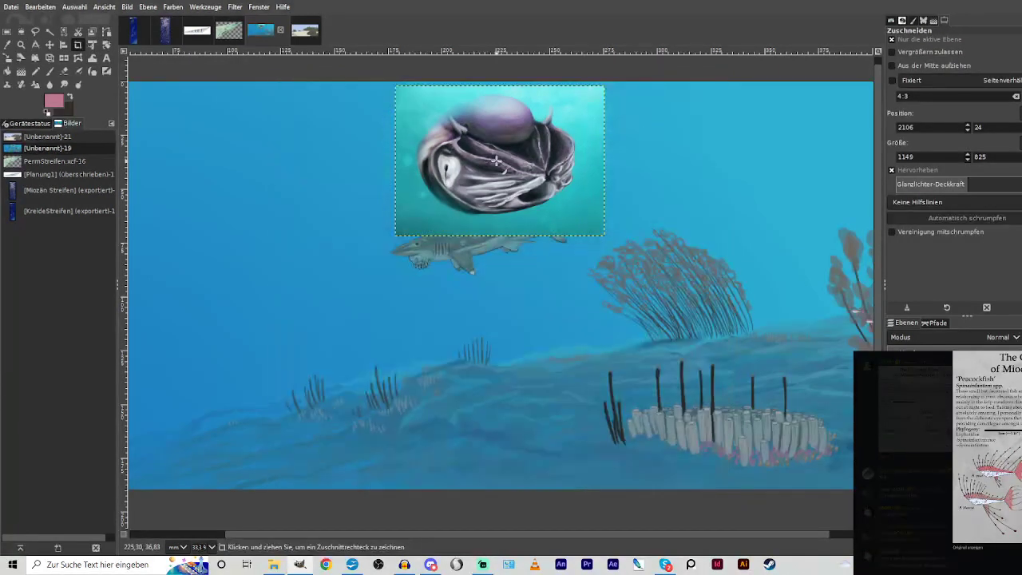
Scale the nautilus reference down to about 53 × 38 mm and place it between the fan-shaped plant and the kelp.
click(7, 58)
drag(449, 145, 547, 232)
drag(546, 195, 388, 316)
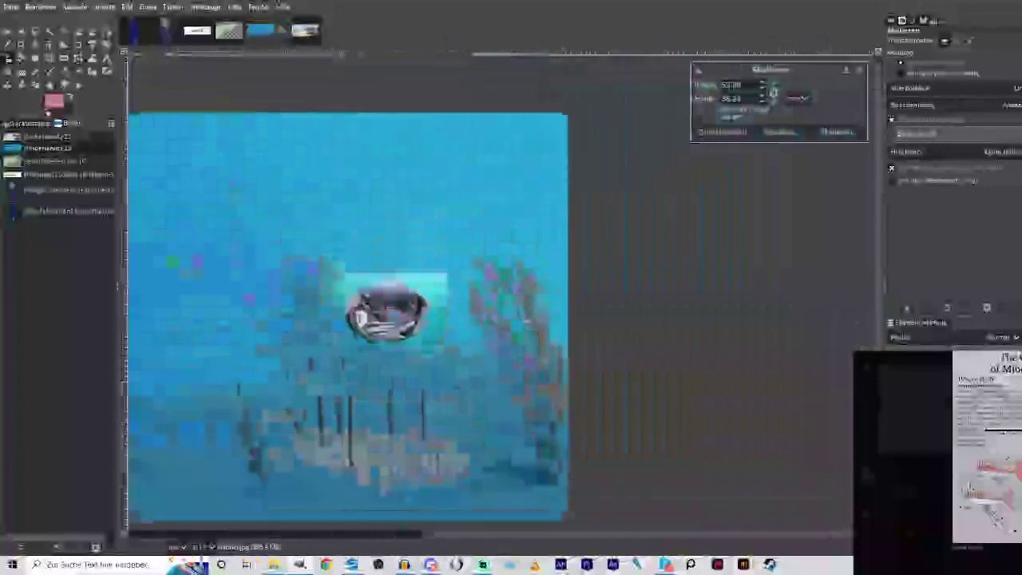
click(837, 132)
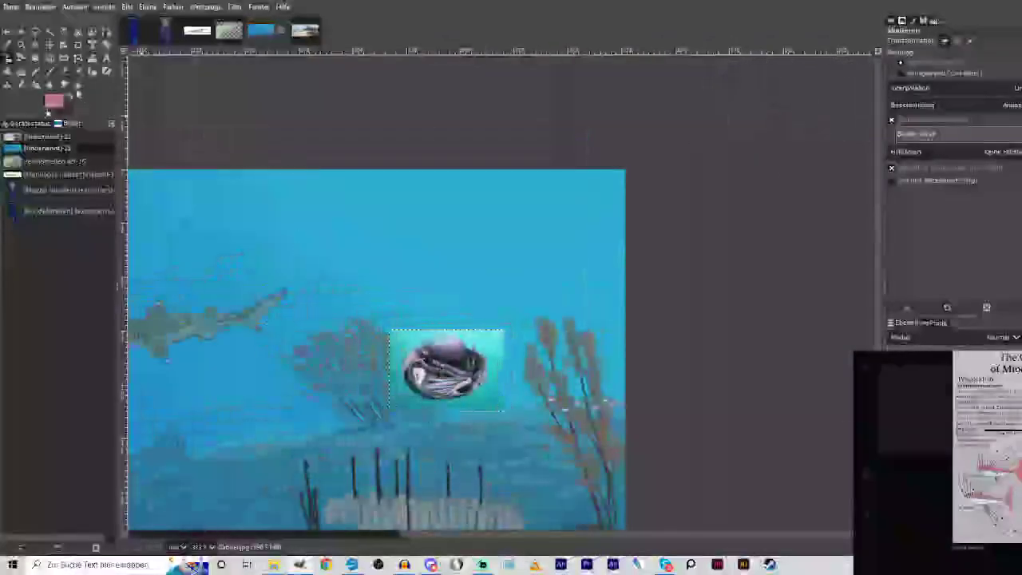
Move the nautilus reference over the upper part of the kelp, just above the peacockfish school.
key(z)
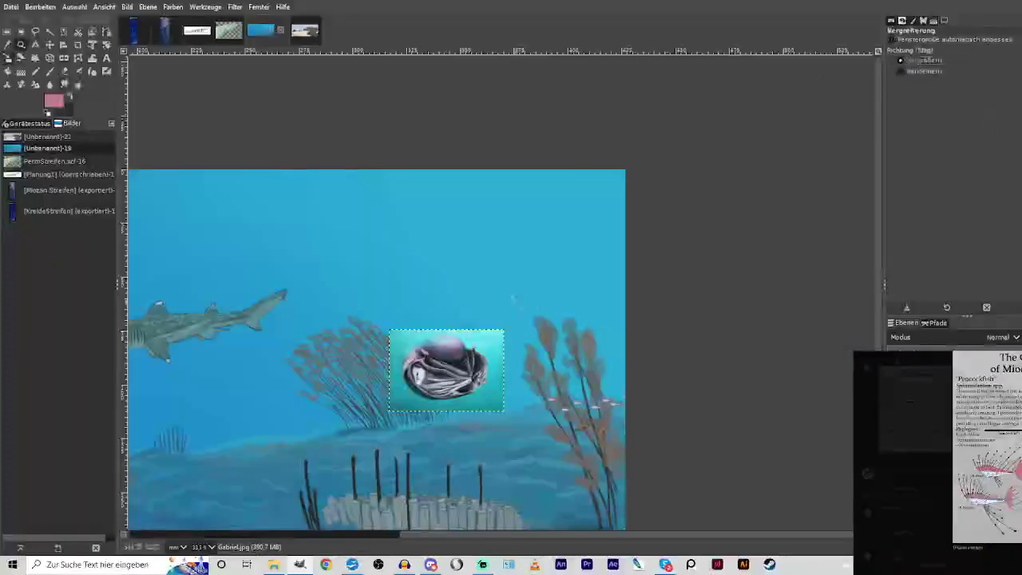
drag(473, 273, 602, 430)
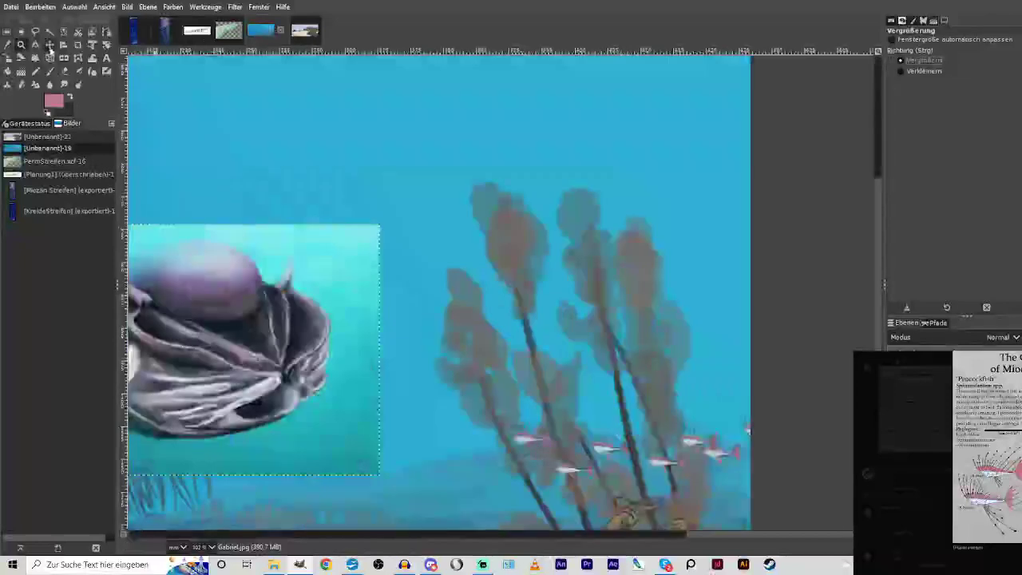
click(50, 48)
drag(295, 305, 625, 247)
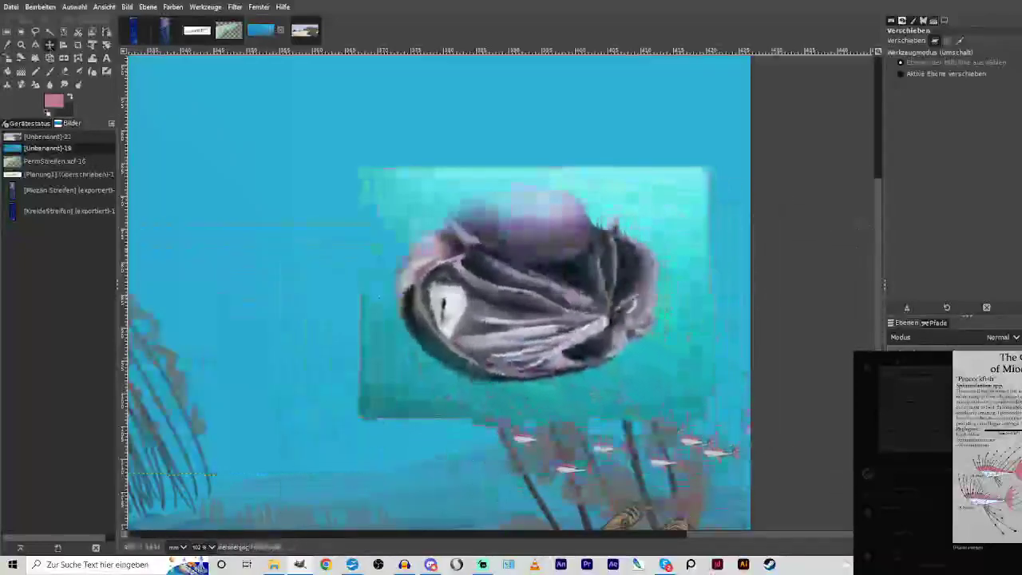
Start scaling the nautilus reference layer again.
key(shift+s)
click(513, 301)
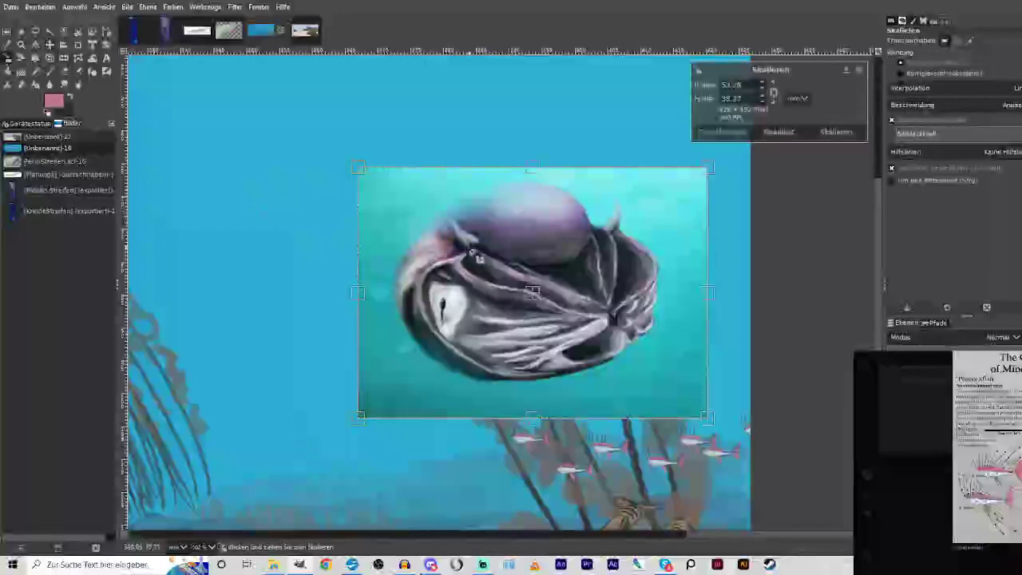
Shrink the pasted creature reference, place it at the seascape's upper right edge beside the seaweed, and anchor it to the background.
drag(479, 258, 680, 138)
click(835, 132)
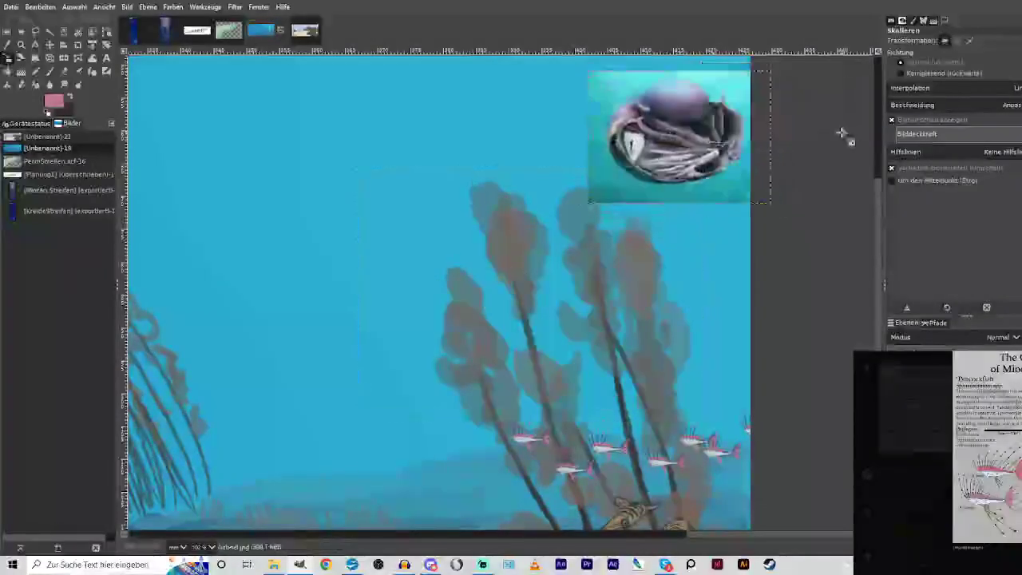
click(21, 45)
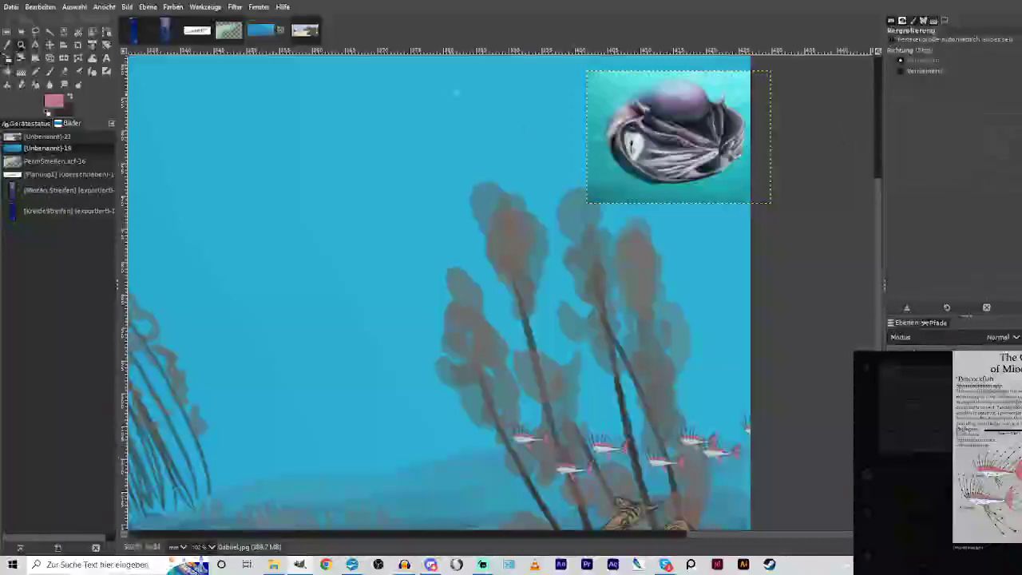
click(729, 116)
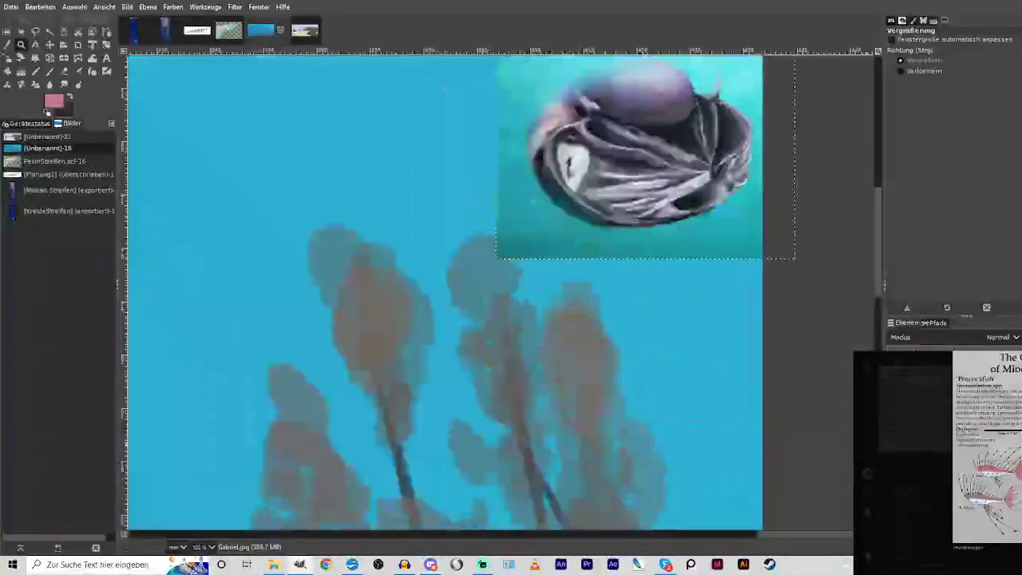
click(943, 445)
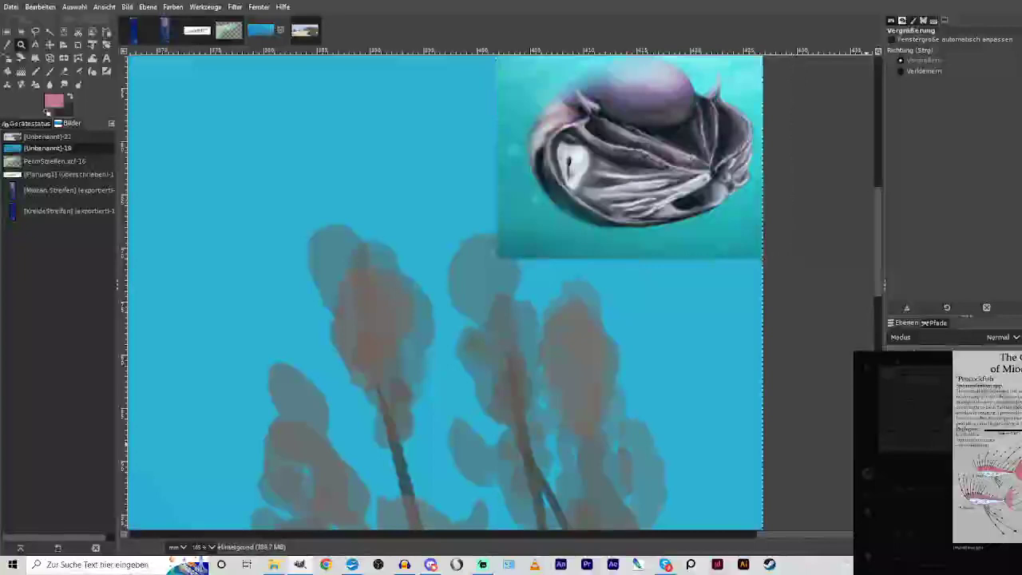
Set up the Chalk 03 paintbrush at size 33 with a dark slate-blue foreground colour.
key(p)
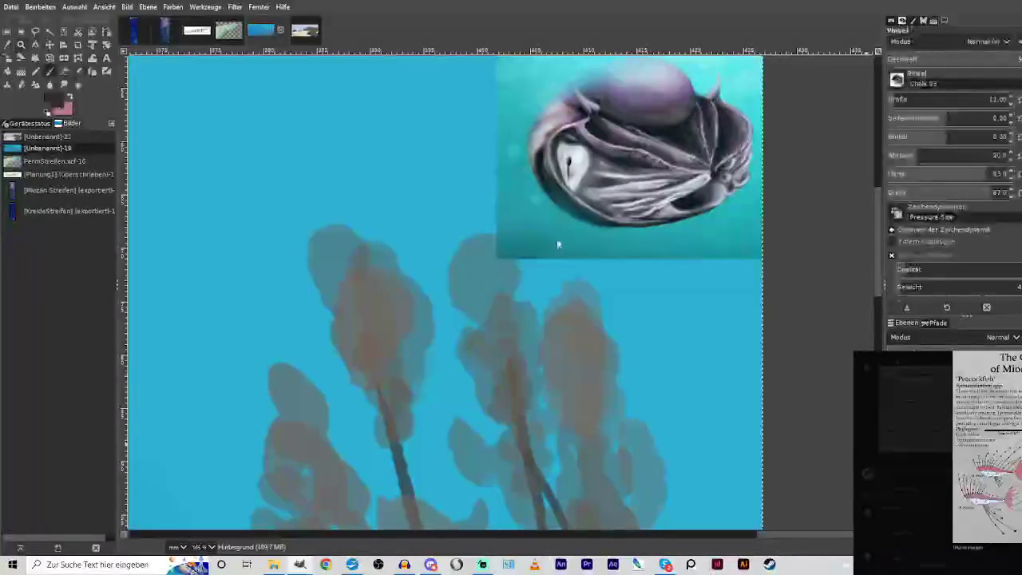
key(x)
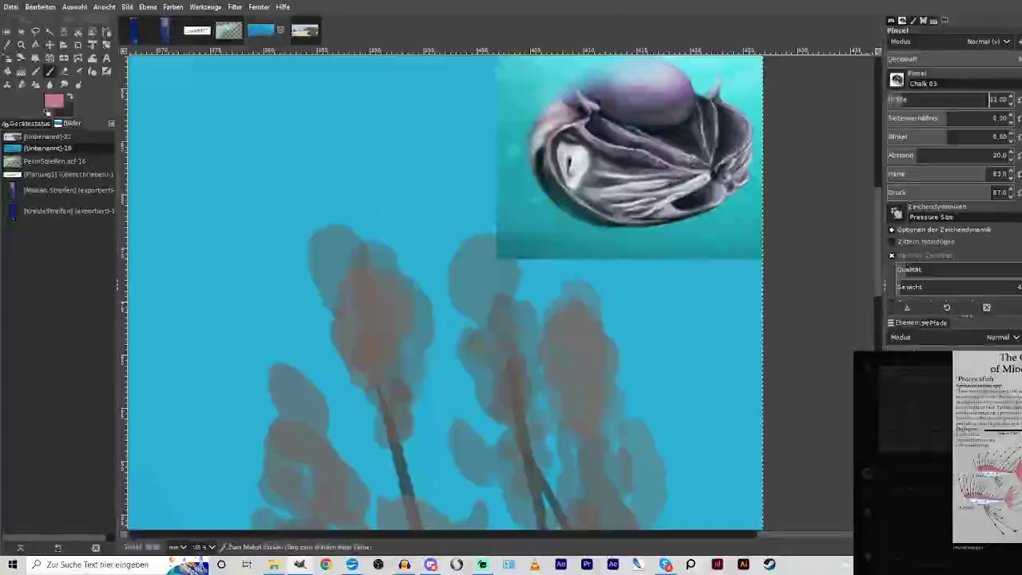
text(83)
key(Return)
drag(401, 257, 371, 265)
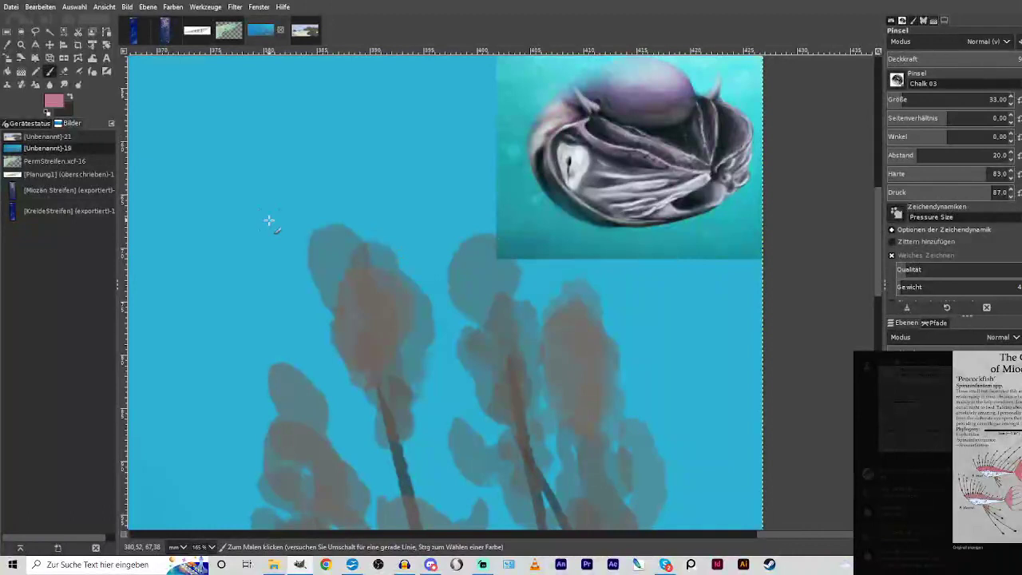
drag(508, 222, 495, 265)
click(581, 295)
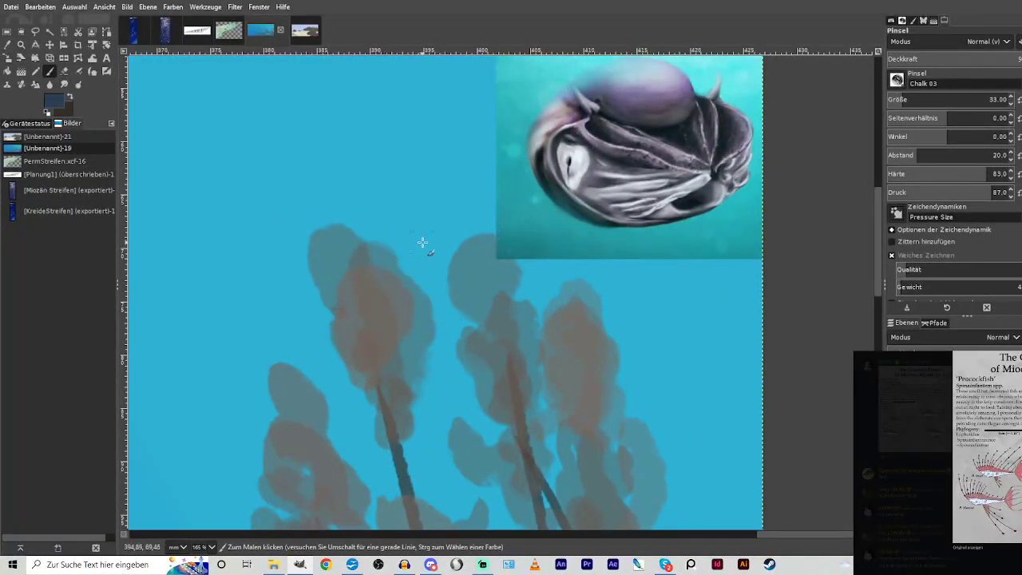
Sketch the curled creature above the seaweed after the reference, with its round outline, dome, eye, two horns and dark fold lines.
mouse_move(419, 248)
mouse_down()
mouse_move(351, 240)
mouse_move(349, 219)
mouse_move(373, 199)
mouse_move(405, 212)
mouse_move(419, 200)
mouse_move(410, 227)
mouse_move(423, 195)
mouse_move(405, 229)
mouse_move(427, 209)
mouse_move(439, 217)
mouse_move(432, 239)
mouse_move(441, 224)
mouse_move(360, 254)
mouse_move(400, 235)
mouse_up()
mouse_move(374, 221)
mouse_down()
mouse_move(403, 230)
mouse_move(364, 231)
mouse_move(362, 223)
mouse_move(409, 201)
mouse_up()
mouse_move(356, 234)
mouse_down()
mouse_move(420, 206)
mouse_move(372, 185)
mouse_move(348, 209)
mouse_move(355, 233)
mouse_up()
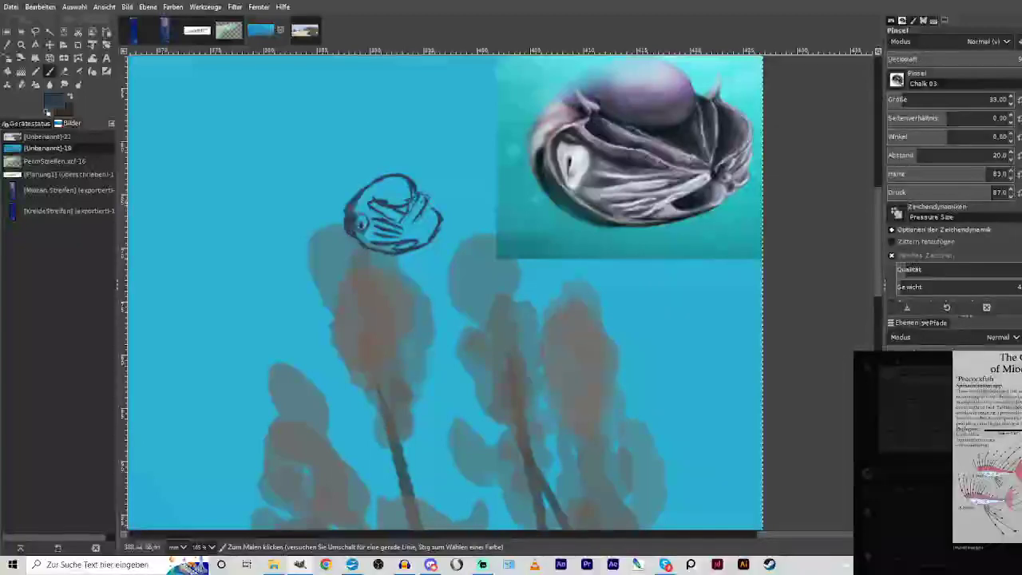
mouse_move(429, 200)
mouse_down()
mouse_move(441, 227)
mouse_move(431, 181)
mouse_up()
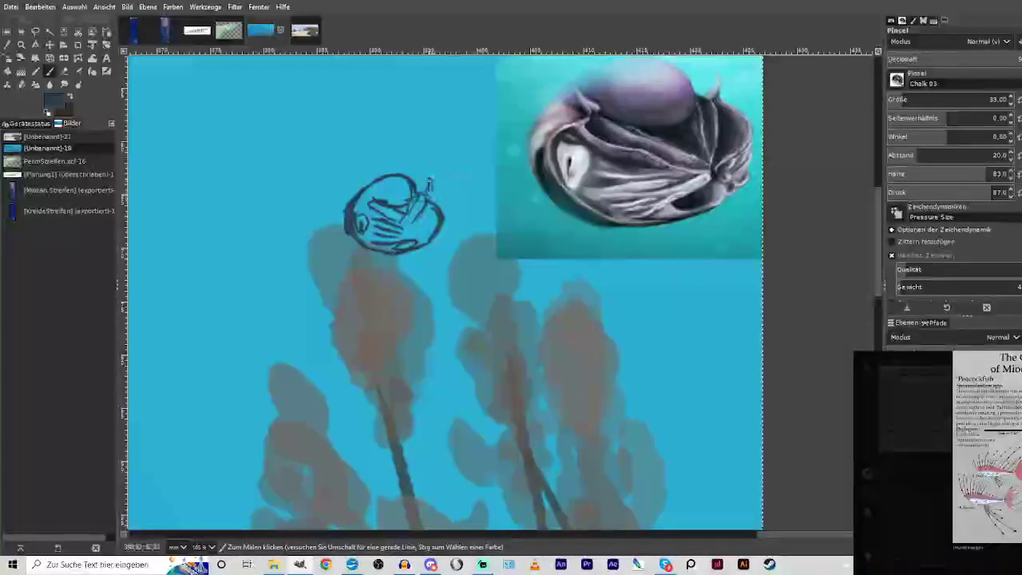
drag(358, 185, 371, 203)
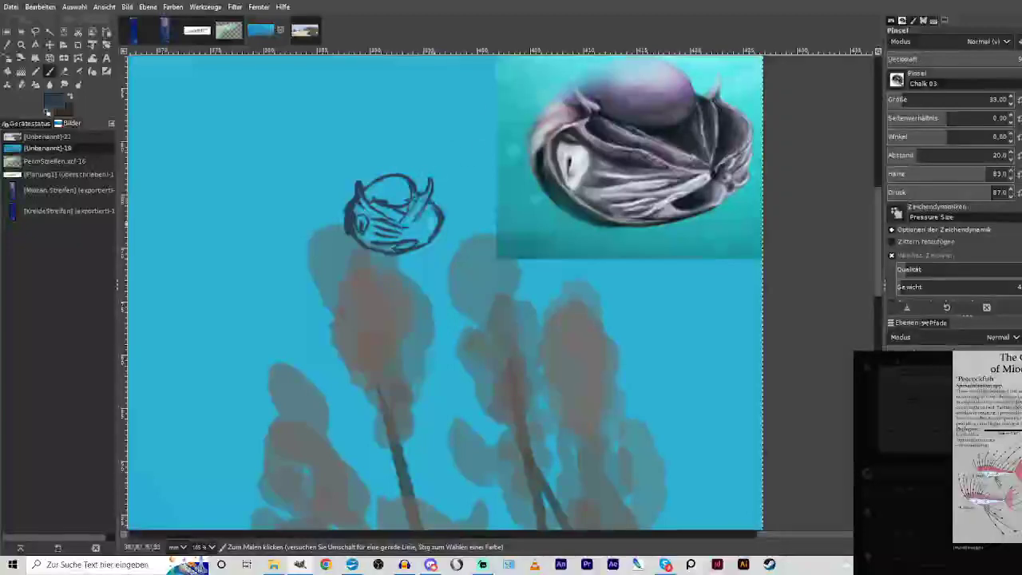
mouse_move(415, 227)
mouse_down()
mouse_move(437, 227)
mouse_move(415, 247)
mouse_move(414, 225)
mouse_move(438, 216)
mouse_up()
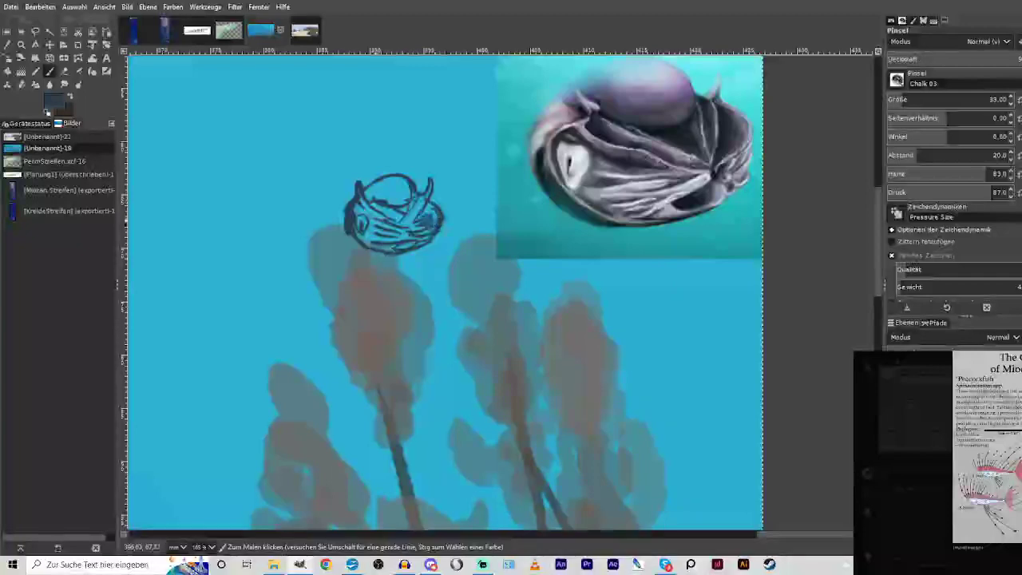
drag(365, 233, 395, 252)
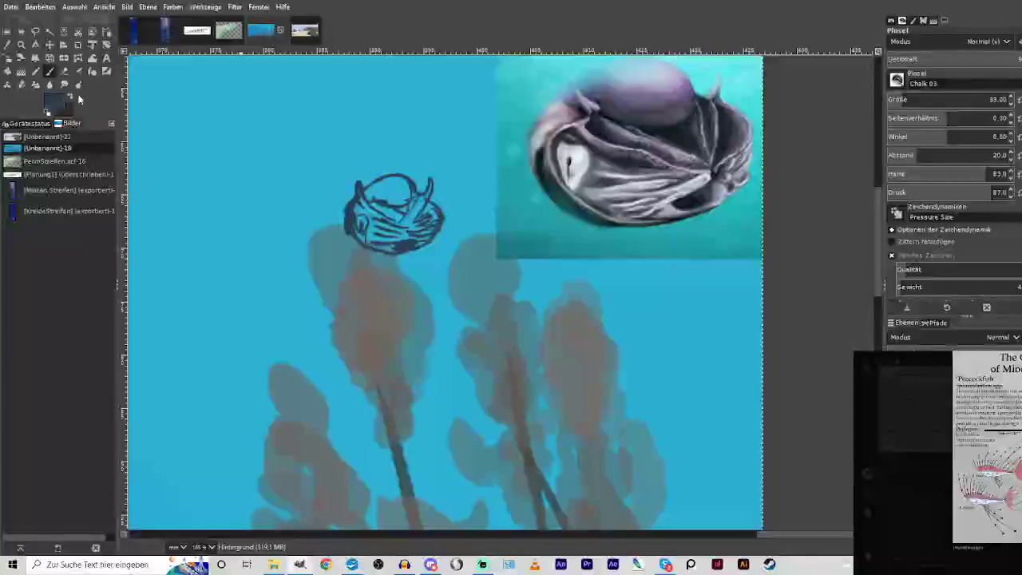
Fill the creature's lower body with grey-blue and brush paler blue highlights along its folds.
drag(494, 262, 534, 237)
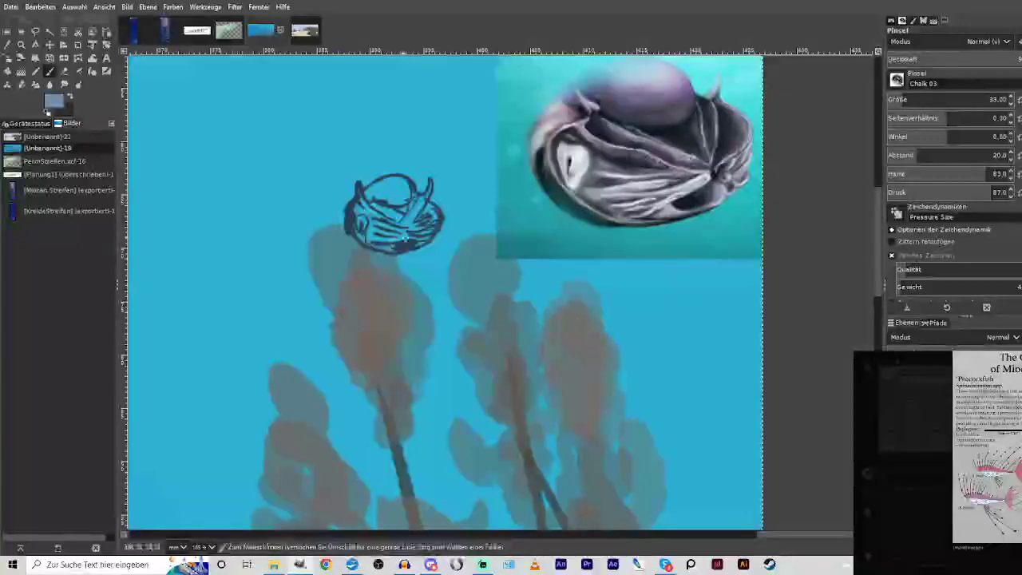
mouse_move(374, 237)
mouse_down()
mouse_move(405, 234)
mouse_move(384, 226)
mouse_move(377, 247)
mouse_move(368, 234)
mouse_move(430, 232)
mouse_move(408, 229)
mouse_move(437, 215)
mouse_move(428, 217)
mouse_up()
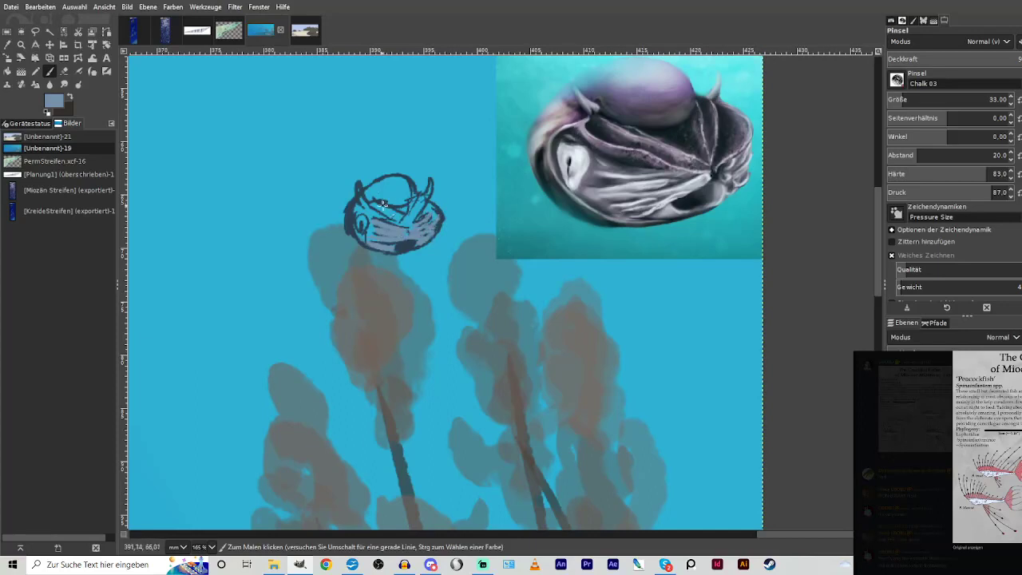
mouse_move(363, 237)
mouse_down()
mouse_move(370, 227)
mouse_move(373, 241)
mouse_up()
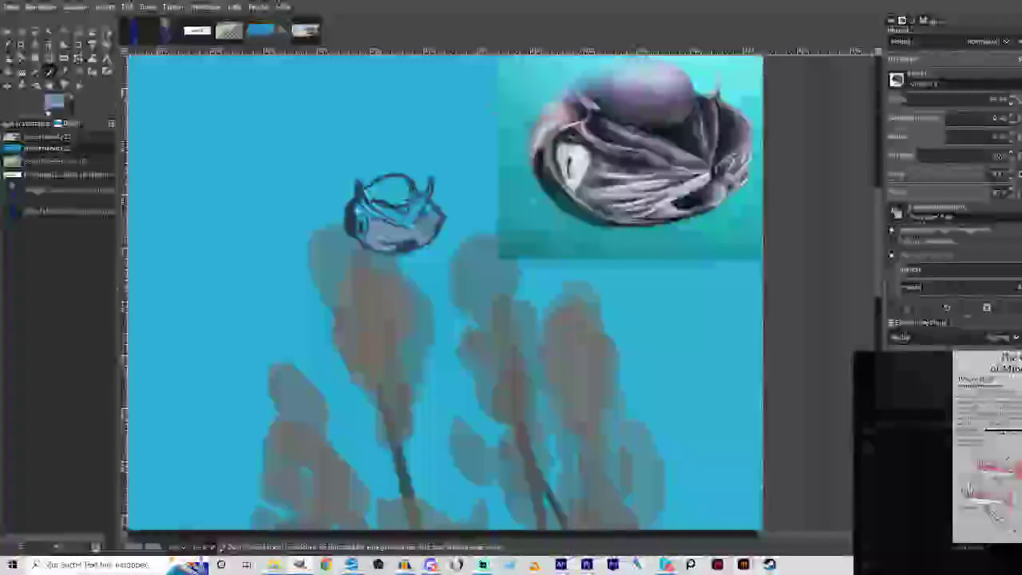
drag(419, 222, 431, 216)
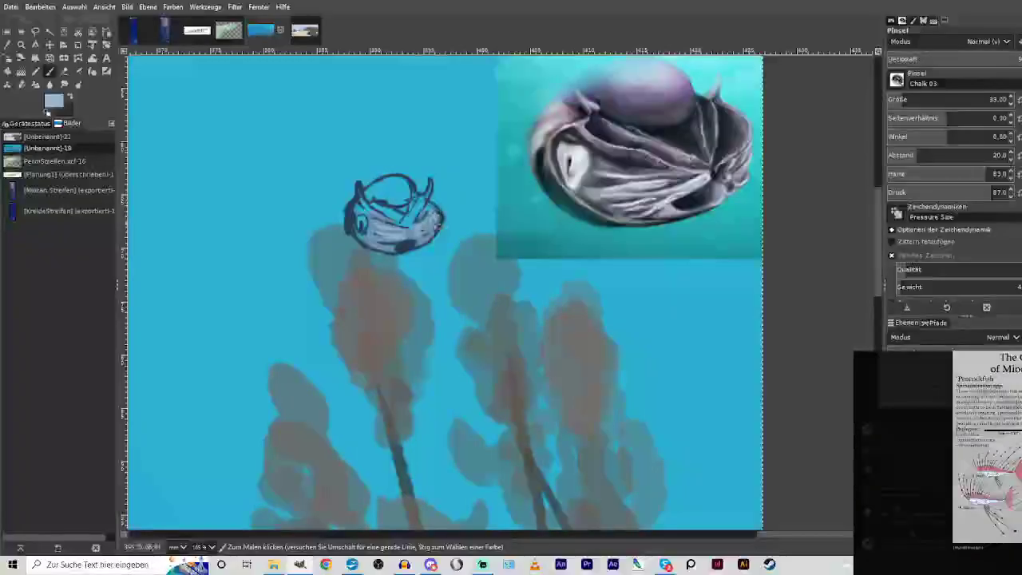
drag(438, 226, 425, 217)
mouse_move(366, 232)
mouse_down()
mouse_move(389, 237)
mouse_move(374, 220)
mouse_move(395, 228)
mouse_move(368, 218)
mouse_up()
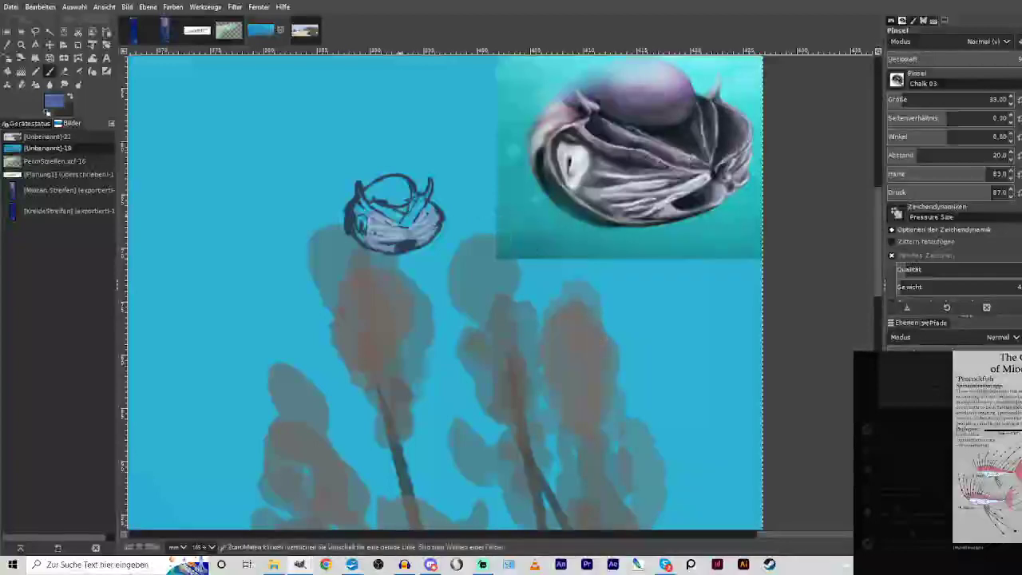
Colour the creature's dome and upper body blue-violet, and glaze purple over its sides at reduced opacity.
mouse_move(401, 214)
mouse_down()
mouse_move(372, 206)
mouse_move(387, 214)
mouse_move(425, 196)
mouse_up()
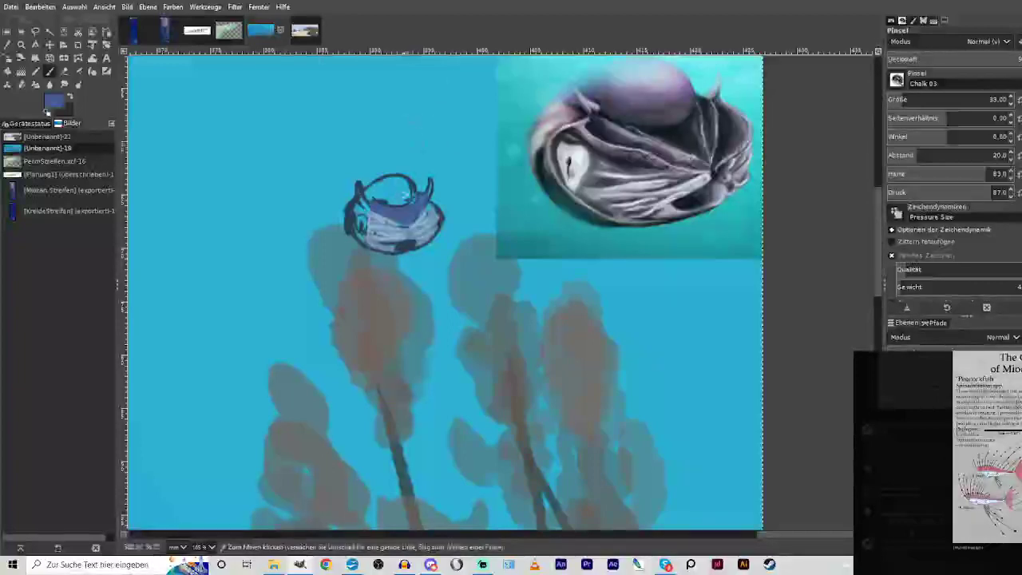
mouse_move(407, 195)
mouse_down()
mouse_move(369, 197)
mouse_move(407, 182)
mouse_move(405, 205)
mouse_move(432, 213)
mouse_up()
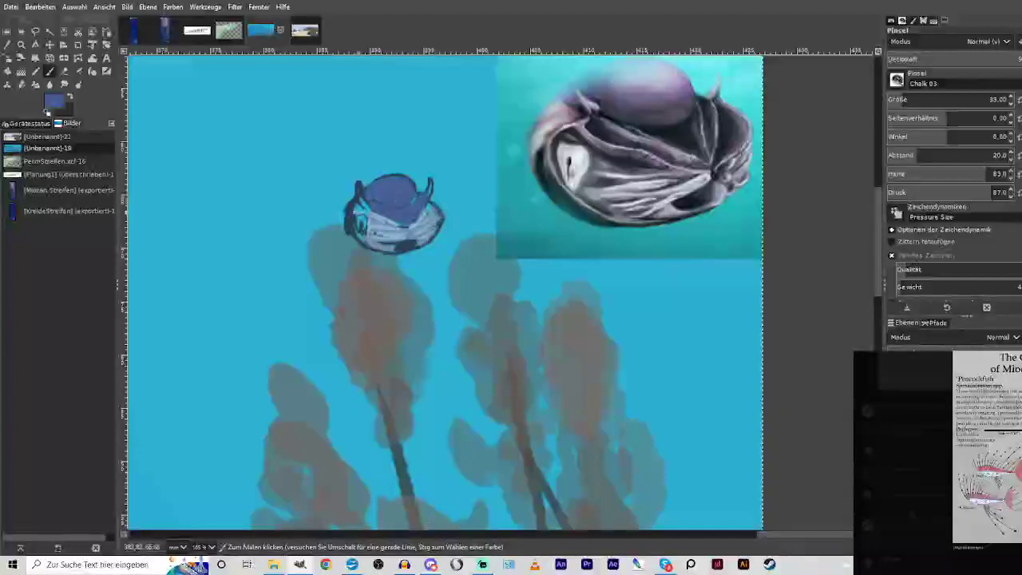
mouse_move(359, 210)
mouse_down()
mouse_move(350, 218)
mouse_move(356, 235)
mouse_move(348, 221)
mouse_up()
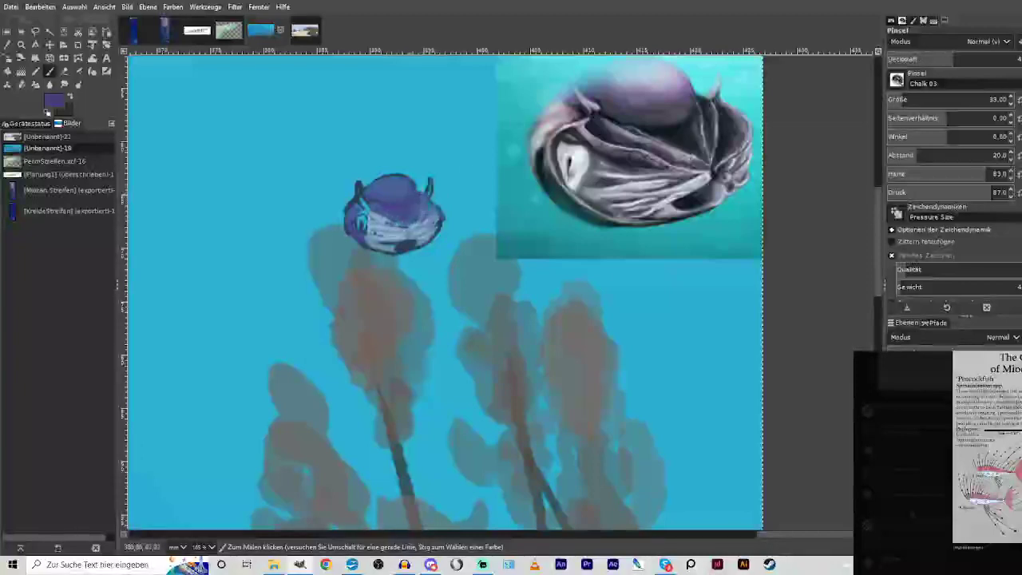
mouse_move(436, 210)
mouse_down()
mouse_move(406, 233)
mouse_move(361, 227)
mouse_move(367, 236)
mouse_up()
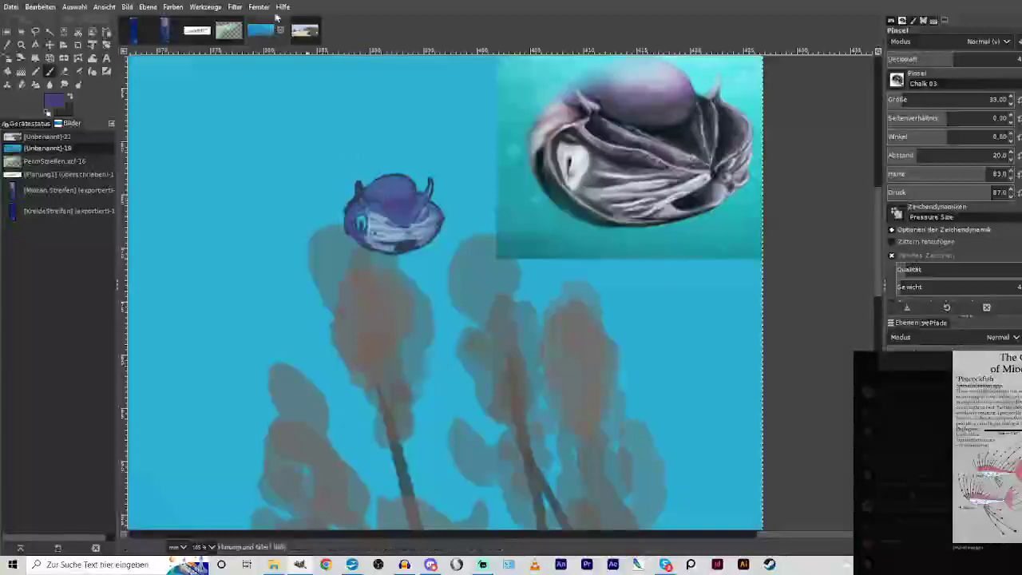
Add lighter violet highlights to the dome, horns and head edge with the brush size reduced to 18.
click(505, 227)
click(605, 348)
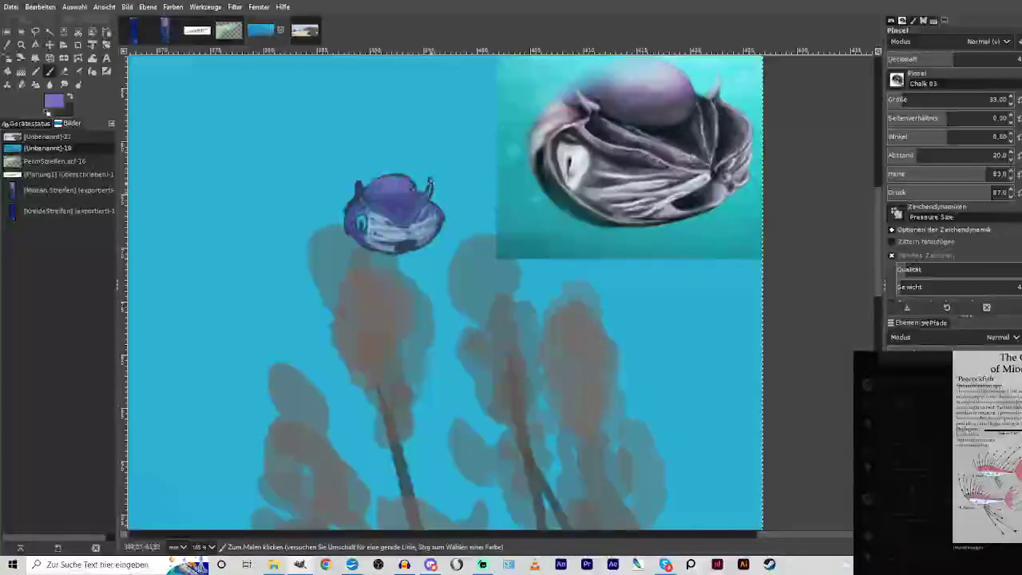
mouse_move(1002, 61)
mouse_down()
mouse_move(963, 60)
mouse_move(991, 61)
mouse_up()
drag(998, 99, 898, 98)
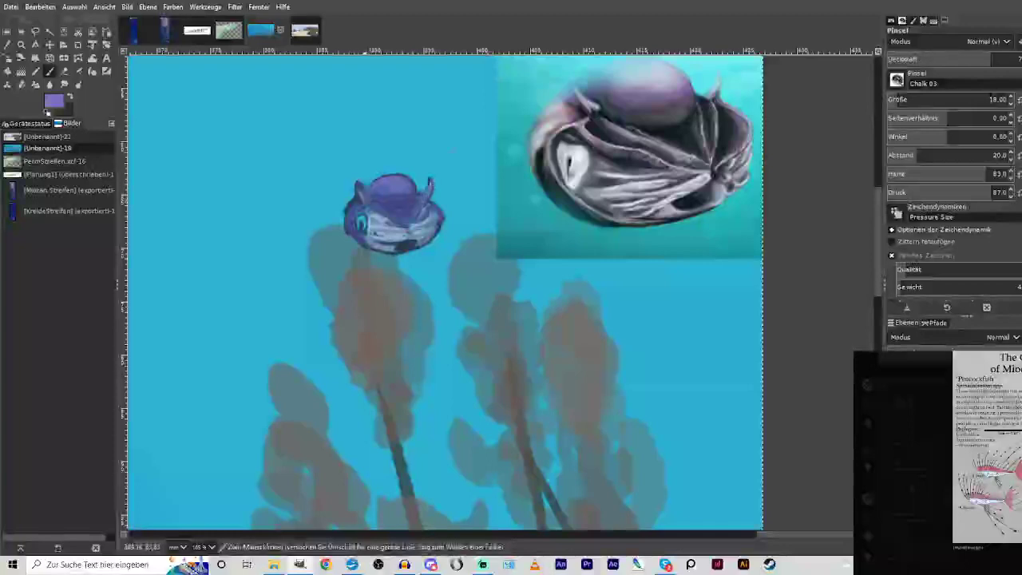
mouse_move(347, 220)
mouse_down()
mouse_move(356, 203)
mouse_move(355, 228)
mouse_up()
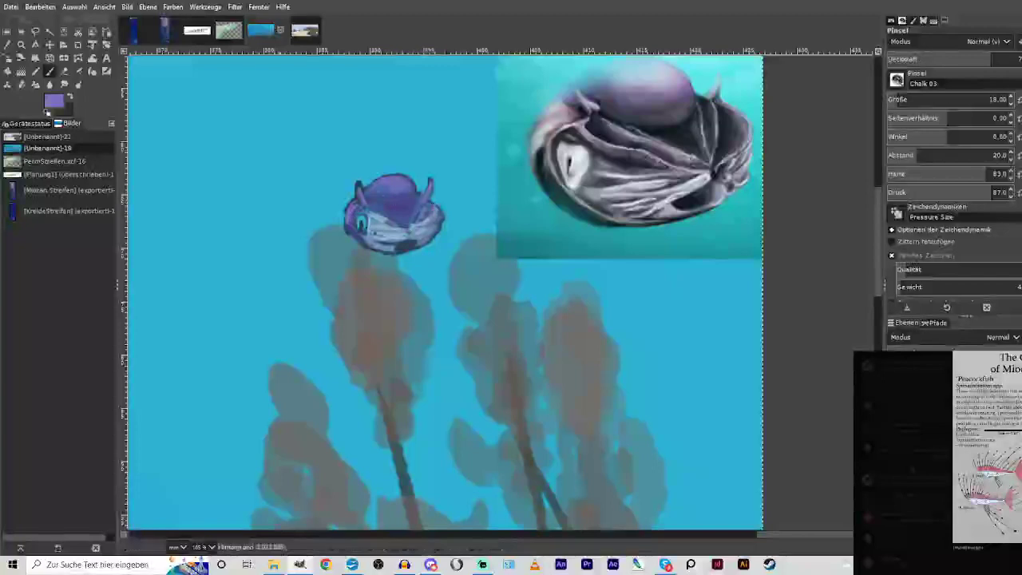
Paint the creature's eye patch pale lavender-blue and deepen the body folds with dark grey-blue strokes.
click(54, 101)
drag(476, 215, 480, 213)
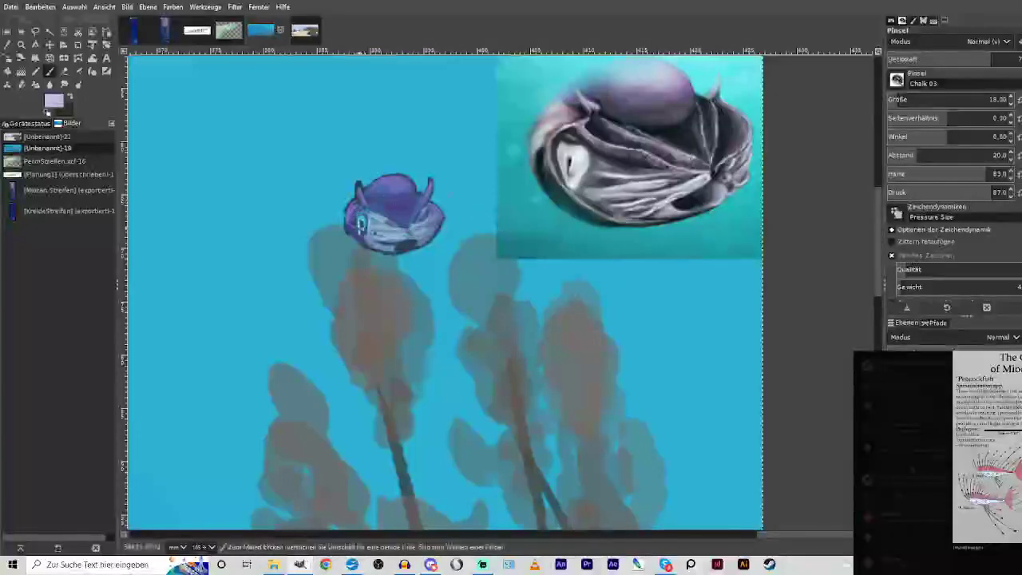
drag(359, 222, 380, 224)
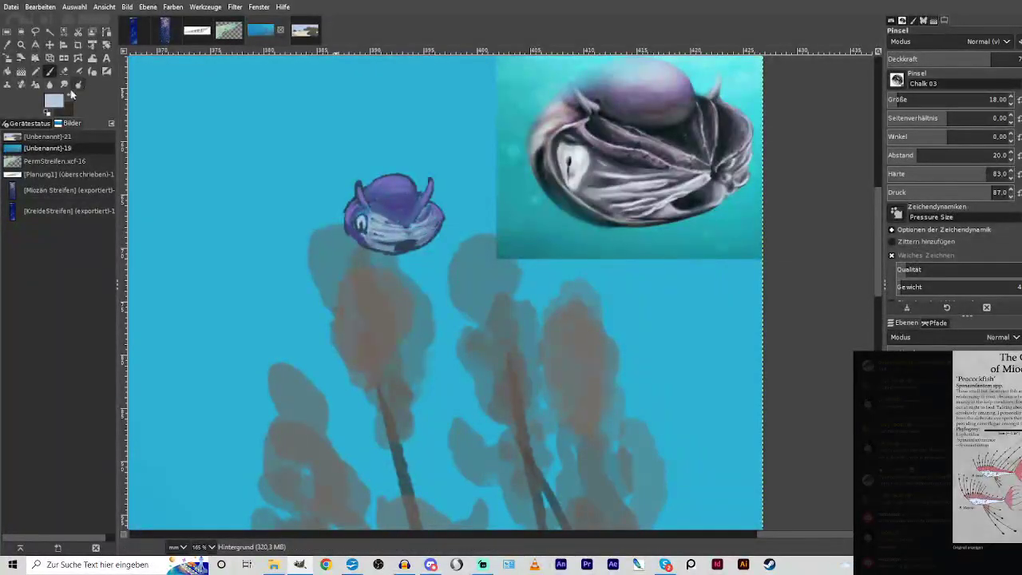
ctrl+click(481, 250)
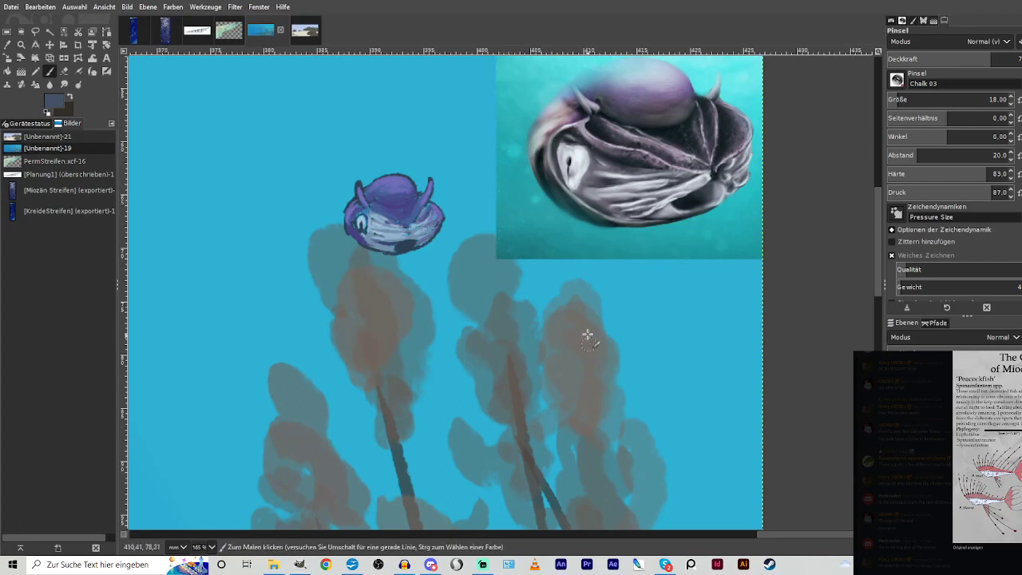
mouse_move(391, 228)
mouse_down()
mouse_move(367, 233)
mouse_move(375, 241)
mouse_move(432, 226)
mouse_move(430, 237)
mouse_move(440, 218)
mouse_move(430, 207)
mouse_move(427, 210)
mouse_up()
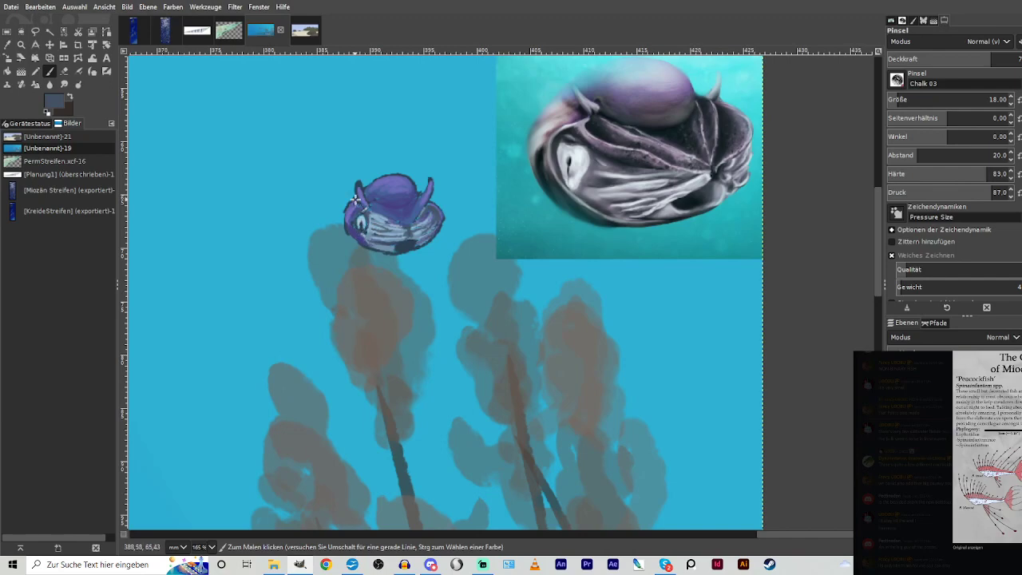
Paste the Teratodobenus atlas reference sheet into the middle of the underwater scene.
scroll(356, 200, down, 6)
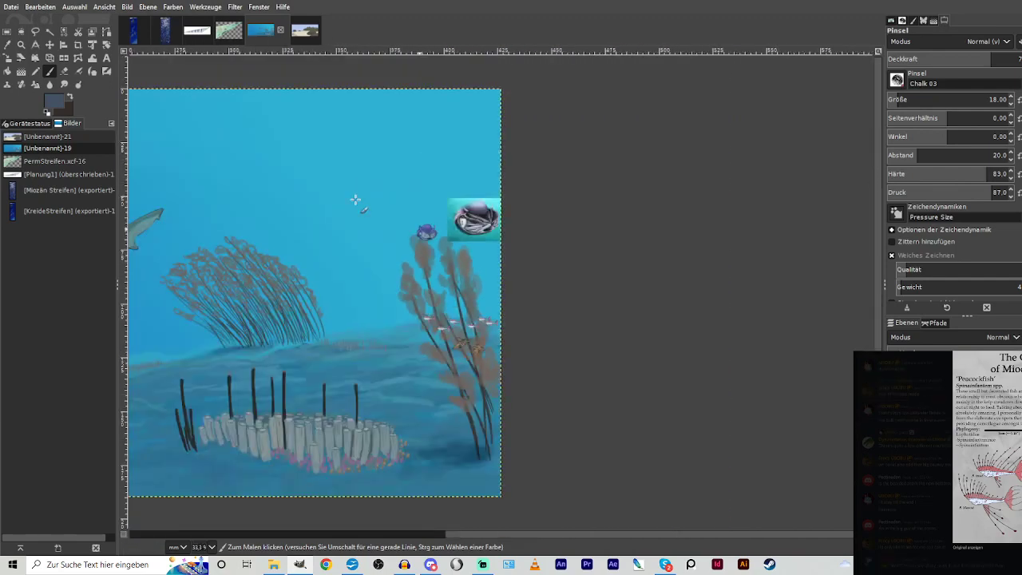
key(z)
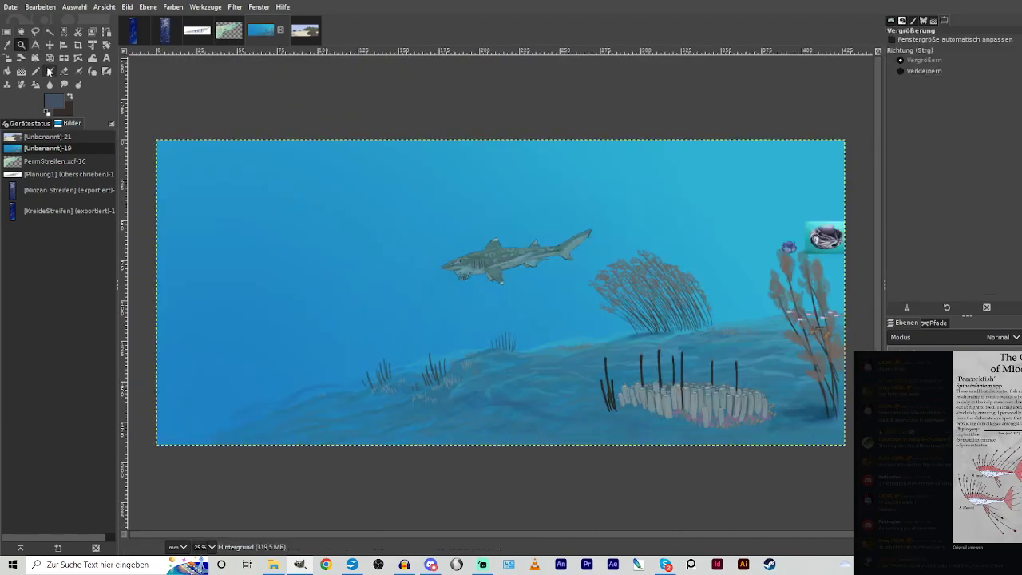
drag(393, 171, 729, 451)
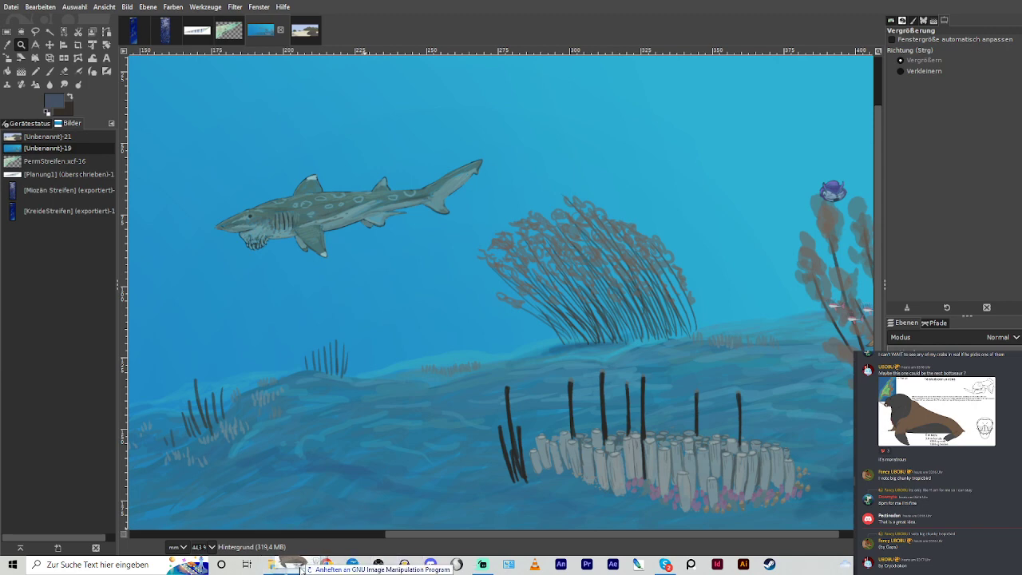
key(p)
key(ctrl+v)
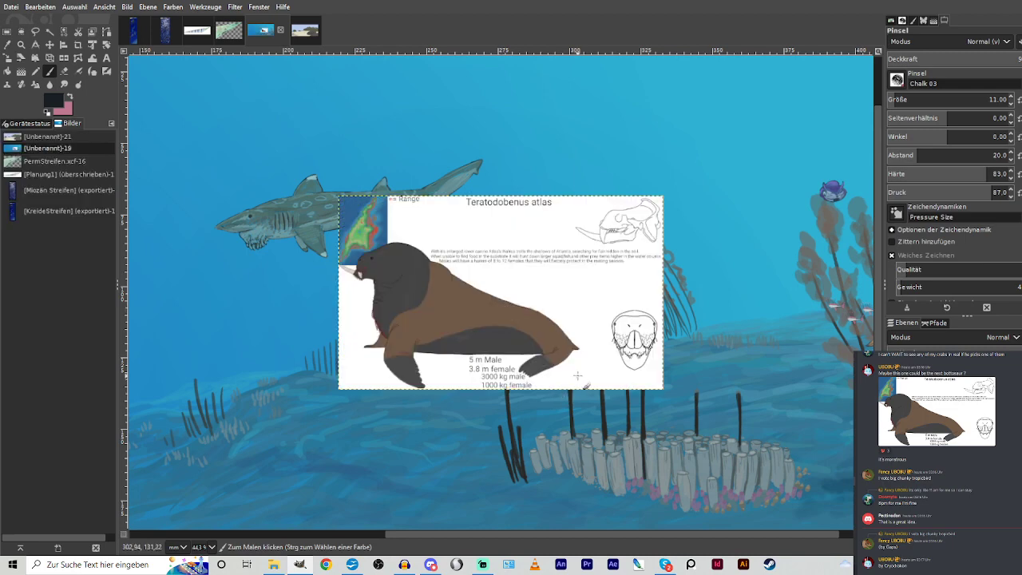
Scale the pasted reference sheet to 68.92 × 41.15 mm and place it just above the tube coral cluster.
click(7, 59)
click(399, 295)
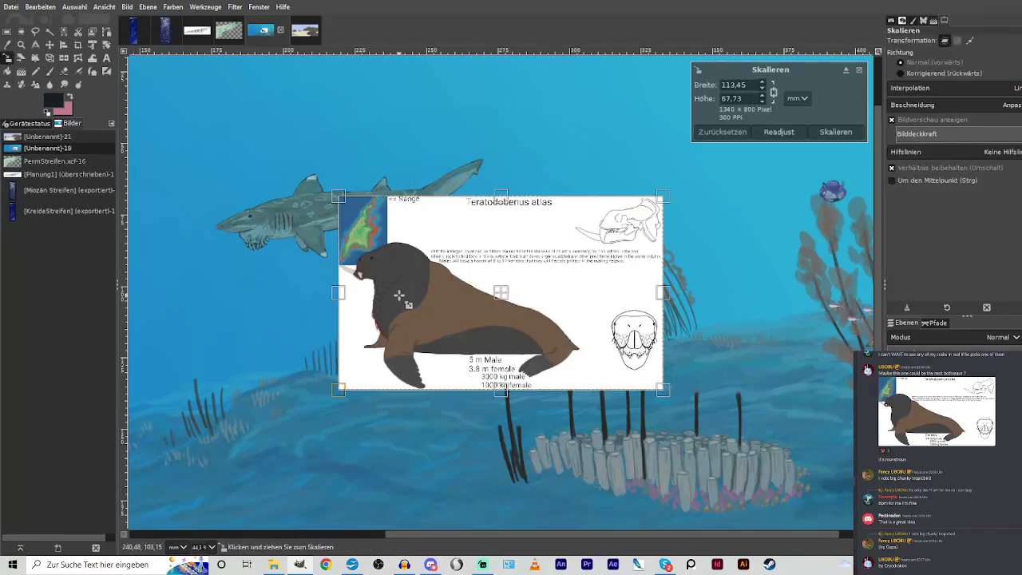
drag(422, 272, 566, 371)
drag(566, 330, 611, 342)
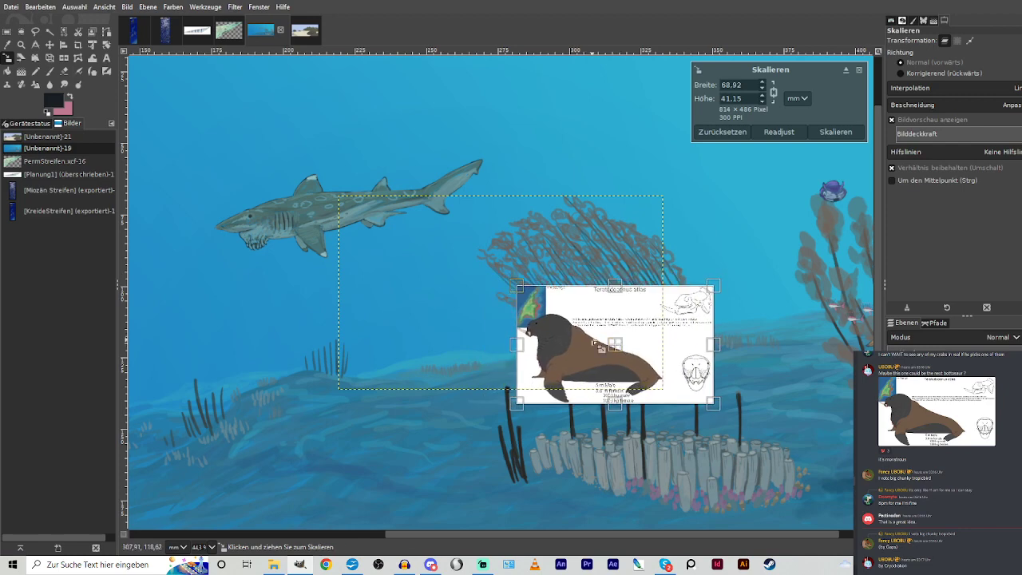
click(836, 132)
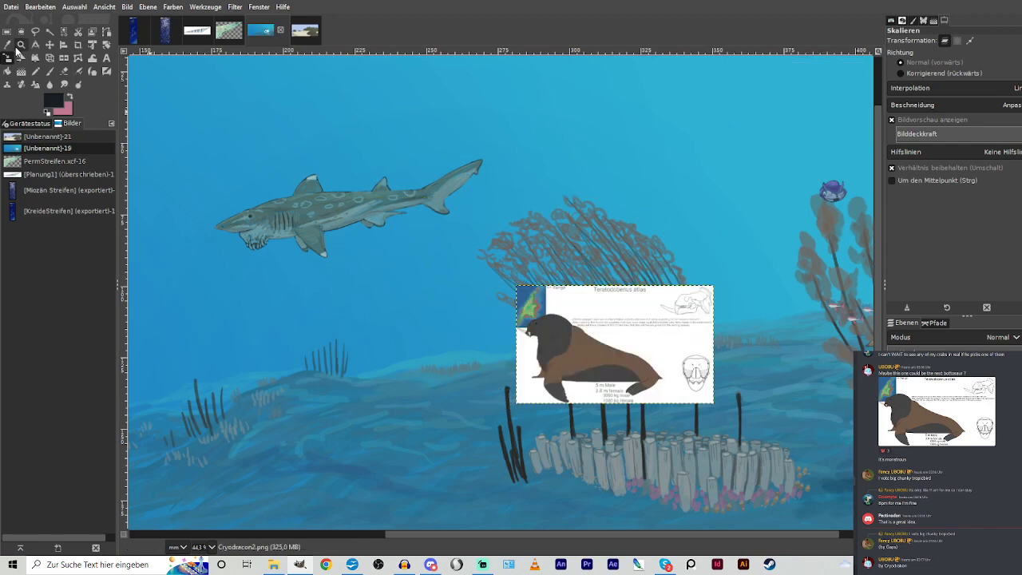
Sketch the diving walrus's back, belly, shoulder curves and near front flipper in dark strokes with brush size 33, beside the reference sheet.
click(22, 44)
drag(256, 221, 719, 468)
click(943, 485)
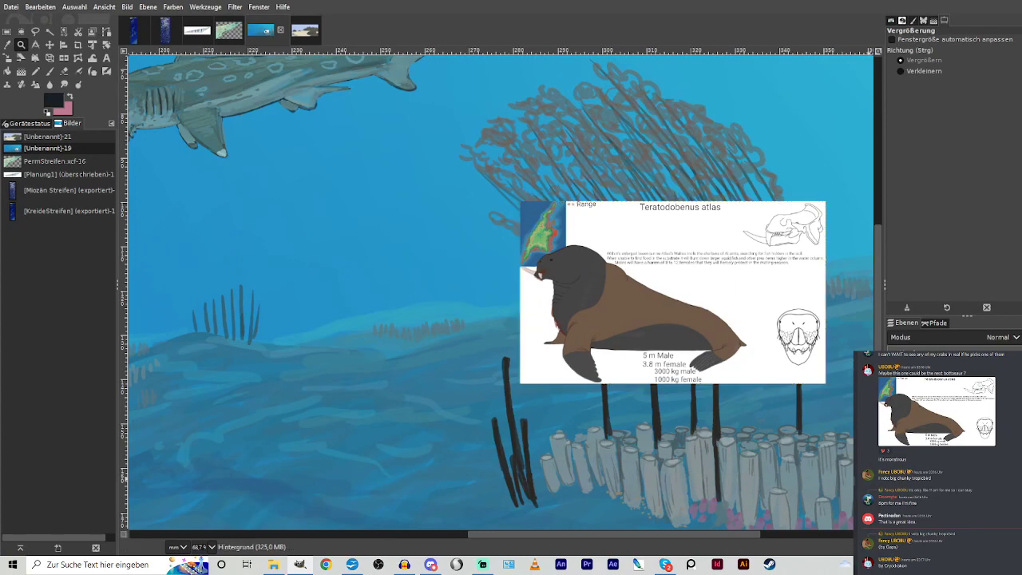
click(49, 73)
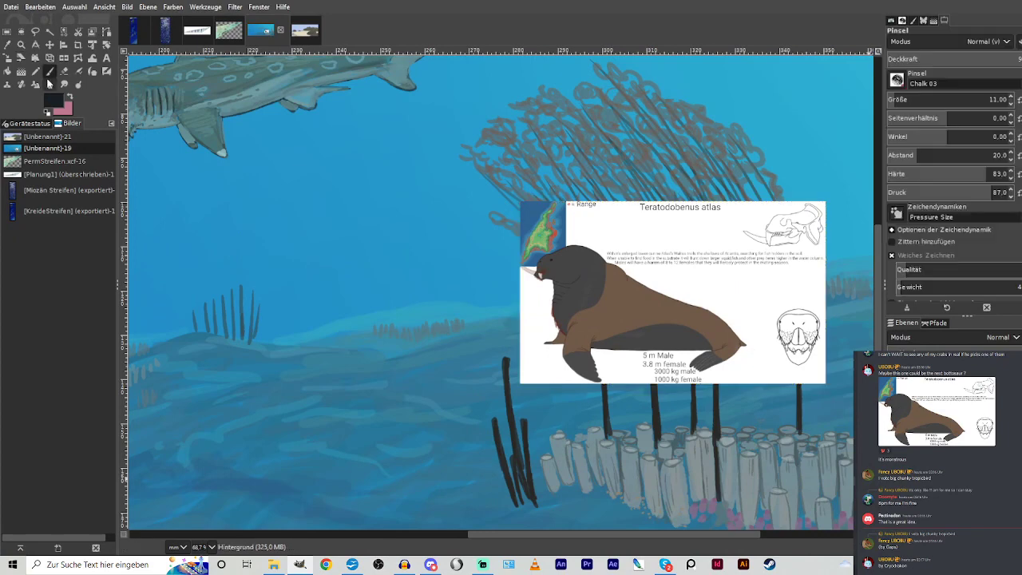
click(49, 73)
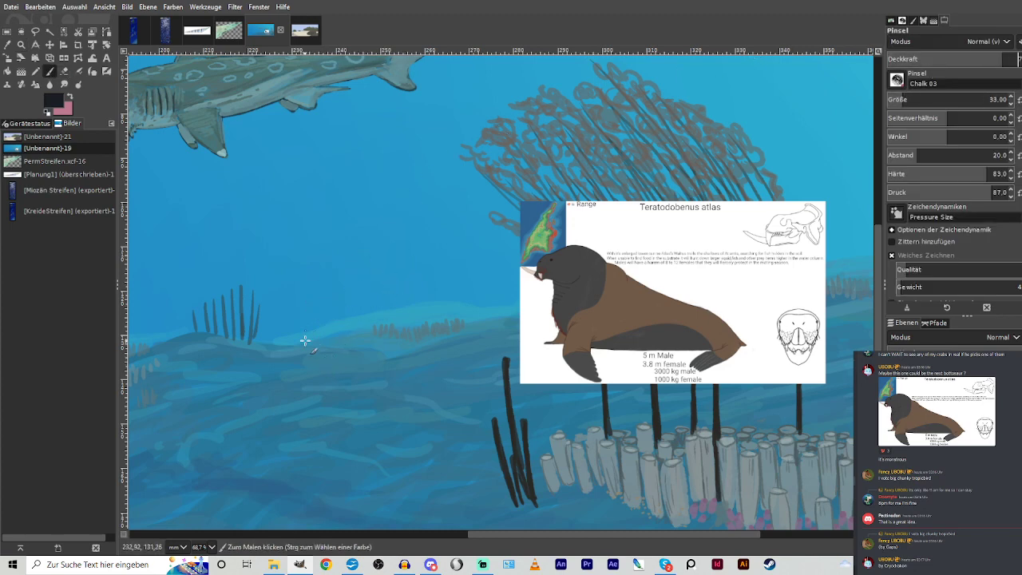
mouse_move(366, 280)
mouse_down()
mouse_move(315, 336)
mouse_move(300, 409)
mouse_up()
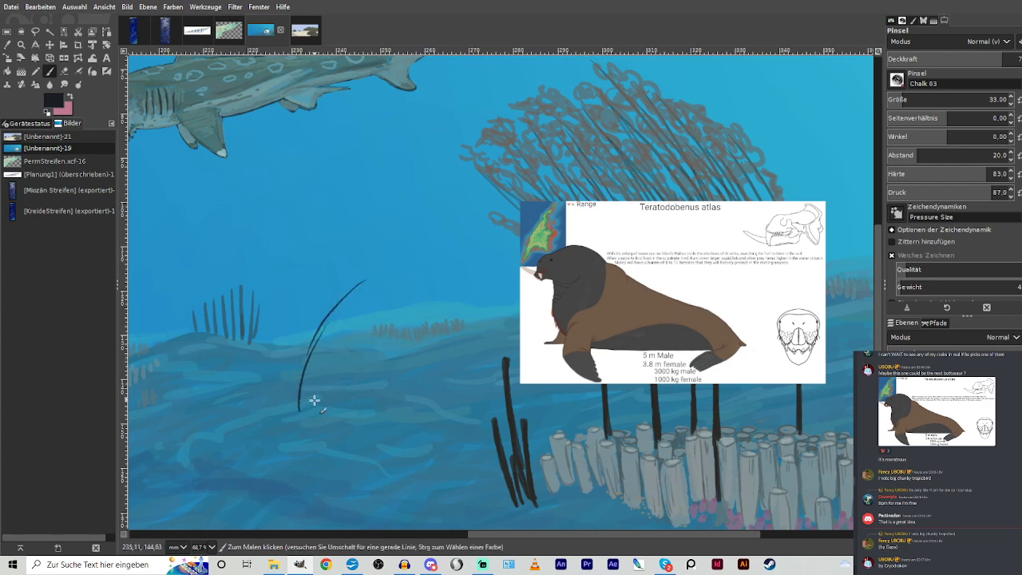
drag(388, 435, 412, 332)
drag(411, 374, 351, 460)
mouse_move(304, 378)
mouse_down()
mouse_move(293, 403)
mouse_move(339, 403)
mouse_move(358, 427)
mouse_move(297, 422)
mouse_up()
drag(292, 413, 272, 463)
mouse_move(376, 448)
mouse_down()
mouse_move(328, 484)
mouse_move(370, 479)
mouse_move(434, 428)
mouse_move(429, 454)
mouse_move(445, 423)
mouse_move(406, 455)
mouse_move(377, 452)
mouse_up()
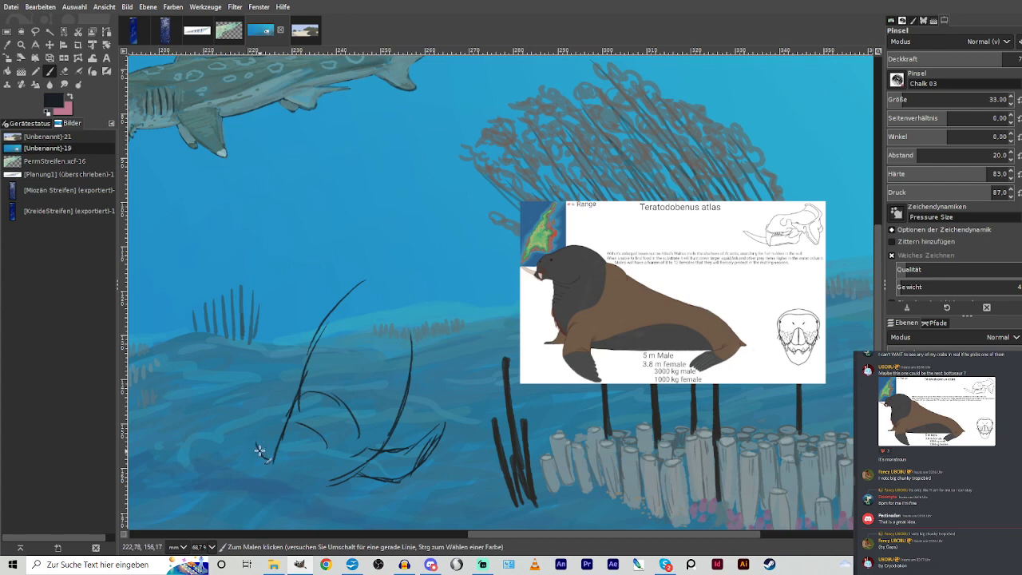
Sketch the walrus's other front flipper, then extend the body upward into the tail and two hind flippers.
mouse_move(268, 458)
mouse_down()
mouse_move(266, 386)
mouse_move(282, 434)
mouse_up()
drag(441, 457, 423, 431)
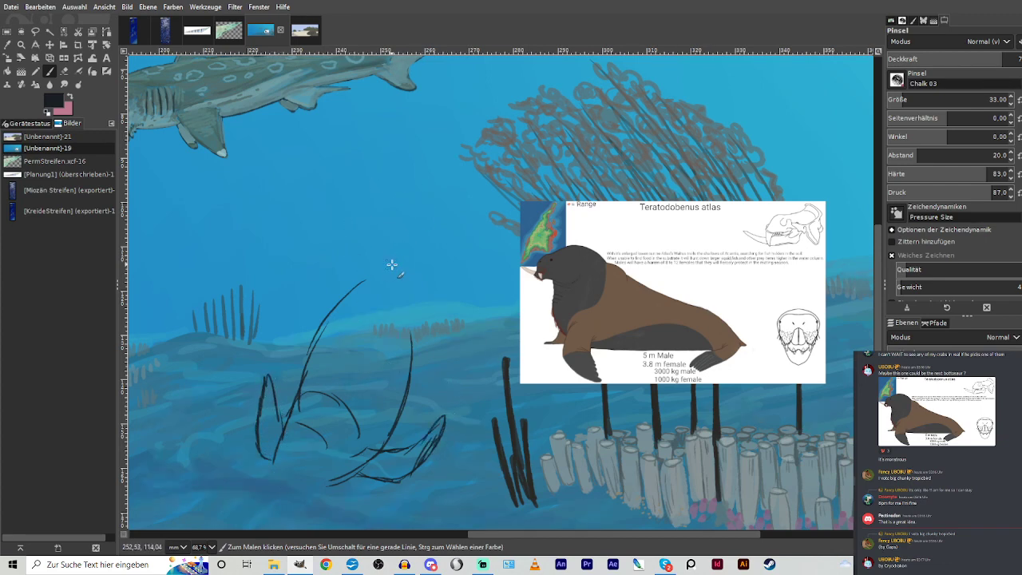
mouse_move(414, 382)
mouse_down()
mouse_move(405, 230)
mouse_move(395, 200)
mouse_move(365, 277)
mouse_move(379, 228)
mouse_move(356, 203)
mouse_move(366, 192)
mouse_move(382, 240)
mouse_move(395, 198)
mouse_move(408, 240)
mouse_move(386, 281)
mouse_up()
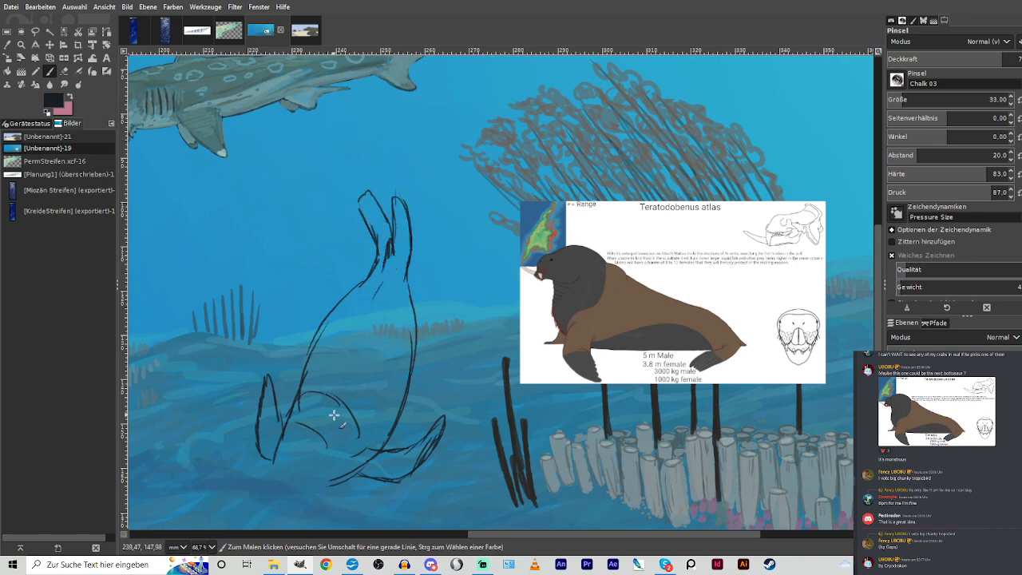
Sketch the walrus's neck and downward-facing head with eye, snout, jaw and tusks, and add fold marks on the body and flipper.
scroll(835, 398, down, 3)
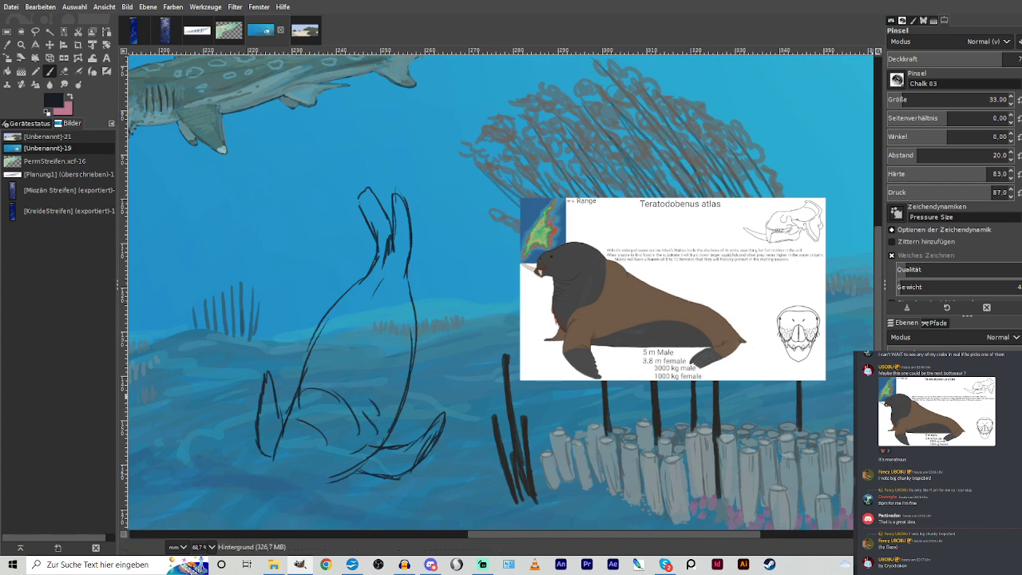
drag(355, 401, 312, 435)
drag(287, 370, 266, 454)
drag(330, 422, 310, 442)
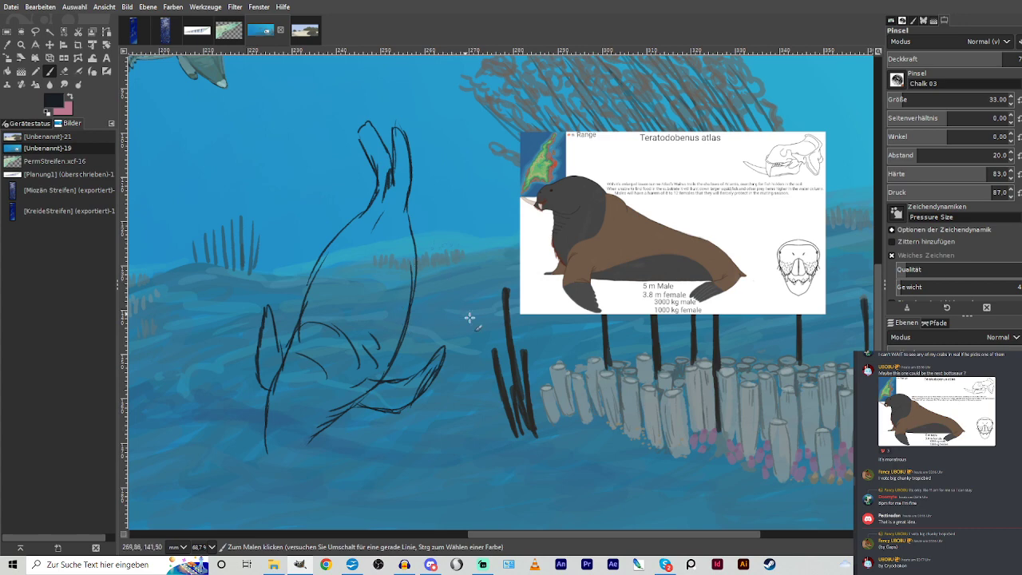
drag(440, 354, 408, 378)
mouse_move(317, 437)
mouse_down()
mouse_move(299, 455)
mouse_move(268, 447)
mouse_move(264, 433)
mouse_move(269, 464)
mouse_move(358, 311)
mouse_move(278, 478)
mouse_move(267, 459)
mouse_move(270, 480)
mouse_move(283, 482)
mouse_move(291, 456)
mouse_up()
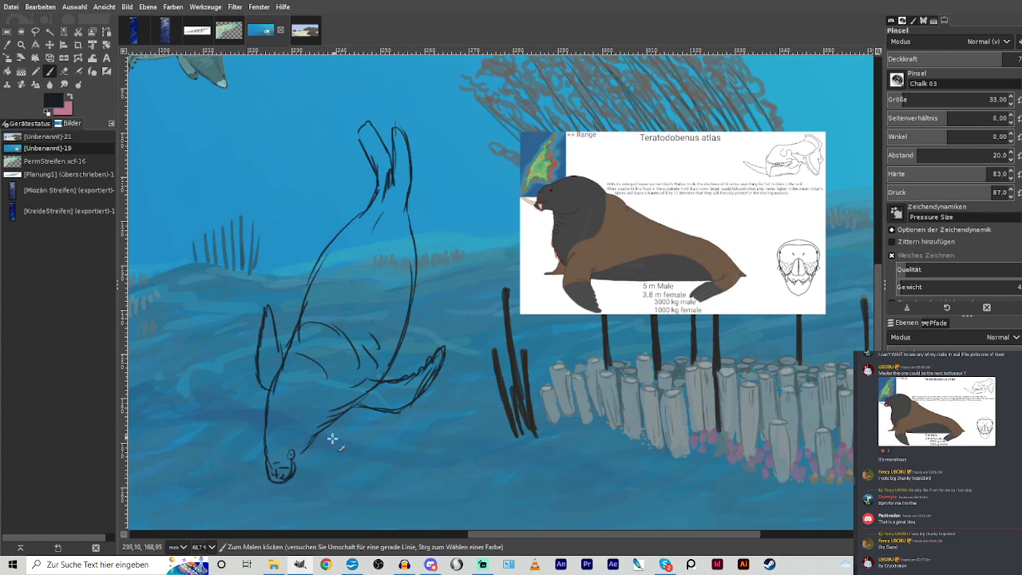
drag(297, 462, 337, 416)
mouse_move(313, 445)
mouse_down()
mouse_move(295, 509)
mouse_move(311, 456)
mouse_move(309, 481)
mouse_move(293, 480)
mouse_move(308, 484)
mouse_move(302, 456)
mouse_move(310, 451)
mouse_move(287, 474)
mouse_move(362, 358)
mouse_move(291, 484)
mouse_move(312, 423)
mouse_up()
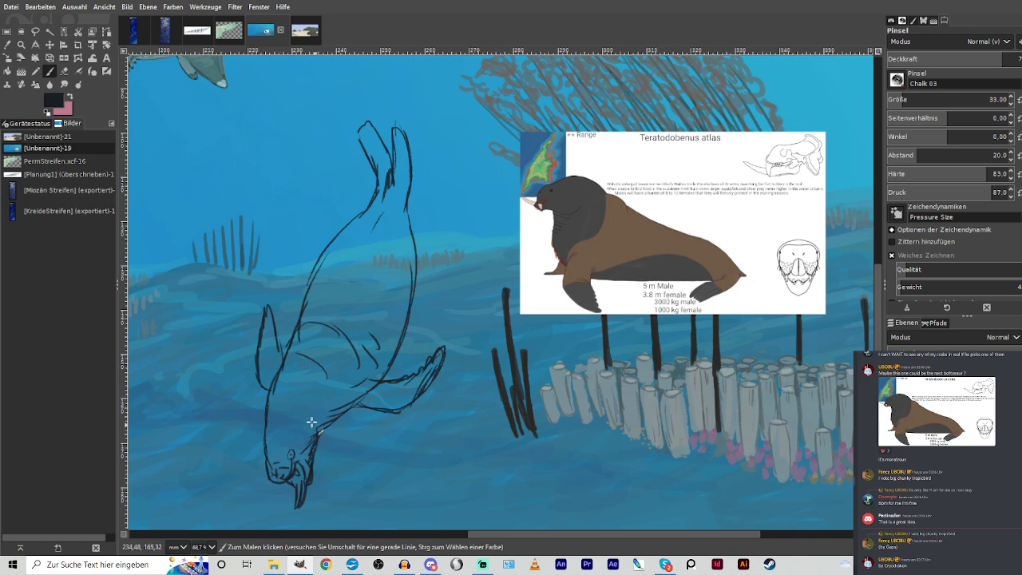
Move the reference sheet down beside the sketched walrus's head for a close comparison.
click(48, 45)
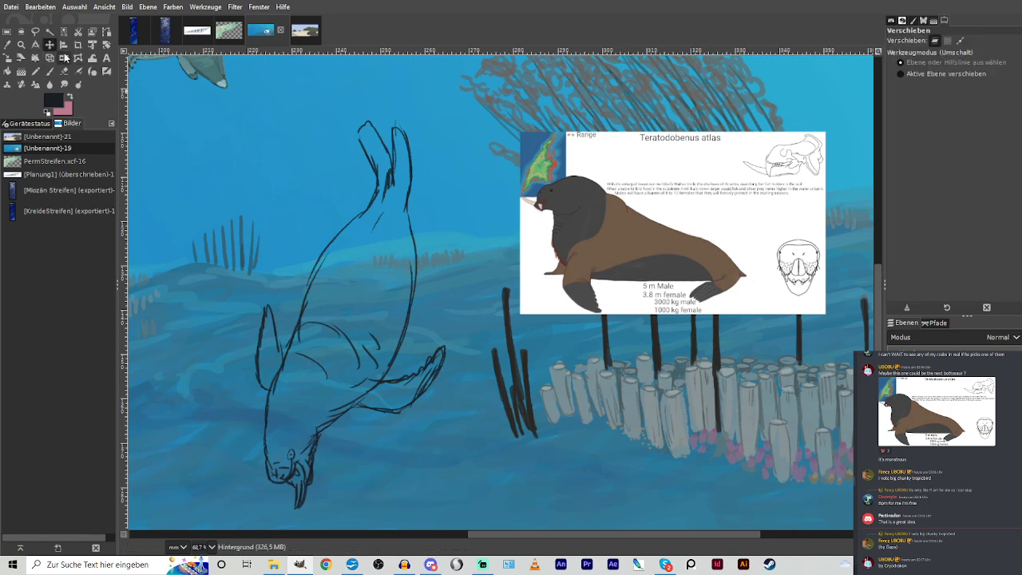
drag(546, 232, 407, 430)
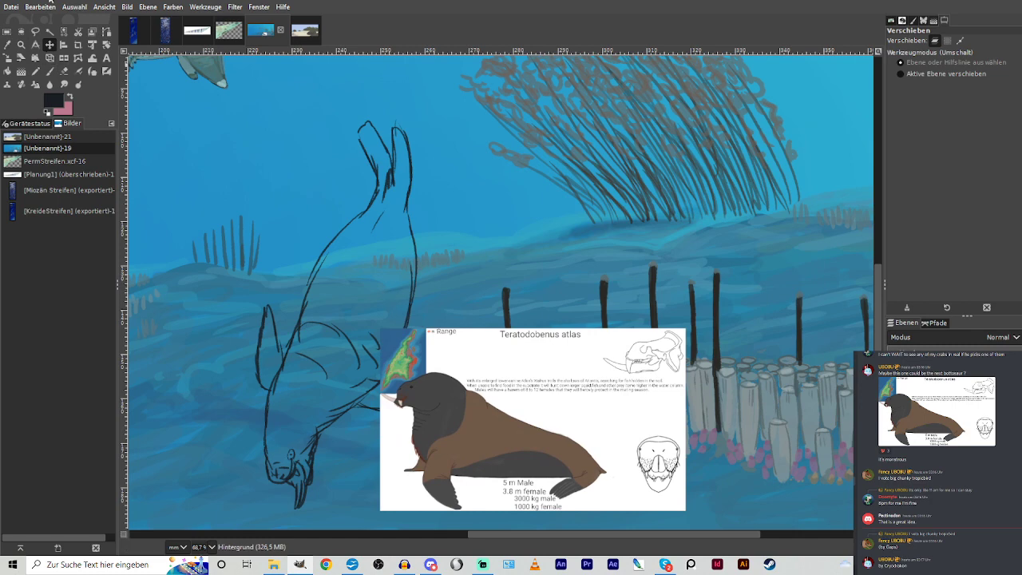
key(z)
drag(213, 306, 479, 518)
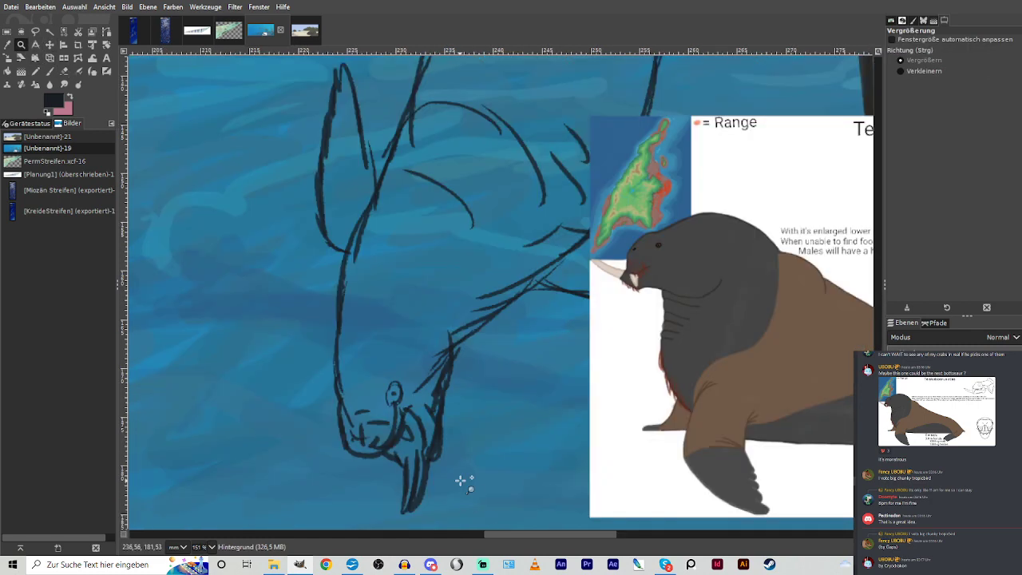
Cover the walrus's sketched eye with a pale blue patch and redraw the dark eye inside it.
click(49, 71)
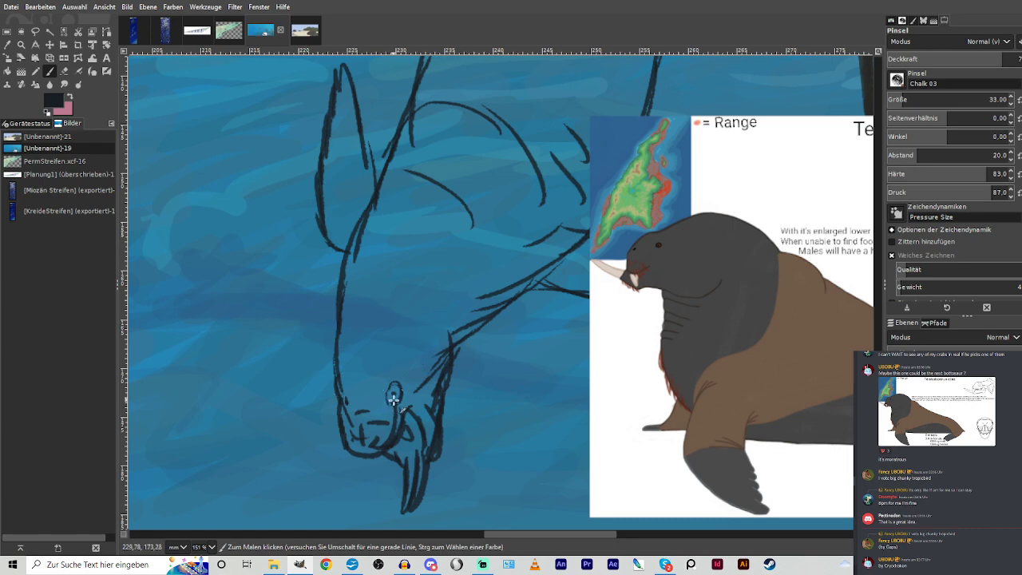
drag(392, 396, 384, 402)
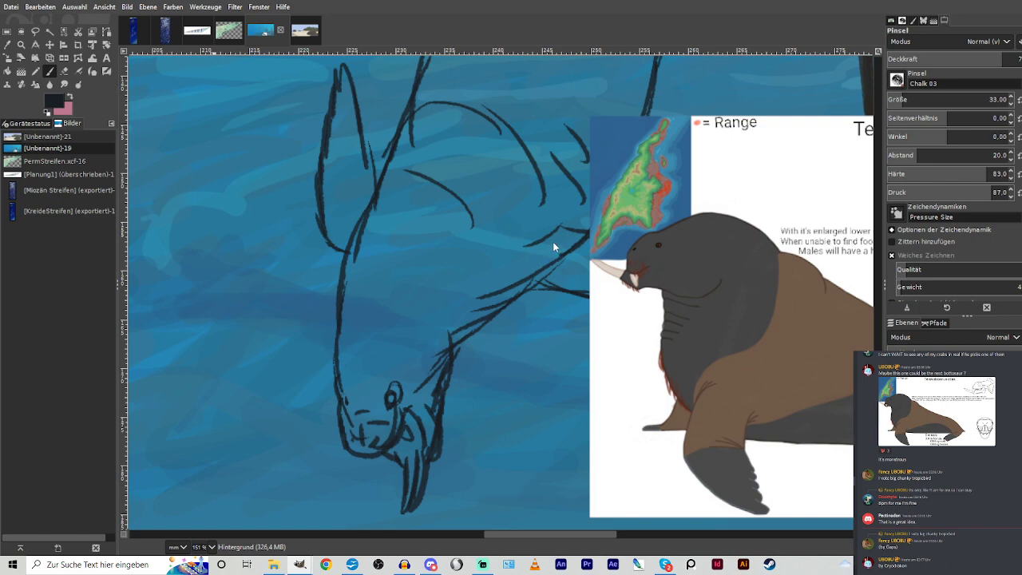
key(shift+e)
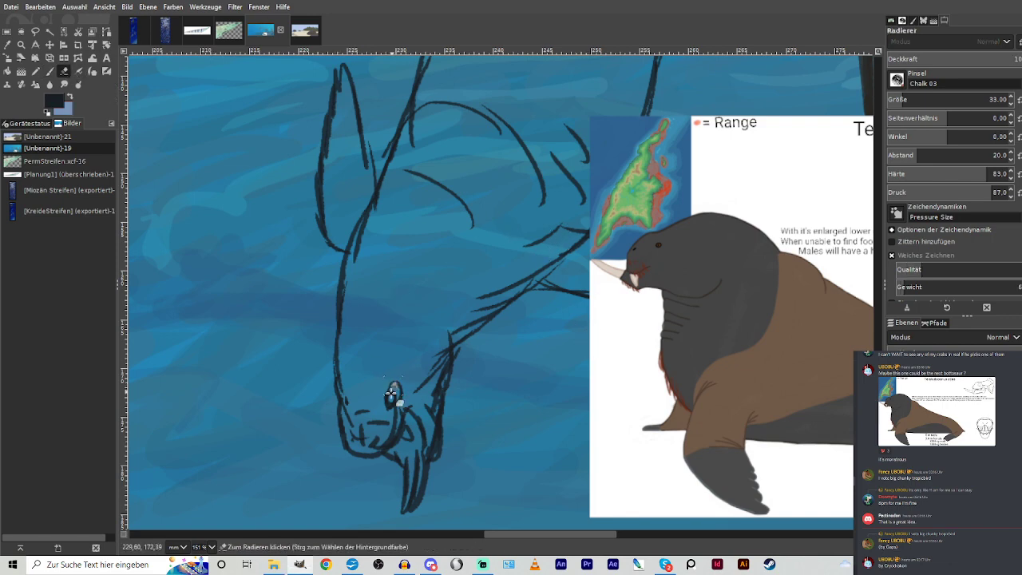
drag(393, 392, 387, 413)
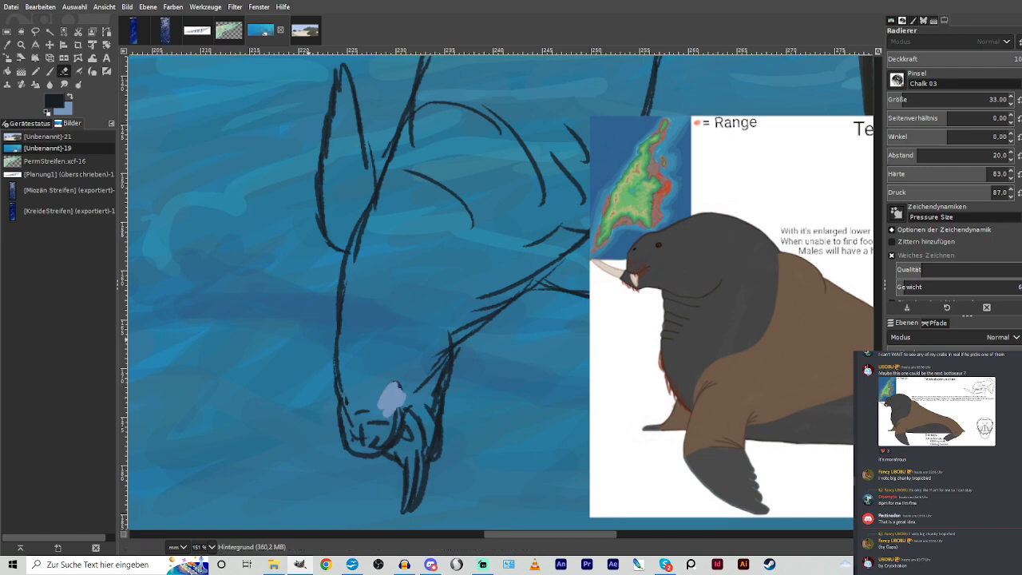
click(51, 72)
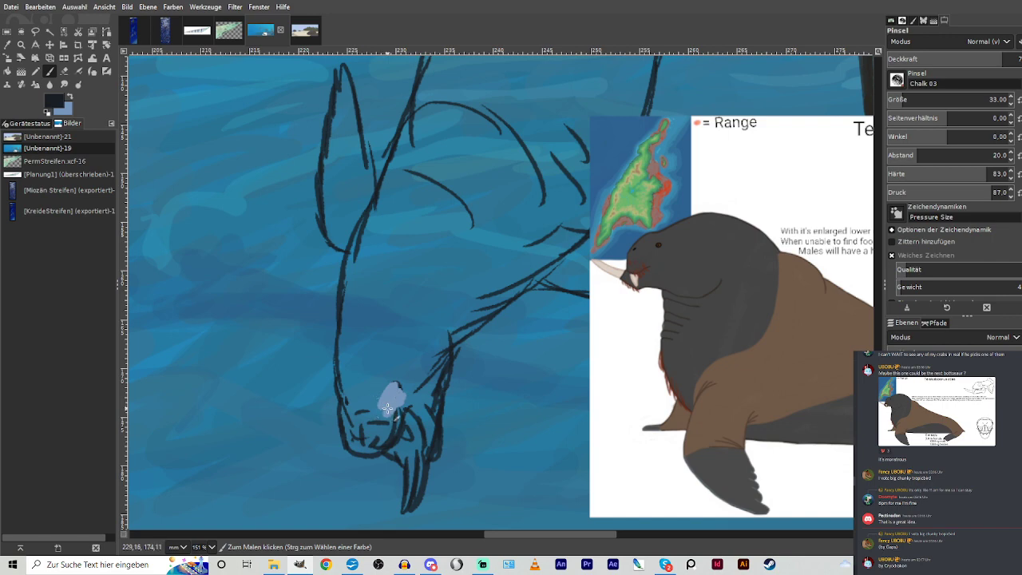
drag(387, 408, 389, 402)
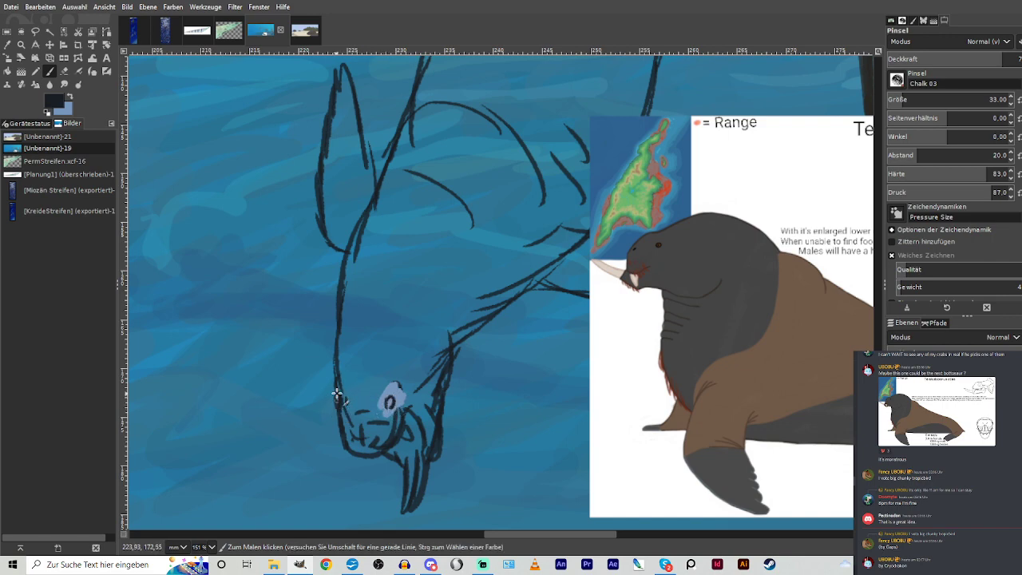
click(390, 400)
View the Scallop Crabs reference picture from the Discord chat enlarged, close it, and switch back to GIMP.
scroll(400, 383, down, 2)
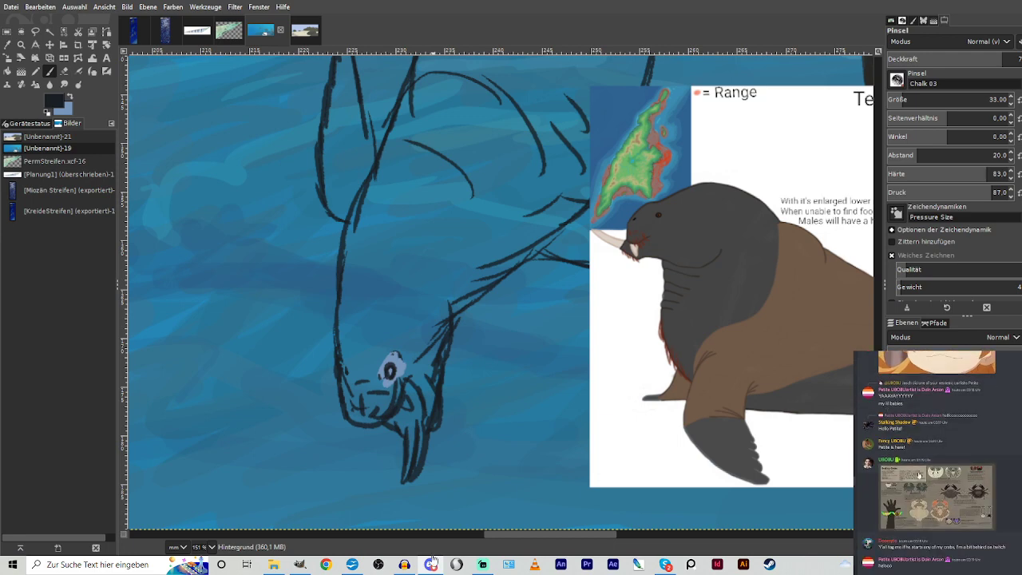
click(906, 493)
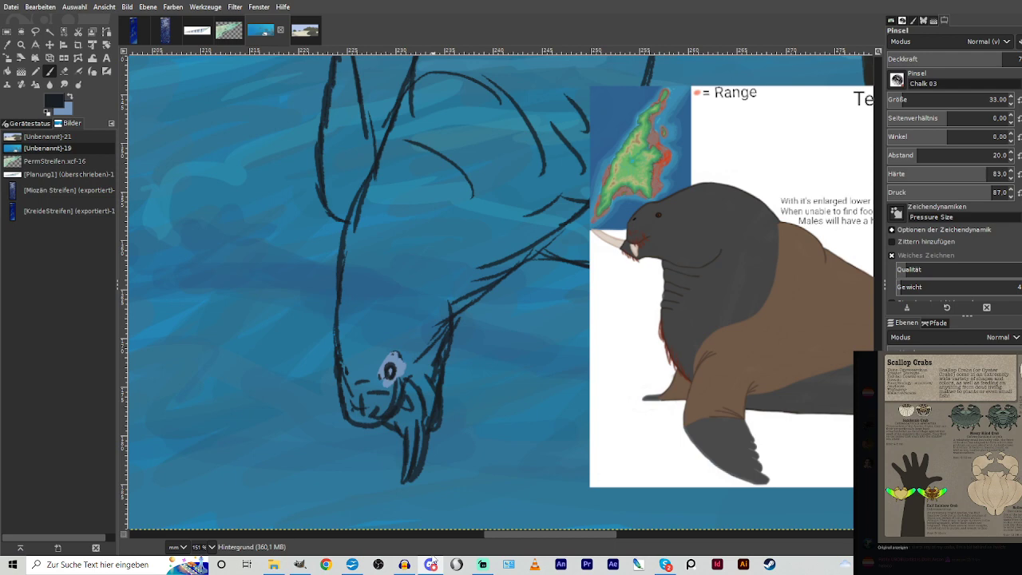
key(Escape)
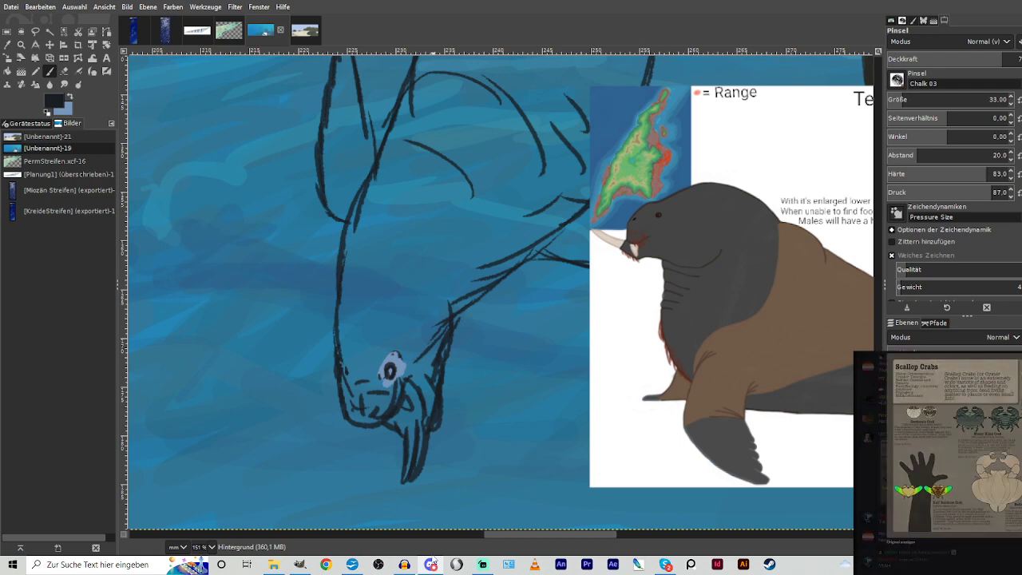
click(299, 565)
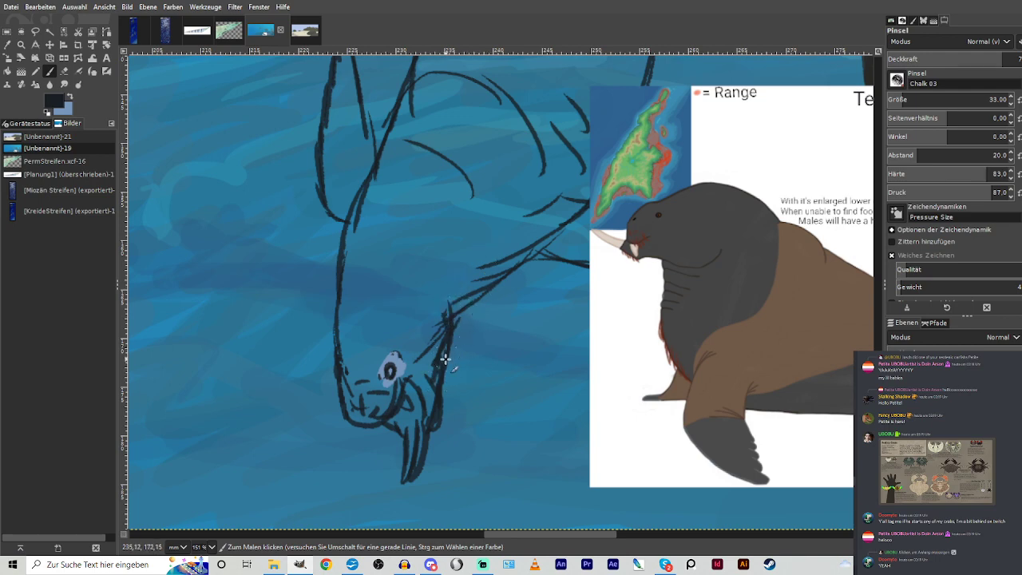
Add skin folds to the walrus's neck, shoulder and brow, and thicken the outlines of its neck and jaw.
mouse_move(444, 359)
mouse_down()
mouse_move(477, 285)
mouse_move(445, 301)
mouse_move(467, 290)
mouse_move(455, 242)
mouse_up()
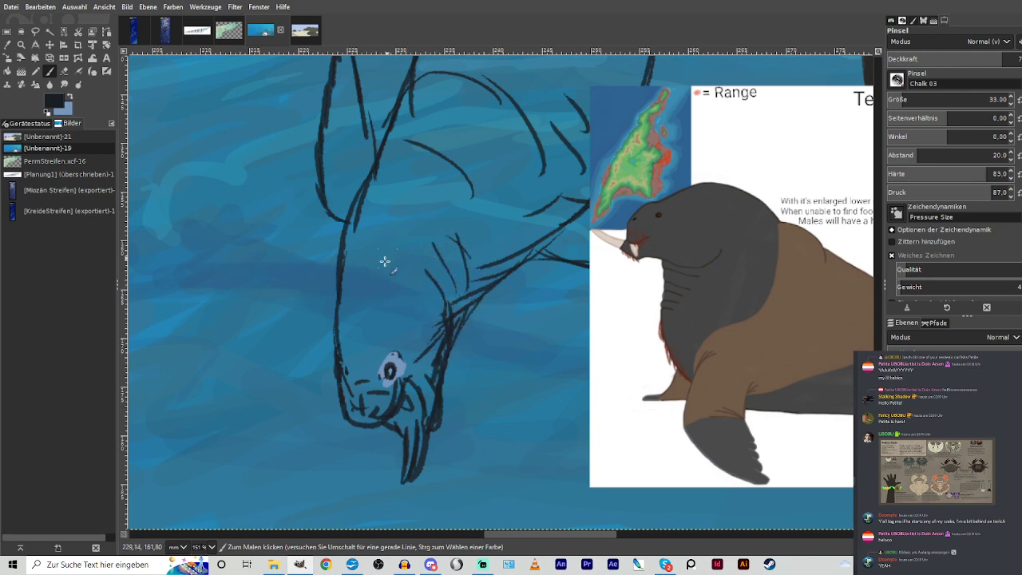
drag(339, 351, 336, 249)
drag(381, 310, 386, 348)
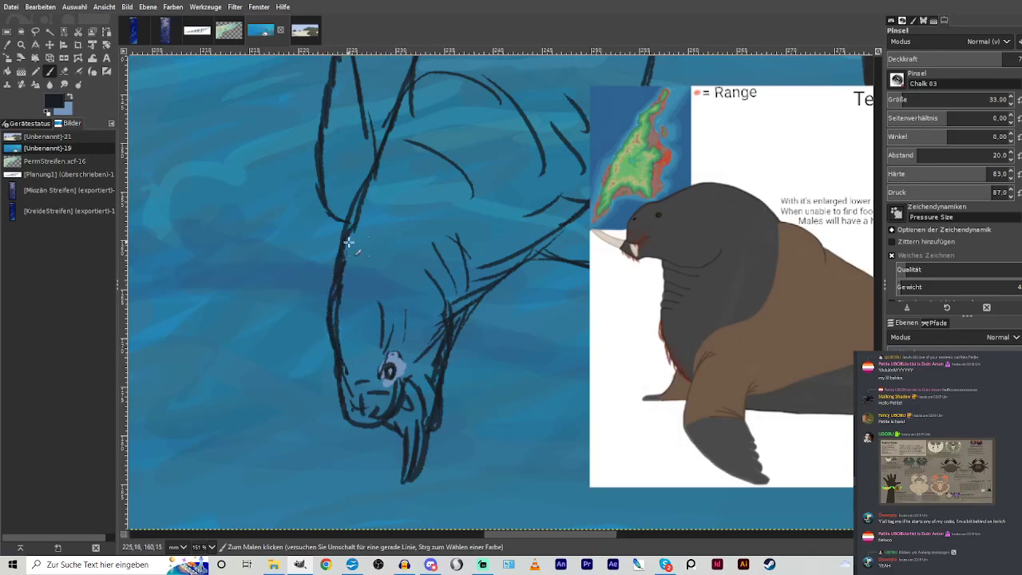
mouse_move(328, 291)
mouse_down()
mouse_move(349, 222)
mouse_move(458, 215)
mouse_move(422, 141)
mouse_move(446, 149)
mouse_up()
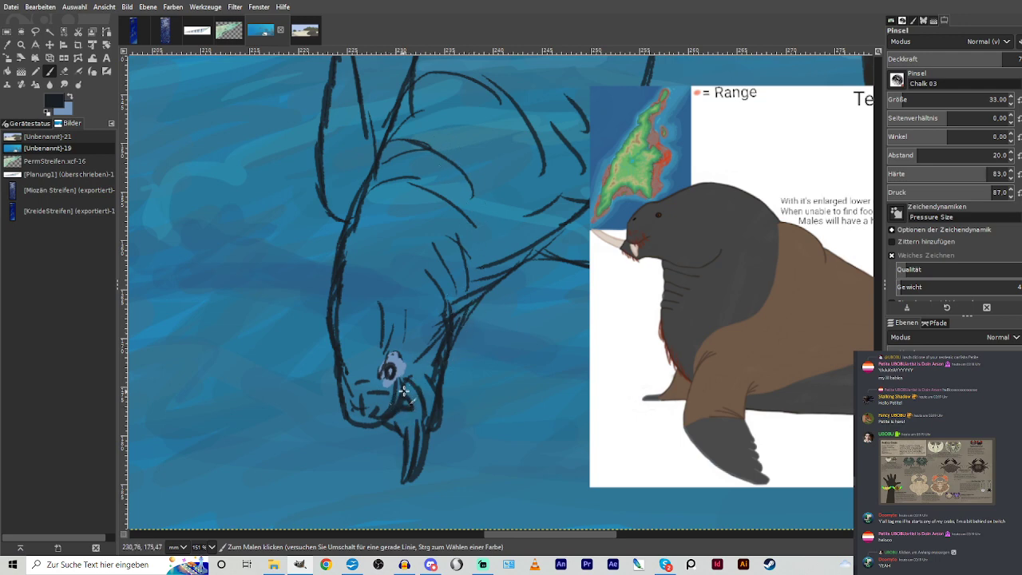
drag(424, 421, 424, 367)
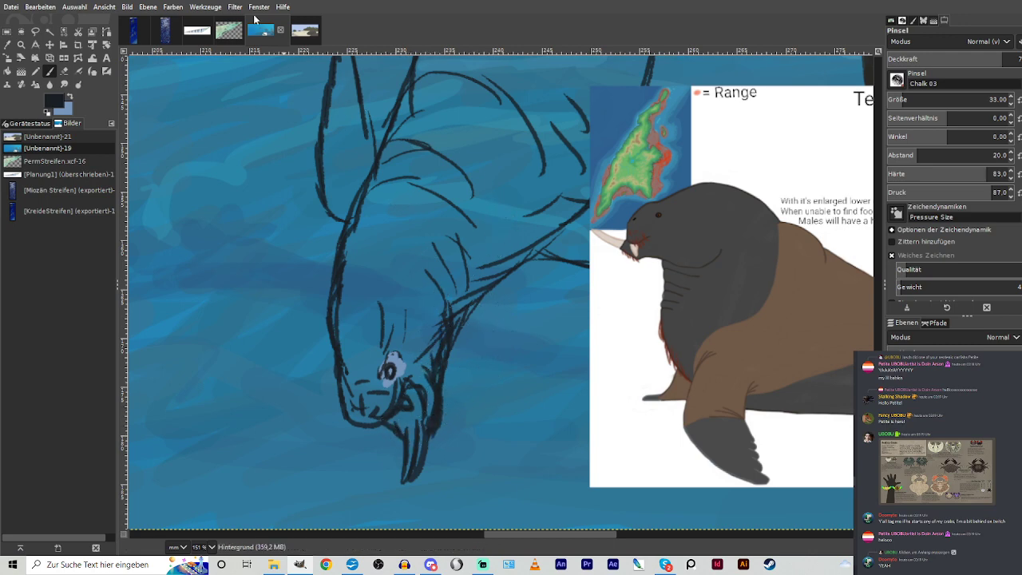
Enlarge the chalk brush to size 86 and fill the walrus's head, neck and far front flipper with dark grey-blue.
drag(480, 277, 478, 269)
mouse_move(430, 393)
mouse_down()
mouse_move(431, 422)
mouse_move(428, 352)
mouse_move(419, 384)
mouse_move(409, 374)
mouse_move(392, 398)
mouse_move(371, 401)
mouse_move(397, 352)
mouse_move(393, 383)
mouse_move(416, 375)
mouse_move(379, 399)
mouse_move(376, 420)
mouse_move(398, 386)
mouse_move(372, 420)
mouse_move(351, 414)
mouse_move(342, 390)
mouse_move(348, 369)
mouse_move(358, 402)
mouse_move(382, 392)
mouse_move(384, 408)
mouse_move(378, 366)
mouse_move(396, 351)
mouse_move(361, 344)
mouse_move(340, 382)
mouse_move(348, 276)
mouse_move(343, 305)
mouse_move(355, 285)
mouse_move(373, 304)
mouse_move(348, 293)
mouse_move(344, 265)
mouse_move(385, 211)
mouse_move(408, 260)
mouse_up()
click(915, 100)
mouse_move(379, 192)
mouse_down()
mouse_move(376, 299)
mouse_move(365, 301)
mouse_move(417, 243)
mouse_move(429, 326)
mouse_move(445, 309)
mouse_move(445, 320)
mouse_move(438, 277)
mouse_move(463, 306)
mouse_move(564, 213)
mouse_move(467, 276)
mouse_move(427, 268)
mouse_move(453, 215)
mouse_move(529, 165)
mouse_move(570, 213)
mouse_move(520, 137)
mouse_move(406, 130)
mouse_move(415, 96)
mouse_up()
drag(363, 129, 357, 80)
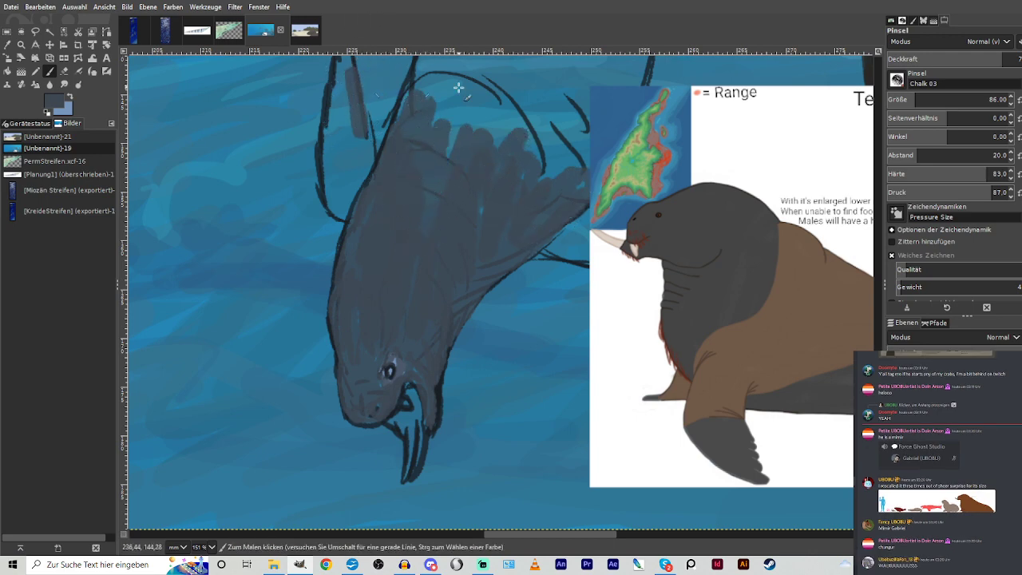
scroll(814, 316, up, 3)
mouse_move(362, 183)
mouse_down()
mouse_move(344, 113)
mouse_move(329, 209)
mouse_move(341, 128)
mouse_move(360, 203)
mouse_move(324, 264)
mouse_move(335, 240)
mouse_move(372, 215)
mouse_move(360, 205)
mouse_move(346, 113)
mouse_move(326, 196)
mouse_move(343, 160)
mouse_up()
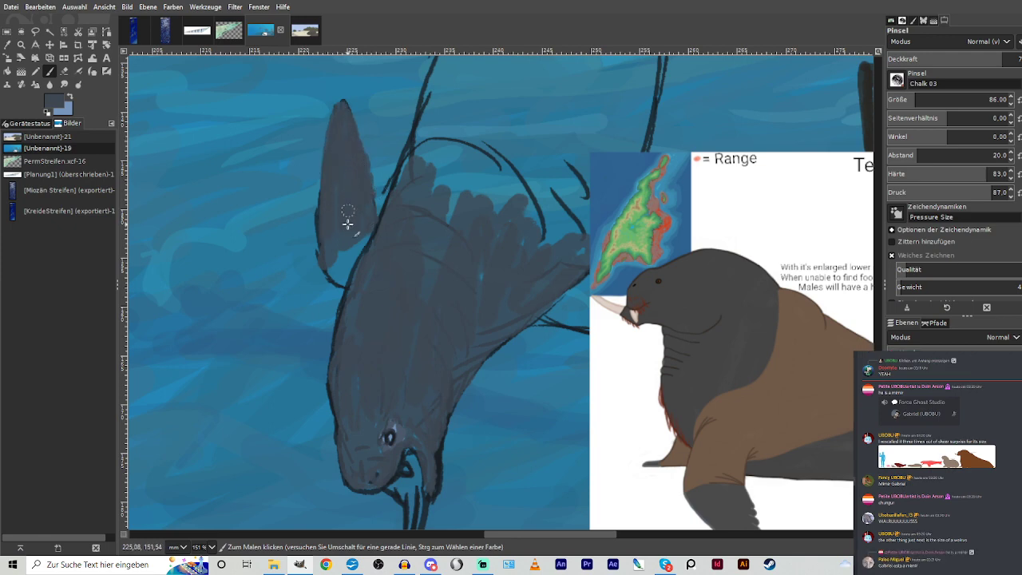
Move the Teratodobenus atlas reference sheet aside, clear of the walrus's outstretched front flipper.
drag(506, 533, 576, 533)
key(m)
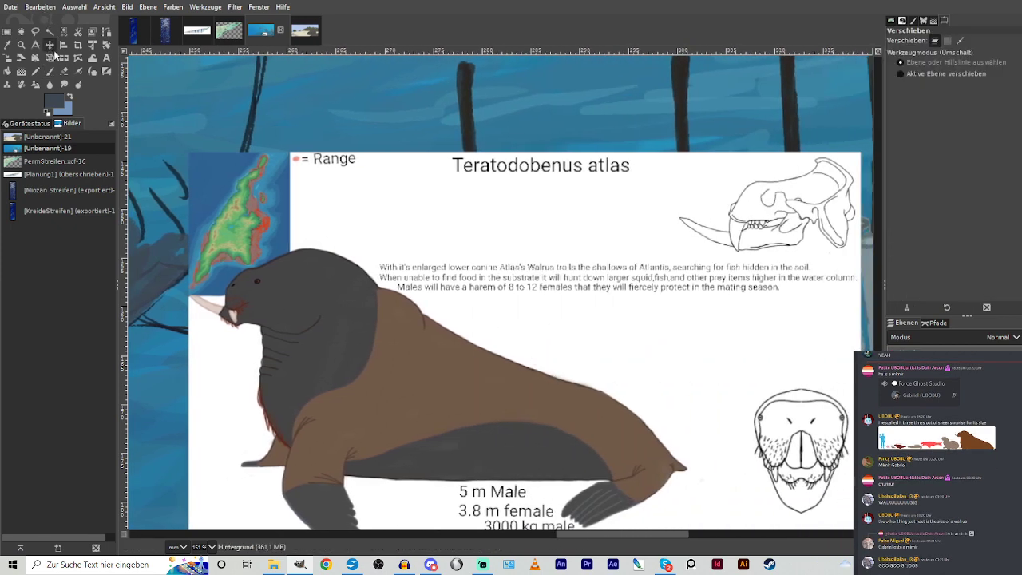
drag(204, 144, 459, 78)
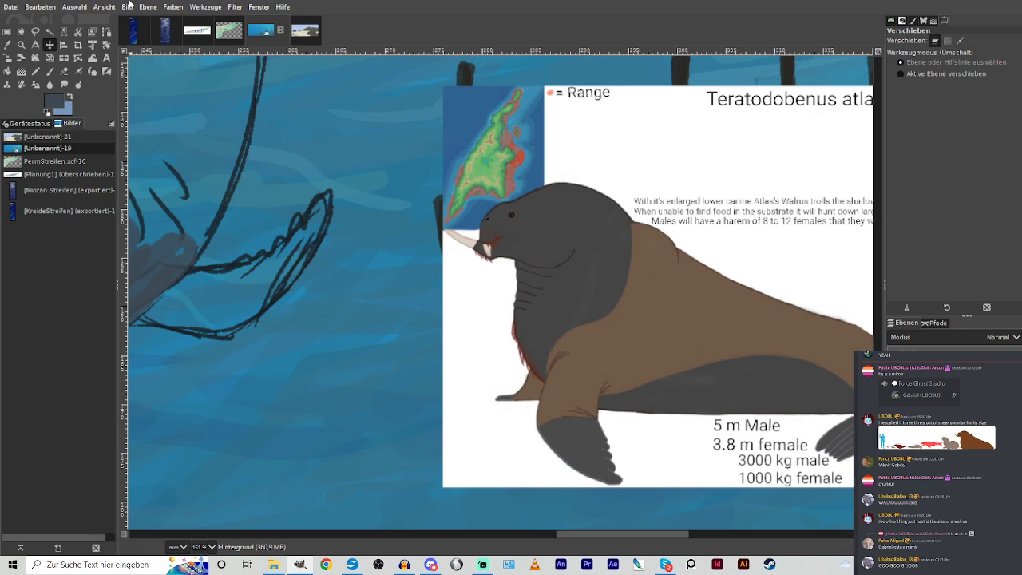
Fill the walrus's outstretched front flipper and the rest of its rounded shoulder area with dark grey-blue.
click(51, 72)
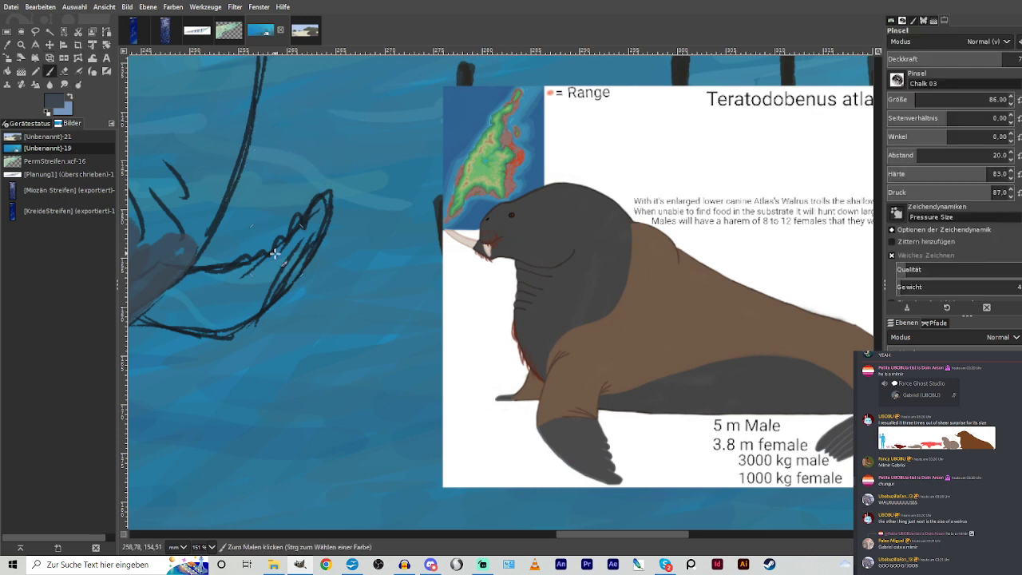
mouse_move(274, 254)
mouse_down()
mouse_move(319, 233)
mouse_move(282, 284)
mouse_move(240, 274)
mouse_move(258, 290)
mouse_move(320, 210)
mouse_up()
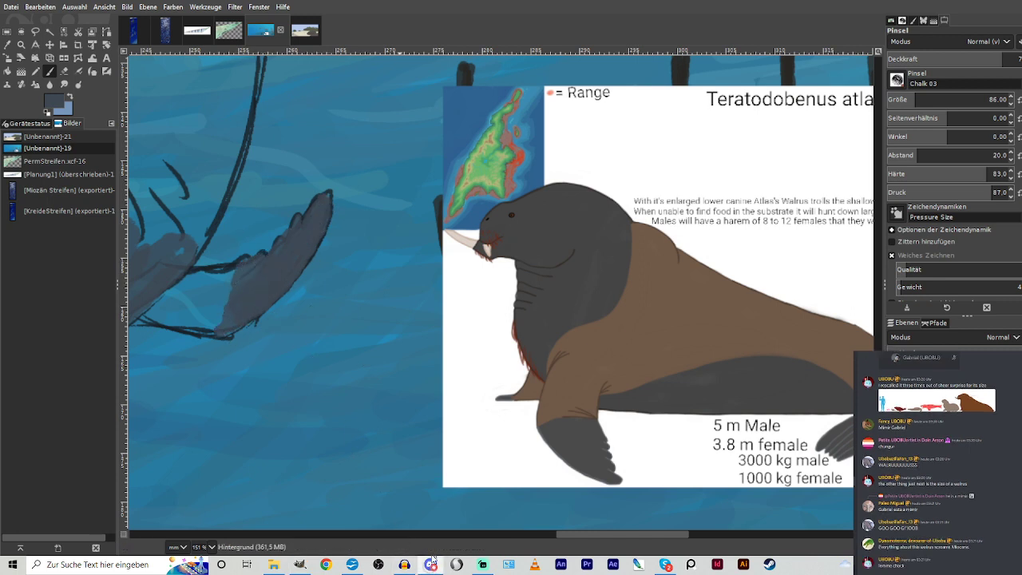
click(902, 395)
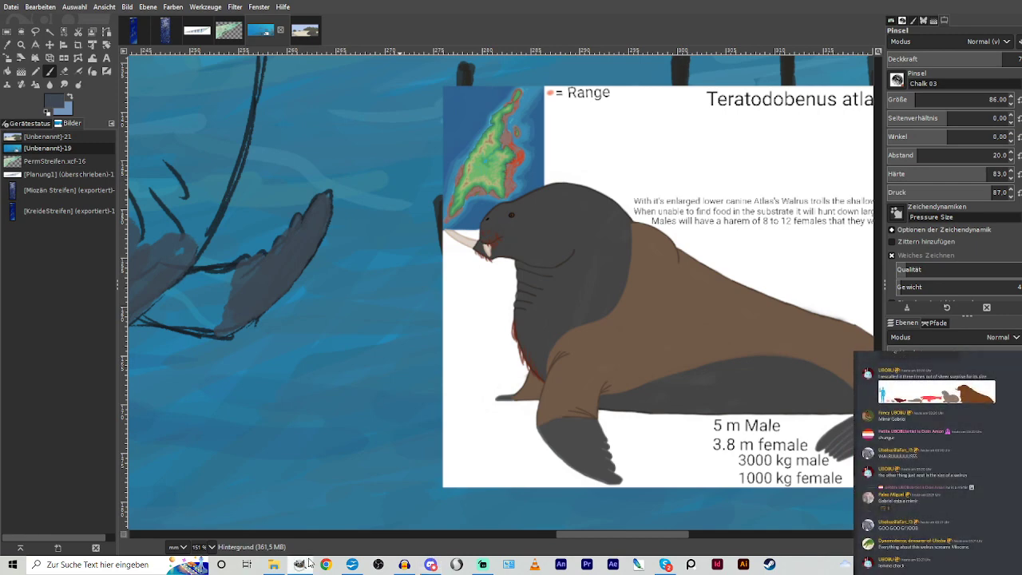
drag(317, 211, 214, 318)
scroll(567, 535, left, 5)
mouse_move(436, 234)
mouse_down()
mouse_move(438, 168)
mouse_move(465, 170)
mouse_move(505, 259)
mouse_move(451, 172)
mouse_move(487, 177)
mouse_move(504, 254)
mouse_move(439, 172)
mouse_move(382, 206)
mouse_move(454, 213)
mouse_move(479, 195)
mouse_move(493, 224)
mouse_up()
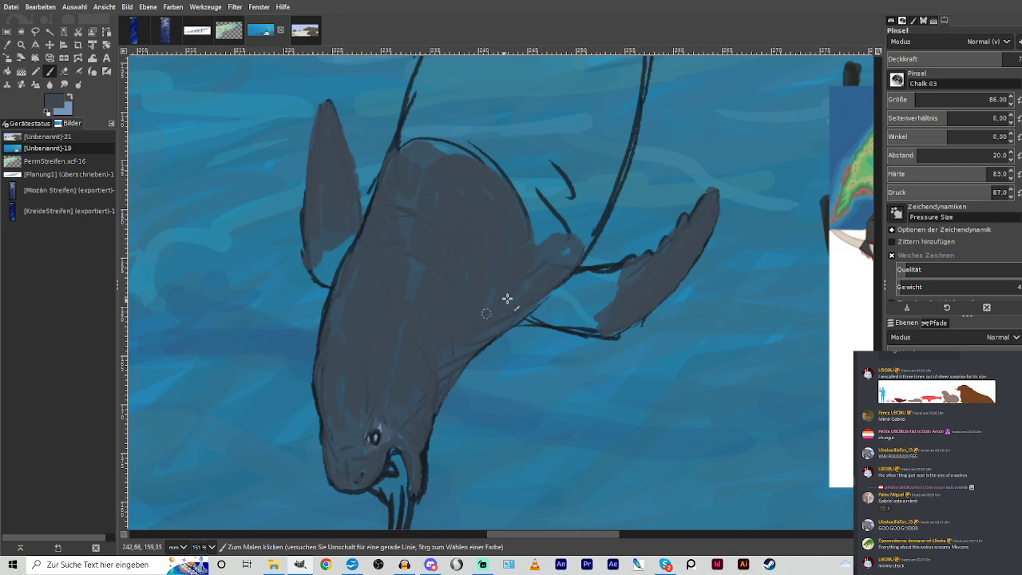
Paint a long tapering dark grey-blue belly patch along the inside of the walrus's curved belly outline.
mouse_move(504, 536)
mouse_down()
mouse_move(591, 547)
mouse_move(529, 547)
mouse_up()
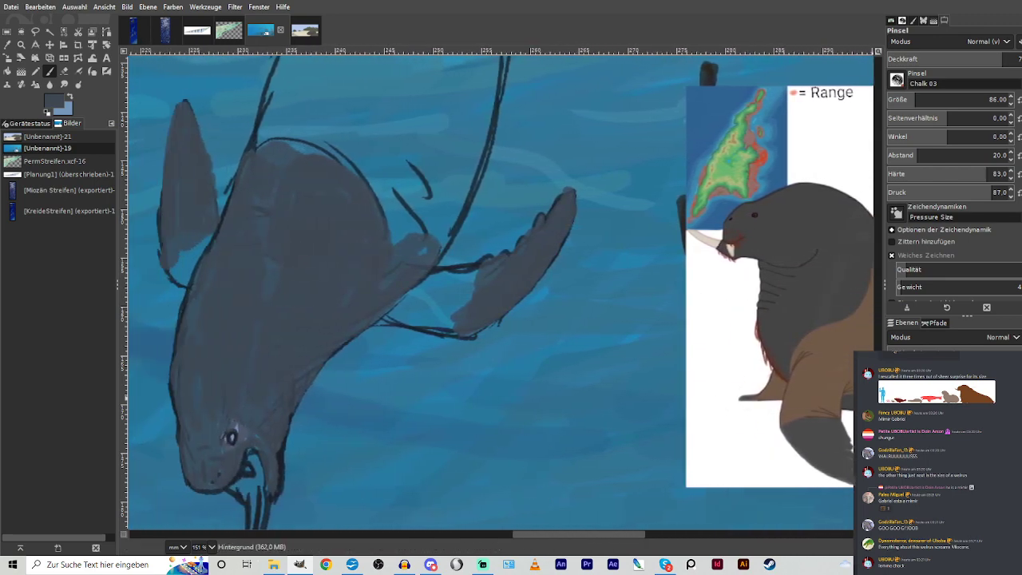
scroll(713, 101, up, 3)
mouse_move(449, 315)
mouse_down()
mouse_move(471, 260)
mouse_move(494, 100)
mouse_move(492, 171)
mouse_move(512, 67)
mouse_up()
scroll(669, 96, up, 4)
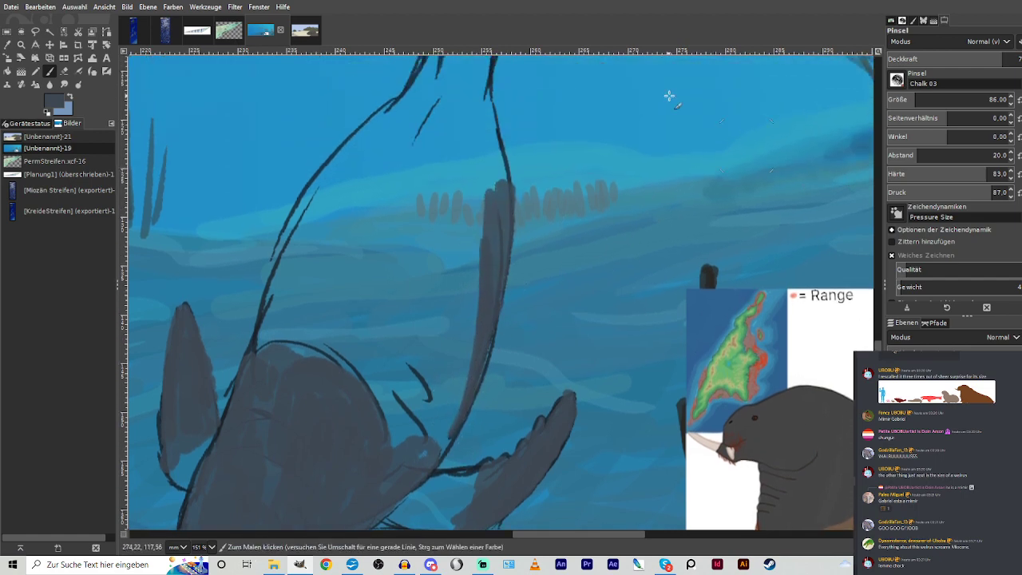
mouse_move(501, 137)
mouse_down()
mouse_move(477, 365)
mouse_move(500, 163)
mouse_up()
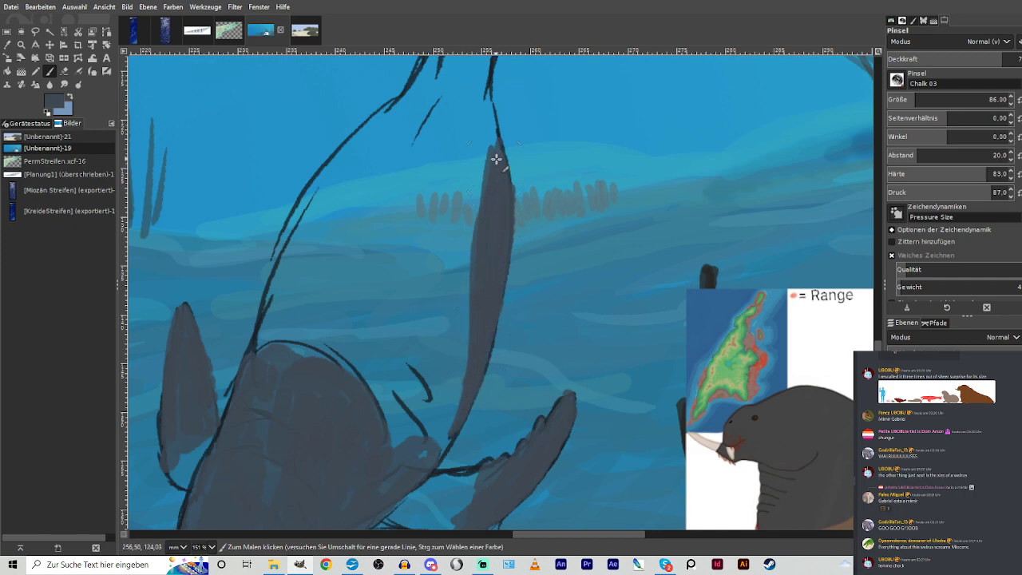
Fill both of the walrus's hind flippers with the same dark grey-blue.
drag(878, 360, 878, 393)
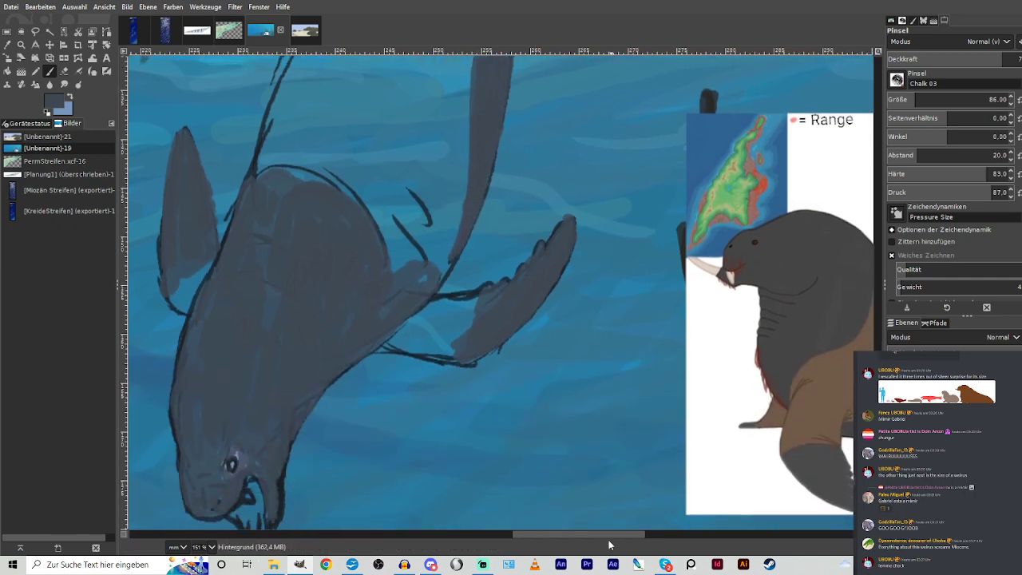
mouse_move(612, 536)
mouse_down()
mouse_move(704, 539)
mouse_move(608, 541)
mouse_up()
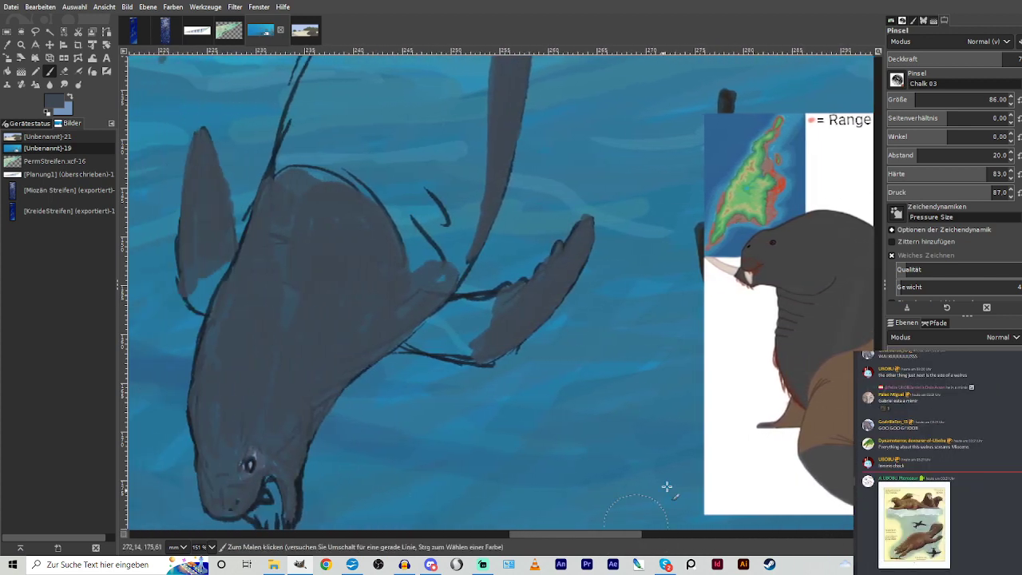
scroll(525, 110, up, 8)
mouse_move(495, 146)
mouse_down()
mouse_move(484, 67)
mouse_move(499, 171)
mouse_move(509, 158)
mouse_move(492, 133)
mouse_move(488, 141)
mouse_move(484, 59)
mouse_up()
mouse_move(443, 140)
mouse_down()
mouse_move(406, 72)
mouse_move(429, 88)
mouse_move(410, 96)
mouse_move(409, 69)
mouse_move(456, 151)
mouse_move(438, 74)
mouse_up()
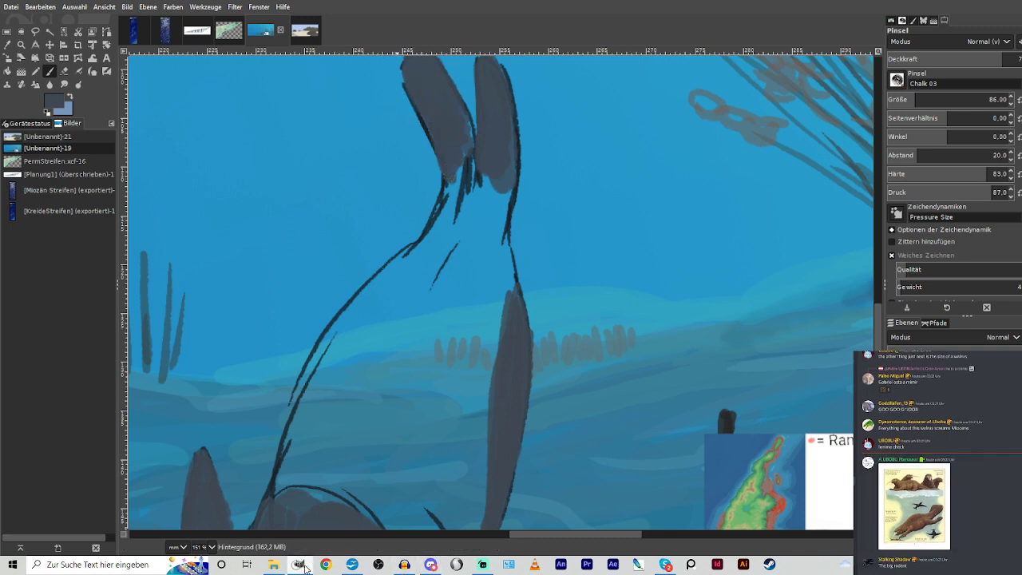
Shade the walrus's far flipper, head, neck and shoulder with darker strokes at reduced opacity, extending some towards the belly patch.
scroll(880, 335, down, 5)
scroll(850, 354, down, 1)
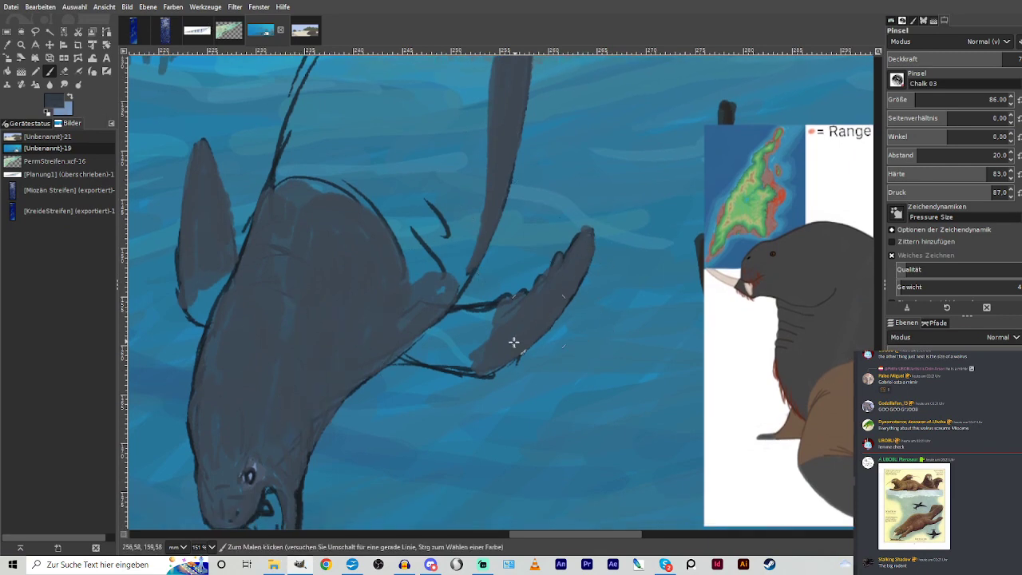
drag(184, 298, 182, 227)
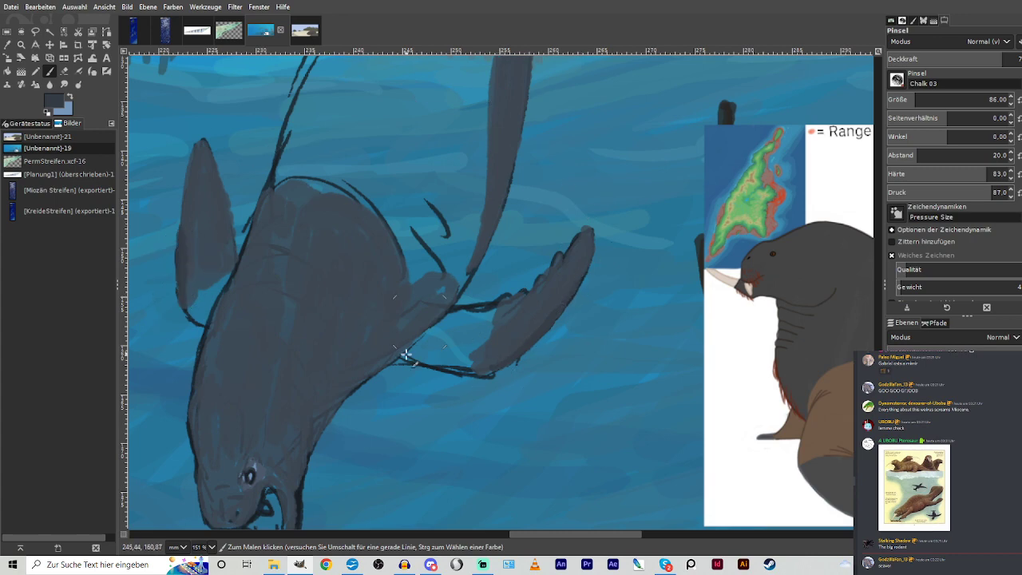
drag(413, 333, 353, 380)
mouse_move(298, 477)
mouse_down()
mouse_move(302, 417)
mouse_move(327, 370)
mouse_move(412, 335)
mouse_move(354, 374)
mouse_move(345, 368)
mouse_move(358, 343)
mouse_move(335, 352)
mouse_up()
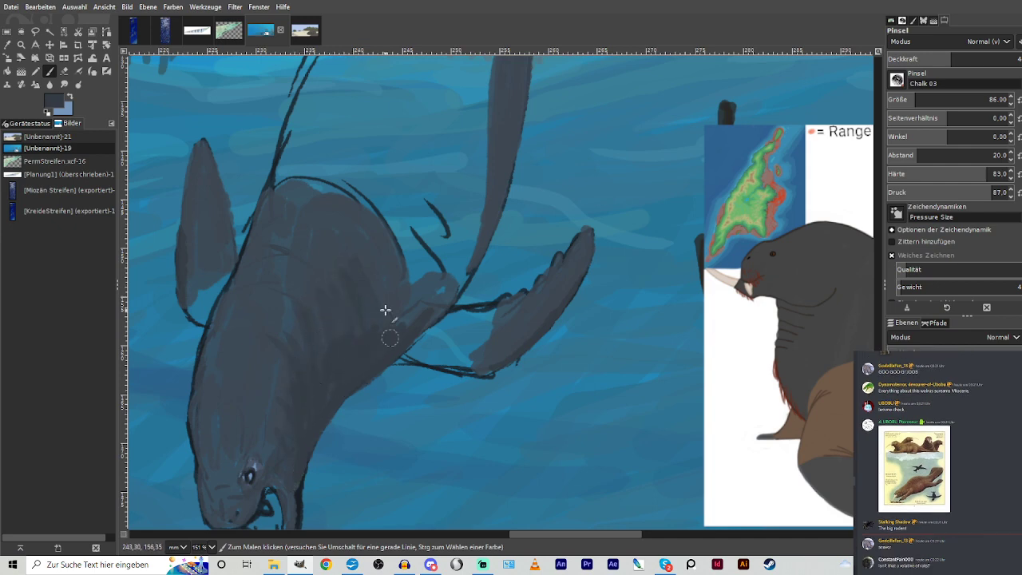
drag(392, 240, 416, 276)
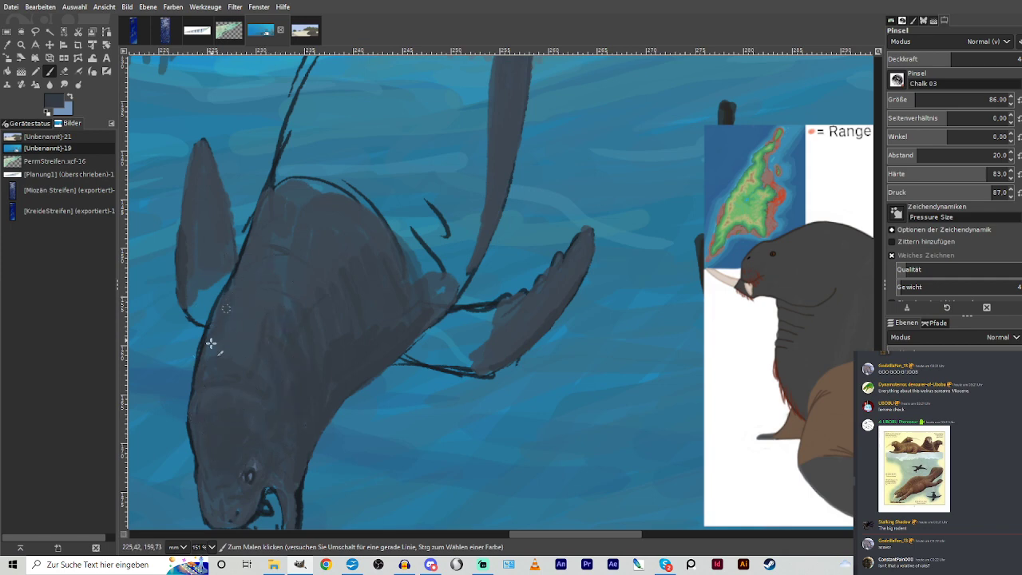
mouse_move(431, 308)
mouse_down()
mouse_move(439, 258)
mouse_move(424, 246)
mouse_move(414, 210)
mouse_up()
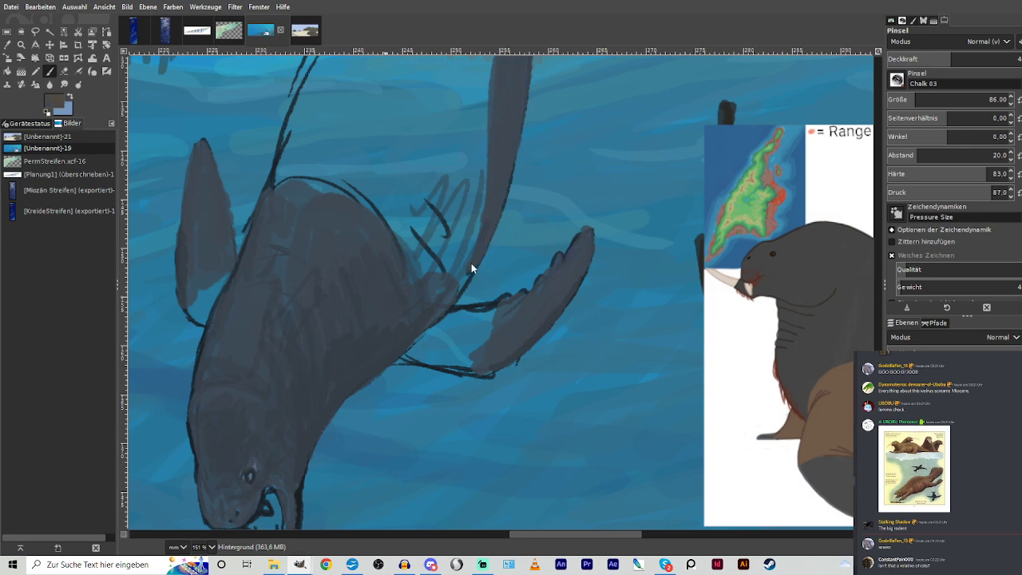
Tint the base of the outstretched flipper brownish, sample the blended grey-green from it, raise the opacity and fill the base.
drag(491, 313, 451, 332)
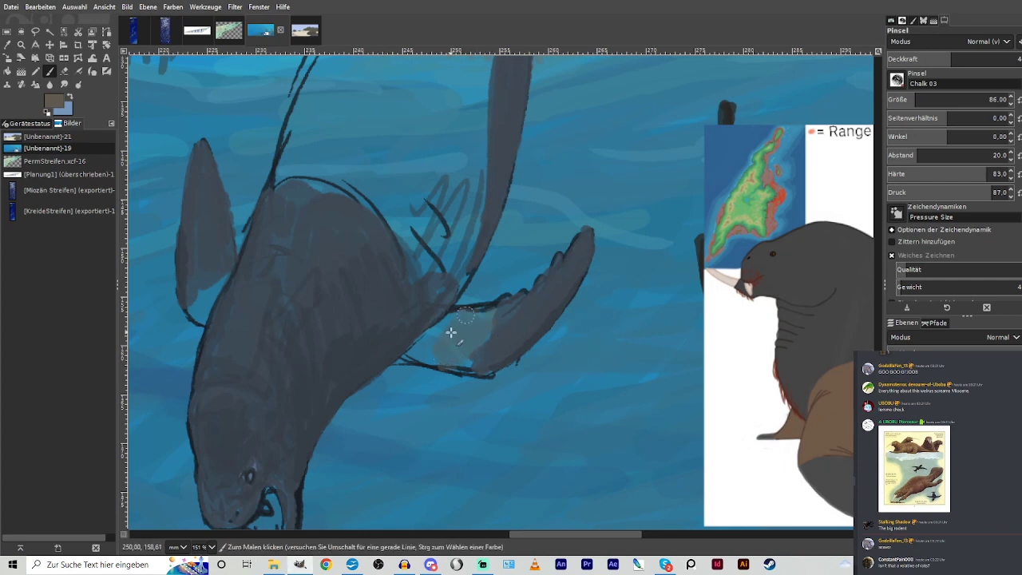
click(8, 46)
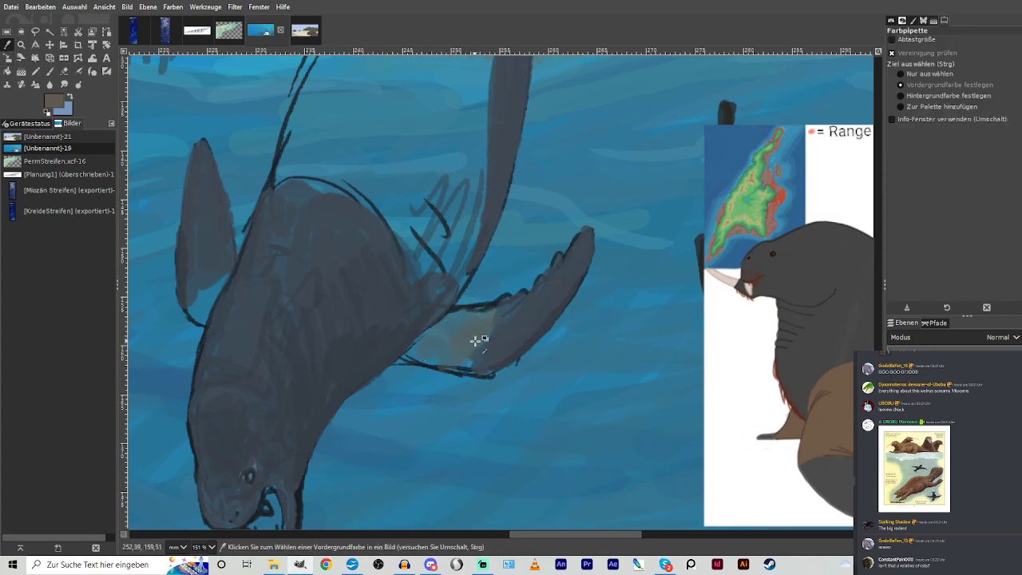
click(477, 339)
key(p)
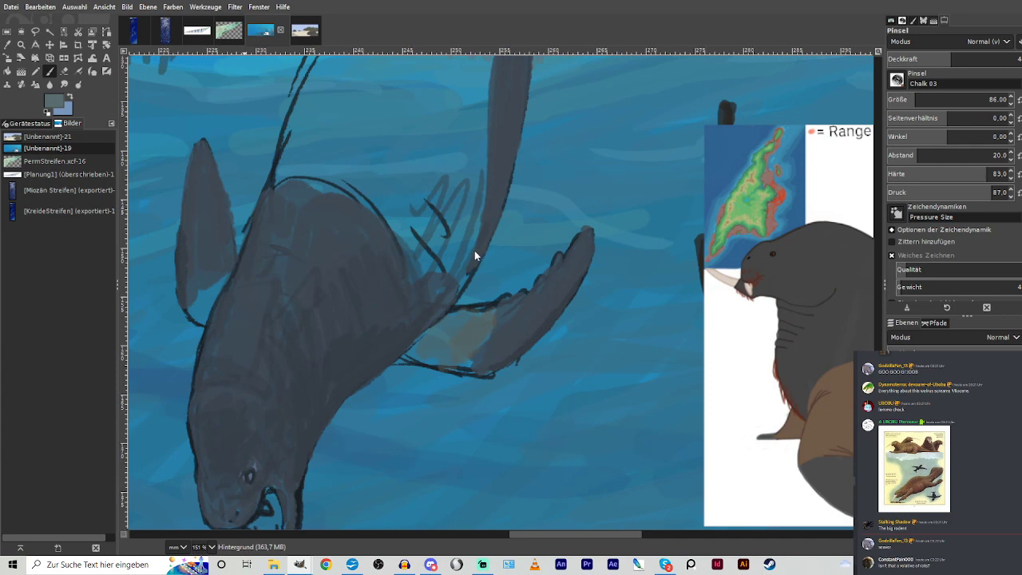
click(996, 60)
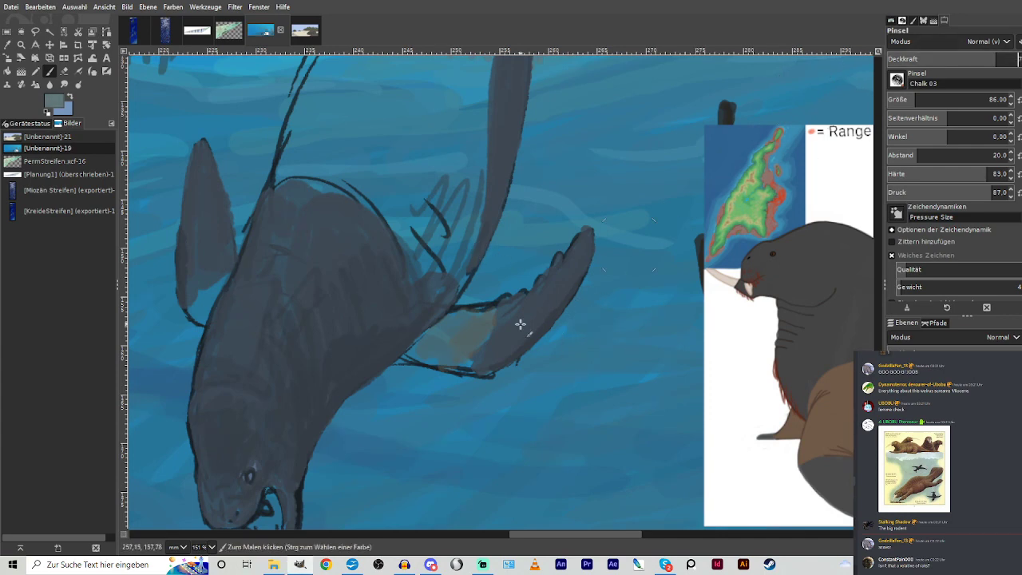
mouse_move(478, 362)
mouse_down()
mouse_move(409, 356)
mouse_move(437, 329)
mouse_move(409, 356)
mouse_move(457, 362)
mouse_move(477, 350)
mouse_move(495, 310)
mouse_up()
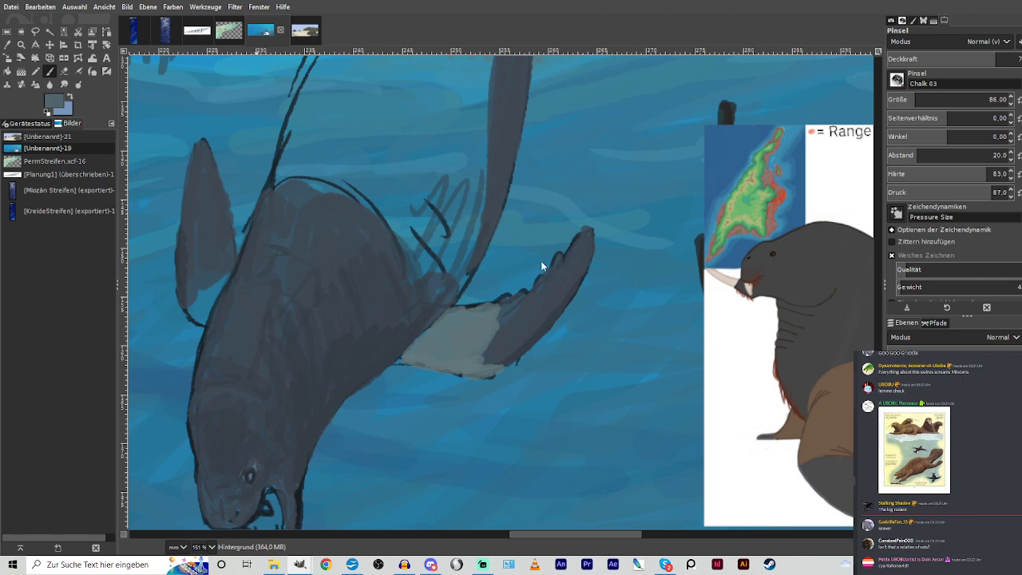
drag(424, 361, 439, 319)
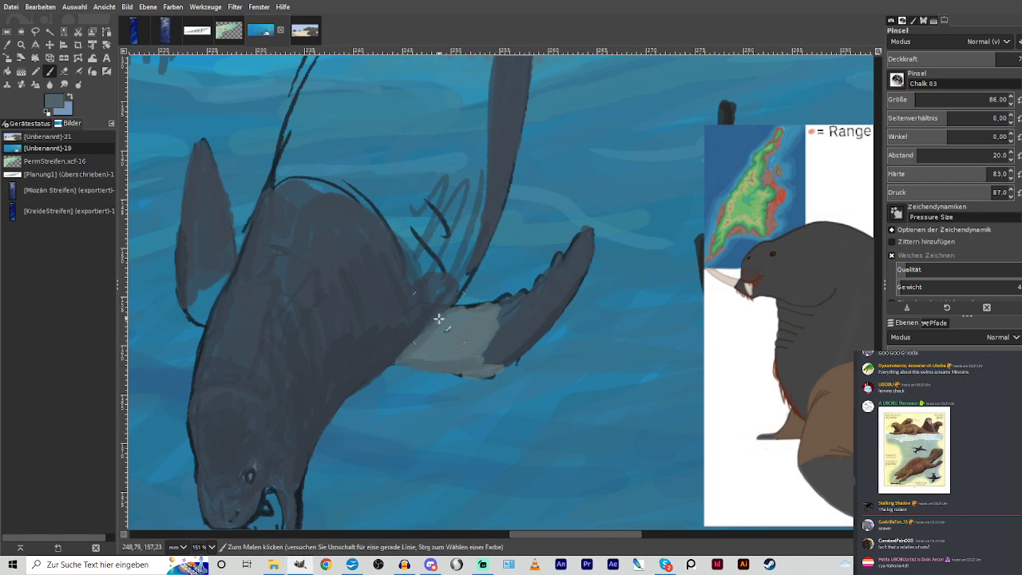
Paint the far flipper's base and the walrus's whole trunk grey-green, from the dark shoulder edge up to the hind flippers.
drag(191, 304, 222, 267)
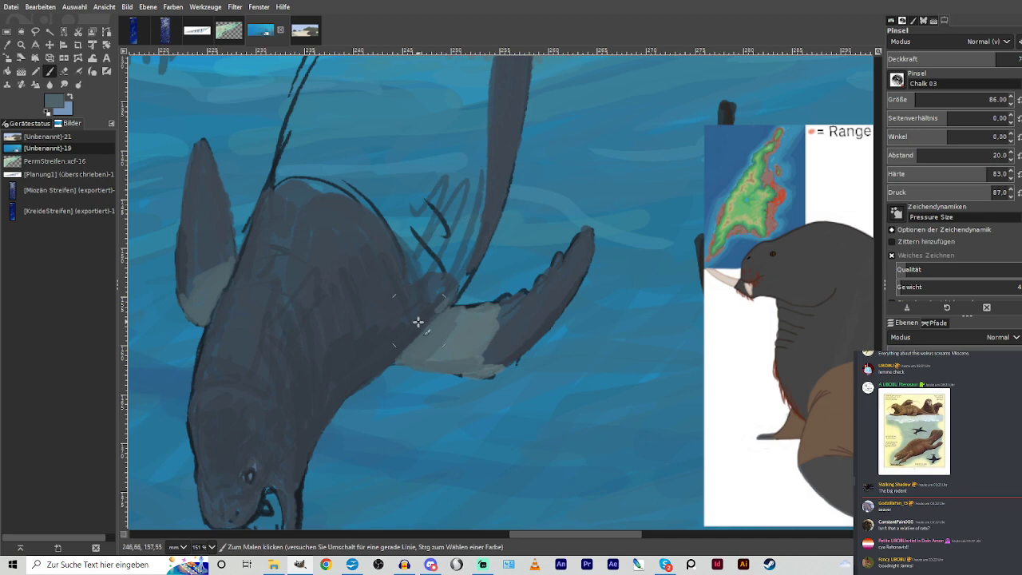
mouse_move(417, 322)
mouse_down()
mouse_move(431, 269)
mouse_move(444, 259)
mouse_move(465, 264)
mouse_move(426, 309)
mouse_move(416, 280)
mouse_move(442, 286)
mouse_move(463, 272)
mouse_move(453, 293)
mouse_move(437, 244)
mouse_move(422, 250)
mouse_move(398, 210)
mouse_move(409, 250)
mouse_move(346, 190)
mouse_move(330, 239)
mouse_move(345, 250)
mouse_move(393, 247)
mouse_move(385, 282)
mouse_move(369, 290)
mouse_move(439, 221)
mouse_move(457, 226)
mouse_move(465, 250)
mouse_move(496, 97)
mouse_up()
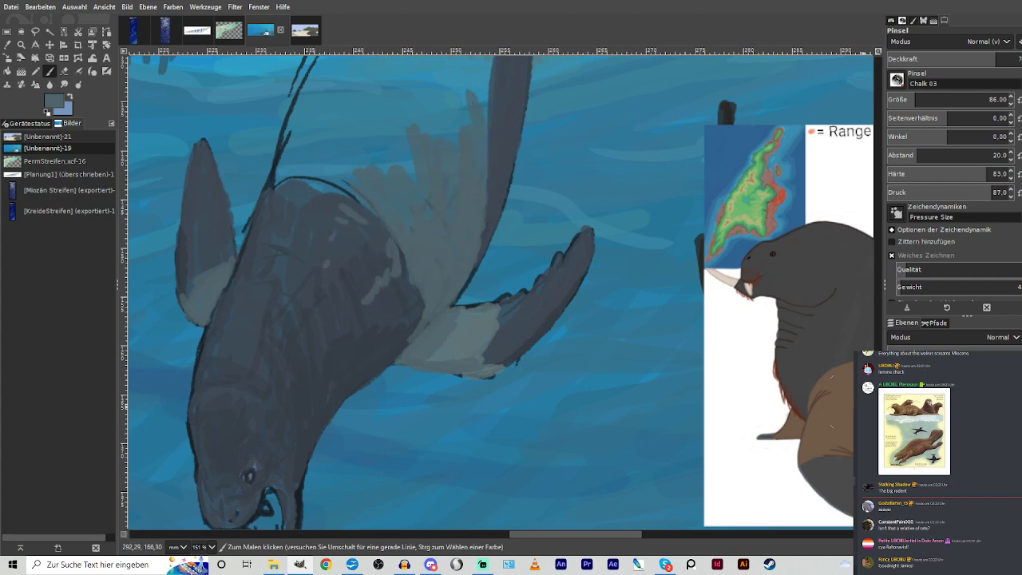
scroll(620, 128, up, 5)
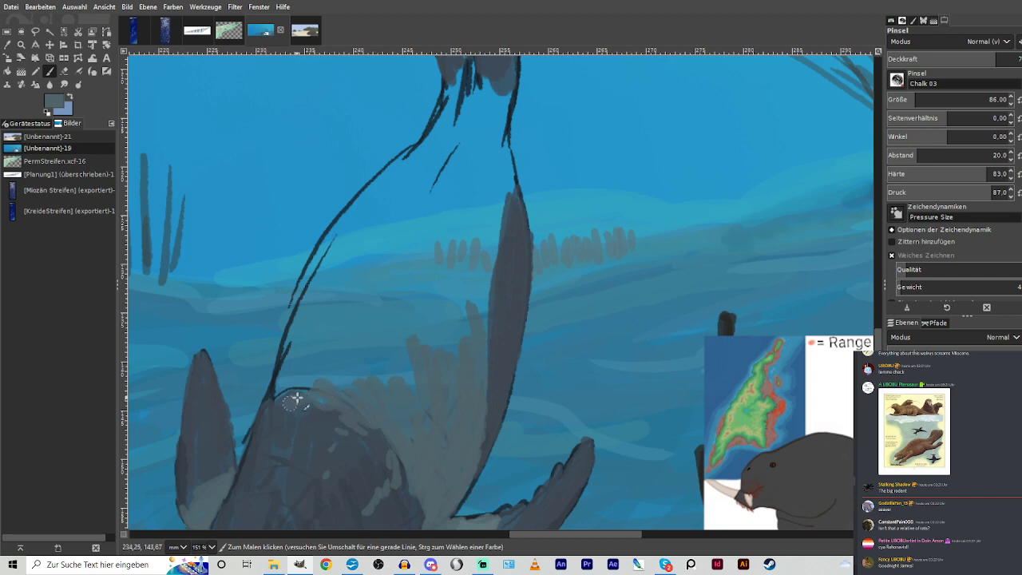
mouse_move(296, 398)
mouse_down()
mouse_move(308, 354)
mouse_move(295, 337)
mouse_move(295, 350)
mouse_move(322, 252)
mouse_move(307, 283)
mouse_move(375, 293)
mouse_move(404, 236)
mouse_move(384, 206)
mouse_move(438, 133)
mouse_move(335, 247)
mouse_move(355, 349)
mouse_move(423, 367)
mouse_move(475, 284)
mouse_up()
mouse_move(487, 161)
mouse_down()
mouse_move(461, 203)
mouse_move(443, 205)
mouse_move(455, 191)
mouse_move(484, 262)
mouse_move(479, 344)
mouse_move(504, 182)
mouse_move(504, 102)
mouse_move(484, 80)
mouse_move(458, 144)
mouse_move(485, 76)
mouse_move(489, 91)
mouse_move(457, 151)
mouse_move(457, 84)
mouse_move(421, 144)
mouse_up()
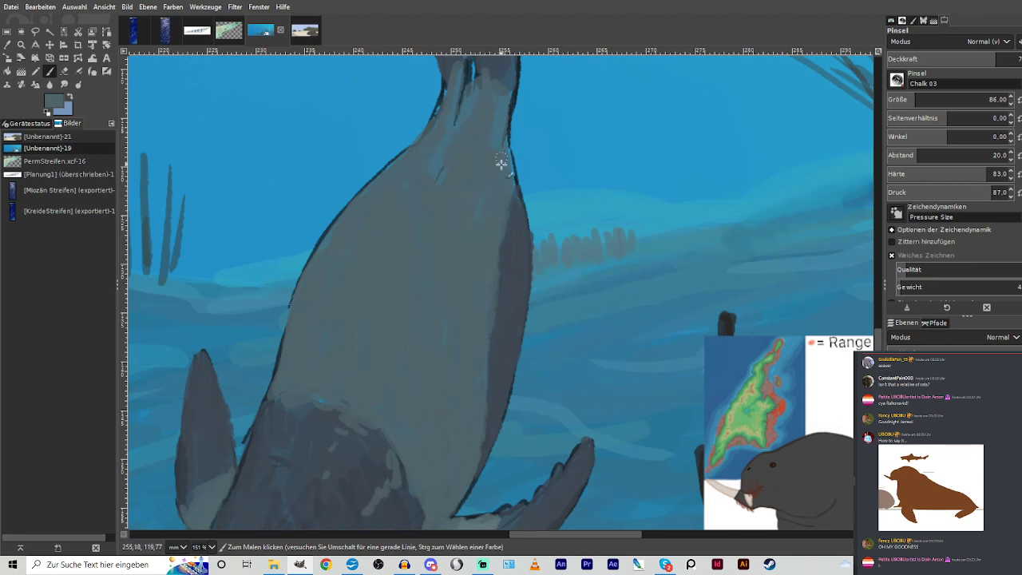
Blend the grey-green into the hind flipper bases and cover the gaps along the walrus's narrow rear.
scroll(468, 252, up, 3)
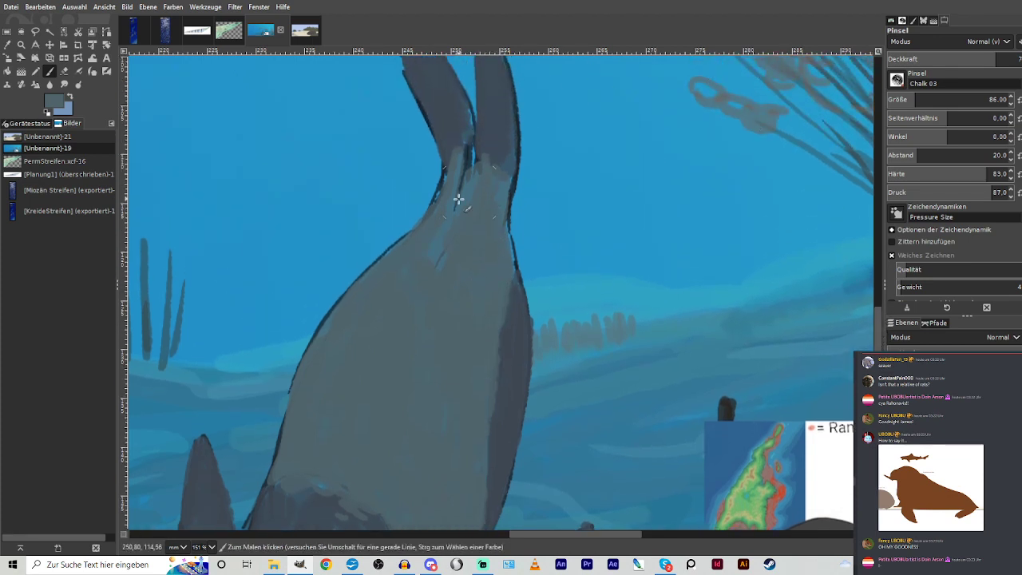
mouse_move(468, 148)
mouse_down()
mouse_move(471, 183)
mouse_move(482, 183)
mouse_up()
drag(499, 164, 502, 196)
drag(509, 240, 514, 279)
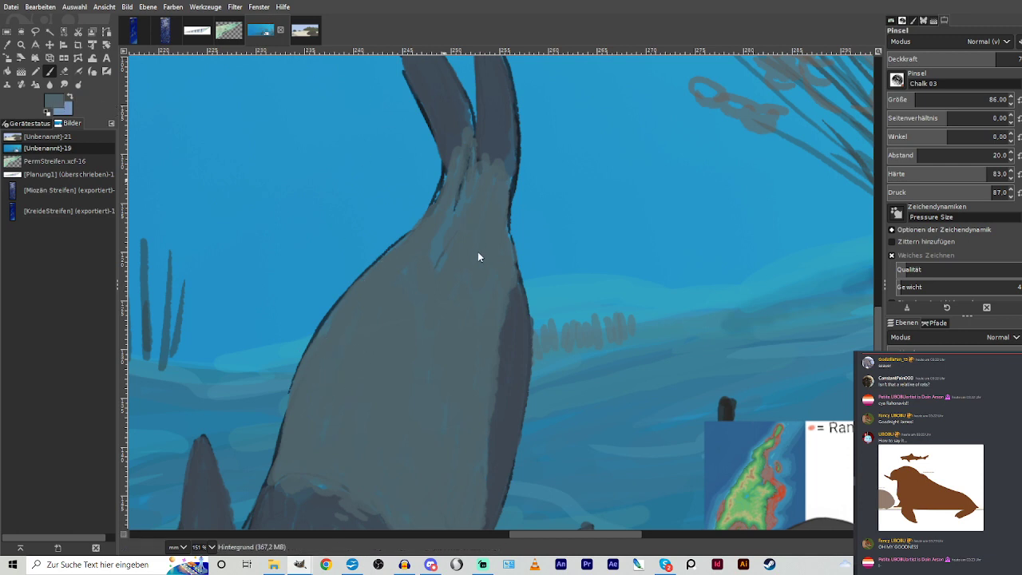
Lower the brush opacity and add lighter grey strokes over the walrus's rump and back.
mouse_move(452, 209)
mouse_down()
mouse_move(413, 264)
mouse_move(456, 212)
mouse_up()
drag(975, 59, 943, 59)
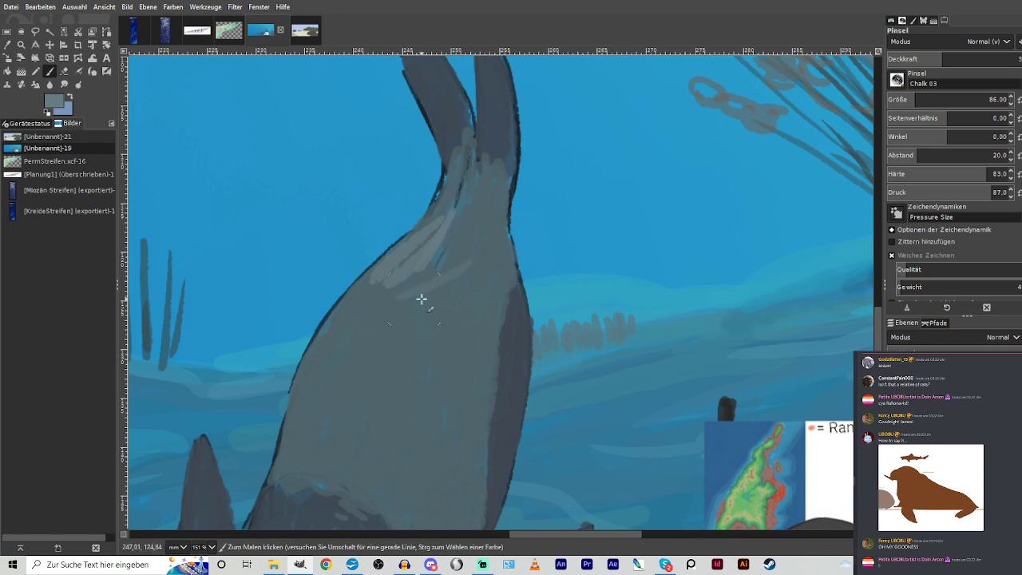
mouse_move(399, 367)
mouse_down()
mouse_move(422, 330)
mouse_move(397, 302)
mouse_move(358, 295)
mouse_move(311, 362)
mouse_move(421, 331)
mouse_up()
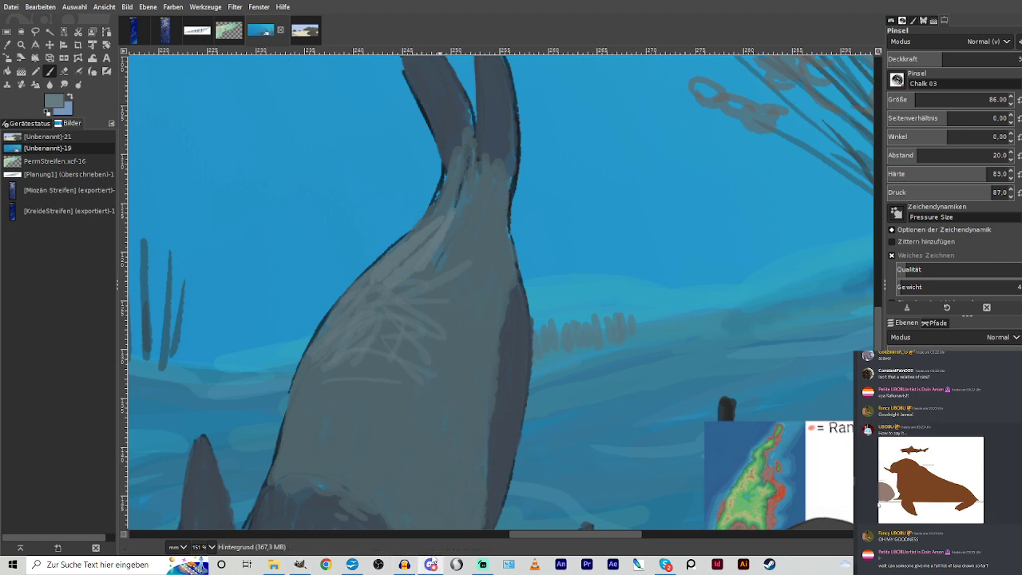
View the brown walrus size comparison from the Discord chat enlarged, switch back to GIMP, and examine the whole painted walrus.
click(890, 478)
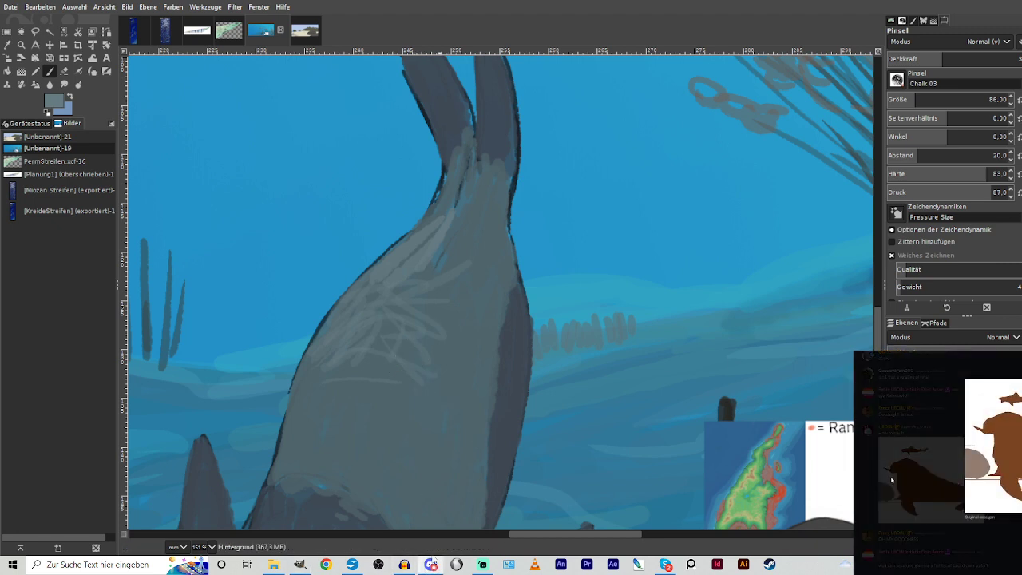
click(891, 479)
click(299, 566)
key(minus)
key(minus)
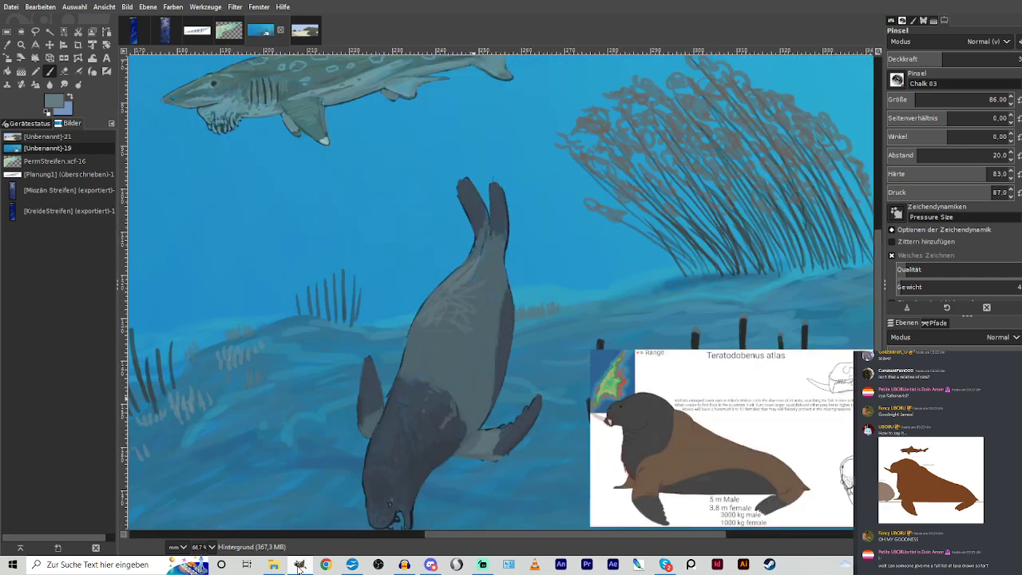
Add lighter grey-green brush strokes over the walrus's narrow rear, rump and middle trunk down to the dark shoulder edge.
key(minus)
key(minus)
key(z)
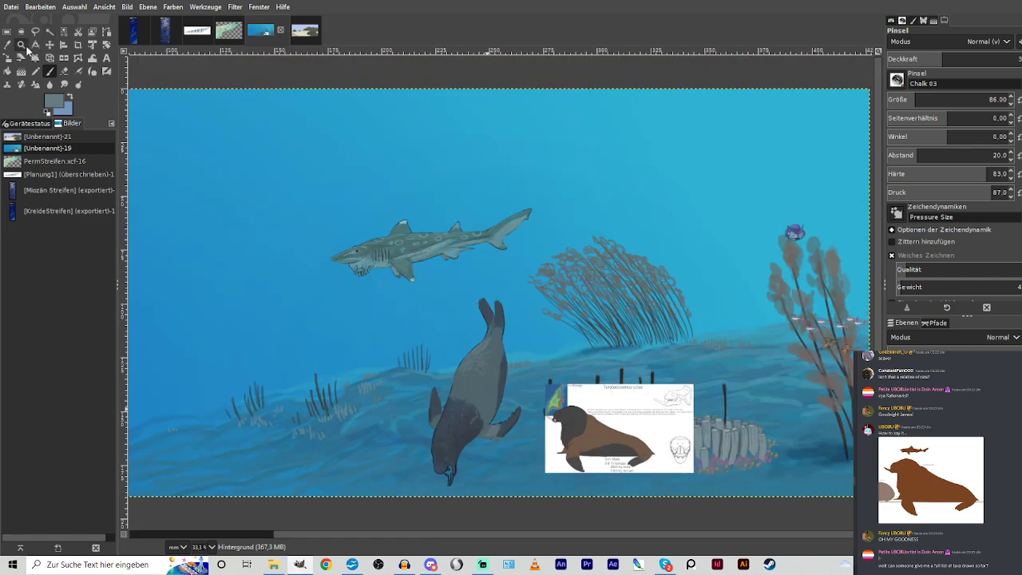
click(434, 315)
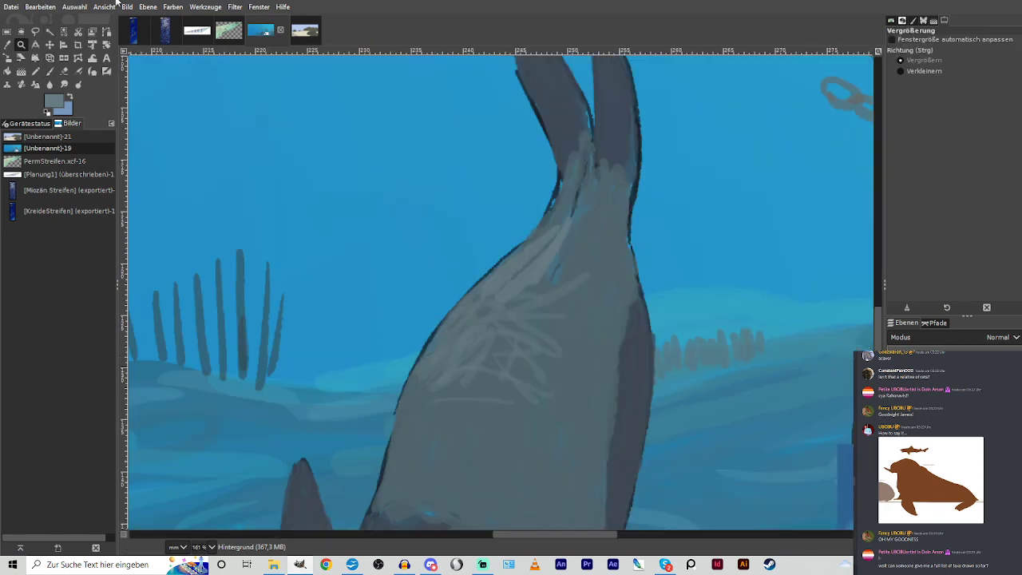
key(p)
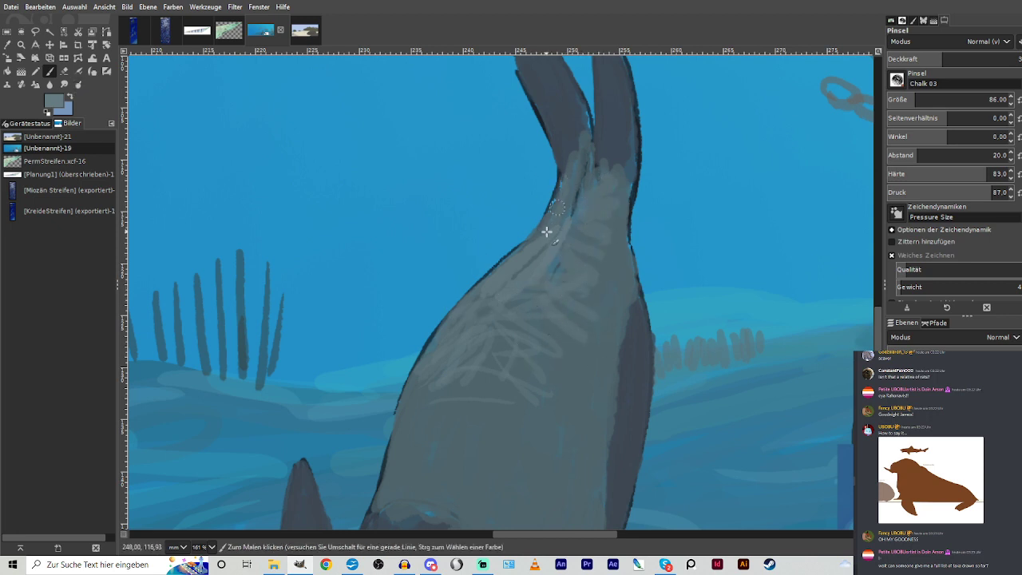
drag(547, 232, 538, 239)
drag(533, 369, 479, 435)
drag(879, 336, 879, 380)
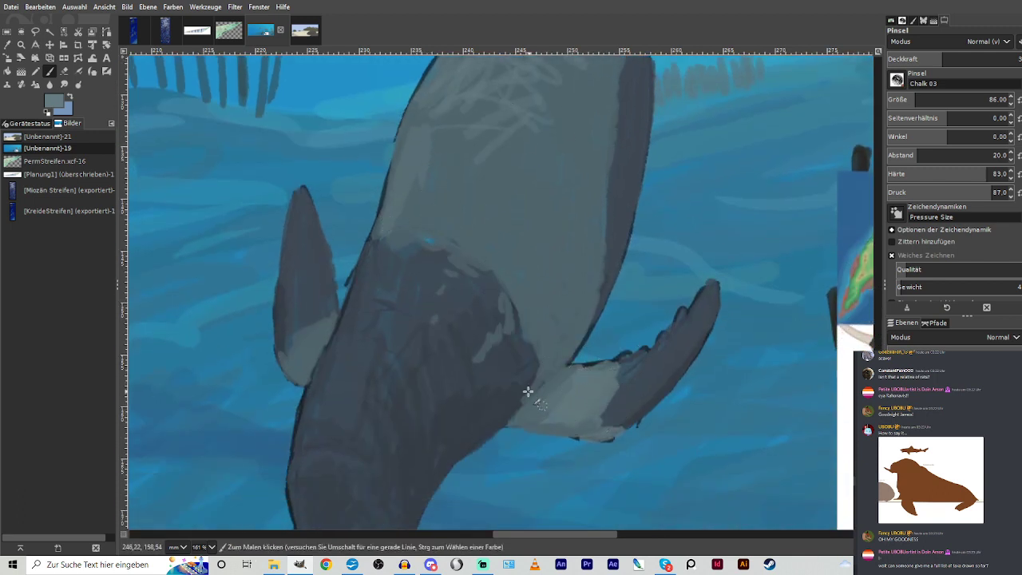
mouse_move(298, 337)
mouse_down()
mouse_move(332, 329)
mouse_move(338, 304)
mouse_up()
mouse_move(407, 210)
mouse_down()
mouse_move(419, 128)
mouse_move(476, 126)
mouse_move(495, 181)
mouse_move(477, 161)
mouse_move(488, 189)
mouse_move(473, 218)
mouse_move(508, 241)
mouse_up()
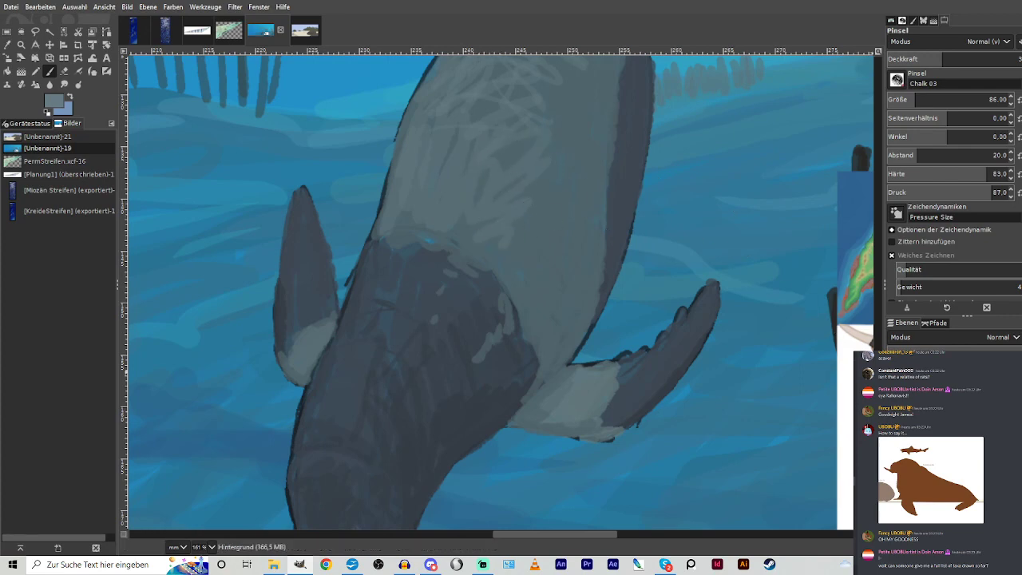
Cross-hatch more grey-green strokes over the walrus's back, extending them across the trunk towards the dark belly side.
scroll(564, 267, up, 5)
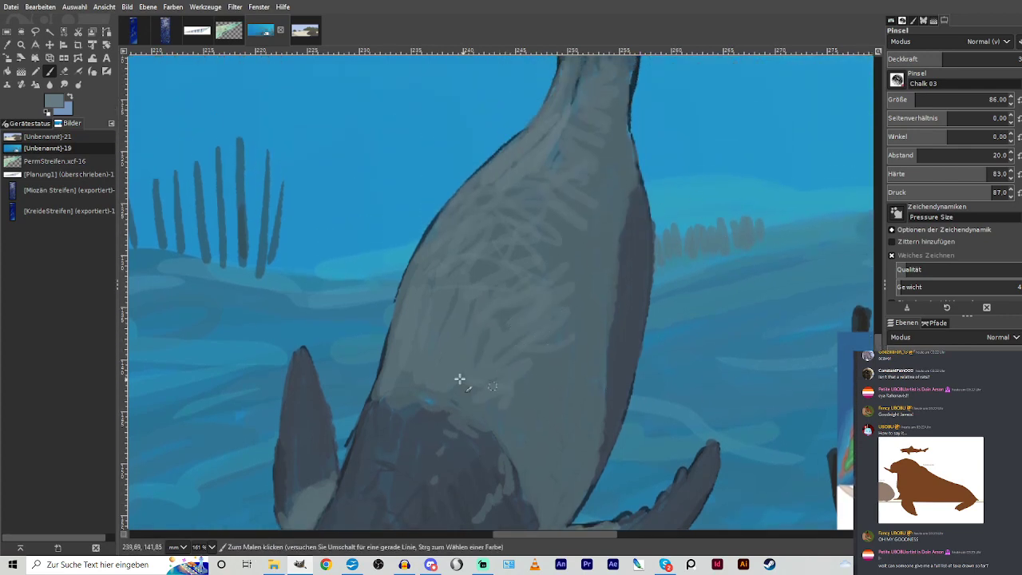
mouse_move(460, 380)
mouse_down()
mouse_move(427, 397)
mouse_move(539, 339)
mouse_move(535, 290)
mouse_up()
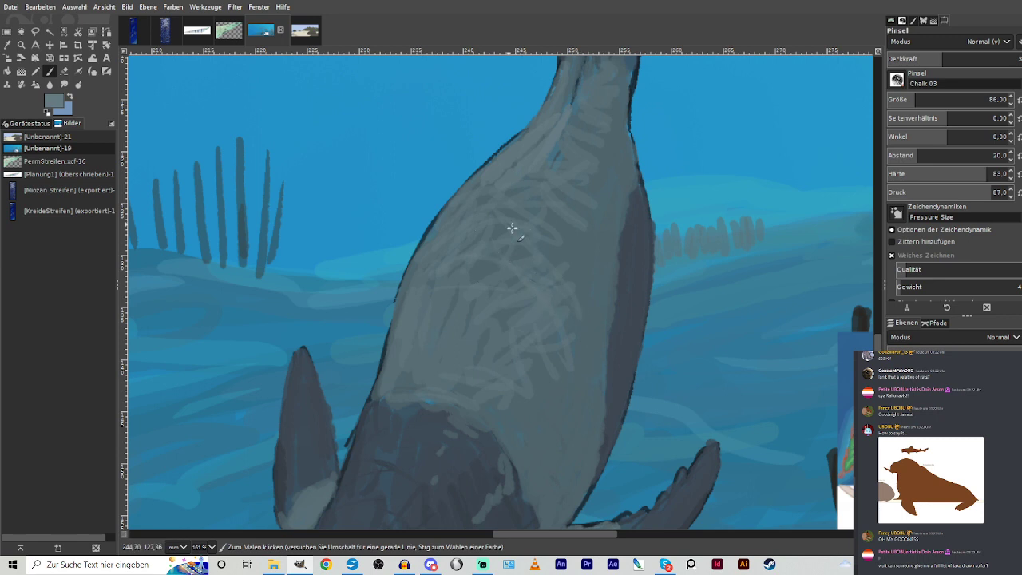
mouse_move(512, 228)
mouse_down()
mouse_move(538, 191)
mouse_move(628, 170)
mouse_move(538, 190)
mouse_up()
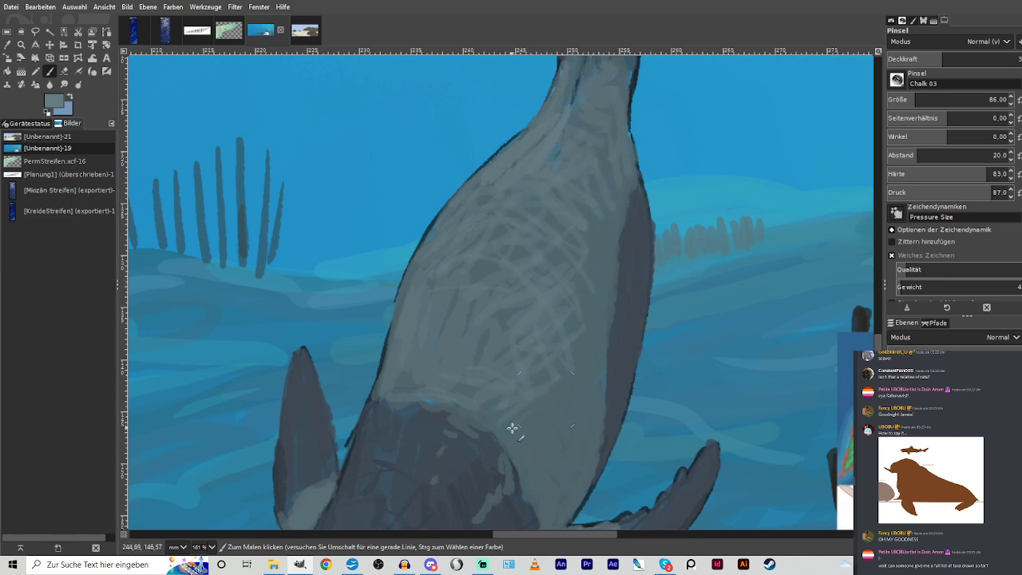
Sample grey from the shoulder edge, hatch it over the walrus's dark shoulders and neck, and lower the brush opacity.
scroll(479, 280, down, 5)
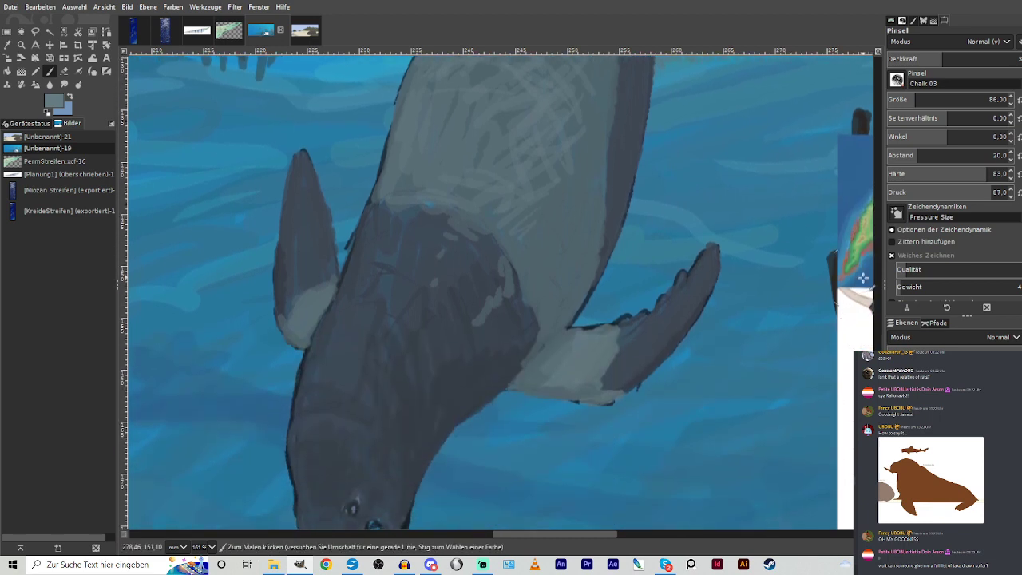
ctrl+click(478, 240)
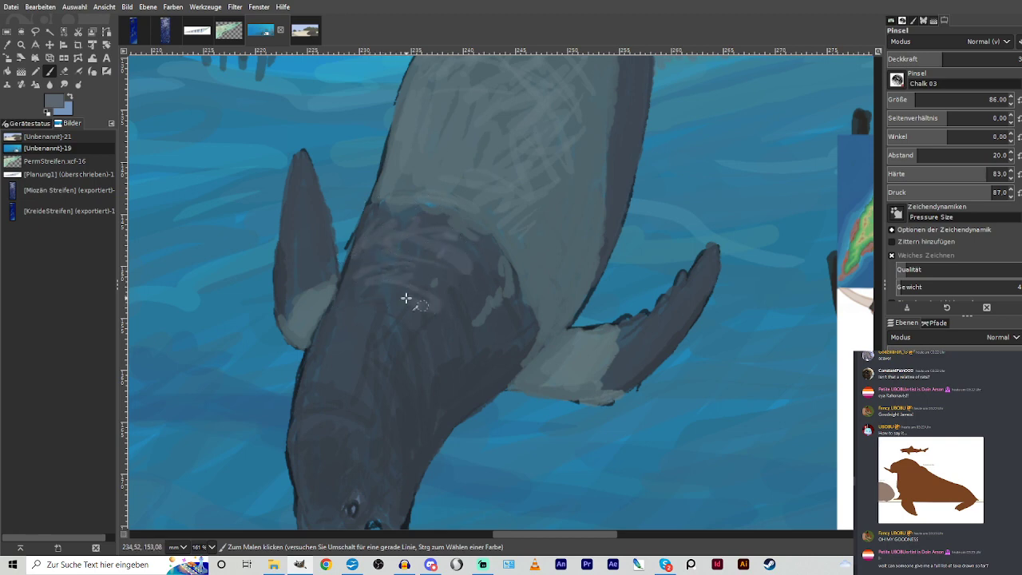
click(928, 61)
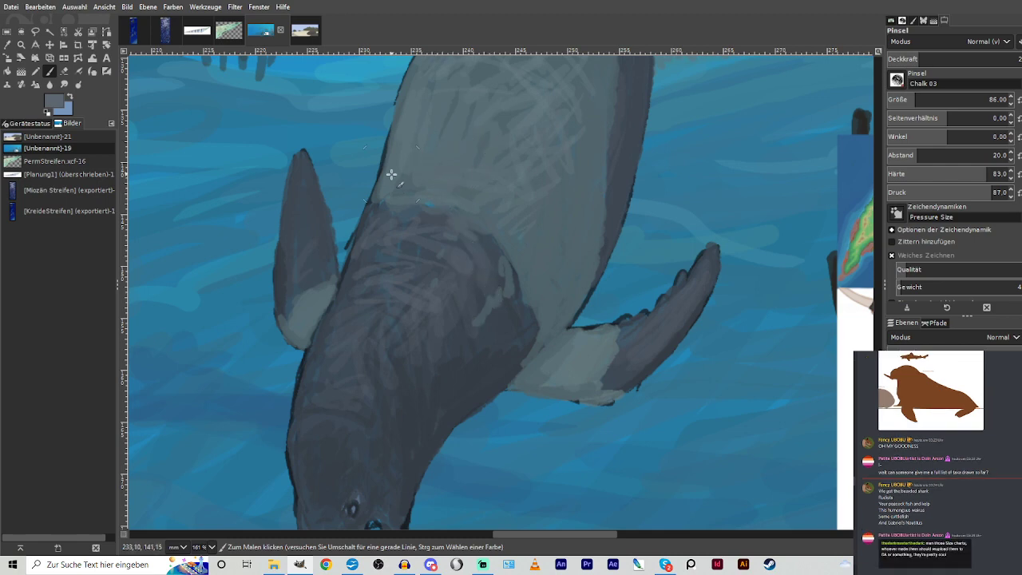
Raise the brush opacity and streak grey over the hind flippers and the dark edge of the walrus's rear trunk.
key(shift+ctrl+j)
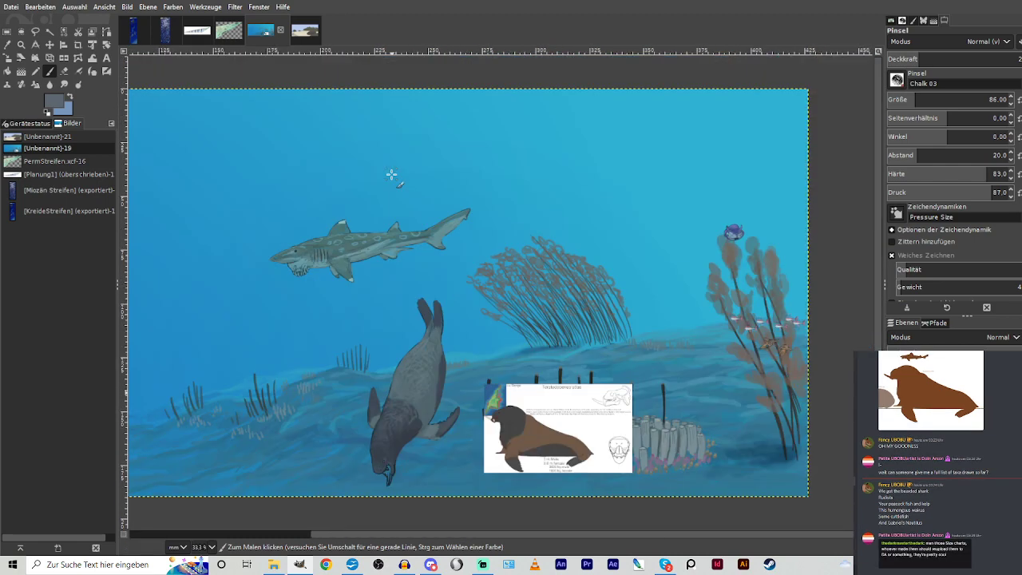
key(z)
drag(388, 267, 468, 389)
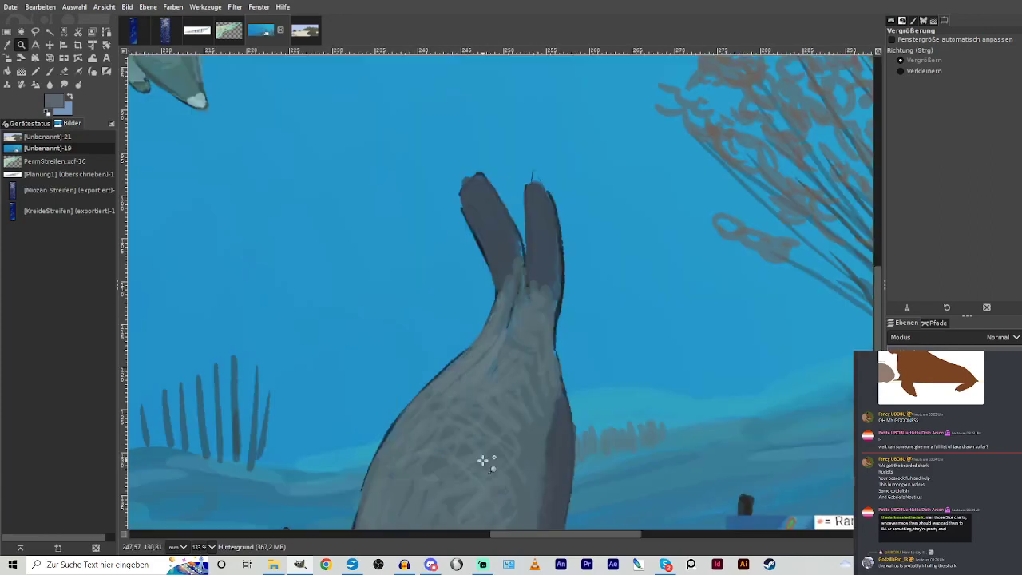
key(p)
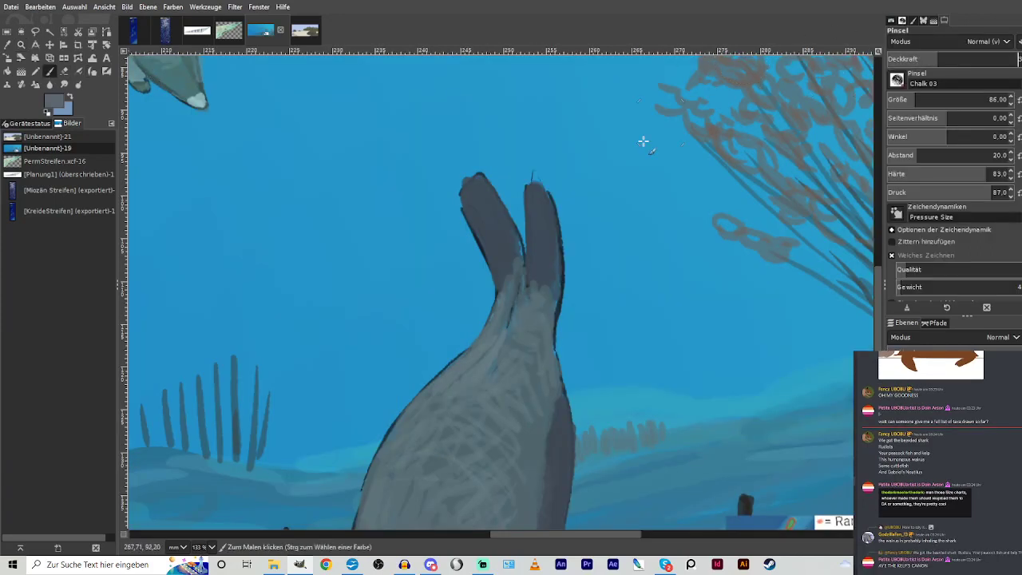
mouse_move(529, 256)
mouse_down()
mouse_move(533, 192)
mouse_move(511, 321)
mouse_move(512, 257)
mouse_move(505, 295)
mouse_move(521, 373)
mouse_move(544, 404)
mouse_move(550, 336)
mouse_move(537, 397)
mouse_up()
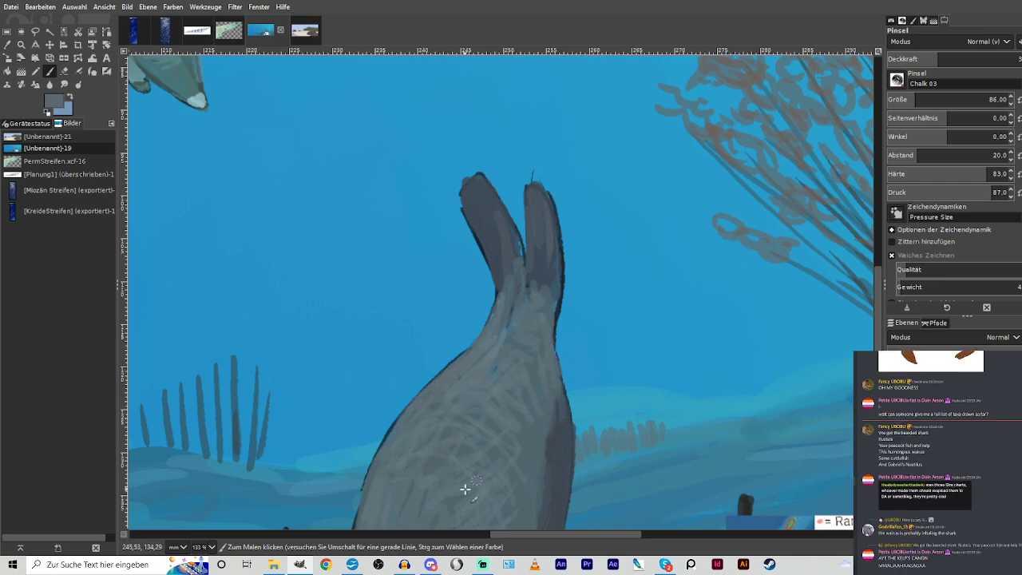
Choose a dark purple, set the brush size to 26 with higher opacity, and colour the walrus's open mouth dark reddish purple.
key(shift+ctrl+j)
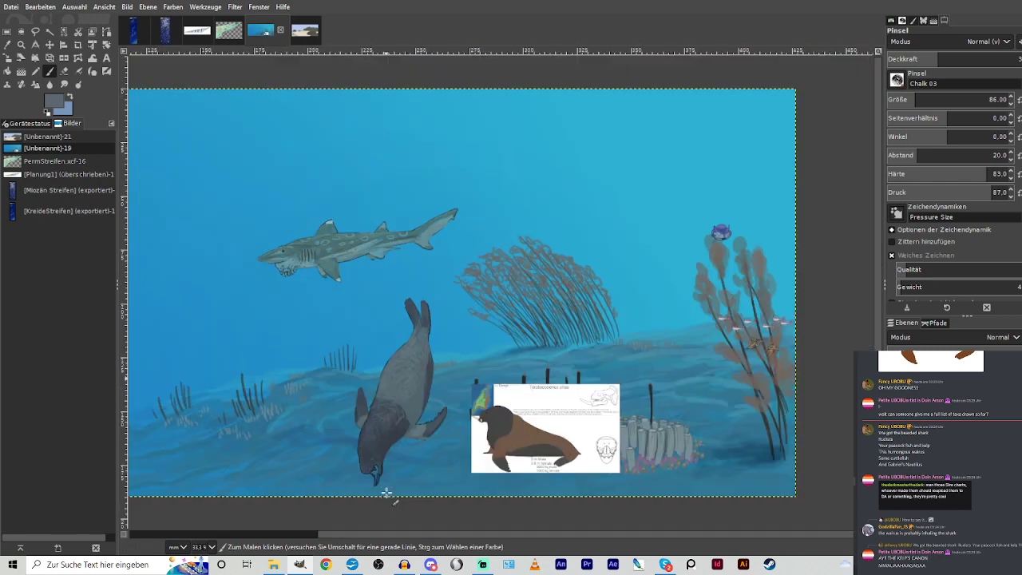
click(21, 44)
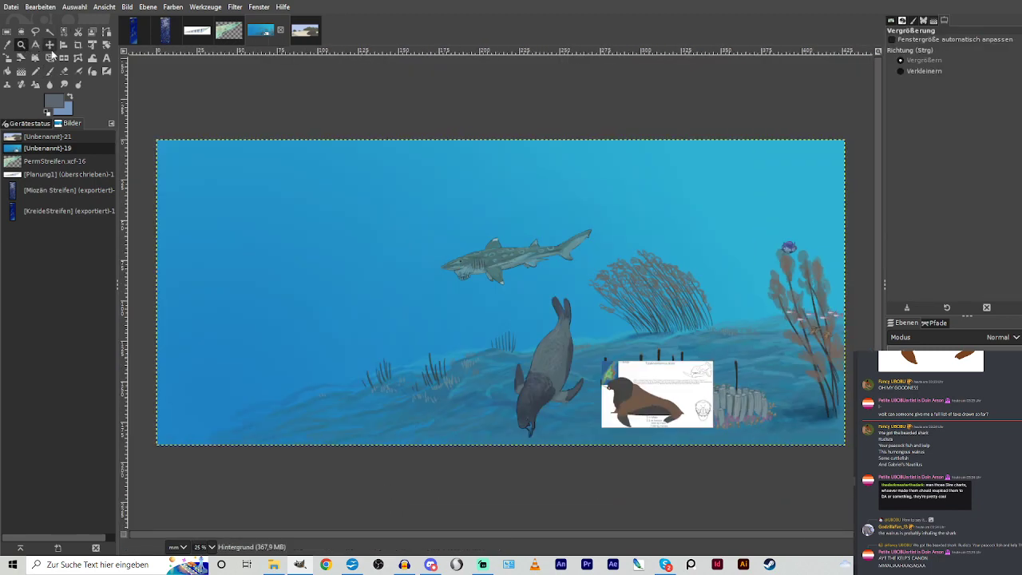
drag(493, 310, 592, 446)
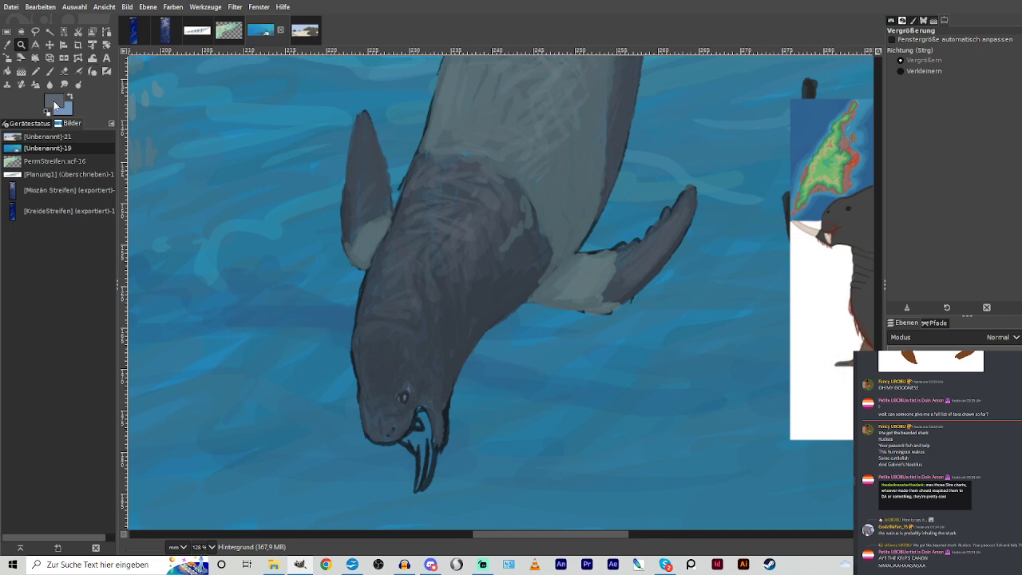
click(472, 261)
key(p)
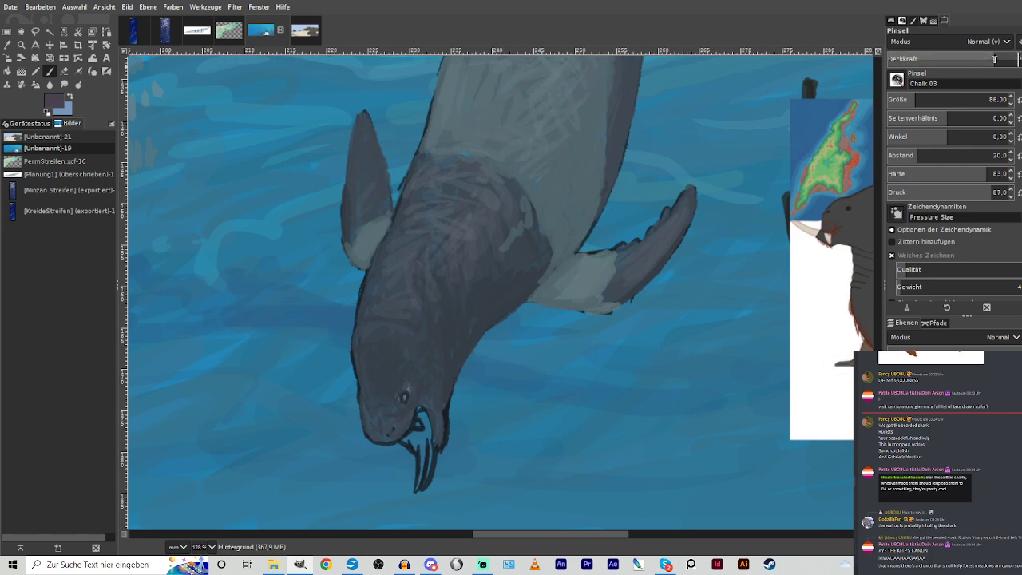
mouse_move(414, 436)
mouse_down()
mouse_move(417, 448)
mouse_move(418, 410)
mouse_move(419, 431)
mouse_move(412, 425)
mouse_move(426, 426)
mouse_move(433, 448)
mouse_up()
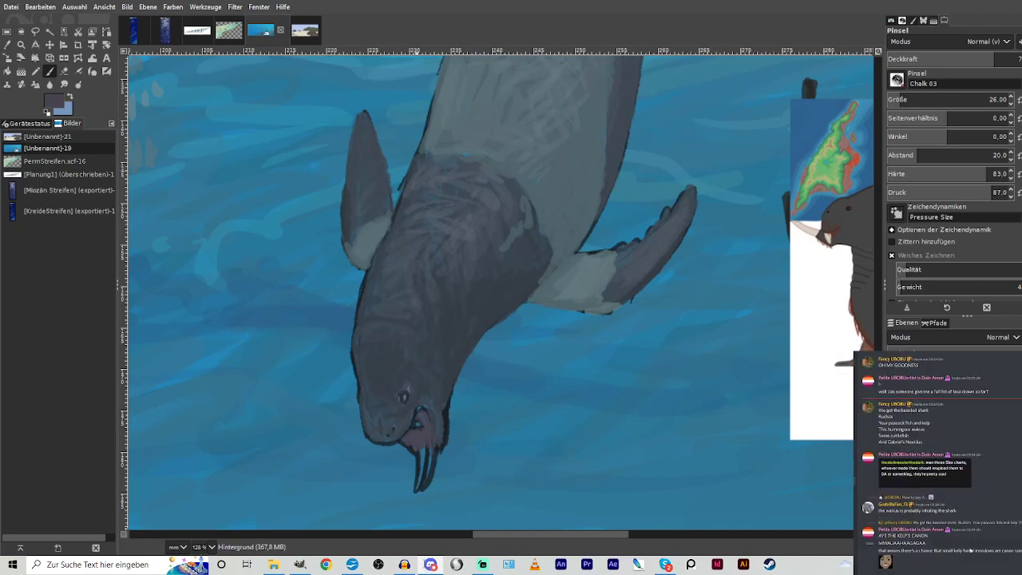
click(300, 564)
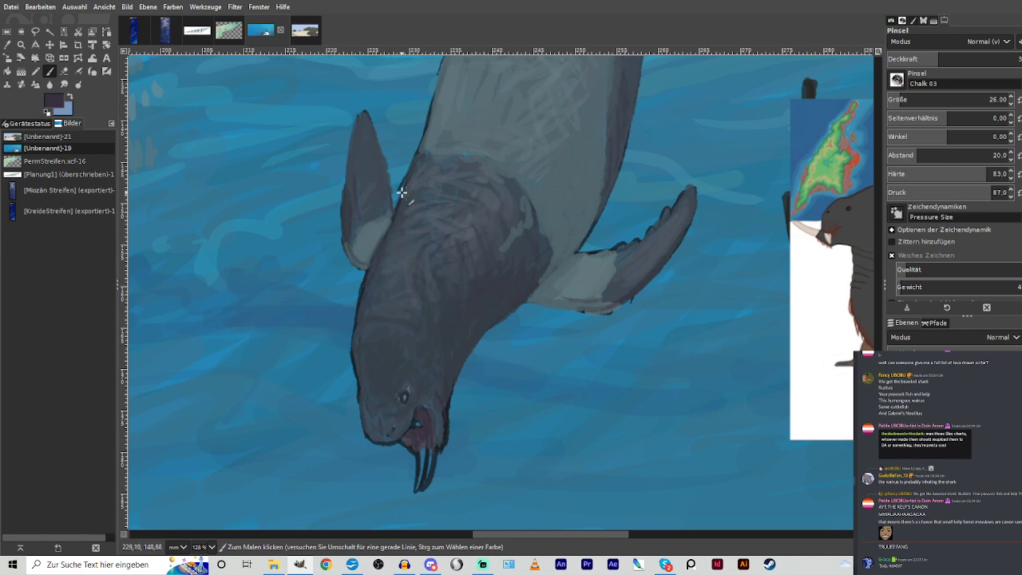
Pick a light grey, reduce the brush opacity, and paint the walrus's tusks with it.
click(465, 234)
click(467, 228)
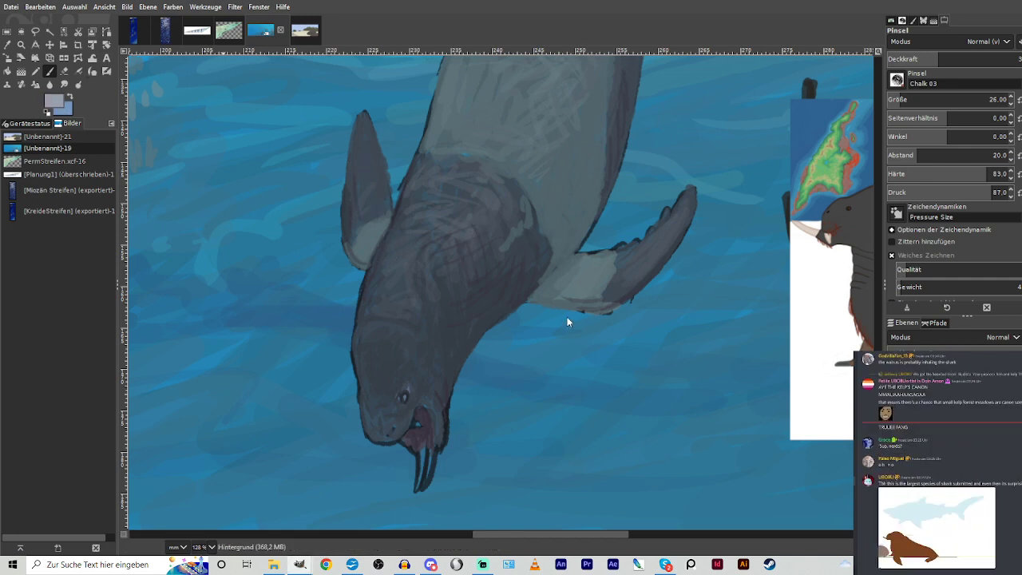
click(972, 59)
mouse_move(431, 449)
mouse_down()
mouse_move(423, 488)
mouse_move(419, 479)
mouse_up()
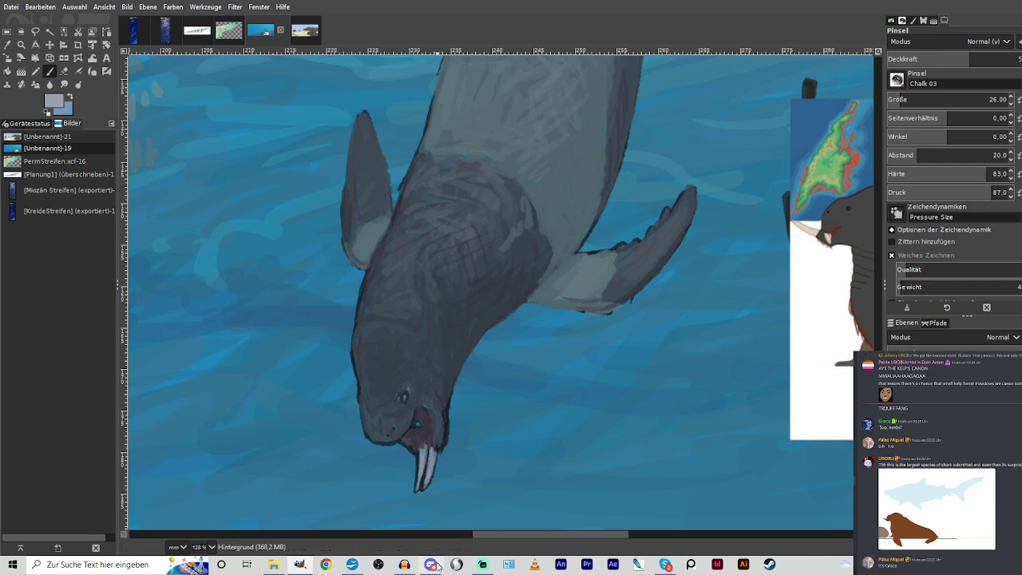
Hatch grey over the walrus's neck, eye area and flipper base, and shade the trunk's belly side with fainter dark strokes.
click(432, 565)
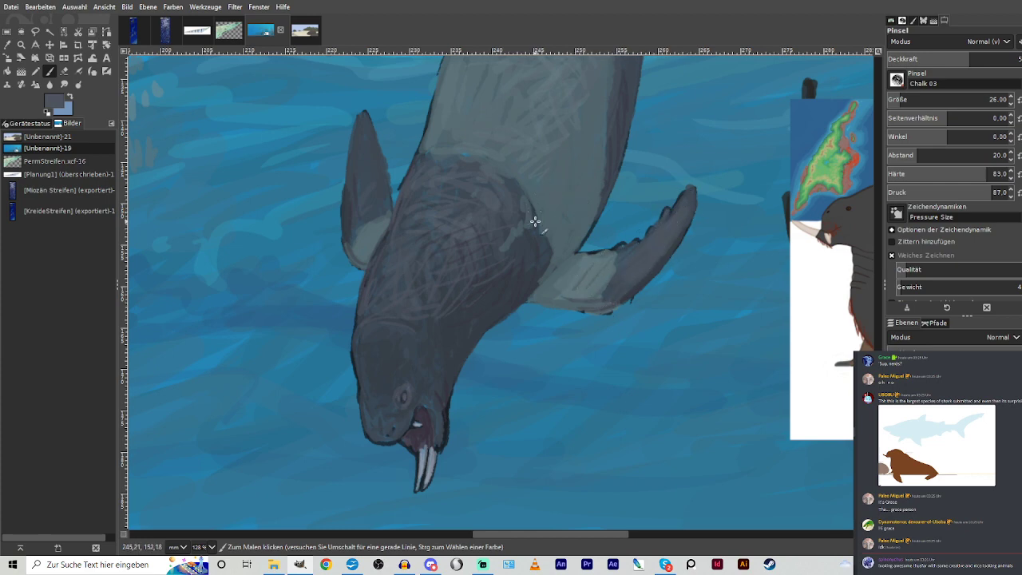
click(926, 60)
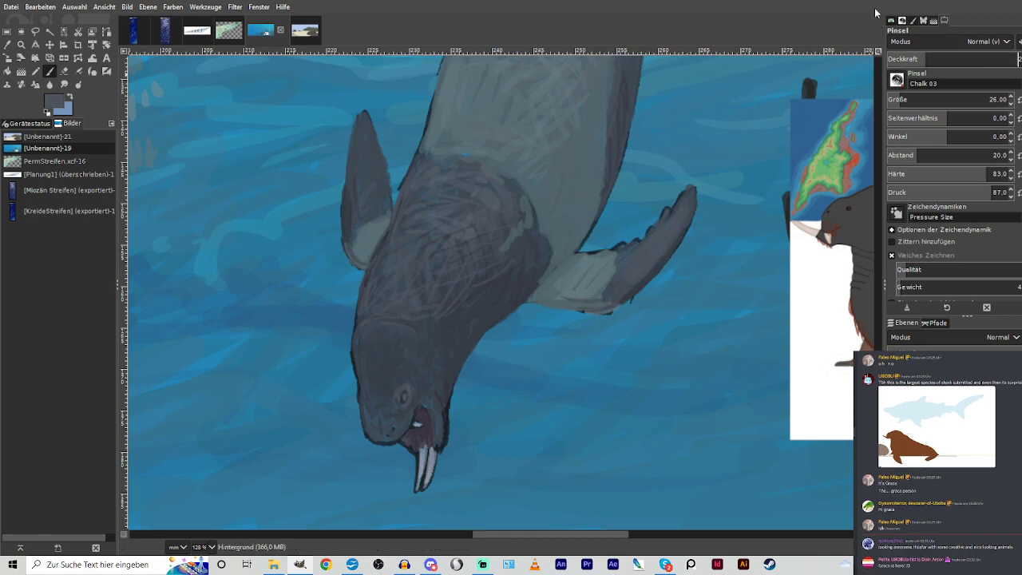
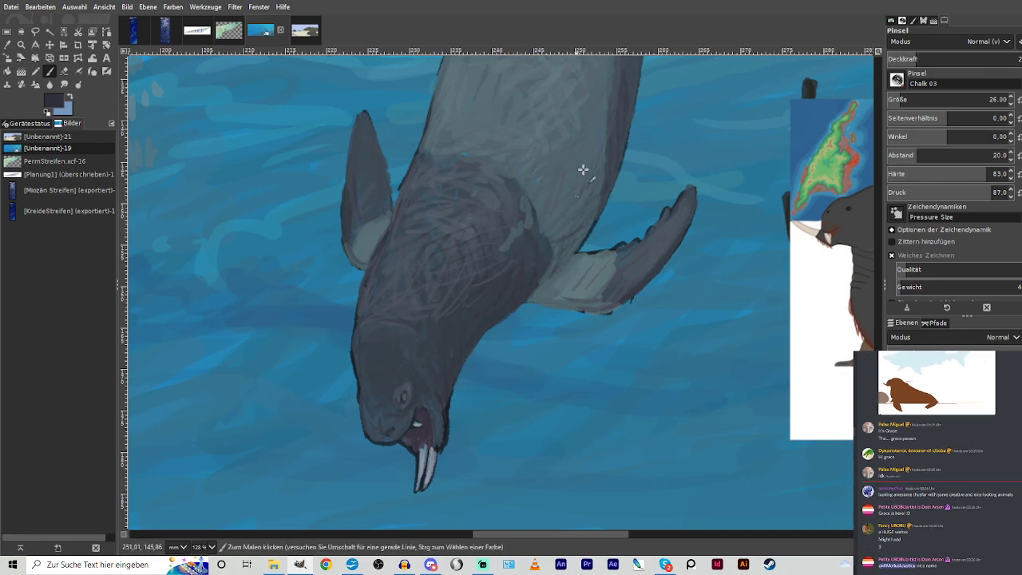
Set the brush size to 65, raise its opacity, and darken both hind flippers of the walrus.
scroll(703, 96, up, 10)
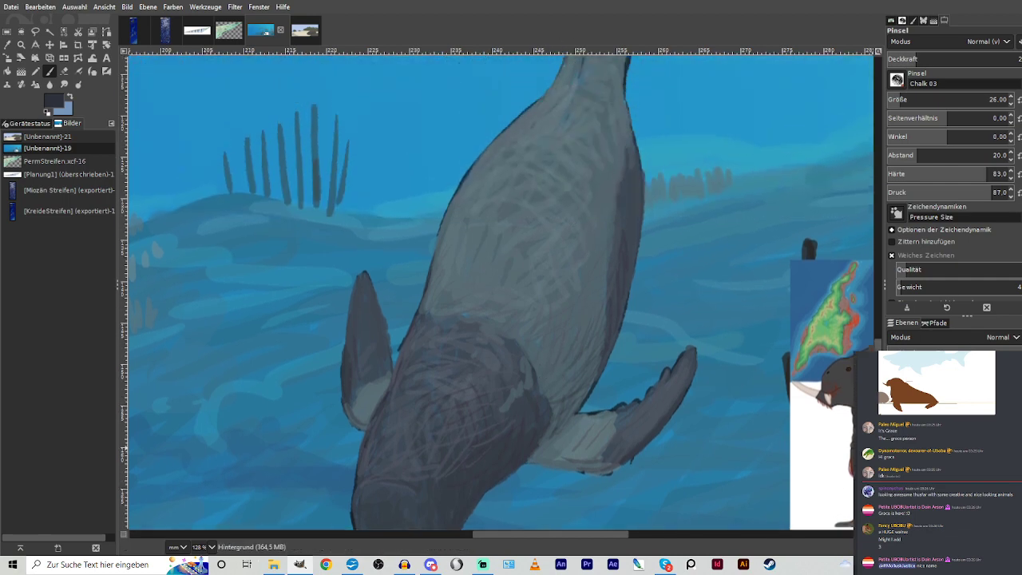
click(911, 96)
click(942, 56)
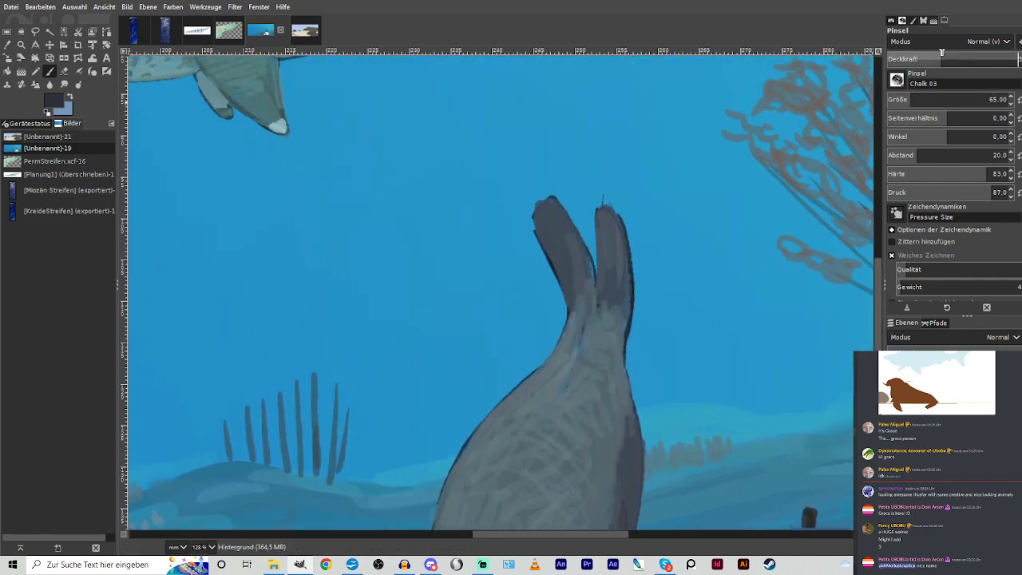
mouse_move(598, 284)
mouse_down()
mouse_move(586, 214)
mouse_move(586, 277)
mouse_move(568, 250)
mouse_move(640, 254)
mouse_move(611, 269)
mouse_move(610, 307)
mouse_move(619, 295)
mouse_move(599, 214)
mouse_up()
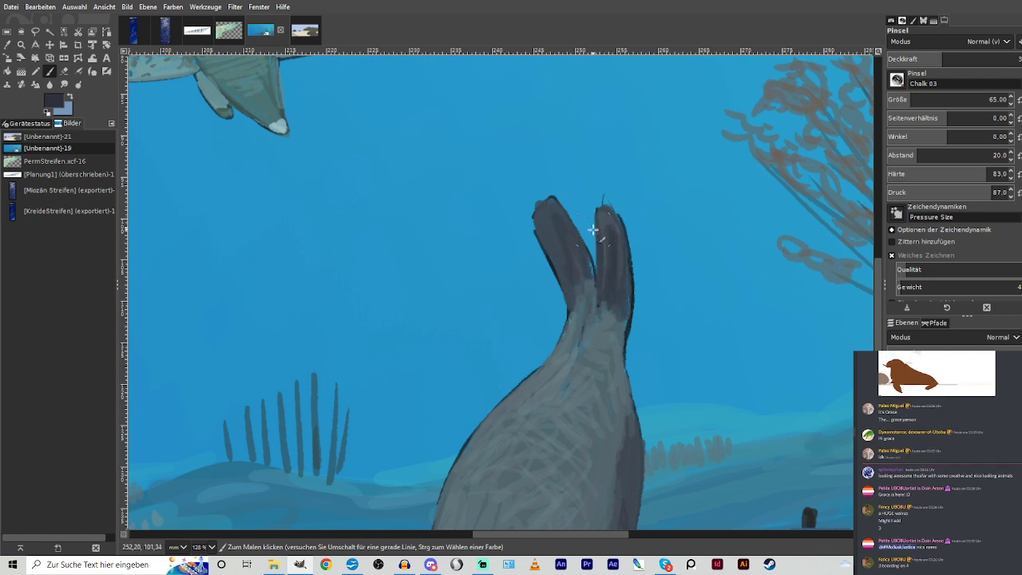
Lower the brush opacity and deepen the shadow along the walrus's belly side and near flipper base, enlarging the brush to 194.
scroll(593, 240, down, 5)
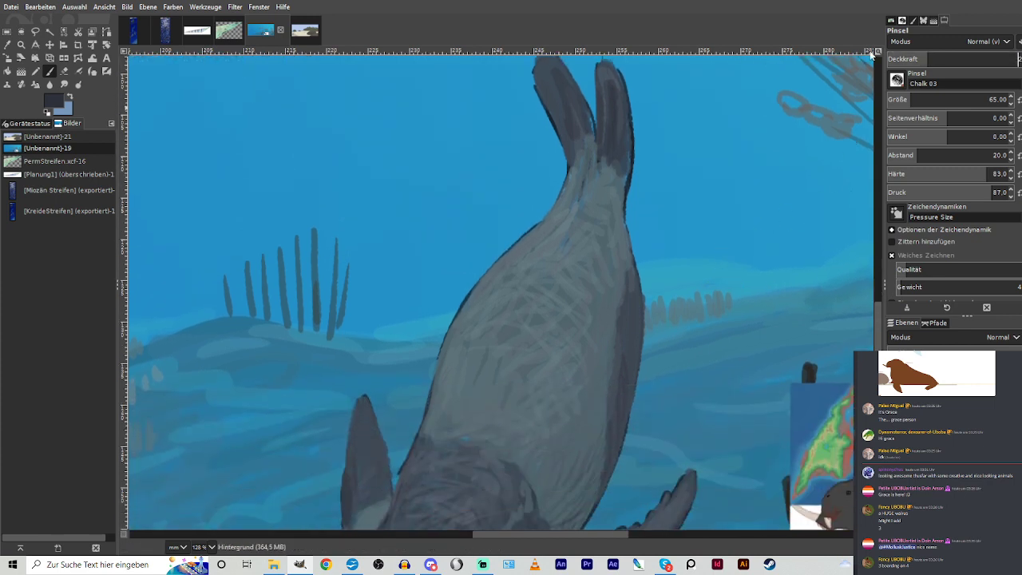
drag(605, 438, 628, 273)
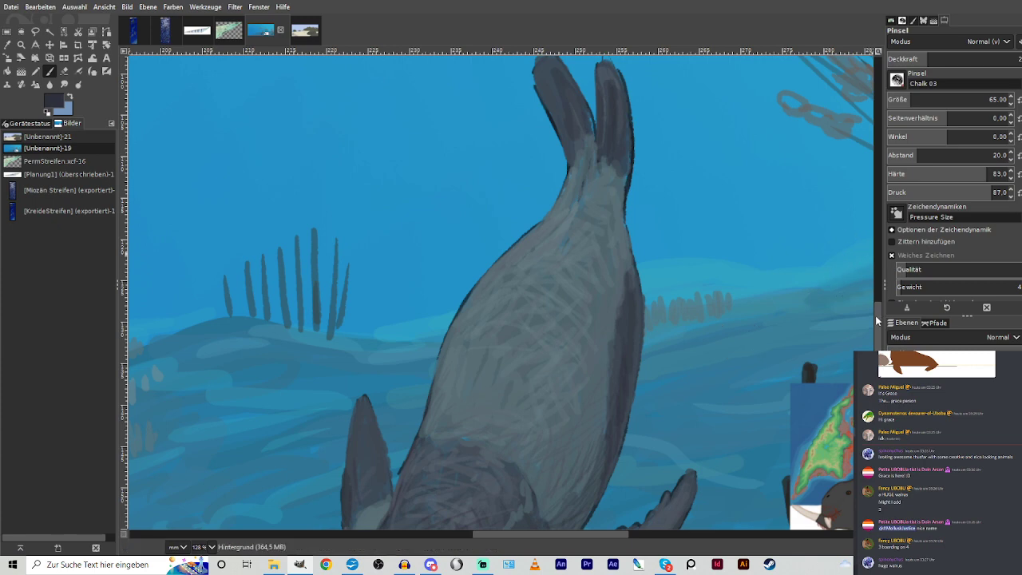
drag(877, 320, 877, 350)
click(902, 98)
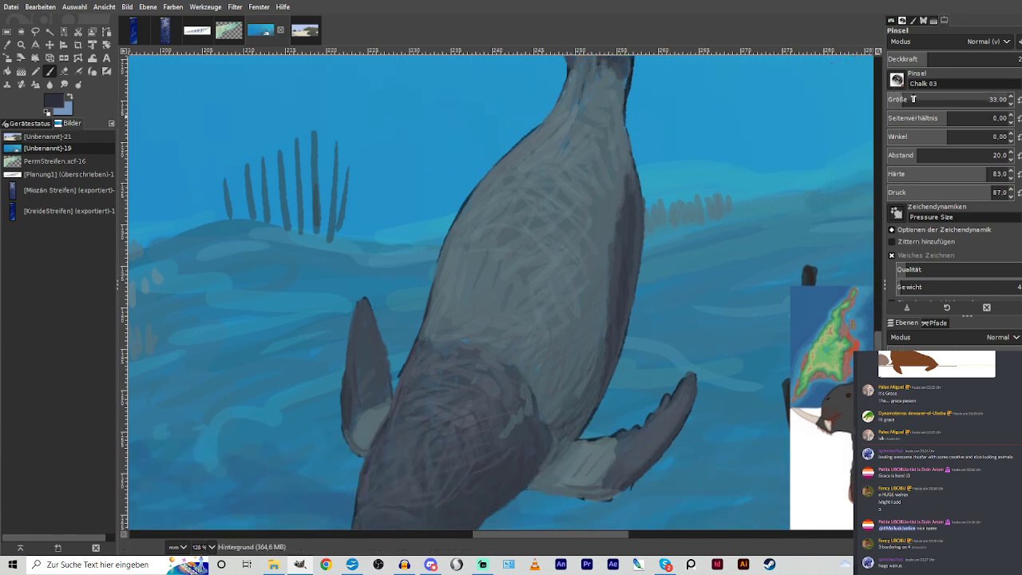
drag(913, 99, 933, 99)
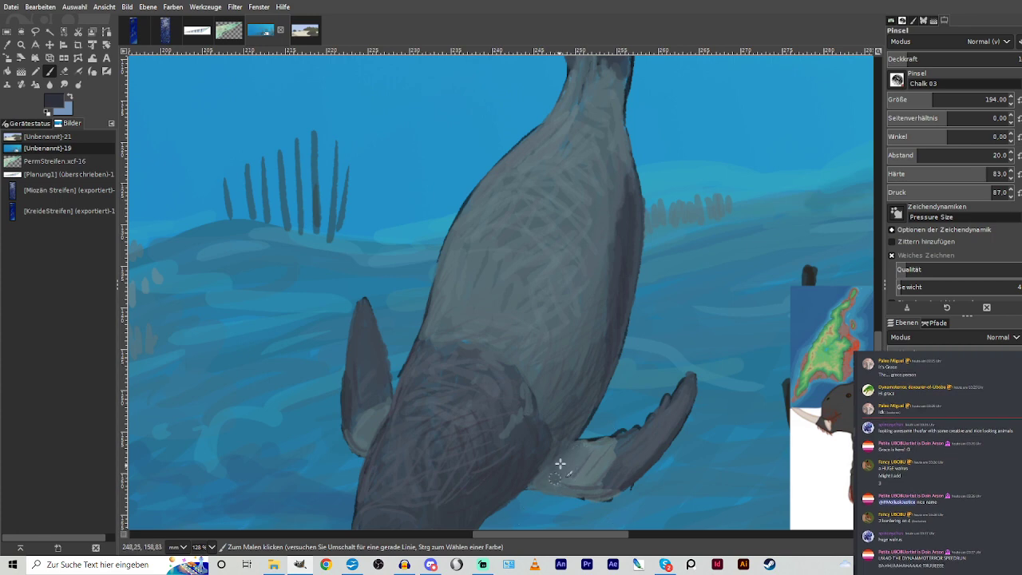
scroll(471, 455, down, 5)
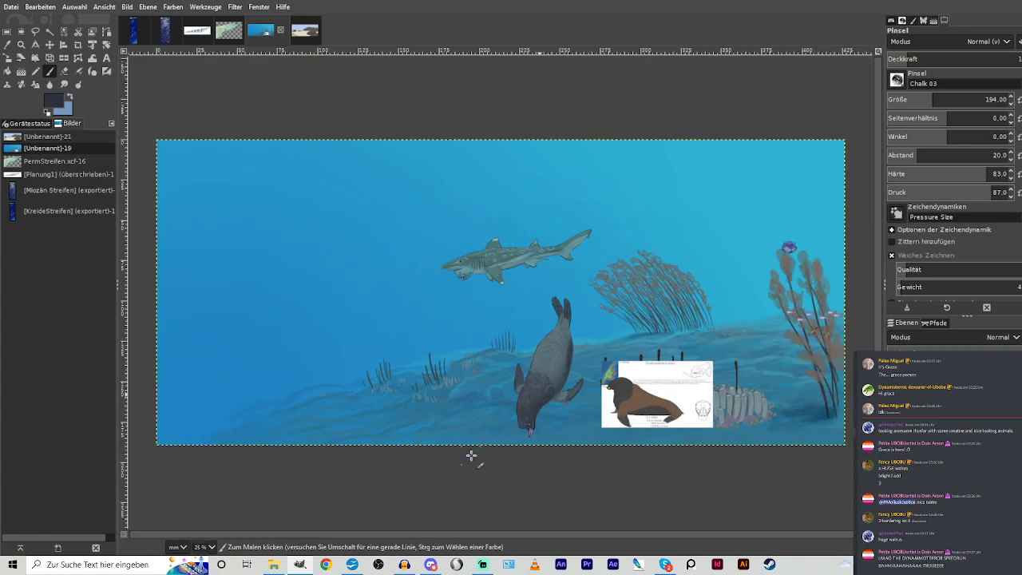
click(26, 43)
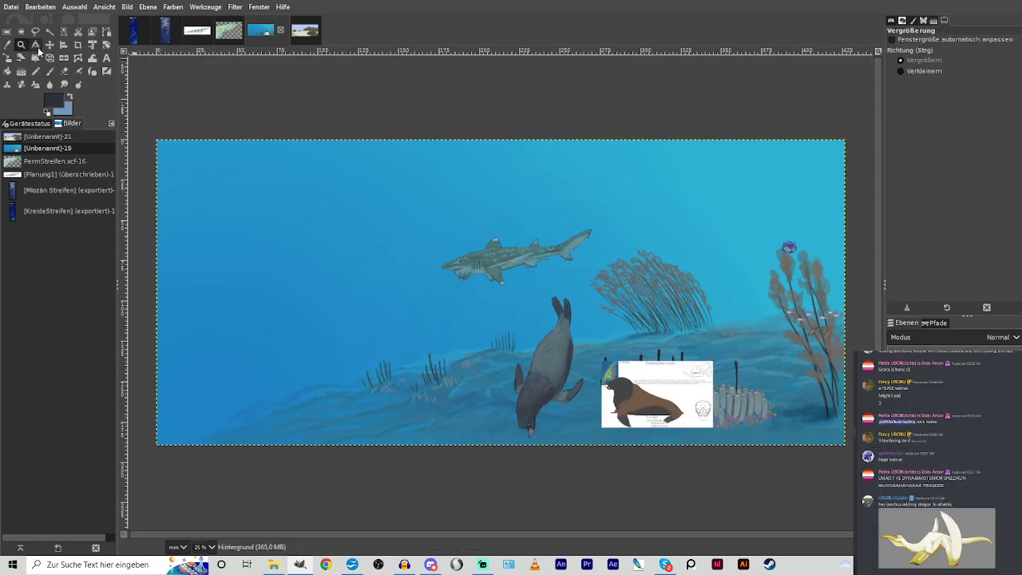
Outline the shark loosely with a freehand selection, copy it, and paste it as a new layer over the original.
drag(399, 180, 658, 417)
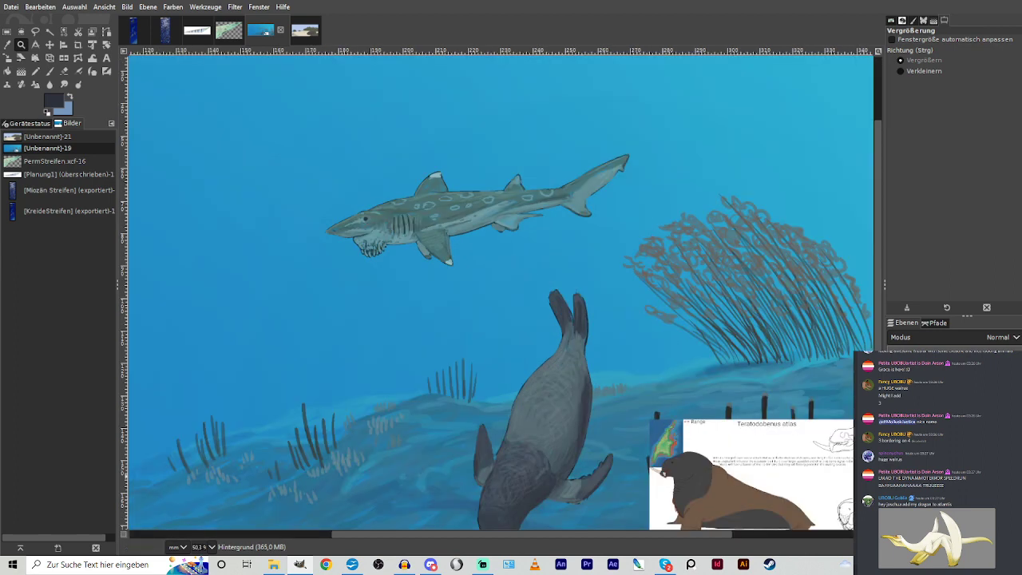
click(35, 31)
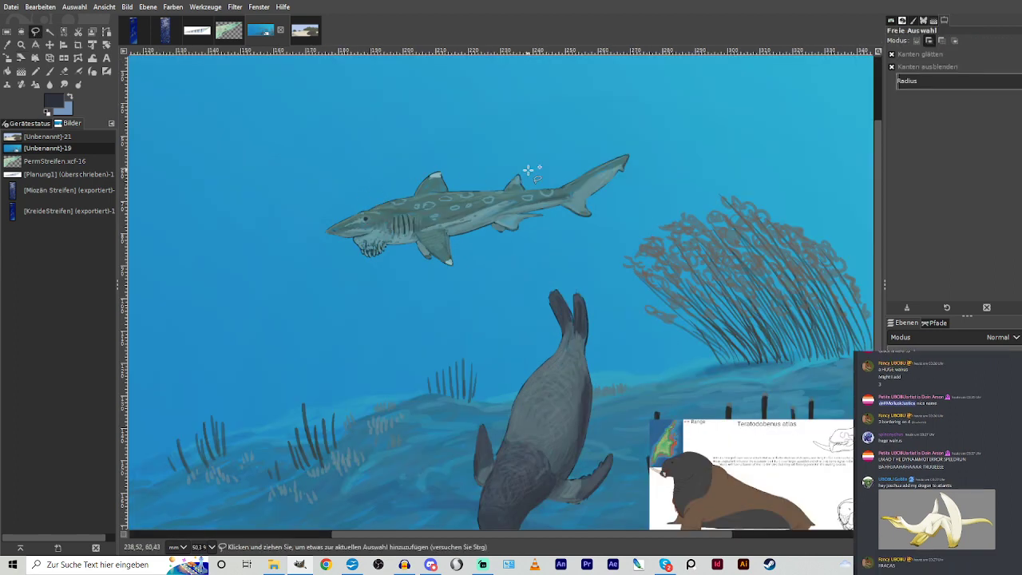
click(661, 163)
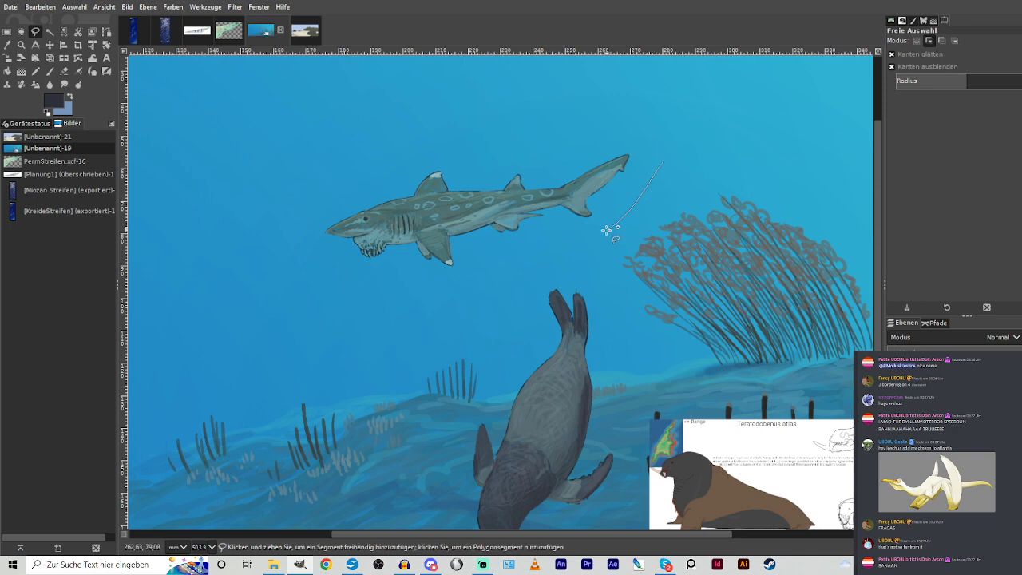
mouse_move(607, 230)
mouse_down()
mouse_move(360, 297)
mouse_move(246, 242)
mouse_move(382, 170)
mouse_move(577, 113)
mouse_move(655, 169)
mouse_up()
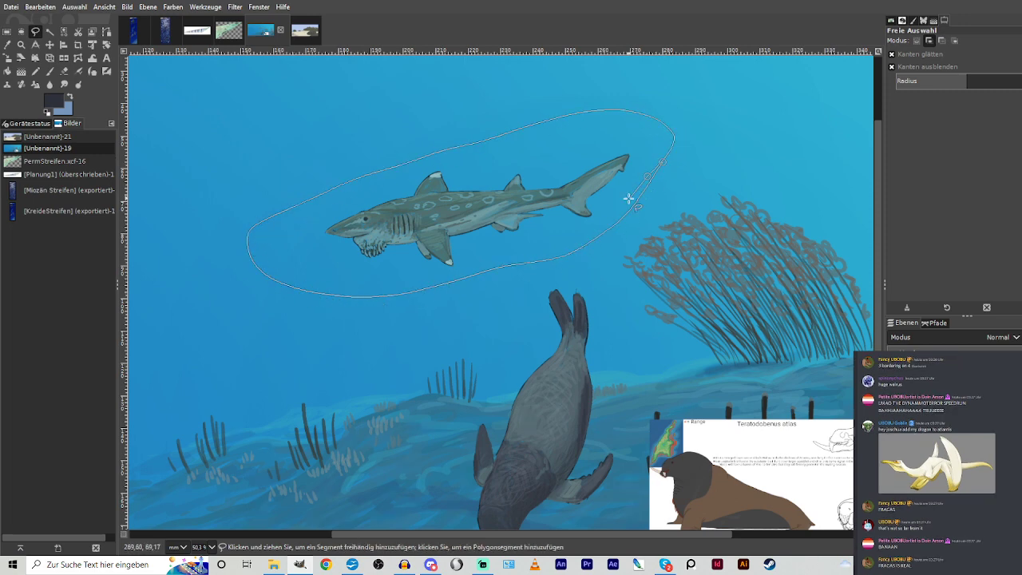
key(Return)
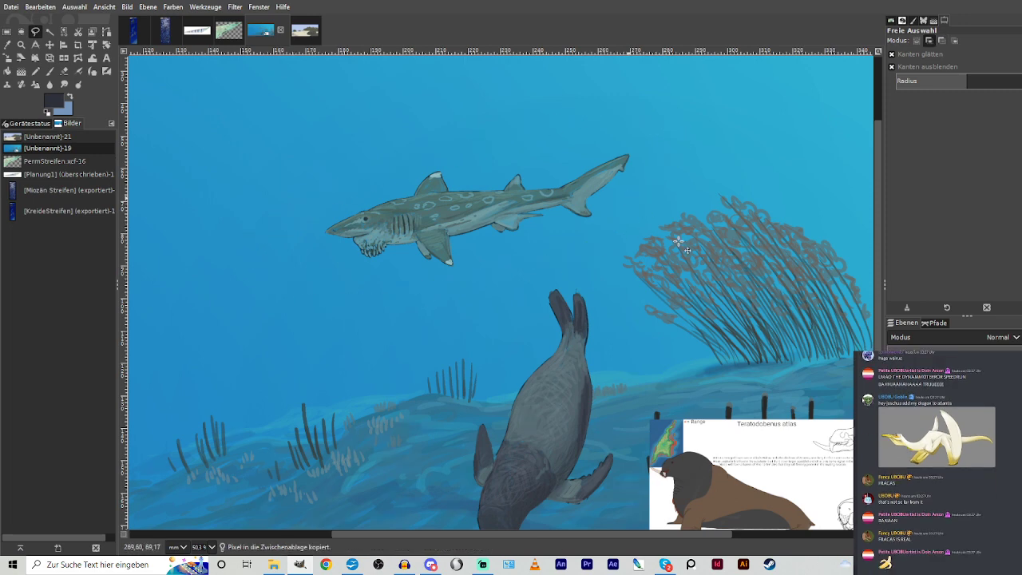
key(ctrl+c)
key(ctrl+v)
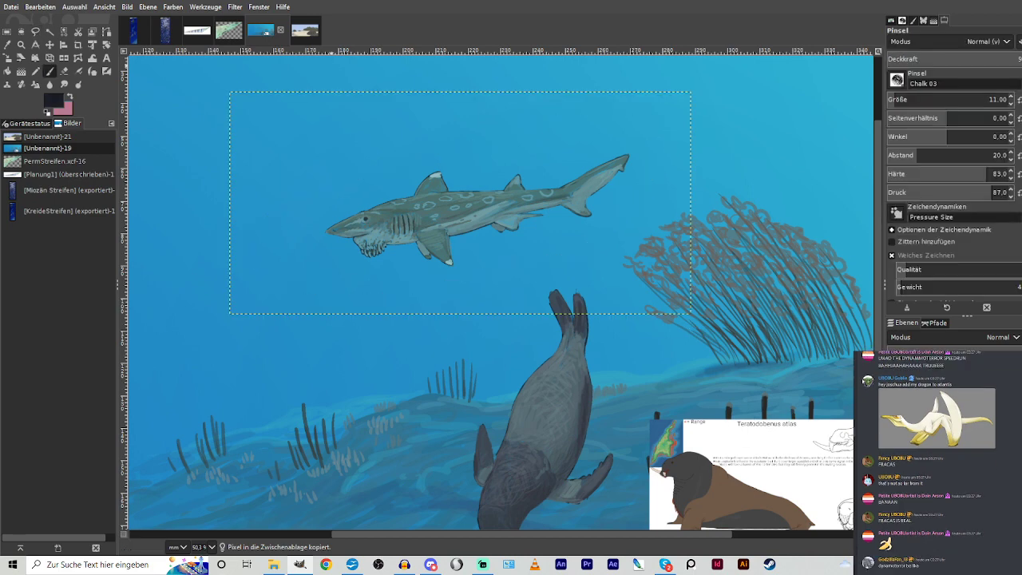
Scale the pasted shark layer proportionally down to 107.95 by 52.15 mm, keeping it over the original shark.
key(shift+s)
click(546, 204)
drag(534, 197, 472, 206)
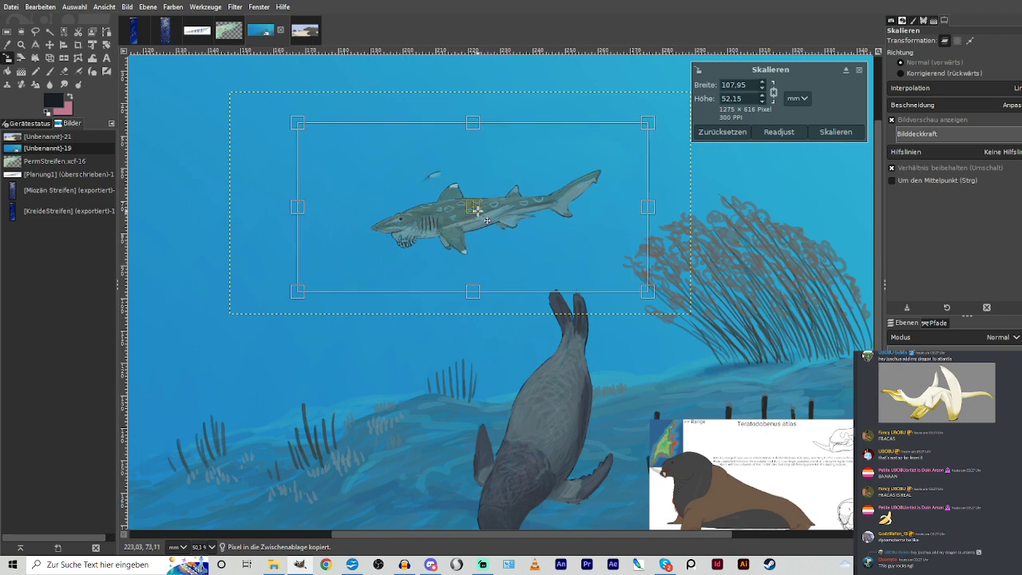
click(835, 132)
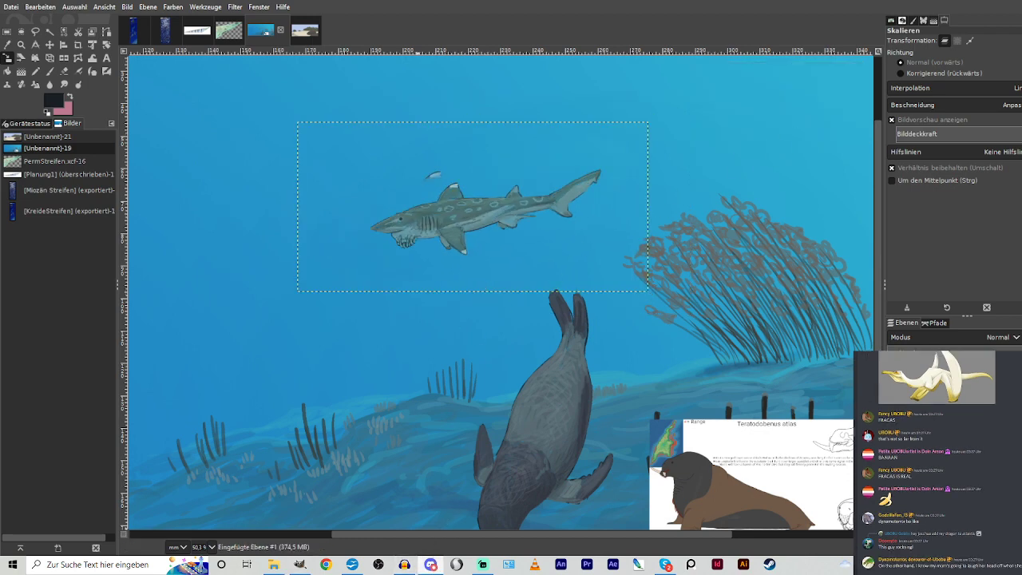
scroll(1018, 535, up, 3)
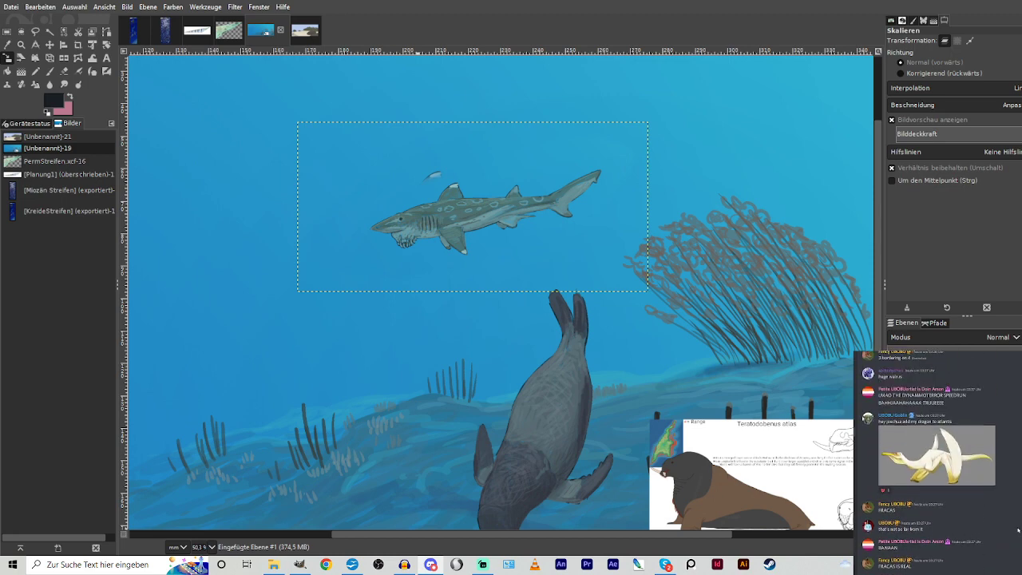
click(957, 468)
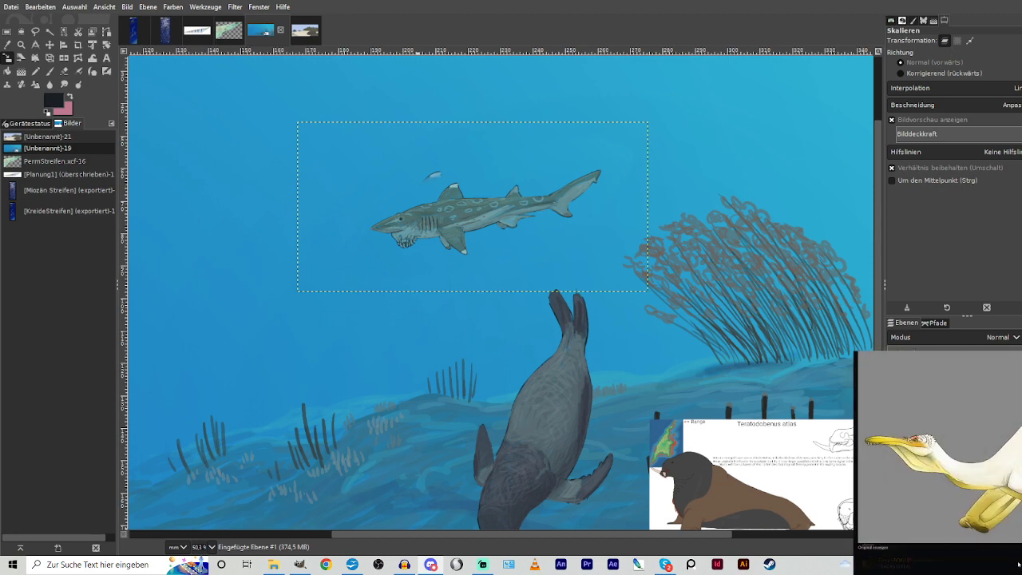
click(1010, 452)
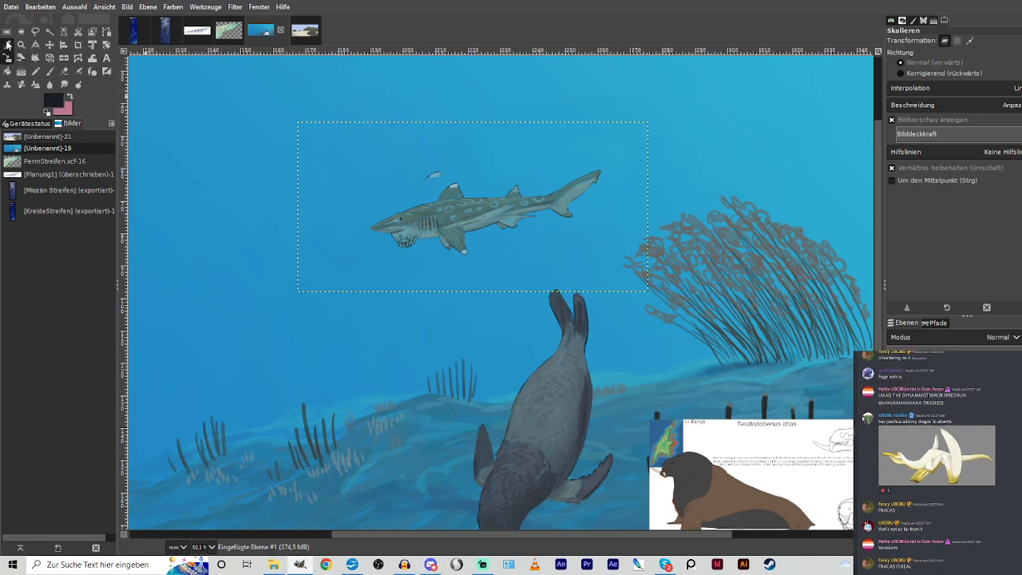
Sample the water blue, set the brush to size 186 at full opacity, and paint over the leftover fin tip above the shark.
click(7, 45)
click(431, 189)
click(61, 72)
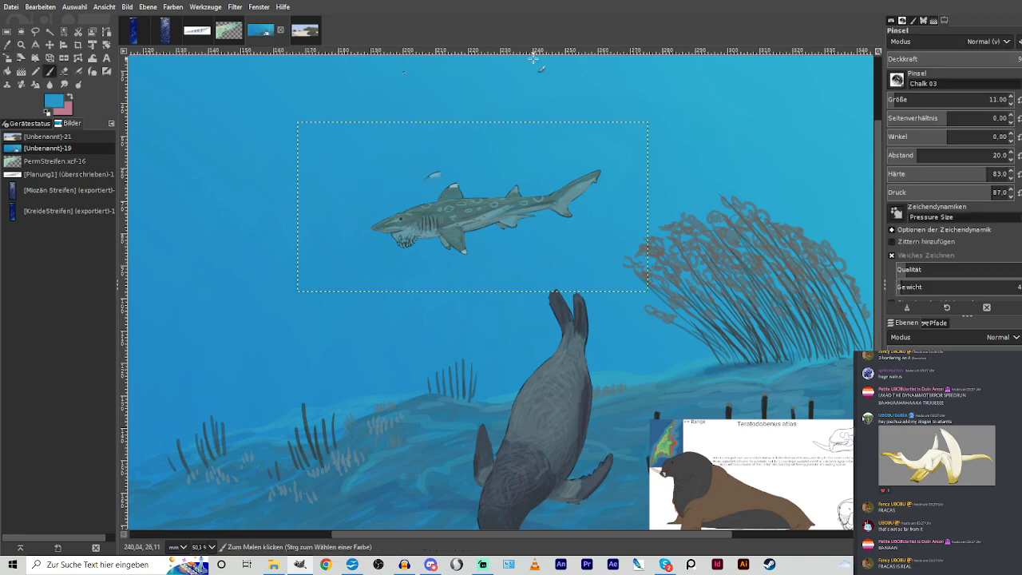
click(985, 60)
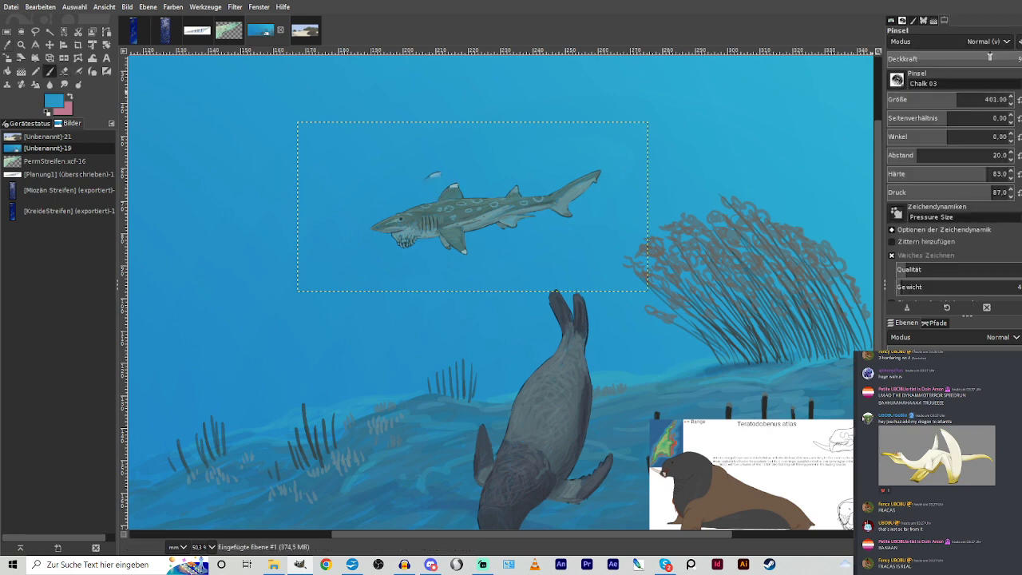
click(932, 97)
drag(990, 59, 1020, 59)
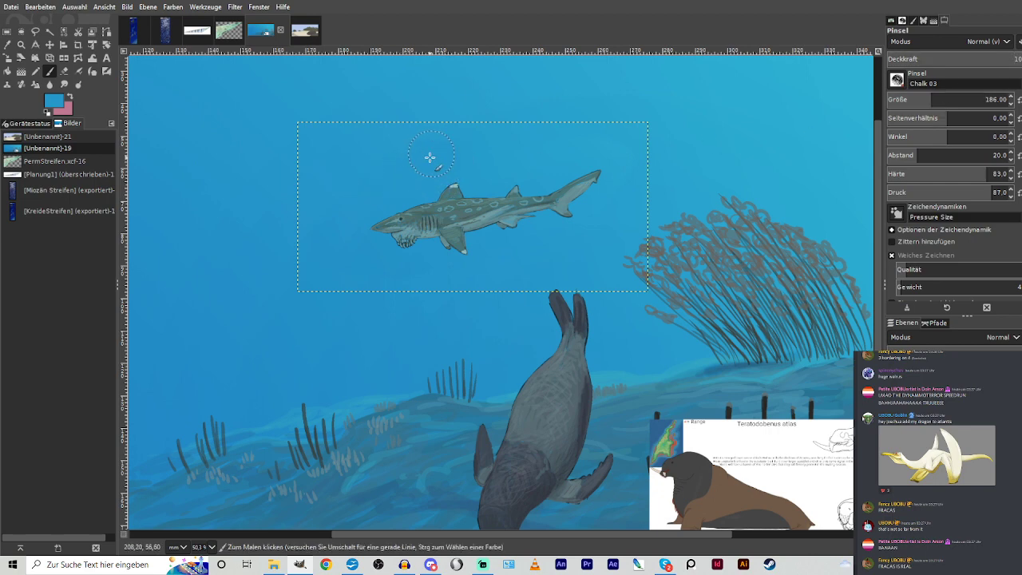
Set the brush size to 113, blend the water around the shark with resampled blues, and merge the pasted layer down.
click(920, 101)
drag(627, 190, 590, 215)
key(o)
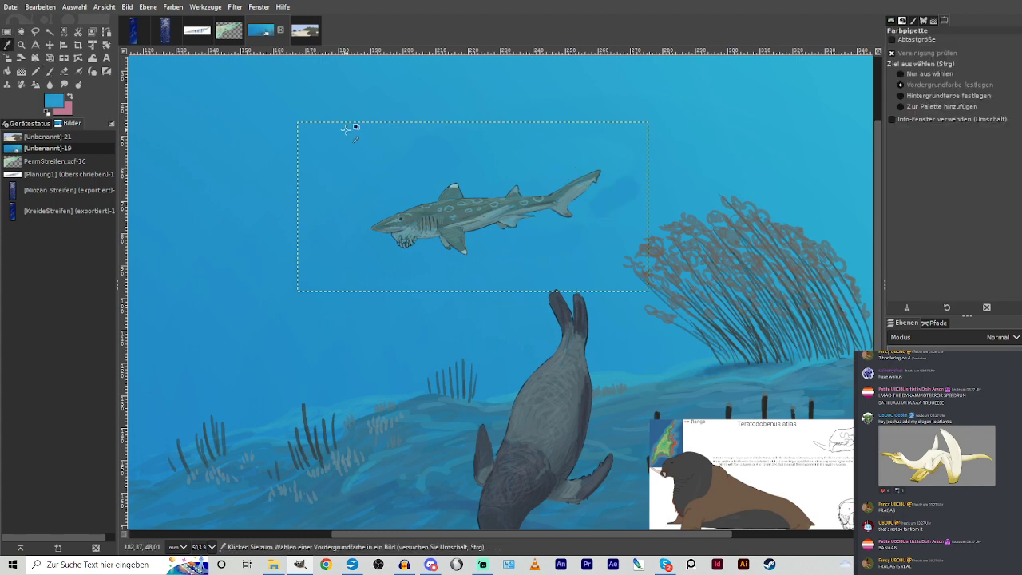
key(p)
click(630, 187)
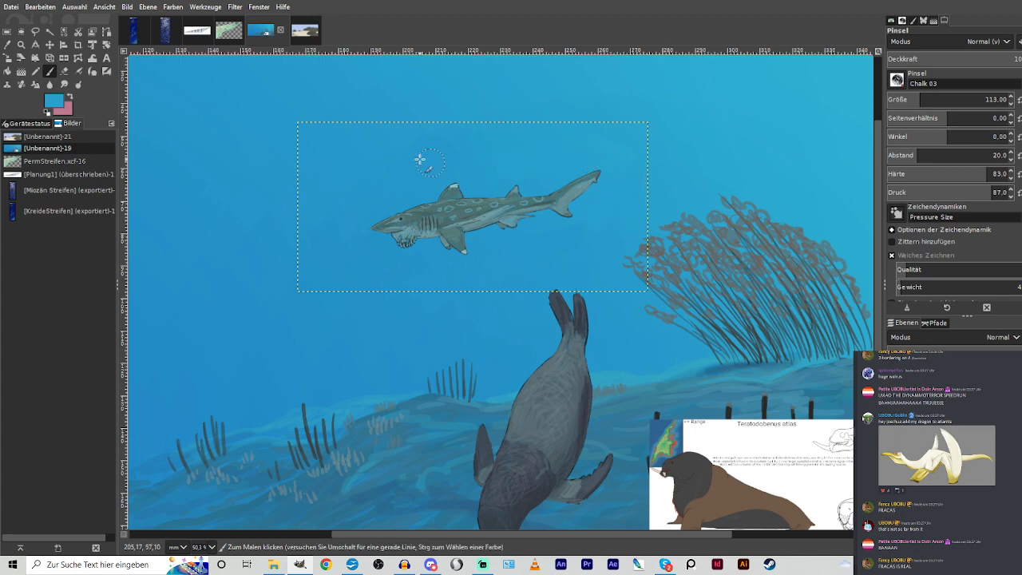
key(o)
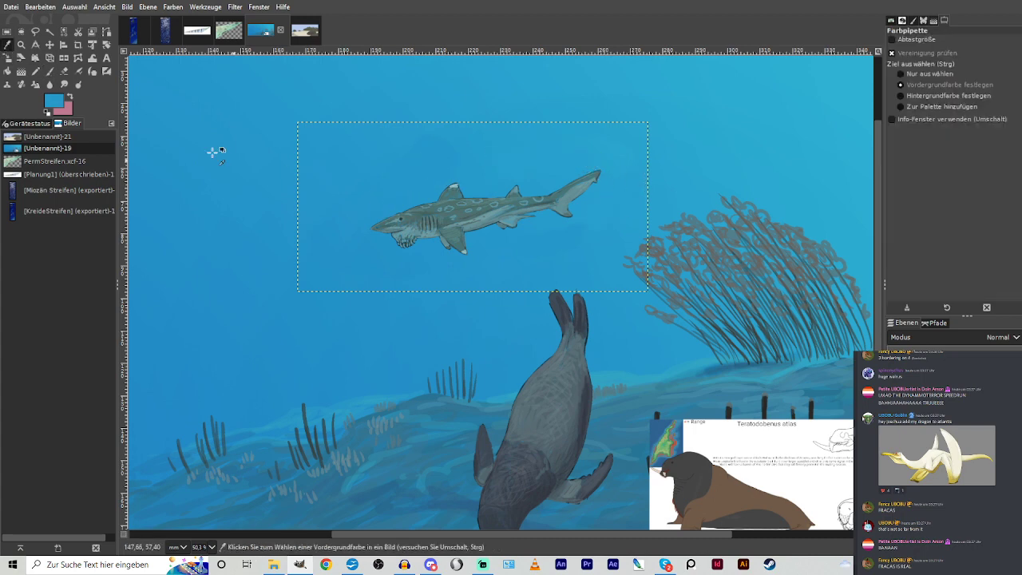
click(50, 71)
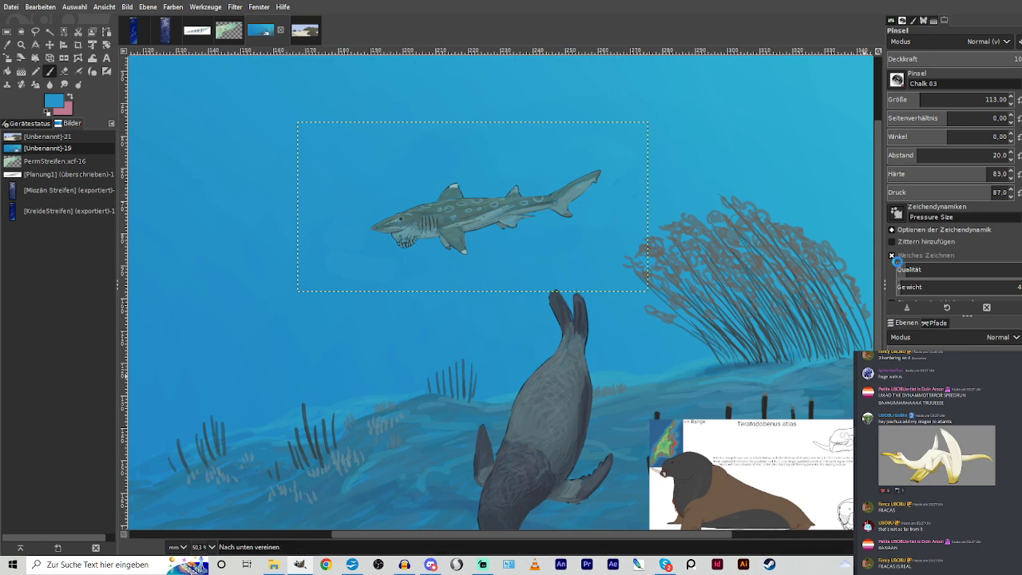
key(ctrl+h)
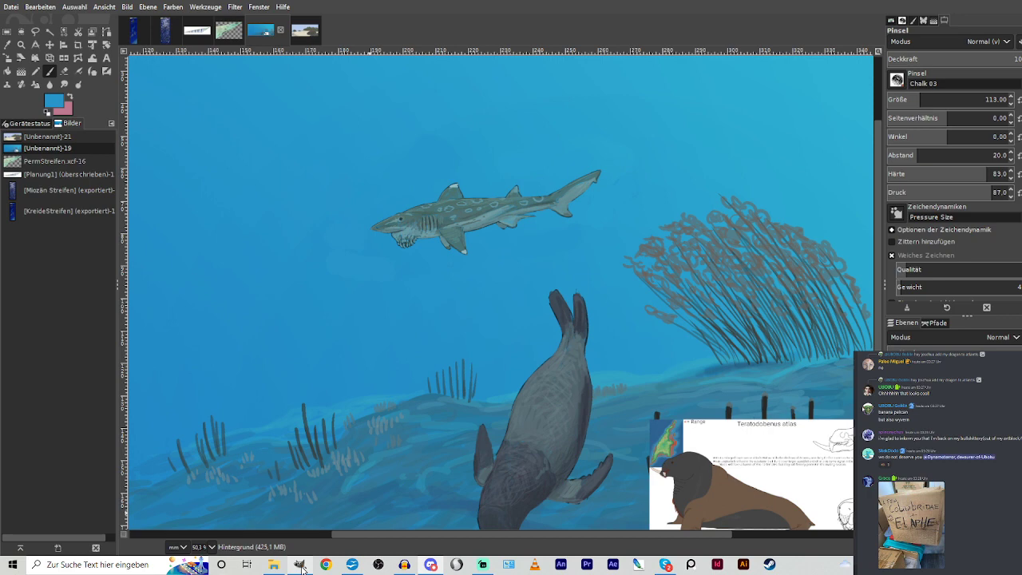
Outline the reduced shark with another freehand selection and paste a copy of it as a new layer.
key(f)
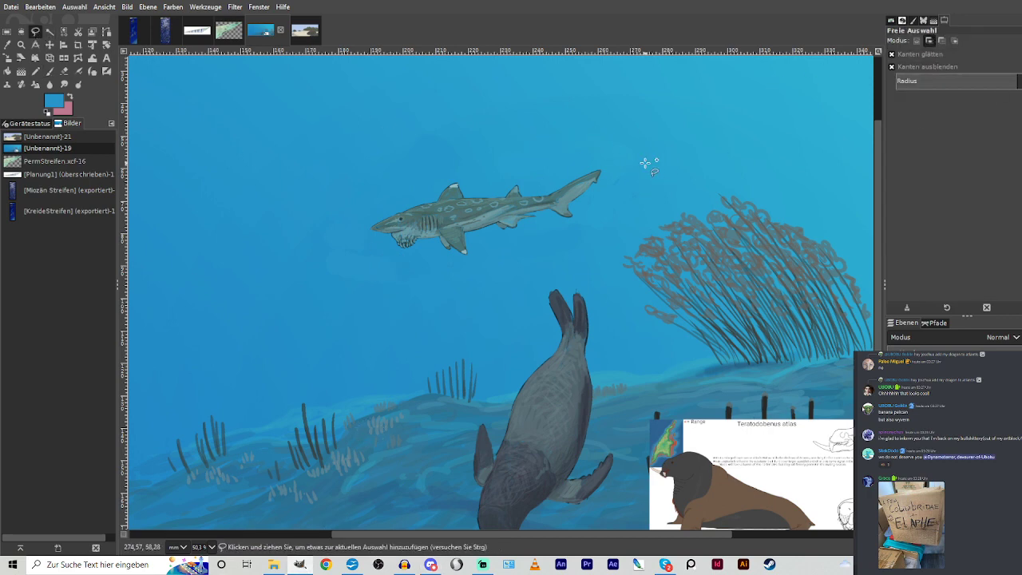
mouse_move(647, 165)
mouse_down()
mouse_move(588, 231)
mouse_move(461, 289)
mouse_move(346, 287)
mouse_move(326, 221)
mouse_move(383, 139)
mouse_move(654, 137)
mouse_move(652, 163)
mouse_up()
key(Return)
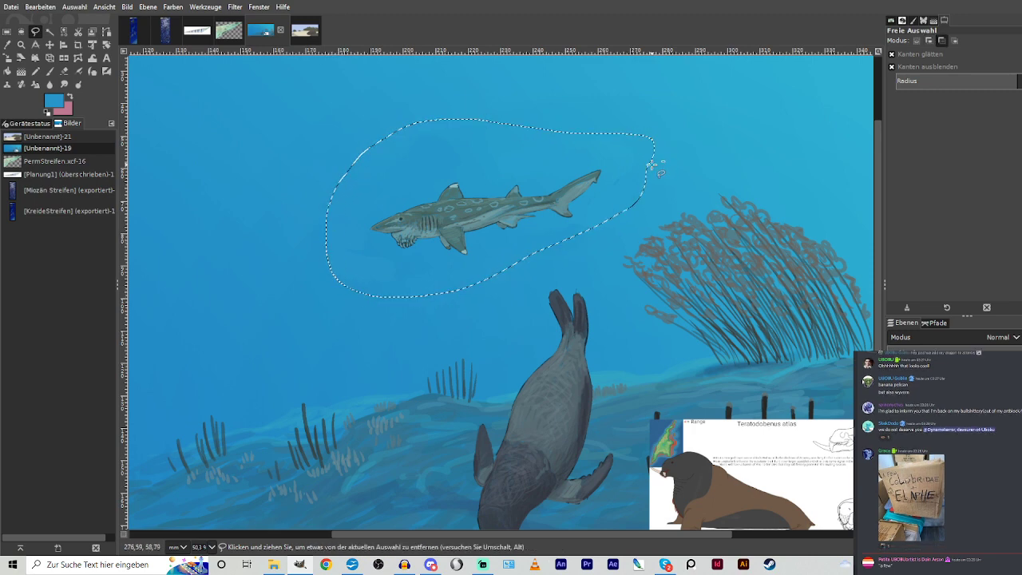
key(ctrl+c)
key(ctrl+v)
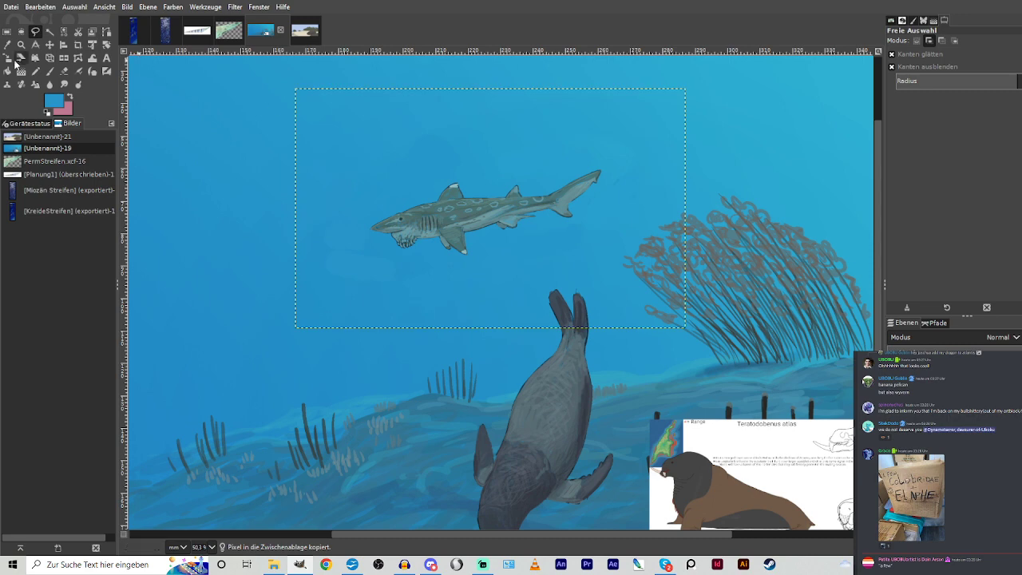
Scale the newly pasted shark layer down to 91.27 by 56.05 mm, centred over the previous shark.
key(shift+s)
click(607, 168)
drag(607, 168, 561, 197)
drag(306, 278, 364, 261)
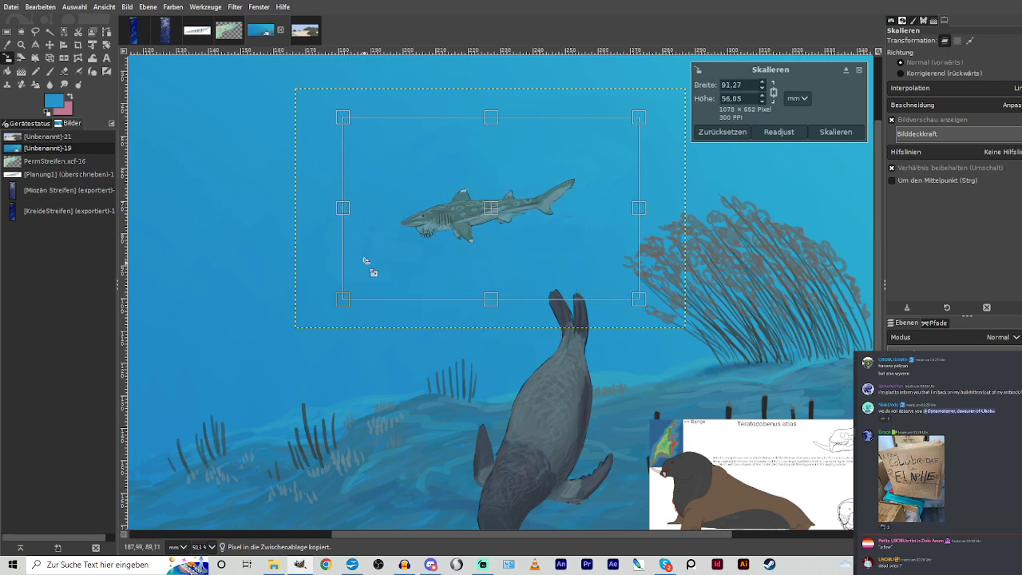
click(836, 132)
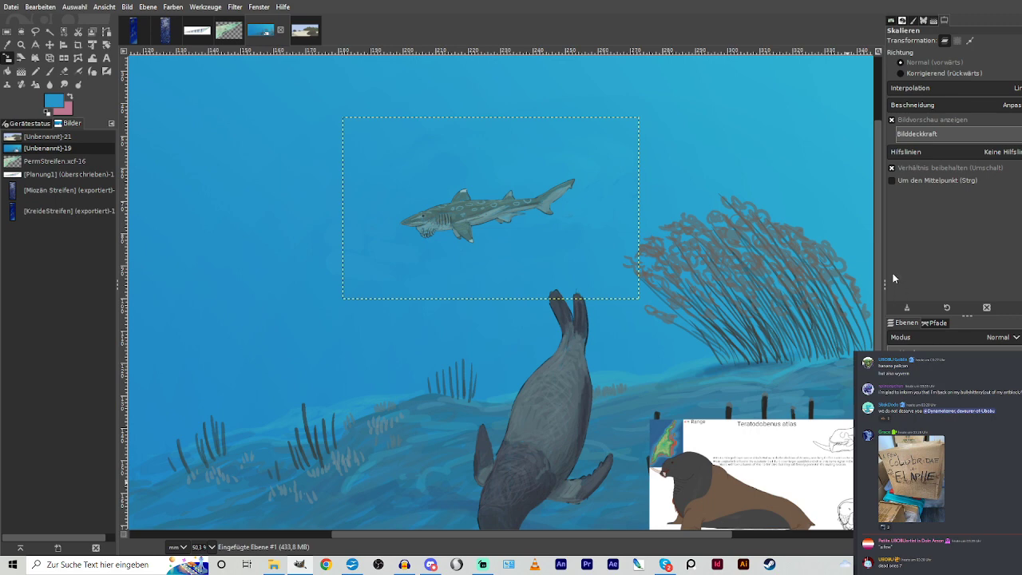
Merge the shark layer down, cover its leftover edges with water blue at brush size 60, and blend them with the acrylic 04 only water brush.
key(o)
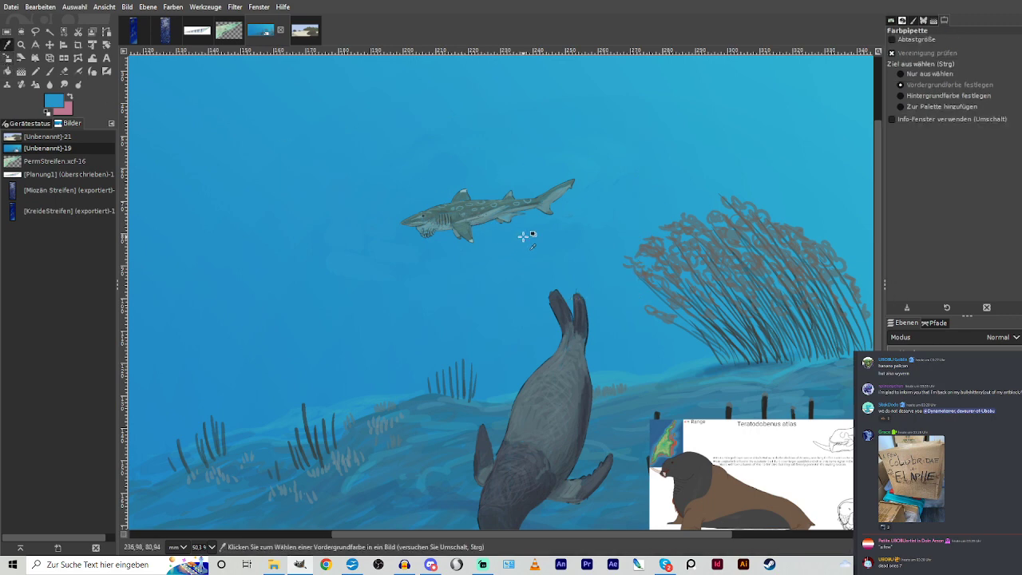
click(49, 71)
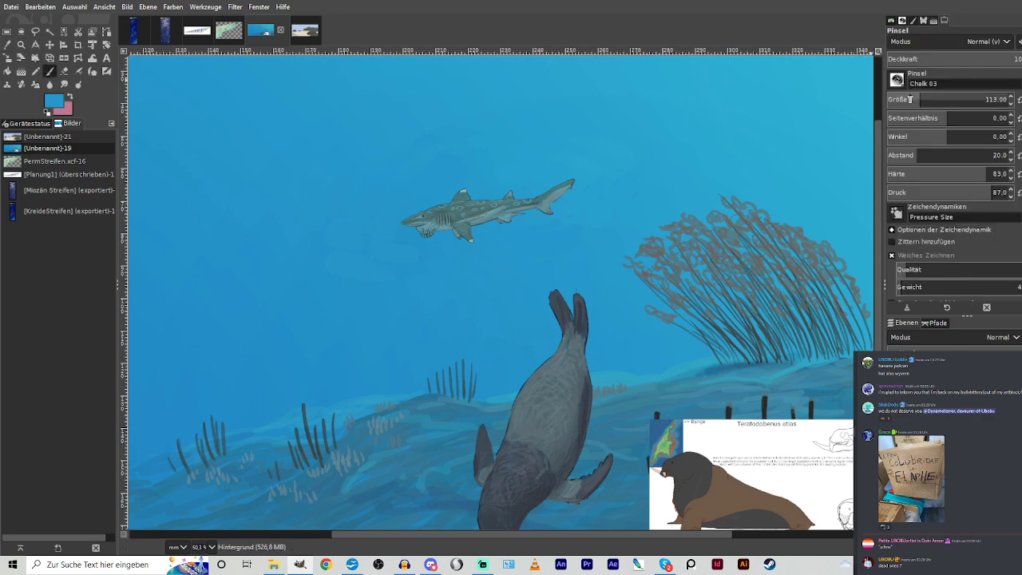
click(909, 99)
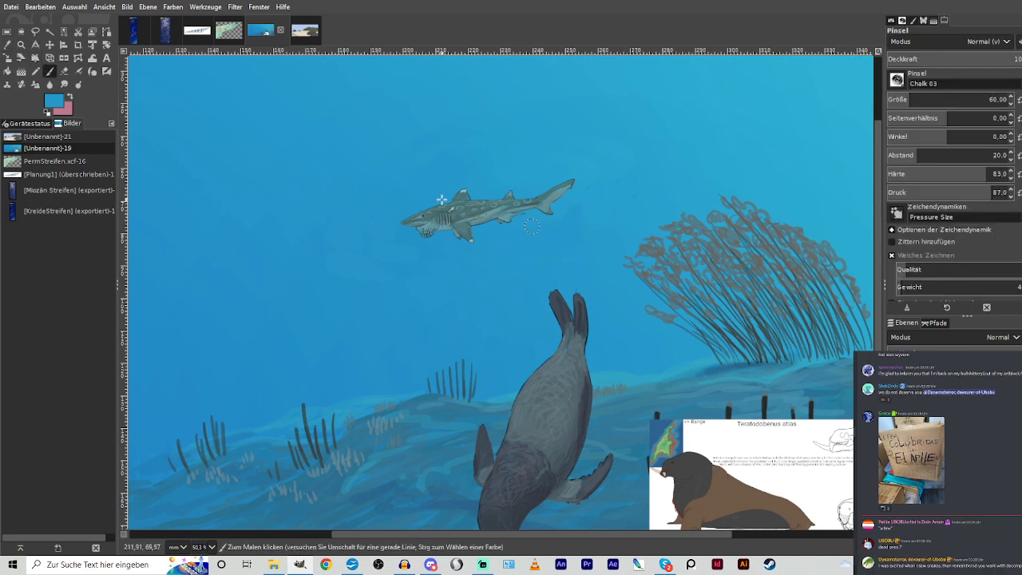
click(107, 71)
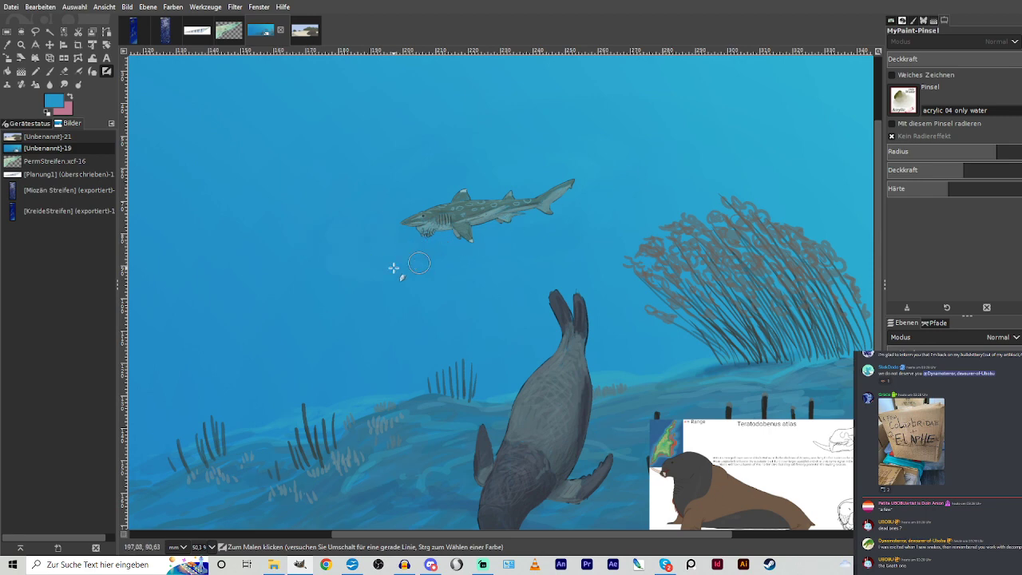
scroll(264, 168, down, 2)
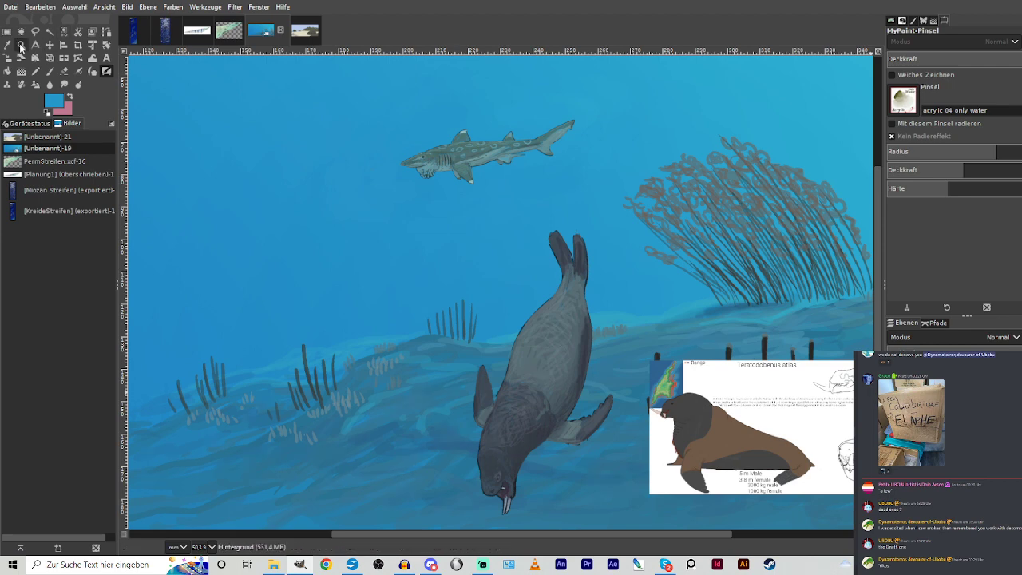
key(f)
click(419, 192)
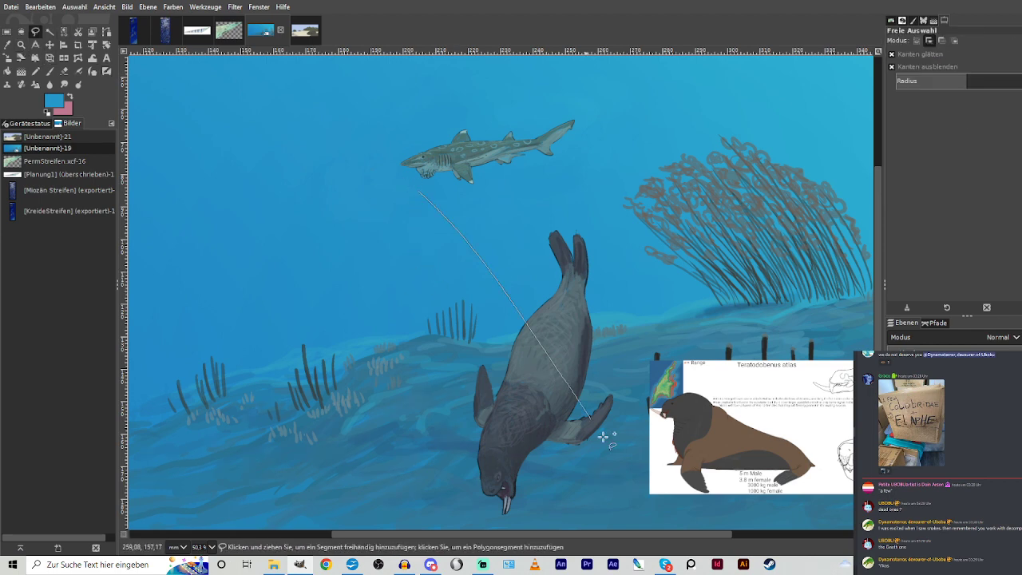
click(668, 527)
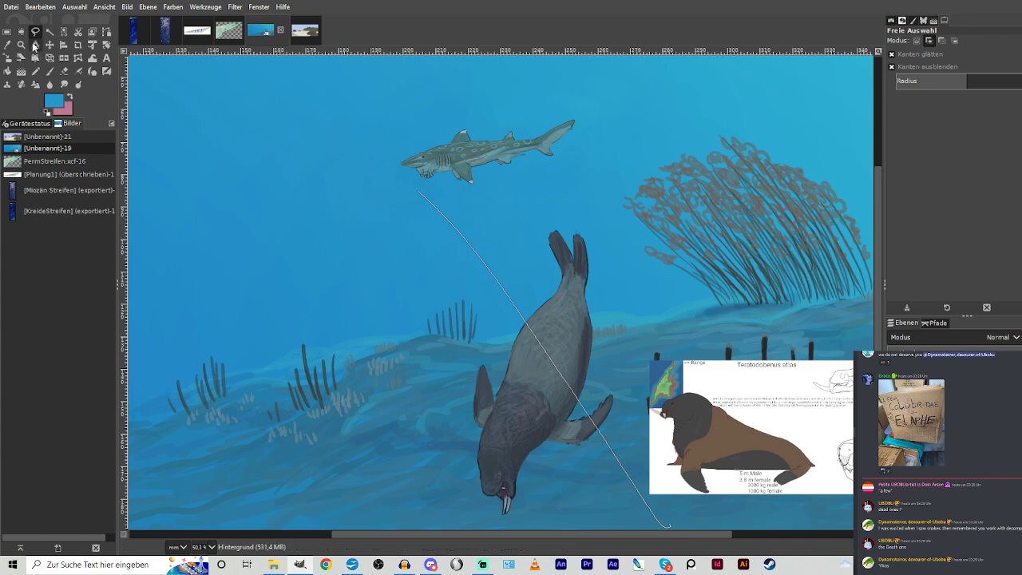
click(34, 46)
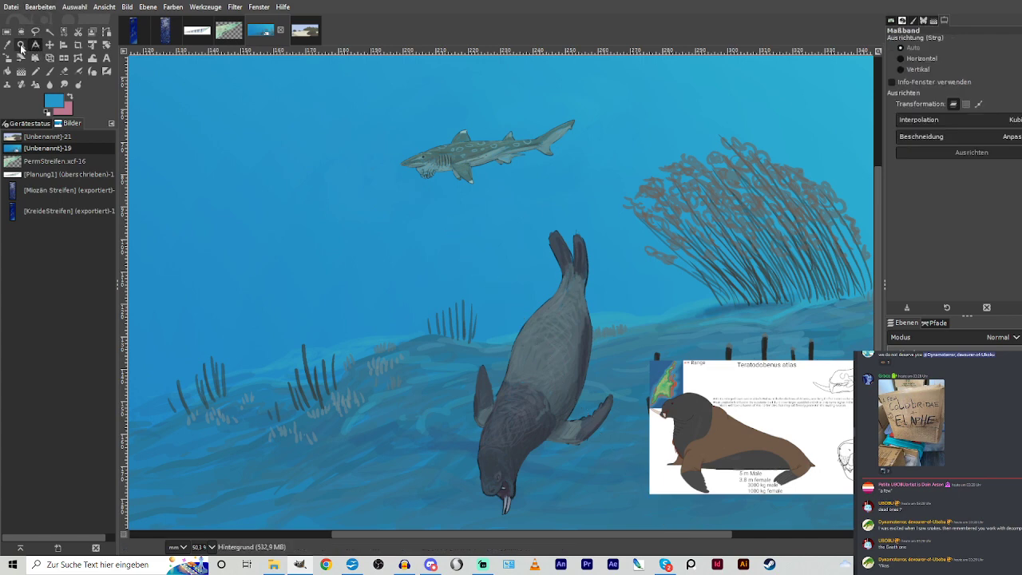
Paint the walrus's shadow onto the seabed with a sampled dark blue, using the Chalk 03 brush in Multiplikation mode at size 182.
click(22, 45)
drag(410, 230, 706, 556)
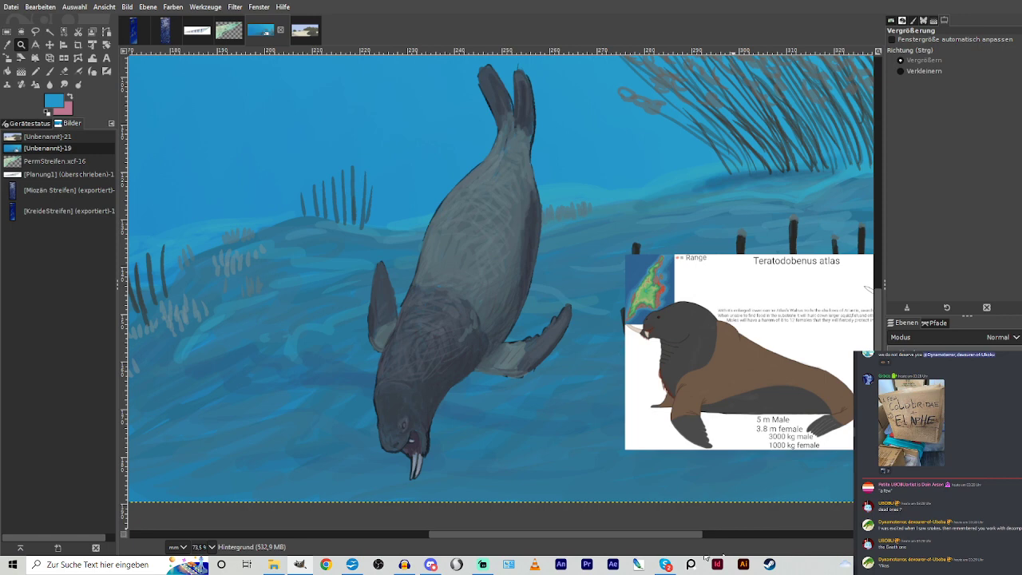
click(336, 376)
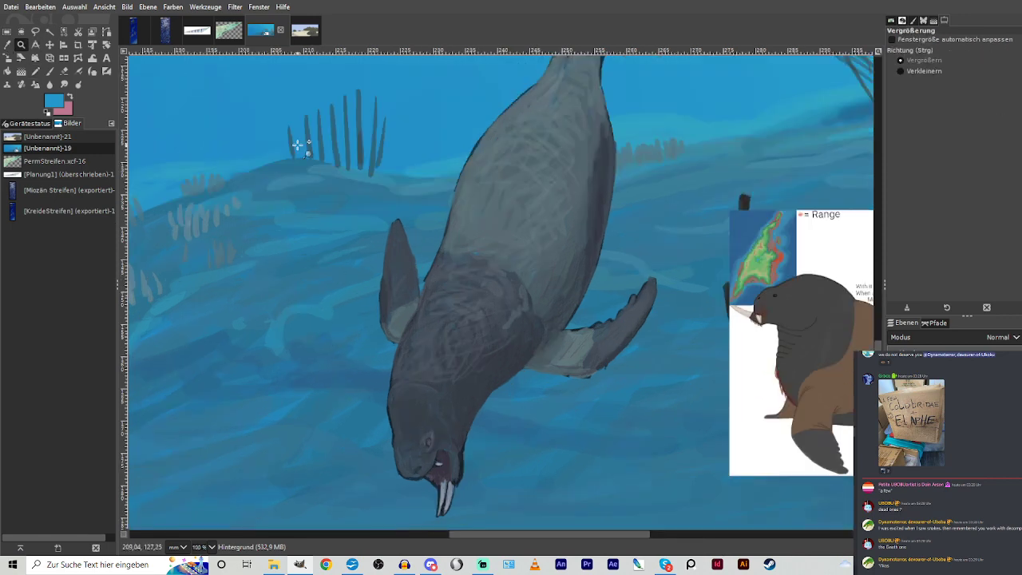
click(8, 46)
click(367, 342)
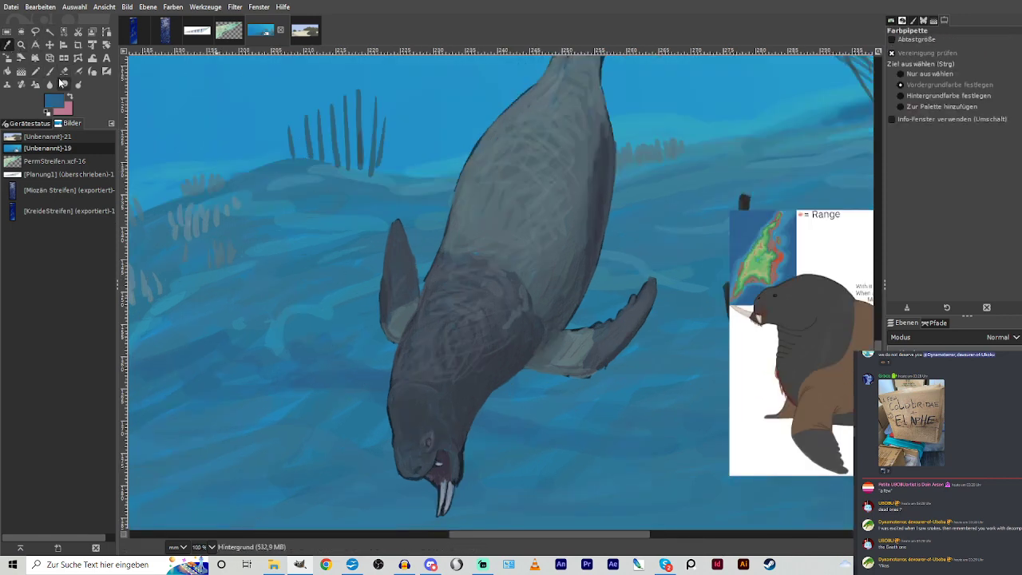
click(51, 72)
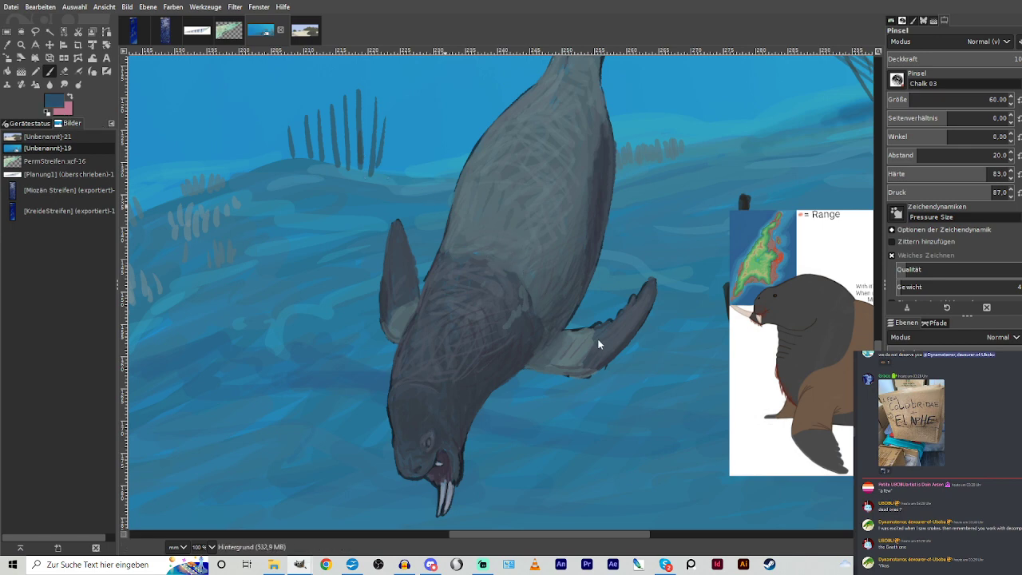
click(927, 42)
click(906, 178)
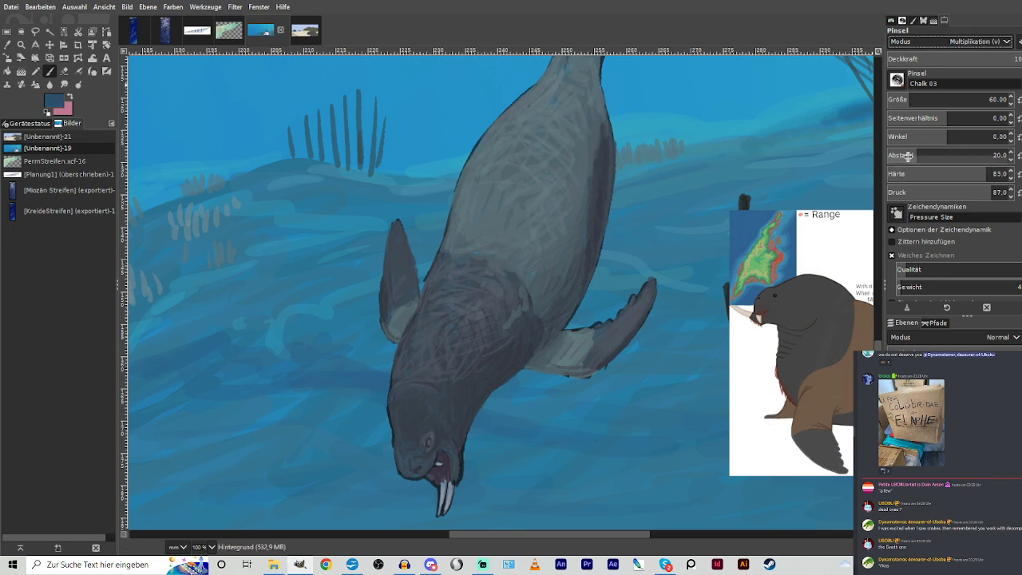
click(932, 97)
click(954, 61)
click(953, 61)
mouse_move(511, 491)
mouse_down()
mouse_move(456, 498)
mouse_move(520, 487)
mouse_move(468, 463)
mouse_move(463, 479)
mouse_move(477, 454)
mouse_move(563, 436)
mouse_move(589, 459)
mouse_move(559, 479)
mouse_move(587, 484)
mouse_move(545, 440)
mouse_move(479, 424)
mouse_move(596, 418)
mouse_move(491, 407)
mouse_move(505, 391)
mouse_up()
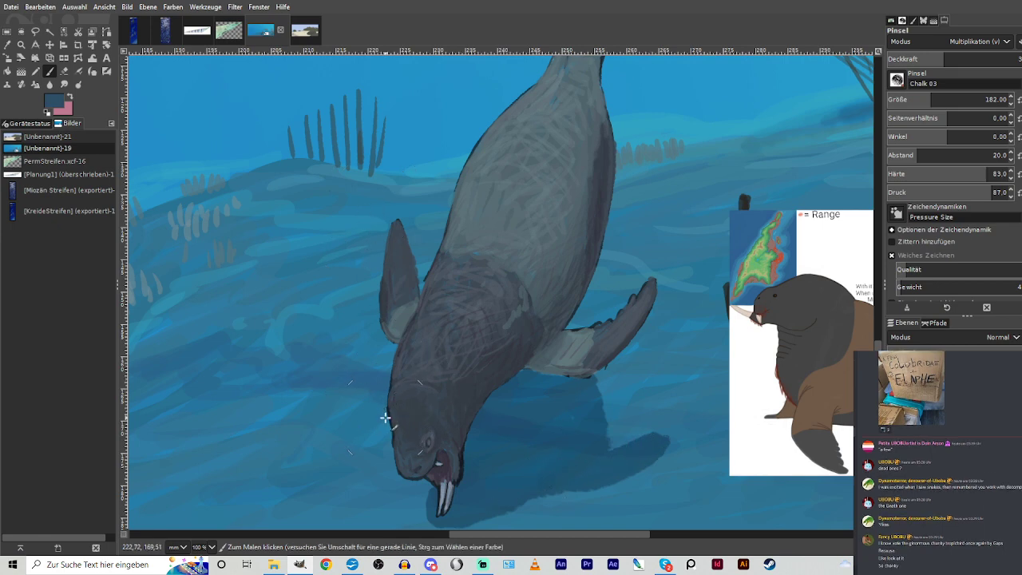
mouse_move(385, 417)
mouse_down()
mouse_move(378, 388)
mouse_move(383, 413)
mouse_up()
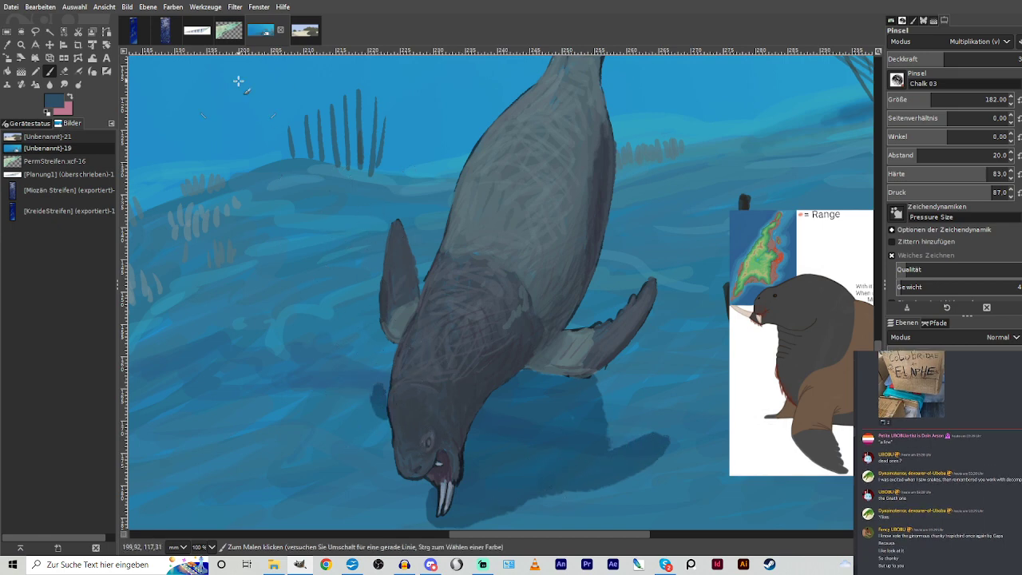
Soften the walrus's shadow with the acrylic 04 only water brush and deepen it with a sampled dark tone using Chalk 03 in Normal mode, size 95.
click(106, 70)
drag(990, 150, 981, 150)
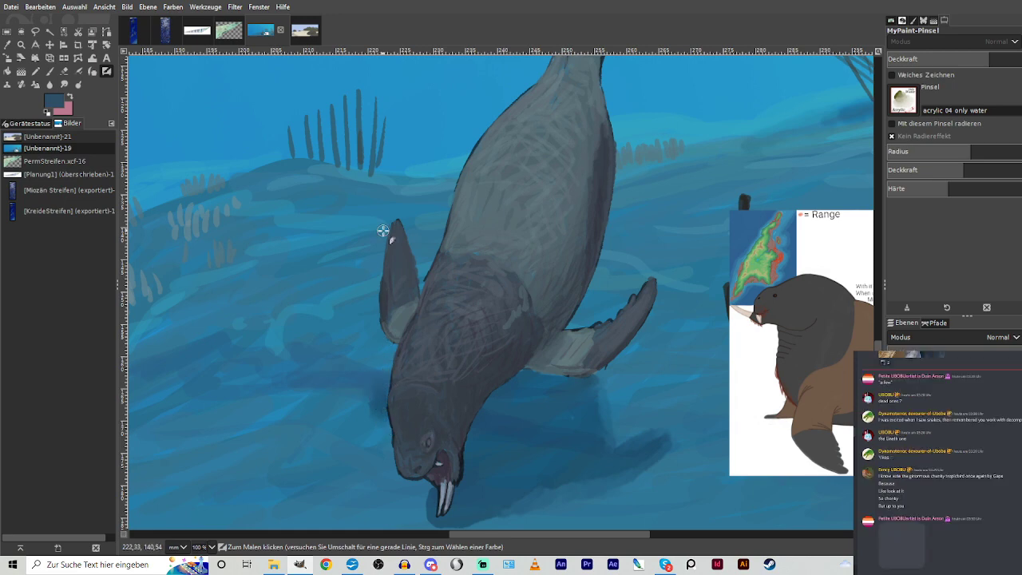
key(o)
click(479, 390)
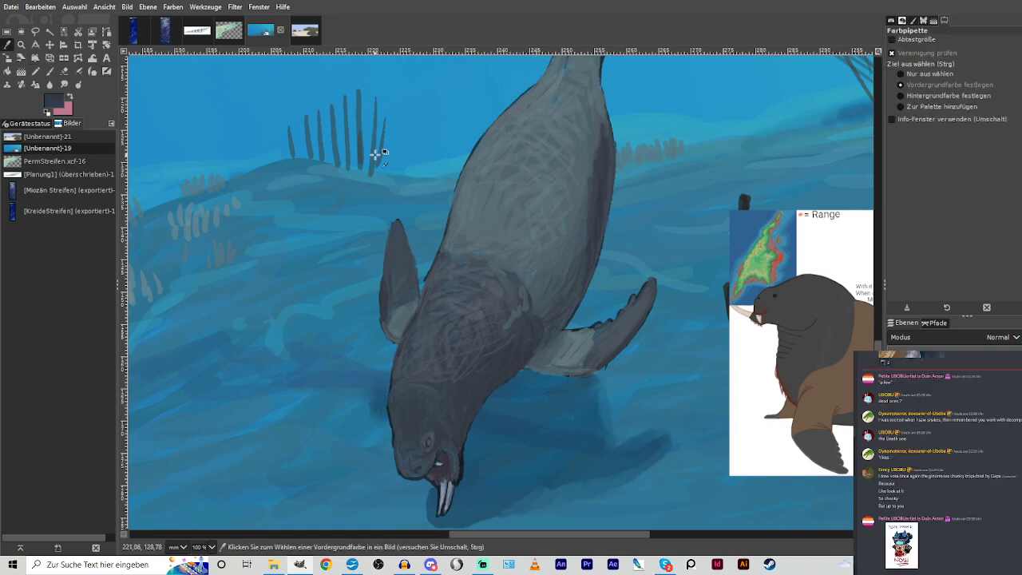
key(p)
scroll(939, 46, up, 10)
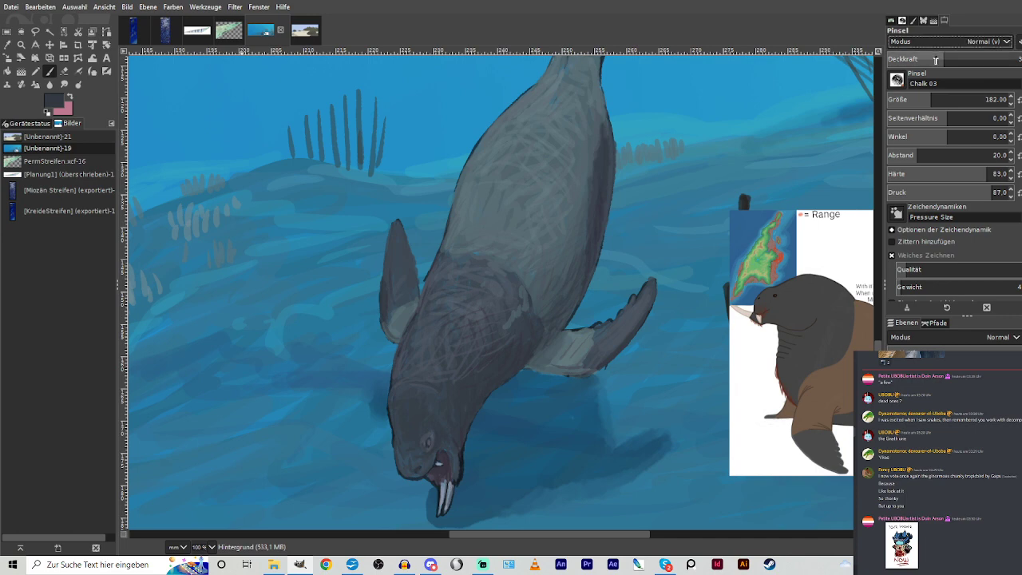
click(972, 60)
click(917, 99)
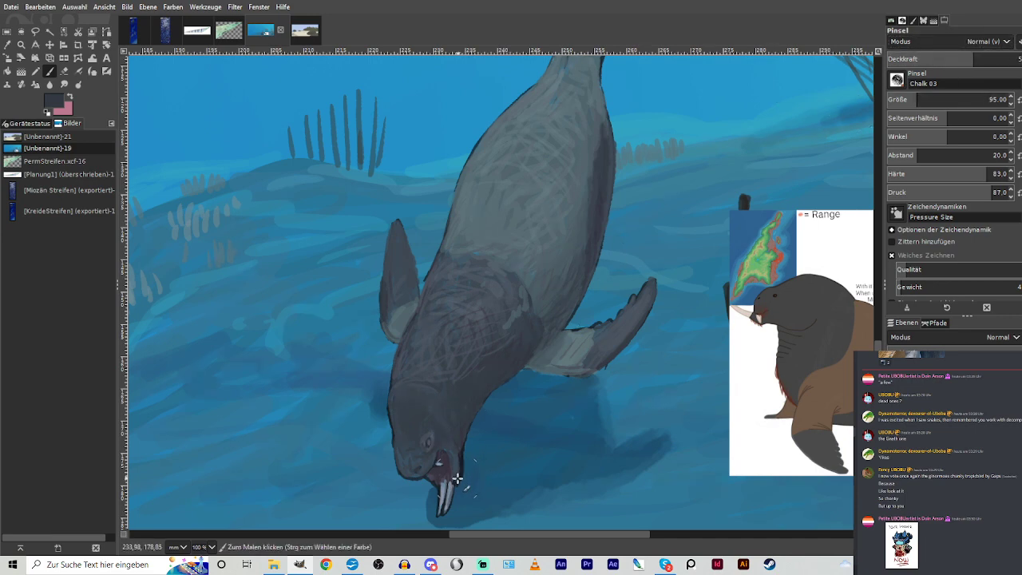
drag(461, 481, 457, 445)
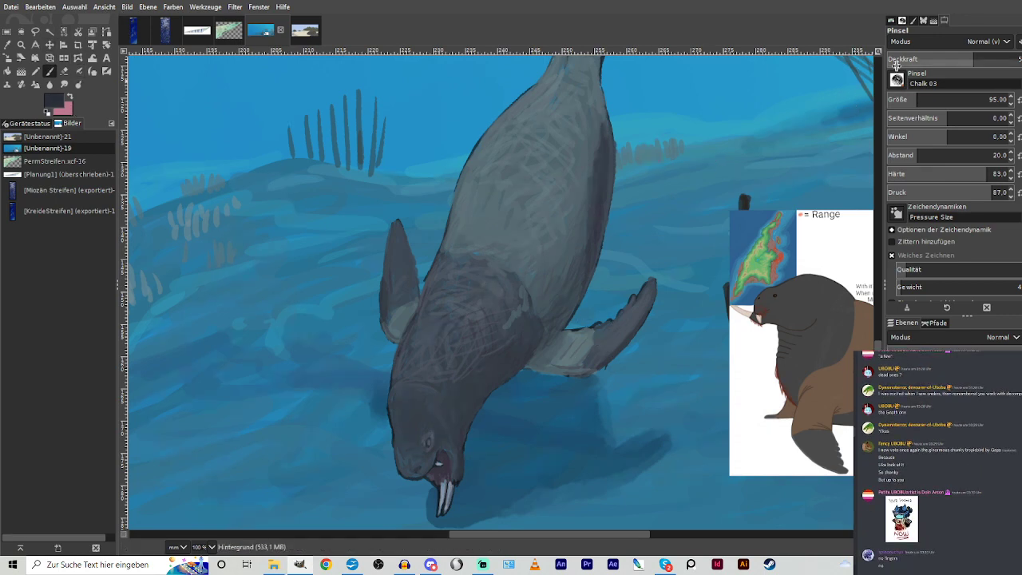
click(946, 56)
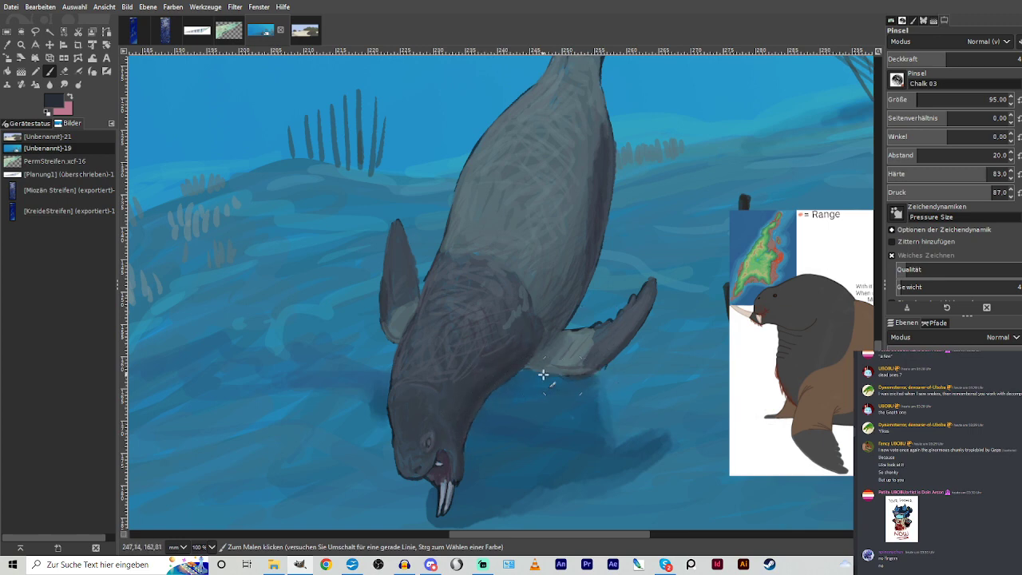
click(922, 60)
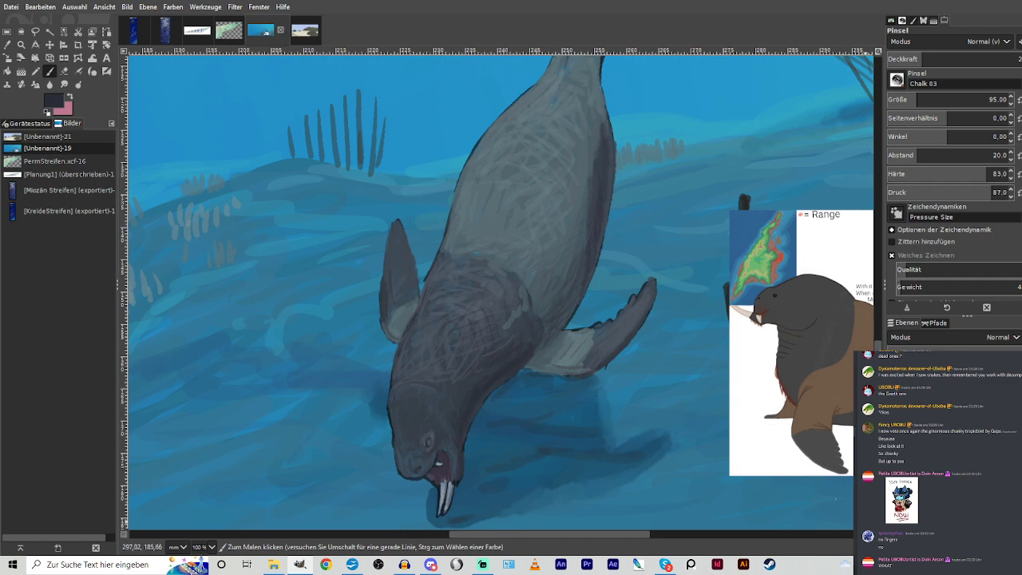
drag(877, 480, 842, 557)
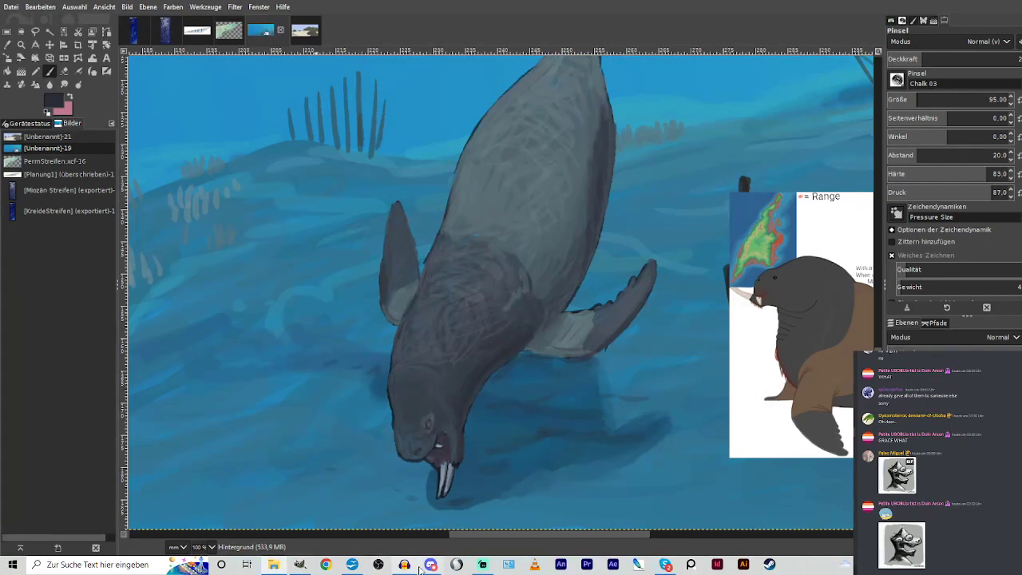
Find the Scallop Crabs reference sheet in the Discord chat and bring it into the GIMP painting as a new layer.
scroll(1005, 533, up, 4)
scroll(1006, 533, up, 5)
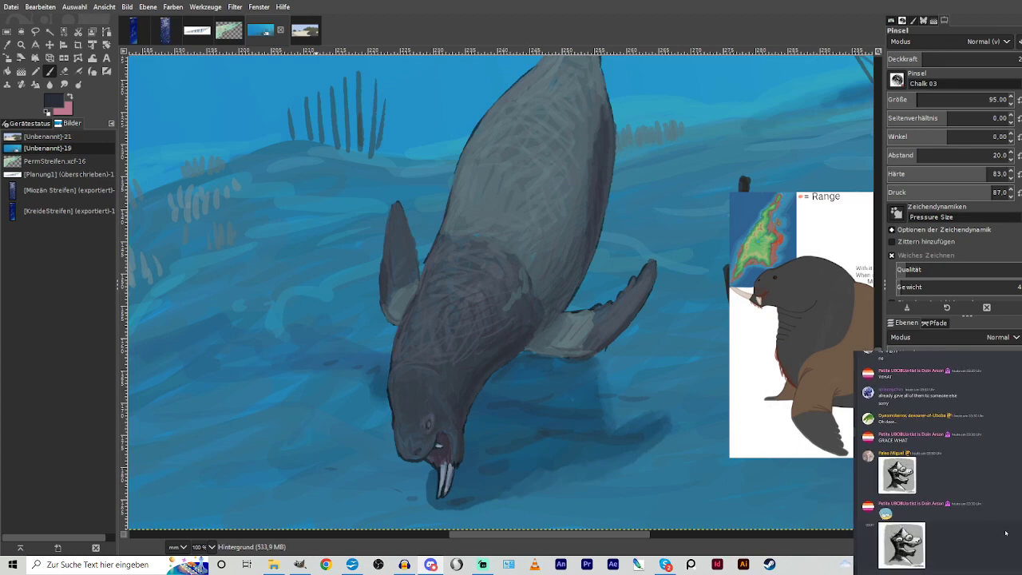
scroll(1006, 534, up, 5)
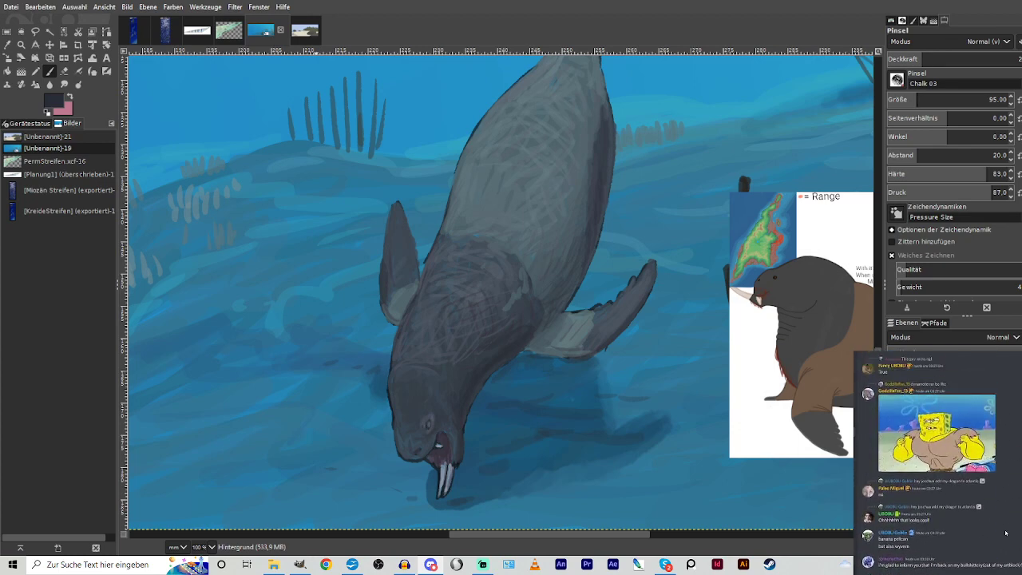
scroll(1006, 534, up, 5)
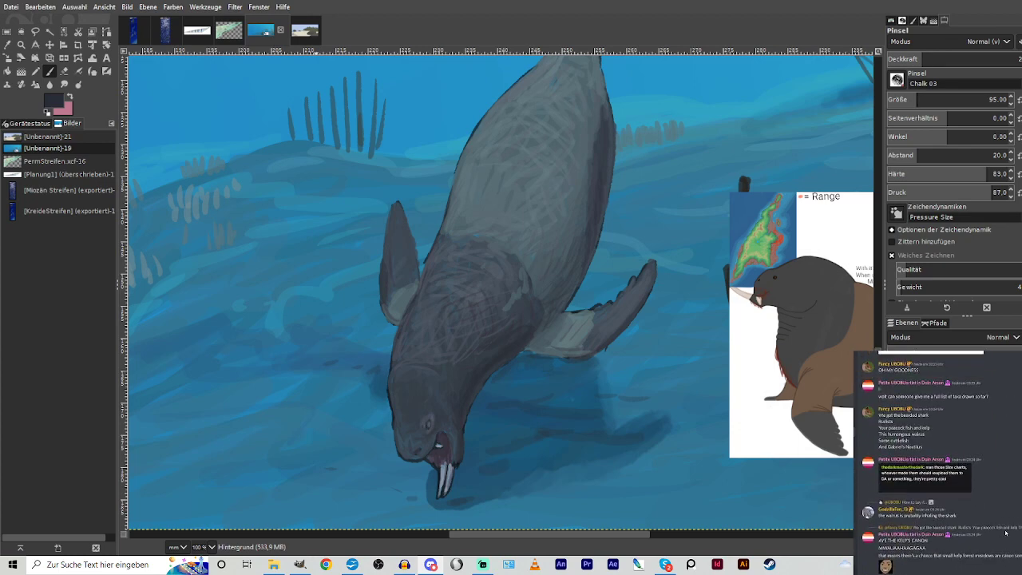
scroll(1006, 533, up, 4)
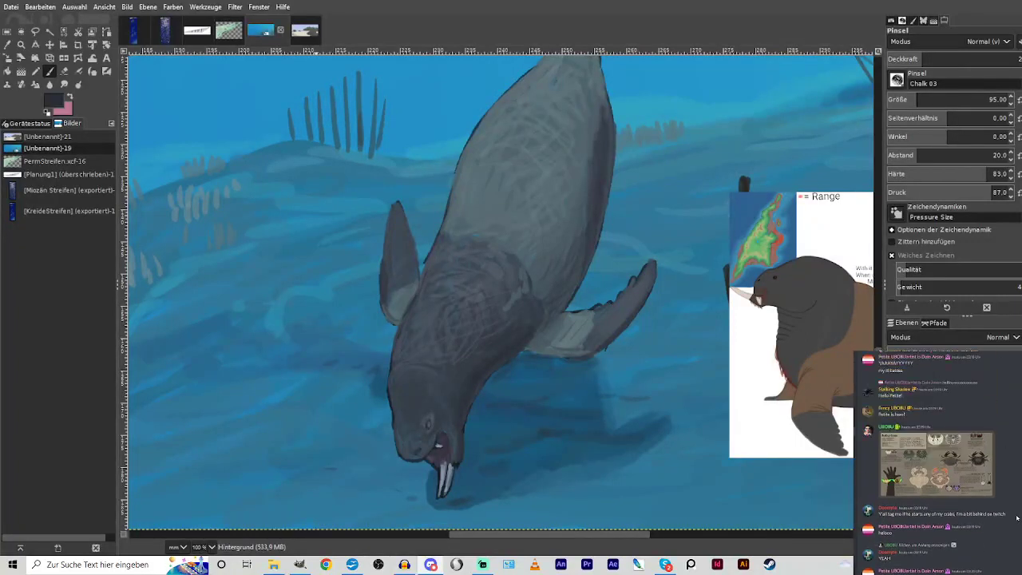
click(952, 461)
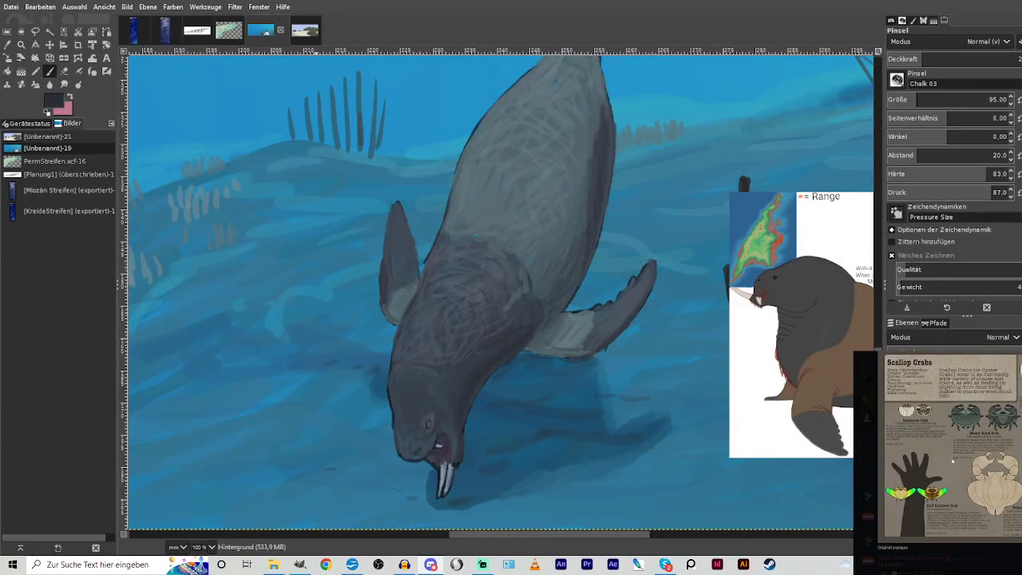
click(1003, 556)
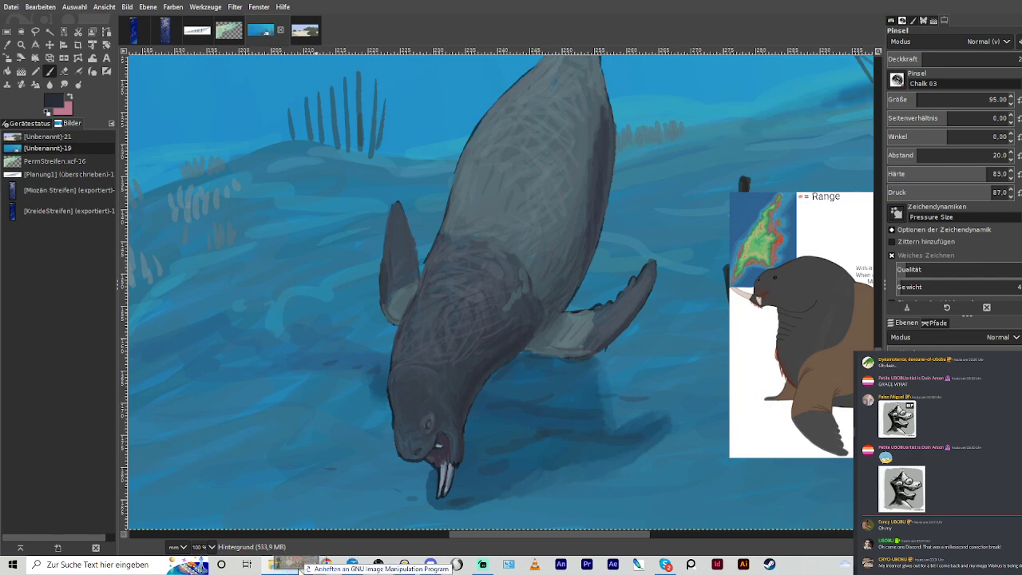
key(o)
click(429, 511)
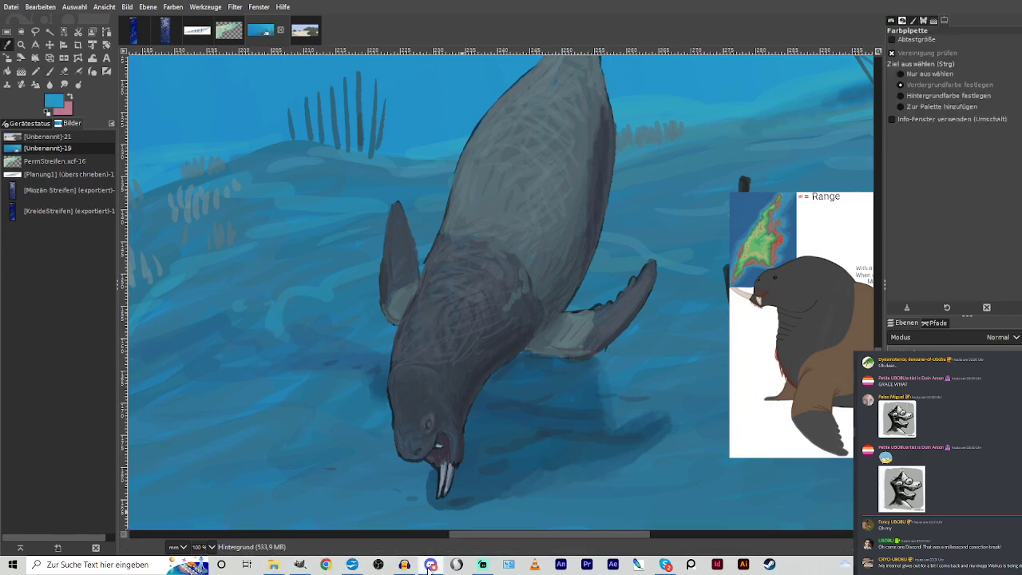
click(430, 568)
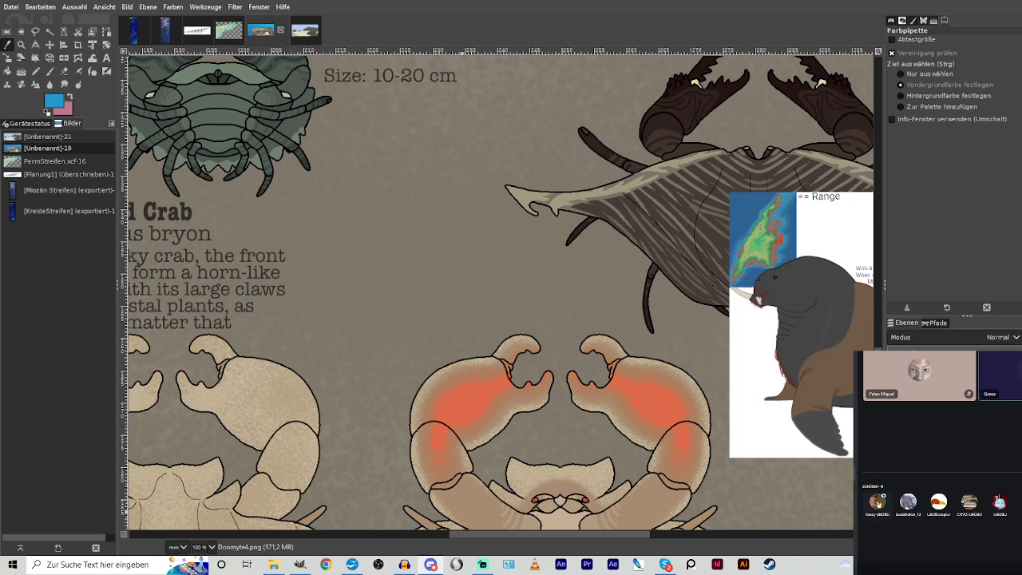
right_click(878, 502)
click(915, 413)
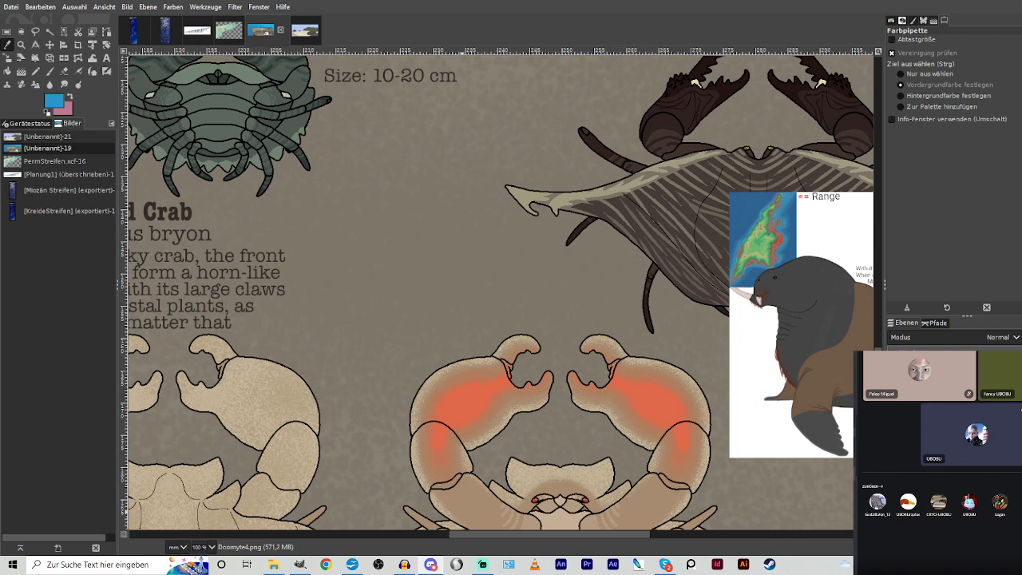
click(987, 509)
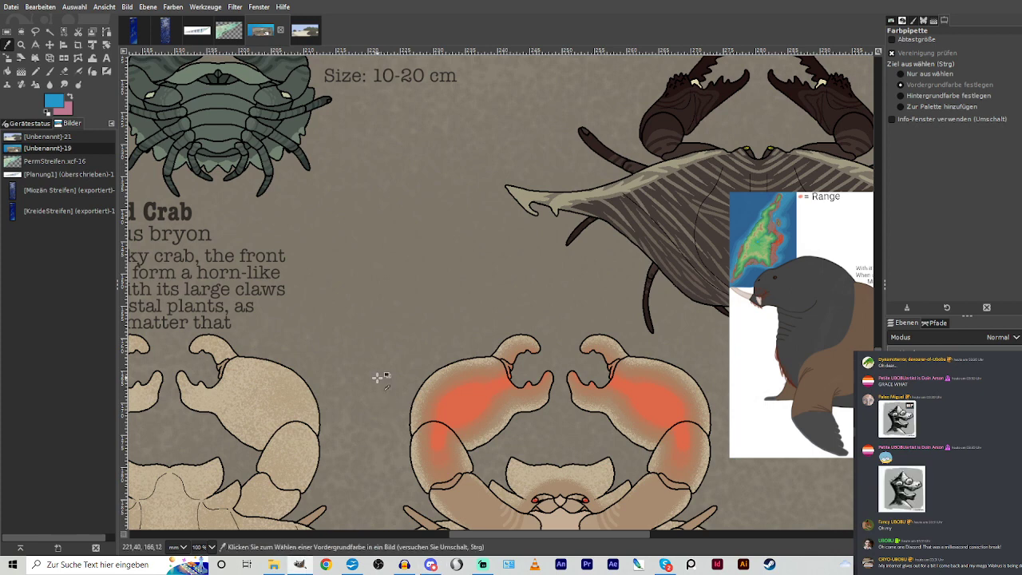
Scale the crab reference layer down to 33.53 by 19.56 mm and position it beside the walrus's head, over its body.
click(8, 58)
click(575, 288)
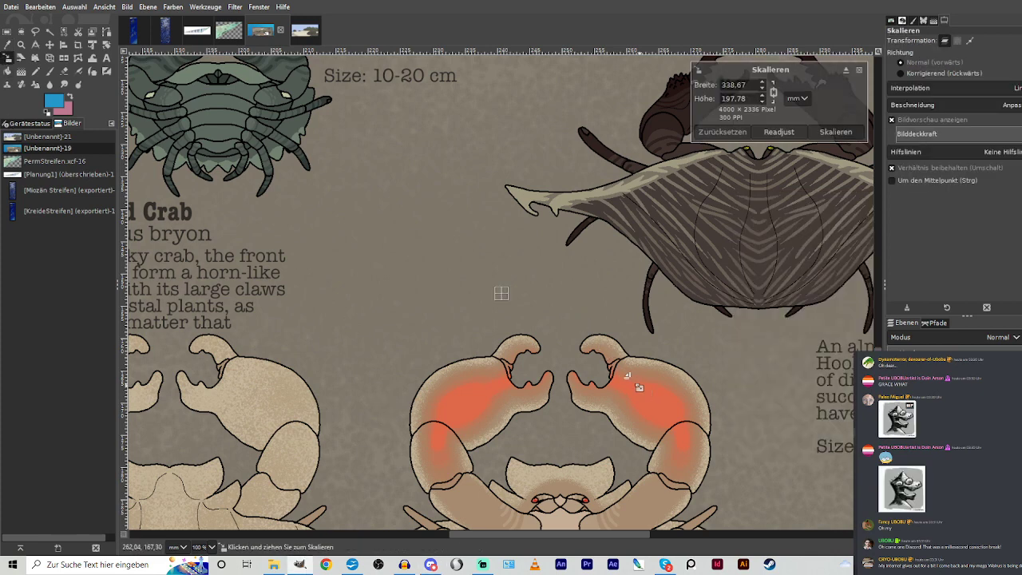
mouse_move(634, 383)
mouse_down()
mouse_move(365, 178)
mouse_move(319, 183)
mouse_move(337, 216)
mouse_move(506, 293)
mouse_move(395, 228)
mouse_move(623, 373)
mouse_up()
drag(699, 379, 478, 251)
drag(375, 208, 540, 357)
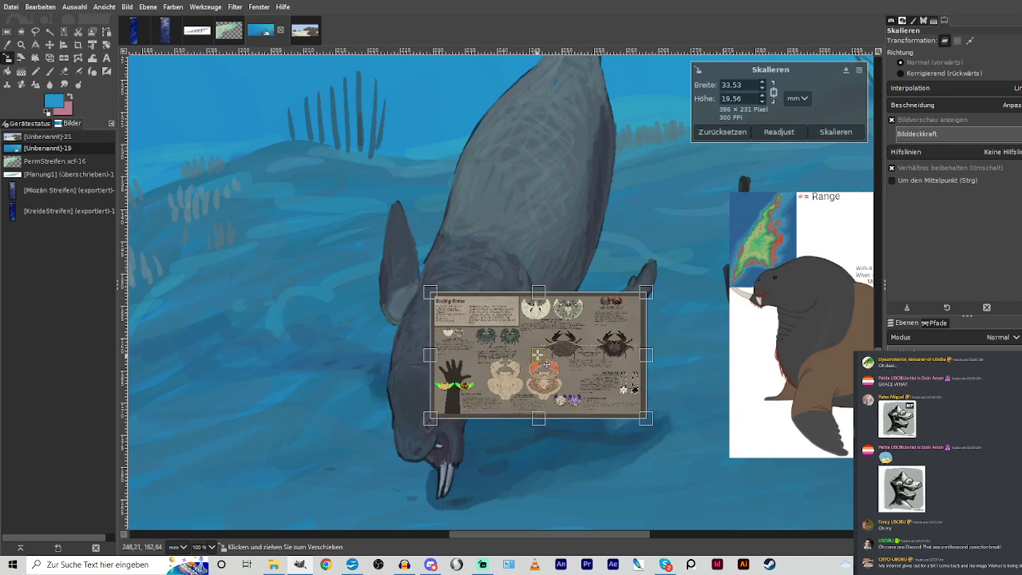
key(Return)
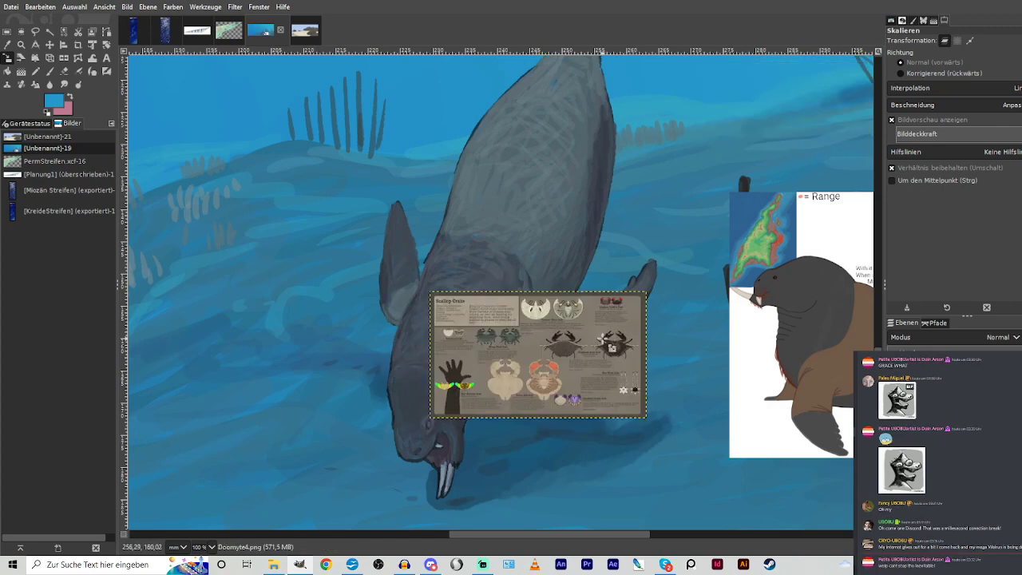
Sketch the scallop crab's outline at the walrus's tusks on the Hintergrund layer, using a dark tone and Chalk 03 at size 21 with raised opacity.
click(21, 44)
drag(289, 215, 639, 520)
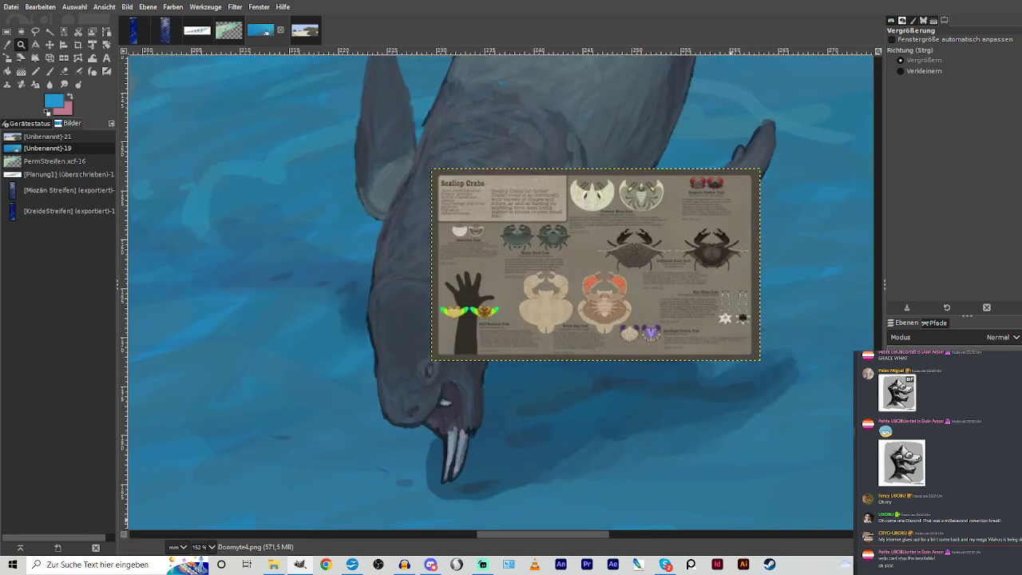
click(936, 406)
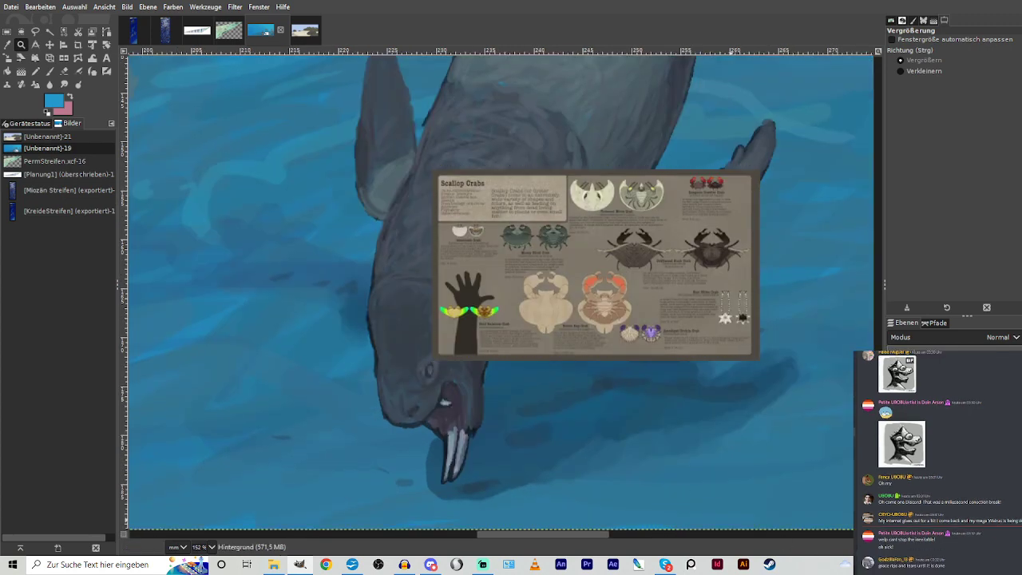
click(50, 71)
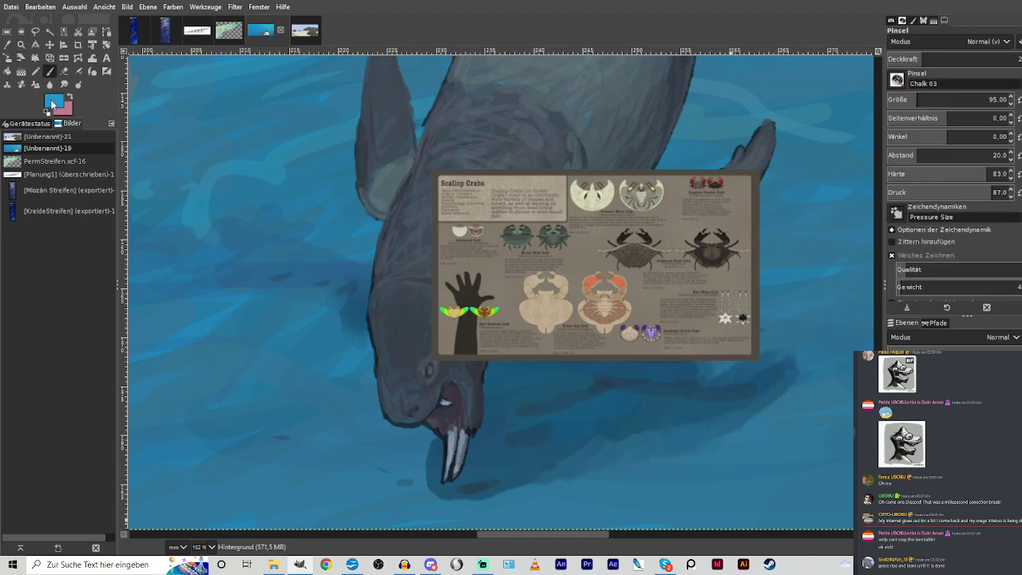
ctrl+click(465, 159)
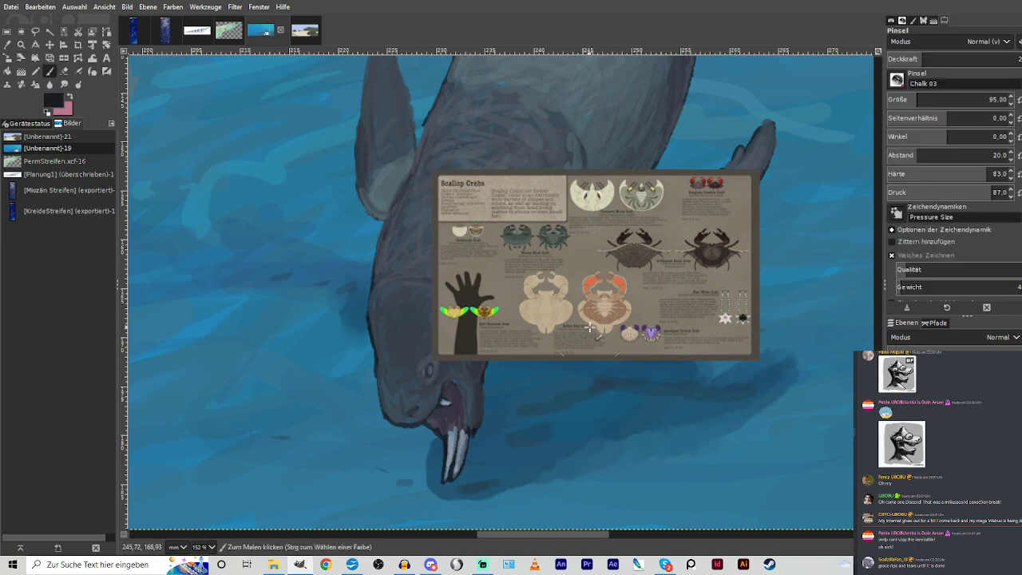
click(903, 99)
drag(946, 61, 1005, 60)
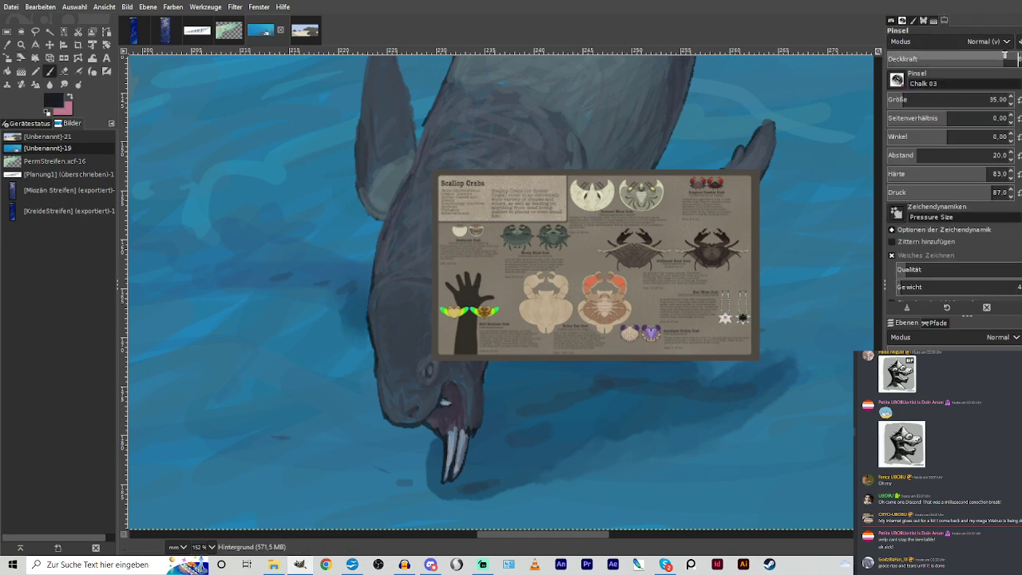
click(899, 98)
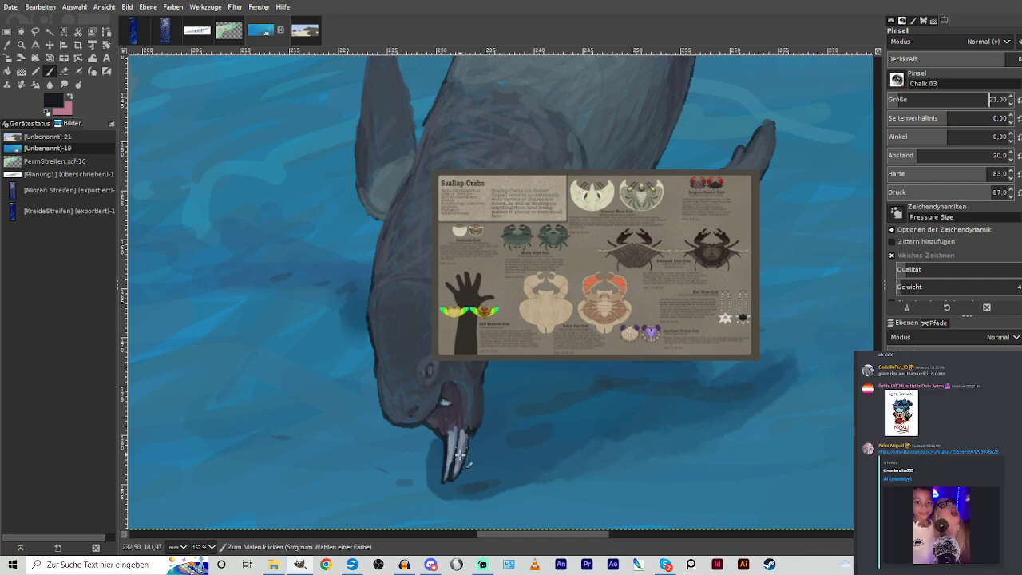
mouse_move(470, 448)
mouse_down()
mouse_move(443, 465)
mouse_move(425, 457)
mouse_move(435, 482)
mouse_move(408, 499)
mouse_move(420, 479)
mouse_move(390, 496)
mouse_move(339, 490)
mouse_move(375, 483)
mouse_move(408, 455)
mouse_move(383, 465)
mouse_up()
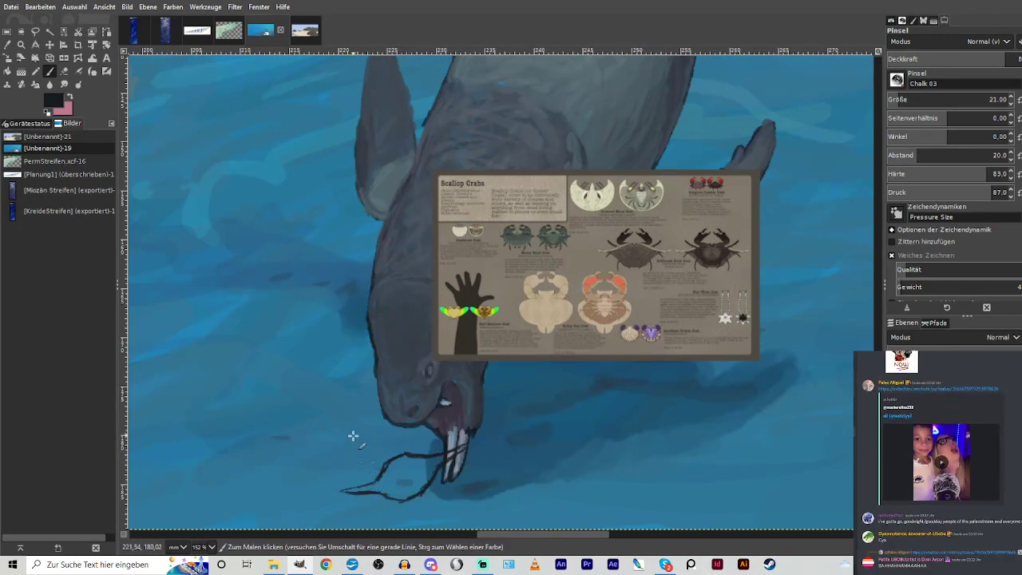
Undo the last outline strokes and redraw the crab's broad shell, running from the tusks to a pointed tip on the seabed.
key(ctrl+z)
key(ctrl+z)
key(ctrl+z)
key(ctrl+z)
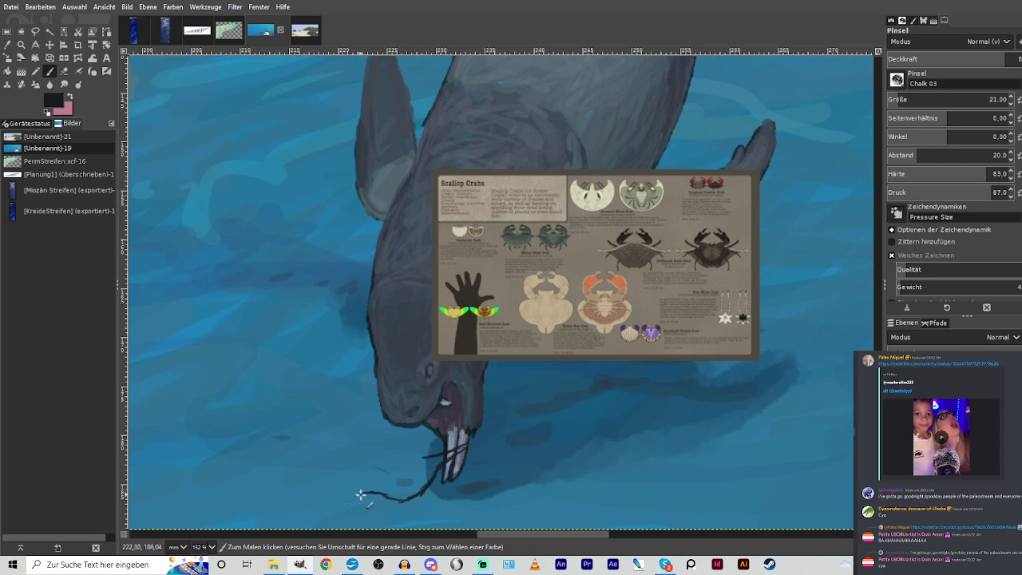
key(z)
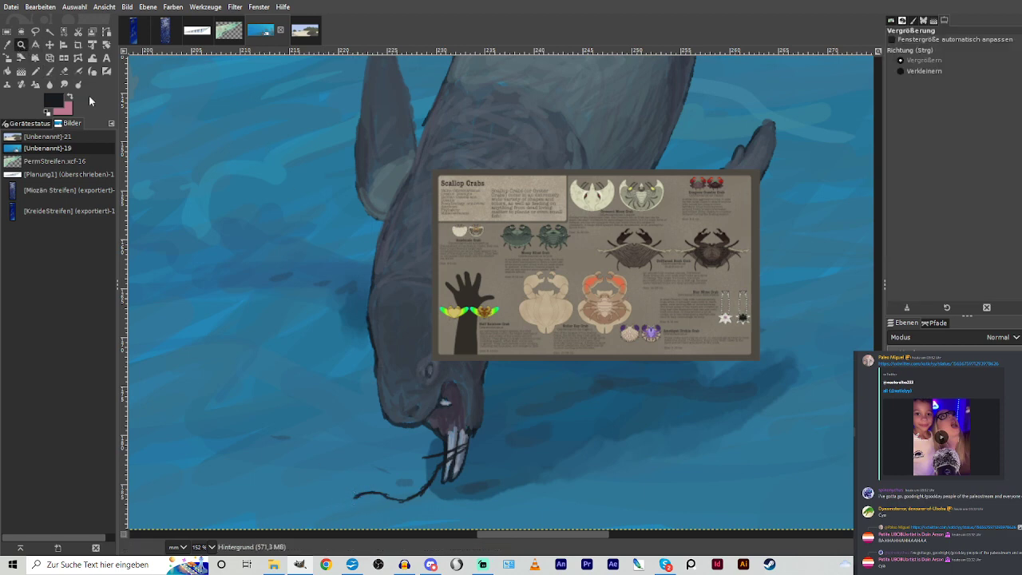
drag(254, 194, 677, 486)
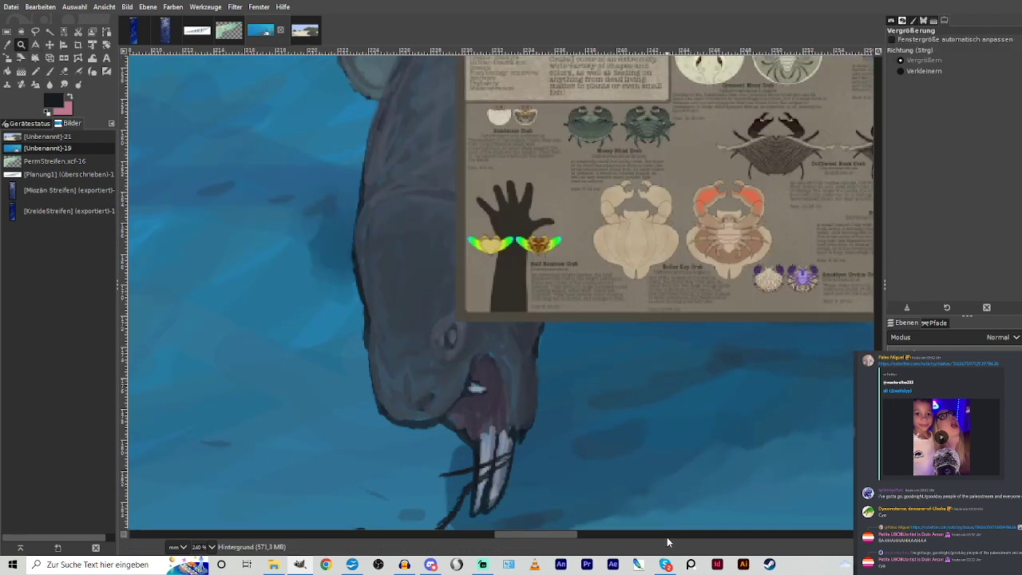
key(p)
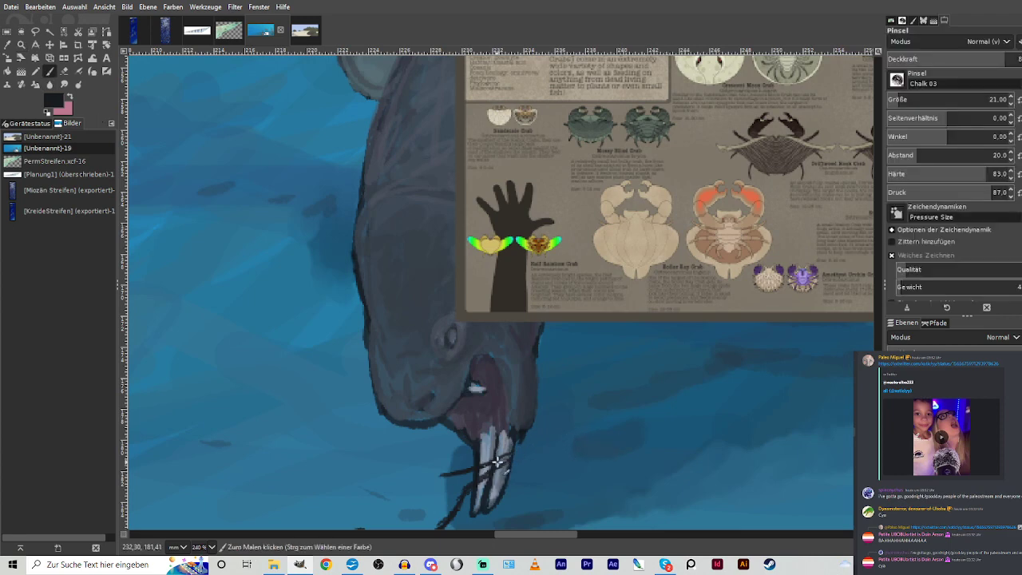
scroll(479, 455, down, 1)
drag(463, 457, 332, 498)
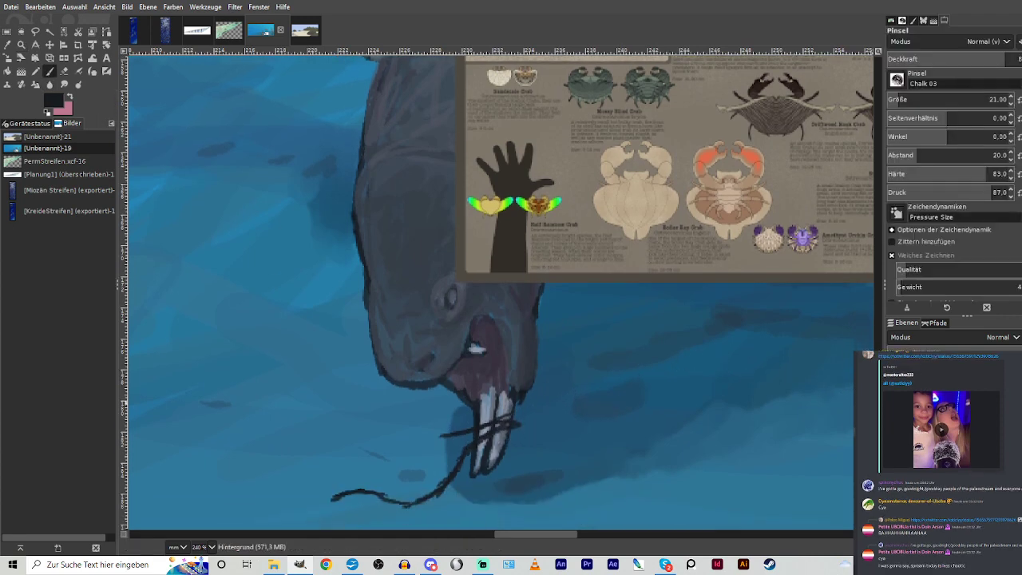
drag(326, 497, 376, 456)
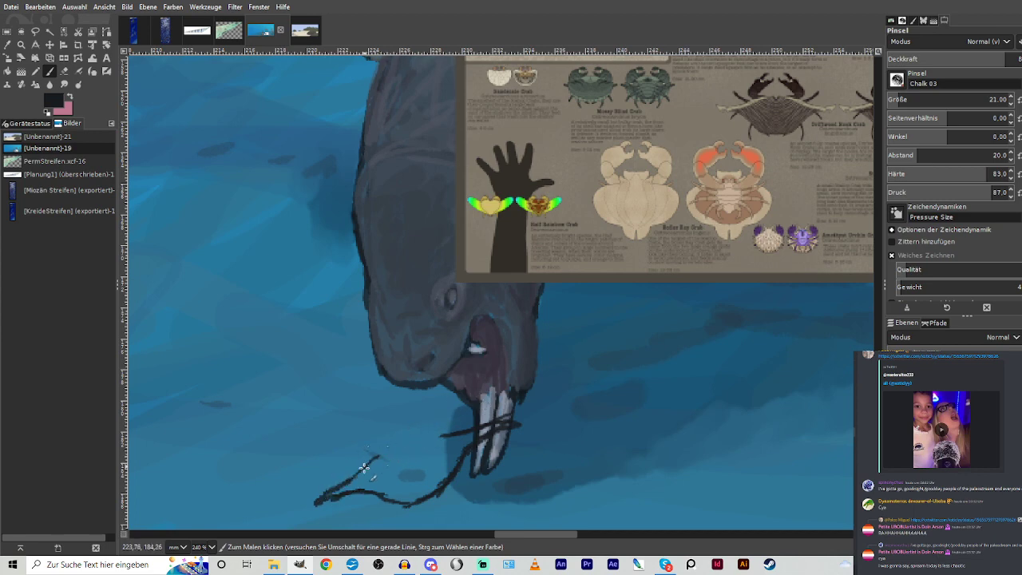
drag(460, 429, 385, 449)
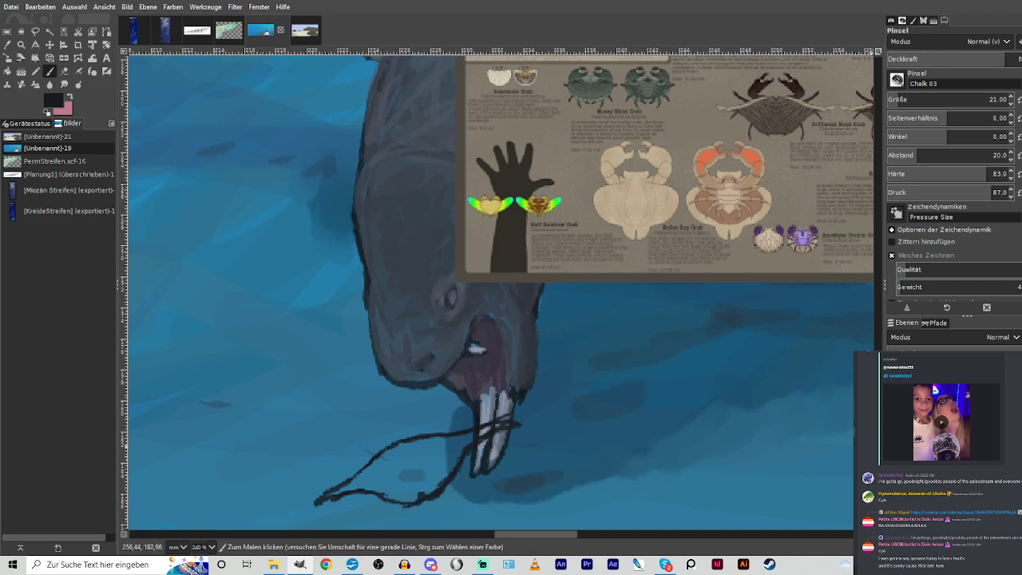
Draw the crab's claws and legs beneath the shell, and add the small eye on its upper edge.
scroll(846, 397, down, 1)
mouse_move(484, 444)
mouse_down()
mouse_move(456, 455)
mouse_move(474, 463)
mouse_move(463, 489)
mouse_move(463, 463)
mouse_move(476, 479)
mouse_move(467, 498)
mouse_move(464, 486)
mouse_move(454, 499)
mouse_move(467, 477)
mouse_move(464, 502)
mouse_move(473, 461)
mouse_move(460, 482)
mouse_move(444, 460)
mouse_up()
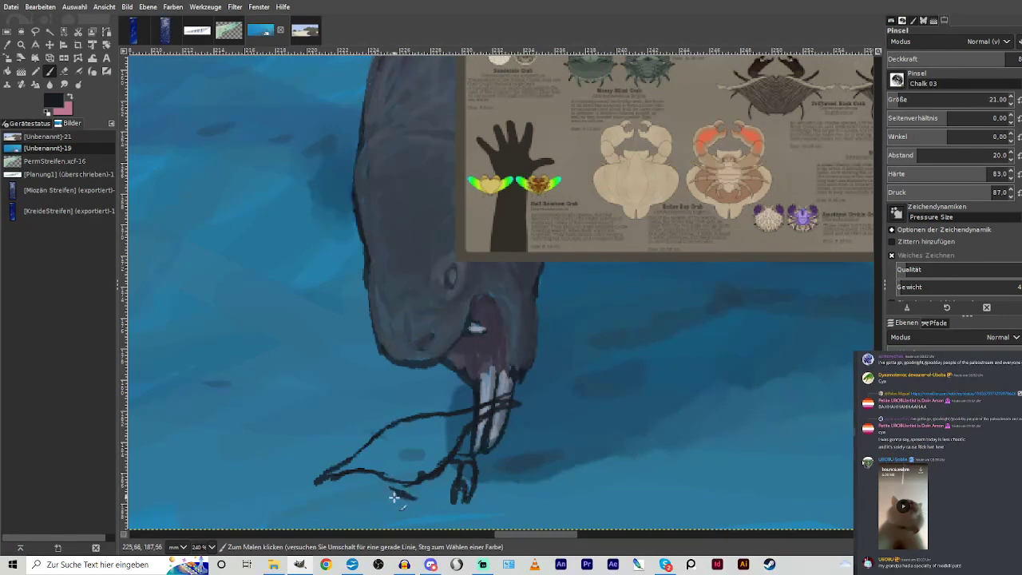
mouse_move(394, 497)
mouse_down()
mouse_move(405, 493)
mouse_move(387, 489)
mouse_move(396, 479)
mouse_move(360, 490)
mouse_move(343, 520)
mouse_move(375, 479)
mouse_up()
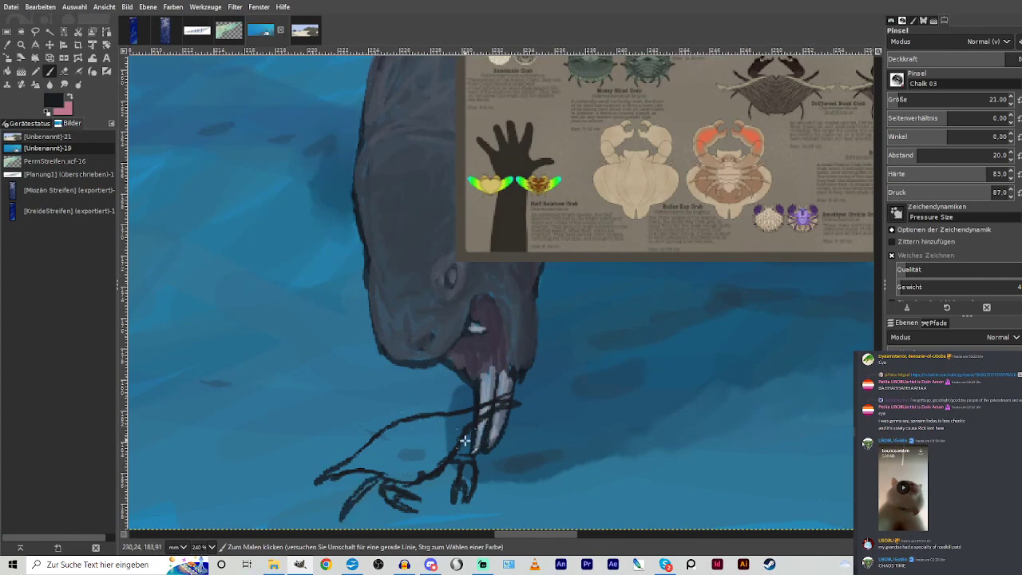
mouse_move(465, 441)
mouse_down()
mouse_move(506, 440)
mouse_move(484, 429)
mouse_move(462, 446)
mouse_up()
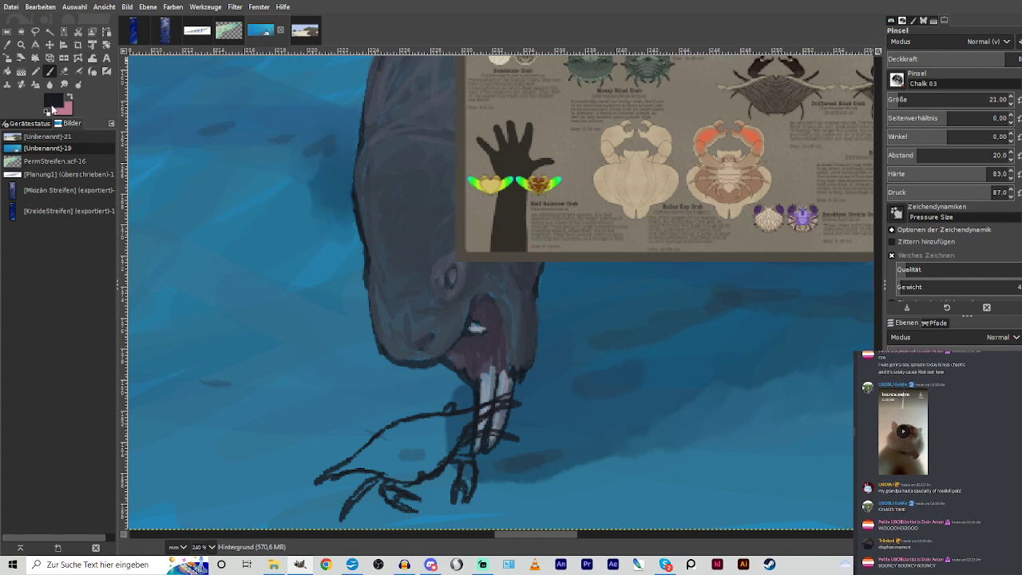
Paint a grey rim along the crab's lower shell edge and fill the shell with a darker grey-green using Chalk 03.
click(470, 247)
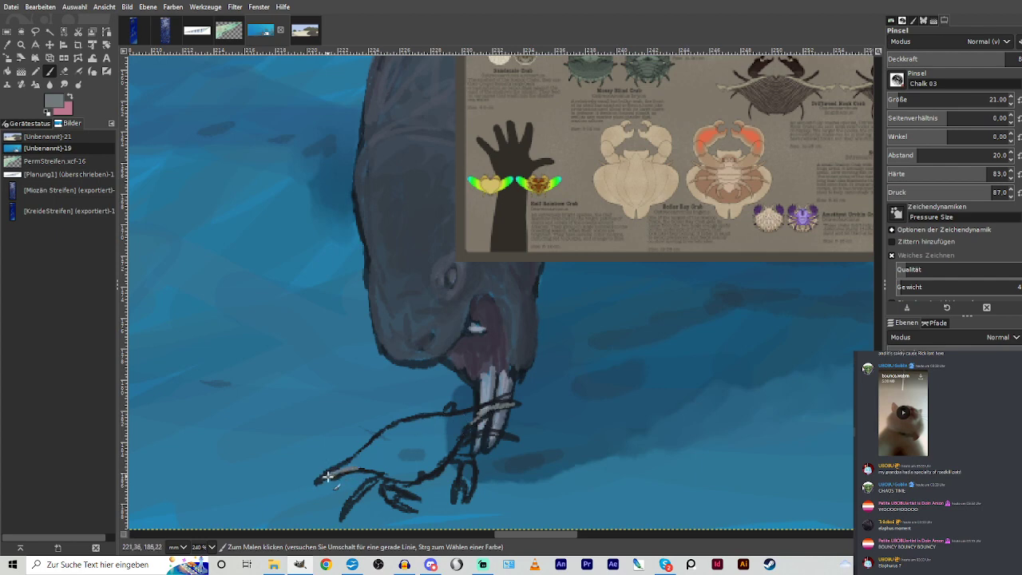
drag(363, 466, 402, 477)
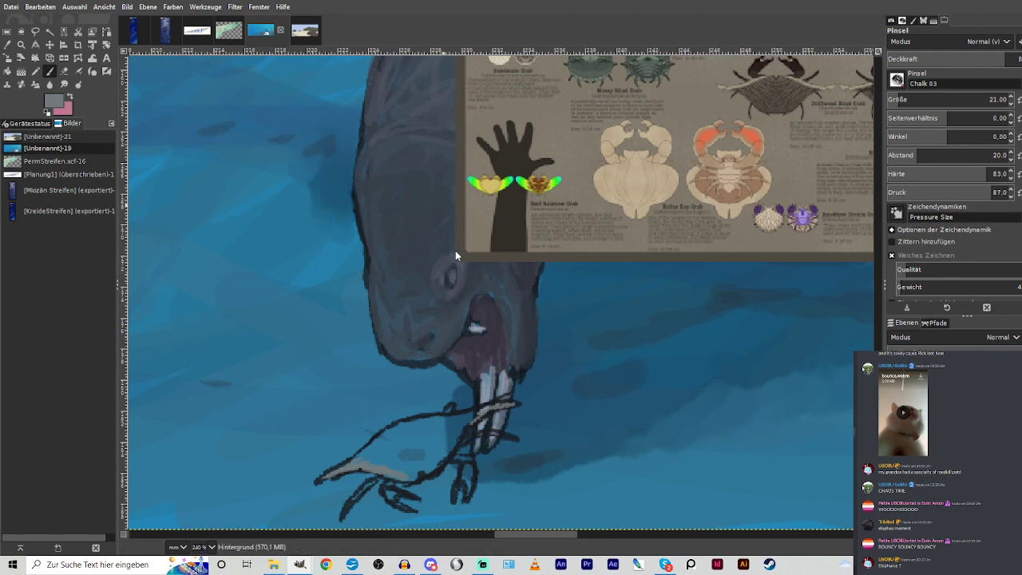
drag(456, 252, 467, 264)
click(546, 317)
mouse_move(424, 429)
mouse_down()
mouse_move(370, 449)
mouse_move(394, 437)
mouse_move(389, 448)
mouse_move(423, 460)
mouse_move(411, 474)
mouse_move(416, 463)
mouse_move(439, 459)
mouse_move(435, 466)
mouse_move(460, 428)
mouse_move(431, 431)
mouse_move(447, 417)
mouse_move(382, 437)
mouse_move(352, 461)
mouse_move(437, 461)
mouse_move(443, 452)
mouse_move(372, 457)
mouse_move(366, 448)
mouse_move(459, 419)
mouse_move(396, 458)
mouse_move(414, 459)
mouse_move(450, 407)
mouse_up()
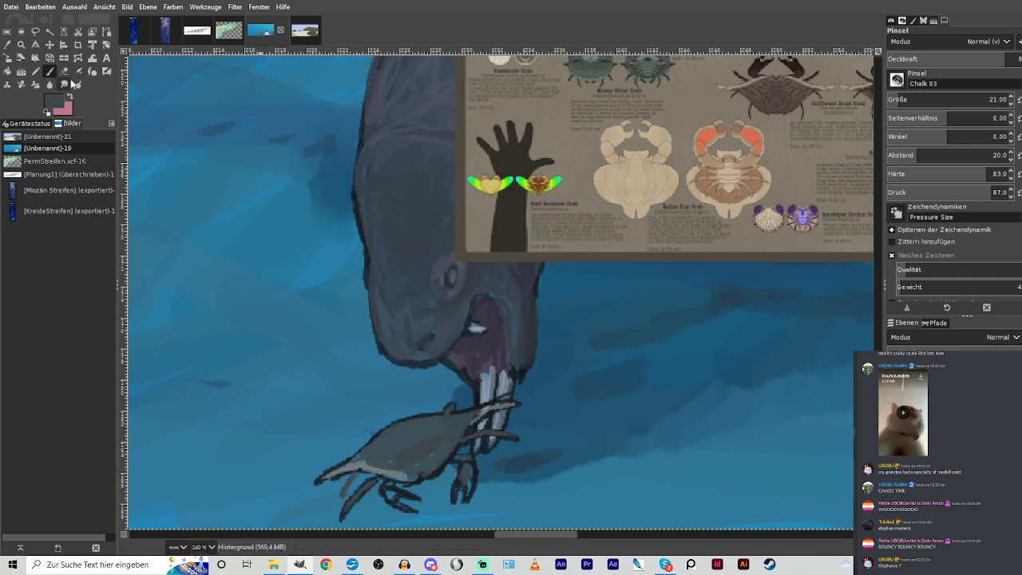
Darken the crab's claws and legs with a dark slate tone, and add fine lines around the walrus's tusks and snout at brush size 13.
ctrl+click(468, 277)
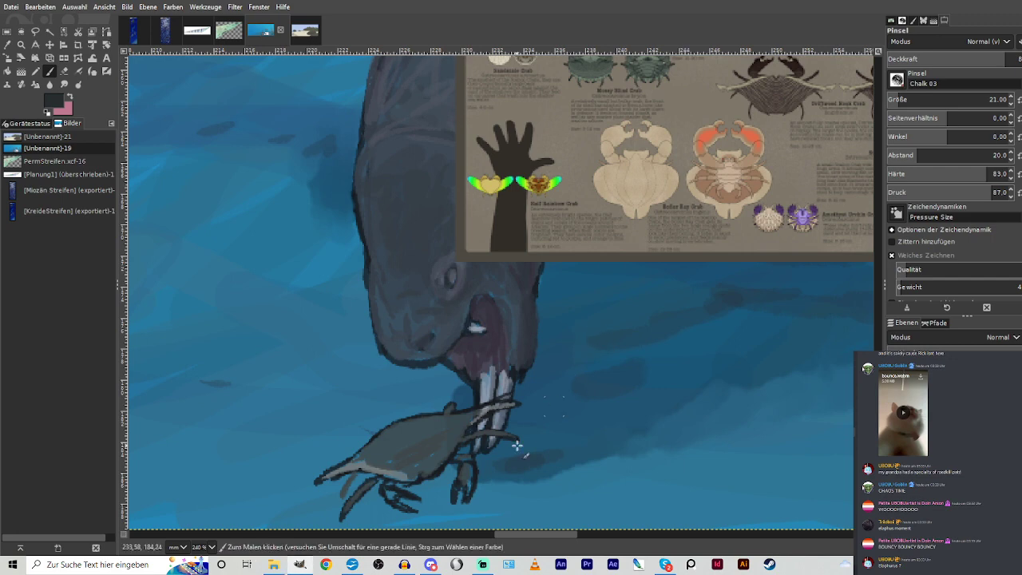
drag(467, 491, 465, 491)
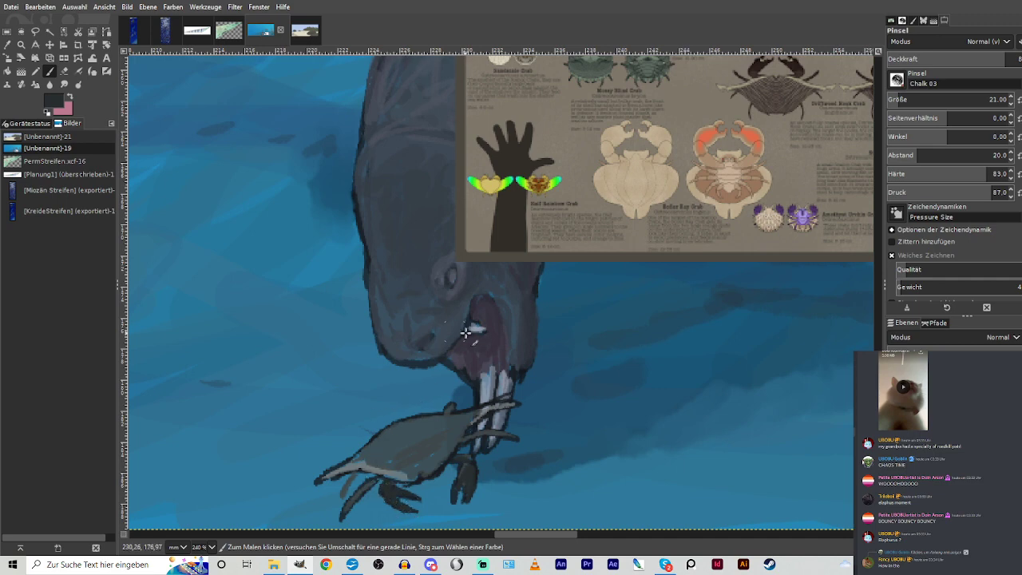
click(897, 99)
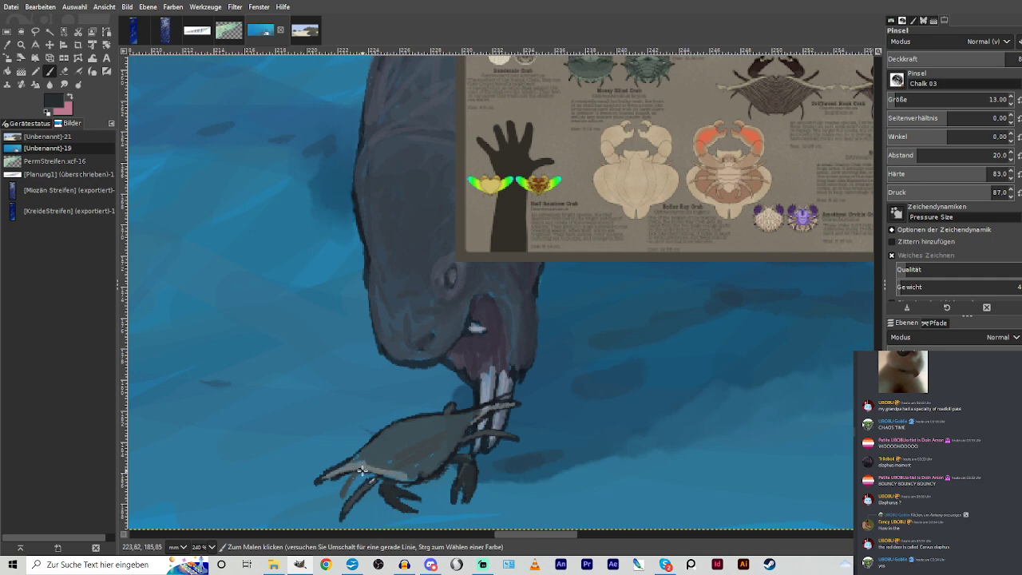
mouse_move(361, 472)
mouse_down()
mouse_move(341, 498)
mouse_move(360, 472)
mouse_up()
mouse_move(499, 399)
mouse_down()
mouse_move(498, 371)
mouse_move(477, 378)
mouse_move(511, 376)
mouse_move(476, 368)
mouse_up()
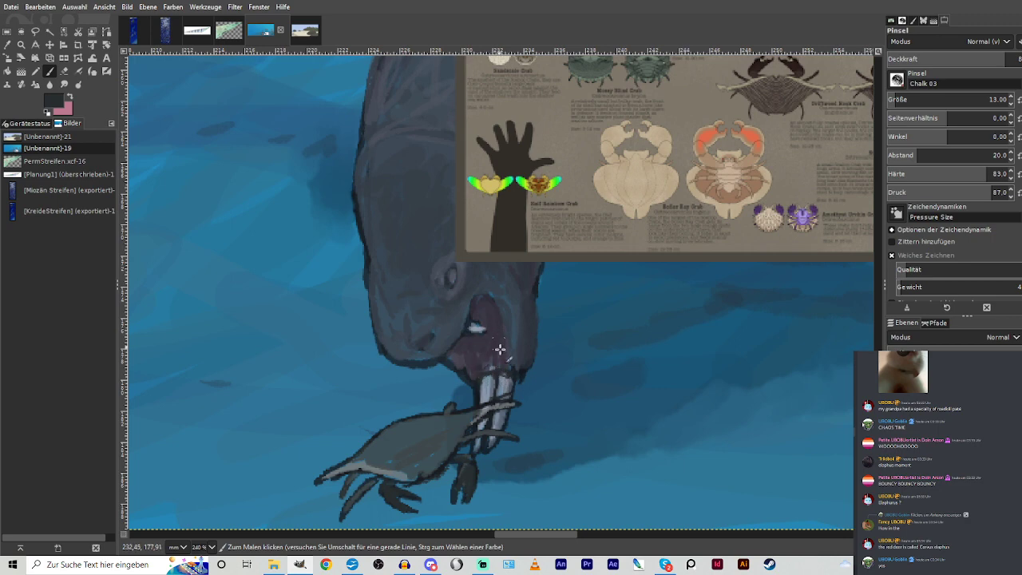
drag(479, 310, 487, 307)
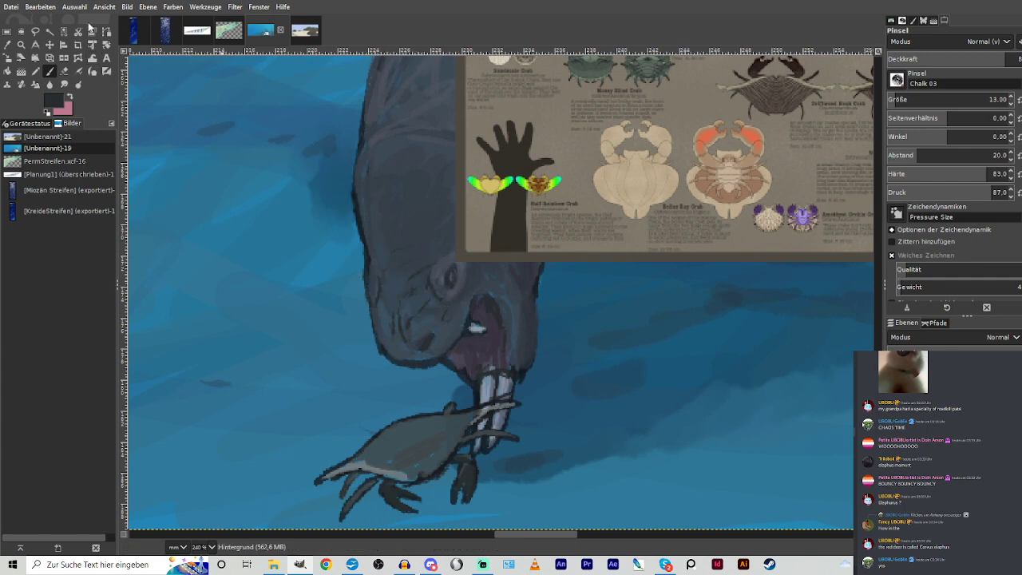
Add light grey streaks across the crab's shell with Chalk 03 at size 13 and reduced opacity.
click(69, 97)
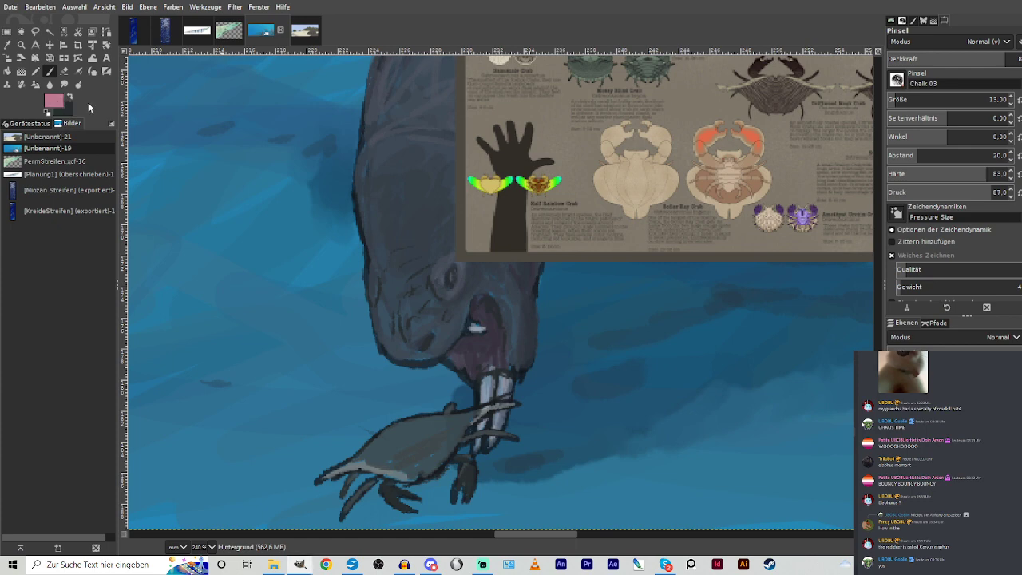
click(460, 229)
drag(460, 229, 461, 238)
click(589, 336)
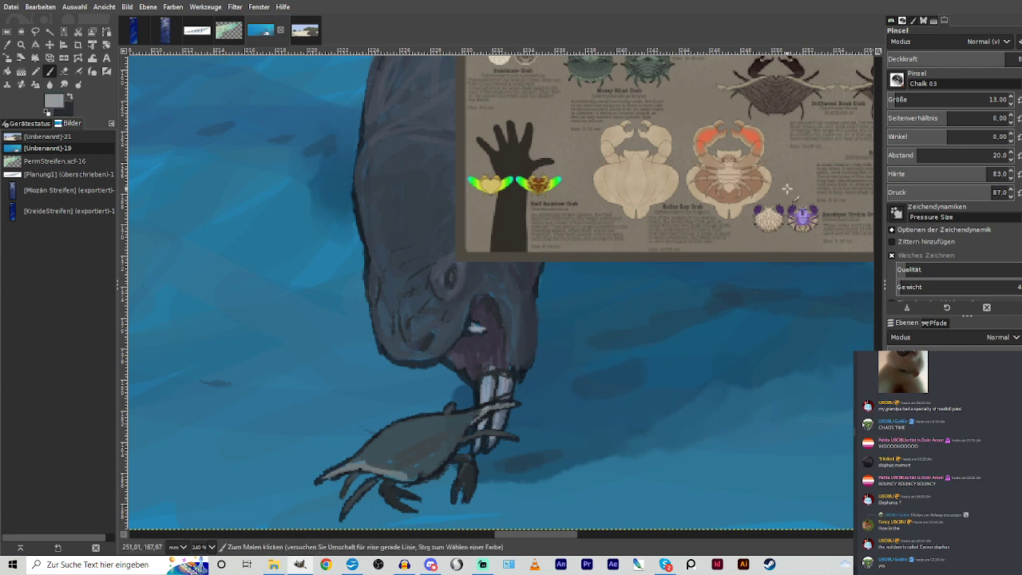
click(969, 60)
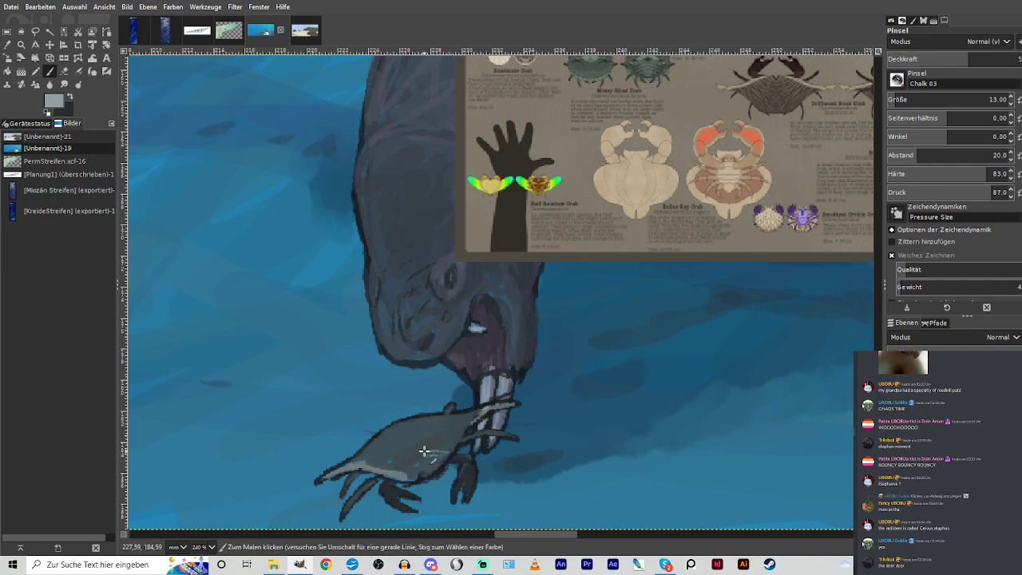
mouse_move(415, 446)
mouse_down()
mouse_move(401, 463)
mouse_move(377, 456)
mouse_up()
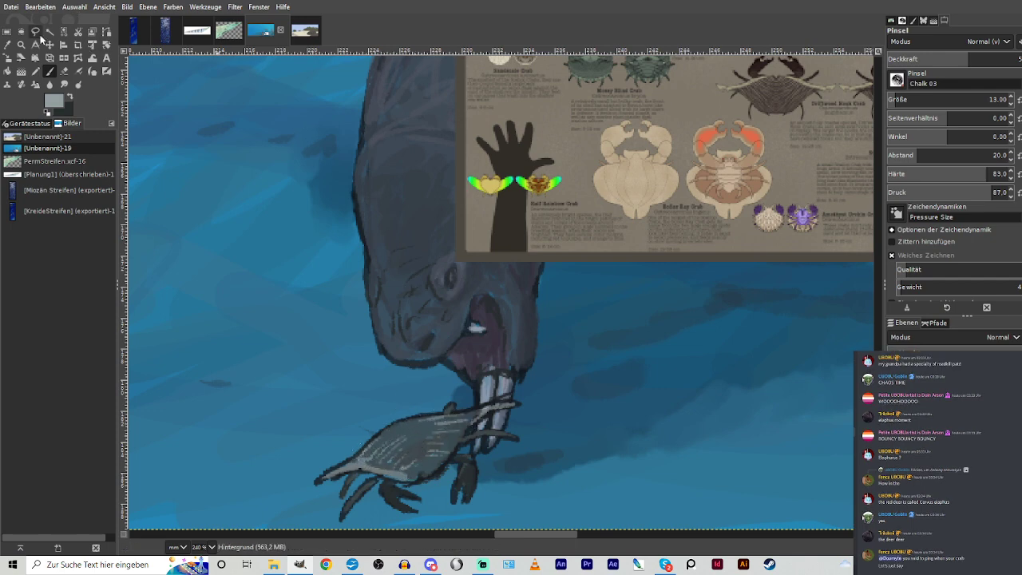
Paint sampled dark seabed blue around and beneath the crab's claws and legs to ground it.
key(o)
click(623, 343)
key(p)
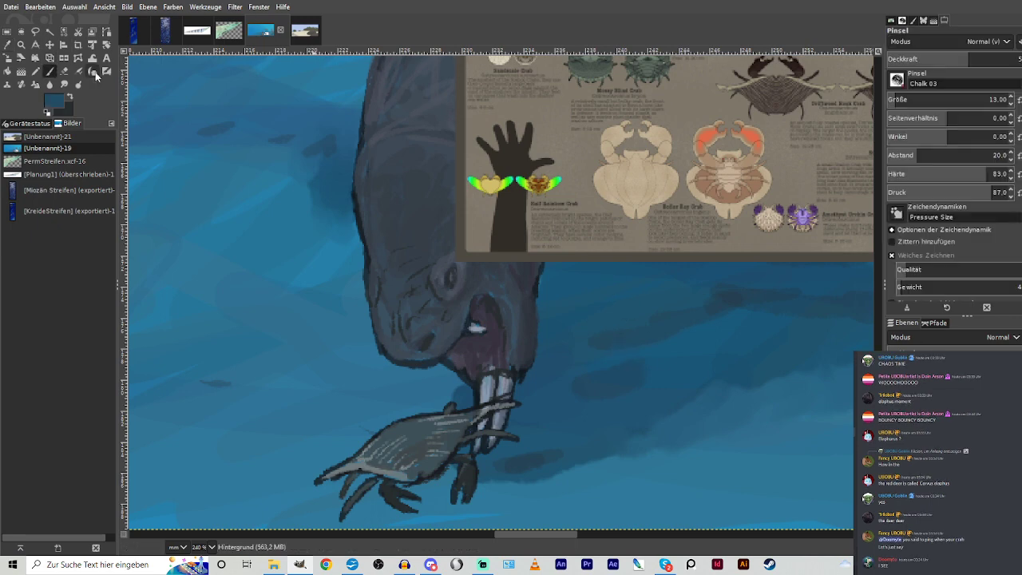
mouse_move(376, 507)
mouse_down()
mouse_move(438, 493)
mouse_move(411, 488)
mouse_move(451, 469)
mouse_move(445, 493)
mouse_move(459, 503)
mouse_move(479, 478)
mouse_move(478, 490)
mouse_move(502, 486)
mouse_move(436, 499)
mouse_move(448, 492)
mouse_move(405, 488)
mouse_move(454, 470)
mouse_move(448, 498)
mouse_move(407, 500)
mouse_move(441, 510)
mouse_move(460, 493)
mouse_move(464, 508)
mouse_move(400, 473)
mouse_move(376, 495)
mouse_up()
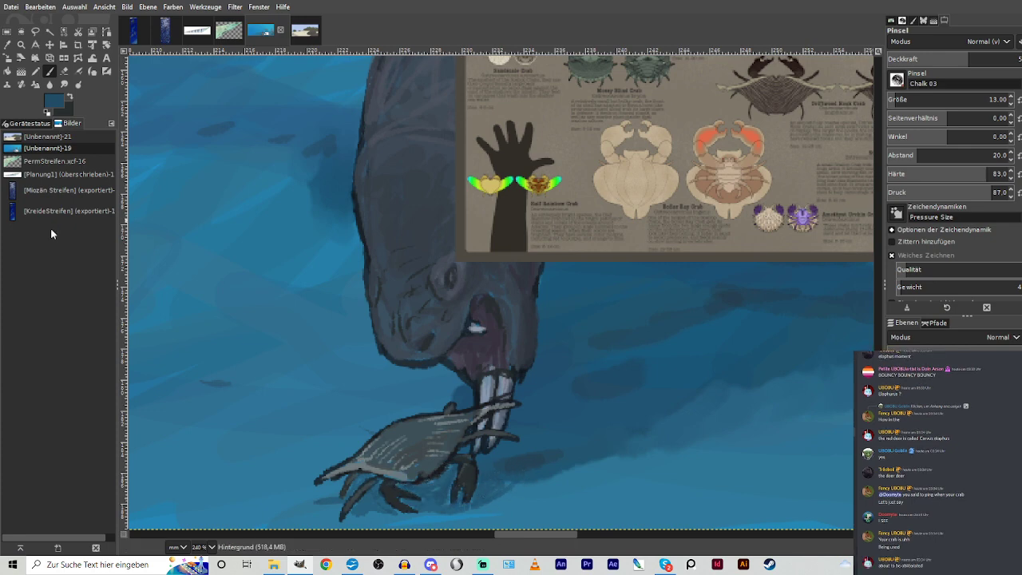
Examine the crab and walrus within the whole underwater scene, and return to a close view of the crab.
key(1)
key(minus)
key(minus)
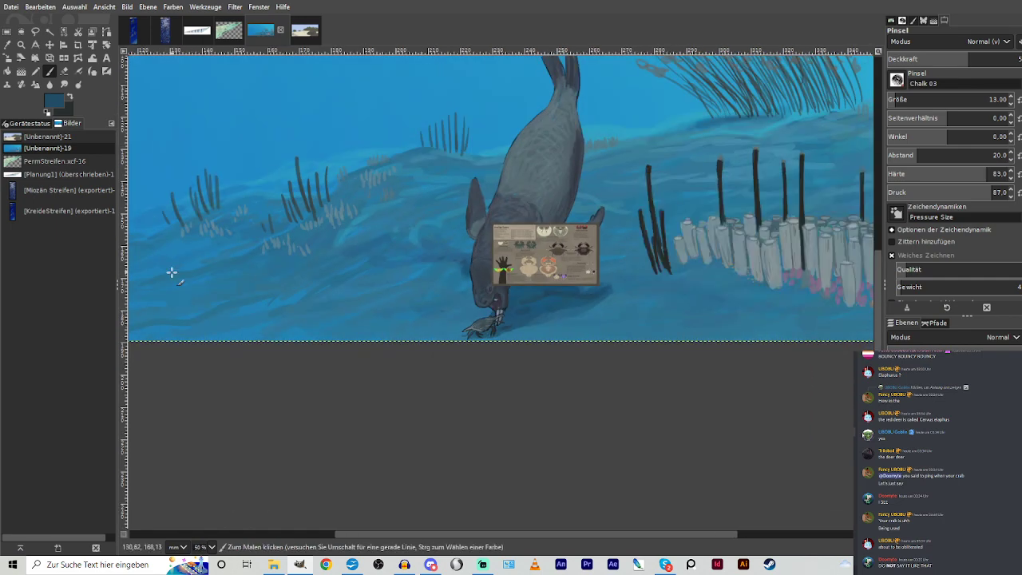
key(minus)
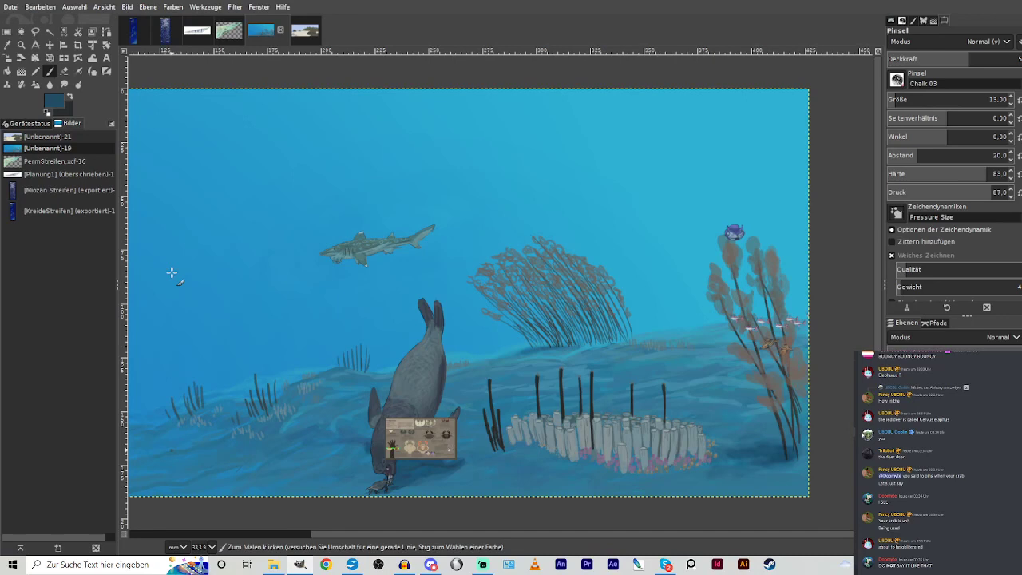
click(21, 44)
drag(332, 353, 478, 507)
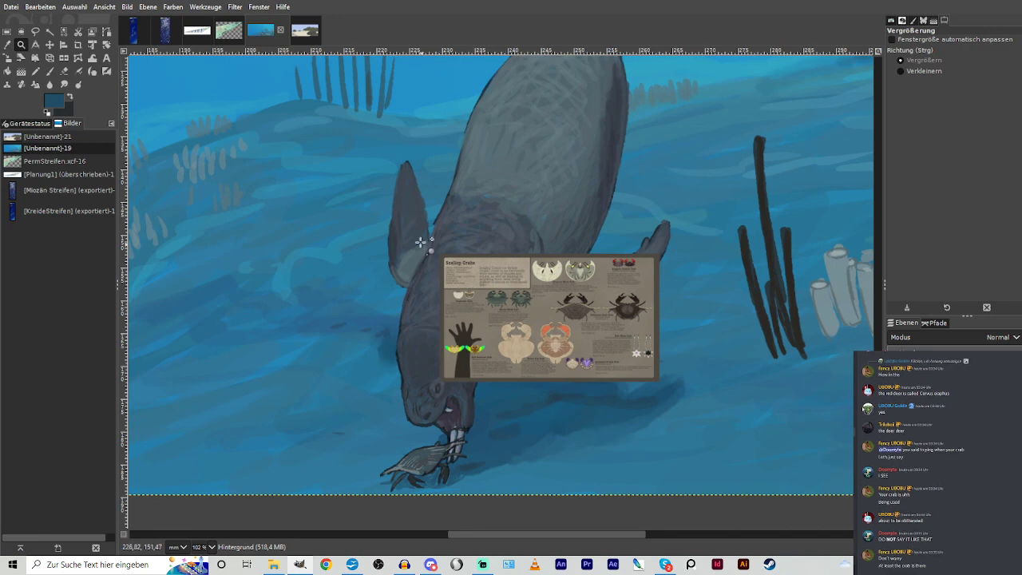
click(663, 515)
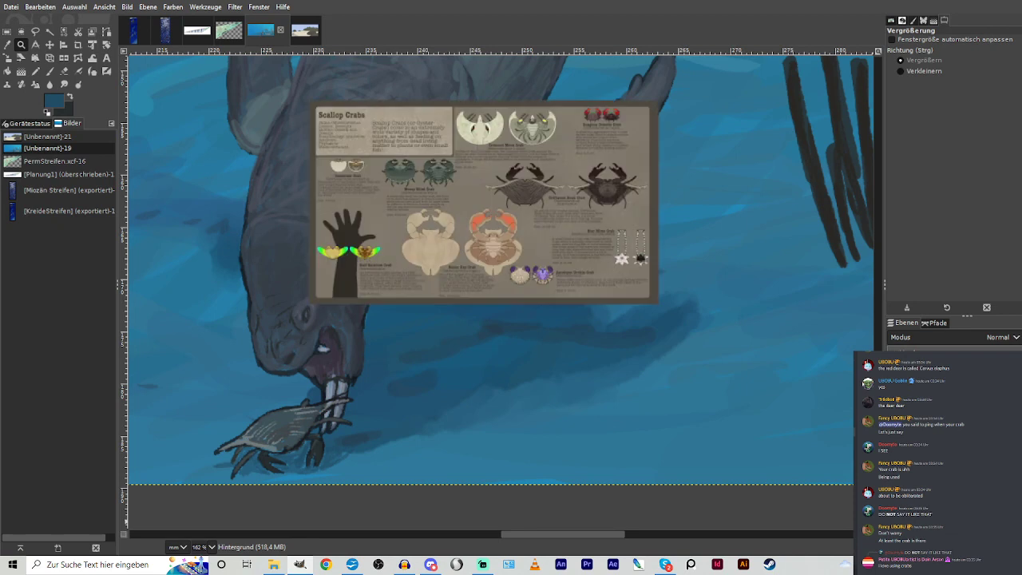
Move the Scallop Crabs reference sheet in front of the grey tube cluster and frame the empty seabed beside it.
click(49, 45)
drag(387, 162, 570, 238)
click(21, 46)
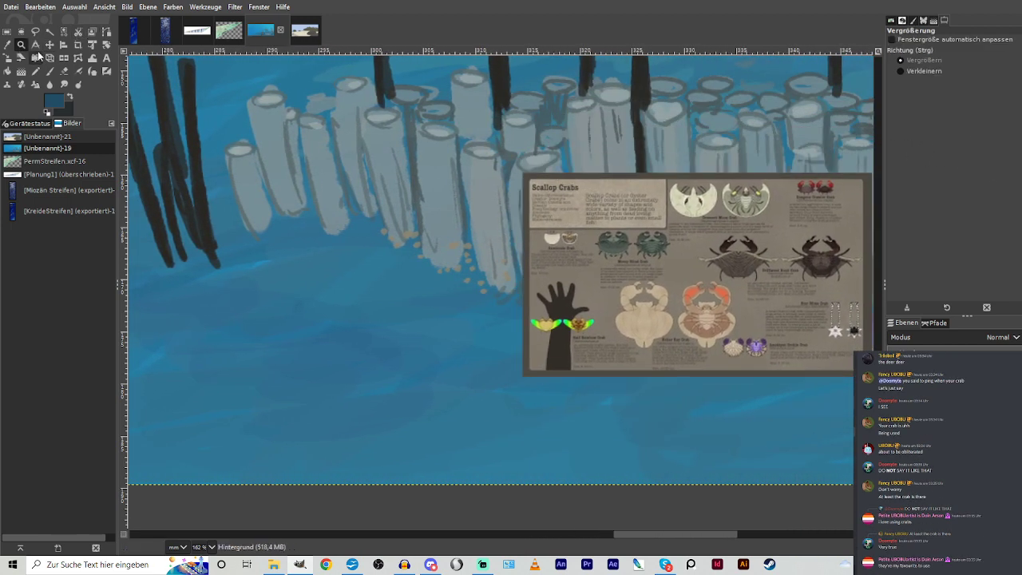
drag(312, 141, 641, 440)
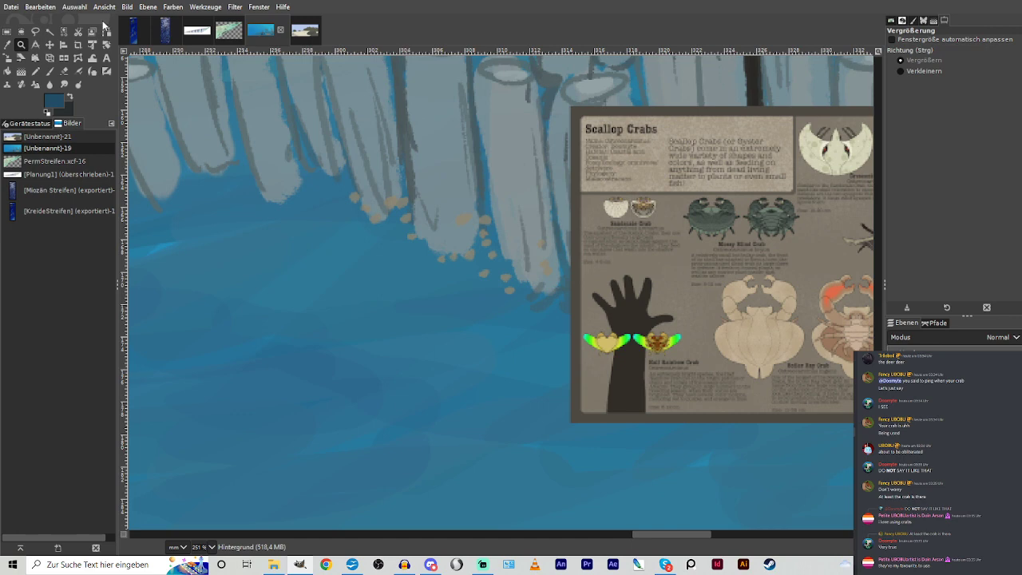
Paint a small crab silhouette with shell, claws and legs on the seabed below the tubes, using sampled grey and Chalk 03 at size 22.
click(50, 71)
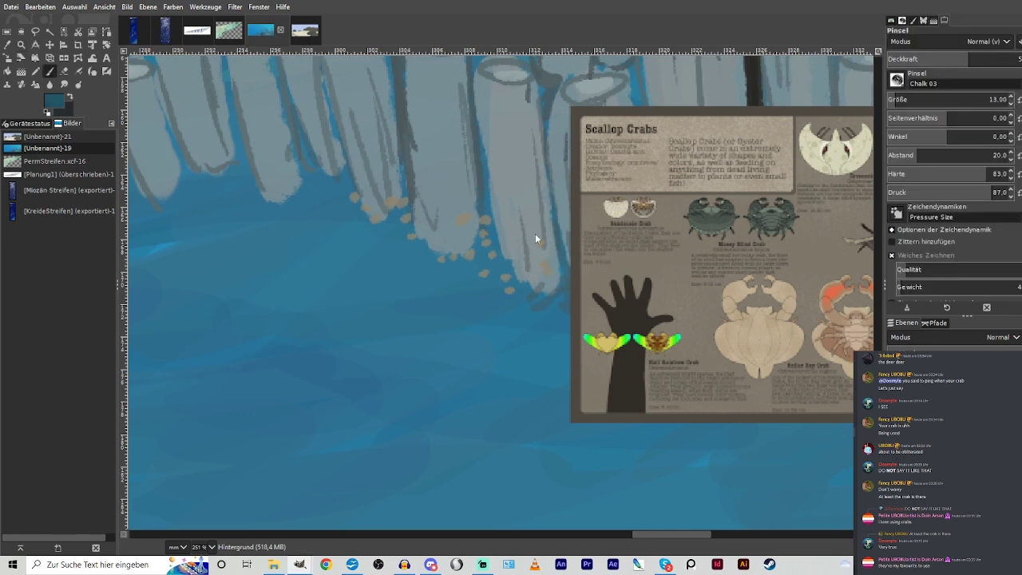
ctrl+click(463, 249)
click(900, 99)
drag(972, 60, 1010, 61)
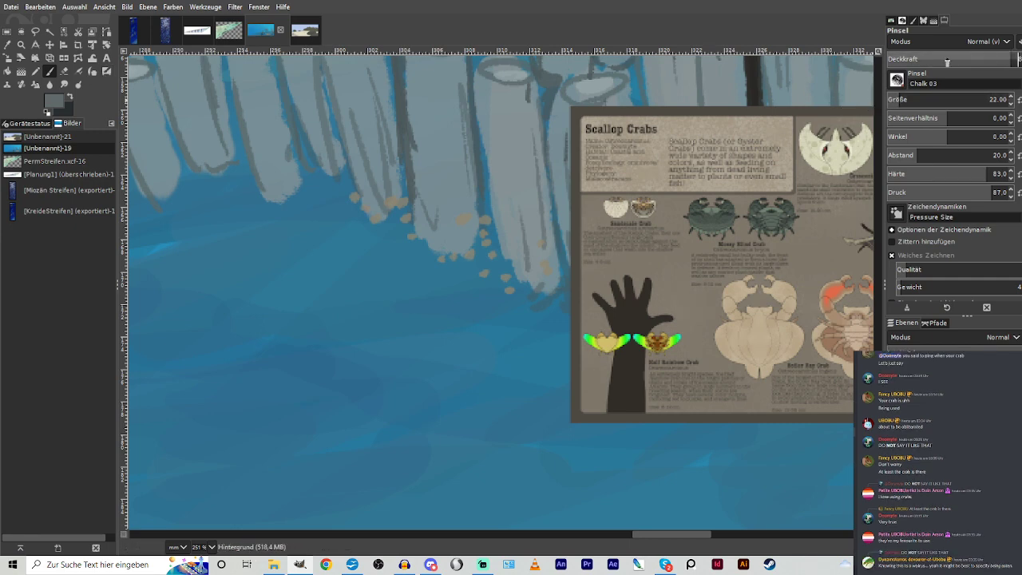
mouse_move(460, 316)
mouse_down()
mouse_move(491, 326)
mouse_move(478, 316)
mouse_move(480, 352)
mouse_move(453, 322)
mouse_move(465, 345)
mouse_up()
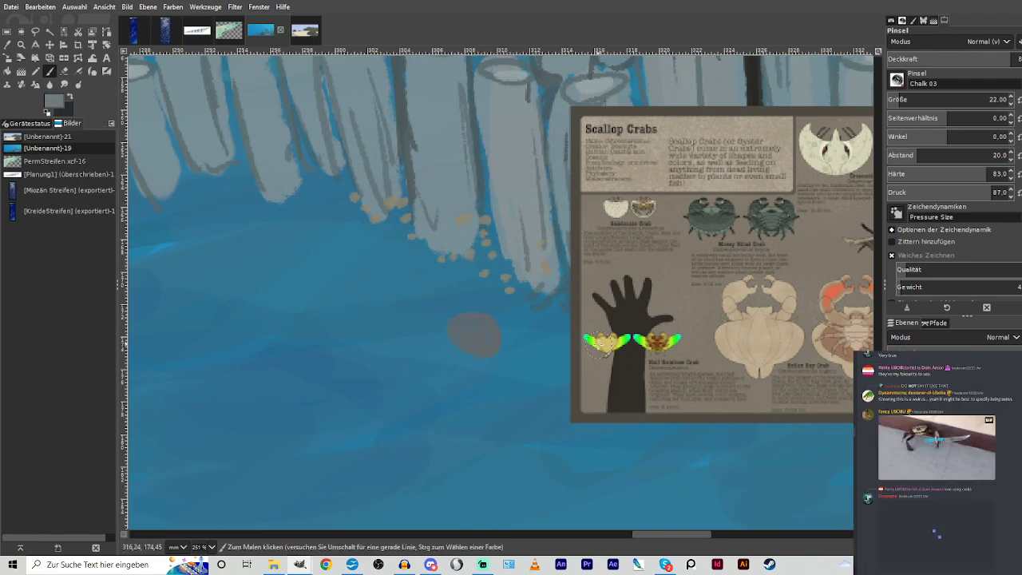
mouse_move(453, 320)
mouse_down()
mouse_move(452, 328)
mouse_move(476, 333)
mouse_move(461, 347)
mouse_move(480, 336)
mouse_up()
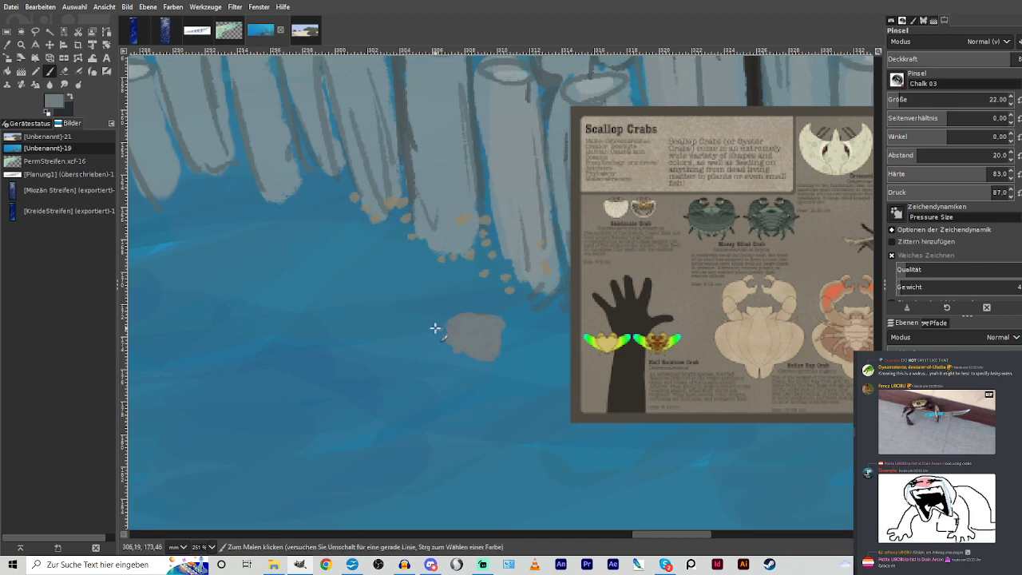
mouse_move(435, 329)
mouse_down()
mouse_move(409, 356)
mouse_move(447, 328)
mouse_move(463, 359)
mouse_move(431, 372)
mouse_move(466, 363)
mouse_up()
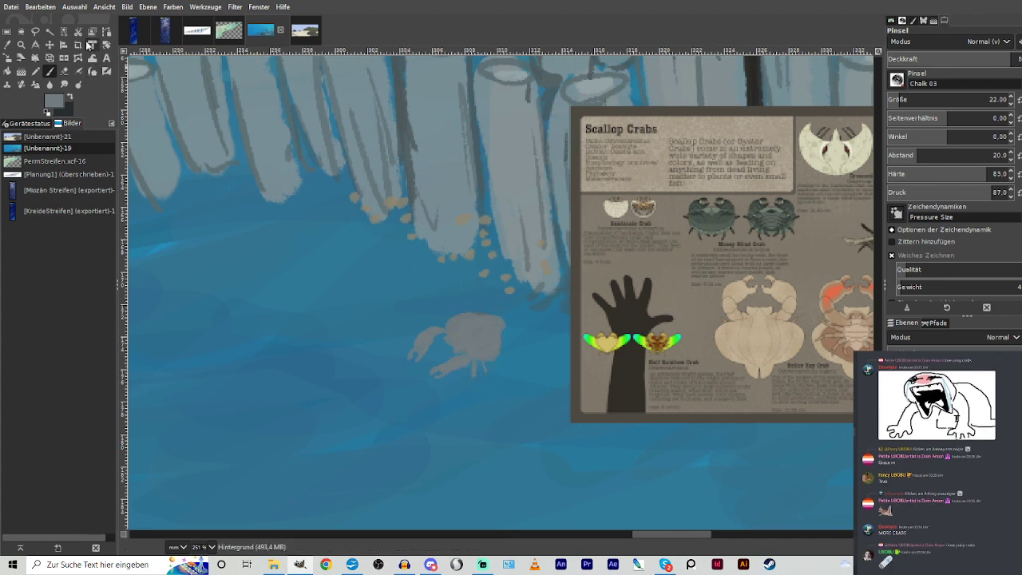
Draw darker ridge lines and contours on the new crab's shell and claws with the brush at size 13 and reduced opacity.
click(21, 44)
drag(327, 183, 805, 493)
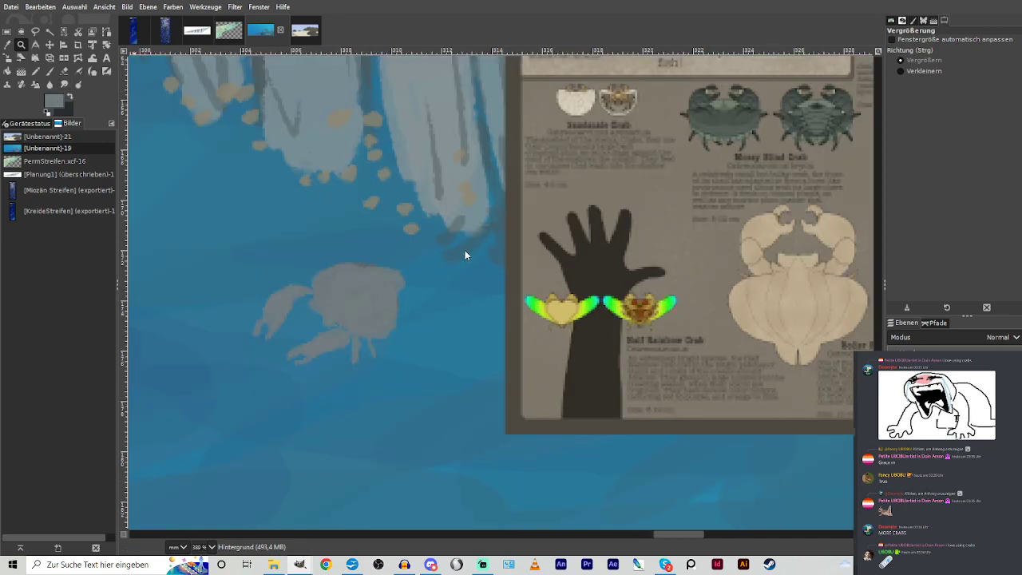
key(p)
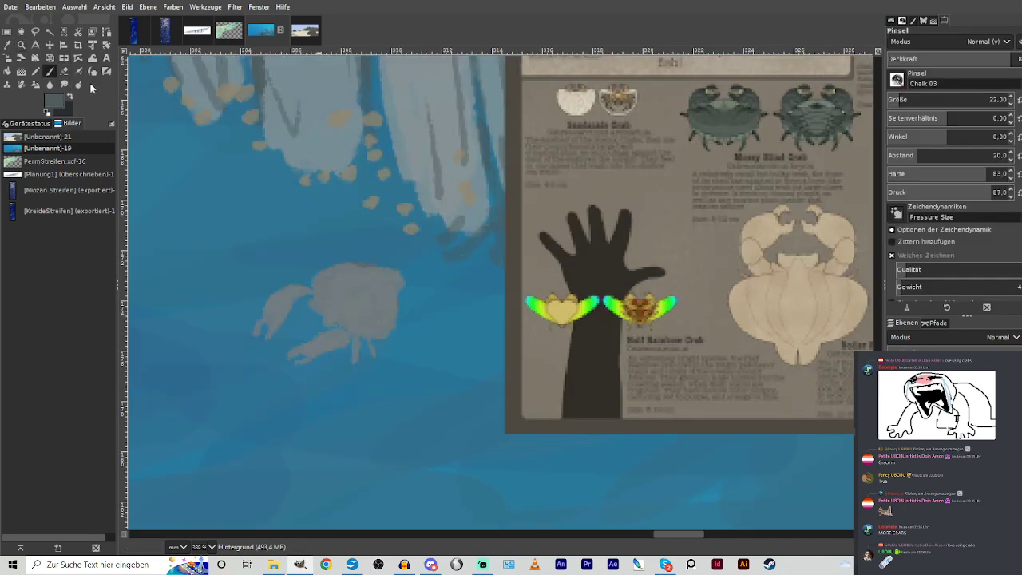
click(893, 102)
click(977, 58)
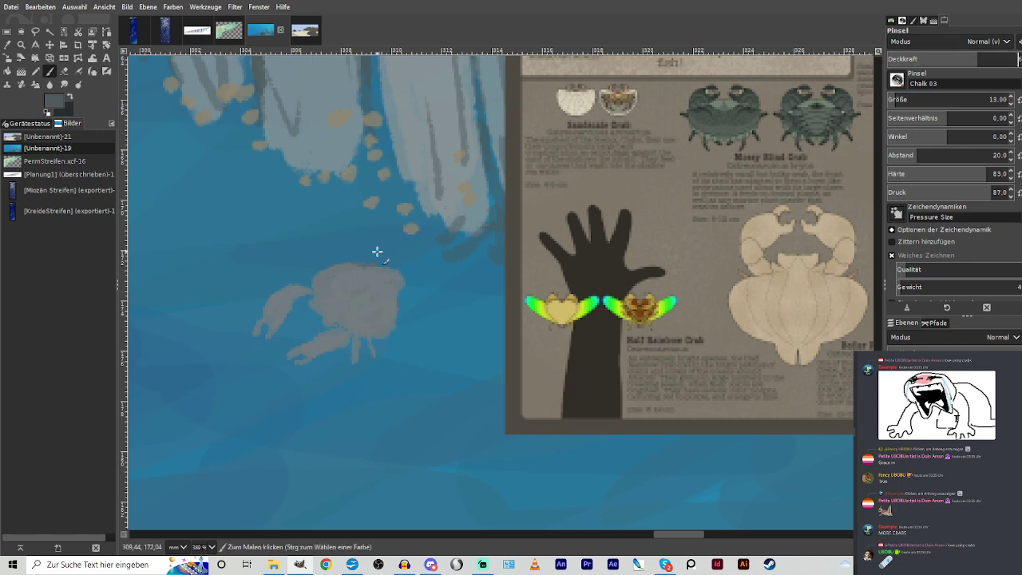
mouse_move(397, 303)
mouse_down()
mouse_move(371, 340)
mouse_move(388, 336)
mouse_move(355, 335)
mouse_up()
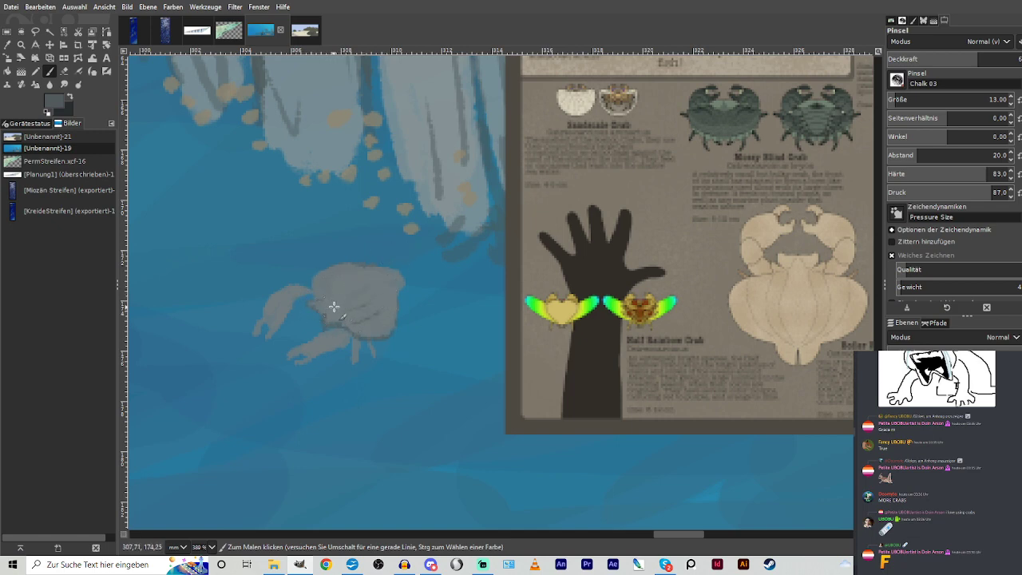
mouse_move(335, 306)
mouse_down()
mouse_move(366, 283)
mouse_move(357, 278)
mouse_up()
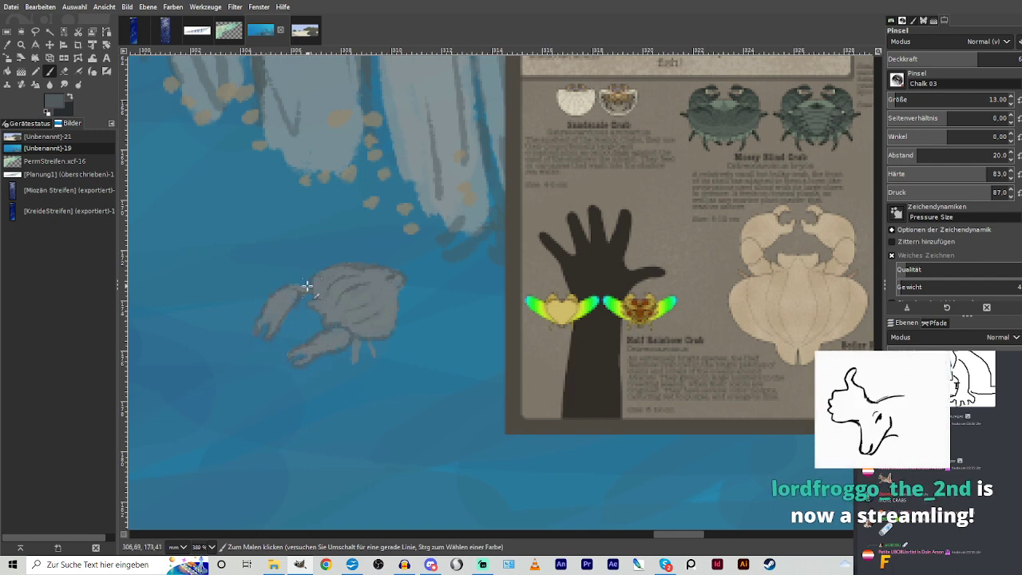
Shade the crab's shell edge, claws and legs with a dark slate tone.
click(483, 568)
mouse_move(399, 318)
mouse_down()
mouse_move(392, 329)
mouse_move(399, 299)
mouse_up()
drag(353, 335, 356, 361)
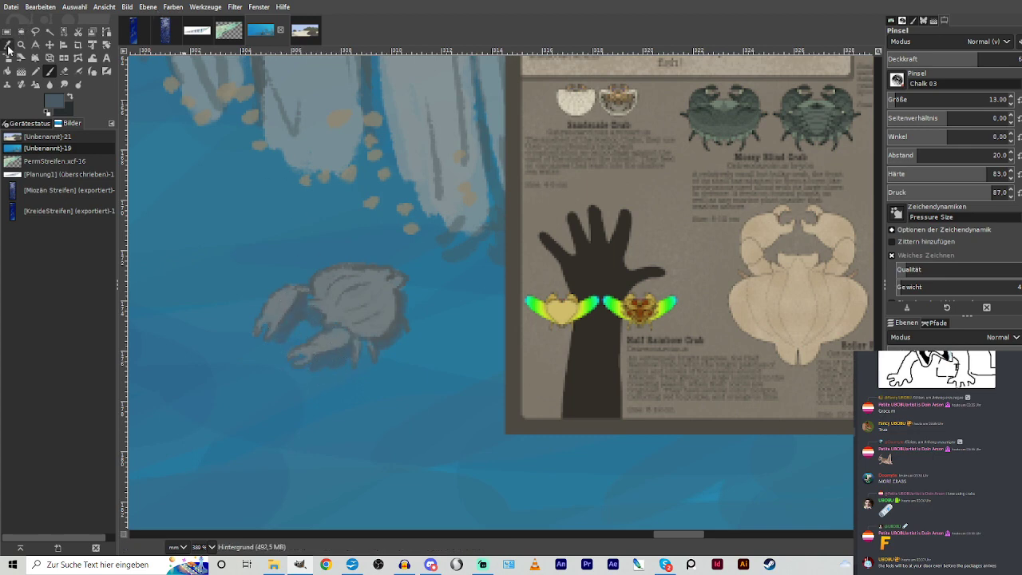
Sample light grey from the crab and tubes and paint highlights along the crab's shell ridges and claws.
ctrl+click(356, 289)
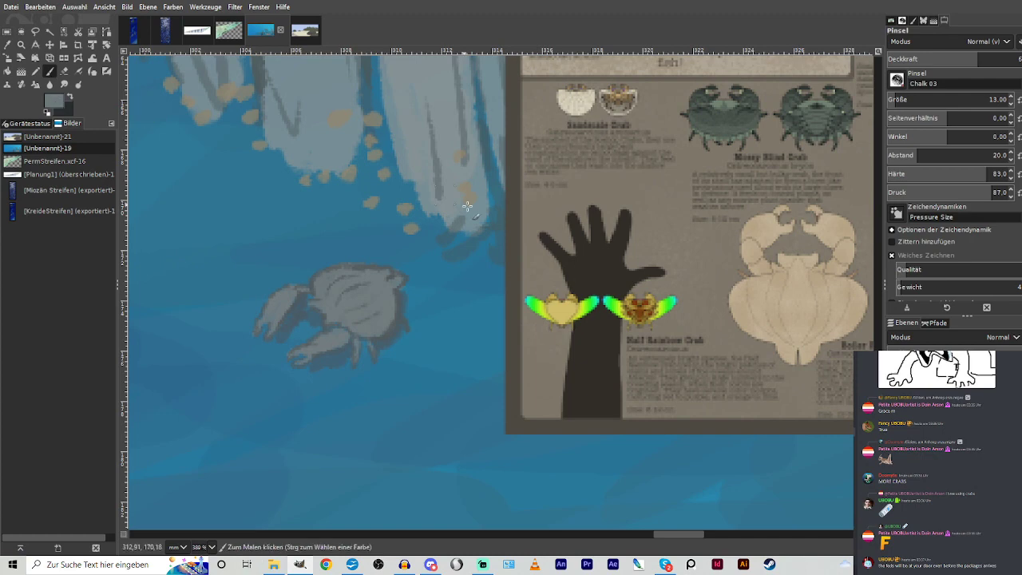
click(465, 241)
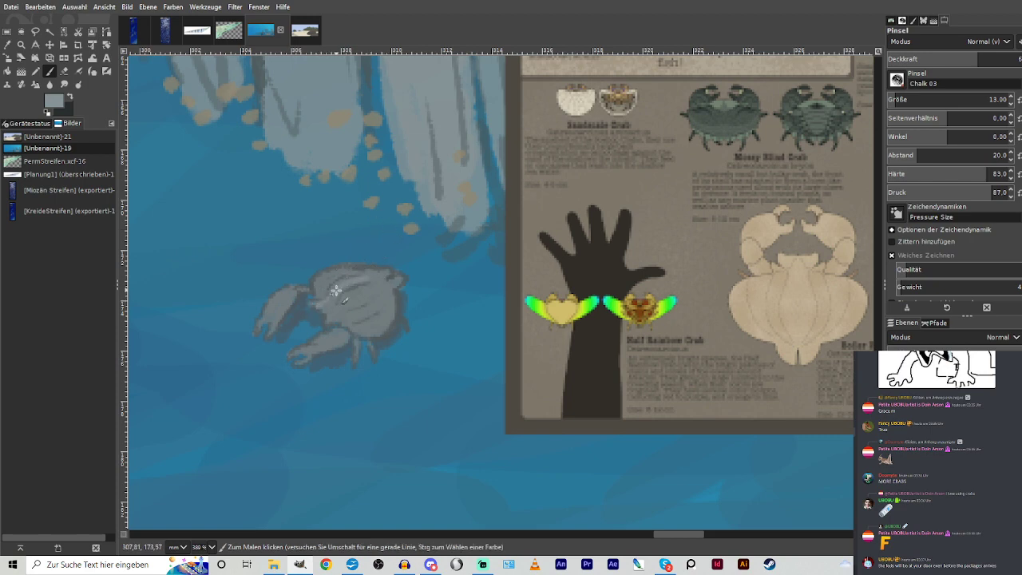
mouse_move(336, 291)
mouse_down()
mouse_move(350, 270)
mouse_move(271, 315)
mouse_move(342, 343)
mouse_move(312, 347)
mouse_move(359, 288)
mouse_move(380, 283)
mouse_move(346, 316)
mouse_move(391, 297)
mouse_move(380, 274)
mouse_move(399, 278)
mouse_move(315, 276)
mouse_up()
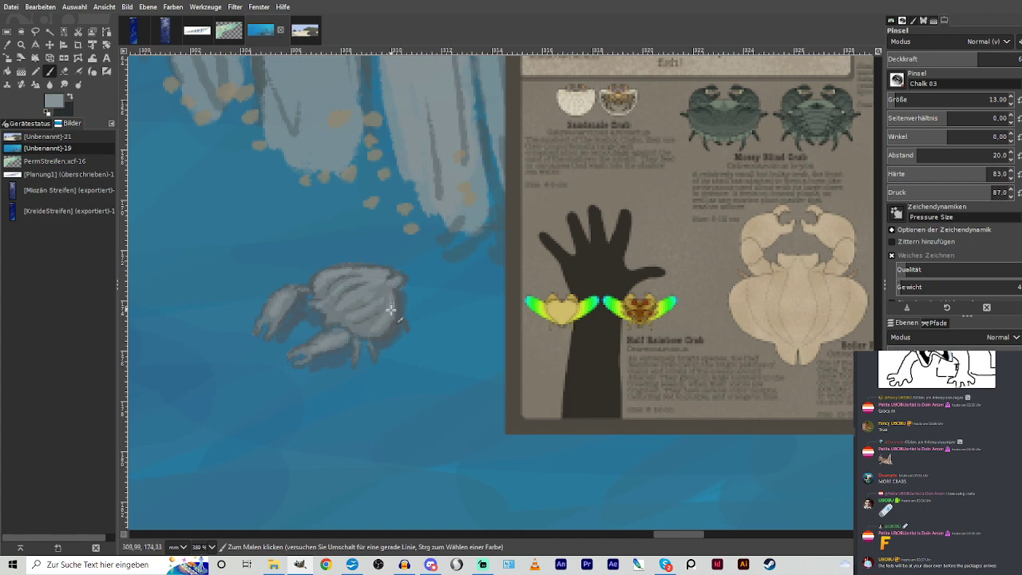
mouse_move(391, 309)
mouse_down()
mouse_move(368, 333)
mouse_move(320, 308)
mouse_move(330, 300)
mouse_move(315, 304)
mouse_move(325, 276)
mouse_move(364, 274)
mouse_move(318, 278)
mouse_move(381, 271)
mouse_up()
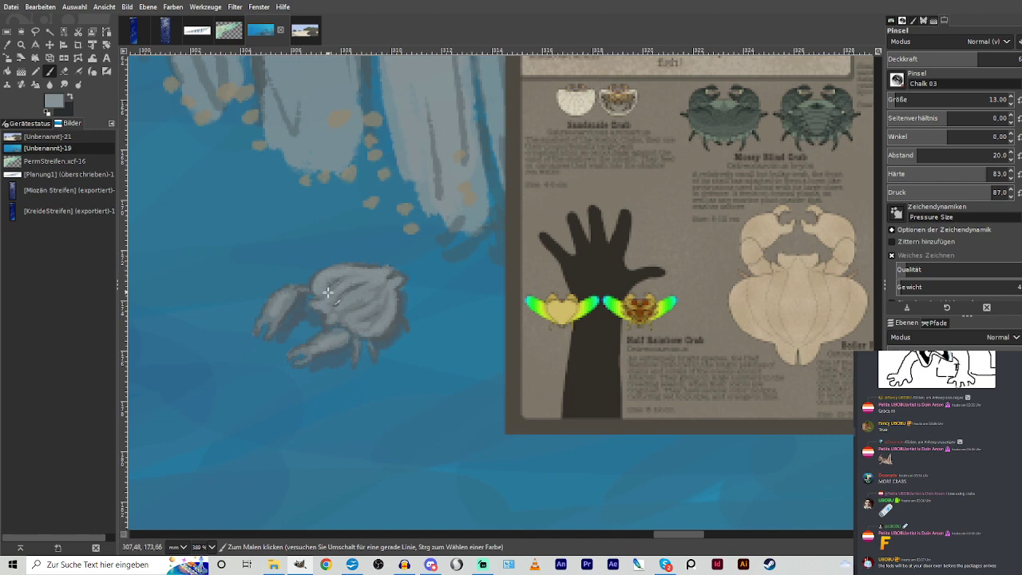
scroll(328, 292, down, 7)
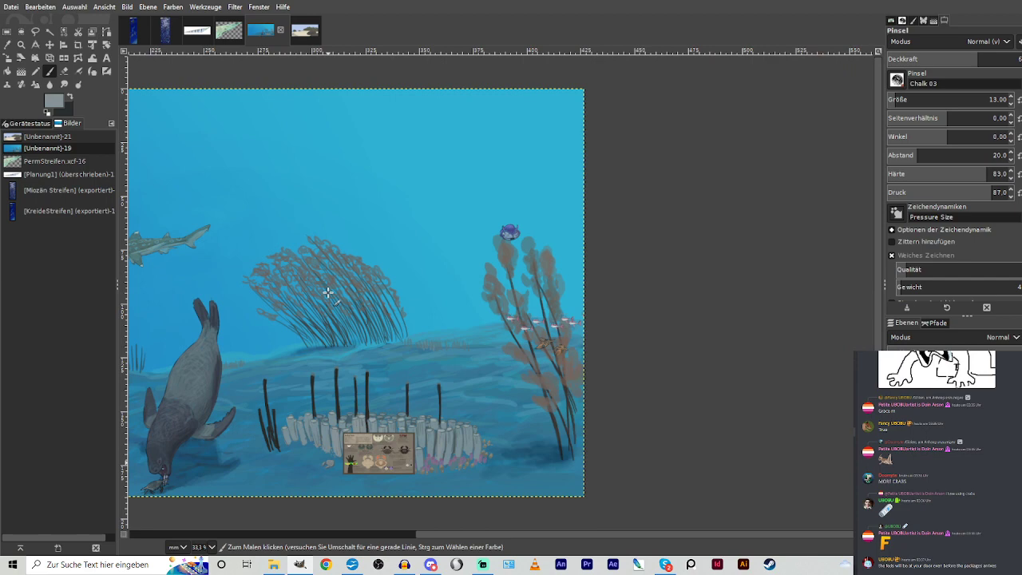
Import the Caprimilugus_13.jpg triggerfish reference as a layer over the tube cluster and scale it down to a small sheet.
click(21, 45)
drag(296, 376, 422, 490)
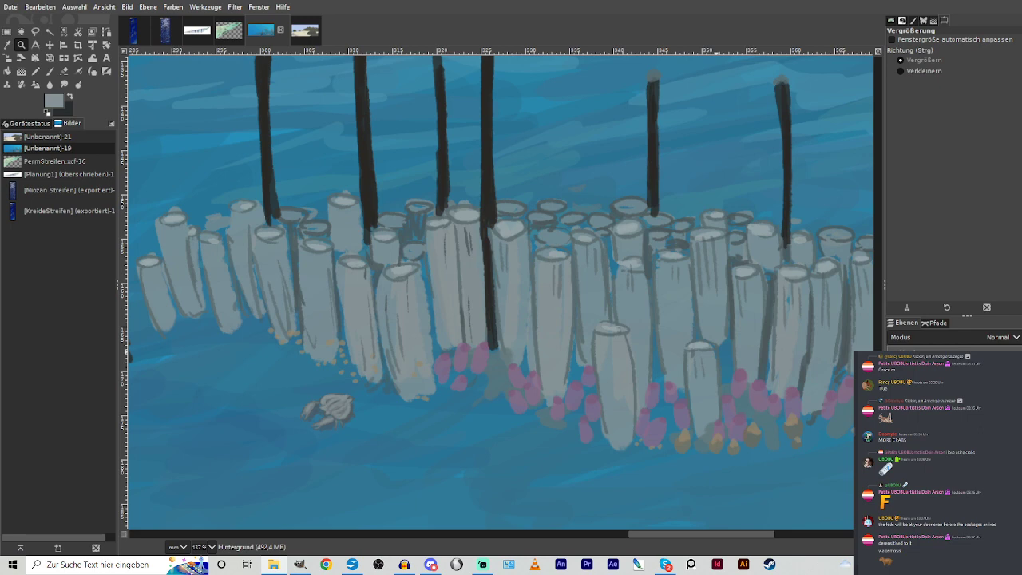
mouse_move(297, 563)
mouse_down()
mouse_move(334, 544)
mouse_move(447, 327)
mouse_up()
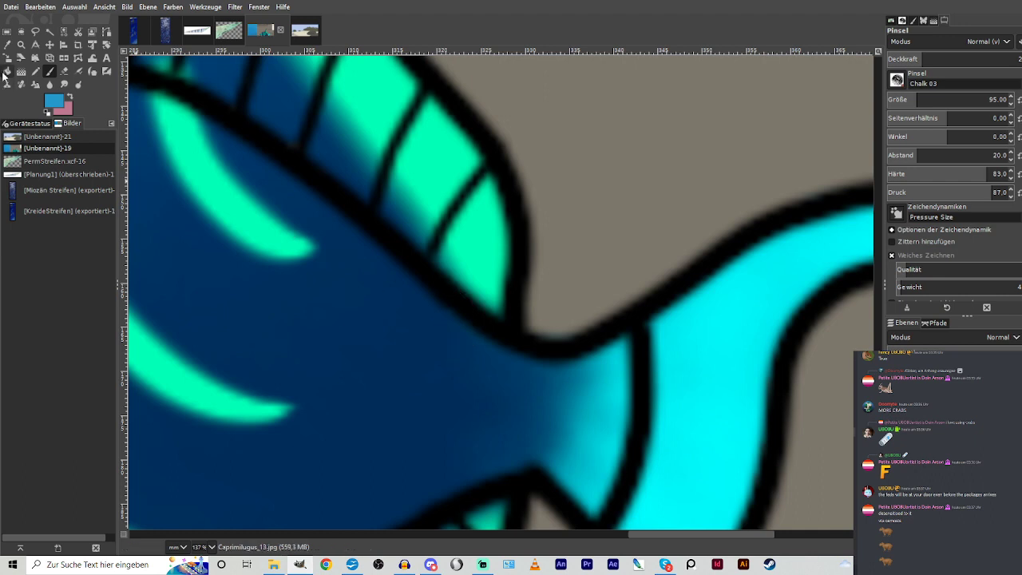
click(7, 58)
click(249, 225)
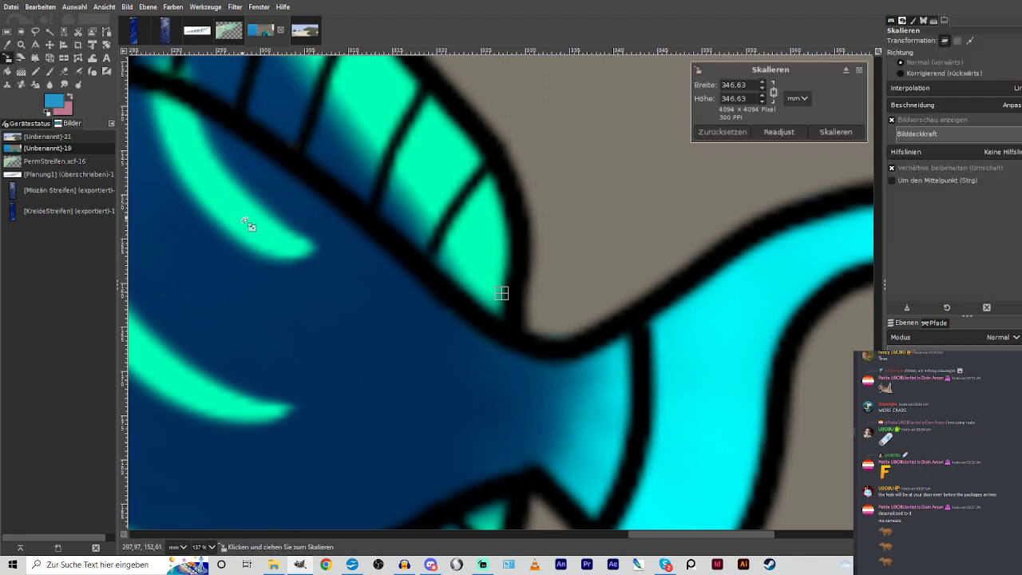
drag(249, 224, 307, 206)
click(837, 132)
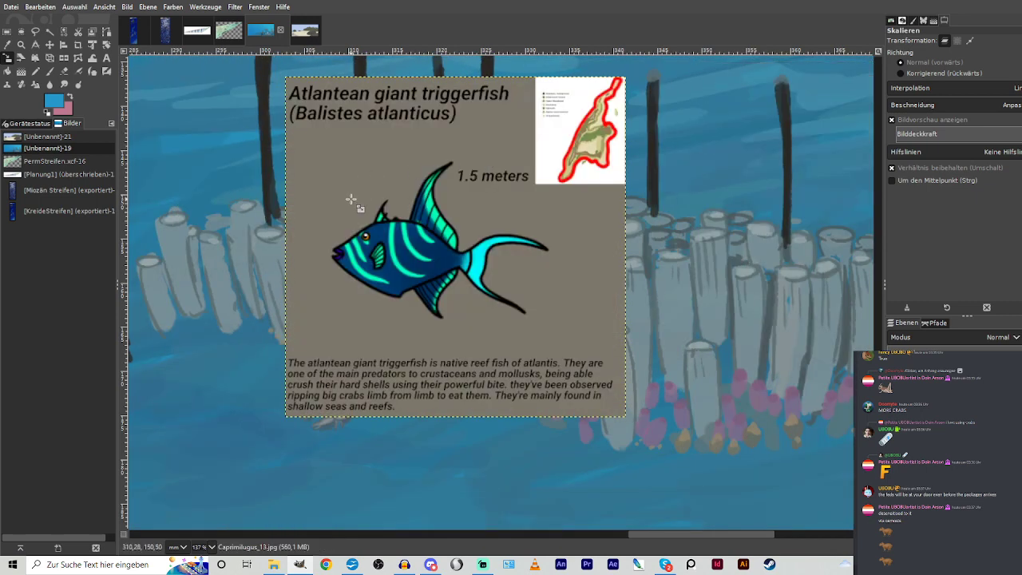
Move the triggerfish reference sheet into the open water above the tubes and make the Hintergrund layer active.
click(50, 45)
drag(613, 179, 558, 174)
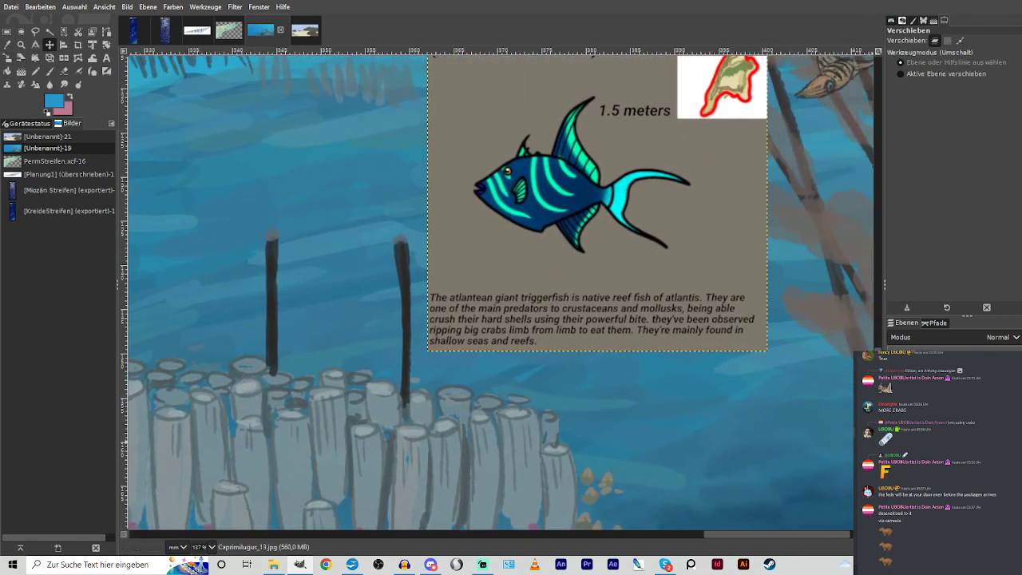
key(ctrl+h)
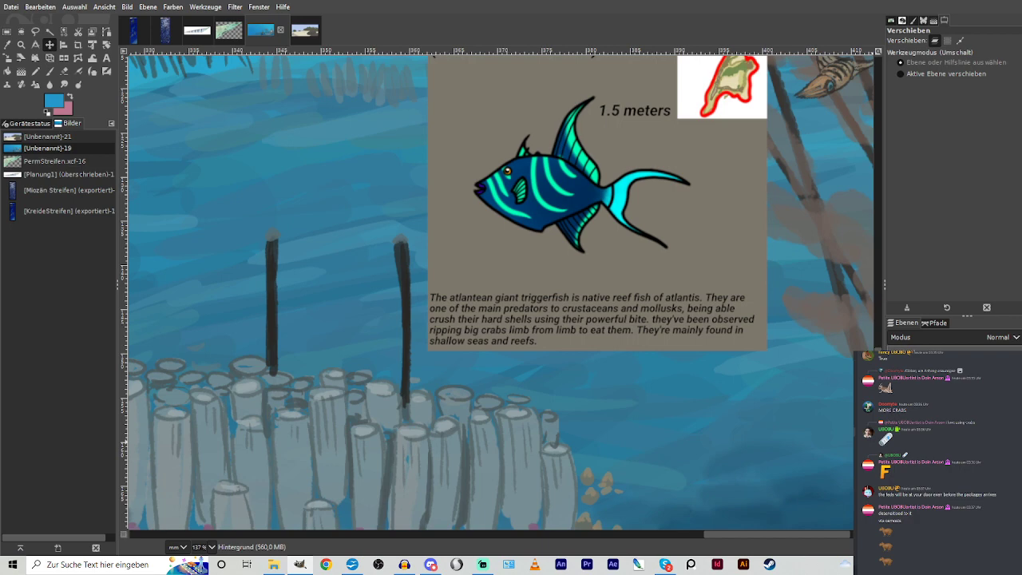
Sketch the triggerfish's back, belly and dorsal fins above the tubes in sampled dark tone with Chalk 03 at size 42.
click(49, 71)
ctrl+click(404, 268)
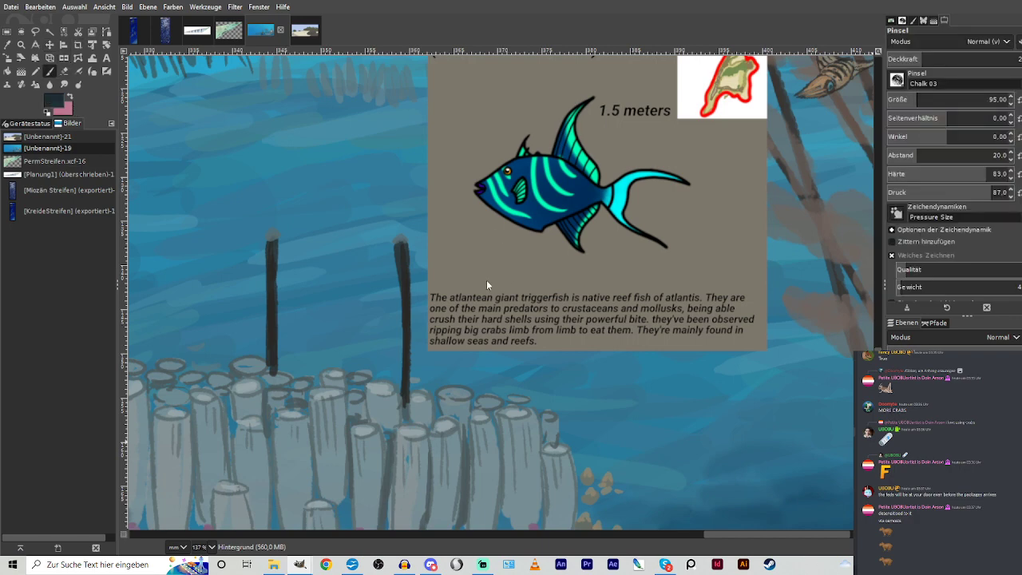
key(z)
click(49, 72)
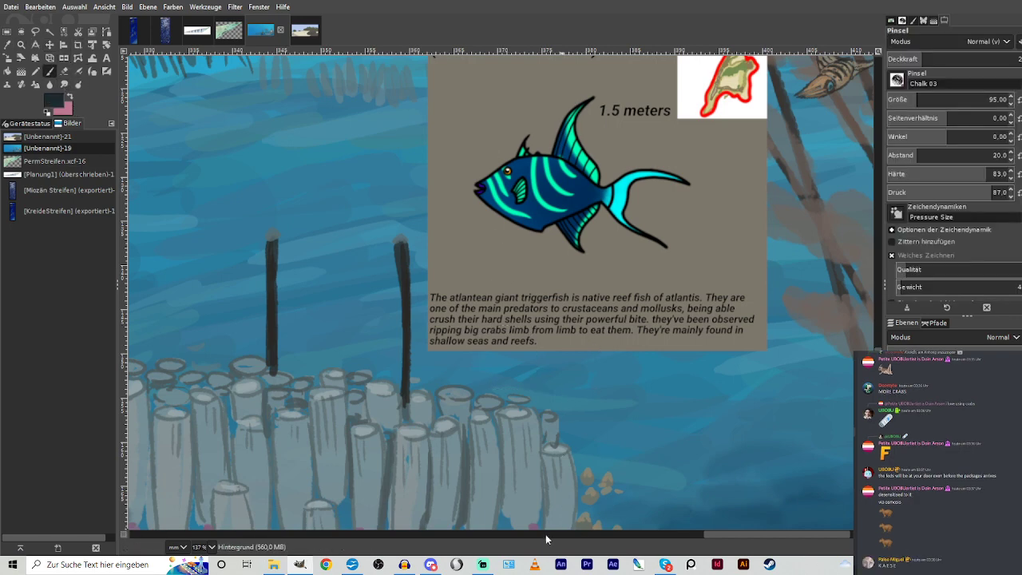
drag(727, 543, 695, 542)
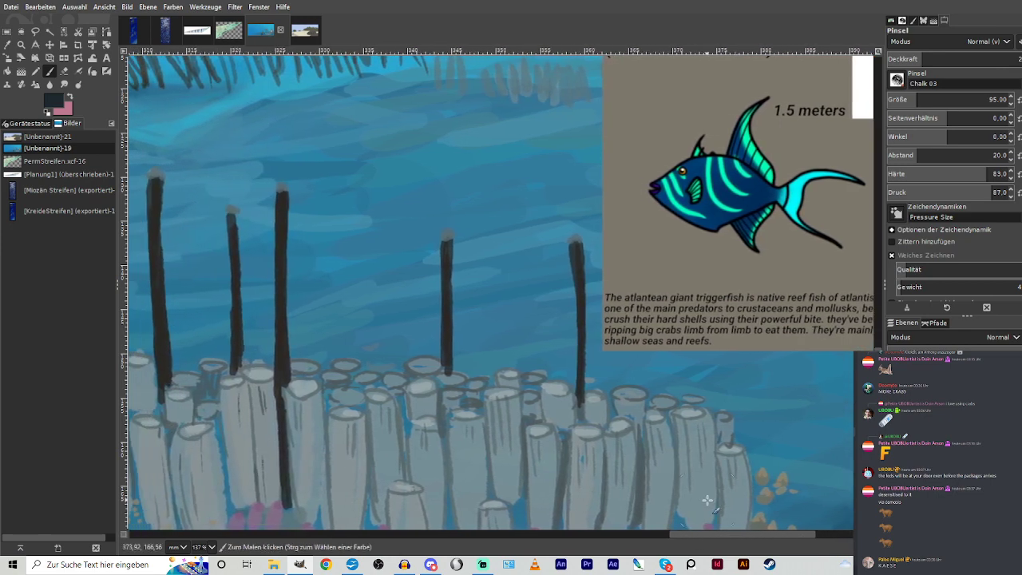
click(905, 96)
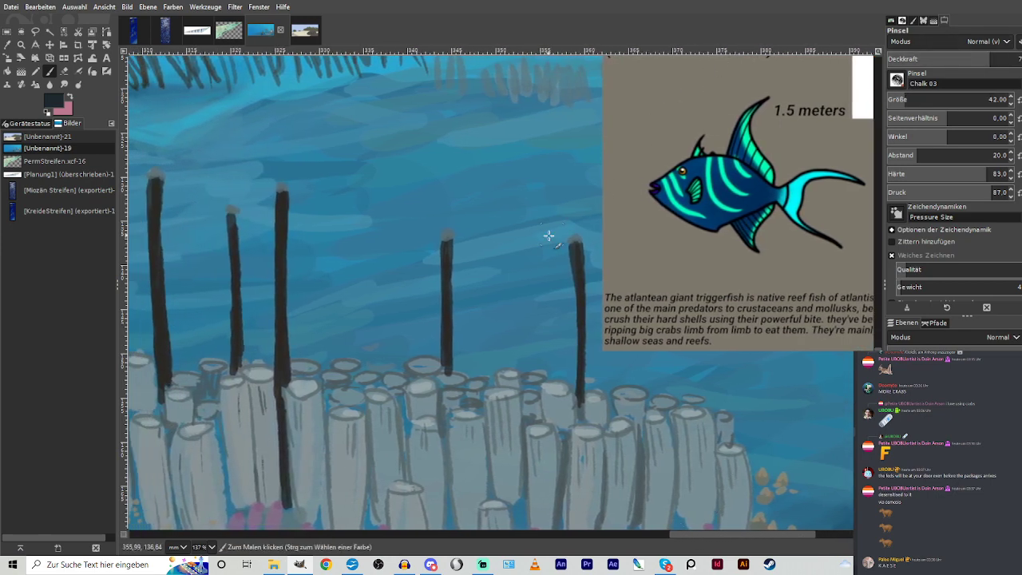
mouse_move(539, 225)
mouse_down()
mouse_move(516, 245)
mouse_move(493, 238)
mouse_move(502, 249)
mouse_move(460, 206)
mouse_move(481, 164)
mouse_move(520, 142)
mouse_move(555, 184)
mouse_move(494, 131)
mouse_move(507, 147)
mouse_move(523, 134)
mouse_move(535, 86)
mouse_move(557, 68)
mouse_move(538, 119)
mouse_move(560, 153)
mouse_move(557, 187)
mouse_up()
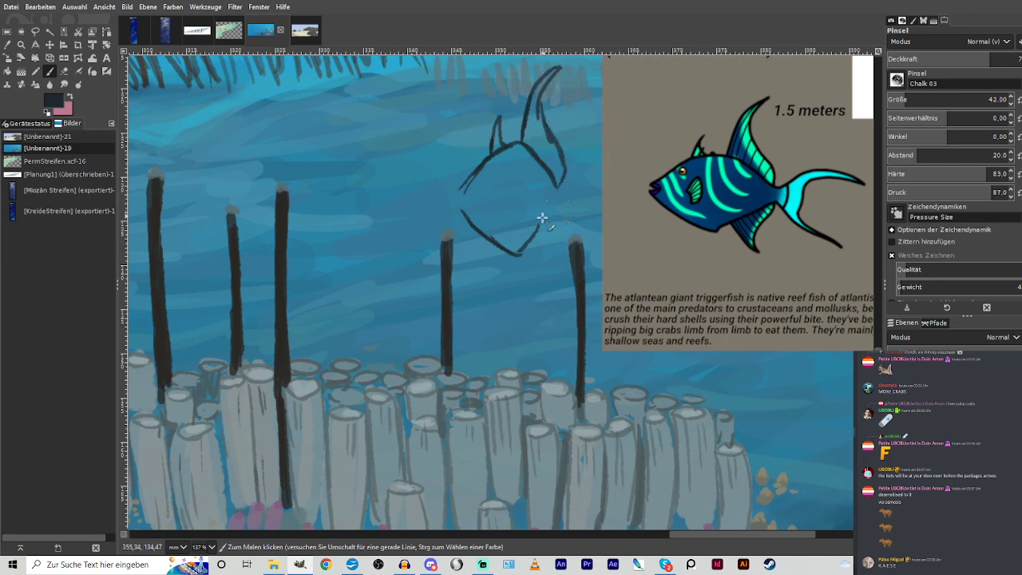
Add the triggerfish's anal fin, rear body line and tail base, and draw its mouth, eye and pectoral fin.
drag(528, 246, 547, 286)
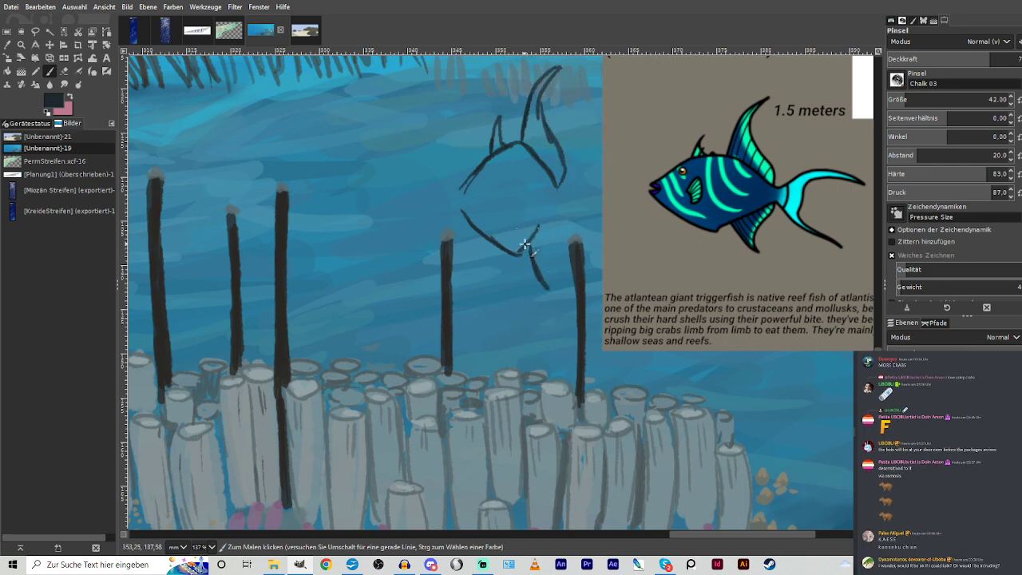
drag(520, 237, 551, 294)
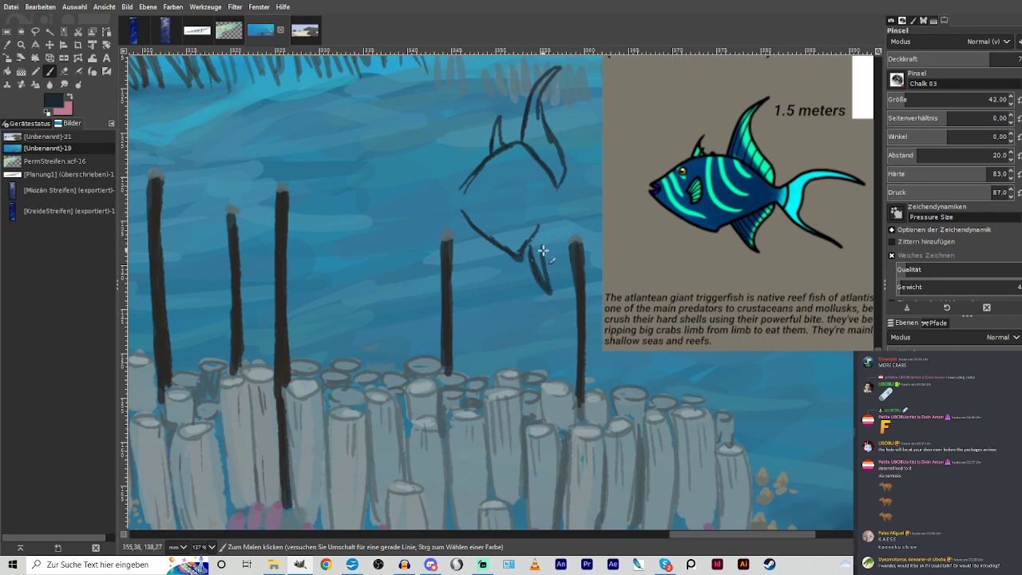
mouse_move(543, 259)
mouse_down()
mouse_move(550, 209)
mouse_move(539, 231)
mouse_move(577, 160)
mouse_up()
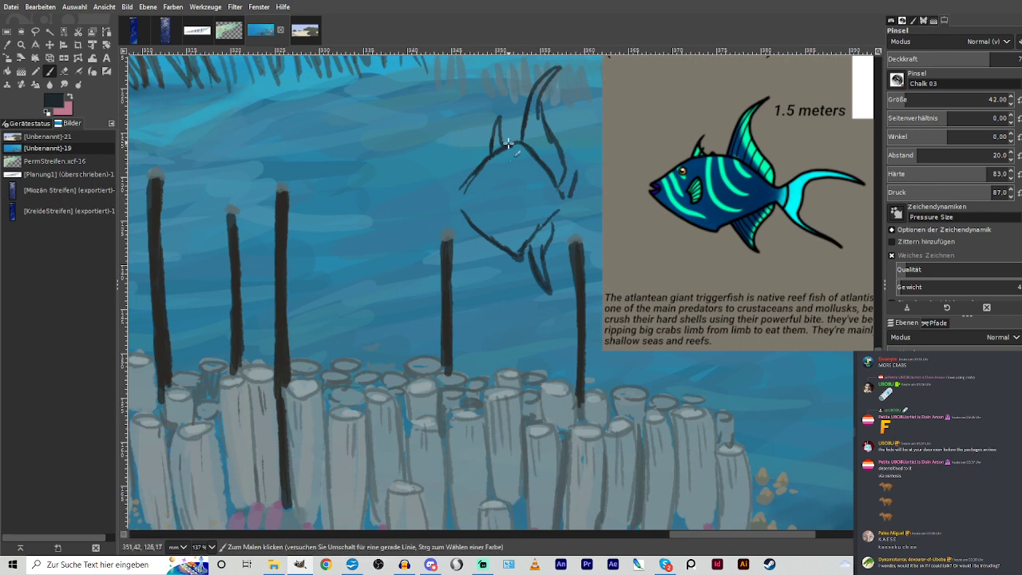
mouse_move(487, 160)
mouse_down()
mouse_move(458, 192)
mouse_move(552, 130)
mouse_move(462, 192)
mouse_move(464, 183)
mouse_move(457, 208)
mouse_move(530, 123)
mouse_move(565, 107)
mouse_move(454, 208)
mouse_move(578, 118)
mouse_move(496, 192)
mouse_move(502, 219)
mouse_up()
click(482, 184)
Move the triggerfish reference sheet farther from the sketch to clear space for the tail.
click(50, 45)
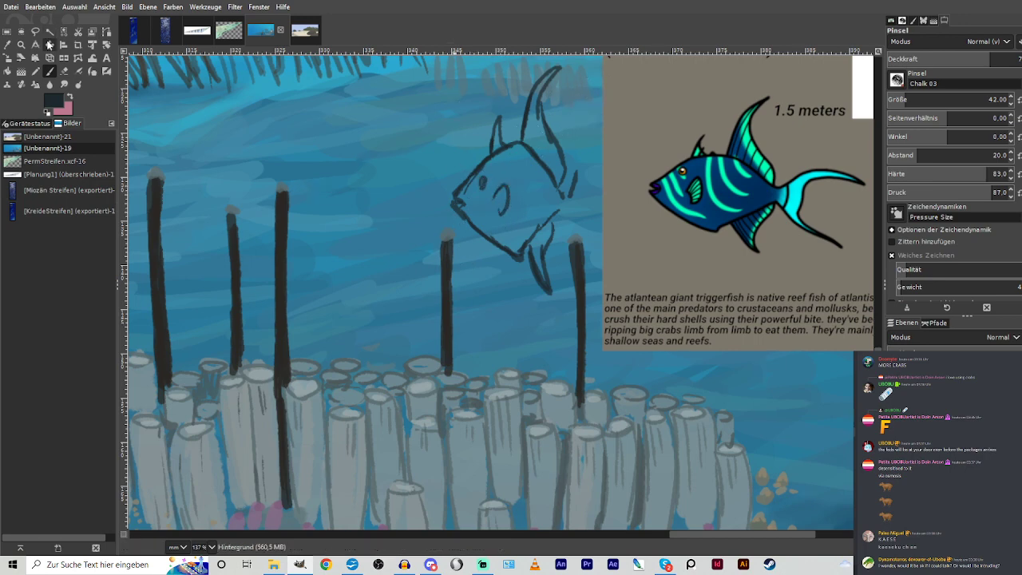
drag(631, 60, 714, 65)
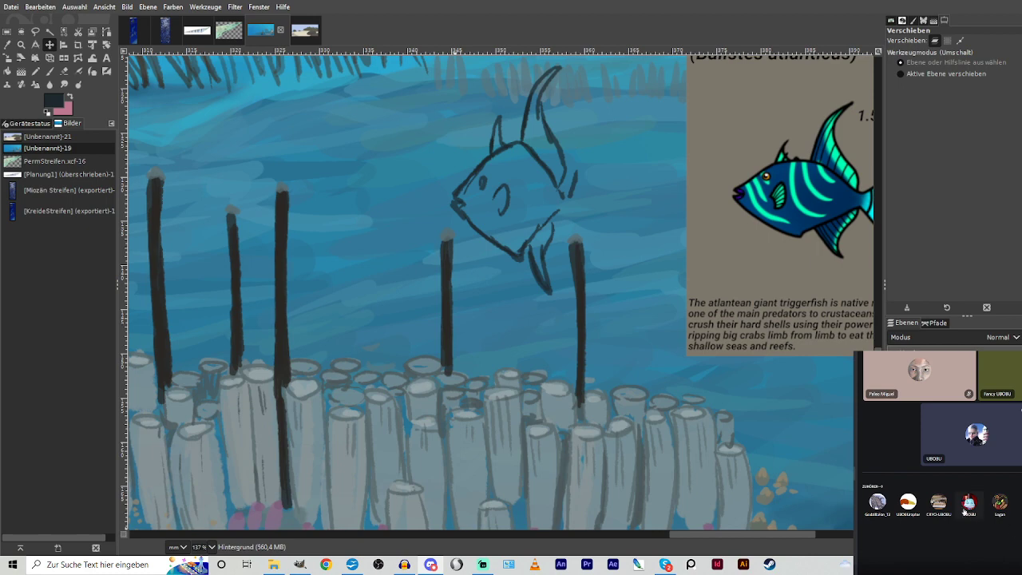
click(859, 474)
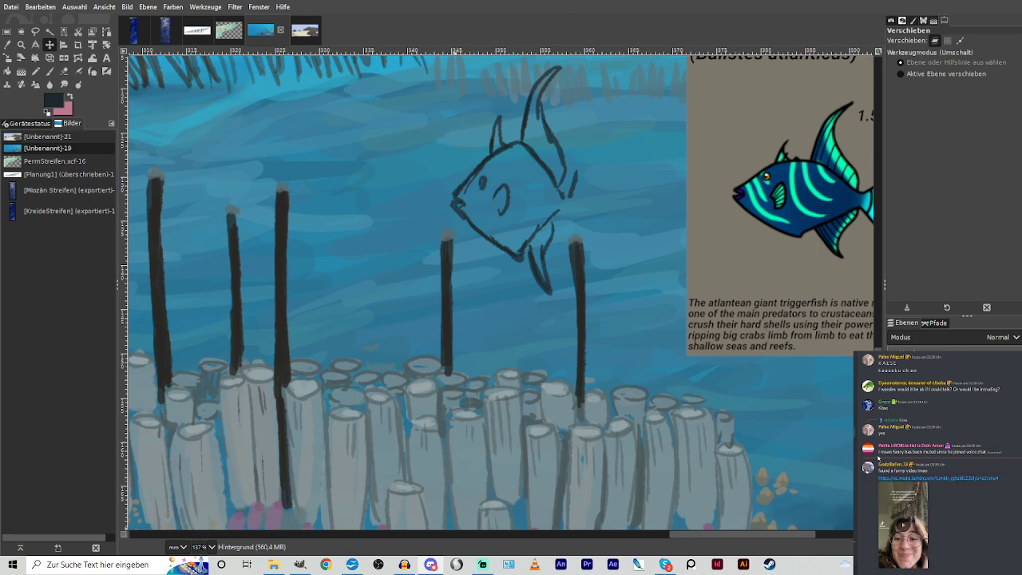
Switch to Discord and lower a voice-call participant's user volume.
right_click(854, 472)
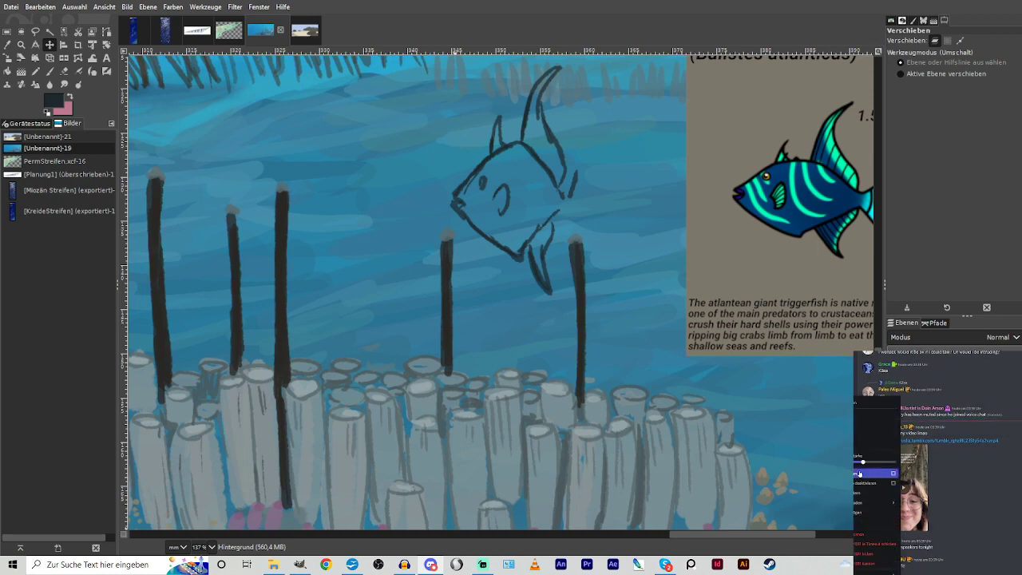
drag(864, 462, 859, 463)
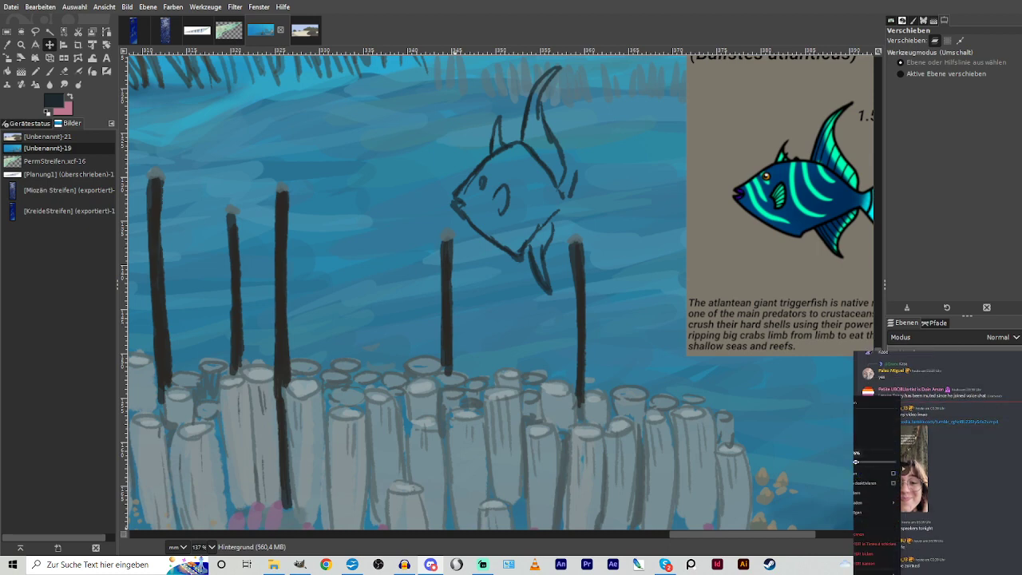
click(1004, 496)
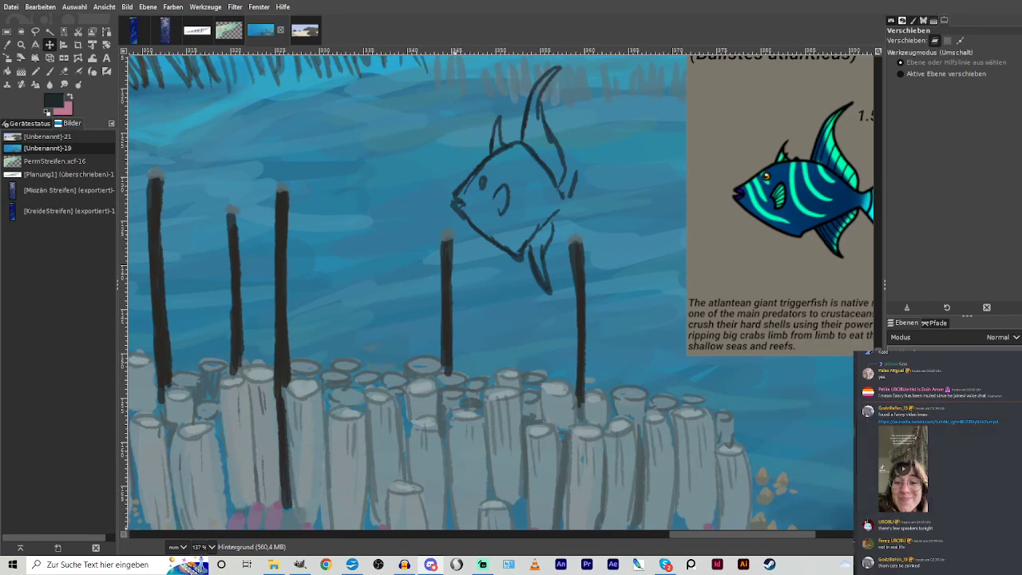
right_click(854, 533)
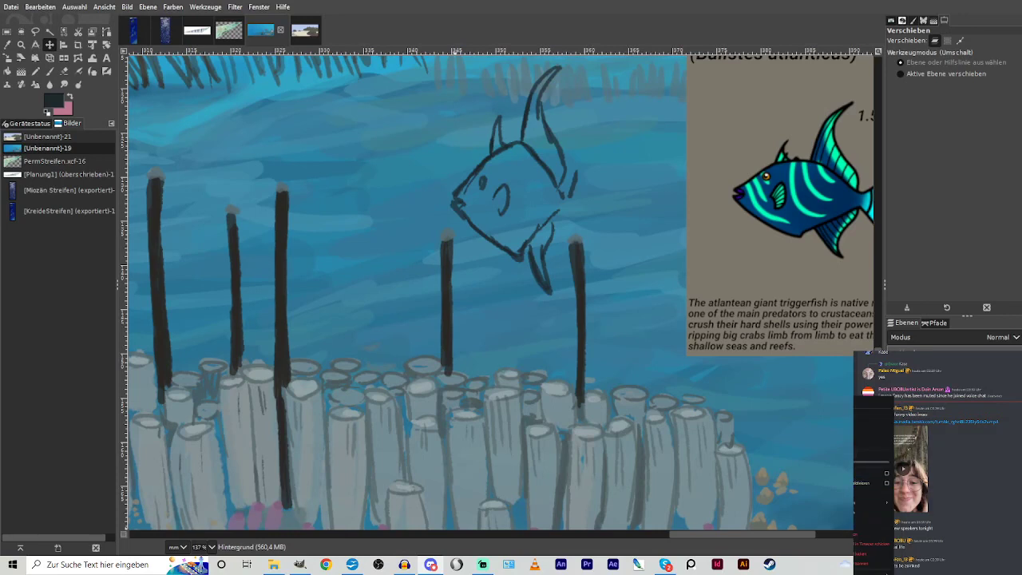
key(Escape)
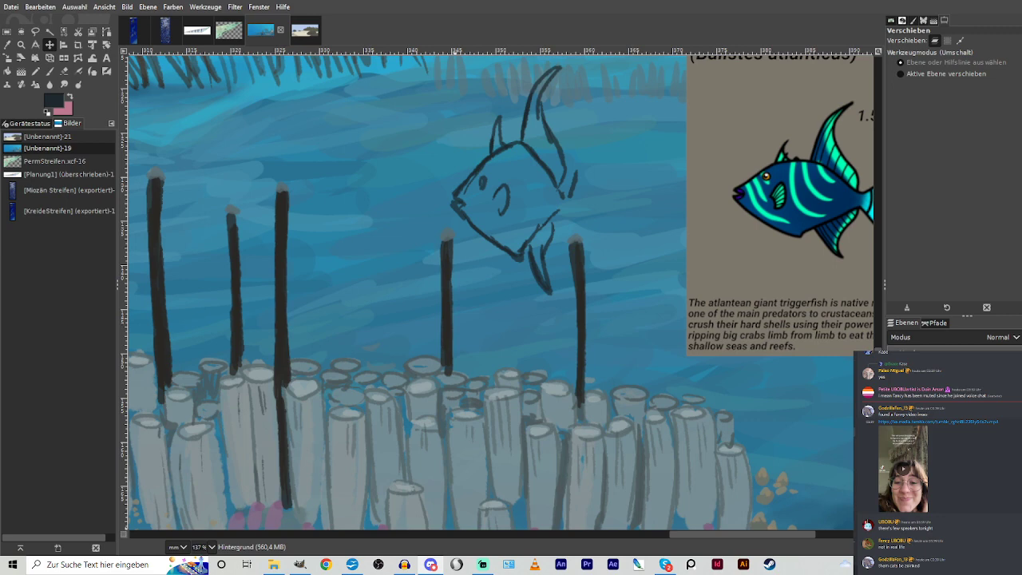
Draw the triggerfish's forked, curved tail fin in dark tone with the Chalk 03 brush, joining it to the tail base.
click(50, 71)
drag(692, 535, 724, 535)
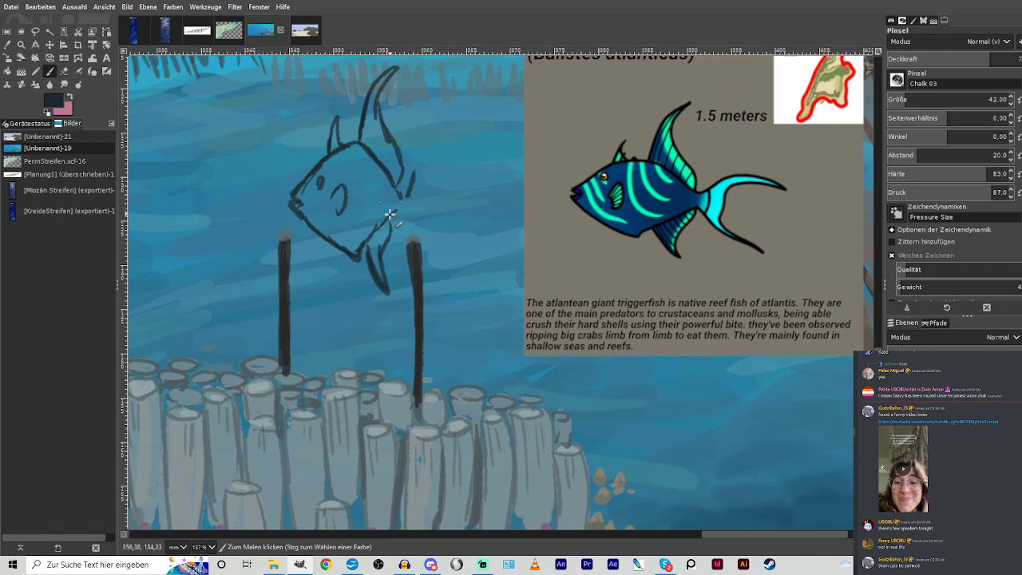
drag(395, 197, 448, 157)
mouse_move(436, 169)
mouse_down()
mouse_move(426, 210)
mouse_move(410, 212)
mouse_move(428, 242)
mouse_move(417, 227)
mouse_move(458, 257)
mouse_move(419, 210)
mouse_move(439, 235)
mouse_move(424, 205)
mouse_up()
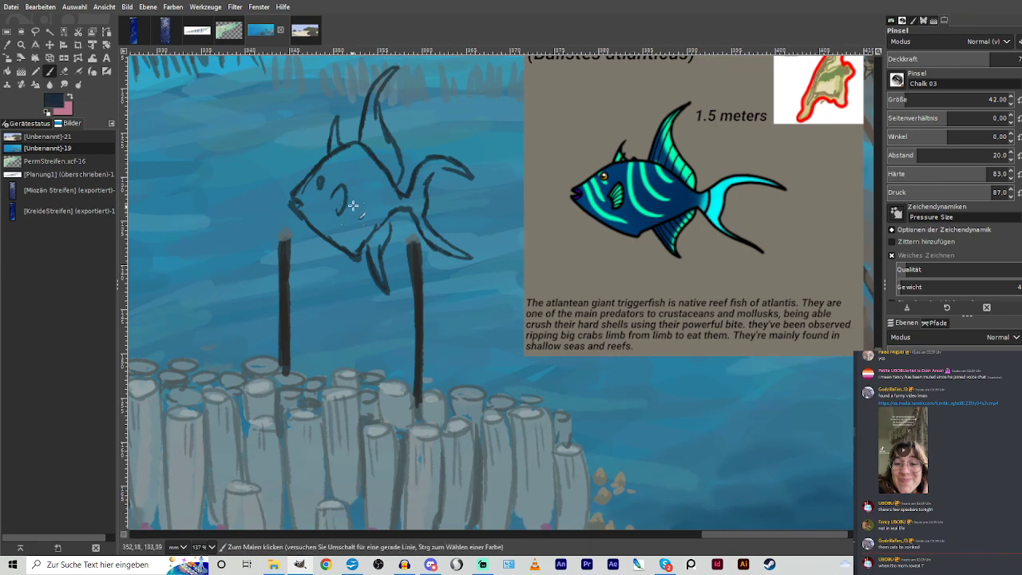
Fill the triggerfish's body with dark blue, leaving the pectoral fin unpainted and extending the colour into the base of the dorsal fin.
mouse_move(356, 174)
mouse_down()
mouse_move(353, 228)
mouse_move(370, 172)
mouse_move(365, 239)
mouse_move(356, 238)
mouse_move(371, 209)
mouse_move(359, 177)
mouse_up()
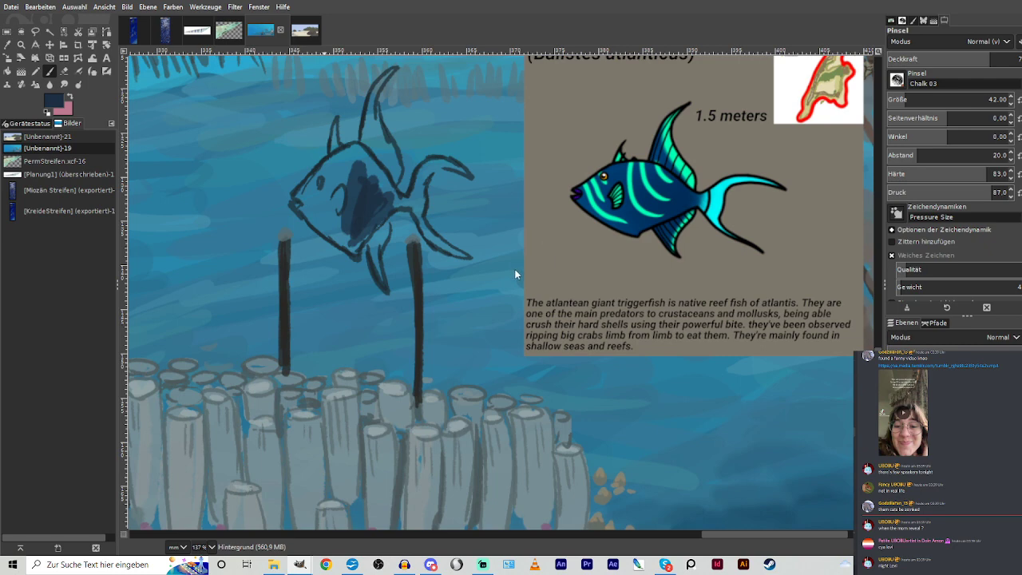
mouse_move(353, 167)
mouse_down()
mouse_move(328, 170)
mouse_move(314, 179)
mouse_move(347, 151)
mouse_move(380, 197)
mouse_move(366, 175)
mouse_up()
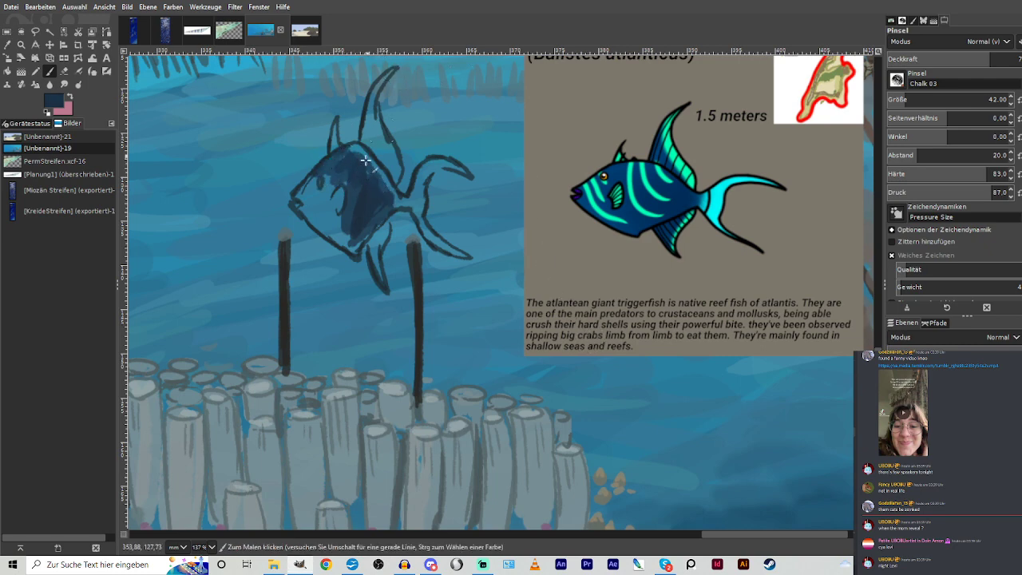
mouse_move(323, 200)
mouse_down()
mouse_move(298, 205)
mouse_move(318, 194)
mouse_move(320, 173)
mouse_move(327, 190)
mouse_move(312, 215)
mouse_move(303, 209)
mouse_move(334, 235)
mouse_move(328, 202)
mouse_move(353, 242)
mouse_up()
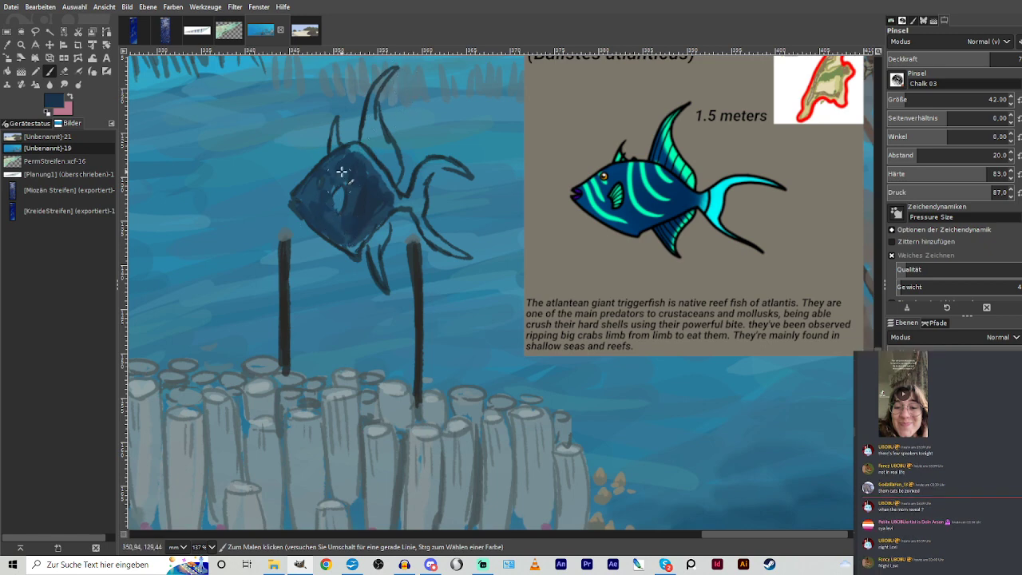
mouse_move(366, 158)
mouse_down()
mouse_move(381, 187)
mouse_move(355, 238)
mouse_move(314, 214)
mouse_move(319, 226)
mouse_move(338, 216)
mouse_move(320, 223)
mouse_move(308, 205)
mouse_move(326, 208)
mouse_move(334, 188)
mouse_move(310, 184)
mouse_move(358, 149)
mouse_move(374, 163)
mouse_move(361, 207)
mouse_up()
mouse_move(383, 168)
mouse_down()
mouse_move(365, 132)
mouse_move(386, 182)
mouse_up()
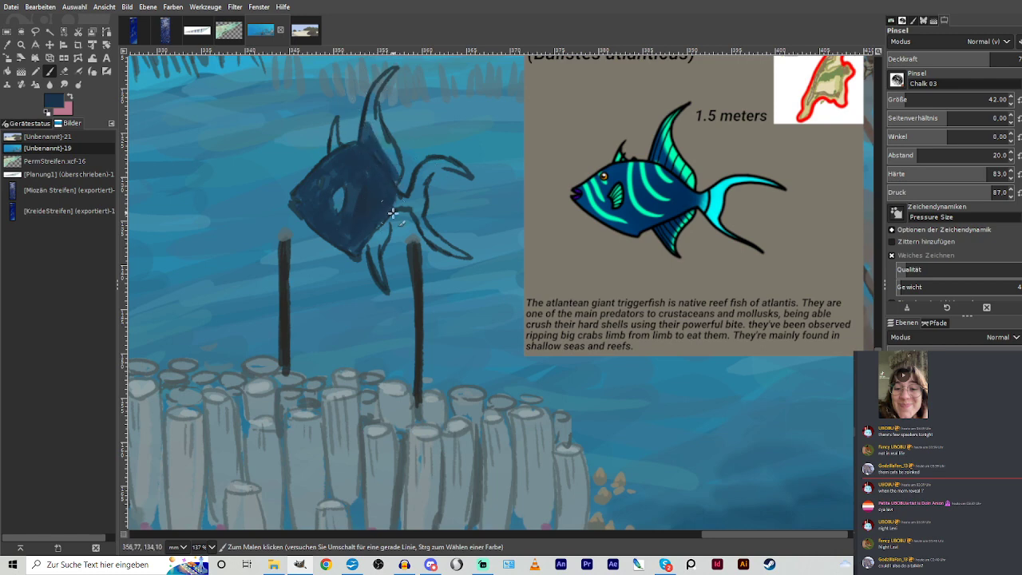
mouse_move(372, 227)
mouse_down()
mouse_move(370, 254)
mouse_move(366, 236)
mouse_move(374, 206)
mouse_up()
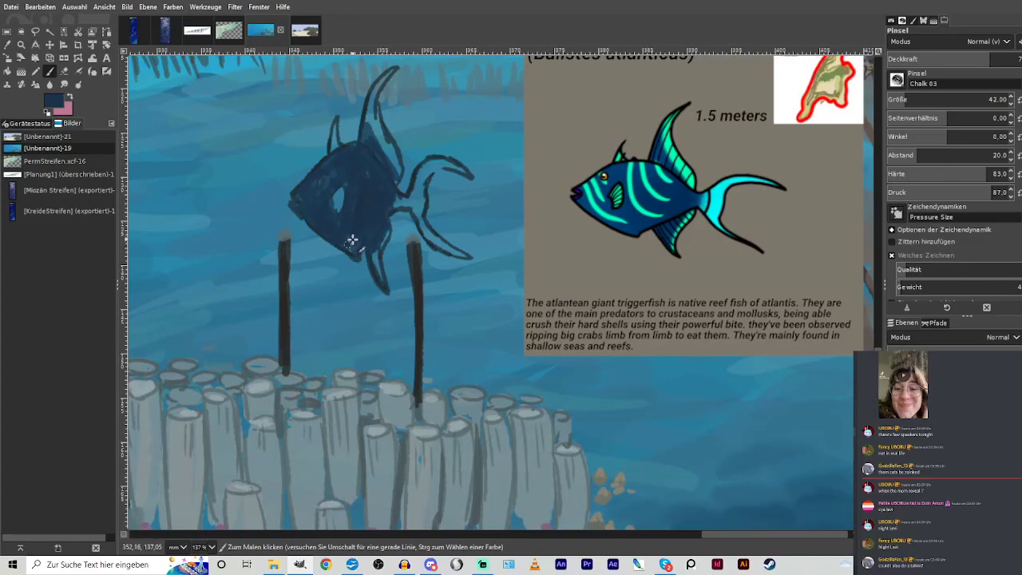
Choose a darker navy, reduce the brush opacity and shade the triggerfish's lower and rear body.
scroll(830, 335, up, 3)
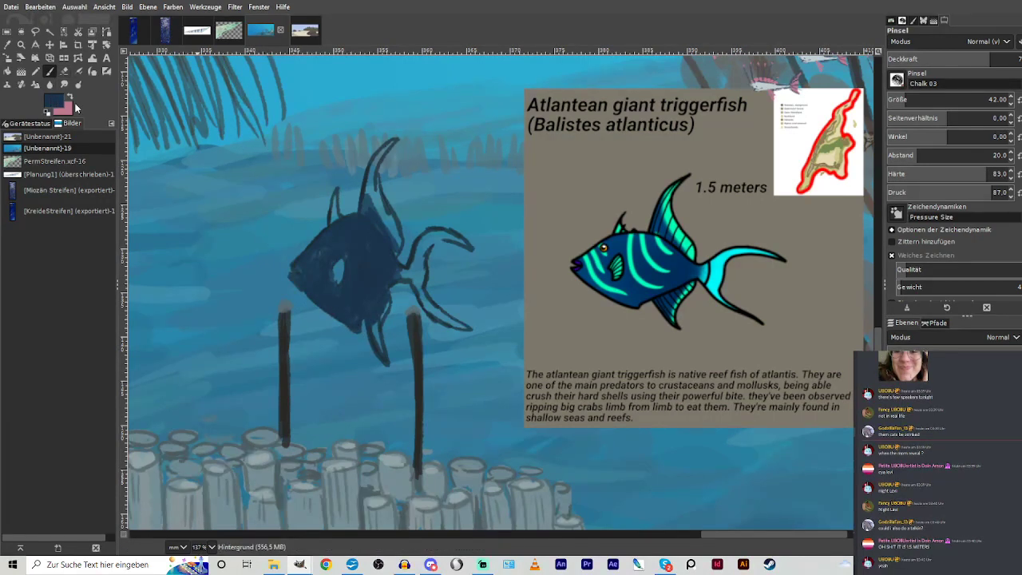
click(512, 279)
click(586, 338)
click(925, 59)
mouse_move(362, 315)
mouse_down()
mouse_move(350, 294)
mouse_move(324, 302)
mouse_move(306, 283)
mouse_move(349, 290)
mouse_move(393, 271)
mouse_move(361, 282)
mouse_move(404, 249)
mouse_move(407, 277)
mouse_up()
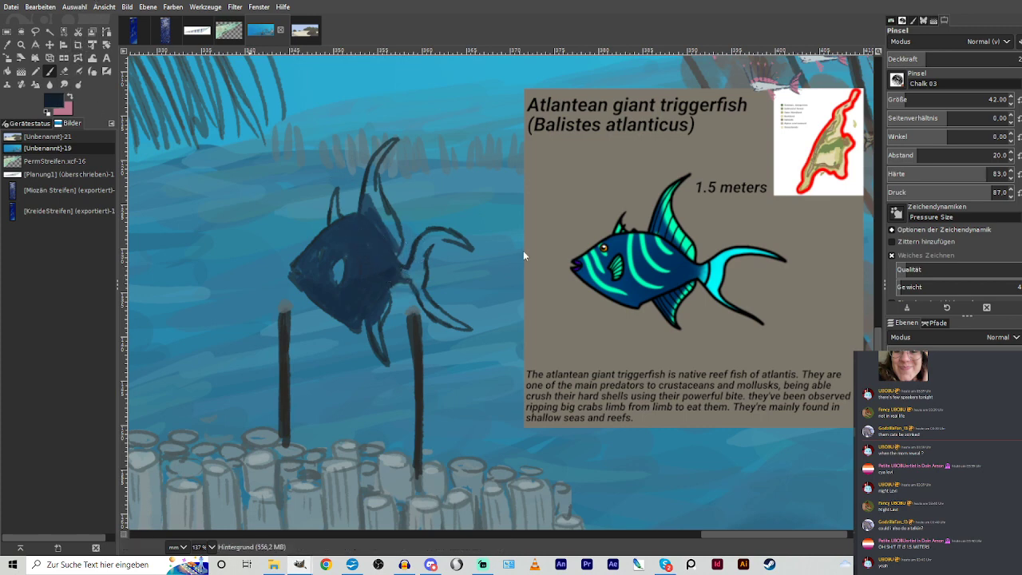
Fill the triggerfish's tail fin with light blue, raising the opacity, and add lighter highlights at brush size 26.
ctrl+click(513, 272)
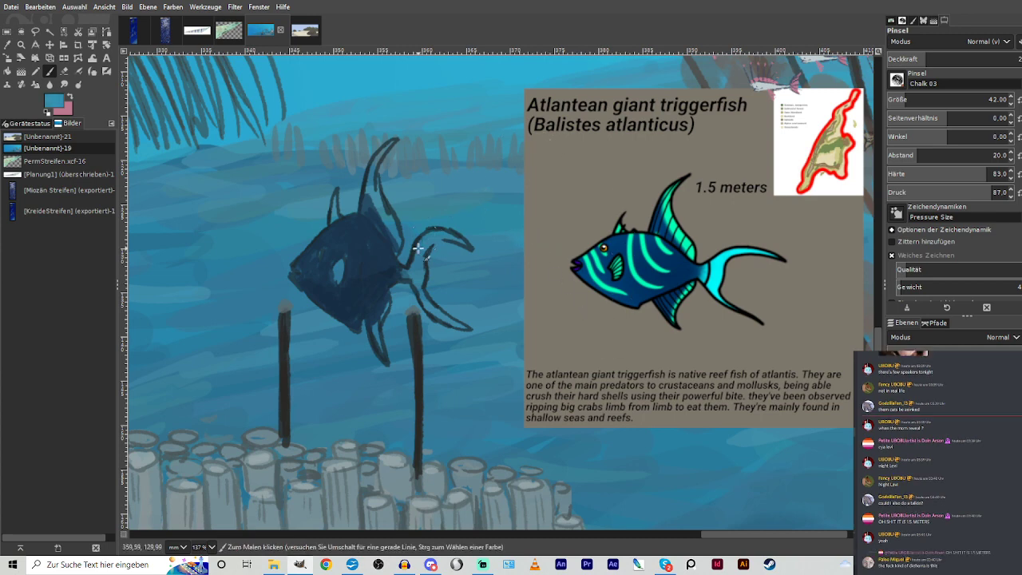
drag(420, 272, 414, 257)
key(ctrl+z)
click(991, 60)
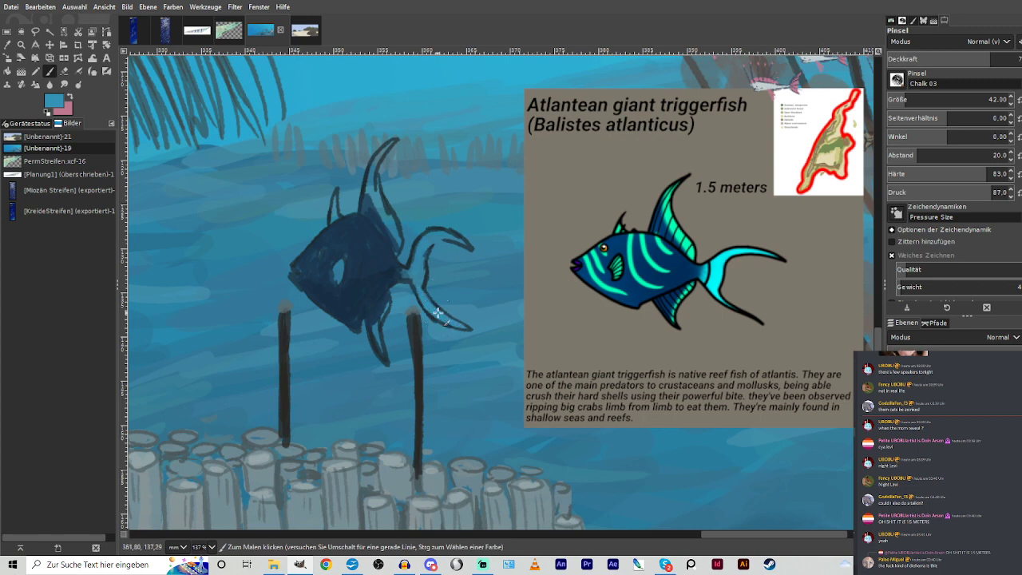
mouse_move(421, 273)
mouse_down()
mouse_move(437, 232)
mouse_move(467, 246)
mouse_move(432, 239)
mouse_up()
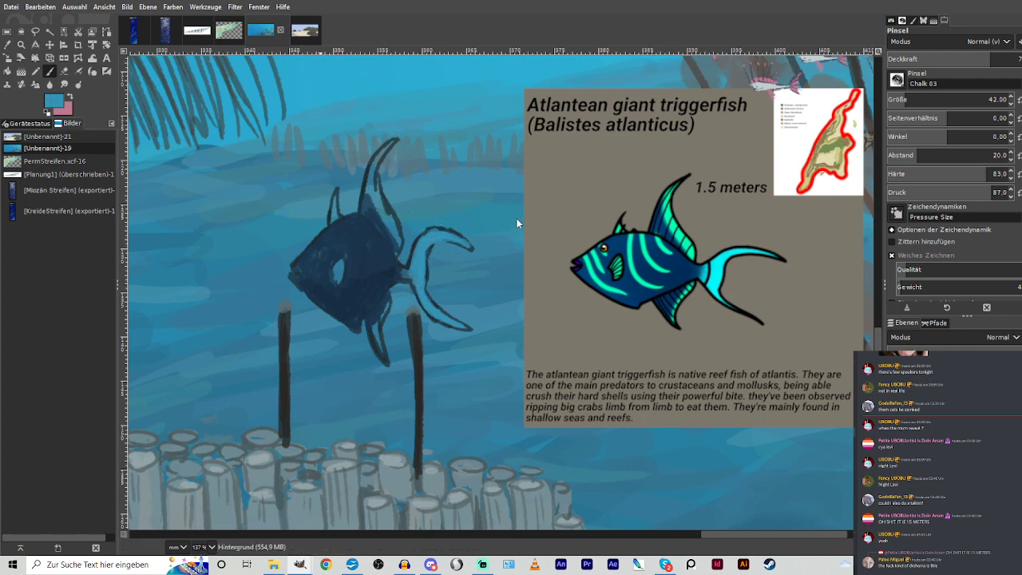
click(901, 99)
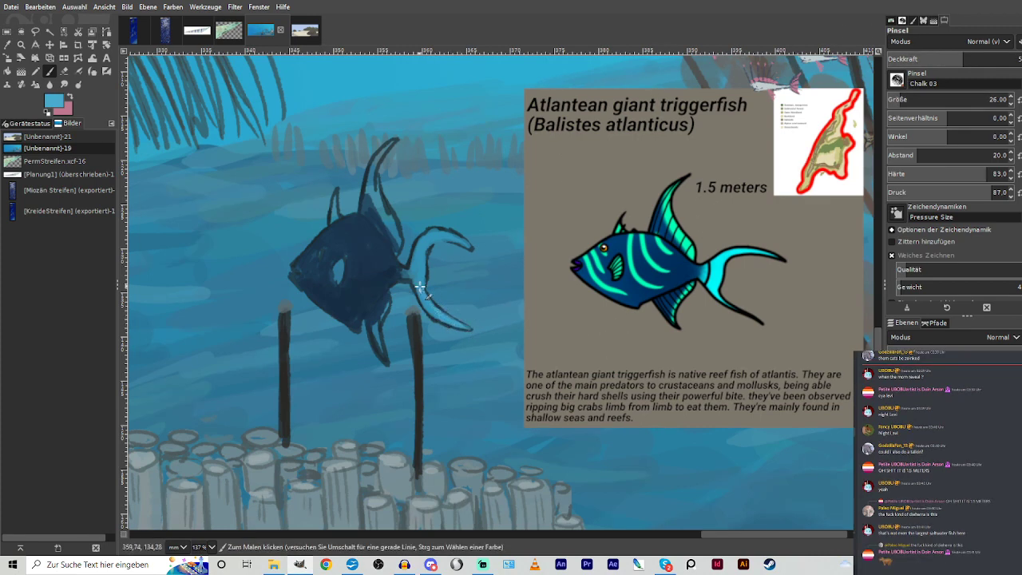
mouse_move(421, 263)
mouse_down()
mouse_move(441, 233)
mouse_move(424, 246)
mouse_move(438, 235)
mouse_move(474, 250)
mouse_move(432, 231)
mouse_move(416, 264)
mouse_move(449, 231)
mouse_up()
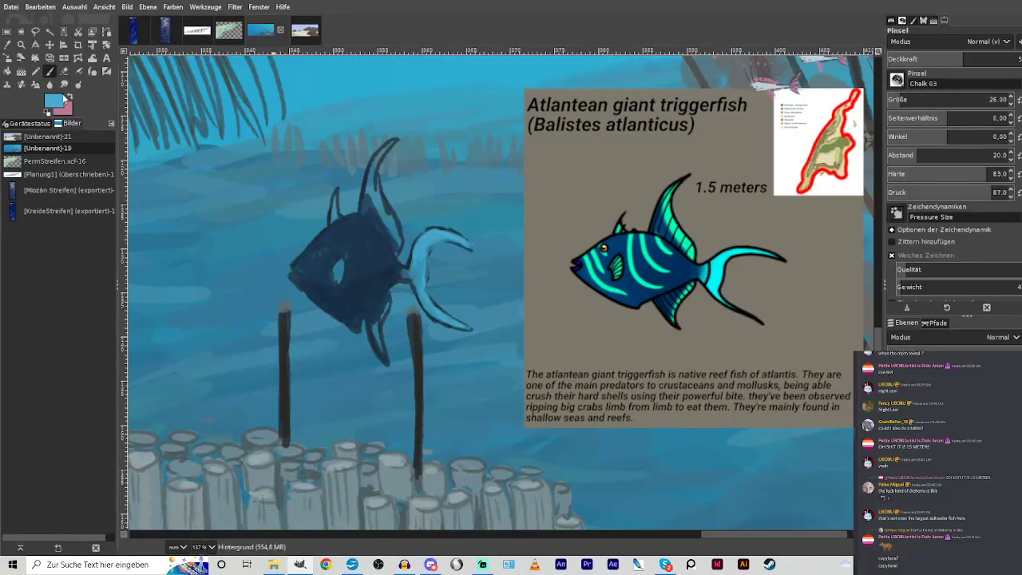
Redraw the triggerfish's eye and mouth in near-black, and fill its dorsal fins and anal fin with teal green.
click(54, 104)
drag(487, 276, 473, 287)
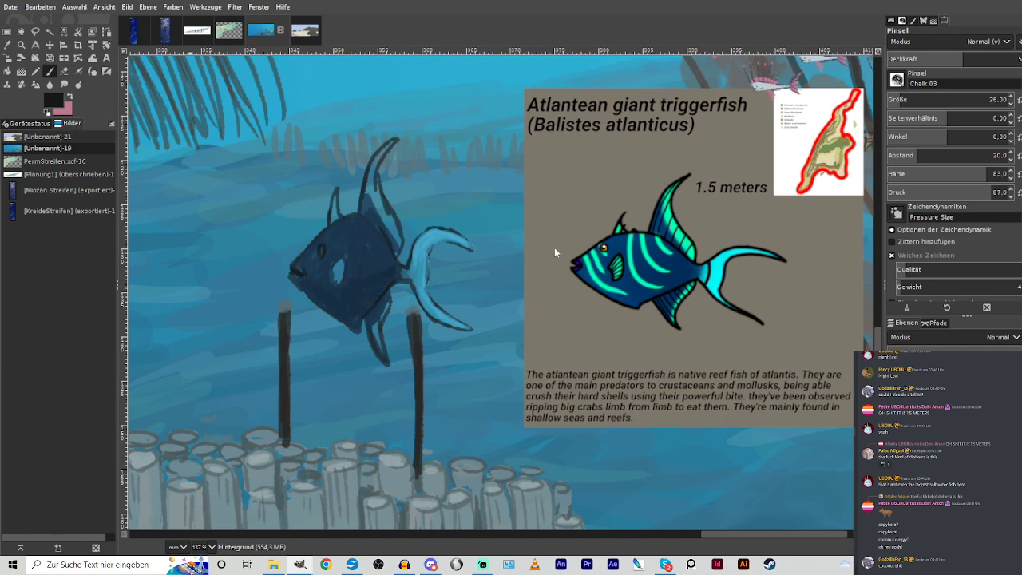
ctrl+click(491, 238)
click(511, 215)
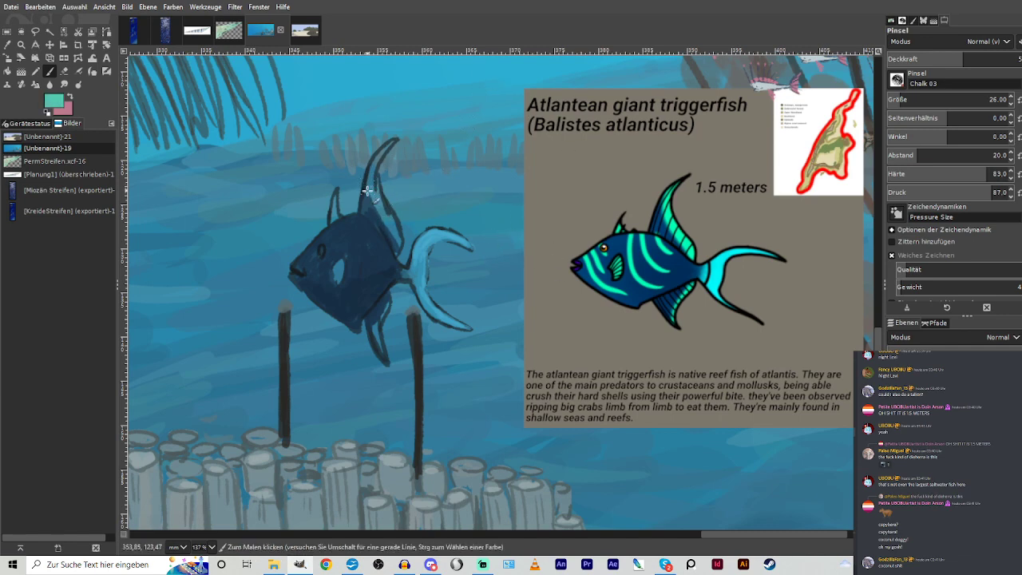
drag(366, 190, 374, 169)
mouse_move(336, 214)
mouse_down()
mouse_move(337, 193)
mouse_move(332, 224)
mouse_up()
mouse_move(385, 205)
mouse_down()
mouse_move(397, 240)
mouse_move(371, 182)
mouse_move(382, 196)
mouse_move(377, 160)
mouse_move(395, 140)
mouse_up()
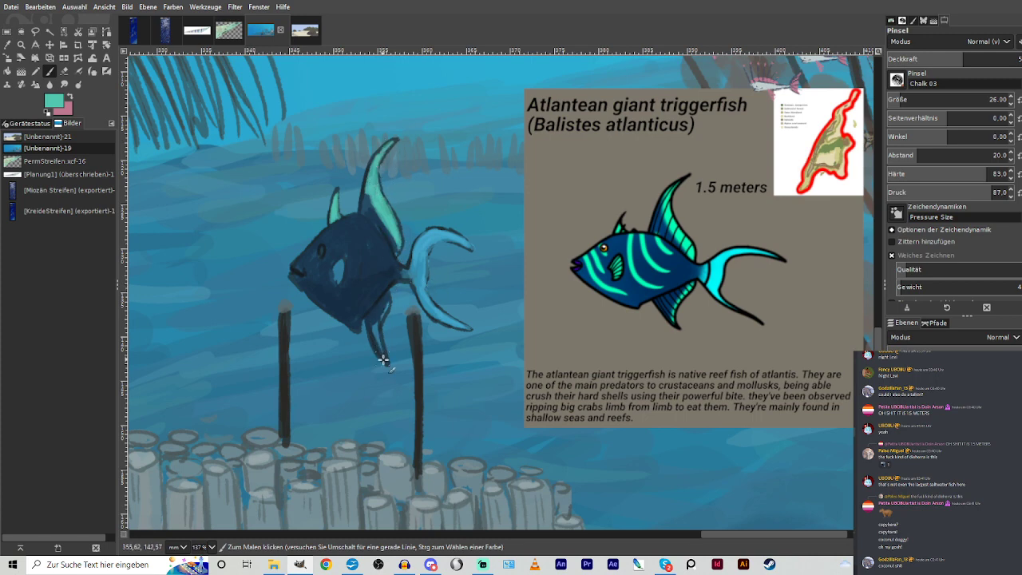
mouse_move(384, 360)
mouse_down()
mouse_move(375, 328)
mouse_move(385, 358)
mouse_move(378, 323)
mouse_move(380, 355)
mouse_move(376, 343)
mouse_move(387, 297)
mouse_up()
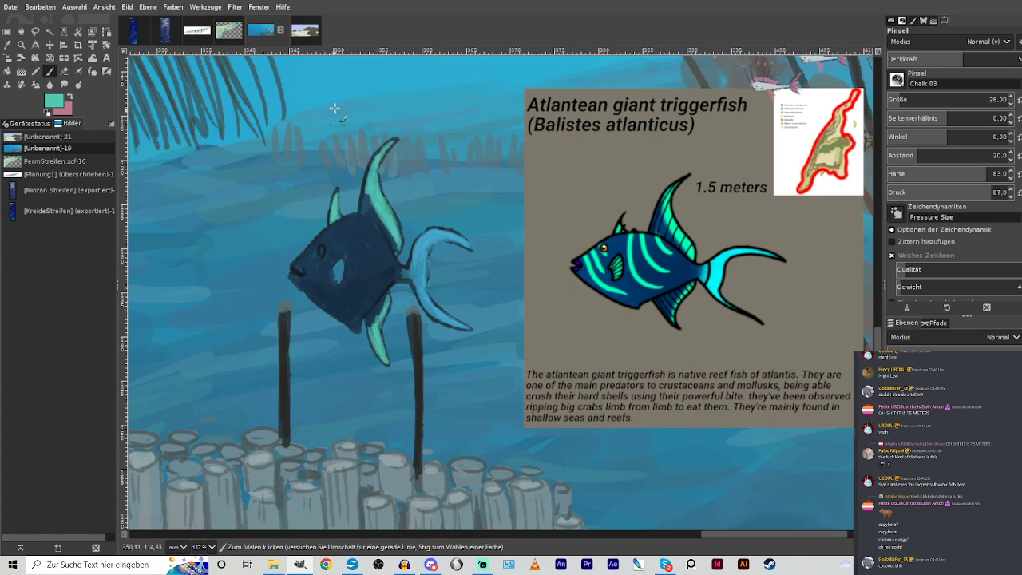
Paint the teal curved stripes across the triggerfish's face and body following the reference pattern.
mouse_move(324, 253)
mouse_down()
mouse_move(307, 249)
mouse_move(326, 285)
mouse_move(304, 265)
mouse_up()
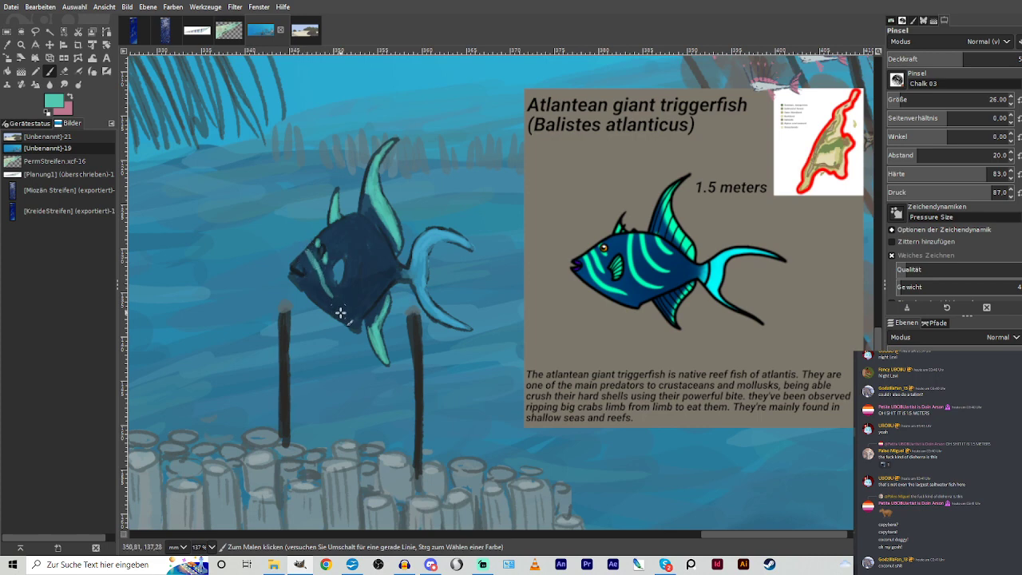
mouse_move(340, 312)
mouse_down()
mouse_move(299, 258)
mouse_move(314, 292)
mouse_move(306, 250)
mouse_move(347, 220)
mouse_move(351, 271)
mouse_move(332, 259)
mouse_move(338, 280)
mouse_move(349, 258)
mouse_move(354, 281)
mouse_move(373, 285)
mouse_move(353, 272)
mouse_move(346, 215)
mouse_move(369, 217)
mouse_move(357, 214)
mouse_move(376, 255)
mouse_up()
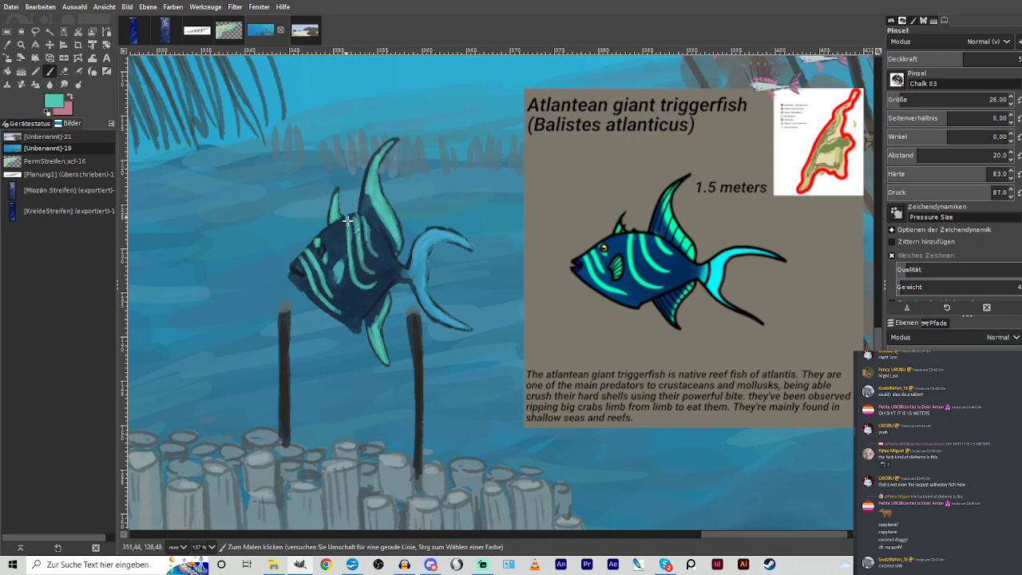
drag(348, 218, 351, 259)
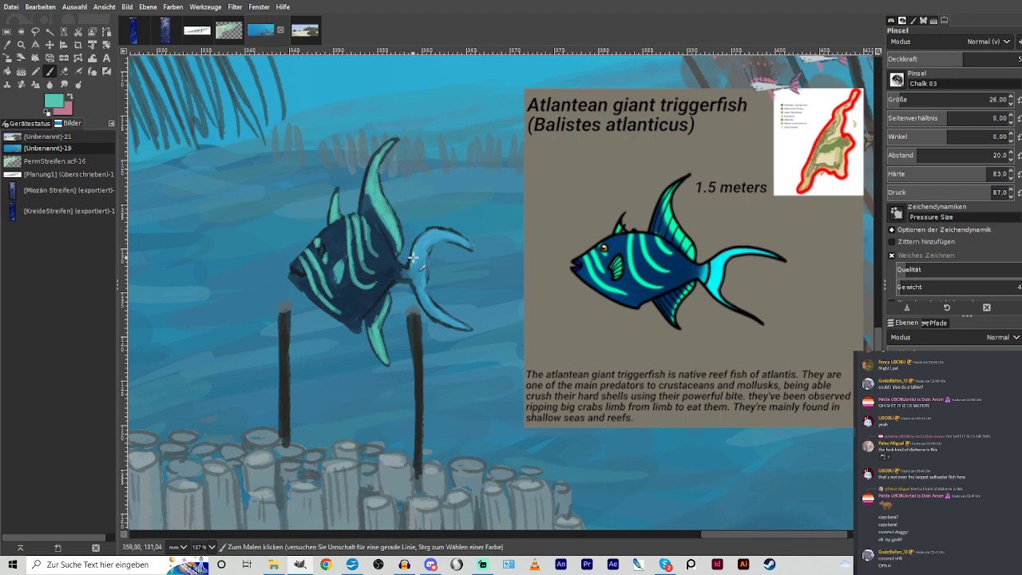
Add teal strokes along the edges of the tail fin, and sample the body's dark blue for the Paintbrush.
drag(428, 231, 472, 245)
drag(469, 329, 416, 287)
key(o)
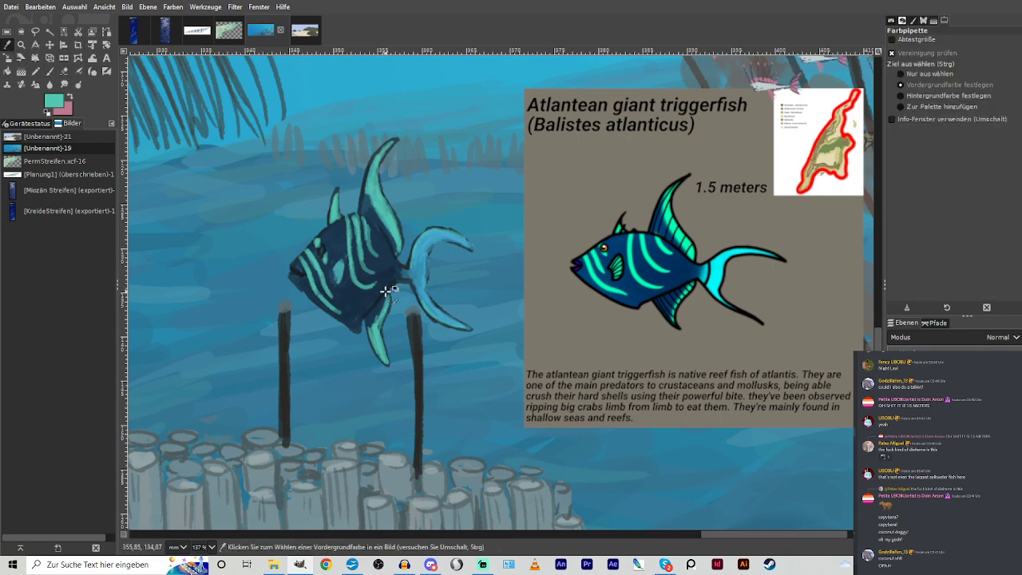
click(386, 292)
click(50, 71)
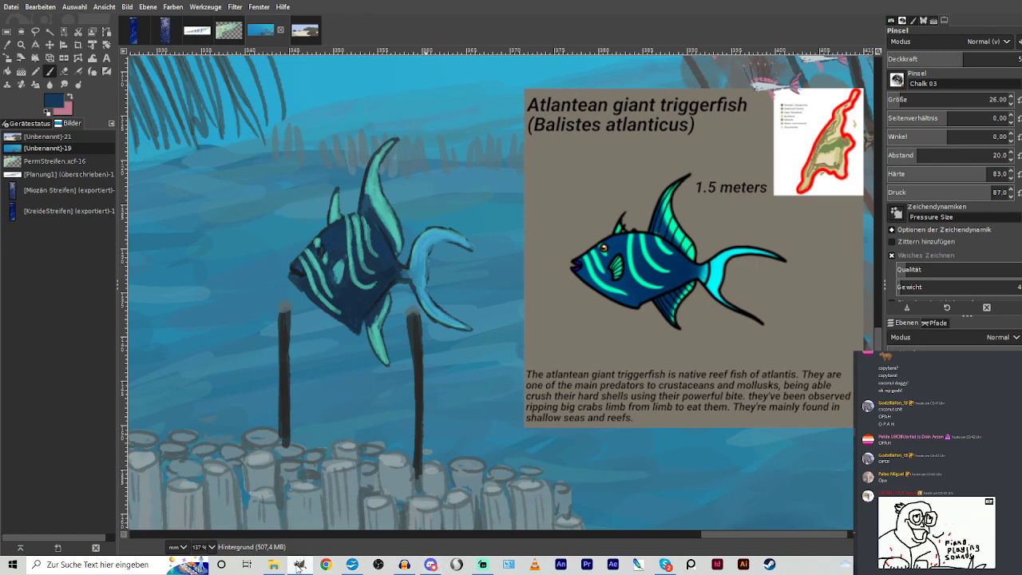
Check the whole painting, remove the triggerfish reference sheet and frame the reef area around the tube cluster.
key(minus)
key(minus)
key(minus)
key(minus)
key(minus)
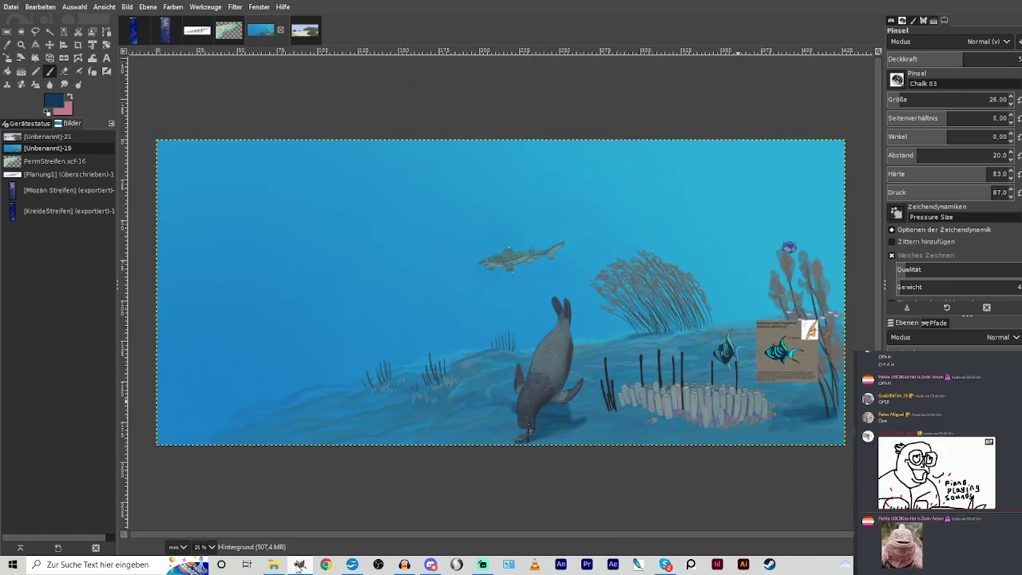
click(21, 44)
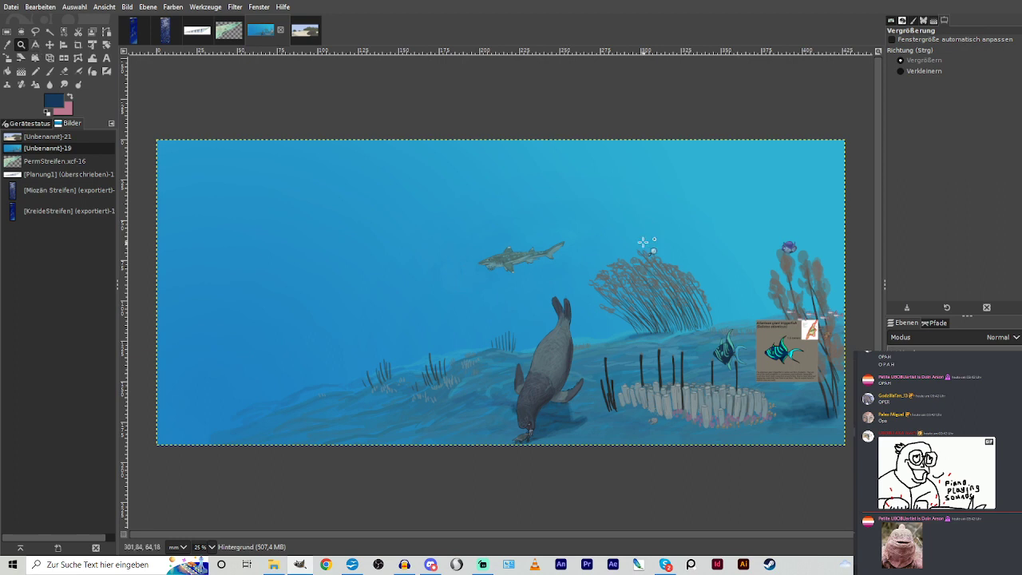
drag(646, 241, 814, 440)
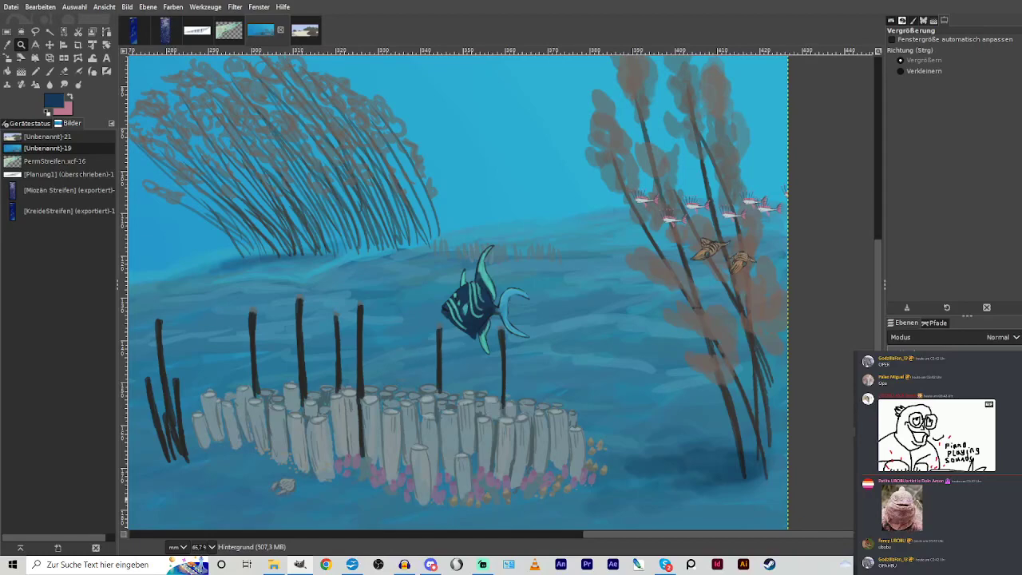
Set up the Chalk 03 brush at size 95 with a dark tone and reduced opacity over the tube cluster area.
key(p)
scroll(519, 311, down, 1)
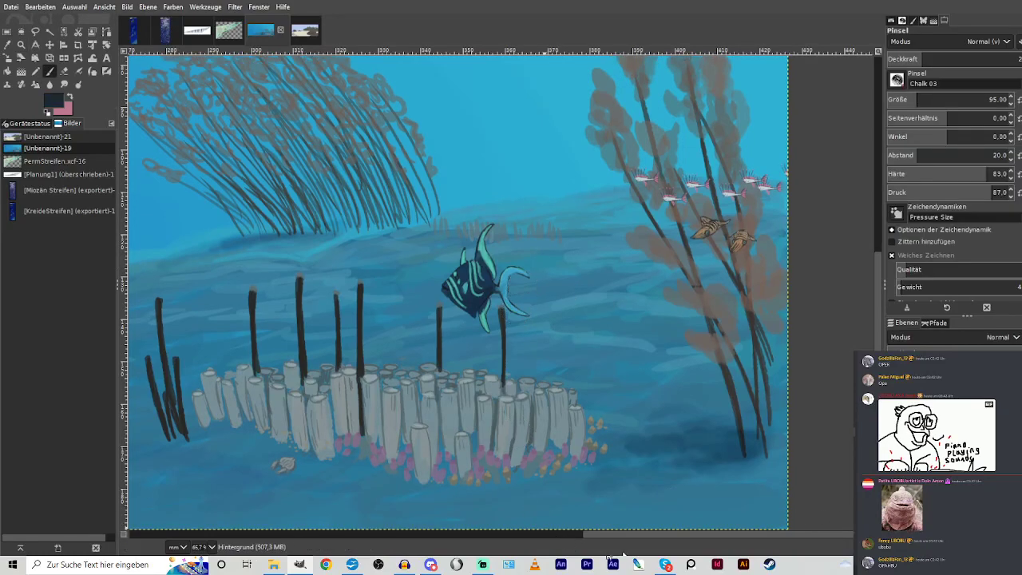
drag(624, 541, 279, 533)
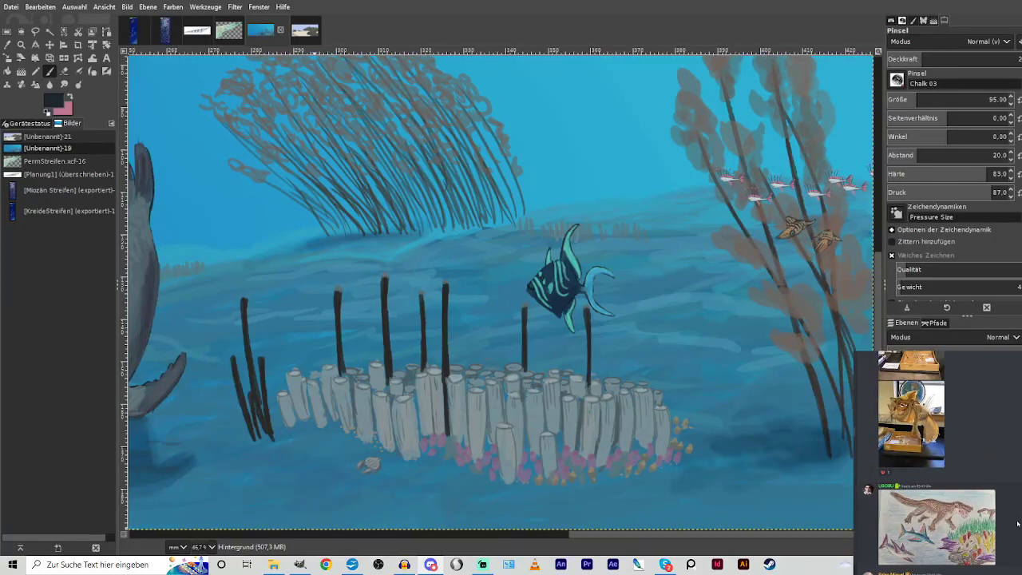
Switch to Discord and view the shared specimen photos in the chat at larger size.
click(923, 503)
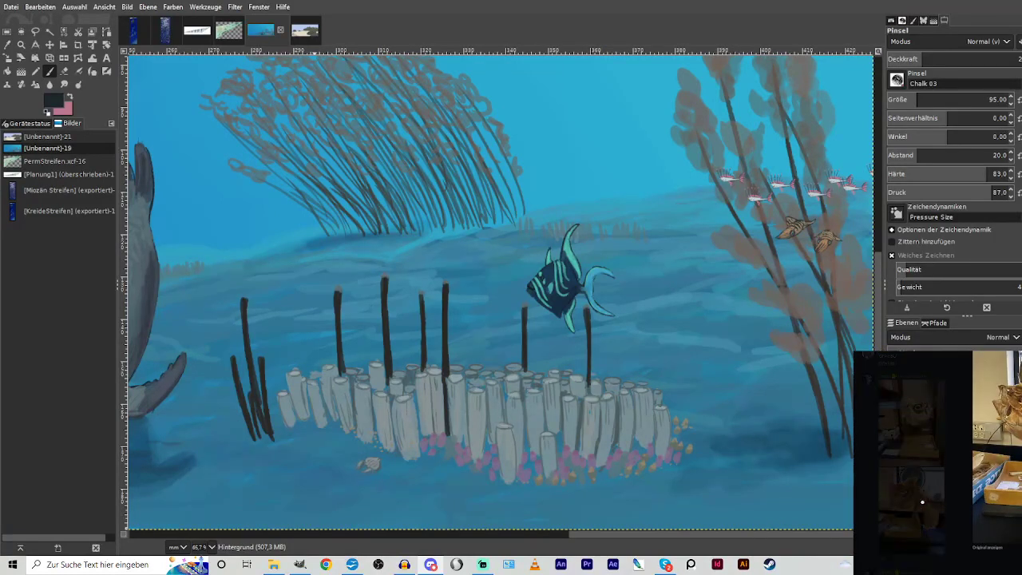
click(922, 494)
click(923, 438)
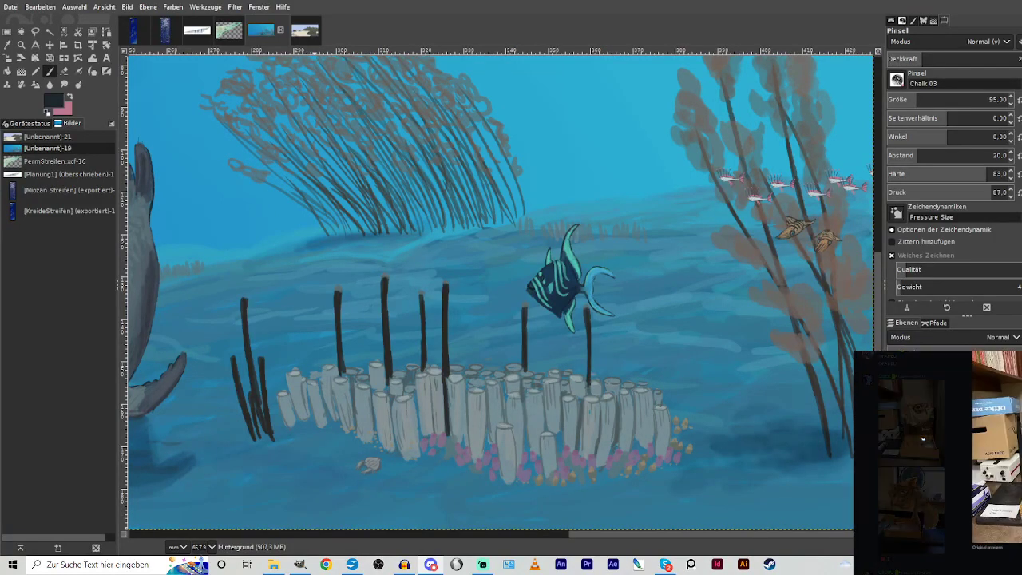
Return from the shared photos to the painting and scale the Coomrade reference sheet down over the reef area.
click(923, 439)
scroll(977, 462, down, 7)
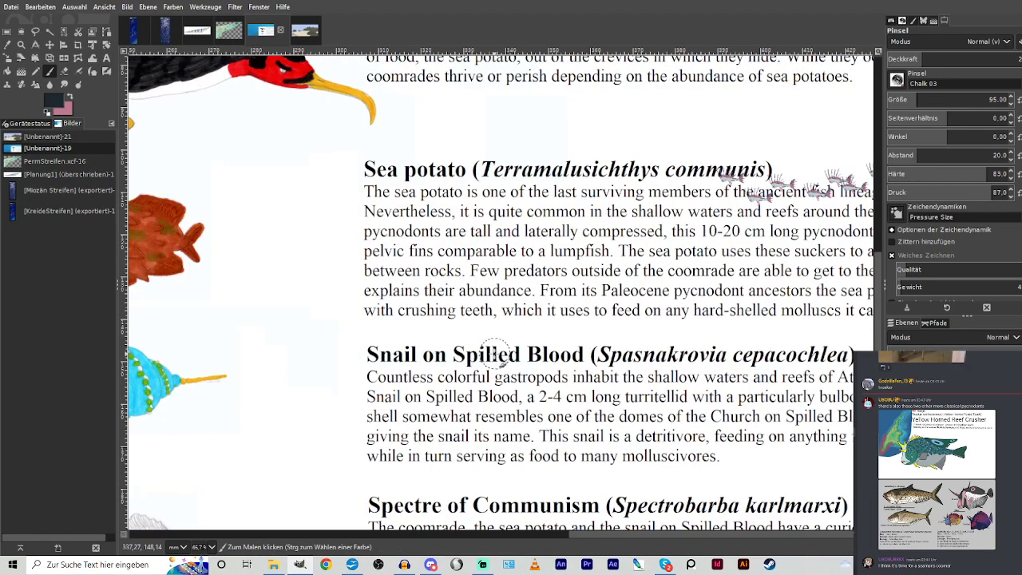
key(ctrl+z)
click(7, 58)
click(464, 277)
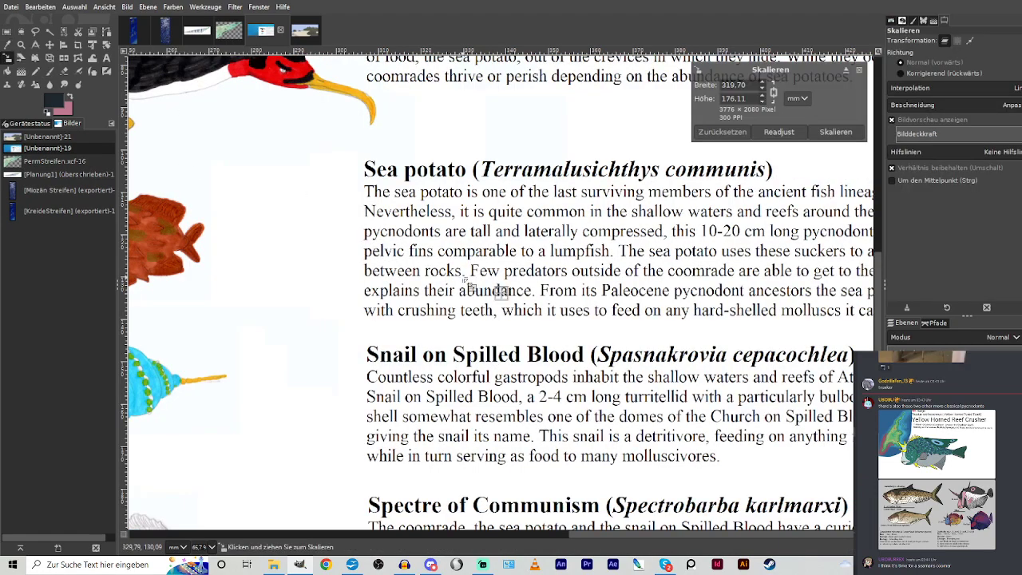
drag(379, 219, 733, 410)
drag(739, 404, 711, 290)
drag(521, 289, 644, 360)
click(836, 132)
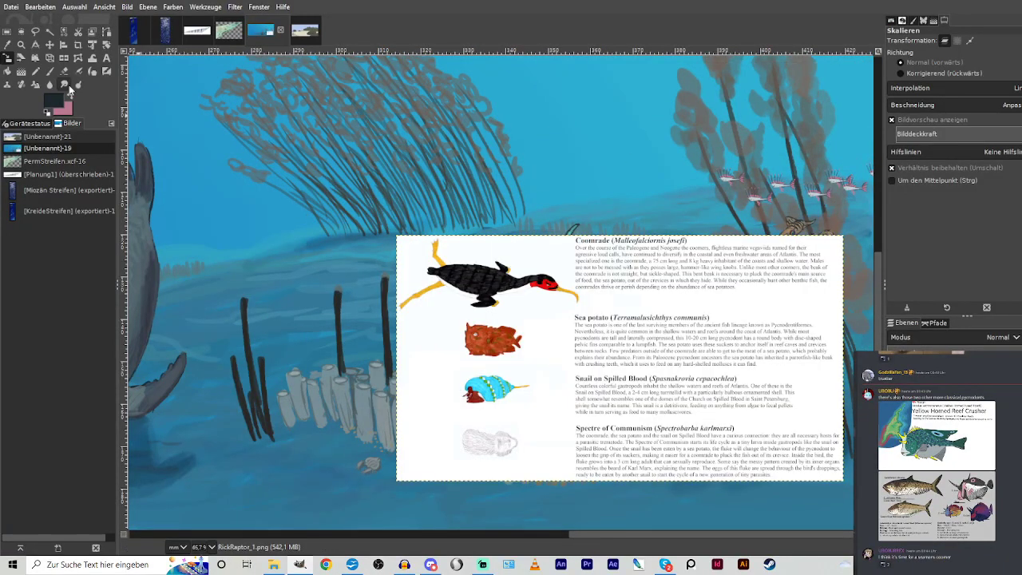
Crop the reference sheet layer to the black Coomrade bird and flip it horizontally so the bird faces left.
click(78, 45)
drag(397, 236, 587, 324)
click(477, 280)
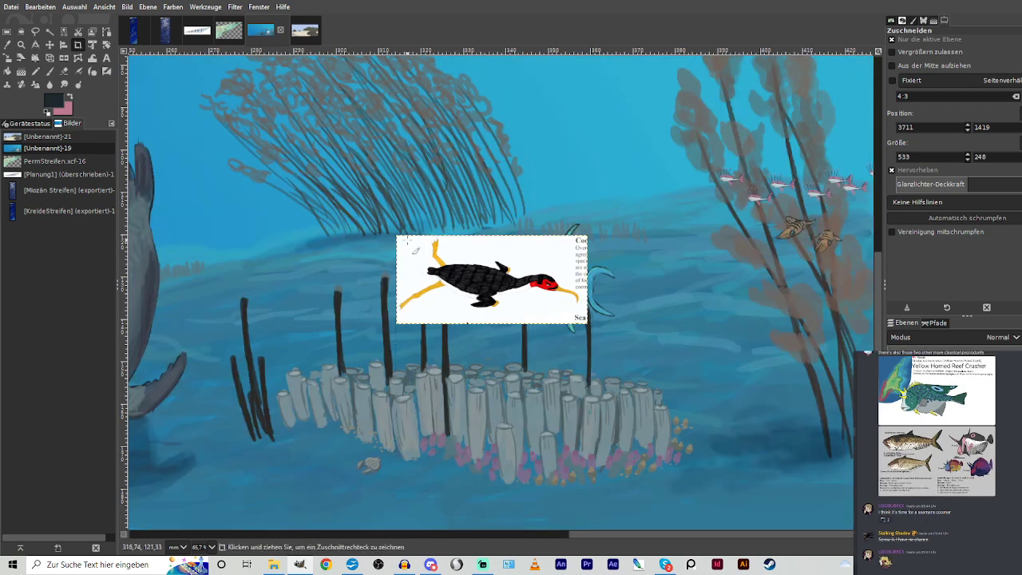
click(64, 58)
click(467, 251)
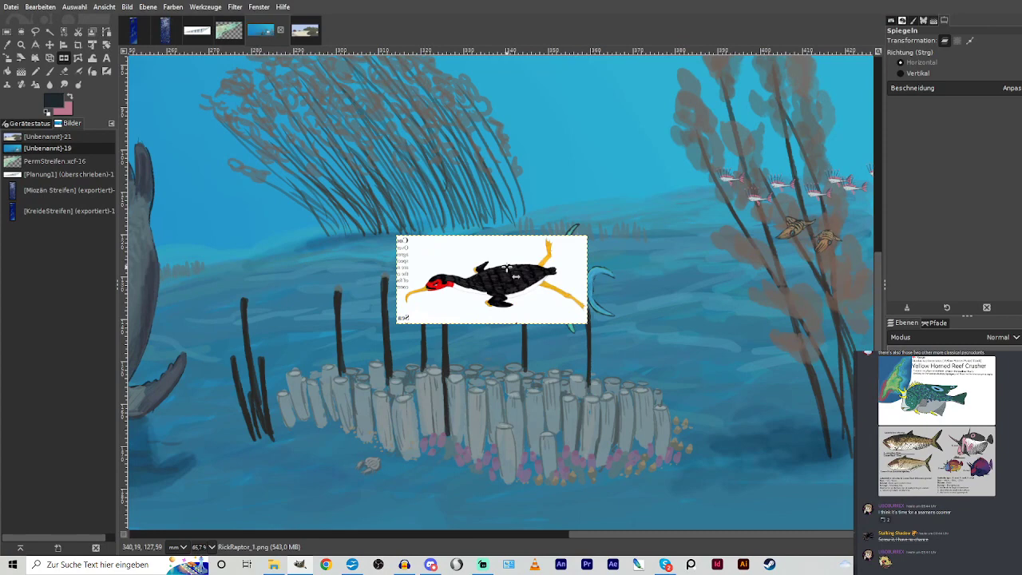
Move the cropped bird reference up into the open water between the two plant clusters.
click(50, 45)
drag(537, 251, 670, 149)
scroll(659, 159, up, 2)
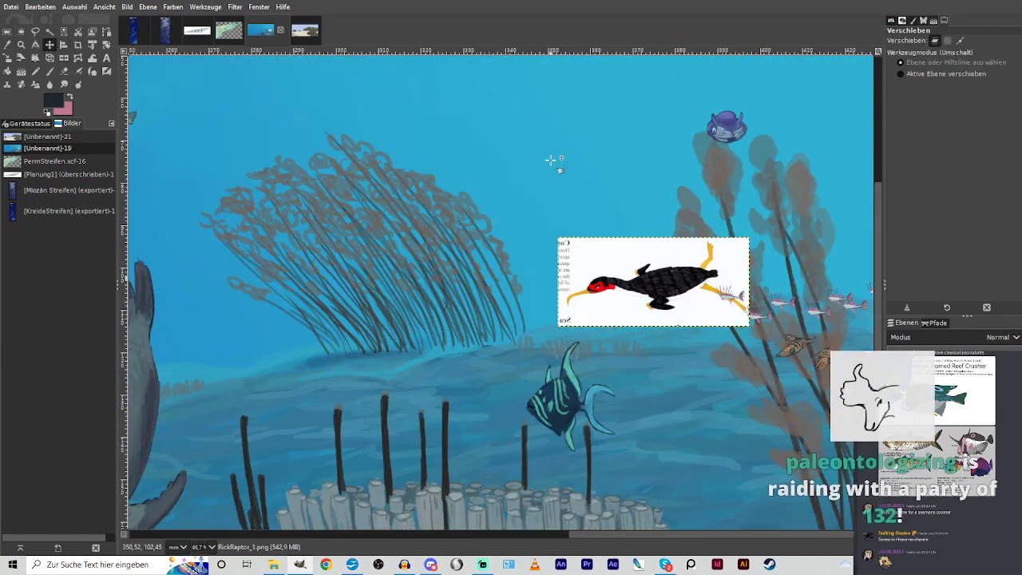
drag(632, 262, 606, 195)
key(ctrl+shift+a)
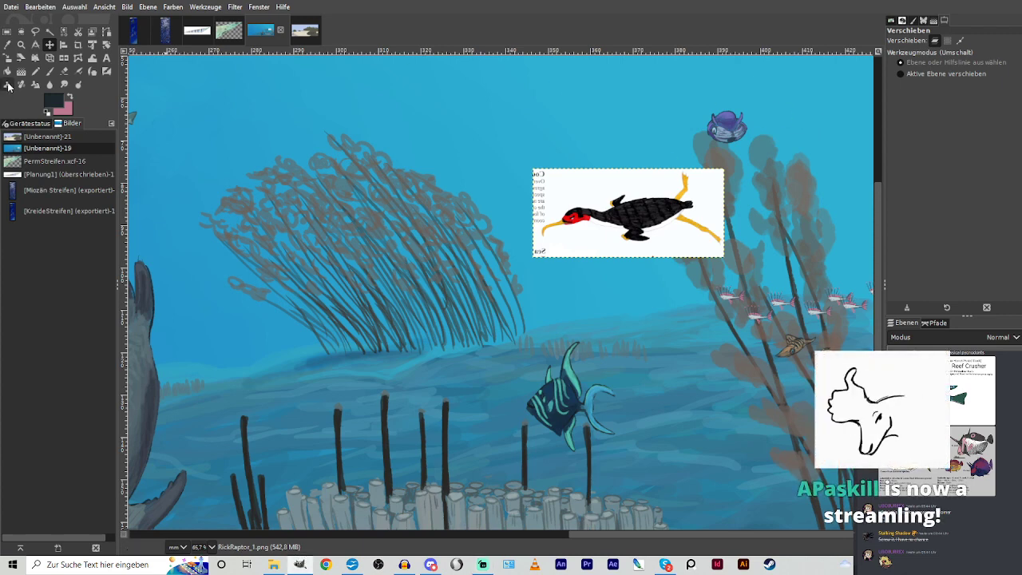
Check the overall composition with the bird reference in place, and inspect the reference close up.
click(22, 45)
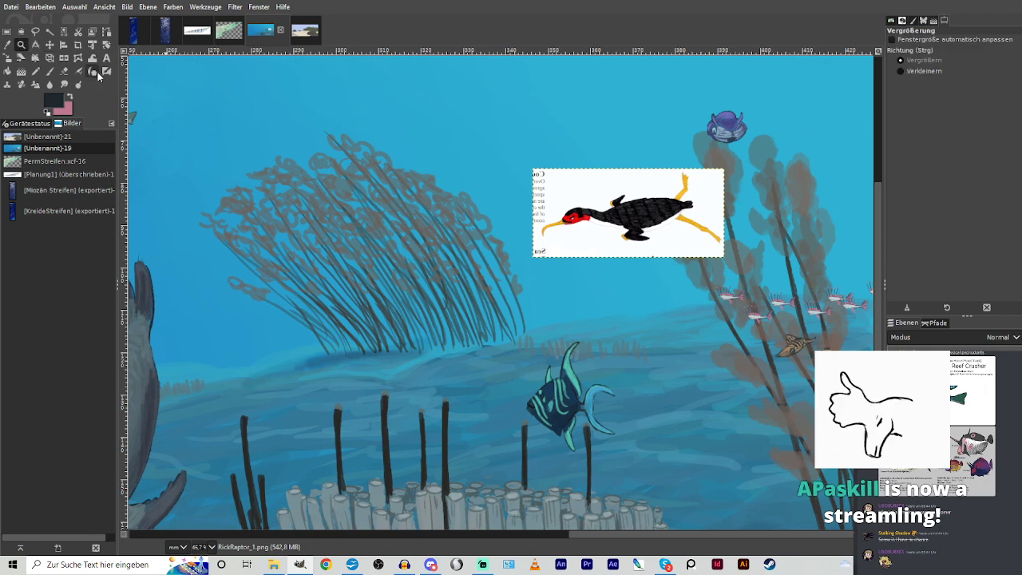
click(902, 71)
double_click(487, 206)
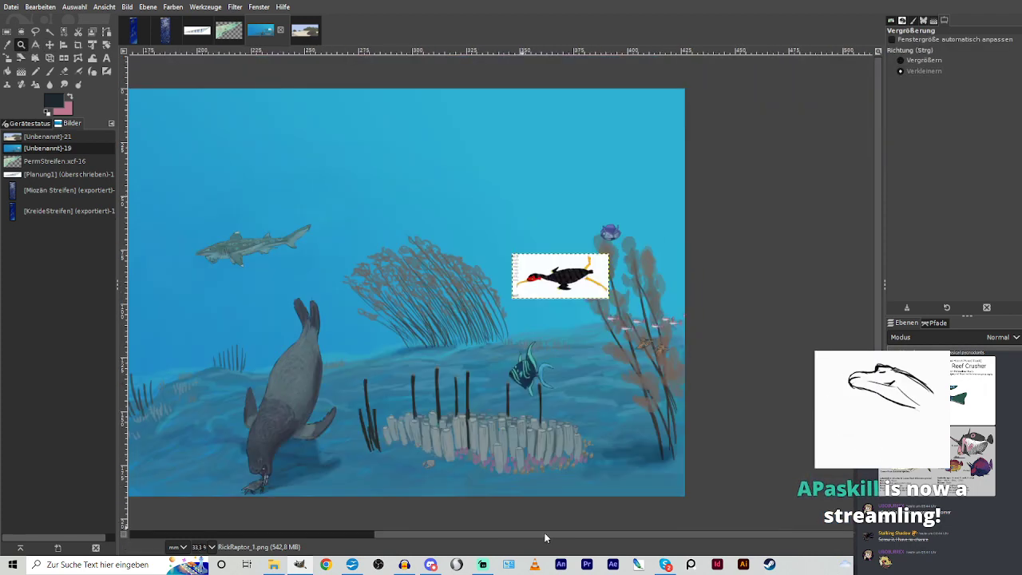
drag(540, 535, 376, 536)
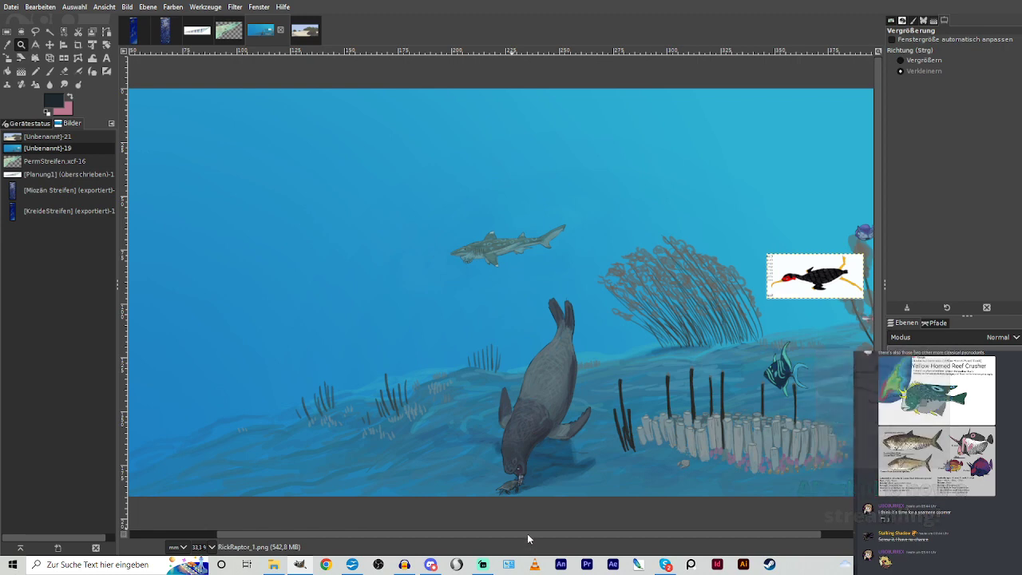
scroll(527, 539, right, 1)
scroll(527, 539, right, 2)
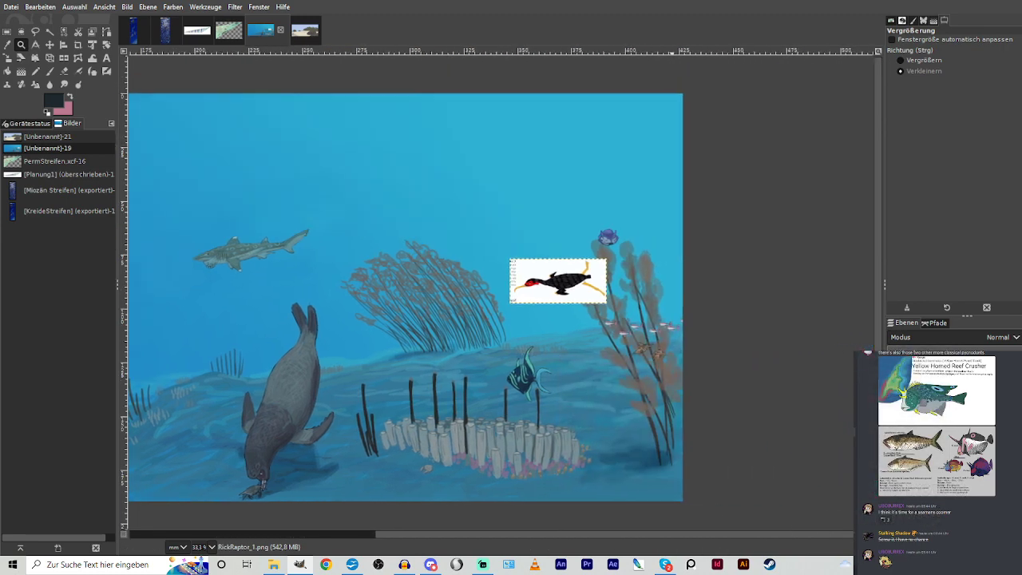
drag(672, 287, 681, 317)
click(906, 62)
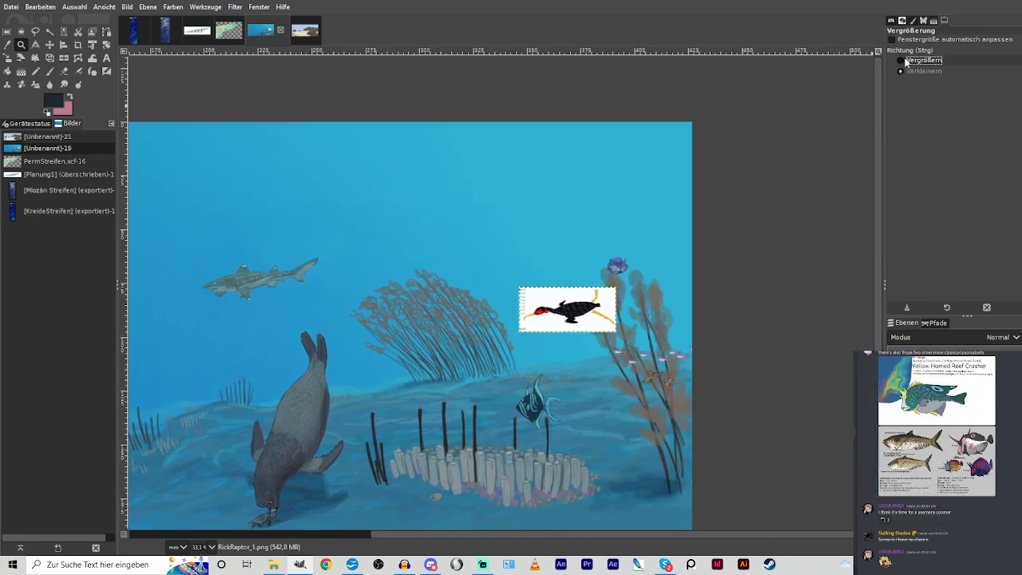
drag(429, 227, 662, 377)
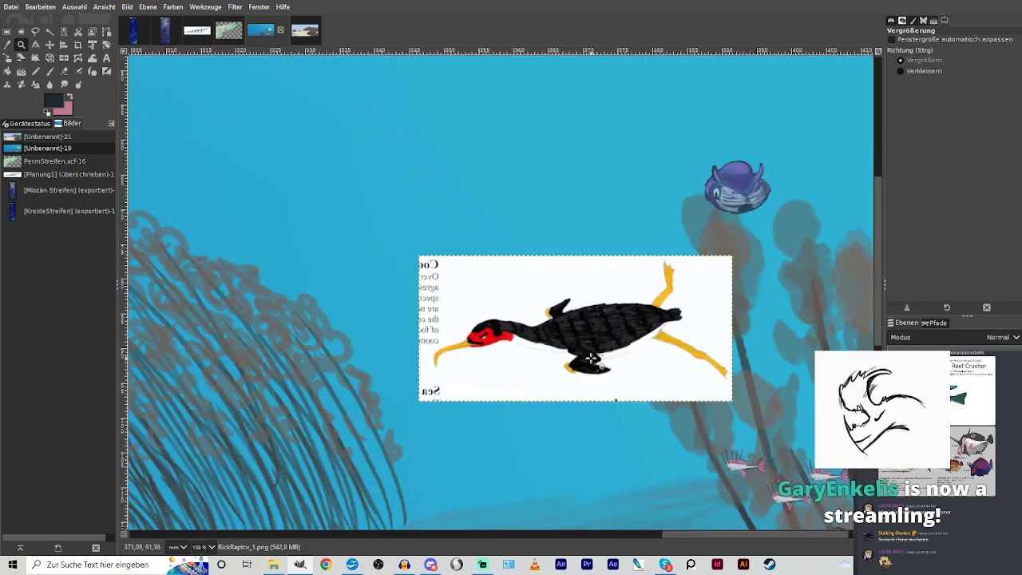
Examine the whole painting and inspect the diving grey sea mammal and the spotted shark in detail.
click(901, 71)
click(473, 242)
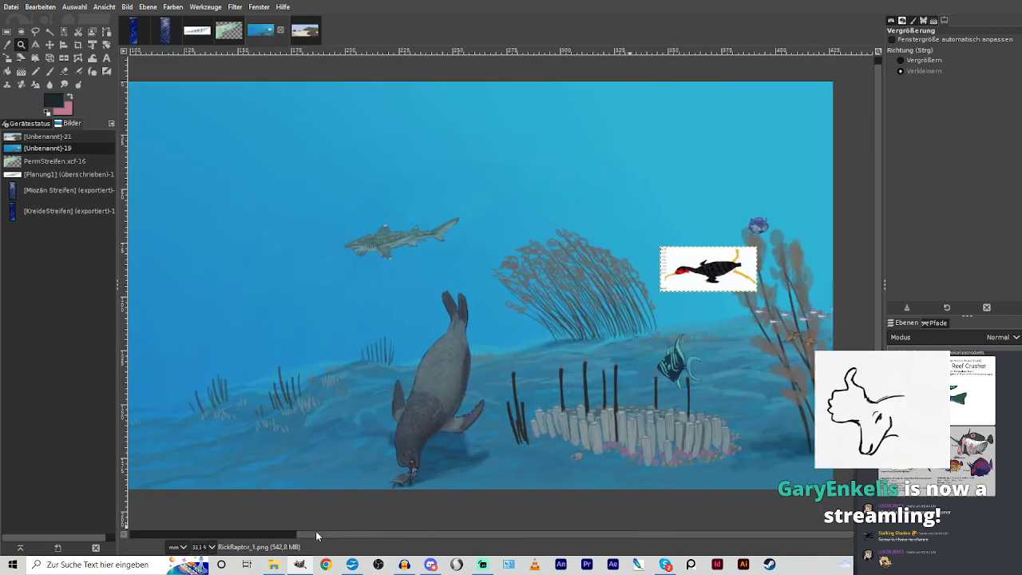
drag(315, 530, 291, 532)
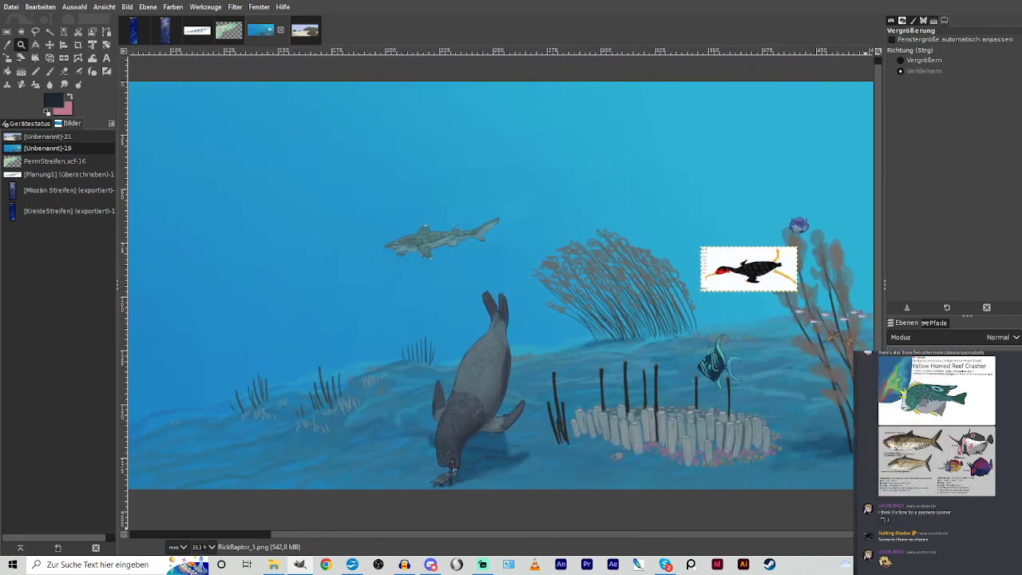
drag(866, 479, 779, 501)
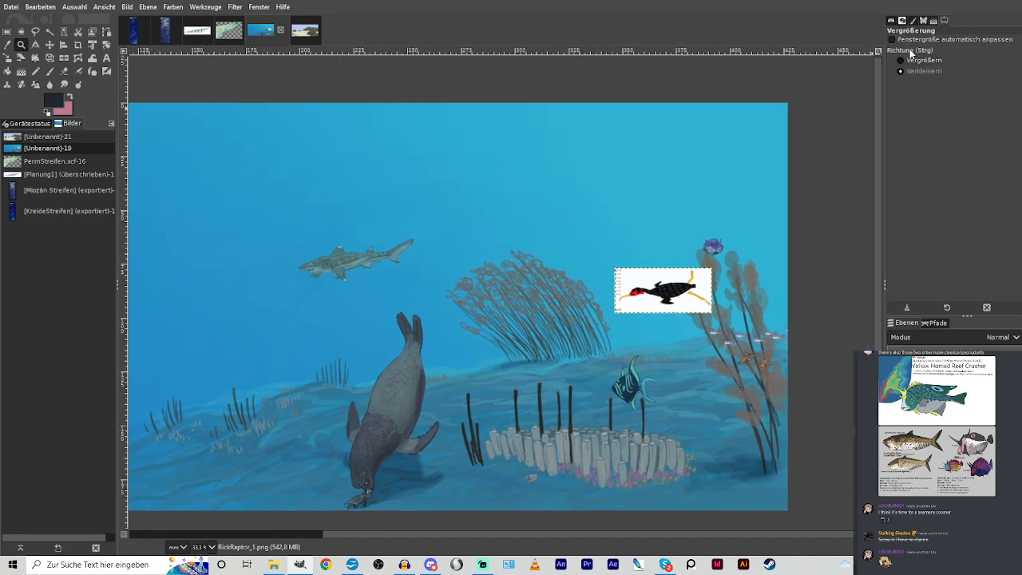
key(ctrl)
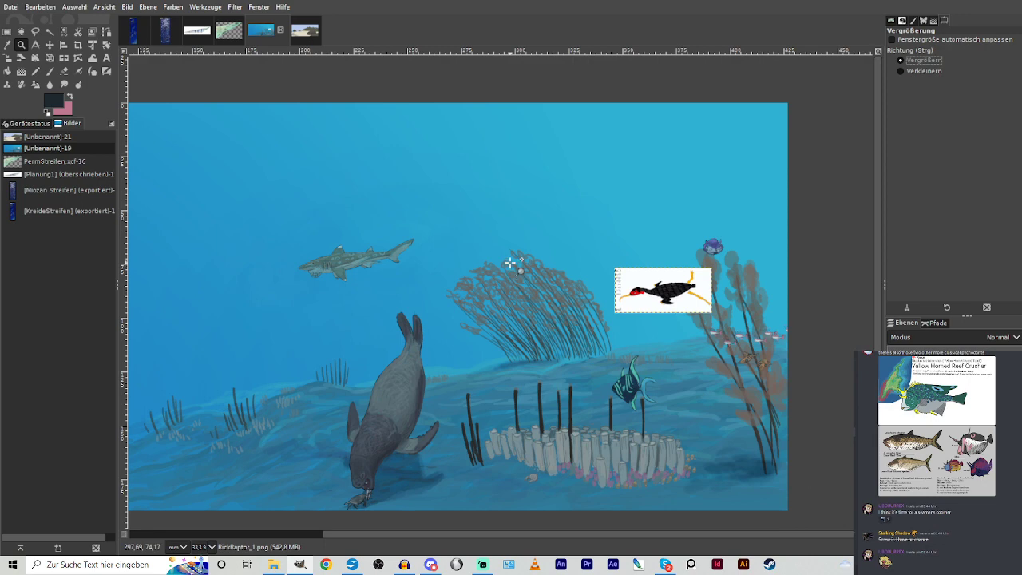
drag(293, 339, 490, 499)
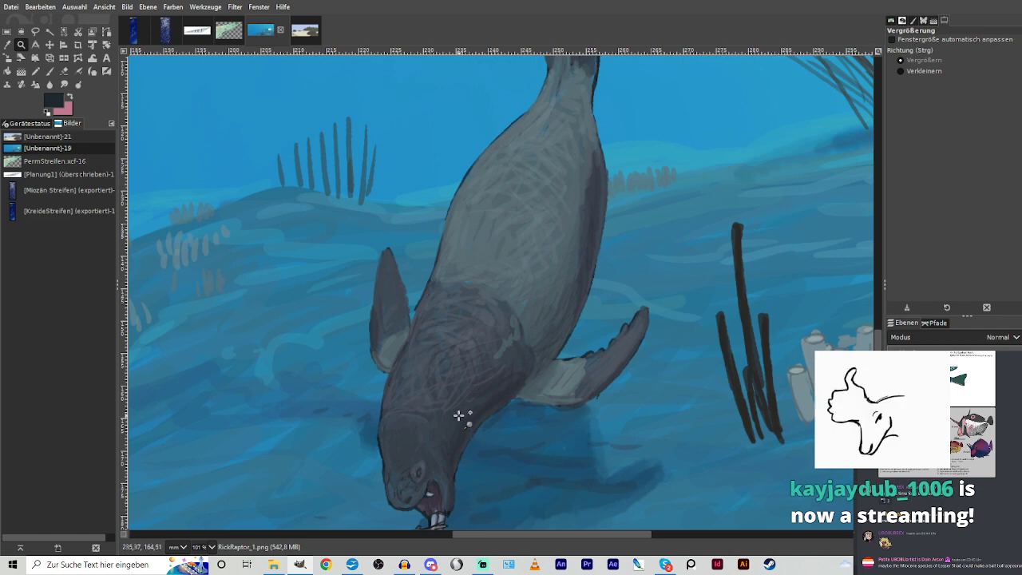
scroll(462, 416, down, 1)
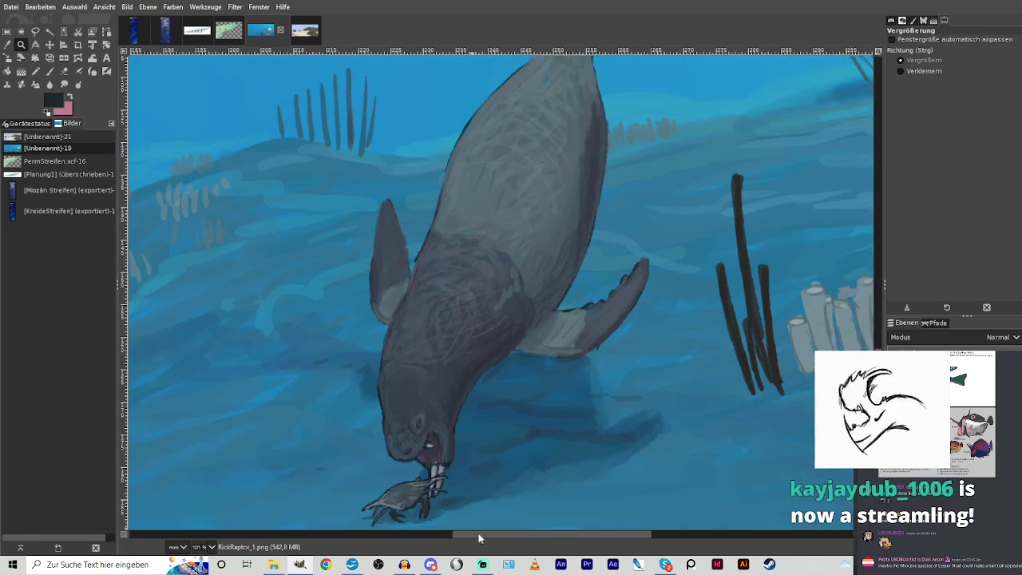
scroll(479, 463, up, 9)
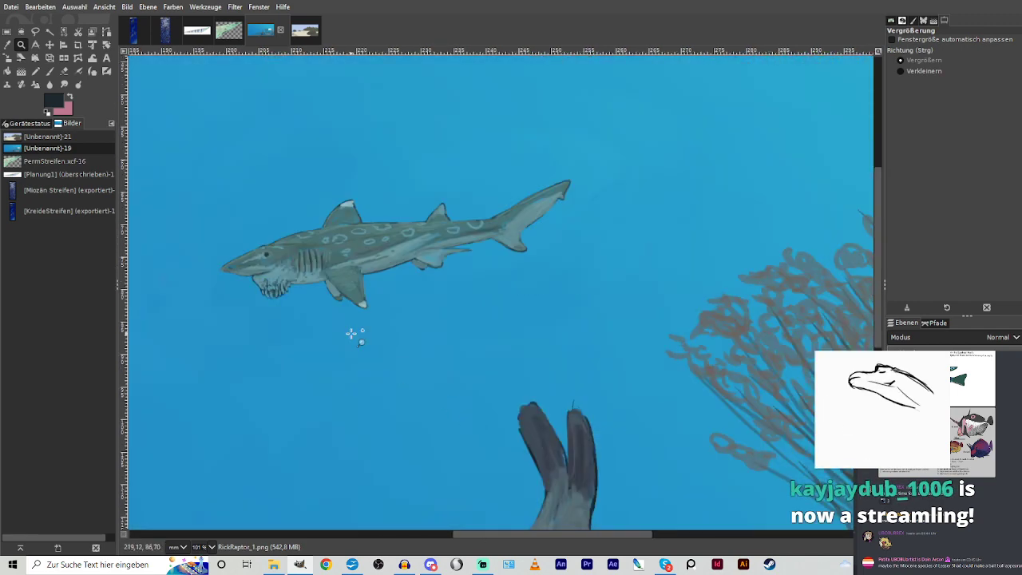
drag(470, 543, 655, 544)
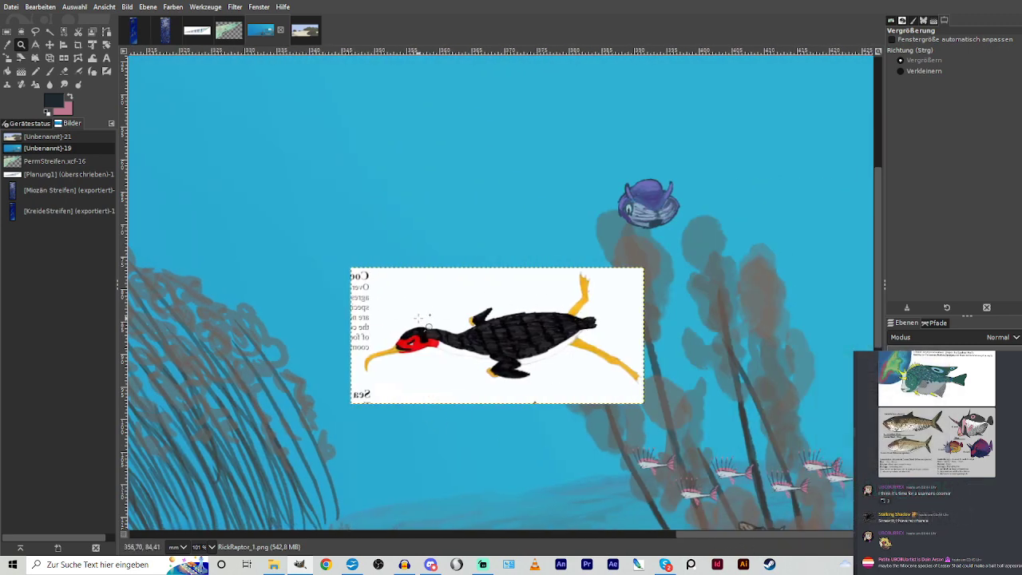
Move the bird reference higher above the tall brown plants and make the Hintergrund layer active.
click(49, 45)
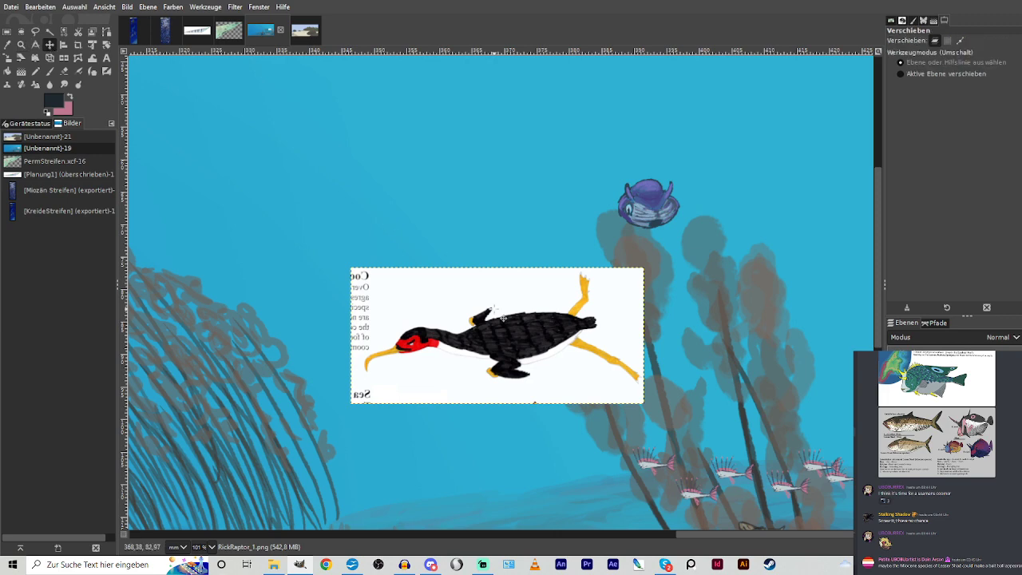
drag(447, 335, 541, 184)
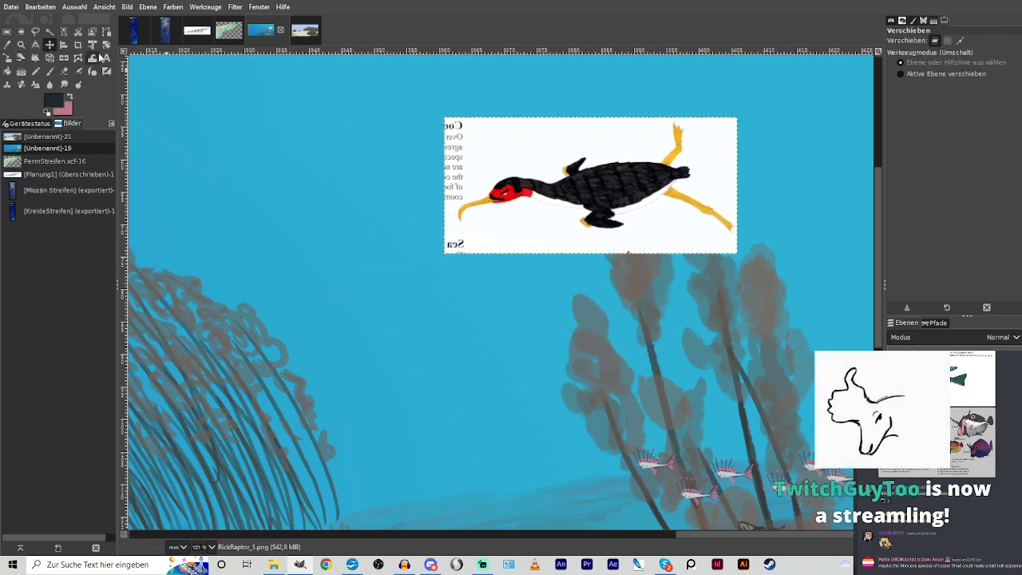
click(21, 44)
drag(194, 82, 757, 364)
click(930, 422)
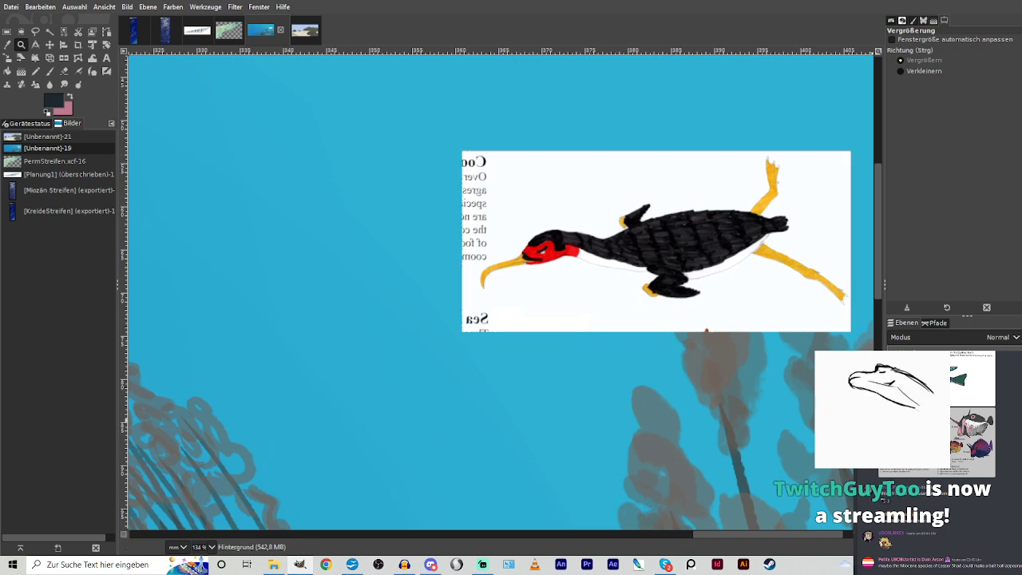
Set up the Chalk 03 Paintbrush with a near-black colour, a much higher opacity and size 15.
click(483, 565)
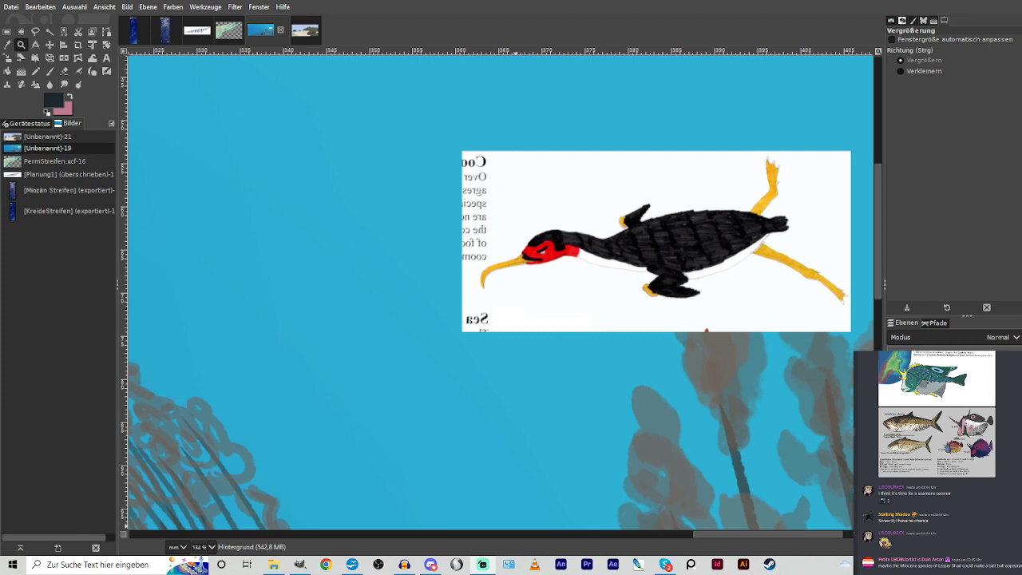
key(p)
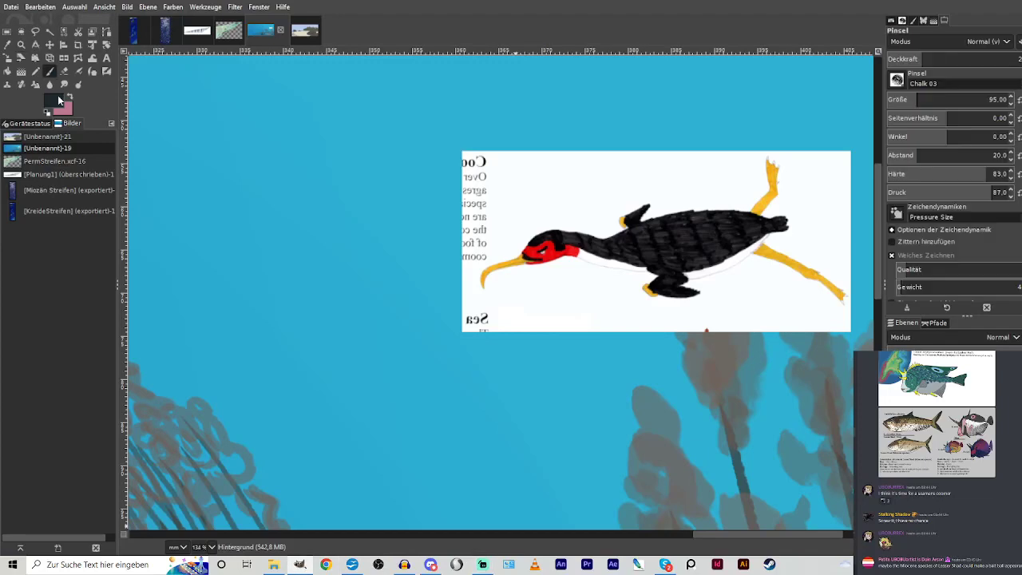
key(z)
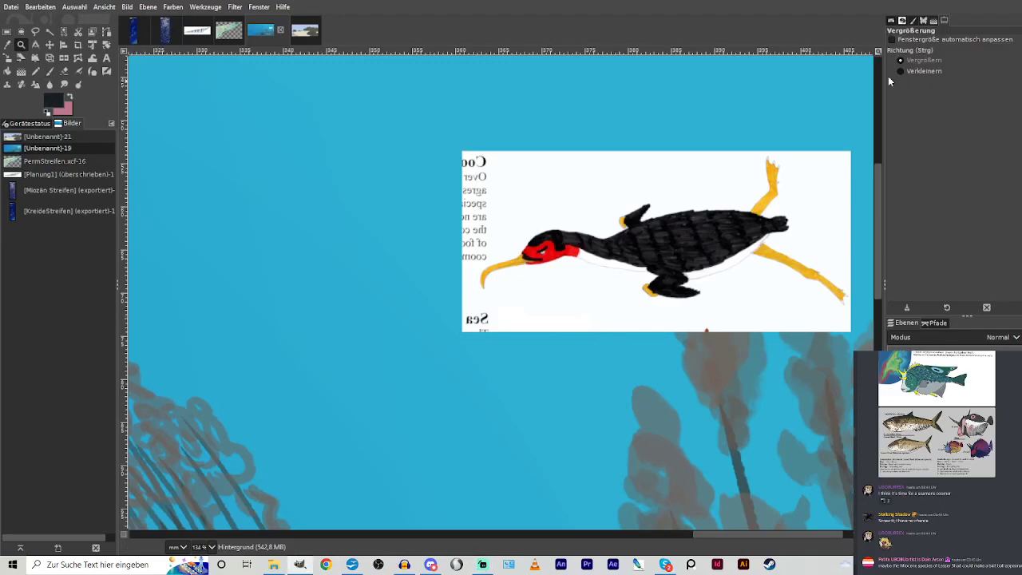
click(51, 73)
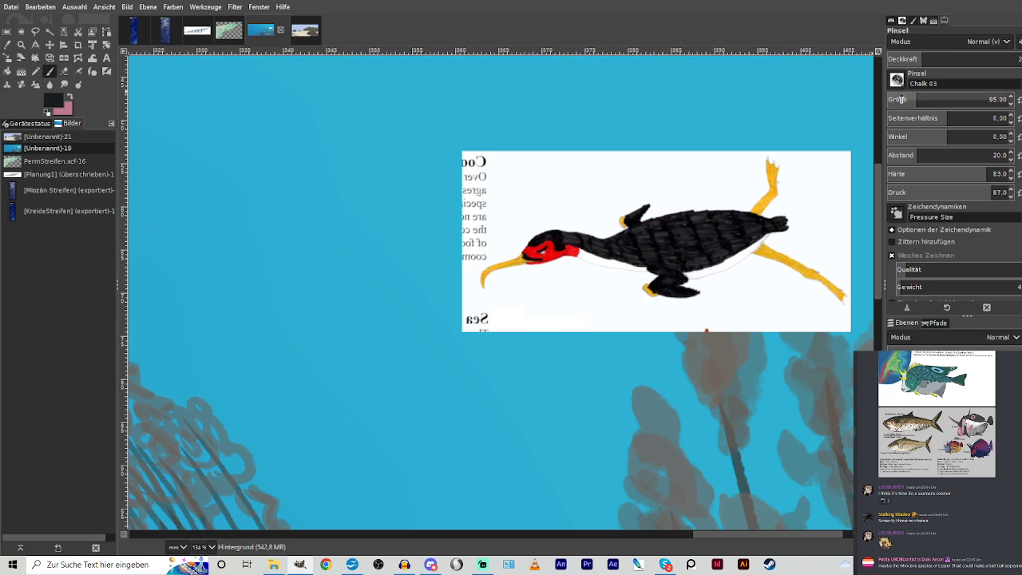
drag(943, 61, 1012, 60)
click(897, 100)
drag(897, 100, 898, 100)
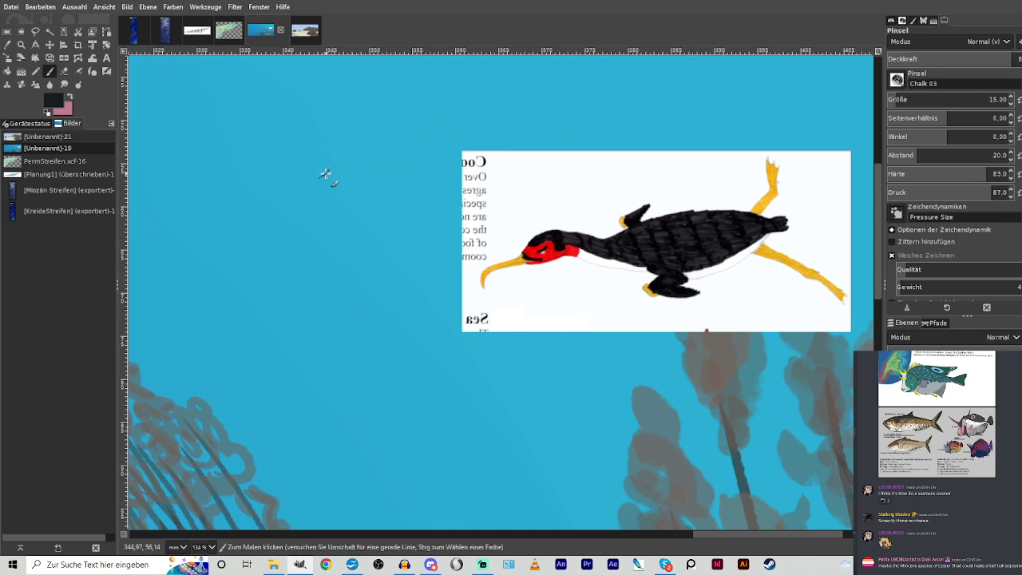
Draw a short dark curved line in the open water beside the bird reference, and undo the second pass over it.
drag(329, 170, 297, 197)
drag(302, 200, 330, 177)
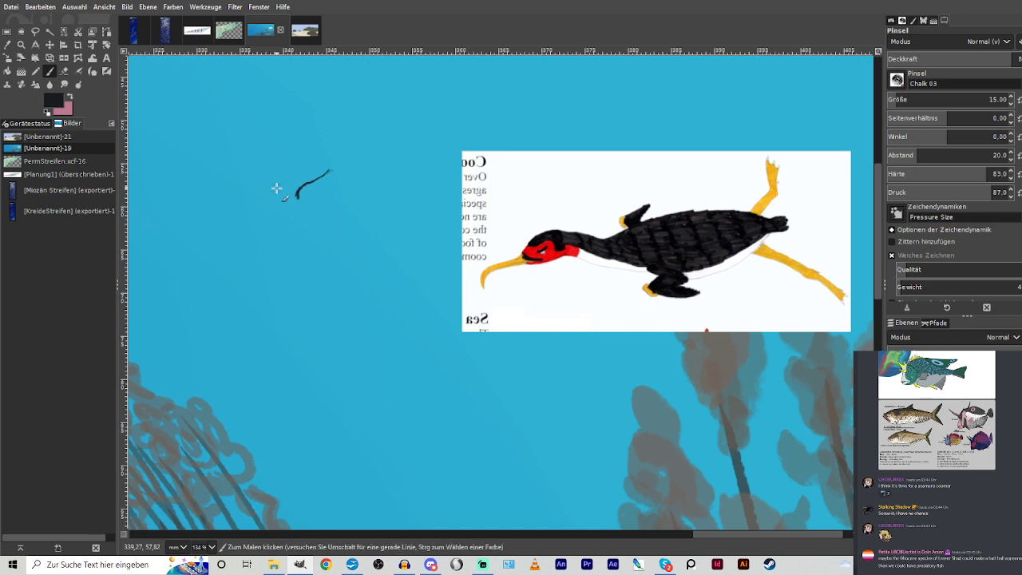
key(ctrl+z)
Switch the Paintbrush to the 2. Hardness 075 brush with size 13 and hardness 93.
key(z)
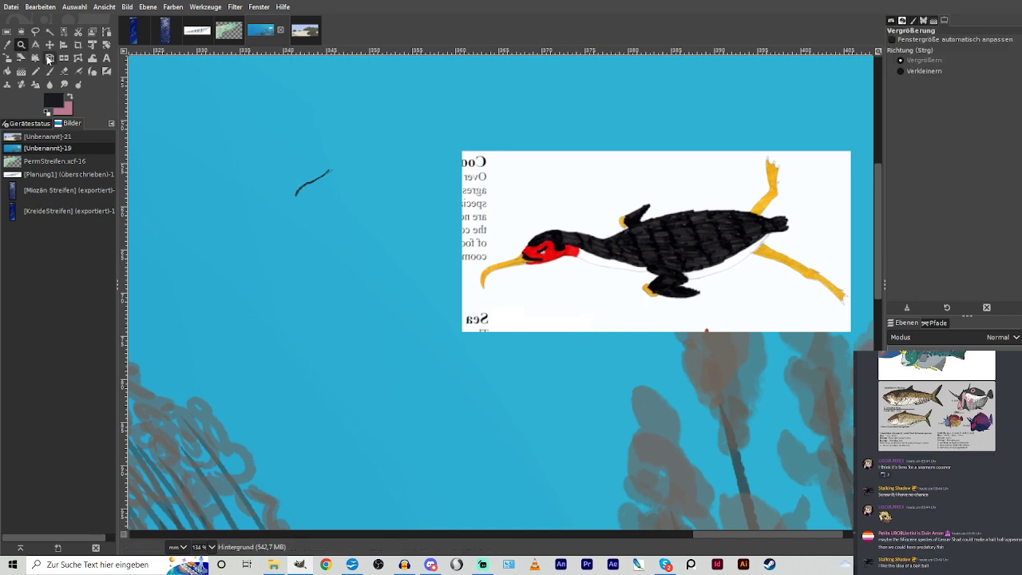
drag(229, 92, 689, 413)
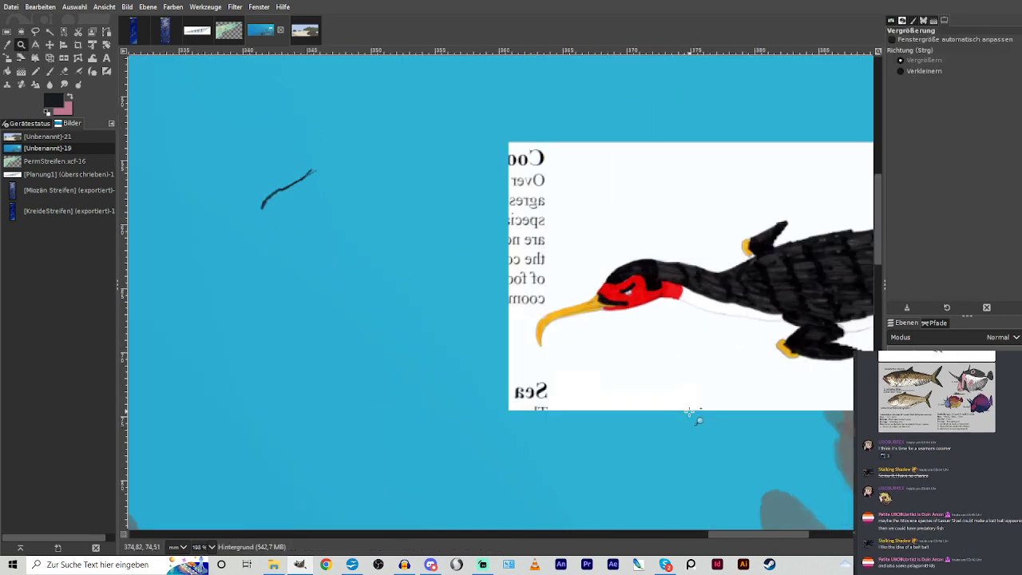
click(49, 71)
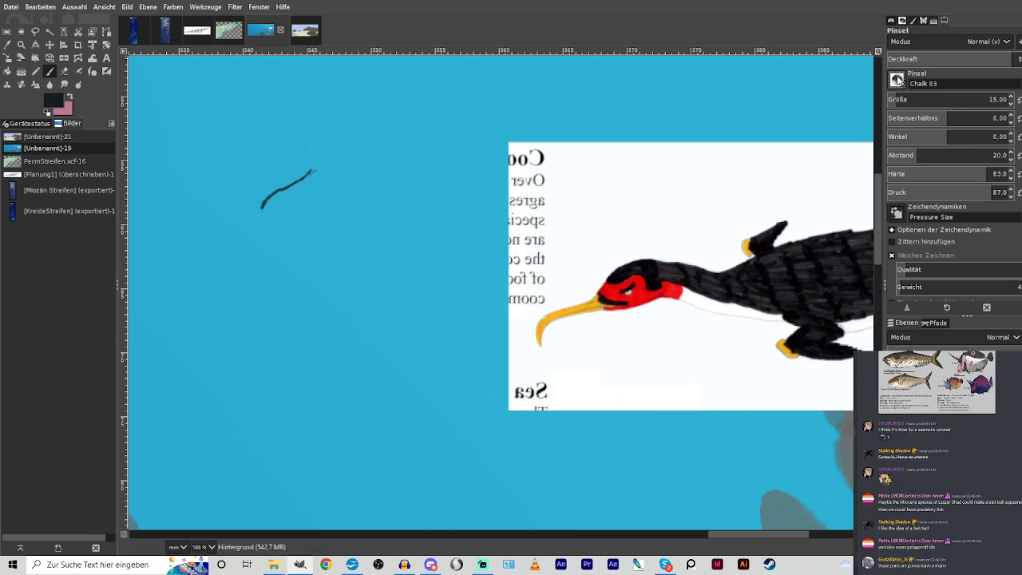
click(962, 129)
click(901, 98)
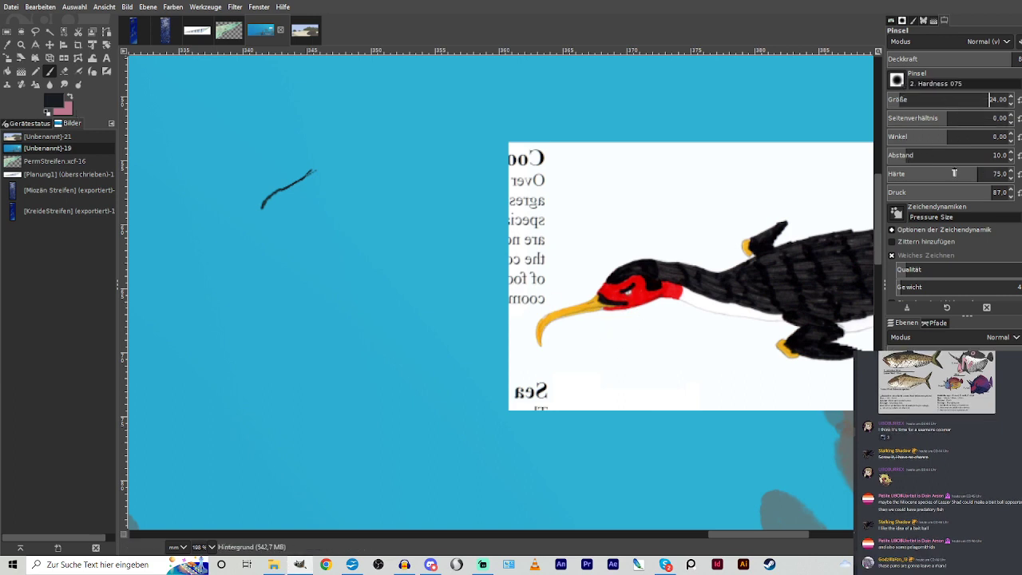
click(999, 170)
click(903, 98)
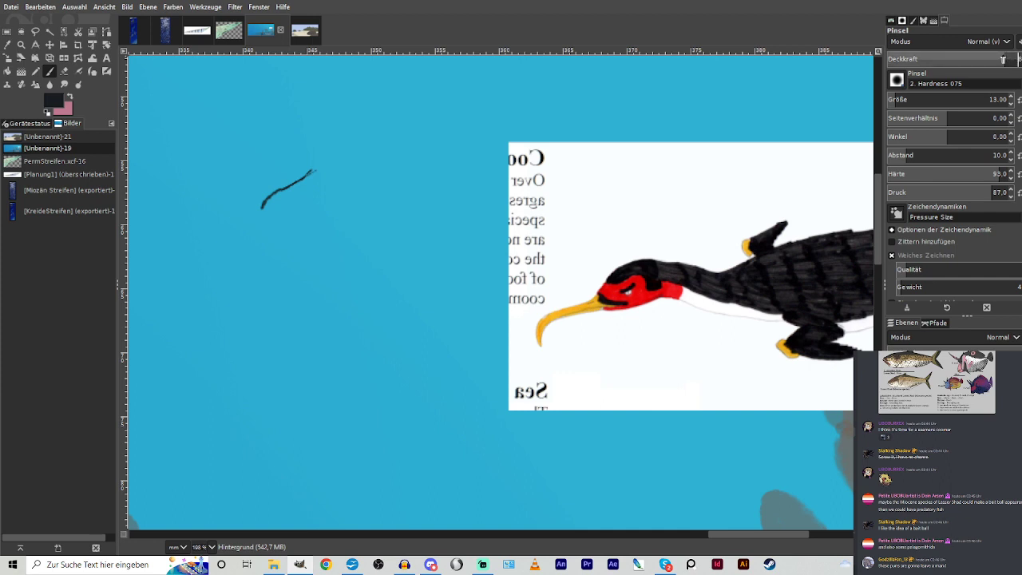
Sketch the diving bird's long hooked beak, head and slender curving neck in dark strokes beside the mirrored reference.
mouse_move(307, 169)
mouse_down()
mouse_move(272, 190)
mouse_move(289, 184)
mouse_move(259, 214)
mouse_move(313, 182)
mouse_move(290, 192)
mouse_move(316, 173)
mouse_move(295, 179)
mouse_move(336, 140)
mouse_up()
mouse_move(324, 179)
mouse_down()
mouse_move(363, 151)
mouse_move(313, 181)
mouse_move(341, 135)
mouse_move(328, 142)
mouse_move(345, 135)
mouse_move(370, 92)
mouse_up()
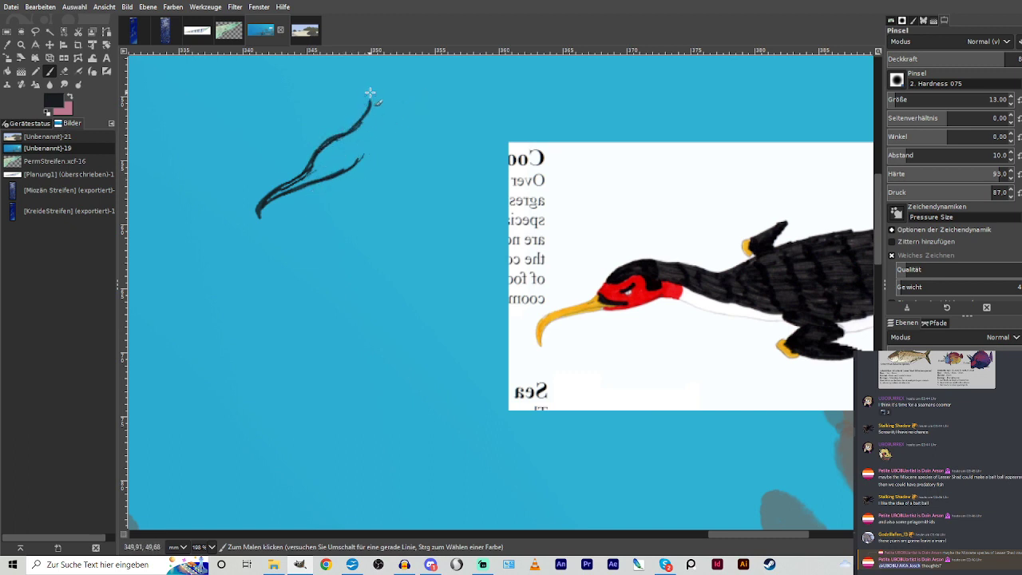
mouse_move(340, 170)
mouse_down()
mouse_move(386, 129)
mouse_move(383, 142)
mouse_move(385, 97)
mouse_up()
drag(349, 132, 369, 99)
drag(880, 229, 881, 209)
mouse_move(390, 223)
mouse_down()
mouse_move(413, 194)
mouse_move(358, 133)
mouse_up()
drag(409, 190, 460, 124)
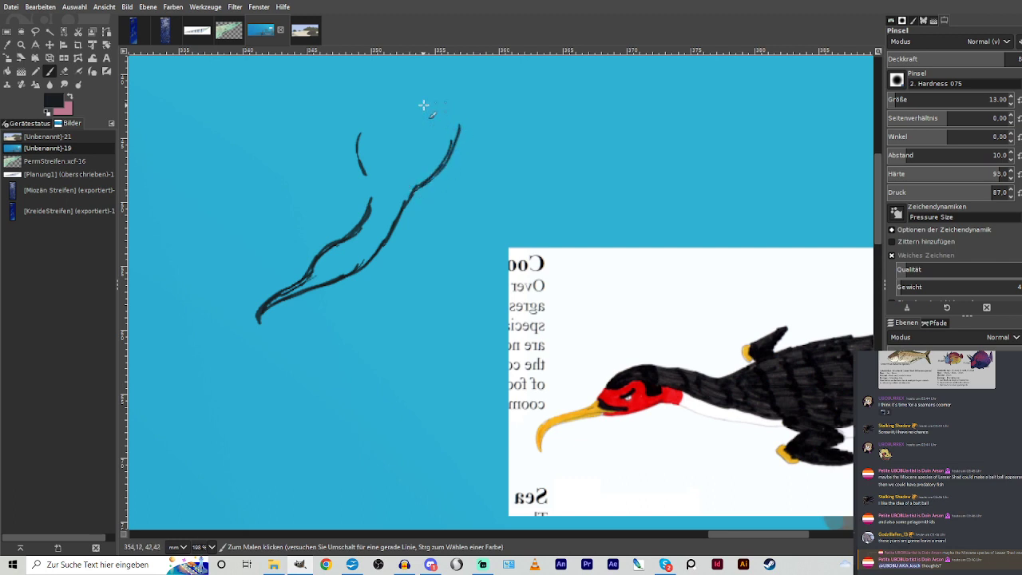
Sketch the rounded sides of the bird's body above the neck with curved dark strokes.
mouse_move(375, 104)
mouse_down()
mouse_move(359, 155)
mouse_move(366, 174)
mouse_up()
mouse_move(721, 532)
mouse_down()
mouse_move(745, 533)
mouse_move(718, 532)
mouse_up()
drag(475, 96, 483, 145)
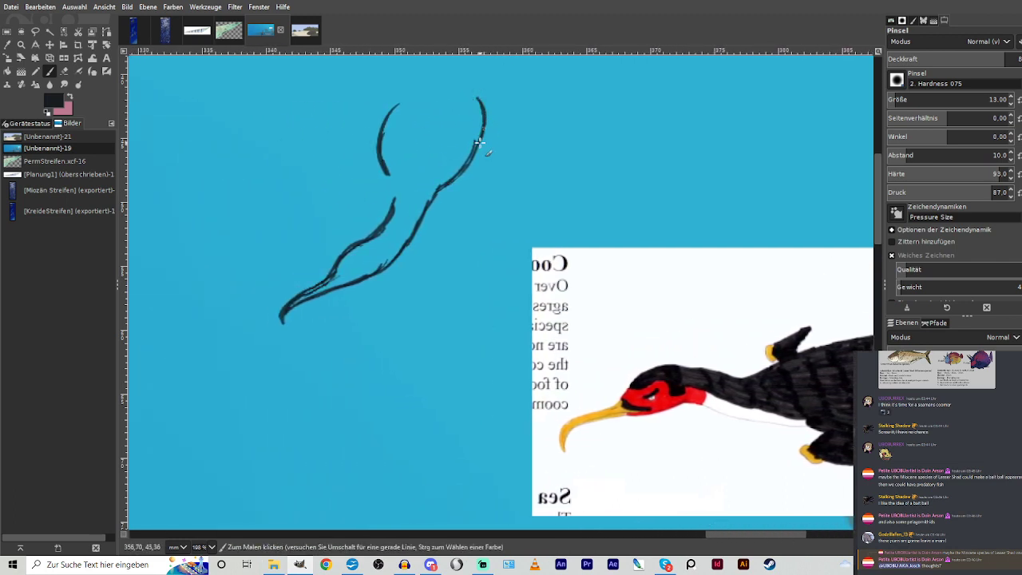
drag(428, 83, 385, 119)
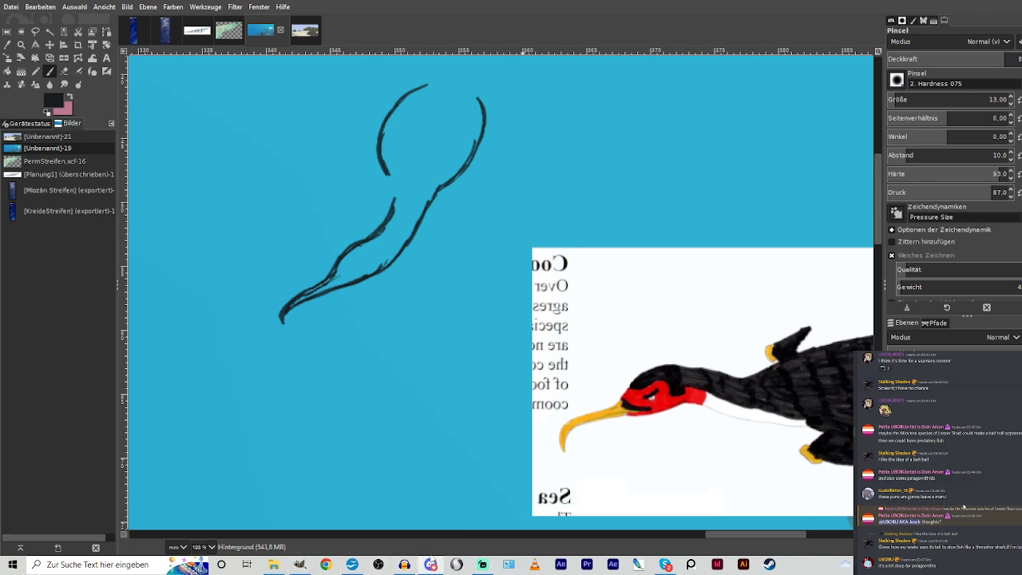
Join the neck outline to the body, taper the body toward the tail and sketch a small outstretched wing on each side.
click(303, 566)
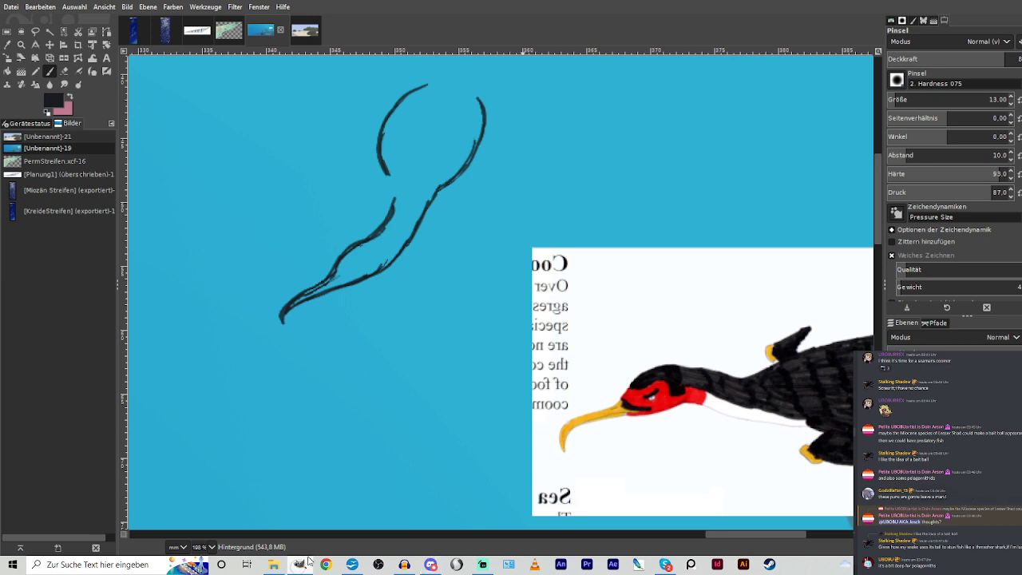
mouse_move(454, 159)
mouse_down()
mouse_move(502, 159)
mouse_move(538, 149)
mouse_move(462, 143)
mouse_up()
mouse_move(386, 153)
mouse_down()
mouse_move(318, 130)
mouse_move(373, 120)
mouse_move(406, 139)
mouse_move(453, 86)
mouse_move(440, 139)
mouse_move(389, 175)
mouse_move(395, 195)
mouse_move(376, 232)
mouse_up()
mouse_move(725, 539)
mouse_down()
mouse_move(754, 541)
mouse_move(724, 538)
mouse_up()
scroll(876, 228, up, 1)
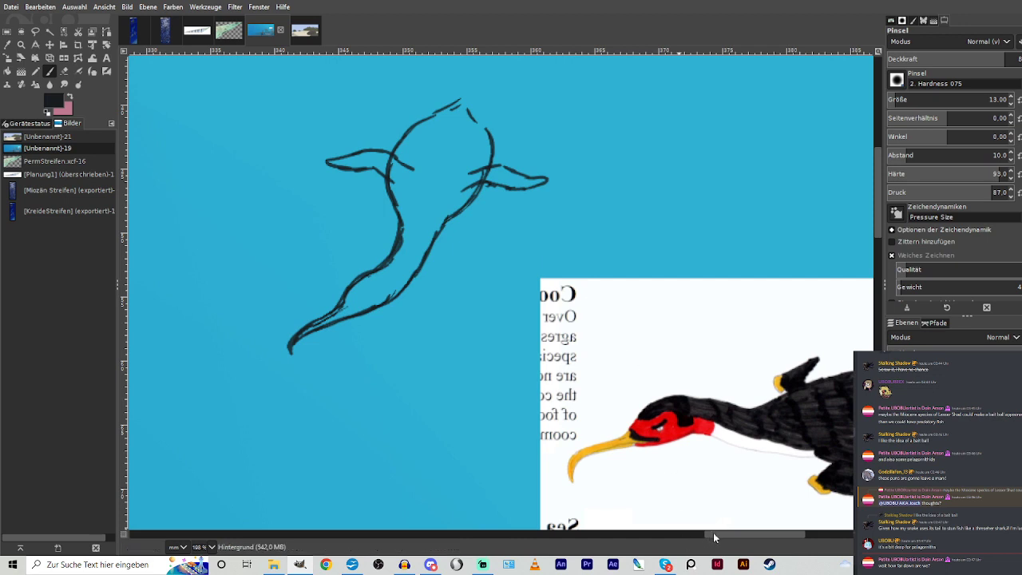
Outline the short stubby tail and a spread webbed foot on either side of it, following the reference.
drag(713, 533, 742, 533)
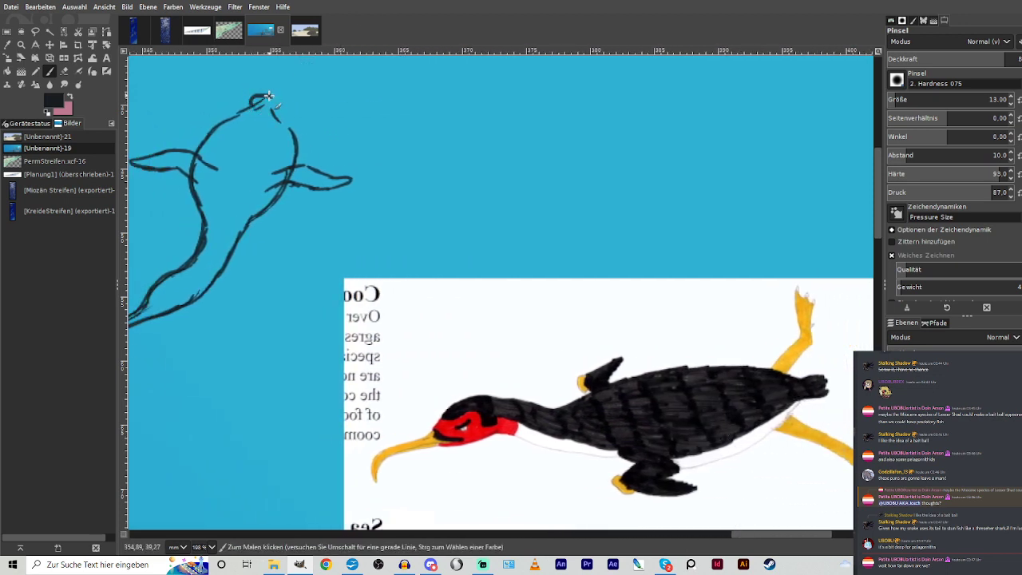
mouse_move(268, 96)
mouse_down()
mouse_move(289, 125)
mouse_move(293, 106)
mouse_move(353, 89)
mouse_move(349, 104)
mouse_move(367, 108)
mouse_move(331, 119)
mouse_move(349, 126)
mouse_move(289, 115)
mouse_up()
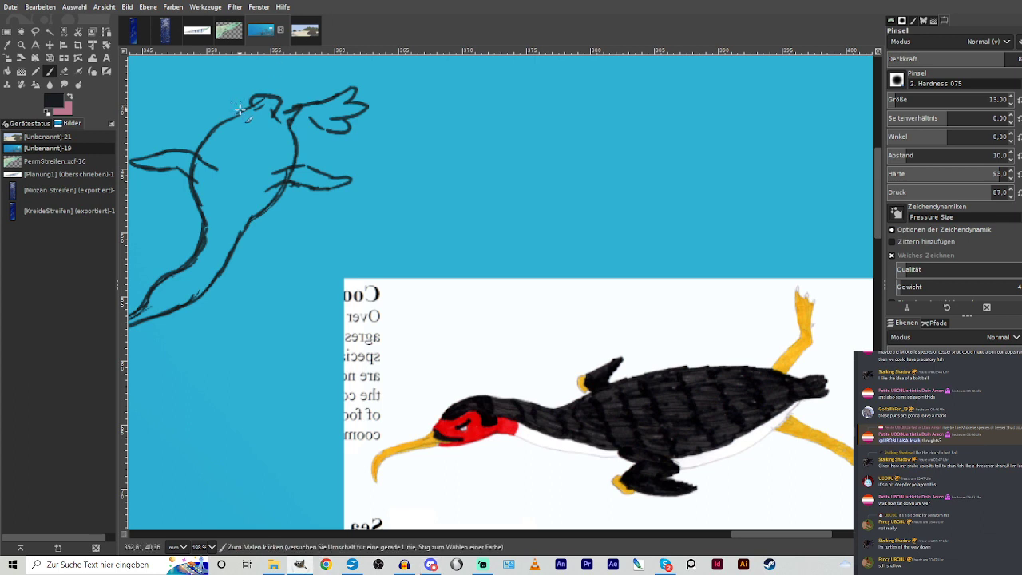
mouse_move(180, 71)
mouse_down()
mouse_move(181, 106)
mouse_move(202, 110)
mouse_move(189, 118)
mouse_move(228, 110)
mouse_up()
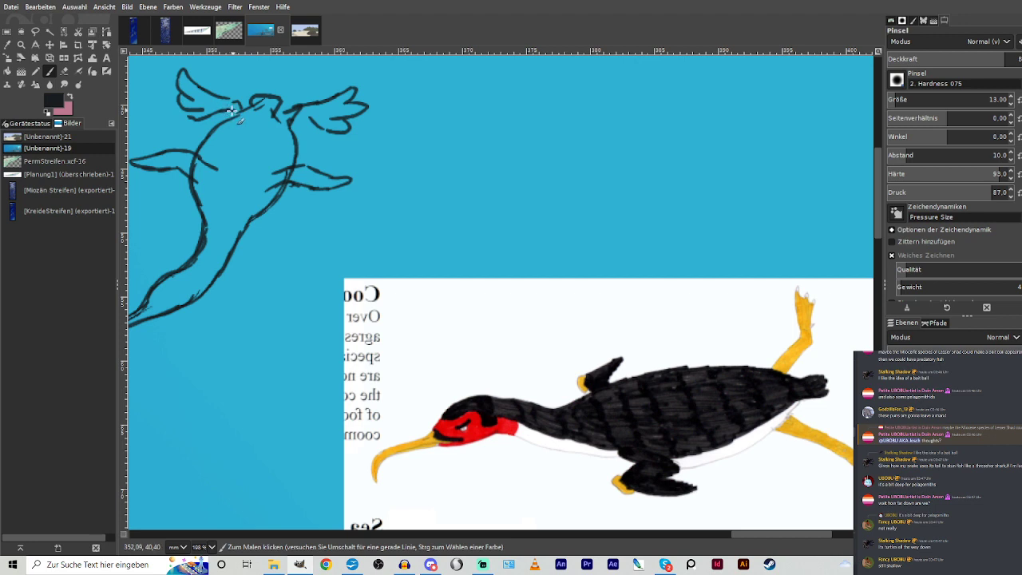
Add a small claw bump under each wing and fill the crown, nape and upper back with dark strokes.
drag(742, 535, 723, 540)
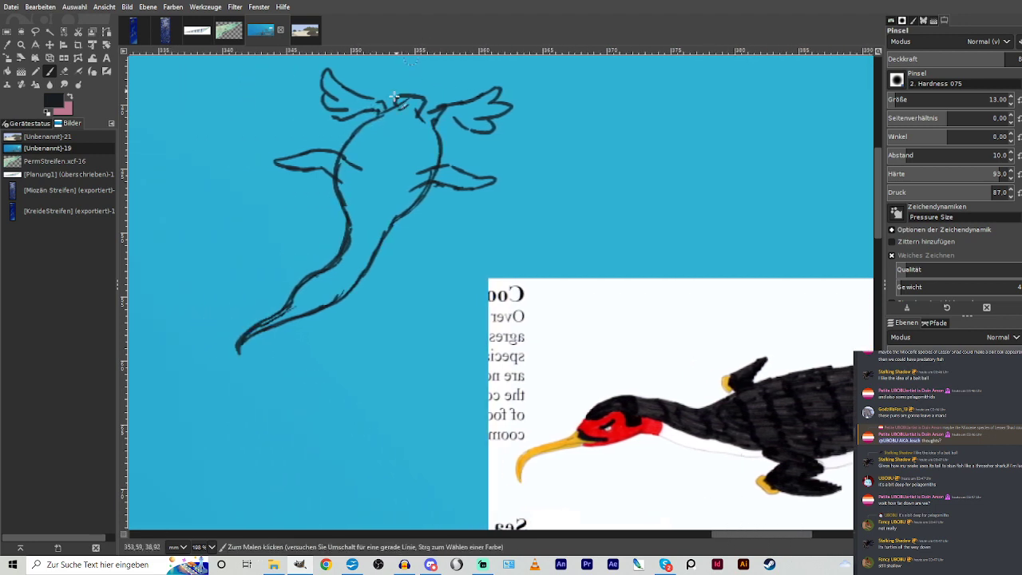
drag(438, 185, 452, 190)
mouse_move(304, 289)
mouse_down()
mouse_move(334, 273)
mouse_move(325, 295)
mouse_move(334, 292)
mouse_move(349, 262)
mouse_move(335, 269)
mouse_move(369, 239)
mouse_move(341, 279)
mouse_move(360, 223)
mouse_move(336, 265)
mouse_move(377, 211)
mouse_move(365, 228)
mouse_move(356, 190)
mouse_move(351, 255)
mouse_move(382, 186)
mouse_move(400, 193)
mouse_move(357, 214)
mouse_move(345, 198)
mouse_move(348, 248)
mouse_move(341, 189)
mouse_move(379, 181)
mouse_up()
Fill both wings and most of the body with near-black paint, using a brush size of 49.
click(8, 46)
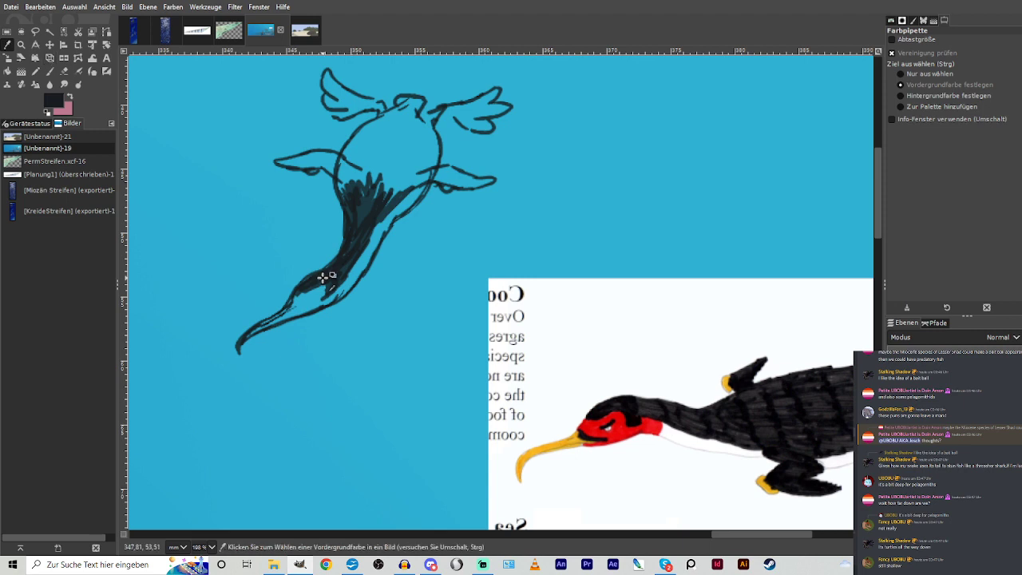
key(p)
click(909, 95)
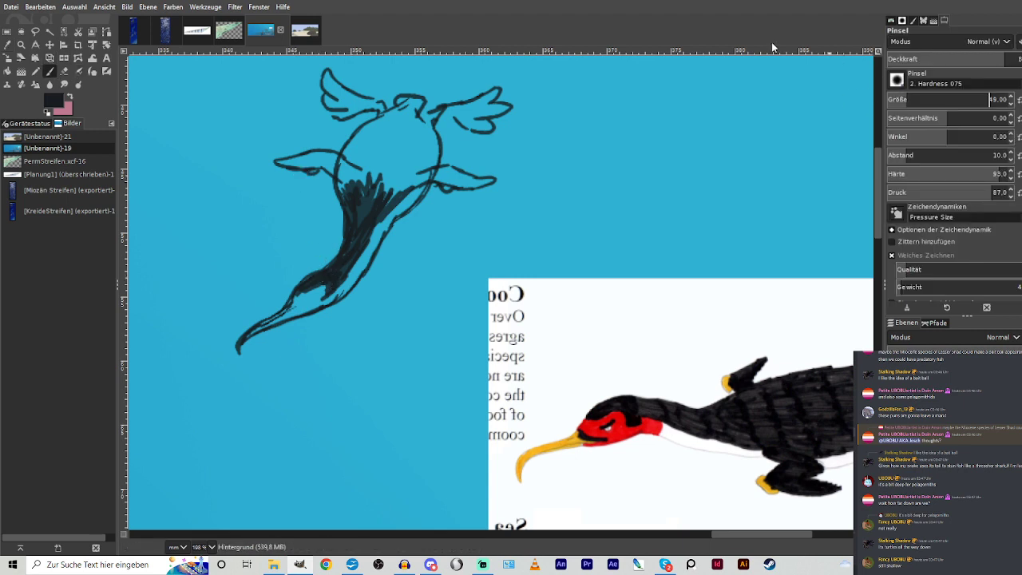
mouse_move(481, 183)
mouse_down()
mouse_move(405, 175)
mouse_move(399, 163)
mouse_move(419, 155)
mouse_move(416, 182)
mouse_move(440, 170)
mouse_move(493, 177)
mouse_move(430, 171)
mouse_move(455, 176)
mouse_move(402, 181)
mouse_move(373, 208)
mouse_move(352, 193)
mouse_move(351, 168)
mouse_move(340, 172)
mouse_move(347, 192)
mouse_move(328, 160)
mouse_move(287, 163)
mouse_move(324, 154)
mouse_move(359, 176)
mouse_move(290, 162)
mouse_move(325, 160)
mouse_move(362, 178)
mouse_move(349, 164)
mouse_move(387, 120)
mouse_move(390, 182)
mouse_up()
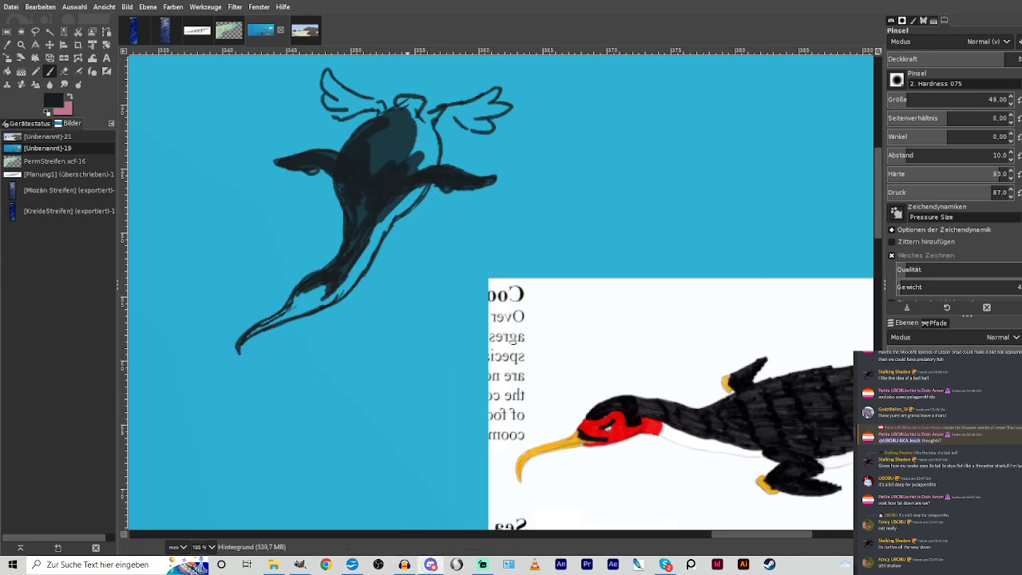
Cover the rest of the body and tail in near-black and layer lighter charcoal patches over the back, wings and neck.
click(301, 564)
mouse_move(398, 152)
mouse_down()
mouse_move(396, 119)
mouse_move(389, 144)
mouse_move(417, 155)
mouse_move(406, 171)
mouse_move(420, 169)
mouse_move(404, 142)
mouse_move(416, 102)
mouse_move(397, 108)
mouse_move(411, 112)
mouse_move(392, 120)
mouse_move(375, 155)
mouse_up()
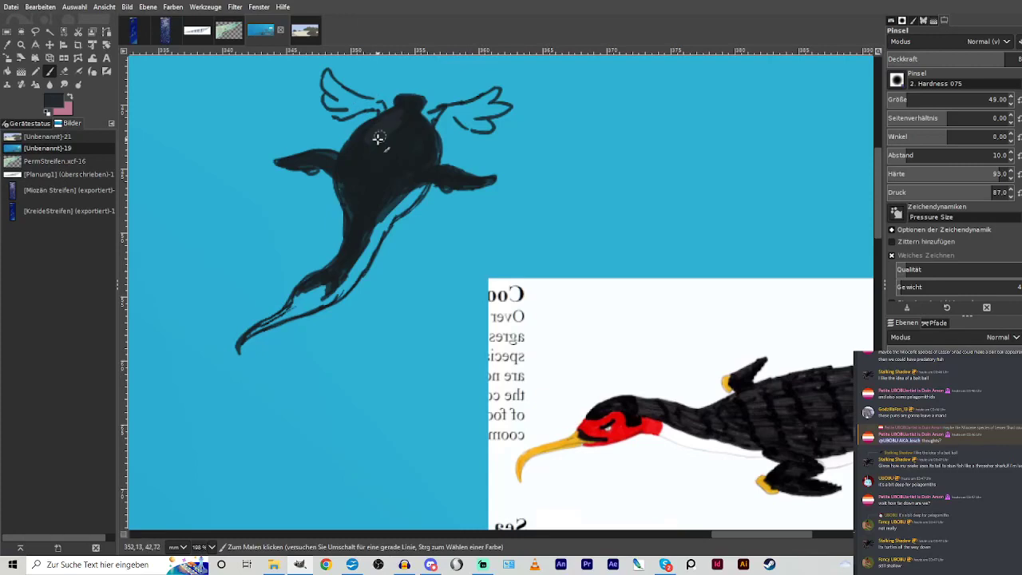
mouse_move(378, 138)
mouse_down()
mouse_move(422, 142)
mouse_move(411, 164)
mouse_move(381, 122)
mouse_move(328, 160)
mouse_up()
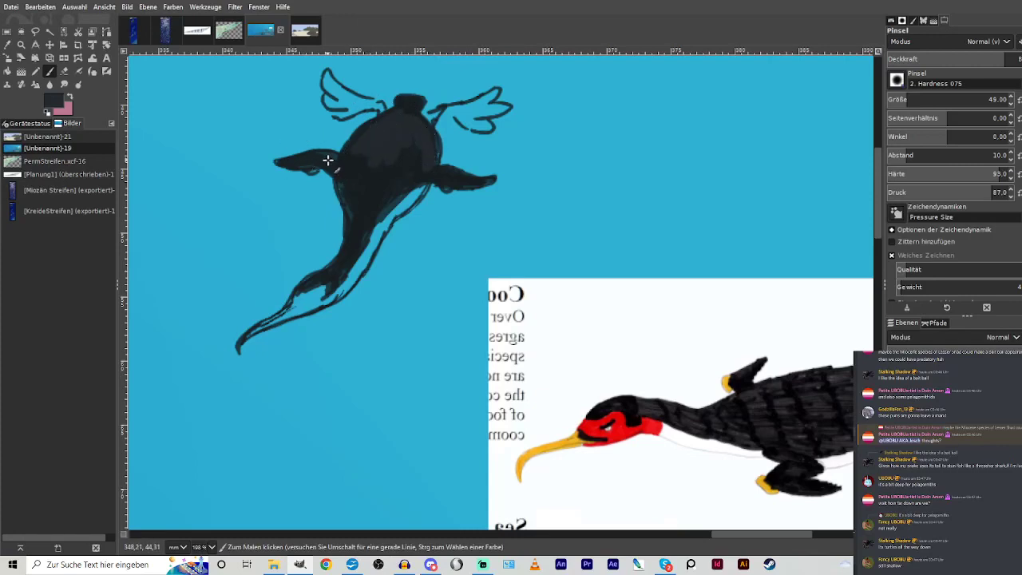
mouse_move(451, 179)
mouse_down()
mouse_move(389, 144)
mouse_move(368, 172)
mouse_move(373, 183)
mouse_move(348, 252)
mouse_move(352, 239)
mouse_move(313, 282)
mouse_up()
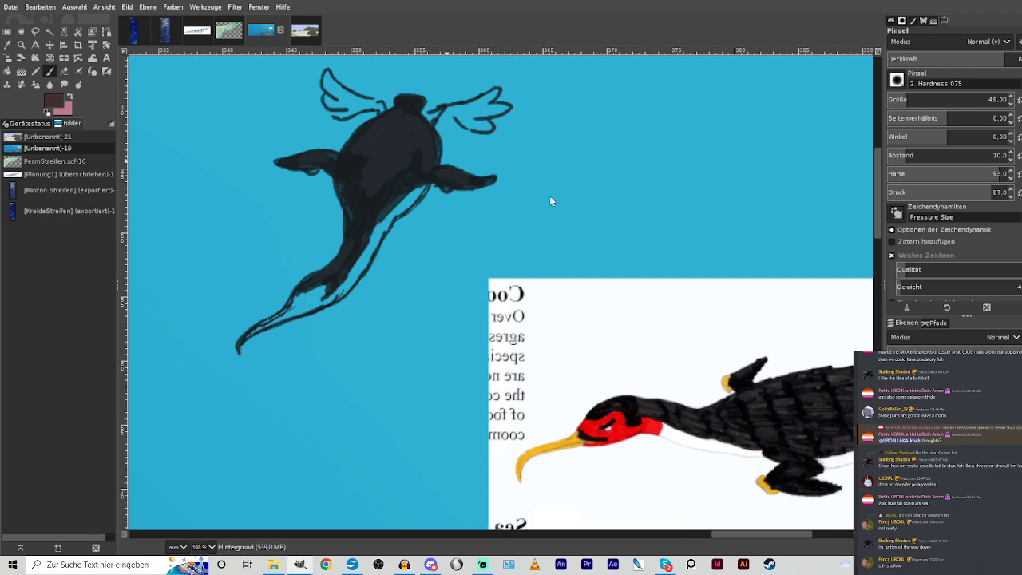
Paint the bird's face and cheek dark brownish red with a brush size of 33.
click(902, 100)
mouse_move(330, 299)
mouse_down()
mouse_move(348, 281)
mouse_move(313, 305)
mouse_move(310, 298)
mouse_up()
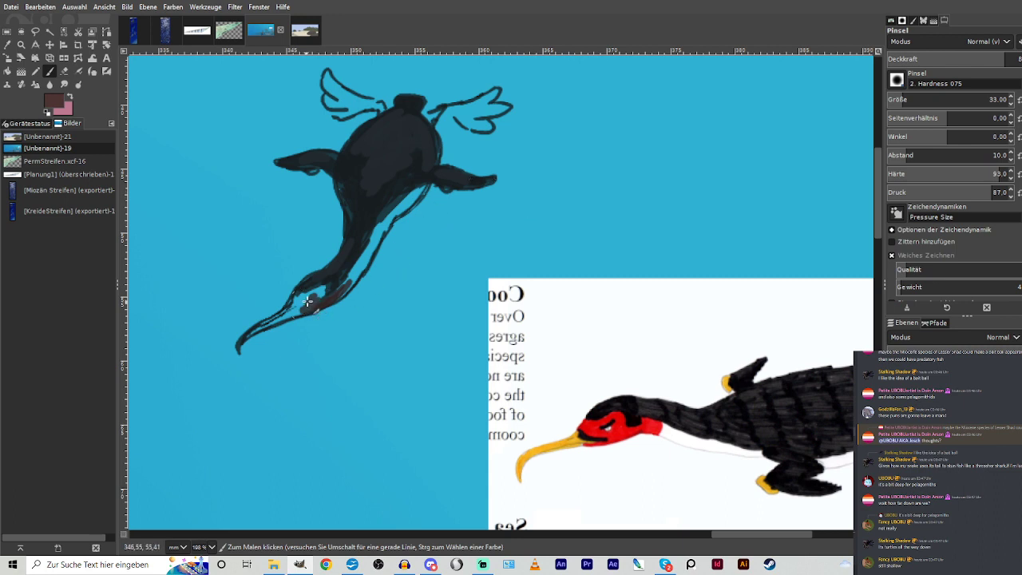
mouse_move(308, 302)
mouse_down()
mouse_move(317, 297)
mouse_move(294, 314)
mouse_up()
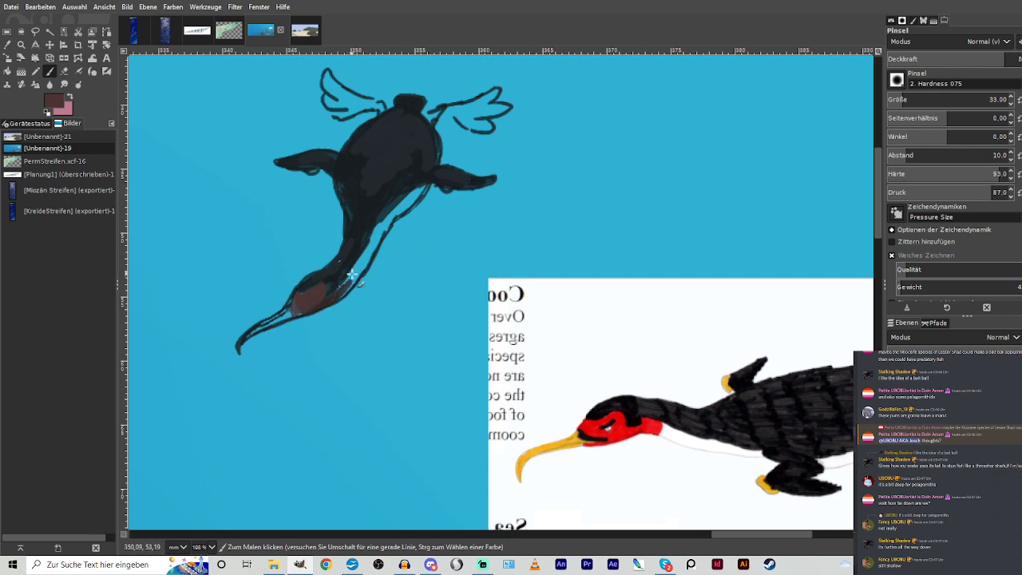
mouse_move(356, 282)
mouse_down()
mouse_move(323, 302)
mouse_move(305, 297)
mouse_up()
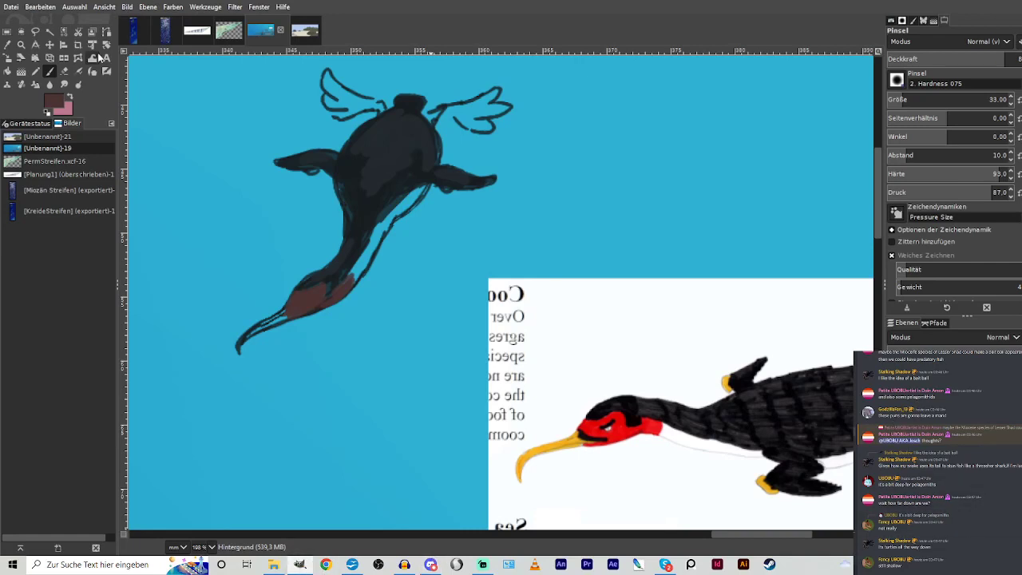
Paint a pale grey-blue stripe along the underside of the neck and shade its edges with a darker blue.
drag(467, 230, 487, 221)
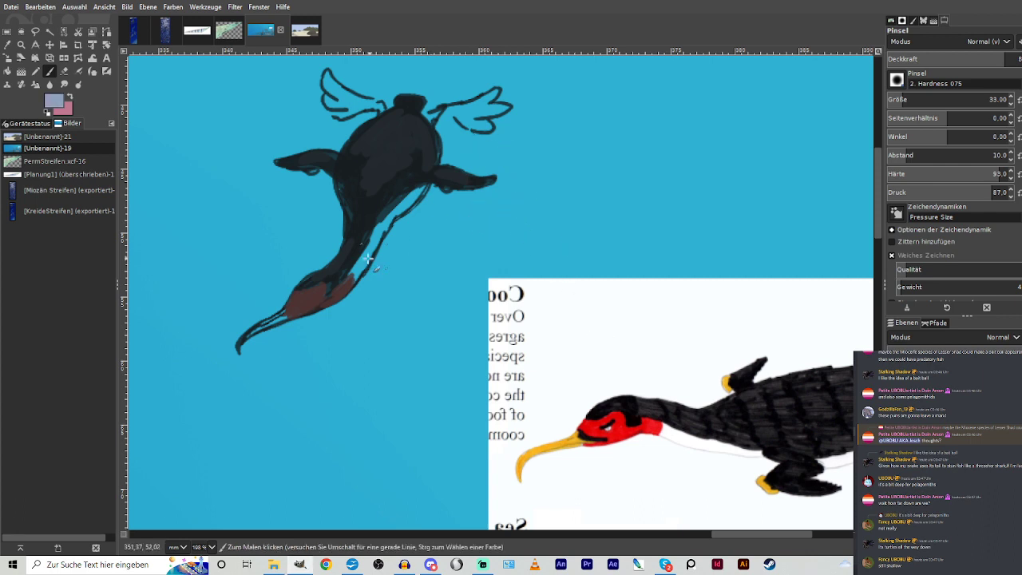
drag(356, 271, 374, 237)
mouse_move(351, 275)
mouse_down()
mouse_move(373, 237)
mouse_move(422, 190)
mouse_up()
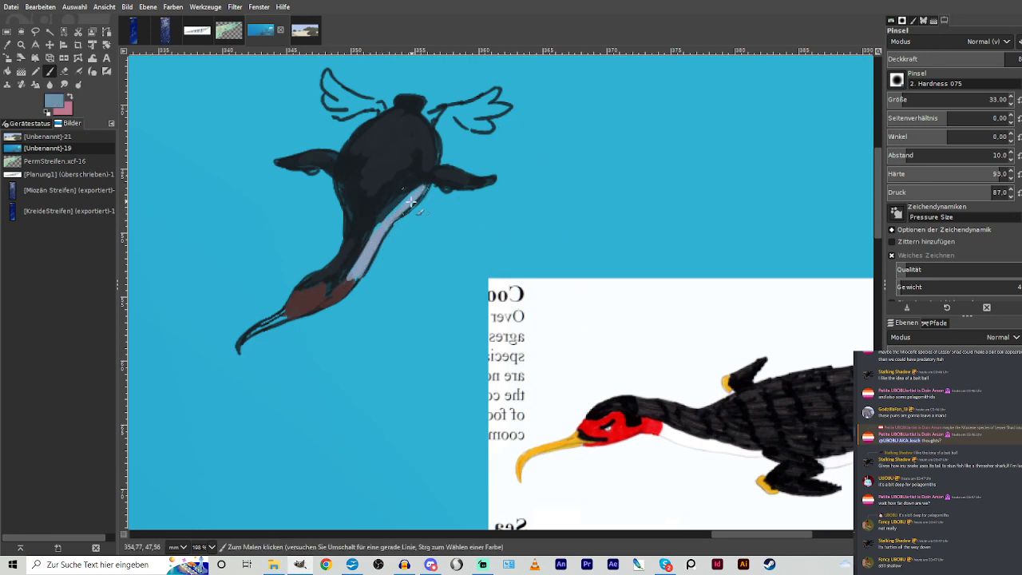
mouse_move(405, 205)
mouse_down()
mouse_move(417, 190)
mouse_move(348, 289)
mouse_up()
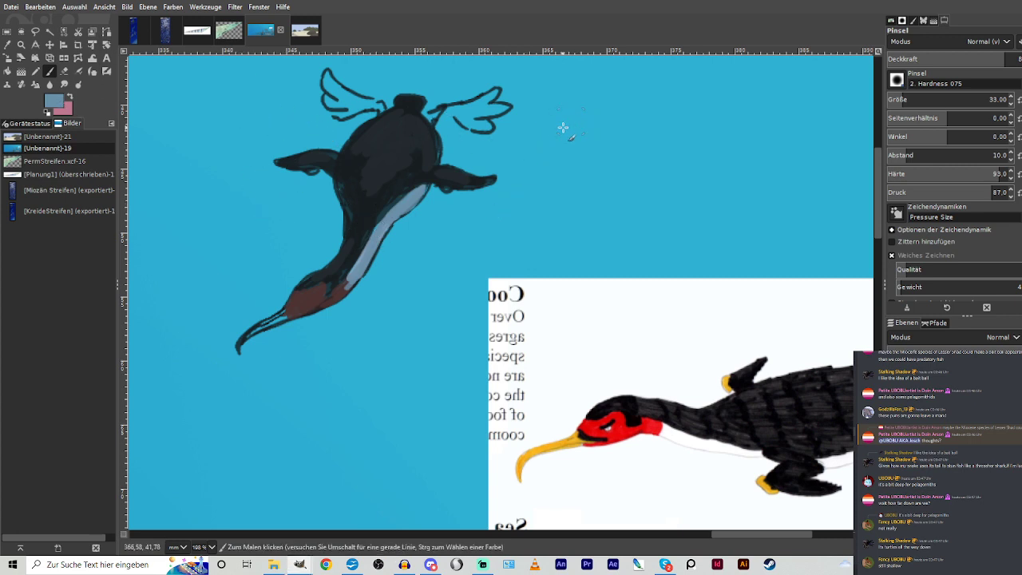
Mix a muted tan colour and paint the hooked beak and the small claw under each wing with it.
click(557, 289)
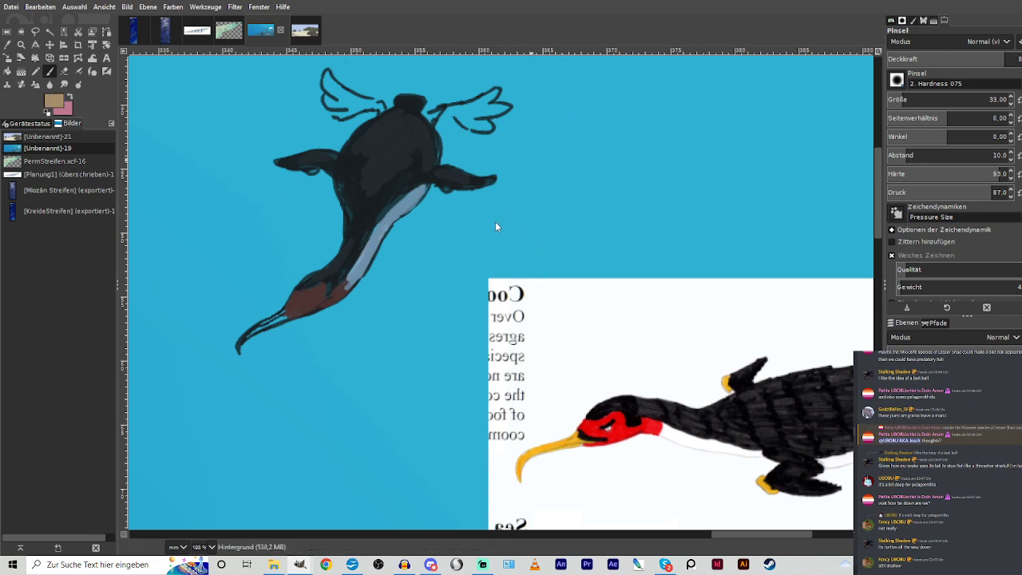
click(497, 221)
click(594, 334)
mouse_move(289, 312)
mouse_down()
mouse_move(238, 351)
mouse_move(247, 332)
mouse_move(287, 317)
mouse_up()
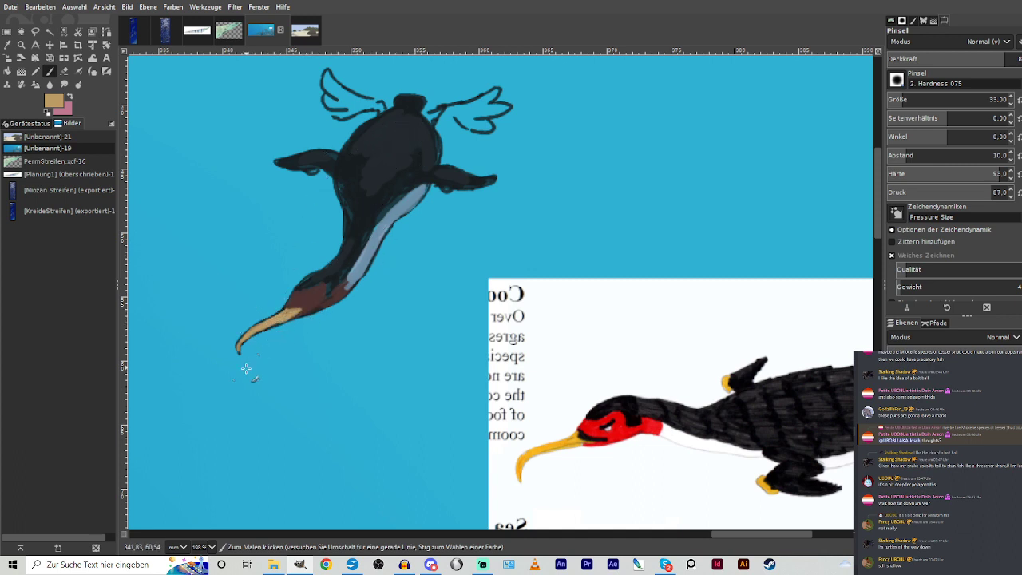
click(449, 189)
click(313, 171)
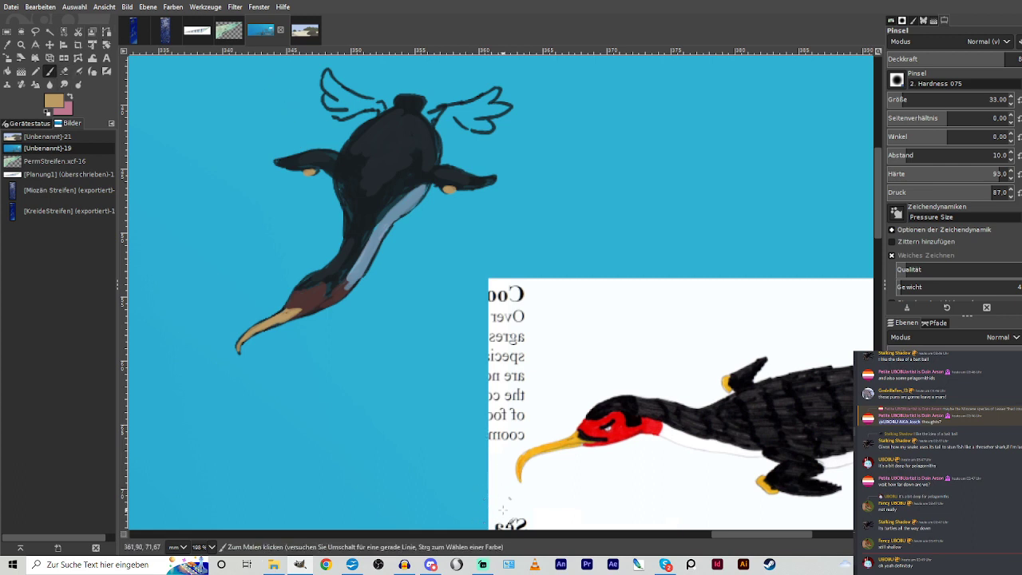
Fill both webbed feet beside the tail with the tan colour.
mouse_move(725, 534)
mouse_down()
mouse_move(741, 536)
mouse_move(720, 544)
mouse_up()
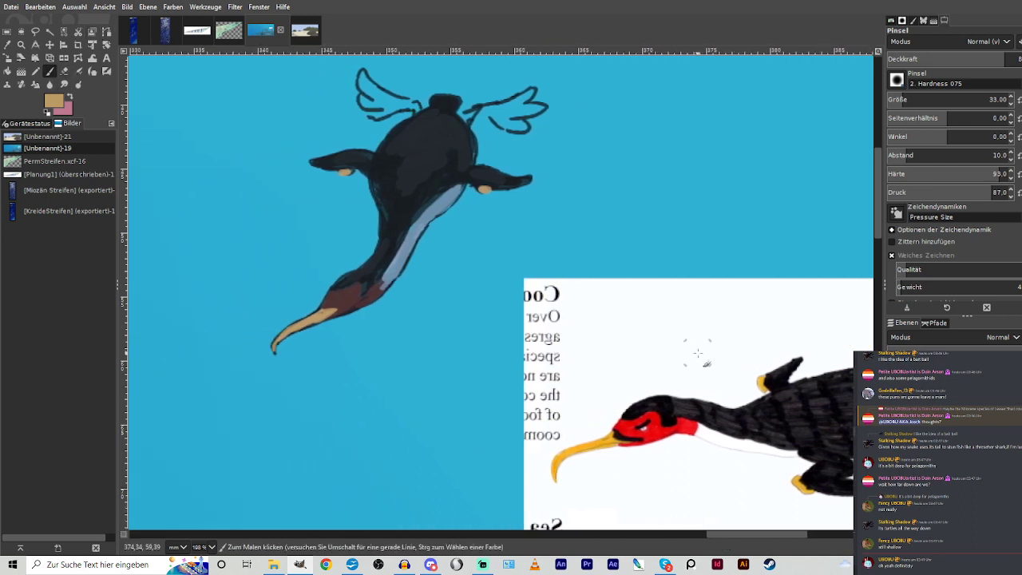
mouse_move(467, 118)
mouse_down()
mouse_move(501, 104)
mouse_move(482, 108)
mouse_move(525, 125)
mouse_move(514, 122)
mouse_move(528, 109)
mouse_move(498, 105)
mouse_move(518, 100)
mouse_move(466, 106)
mouse_up()
mouse_move(384, 105)
mouse_down()
mouse_move(363, 79)
mouse_move(388, 102)
mouse_move(418, 109)
mouse_move(369, 84)
mouse_move(362, 95)
mouse_move(388, 105)
mouse_move(359, 70)
mouse_up()
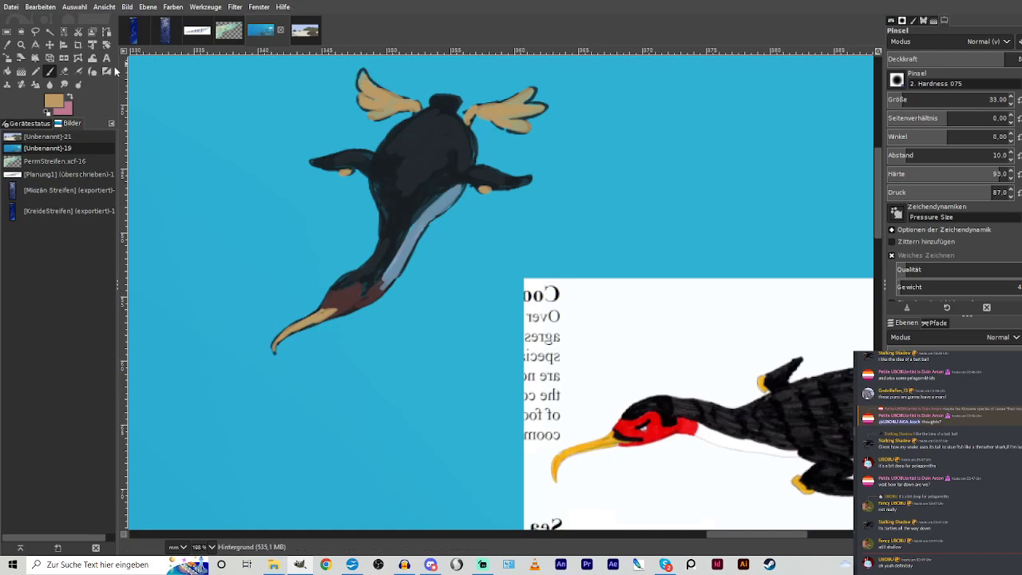
Repaint both webbed feet in olive yellow and add lighter yellow highlights with a brush size of 19.
click(553, 282)
click(502, 231)
click(599, 343)
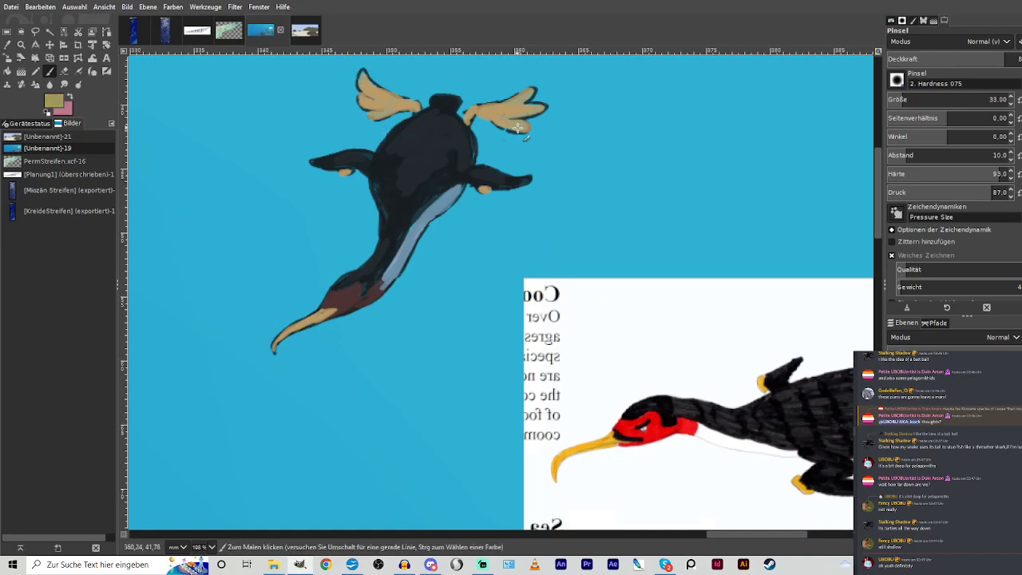
mouse_move(518, 128)
mouse_down()
mouse_move(489, 108)
mouse_move(531, 107)
mouse_move(473, 114)
mouse_move(528, 107)
mouse_up()
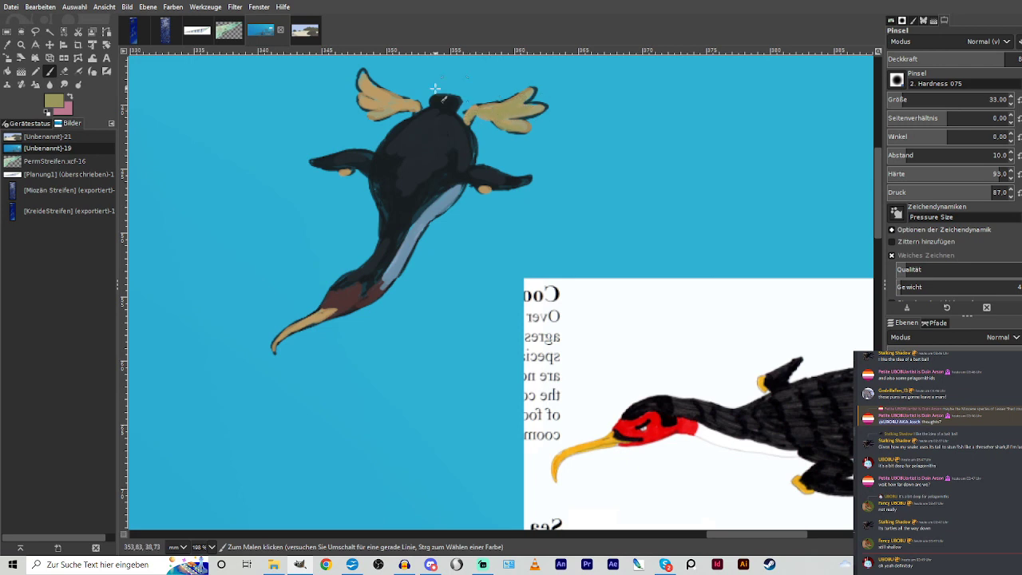
mouse_move(398, 108)
mouse_down()
mouse_move(369, 102)
mouse_move(404, 101)
mouse_move(364, 80)
mouse_move(415, 108)
mouse_up()
click(490, 222)
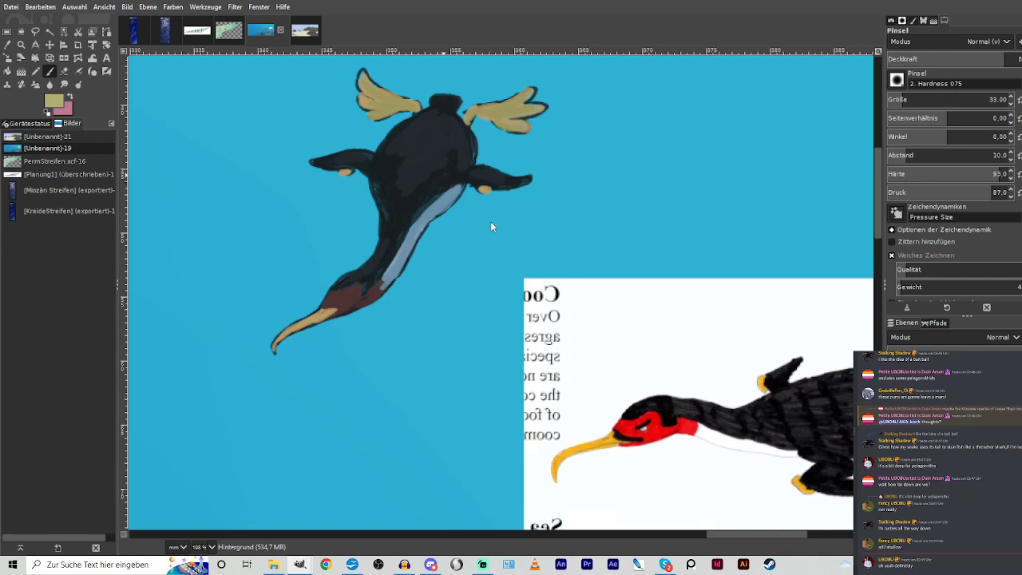
click(900, 96)
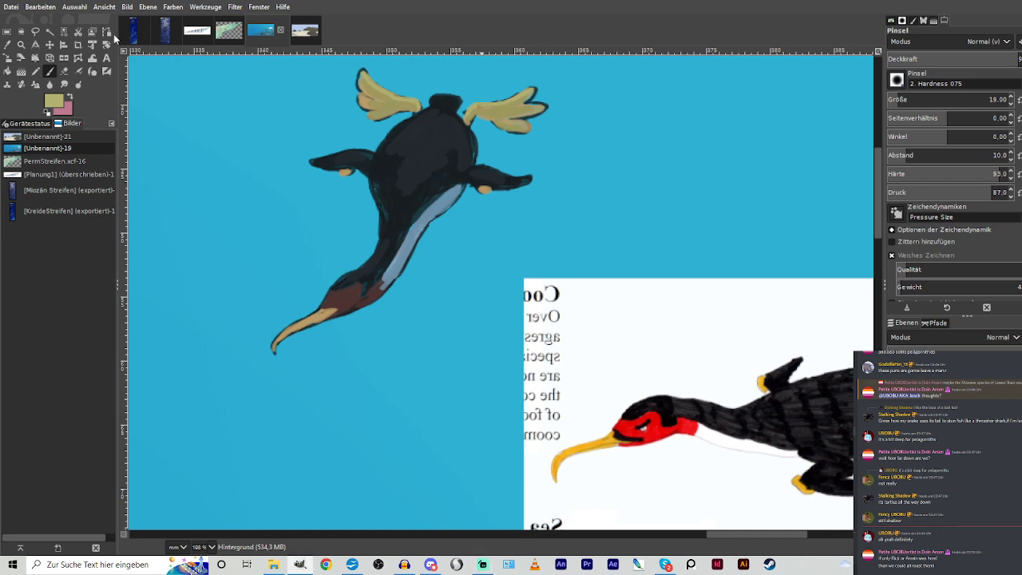
Add redder strokes to the face from its sampled colour and paint near-black eye and cheek markings like the reference.
ctrl+click(343, 301)
drag(329, 299, 347, 297)
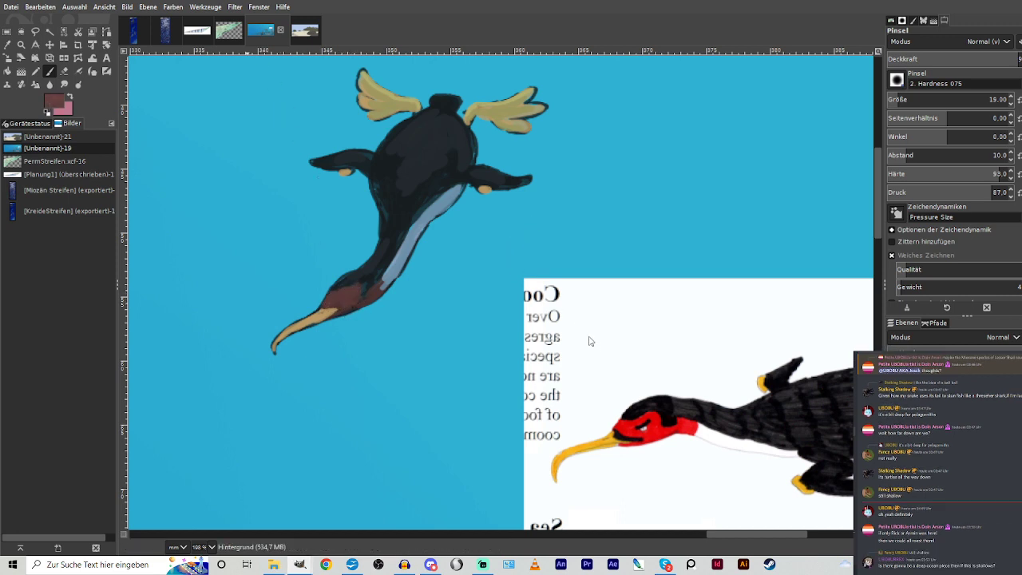
drag(357, 287, 321, 304)
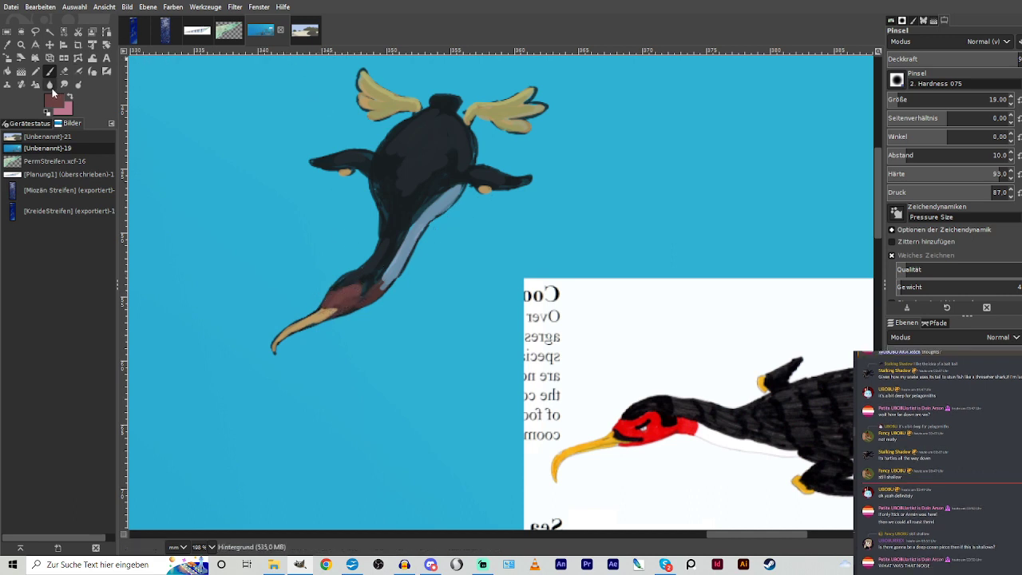
click(466, 288)
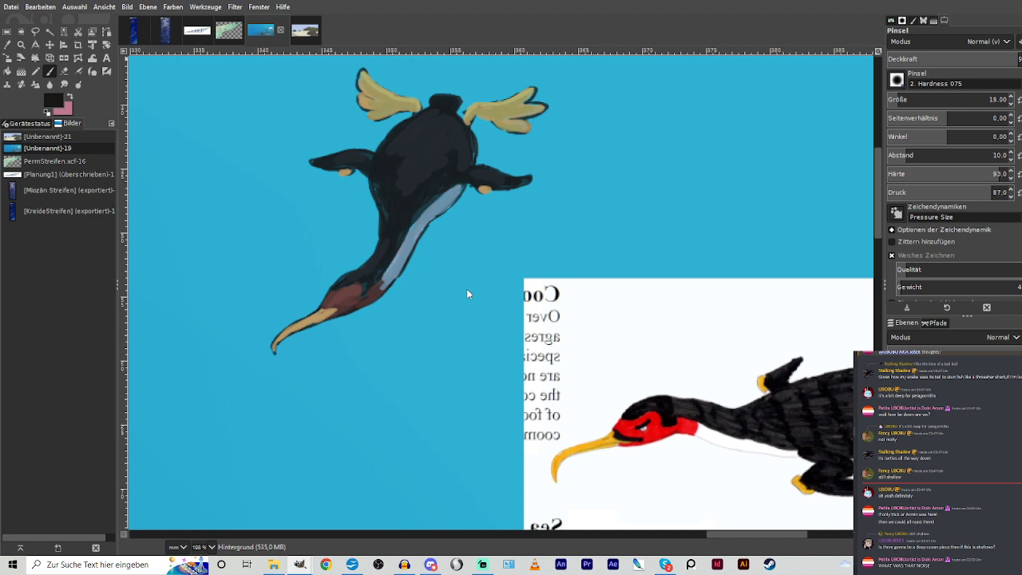
click(582, 348)
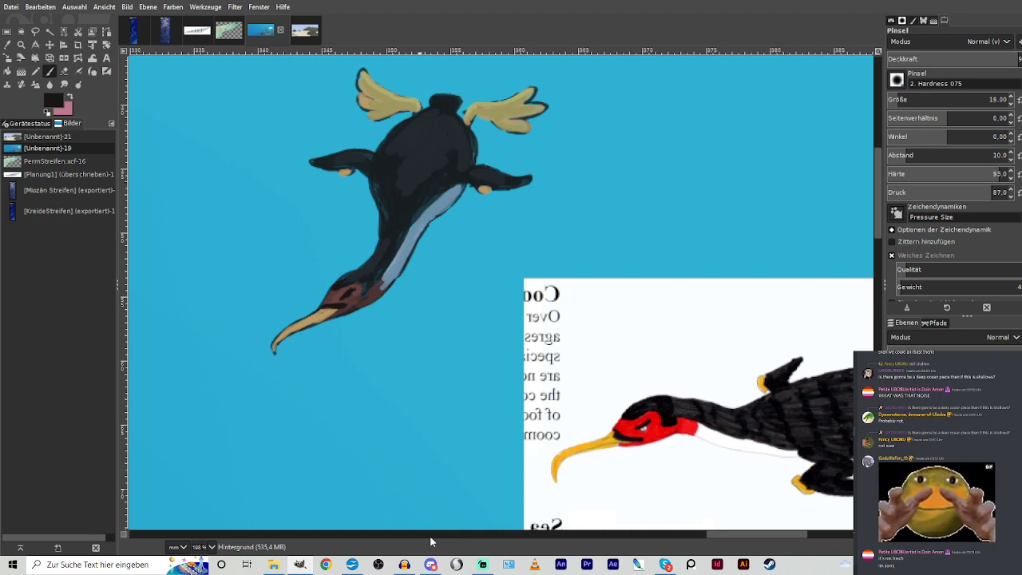
Sample the beak colour, shift it to olive yellow and shade the hooked beak with a brush size of 18.
key(o)
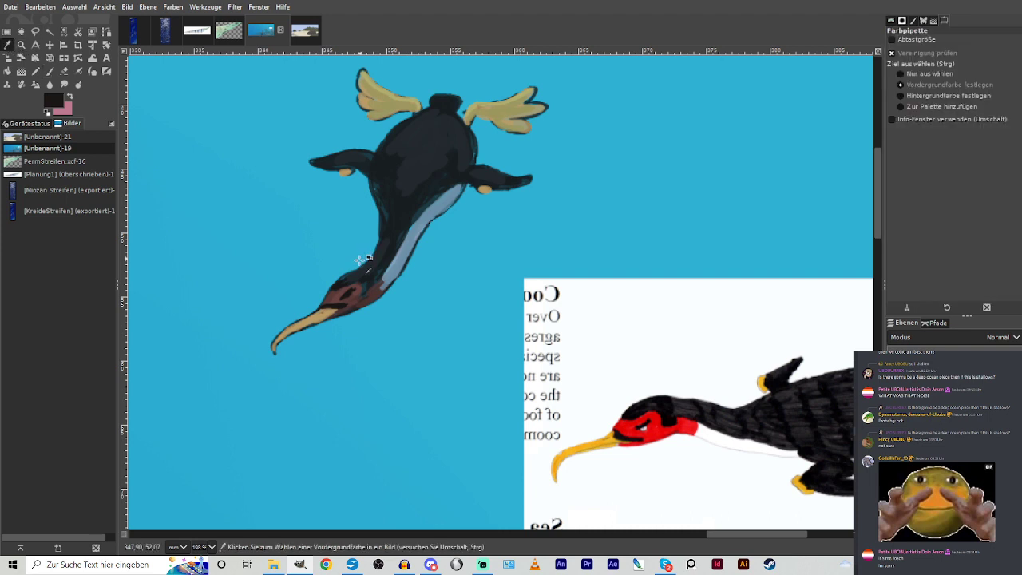
click(317, 318)
key(p)
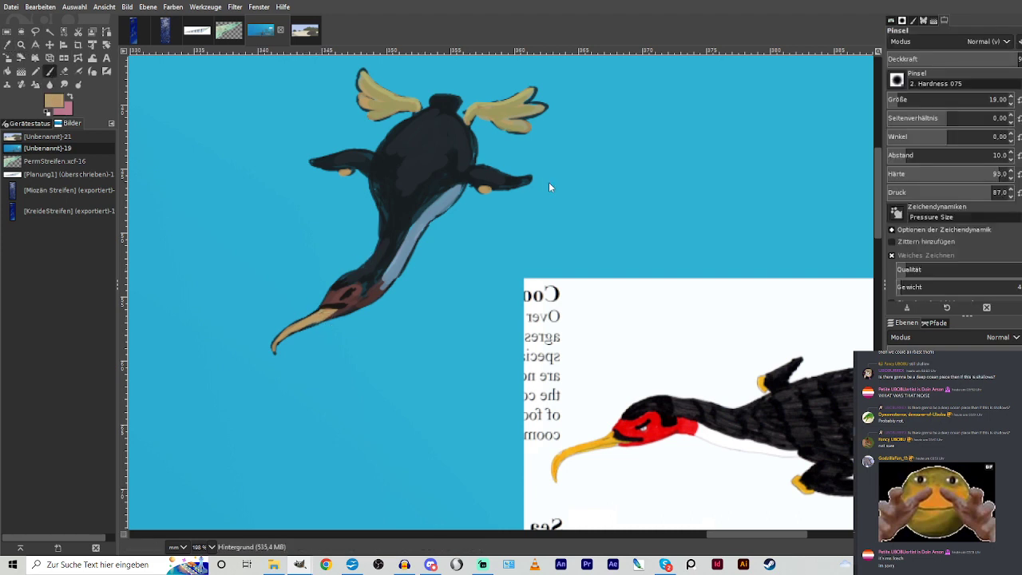
click(495, 229)
click(555, 286)
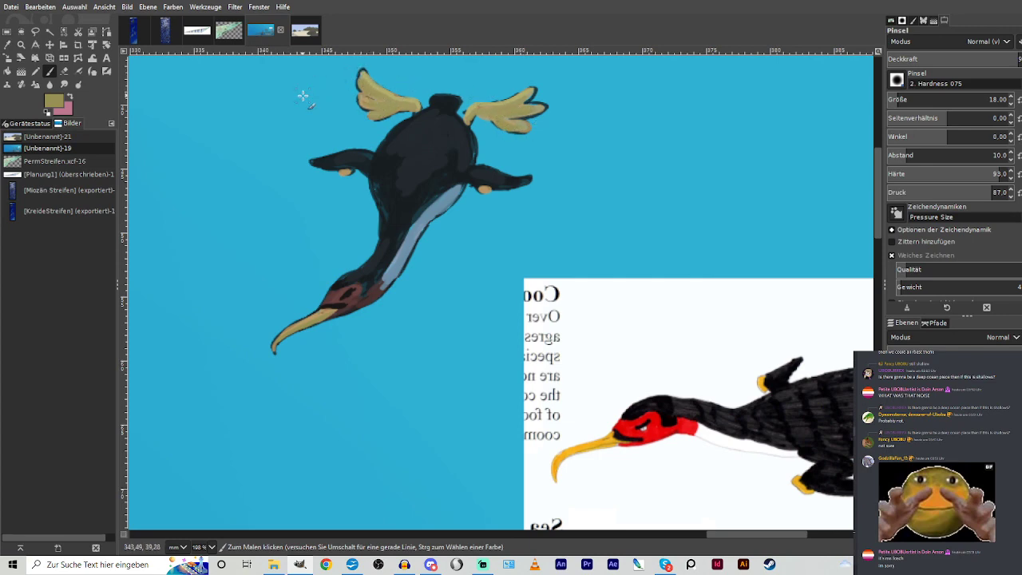
Dot a row of small off-white bubbles above the bird's tail between its feet, using brush size 26 and reduced opacity.
scroll(302, 96, down, 5)
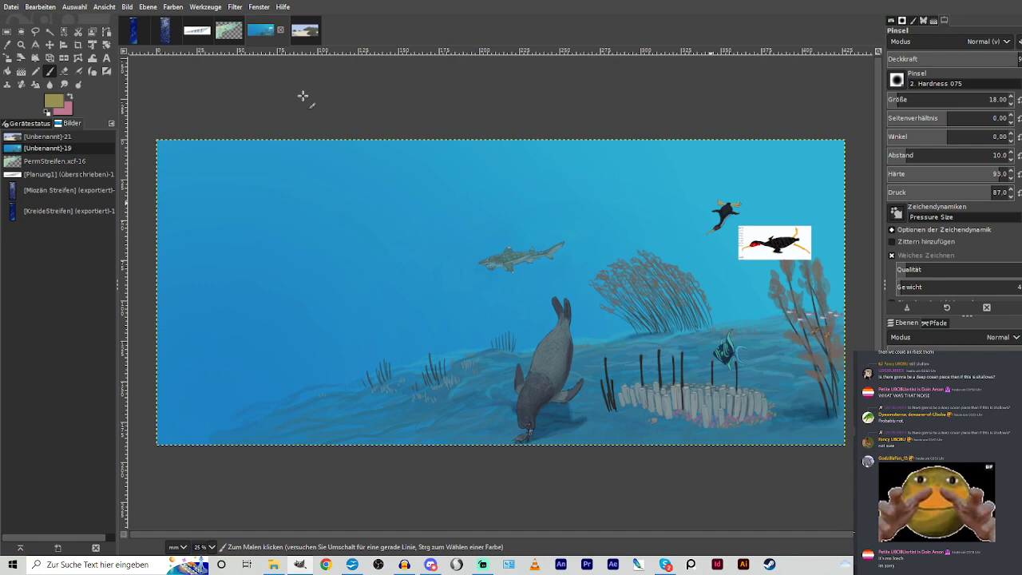
click(22, 46)
drag(674, 173, 743, 281)
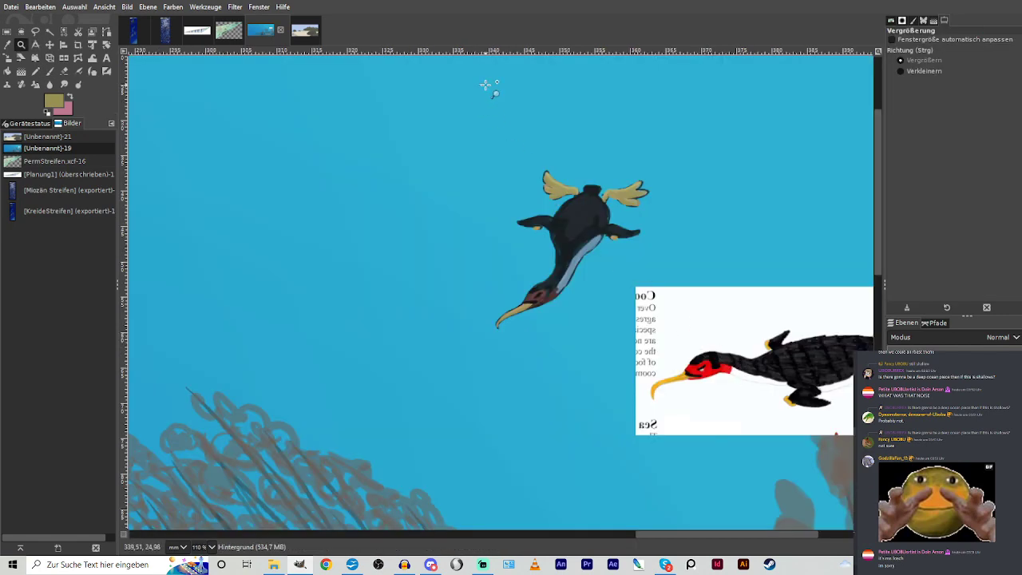
drag(486, 85, 702, 389)
click(49, 70)
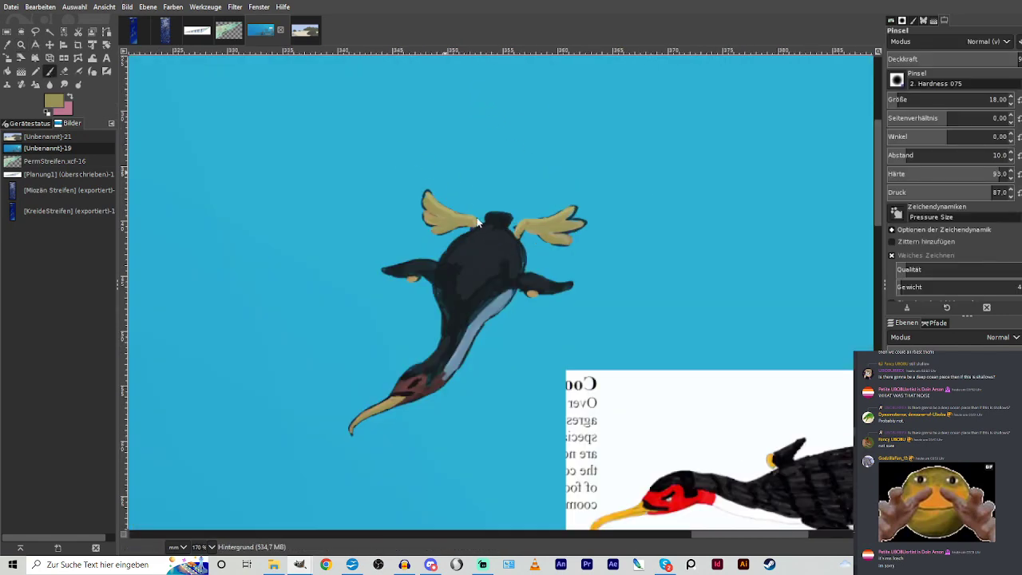
click(900, 97)
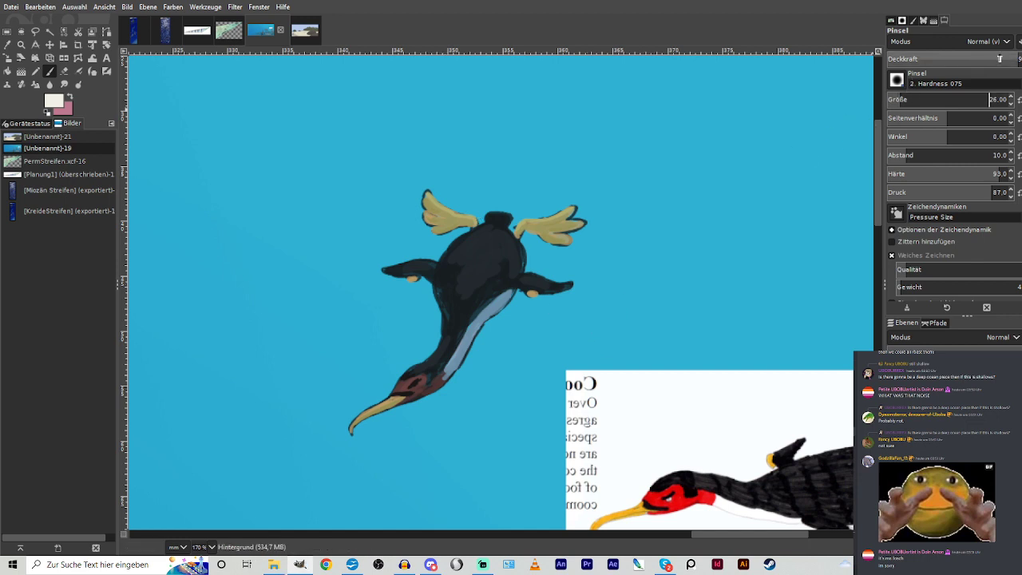
click(992, 57)
click(540, 201)
click(532, 202)
click(502, 202)
click(488, 200)
click(482, 211)
click(469, 206)
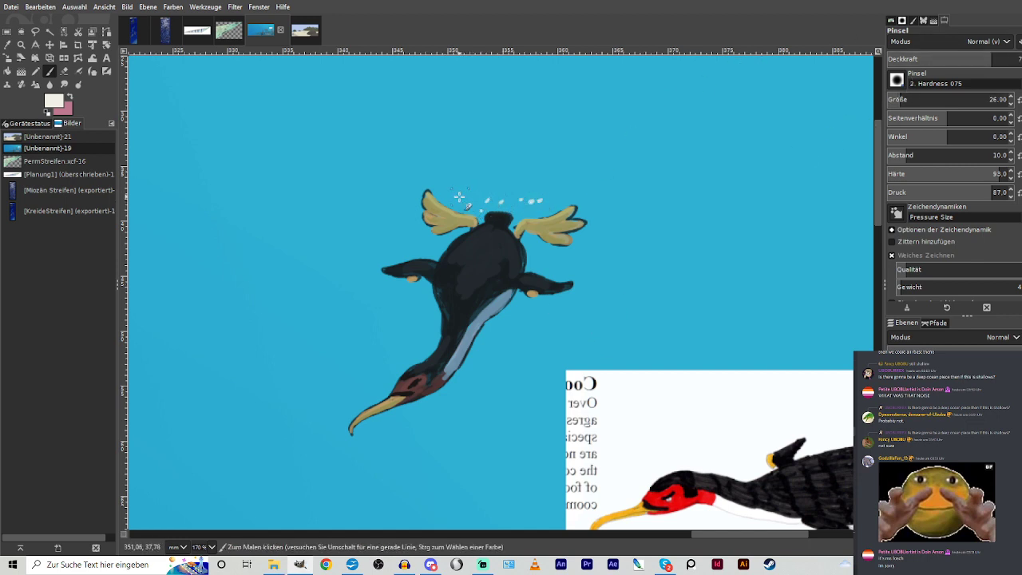
Dab a loose trail of small off-white bubbles rising from the tail and the right webbed foot.
click(510, 174)
click(514, 166)
click(549, 157)
click(547, 149)
click(565, 125)
click(561, 116)
click(580, 201)
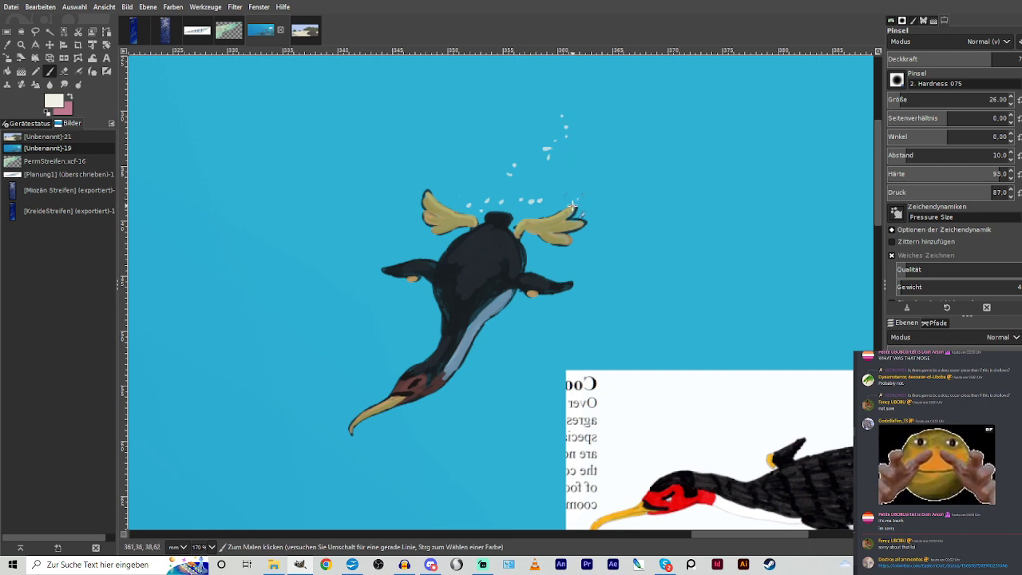
click(575, 209)
click(597, 158)
click(603, 119)
click(599, 107)
click(574, 94)
click(567, 97)
click(577, 86)
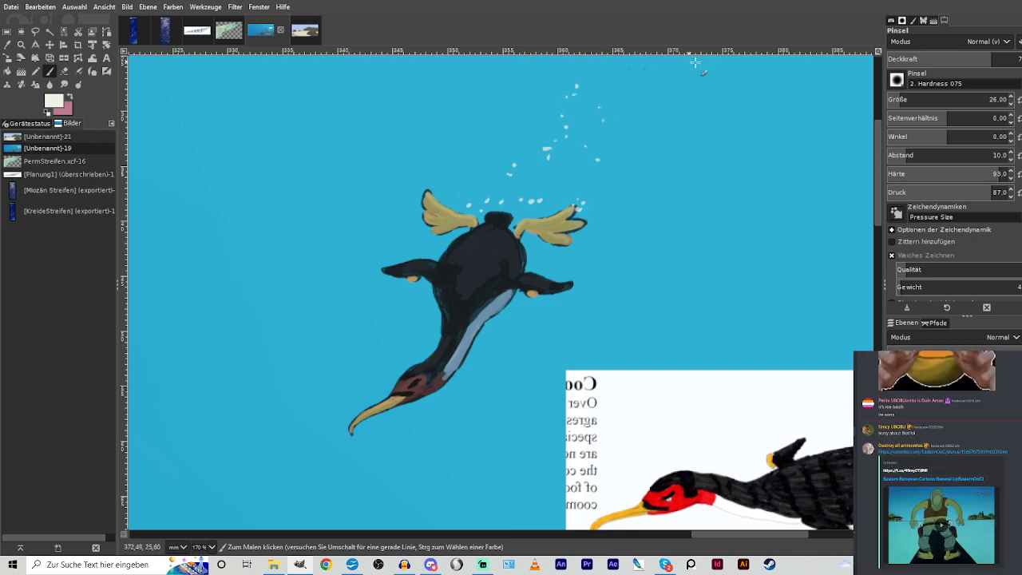
Extend the rising bubble trail further towards the surface and add two bubbles above the right wing.
drag(878, 152, 878, 126)
click(577, 187)
click(556, 189)
click(559, 138)
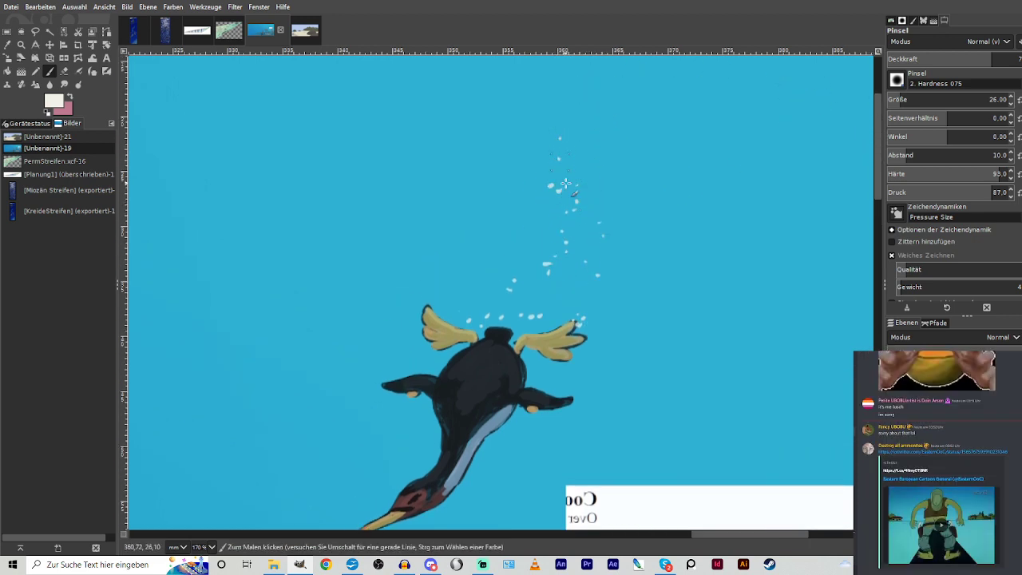
click(551, 375)
click(554, 386)
Dab a second bubble trail from above the left wing, past the left foot, slanting up towards the main trail.
click(411, 345)
click(434, 293)
click(453, 270)
click(461, 266)
click(479, 256)
click(482, 237)
click(493, 227)
click(510, 209)
click(497, 189)
Continue the bubbles up towards the water surface in scattered clusters and fill the gap between both trails.
click(518, 143)
click(509, 132)
click(553, 96)
click(547, 90)
click(559, 79)
click(556, 69)
click(586, 100)
click(590, 85)
click(590, 74)
click(597, 65)
click(587, 64)
click(545, 166)
click(532, 196)
click(529, 205)
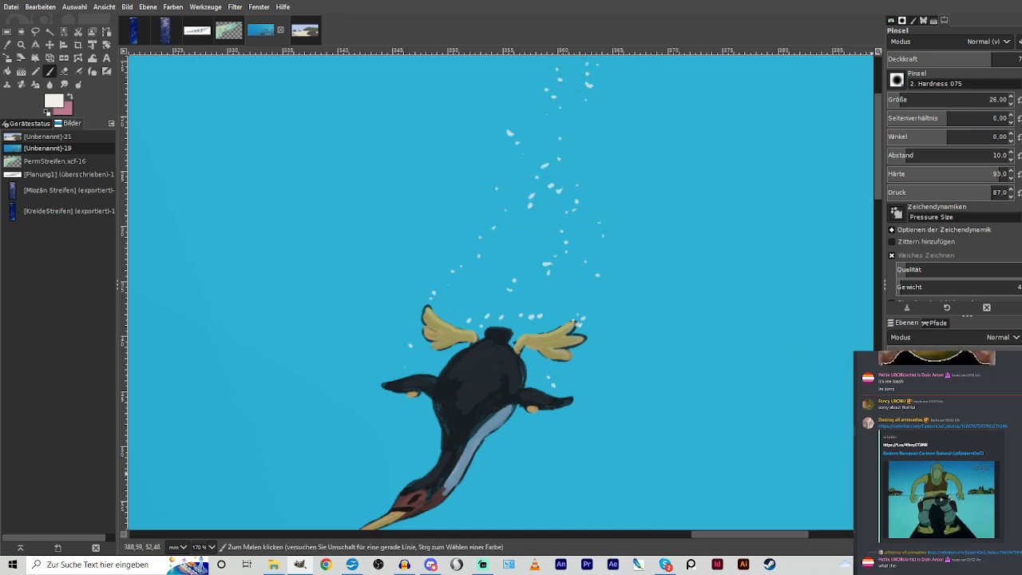
scroll(873, 226, down, 5)
scroll(872, 226, down, 4)
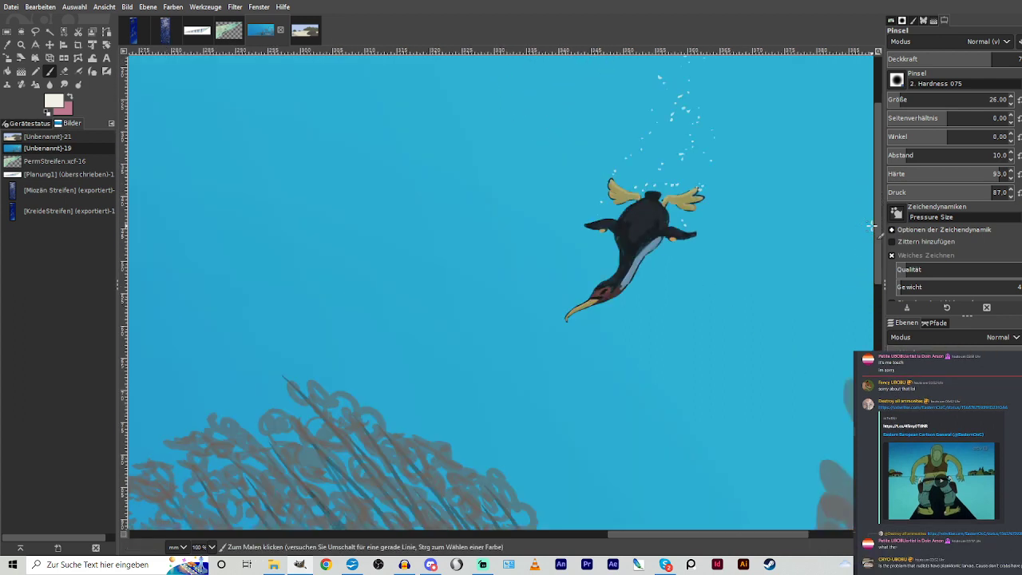
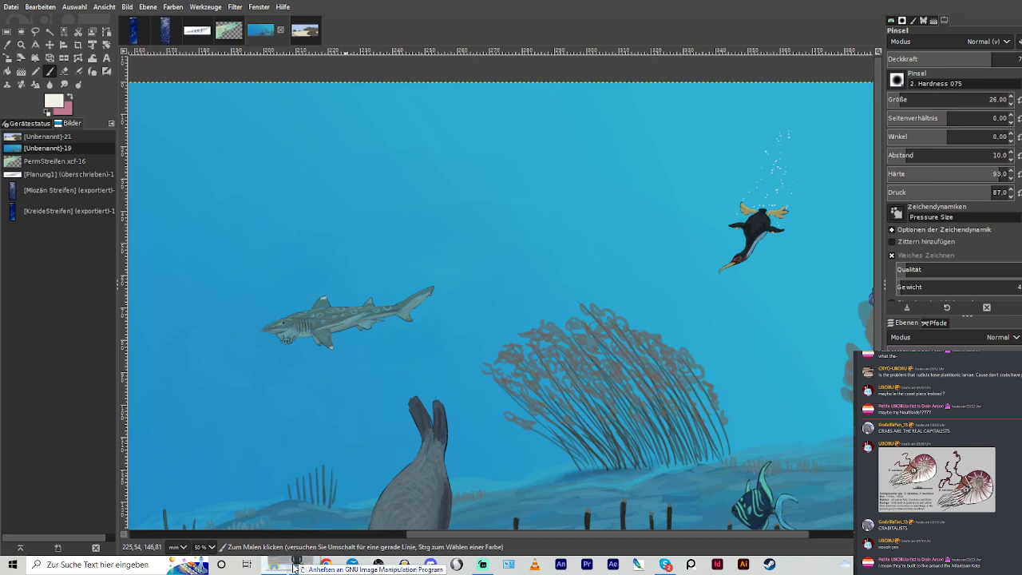
Paste the Stillaraia otiosa reference sheet as a layer and crop it to the silhouette, the ray and the side-view sketches.
key(ctrl+v)
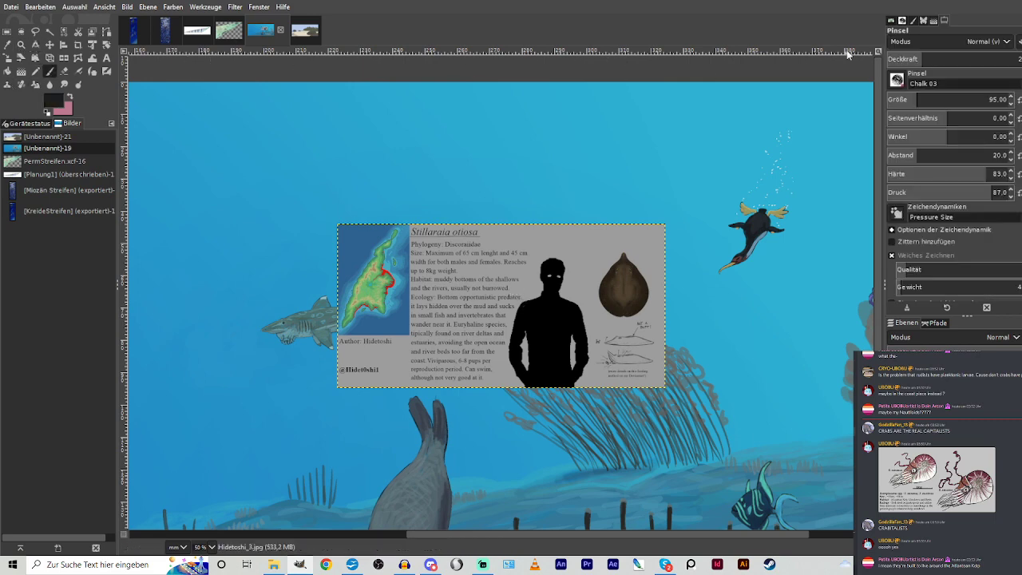
key(z)
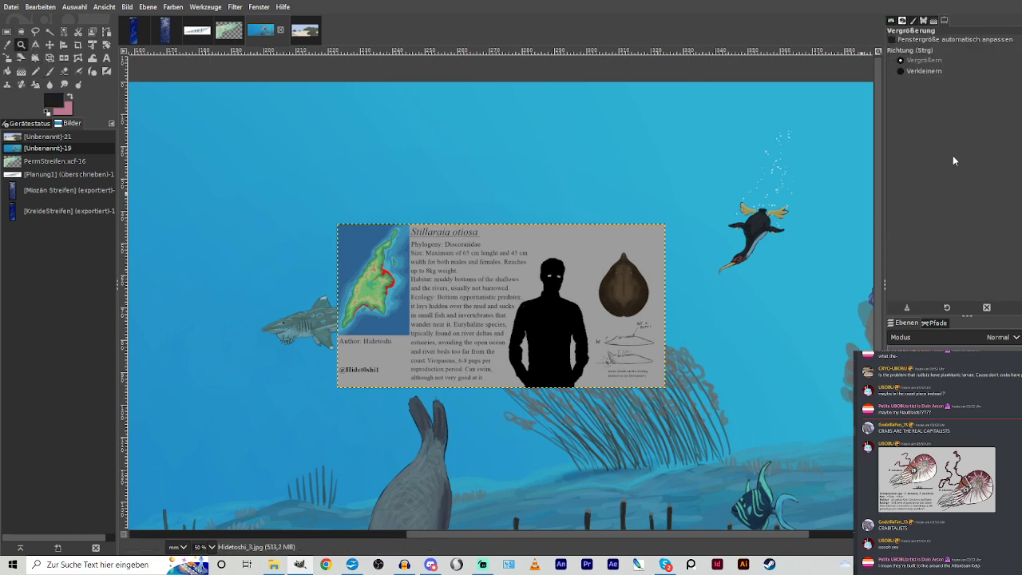
drag(498, 228, 708, 404)
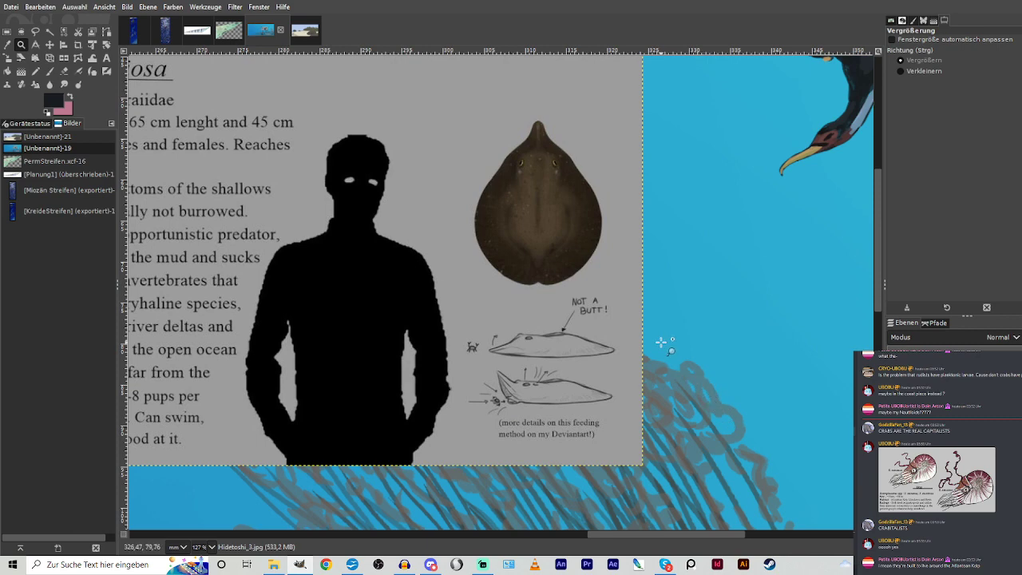
click(76, 44)
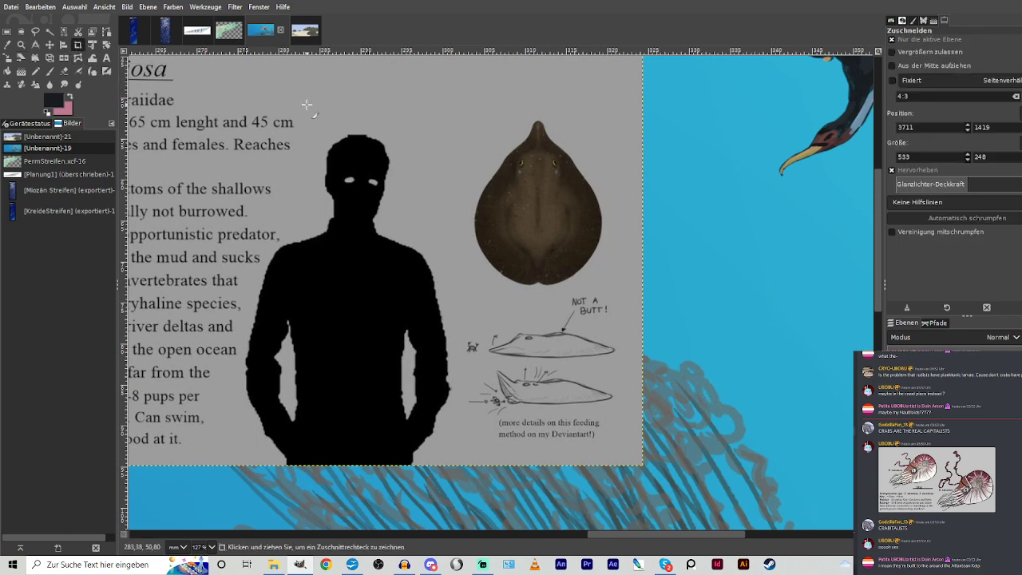
drag(302, 91, 667, 482)
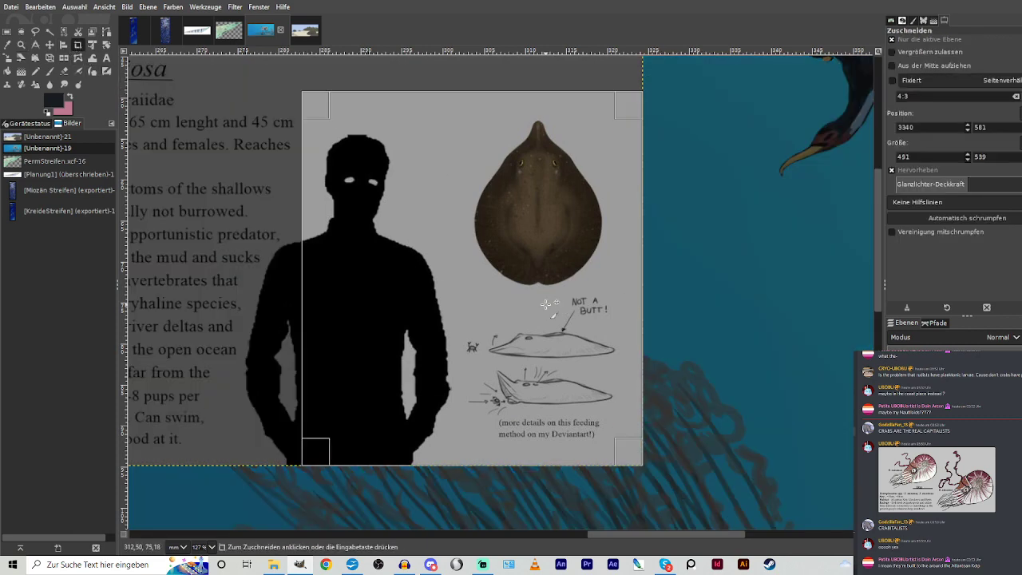
click(542, 299)
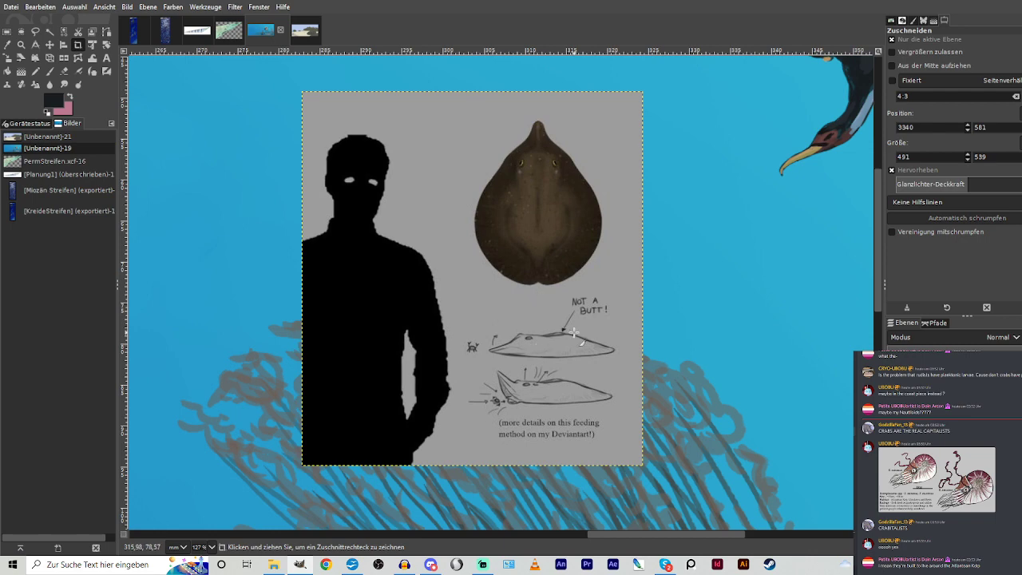
Move the cropped reference picture down to the seabed, between the pale tube cluster and the tall brown-leaved plants.
click(49, 45)
drag(496, 257, 577, 546)
scroll(286, 221, down, 4)
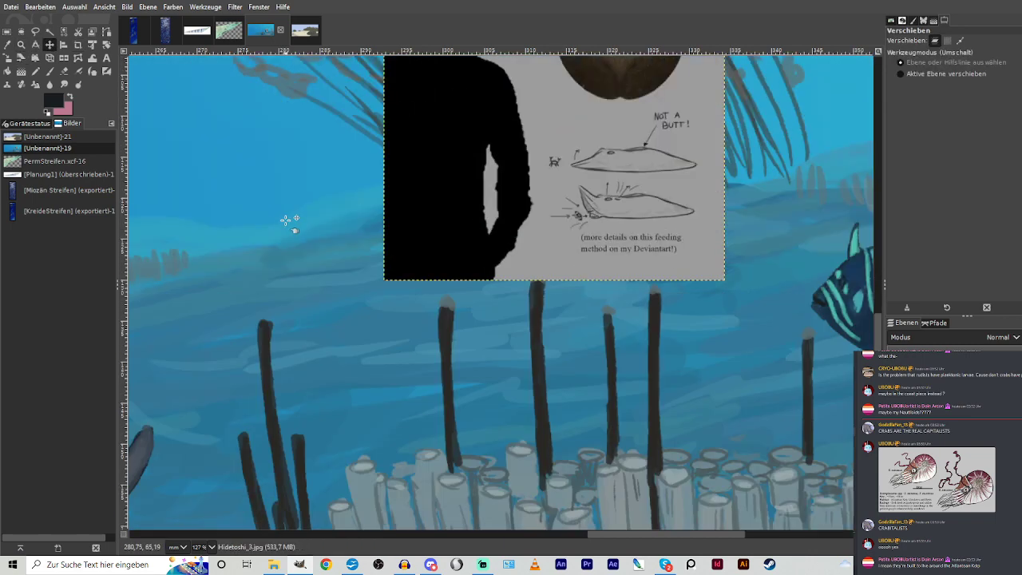
drag(559, 126, 580, 331)
scroll(580, 331, down, 2)
drag(566, 211, 588, 430)
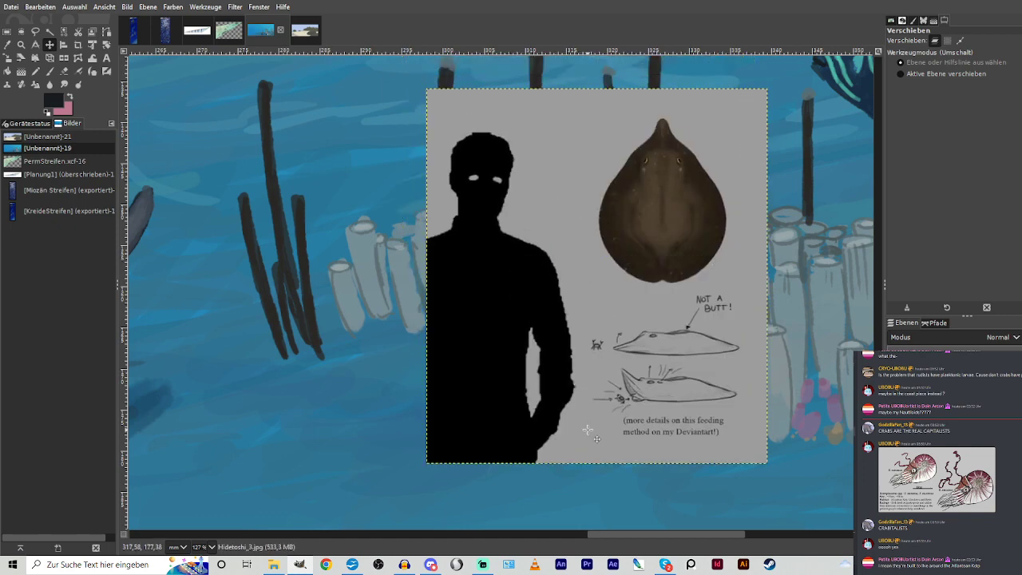
drag(652, 536, 780, 536)
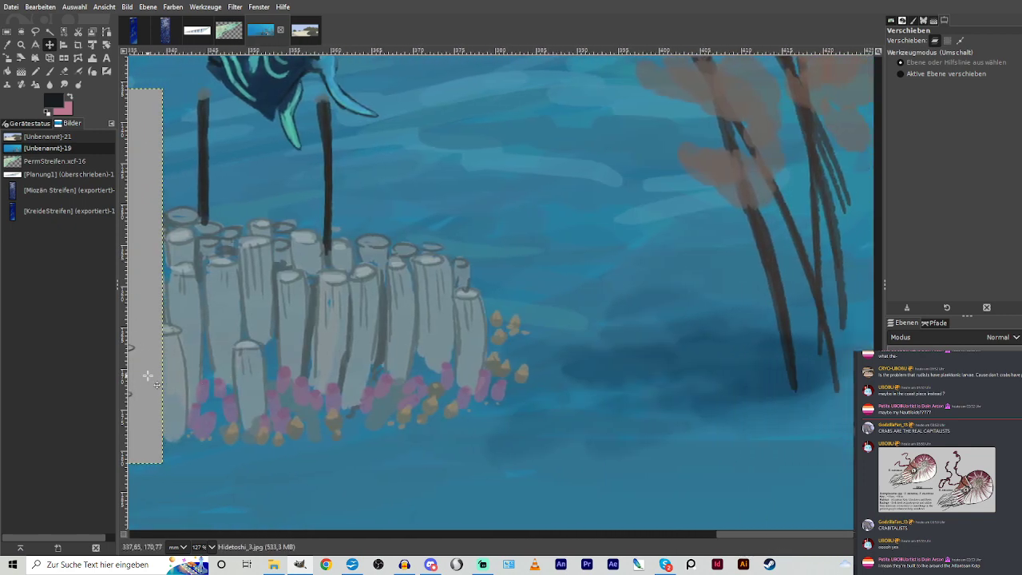
drag(148, 376, 678, 359)
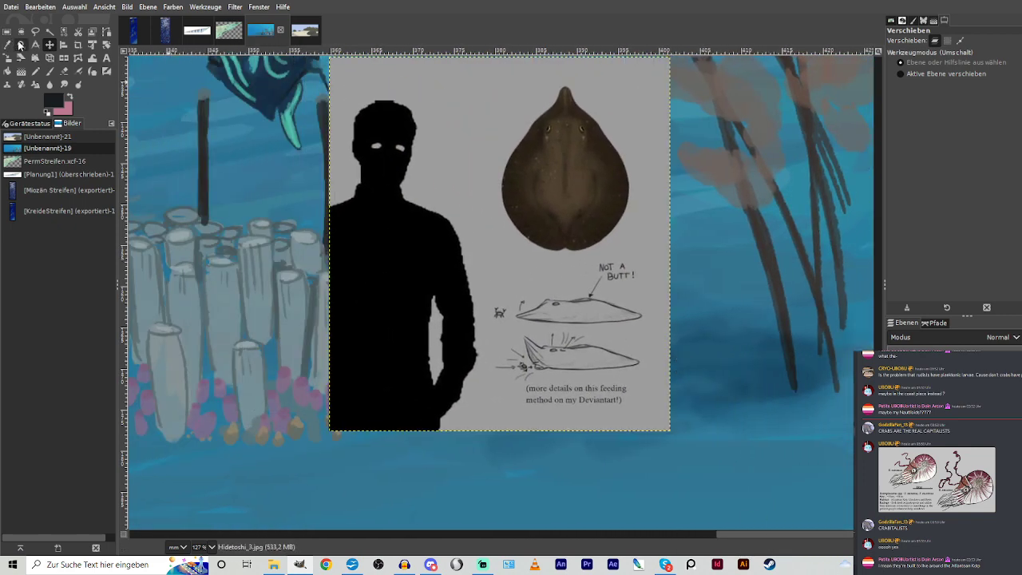
Examine the reference sketches up close, and look over the painted shark and seal for comparison.
click(21, 45)
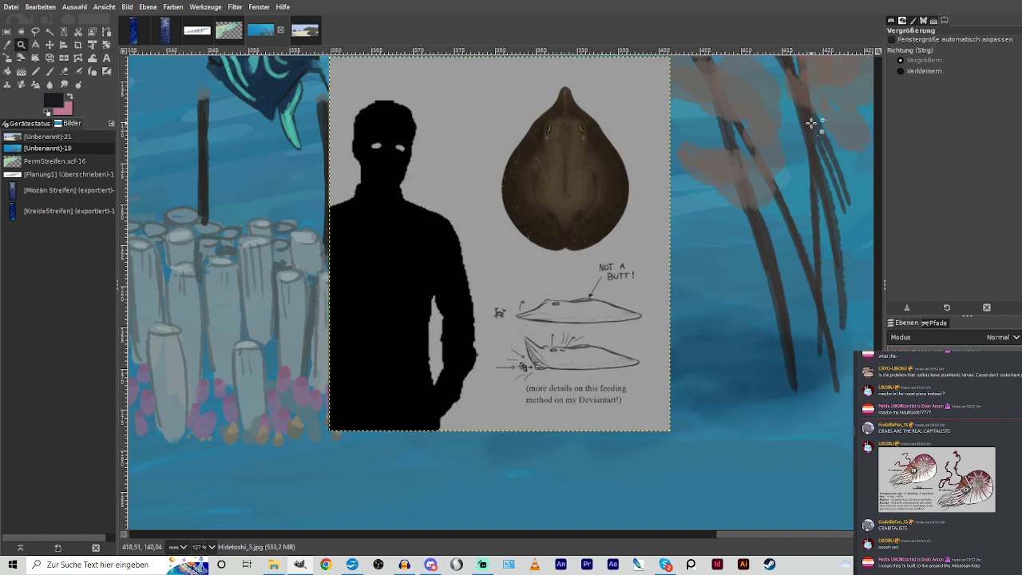
drag(389, 169, 791, 520)
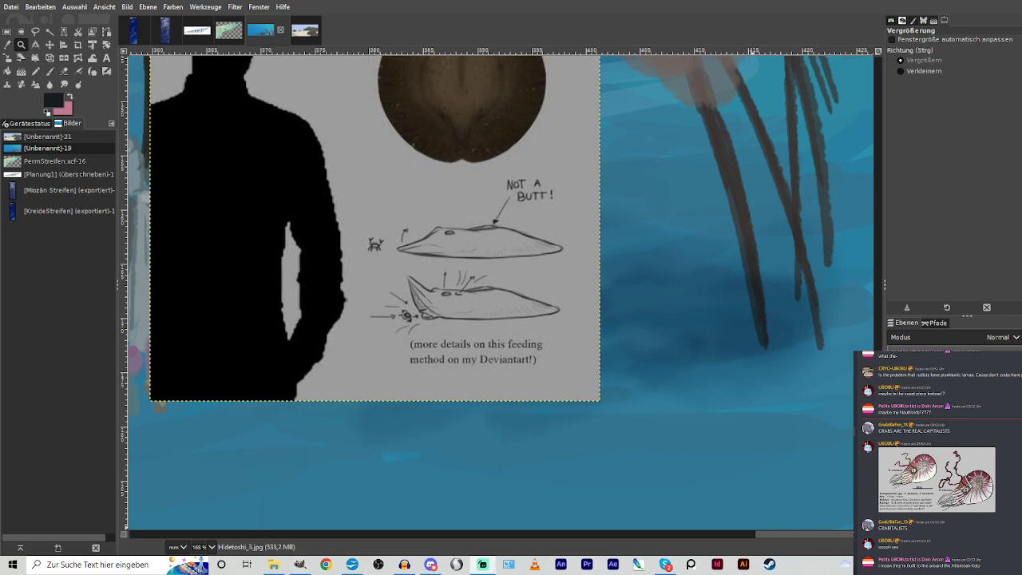
click(435, 535)
click(435, 535)
click(435, 536)
click(435, 535)
click(435, 535)
drag(457, 535, 480, 539)
scroll(416, 400, up, 6)
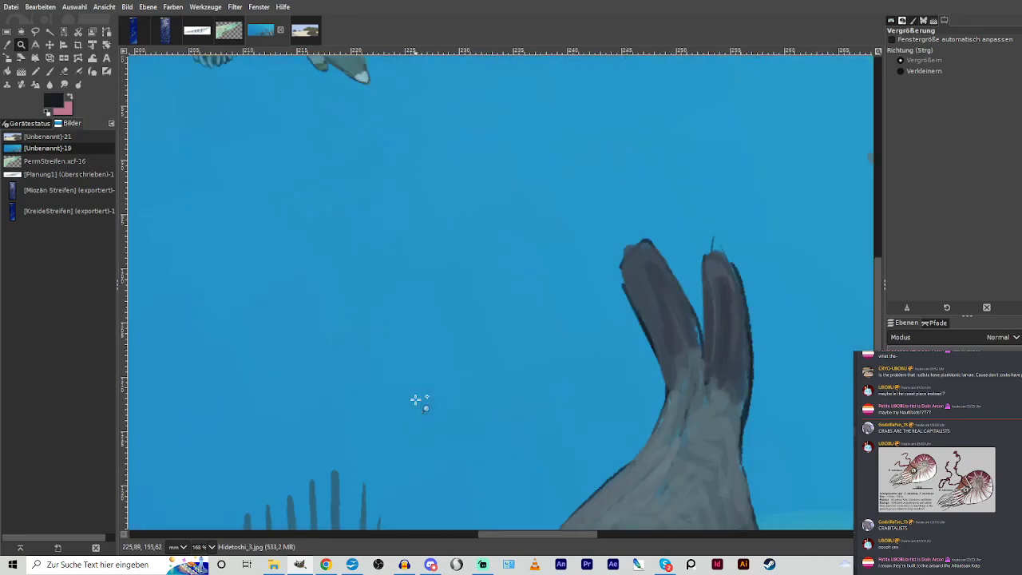
scroll(416, 400, up, 5)
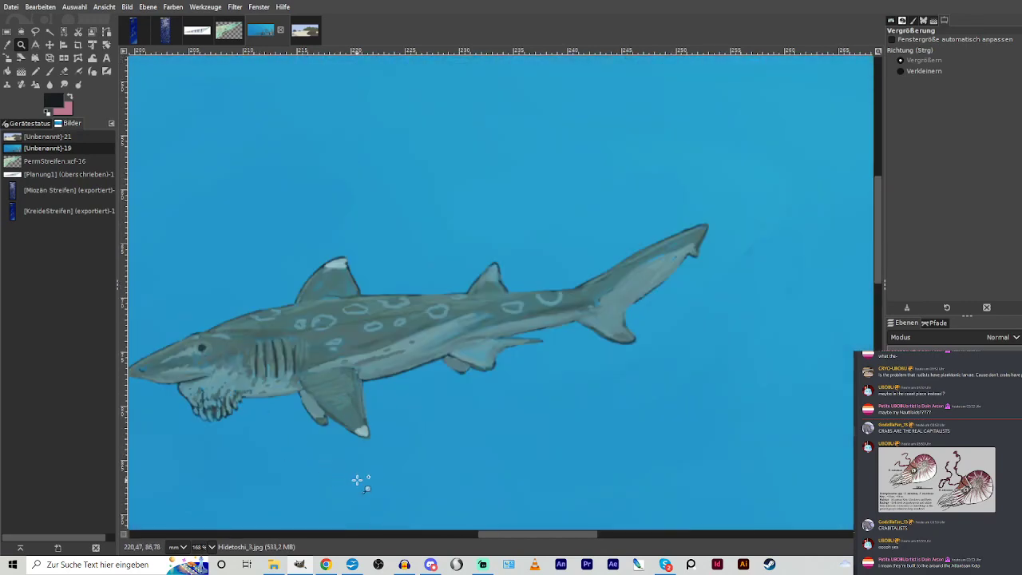
click(902, 71)
click(405, 265)
click(403, 264)
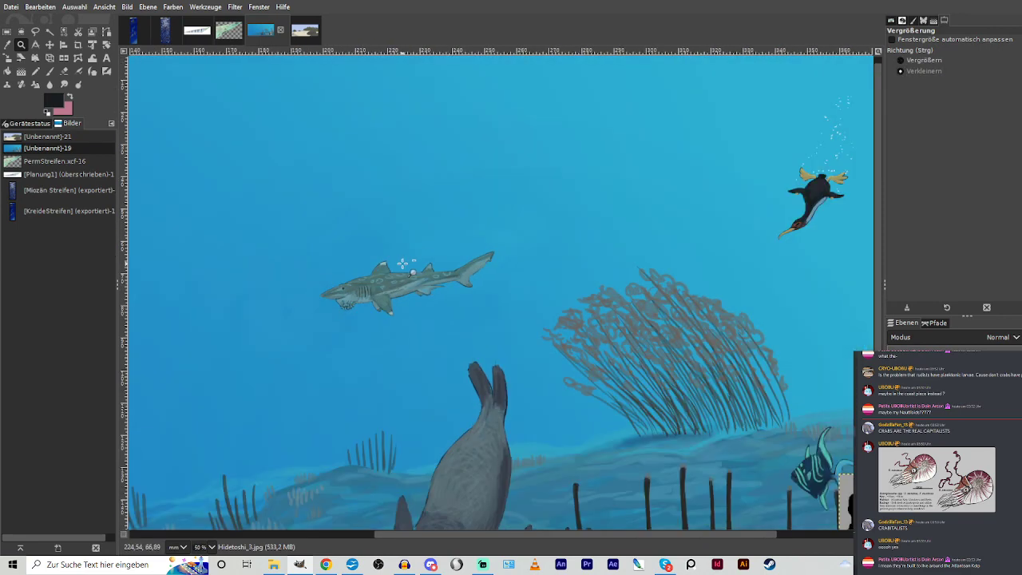
scroll(391, 259, down, 3)
drag(600, 534, 696, 533)
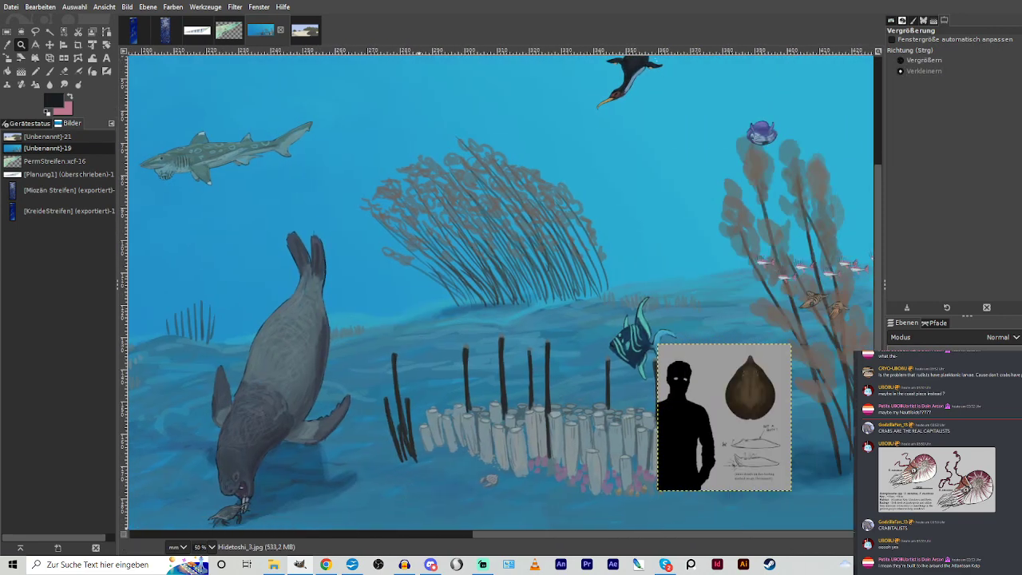
Examine the purple creature above the tall brown-leaved plants up close.
scroll(599, 361, up, 3)
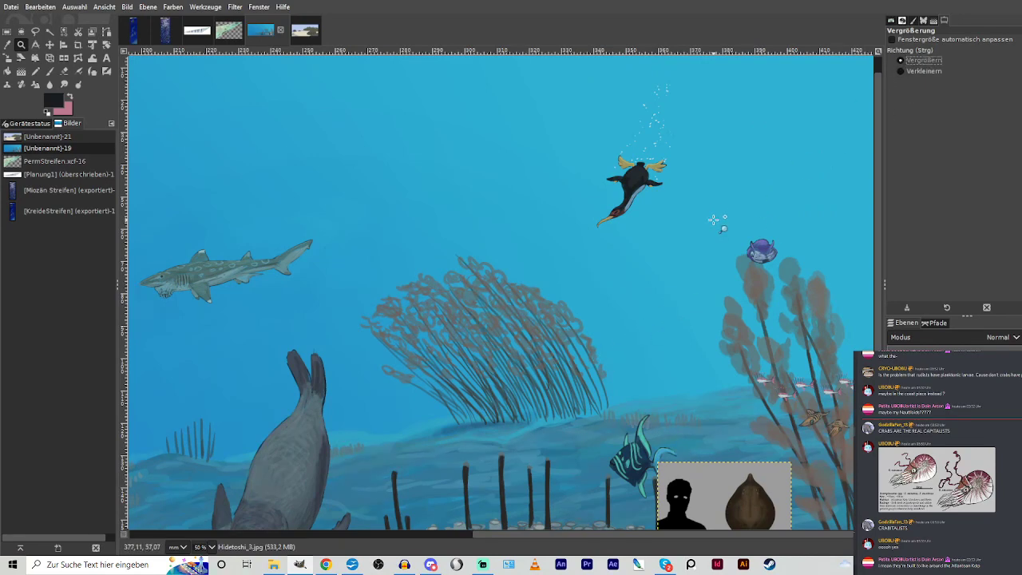
drag(719, 204, 805, 302)
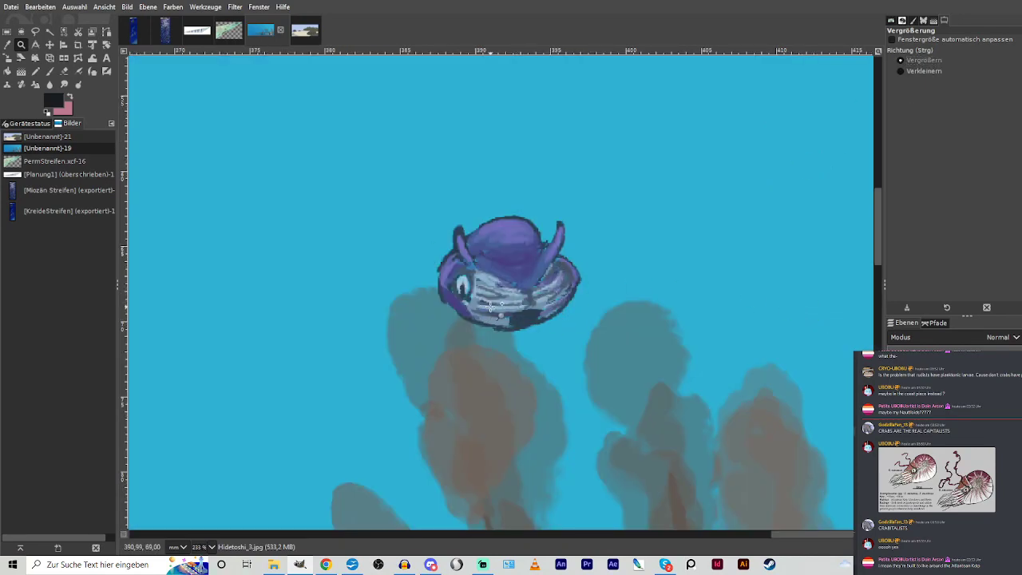
click(903, 70)
click(516, 263)
click(515, 264)
click(516, 264)
click(515, 264)
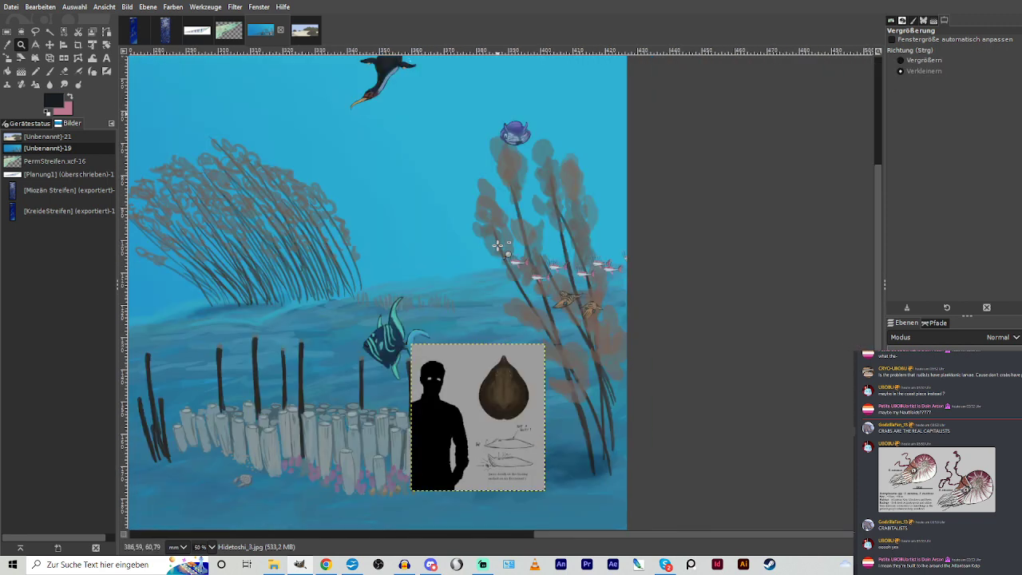
Make the Hintergrund layer active and shift the reference picture left over the tube cluster to free the seabed beside it.
click(901, 61)
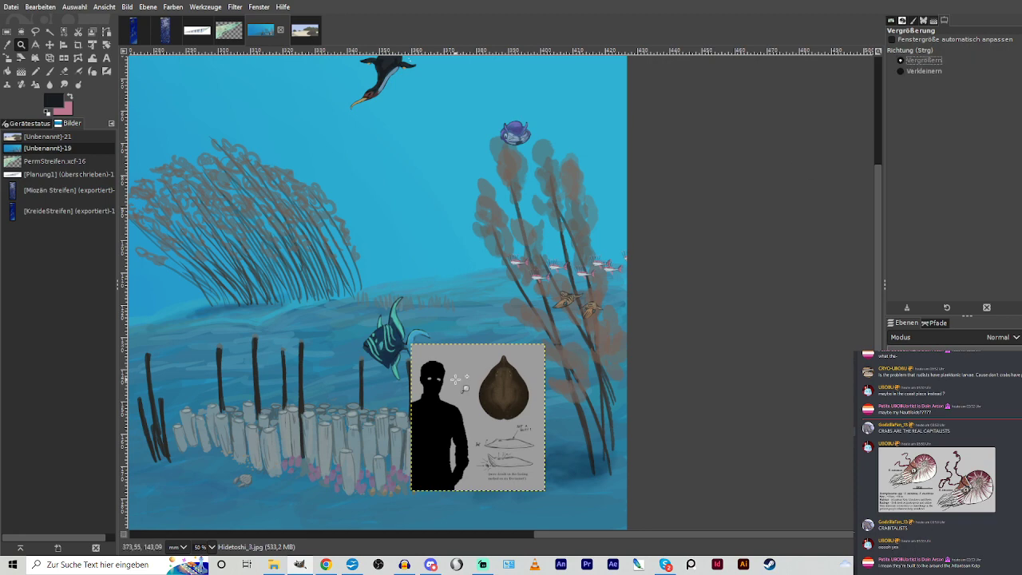
drag(327, 325, 587, 500)
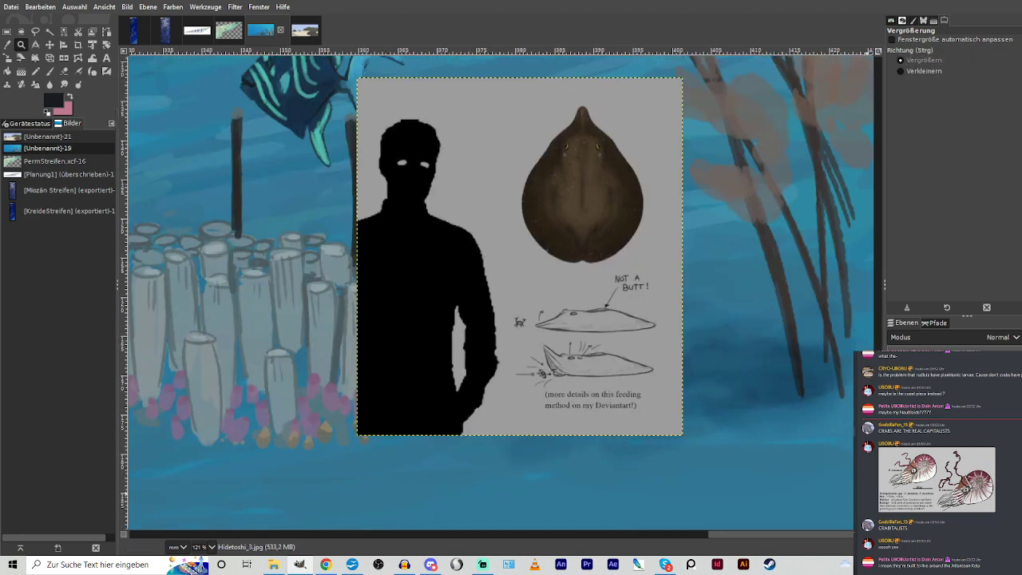
click(934, 495)
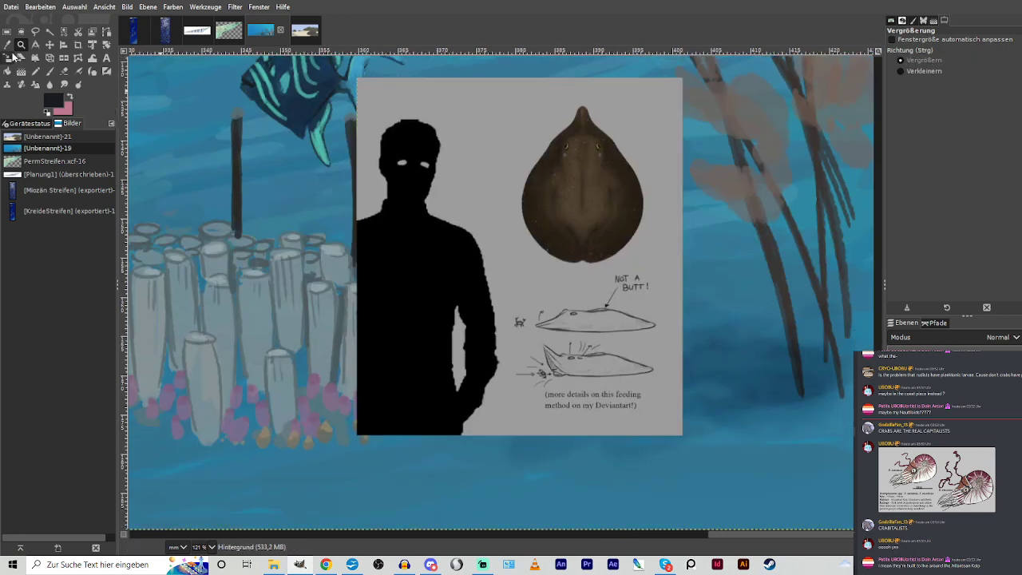
click(50, 45)
mouse_move(586, 240)
mouse_down()
mouse_move(349, 267)
mouse_move(336, 244)
mouse_up()
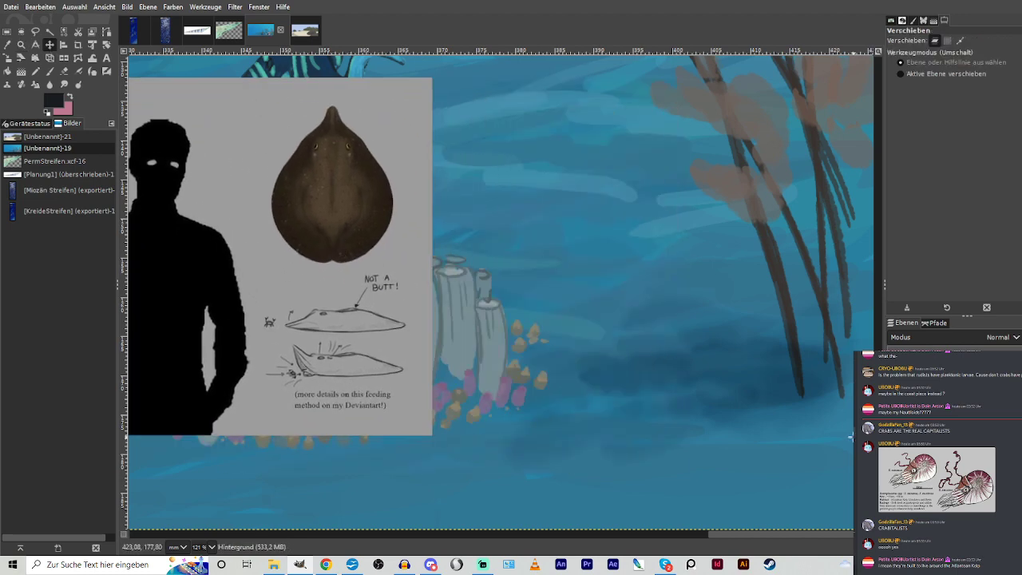
Sketch the ray's side-view outline, back ridge and eyes on the open seabed with the Chalk 03 brush at size 33.
key(z)
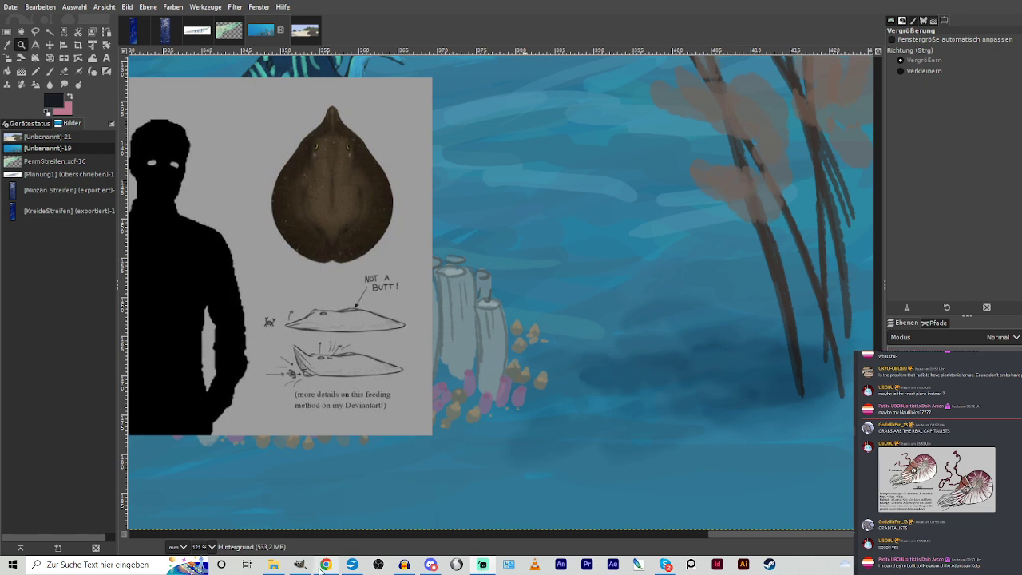
click(49, 71)
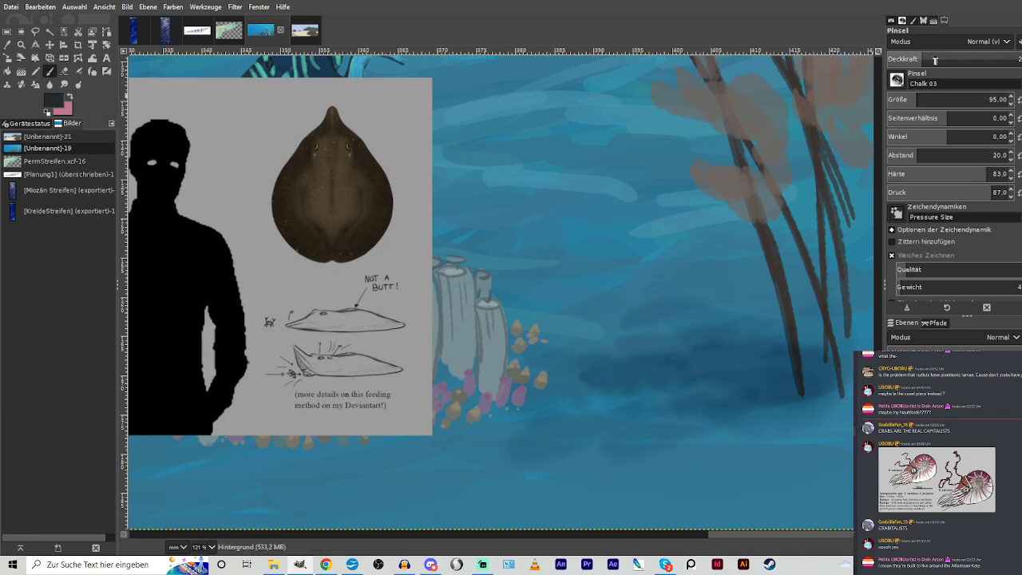
click(904, 100)
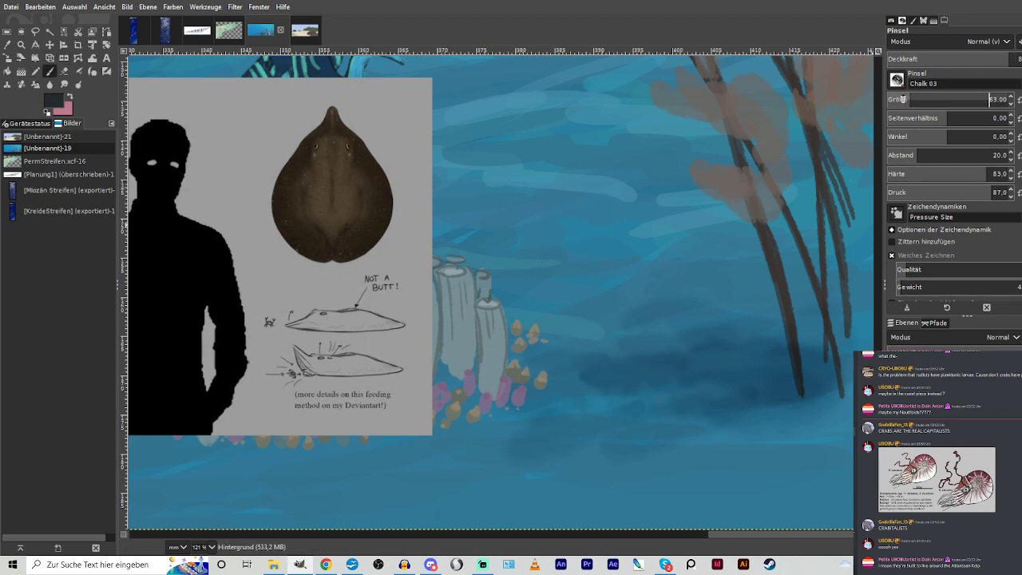
mouse_move(671, 466)
mouse_down()
mouse_move(633, 484)
mouse_move(664, 471)
mouse_move(569, 485)
mouse_move(621, 482)
mouse_move(538, 476)
mouse_move(569, 484)
mouse_move(521, 463)
mouse_move(551, 458)
mouse_up()
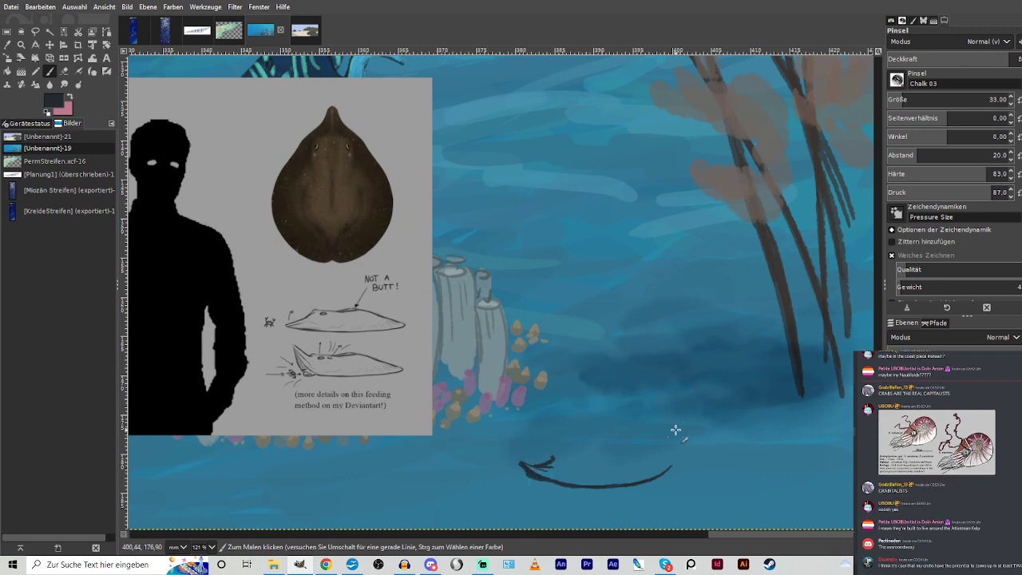
mouse_move(545, 454)
mouse_down()
mouse_move(535, 465)
mouse_move(631, 440)
mouse_move(595, 450)
mouse_move(680, 444)
mouse_move(676, 456)
mouse_move(645, 436)
mouse_move(619, 438)
mouse_up()
drag(684, 445, 664, 471)
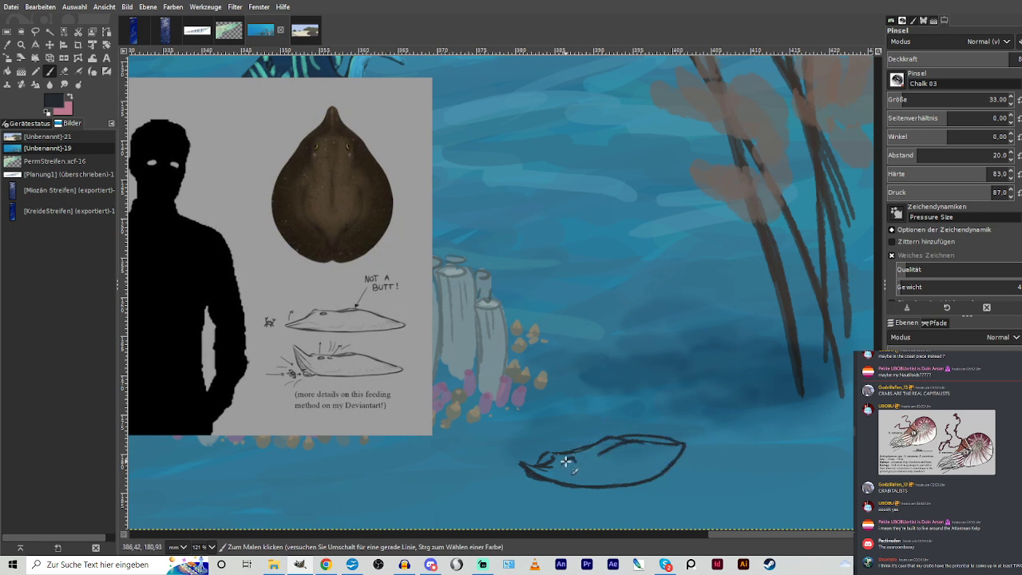
drag(570, 459, 560, 456)
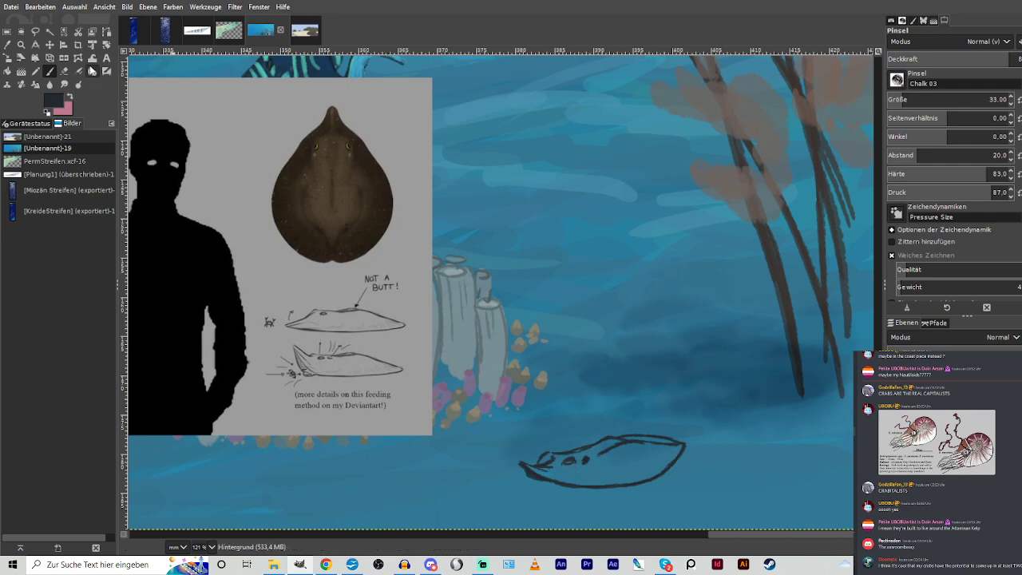
Fill the ray's body and head with dark strokes using the Chalk 03 brush at size 70 and a reduced opacity.
click(20, 45)
drag(434, 319, 707, 542)
key(m)
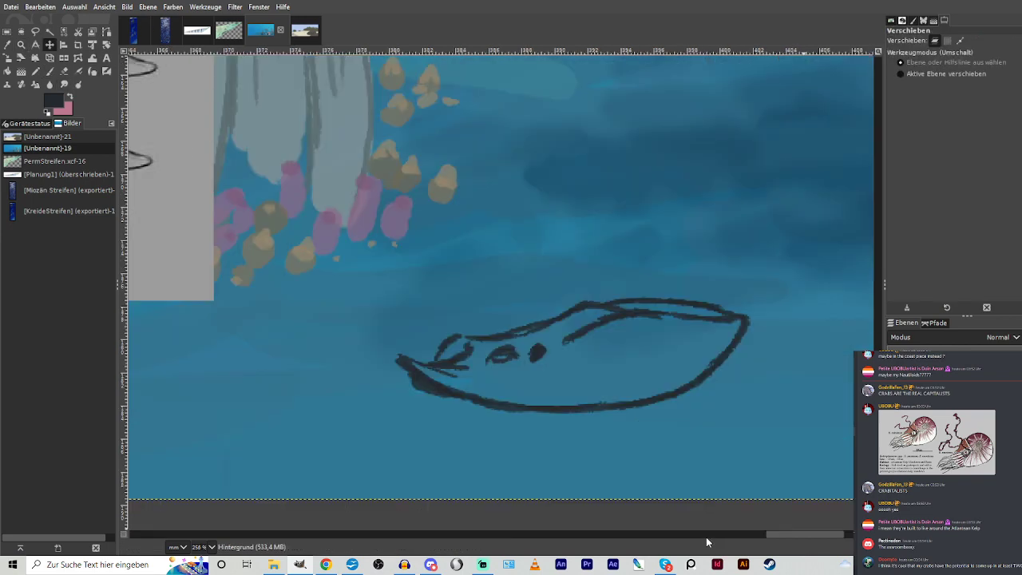
key(p)
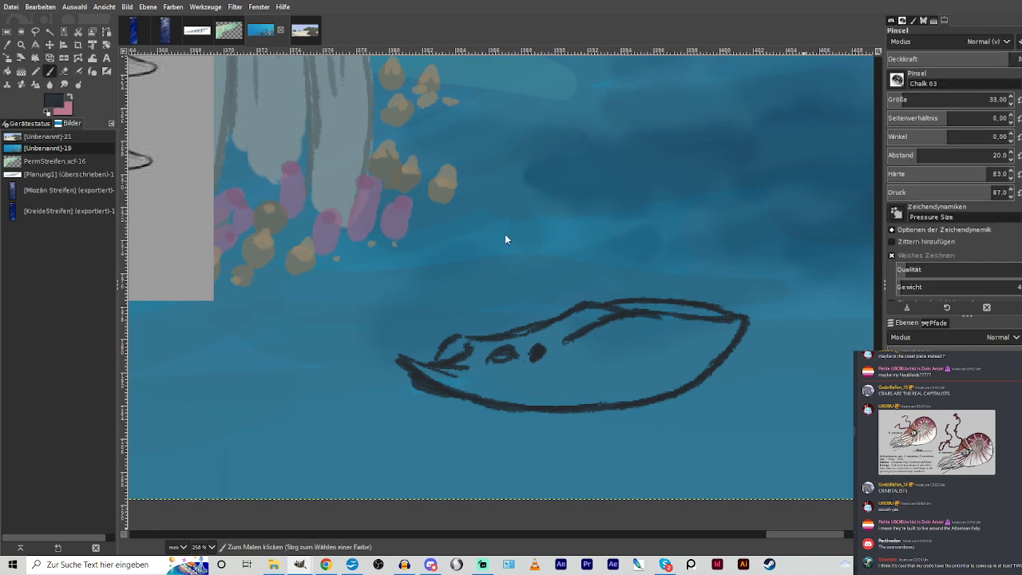
key(z)
click(50, 72)
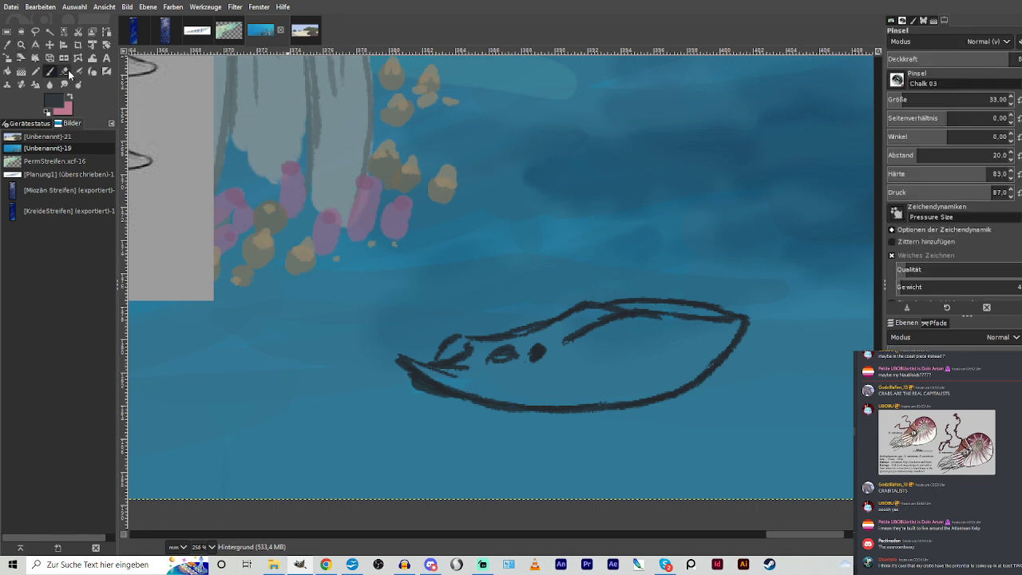
click(912, 99)
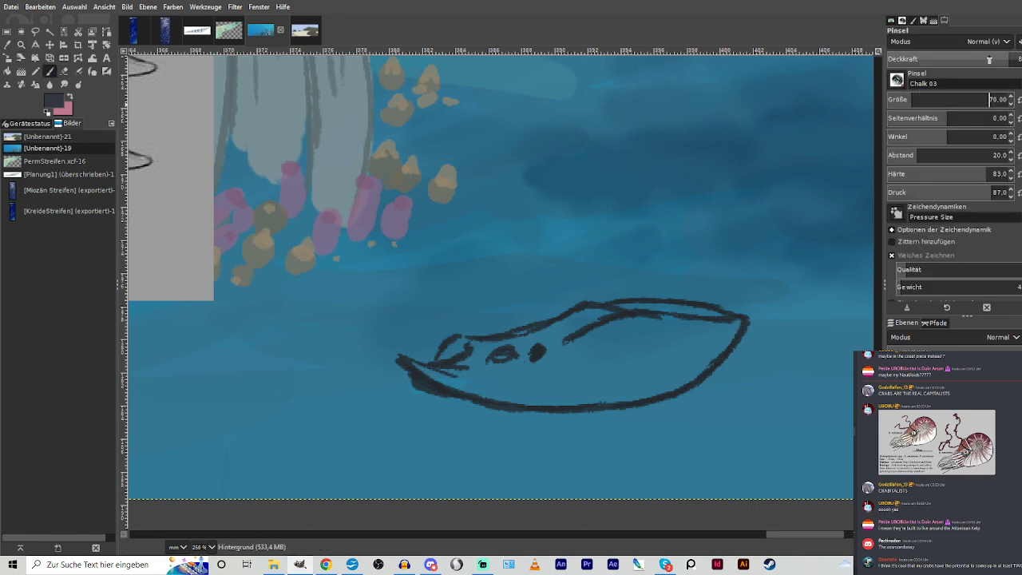
click(971, 58)
mouse_move(588, 352)
mouse_down()
mouse_move(619, 329)
mouse_move(585, 339)
mouse_move(646, 323)
mouse_move(605, 337)
mouse_move(593, 363)
mouse_move(561, 384)
mouse_move(602, 393)
mouse_move(625, 373)
mouse_move(562, 370)
mouse_move(728, 339)
mouse_move(627, 319)
mouse_move(512, 374)
mouse_move(410, 368)
mouse_move(556, 396)
mouse_move(495, 374)
mouse_move(545, 385)
mouse_move(734, 326)
mouse_move(592, 389)
mouse_move(563, 334)
mouse_move(538, 337)
mouse_move(591, 311)
mouse_move(661, 306)
mouse_move(640, 304)
mouse_move(732, 323)
mouse_up()
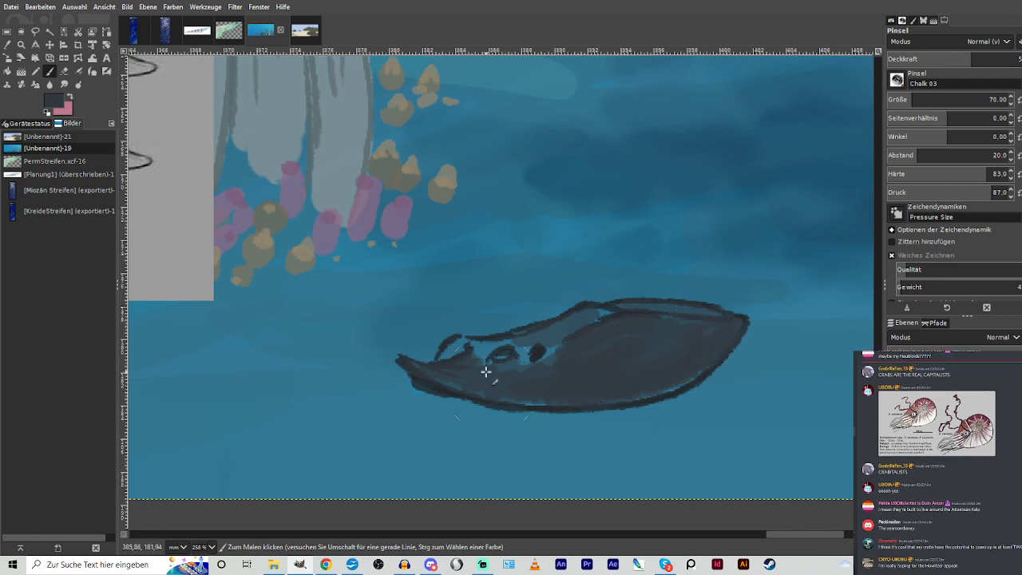
mouse_move(476, 347)
mouse_down()
mouse_move(461, 346)
mouse_move(479, 354)
mouse_move(520, 337)
mouse_move(532, 316)
mouse_up()
Shade the ray's body and the area around its eyes with grey strokes using the Chalk 03 brush at size 42.
click(906, 99)
click(988, 59)
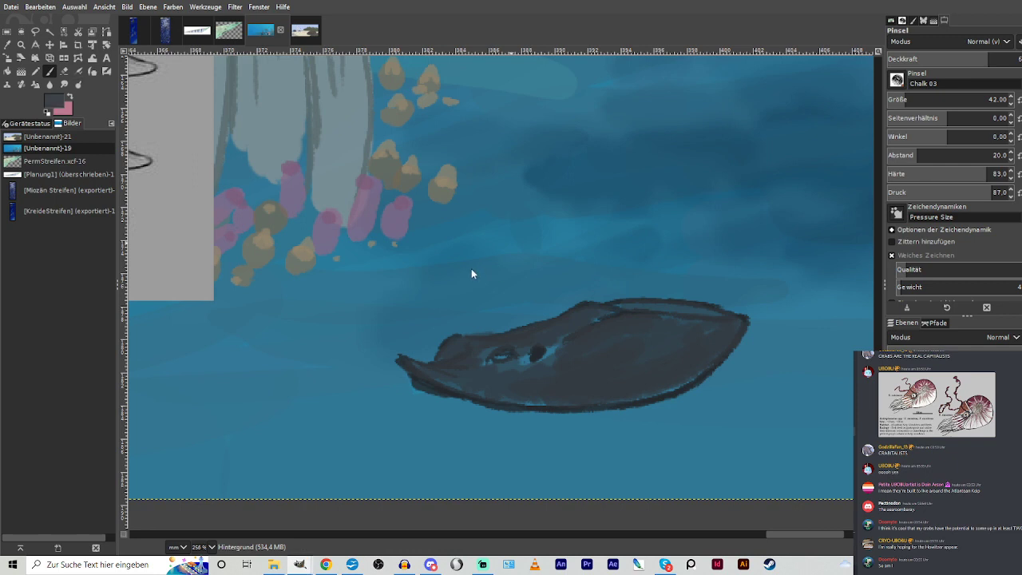
mouse_move(728, 344)
mouse_down()
mouse_move(618, 392)
mouse_move(553, 401)
mouse_move(592, 397)
mouse_move(462, 387)
mouse_move(406, 368)
mouse_move(579, 395)
mouse_move(562, 397)
mouse_move(710, 360)
mouse_move(526, 400)
mouse_up()
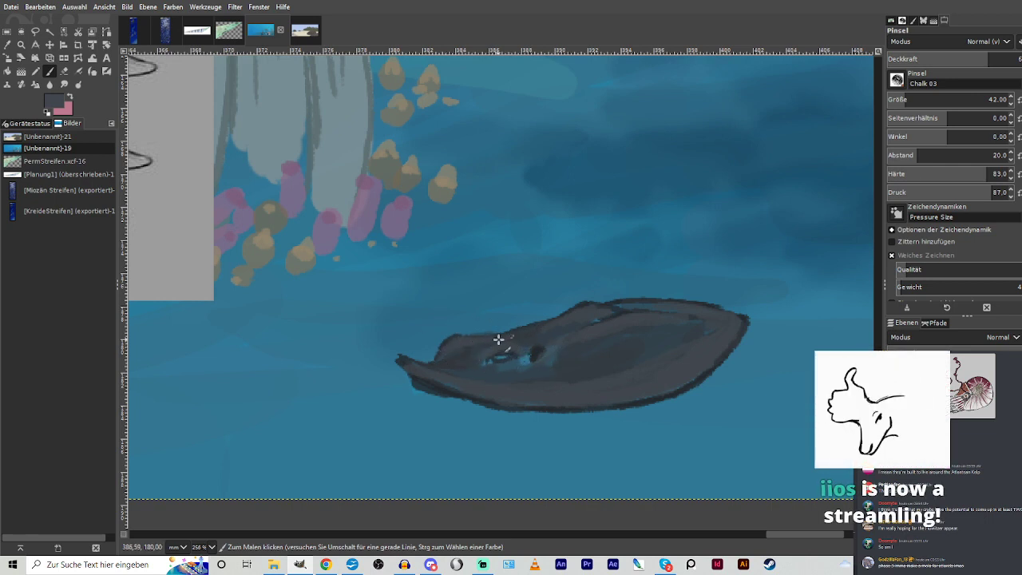
key(o)
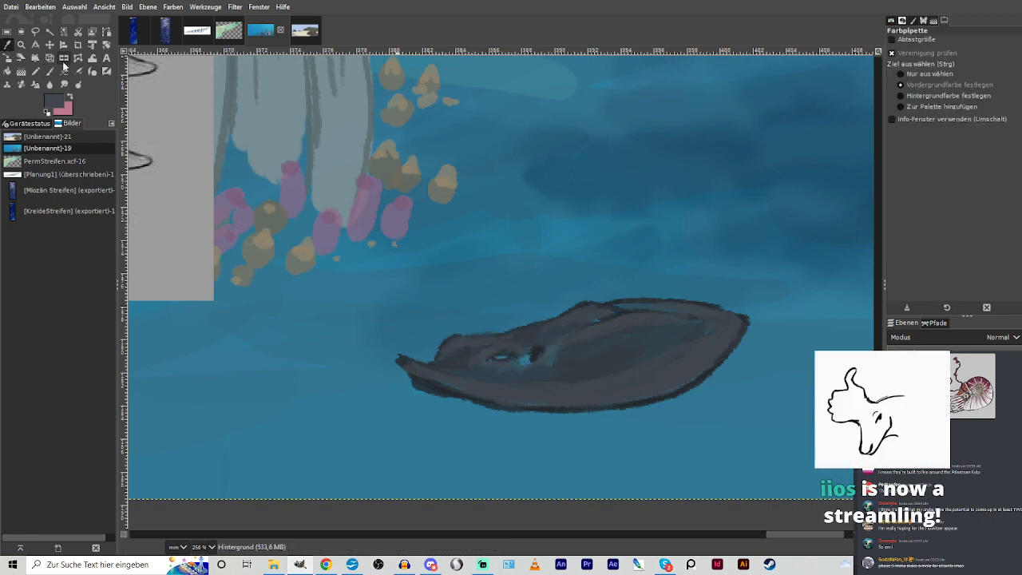
click(600, 360)
key(p)
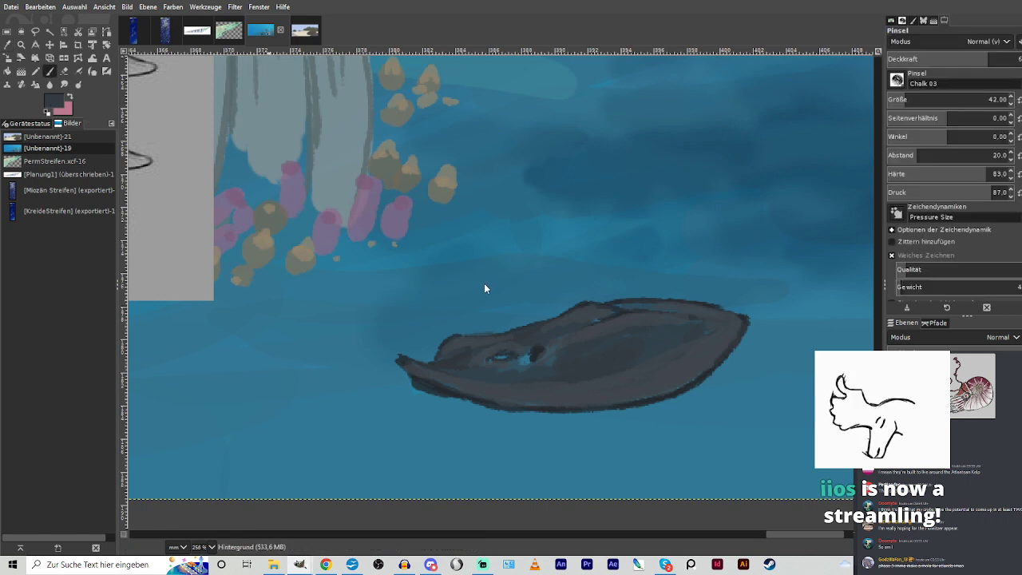
drag(518, 361, 505, 351)
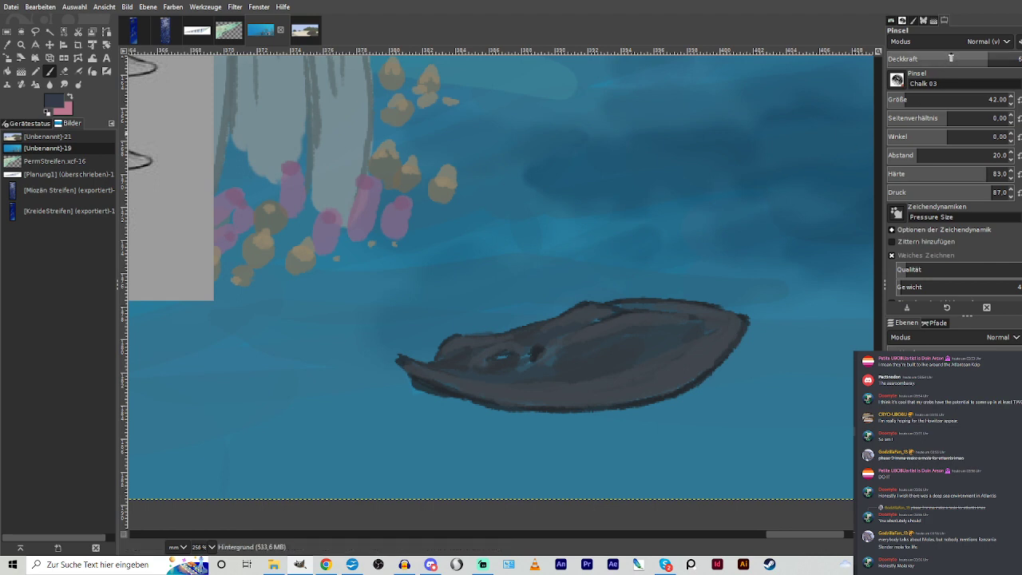
Paint a faint size 42 shadow beneath the ray's snout at reduced opacity, and darken the near eye at size 19 with higher opacity.
mouse_move(425, 409)
mouse_down()
mouse_move(458, 407)
mouse_move(406, 404)
mouse_move(436, 408)
mouse_move(422, 404)
mouse_up()
mouse_move(530, 411)
mouse_down()
mouse_move(401, 415)
mouse_move(518, 408)
mouse_move(457, 401)
mouse_up()
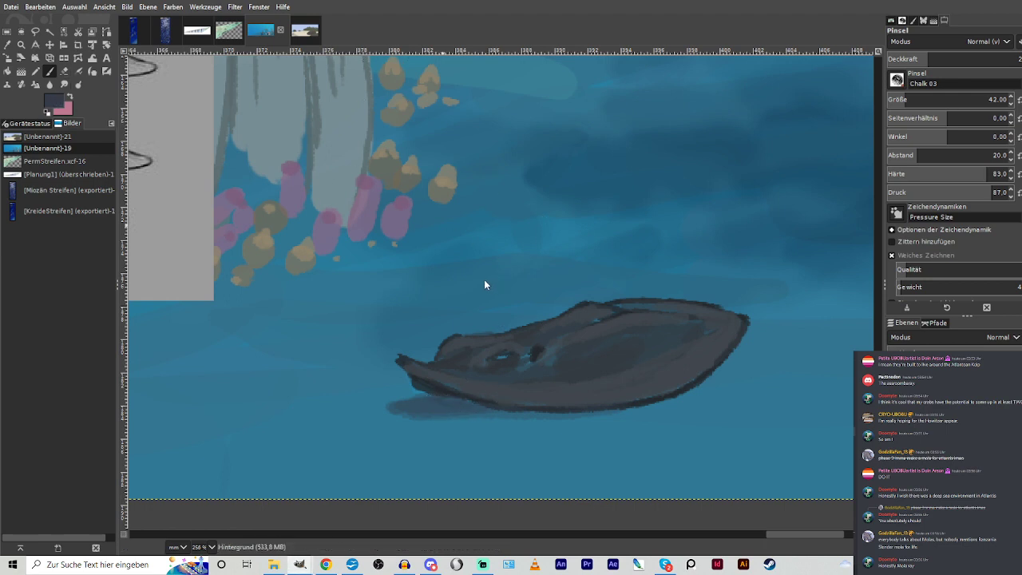
click(994, 60)
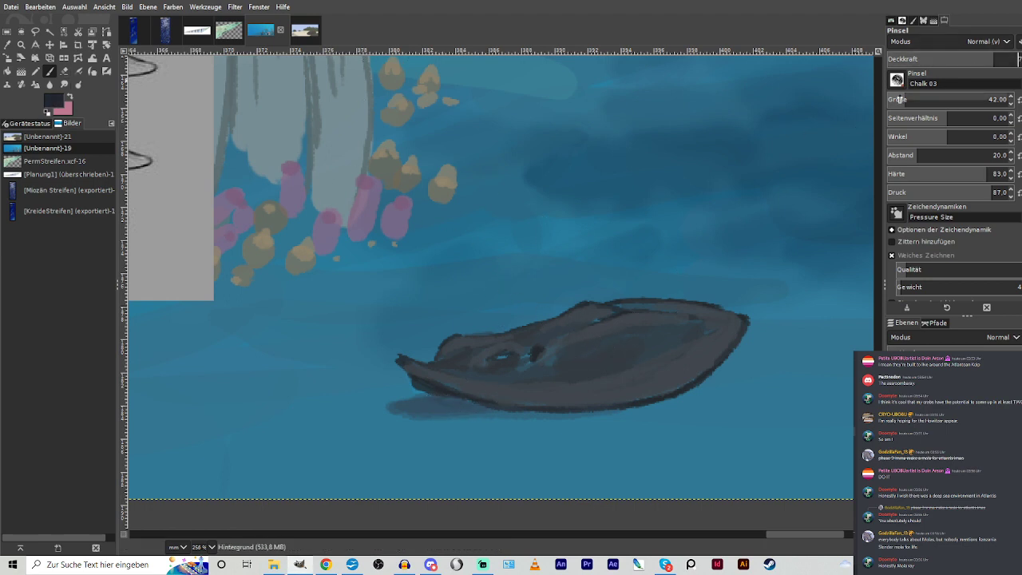
click(898, 100)
mouse_move(503, 356)
mouse_down()
mouse_move(488, 360)
mouse_move(541, 354)
mouse_move(493, 363)
mouse_move(510, 362)
mouse_up()
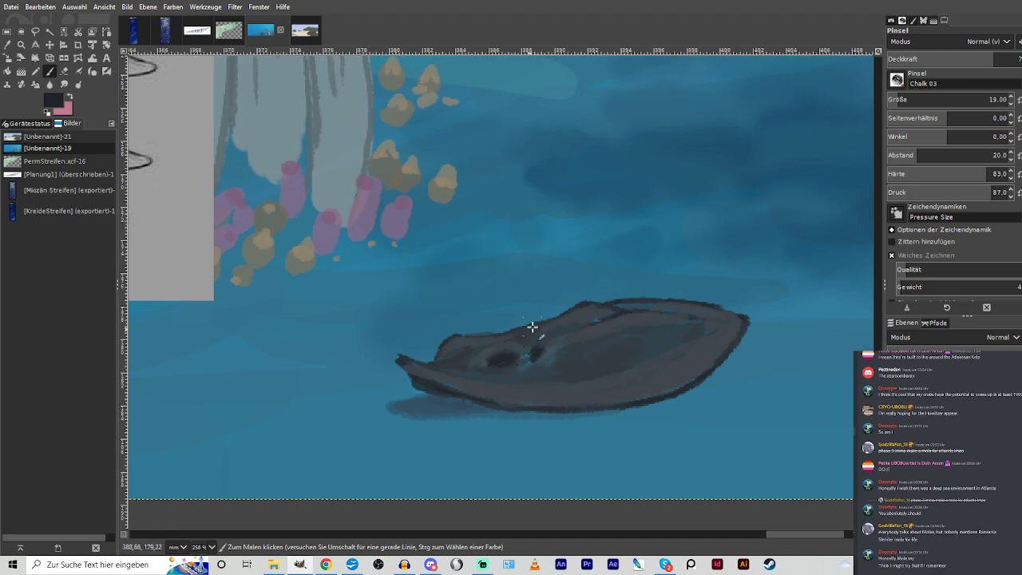
Blend small patches at low opacity, and soften the ray's dark lower outline with its sampled grey body colour at size 19 and higher opacity.
click(932, 59)
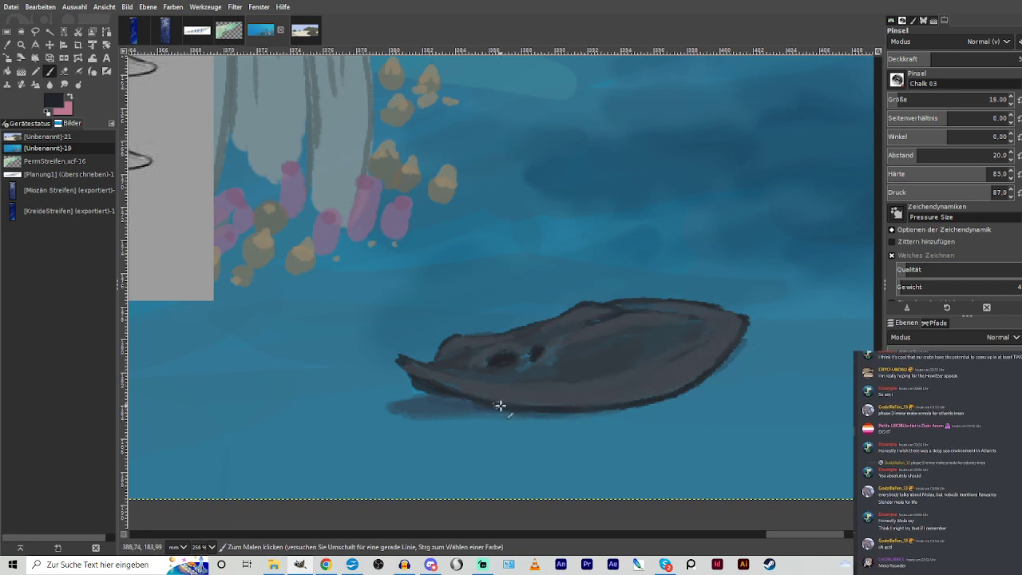
click(7, 45)
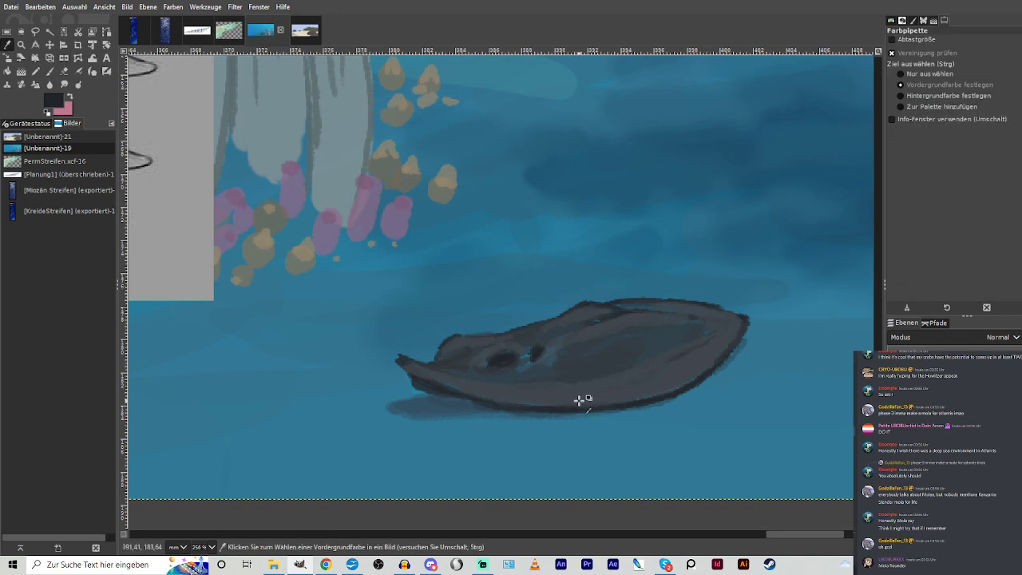
click(579, 400)
click(49, 71)
drag(935, 59, 981, 60)
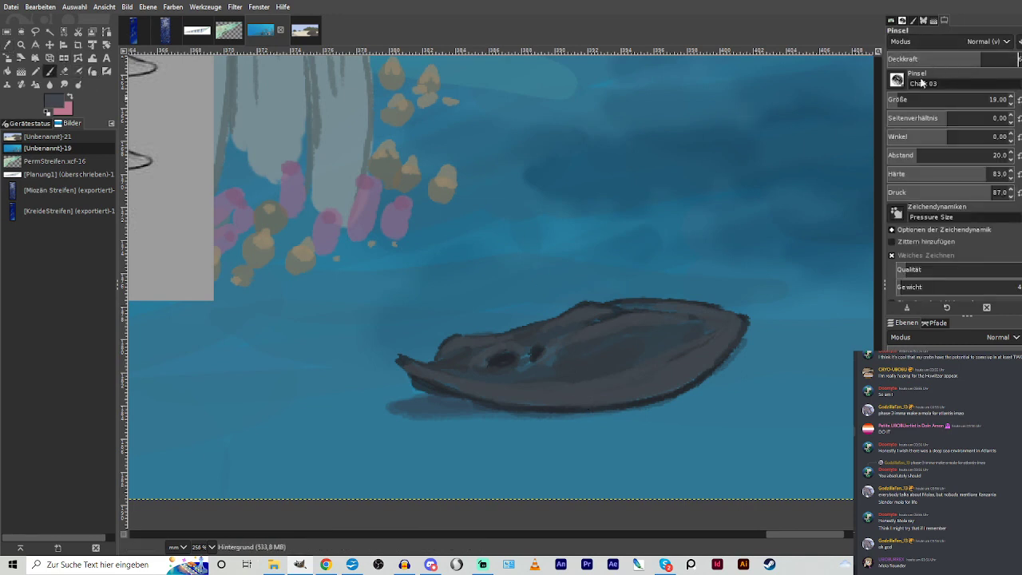
mouse_move(736, 336)
mouse_down()
mouse_move(657, 397)
mouse_move(519, 410)
mouse_up()
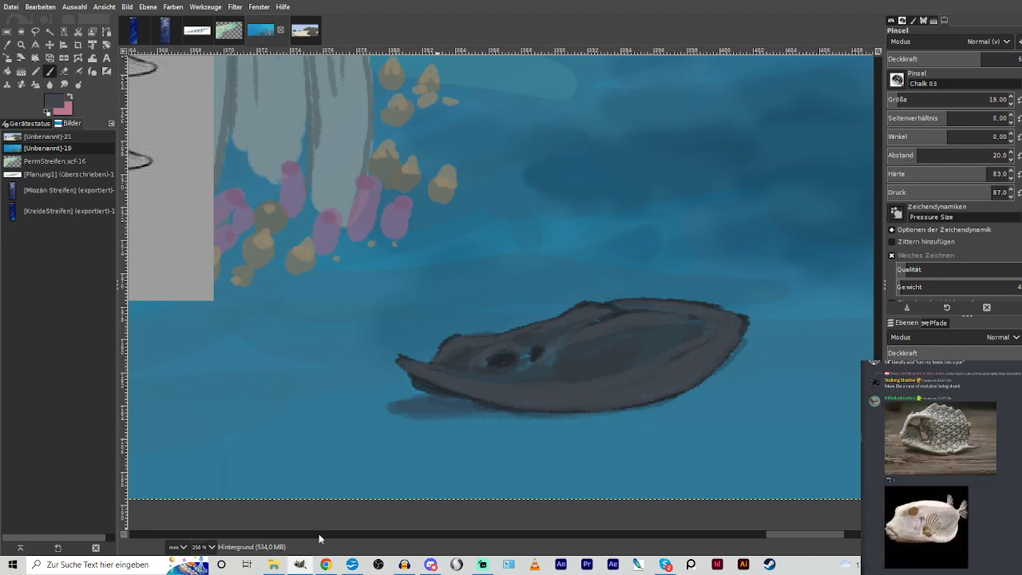
Clear the ray reference sheet off the scene and frame the seabed in front of the tube cluster.
key(minus)
key(minus)
key(minus)
key(minus)
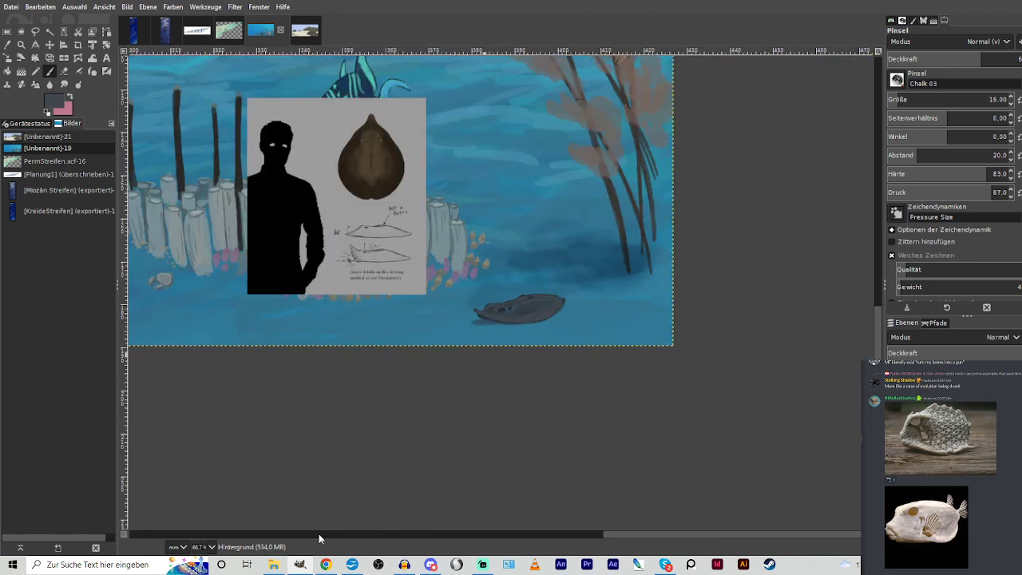
key(z)
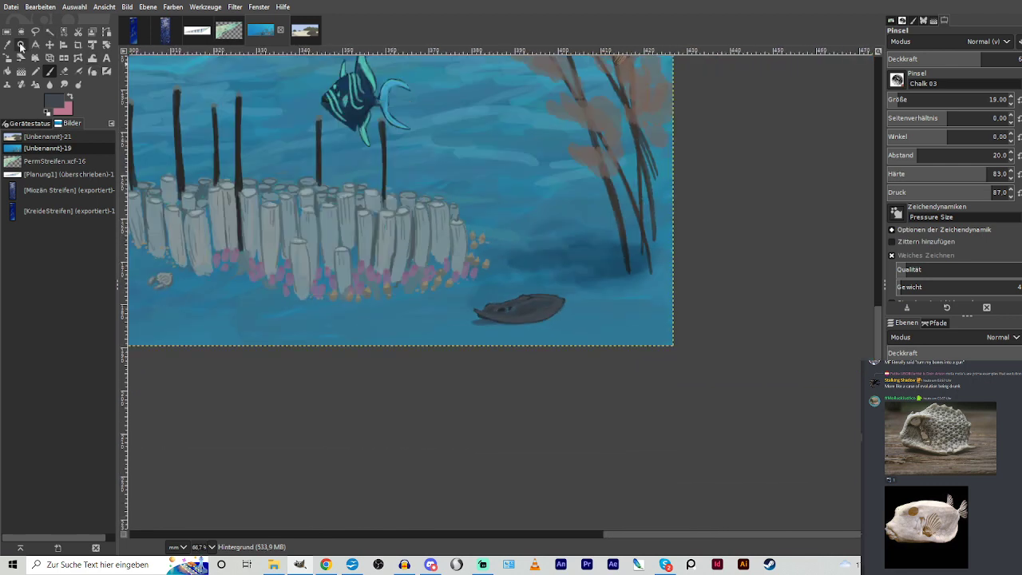
mouse_move(352, 214)
mouse_down()
mouse_move(578, 372)
mouse_move(587, 390)
mouse_up()
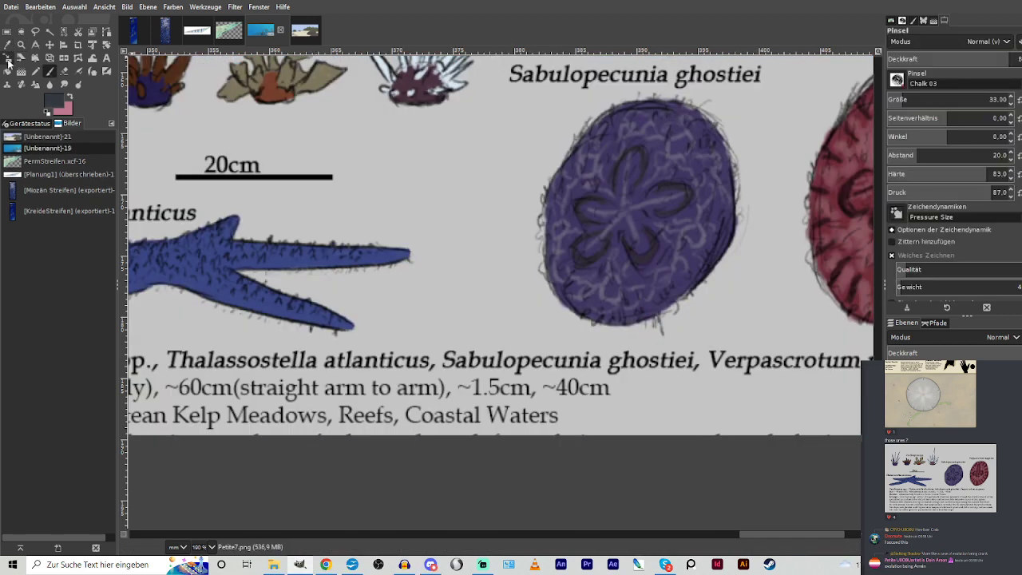
Scale the pasted Petite7.png reference sheet down proportionally and move it right to uncover the seabed in front of the tube cluster.
click(7, 58)
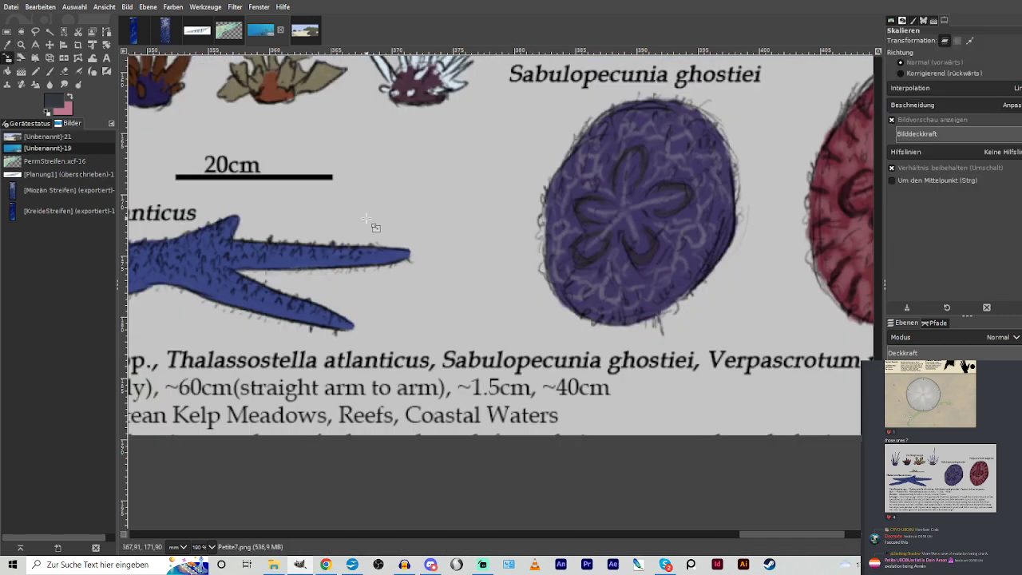
click(366, 218)
drag(426, 238, 607, 351)
drag(746, 409, 505, 260)
drag(413, 200, 555, 347)
click(836, 132)
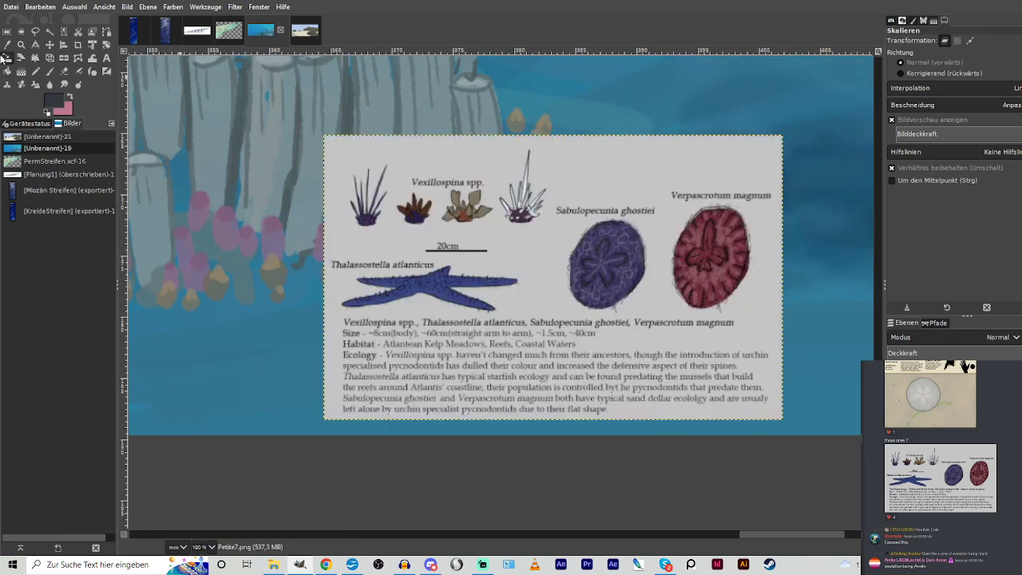
click(50, 44)
drag(399, 235, 522, 230)
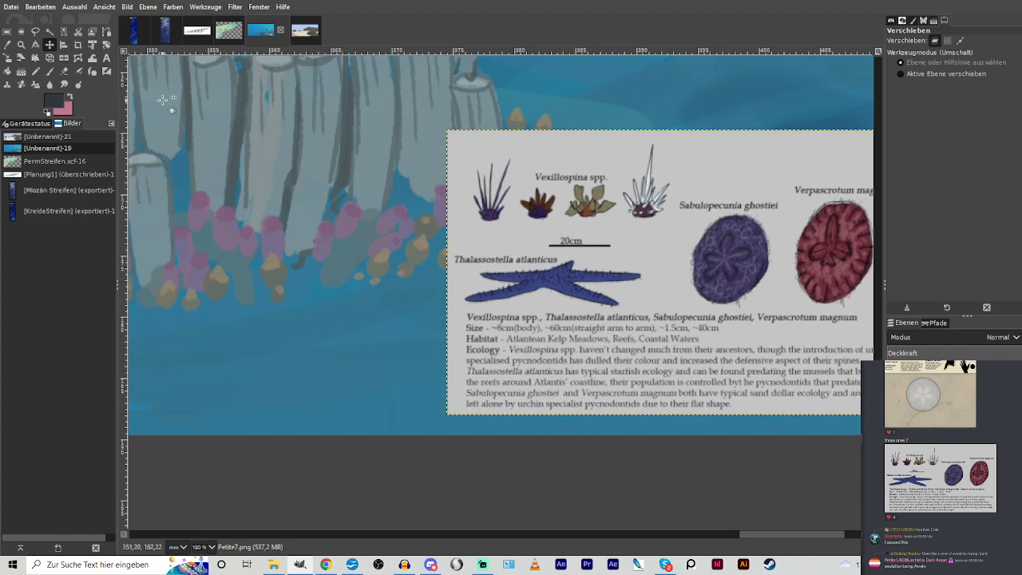
On the Hintergrund layer, dab a row of small dark urchin bodies along the seabed below the tube cluster with Chalk 03 at size 33.
click(21, 45)
drag(211, 121, 578, 412)
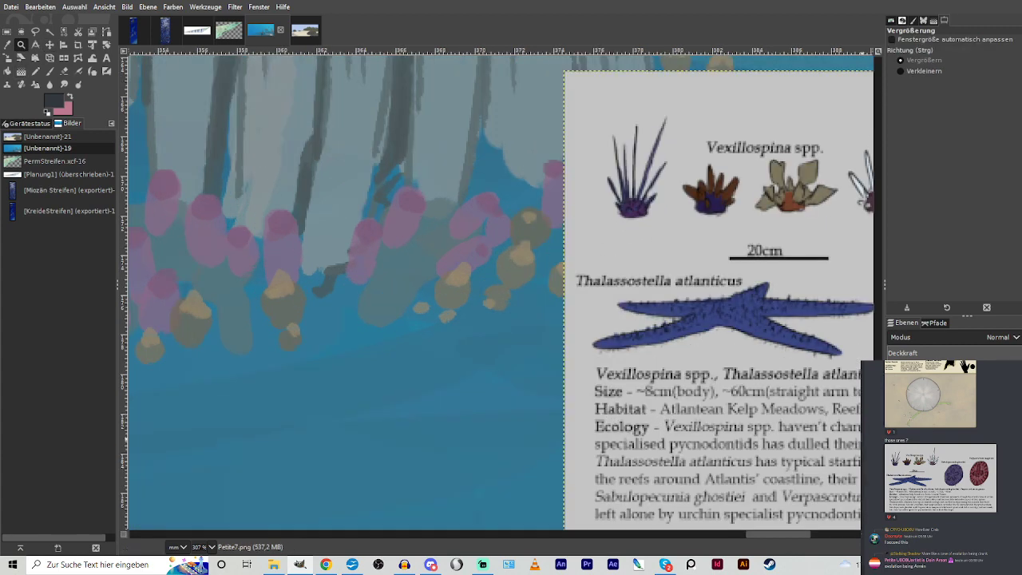
click(943, 443)
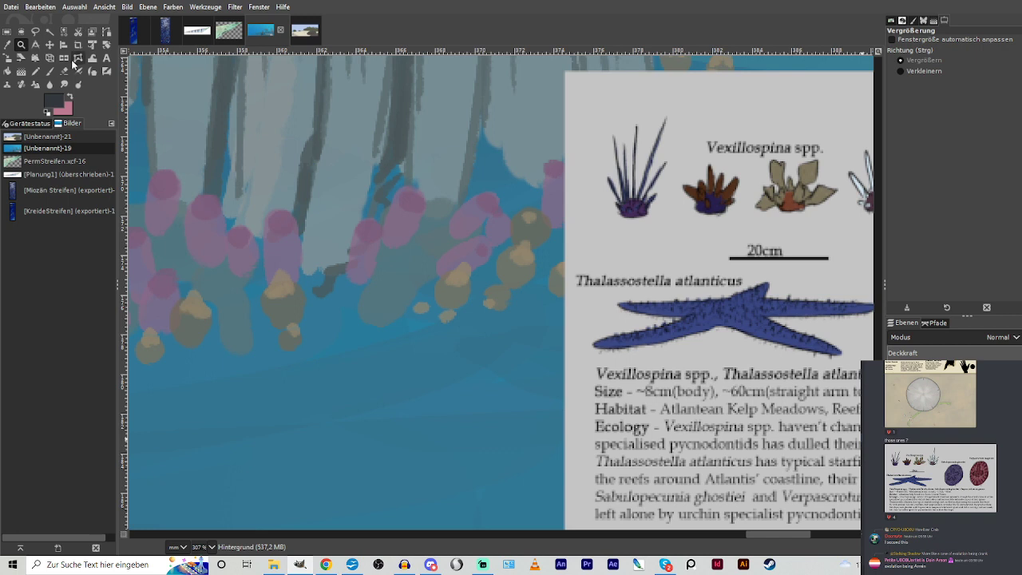
click(50, 72)
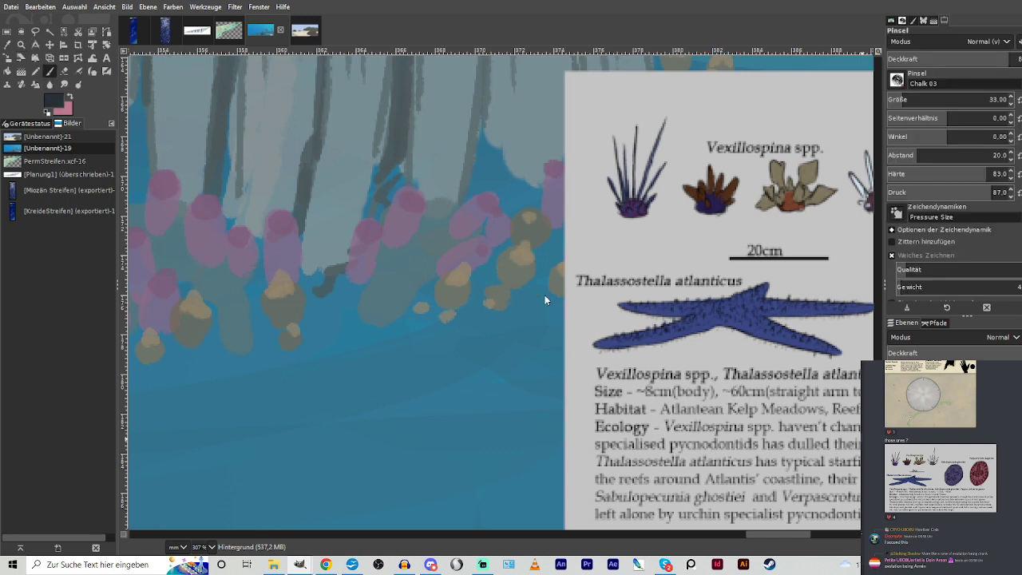
key(z)
click(49, 72)
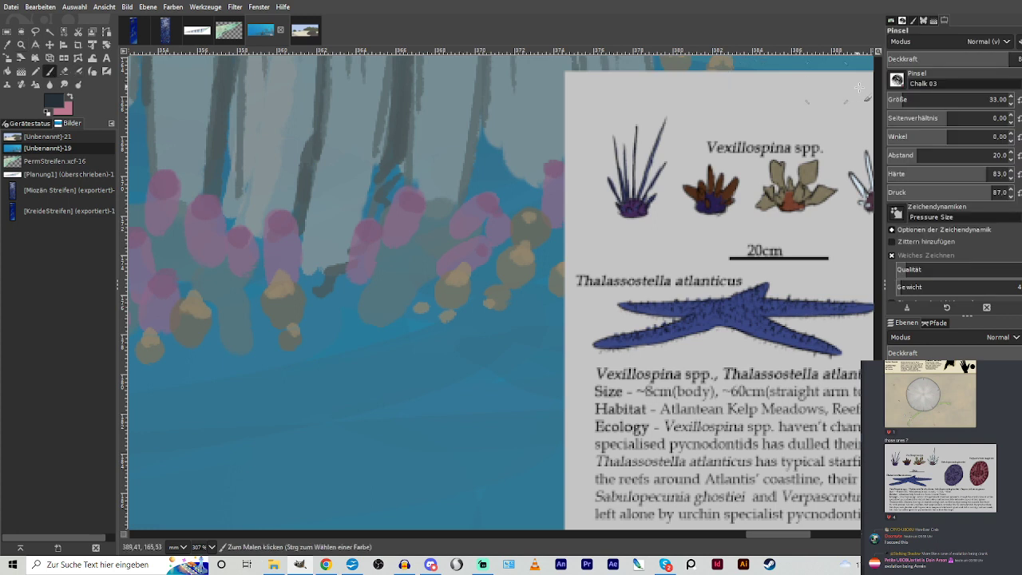
click(421, 343)
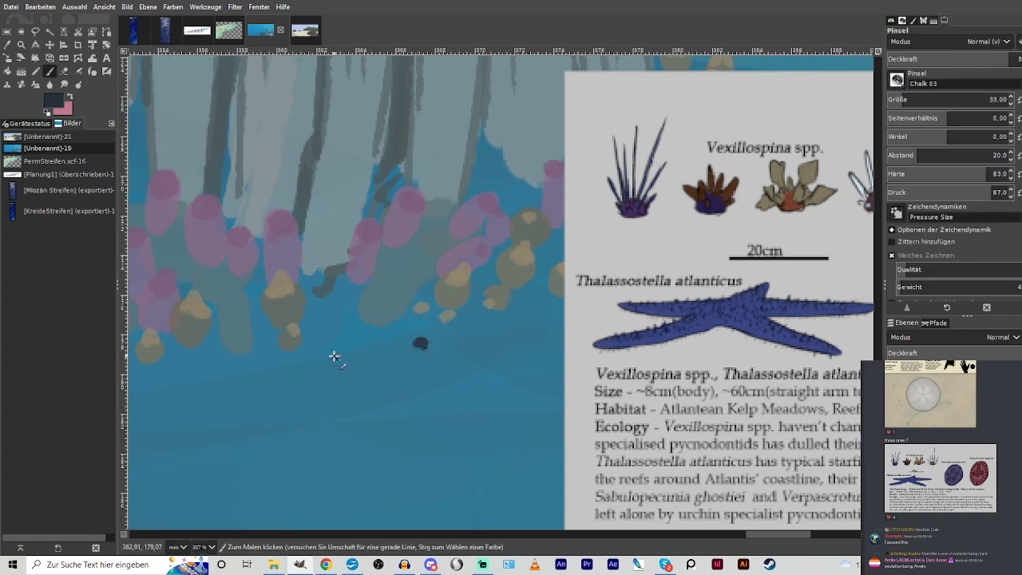
click(338, 356)
click(300, 361)
click(258, 352)
click(243, 376)
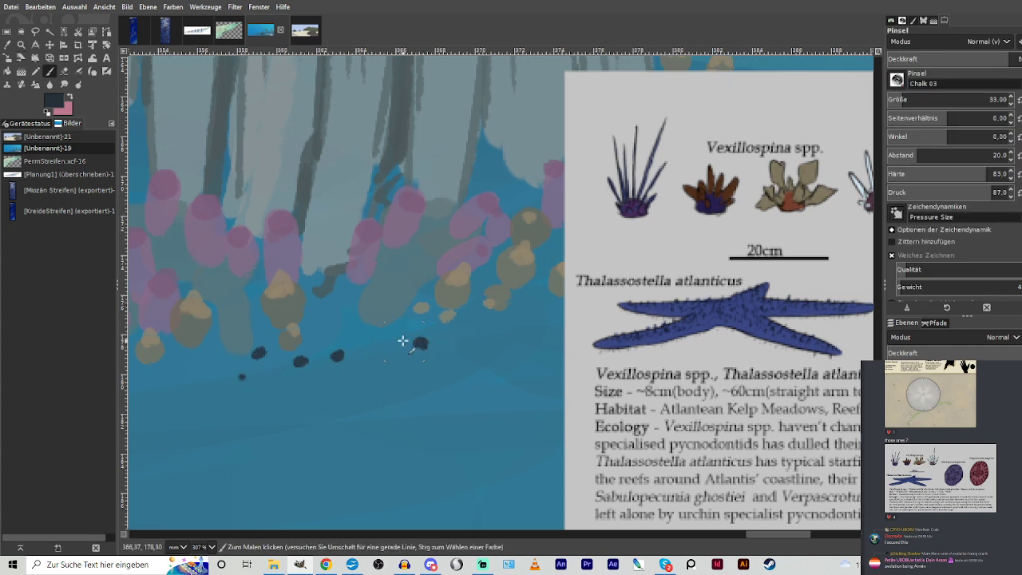
click(390, 344)
click(495, 329)
click(460, 334)
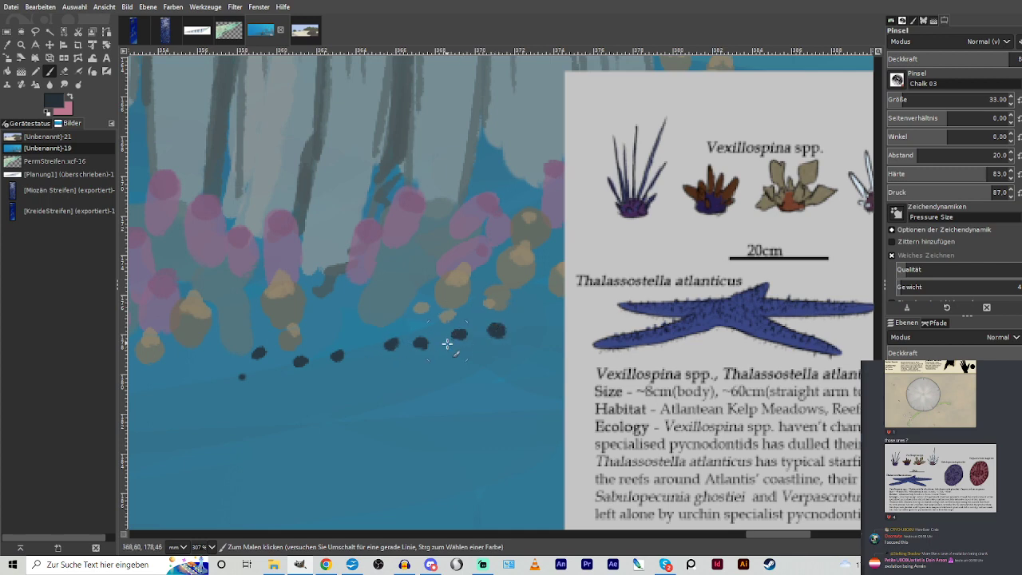
click(455, 356)
click(242, 373)
click(197, 361)
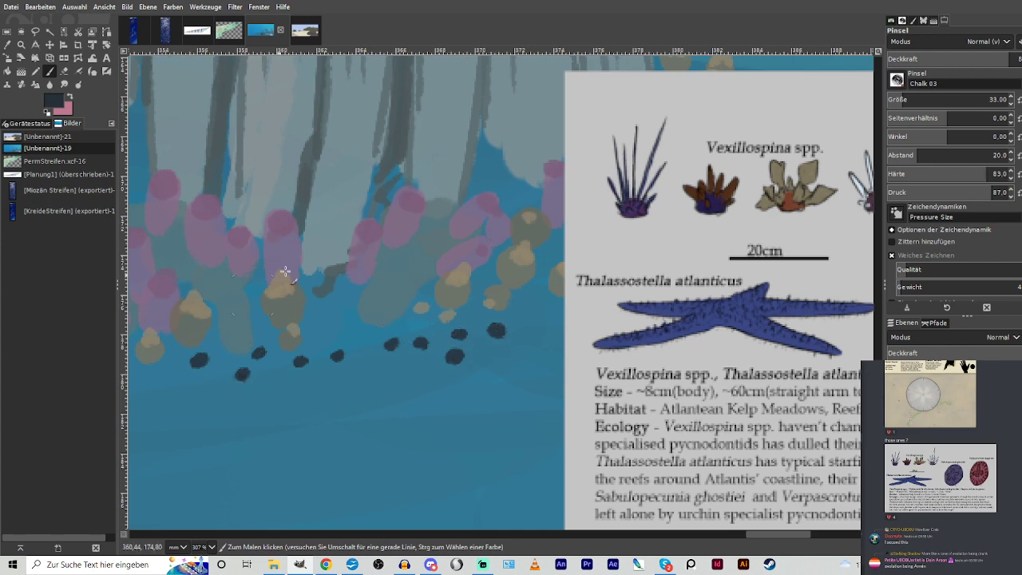
Draw the first thin upright spines on two of the rightmost urchin bodies, reducing the Chalk 03 brush to size 9.
click(899, 97)
mouse_move(456, 332)
mouse_down()
mouse_move(456, 299)
mouse_move(467, 299)
mouse_up()
click(893, 99)
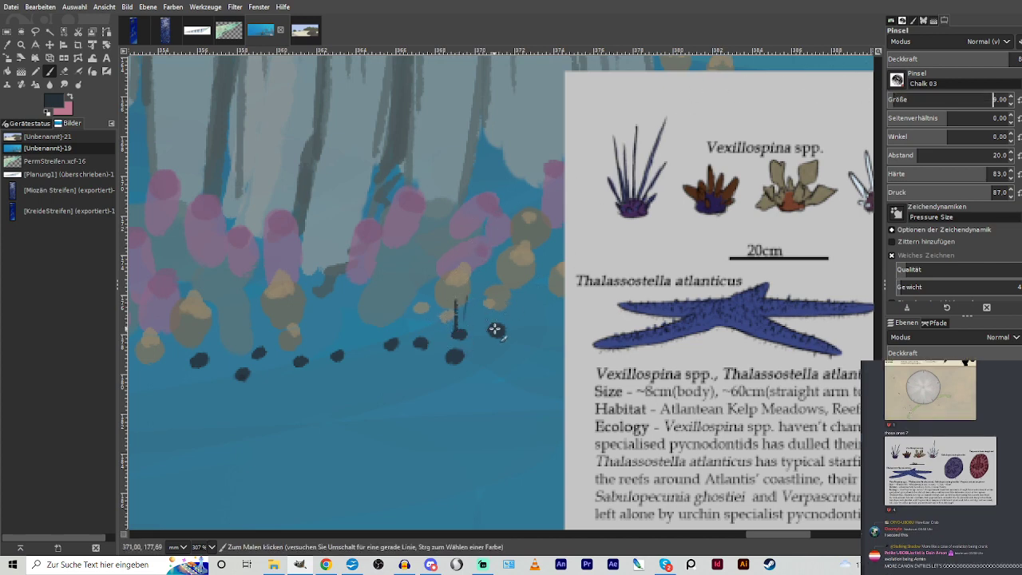
drag(496, 326, 499, 303)
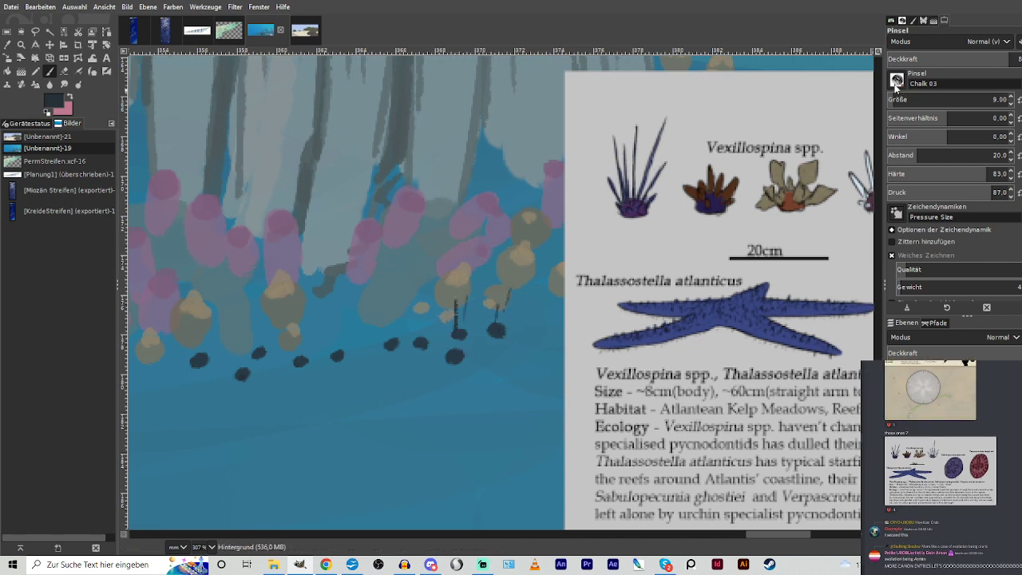
Draw long thin spines on the right-hand group of urchins with the 2. Hardness 100 brush at size 4.
click(897, 141)
click(893, 99)
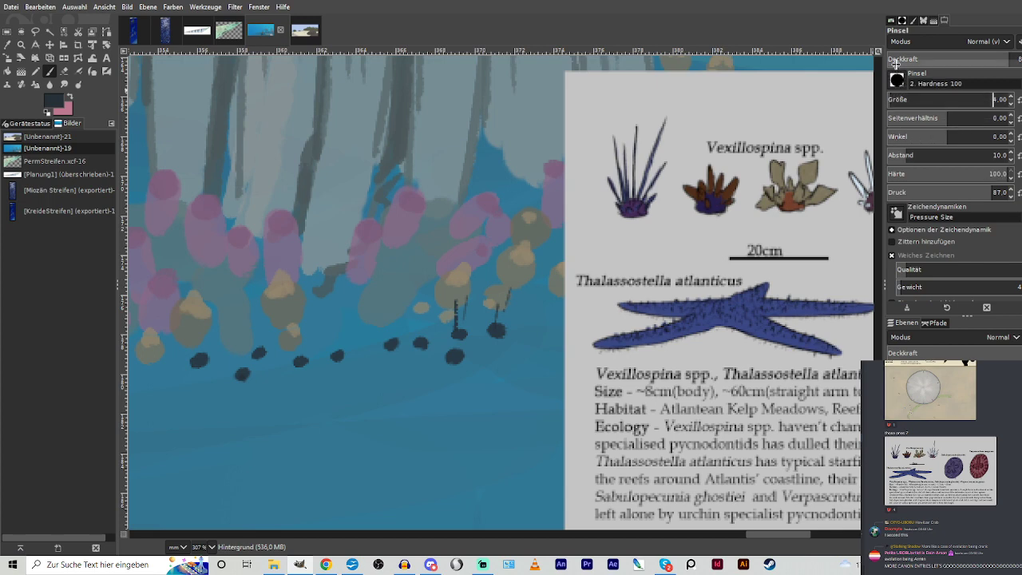
mouse_move(501, 323)
mouse_down()
mouse_move(511, 301)
mouse_move(500, 283)
mouse_up()
drag(459, 329, 471, 306)
drag(419, 342, 427, 307)
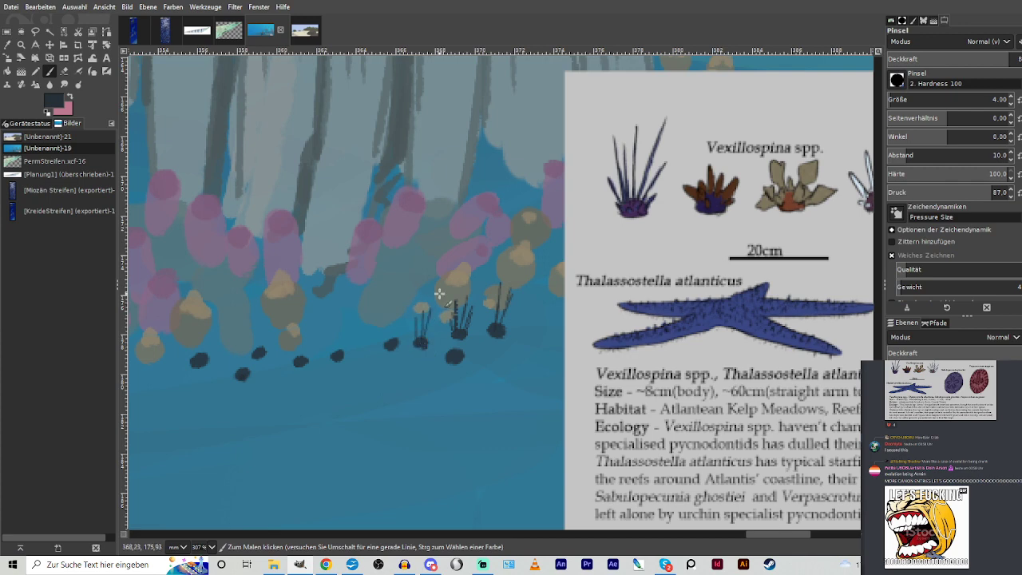
drag(452, 344, 463, 335)
mouse_move(391, 344)
mouse_down()
mouse_move(399, 313)
mouse_move(383, 308)
mouse_move(391, 348)
mouse_up()
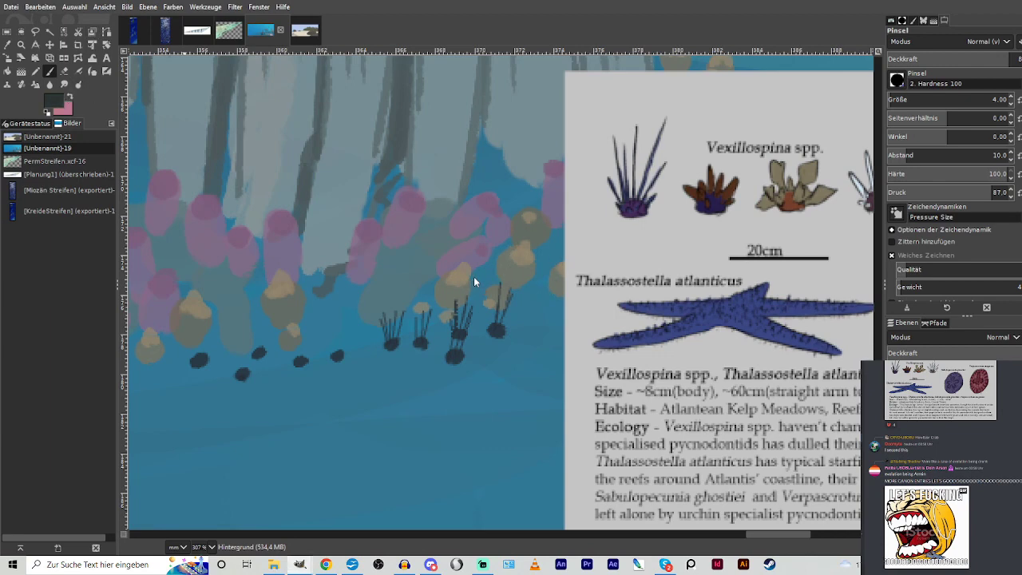
Add short, stubby spines to the left-hand group of urchin bodies with the 2. Hardness 100 brush at size 4.
drag(259, 353, 261, 338)
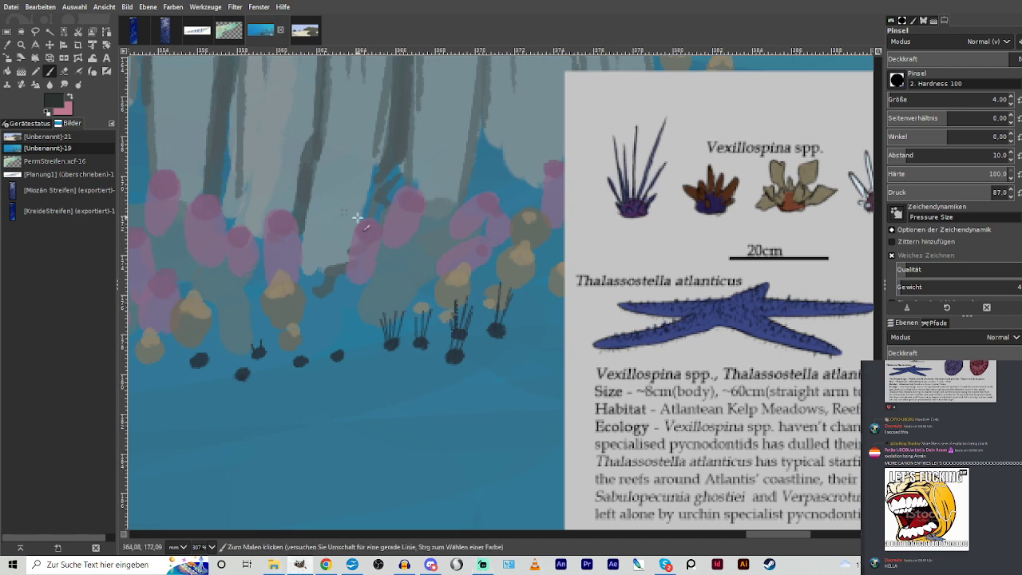
mouse_move(334, 355)
mouse_down()
mouse_move(331, 343)
mouse_move(348, 353)
mouse_move(296, 351)
mouse_move(308, 352)
mouse_up()
drag(238, 362, 240, 371)
drag(242, 360, 245, 372)
drag(191, 345, 195, 356)
drag(198, 343, 199, 357)
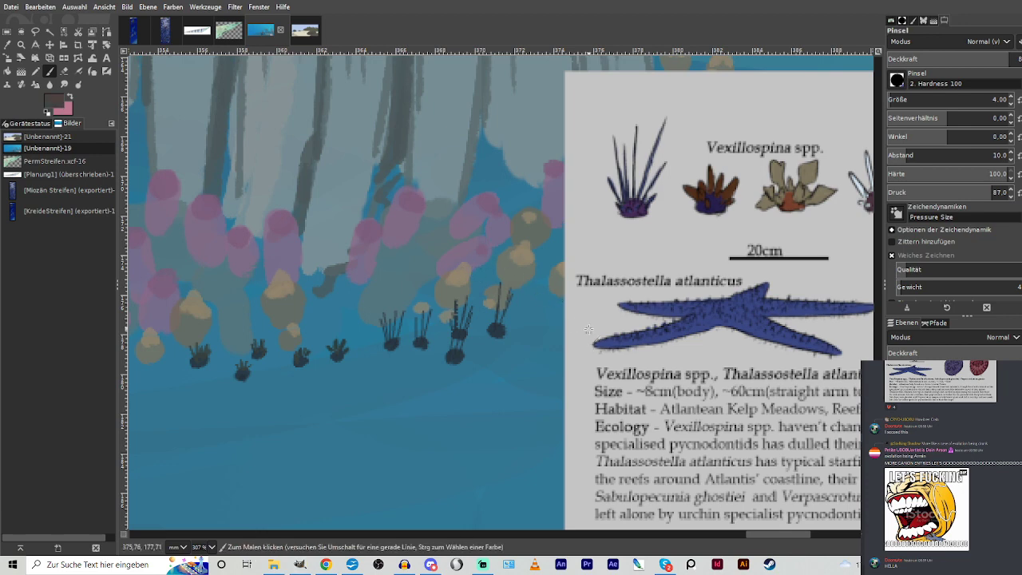
Paint a small dark brown oval on the open seabed below the urchins and hide the Petite7.png reference sheet.
drag(421, 455, 426, 449)
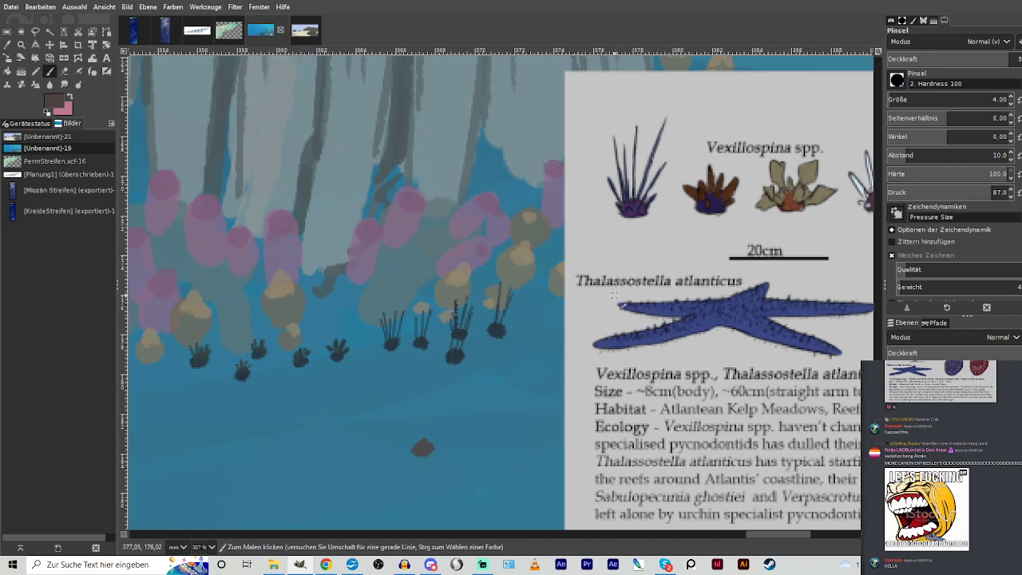
click(894, 397)
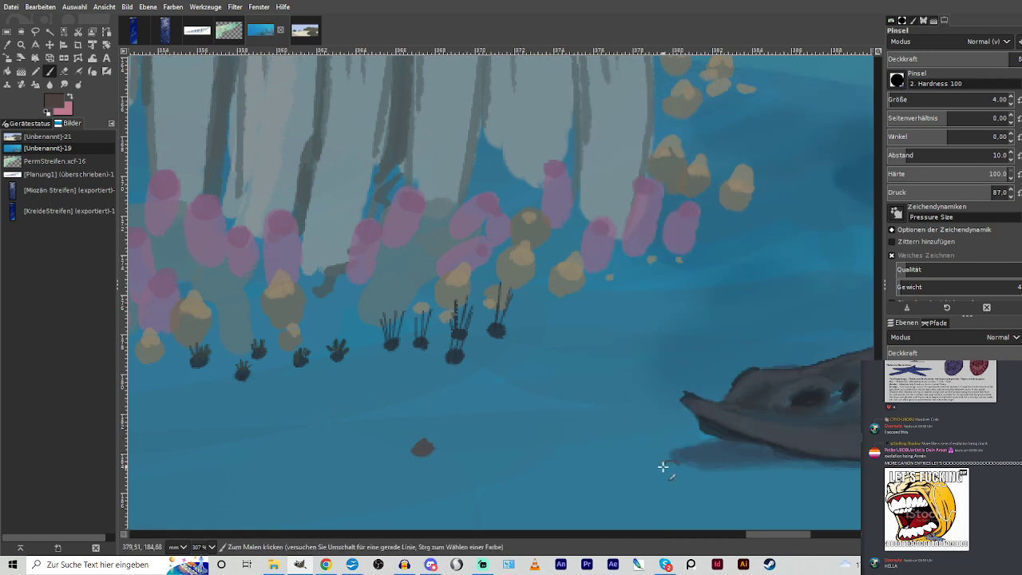
Paint small dark brown ovals at the ray's snout and across the open seabed, enlarging the 2. Hardness 100 brush to size 7.
drag(672, 468, 669, 461)
key(bracketright)
key(bracketright)
key(bracketright)
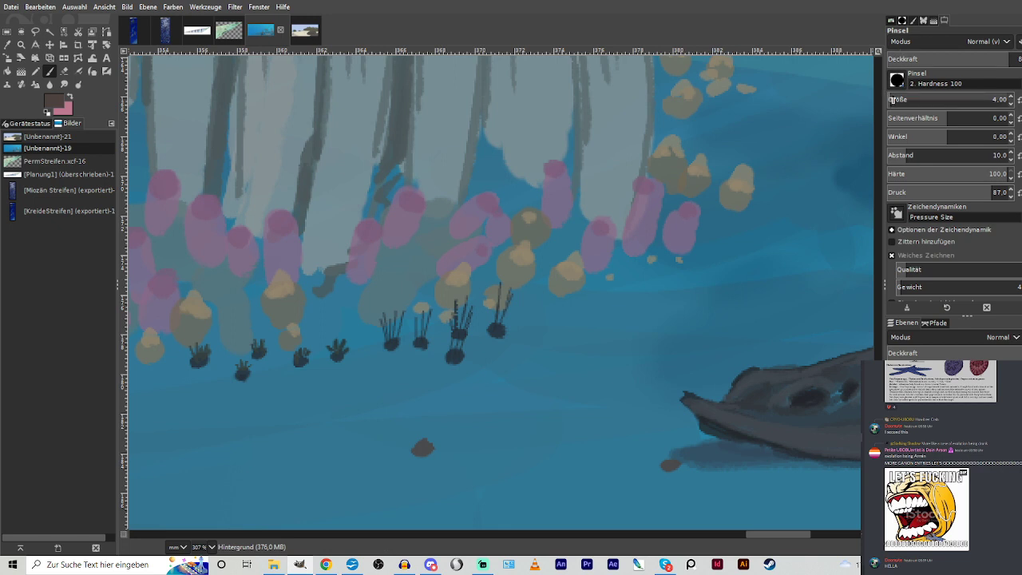
drag(517, 476, 508, 477)
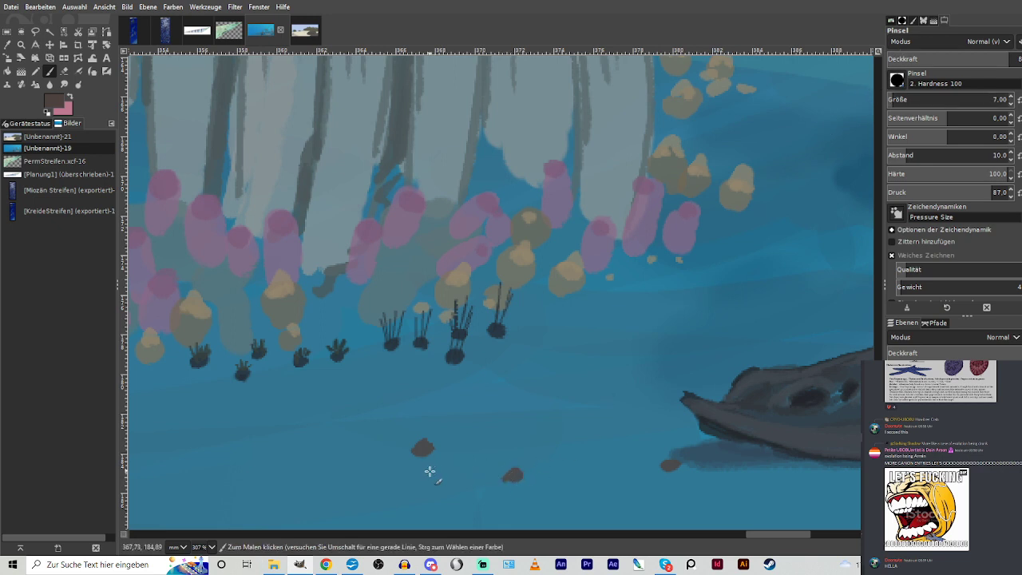
drag(430, 472, 429, 471)
drag(300, 395, 296, 397)
Add short, pale brown petal-like spines to the brown urchin bodies, using the Vexillospina spp. reference sheet as a guide.
click(894, 389)
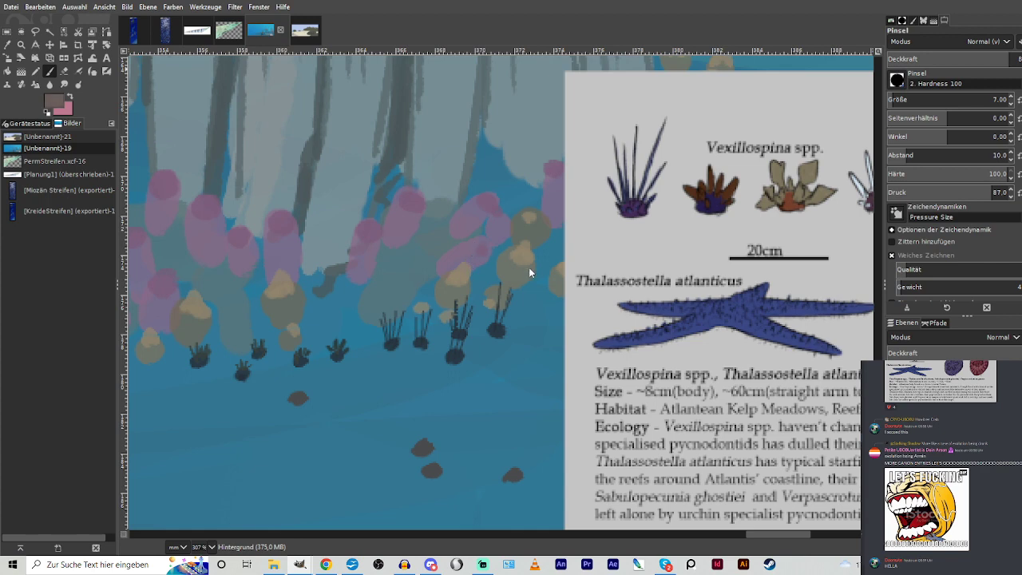
click(507, 471)
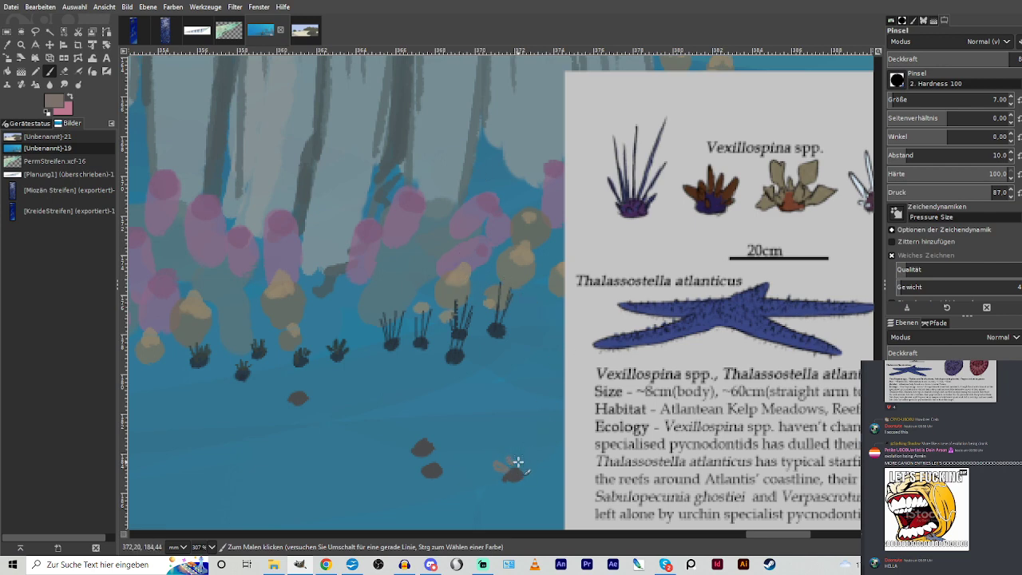
drag(518, 461, 519, 469)
click(513, 472)
drag(409, 438, 427, 442)
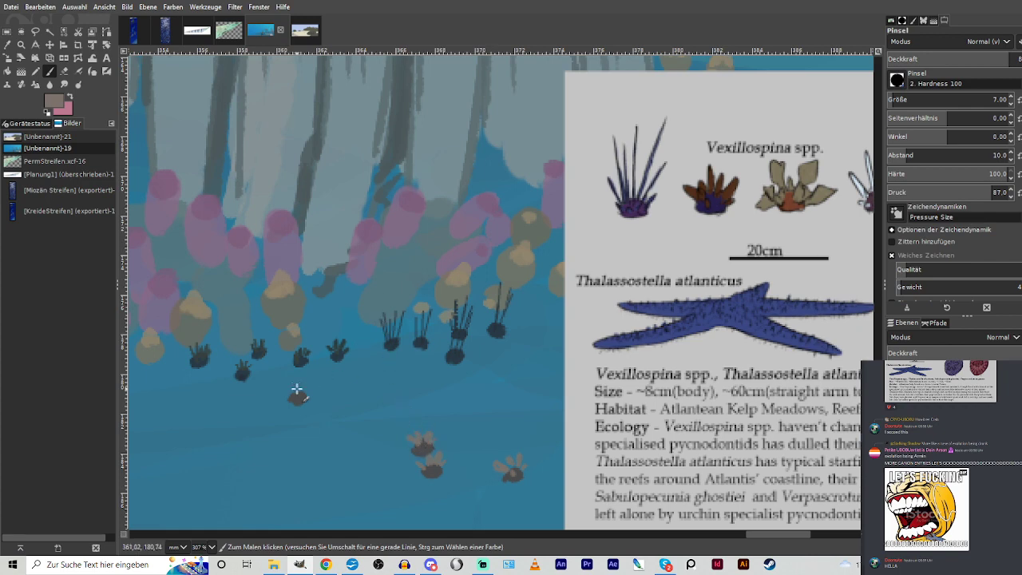
drag(296, 389, 296, 397)
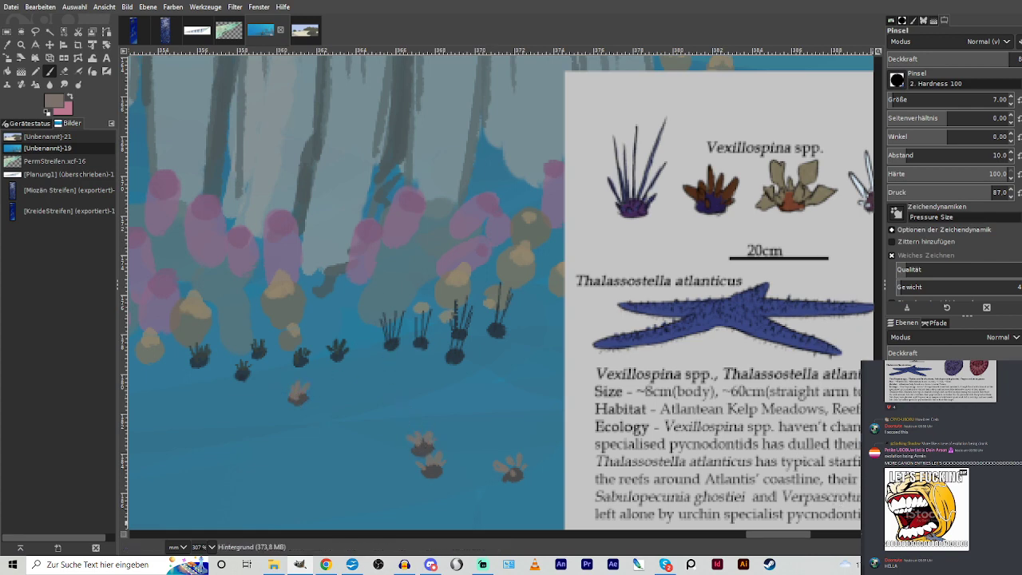
click(894, 387)
drag(667, 456, 675, 462)
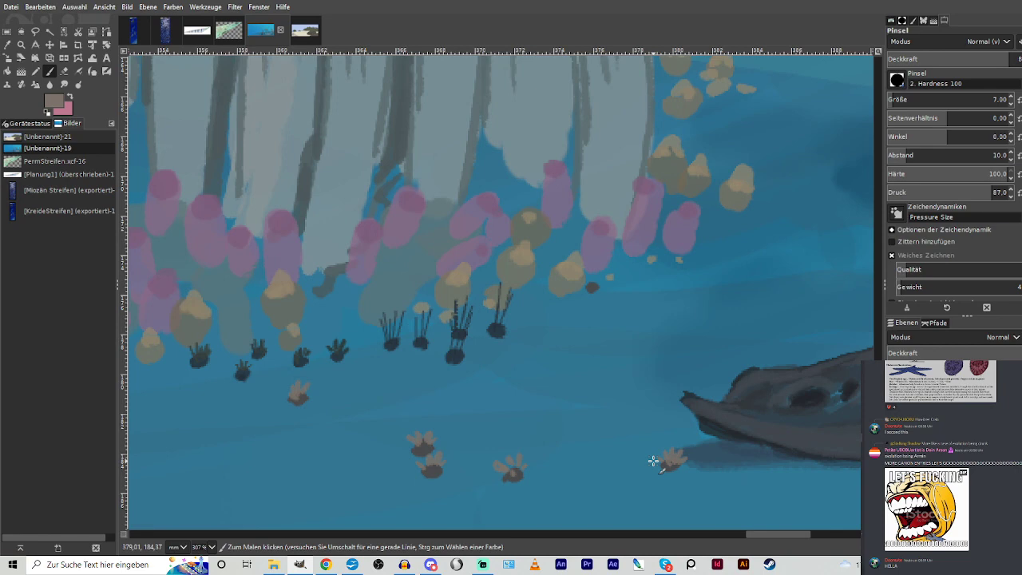
Consult the Vexillospina reference again and paint three dark grey urchin bodies along the ray's lower edge and beside its rear end.
click(894, 387)
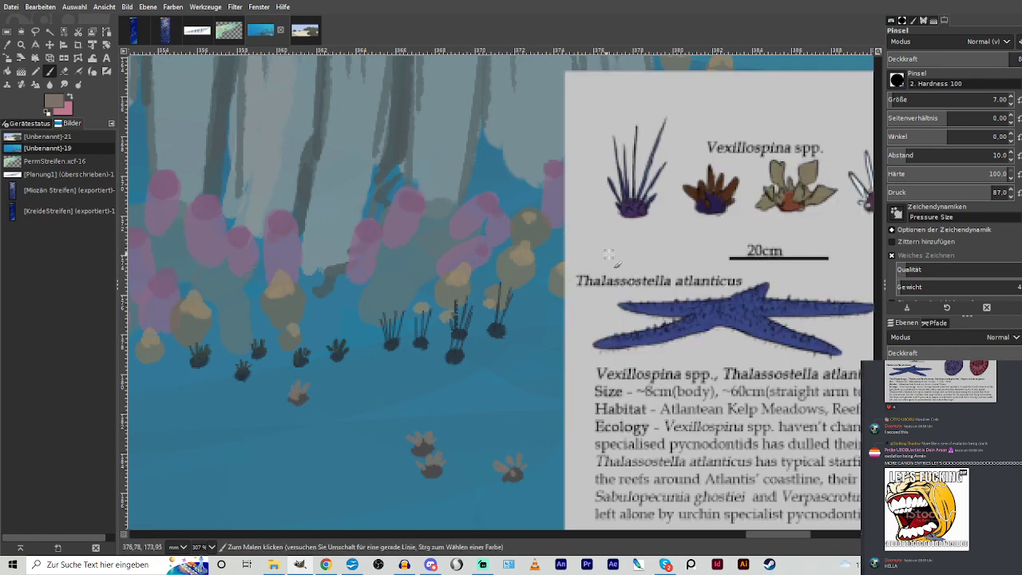
mouse_move(759, 534)
mouse_down()
mouse_move(778, 536)
mouse_move(762, 539)
mouse_up()
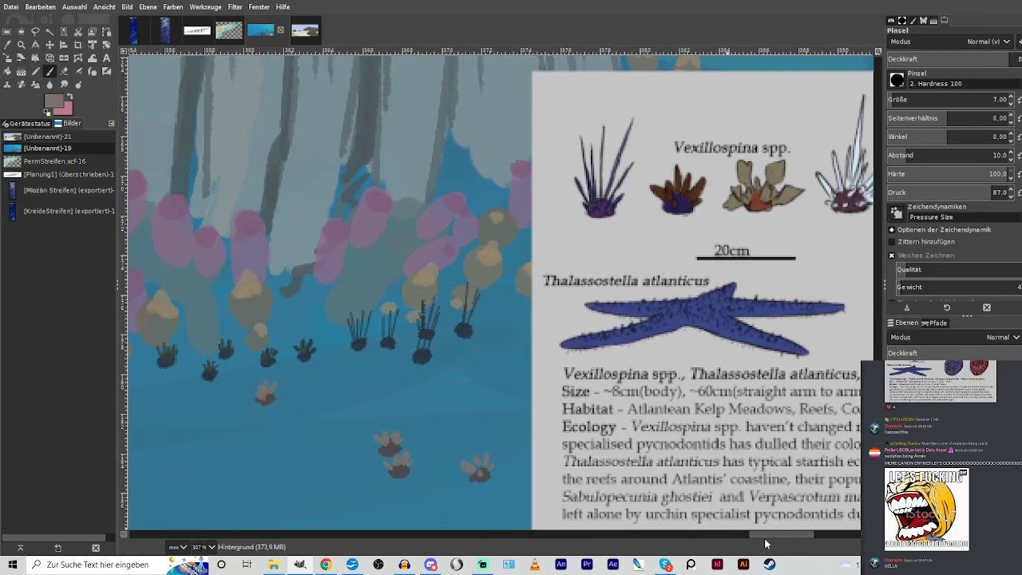
click(893, 387)
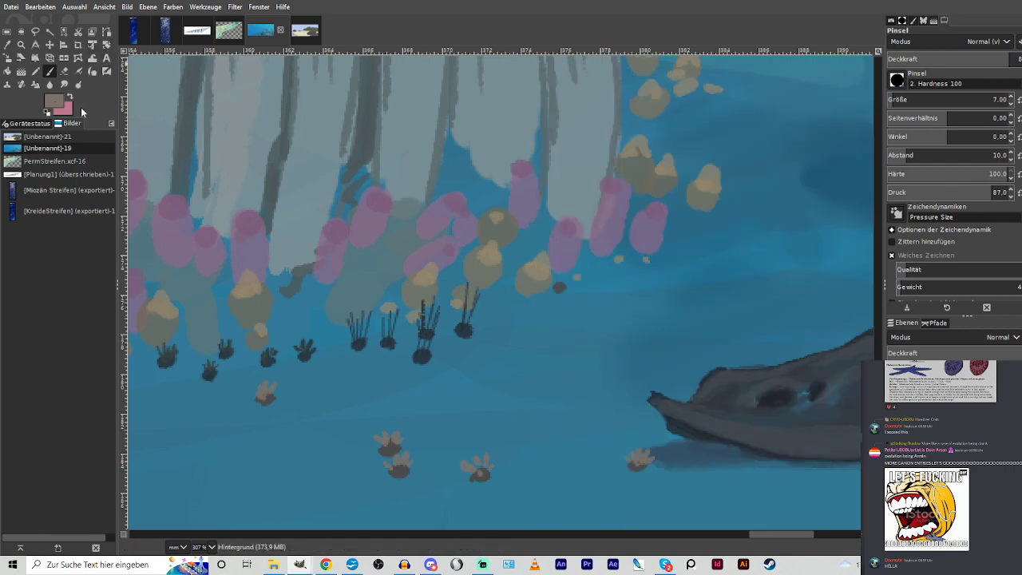
click(472, 270)
drag(769, 533, 805, 534)
click(658, 471)
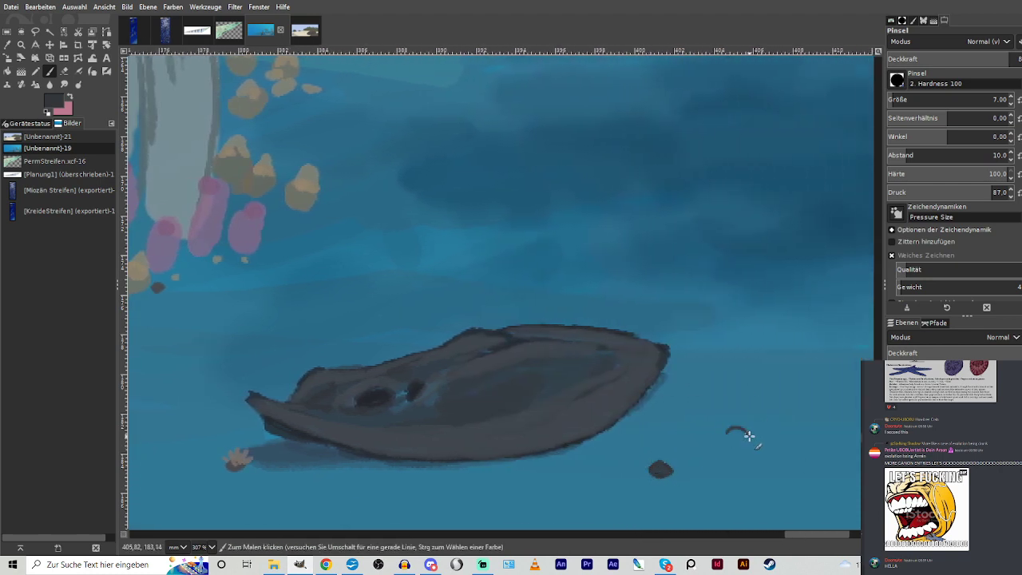
click(737, 433)
drag(531, 460, 535, 461)
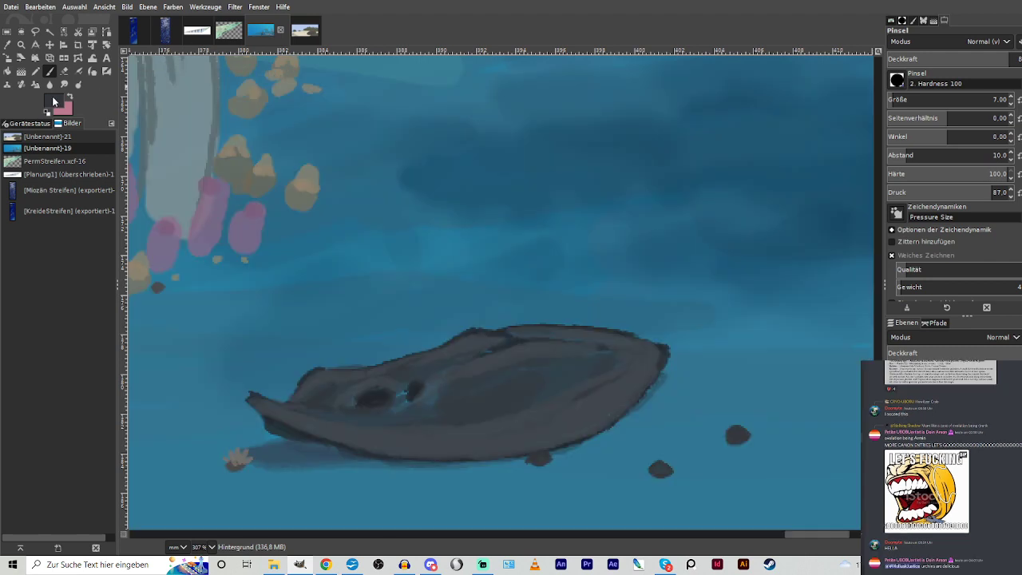
Draw pale whitish spines on the three dark grey urchins by the ray, with one tall central spine on each.
click(462, 213)
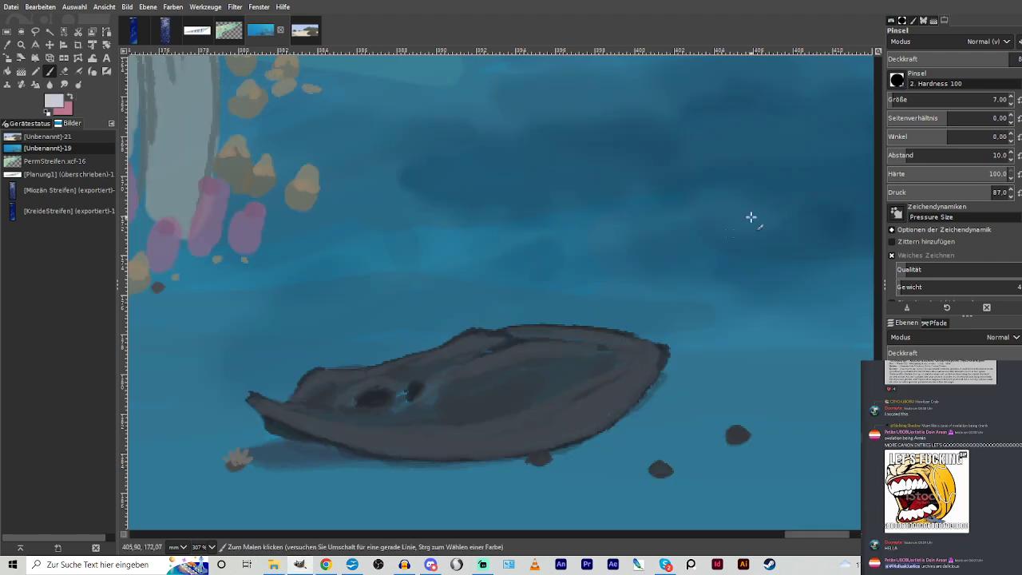
drag(534, 452, 535, 421)
drag(662, 463, 664, 426)
drag(737, 431, 742, 395)
mouse_move(729, 432)
mouse_down()
mouse_move(726, 419)
mouse_move(749, 419)
mouse_up()
mouse_move(659, 461)
mouse_down()
mouse_move(650, 450)
mouse_move(676, 444)
mouse_up()
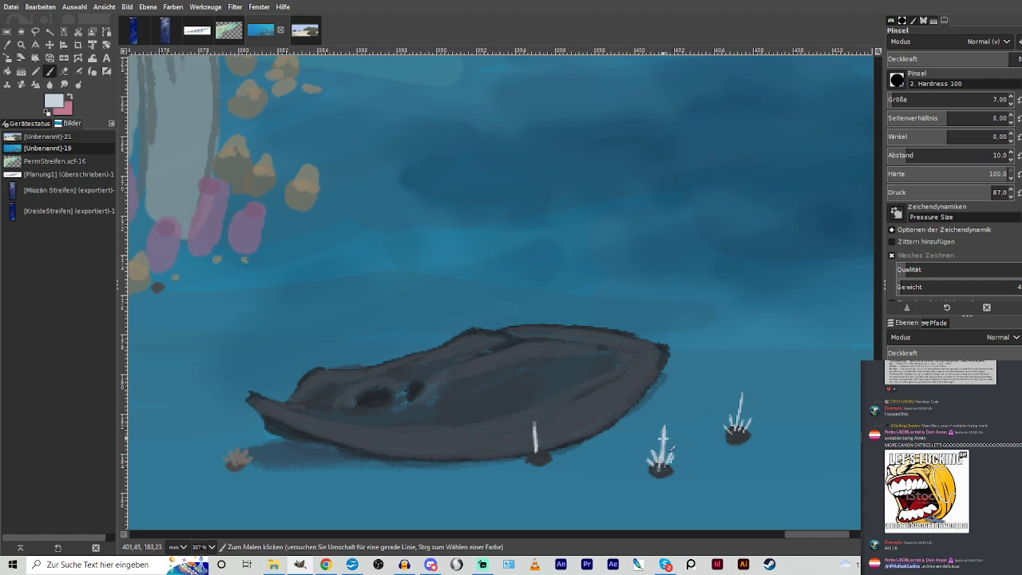
mouse_move(547, 457)
mouse_down()
mouse_move(556, 439)
mouse_move(524, 454)
mouse_up()
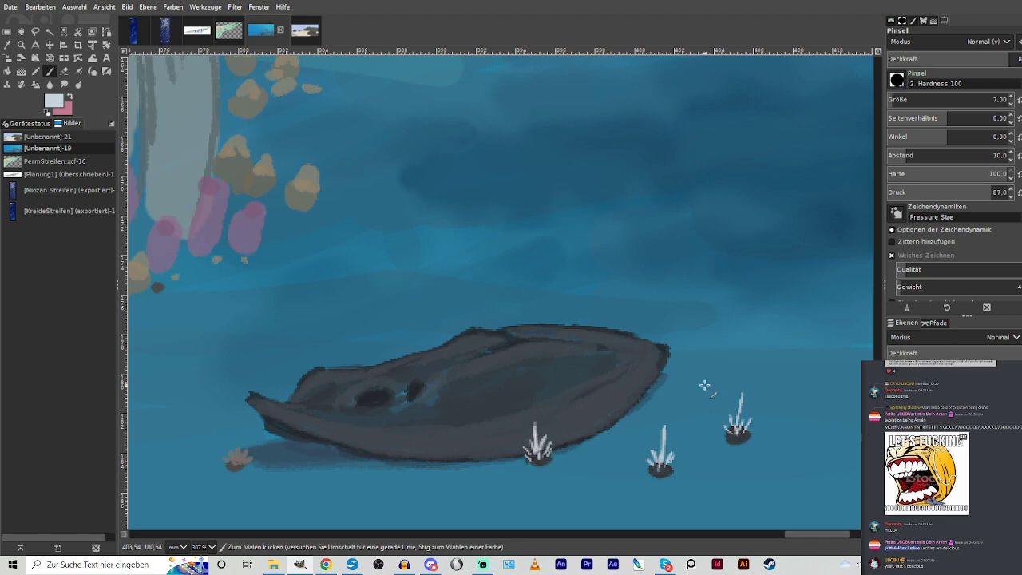
Cover the bright blue gap between the ray's eyes with a dark colour sampled from its body, at reduced brush opacity.
scroll(704, 385, down, 5)
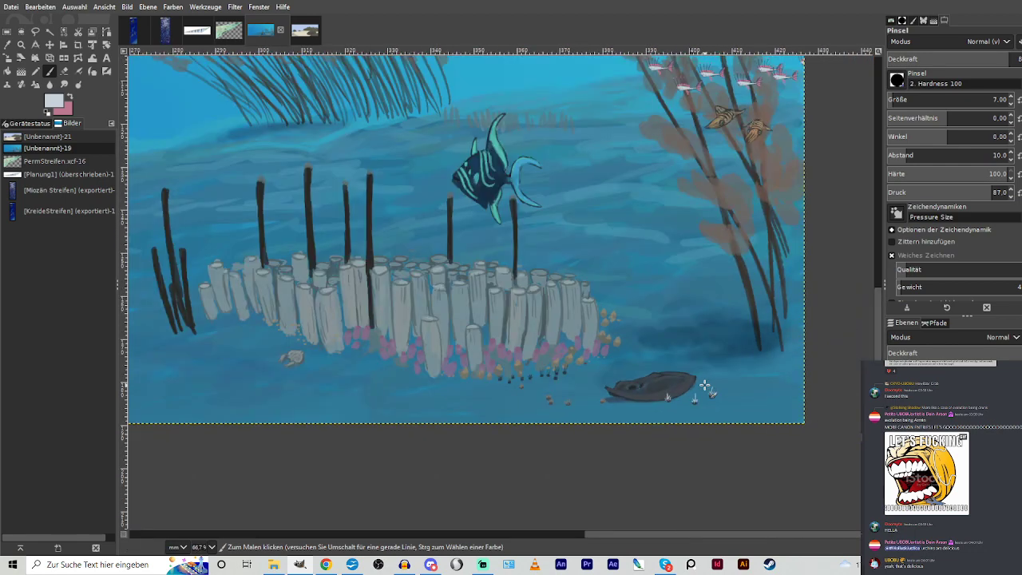
key(z)
drag(509, 316, 668, 427)
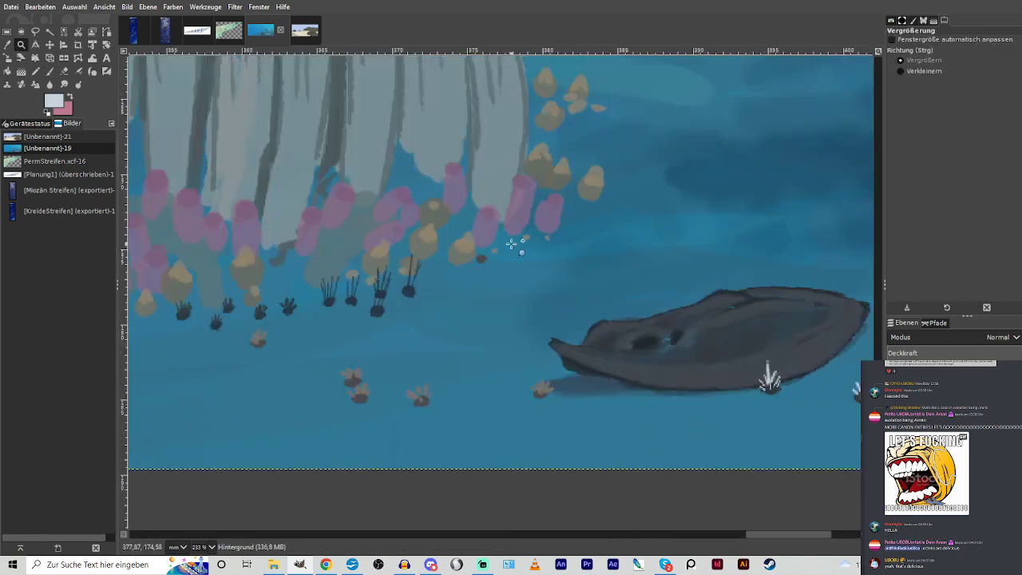
drag(511, 243, 761, 495)
click(8, 45)
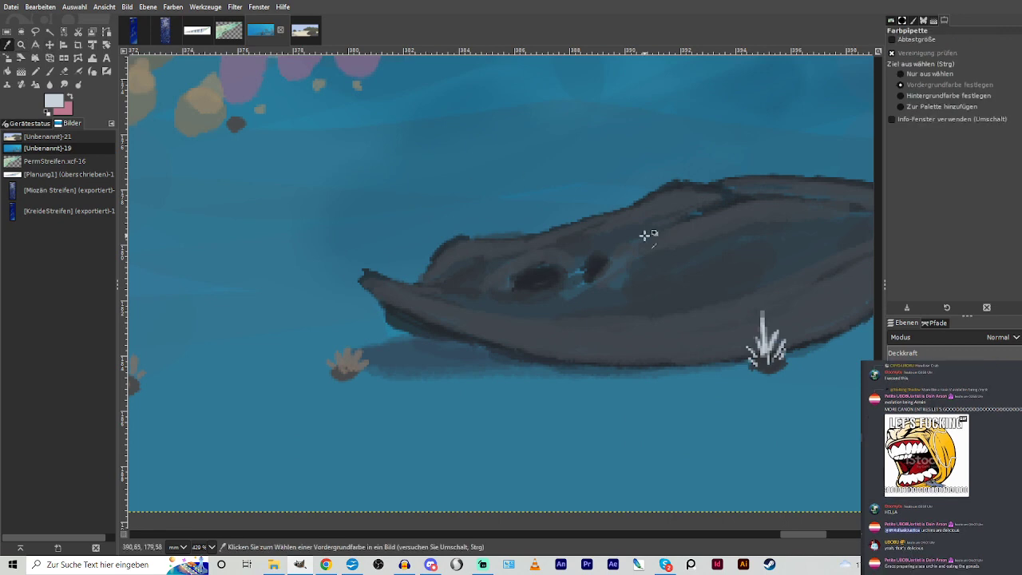
click(689, 230)
click(50, 72)
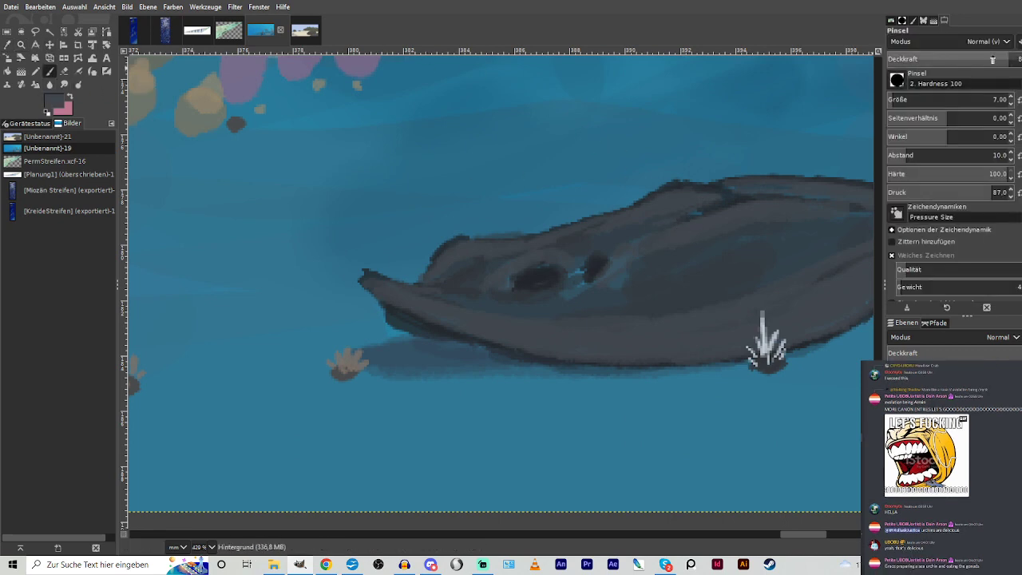
drag(578, 266, 580, 281)
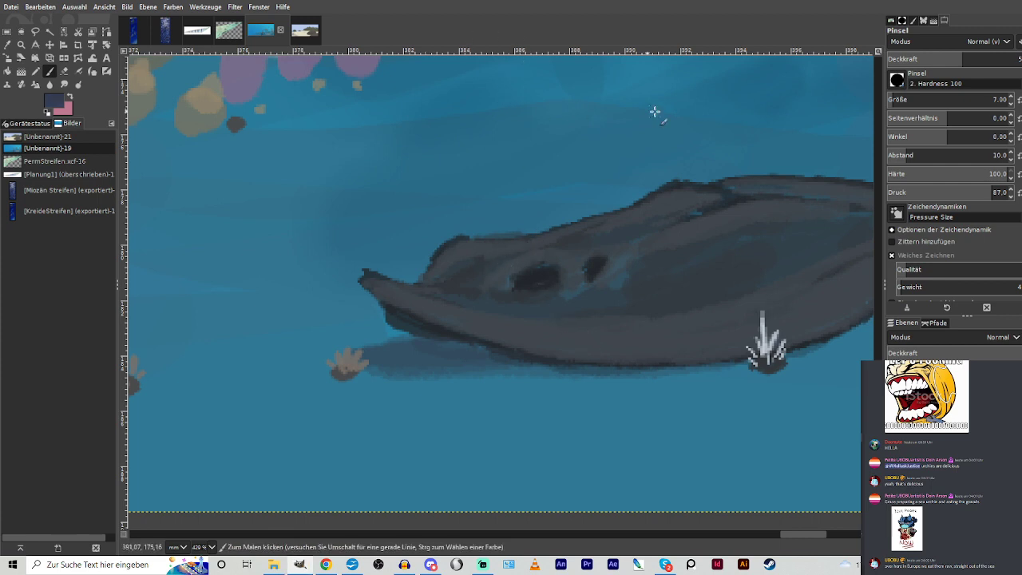
Paint a dark blue five-armed starfish on the seabed above the ray's snout with the brush at size 16.
click(899, 99)
drag(414, 118, 351, 144)
mouse_move(419, 125)
mouse_down()
mouse_move(493, 144)
mouse_move(419, 120)
mouse_move(471, 99)
mouse_move(421, 115)
mouse_move(373, 109)
mouse_move(410, 109)
mouse_move(403, 84)
mouse_move(419, 114)
mouse_move(353, 109)
mouse_up()
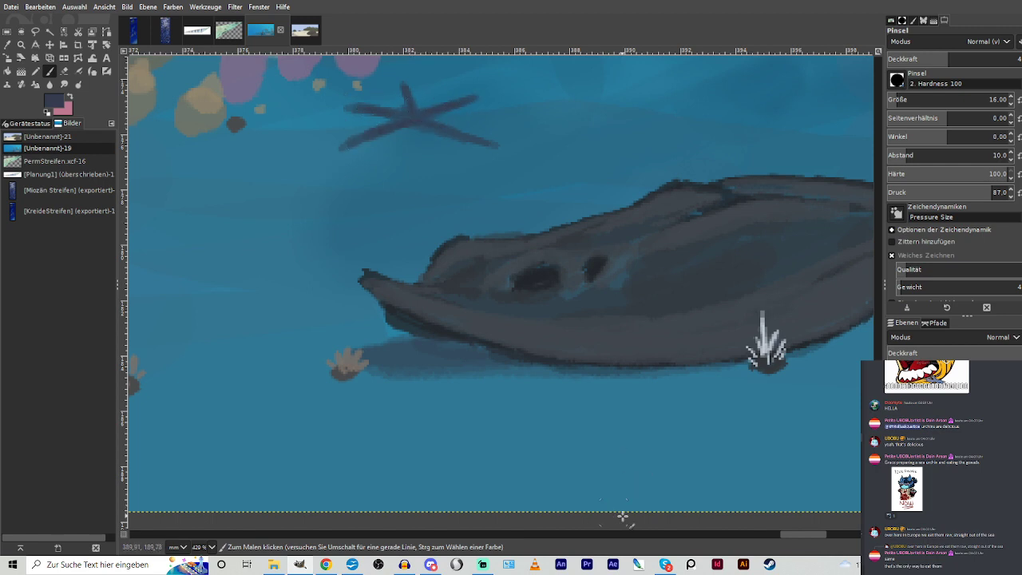
Paint a second dark blue five-armed starfish on the seabed beside the pale grey creature near the tube cluster.
drag(801, 534, 680, 482)
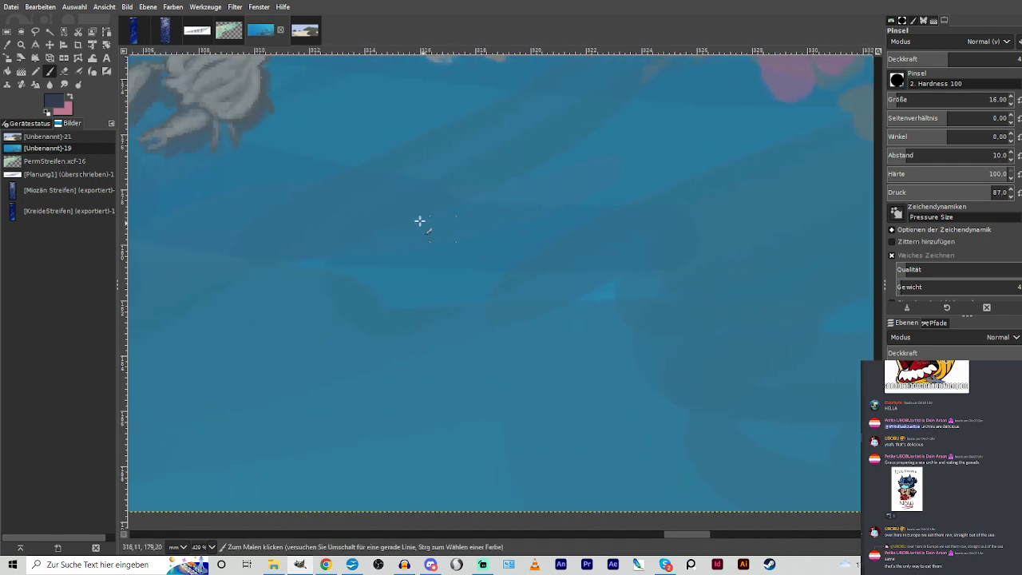
mouse_move(479, 154)
mouse_down()
mouse_move(419, 178)
mouse_move(343, 152)
mouse_up()
mouse_move(395, 183)
mouse_down()
mouse_move(326, 218)
mouse_move(426, 238)
mouse_move(426, 248)
mouse_move(494, 203)
mouse_up()
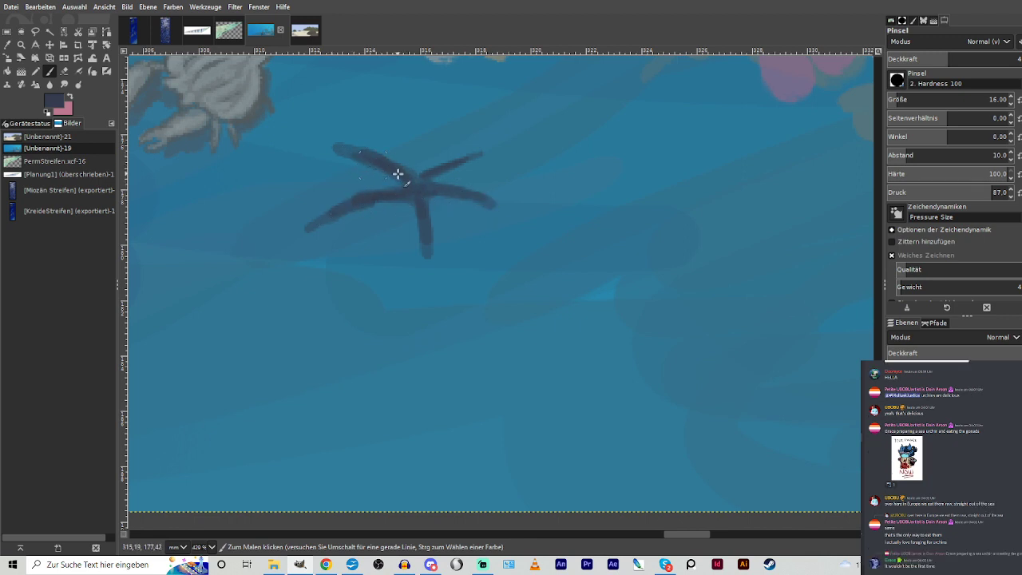
mouse_move(397, 174)
mouse_down()
mouse_move(499, 201)
mouse_move(413, 183)
mouse_up()
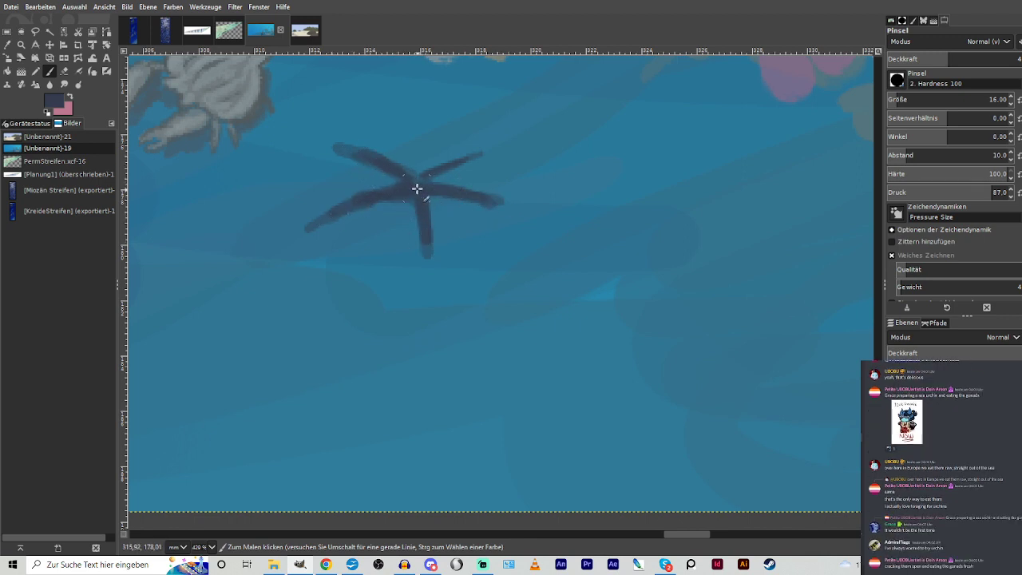
Paint a third dark blue five-armed starfish on the empty stretch of seabed far from the tube cluster.
drag(690, 534, 424, 548)
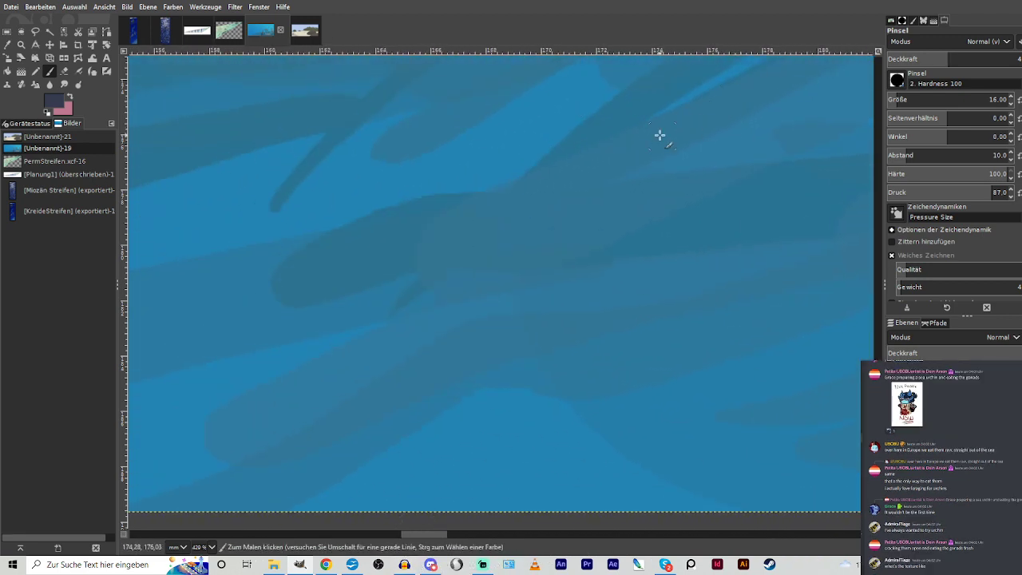
mouse_move(665, 121)
mouse_down()
mouse_move(616, 194)
mouse_move(671, 118)
mouse_move(733, 166)
mouse_move(682, 116)
mouse_move(751, 71)
mouse_move(663, 115)
mouse_move(594, 118)
mouse_move(654, 107)
mouse_move(655, 74)
mouse_move(644, 69)
mouse_move(669, 116)
mouse_move(657, 114)
mouse_move(666, 126)
mouse_move(623, 175)
mouse_up()
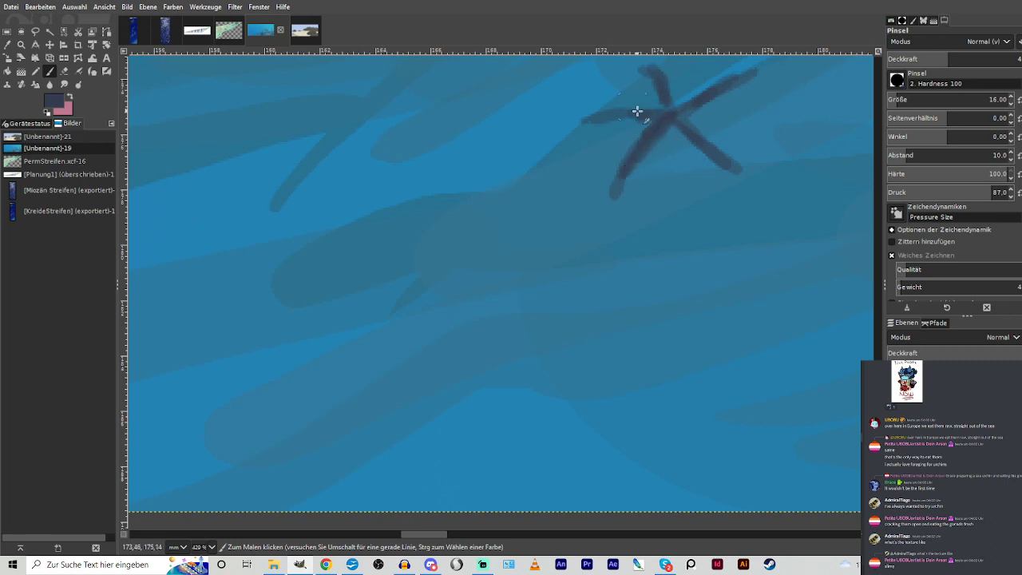
mouse_move(638, 112)
mouse_down()
mouse_move(712, 92)
mouse_move(608, 133)
mouse_up()
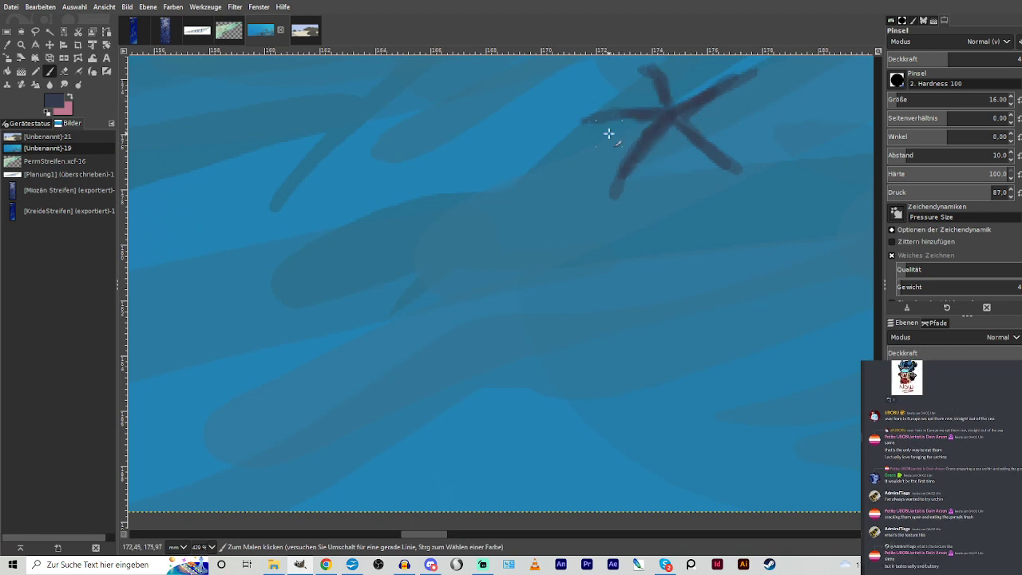
Review the whole scene, the tube cluster, tall seaweed and large diving mammal, and open the posted Dominus Venitus "Chubby Gar" image.
scroll(609, 134, down, 9)
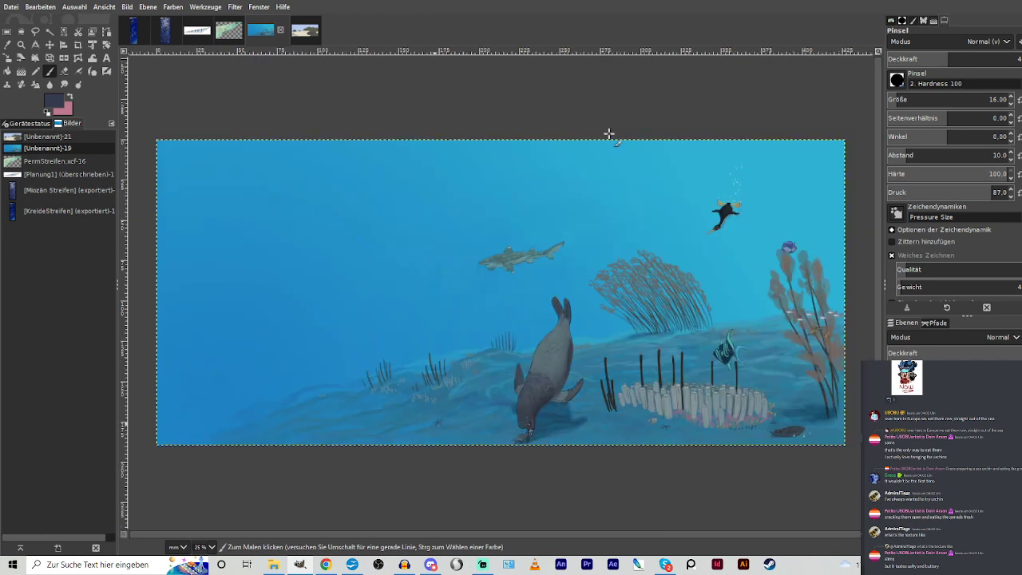
key(z)
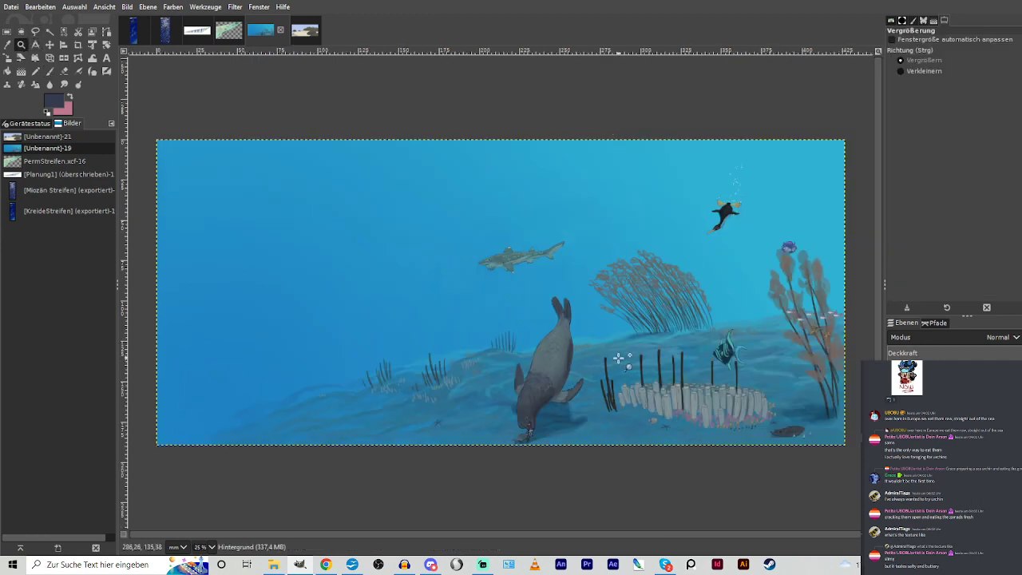
drag(620, 358, 697, 451)
drag(643, 533, 750, 516)
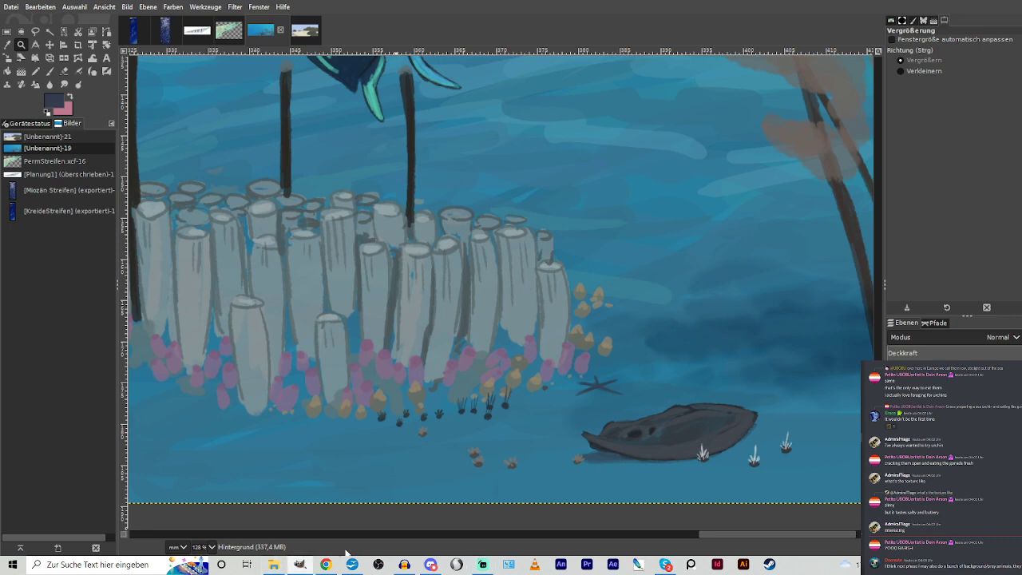
drag(743, 535, 800, 540)
key(p)
scroll(554, 429, up, 8)
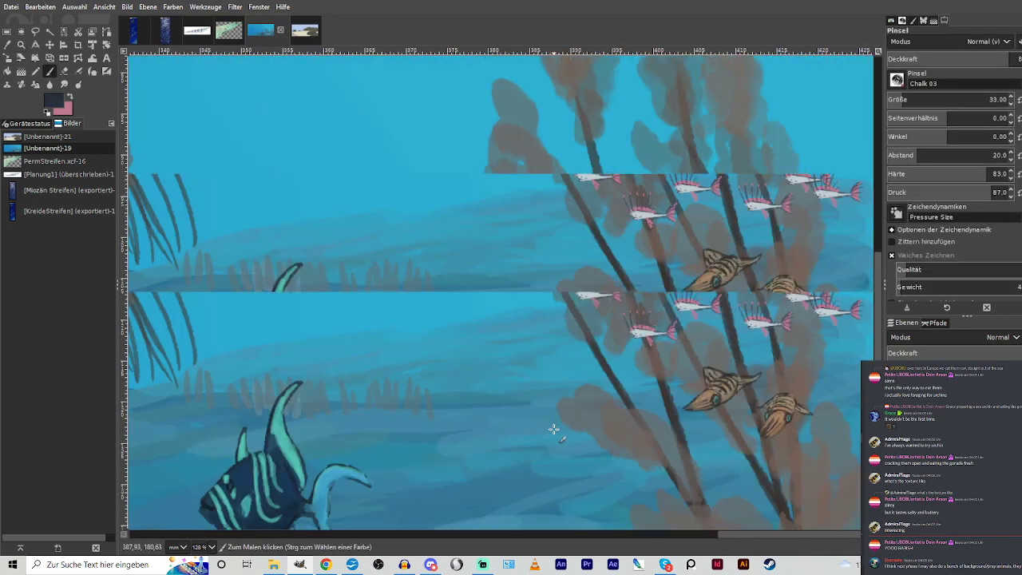
scroll(519, 417, down, 3)
scroll(519, 417, up, 5)
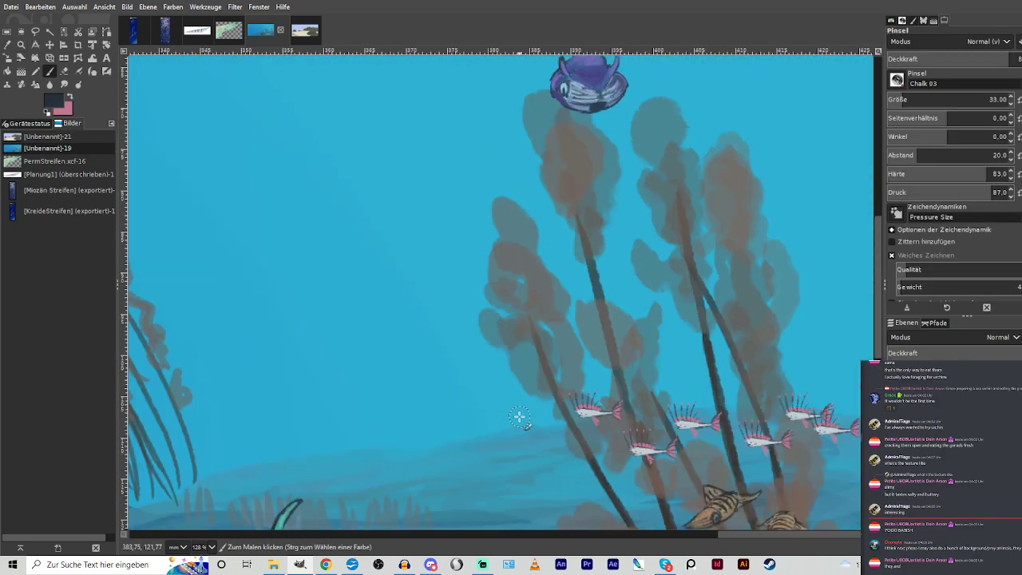
scroll(520, 417, down, 4)
scroll(519, 417, down, 4)
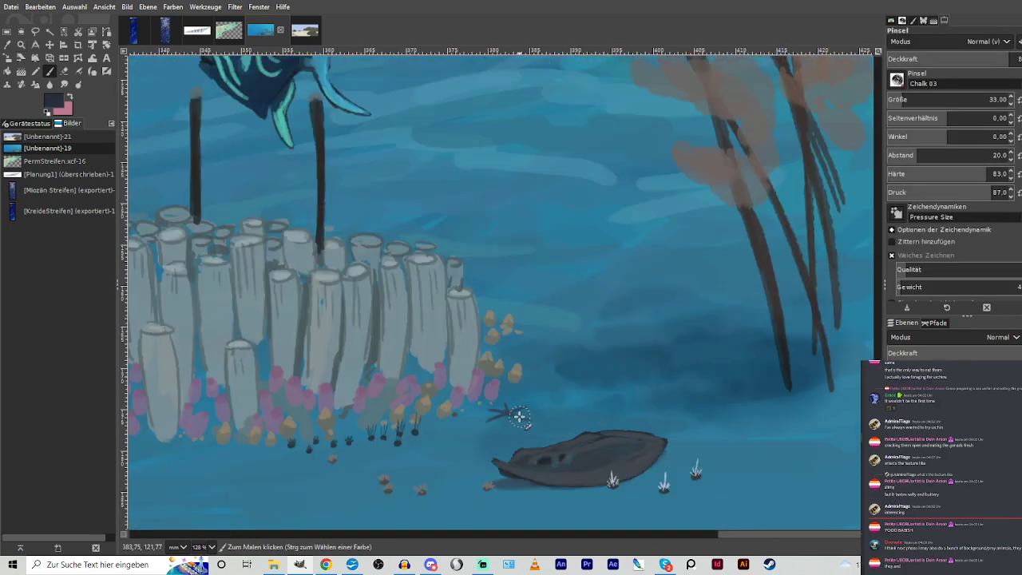
click(676, 537)
drag(676, 537, 531, 525)
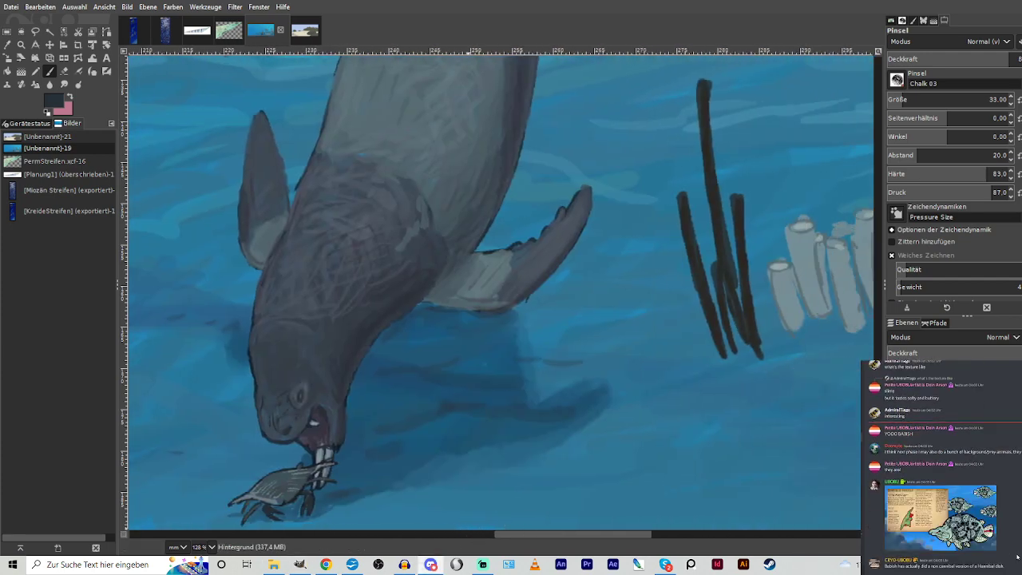
click(956, 505)
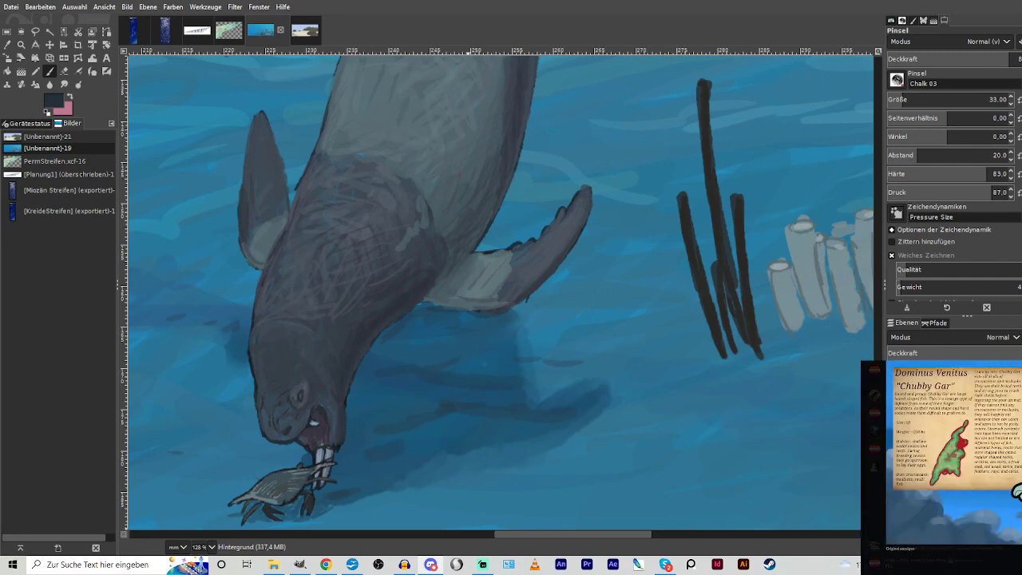
Insert the Chubby Gar image TheGreatGoober_1.png into the underwater scene as a layer and scale it to about 70 × 41 mm.
click(1011, 543)
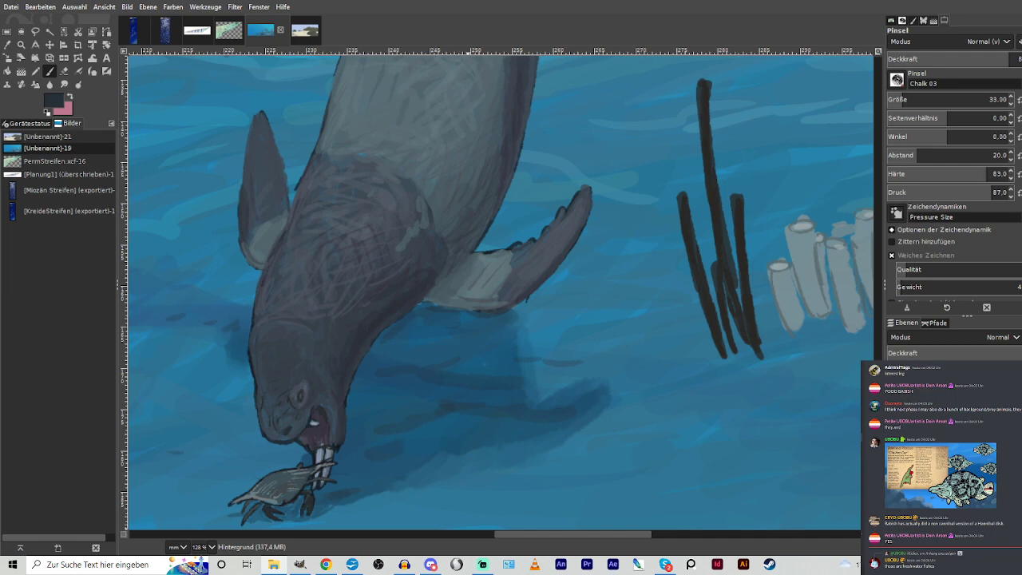
drag(298, 556, 507, 288)
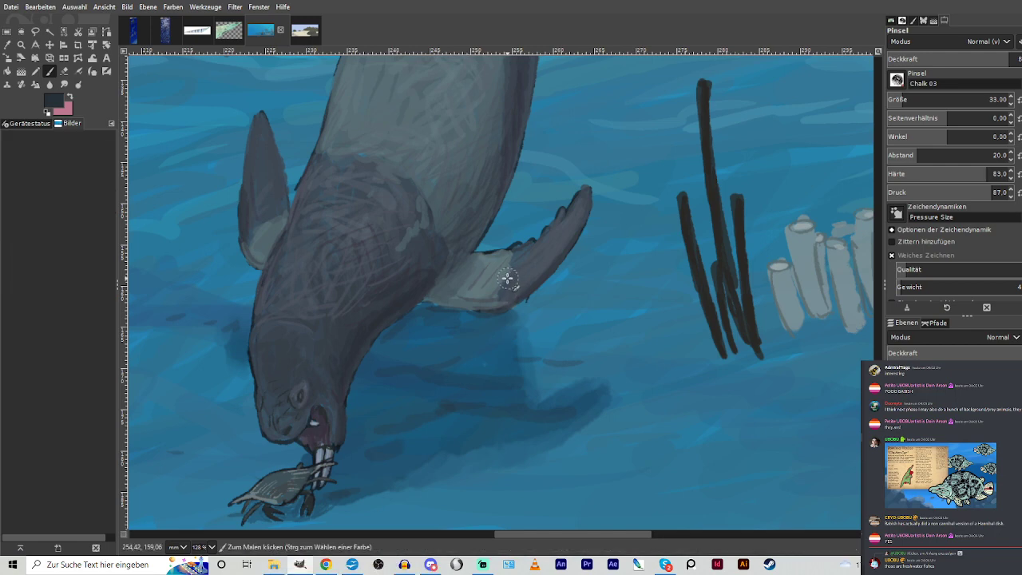
key(shift+s)
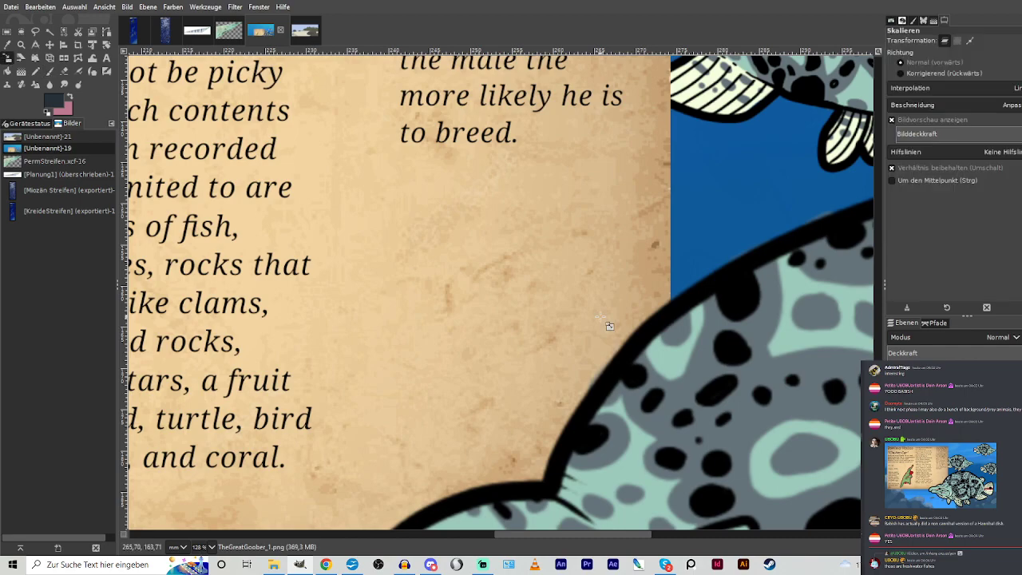
click(600, 317)
drag(719, 419, 589, 279)
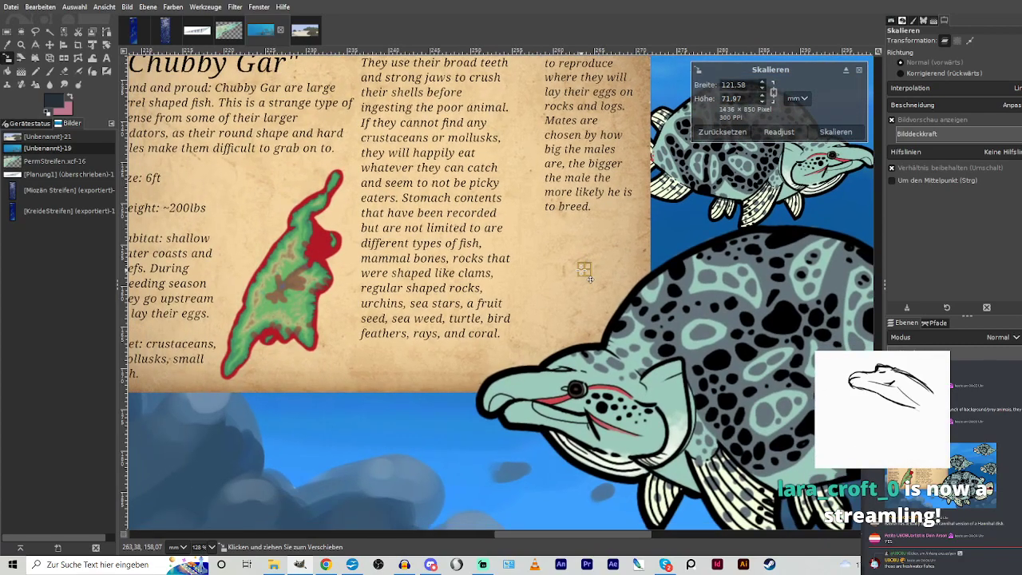
drag(631, 249, 379, 398)
drag(458, 345, 597, 262)
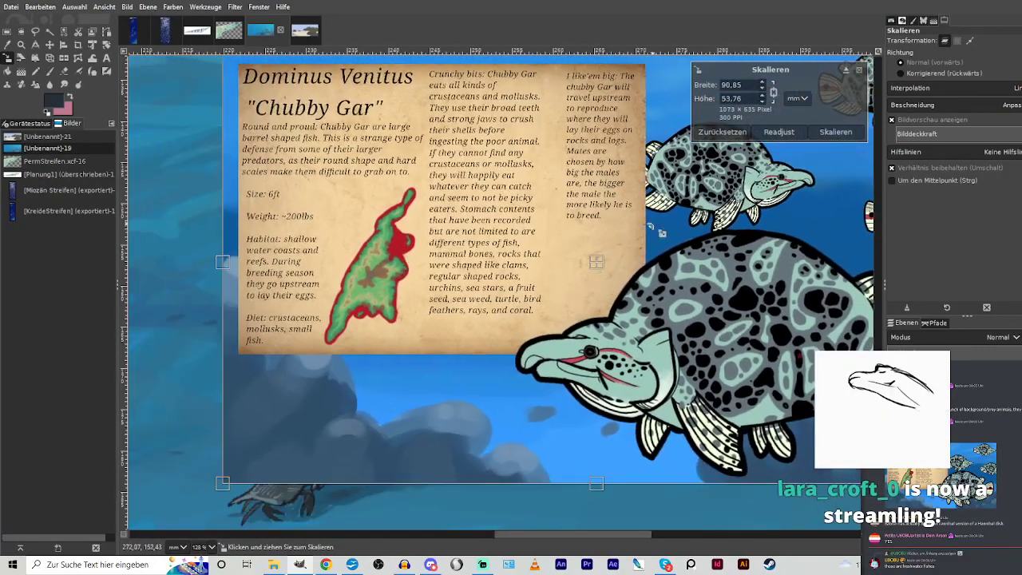
drag(663, 200, 490, 303)
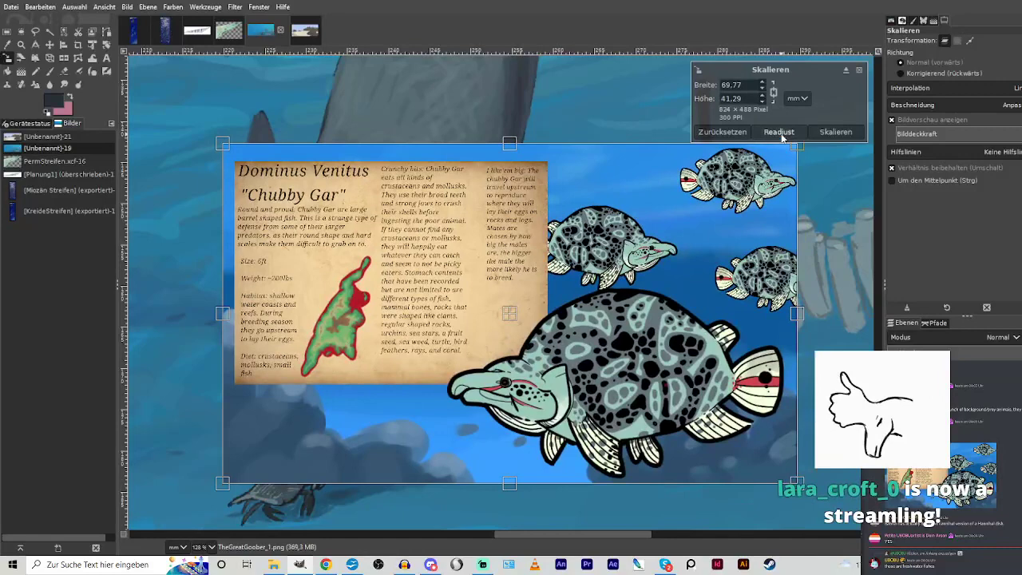
click(835, 133)
Move the Chubby Gar reference off the diving mammal into the open water above the seaweed behind it.
key(m)
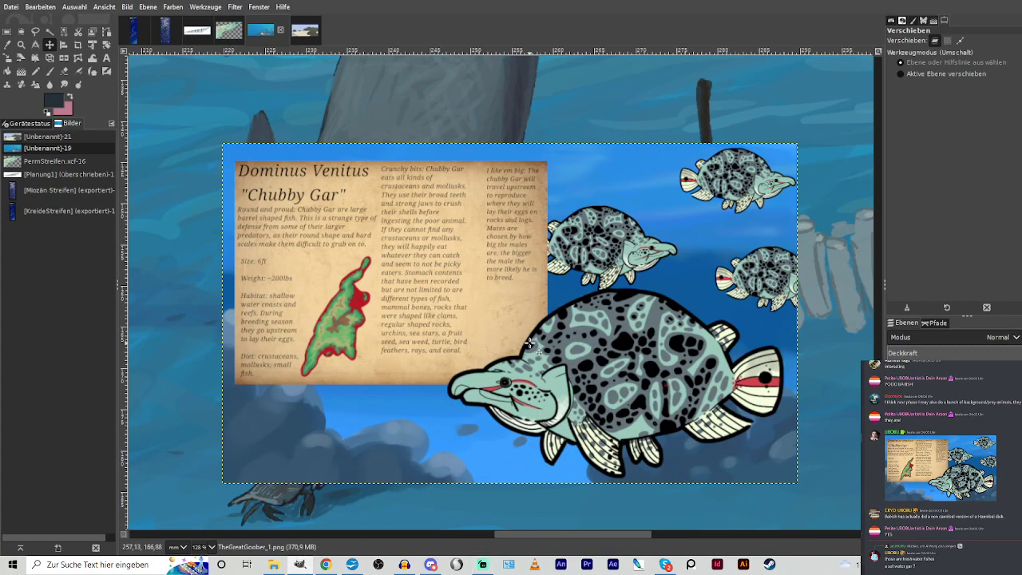
drag(529, 344, 673, 24)
scroll(535, 279, up, 3)
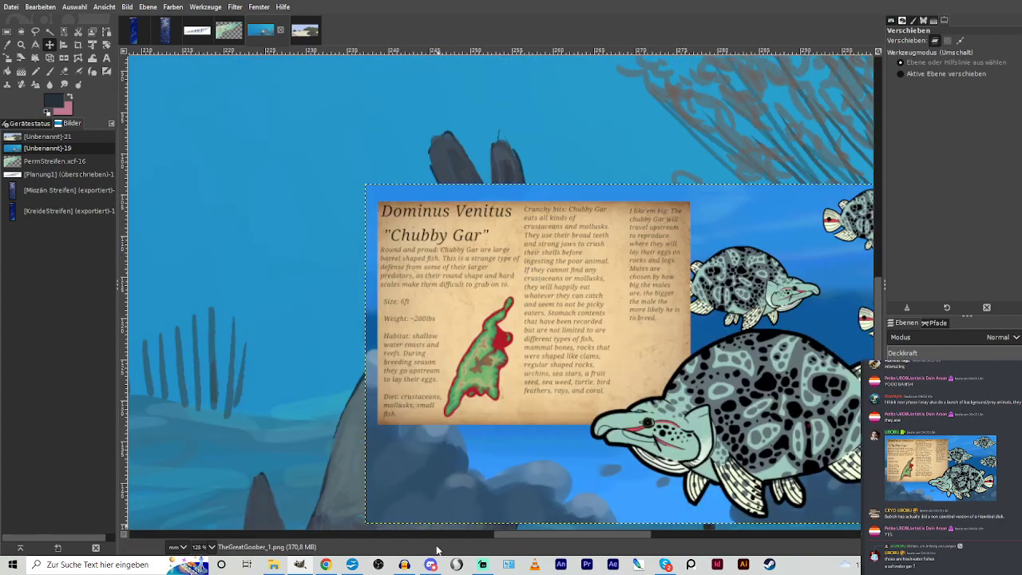
mouse_move(593, 535)
mouse_down()
mouse_move(643, 537)
mouse_move(605, 538)
mouse_up()
drag(742, 447, 208, 432)
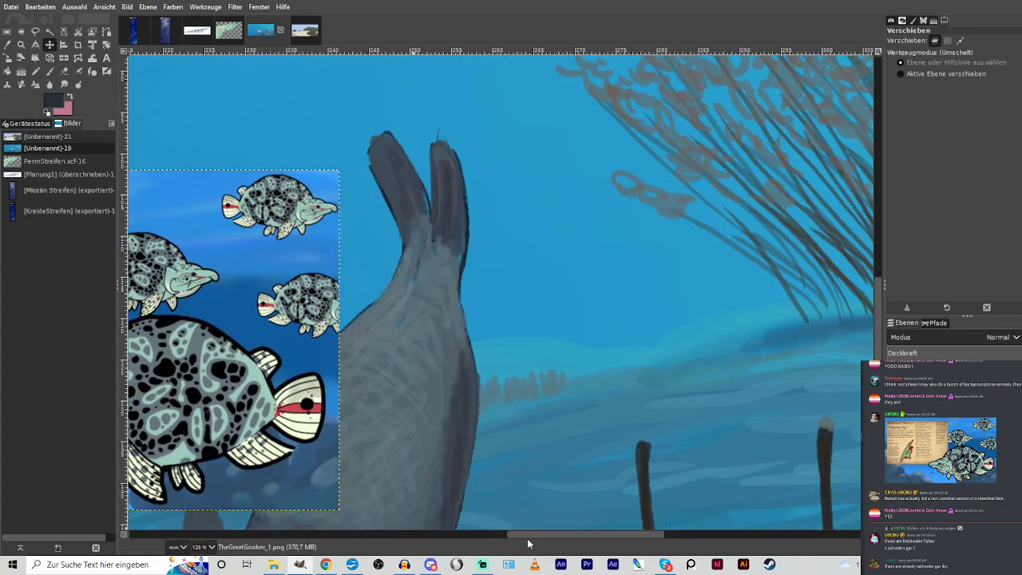
drag(527, 536, 413, 537)
drag(685, 397, 457, 369)
drag(488, 541, 480, 503)
Scale the Chubby Gar reference to about 52 × 31 mm and crop its layer around the large foreground fish.
key(shift+s)
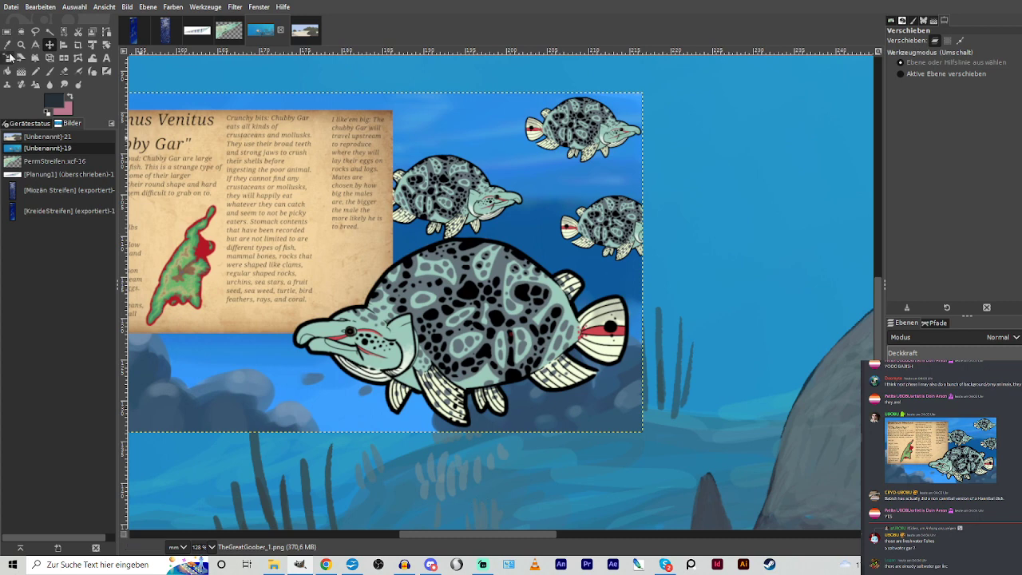
drag(261, 202, 348, 288)
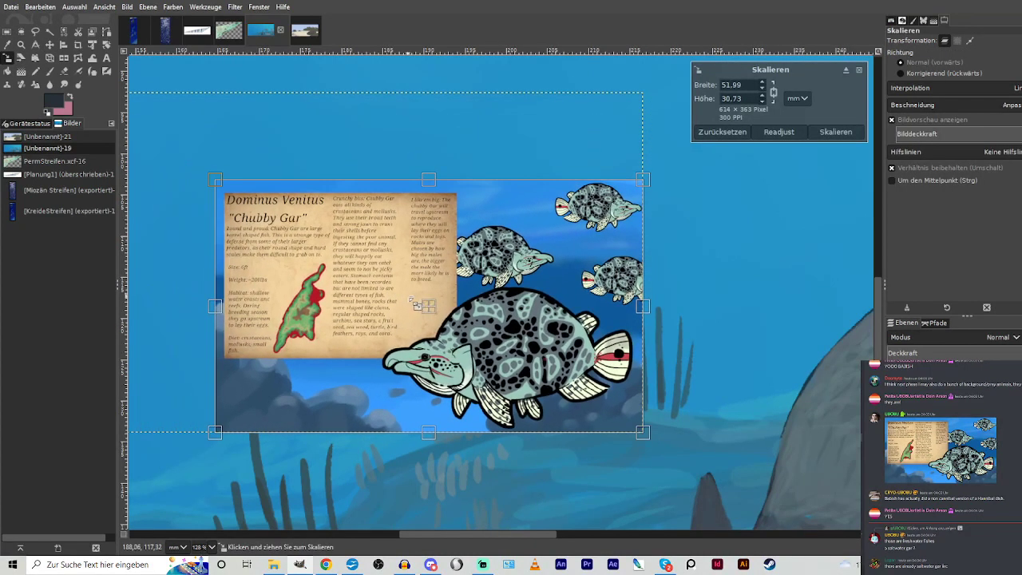
click(836, 132)
click(79, 45)
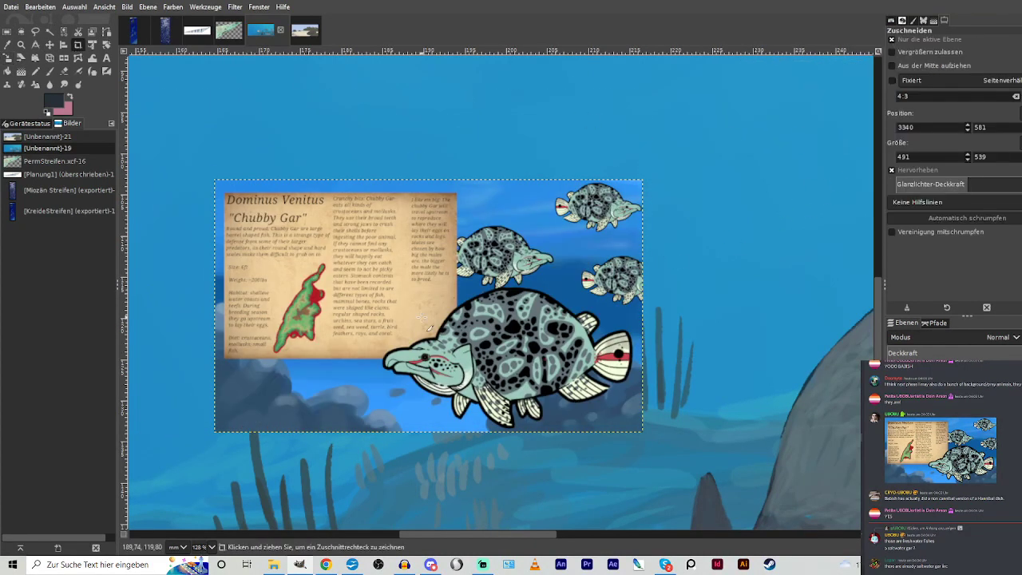
drag(377, 271, 643, 432)
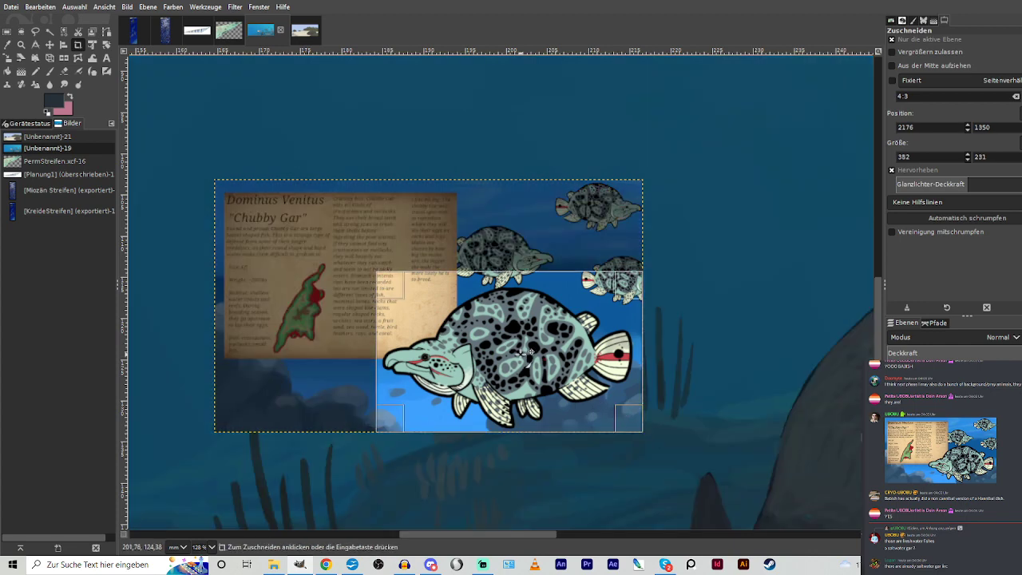
click(487, 336)
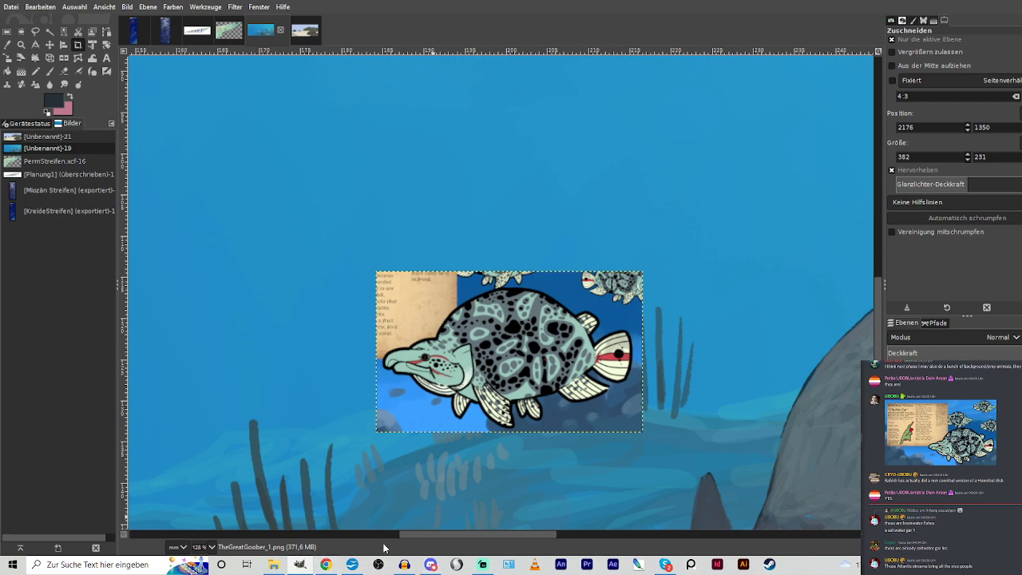
Move the cropped gar reference down over the seabed beside the thin seaweed stalks, leaving the water near the mammal's tail free.
drag(409, 539, 453, 540)
drag(361, 358, 342, 432)
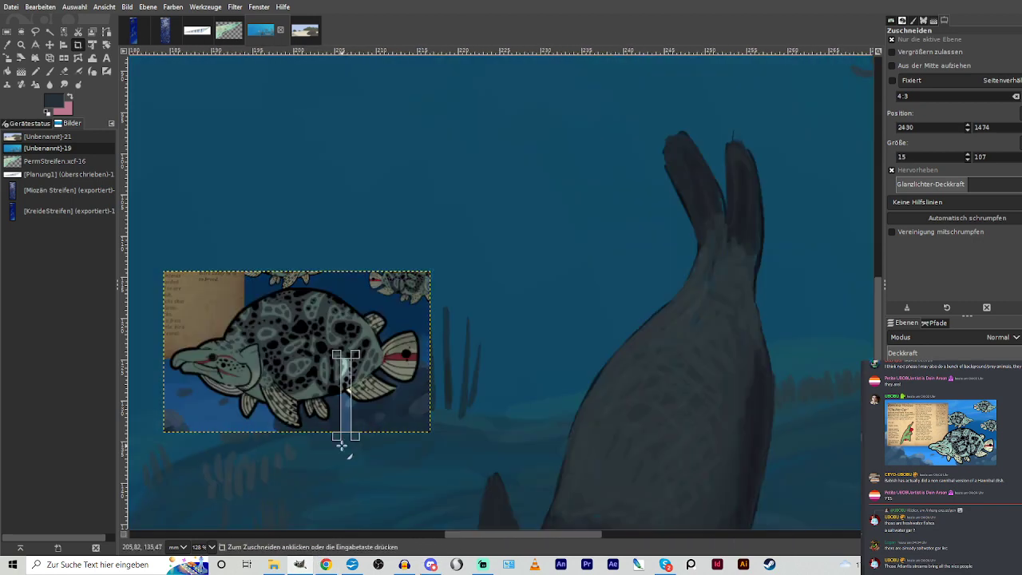
key(Escape)
click(50, 44)
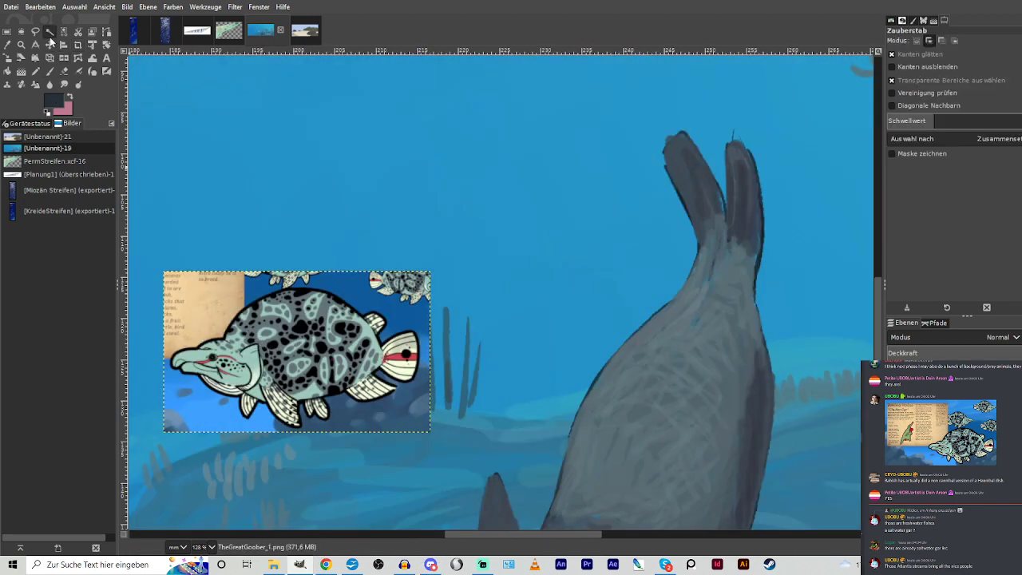
drag(313, 341, 293, 425)
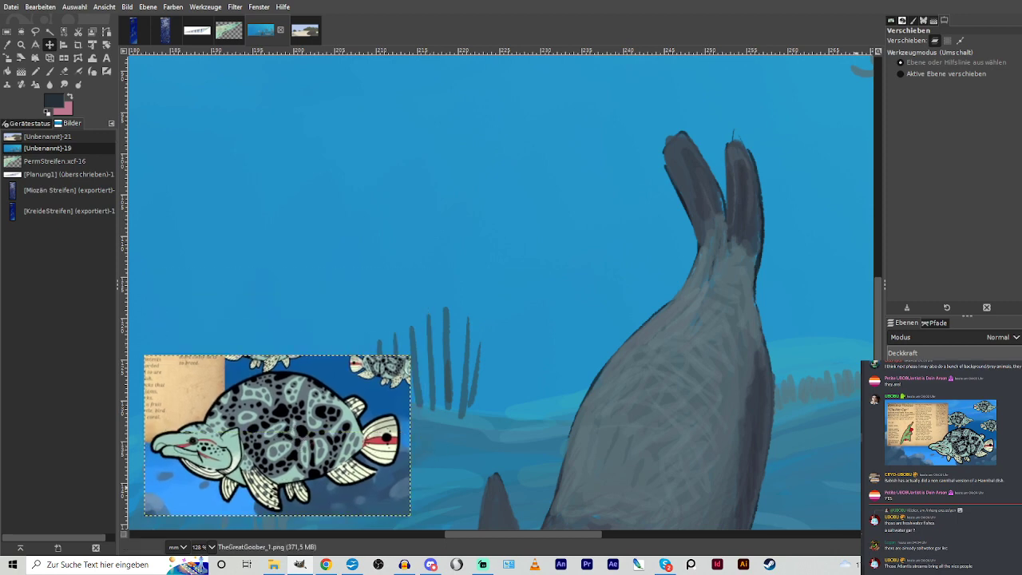
Make the Hintergrund layer active and choose the Chalk 03 paintbrush at size 33.
click(951, 479)
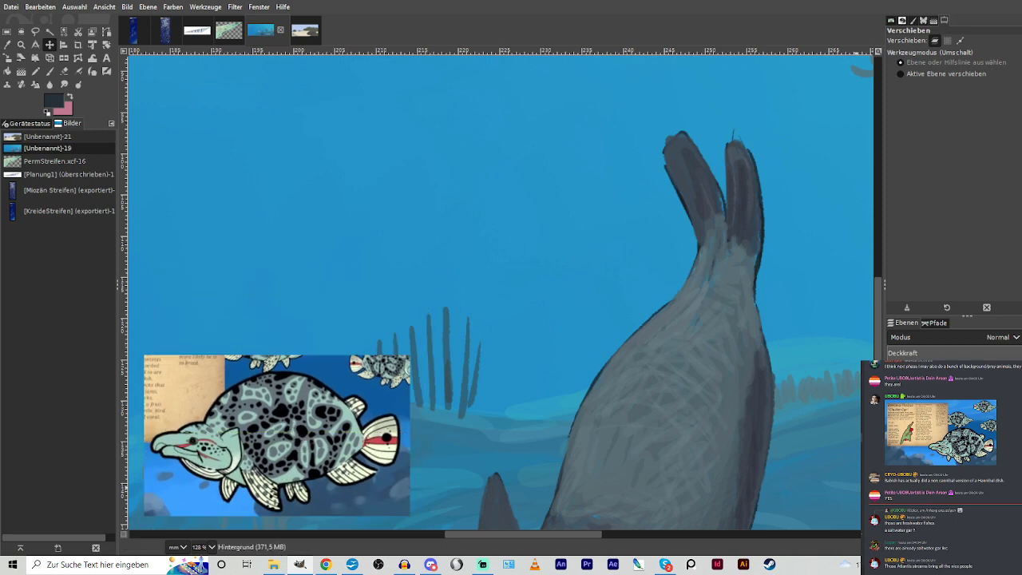
click(50, 71)
key(z)
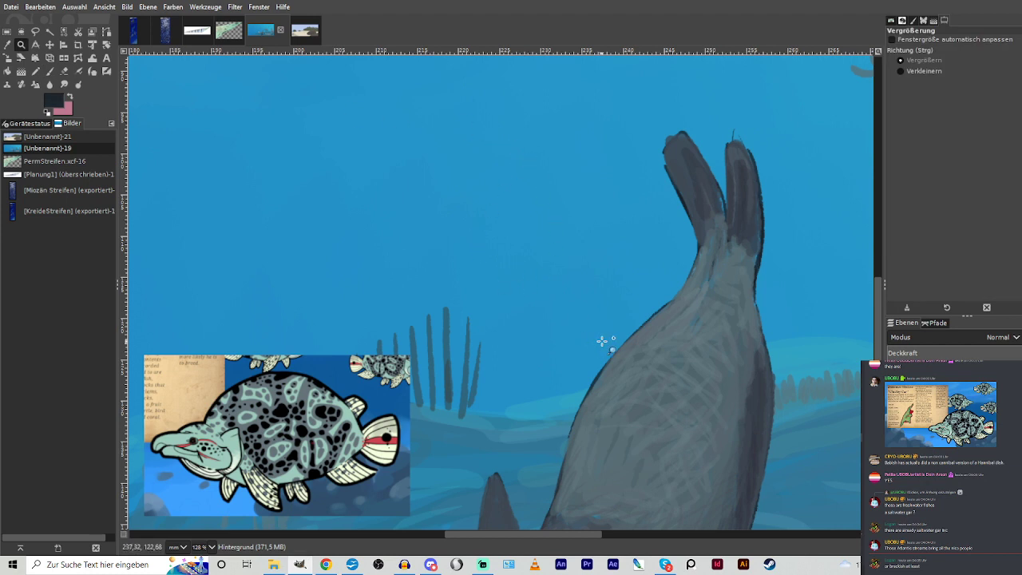
key(p)
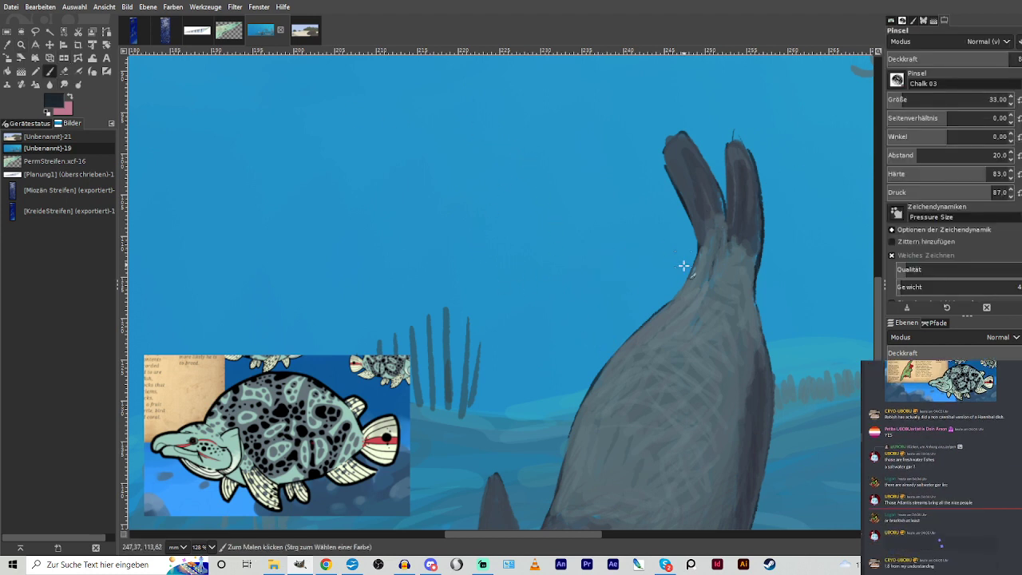
drag(625, 335, 553, 340)
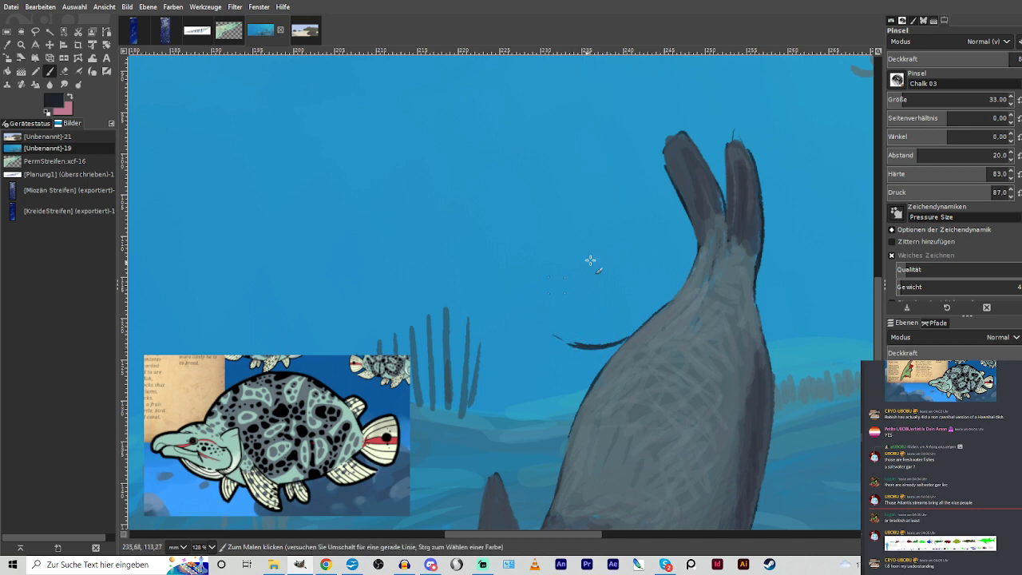
mouse_move(590, 253)
mouse_down()
mouse_move(553, 270)
mouse_move(589, 253)
mouse_move(550, 271)
mouse_move(589, 253)
mouse_move(634, 262)
mouse_move(604, 251)
mouse_move(665, 300)
mouse_up()
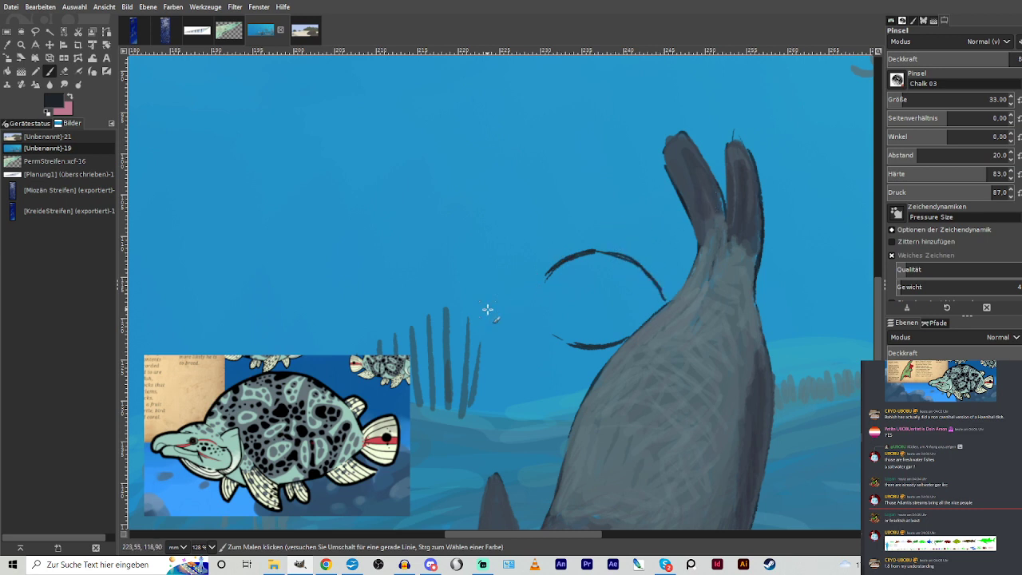
key(ctrl+z)
key(ctrl+z)
key(ctrl+z)
key(ctrl+z)
key(ctrl+z)
key(ctrl+z)
key(ctrl+z)
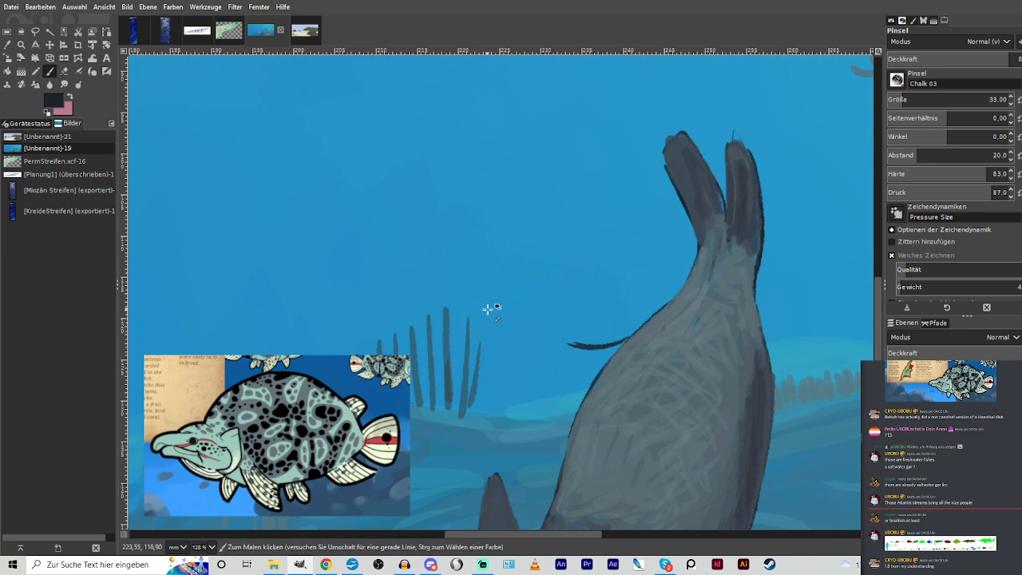
key(ctrl+z)
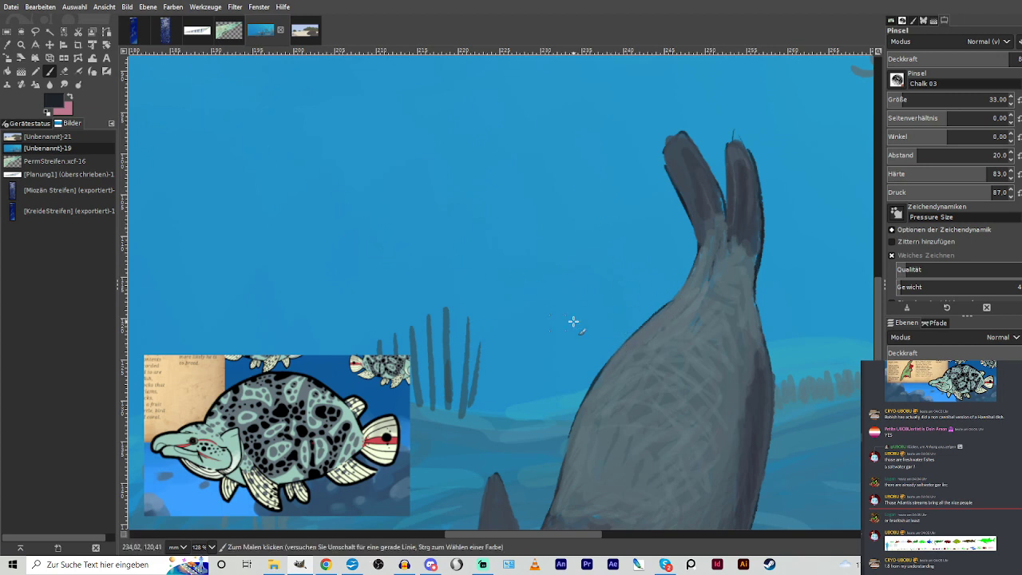
Sketch the Chubby Gar in dark outlines partly behind the diving mammal, with its round body, long-snouted head, eye and fins.
mouse_move(570, 342)
mouse_down()
mouse_move(620, 339)
mouse_move(533, 331)
mouse_up()
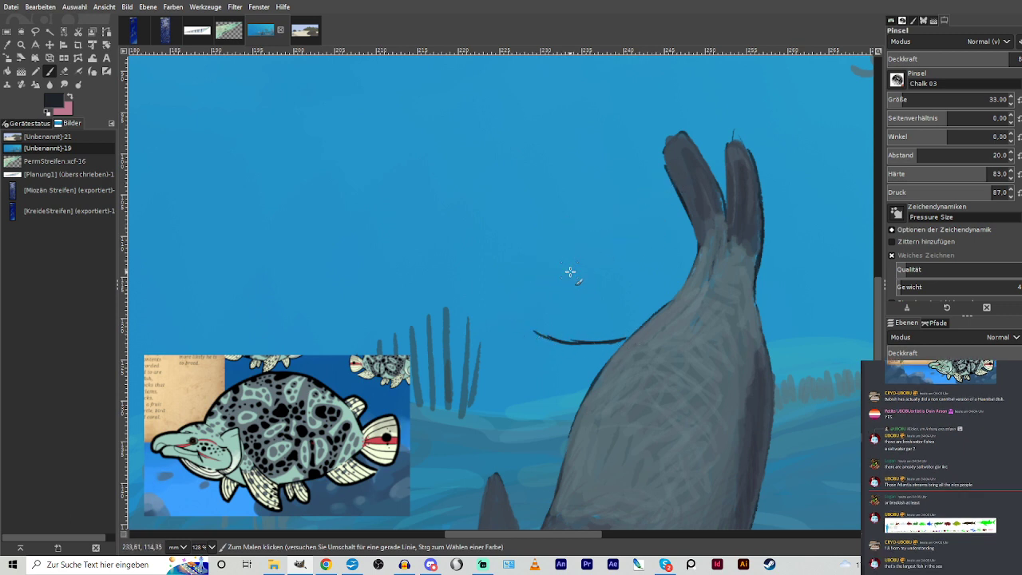
mouse_move(532, 263)
mouse_down()
mouse_move(602, 231)
mouse_move(582, 231)
mouse_move(640, 243)
mouse_move(675, 282)
mouse_move(681, 266)
mouse_move(675, 296)
mouse_up()
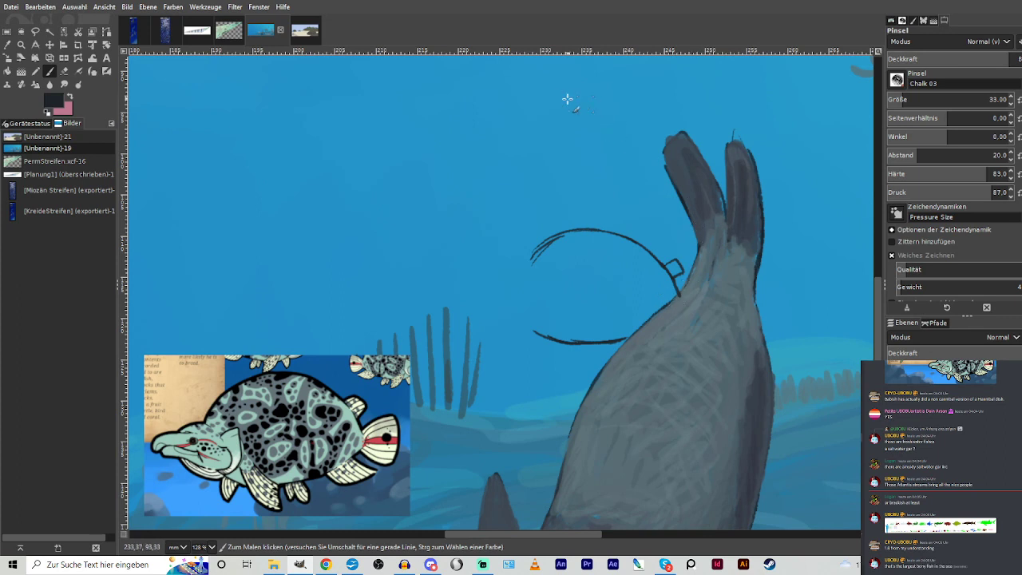
mouse_move(535, 324)
mouse_down()
mouse_move(557, 366)
mouse_move(564, 330)
mouse_move(549, 311)
mouse_move(529, 320)
mouse_move(534, 330)
mouse_move(475, 296)
mouse_up()
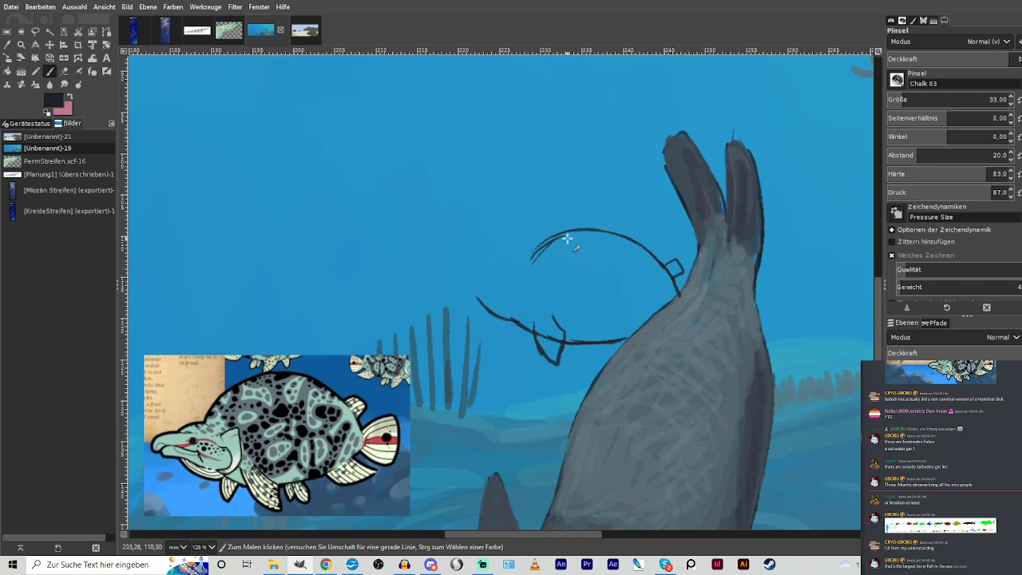
mouse_move(533, 255)
mouse_down()
mouse_move(451, 278)
mouse_move(491, 281)
mouse_move(514, 307)
mouse_move(506, 310)
mouse_move(456, 279)
mouse_move(464, 292)
mouse_move(547, 275)
mouse_move(552, 306)
mouse_move(521, 322)
mouse_move(534, 293)
mouse_move(516, 342)
mouse_move(525, 353)
mouse_up()
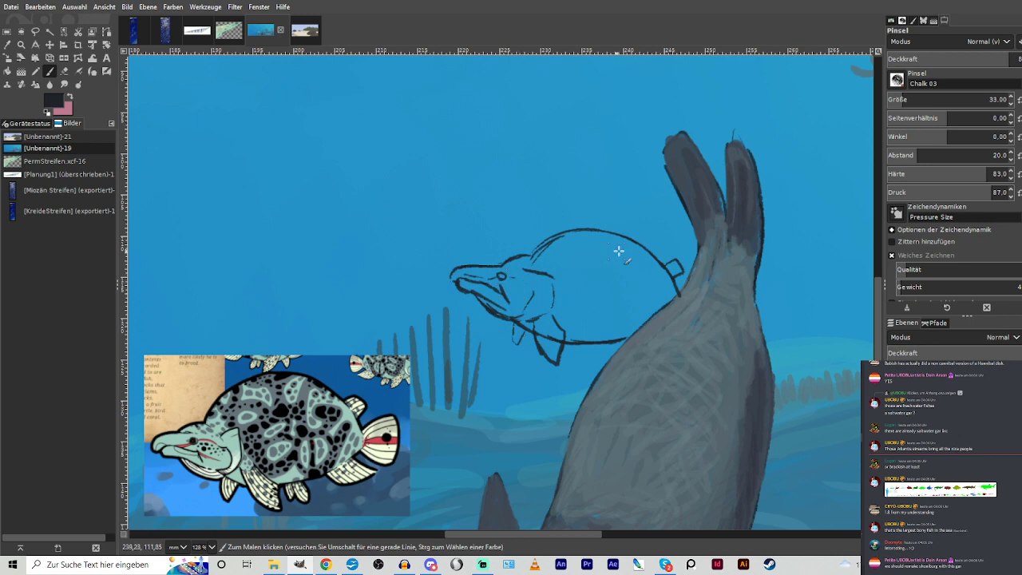
mouse_move(589, 345)
mouse_down()
mouse_move(605, 354)
mouse_move(602, 344)
mouse_move(586, 359)
mouse_up()
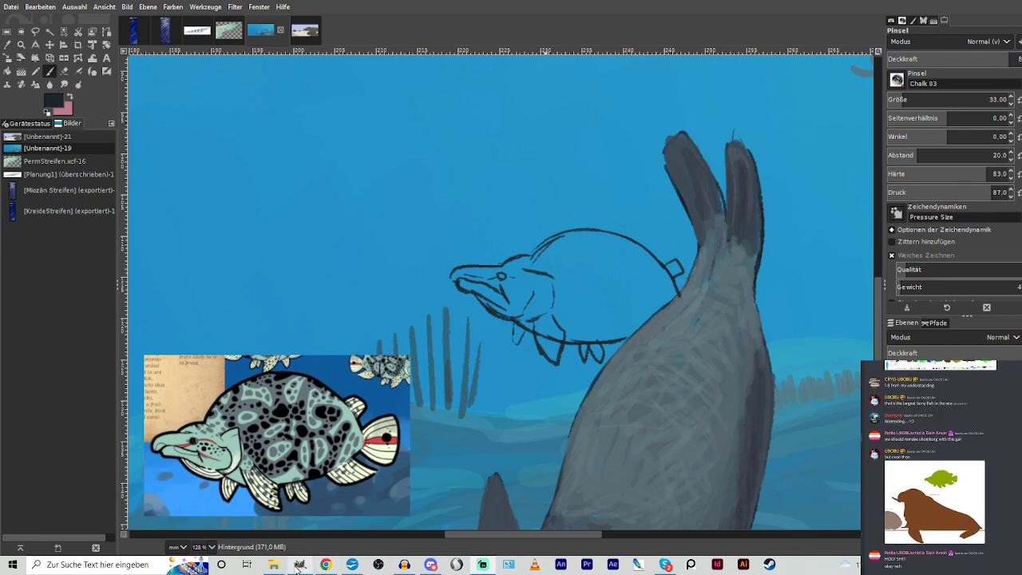
Move the gar reference onto the diving mammal's body and undo the accidental shift of the painted scene.
click(50, 44)
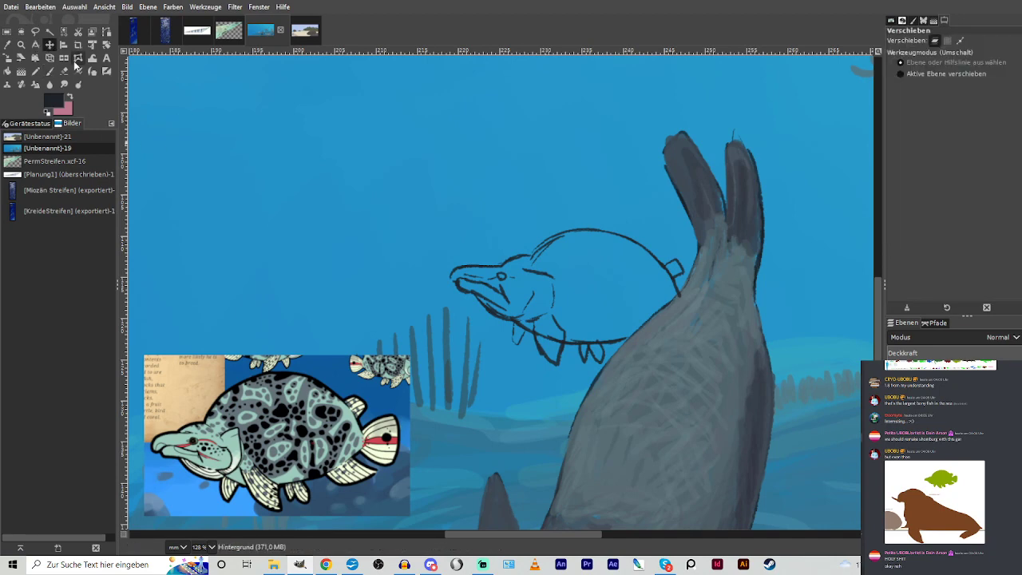
drag(272, 390, 696, 375)
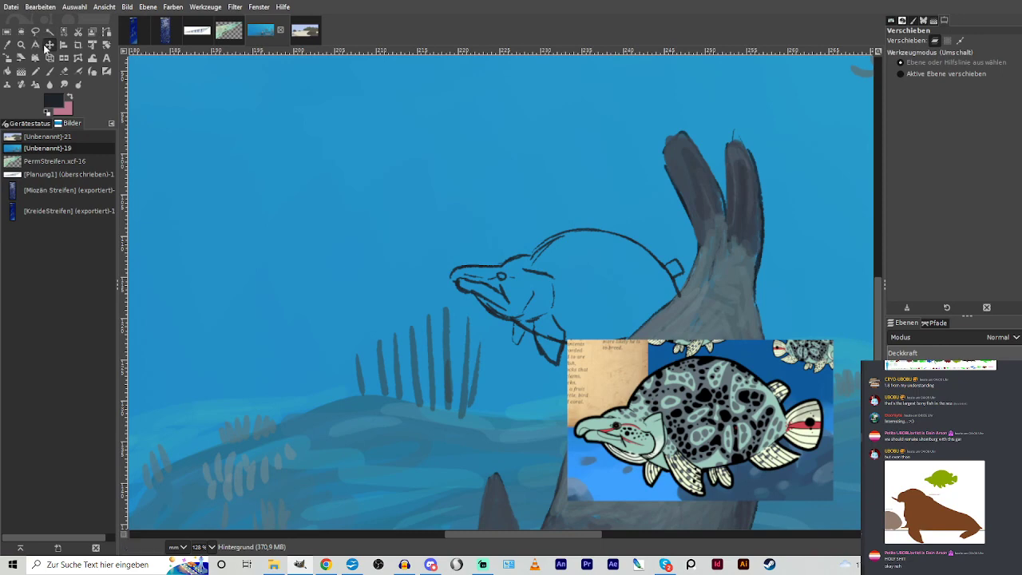
mouse_move(390, 165)
mouse_down()
mouse_move(586, 343)
mouse_move(717, 487)
mouse_up()
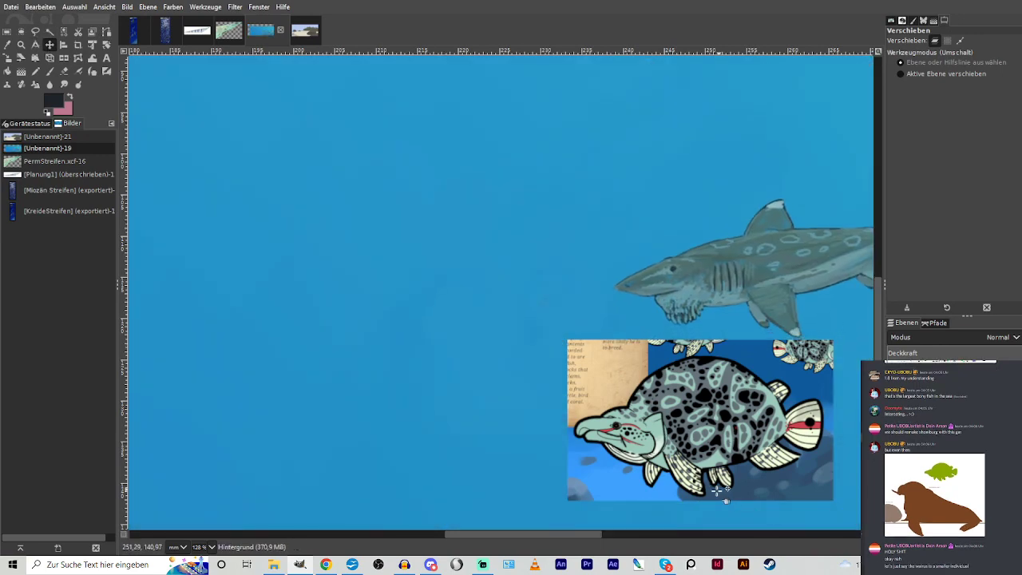
key(ctrl+z)
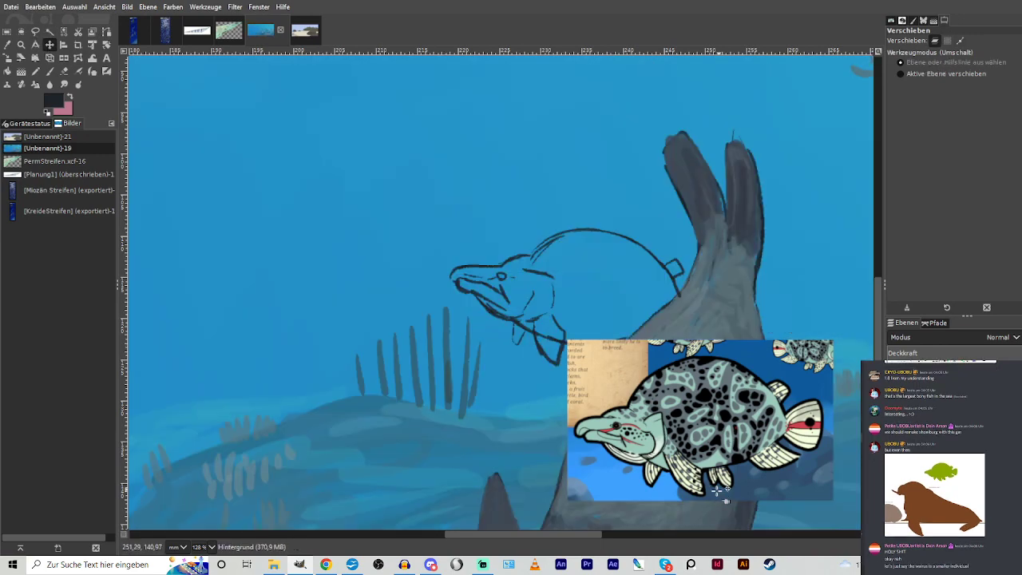
Scale the gar reference to 23.37 × 14.14 mm and place it over the mammal's body, just behind the sketched gar.
click(34, 58)
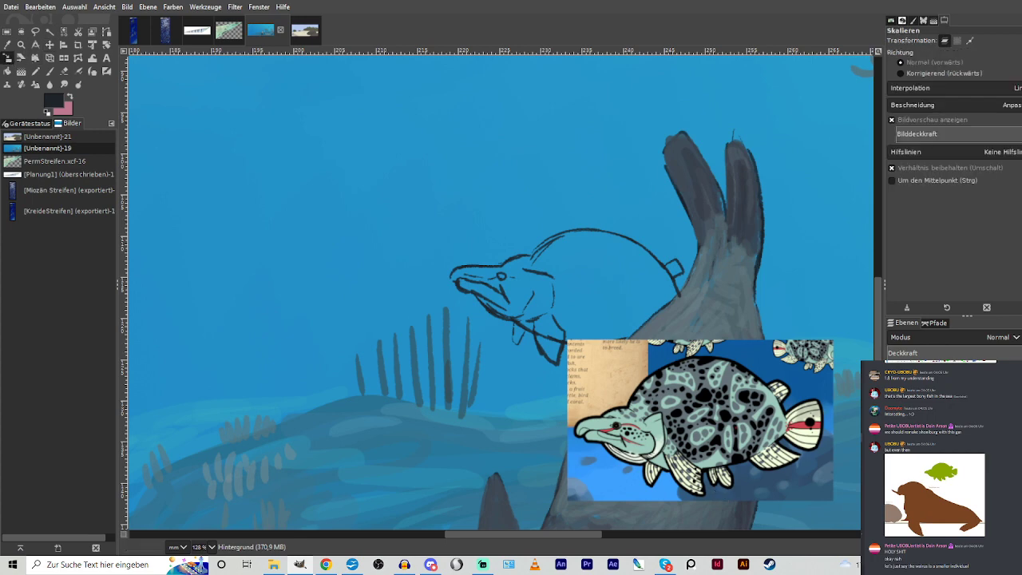
click(667, 428)
drag(568, 501, 642, 457)
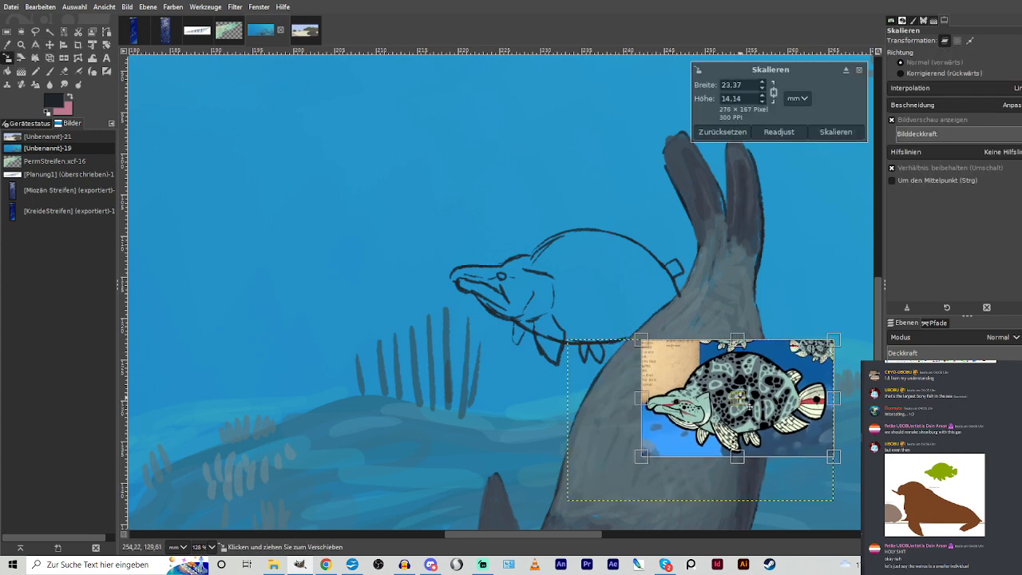
drag(750, 406, 766, 376)
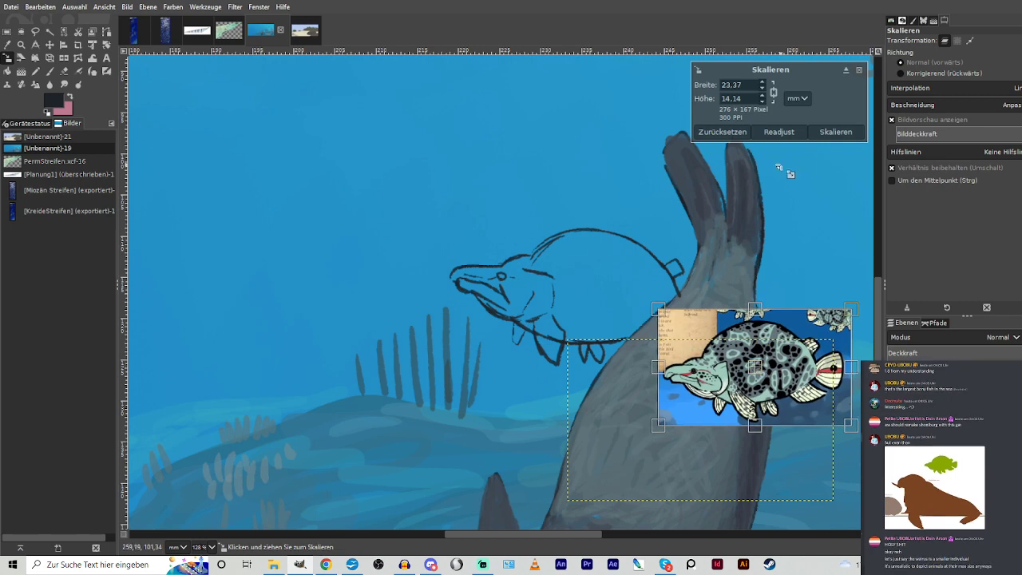
click(836, 132)
On the Hintergrund layer, block in the middle of the gar's body with teal using the Chalk 03 paintbrush.
click(21, 45)
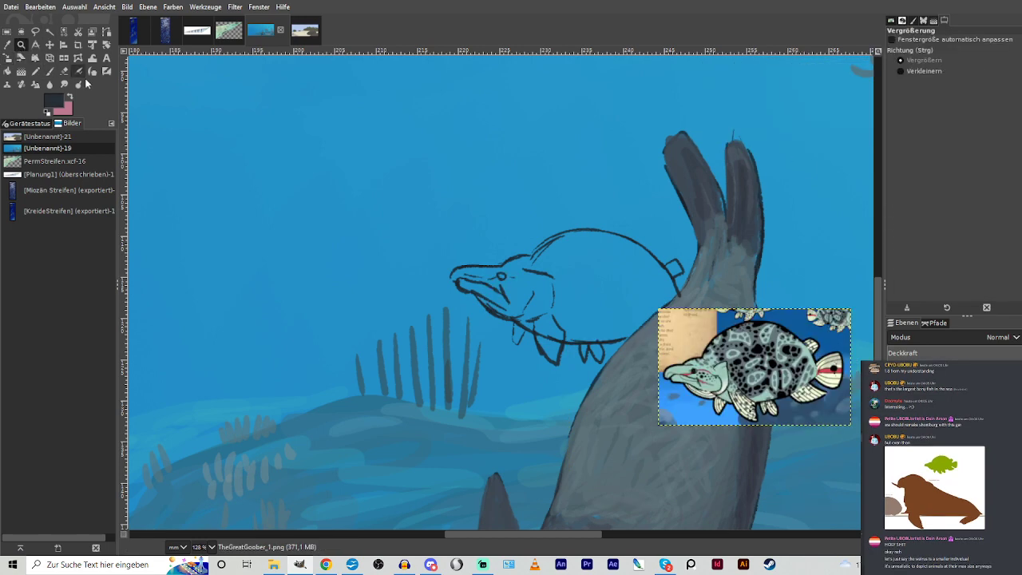
drag(395, 166, 840, 456)
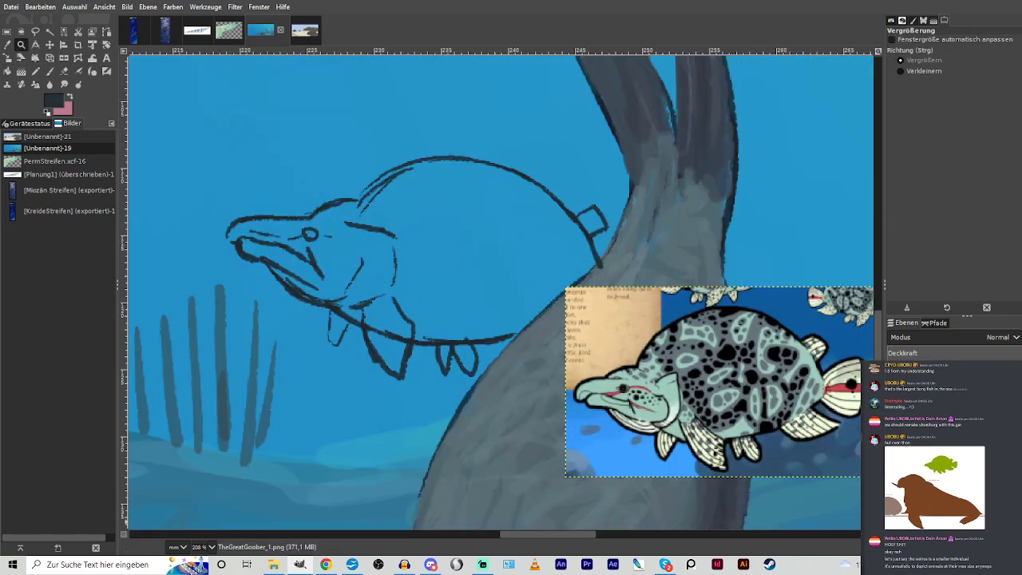
click(943, 447)
click(13, 46)
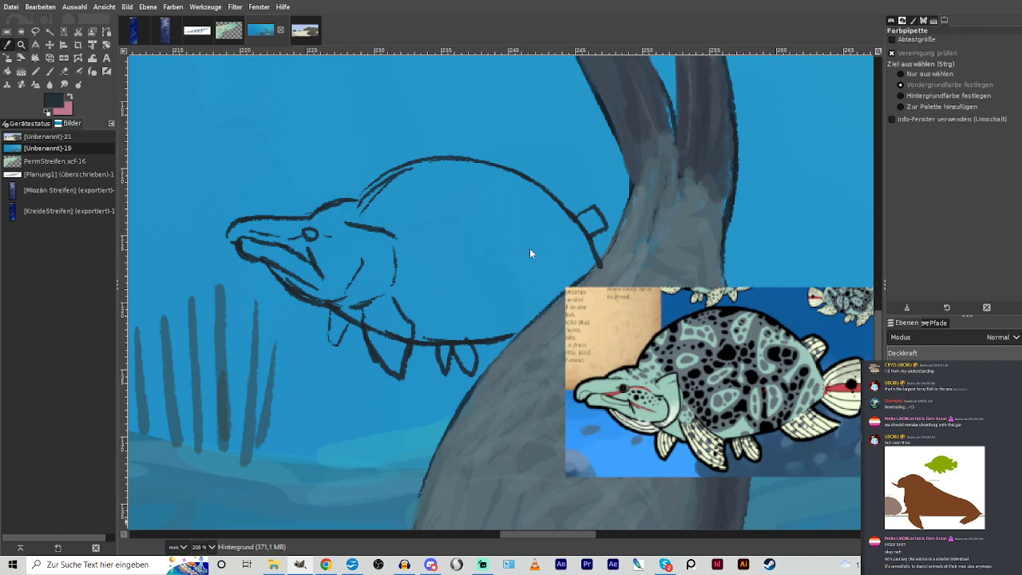
click(434, 290)
click(49, 71)
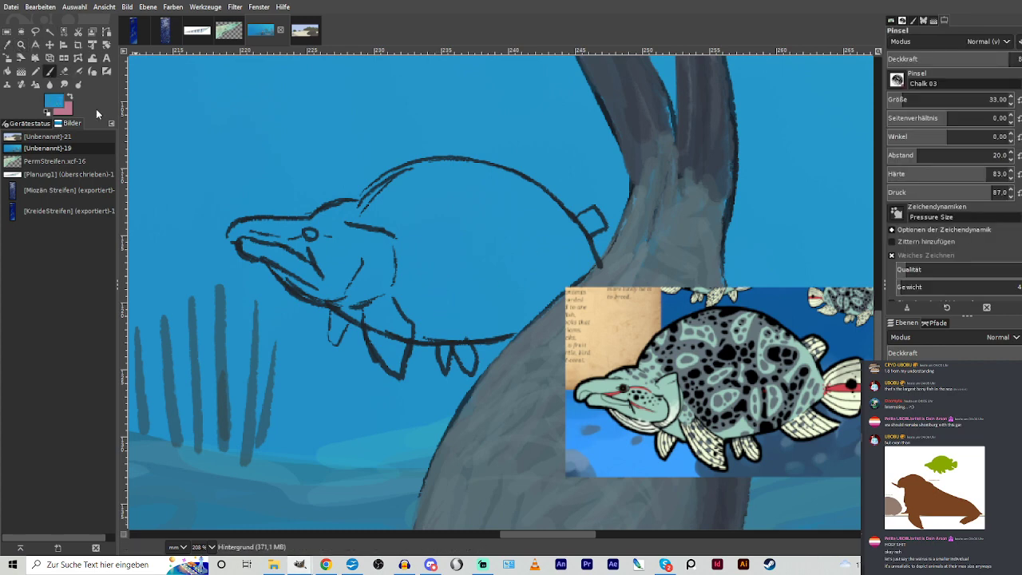
click(553, 248)
click(918, 96)
mouse_move(430, 208)
mouse_down()
mouse_move(408, 255)
mouse_move(448, 240)
mouse_move(520, 239)
mouse_move(508, 303)
mouse_move(371, 209)
mouse_up()
Paint the gar's upper head in teal at brush size 42, and fill its body out to the outline at size 26.
click(907, 99)
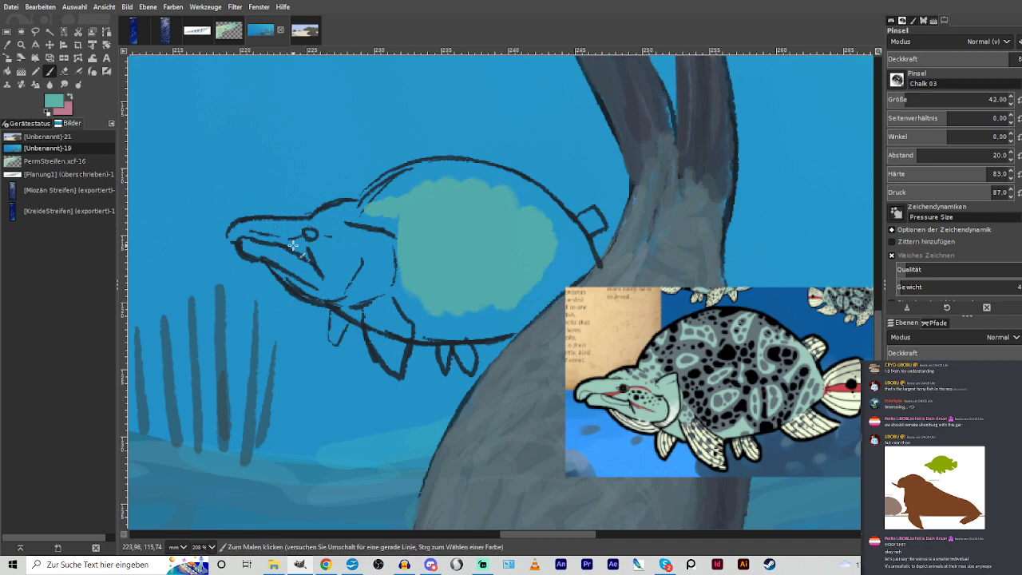
mouse_move(302, 242)
mouse_down()
mouse_move(232, 236)
mouse_move(302, 226)
mouse_move(240, 226)
mouse_move(340, 233)
mouse_move(394, 190)
mouse_move(311, 229)
mouse_move(335, 196)
mouse_move(304, 216)
mouse_move(339, 205)
mouse_move(311, 213)
mouse_move(318, 223)
mouse_move(368, 224)
mouse_up()
click(69, 97)
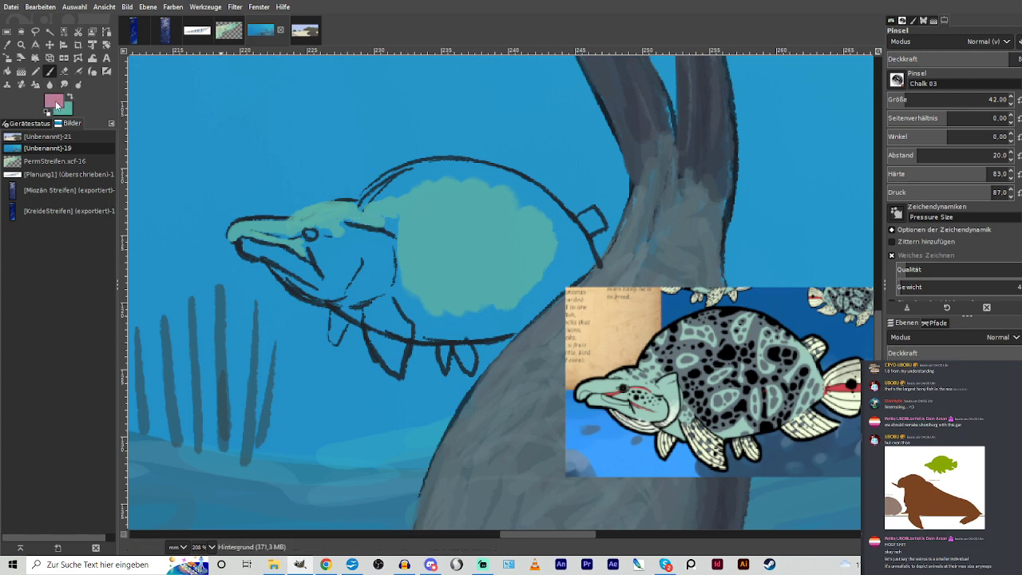
ctrl+click(489, 254)
click(898, 97)
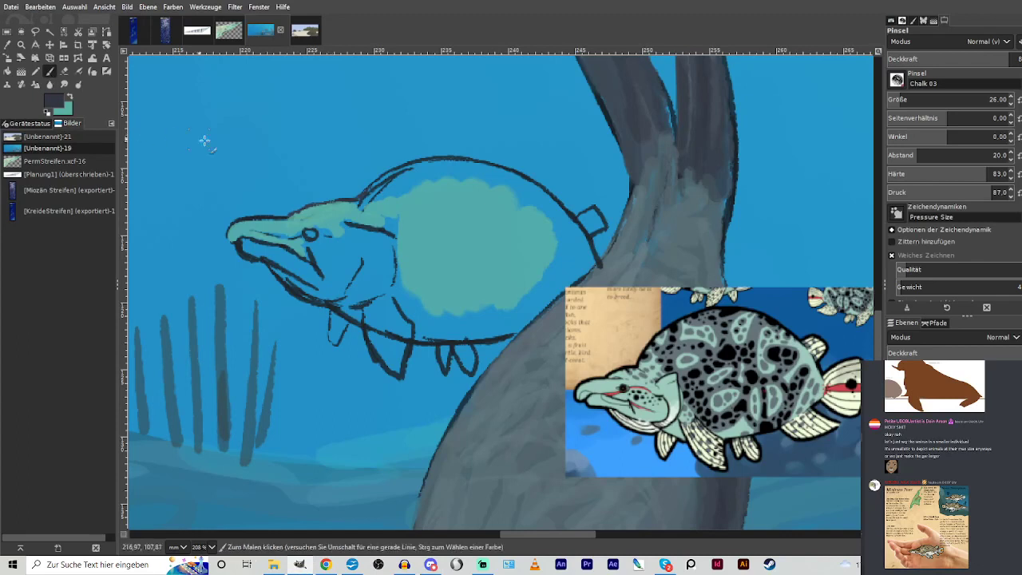
click(70, 97)
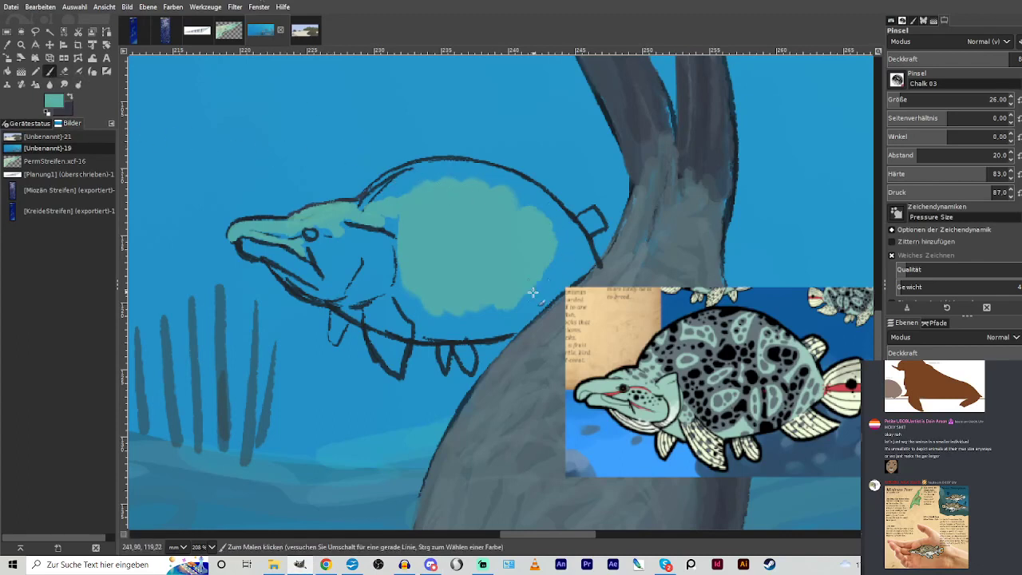
mouse_move(532, 292)
mouse_down()
mouse_move(510, 292)
mouse_move(477, 300)
mouse_move(489, 310)
mouse_move(456, 330)
mouse_move(476, 331)
mouse_move(423, 330)
mouse_move(419, 300)
mouse_move(394, 282)
mouse_move(448, 323)
mouse_move(440, 294)
mouse_move(485, 258)
mouse_move(502, 160)
mouse_move(431, 226)
mouse_move(470, 207)
mouse_move(369, 308)
mouse_move(425, 171)
mouse_move(372, 208)
mouse_move(415, 175)
mouse_move(377, 189)
mouse_move(474, 177)
mouse_move(563, 236)
mouse_move(555, 276)
mouse_move(539, 289)
mouse_move(585, 261)
mouse_move(509, 183)
mouse_move(565, 274)
mouse_move(522, 196)
mouse_move(486, 181)
mouse_move(551, 284)
mouse_move(574, 271)
mouse_move(529, 307)
mouse_move(475, 323)
mouse_move(431, 314)
mouse_up()
Lower the brush opacity, set its size to 68, and glaze the gar's cheek and throat with teal.
click(913, 100)
click(977, 60)
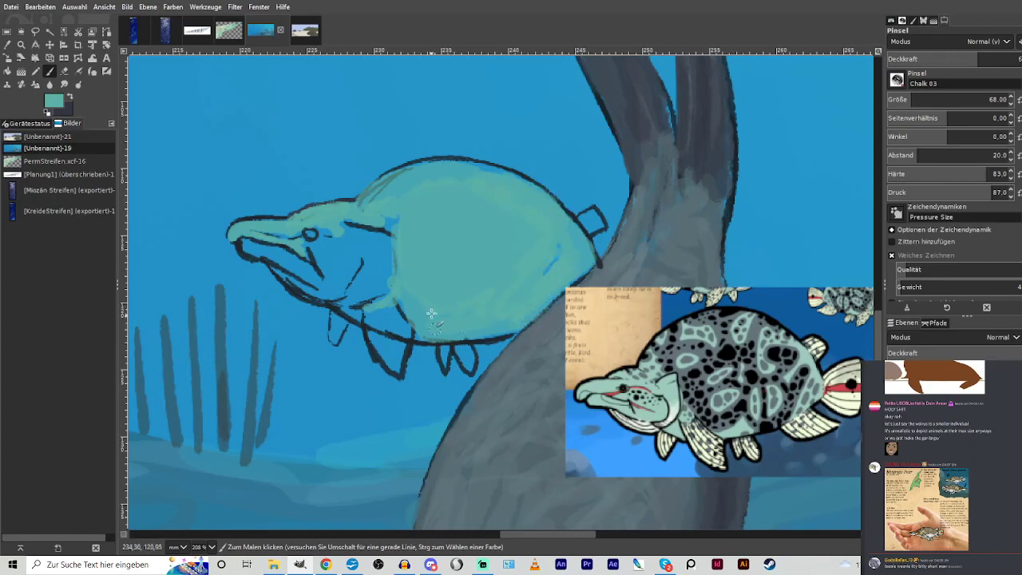
mouse_move(359, 306)
mouse_down()
mouse_move(355, 315)
mouse_move(340, 307)
mouse_up()
mouse_move(327, 260)
mouse_down()
mouse_move(318, 242)
mouse_move(334, 234)
mouse_move(316, 248)
mouse_move(345, 269)
mouse_move(358, 243)
mouse_move(383, 247)
mouse_move(348, 295)
mouse_move(375, 296)
mouse_up()
Shade the gar's belly, side line, jaw and small back fin with a duller teal at brush size 35.
click(902, 100)
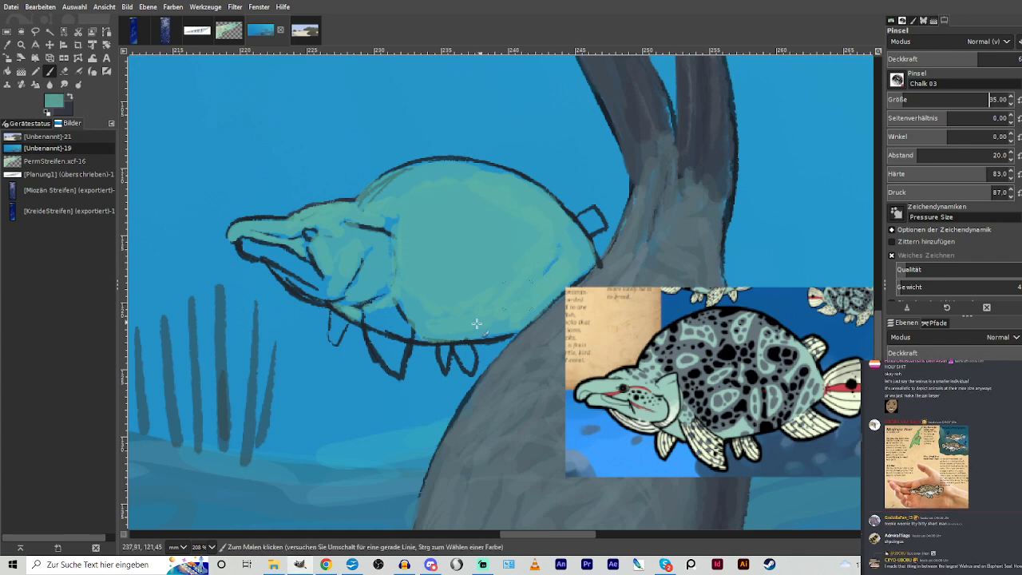
mouse_move(477, 324)
mouse_down()
mouse_move(488, 334)
mouse_move(419, 329)
mouse_move(397, 301)
mouse_move(426, 322)
mouse_up()
mouse_move(390, 293)
mouse_down()
mouse_move(350, 315)
mouse_move(359, 294)
mouse_move(301, 289)
mouse_move(289, 271)
mouse_move(320, 282)
mouse_move(304, 266)
mouse_move(314, 273)
mouse_move(245, 248)
mouse_move(303, 264)
mouse_move(296, 239)
mouse_up()
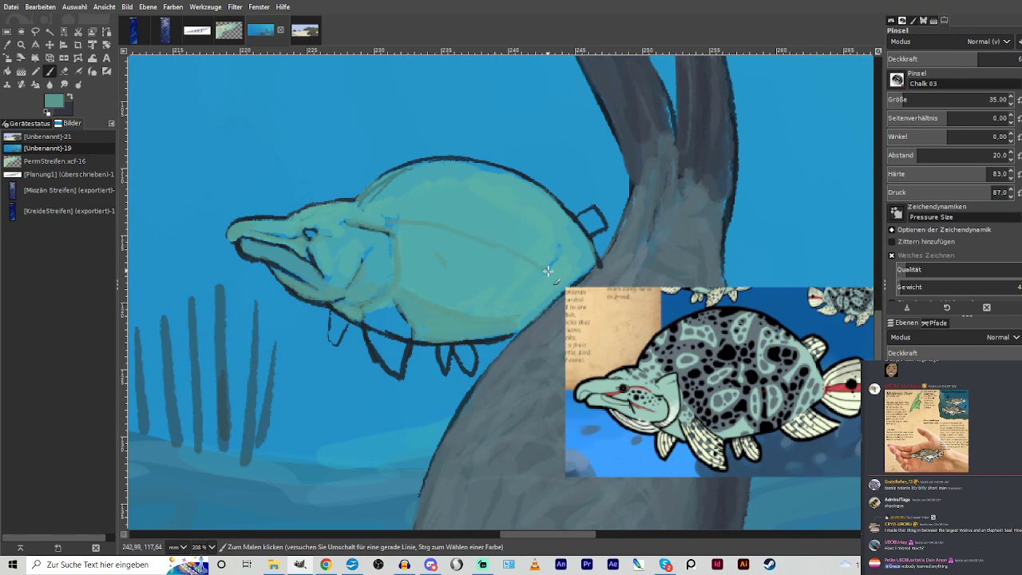
mouse_move(608, 232)
mouse_down()
mouse_move(580, 230)
mouse_move(596, 233)
mouse_move(582, 219)
mouse_up()
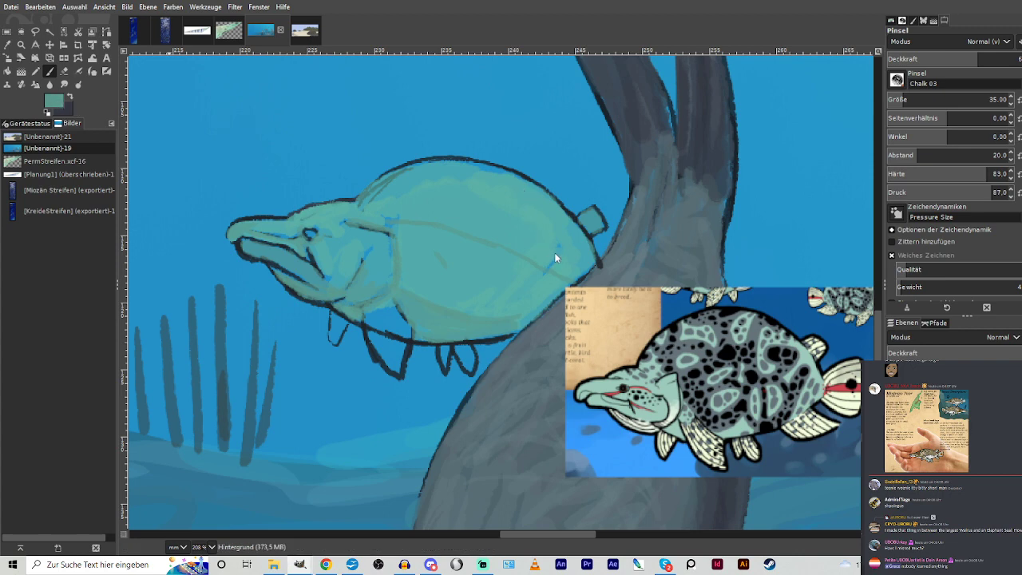
Fill the gar's near pectoral fin with pale green, raising the brush opacity for full coverage.
drag(492, 227, 471, 225)
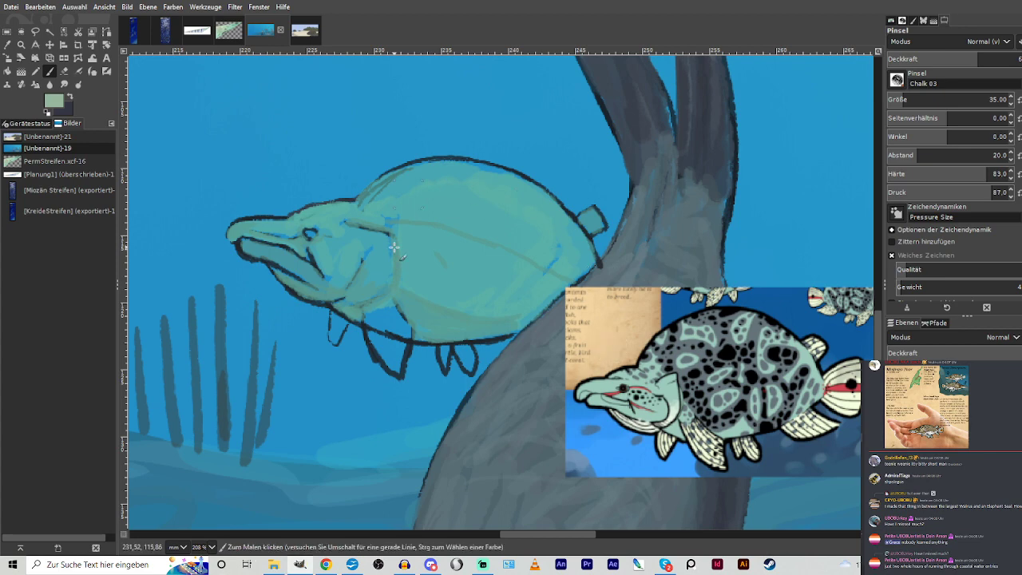
mouse_move(370, 337)
mouse_down()
mouse_move(383, 361)
mouse_move(385, 322)
mouse_move(403, 339)
mouse_up()
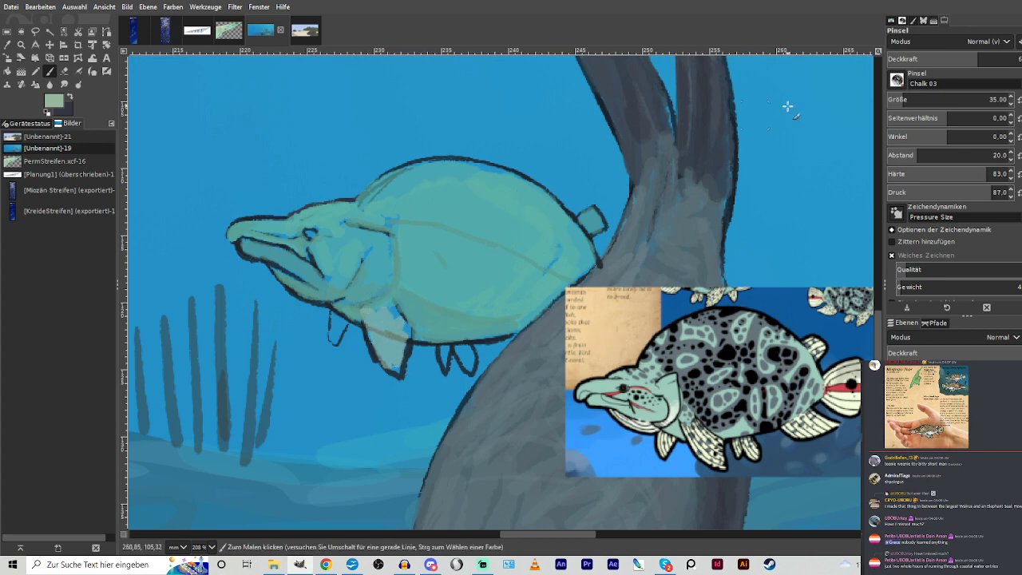
drag(983, 62, 1008, 61)
mouse_move(405, 335)
mouse_down()
mouse_move(391, 361)
mouse_move(369, 314)
mouse_move(378, 331)
mouse_move(392, 308)
mouse_move(397, 314)
mouse_move(369, 297)
mouse_up()
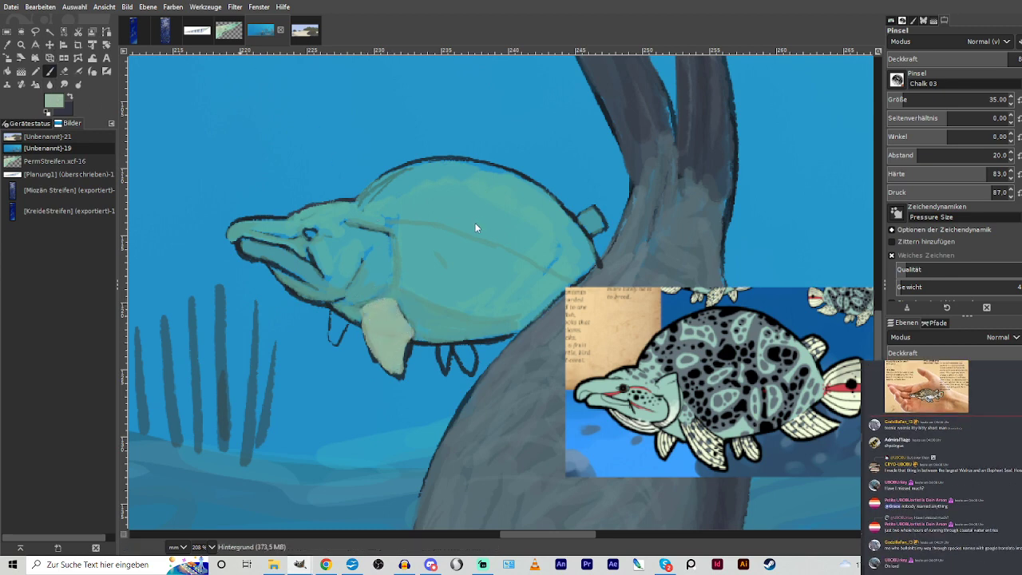
Paint the gar's small rear belly fins and far pectoral fin in grey-green, and sample the belly's teal for the paintbrush.
drag(475, 223, 469, 235)
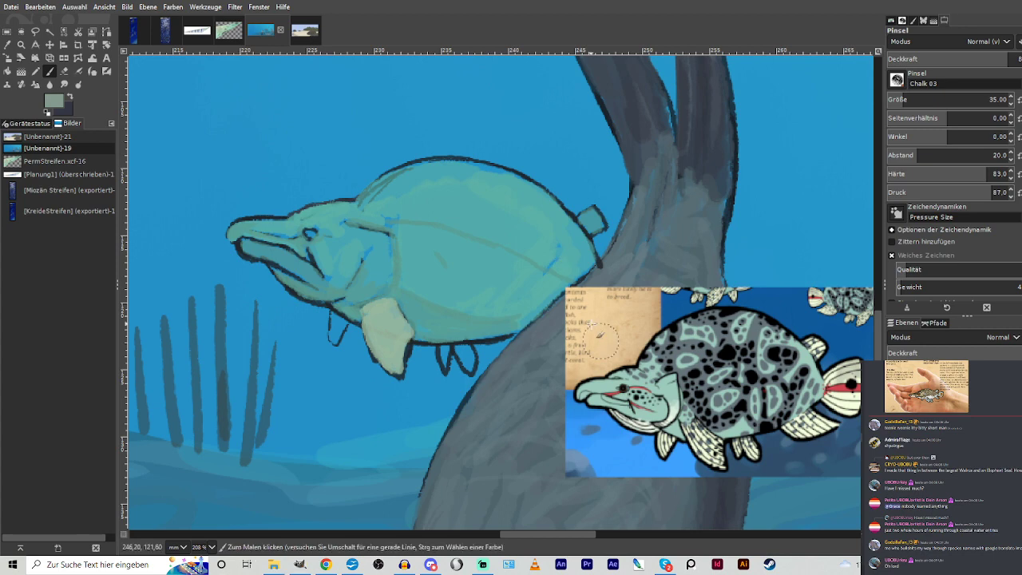
mouse_move(463, 362)
mouse_down()
mouse_move(466, 352)
mouse_move(463, 361)
mouse_move(445, 351)
mouse_up()
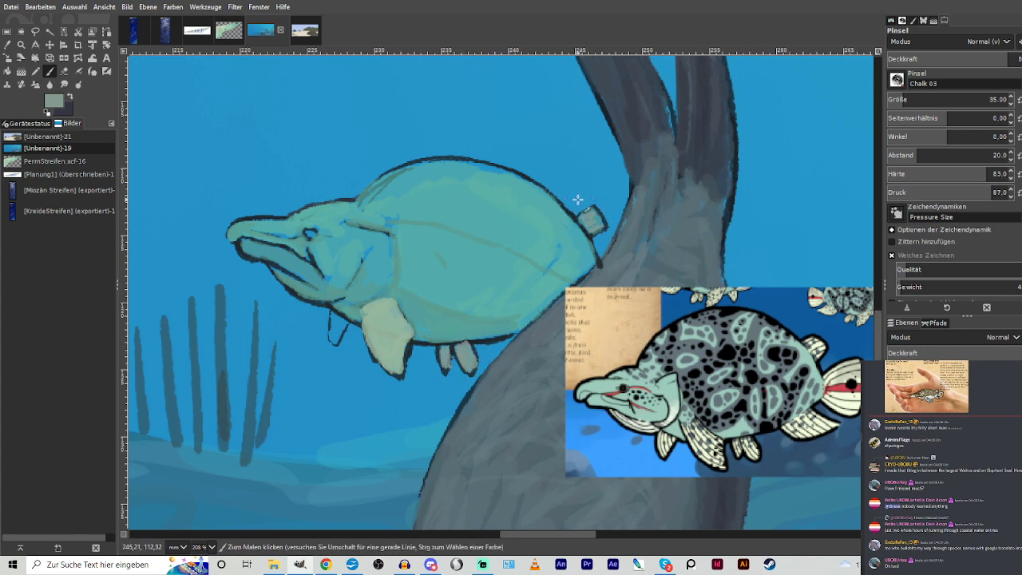
mouse_move(339, 325)
mouse_down()
mouse_move(336, 335)
mouse_move(331, 308)
mouse_move(356, 321)
mouse_up()
key(o)
click(448, 305)
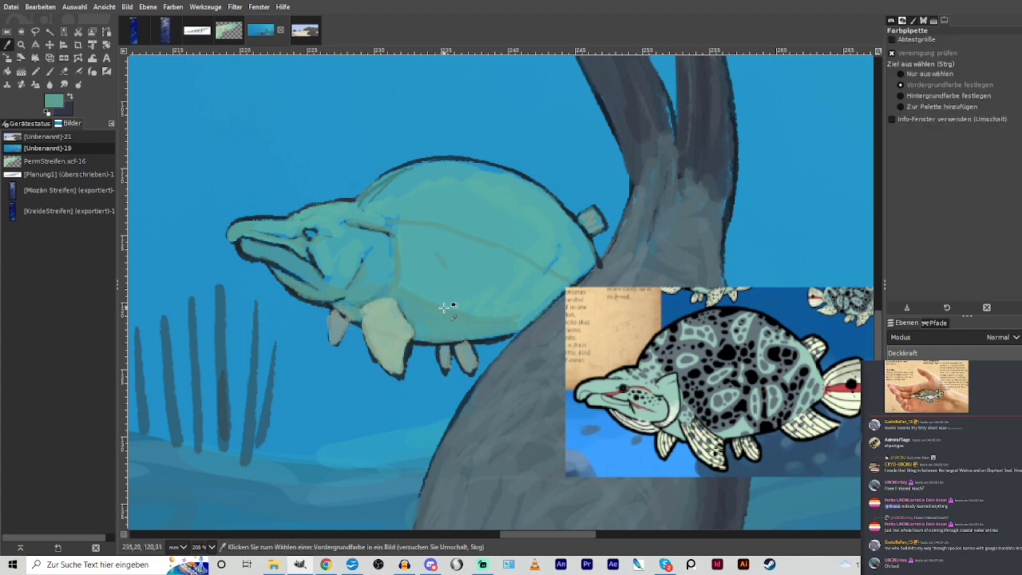
click(49, 72)
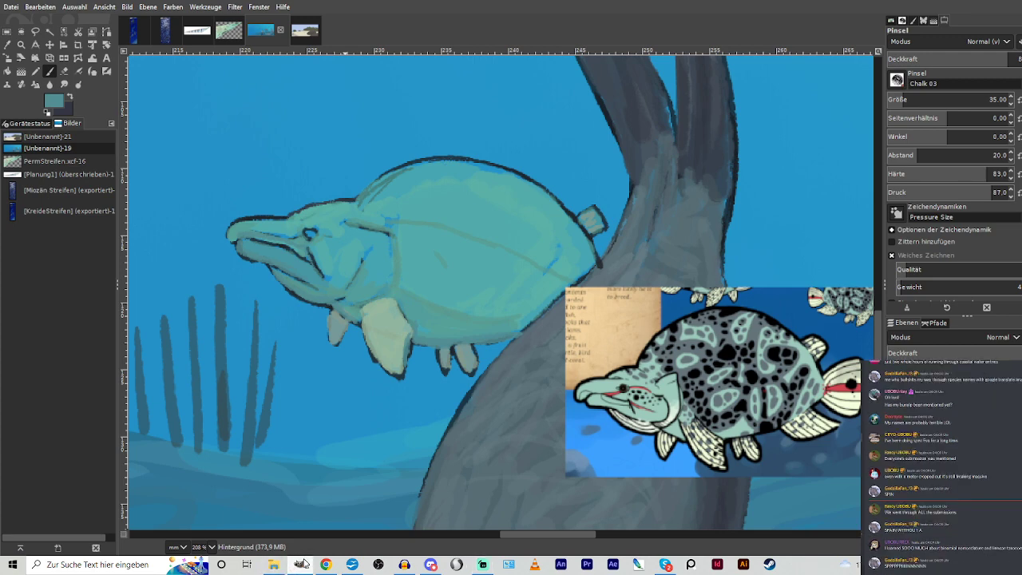
Darken the gar's eye and outline its gill cover with the dark colour at brush size 16.
click(71, 97)
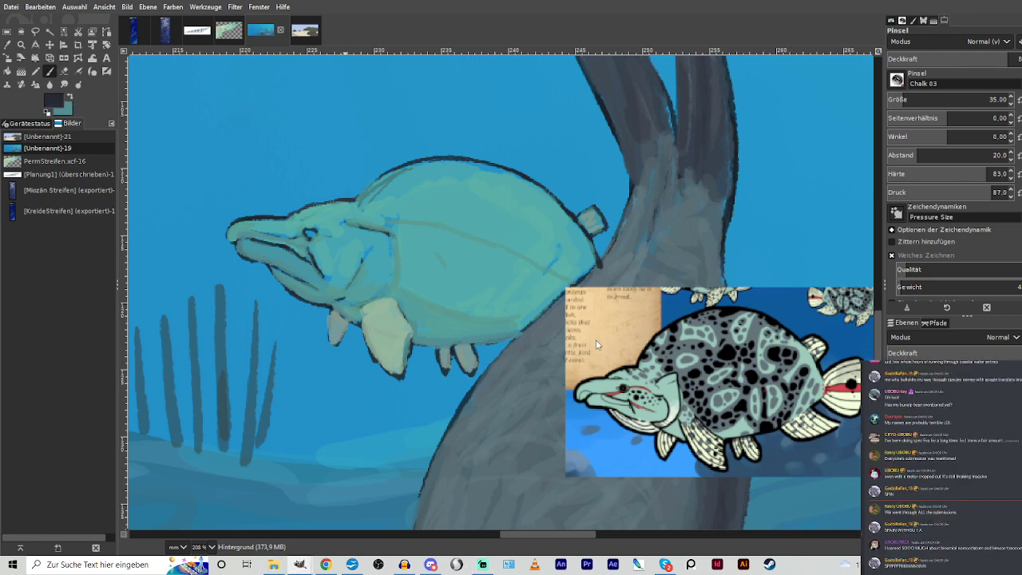
click(312, 231)
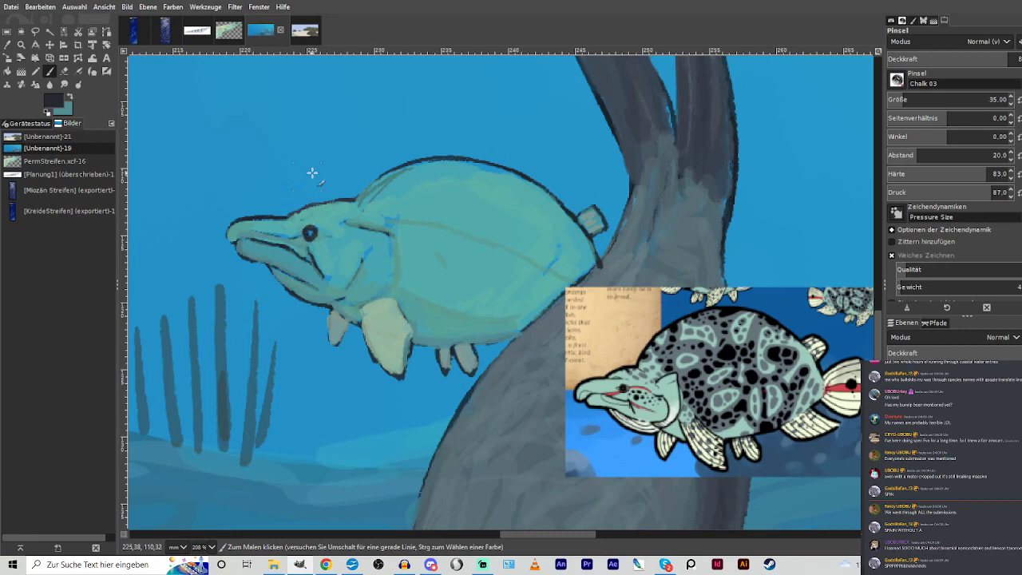
key(ctrl+z)
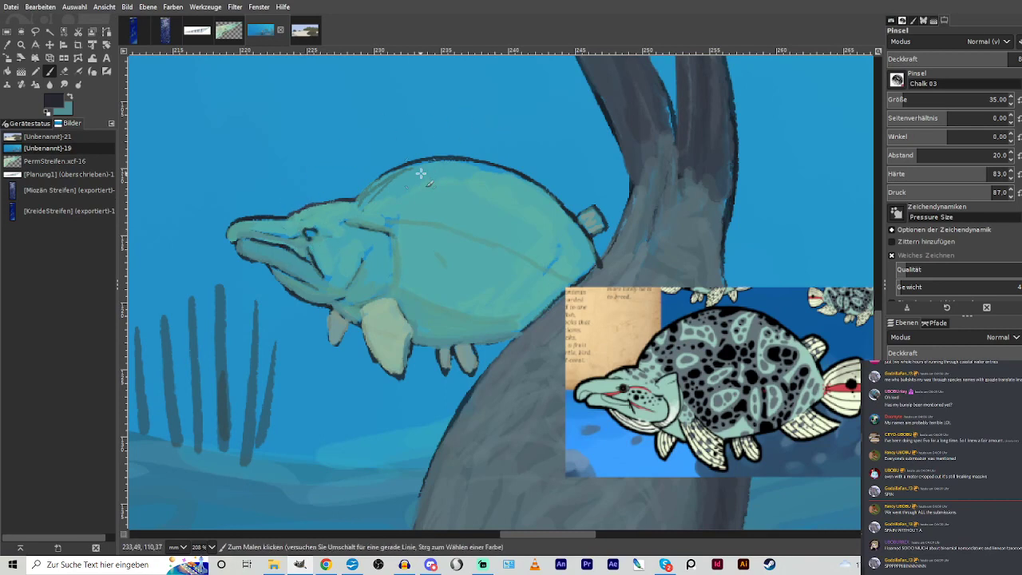
click(896, 100)
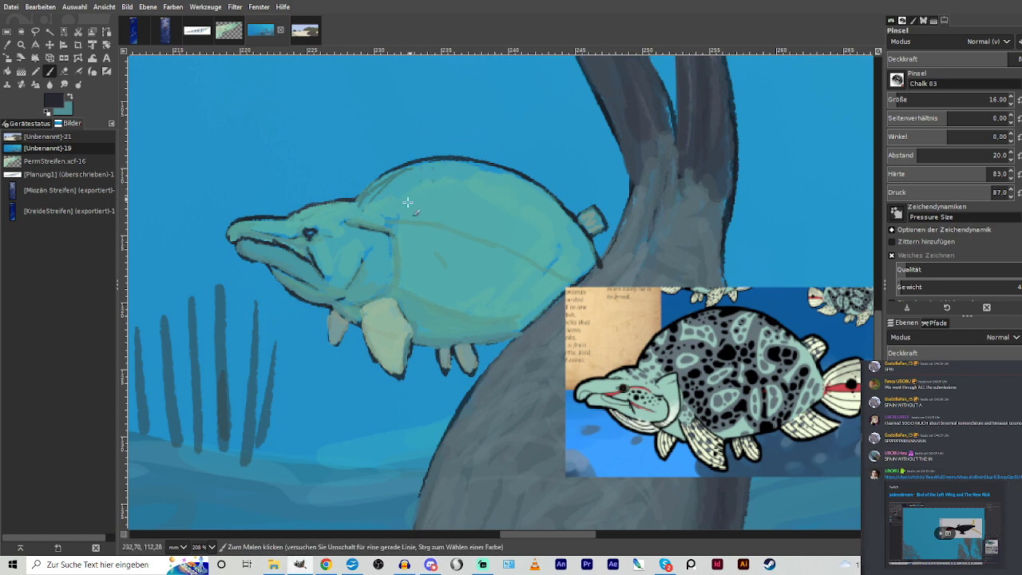
drag(392, 238, 389, 289)
Lower the brush opacity and draw thin dark rays on the gar's pectoral and rear belly fins.
drag(979, 58, 948, 58)
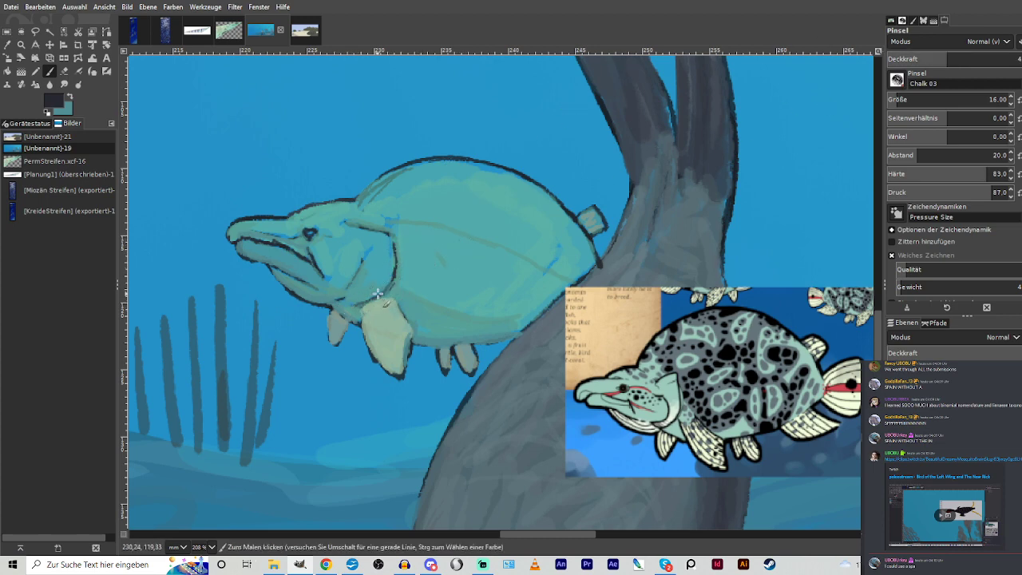
mouse_move(369, 321)
mouse_down()
mouse_move(391, 360)
mouse_move(399, 345)
mouse_up()
drag(390, 308, 408, 336)
drag(333, 312, 332, 335)
drag(338, 313, 340, 331)
mouse_move(456, 349)
mouse_down()
mouse_move(420, 345)
mouse_move(422, 260)
mouse_move(603, 275)
mouse_move(472, 346)
mouse_move(516, 336)
mouse_up()
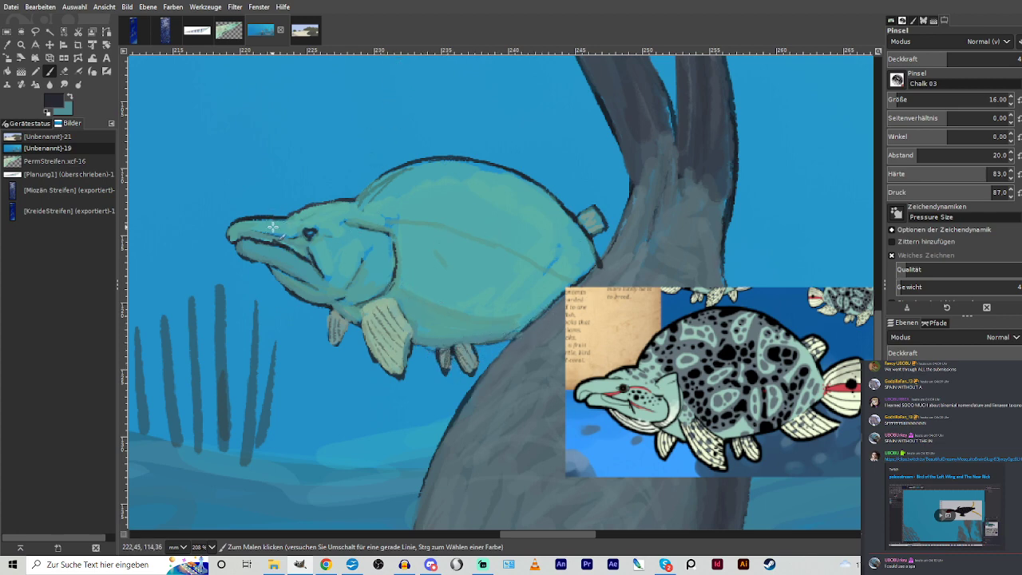
Set the brush to size 35 with raised opacity and smooth the gar's body and head with light teal.
key(o)
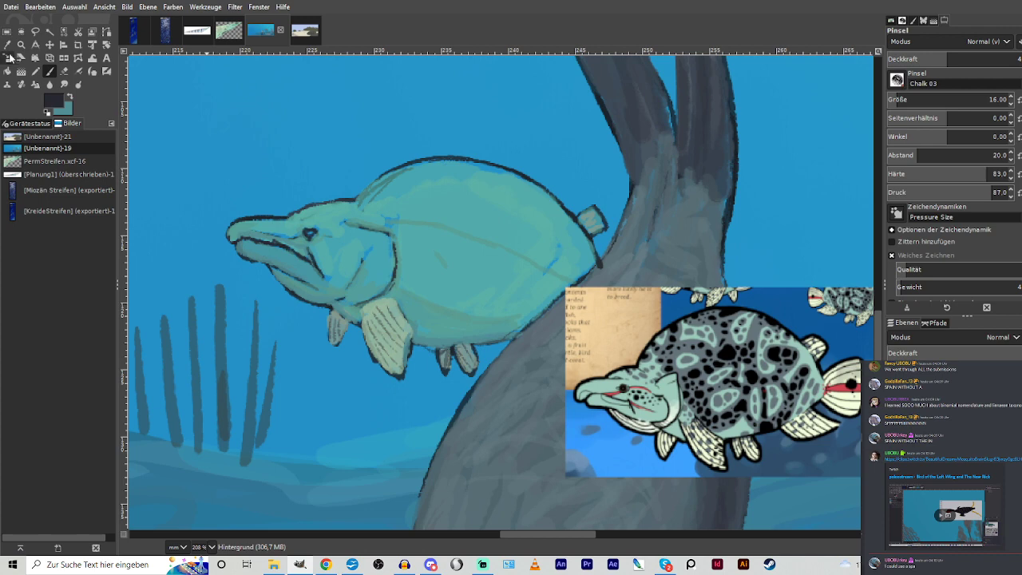
click(376, 159)
click(51, 70)
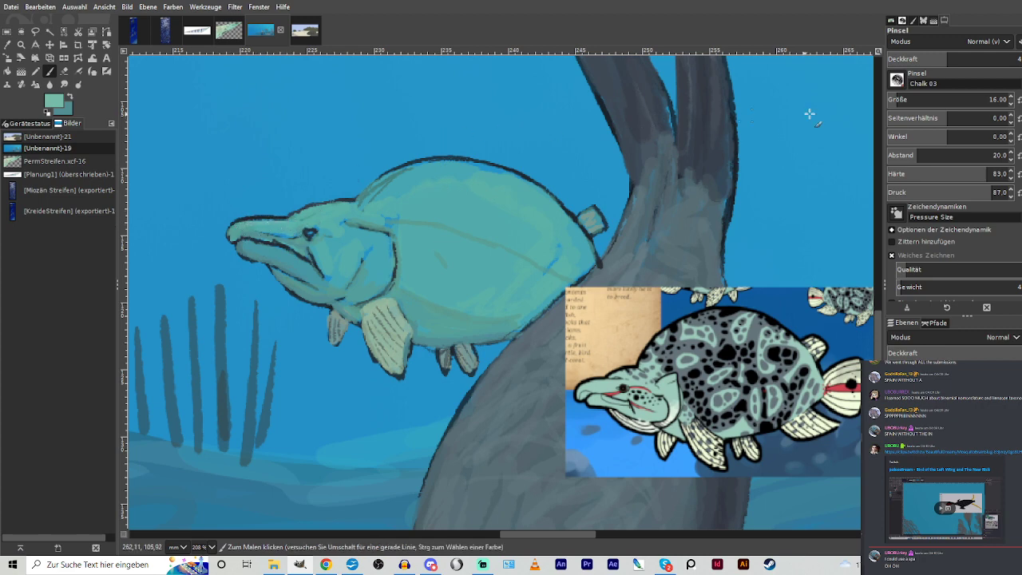
click(903, 98)
click(974, 58)
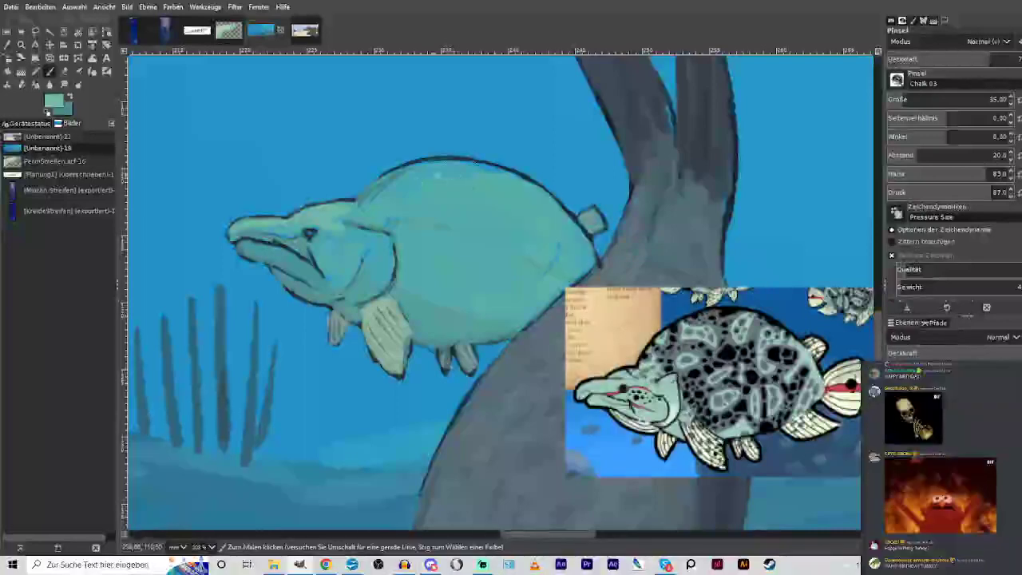
Brush light teal highlights along the gar's back and upper flank.
drag(403, 176, 362, 206)
mouse_move(433, 165)
mouse_down()
mouse_move(482, 168)
mouse_move(565, 214)
mouse_up()
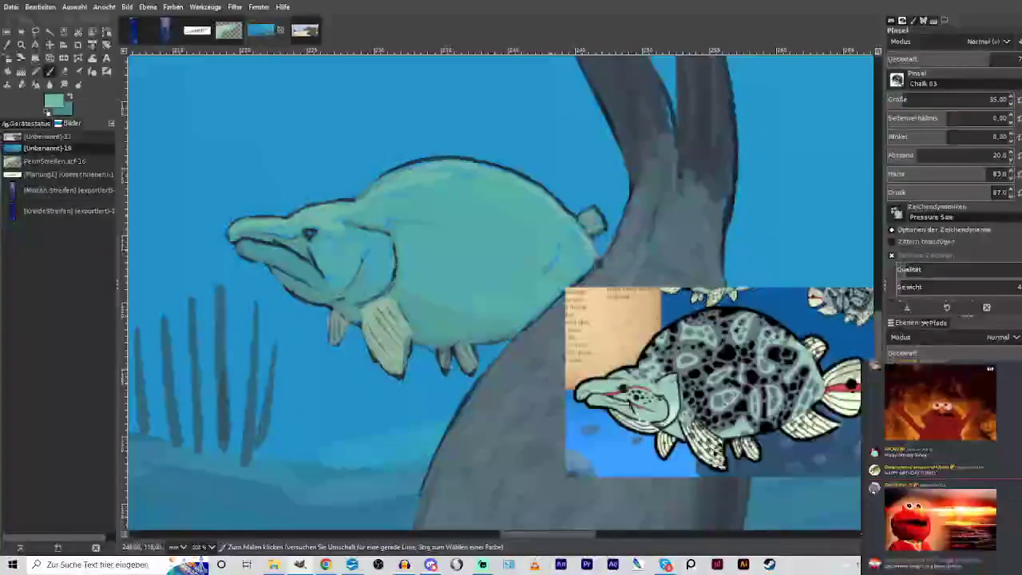
mouse_move(412, 169)
mouse_down()
mouse_move(444, 166)
mouse_move(444, 216)
mouse_up()
drag(488, 191, 533, 225)
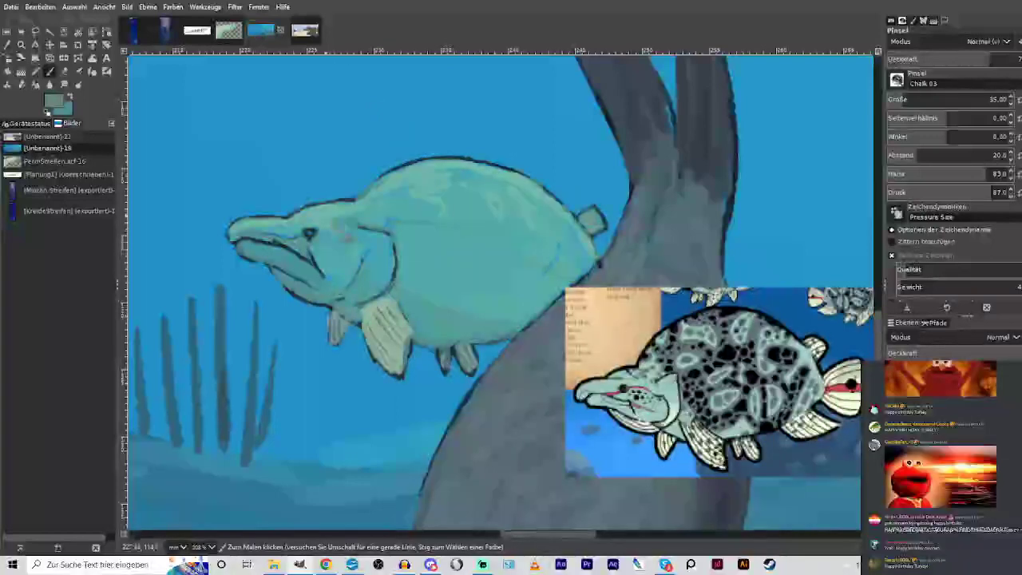
Sample a grey-green and paint mottled patches over the gar's body, with small spots on its head and gill cover.
ctrl+click(477, 248)
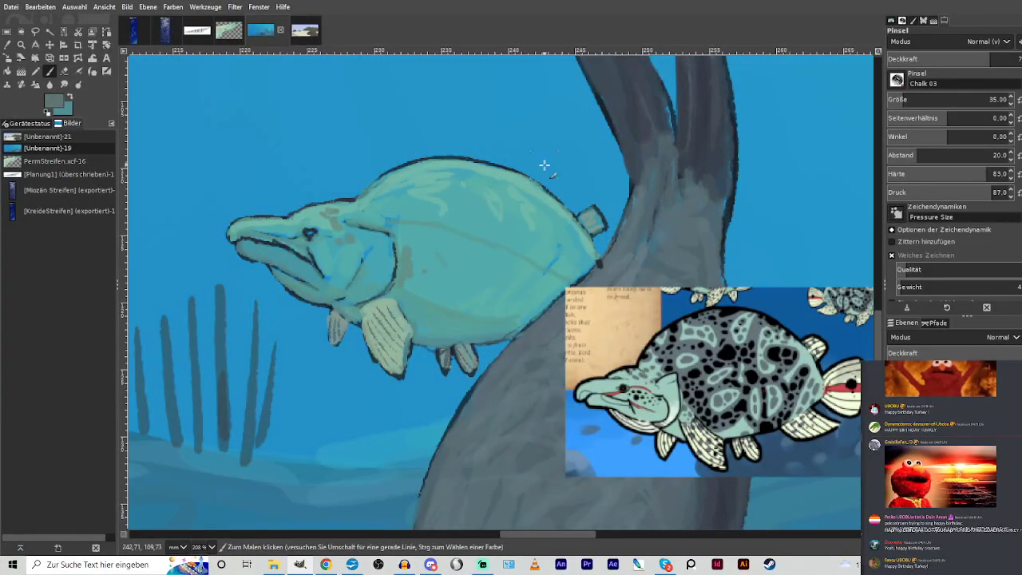
mouse_move(409, 275)
mouse_down()
mouse_move(446, 270)
mouse_move(444, 254)
mouse_move(401, 237)
mouse_move(431, 238)
mouse_move(428, 269)
mouse_move(485, 275)
mouse_move(514, 332)
mouse_move(502, 304)
mouse_move(452, 318)
mouse_move(482, 284)
mouse_move(459, 274)
mouse_move(446, 243)
mouse_move(436, 266)
mouse_move(472, 236)
mouse_move(451, 223)
mouse_move(444, 213)
mouse_move(461, 206)
mouse_move(433, 181)
mouse_move(413, 170)
mouse_move(387, 181)
mouse_move(441, 216)
mouse_move(435, 245)
mouse_move(433, 209)
mouse_move(371, 217)
mouse_move(464, 228)
mouse_move(469, 240)
mouse_move(493, 187)
mouse_move(515, 179)
mouse_move(535, 190)
mouse_move(516, 183)
mouse_move(497, 223)
mouse_move(457, 254)
mouse_move(458, 228)
mouse_move(434, 188)
mouse_move(377, 190)
mouse_move(413, 169)
mouse_move(353, 221)
mouse_move(275, 225)
mouse_up()
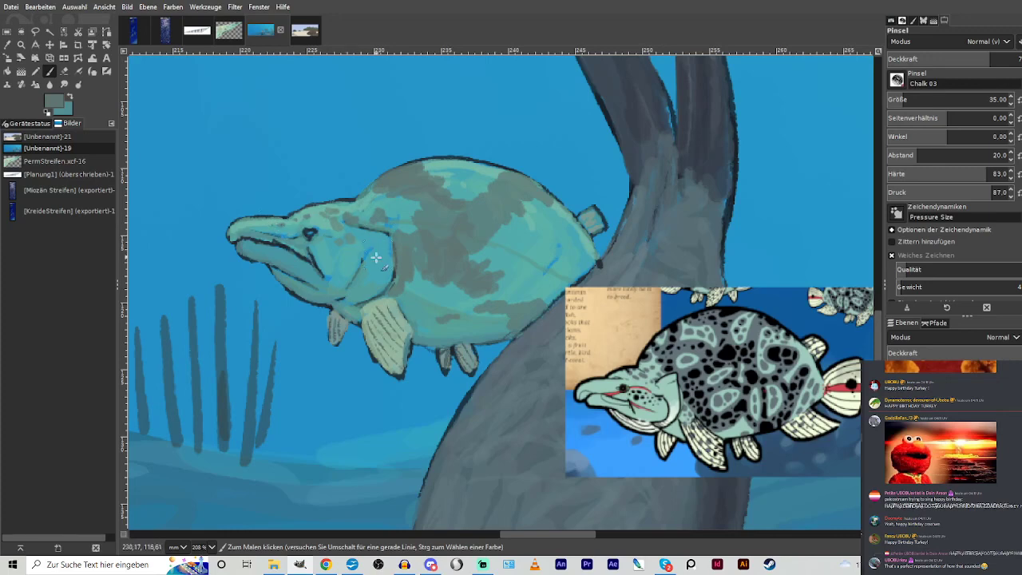
drag(332, 247, 355, 268)
mouse_move(523, 284)
mouse_down()
mouse_move(529, 256)
mouse_move(561, 238)
mouse_move(581, 266)
mouse_move(591, 261)
mouse_move(563, 285)
mouse_move(568, 230)
mouse_move(582, 237)
mouse_move(562, 221)
mouse_move(525, 252)
mouse_up()
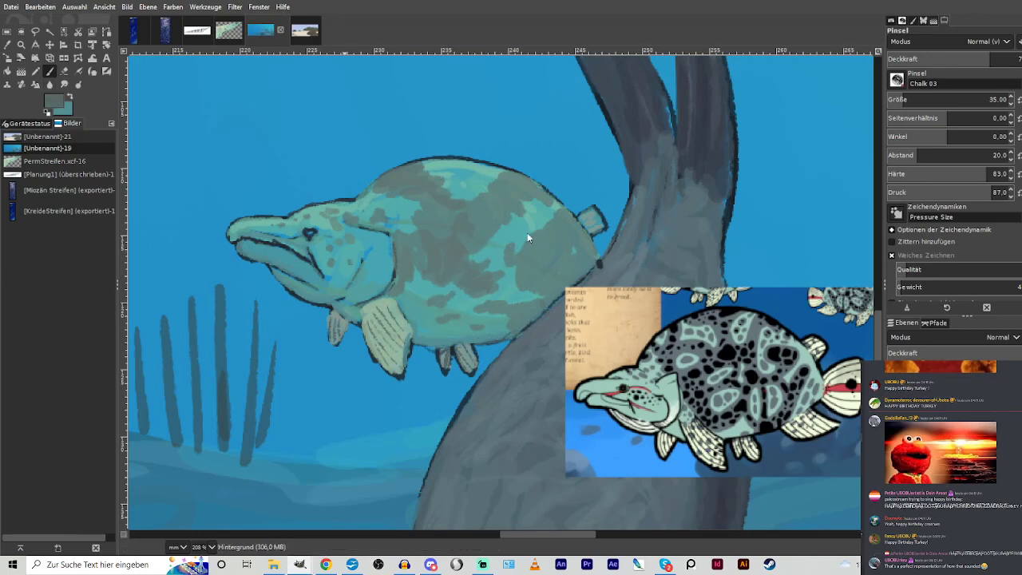
mouse_move(527, 309)
mouse_down()
mouse_move(482, 307)
mouse_move(482, 328)
mouse_move(464, 331)
mouse_move(470, 337)
mouse_move(450, 333)
mouse_move(401, 294)
mouse_move(449, 265)
mouse_move(403, 256)
mouse_move(396, 281)
mouse_up()
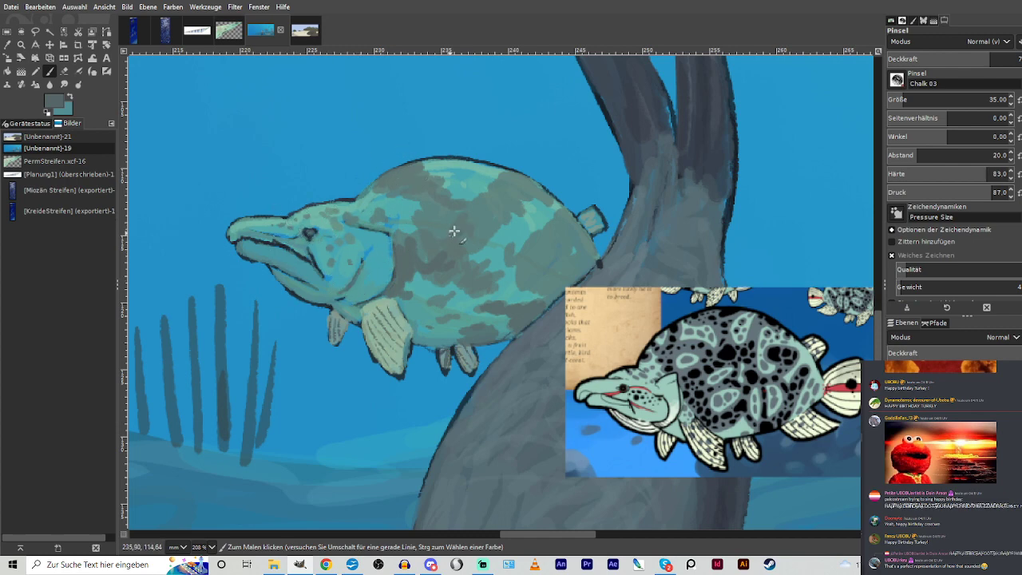
mouse_move(453, 169)
mouse_down()
mouse_move(437, 172)
mouse_move(481, 177)
mouse_move(477, 169)
mouse_up()
drag(555, 270, 539, 283)
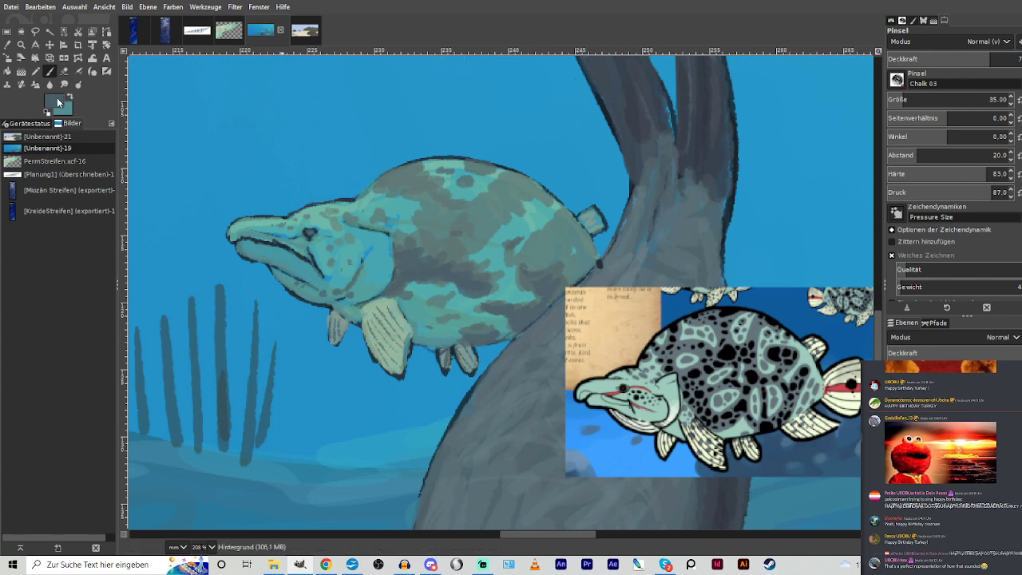
Dot small spots across the gar's body and cheek in dark slate at brush size 35, reducing the brush opacity partway.
ctrl+click(480, 271)
ctrl+click(479, 280)
click(409, 275)
click(409, 269)
click(430, 270)
click(415, 253)
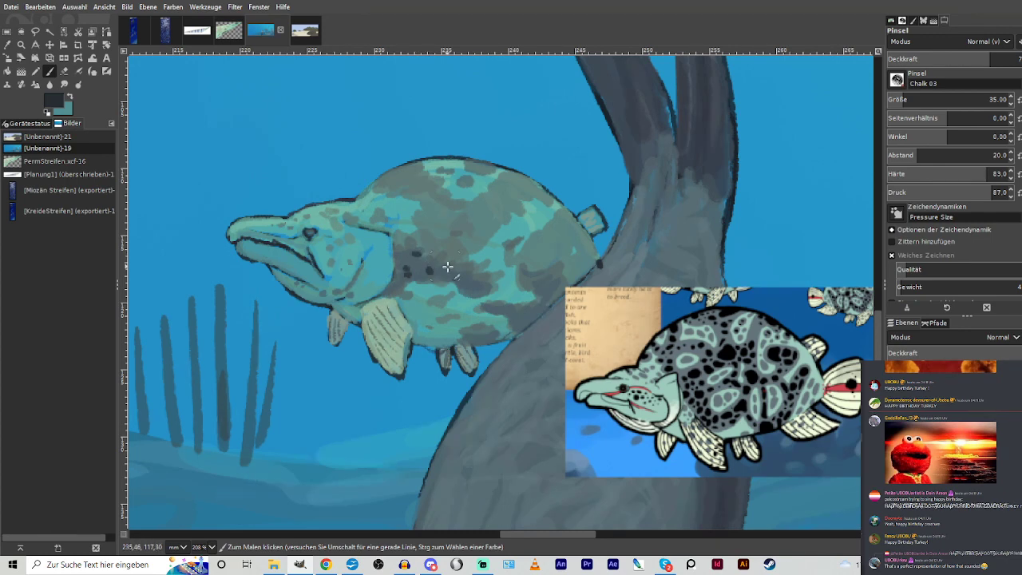
click(444, 264)
click(418, 269)
click(951, 59)
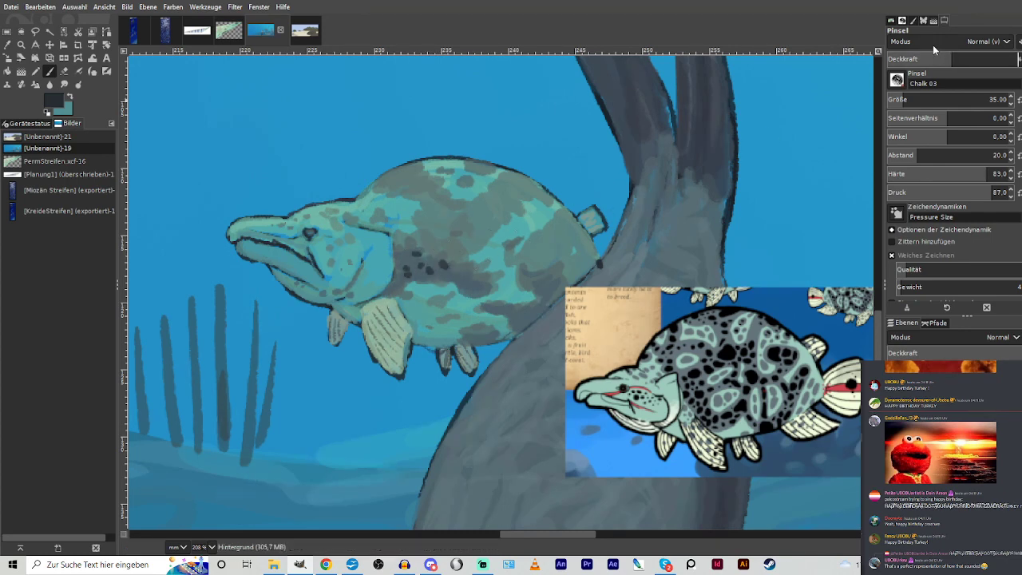
click(461, 273)
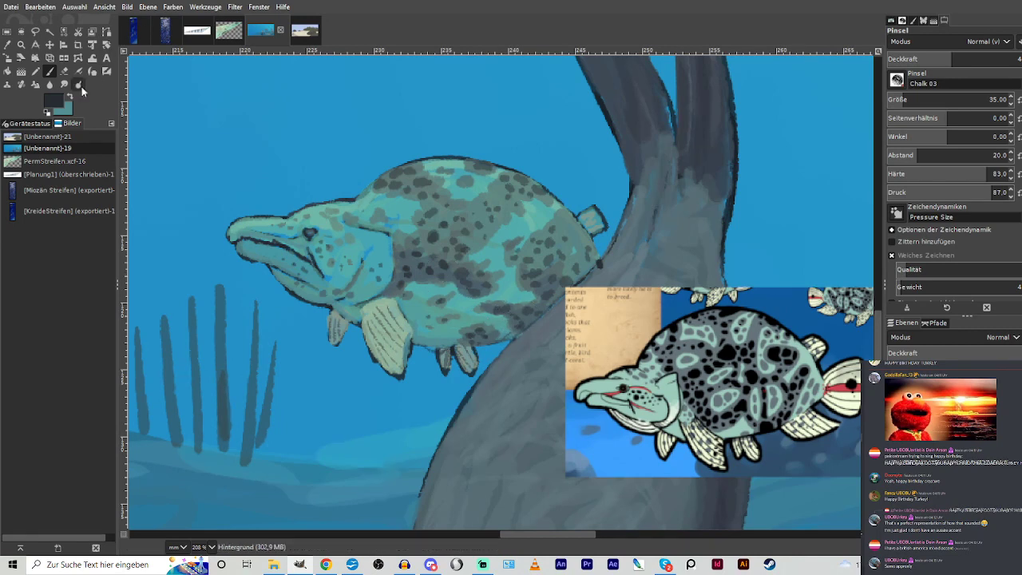
Switch to a pale grey-green and paint ring-shaped markings on the gar's body, plus highlights on its throat and gill cover.
click(58, 99)
drag(469, 257, 470, 226)
click(466, 216)
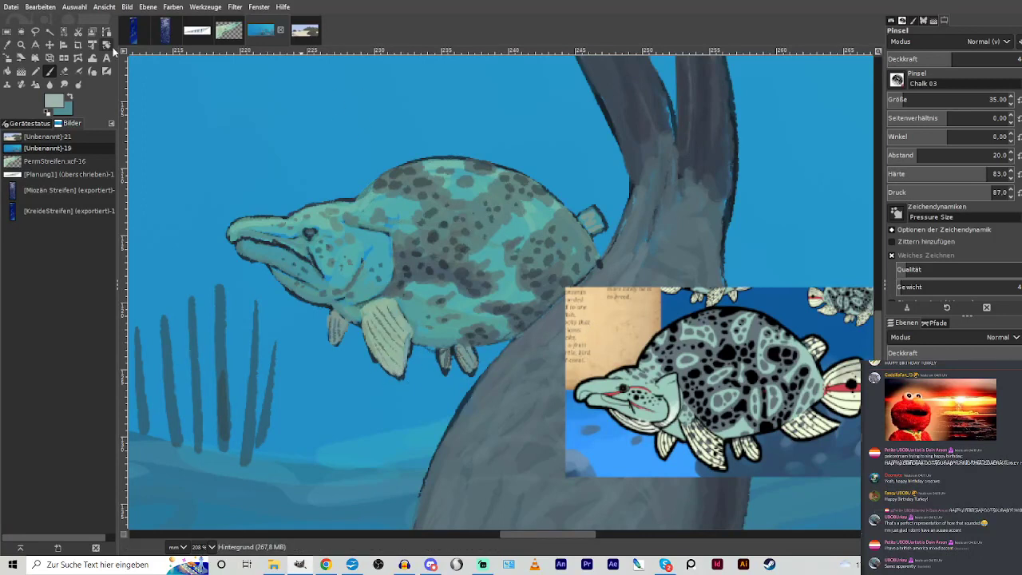
ctrl+click(518, 240)
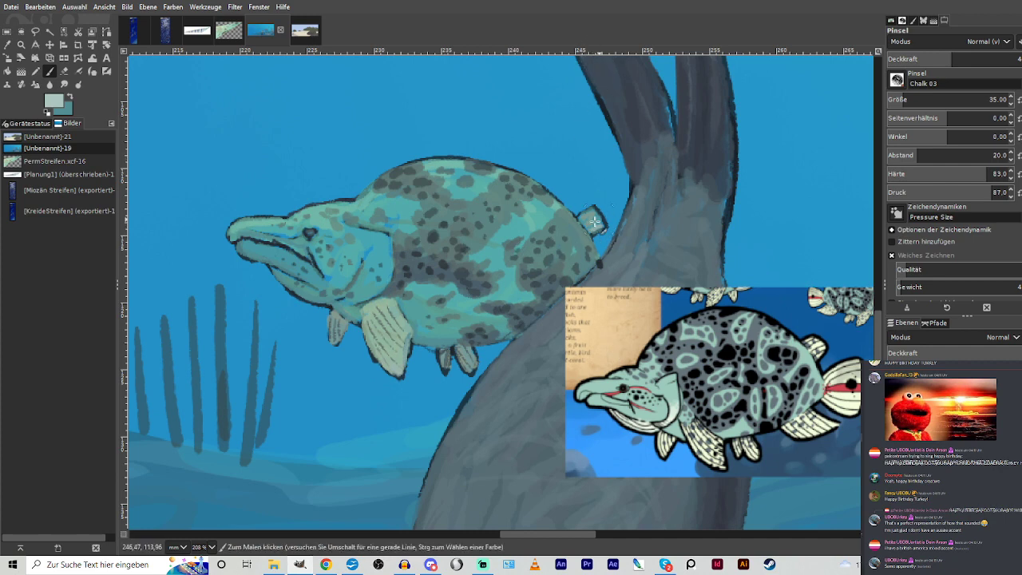
mouse_move(483, 256)
mouse_down()
mouse_move(502, 276)
mouse_move(525, 286)
mouse_move(518, 273)
mouse_move(551, 262)
mouse_move(559, 261)
mouse_up()
mouse_move(472, 226)
mouse_down()
mouse_move(436, 224)
mouse_move(434, 247)
mouse_move(417, 244)
mouse_move(455, 270)
mouse_move(467, 266)
mouse_move(477, 285)
mouse_move(449, 274)
mouse_up()
mouse_move(422, 185)
mouse_down()
mouse_move(430, 190)
mouse_move(386, 189)
mouse_up()
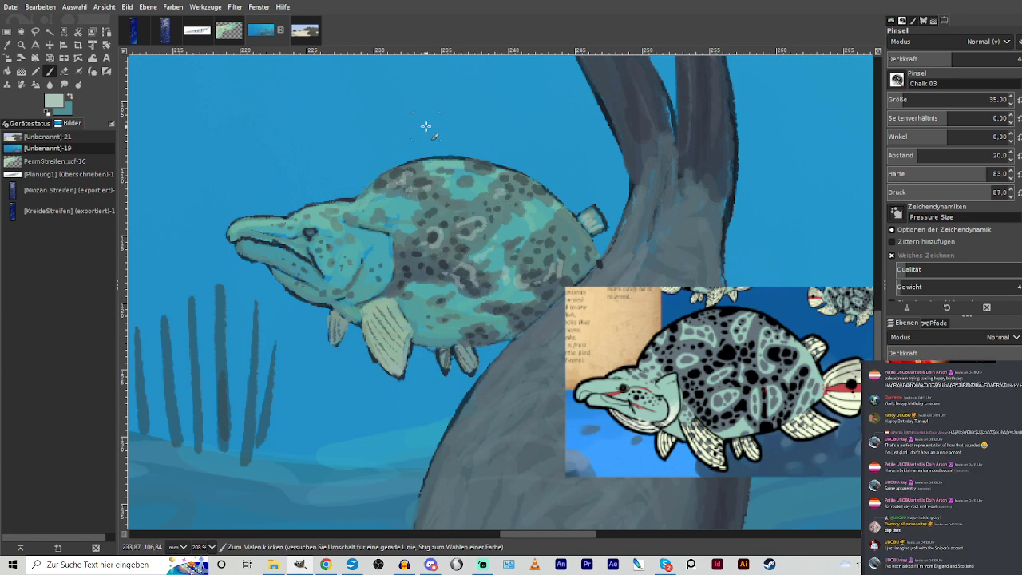
mouse_move(374, 290)
mouse_down()
mouse_move(294, 287)
mouse_move(331, 302)
mouse_move(283, 276)
mouse_move(317, 301)
mouse_up()
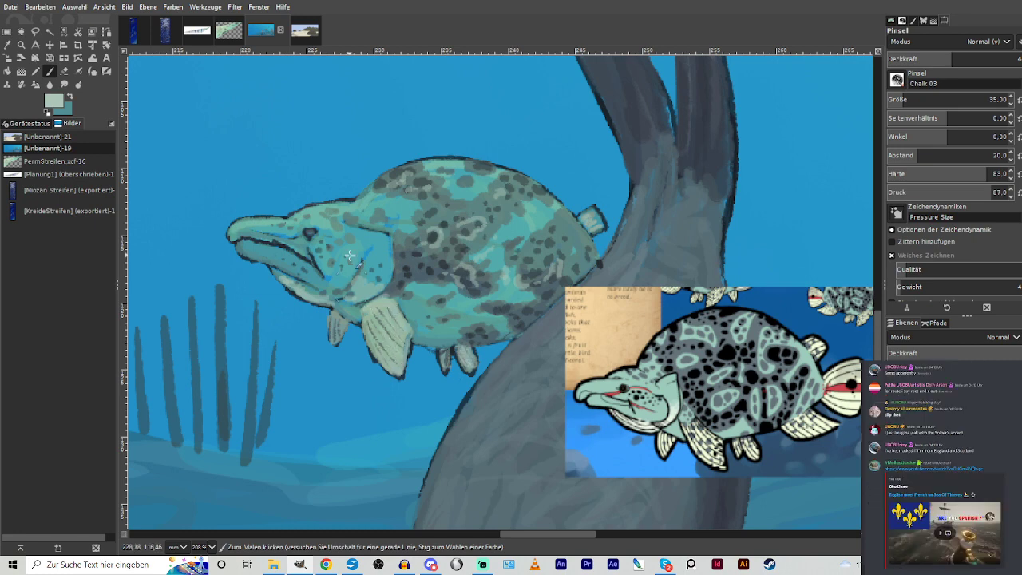
mouse_move(343, 232)
mouse_down()
mouse_move(392, 256)
mouse_move(388, 244)
mouse_up()
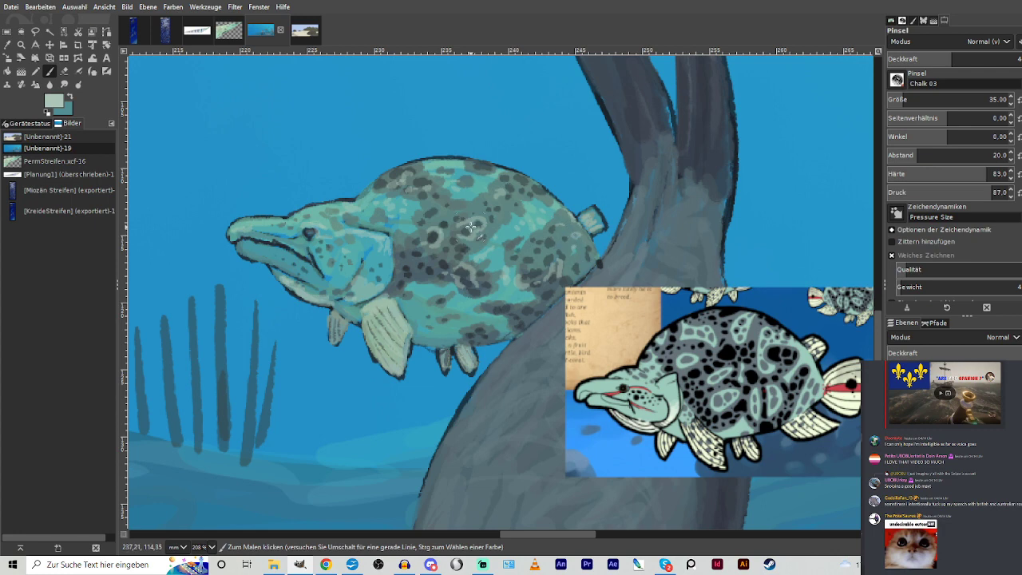
Shade the gar's belly with a sampled blue-grey, using brush size 230, hardness 58 and lowered opacity.
key(shift+ctrl+j)
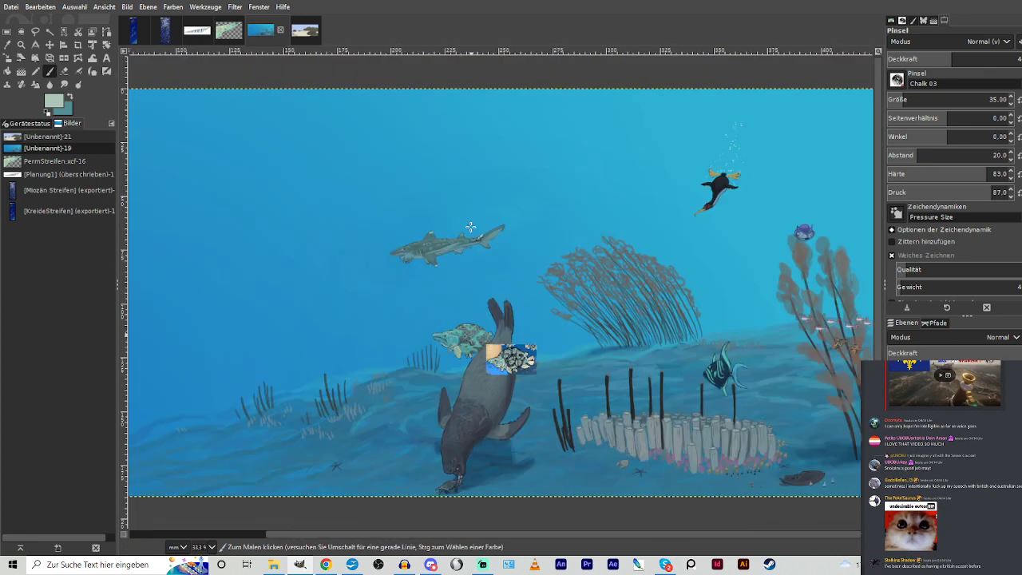
click(21, 45)
drag(411, 286, 508, 401)
drag(338, 131, 673, 455)
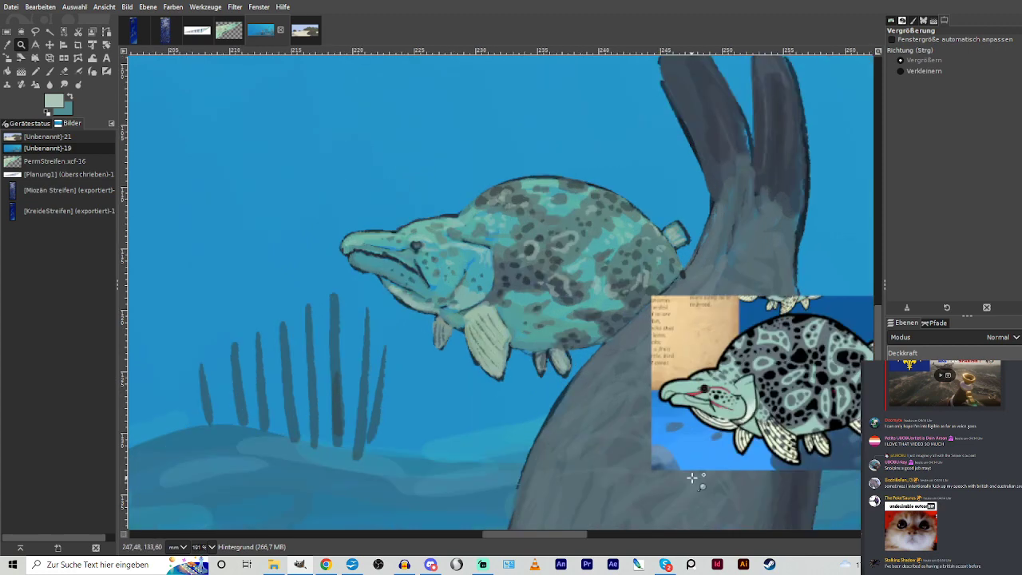
key(x)
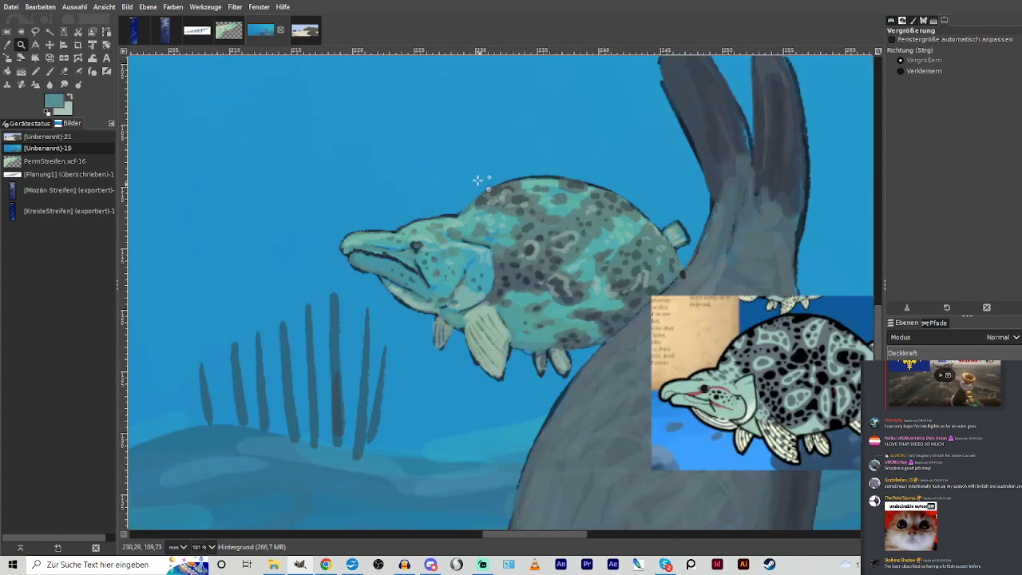
ctrl+click(553, 239)
key(p)
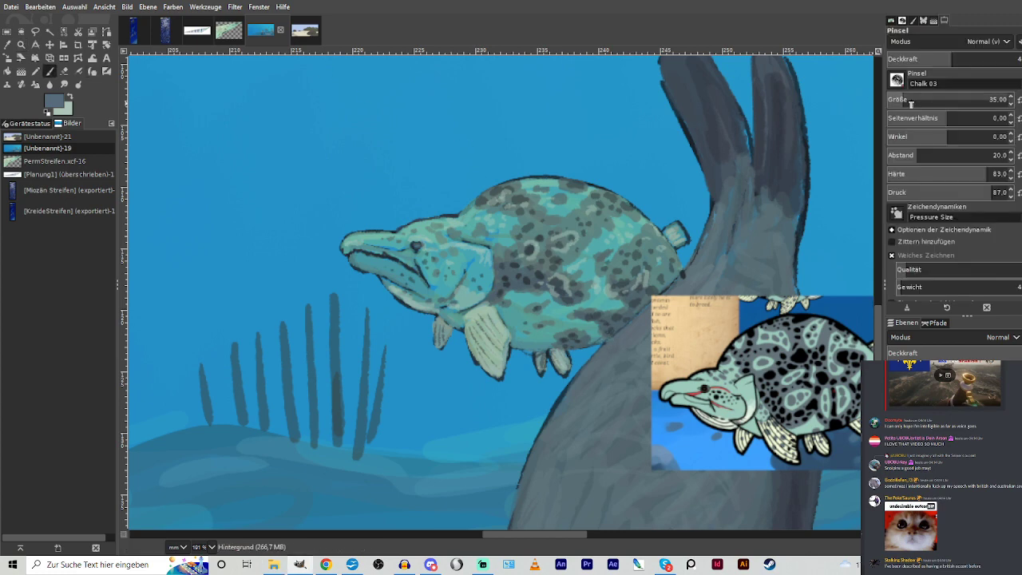
click(925, 59)
click(956, 173)
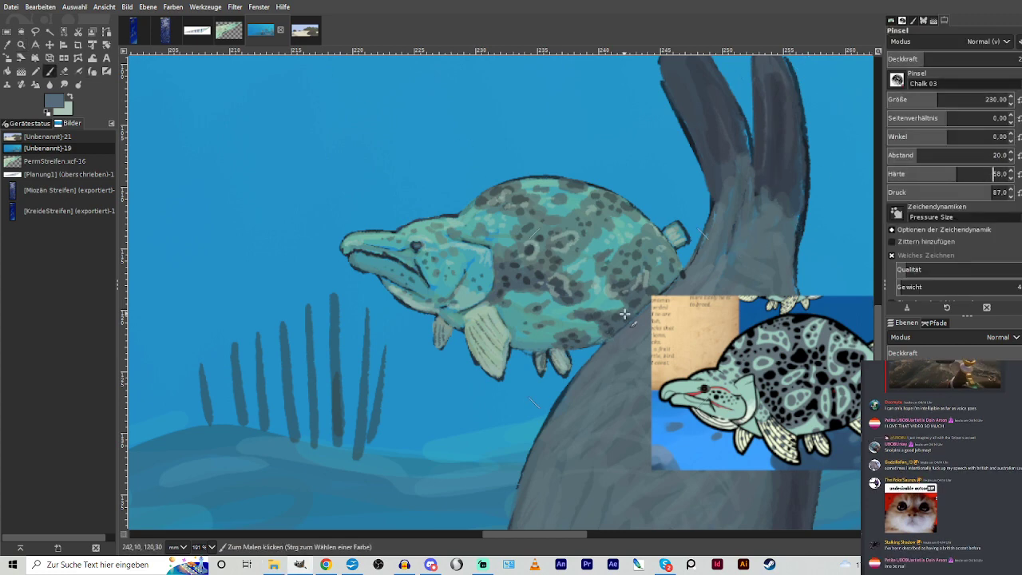
drag(622, 308, 521, 311)
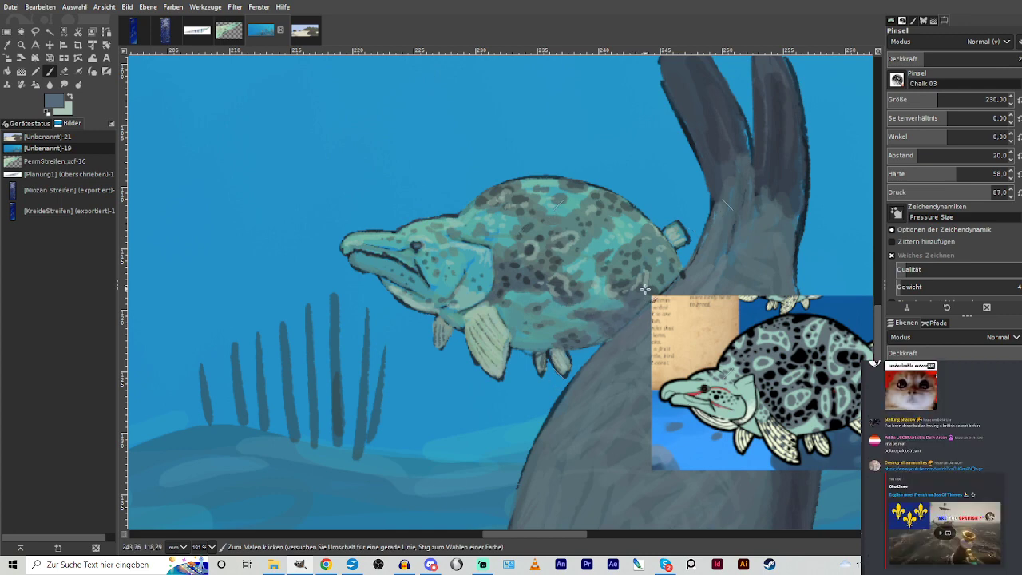
drag(645, 290, 519, 310)
Shade the gar in Multiply mode with brush size 164, hardness 32 and very low opacity, and remove the gar reference picture.
click(934, 41)
click(900, 174)
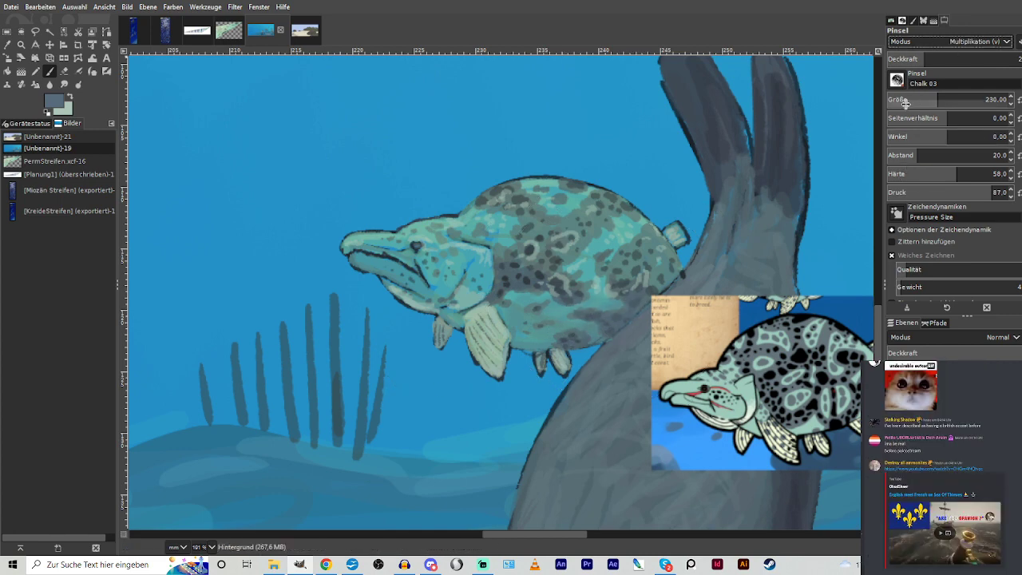
click(915, 59)
click(927, 174)
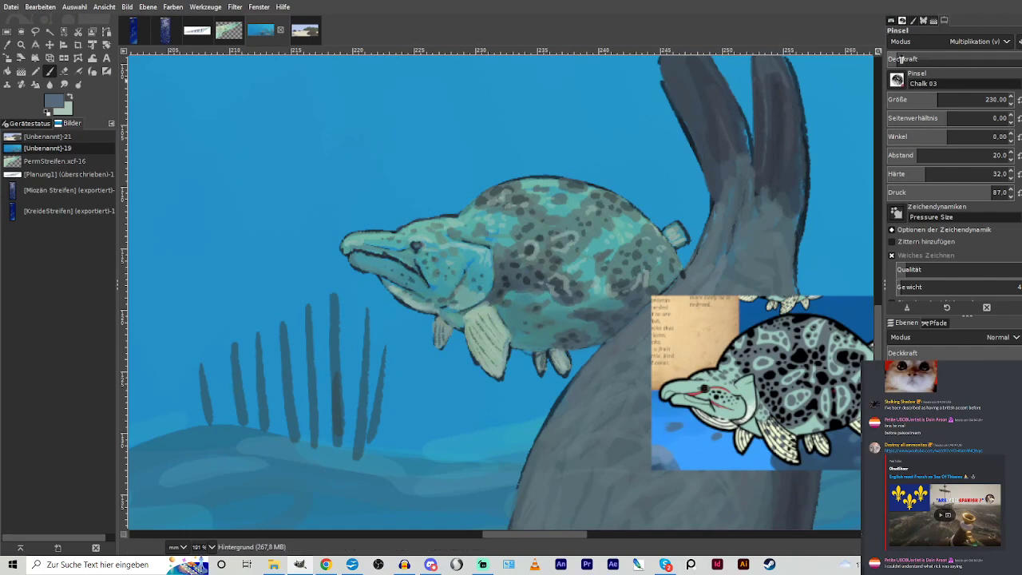
click(929, 100)
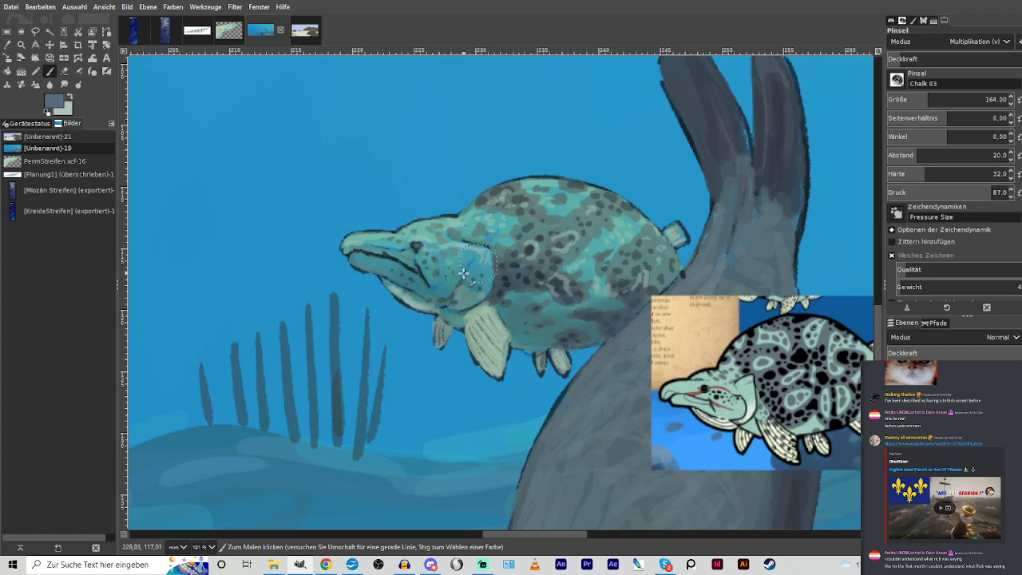
scroll(338, 248, down, 8)
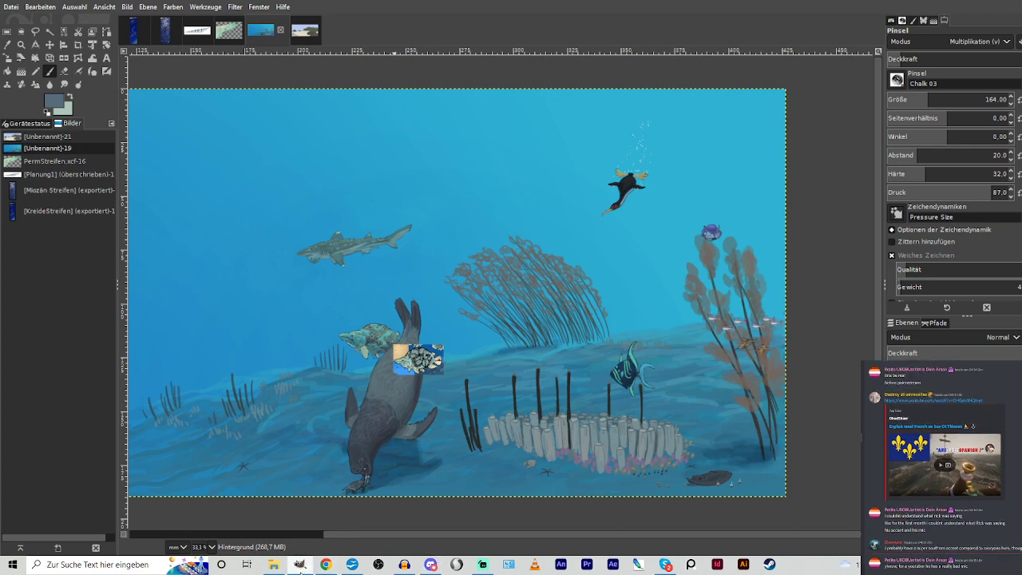
key(ctrl+z)
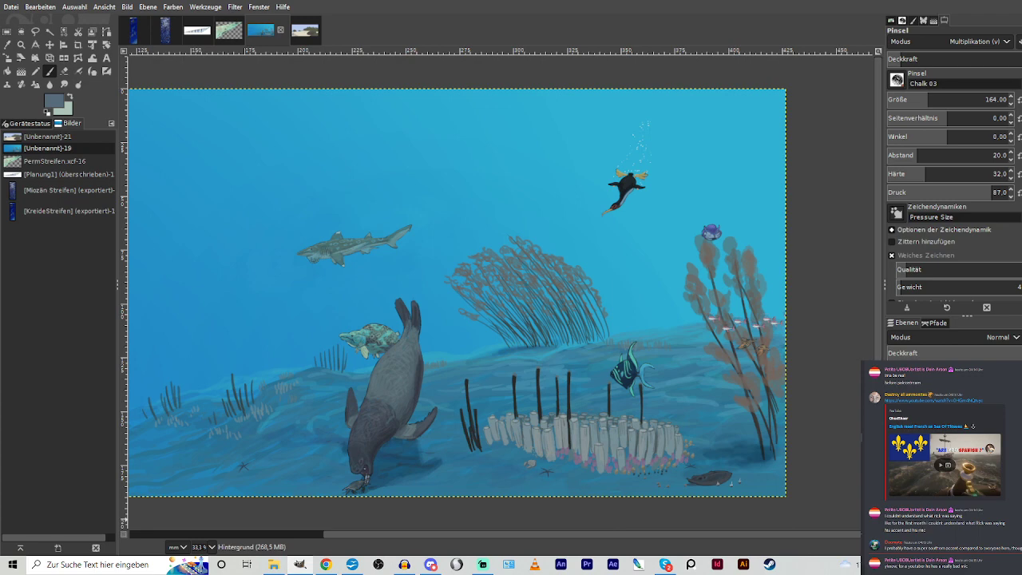
Sample the water blue beside the diving bird and glaze it over the bird in Normal mode at size 401 and low opacity.
click(21, 44)
drag(528, 132, 626, 243)
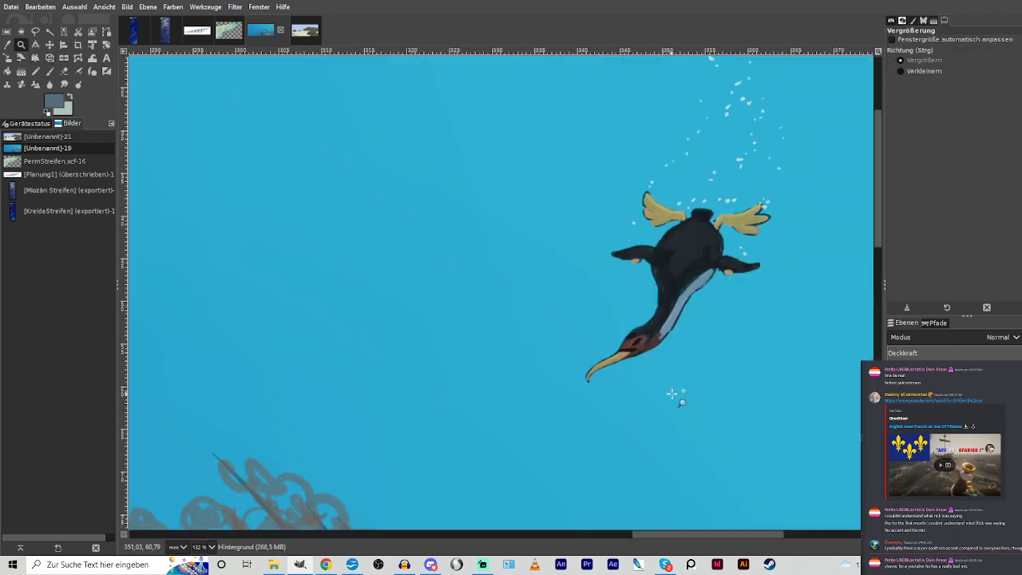
click(7, 47)
click(609, 299)
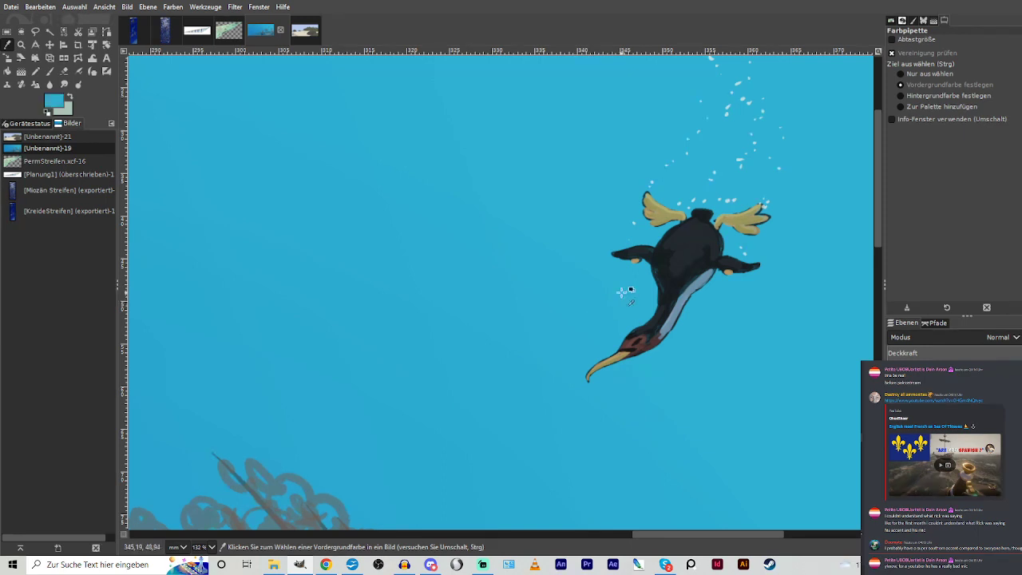
click(52, 72)
drag(933, 97, 957, 98)
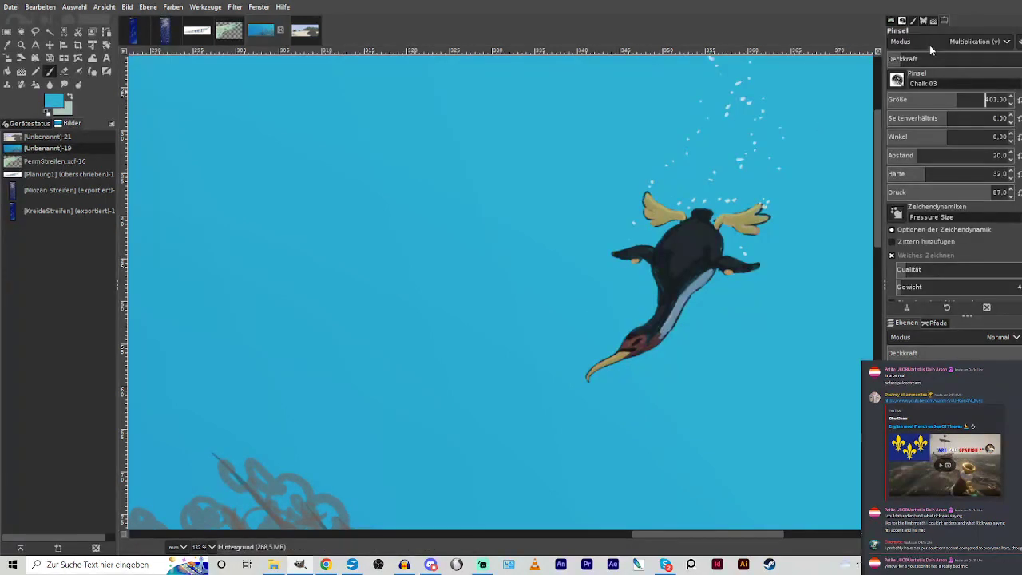
click(930, 43)
click(926, 56)
mouse_move(744, 231)
mouse_down()
mouse_move(692, 180)
mouse_move(650, 238)
mouse_move(599, 279)
mouse_move(661, 319)
mouse_move(760, 262)
mouse_move(684, 327)
mouse_up()
scroll(684, 328, down, 5)
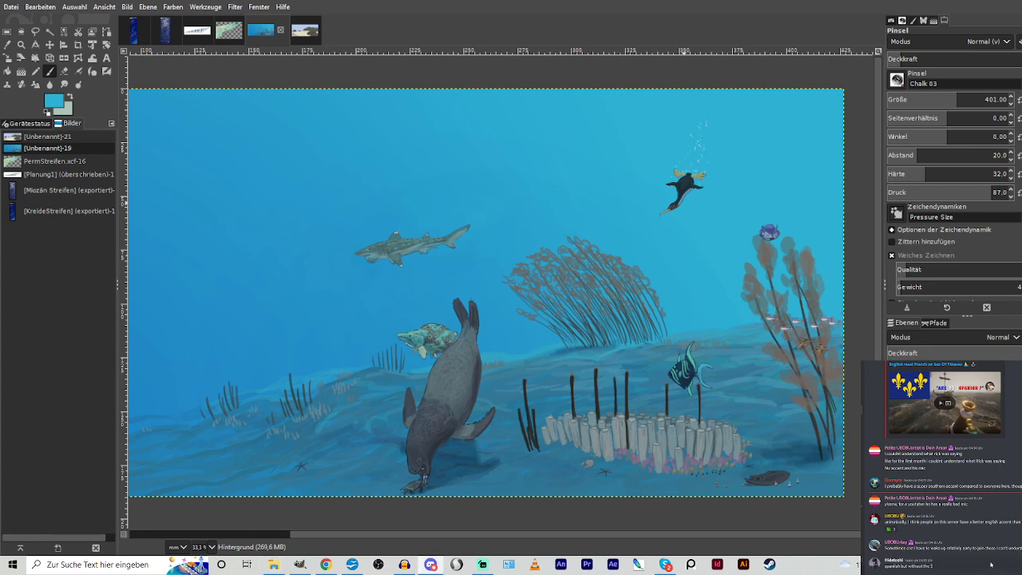
Import the Miraculous Sanddollar sheet into the underwater painting and scale it down to about 39 × 36 mm over the pale tube coral.
click(431, 565)
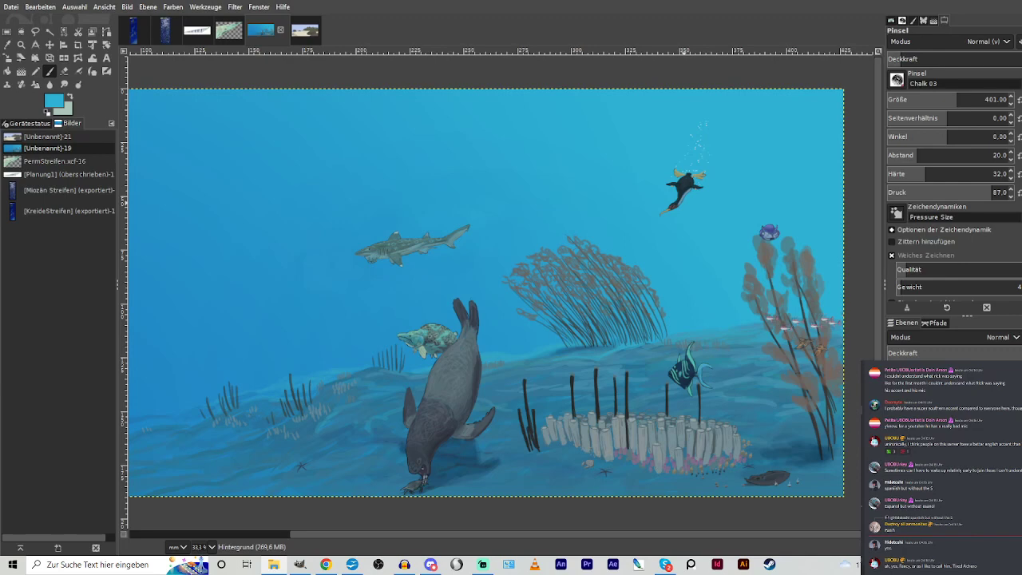
drag(299, 572, 532, 408)
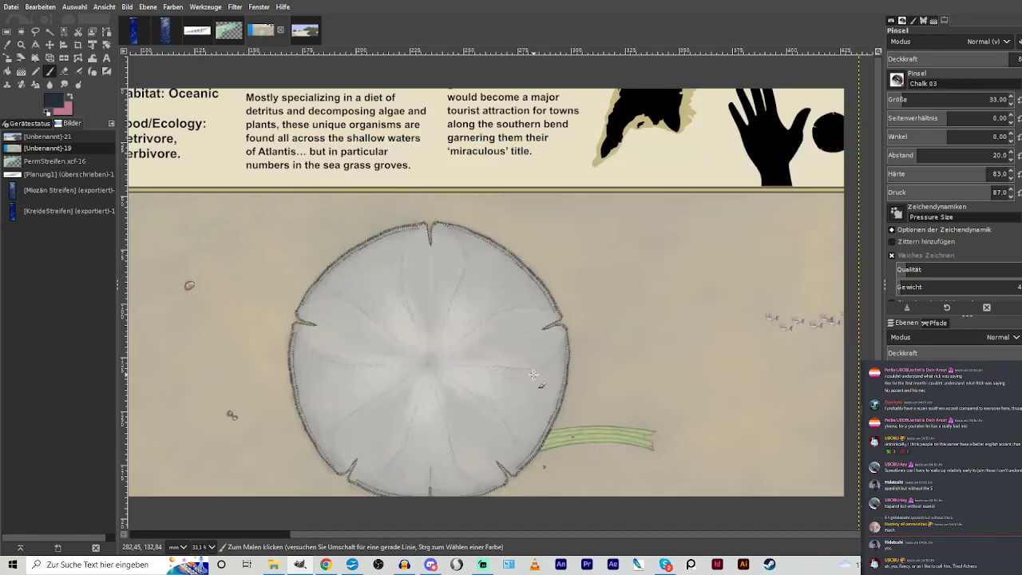
click(7, 59)
click(552, 383)
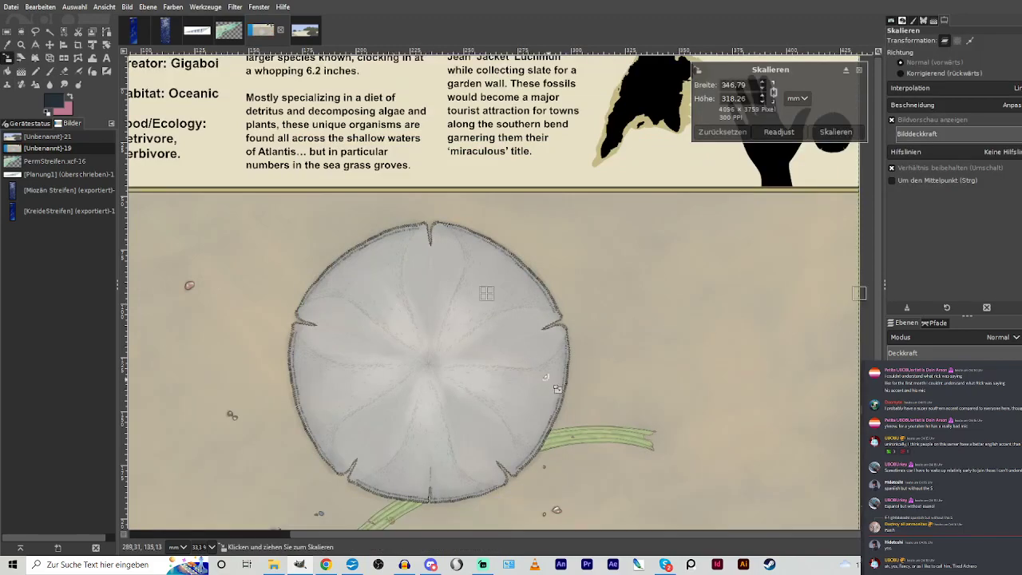
mouse_move(553, 384)
mouse_down()
mouse_move(406, 253)
mouse_move(468, 320)
mouse_move(516, 346)
mouse_move(495, 344)
mouse_move(563, 378)
mouse_up()
click(836, 132)
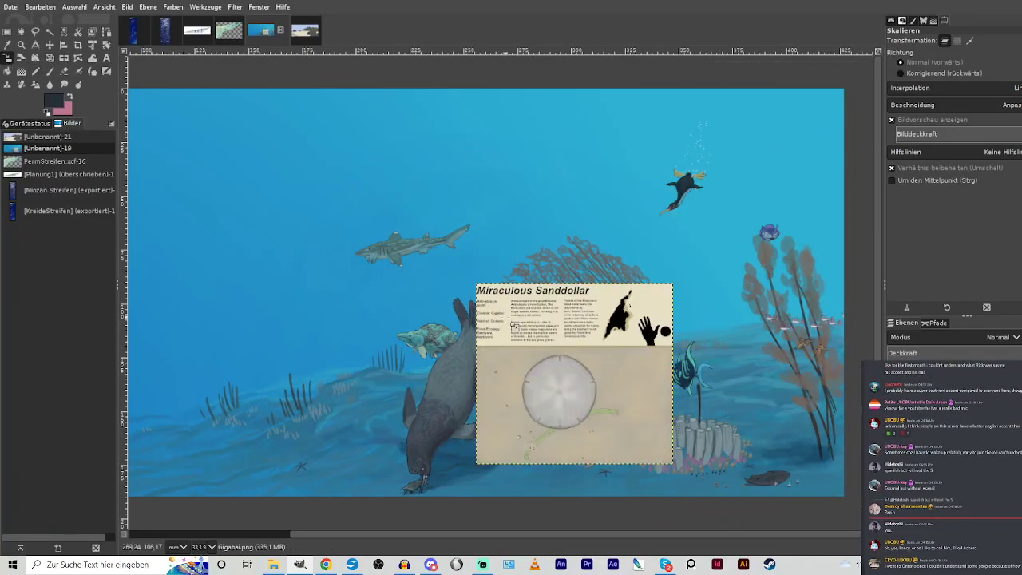
click(542, 334)
drag(539, 324, 652, 426)
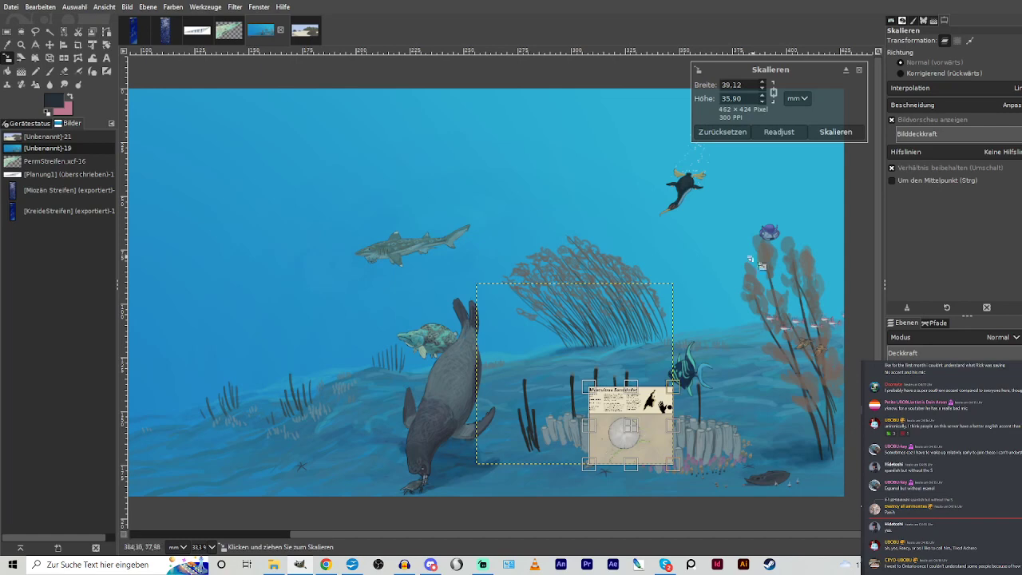
click(835, 132)
Activate the background layer and sample the pale grey of the reference sand dollar as the painting colour.
key(z)
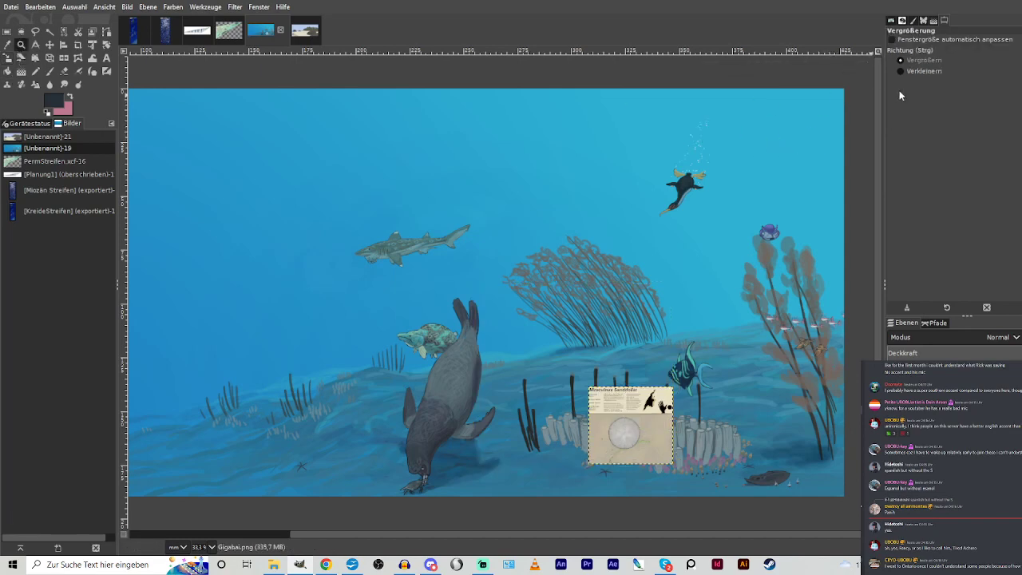
drag(527, 384, 711, 435)
drag(712, 477, 243, 439)
scroll(807, 393, left, 4)
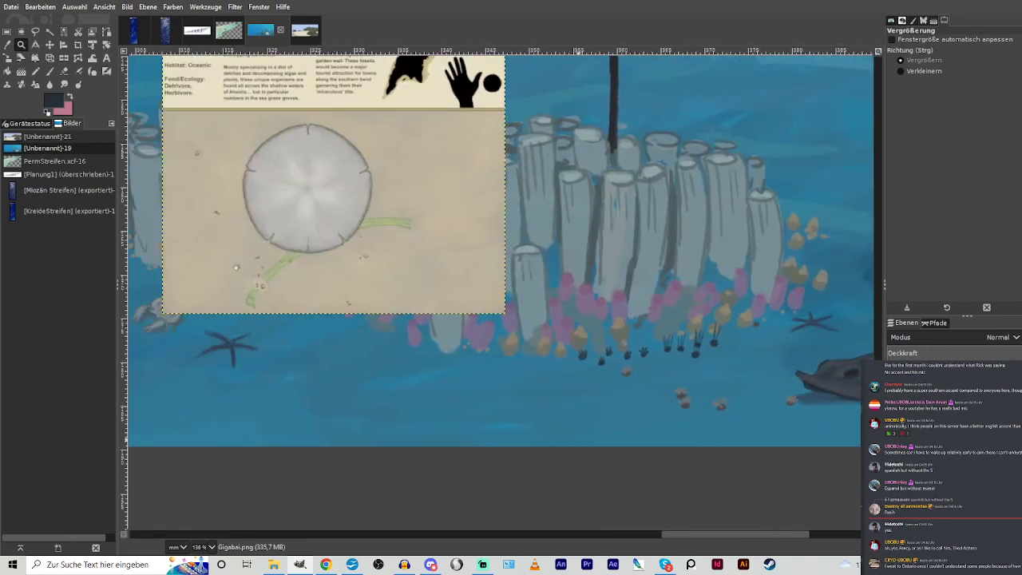
click(942, 441)
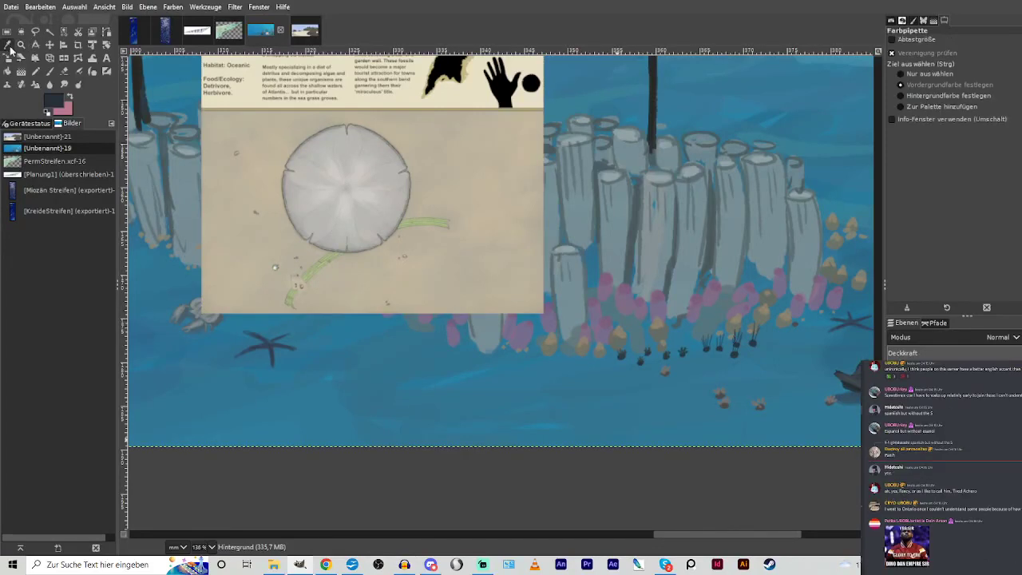
key(p)
key(o)
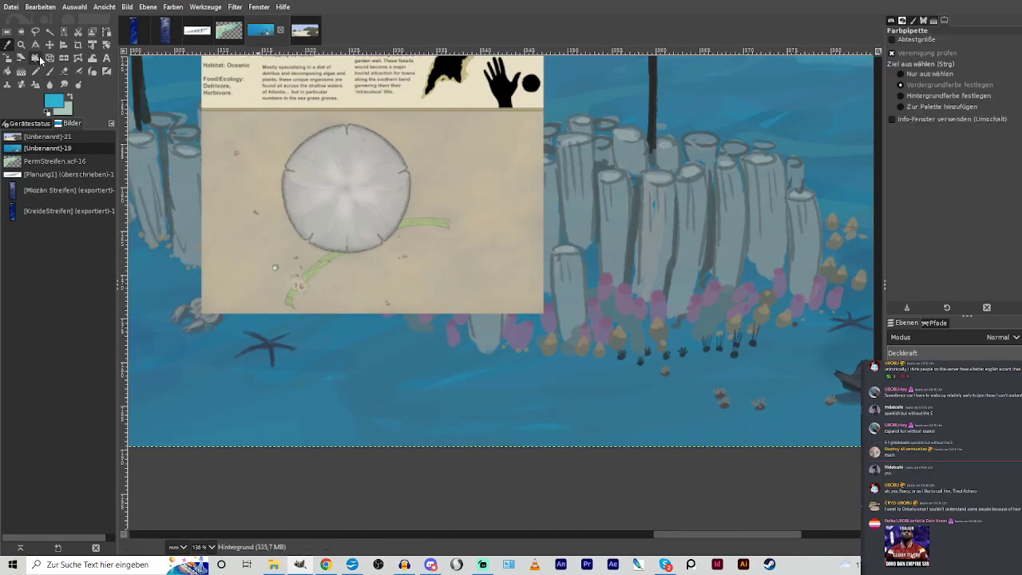
click(329, 181)
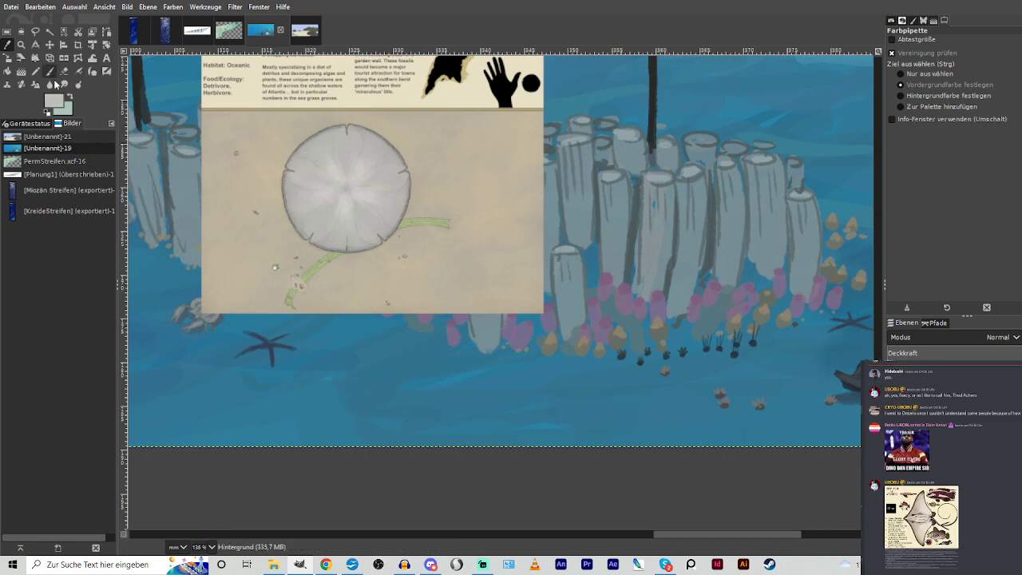
Paint a cluster of small flat sand dollars on the seabed below the coral, using Chalk 03 at size 58 and higher opacity.
key(p)
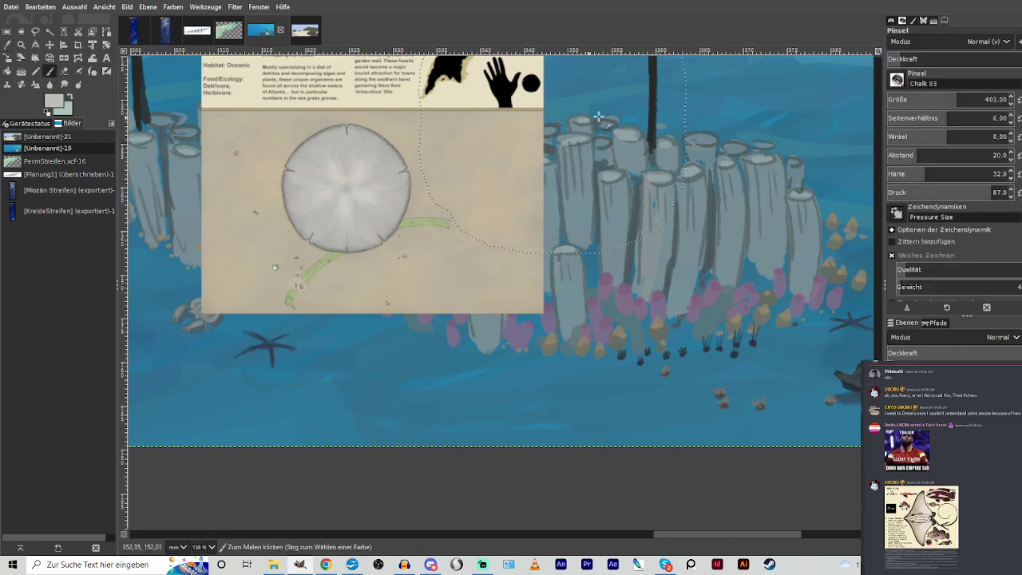
click(905, 99)
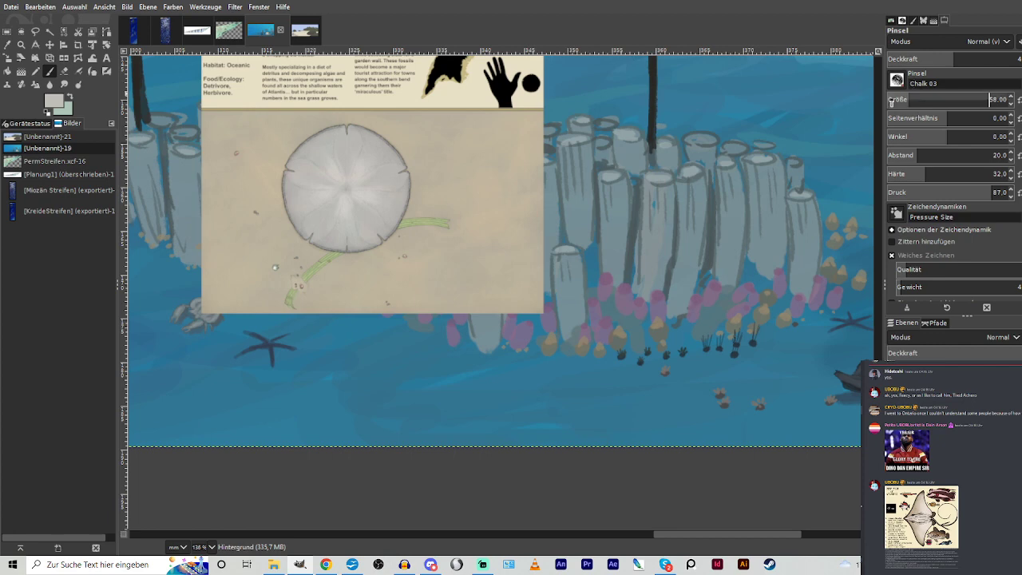
drag(576, 425, 536, 419)
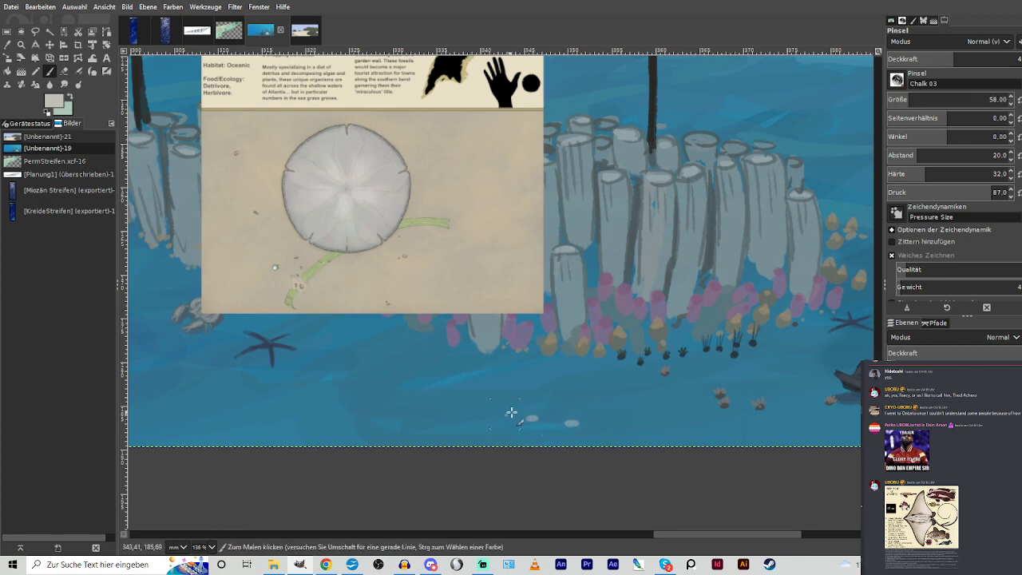
click(548, 413)
click(512, 413)
click(485, 410)
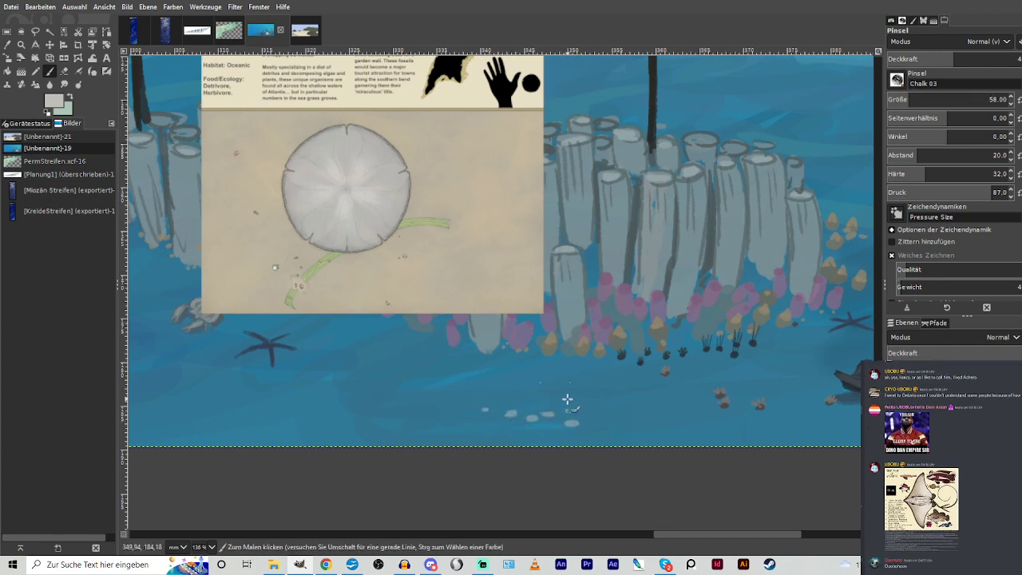
Scatter more pale sand dollars across the seabed between the seal and the coral, with larger ones along the canvas's lower edge.
drag(679, 535, 565, 535)
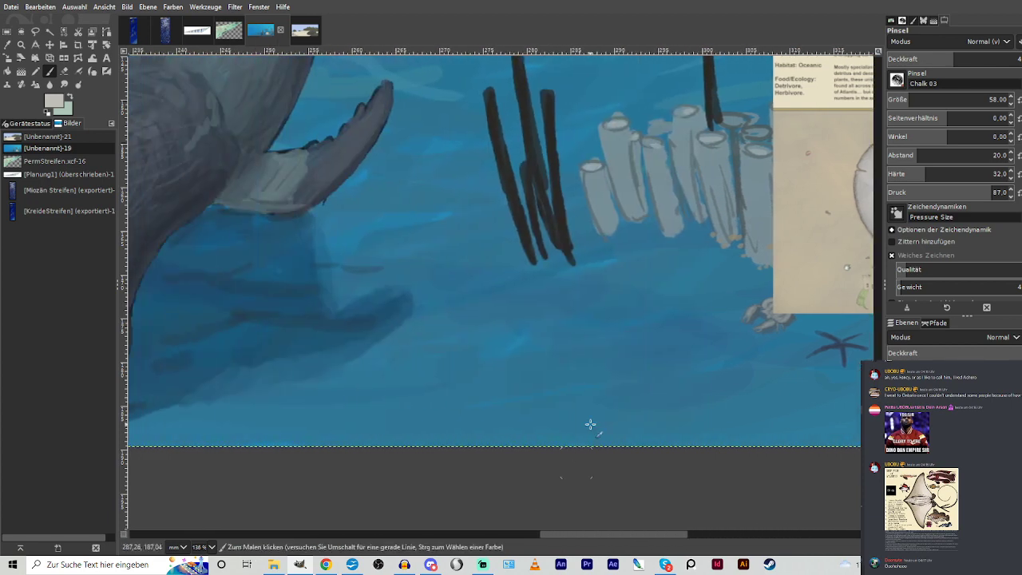
click(532, 402)
click(453, 394)
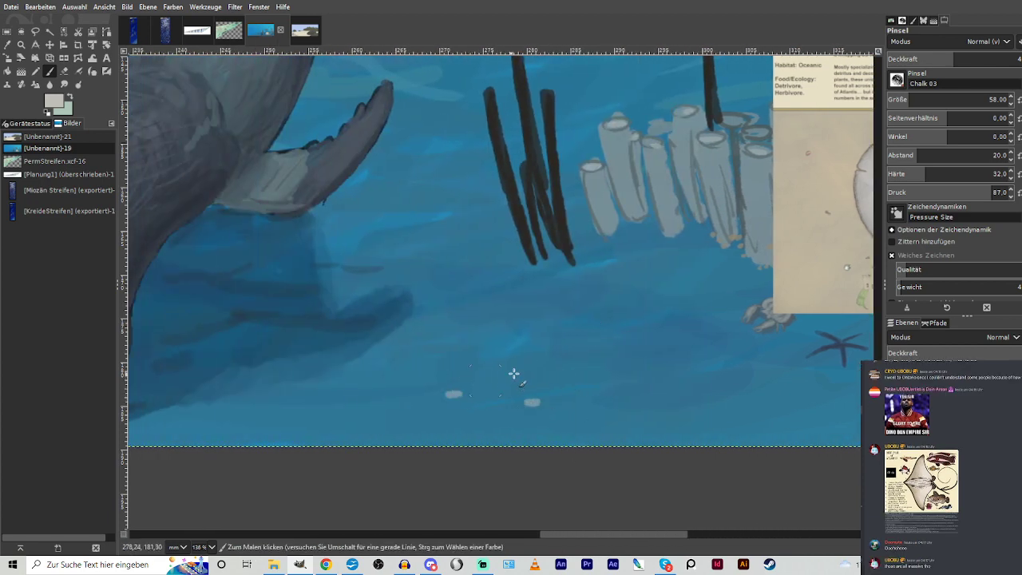
click(606, 366)
click(659, 362)
click(623, 352)
click(583, 359)
drag(693, 437, 715, 438)
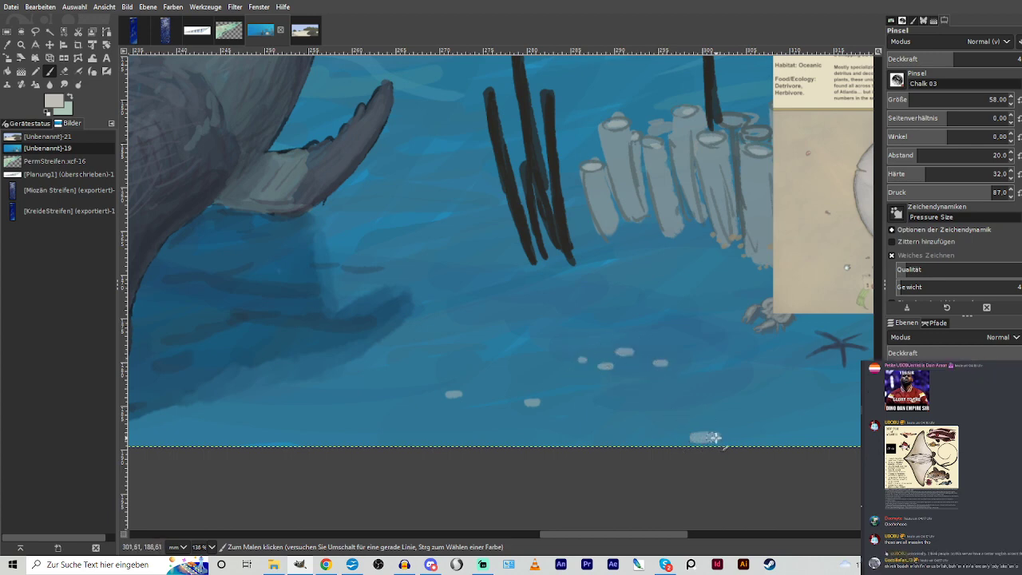
drag(431, 438, 473, 434)
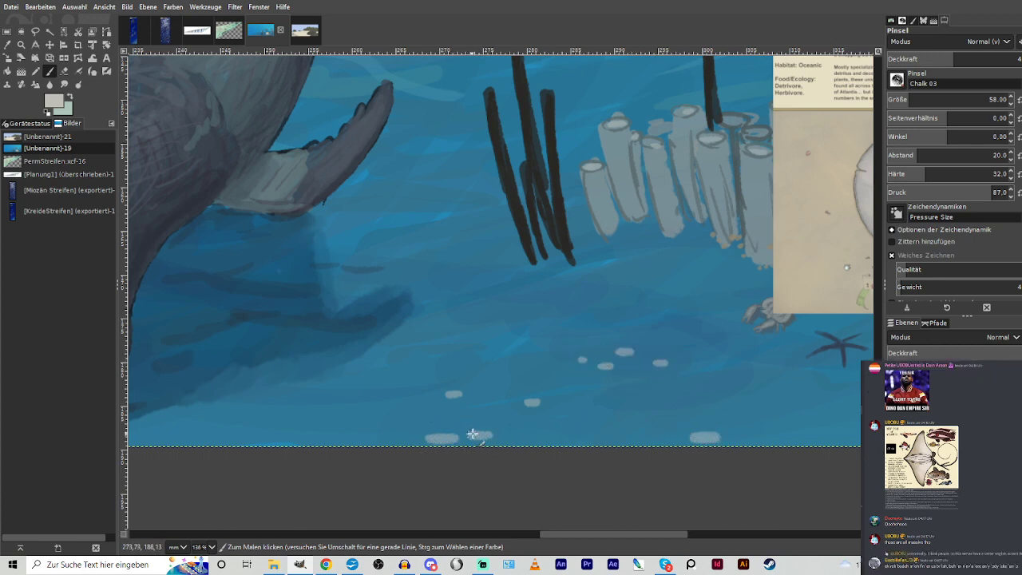
click(393, 430)
Paint further sand dollars around the dark carcass, raising brush hardness to 100, and remove the sand dollar reference sheet.
drag(624, 533, 821, 531)
drag(780, 421, 791, 420)
drag(725, 427, 731, 426)
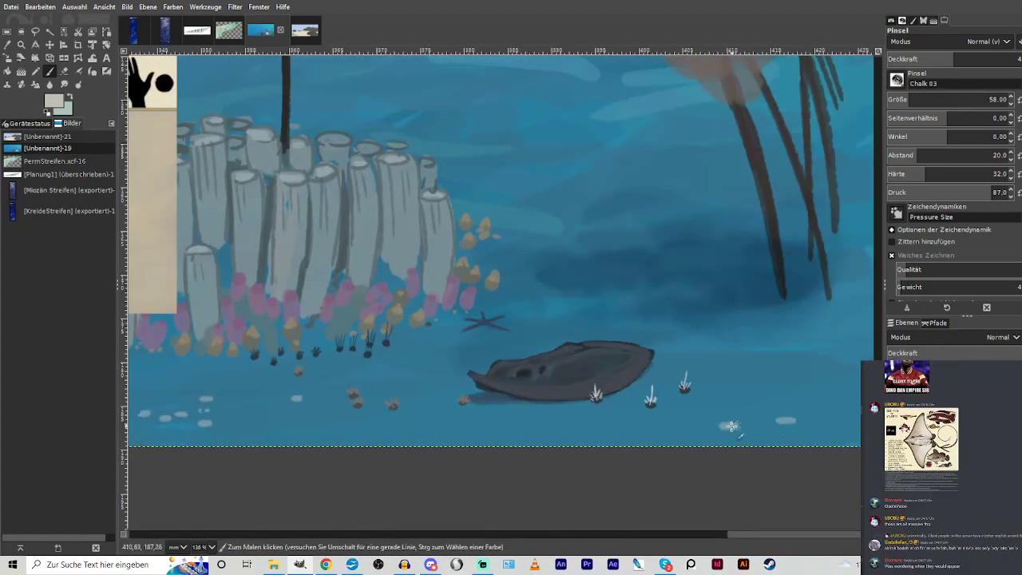
drag(670, 431, 665, 432)
drag(962, 176, 1008, 175)
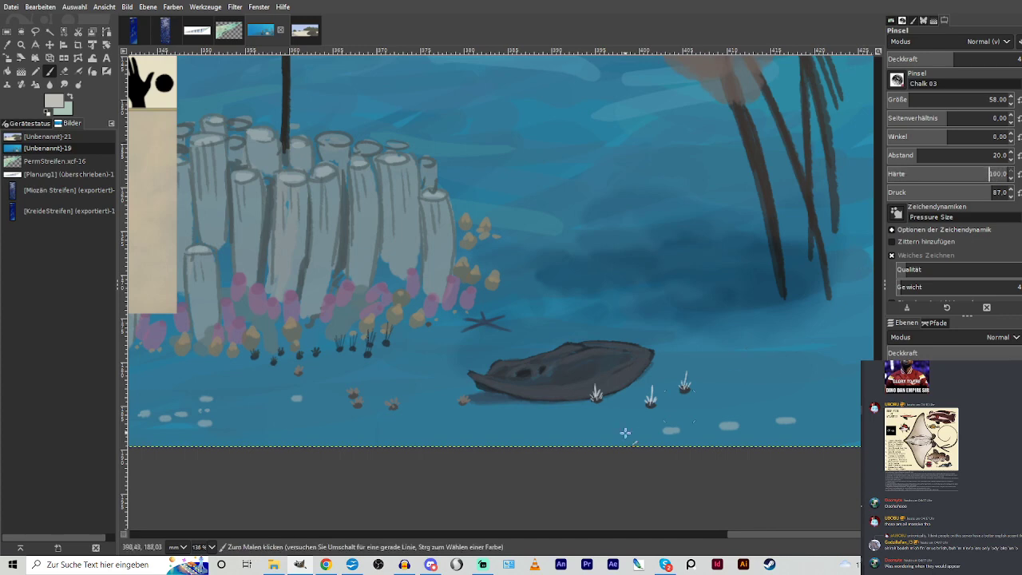
click(577, 443)
click(475, 431)
key(shift+ctrl+j)
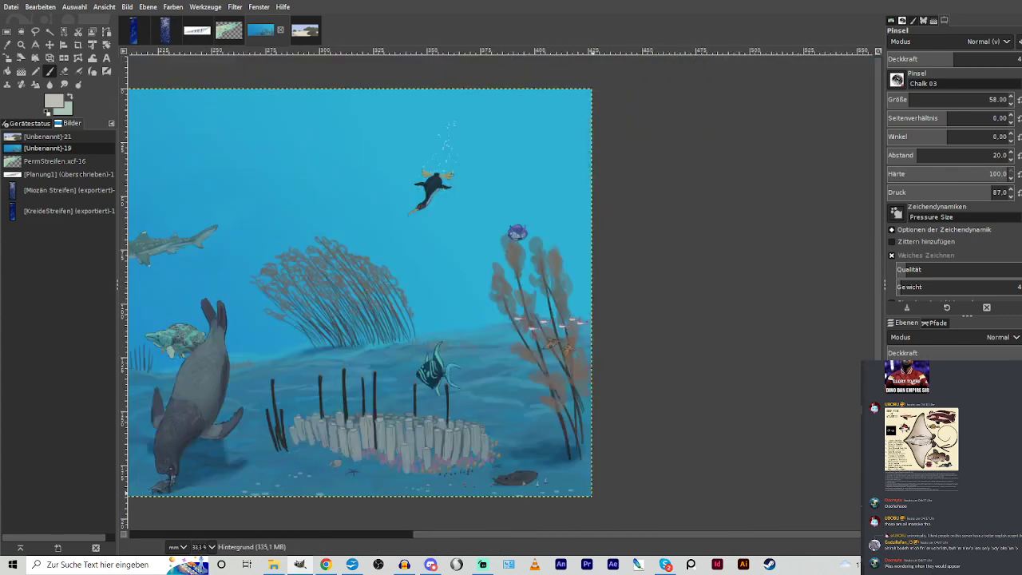
click(21, 45)
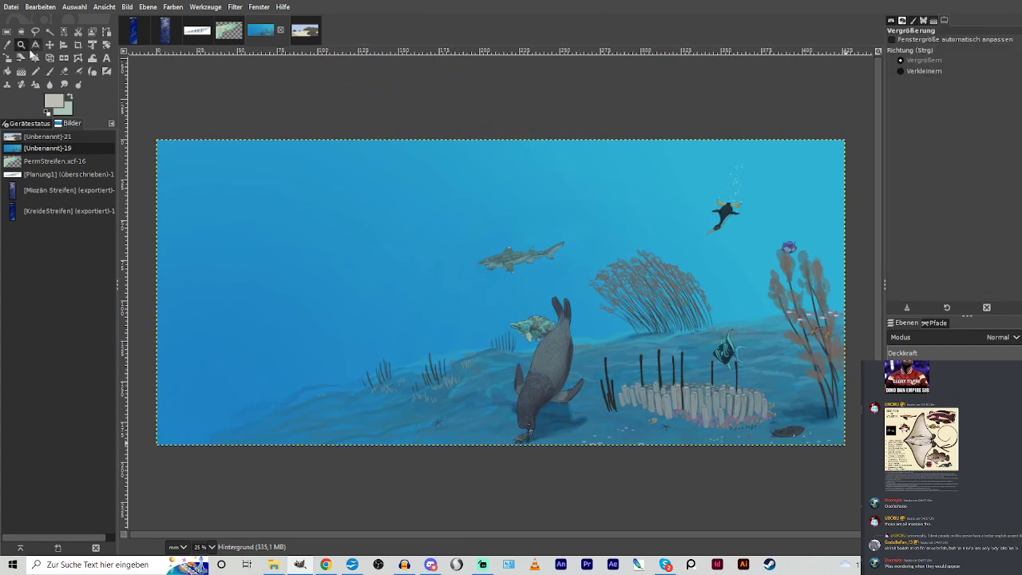
drag(372, 176, 828, 433)
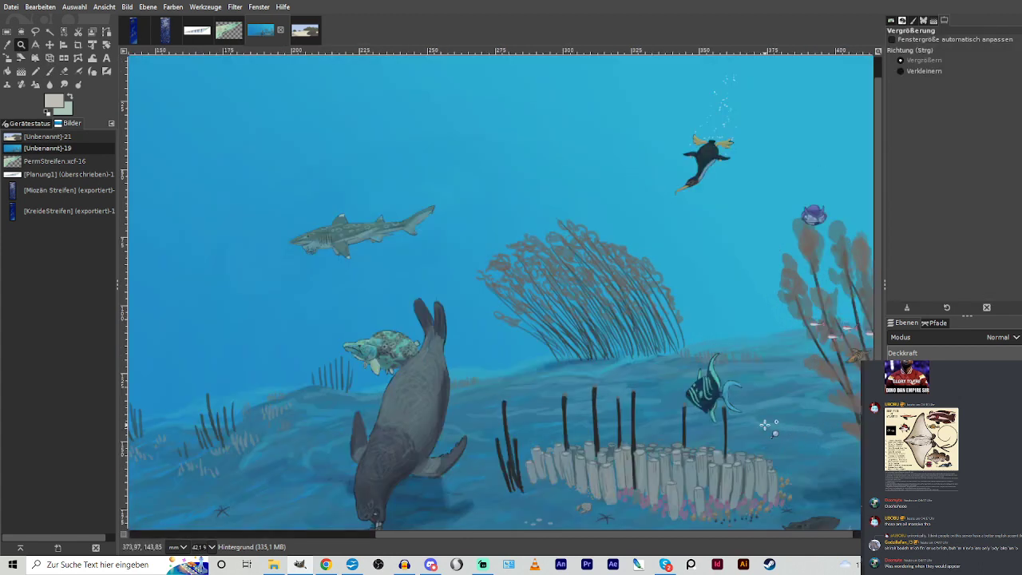
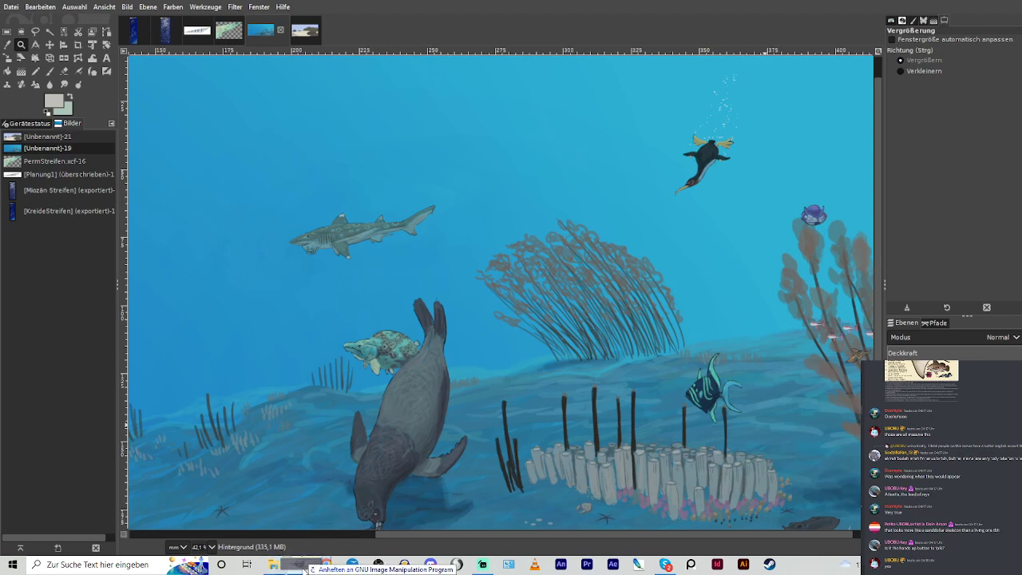
Import the Reef Fish of Atlantis sheet and crop its layer to the fish and ray illustrations, 1578 × 1656 pixels.
key(o)
key(ctrl+v)
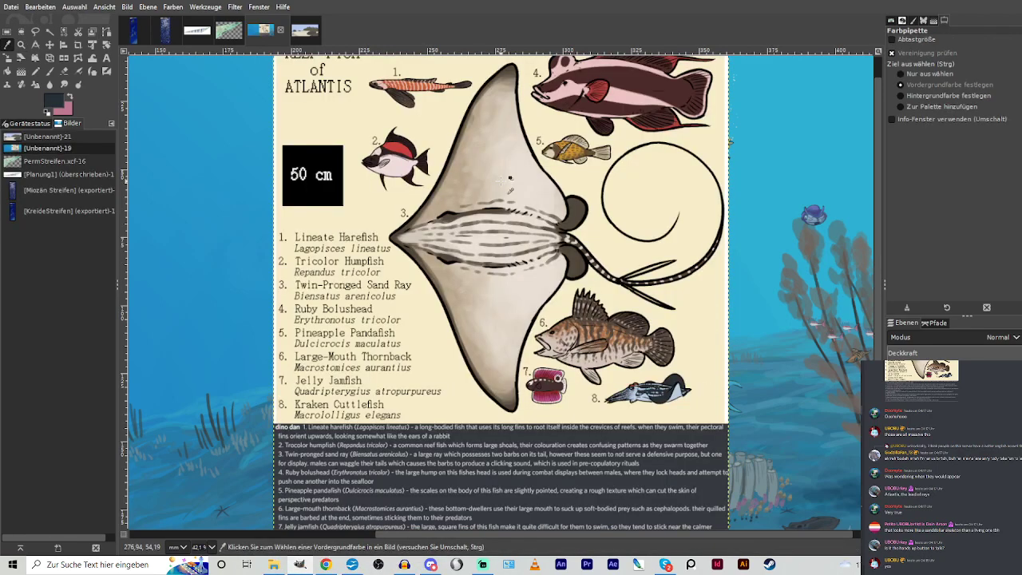
scroll(460, 187, up, 1)
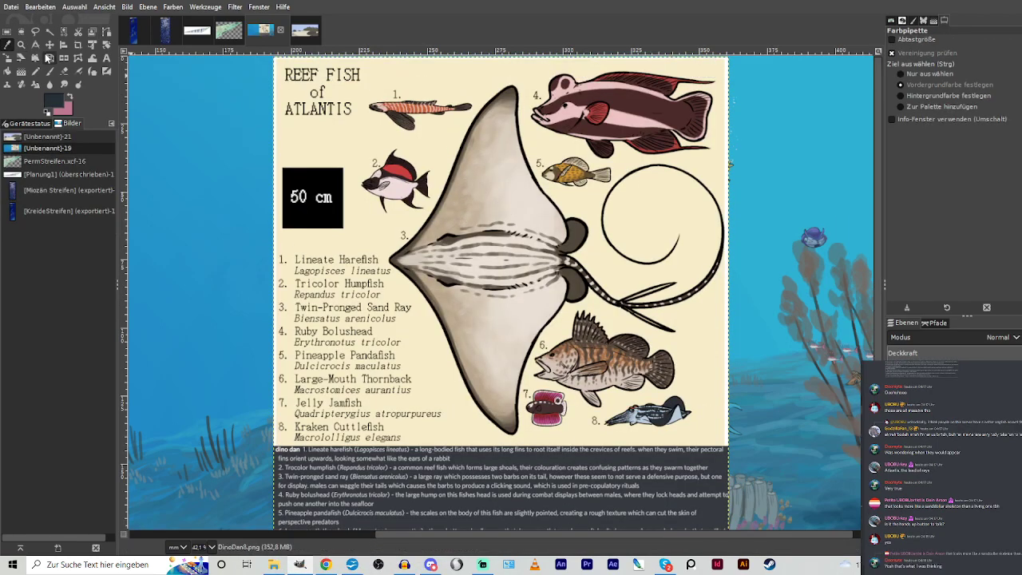
click(78, 45)
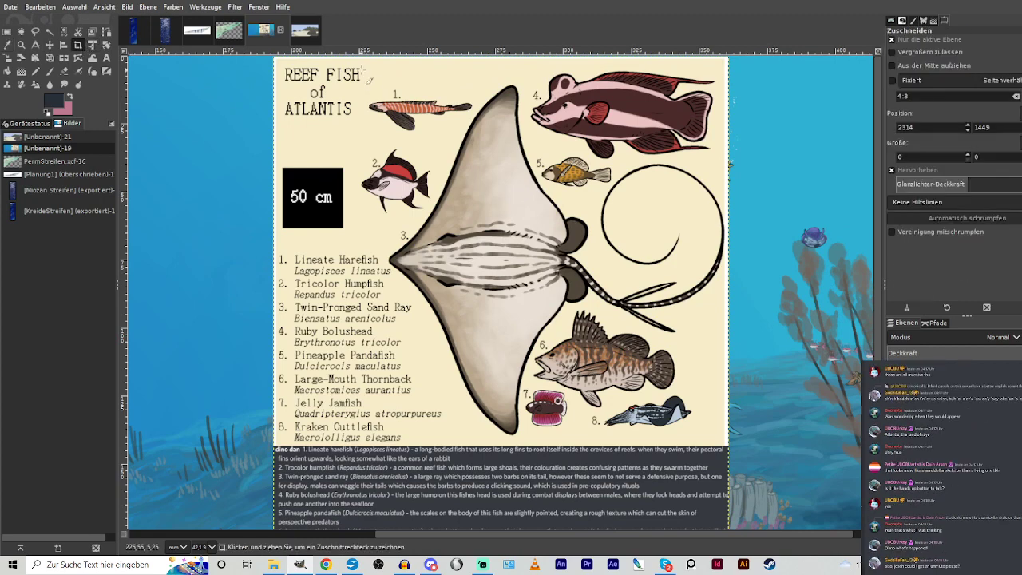
drag(361, 71, 724, 441)
drag(551, 86, 551, 74)
click(516, 177)
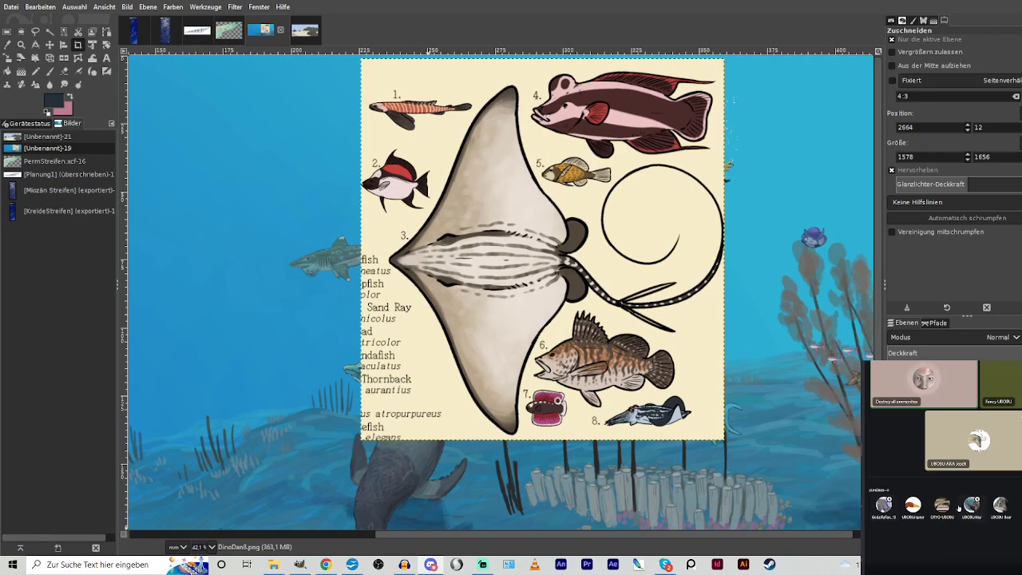
Apply a participant option to two audience members in the Discord stage channel.
right_click(967, 508)
click(1006, 419)
right_click(885, 506)
click(912, 421)
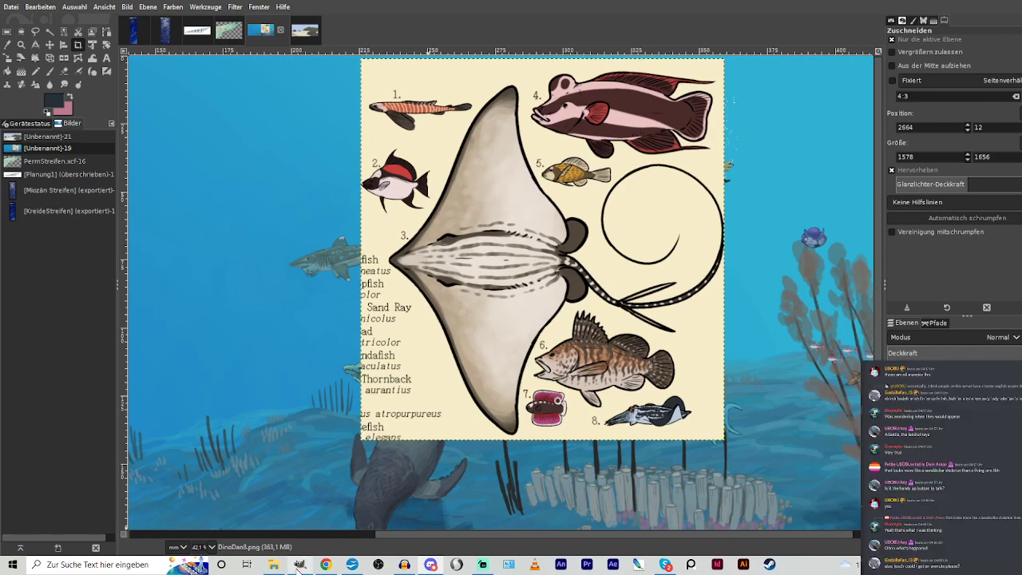
Scale the reef fish sheet down to about 84 × 88 mm and move it over the bushy seaweed above the tube coral.
click(8, 59)
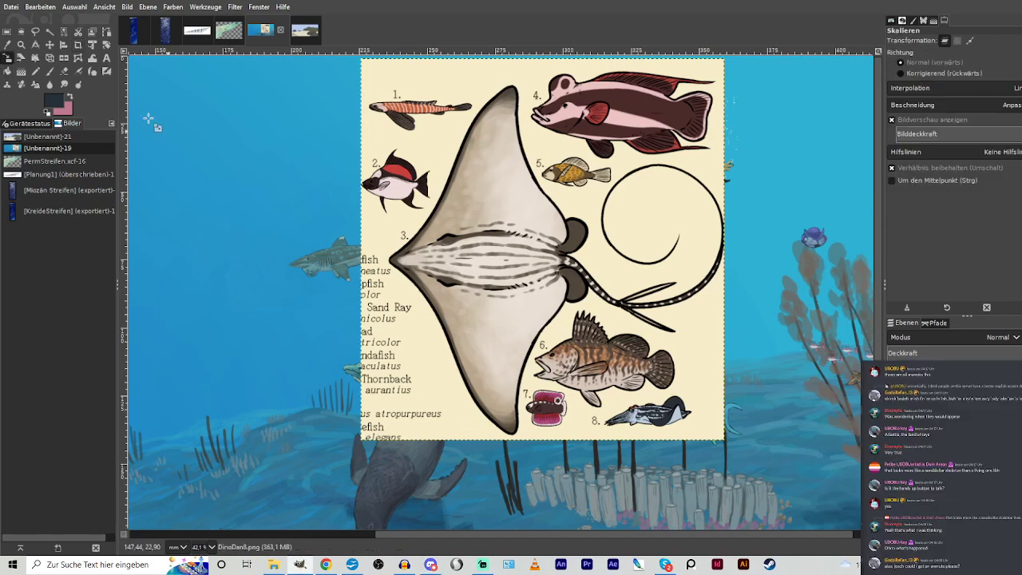
click(538, 267)
drag(469, 207, 601, 344)
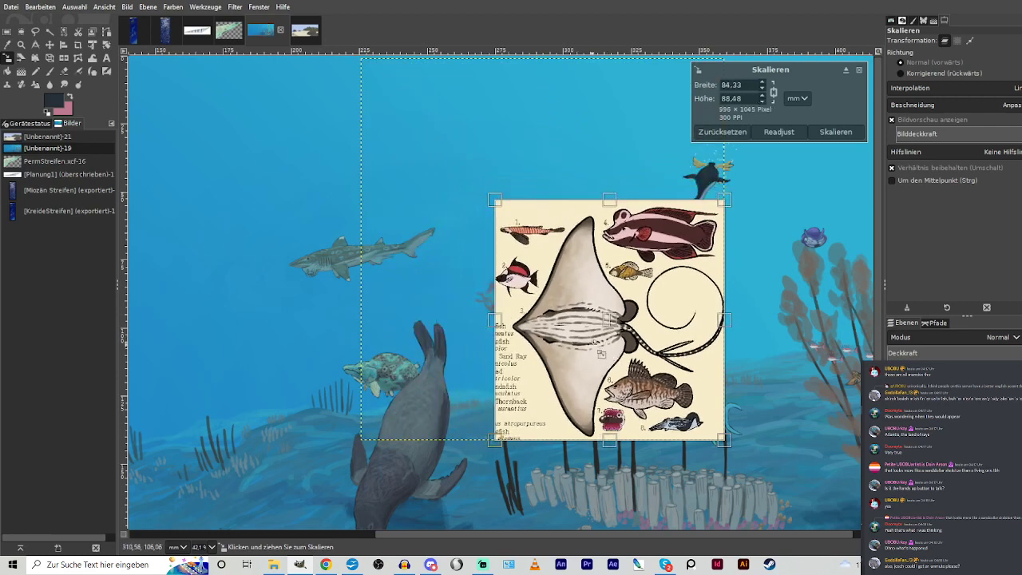
click(836, 132)
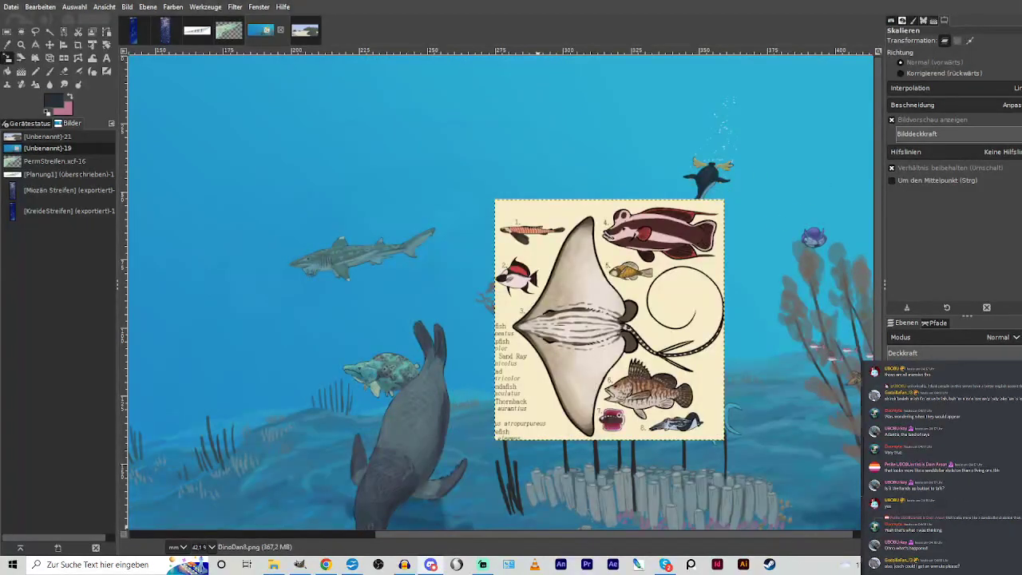
click(300, 565)
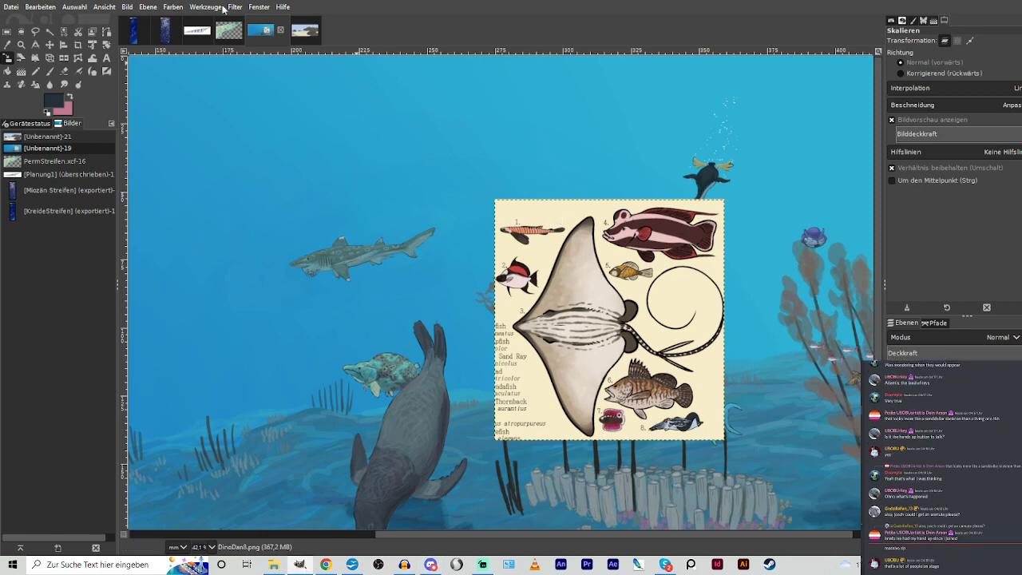
click(49, 45)
drag(599, 345, 747, 383)
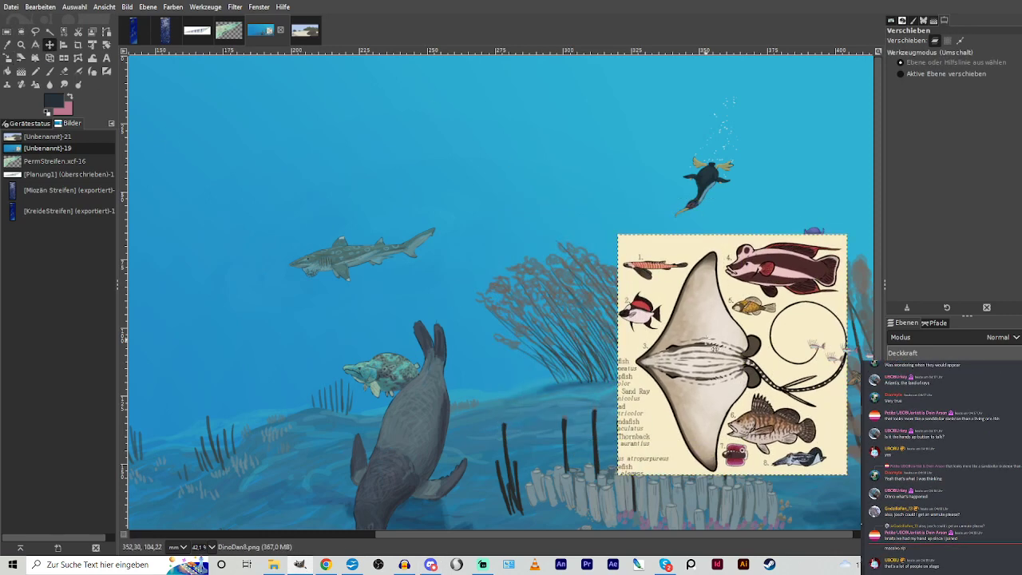
scroll(739, 528, right, 1)
drag(651, 378, 582, 417)
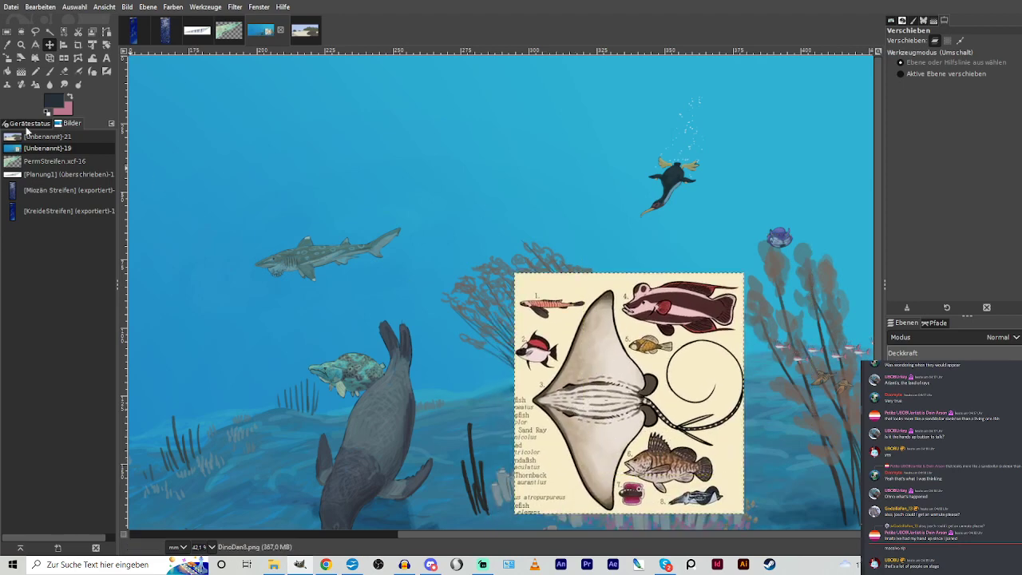
Move the reef fish sheet down to uncover more of the bushy seaweed and flip it horizontally so fish 4 faces the other way.
click(21, 45)
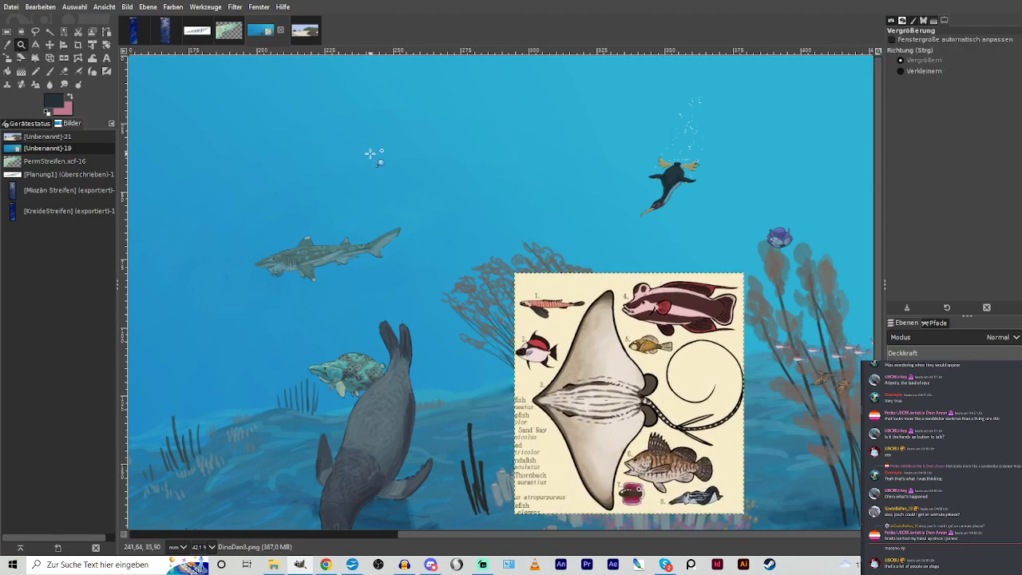
drag(421, 204, 756, 460)
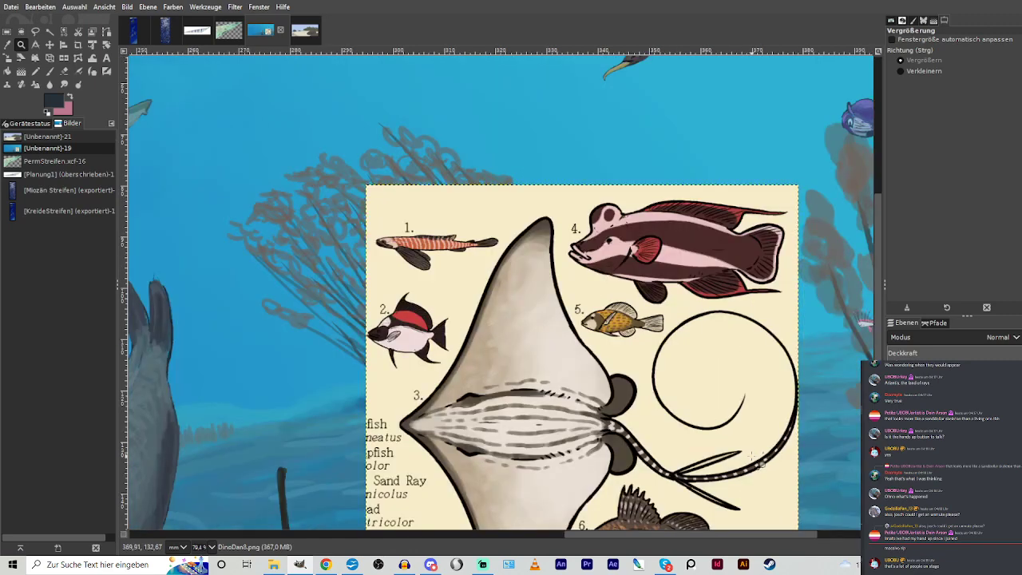
click(49, 45)
drag(414, 240, 423, 363)
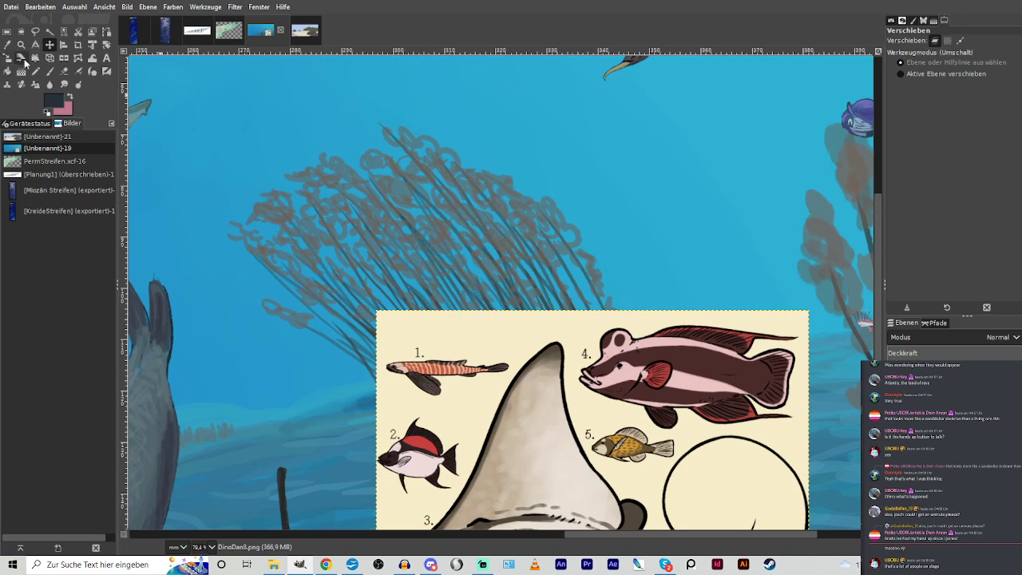
click(64, 57)
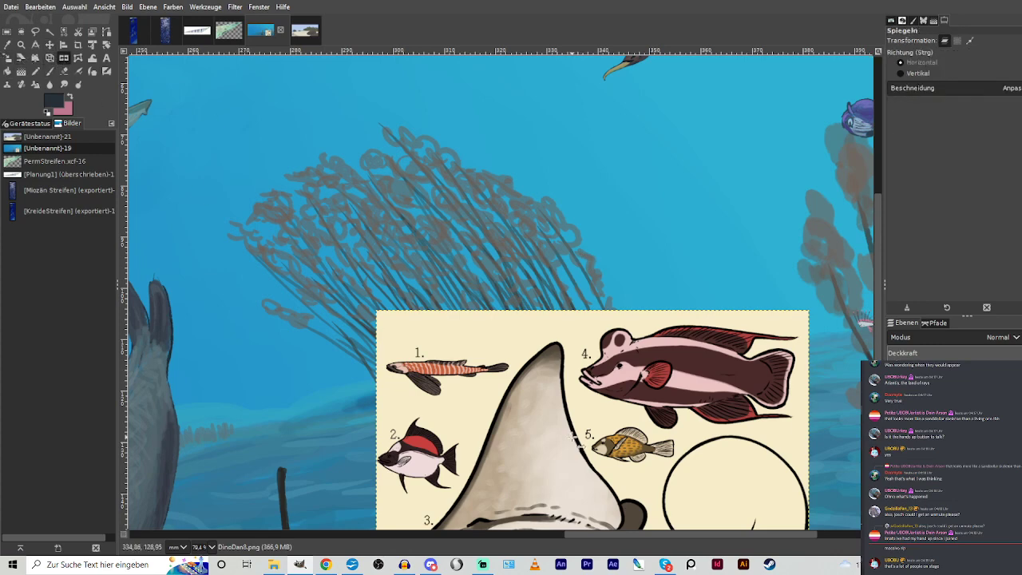
click(577, 441)
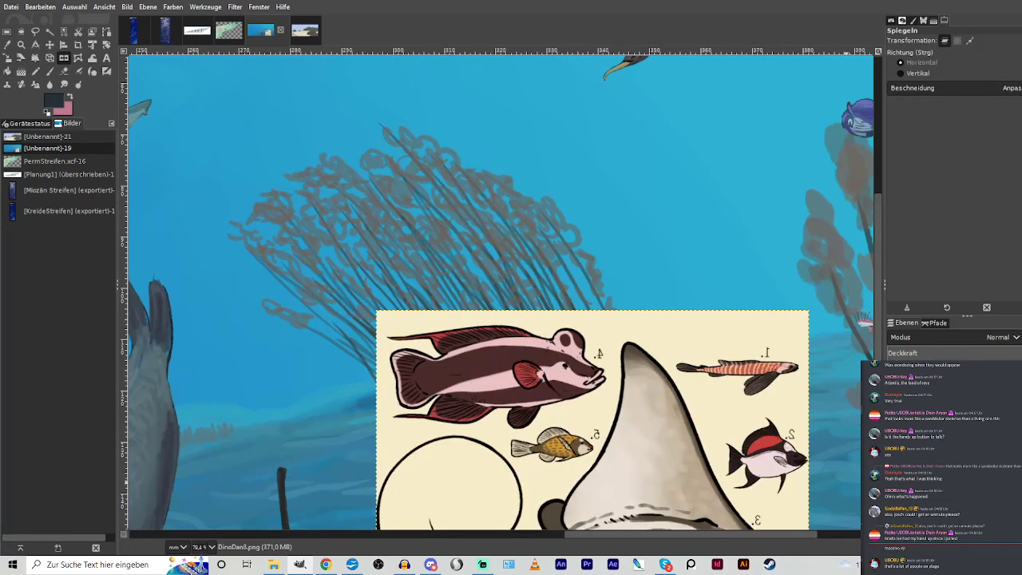
Draw the lower jaw and belly line of fish 4 over the seaweed on the background layer, using a dark Chalk 03 brush at size 29.
click(942, 481)
click(21, 44)
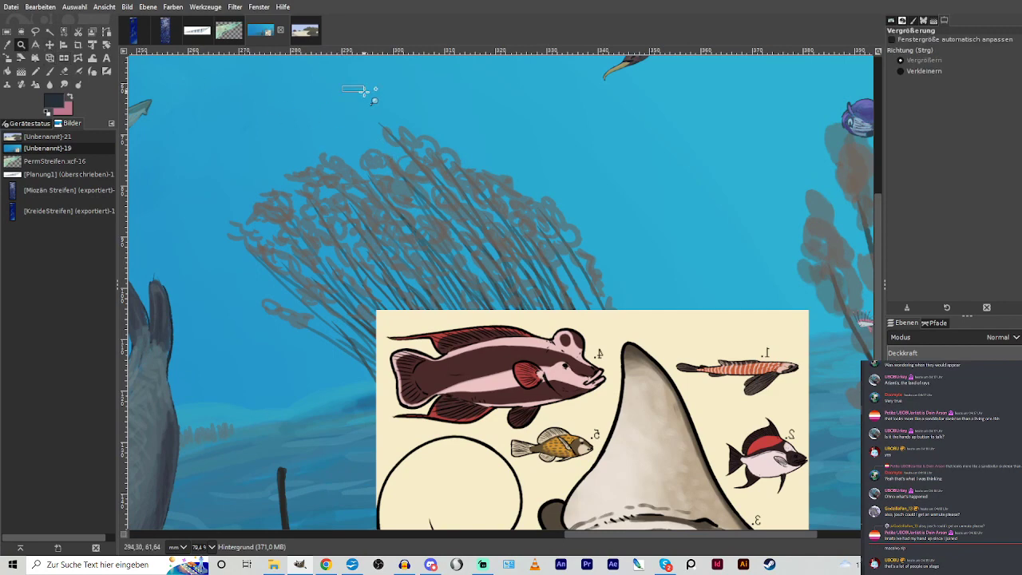
drag(364, 92, 733, 487)
click(50, 71)
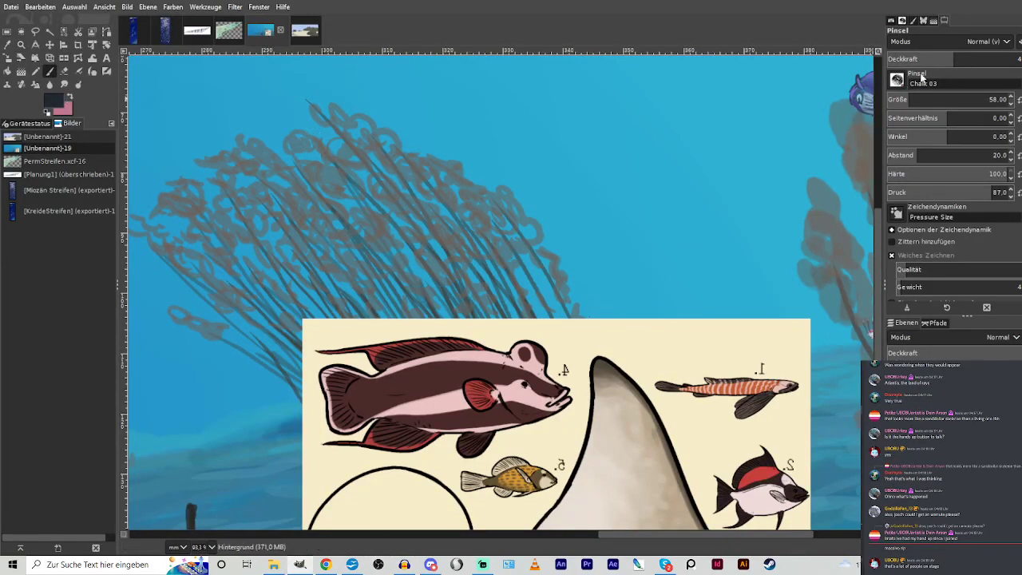
click(1013, 59)
click(901, 98)
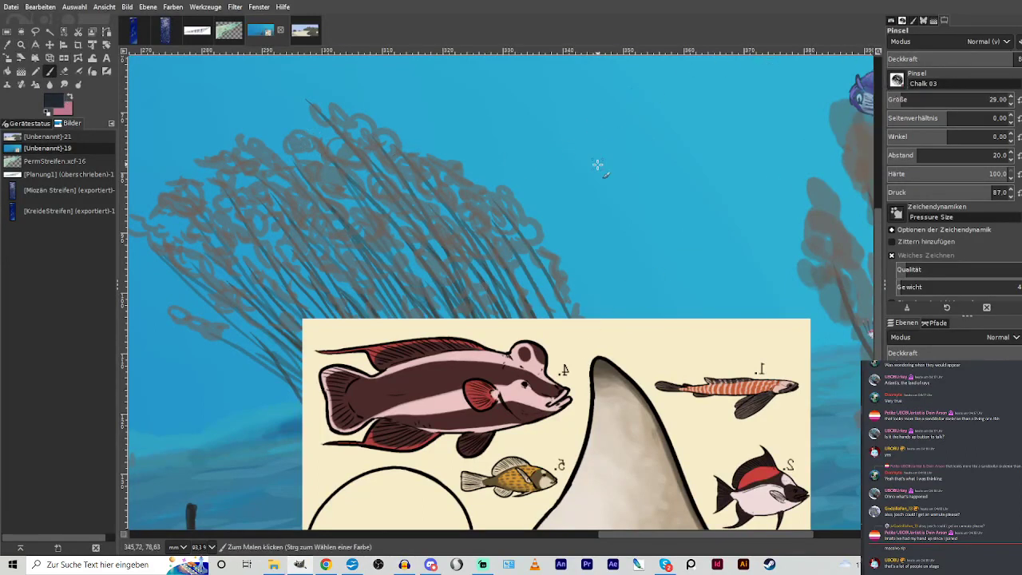
drag(520, 227, 490, 231)
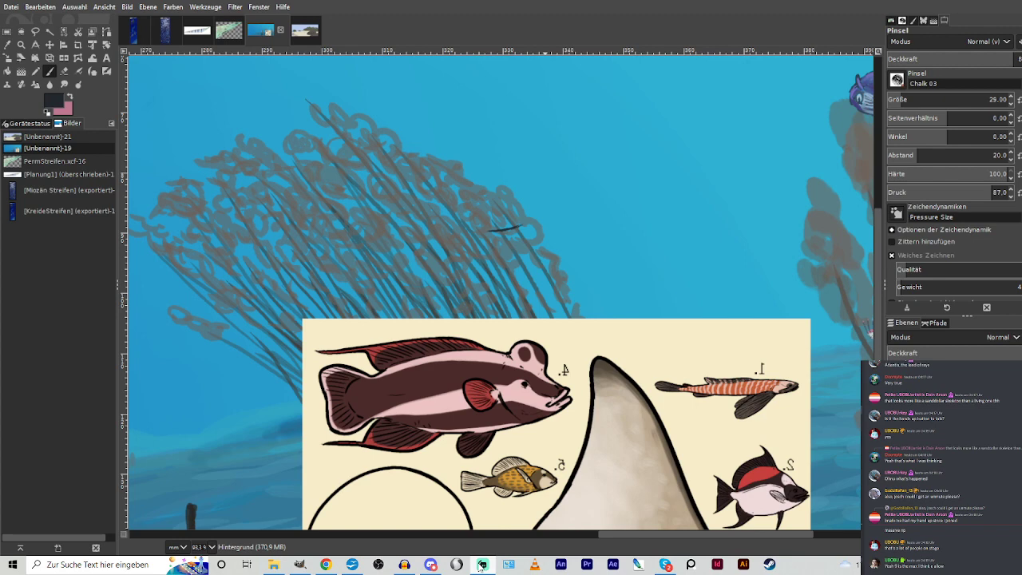
click(300, 565)
mouse_move(521, 226)
mouse_down()
mouse_move(530, 224)
mouse_move(472, 232)
mouse_up()
drag(479, 230, 419, 227)
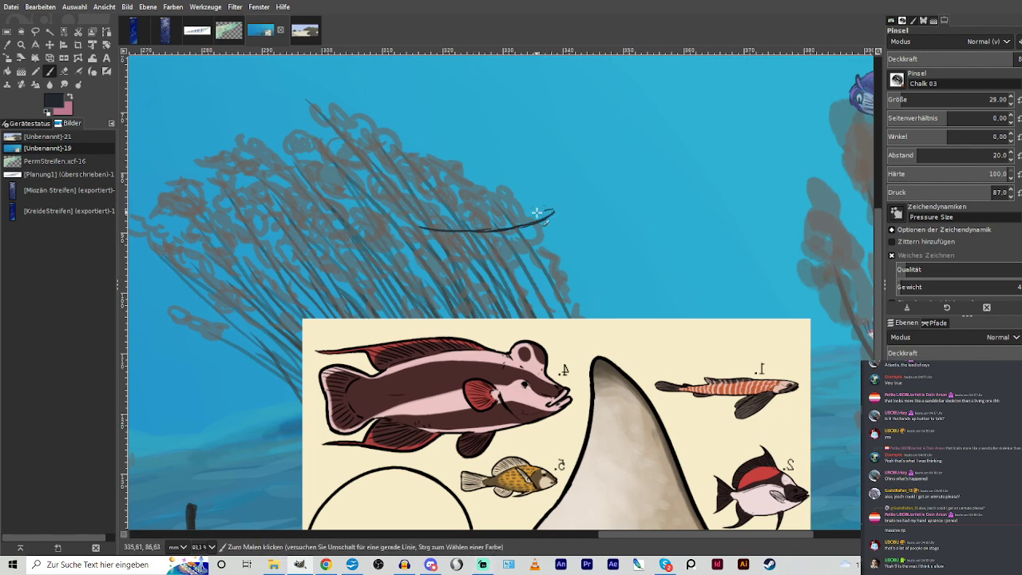
Sketch the fish's head with its lips, forehead bump, eye, gill line and pectoral fin outline.
mouse_move(548, 210)
mouse_down()
mouse_move(532, 213)
mouse_move(548, 193)
mouse_up()
mouse_move(545, 185)
mouse_down()
mouse_move(525, 154)
mouse_move(508, 168)
mouse_move(530, 150)
mouse_move(528, 176)
mouse_move(519, 145)
mouse_move(479, 155)
mouse_up()
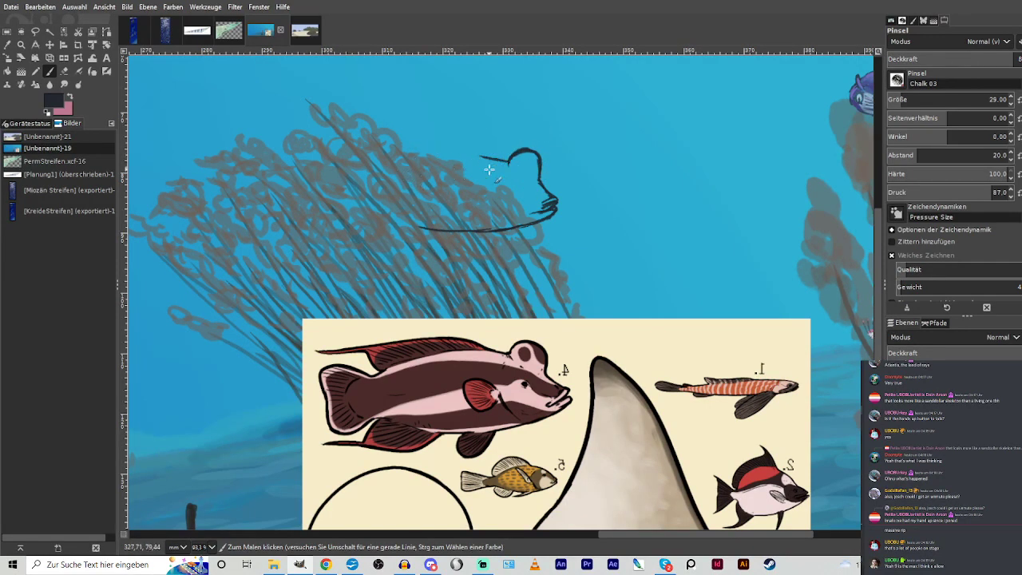
mouse_move(496, 192)
mouse_down()
mouse_move(472, 203)
mouse_move(495, 187)
mouse_move(503, 218)
mouse_up()
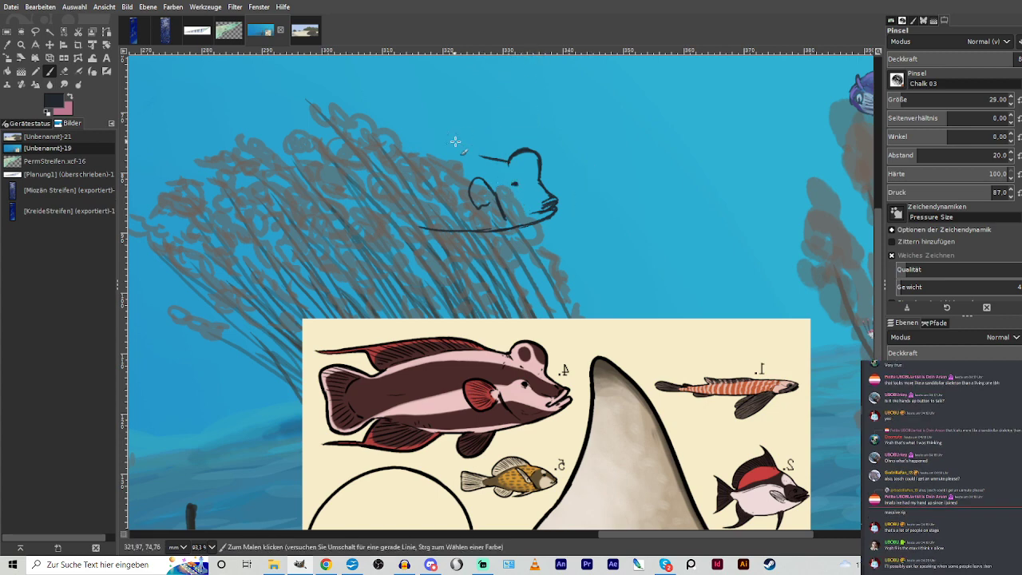
Outline the fish's back, tail, anal fin and pelvic fins, and add rays to the pectoral fin.
mouse_move(468, 145)
mouse_down()
mouse_move(413, 139)
mouse_move(436, 135)
mouse_move(306, 142)
mouse_move(354, 145)
mouse_up()
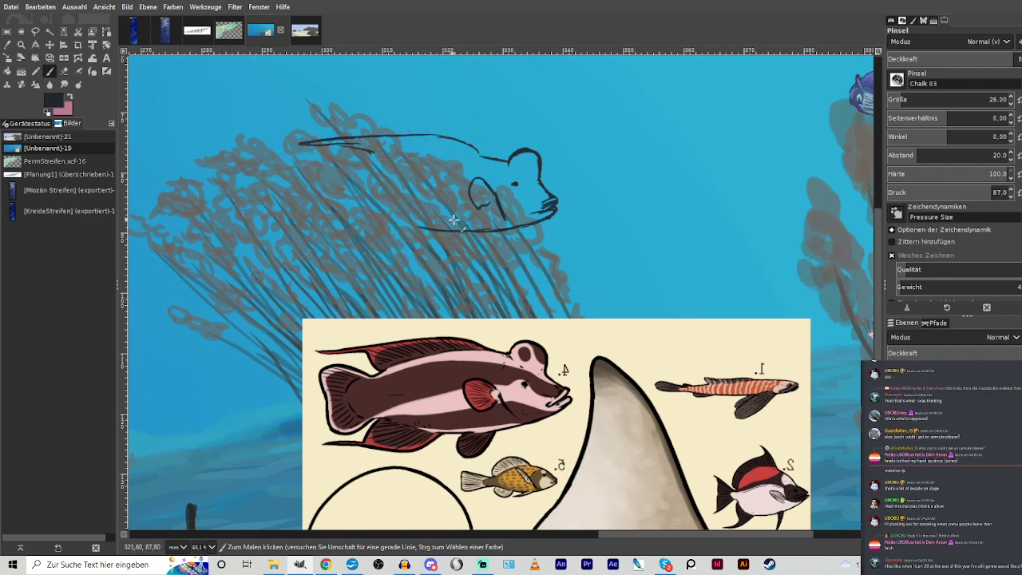
mouse_move(371, 155)
mouse_down()
mouse_move(337, 166)
mouse_move(289, 162)
mouse_move(296, 182)
mouse_move(348, 198)
mouse_move(324, 190)
mouse_up()
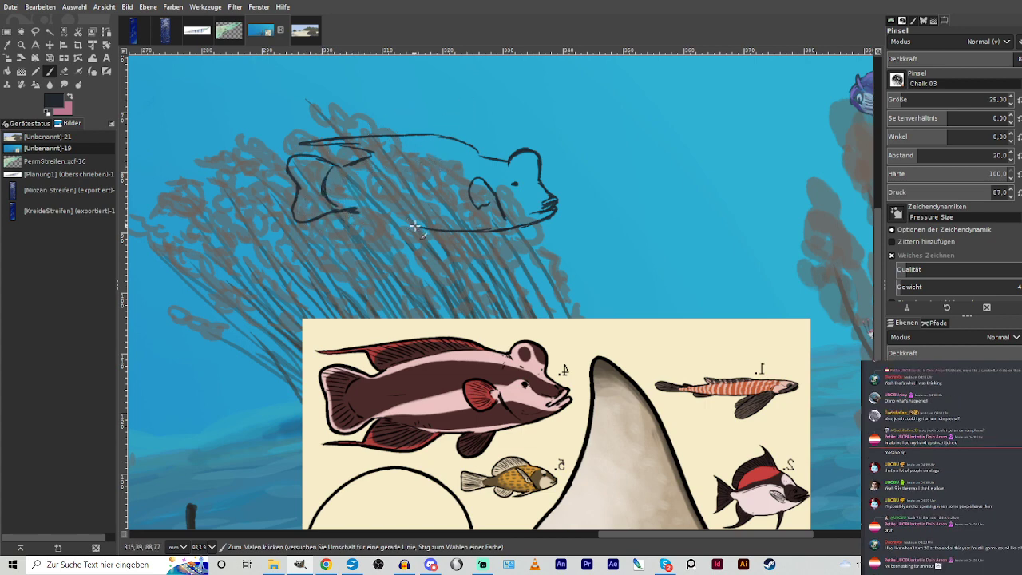
mouse_move(415, 230)
mouse_down()
mouse_move(354, 228)
mouse_move(418, 213)
mouse_move(394, 229)
mouse_move(419, 228)
mouse_move(402, 238)
mouse_move(341, 243)
mouse_move(373, 246)
mouse_move(297, 236)
mouse_up()
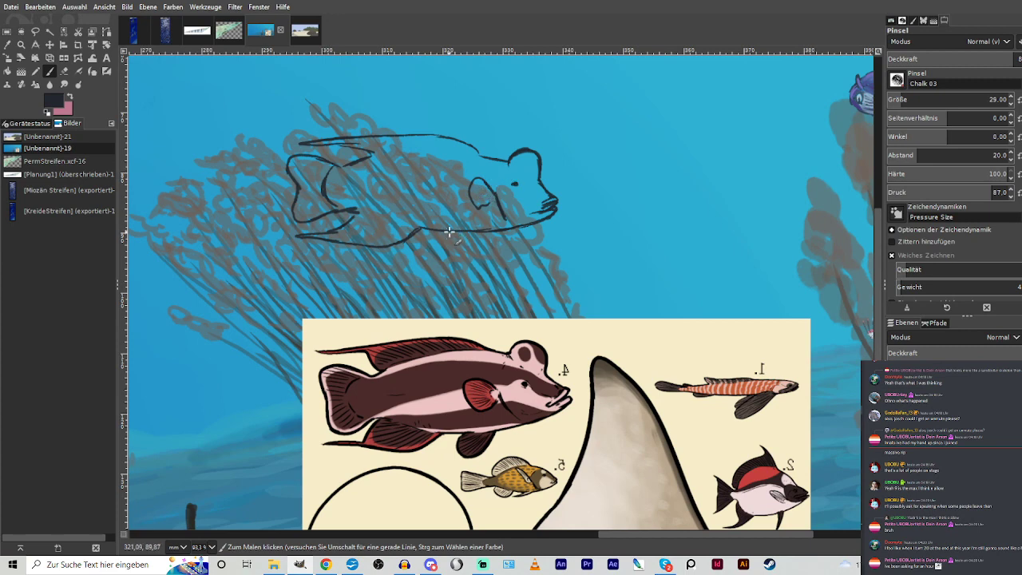
mouse_move(449, 232)
mouse_down()
mouse_move(425, 242)
mouse_move(453, 229)
mouse_move(428, 234)
mouse_move(468, 234)
mouse_move(455, 249)
mouse_move(438, 236)
mouse_move(462, 230)
mouse_move(423, 244)
mouse_move(454, 230)
mouse_up()
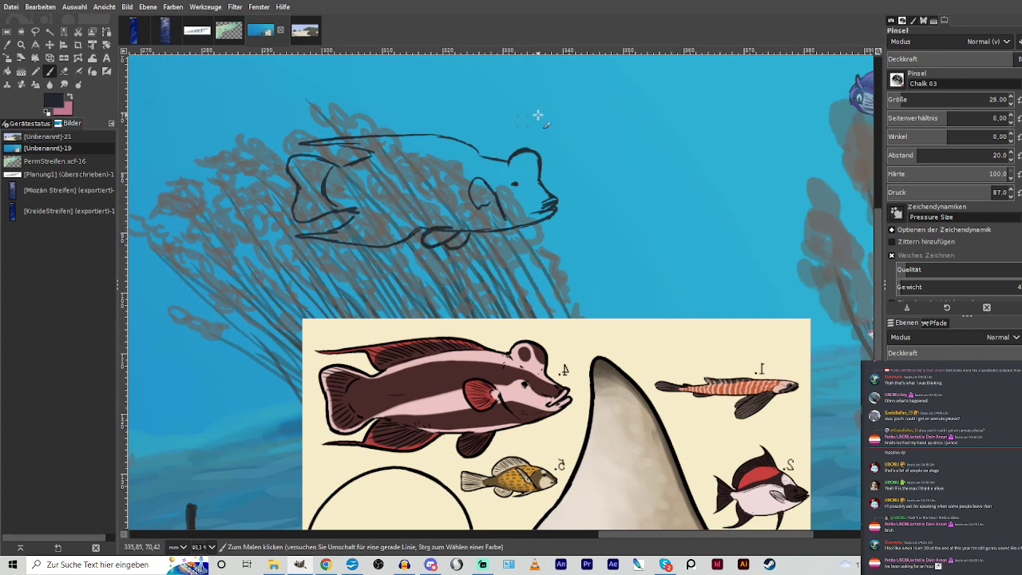
mouse_move(474, 190)
mouse_down()
mouse_move(484, 203)
mouse_move(474, 185)
mouse_up()
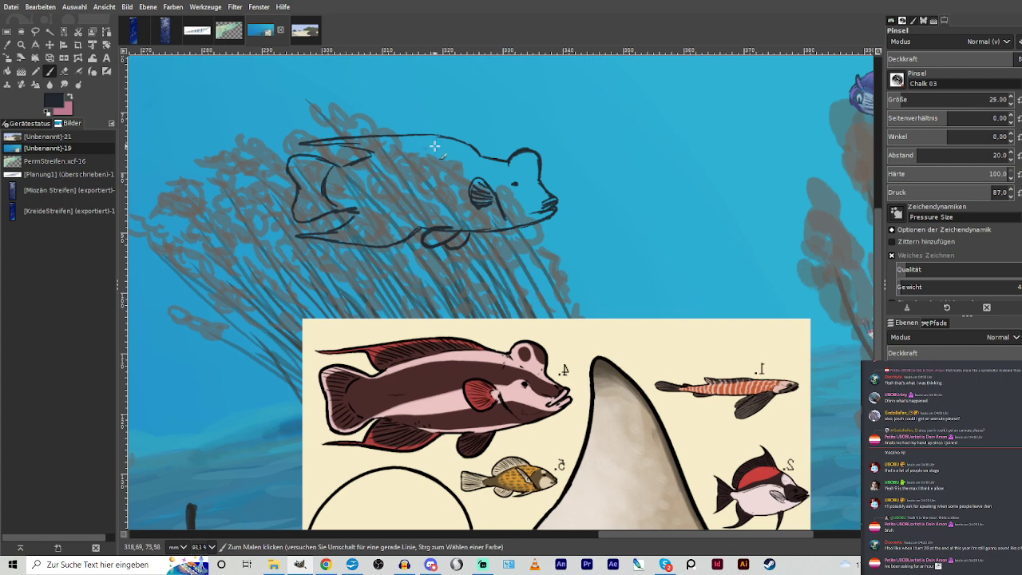
Draw the body edge beneath the dorsal fin, strengthen that fin's outline, and hatch the anal and pelvic fins.
drag(471, 152, 366, 156)
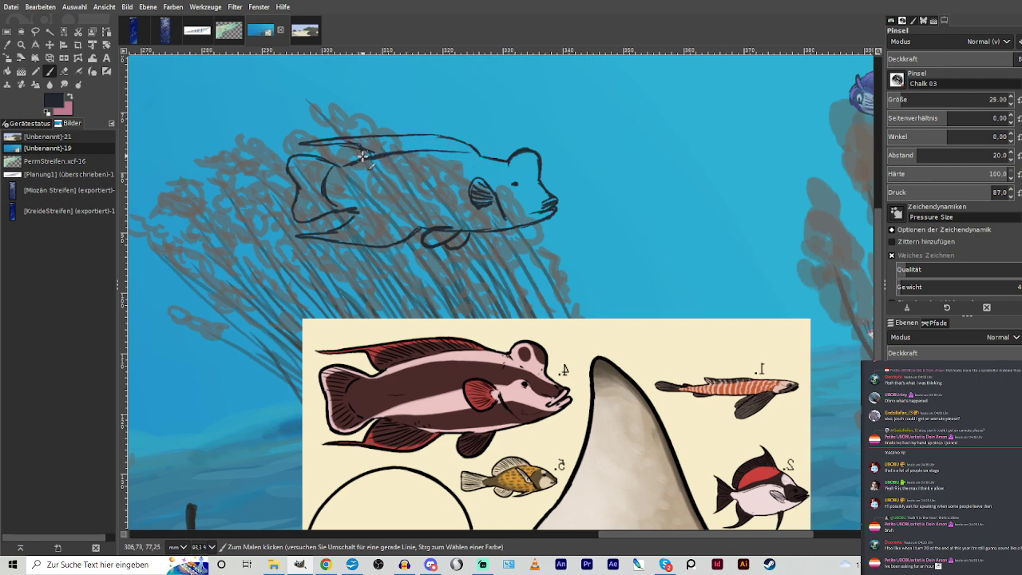
drag(364, 156, 305, 145)
mouse_move(470, 148)
mouse_down()
mouse_move(448, 134)
mouse_move(404, 130)
mouse_move(306, 144)
mouse_up()
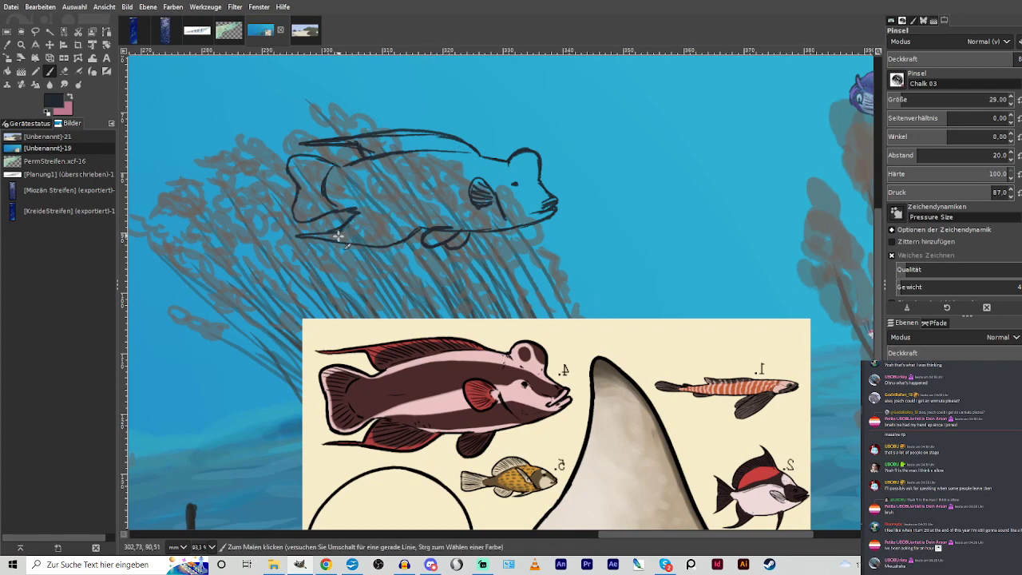
drag(342, 233, 389, 242)
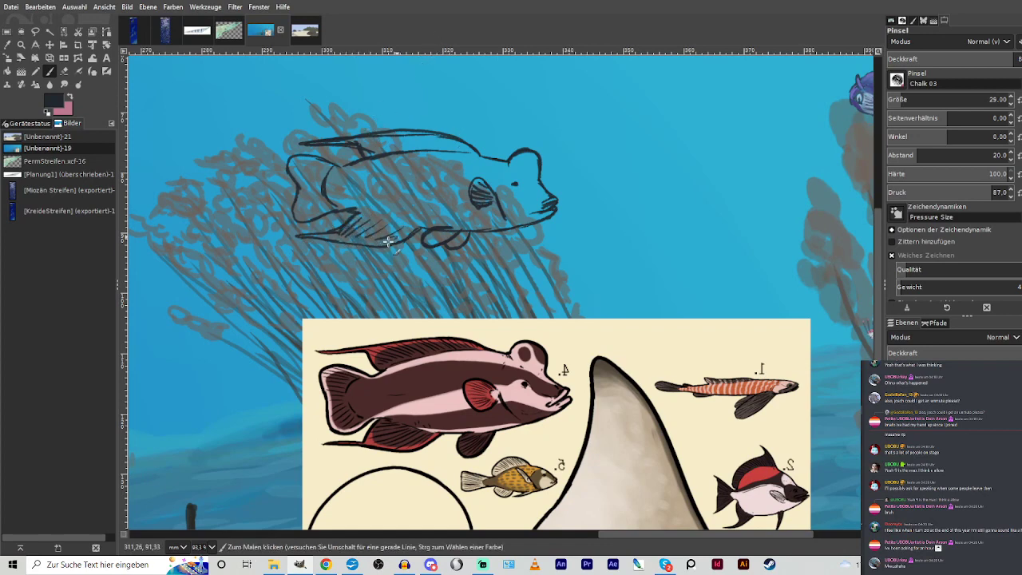
drag(454, 230, 427, 235)
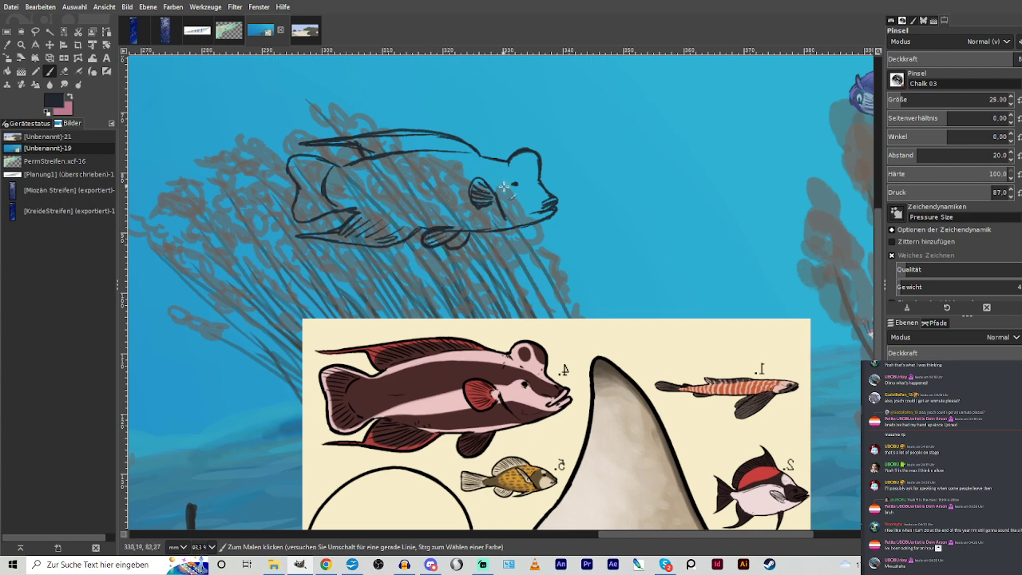
Sample the pale pink from the reference fish and paint a first patch on the sketched fish's upper flank.
click(21, 45)
drag(227, 73, 631, 462)
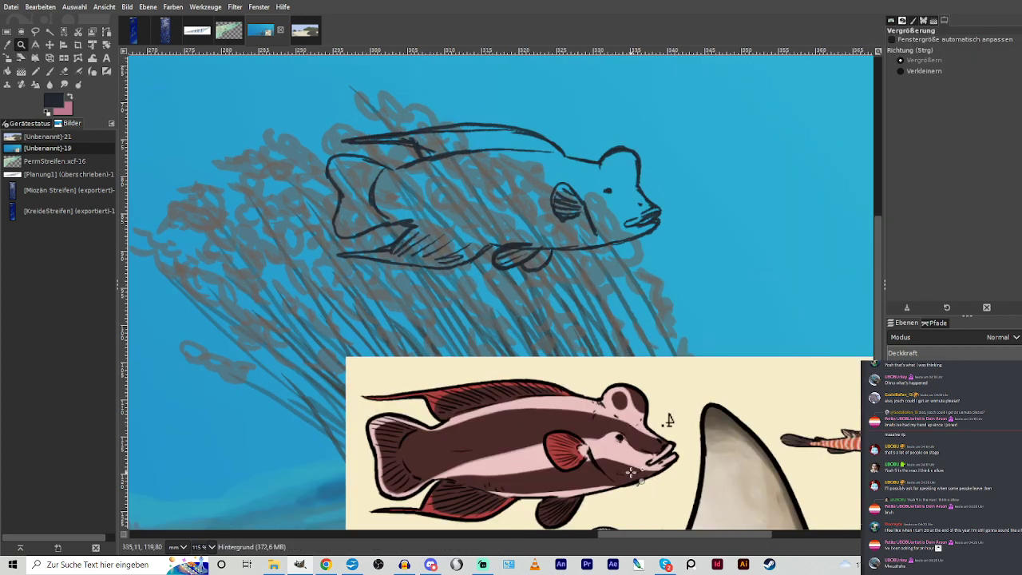
click(7, 46)
click(619, 431)
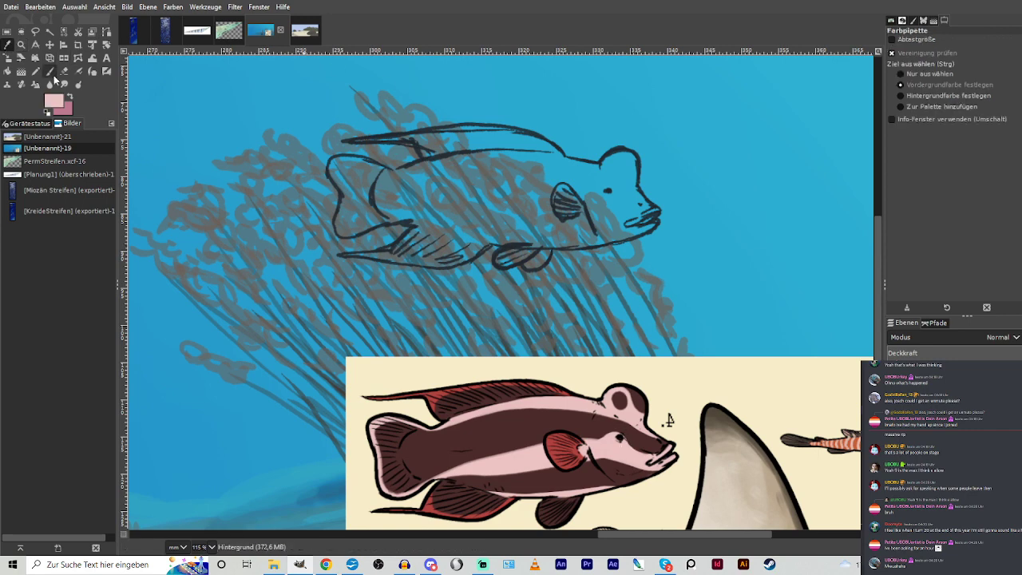
click(51, 73)
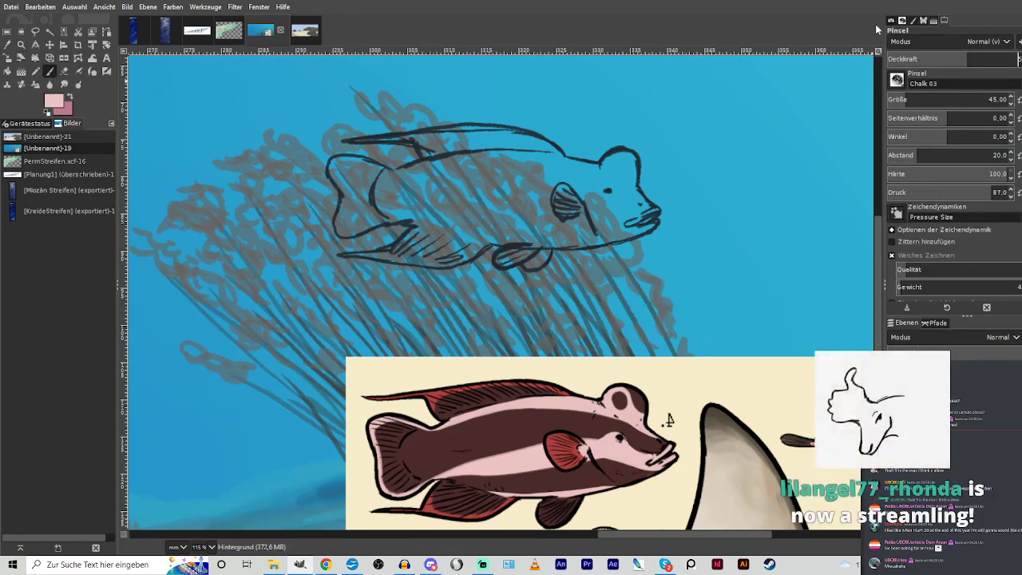
drag(556, 186, 504, 165)
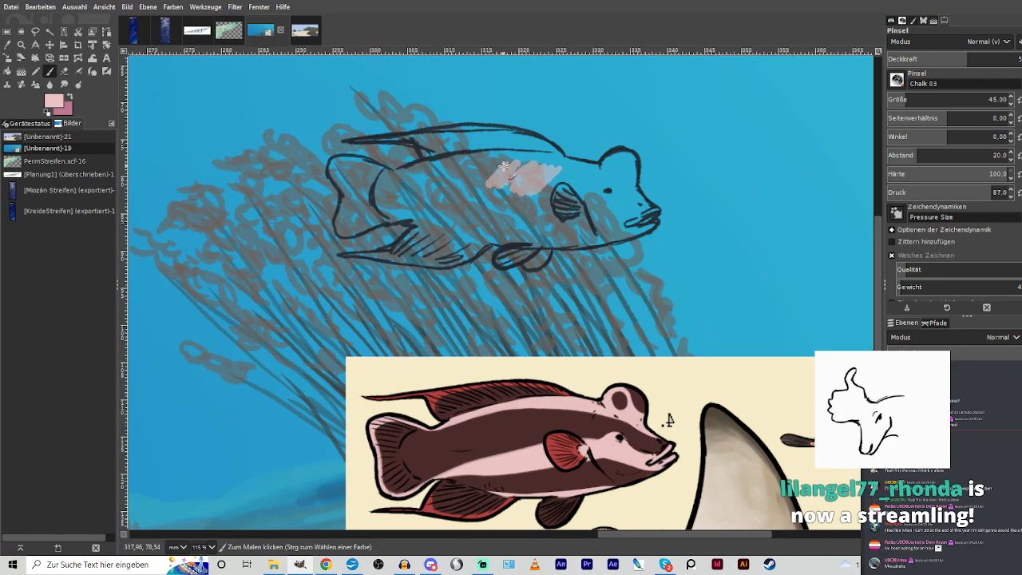
Sample the pale blue-grey on the flank and paint the fish's upper body and cheek with brush size 81 and spacing 11.
click(58, 54)
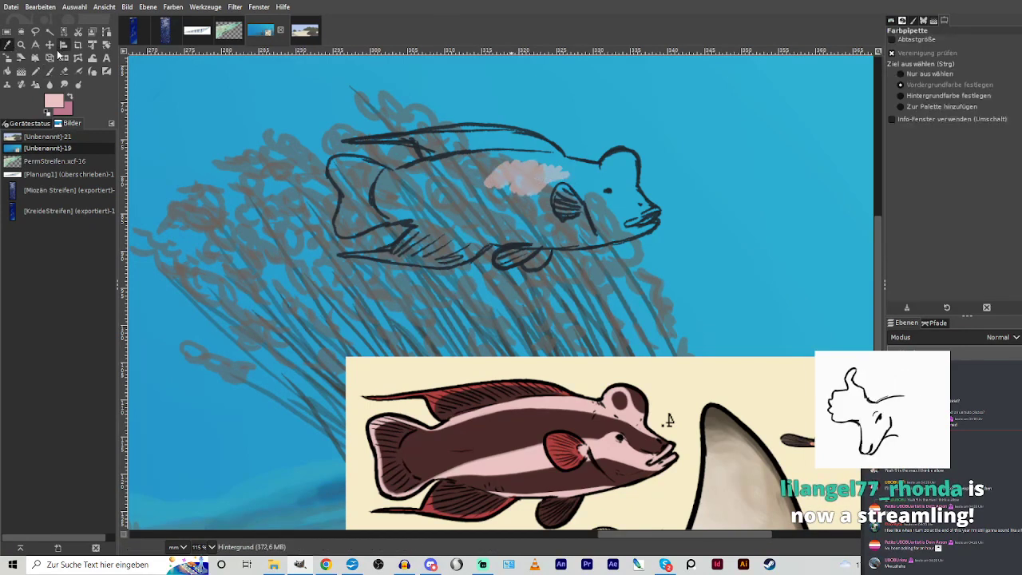
click(561, 174)
click(51, 72)
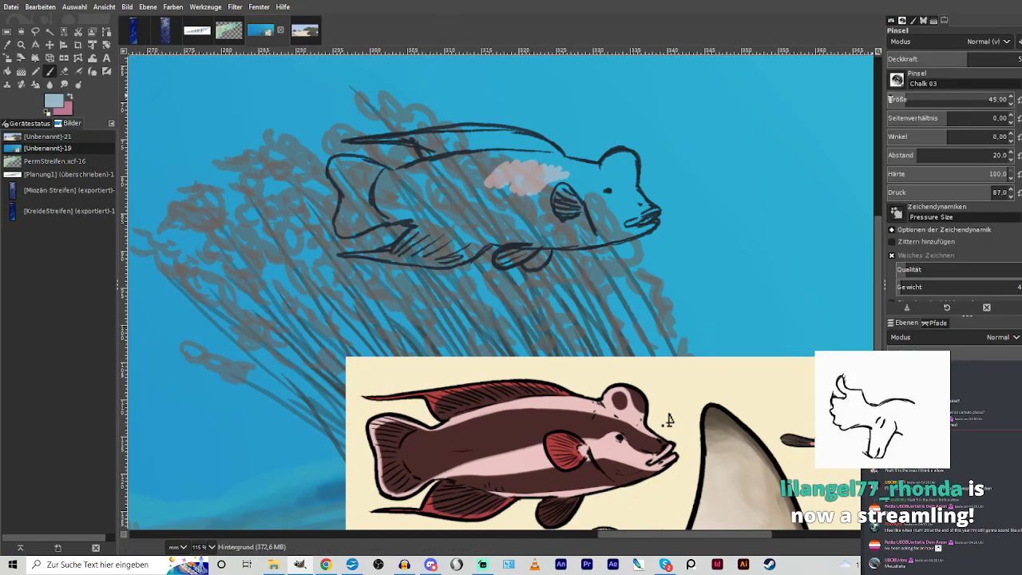
click(914, 99)
click(1000, 59)
mouse_move(593, 197)
mouse_down()
mouse_move(599, 226)
mouse_move(587, 185)
mouse_up()
click(907, 156)
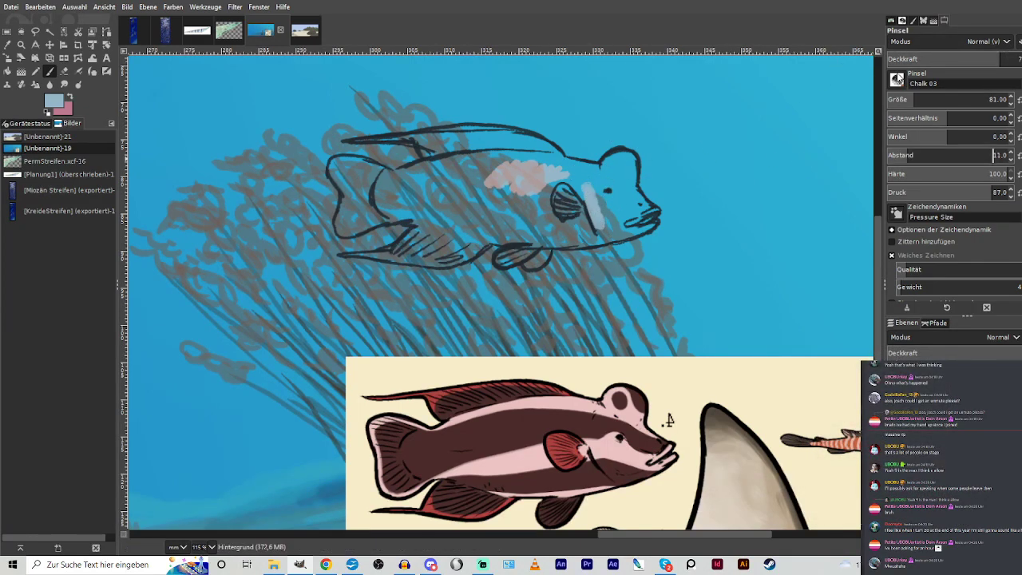
mouse_move(623, 220)
mouse_down()
mouse_move(599, 214)
mouse_move(576, 174)
mouse_move(417, 192)
mouse_up()
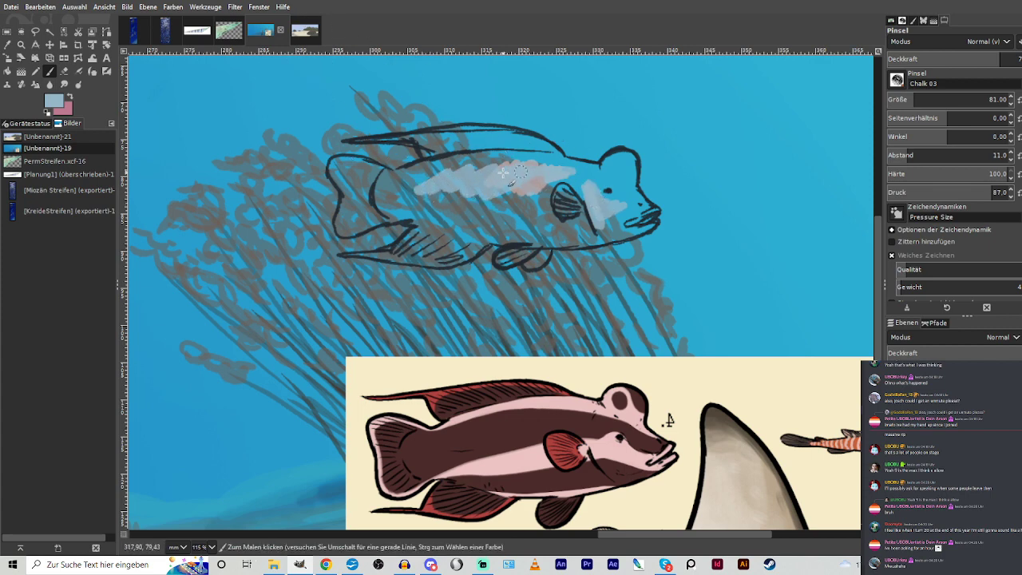
drag(572, 163, 462, 163)
mouse_move(543, 155)
mouse_down()
mouse_move(414, 174)
mouse_move(516, 186)
mouse_up()
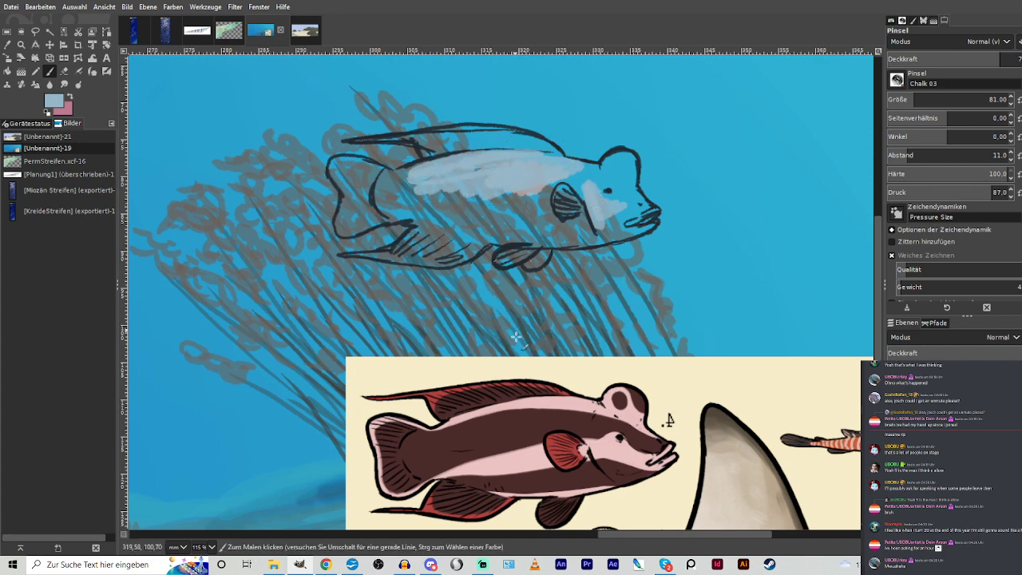
Sample the pinkish grey from the painted flank and fill the fish's body from the tail base to the lower jaw.
click(8, 45)
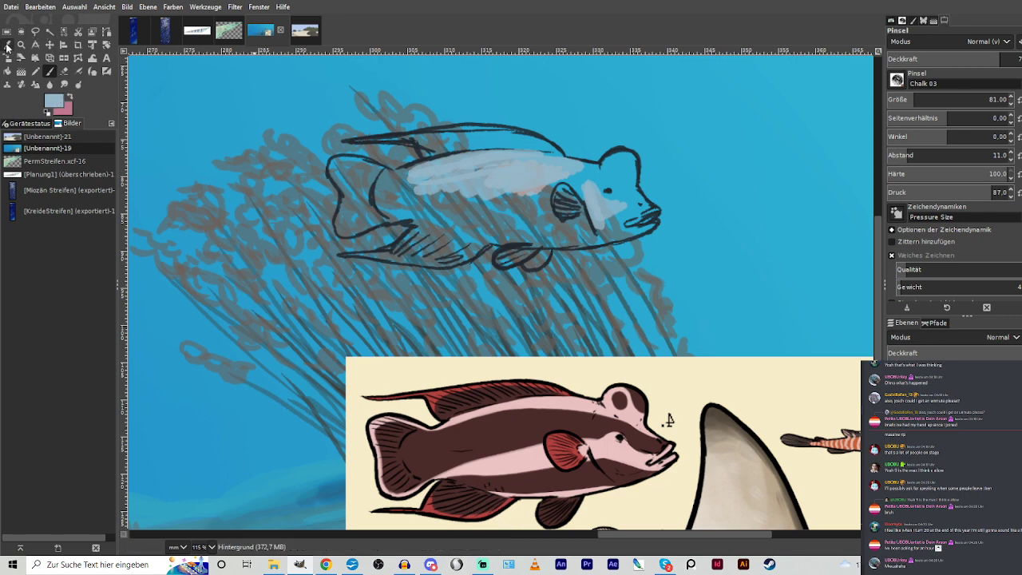
click(539, 191)
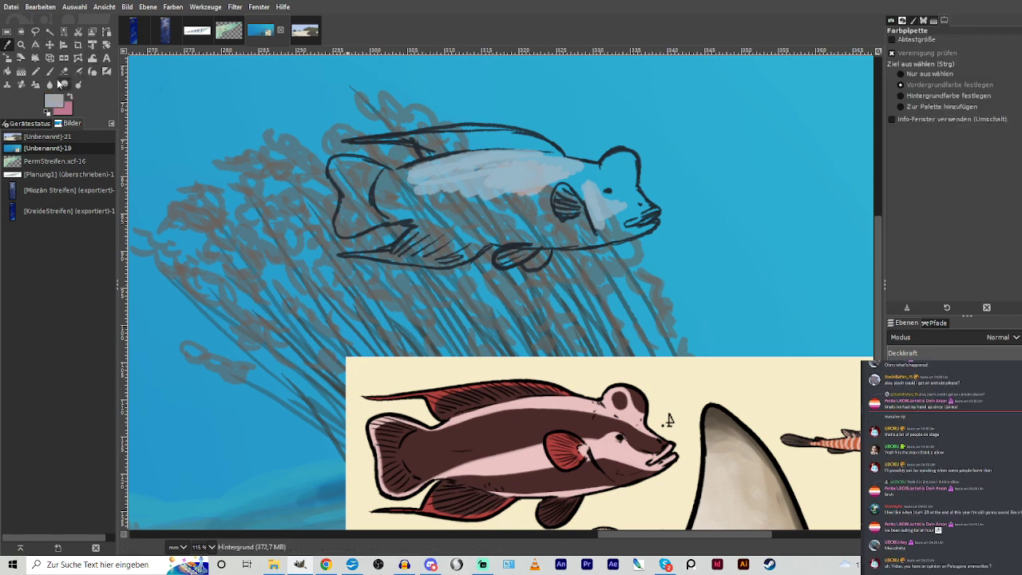
key(p)
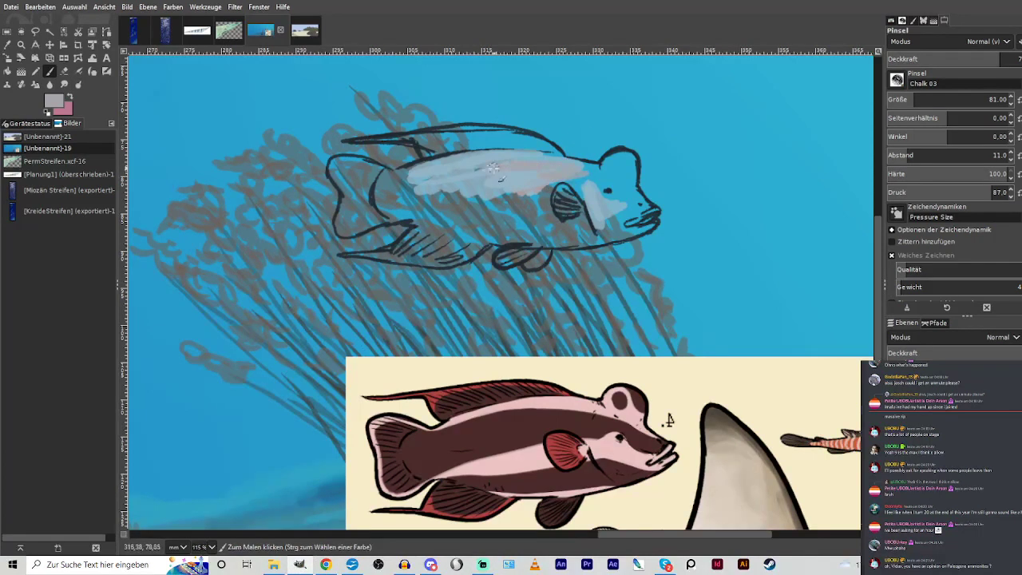
mouse_move(493, 168)
mouse_down()
mouse_move(536, 200)
mouse_move(547, 191)
mouse_move(549, 217)
mouse_move(530, 190)
mouse_move(511, 184)
mouse_move(411, 193)
mouse_move(388, 183)
mouse_move(419, 170)
mouse_move(389, 175)
mouse_move(383, 210)
mouse_move(532, 236)
mouse_move(435, 222)
mouse_up()
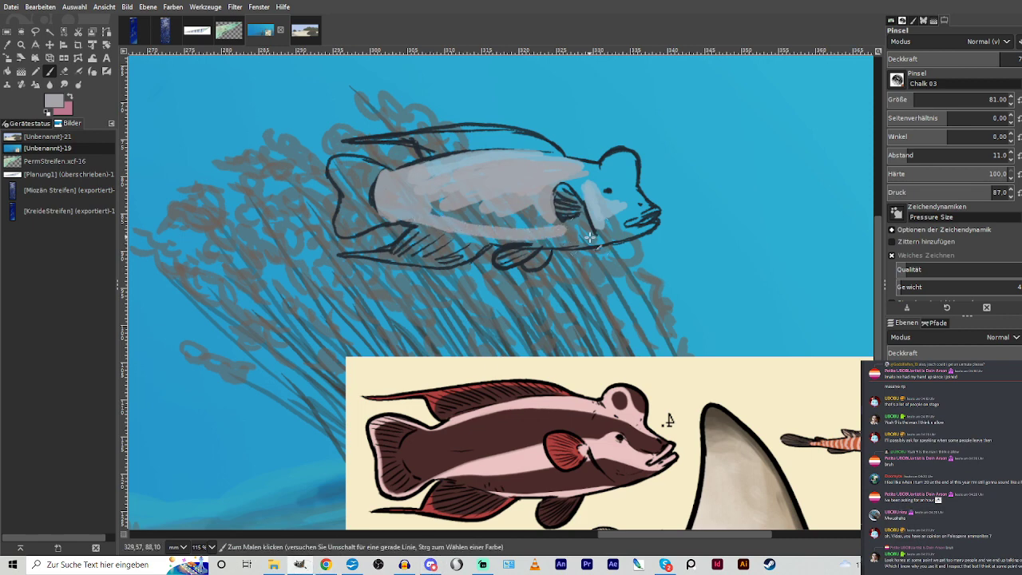
mouse_move(590, 238)
mouse_down()
mouse_move(487, 238)
mouse_move(404, 215)
mouse_move(458, 216)
mouse_move(431, 206)
mouse_move(476, 226)
mouse_move(572, 225)
mouse_move(561, 234)
mouse_move(582, 220)
mouse_move(598, 233)
mouse_move(607, 220)
mouse_move(602, 228)
mouse_move(620, 232)
mouse_move(578, 243)
mouse_move(611, 237)
mouse_move(467, 230)
mouse_move(415, 208)
mouse_move(397, 209)
mouse_move(428, 223)
mouse_move(387, 216)
mouse_move(379, 195)
mouse_move(392, 181)
mouse_move(551, 198)
mouse_up()
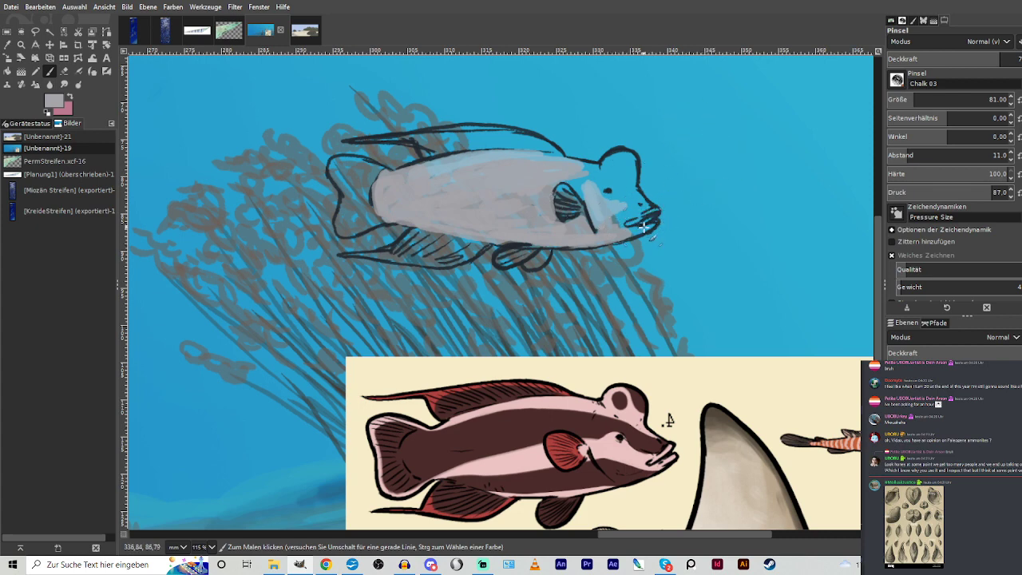
Fill the fish's head, forehead bump and tail fin with the pinkish grey, covering the remaining gaps around the gill area.
mouse_move(643, 227)
mouse_down()
mouse_move(615, 219)
mouse_move(655, 210)
mouse_move(626, 222)
mouse_move(637, 210)
mouse_move(622, 217)
mouse_move(592, 201)
mouse_move(590, 228)
mouse_move(616, 185)
mouse_move(593, 189)
mouse_move(610, 187)
mouse_move(616, 204)
mouse_move(605, 209)
mouse_move(574, 183)
mouse_move(622, 154)
mouse_move(602, 172)
mouse_move(573, 165)
mouse_up()
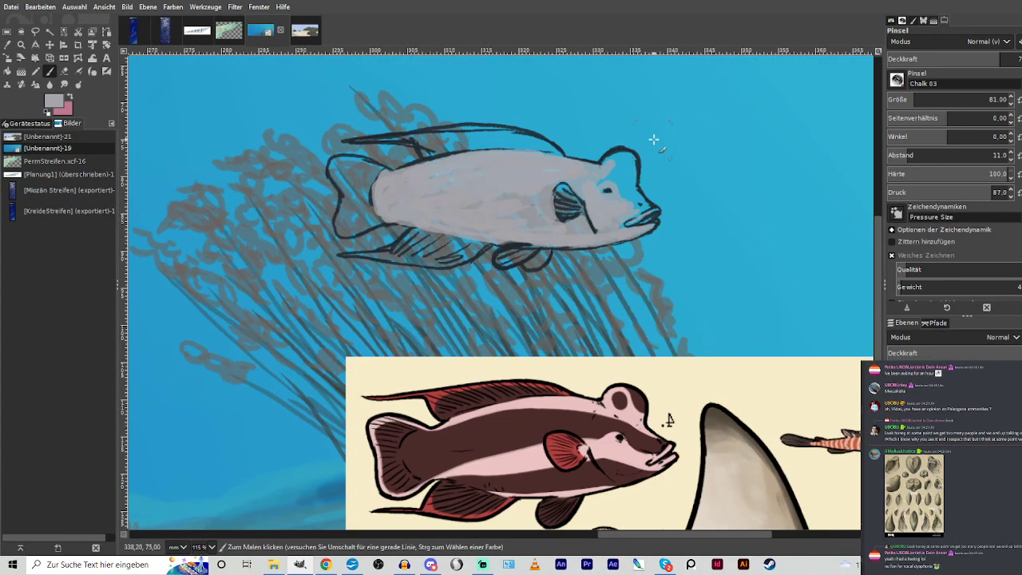
drag(611, 181, 632, 194)
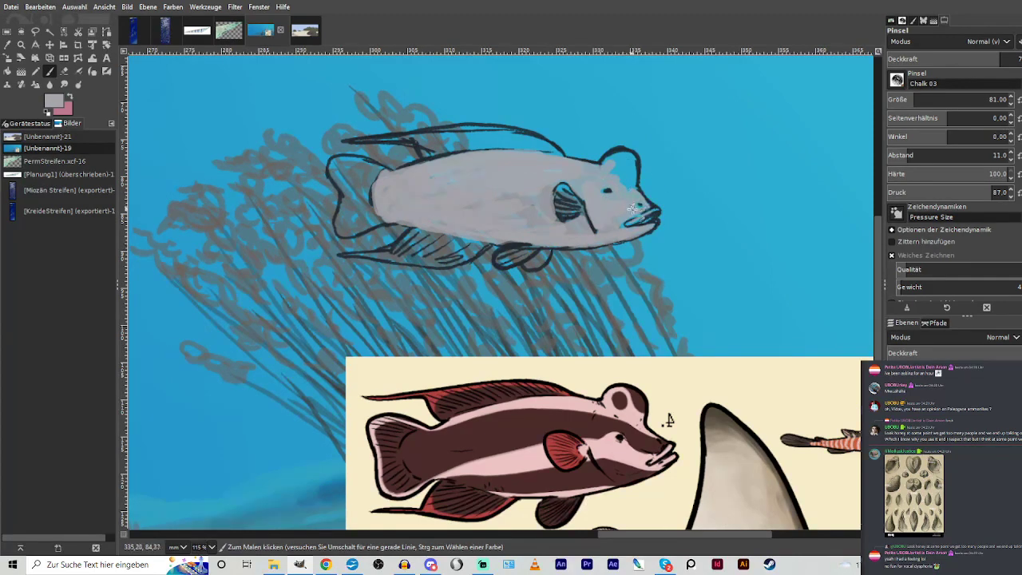
mouse_move(640, 212)
mouse_down()
mouse_move(621, 227)
mouse_move(651, 210)
mouse_move(632, 223)
mouse_move(614, 156)
mouse_move(632, 171)
mouse_move(565, 167)
mouse_move(567, 194)
mouse_move(545, 183)
mouse_up()
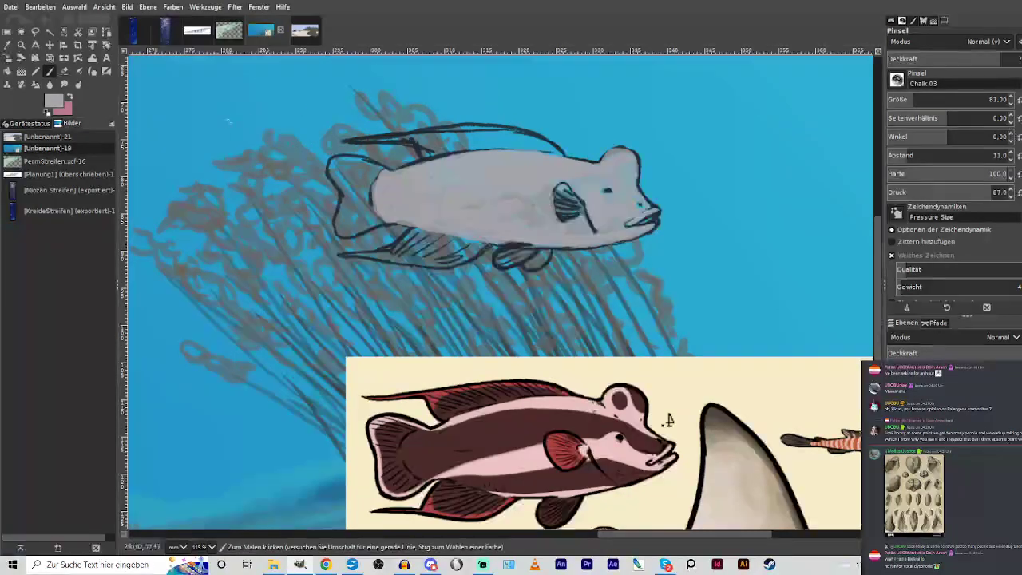
mouse_move(381, 222)
mouse_down()
mouse_move(352, 231)
mouse_move(345, 193)
mouse_move(342, 218)
mouse_move(345, 183)
mouse_move(338, 162)
mouse_move(342, 192)
mouse_move(333, 165)
mouse_move(377, 164)
mouse_up()
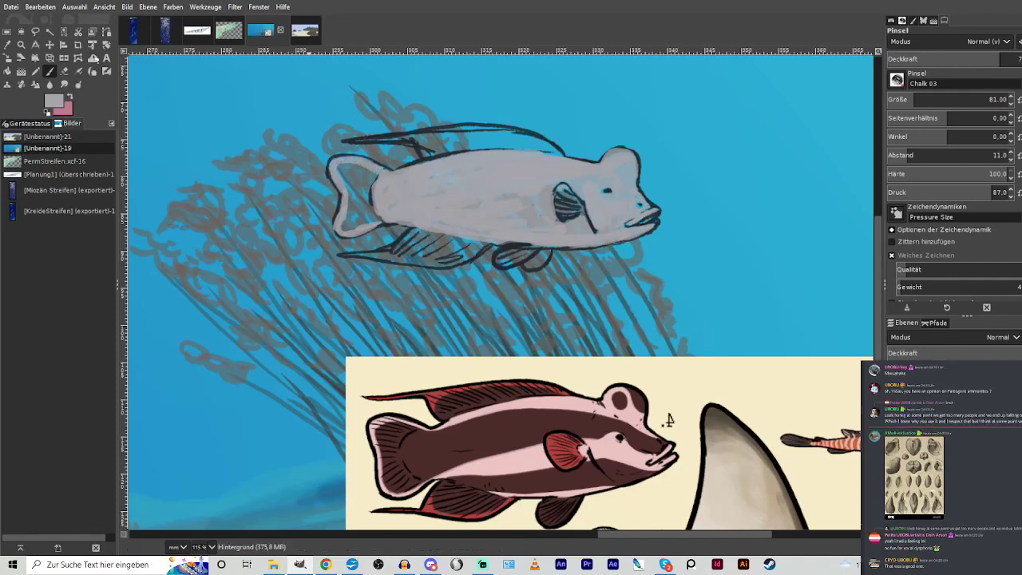
Sample the dark brown from the reference fish's stripe and paint a first patch in the dorsal fin.
click(8, 46)
click(514, 432)
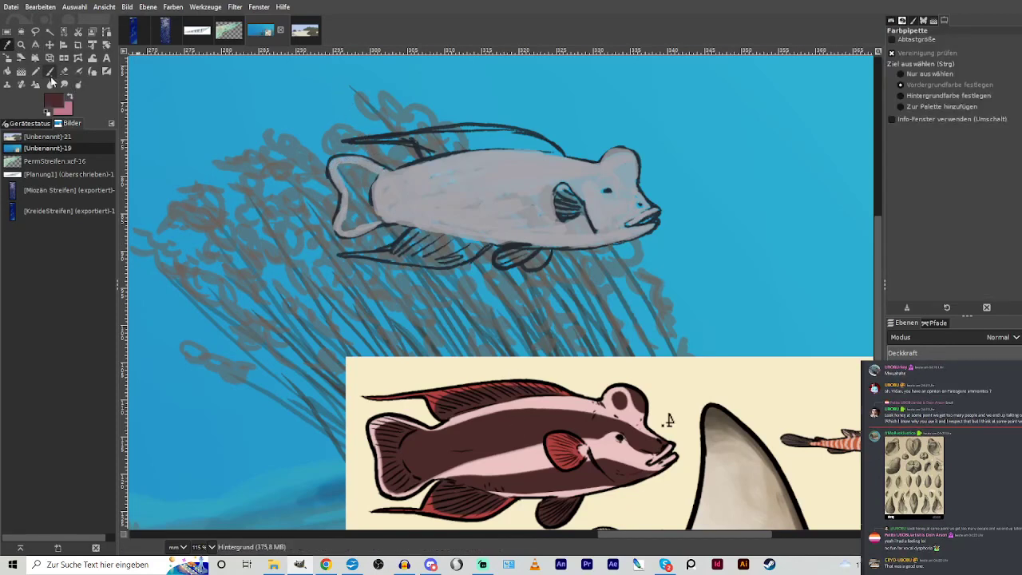
key(p)
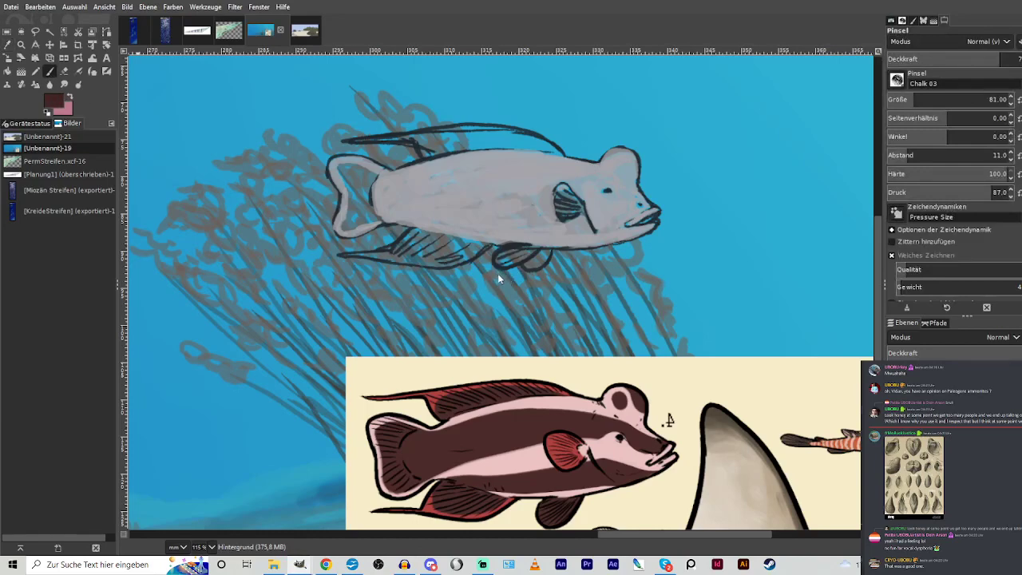
drag(508, 141, 448, 142)
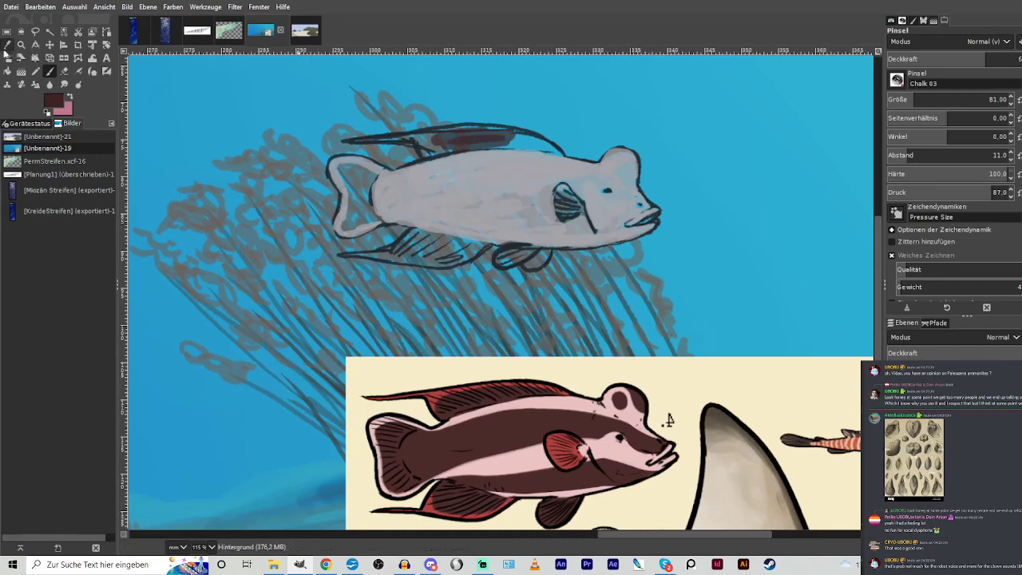
Sample a dark grey from the painting and fill the whole dorsal fin, including its trailing tip, with brush size 65.
click(6, 46)
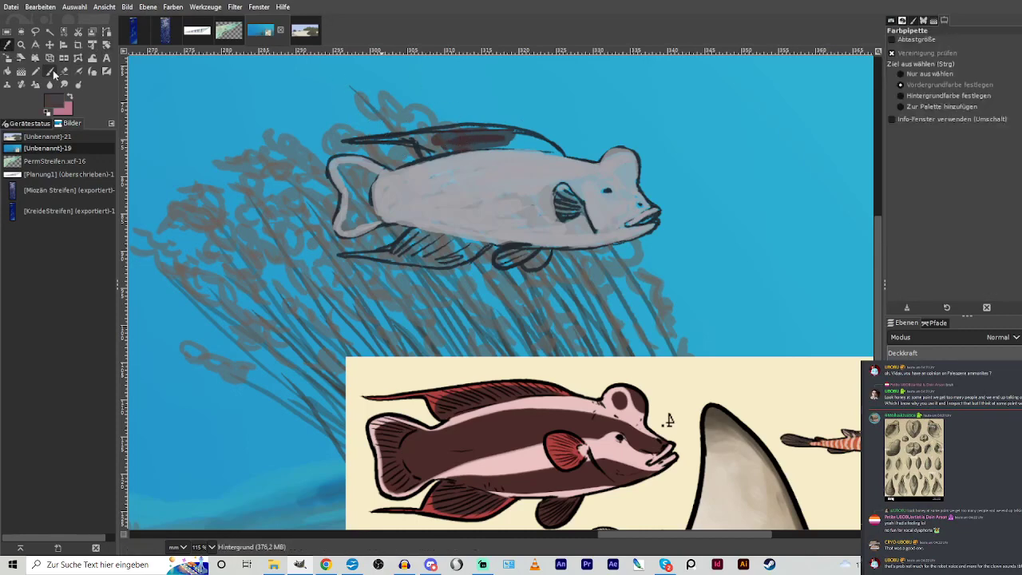
click(51, 72)
mouse_move(517, 145)
mouse_down()
mouse_move(477, 146)
mouse_move(497, 135)
mouse_move(427, 147)
mouse_up()
click(1015, 58)
click(911, 98)
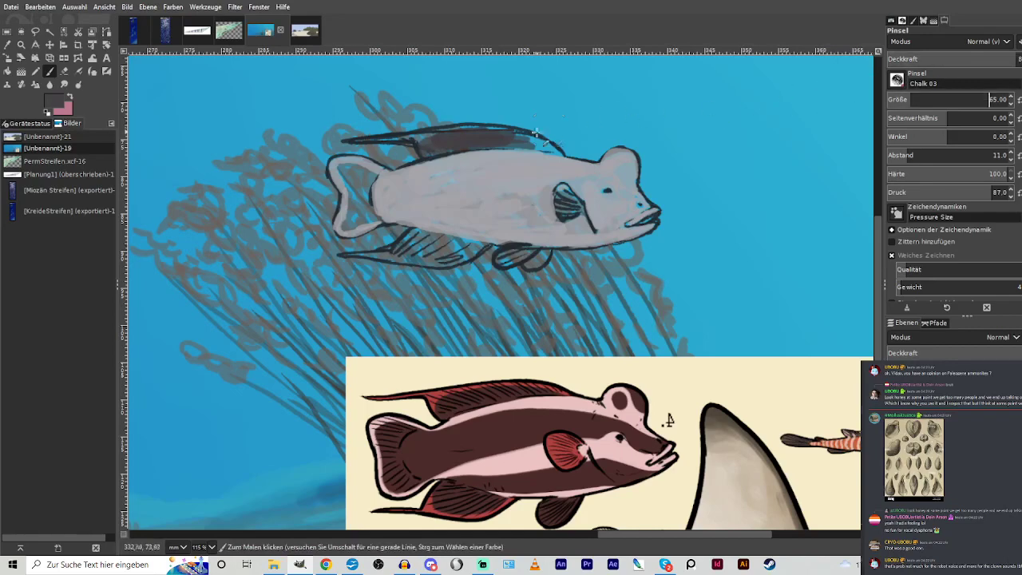
mouse_move(537, 132)
mouse_down()
mouse_move(500, 145)
mouse_move(541, 147)
mouse_up()
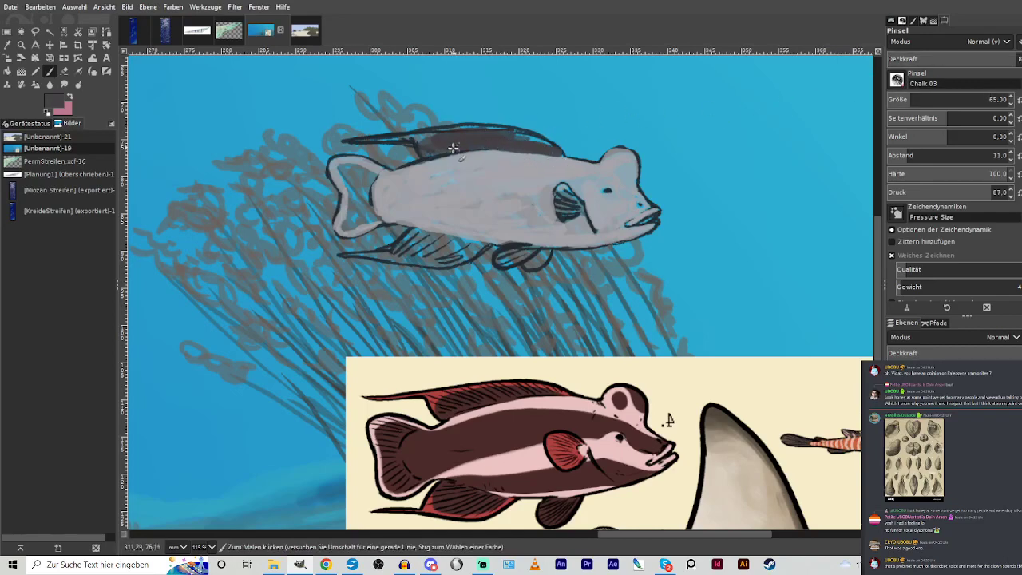
drag(453, 147, 408, 142)
mouse_move(405, 142)
mouse_down()
mouse_move(354, 141)
mouse_move(507, 132)
mouse_move(493, 129)
mouse_move(557, 152)
mouse_up()
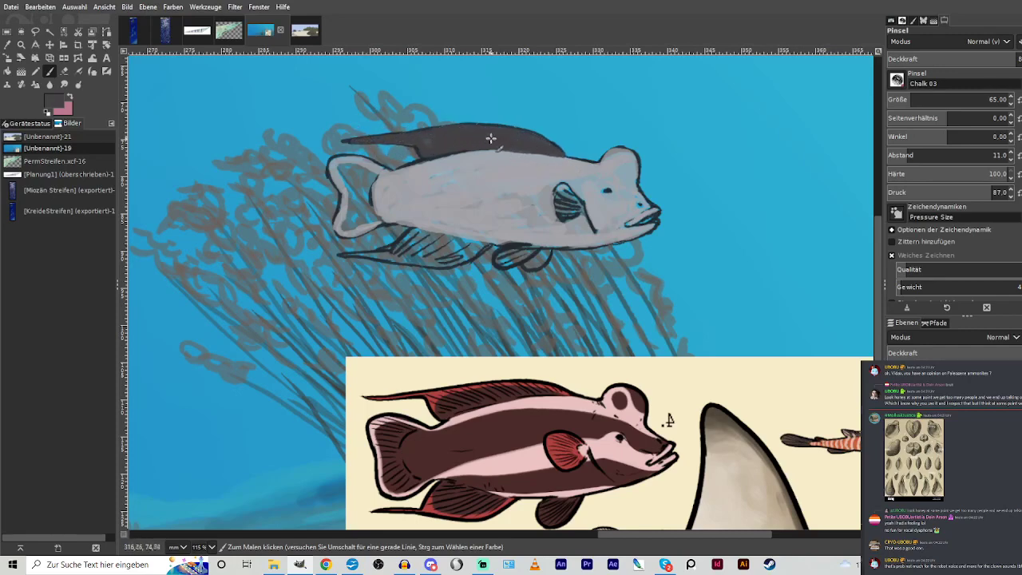
Fill the anal and pelvic fins with the dark grey and paint the two dark spots on the forehead bump.
mouse_move(413, 232)
mouse_down()
mouse_move(352, 254)
mouse_move(460, 258)
mouse_move(424, 262)
mouse_move(480, 250)
mouse_move(442, 251)
mouse_move(412, 233)
mouse_move(487, 244)
mouse_move(419, 233)
mouse_move(423, 244)
mouse_move(396, 252)
mouse_move(463, 257)
mouse_move(420, 258)
mouse_move(432, 236)
mouse_up()
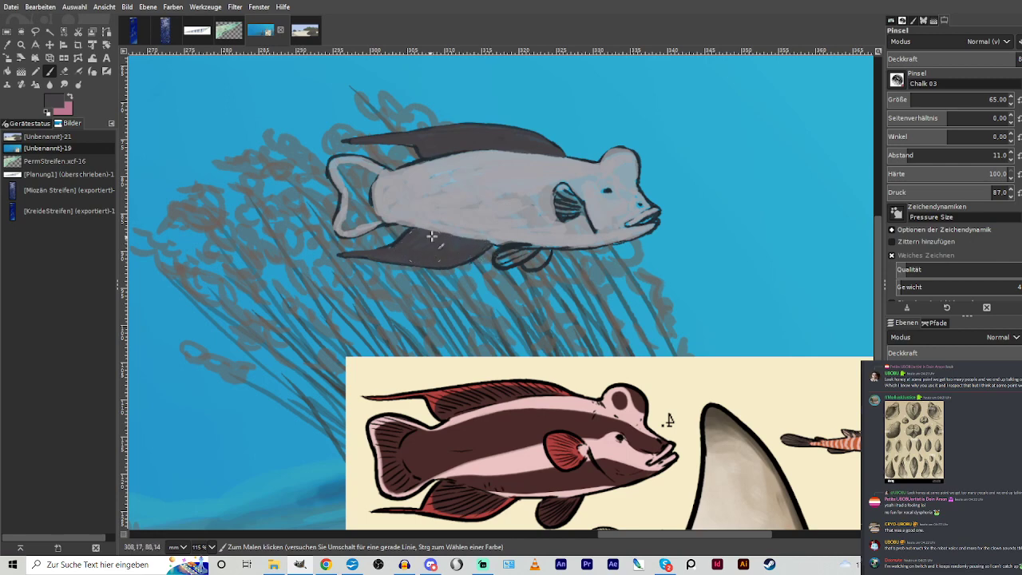
mouse_move(519, 254)
mouse_down()
mouse_move(531, 262)
mouse_move(505, 257)
mouse_move(528, 248)
mouse_move(530, 262)
mouse_move(537, 252)
mouse_up()
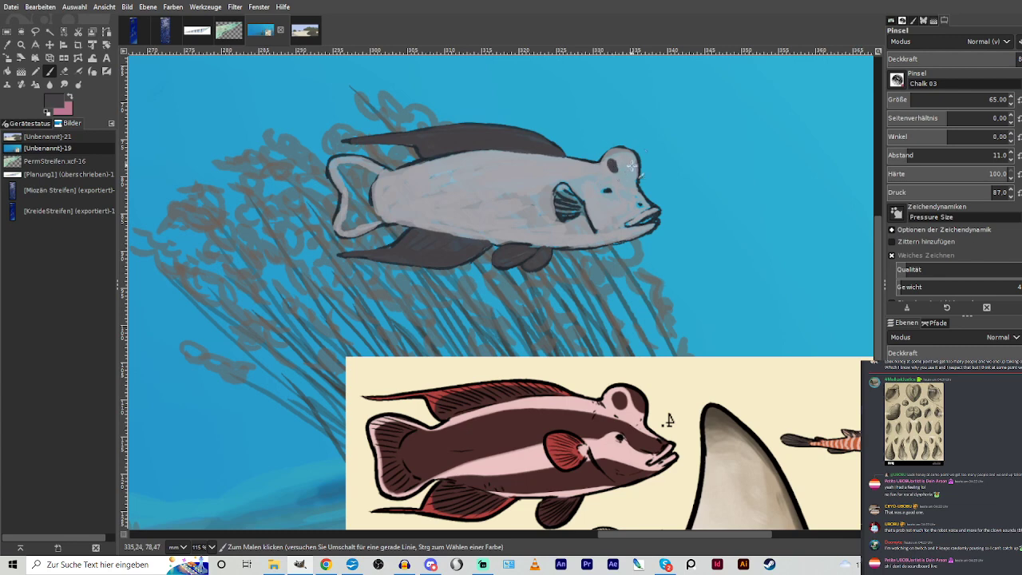
mouse_move(631, 170)
mouse_down()
mouse_move(629, 159)
mouse_move(635, 173)
mouse_up()
Paint the dark stripes from the snout into the tail fin and along the belly, redoing the eye section, and refine the pale bands between them.
mouse_move(644, 207)
mouse_down()
mouse_move(595, 185)
mouse_move(610, 182)
mouse_up()
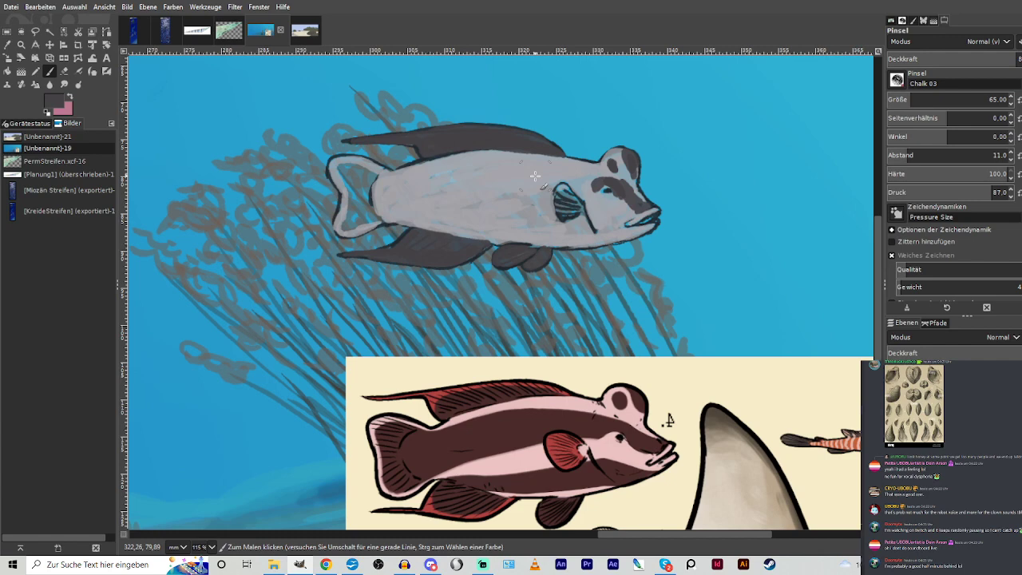
key(ctrl+z)
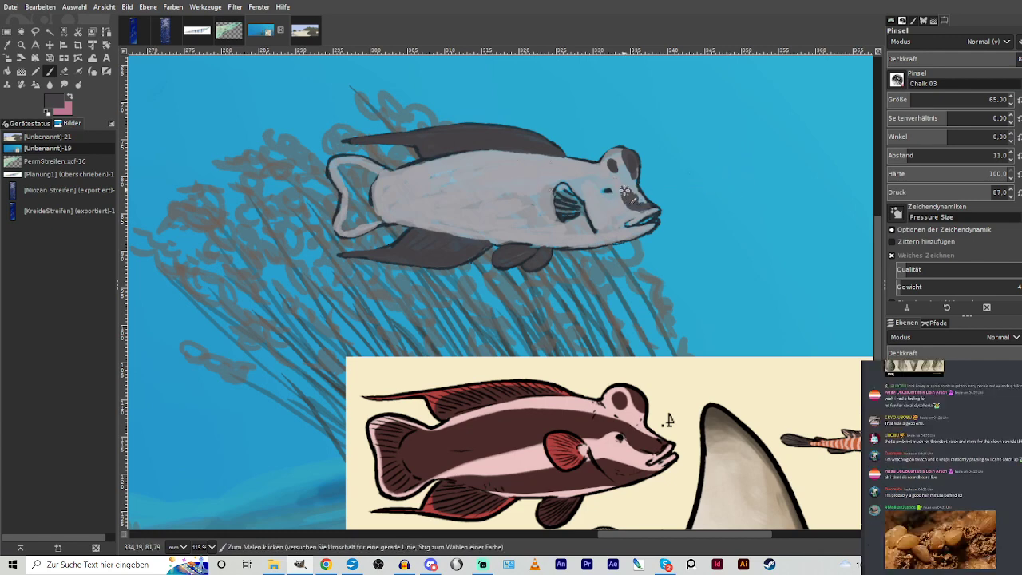
mouse_move(624, 189)
mouse_down()
mouse_move(596, 185)
mouse_move(617, 184)
mouse_move(642, 204)
mouse_move(635, 191)
mouse_move(564, 171)
mouse_move(595, 186)
mouse_move(504, 175)
mouse_move(565, 168)
mouse_move(458, 175)
mouse_move(488, 171)
mouse_move(378, 186)
mouse_move(347, 229)
mouse_move(356, 189)
mouse_move(341, 168)
mouse_move(362, 170)
mouse_move(343, 170)
mouse_move(361, 192)
mouse_move(352, 228)
mouse_move(356, 183)
mouse_move(375, 177)
mouse_move(355, 170)
mouse_move(490, 155)
mouse_move(421, 186)
mouse_move(371, 177)
mouse_move(498, 169)
mouse_move(390, 185)
mouse_move(516, 166)
mouse_move(485, 168)
mouse_move(570, 172)
mouse_move(387, 189)
mouse_move(424, 186)
mouse_move(385, 207)
mouse_move(470, 180)
mouse_move(369, 200)
mouse_move(482, 175)
mouse_move(397, 199)
mouse_move(528, 182)
mouse_move(550, 190)
mouse_move(556, 181)
mouse_move(547, 185)
mouse_move(584, 189)
mouse_move(592, 200)
mouse_move(572, 188)
mouse_move(594, 190)
mouse_move(447, 192)
mouse_up()
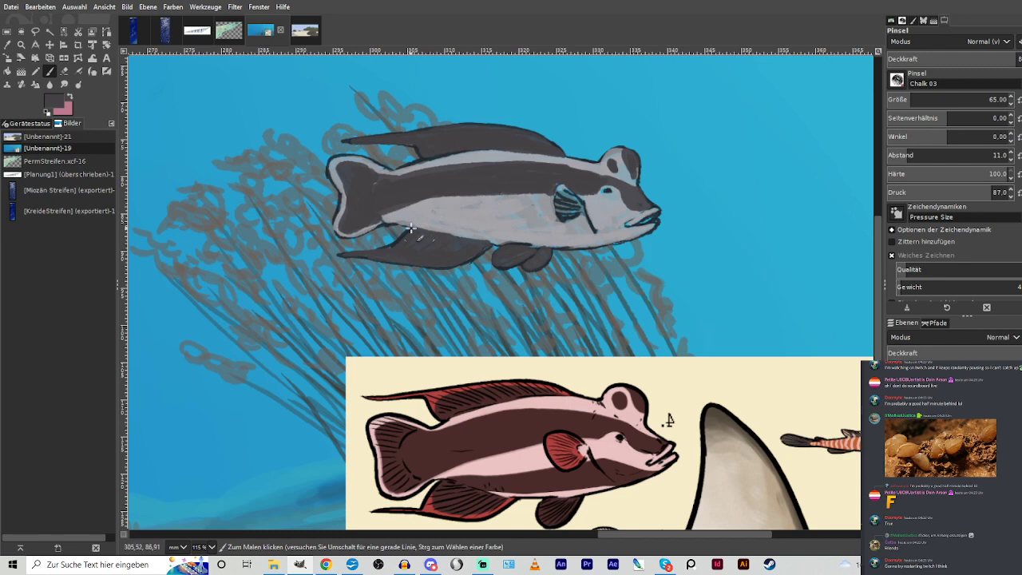
mouse_move(410, 230)
mouse_down()
mouse_move(508, 226)
mouse_move(479, 238)
mouse_move(484, 223)
mouse_move(628, 223)
mouse_move(687, 212)
mouse_move(623, 236)
mouse_move(642, 232)
mouse_move(590, 218)
mouse_move(604, 237)
mouse_move(622, 237)
mouse_move(581, 231)
mouse_move(590, 224)
mouse_move(442, 230)
mouse_move(574, 226)
mouse_up()
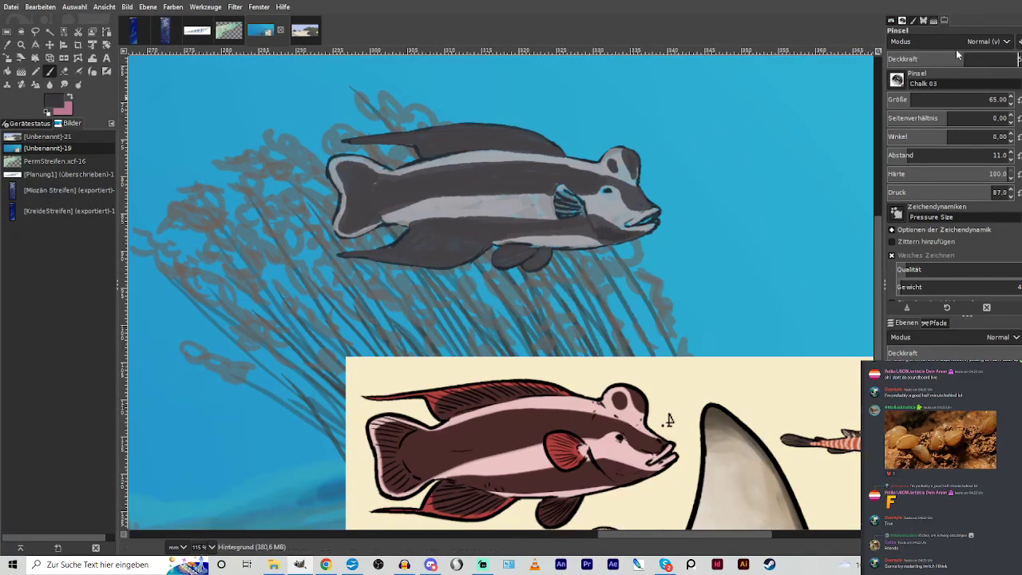
mouse_move(588, 226)
mouse_down()
mouse_move(466, 231)
mouse_move(628, 237)
mouse_move(589, 223)
mouse_up()
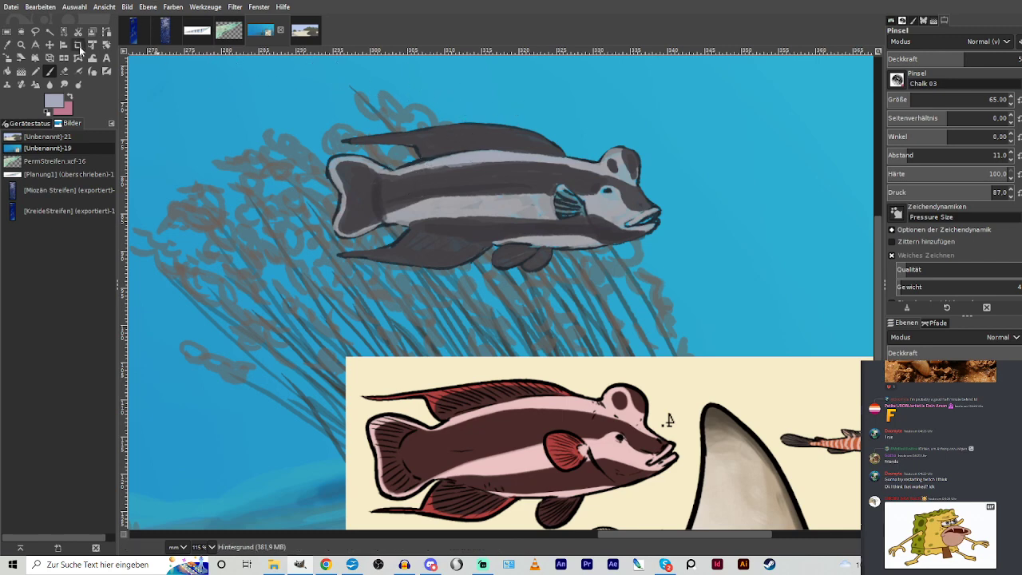
Switch to the pink, darken it to a muted red, and paint the pectoral fin and the anal and dorsal fin edges with brush size 27.
click(71, 97)
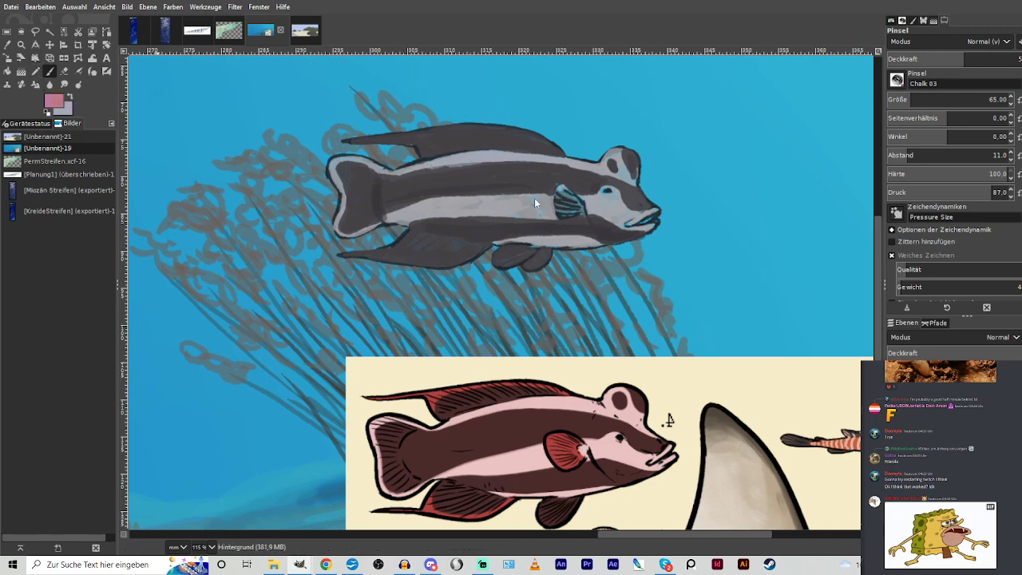
drag(495, 224, 496, 259)
click(590, 339)
click(1002, 59)
click(901, 100)
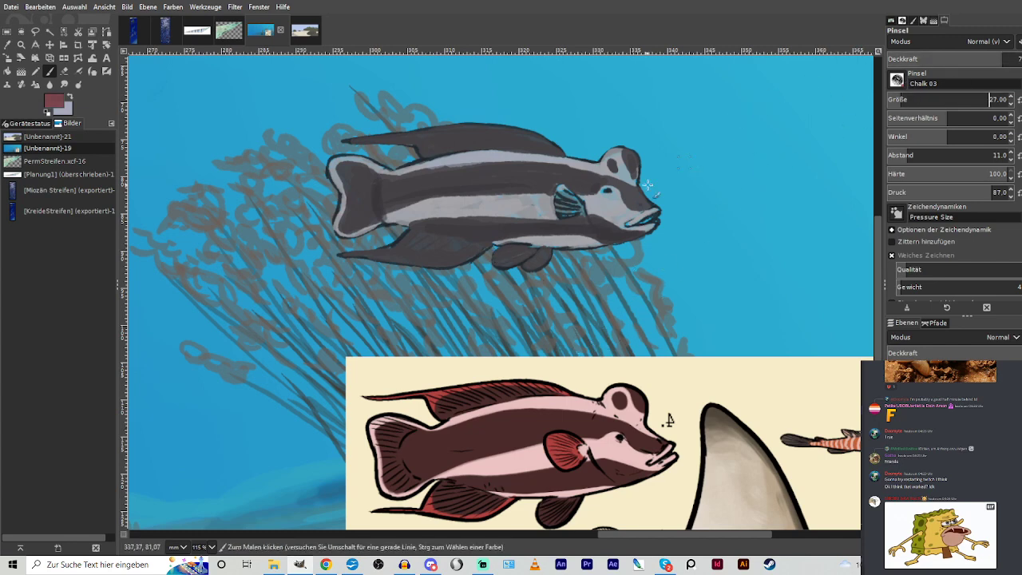
mouse_move(573, 209)
mouse_down()
mouse_move(557, 215)
mouse_move(558, 196)
mouse_move(575, 197)
mouse_move(561, 195)
mouse_move(560, 216)
mouse_move(559, 194)
mouse_up()
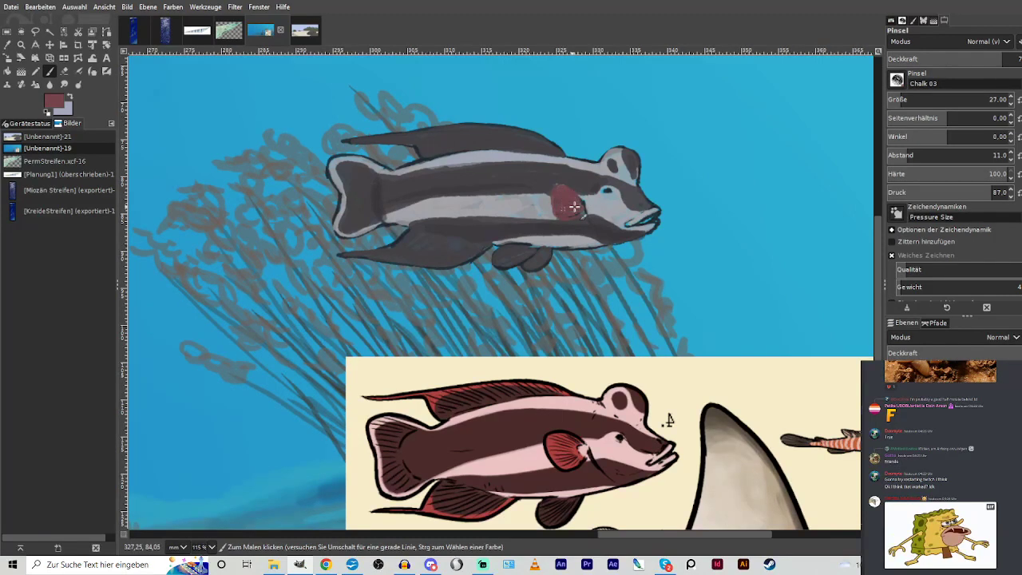
mouse_move(488, 246)
mouse_down()
mouse_move(443, 267)
mouse_move(455, 262)
mouse_move(350, 255)
mouse_up()
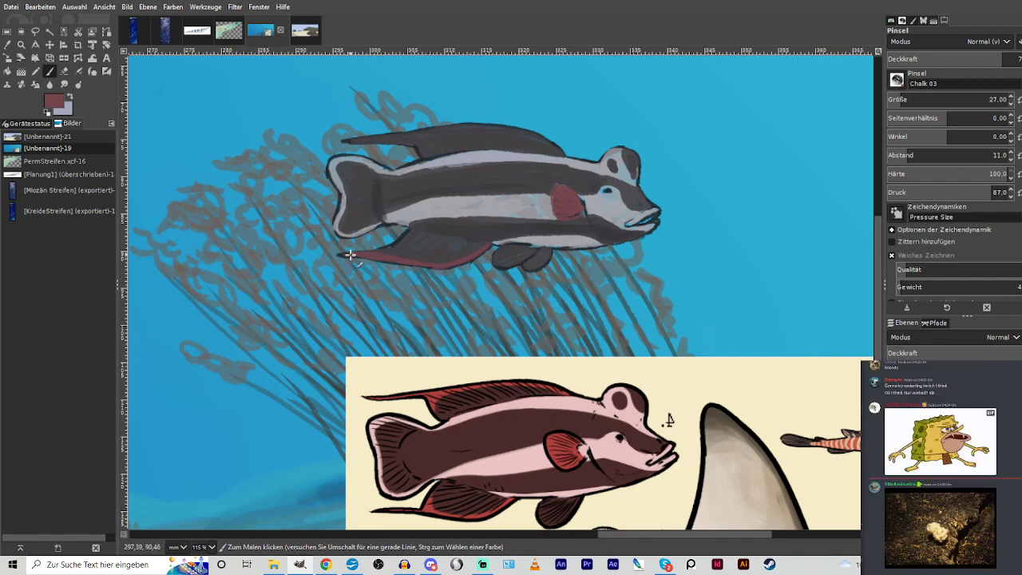
mouse_move(414, 144)
mouse_down()
mouse_move(355, 142)
mouse_move(489, 126)
mouse_move(544, 142)
mouse_move(521, 131)
mouse_up()
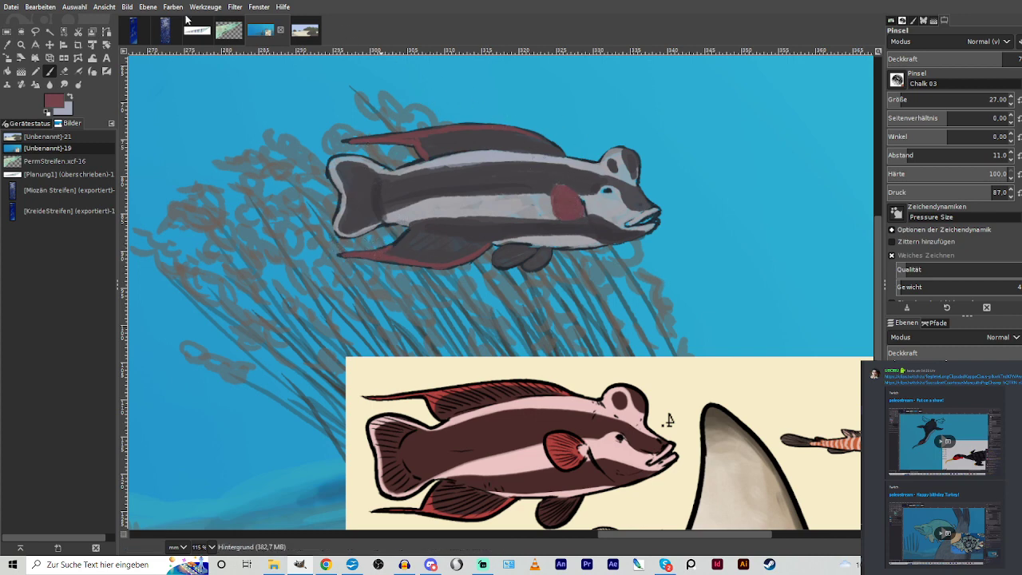
Sample the pale grey from the fish's cheek and touch up the areas around its eye and mouth.
click(8, 45)
click(601, 204)
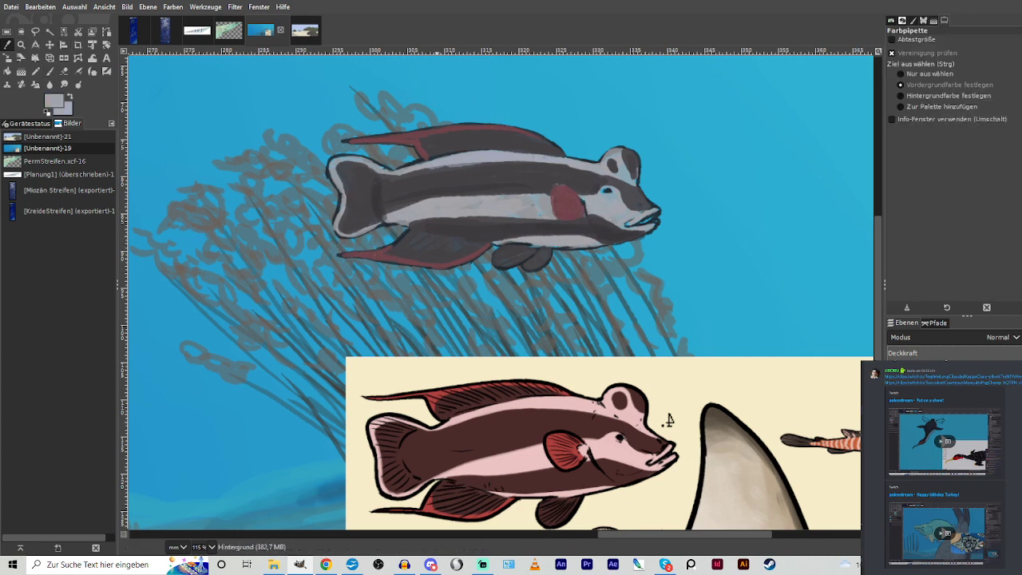
click(49, 72)
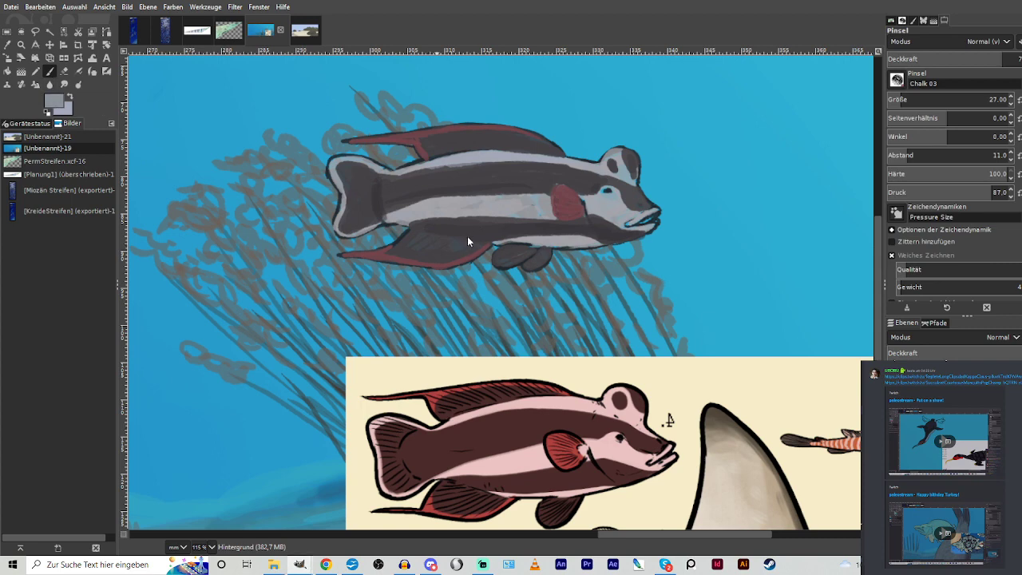
click(600, 192)
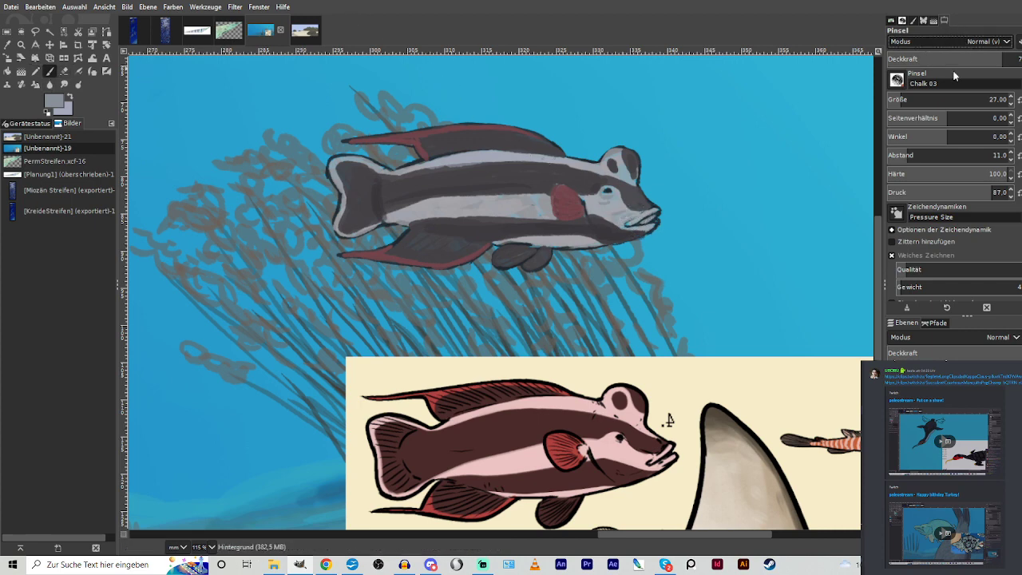
Shade the striped fish's body and tail with a low-opacity brush in Multiplikation mode at size 243.
click(896, 180)
drag(919, 100, 939, 100)
drag(958, 61, 920, 61)
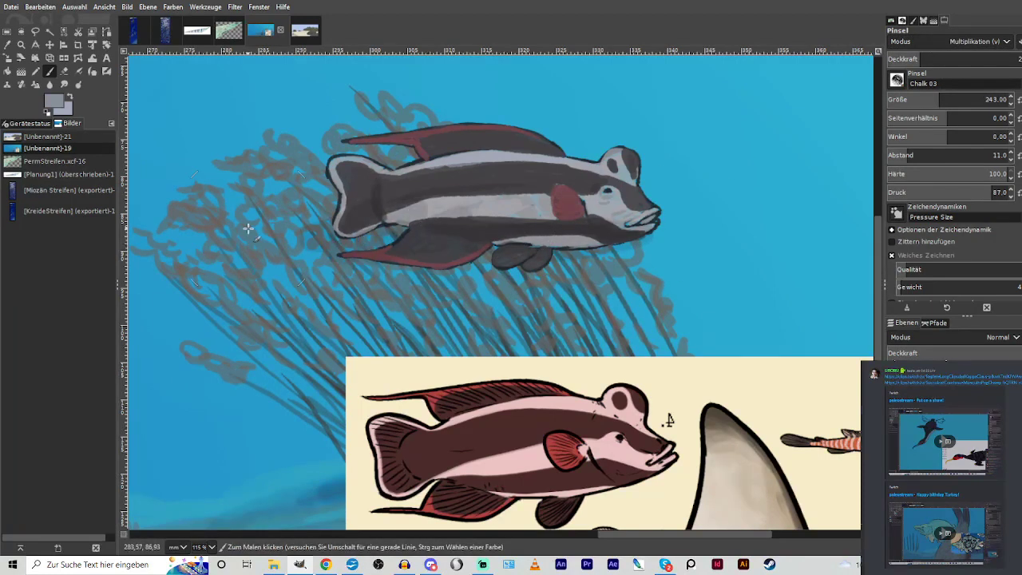
key(ctrl)
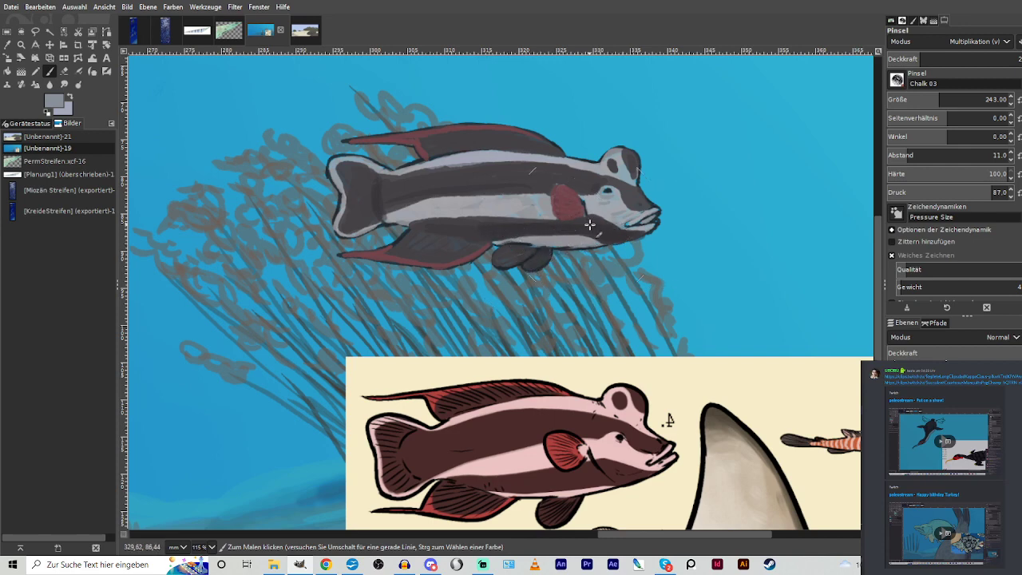
mouse_move(589, 226)
mouse_down()
mouse_move(418, 220)
mouse_move(525, 218)
mouse_move(420, 210)
mouse_move(359, 217)
mouse_move(365, 175)
mouse_up()
mouse_move(431, 244)
mouse_down()
mouse_move(381, 254)
mouse_move(420, 241)
mouse_move(452, 254)
mouse_move(441, 256)
mouse_move(424, 225)
mouse_move(603, 228)
mouse_move(386, 208)
mouse_move(520, 211)
mouse_move(453, 210)
mouse_move(575, 223)
mouse_move(427, 211)
mouse_up()
Move the reference sheet up off the sea floor so that it sits above the tube sponges.
scroll(428, 210, down, 5)
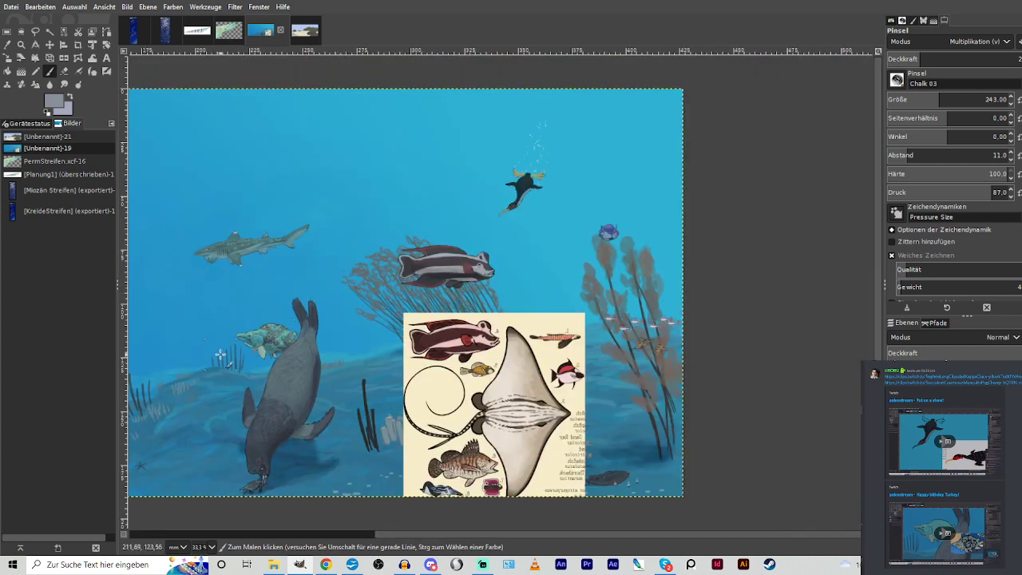
key(z)
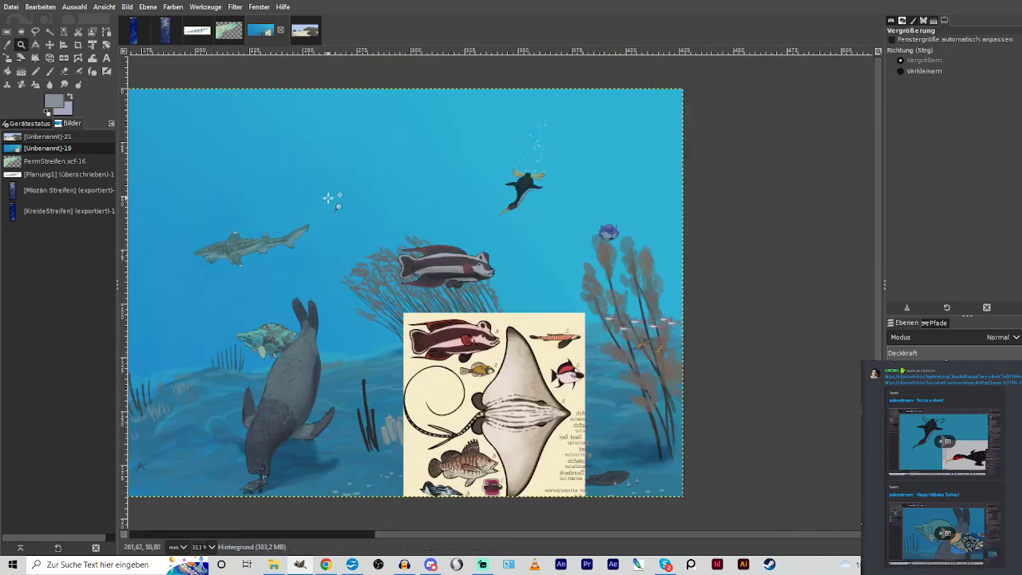
click(50, 45)
scroll(423, 540, left, 1)
scroll(423, 541, left, 4)
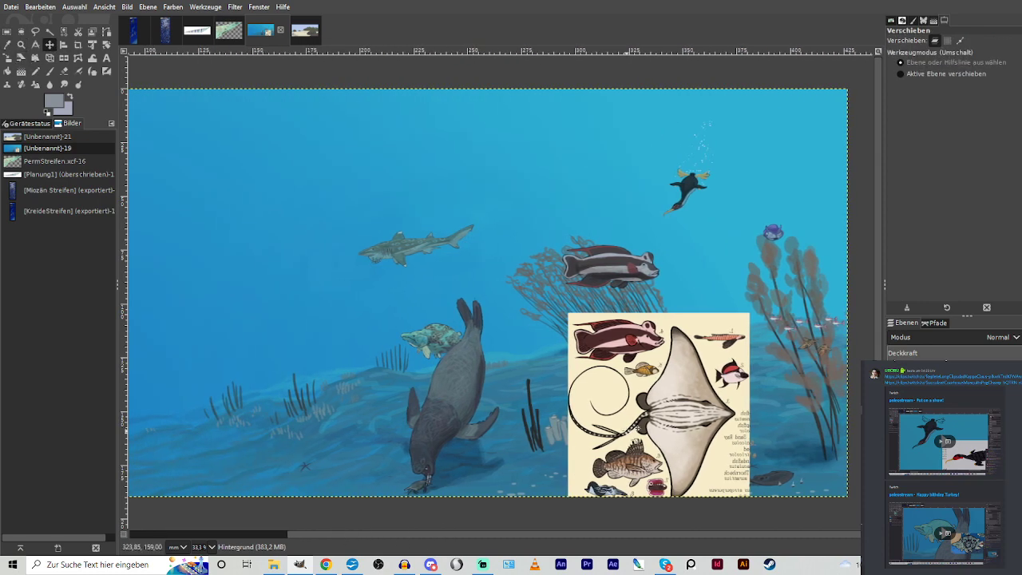
drag(662, 407, 703, 325)
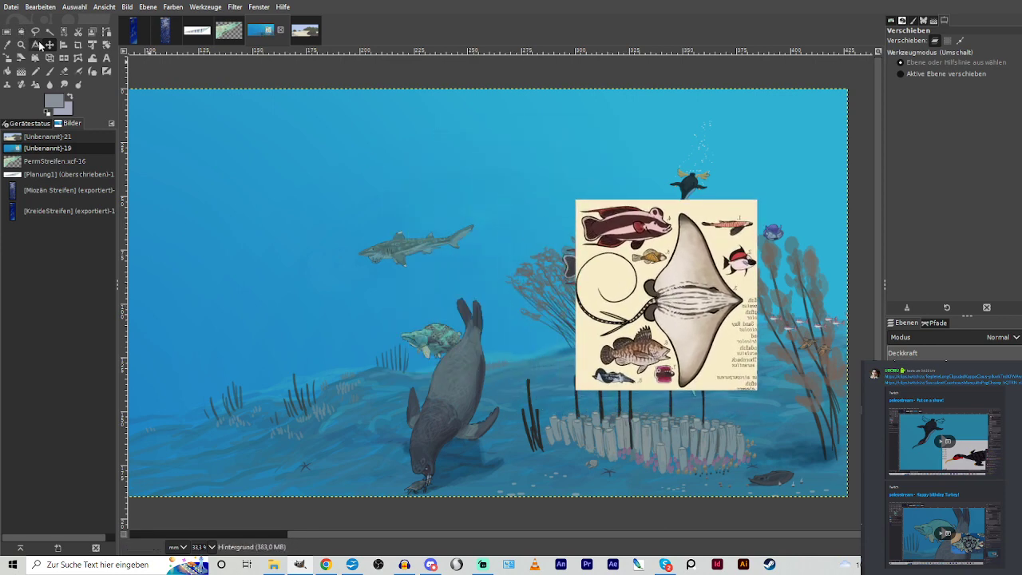
Set the brush to Normal mode, raise its opacity, reduce its size to 18, and undo a trial grey stroke above the tube sponges.
click(21, 43)
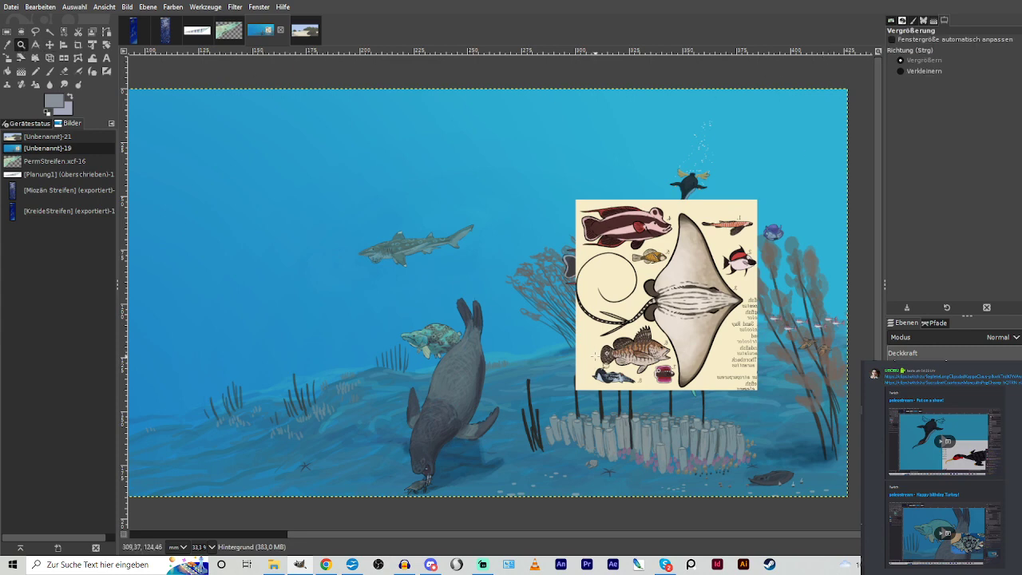
drag(605, 349, 687, 420)
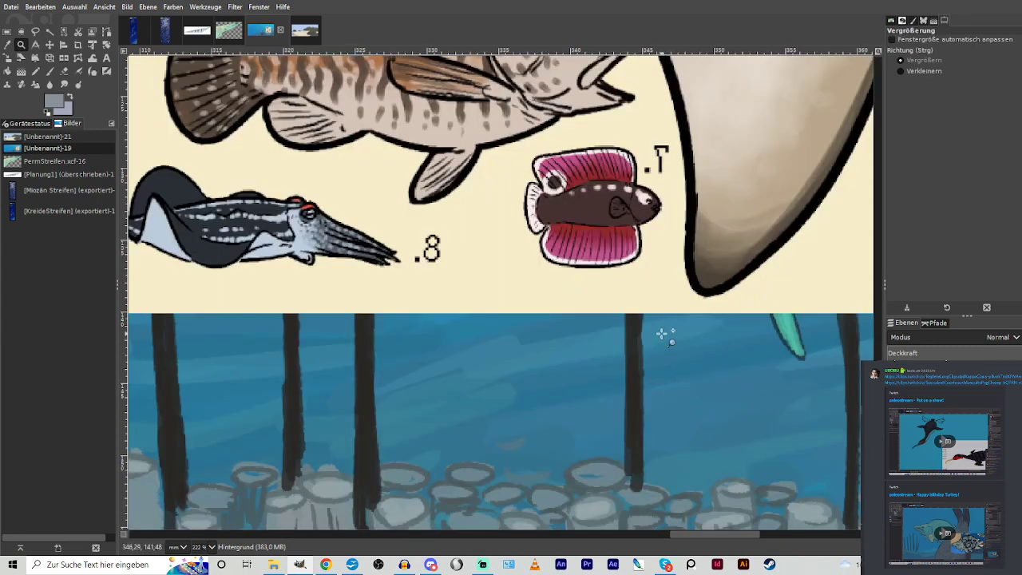
scroll(663, 333, down, 3)
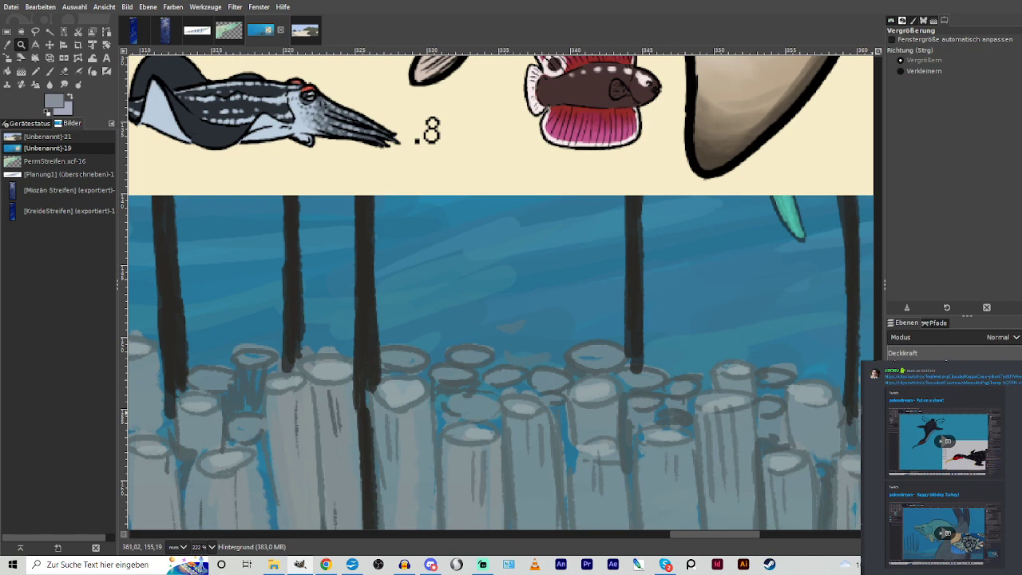
scroll(498, 292, up, 2)
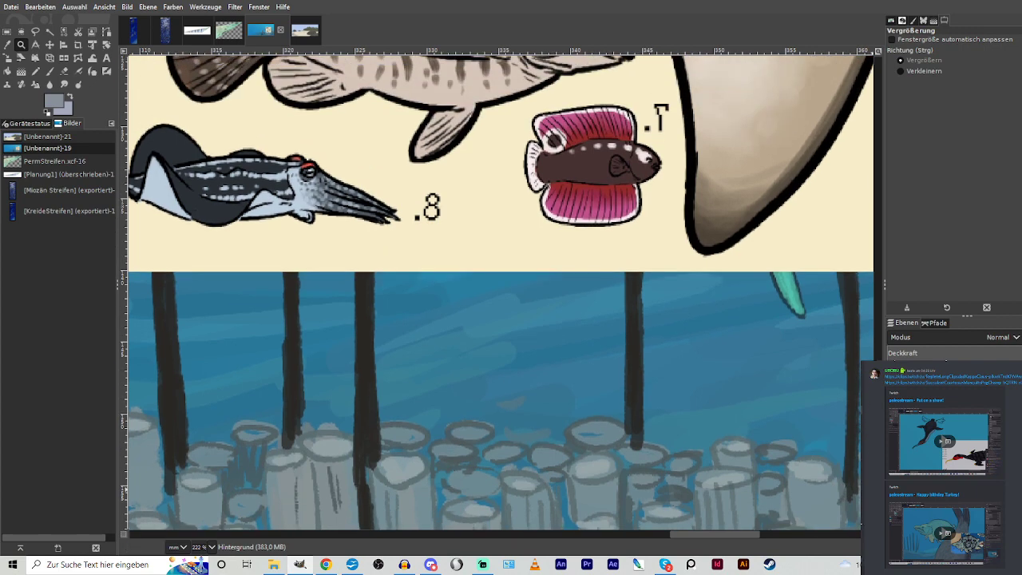
click(50, 71)
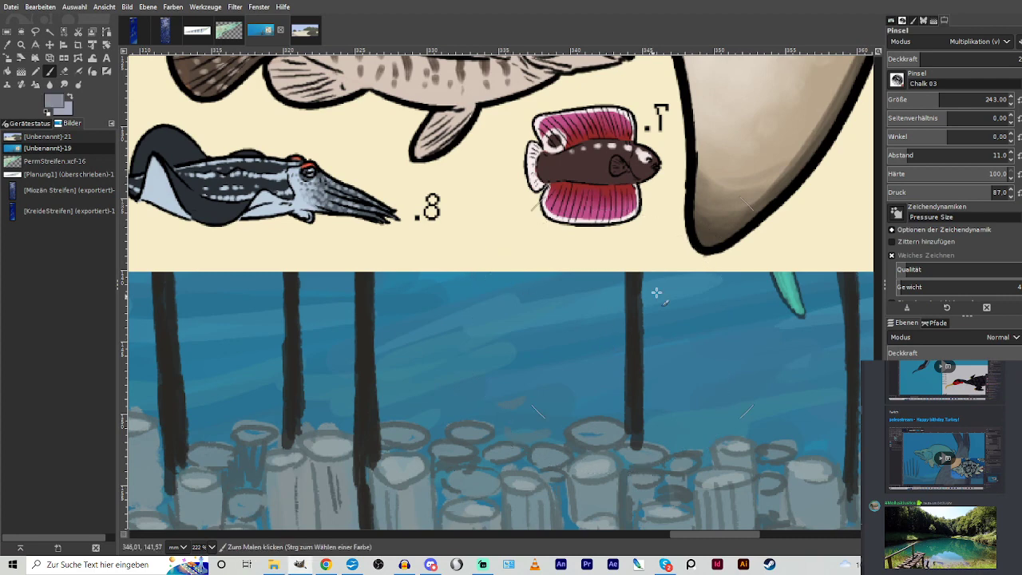
click(900, 97)
scroll(922, 42, up, 14)
click(969, 59)
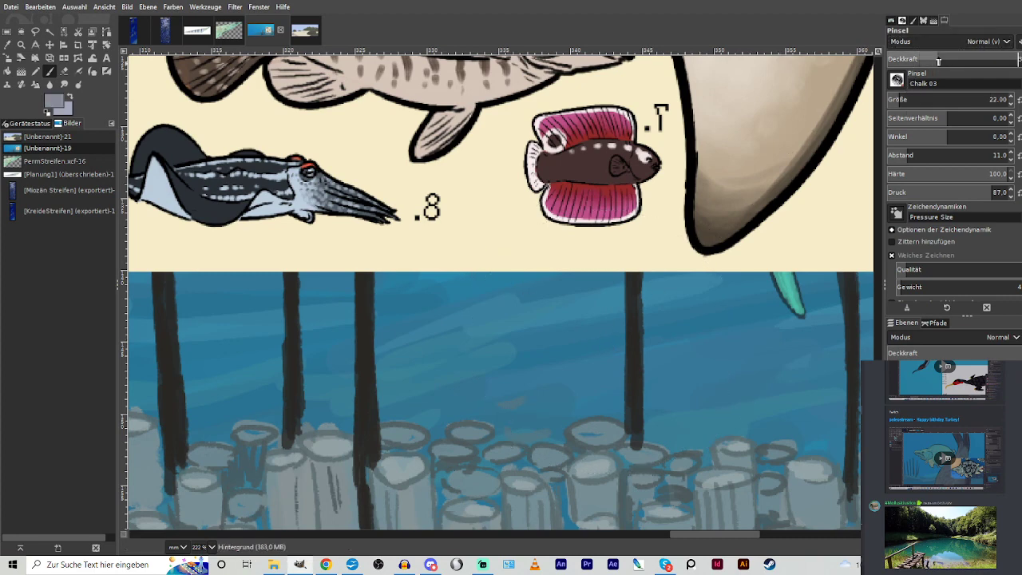
click(896, 99)
drag(501, 361, 483, 380)
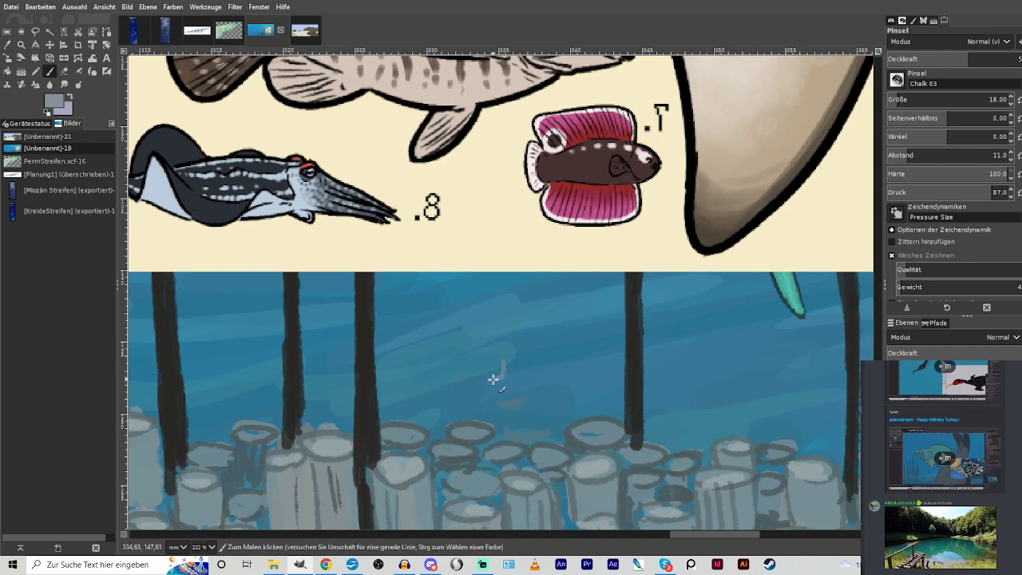
key(ctrl+z)
Outline the small red-finned fish above the tube sponges and fill its body in dark grey with brush size 14.
click(59, 101)
drag(467, 260, 462, 278)
click(896, 96)
click(986, 58)
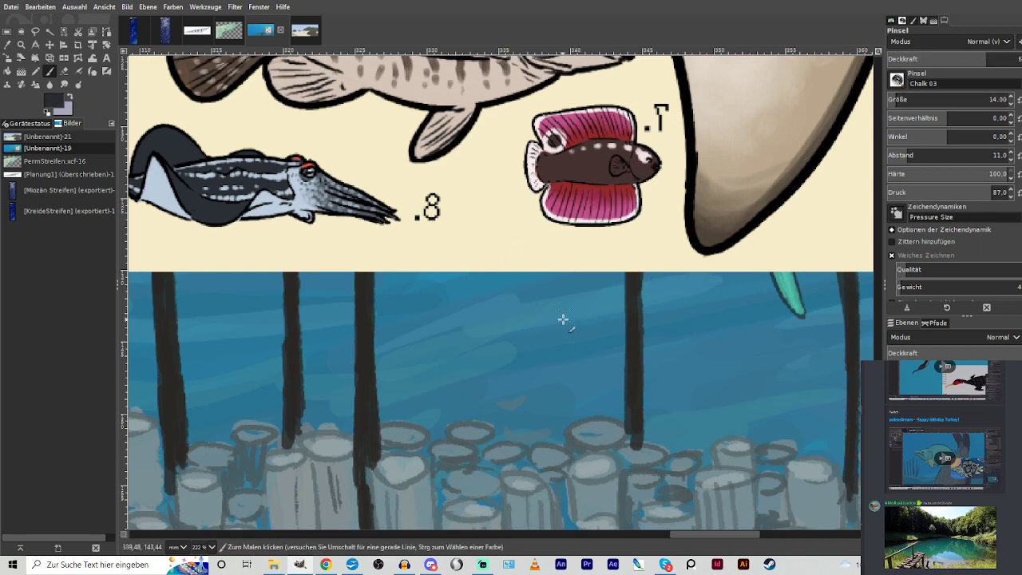
mouse_move(507, 371)
mouse_down()
mouse_move(473, 369)
mouse_move(478, 340)
mouse_move(515, 343)
mouse_move(490, 323)
mouse_move(462, 360)
mouse_move(523, 353)
mouse_move(477, 353)
mouse_move(506, 342)
mouse_move(497, 346)
mouse_move(509, 358)
mouse_move(524, 345)
mouse_move(516, 367)
mouse_move(470, 364)
mouse_up()
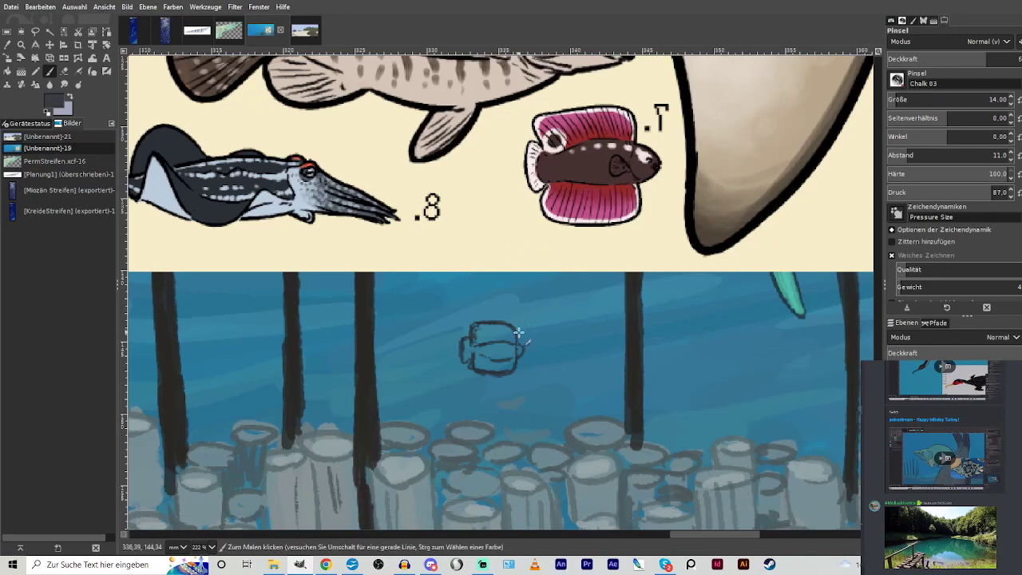
mouse_move(515, 339)
mouse_down()
mouse_move(481, 355)
mouse_move(513, 354)
mouse_move(499, 345)
mouse_move(469, 353)
mouse_move(470, 342)
mouse_move(468, 356)
mouse_move(472, 346)
mouse_move(511, 357)
mouse_up()
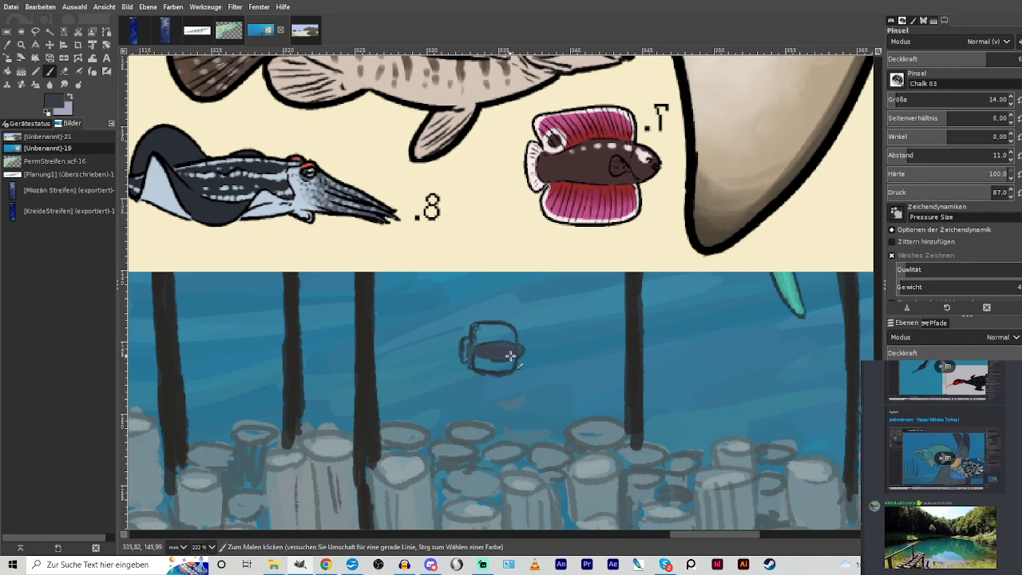
Fill the small fish's upper and lower fins with muted purple, and edge the fins and tail in pale lilac.
click(475, 263)
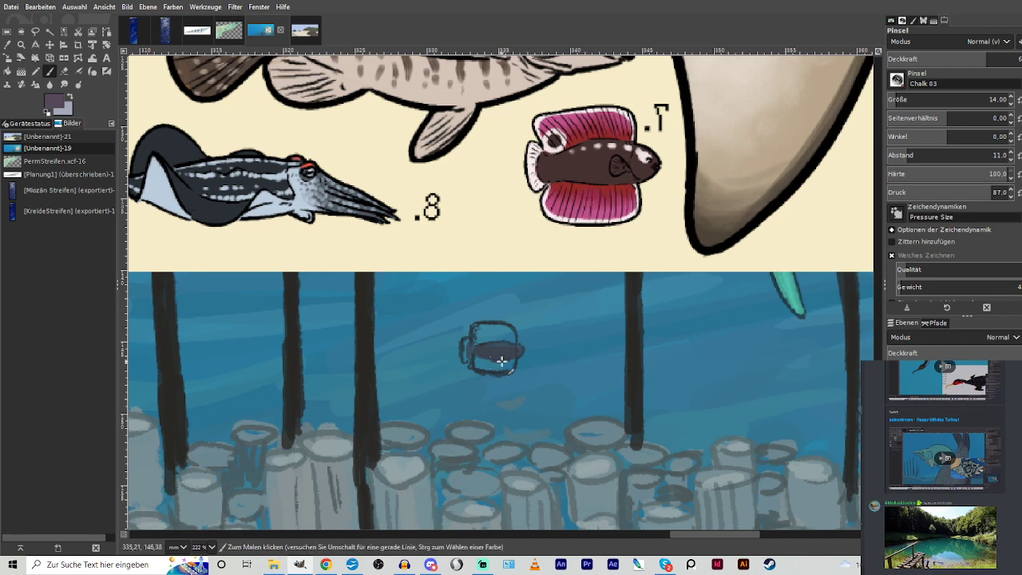
mouse_move(500, 359)
mouse_down()
mouse_move(500, 339)
mouse_move(479, 338)
mouse_move(500, 334)
mouse_move(481, 341)
mouse_move(491, 330)
mouse_move(478, 330)
mouse_move(502, 340)
mouse_move(510, 333)
mouse_move(472, 332)
mouse_up()
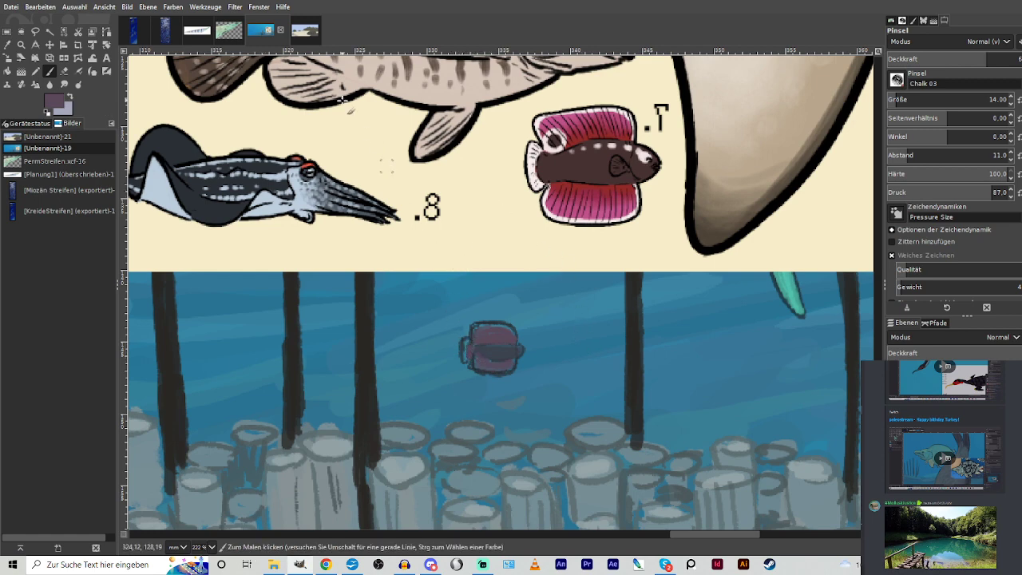
click(52, 102)
click(466, 224)
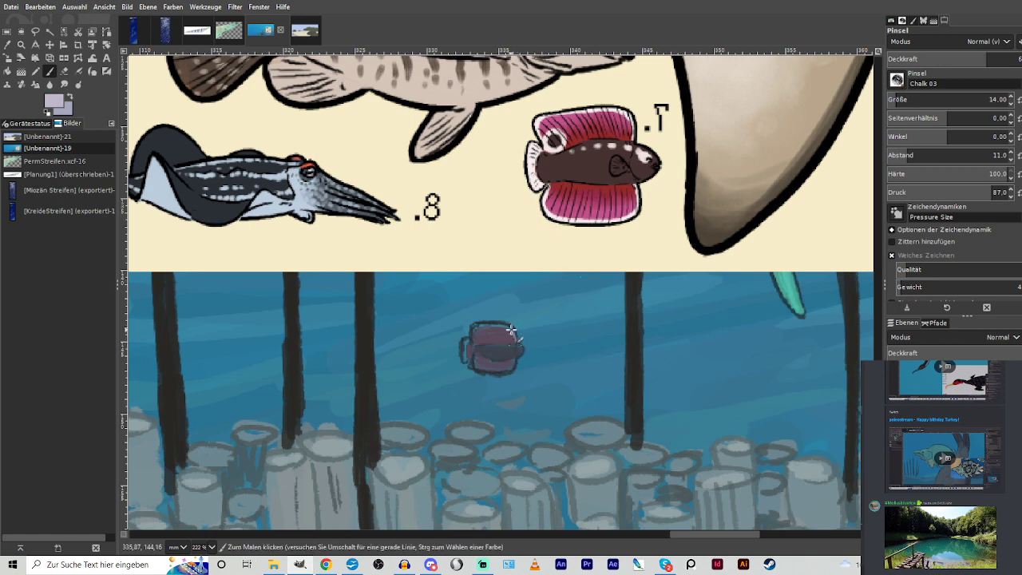
mouse_move(495, 326)
mouse_down()
mouse_move(475, 340)
mouse_move(493, 364)
mouse_move(515, 361)
mouse_move(498, 371)
mouse_move(510, 371)
mouse_move(470, 358)
mouse_up()
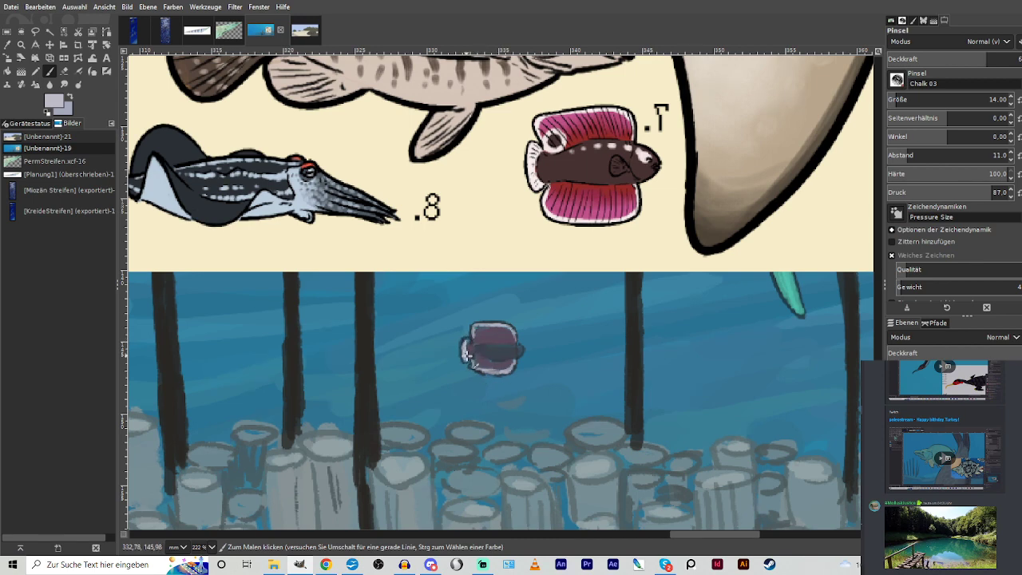
Dot a row of pale spots along the small fish's body and paint the pale eyespot ring on its upper fin.
click(503, 346)
click(496, 347)
click(491, 346)
click(485, 348)
click(503, 347)
scroll(420, 374, down, 6)
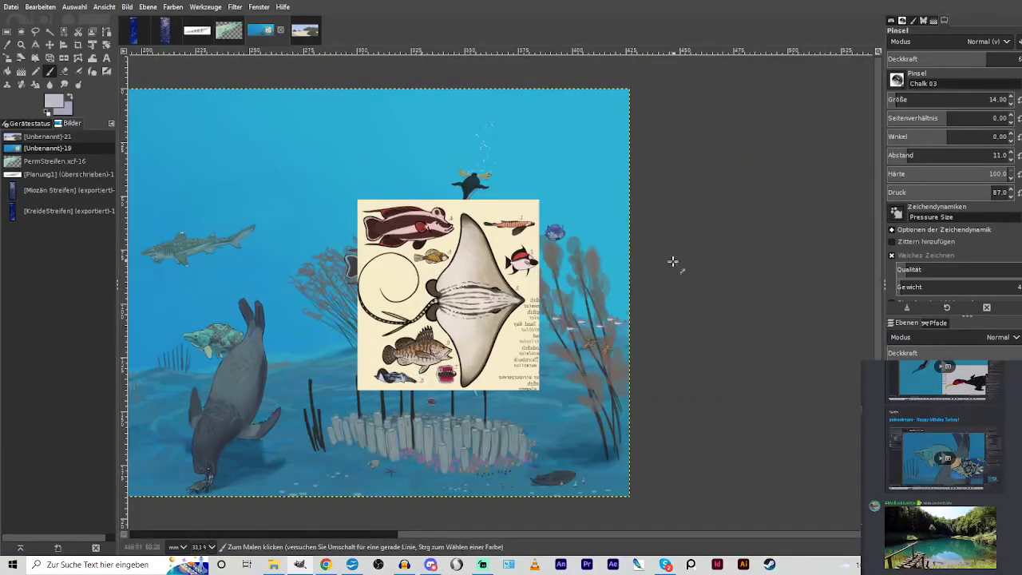
click(21, 45)
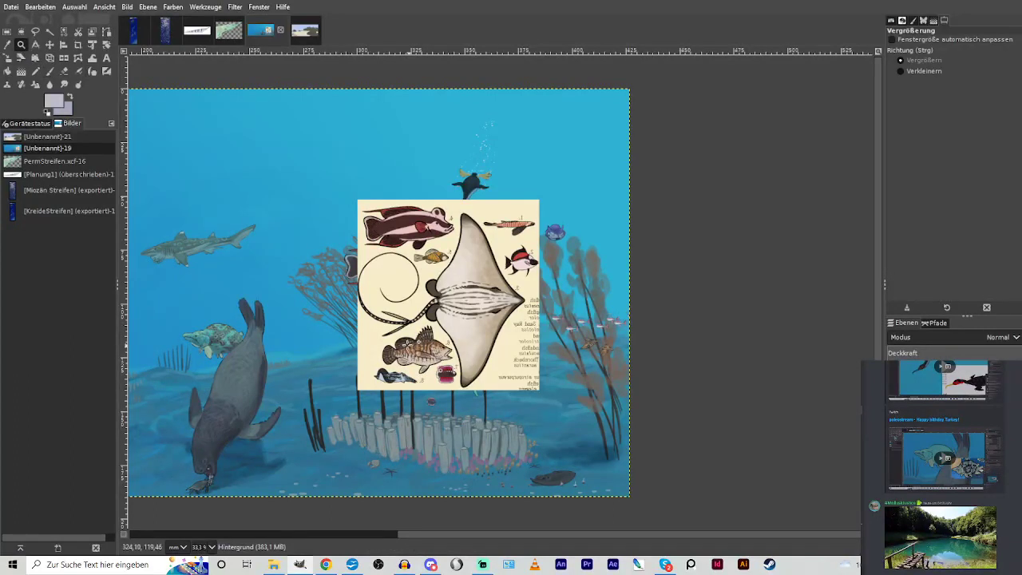
drag(404, 342, 479, 430)
drag(339, 144, 548, 392)
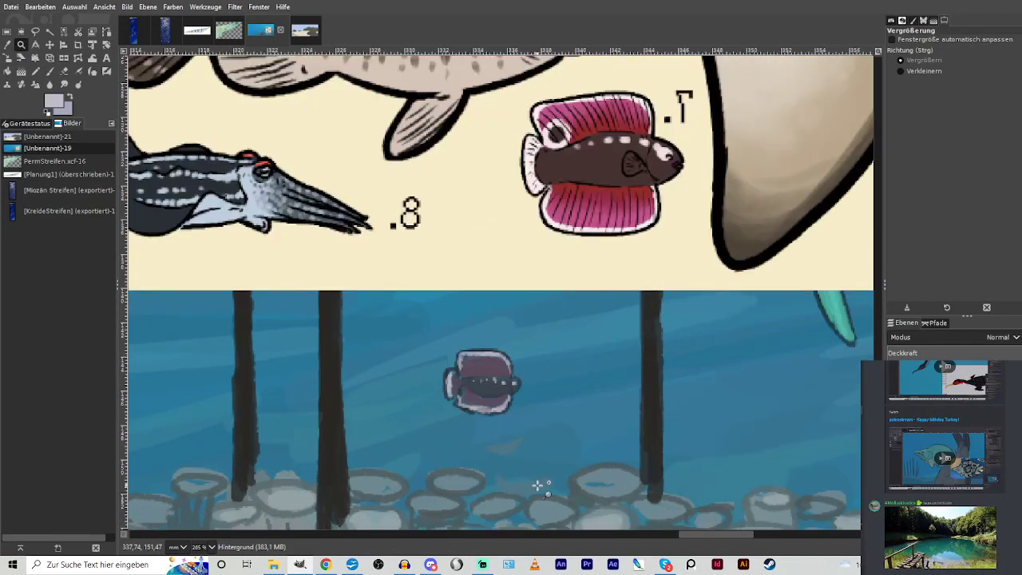
click(49, 71)
drag(465, 366, 465, 375)
scroll(450, 354, down, 5)
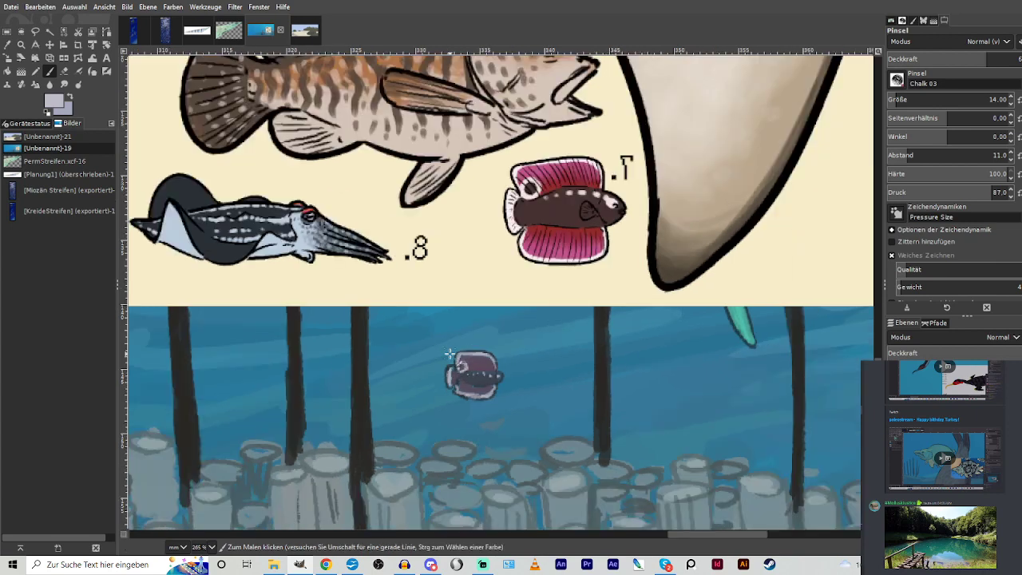
scroll(454, 357, down, 1)
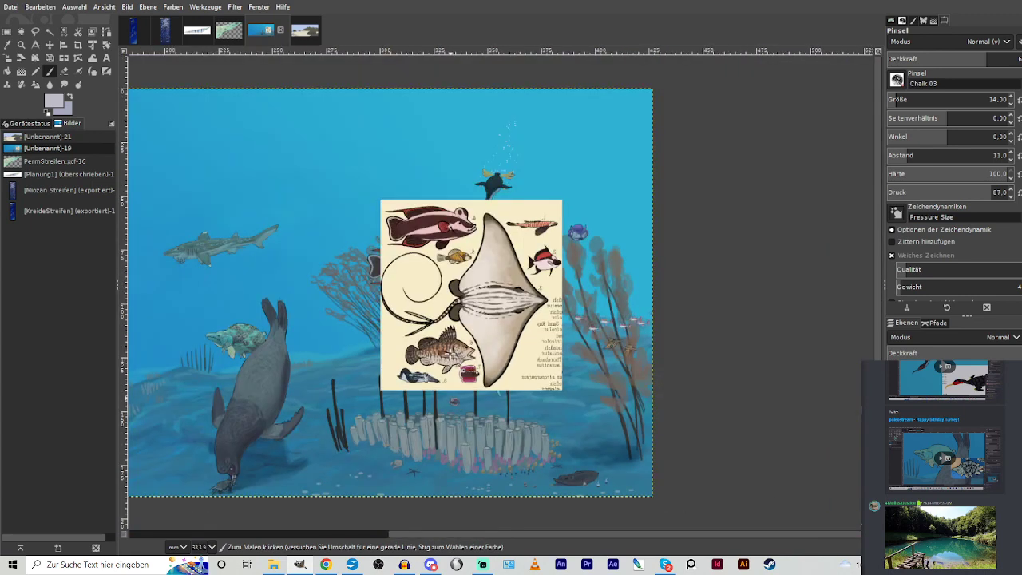
Clear the manta ray reference sheet from the scene and set the dark grey brush to Multiplikation mode at size 243.
click(893, 518)
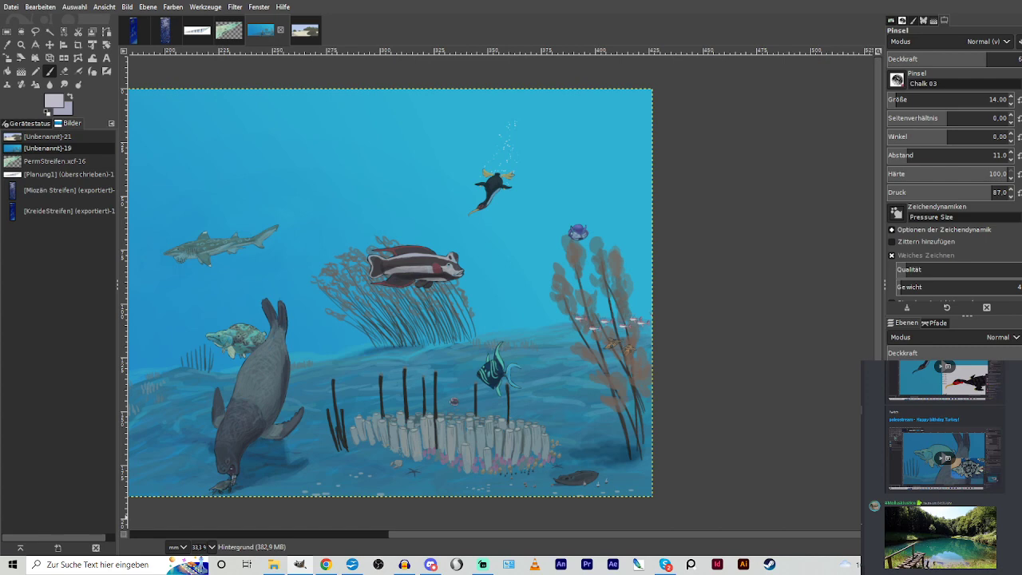
key(x)
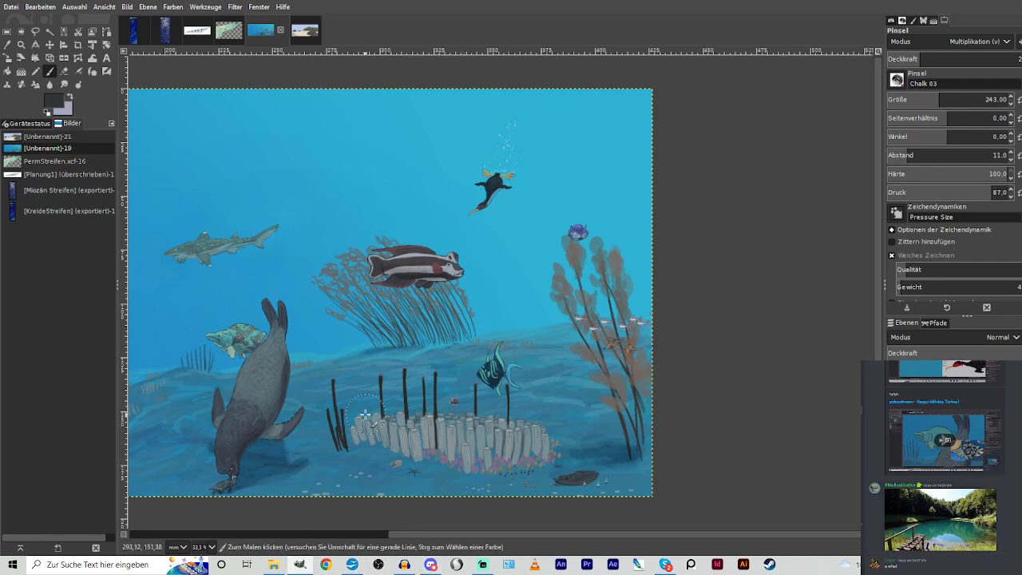
drag(421, 530, 323, 530)
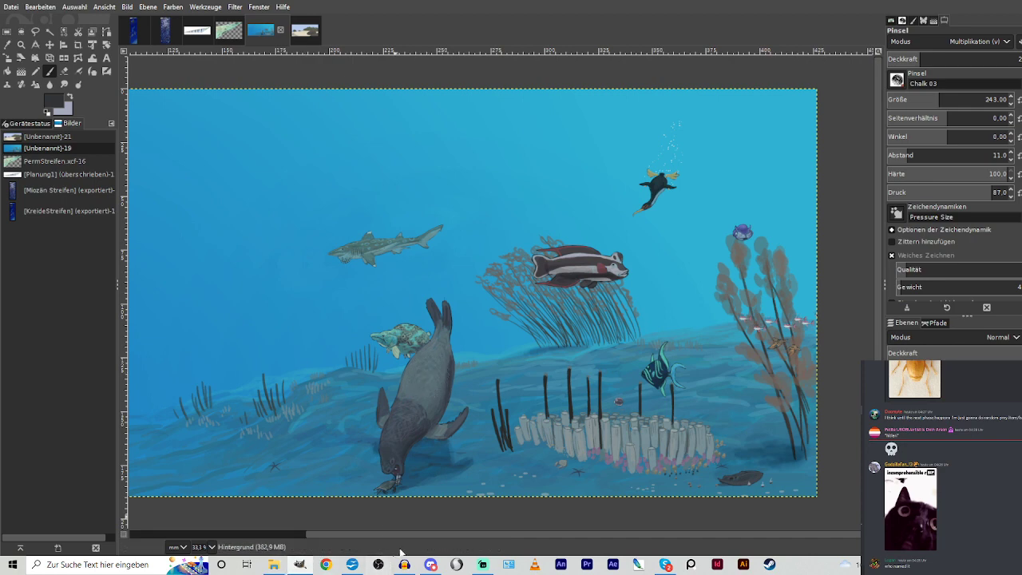
drag(407, 538, 313, 533)
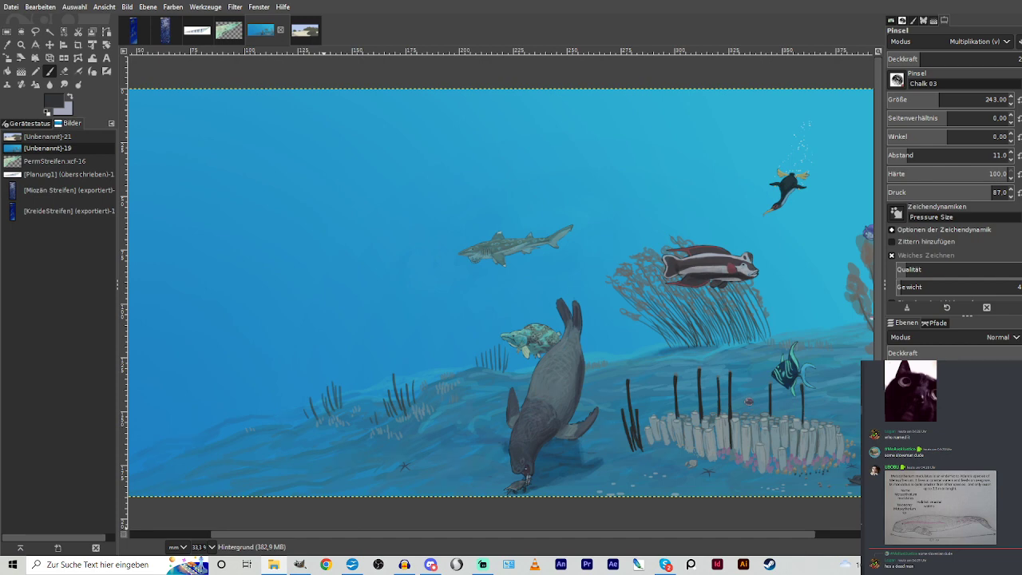
Import the Metaxytherium maculatus sheet Sina_man_8.jpg, scale it down, and place it in the open water beside the shark.
drag(313, 556, 321, 269)
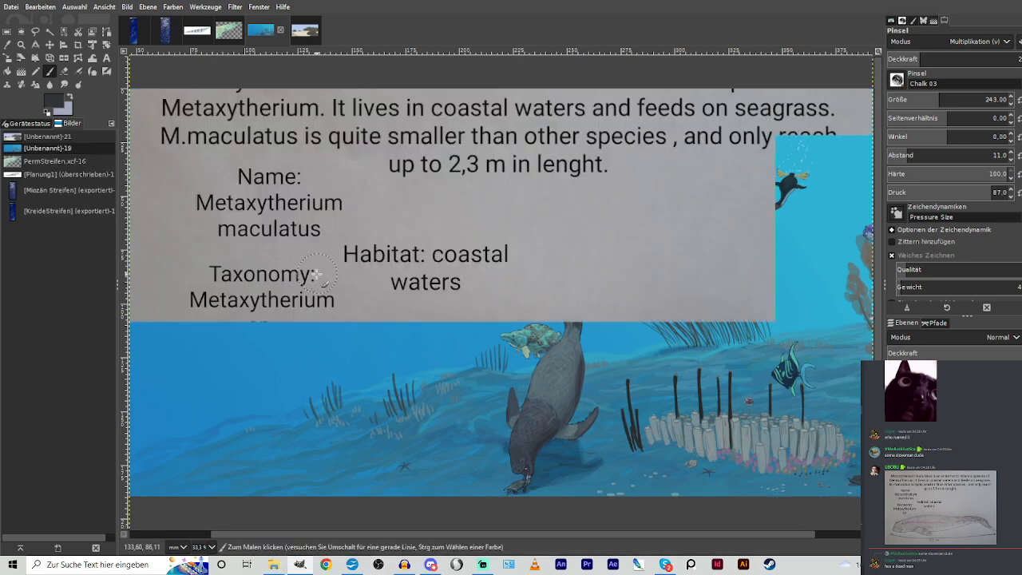
click(7, 71)
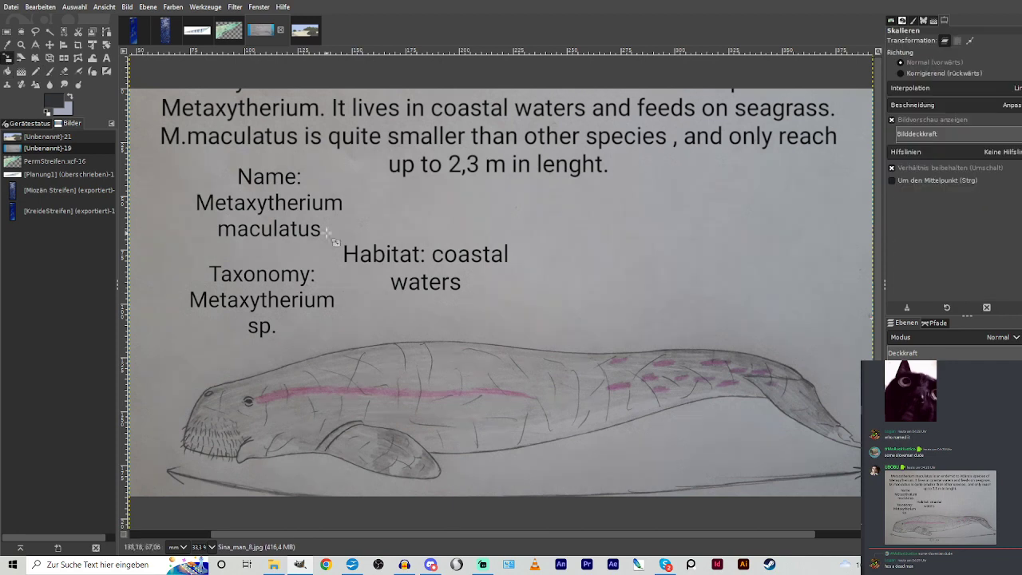
click(437, 270)
mouse_move(655, 362)
mouse_down()
mouse_move(329, 194)
mouse_move(481, 317)
mouse_move(531, 323)
mouse_move(314, 208)
mouse_up()
click(821, 136)
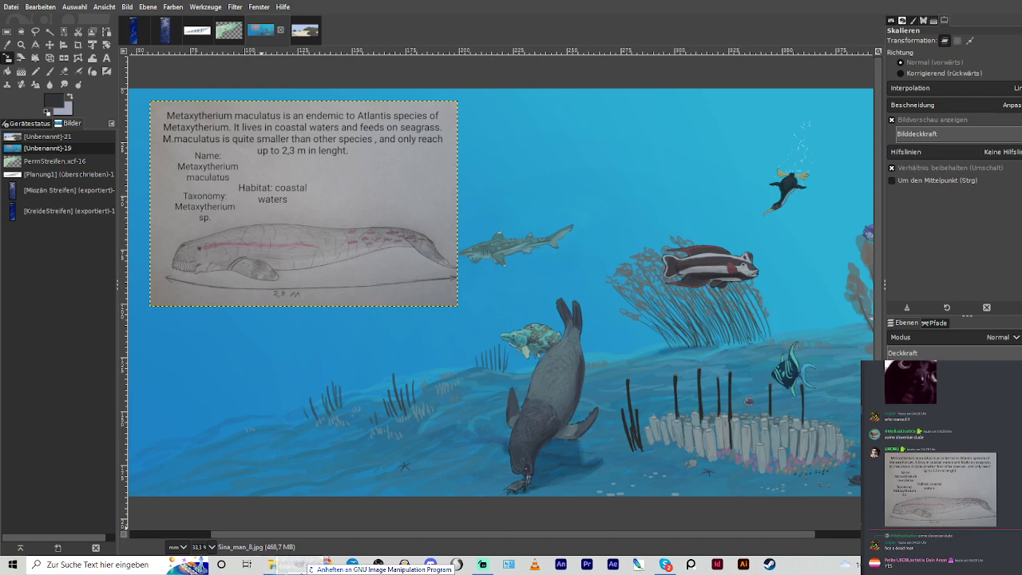
Import the Elops sauroides sheet Skye_1.png, scale it to 81.87 × 65.50 mm, and place it over the striped fish.
drag(301, 565, 530, 302)
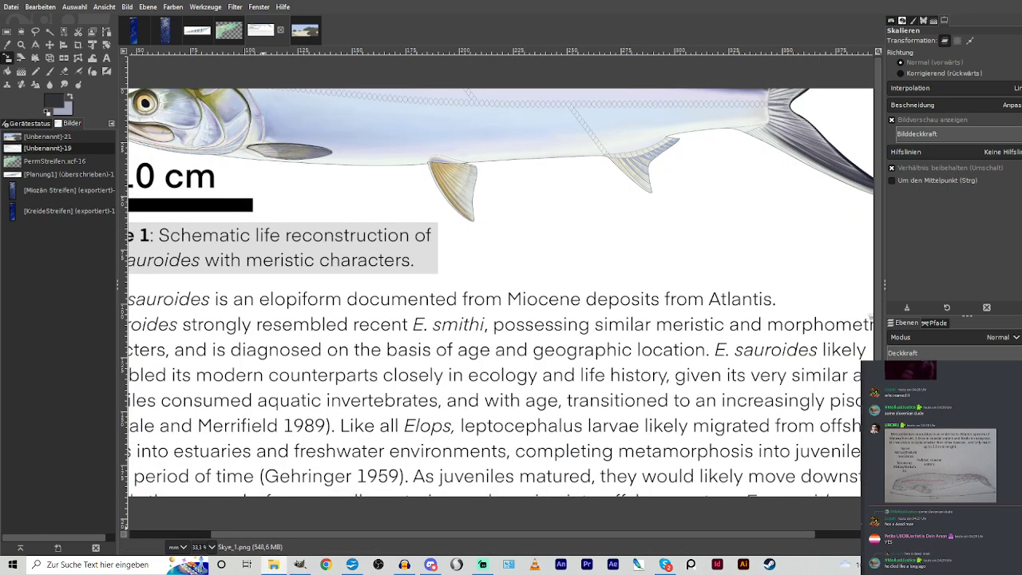
drag(431, 574, 981, 459)
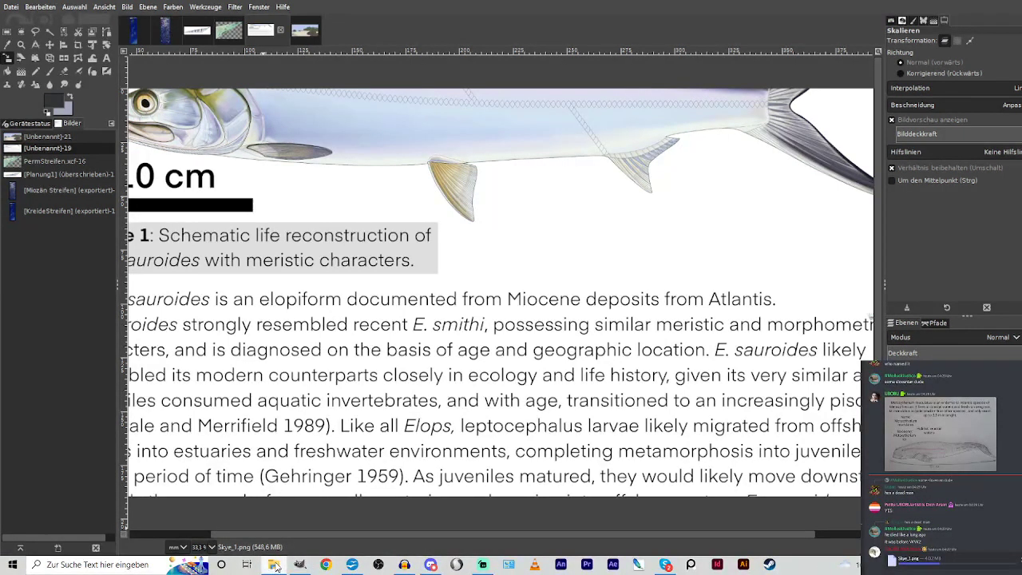
mouse_move(350, 257)
mouse_down()
mouse_move(600, 407)
mouse_move(727, 328)
mouse_up()
drag(820, 401, 799, 383)
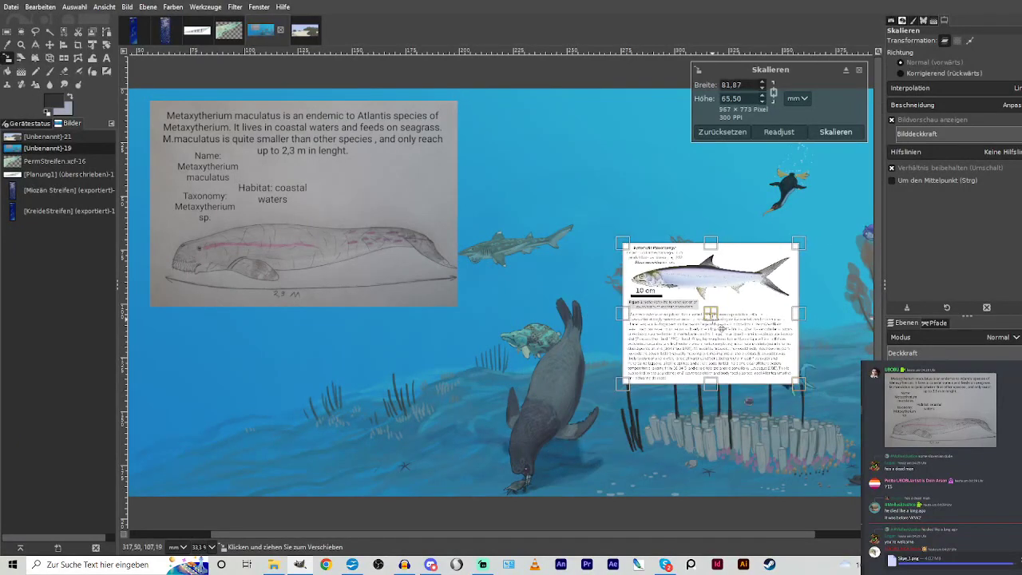
click(827, 134)
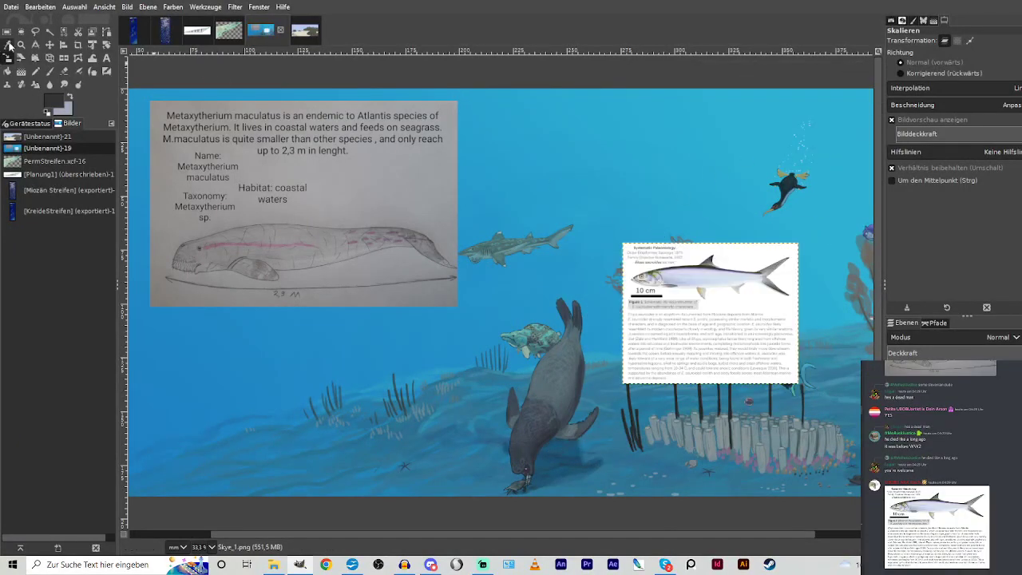
Sketch the Elops fish's upper and lower body contours above its reference sheet with the dark Chalk 03 brush at size 14.
click(24, 43)
drag(631, 173, 773, 265)
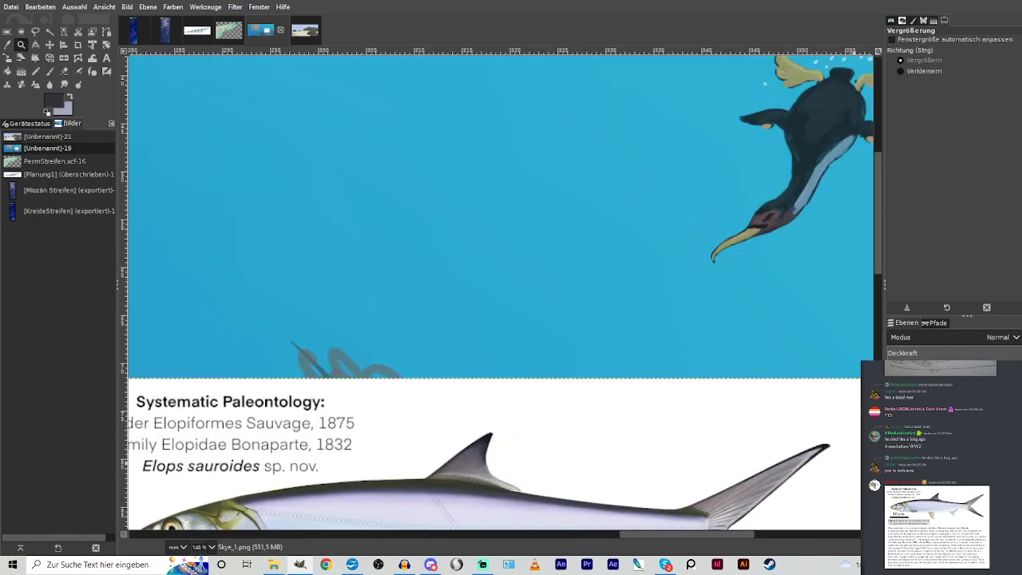
click(938, 468)
scroll(568, 256, down, 3)
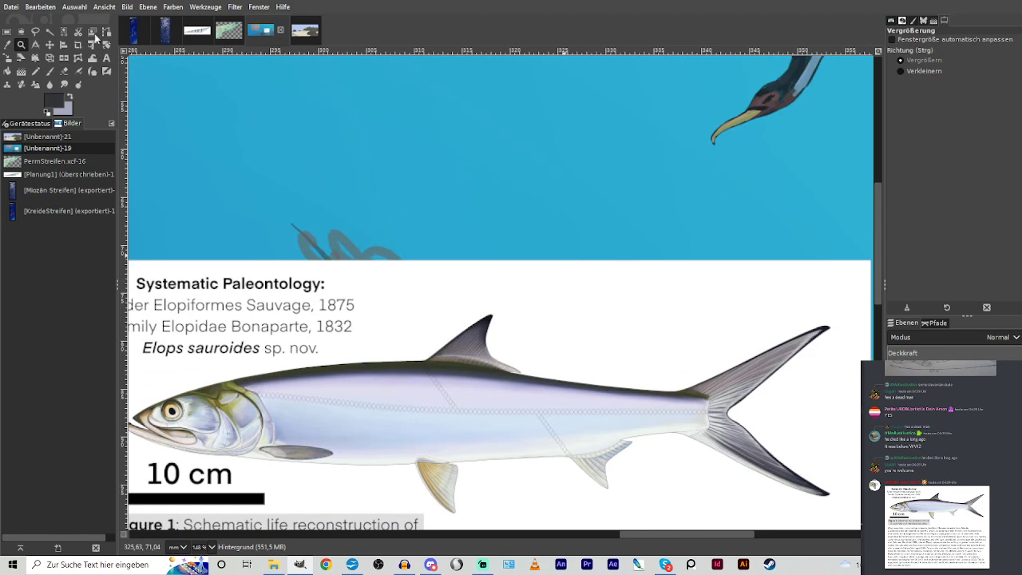
key(p)
key(d)
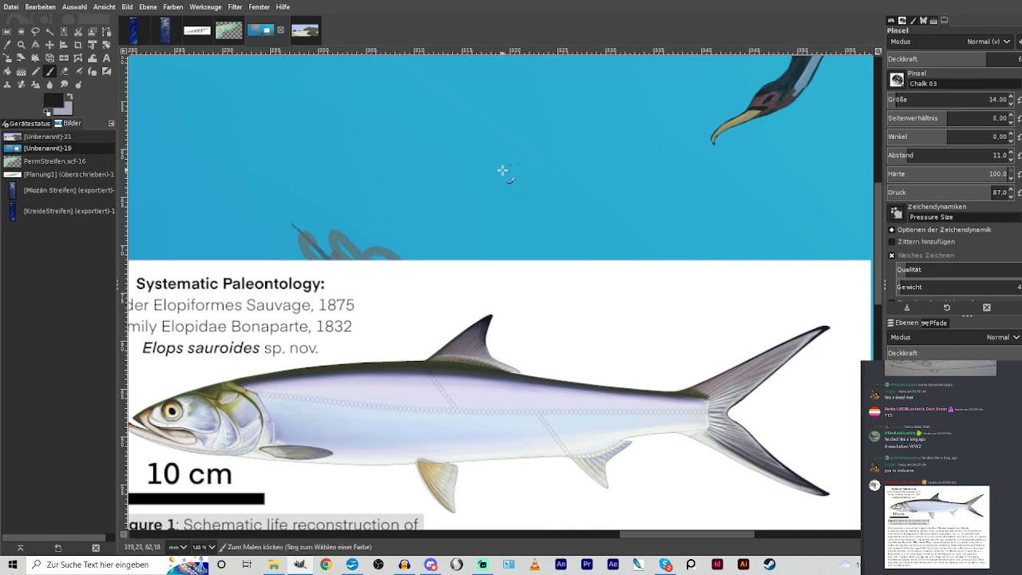
mouse_move(606, 175)
mouse_down()
mouse_move(526, 198)
mouse_move(577, 188)
mouse_move(469, 203)
mouse_move(488, 184)
mouse_move(463, 195)
mouse_move(615, 159)
mouse_up()
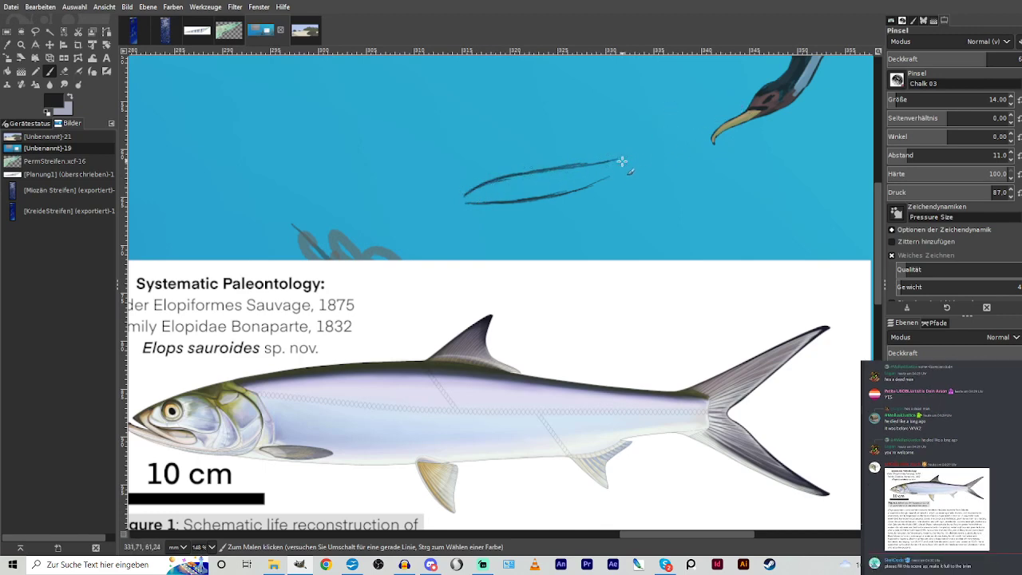
mouse_move(624, 150)
mouse_down()
mouse_move(662, 114)
mouse_move(629, 162)
mouse_move(691, 185)
mouse_move(621, 169)
mouse_move(640, 168)
mouse_move(474, 184)
mouse_up()
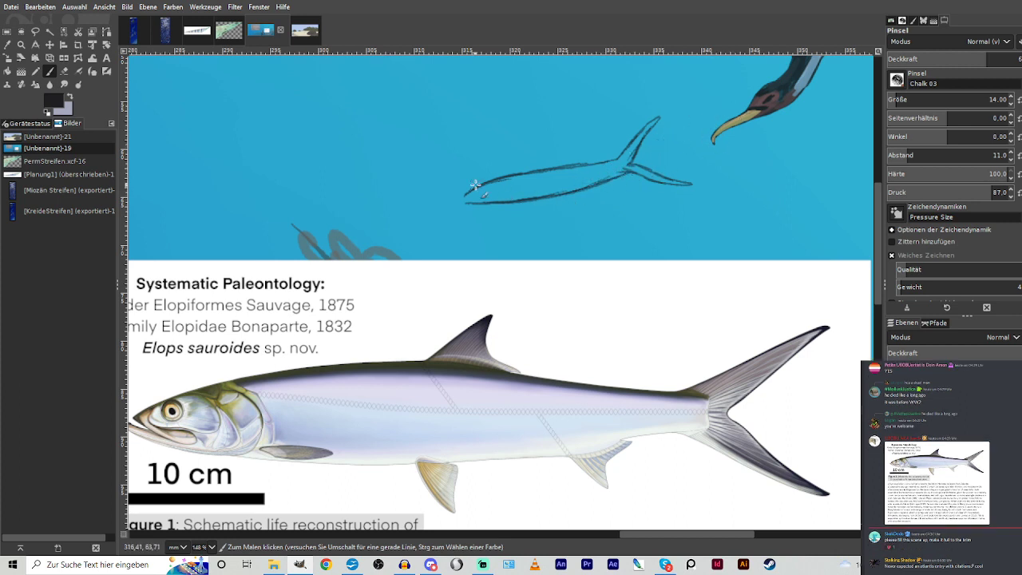
key(ctrl+z)
key(ctrl+z)
key(ctrl+z)
key(ctrl+z)
key(ctrl+z)
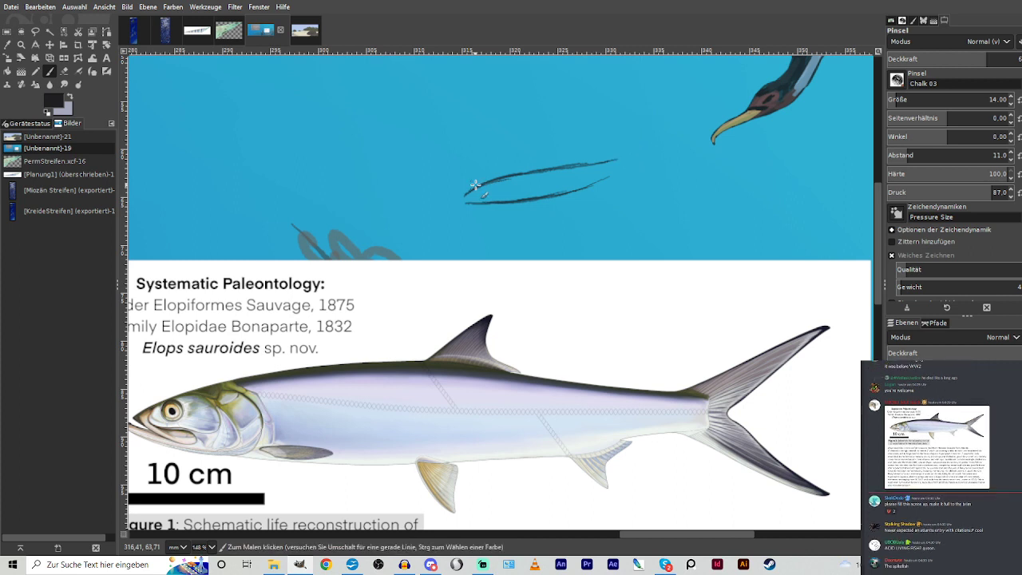
Sketch the forked tail, lower fins, head with mouth and eye, and the dorsal fin onto the Elops outline.
mouse_move(597, 180)
mouse_down()
mouse_move(621, 170)
mouse_move(577, 171)
mouse_move(619, 157)
mouse_move(649, 117)
mouse_move(632, 160)
mouse_move(678, 178)
mouse_move(623, 171)
mouse_move(592, 148)
mouse_move(578, 176)
mouse_move(605, 199)
mouse_move(599, 187)
mouse_move(611, 174)
mouse_move(602, 196)
mouse_move(582, 187)
mouse_move(551, 210)
mouse_up()
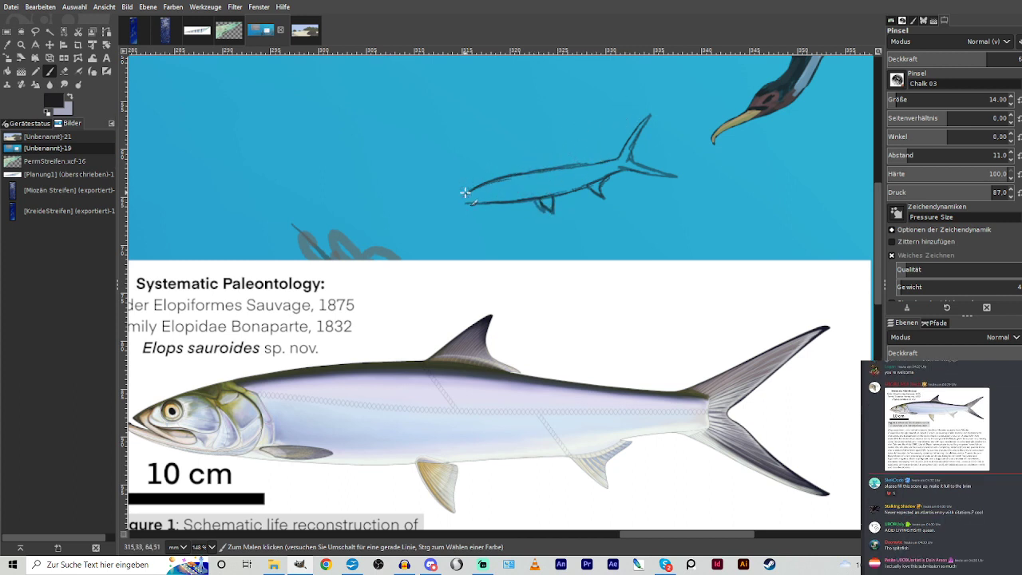
drag(460, 194, 483, 185)
drag(458, 199, 522, 200)
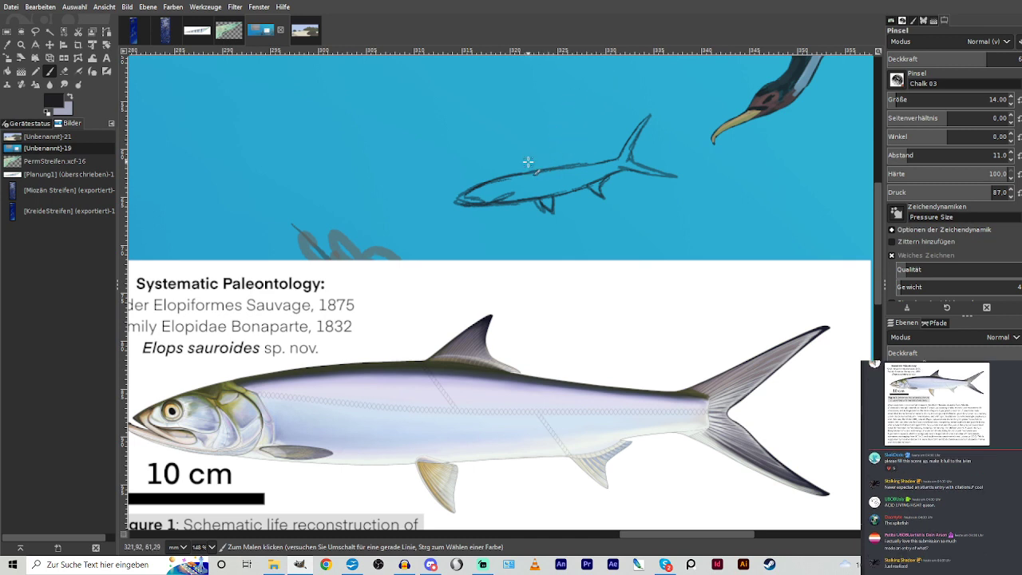
drag(533, 168, 549, 161)
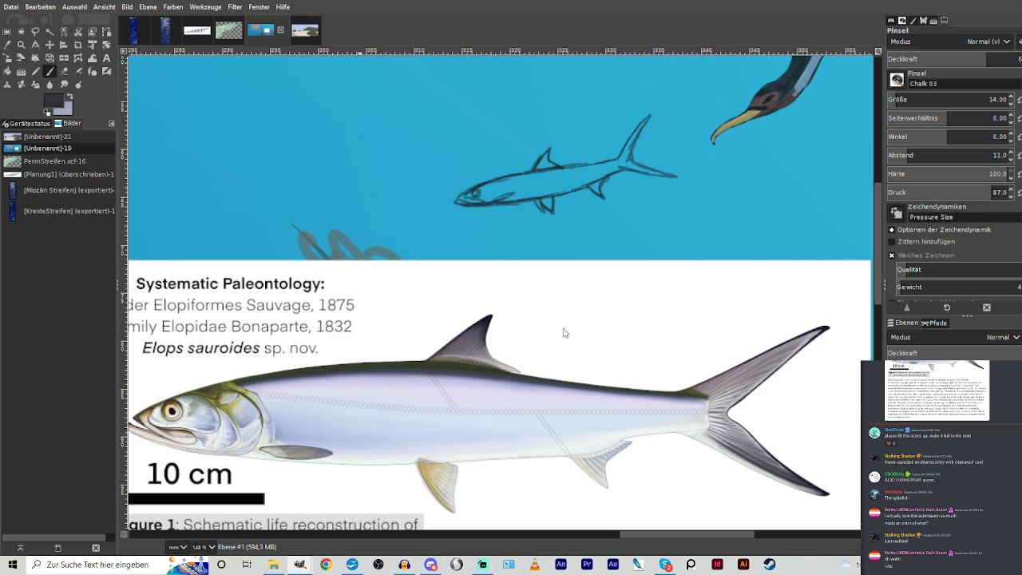
Shade the Elops's back dark grey with the brush at size 24 and reduced opacity.
click(898, 101)
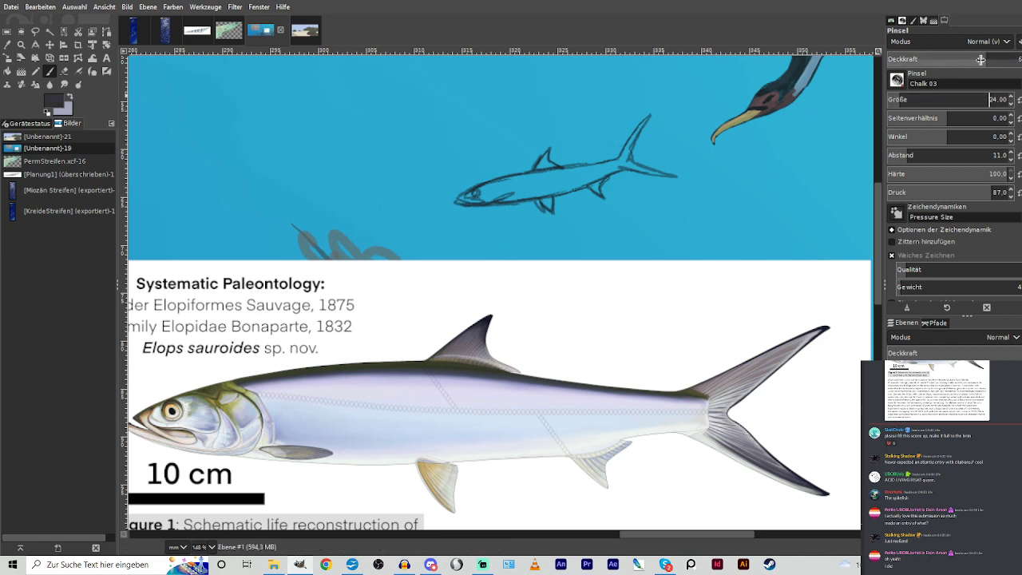
drag(981, 60, 973, 60)
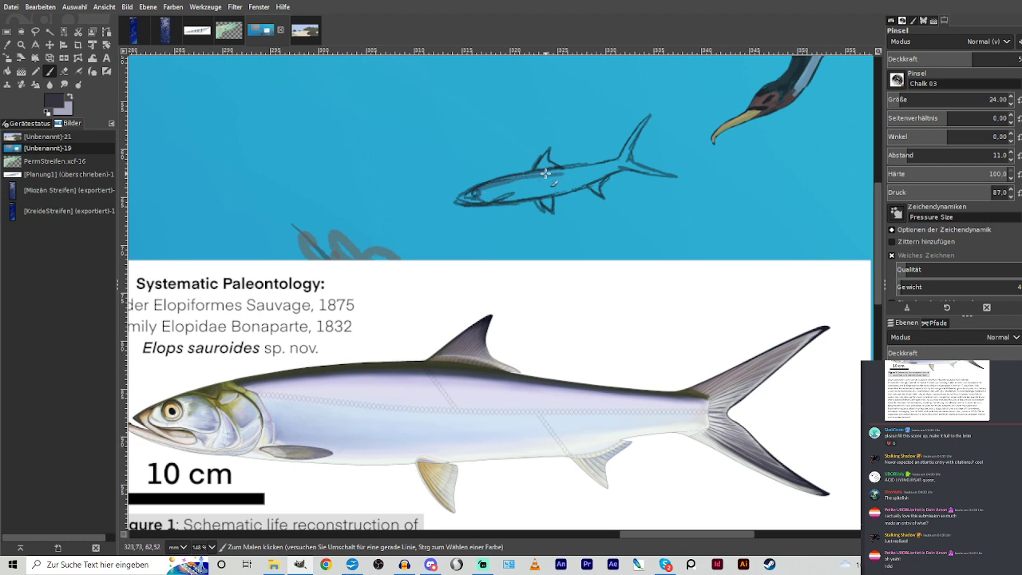
mouse_move(545, 174)
mouse_down()
mouse_move(484, 186)
mouse_move(645, 145)
mouse_move(611, 164)
mouse_move(509, 183)
mouse_up()
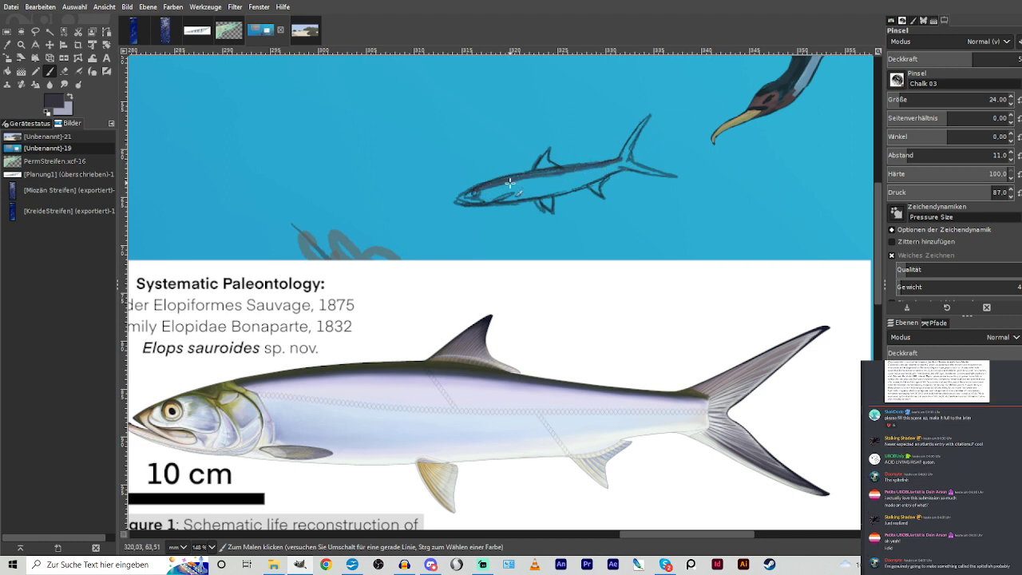
drag(973, 60, 933, 60)
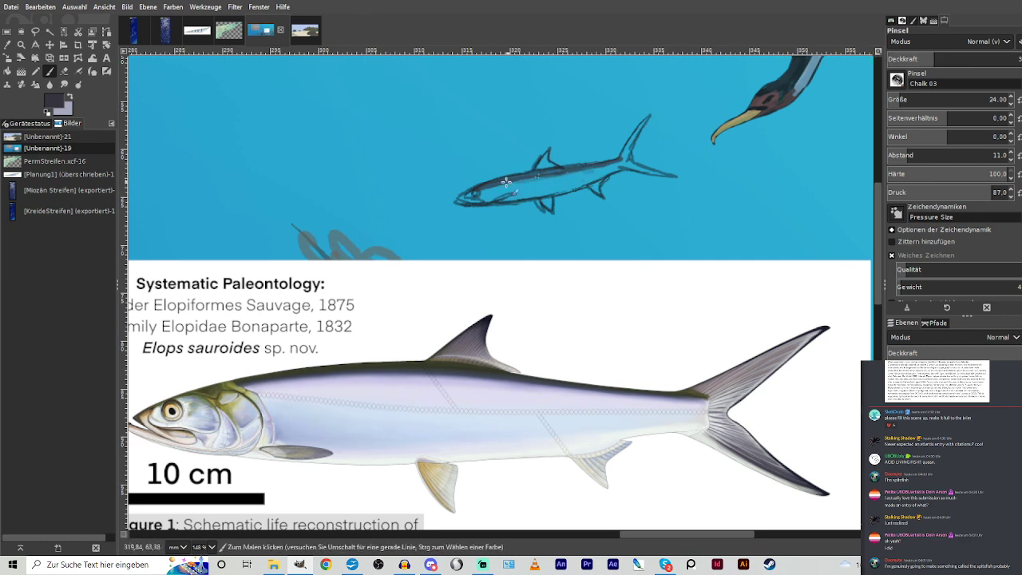
drag(618, 159, 484, 194)
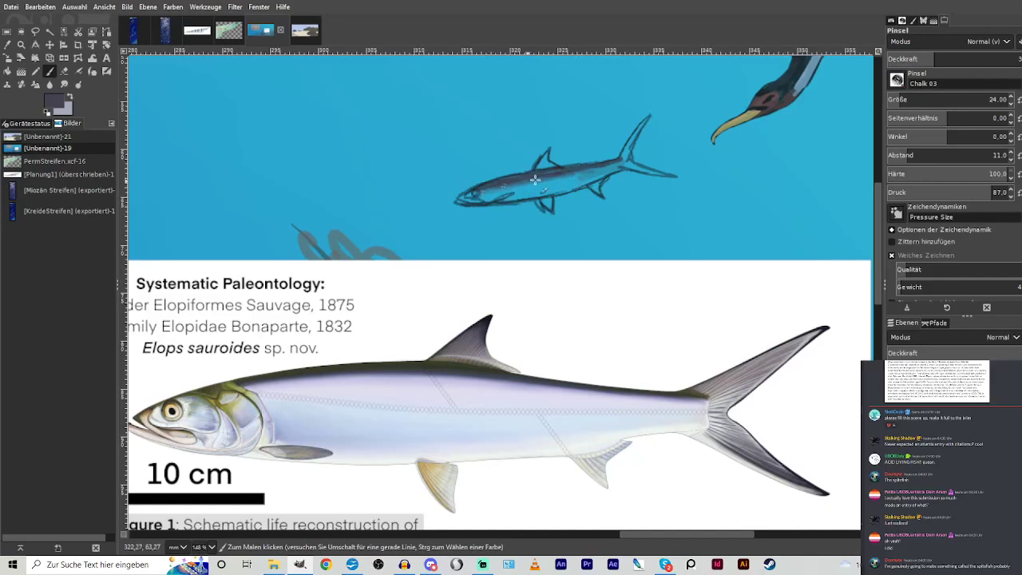
Fill the Elops's flank and belly with pale lilac-grey tones and colour its tail and fins blue-grey at higher opacity.
mouse_move(535, 180)
mouse_down()
mouse_move(620, 163)
mouse_move(522, 187)
mouse_up()
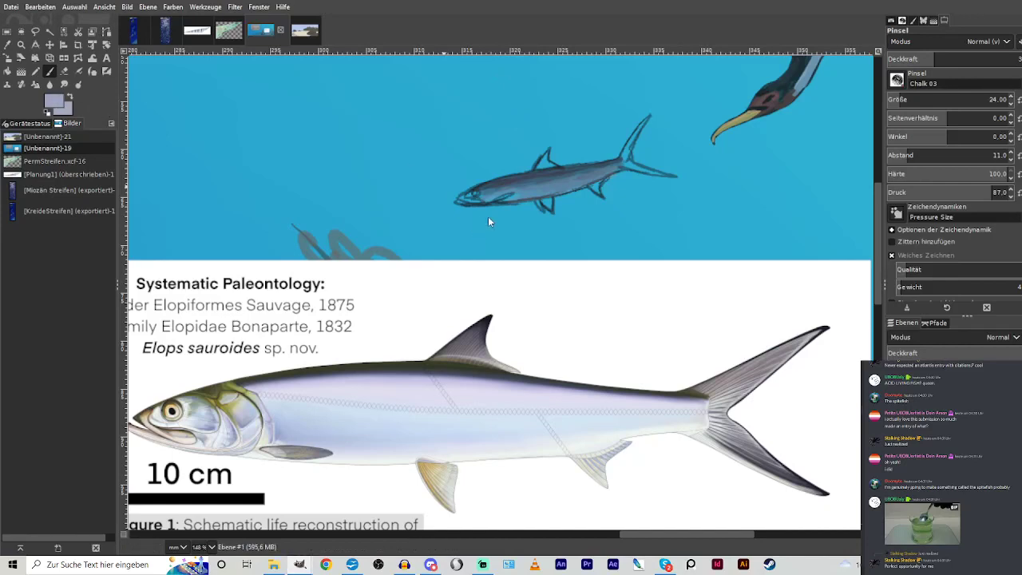
mouse_move(502, 207)
mouse_down()
mouse_move(481, 192)
mouse_move(585, 184)
mouse_move(563, 188)
mouse_up()
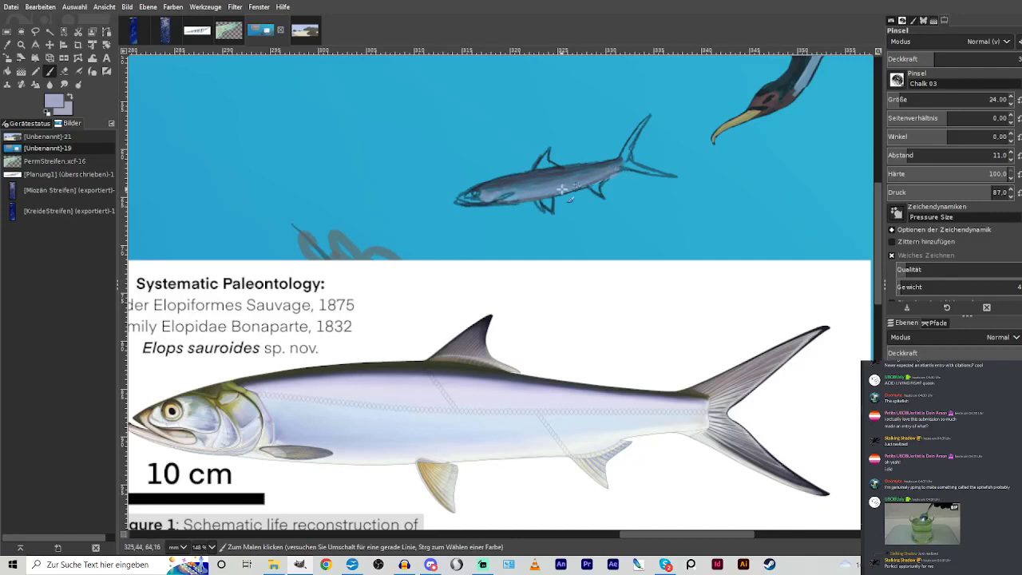
mouse_move(500, 182)
mouse_down()
mouse_move(540, 163)
mouse_move(549, 138)
mouse_up()
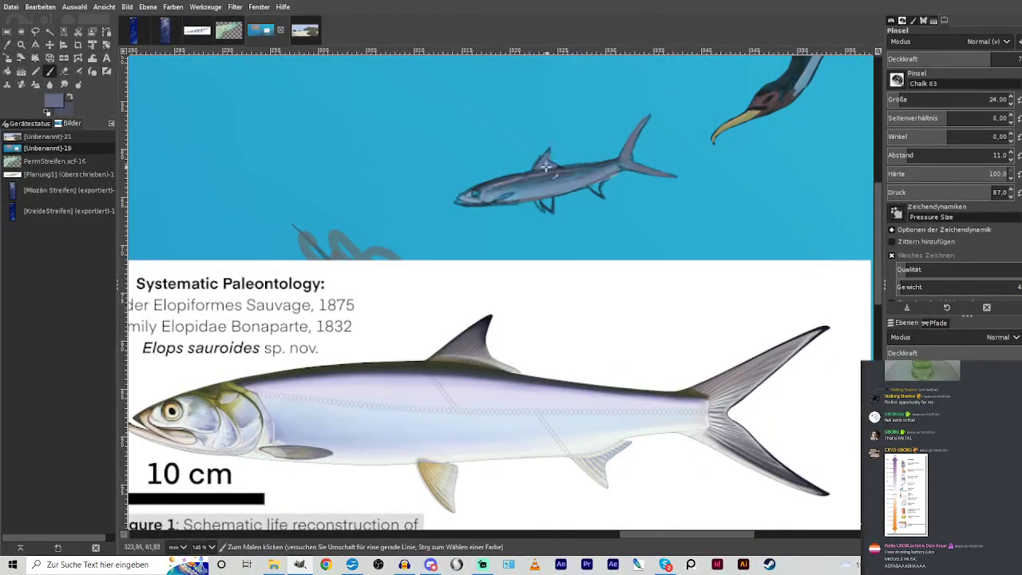
drag(593, 188, 603, 192)
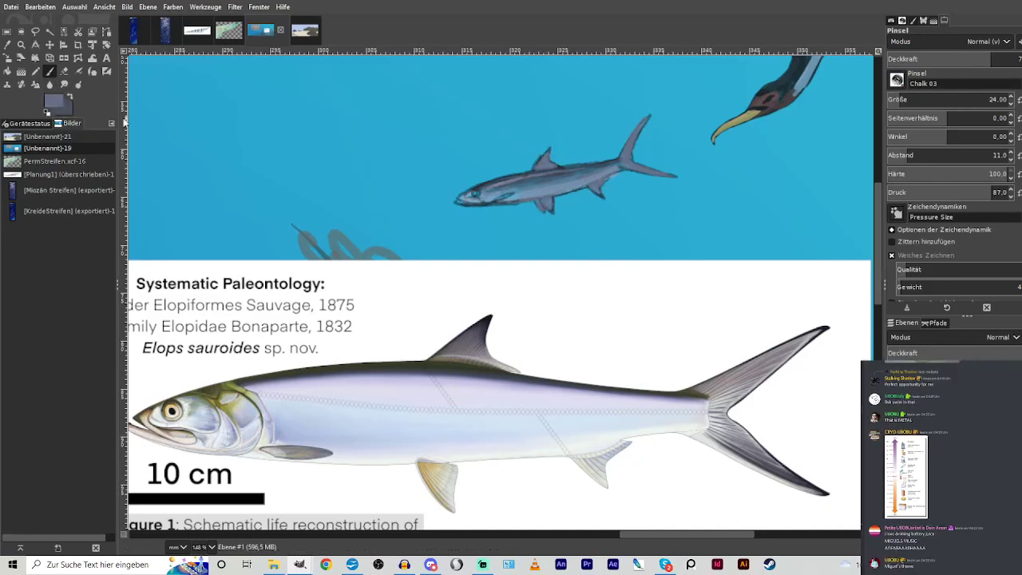
Mix beige and yellowish tones and paint them onto the Elops's pelvic fin and its head around the eye.
click(560, 289)
click(479, 236)
click(601, 344)
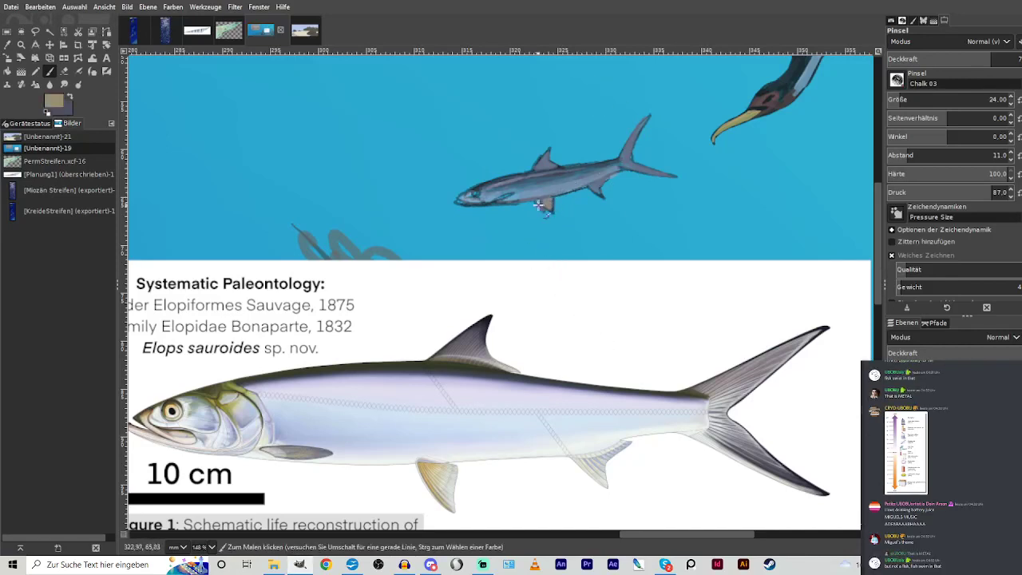
mouse_move(473, 193)
mouse_down()
mouse_move(460, 204)
mouse_move(480, 201)
mouse_up()
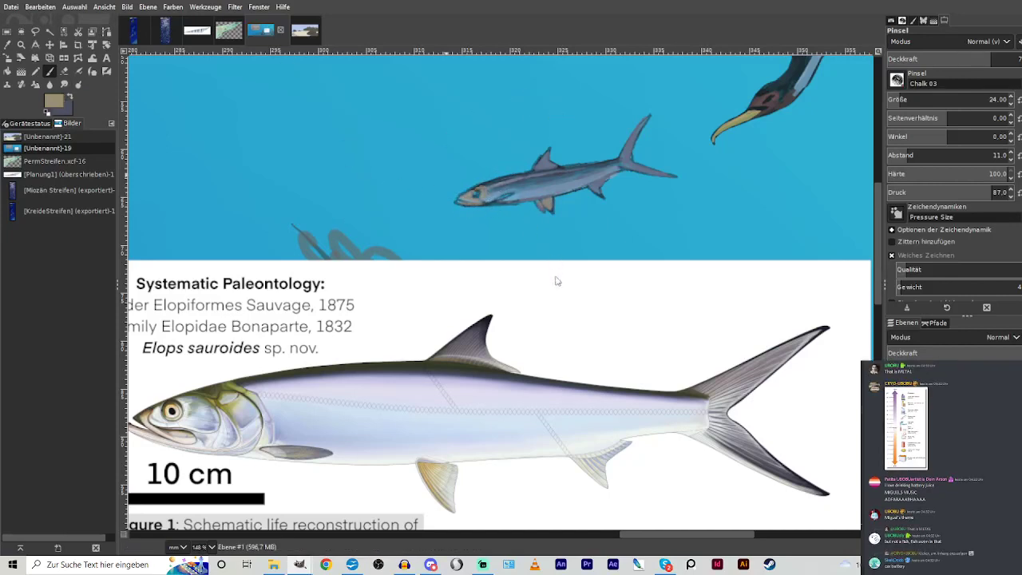
click(478, 228)
click(606, 344)
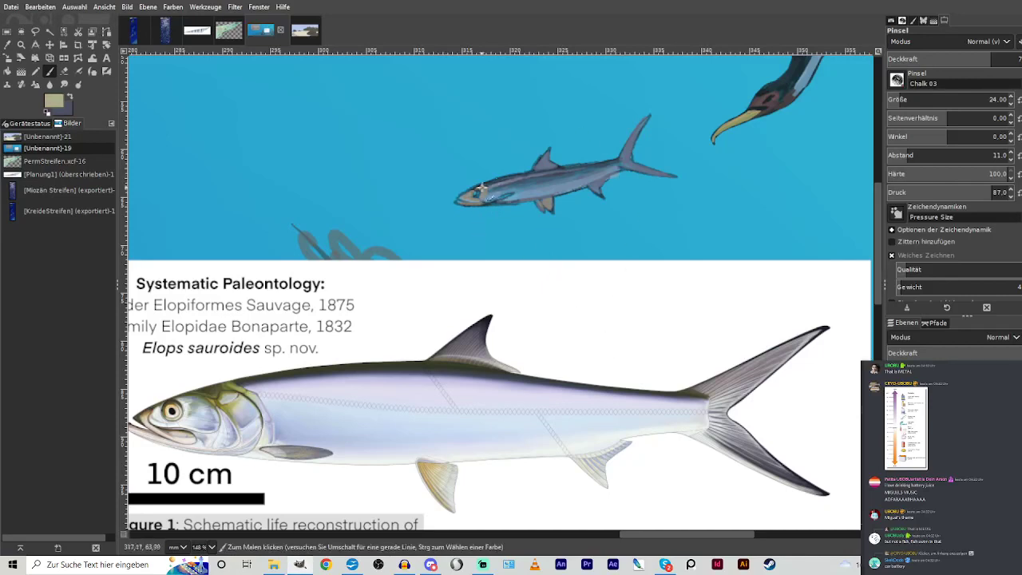
drag(483, 187, 471, 197)
Pick a very dark tone and paint the Elops's pupil and the dark details of its head.
click(472, 278)
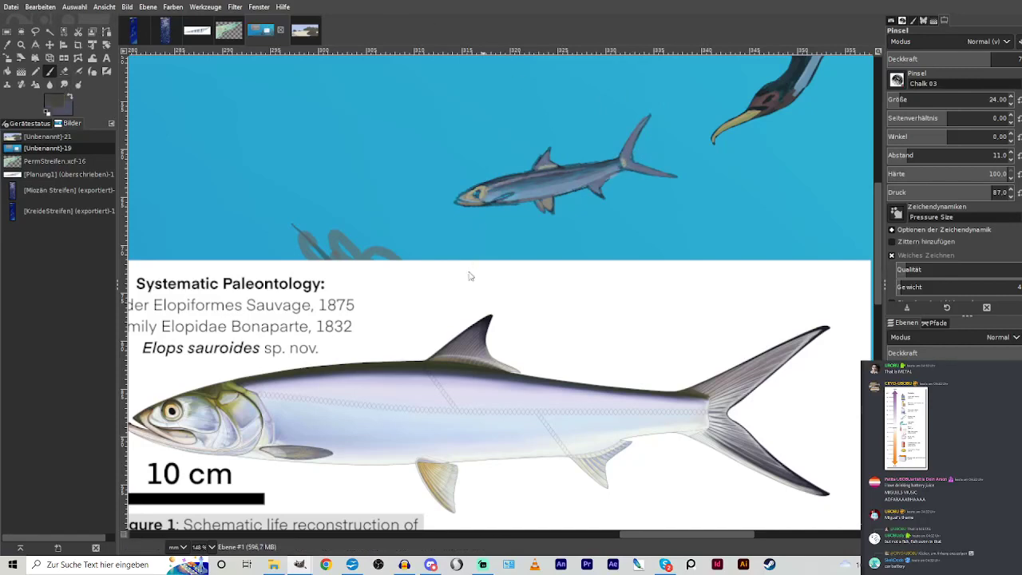
click(477, 195)
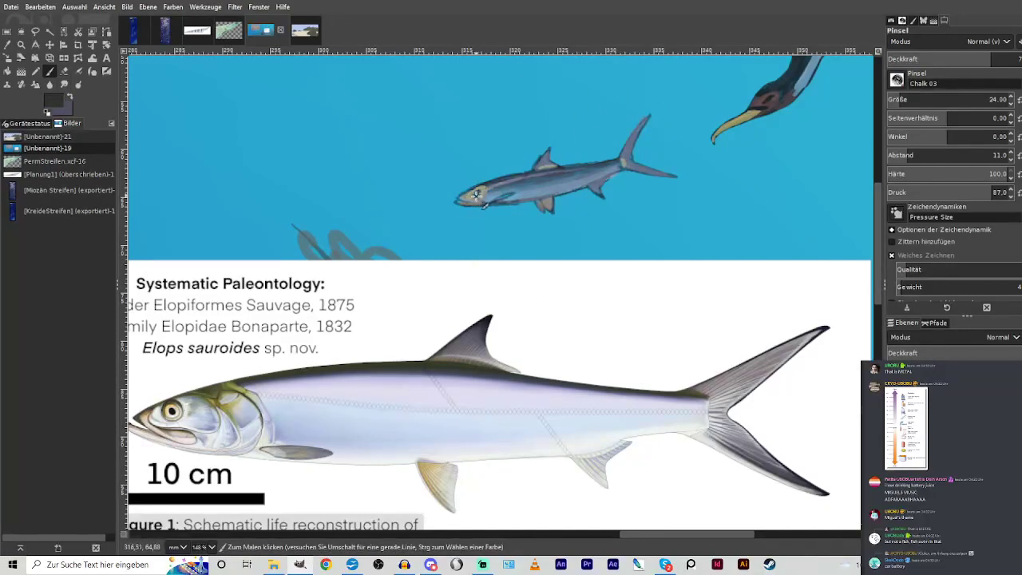
mouse_move(477, 193)
mouse_down()
mouse_move(458, 195)
mouse_move(481, 204)
mouse_up()
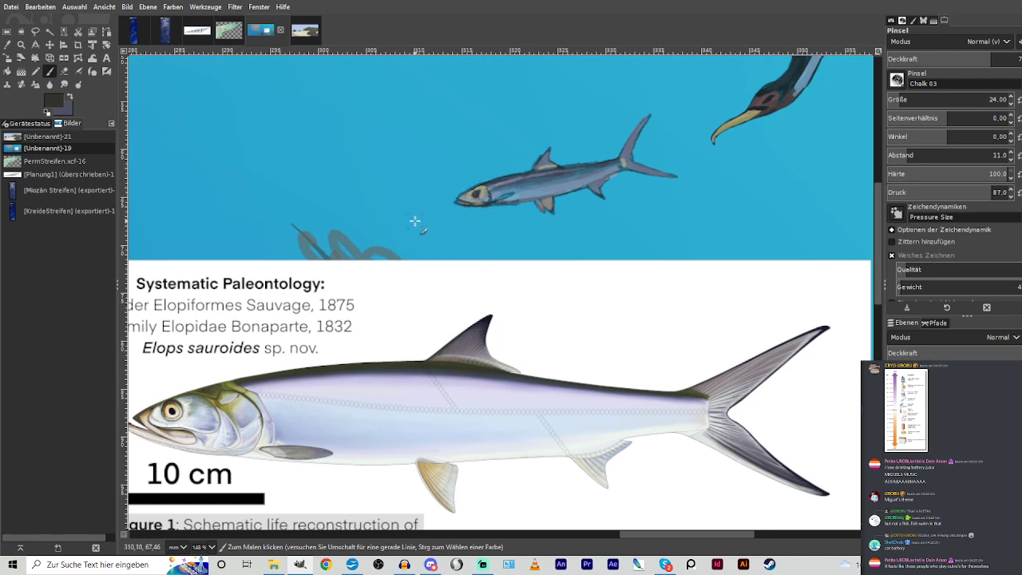
Clear the Elops sauroides reference sheet from the scene and set the fish layer to Vernichten mode.
scroll(415, 221, down, 1)
scroll(414, 221, down, 1)
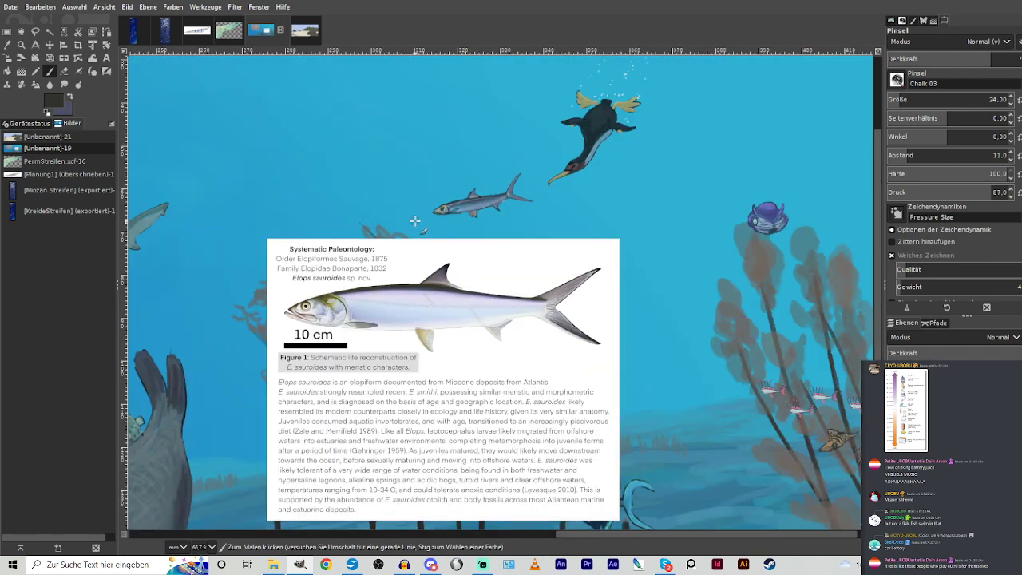
key(z)
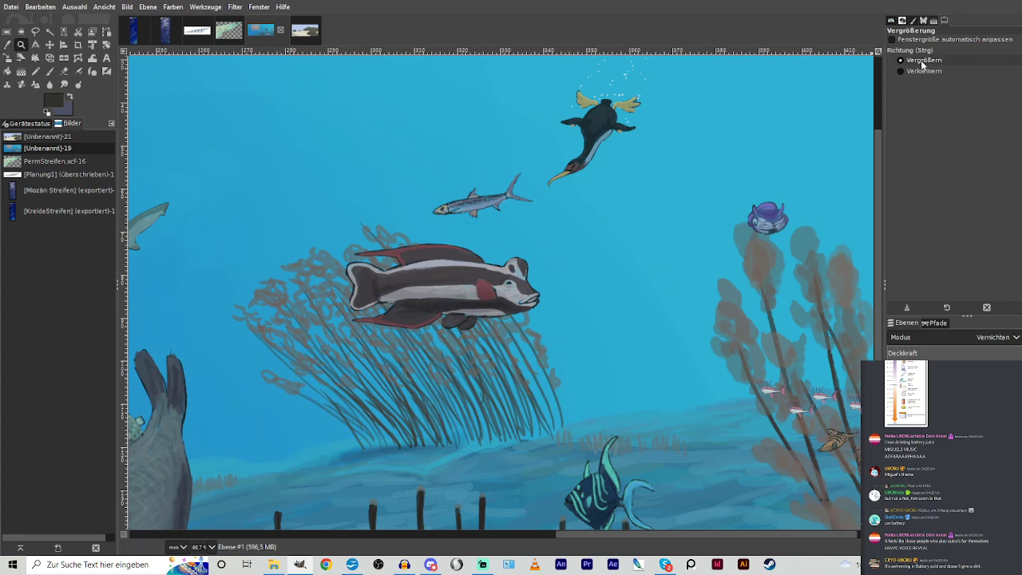
drag(401, 159, 560, 328)
scroll(592, 265, up, 2)
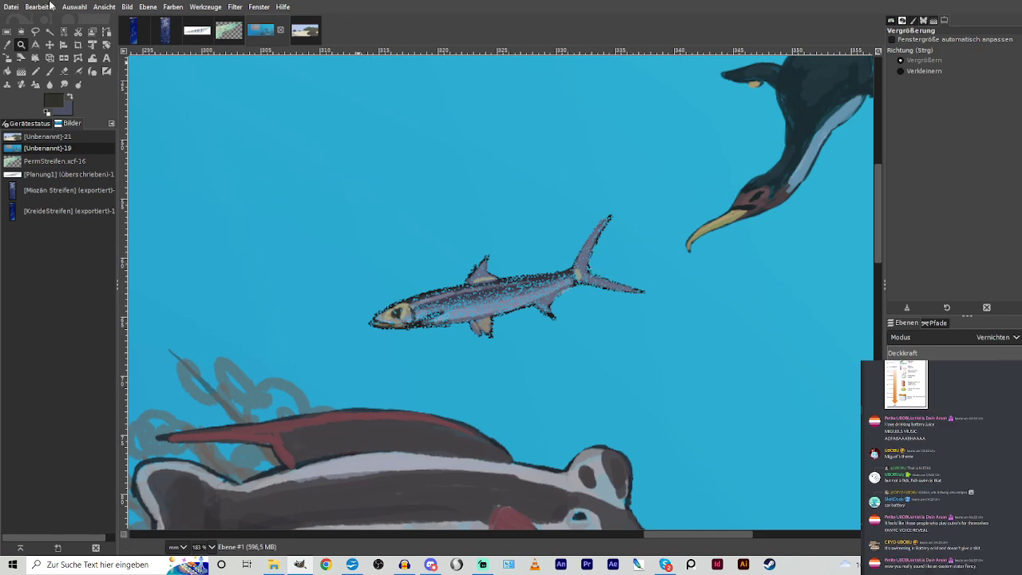
Undo the reference sheet's removal and the change before it, and redo both.
click(51, 7)
click(58, 24)
click(53, 8)
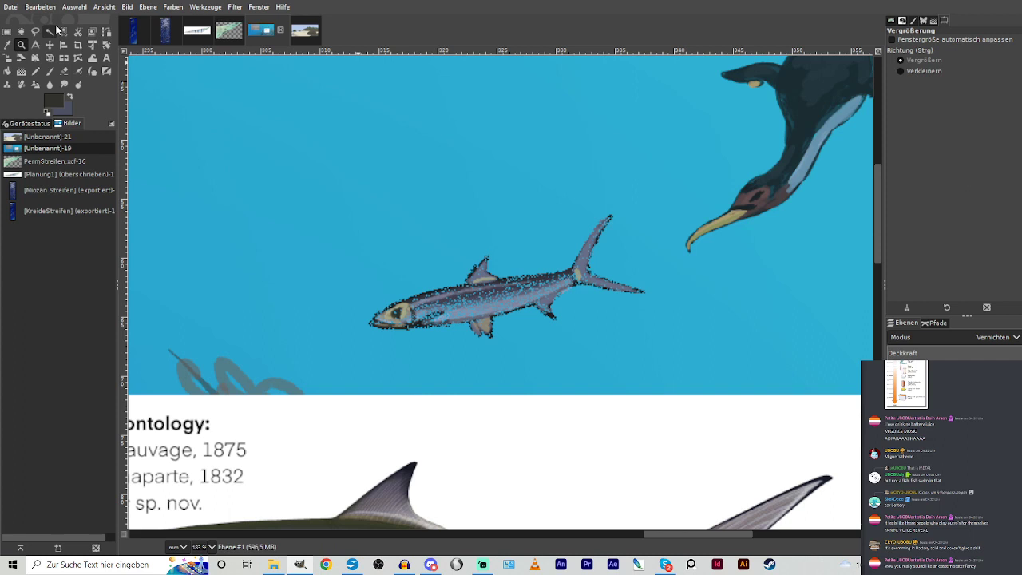
scroll(588, 296, down, 4)
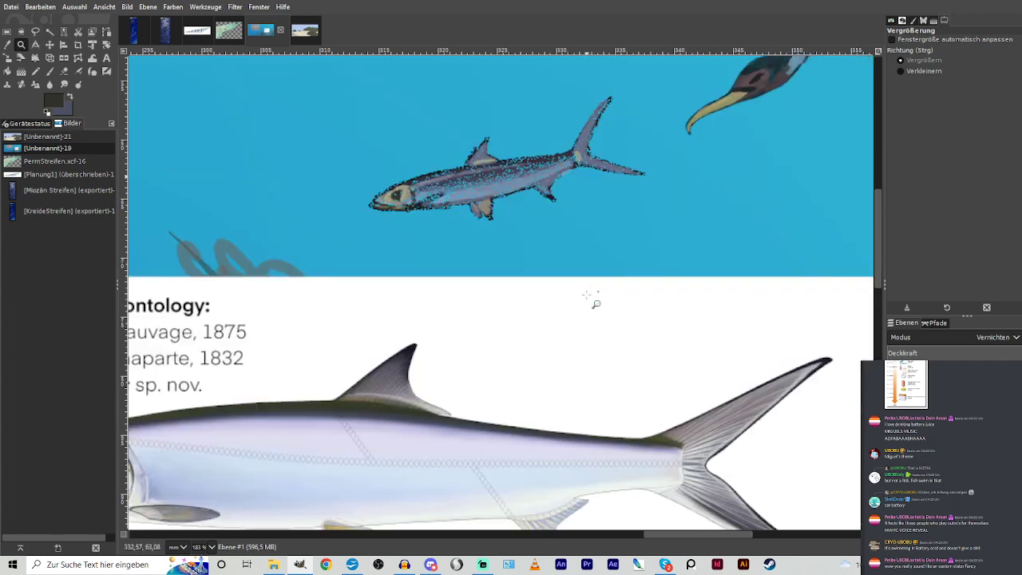
scroll(587, 295, up, 4)
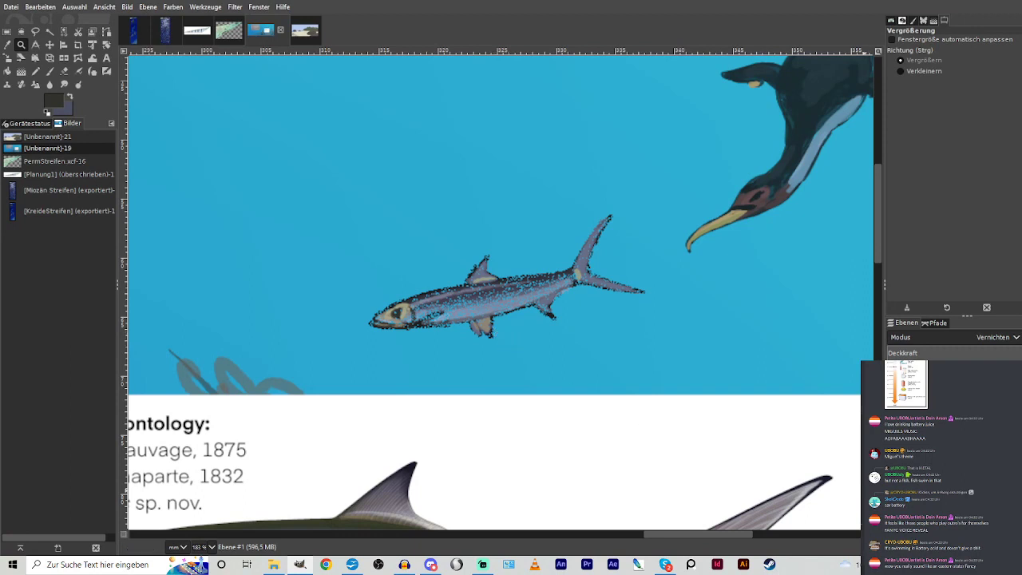
key(ctrl+z)
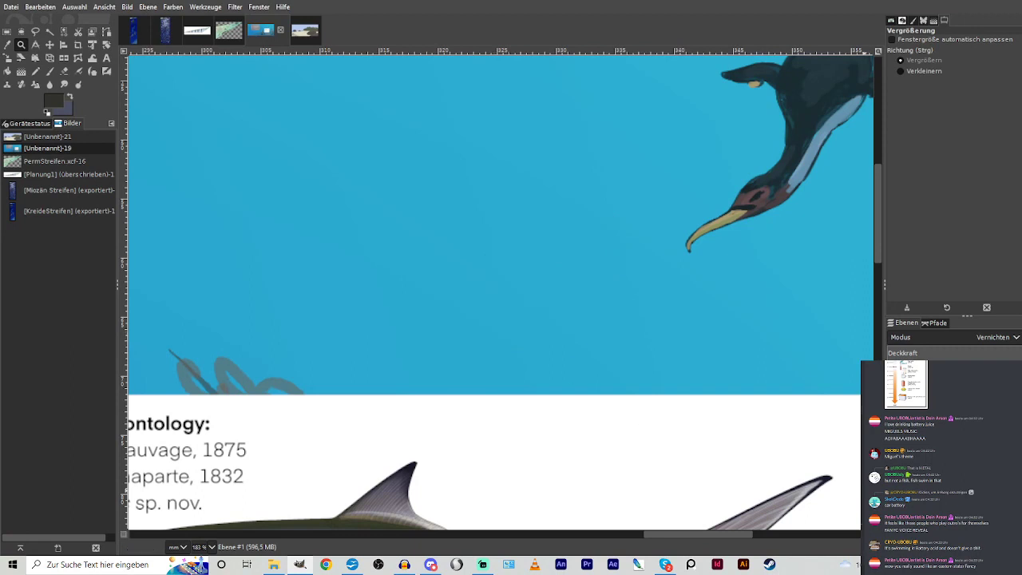
key(ctrl+y)
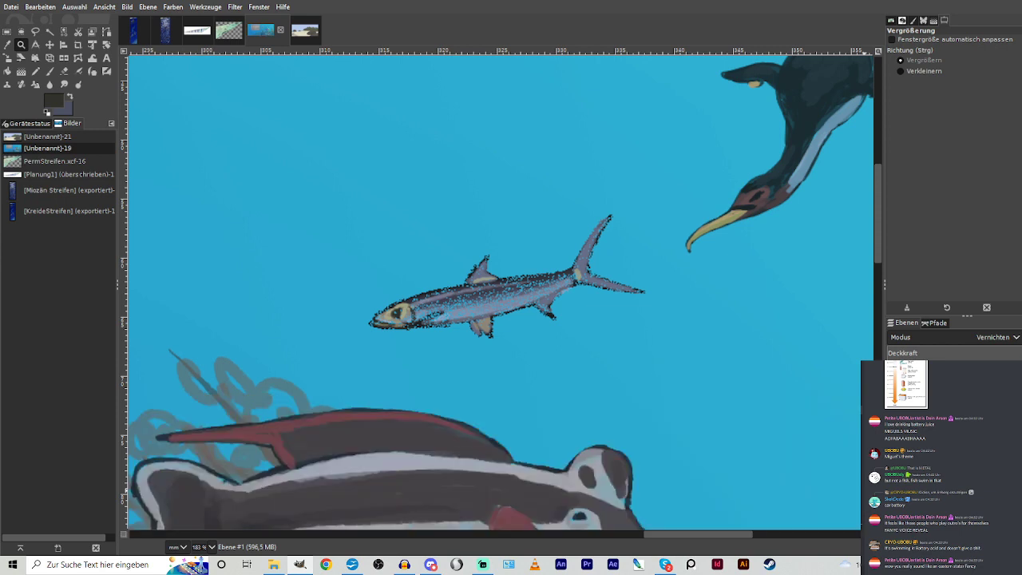
Paste a screenshot of the enlarged speckled Elops fish into the Discord chat and send it.
drag(326, 155, 679, 385)
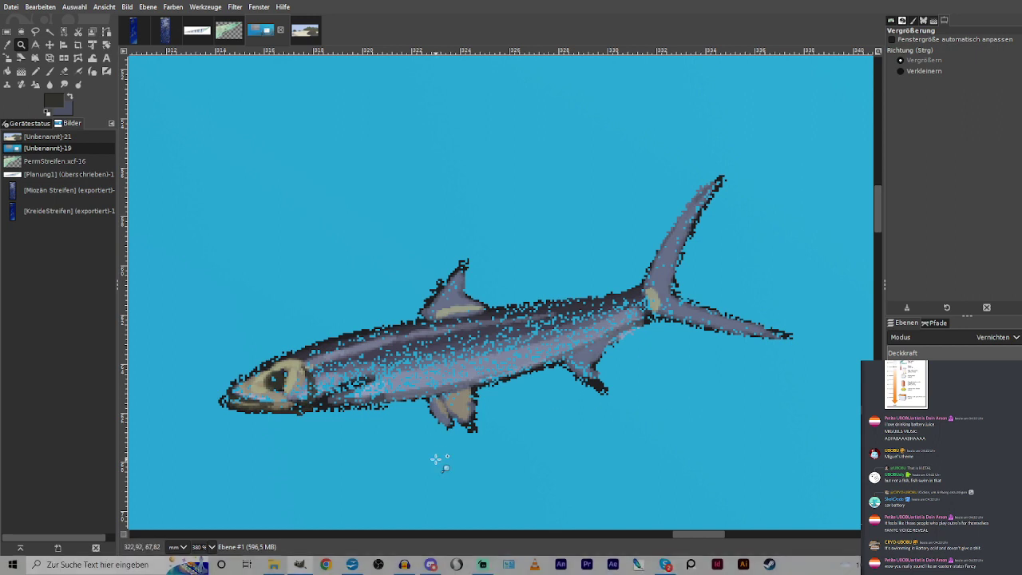
right_click(997, 574)
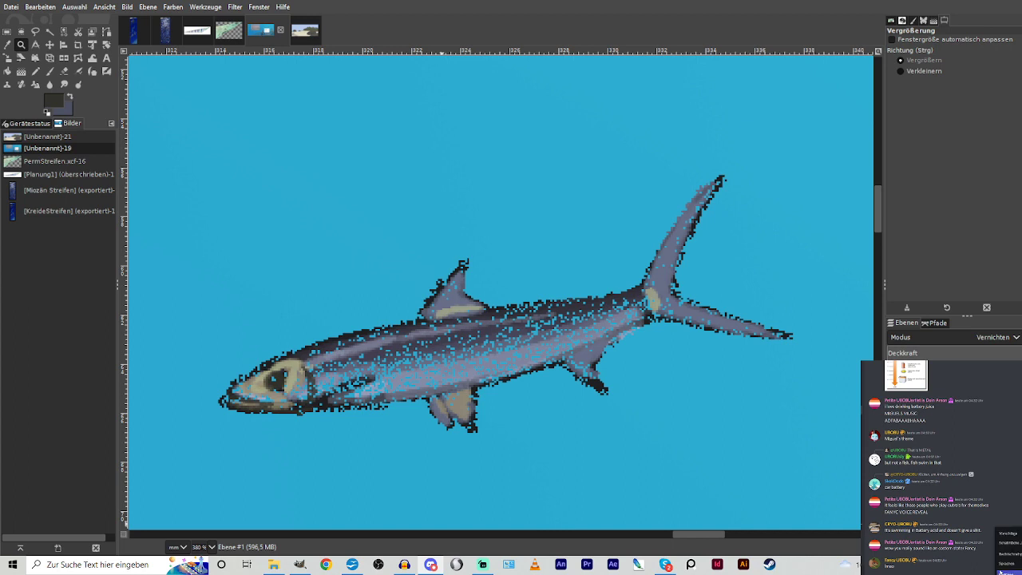
click(1002, 572)
key(Return)
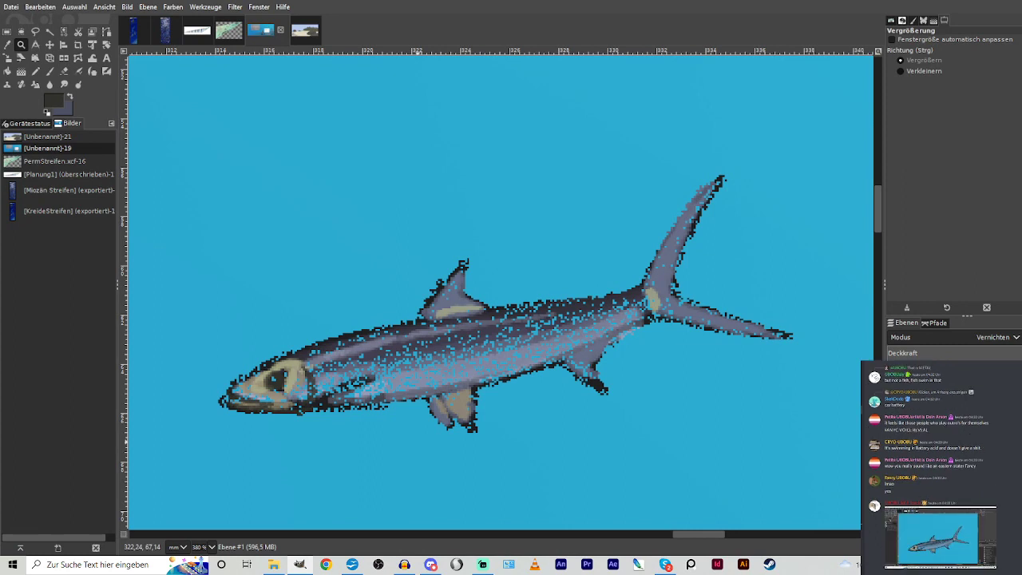
Pick a dark purple tone from the Elops and paint over the speckles along its back, tail fin and rear underside.
key(p)
click(8, 45)
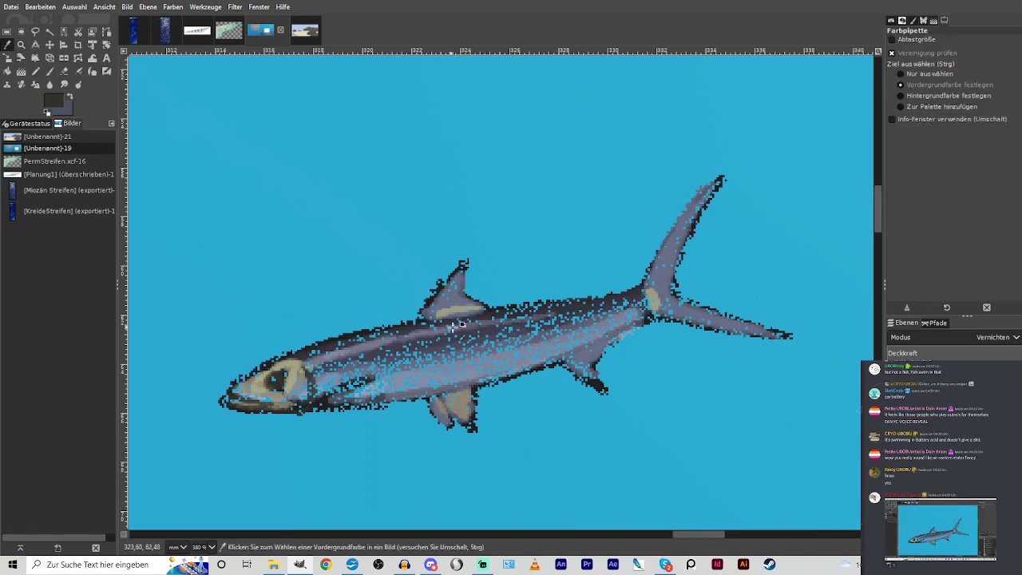
click(486, 333)
key(p)
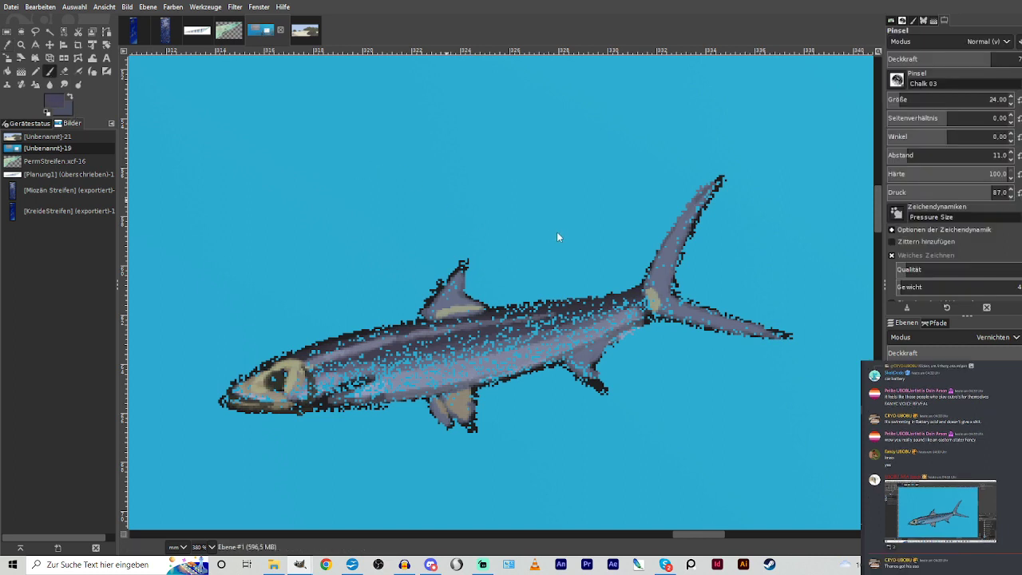
mouse_move(575, 304)
mouse_down()
mouse_move(431, 320)
mouse_move(334, 345)
mouse_up()
mouse_move(532, 327)
mouse_down()
mouse_move(577, 310)
mouse_move(393, 337)
mouse_up()
drag(476, 328, 354, 351)
mouse_move(669, 266)
mouse_down()
mouse_move(648, 286)
mouse_move(683, 237)
mouse_move(670, 314)
mouse_move(753, 325)
mouse_move(673, 298)
mouse_move(663, 281)
mouse_move(677, 230)
mouse_move(695, 215)
mouse_move(676, 255)
mouse_move(726, 190)
mouse_move(671, 249)
mouse_up()
drag(602, 336, 505, 372)
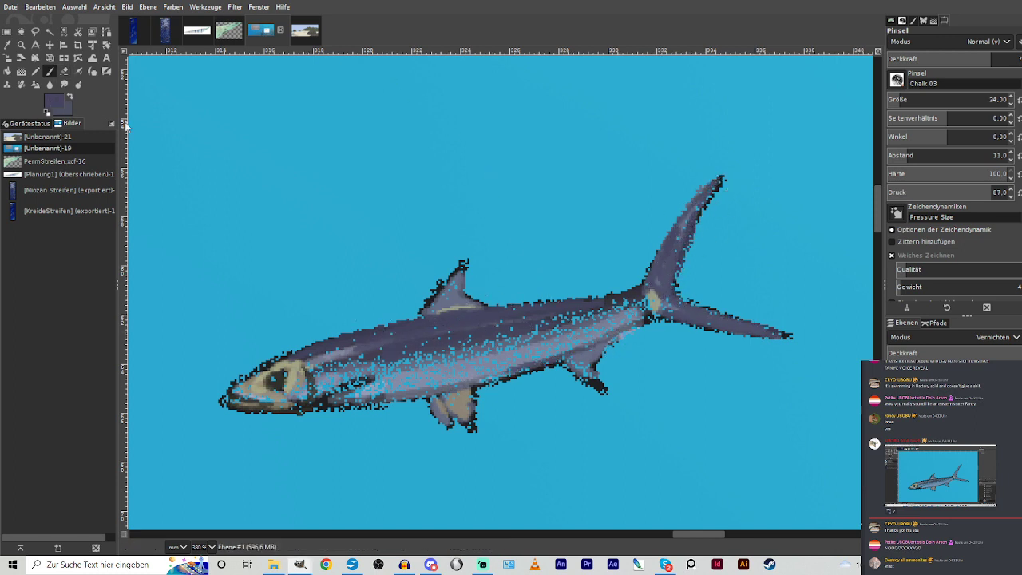
Try to repaint the Elops's speckled flank in a lighter purple and scribble broad strokes across its body and tail.
drag(481, 255, 494, 232)
mouse_move(371, 359)
mouse_down()
mouse_move(318, 367)
mouse_move(368, 371)
mouse_move(543, 334)
mouse_move(437, 370)
mouse_move(569, 329)
mouse_move(448, 373)
mouse_move(576, 333)
mouse_move(465, 373)
mouse_move(573, 345)
mouse_move(456, 372)
mouse_move(539, 340)
mouse_up()
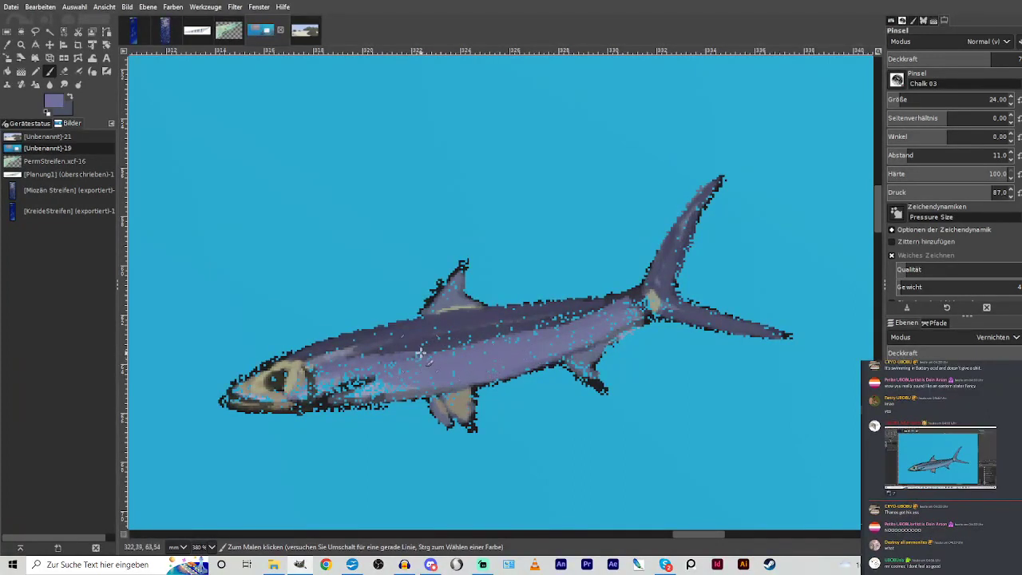
mouse_move(684, 535)
mouse_down()
mouse_move(739, 532)
mouse_move(665, 551)
mouse_move(684, 547)
mouse_up()
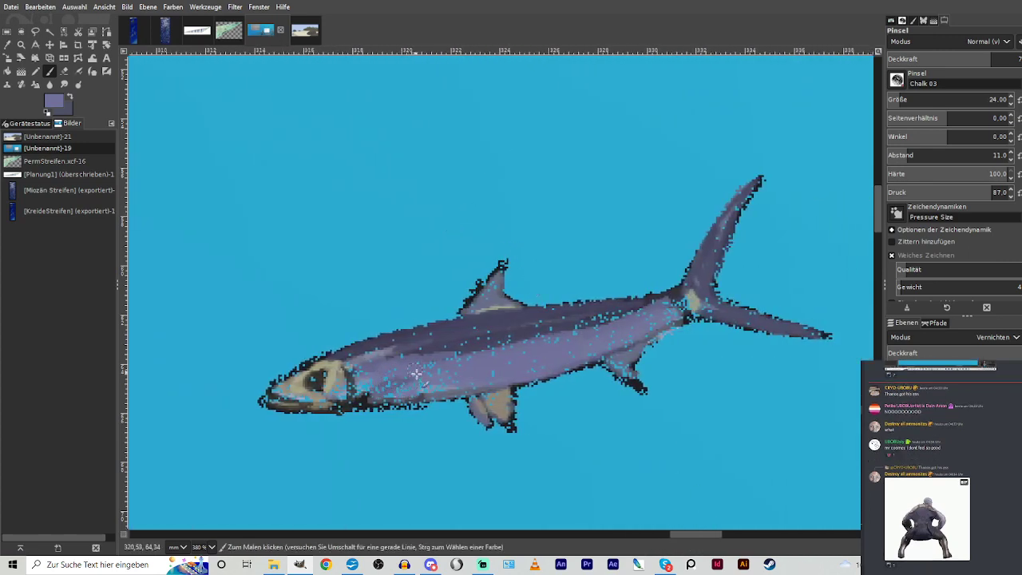
mouse_move(406, 370)
mouse_down()
mouse_move(350, 451)
mouse_move(363, 340)
mouse_move(408, 443)
mouse_move(449, 246)
mouse_move(525, 344)
mouse_move(591, 495)
mouse_move(651, 479)
mouse_move(696, 350)
mouse_move(728, 479)
mouse_move(769, 370)
mouse_move(814, 415)
mouse_move(828, 319)
mouse_up()
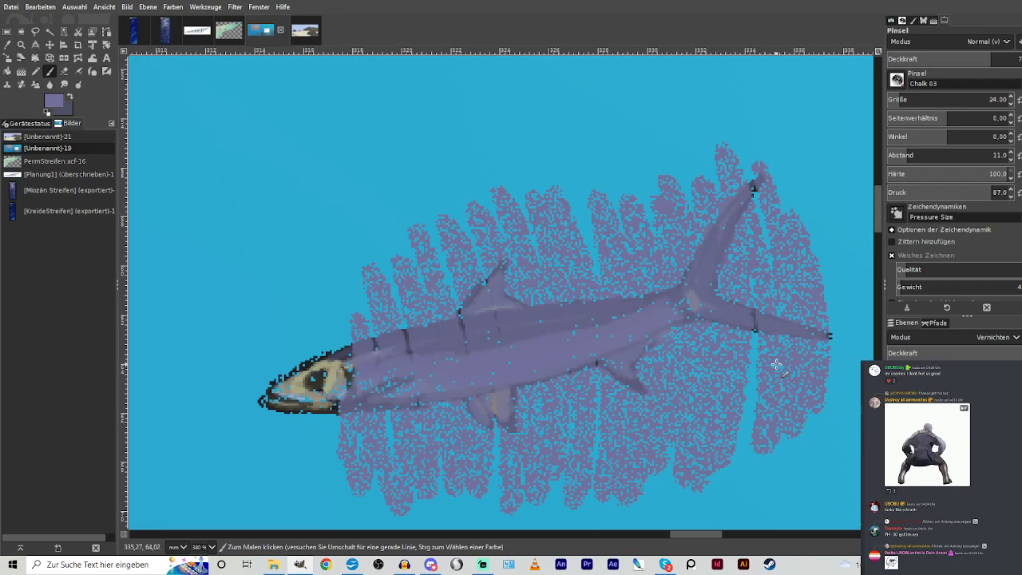
Undo the broad scribbles across the fish and the lighter purple strokes on its flank.
key(ctrl+z)
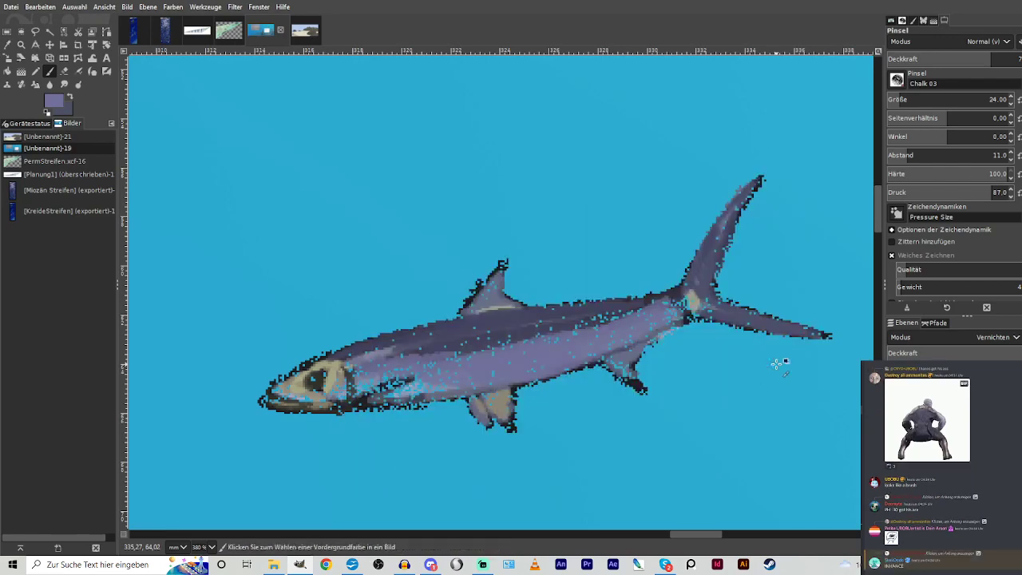
key(ctrl+z)
key(ctrl+z)
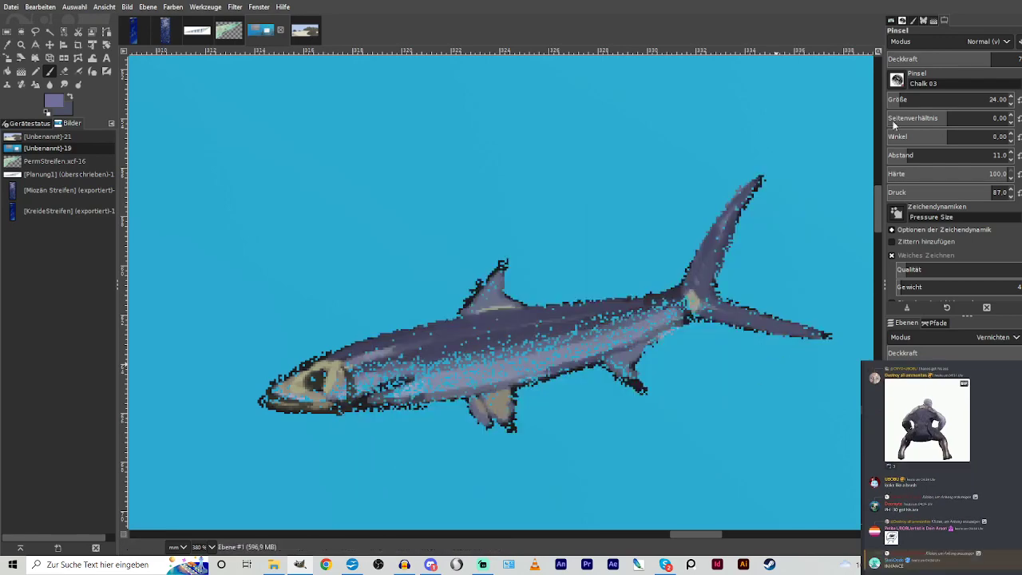
Set the Elops's layer mode to Normal and crop only that layer around the fish, about 321 × 148 px.
key(z)
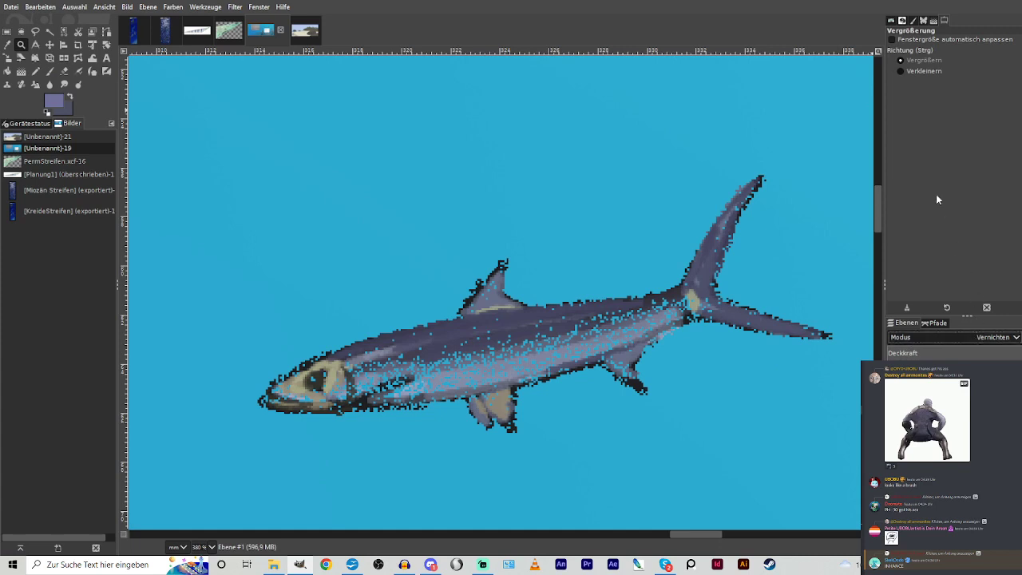
click(899, 2)
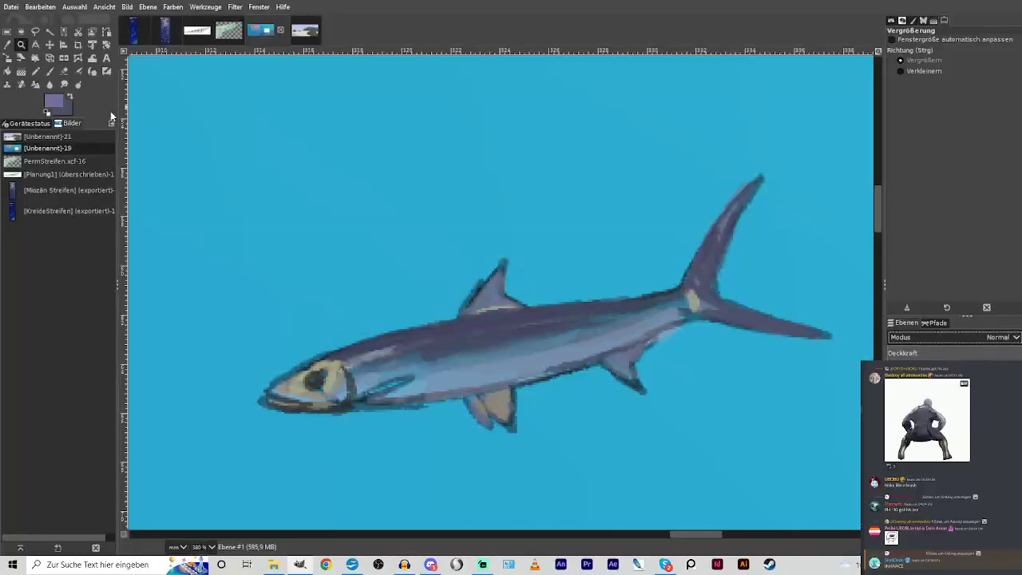
click(461, 232)
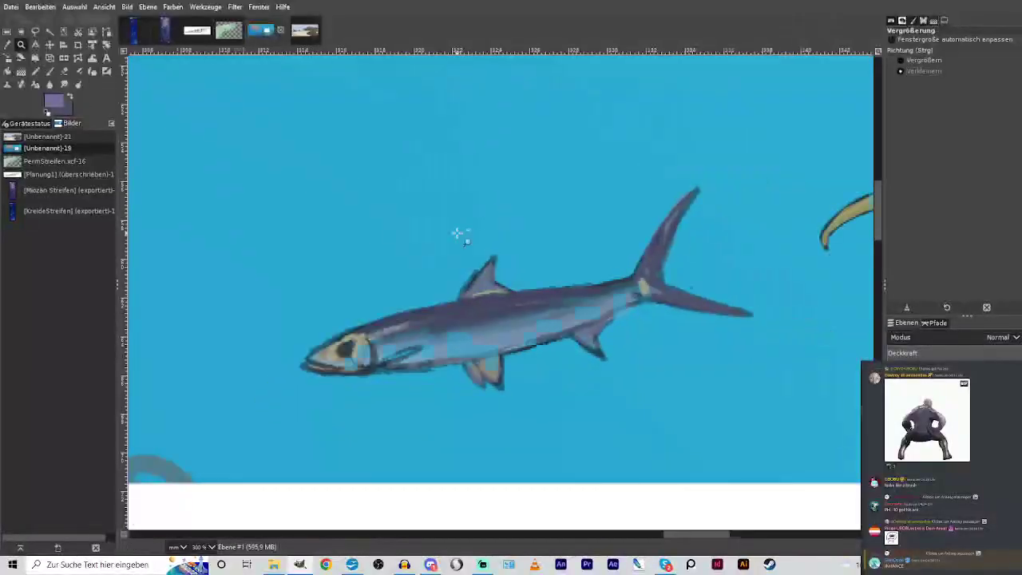
click(457, 231)
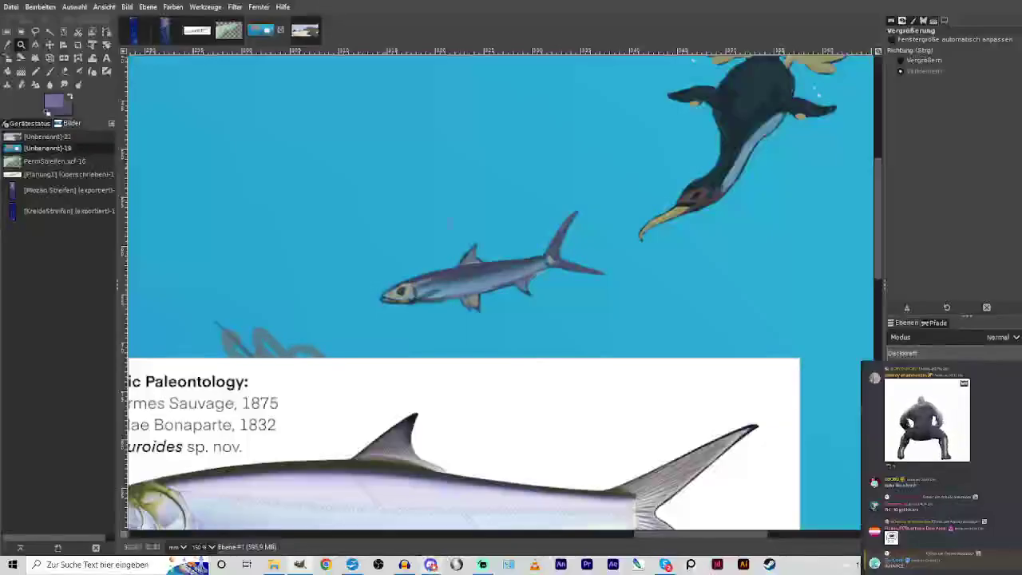
click(77, 44)
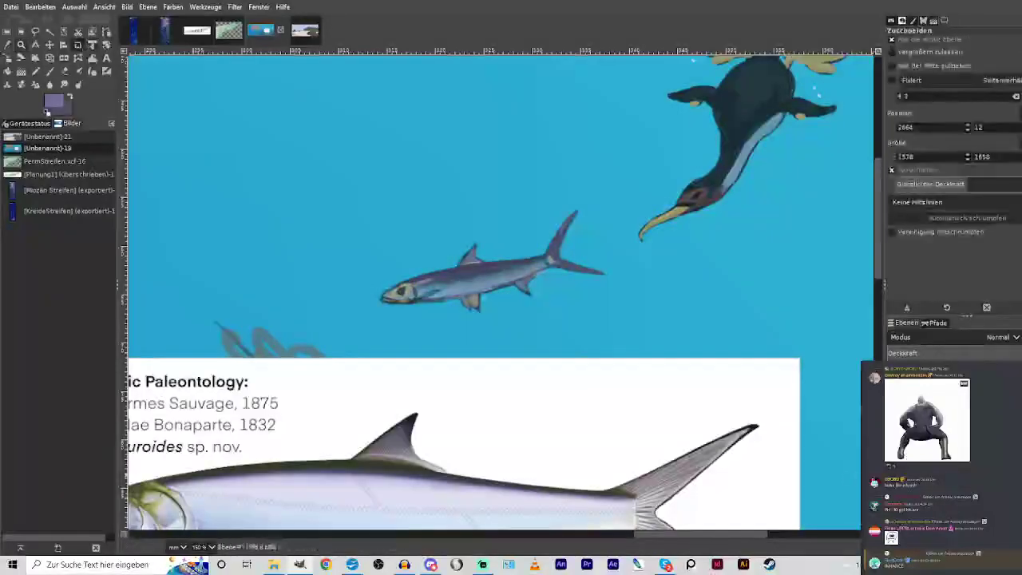
drag(355, 201, 617, 321)
click(476, 243)
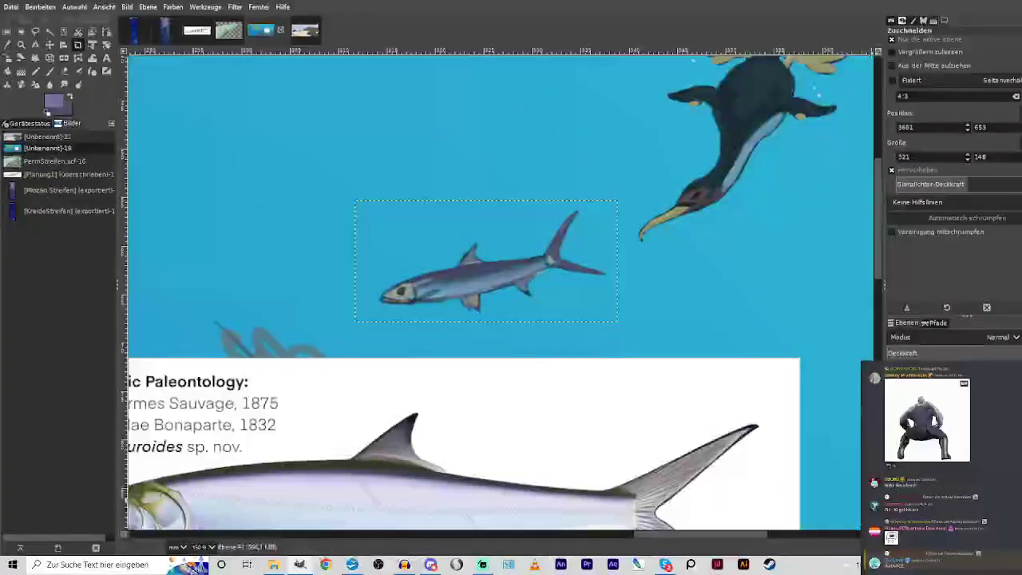
Hide the reference sheet and place a duplicate of the Elops, scaled to about 24 mm wide, to the upper left of the original.
click(893, 431)
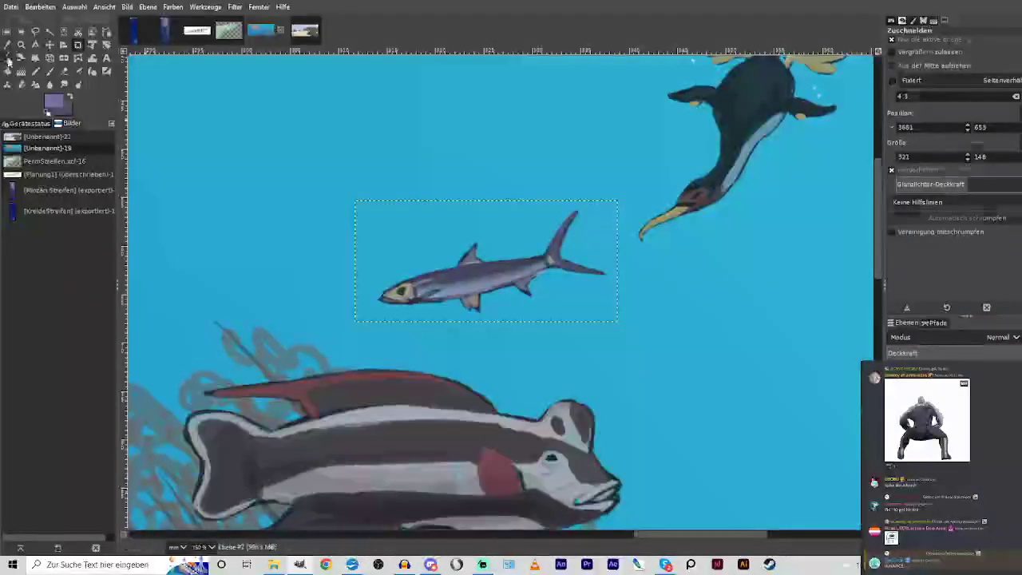
click(8, 61)
click(395, 219)
drag(616, 202, 590, 214)
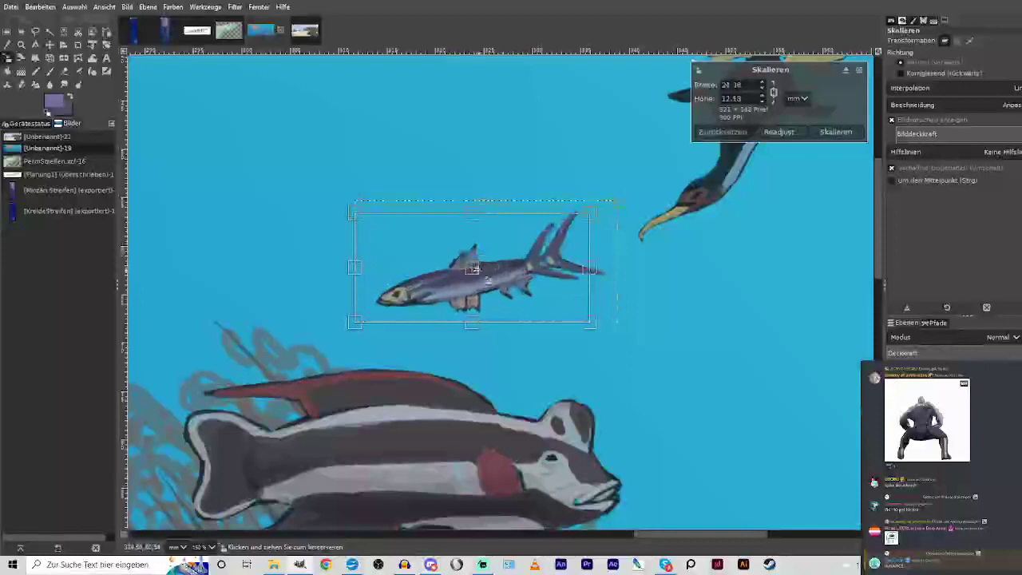
drag(474, 269, 352, 239)
click(845, 133)
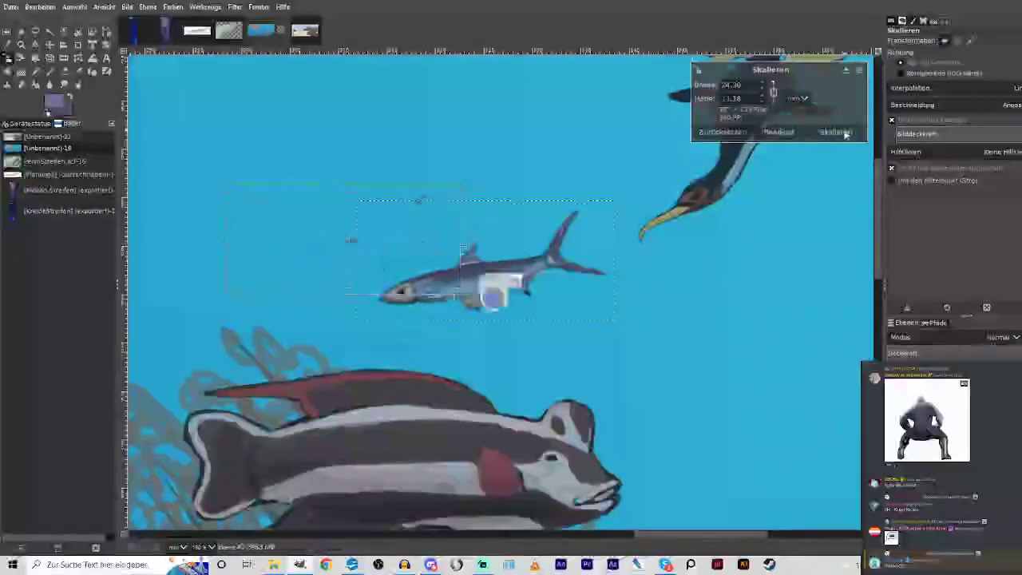
Rotate the smaller Elops copy.
click(106, 44)
click(452, 271)
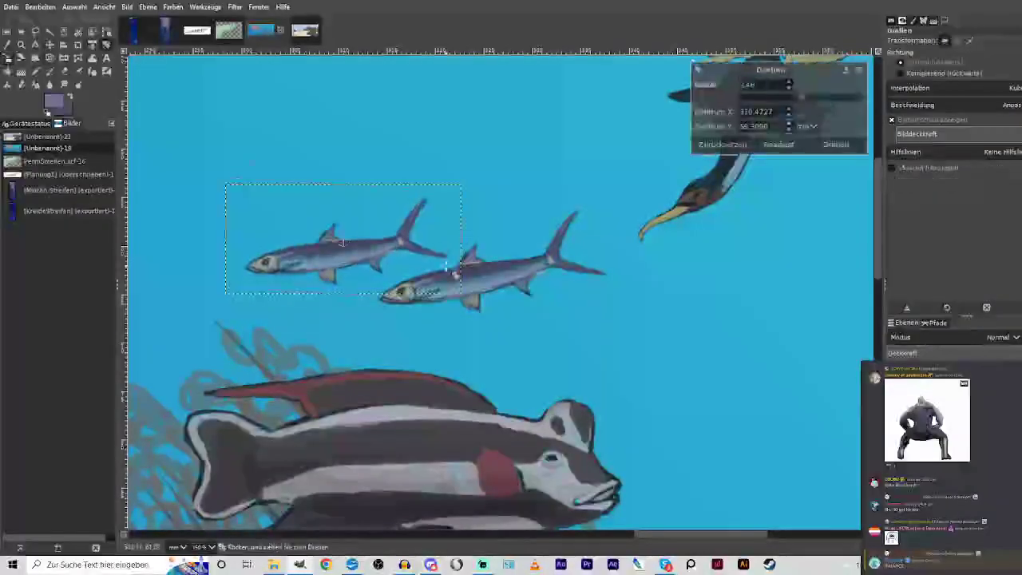
Apply the slight rotation to the duplicated fish placed to the upper left of the original fish.
click(836, 144)
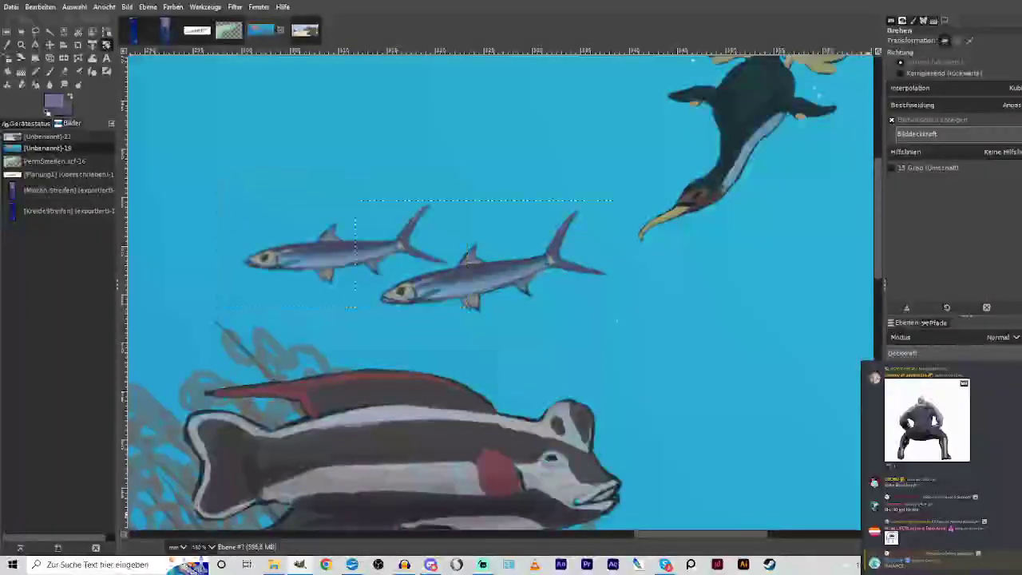
click(489, 263)
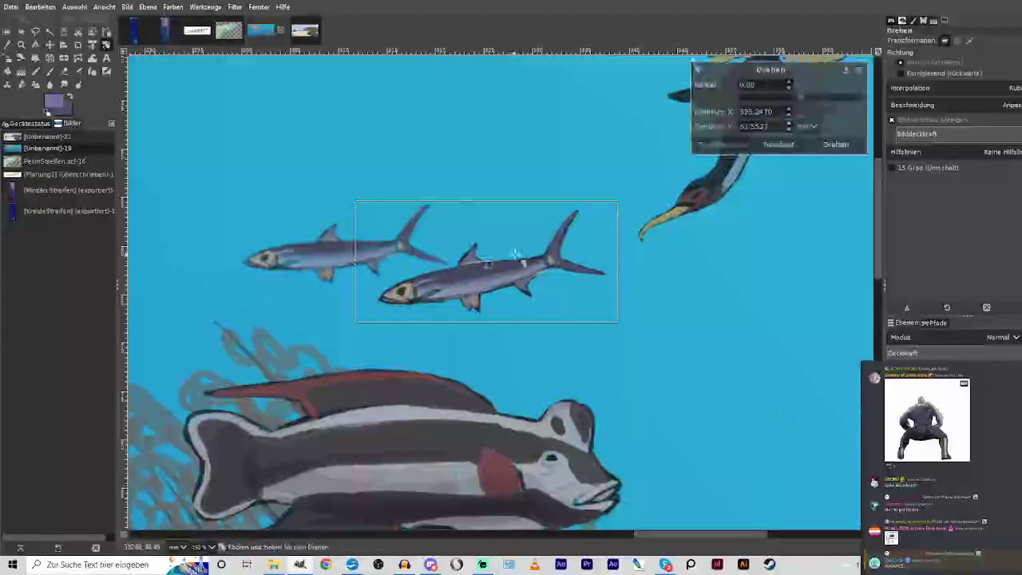
click(859, 71)
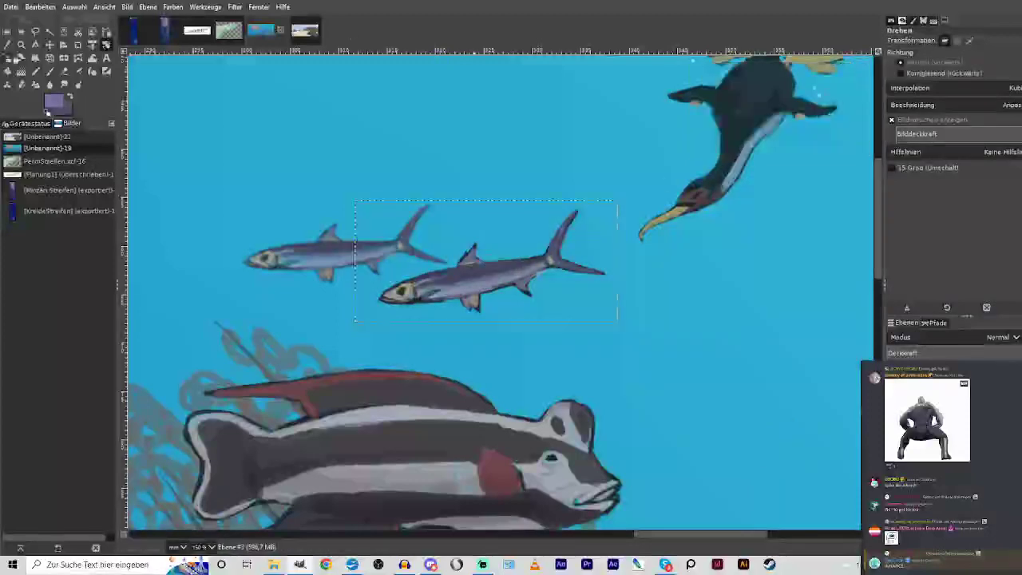
Scale the new fish copy to about 22.35 × 10.33 mm and place it below and to the right of the other two.
key(shift+s)
click(491, 313)
drag(519, 251, 611, 310)
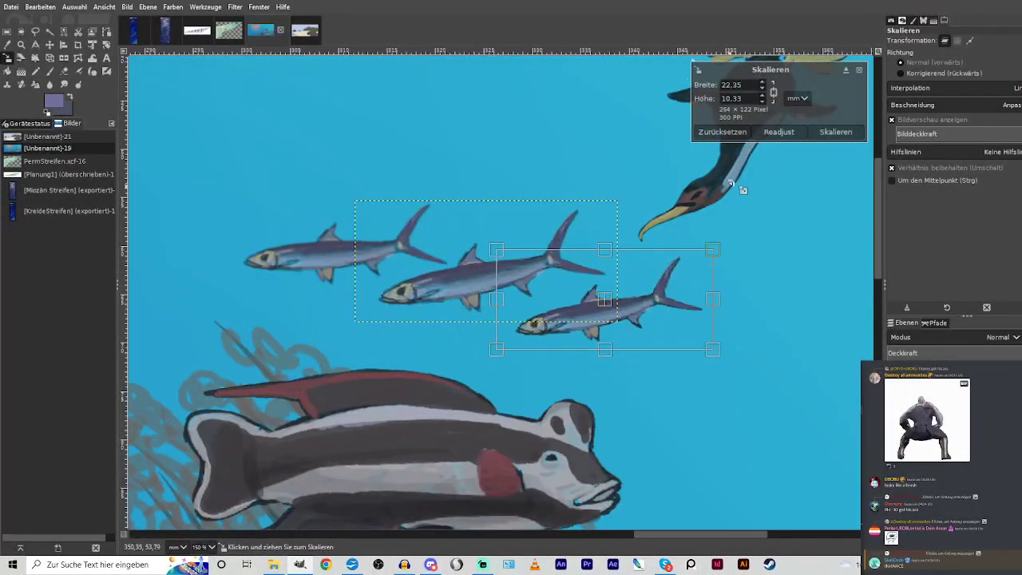
click(836, 132)
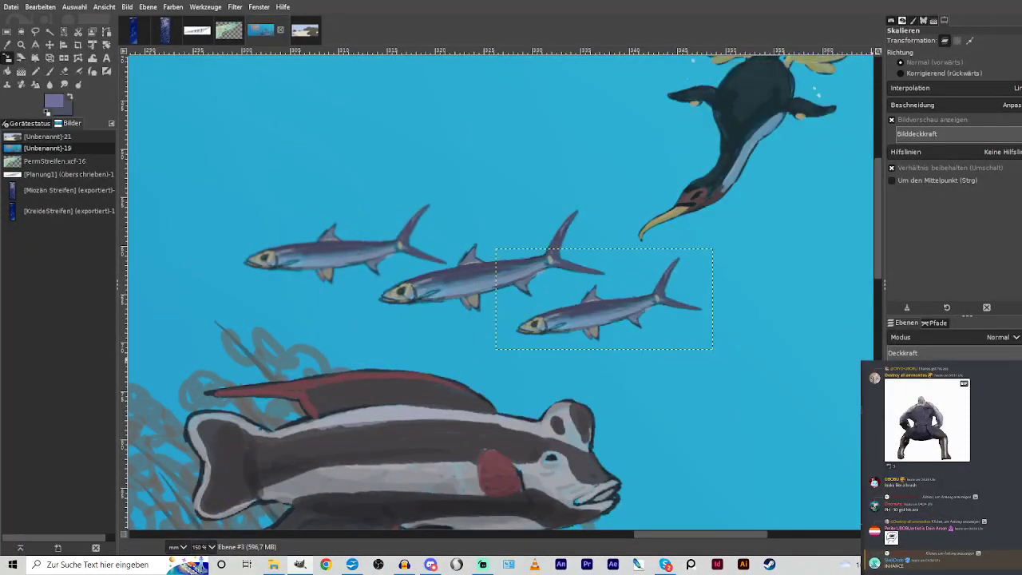
Scale the third fish to about 20.32 × 9.43 mm beneath the leftmost fish and lower its layer opacity.
click(606, 326)
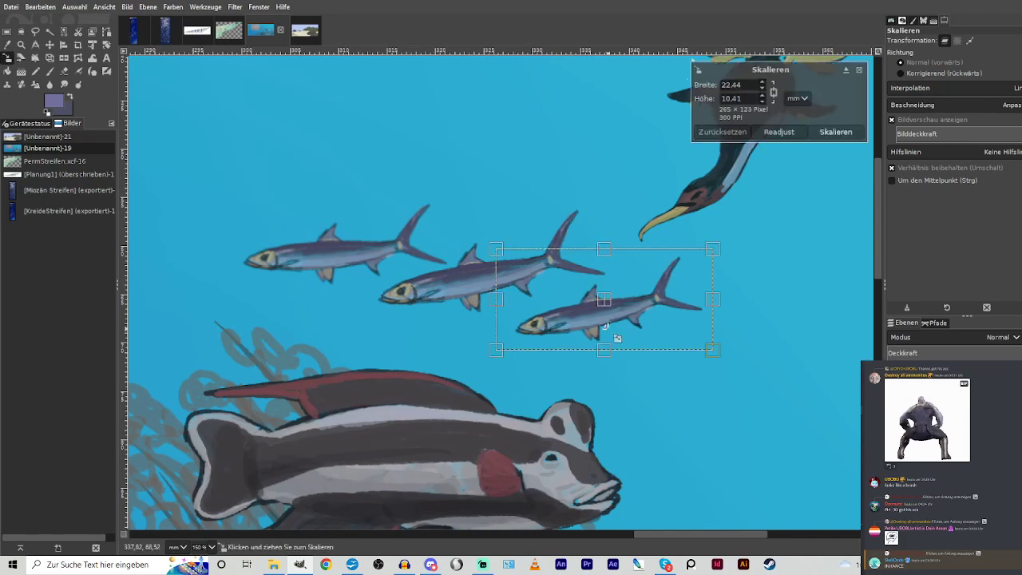
drag(622, 287, 375, 323)
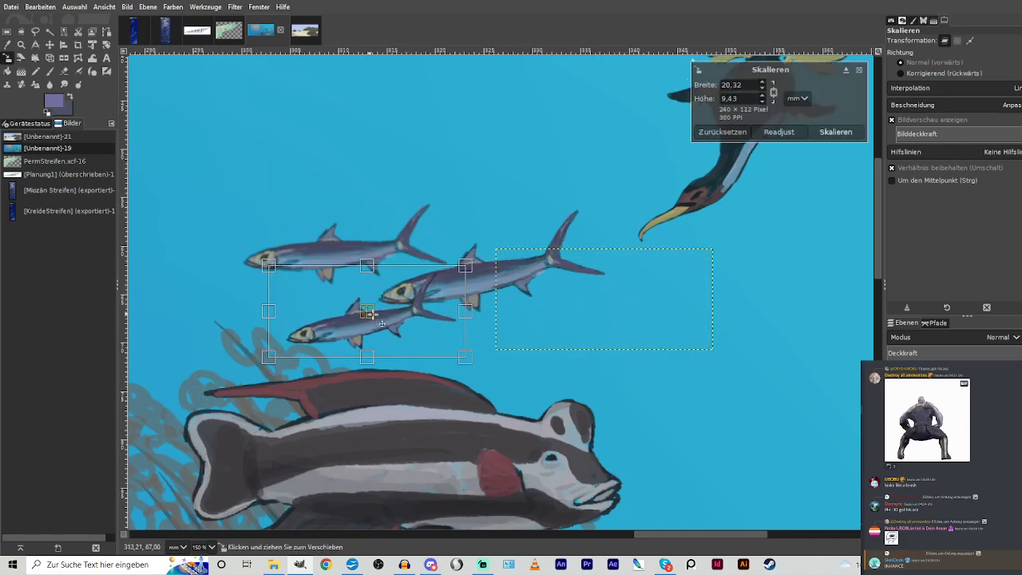
click(834, 132)
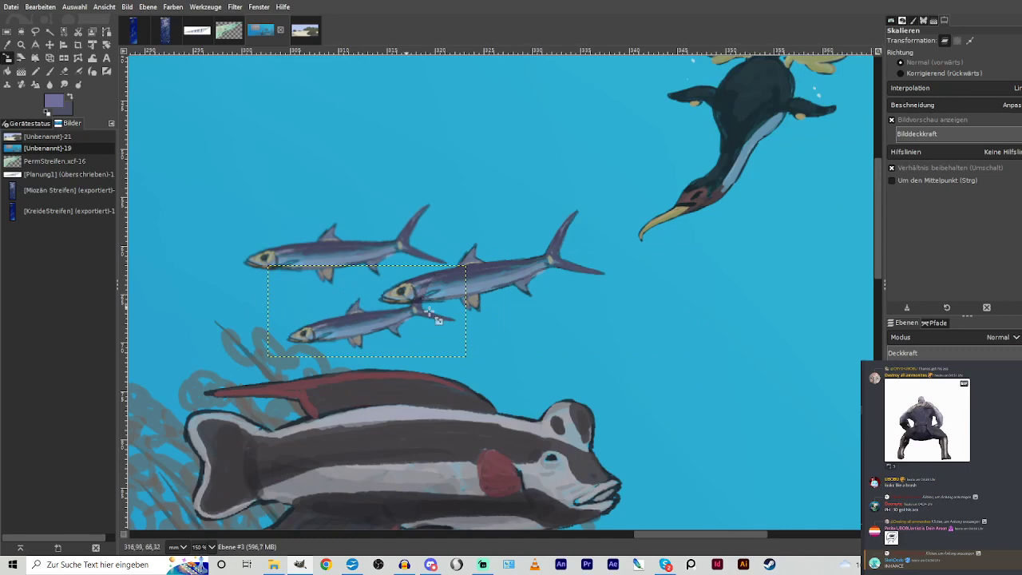
drag(1006, 351, 1021, 353)
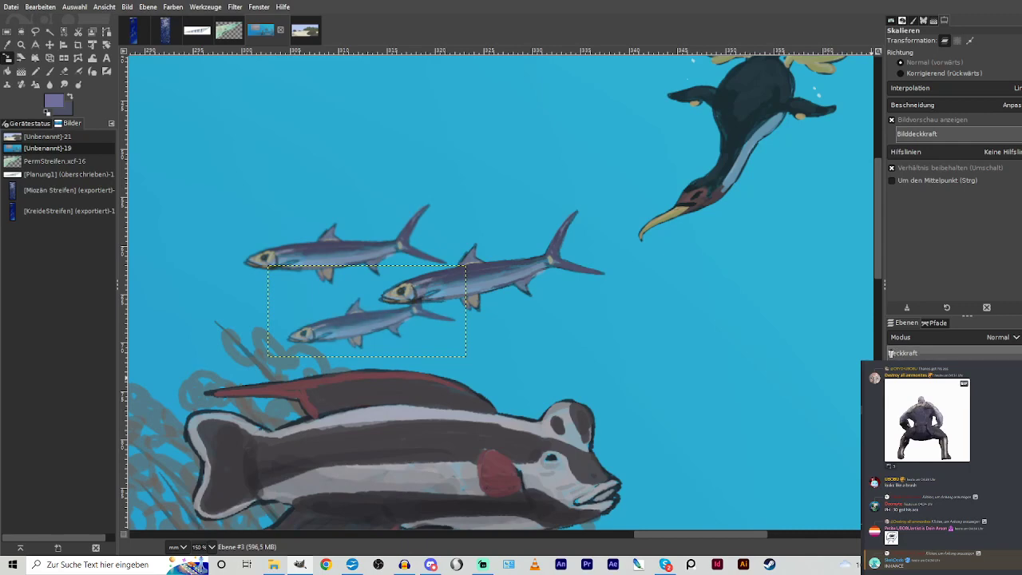
Scale a duplicate of the largest fish to about 23.37 × 10.75 mm and place it left of the group, overlapping the upper fish.
click(950, 416)
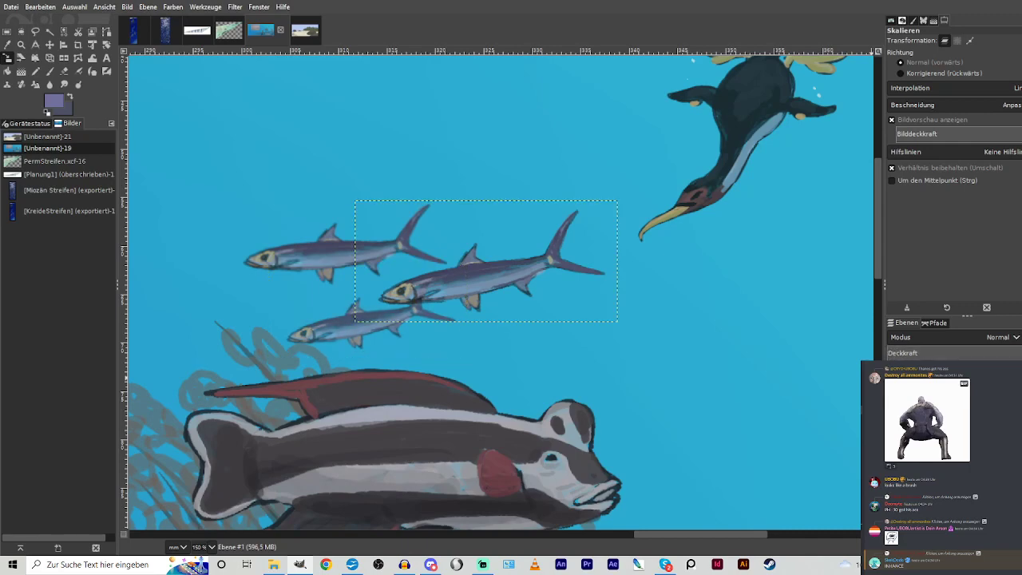
click(484, 262)
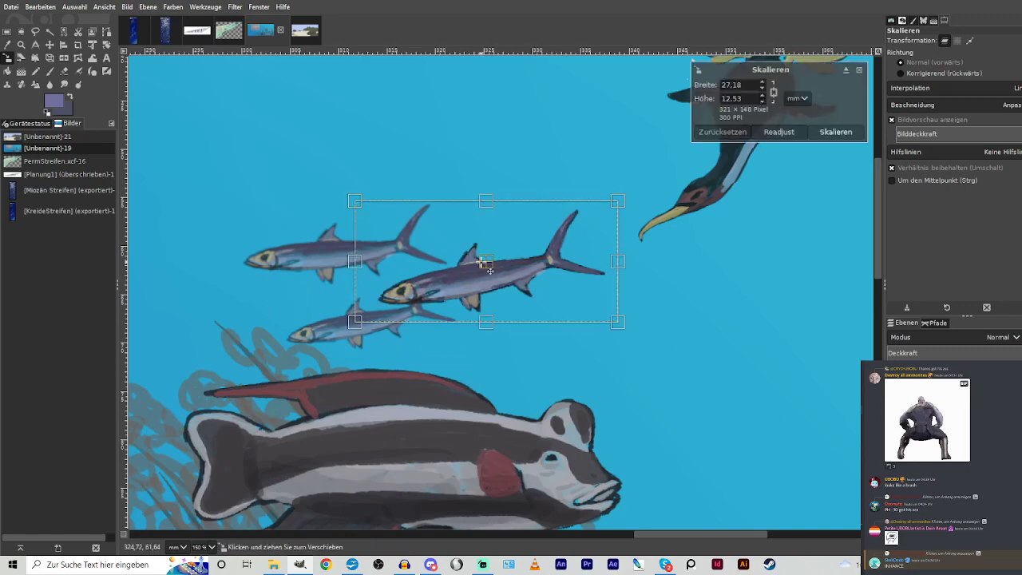
click(858, 71)
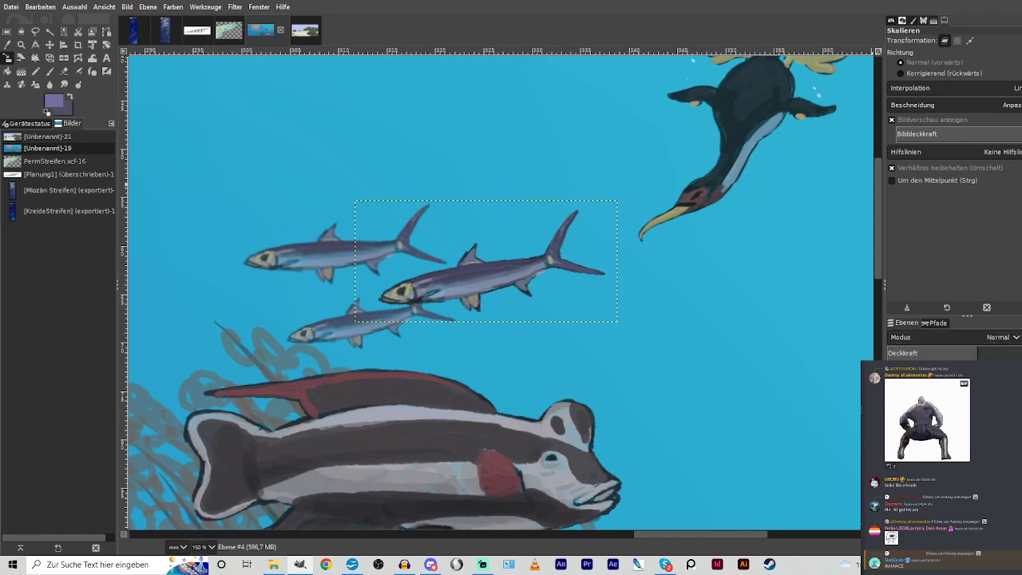
click(858, 260)
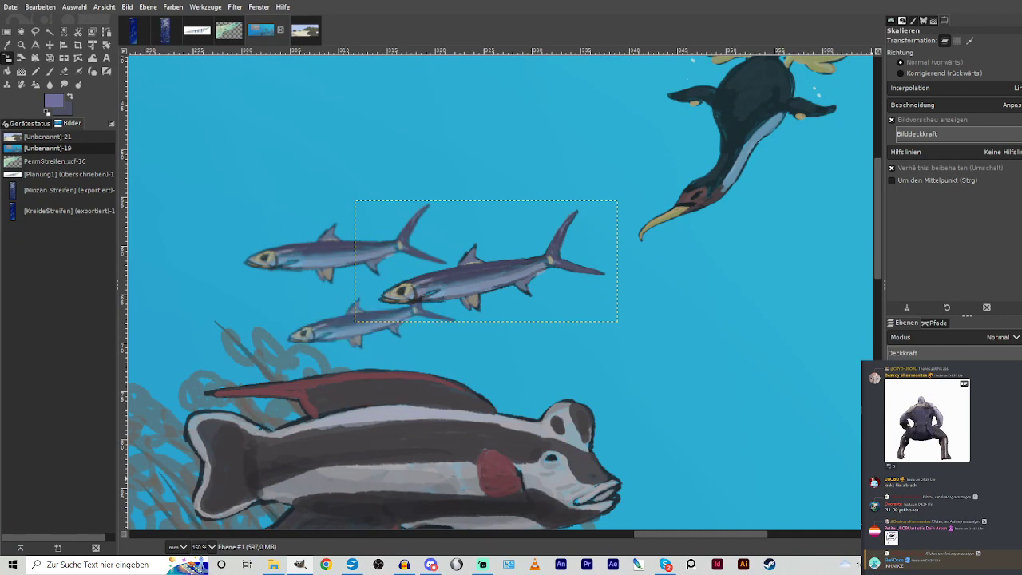
click(546, 263)
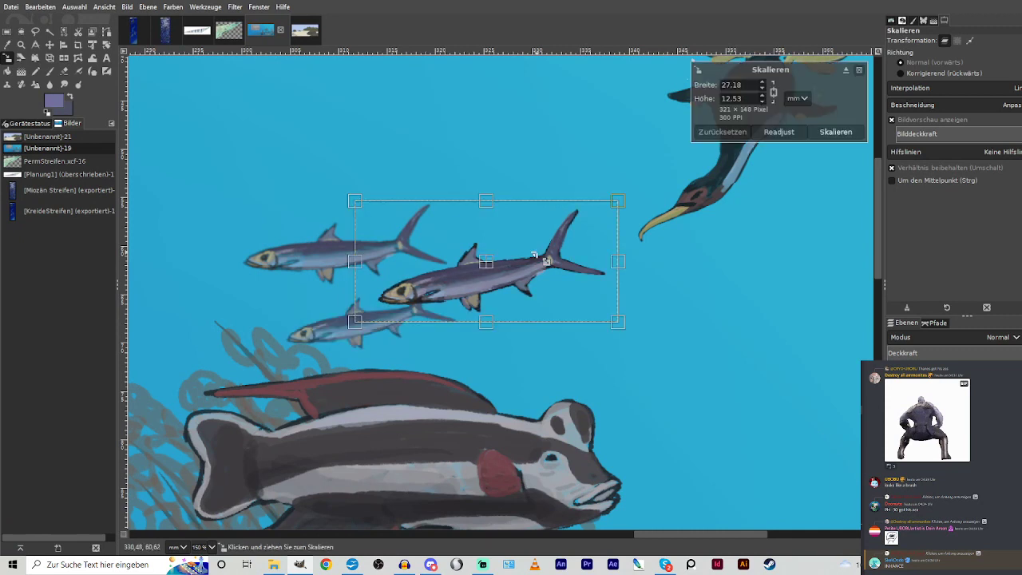
drag(512, 270, 242, 271)
drag(652, 541, 614, 541)
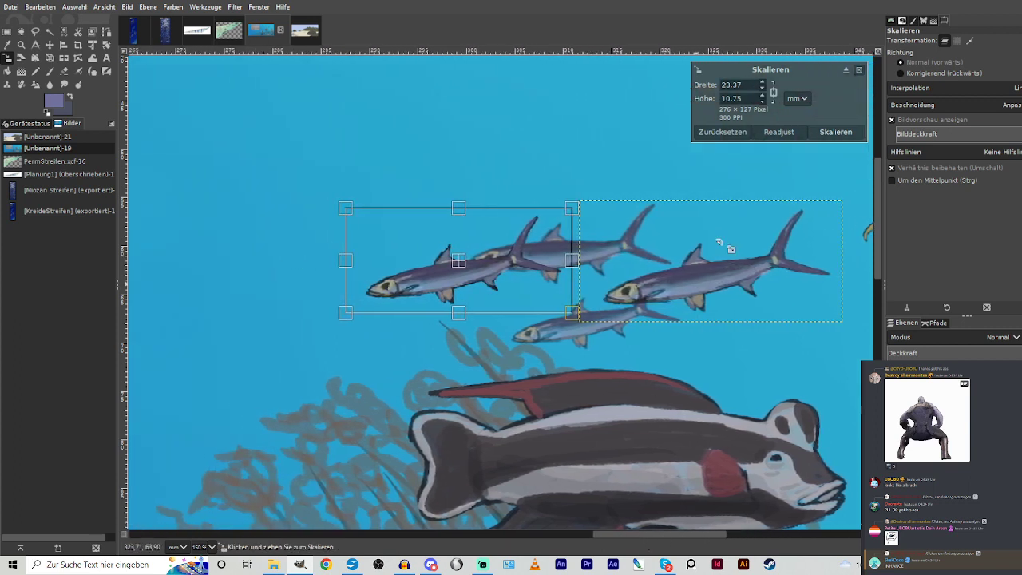
click(823, 133)
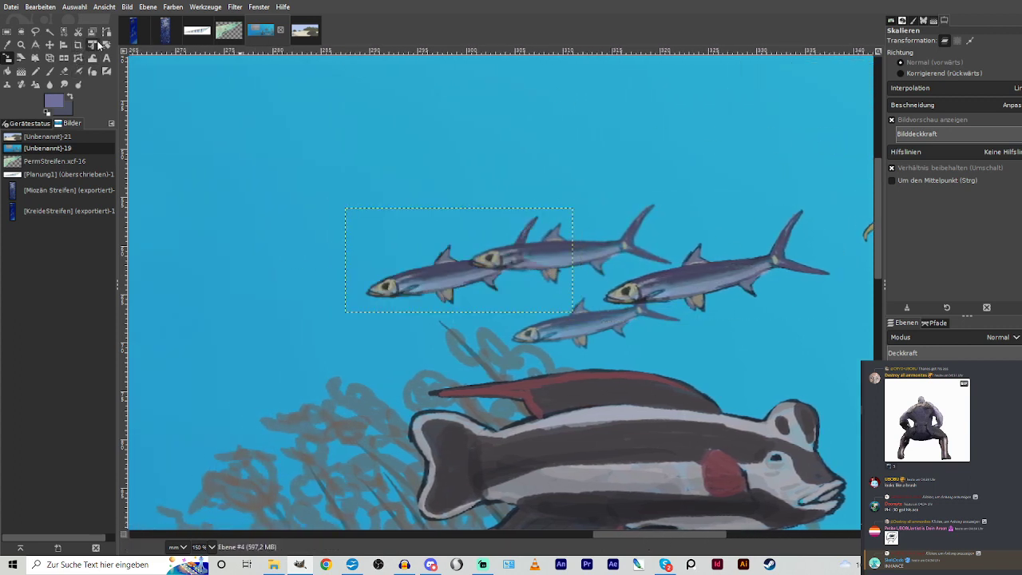
Rotate the fourth fish clockwise so its head points slightly upward, and move it left, clear of the group.
click(106, 44)
drag(501, 272, 543, 262)
click(836, 145)
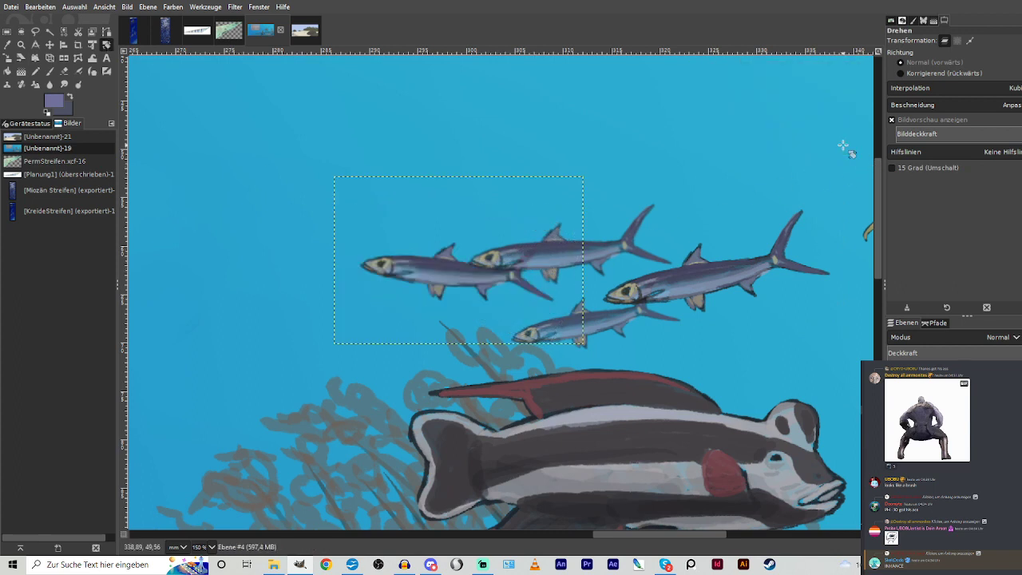
click(50, 44)
drag(410, 280, 301, 298)
Scale the separated fourth fish down proportionally so it is smaller than the large fish in the group.
click(8, 57)
click(253, 267)
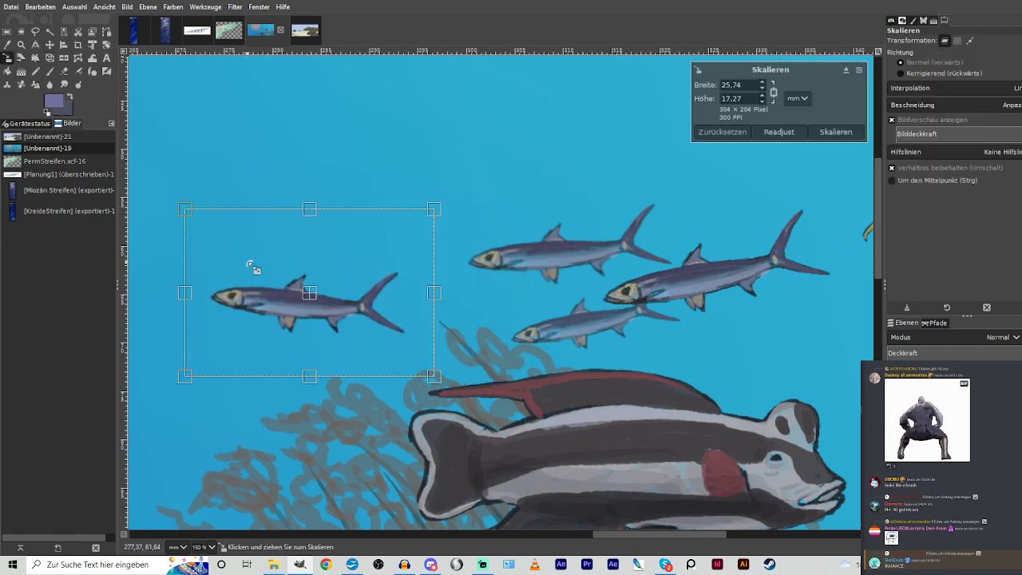
drag(254, 266, 283, 287)
click(835, 131)
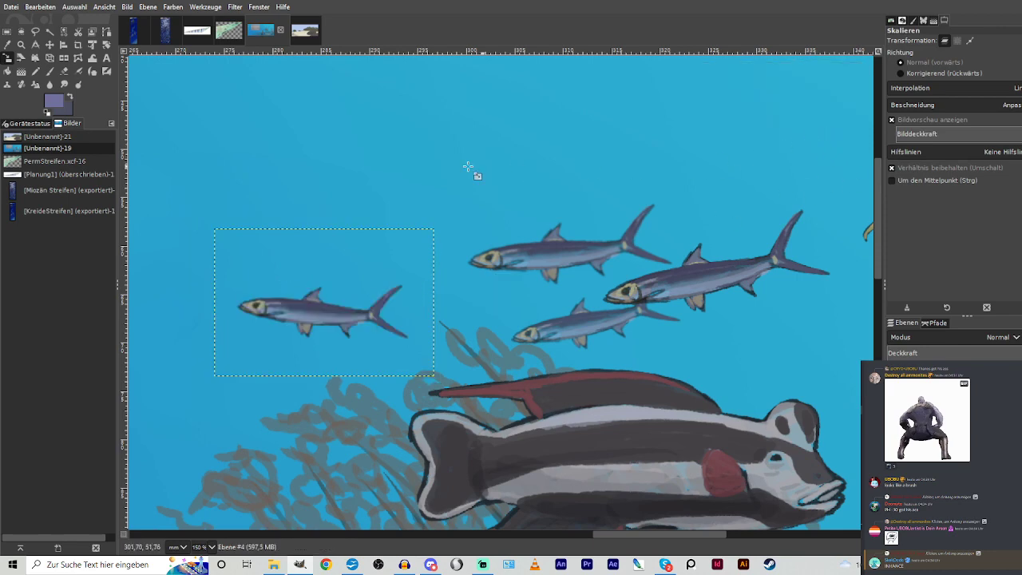
Review the whole underwater composition and examine the seabed and seagrass area beneath the sea cow reference drawing.
click(21, 45)
ctrl+click(420, 240)
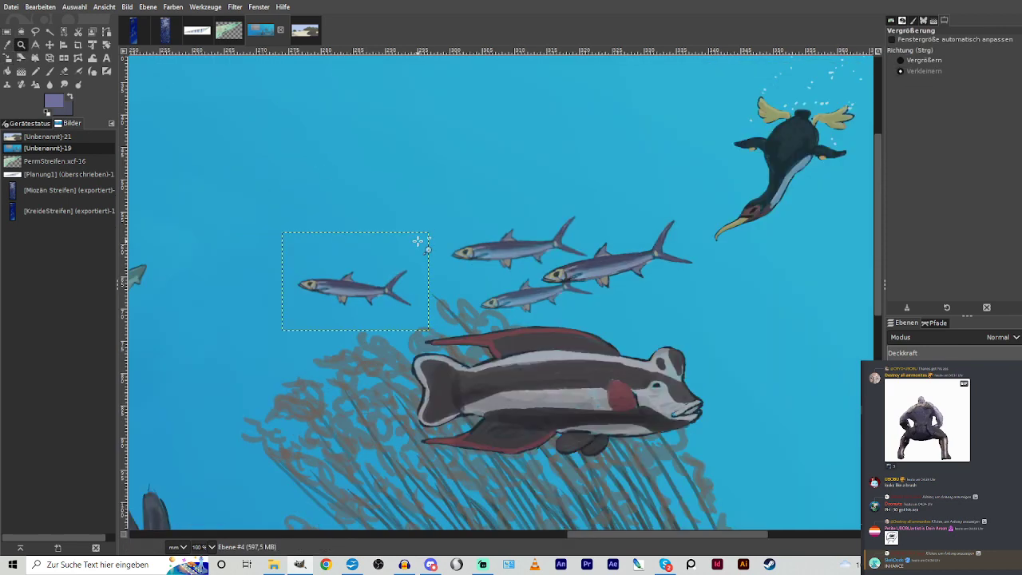
ctrl+click(419, 239)
ctrl+click(418, 240)
ctrl+click(403, 201)
ctrl+click(403, 201)
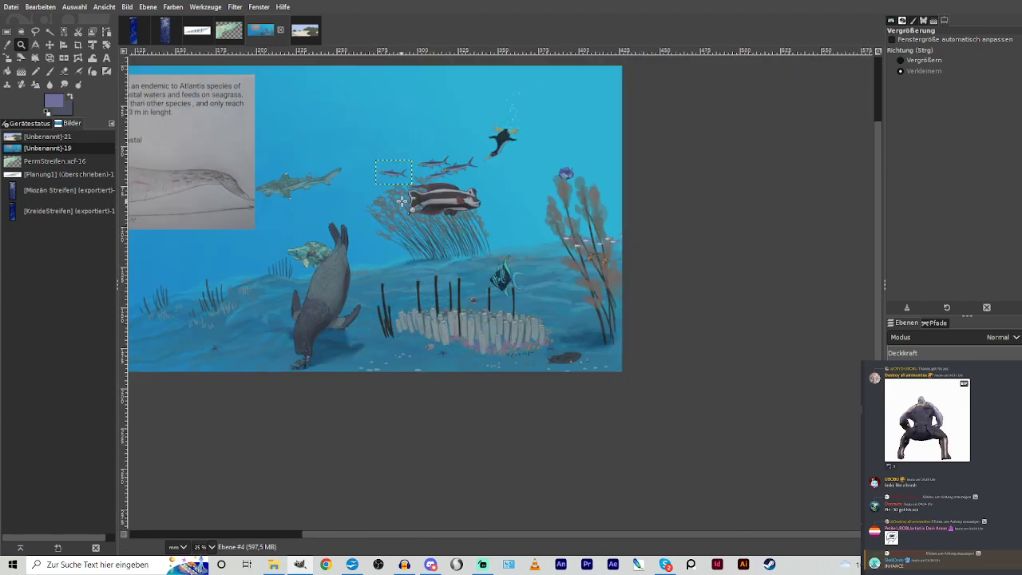
drag(529, 535, 343, 501)
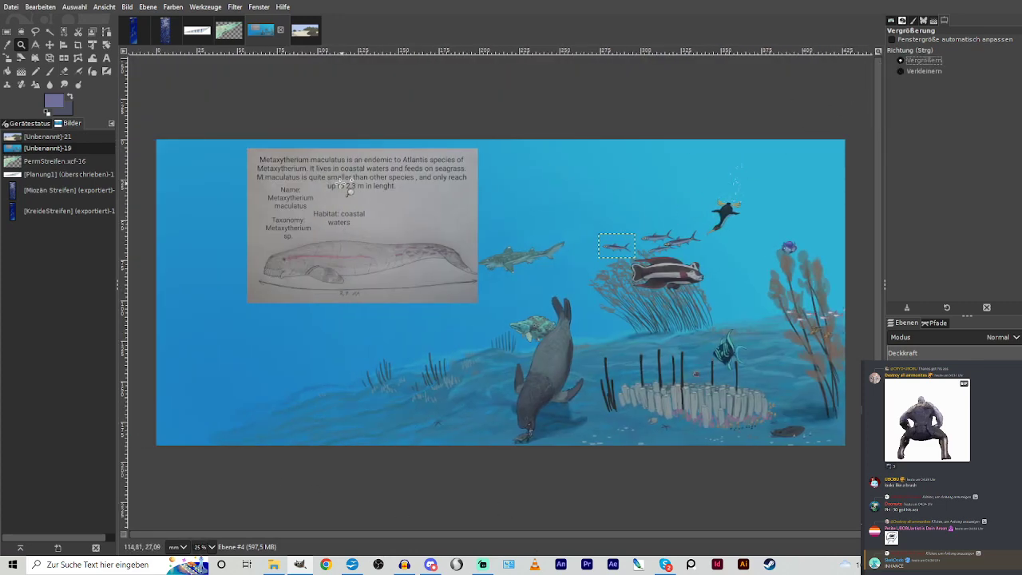
drag(271, 151, 452, 388)
scroll(519, 368, down, 1)
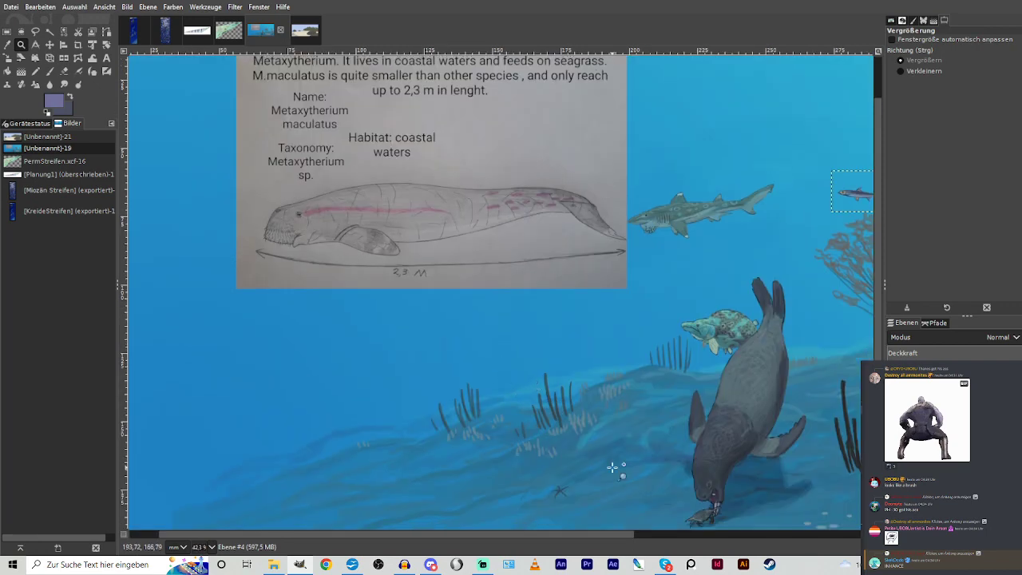
drag(252, 319, 689, 528)
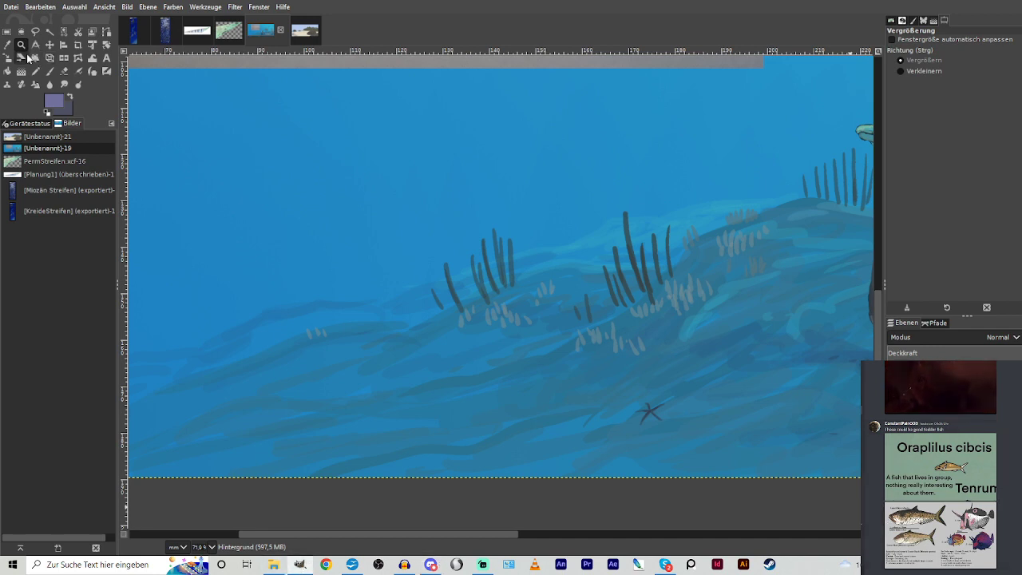
Paint reddish strokes on the seabed below the dark seagrass, using the Chalk 03 brush at size 65 and hardness 87.
click(51, 72)
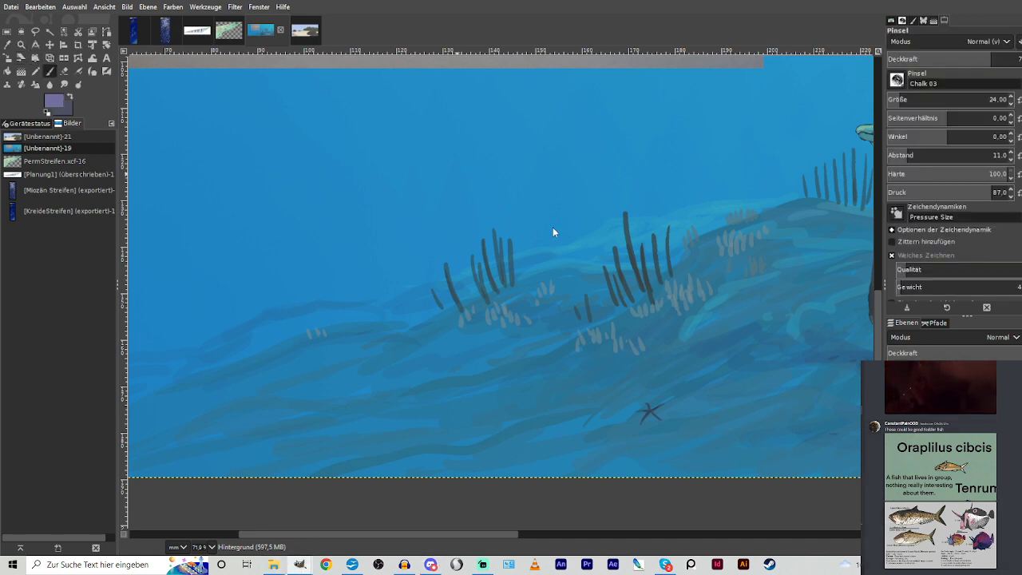
click(479, 247)
click(910, 97)
click(969, 59)
click(990, 174)
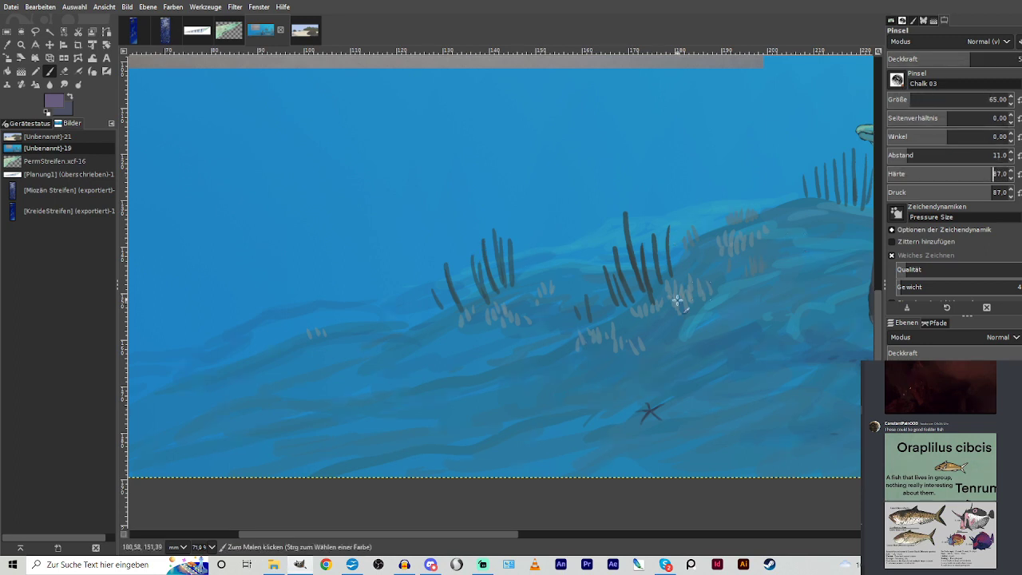
drag(651, 320, 643, 328)
mouse_move(583, 357)
mouse_down()
mouse_move(521, 355)
mouse_move(491, 340)
mouse_move(416, 336)
mouse_up()
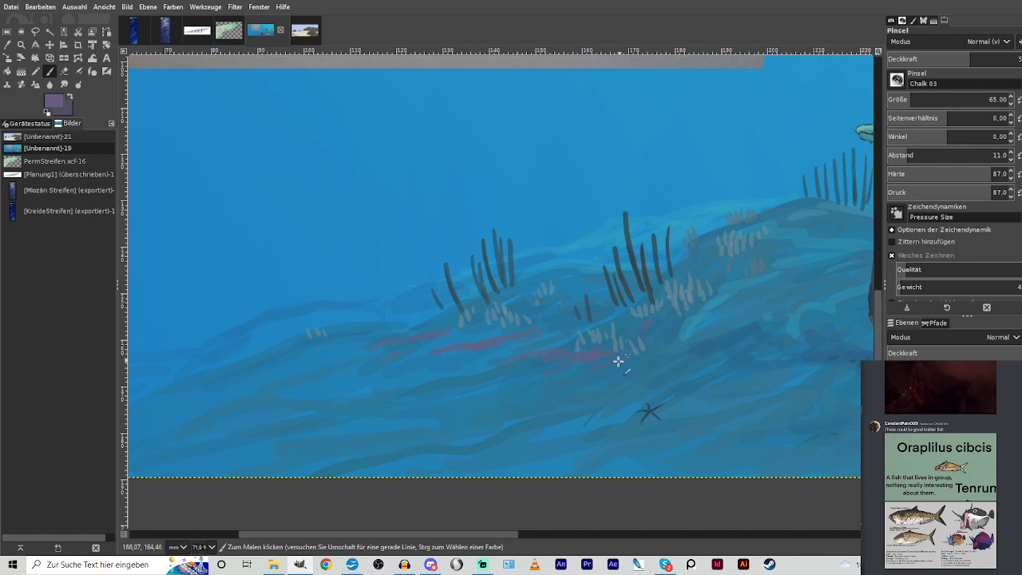
Extend the reddish streaks down the slope and up to the seabed ridge, reducing the brush opacity for fainter strokes.
mouse_move(530, 375)
mouse_down()
mouse_move(418, 395)
mouse_move(485, 389)
mouse_up()
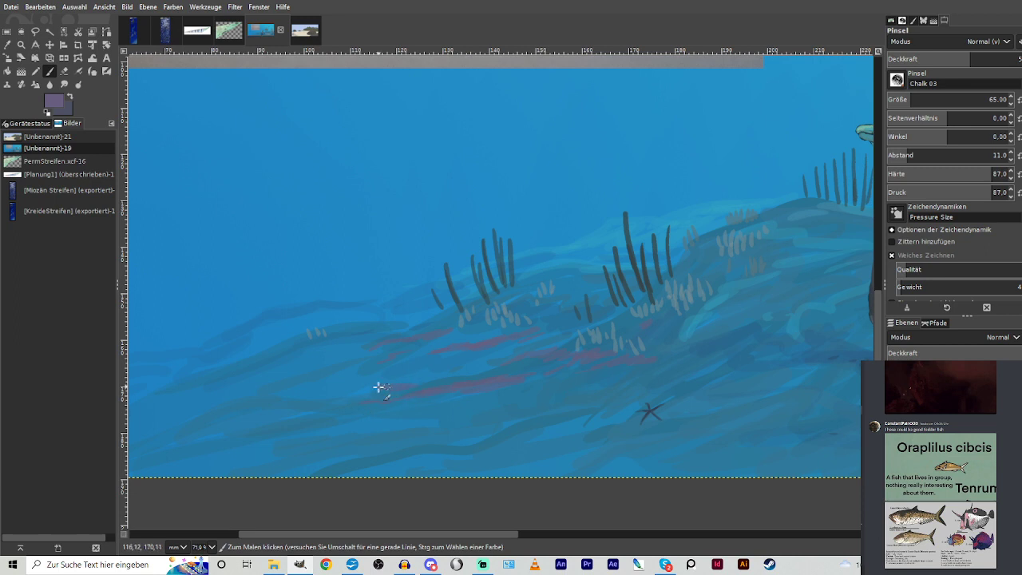
drag(379, 387, 347, 392)
drag(369, 372, 361, 377)
drag(928, 62, 901, 62)
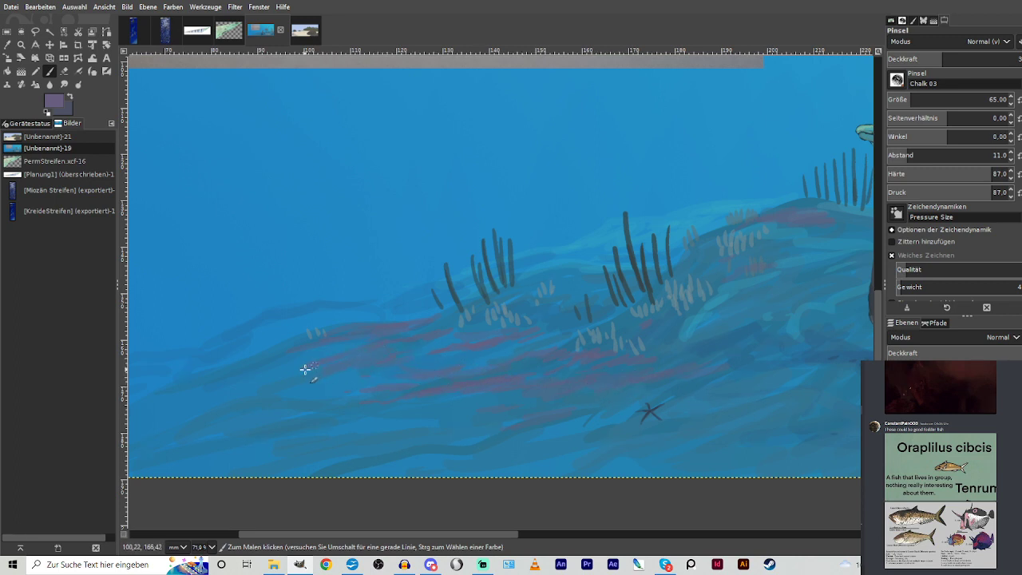
scroll(155, 368, down, 4)
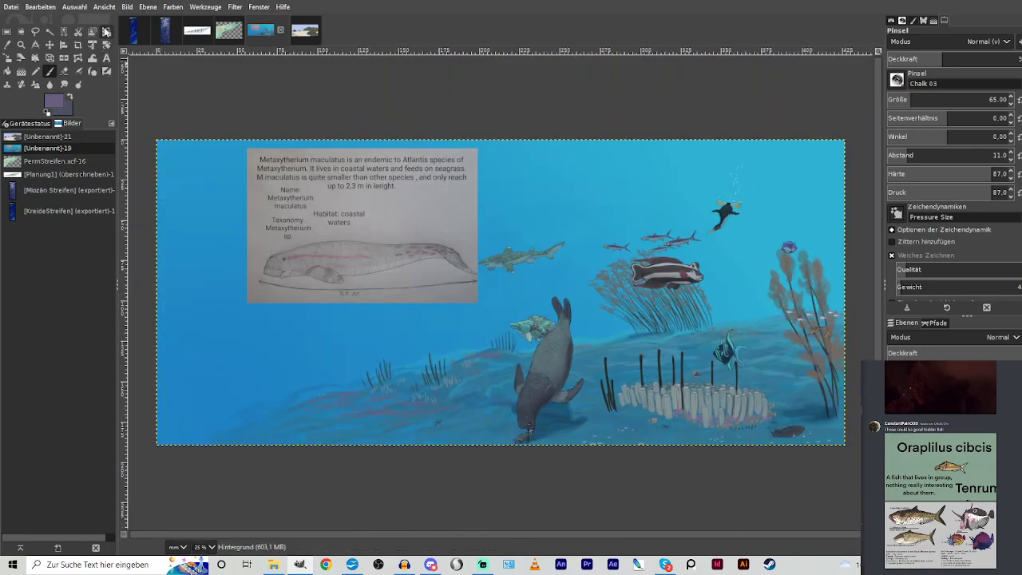
Sketch the sea cow's head with its eye and mouth below the reference drawing, using a dark Chalk 03 brush at size 21.
click(20, 44)
drag(226, 191, 478, 452)
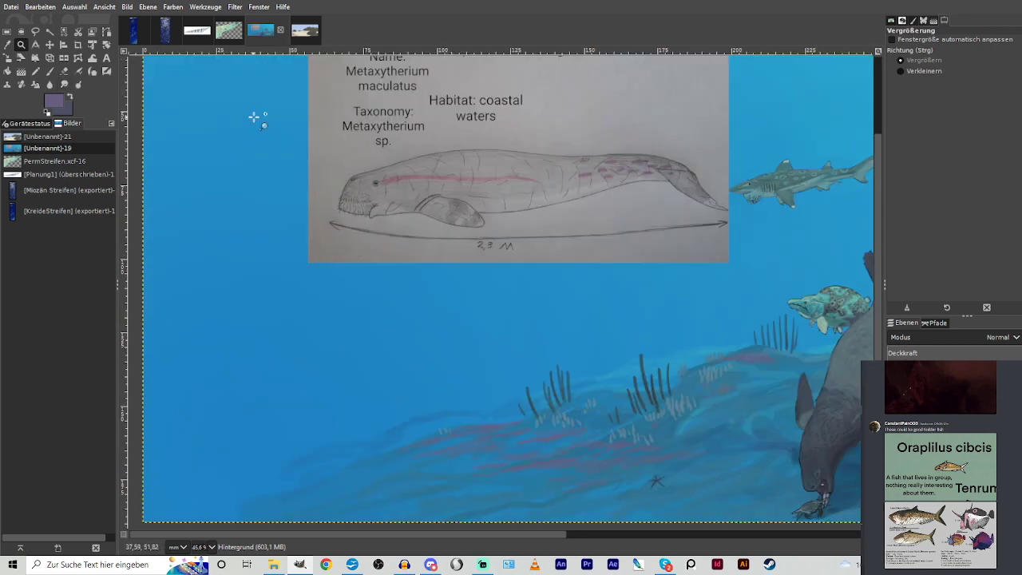
drag(258, 114, 730, 520)
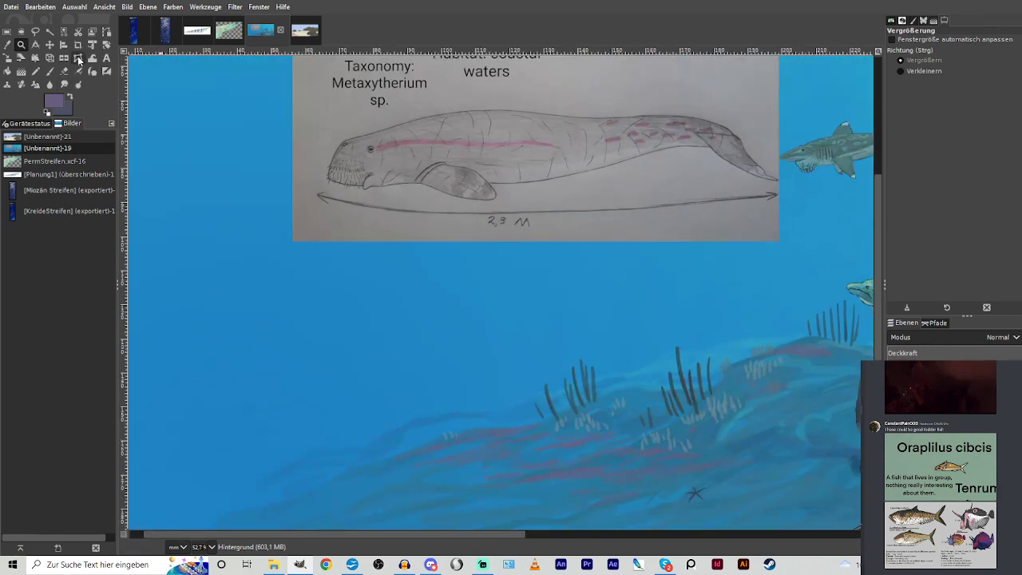
click(50, 71)
drag(475, 243, 497, 252)
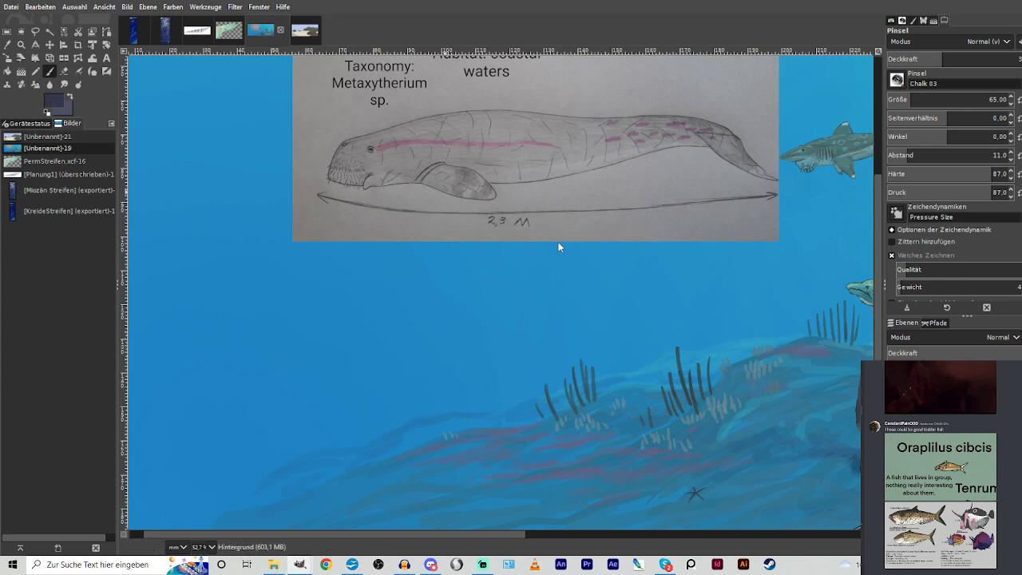
click(899, 98)
click(972, 58)
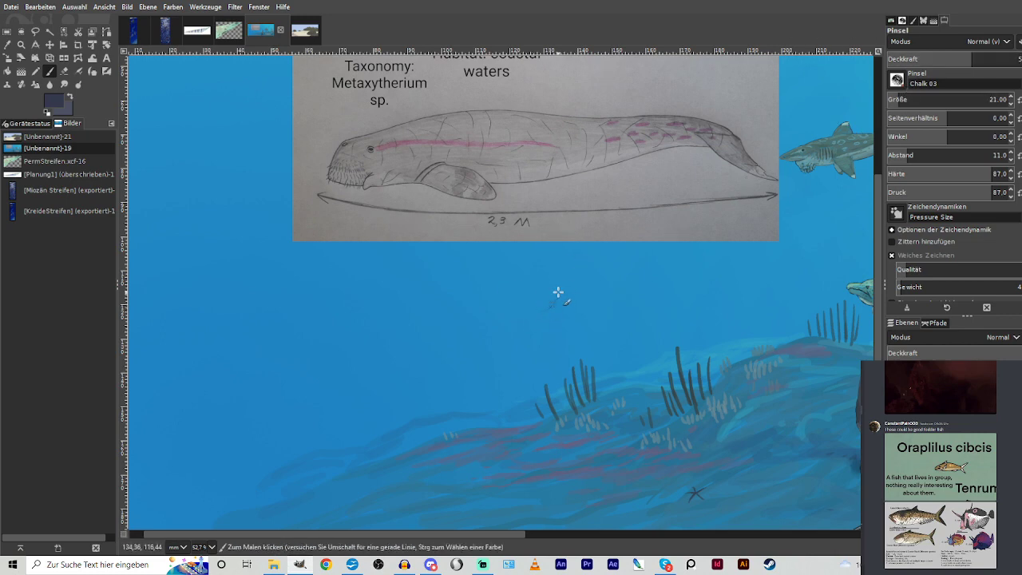
mouse_move(537, 297)
mouse_down()
mouse_move(554, 289)
mouse_move(547, 301)
mouse_move(527, 298)
mouse_move(543, 278)
mouse_move(515, 283)
mouse_move(525, 300)
mouse_up()
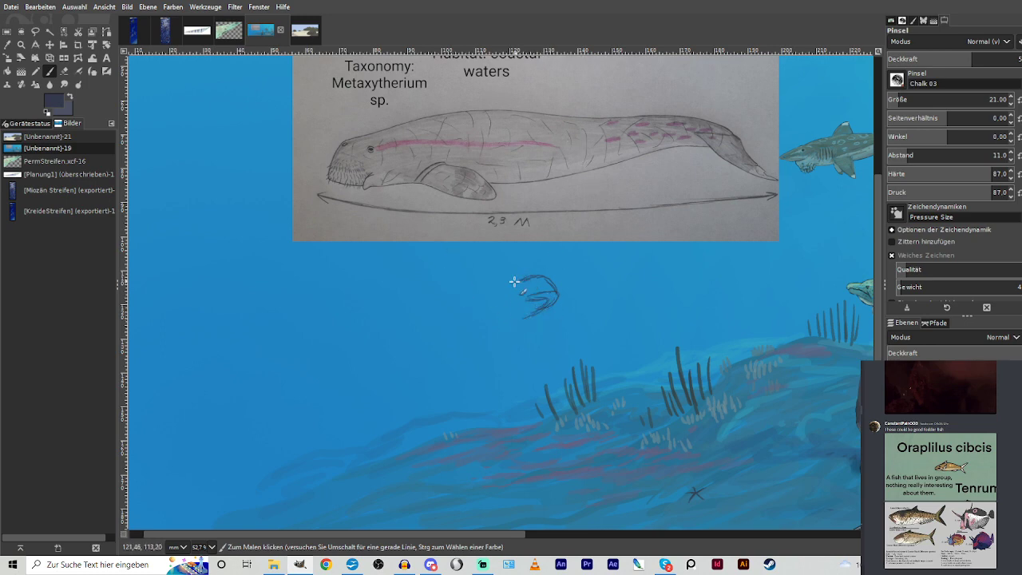
drag(543, 278, 489, 283)
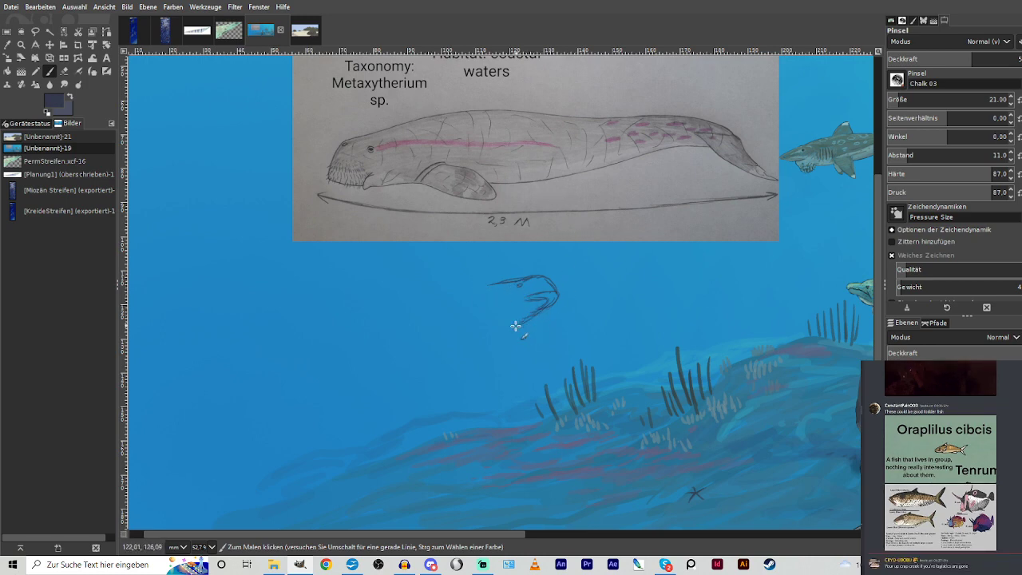
Outline the sea cow's throat, back and belly, and sketch its two flippers and forked tail fluke.
drag(555, 297, 492, 352)
drag(424, 319, 467, 310)
mouse_move(496, 344)
mouse_down()
mouse_move(480, 377)
mouse_move(468, 379)
mouse_move(478, 341)
mouse_move(416, 357)
mouse_move(458, 353)
mouse_move(448, 343)
mouse_move(473, 351)
mouse_move(465, 377)
mouse_up()
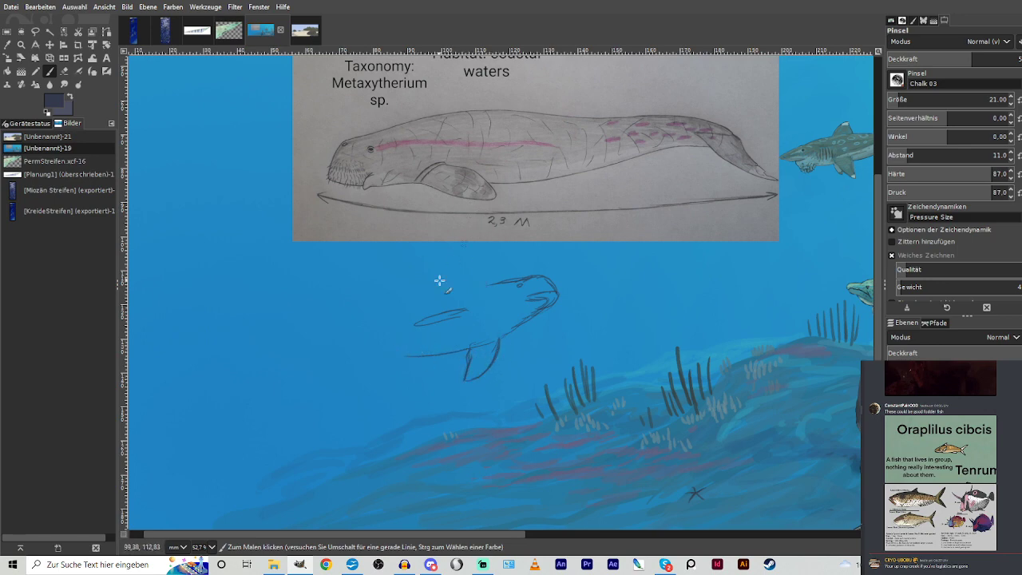
mouse_move(507, 282)
mouse_down()
mouse_move(383, 307)
mouse_move(369, 315)
mouse_move(394, 305)
mouse_move(337, 334)
mouse_up()
drag(432, 356, 336, 372)
mouse_move(351, 325)
mouse_down()
mouse_move(313, 363)
mouse_move(321, 378)
mouse_move(309, 391)
mouse_move(274, 368)
mouse_move(300, 384)
mouse_up()
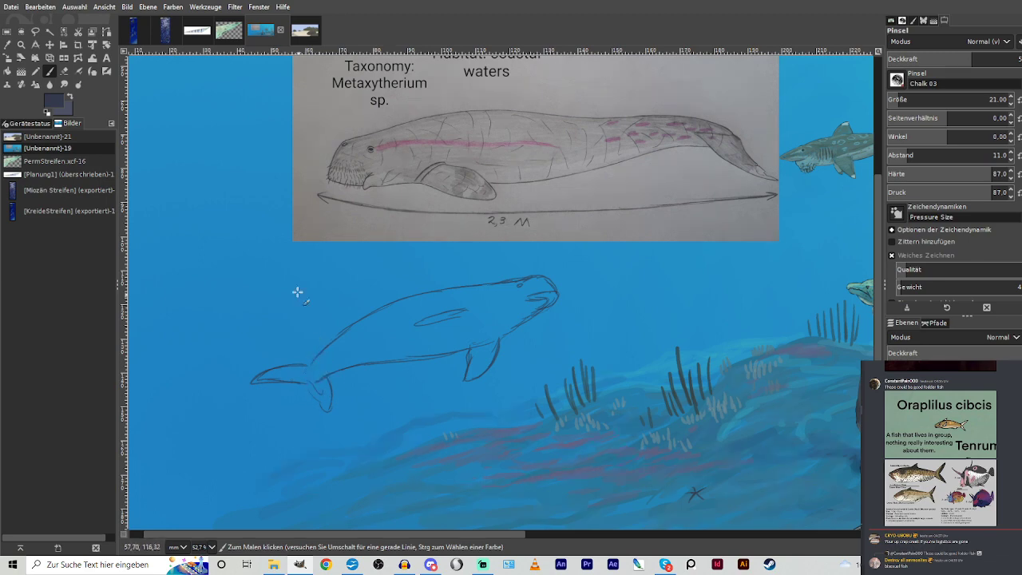
Refine the sea cow's face with bristle lines in the mouth, creases around the muzzle and a darker forehead contour.
click(21, 45)
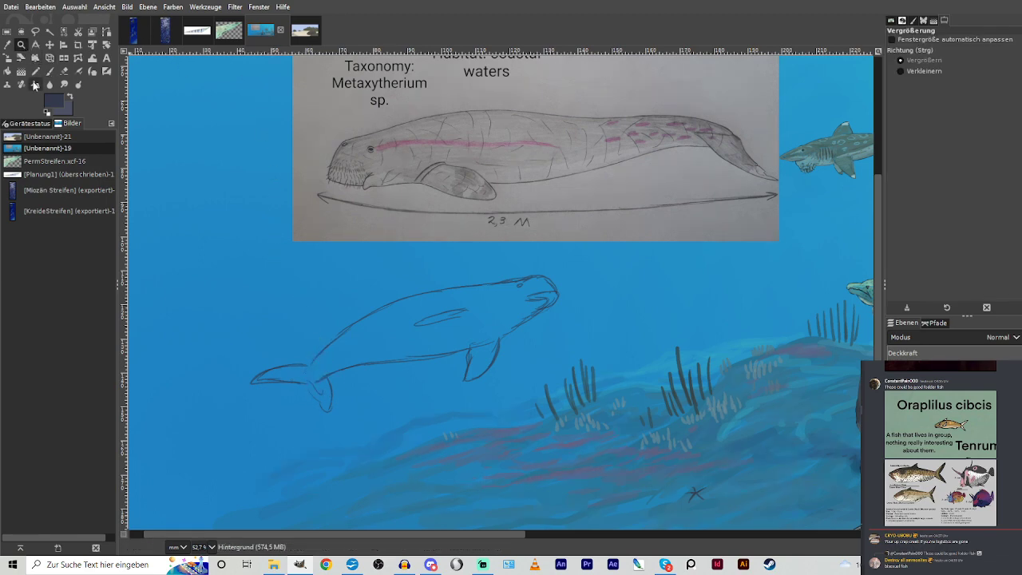
key(minus)
key(minus)
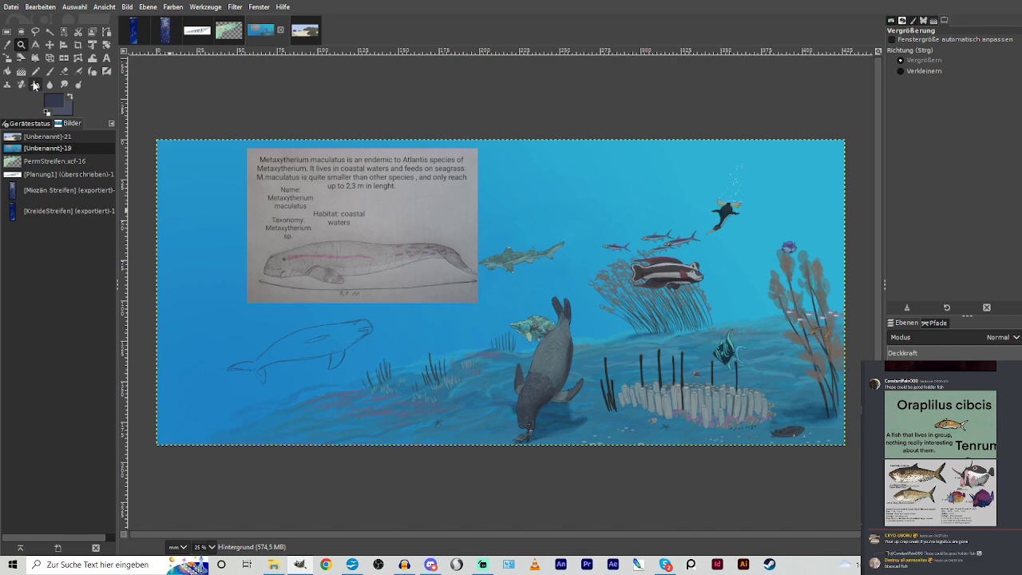
drag(224, 281, 410, 420)
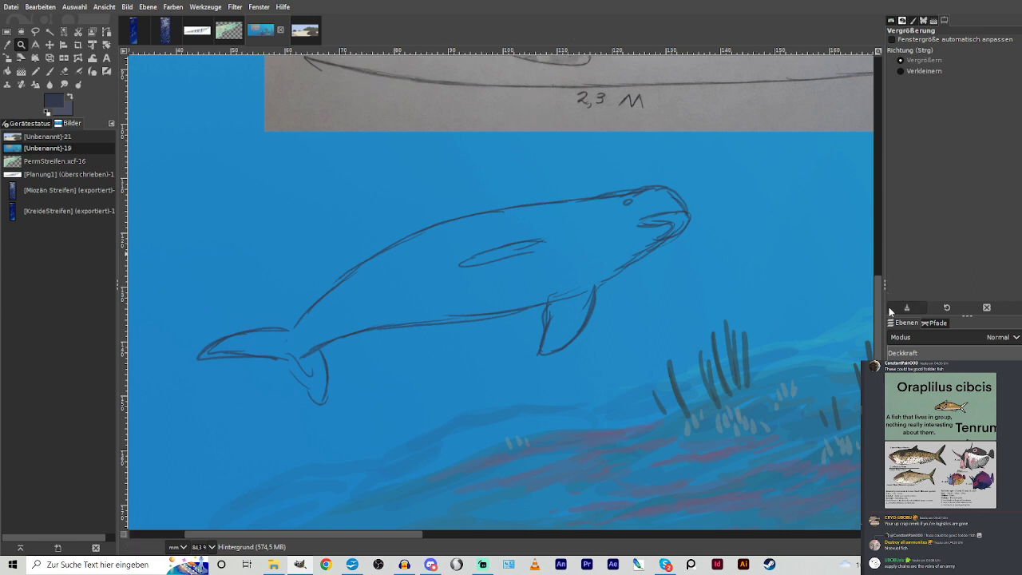
drag(880, 306, 880, 232)
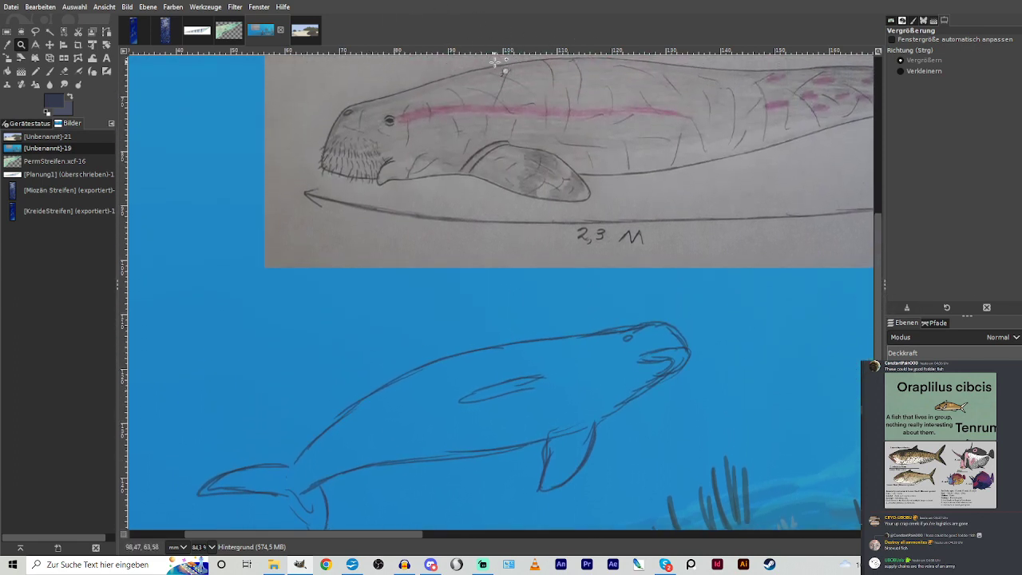
click(49, 71)
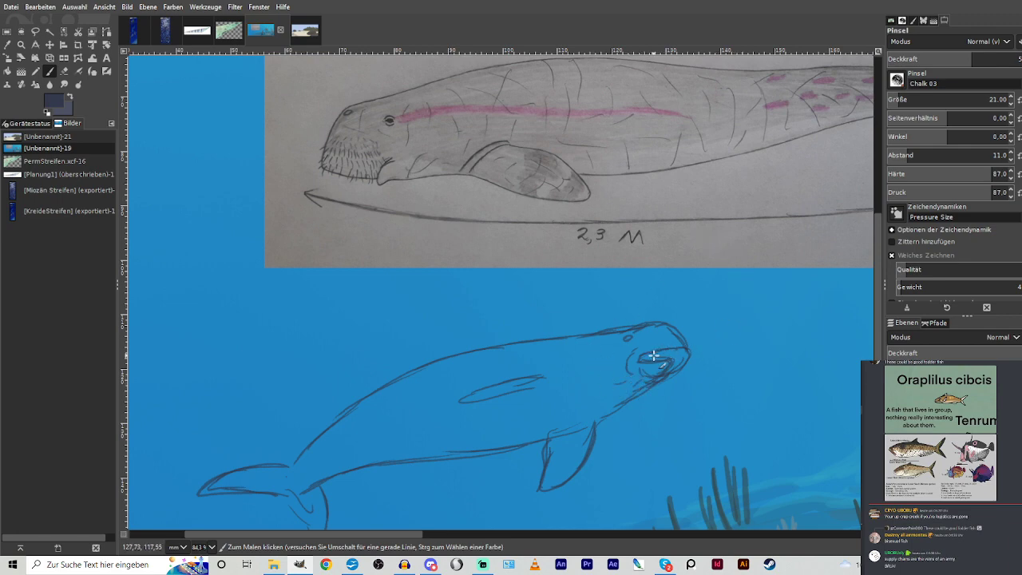
drag(656, 352, 662, 360)
mouse_move(671, 350)
mouse_down()
mouse_move(669, 359)
mouse_move(681, 356)
mouse_up()
drag(639, 330, 615, 337)
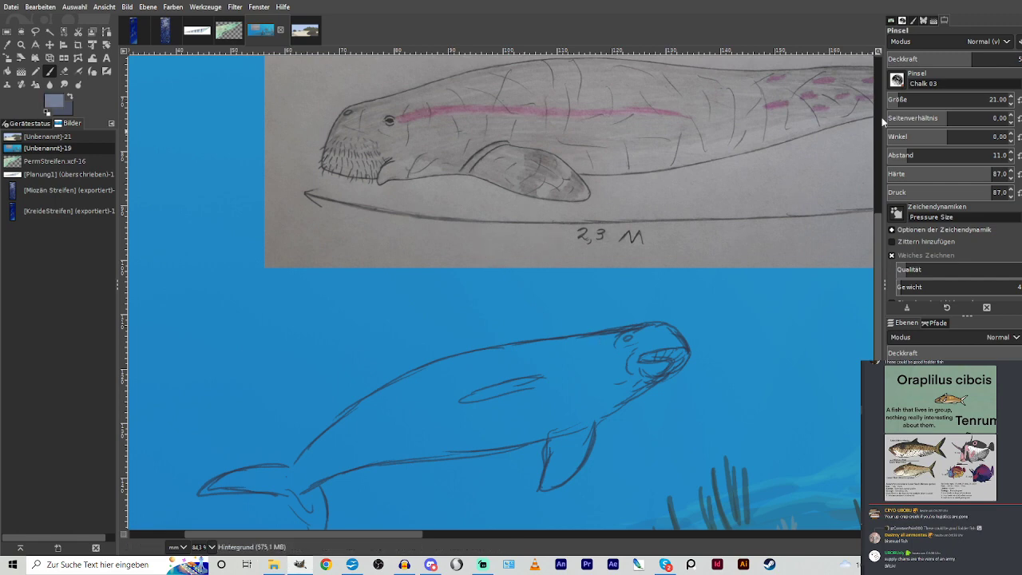
Paint a grey base tone along the sea cow's upper back, increasing the hardness and setting the brush size to 78.
click(918, 100)
drag(606, 343, 475, 364)
drag(529, 347, 410, 389)
click(1003, 173)
drag(939, 101, 917, 100)
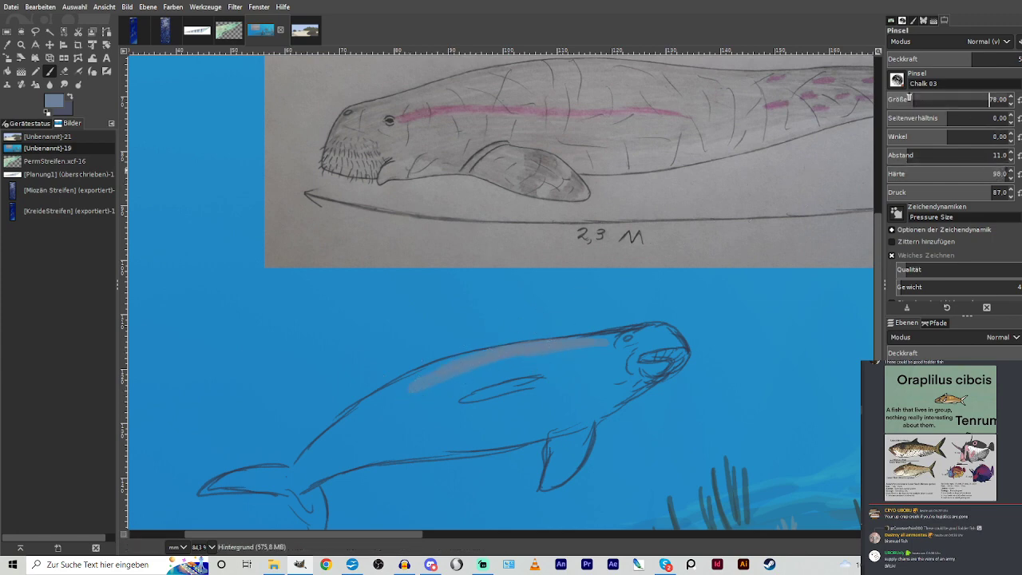
mouse_move(562, 341)
mouse_down()
mouse_move(403, 383)
mouse_move(414, 380)
mouse_move(341, 425)
mouse_move(431, 374)
mouse_move(515, 357)
mouse_up()
Sample a blue-grey tone from the painted back and brush it along the upper body onto the head.
click(10, 47)
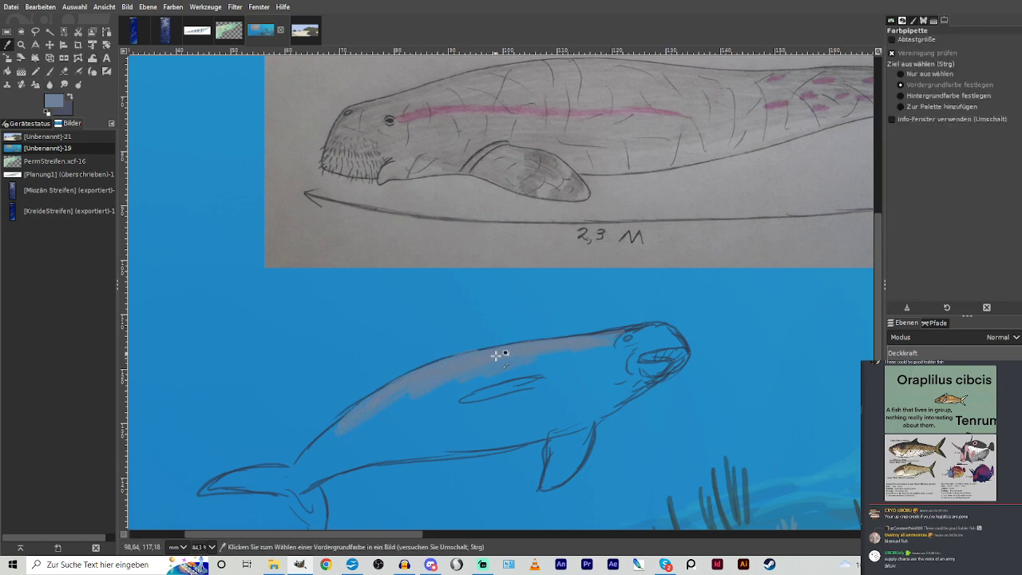
click(500, 357)
click(49, 71)
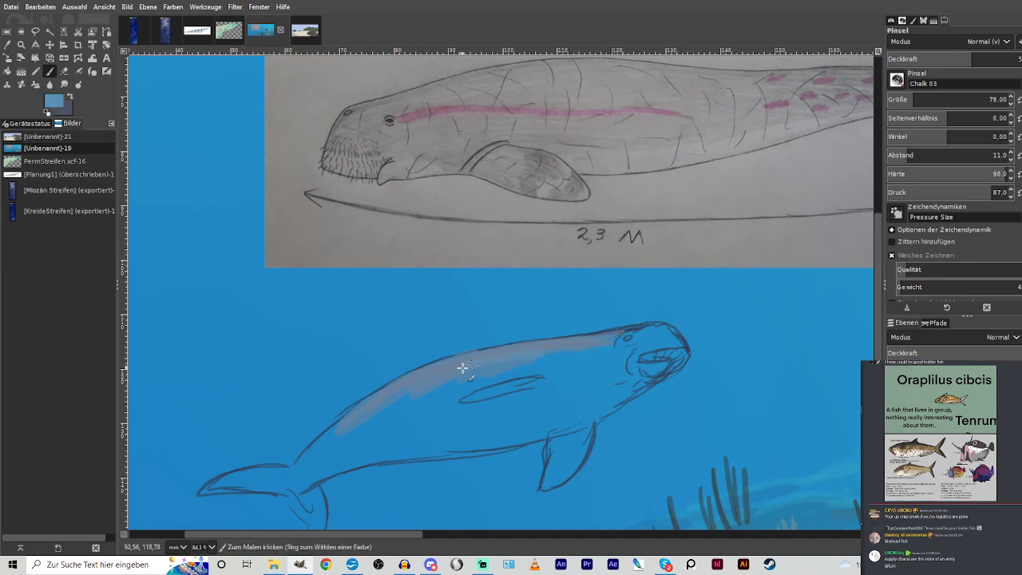
mouse_move(463, 368)
mouse_down()
mouse_move(495, 352)
mouse_move(378, 399)
mouse_move(589, 341)
mouse_move(514, 353)
mouse_move(528, 348)
mouse_move(587, 351)
mouse_move(654, 347)
mouse_up()
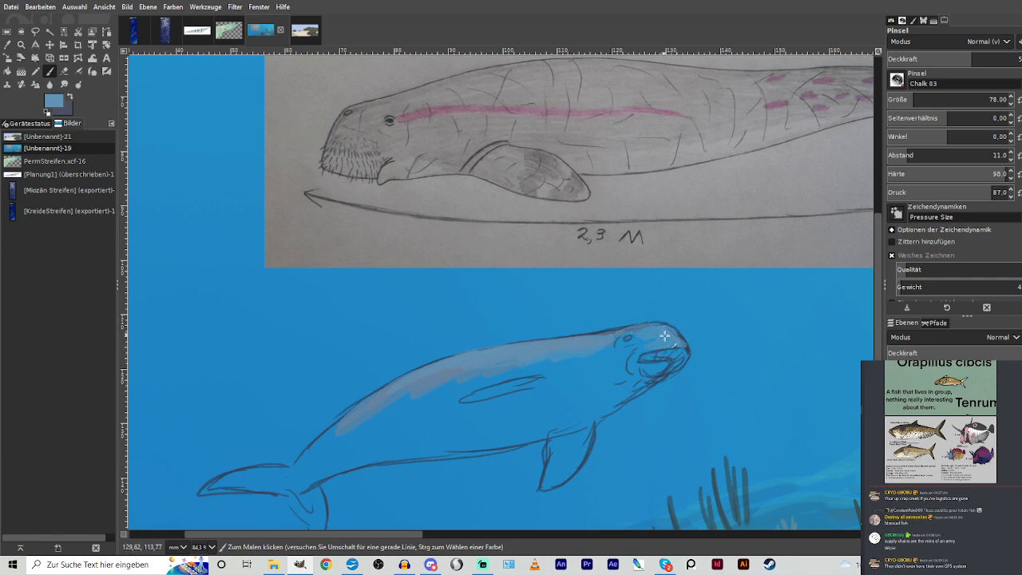
Paint denser blue-grey strokes over the sea cow's head and along its back to the tail base, with higher opacity and brush size 49.
drag(969, 60, 994, 60)
click(908, 101)
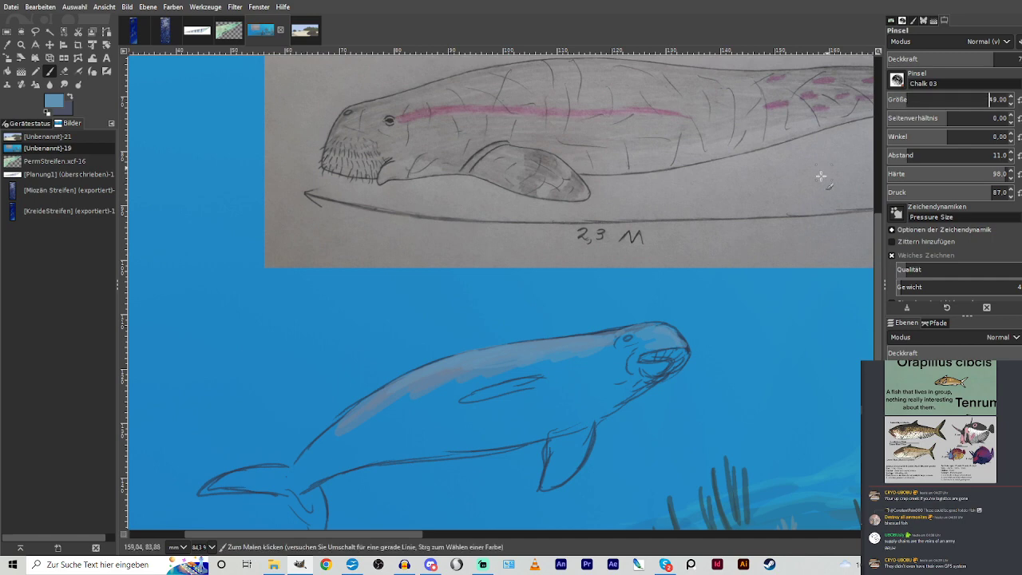
mouse_move(686, 343)
mouse_down()
mouse_move(669, 327)
mouse_move(617, 335)
mouse_up()
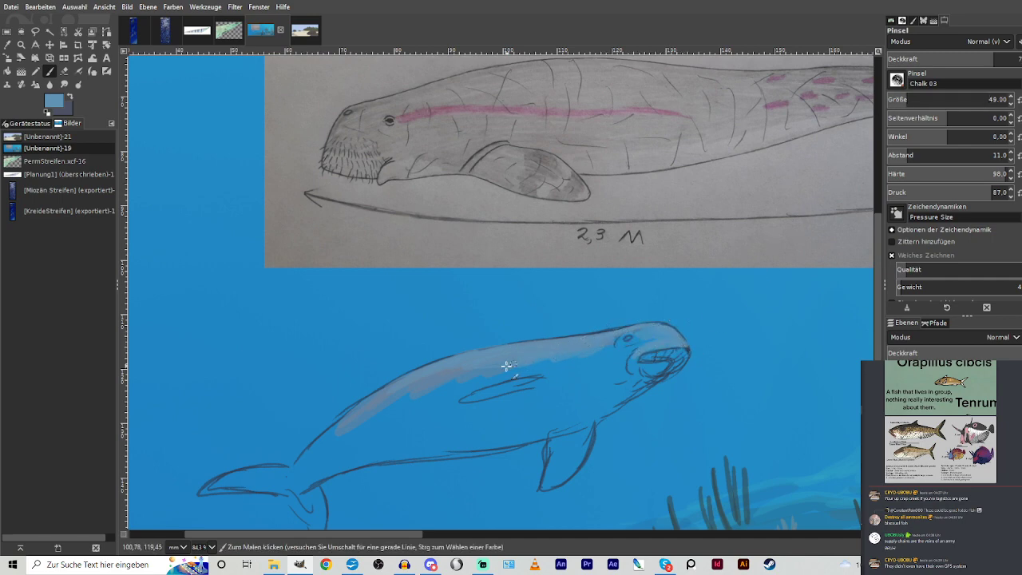
mouse_move(507, 366)
mouse_down()
mouse_move(395, 387)
mouse_move(310, 449)
mouse_move(370, 398)
mouse_move(289, 470)
mouse_up()
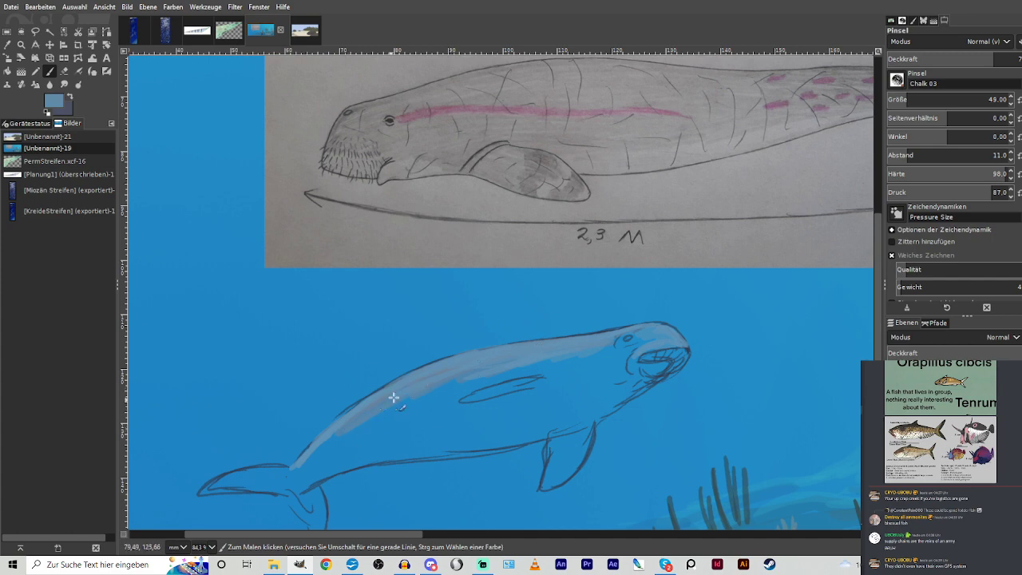
mouse_move(304, 460)
mouse_down()
mouse_move(388, 403)
mouse_move(554, 368)
mouse_move(614, 342)
mouse_move(626, 352)
mouse_move(631, 343)
mouse_move(617, 348)
mouse_move(649, 336)
mouse_move(624, 373)
mouse_move(573, 348)
mouse_up()
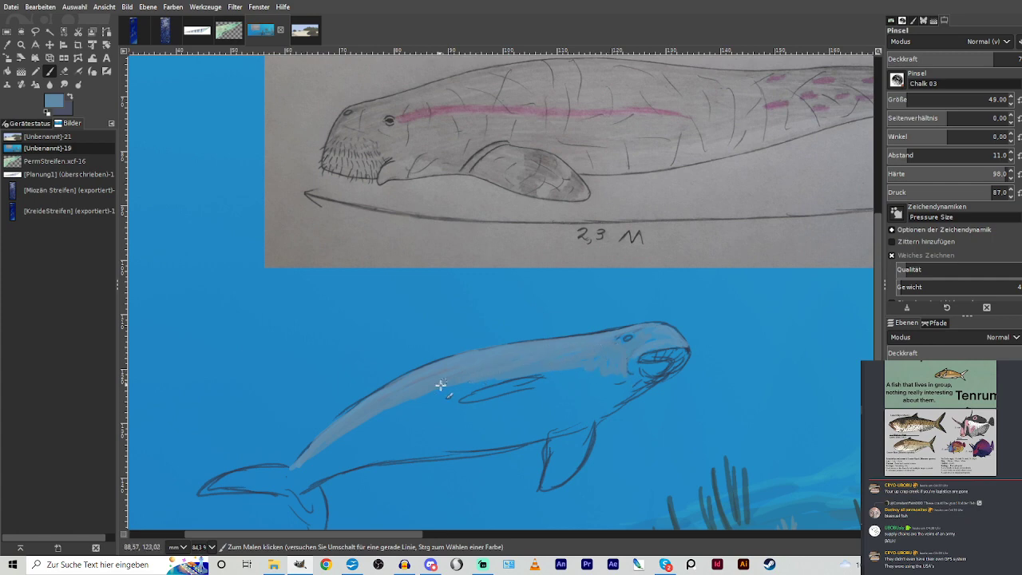
mouse_move(441, 385)
mouse_down()
mouse_move(391, 401)
mouse_move(478, 382)
mouse_move(346, 435)
mouse_up()
Fill the sea cow's belly, lower flipper and tail fluke with a darker blue-grey, using brush size 129.
click(52, 103)
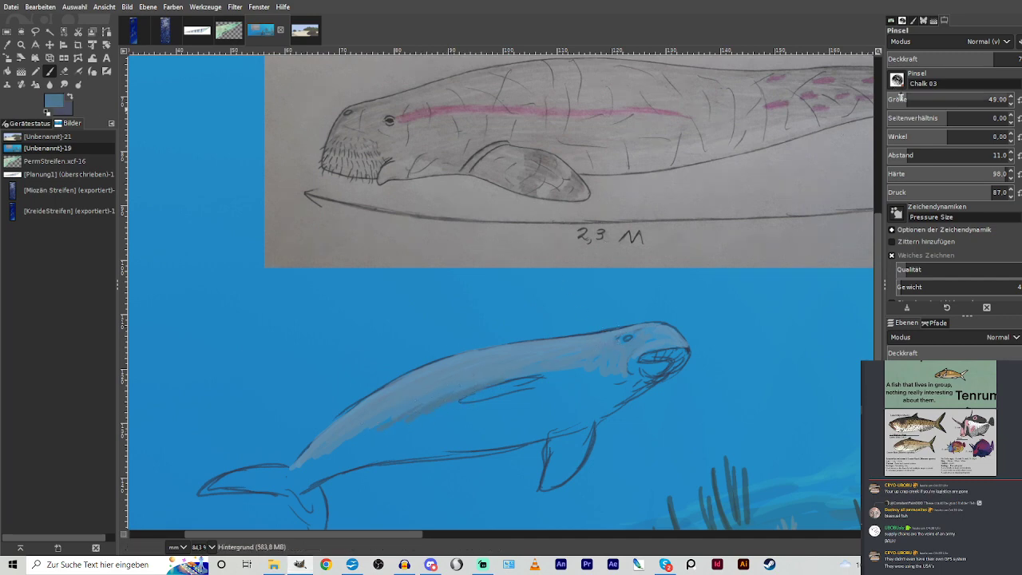
drag(901, 97, 922, 96)
mouse_move(580, 400)
mouse_down()
mouse_move(445, 442)
mouse_move(506, 441)
mouse_move(397, 451)
mouse_move(595, 420)
mouse_move(559, 432)
mouse_up()
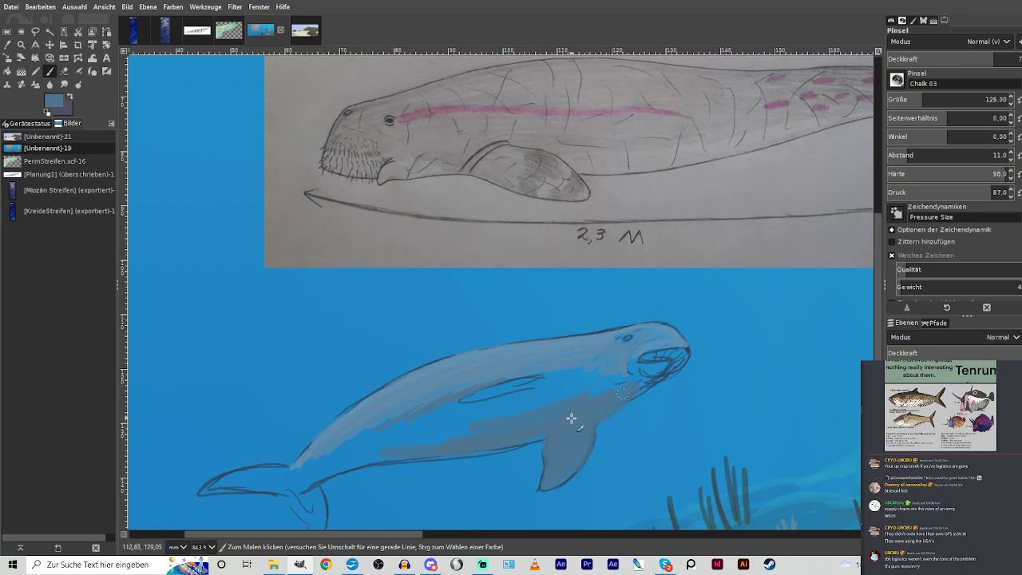
mouse_move(558, 429)
mouse_down()
mouse_move(347, 464)
mouse_move(375, 457)
mouse_move(366, 453)
mouse_move(330, 469)
mouse_up()
scroll(829, 228, down, 2)
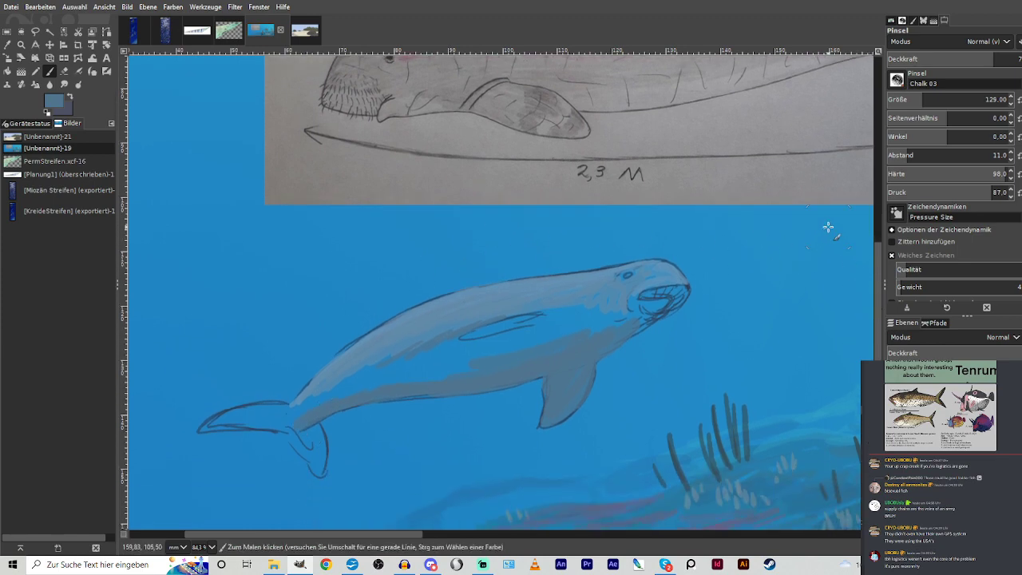
mouse_move(286, 419)
mouse_down()
mouse_move(205, 426)
mouse_move(277, 412)
mouse_move(227, 418)
mouse_move(278, 417)
mouse_move(318, 472)
mouse_move(303, 414)
mouse_move(319, 456)
mouse_move(296, 432)
mouse_move(318, 468)
mouse_move(277, 423)
mouse_move(230, 417)
mouse_up()
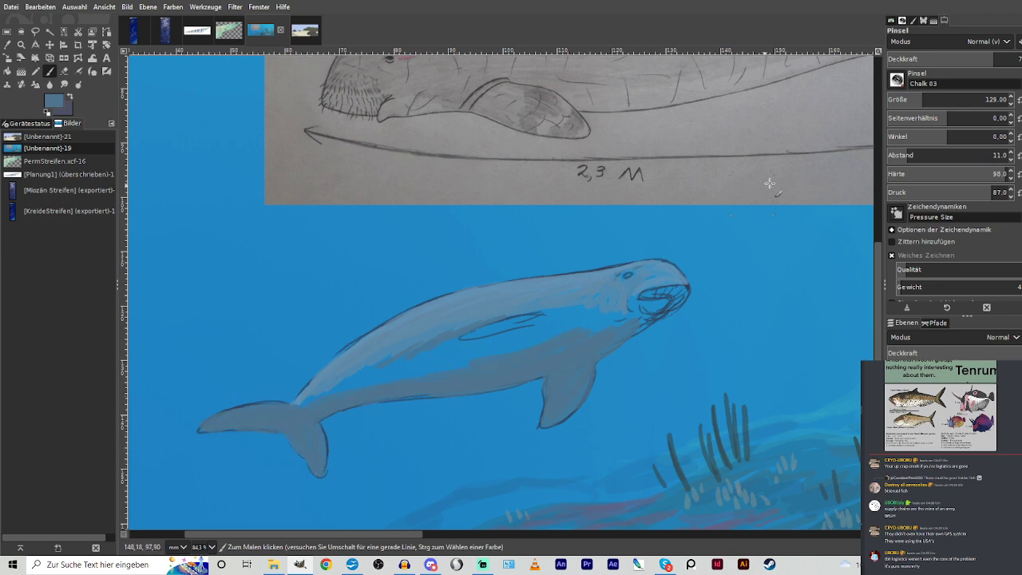
Blend the dark belly into the lighter back with sampled blue tones at reduced opacity, covering the flank around the upper flipper outline.
click(940, 58)
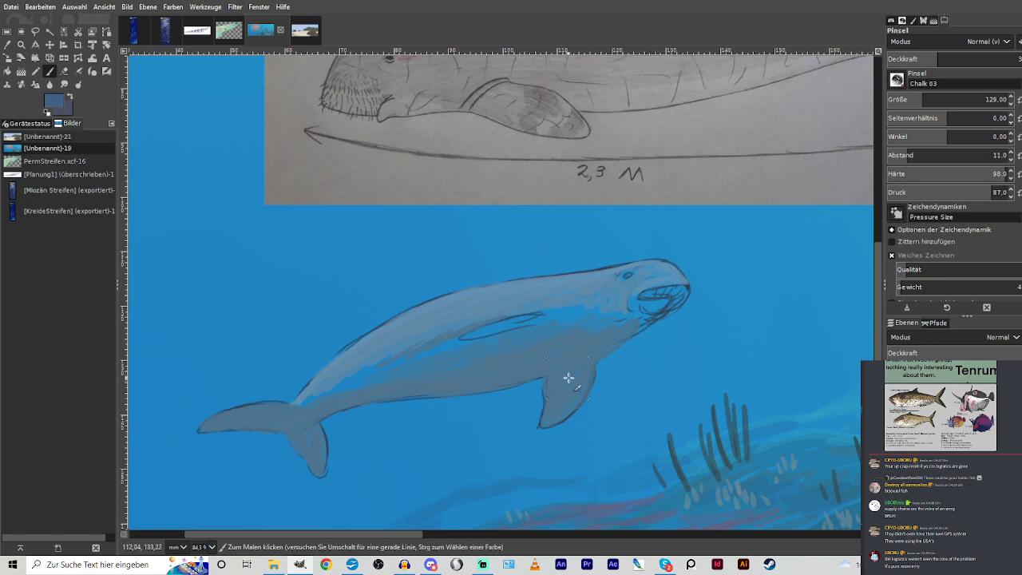
click(923, 59)
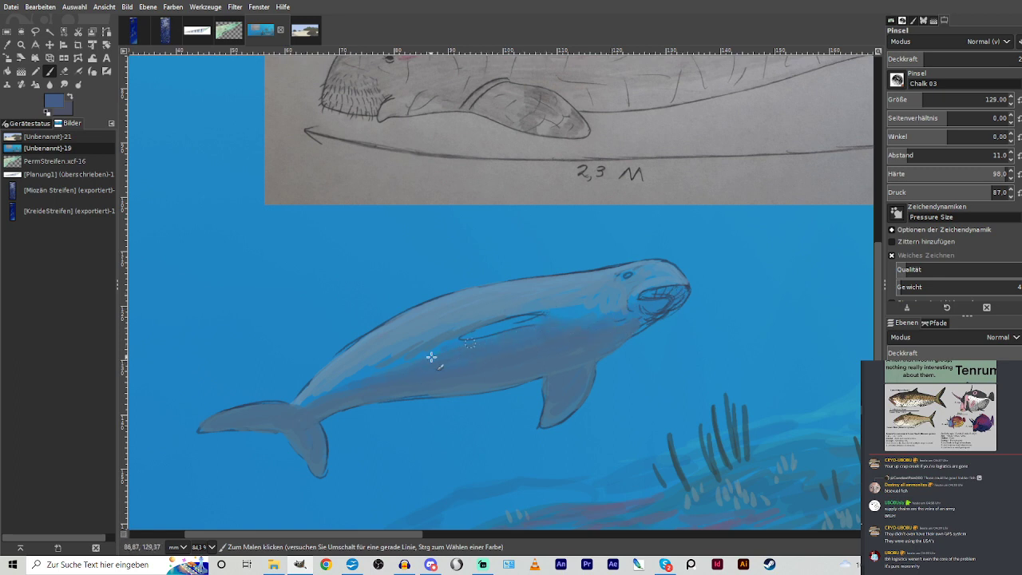
key(o)
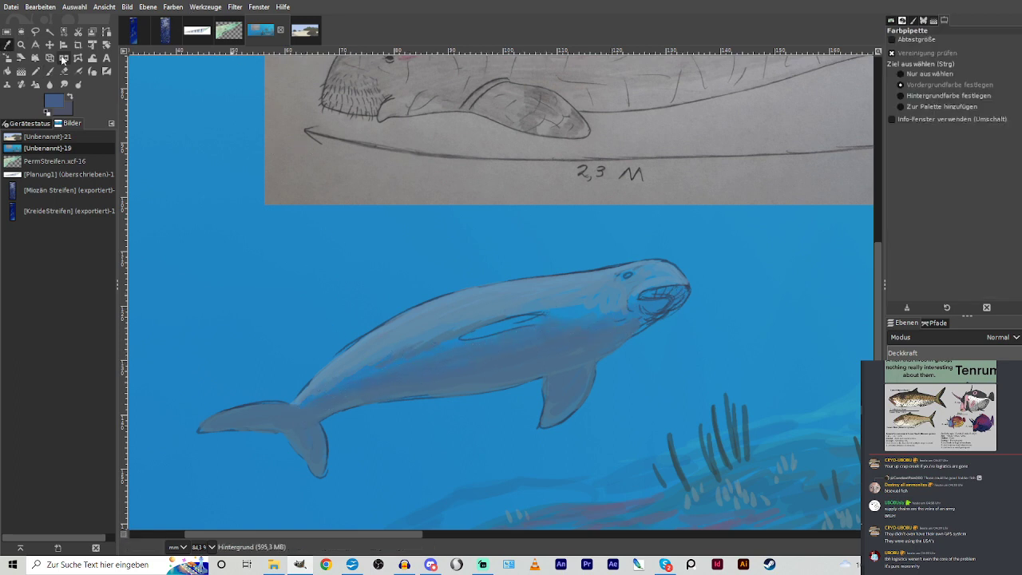
click(564, 328)
key(p)
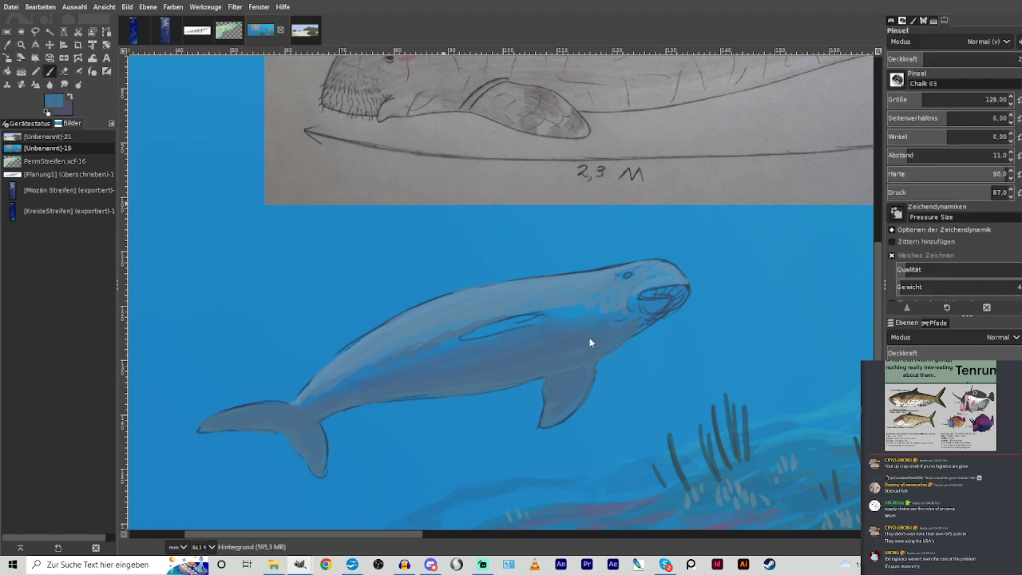
click(960, 57)
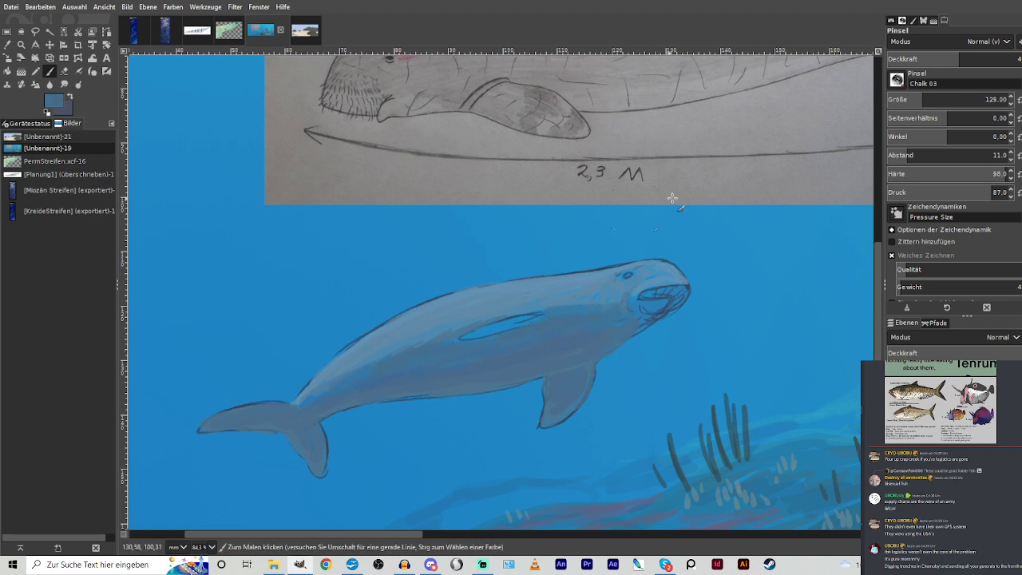
click(923, 59)
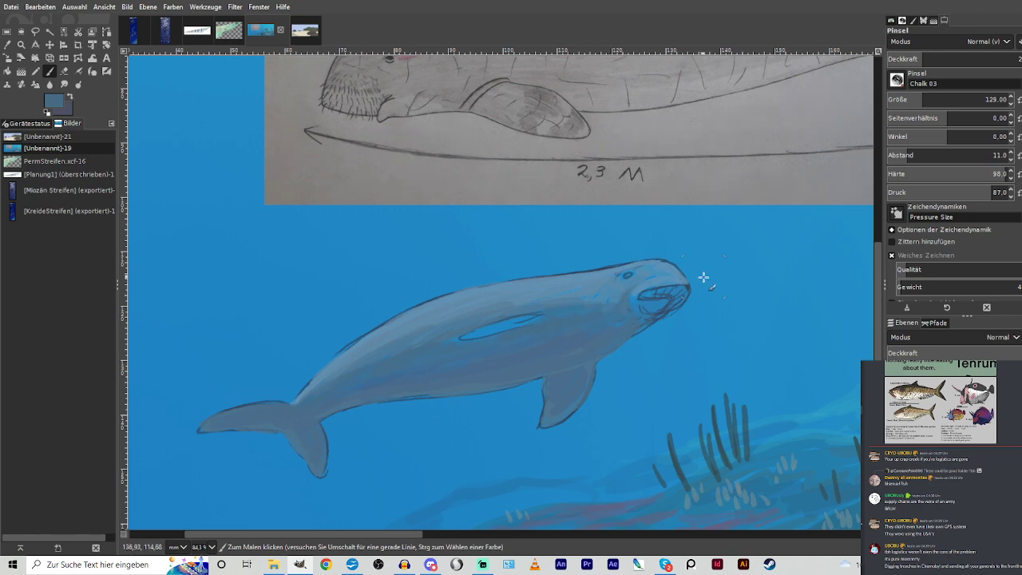
Fill the sea cow's mouth and muzzle with blue-grey and dab darker spots along the flank, using brush size 56 and higher opacity.
click(20, 44)
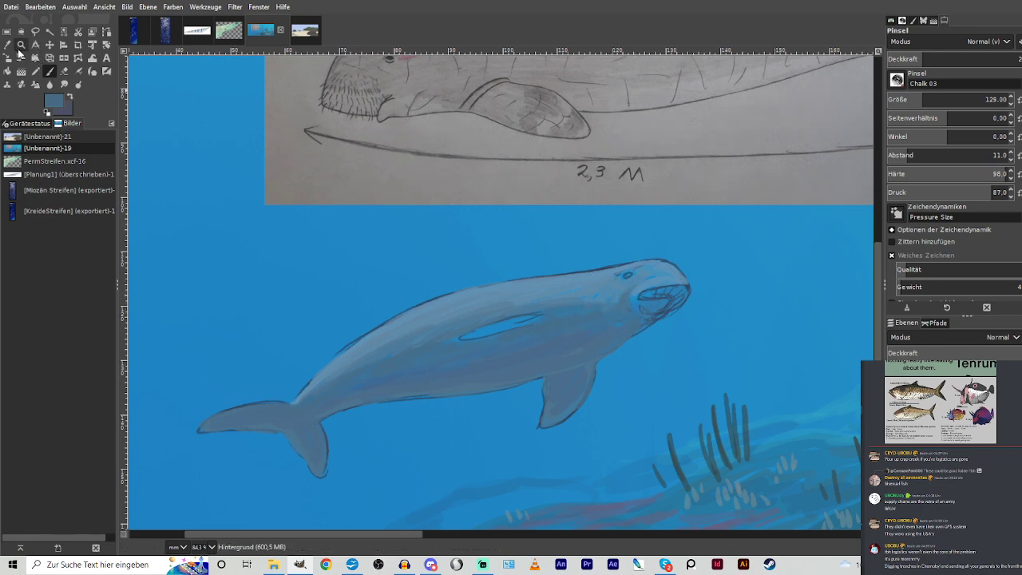
drag(262, 72, 746, 455)
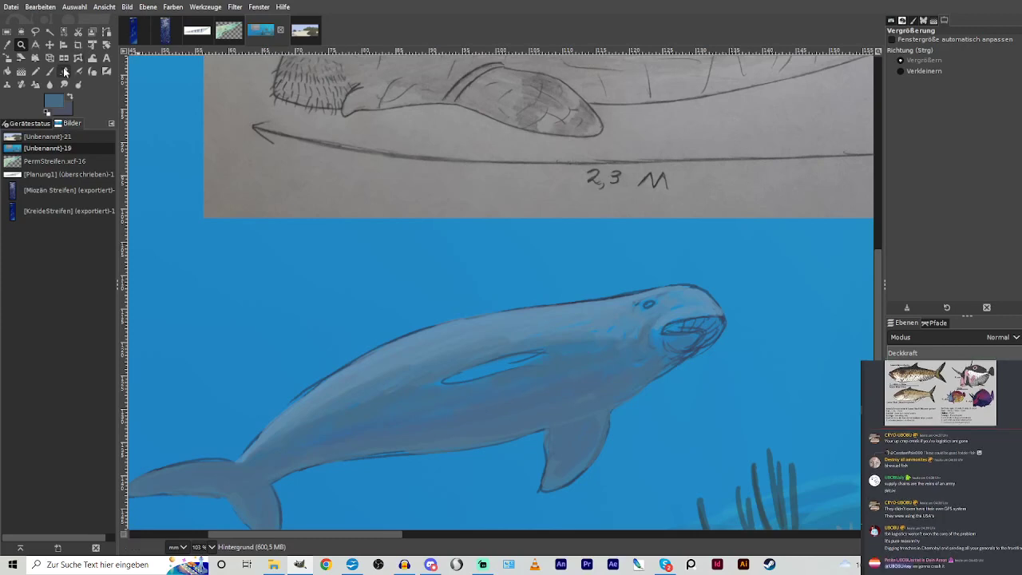
click(50, 74)
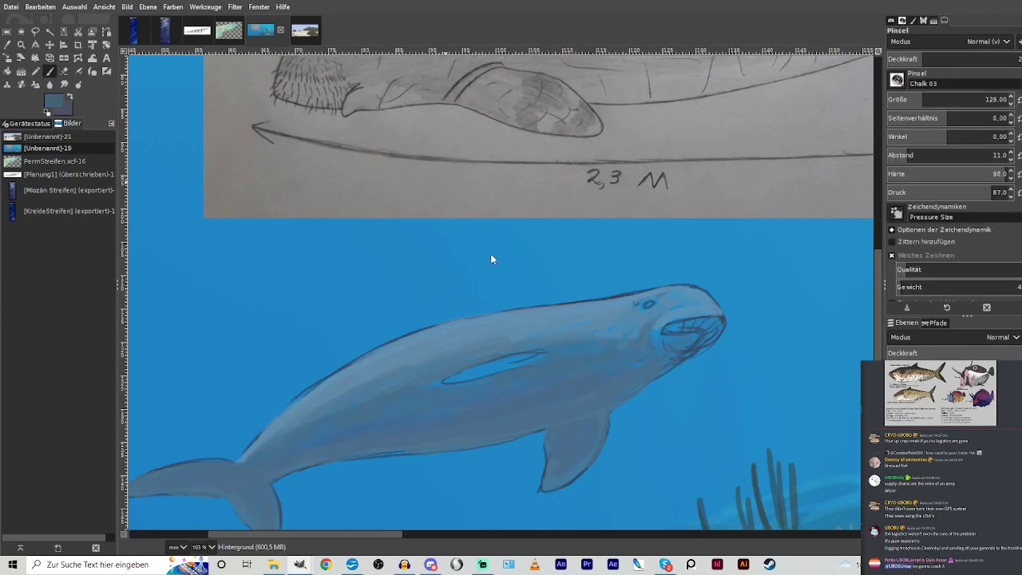
click(1000, 57)
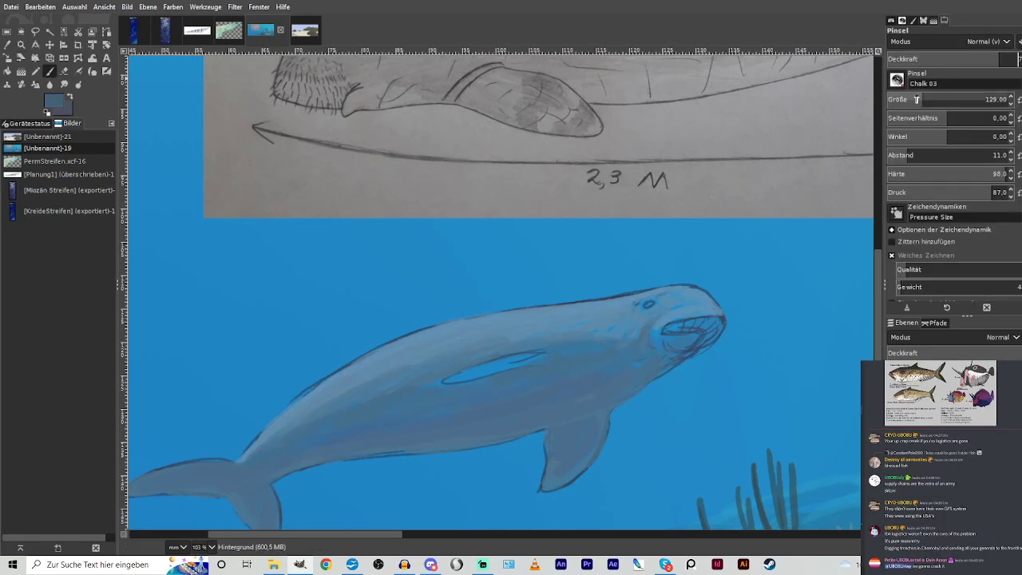
click(910, 98)
mouse_move(686, 339)
mouse_down()
mouse_move(674, 341)
mouse_move(692, 348)
mouse_move(700, 322)
mouse_move(687, 330)
mouse_move(708, 335)
mouse_move(701, 330)
mouse_move(712, 319)
mouse_up()
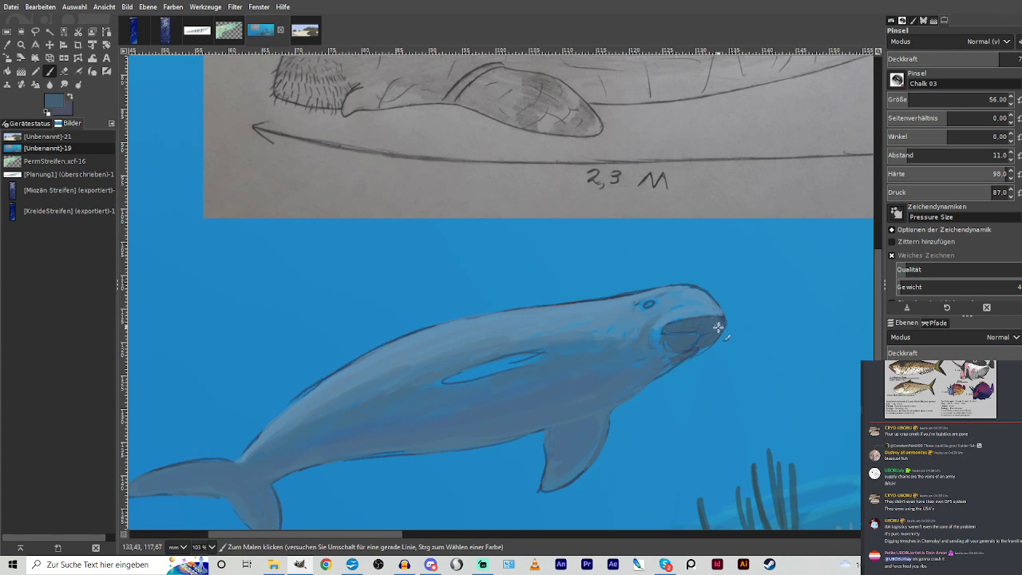
drag(665, 344, 647, 351)
Shade the belly and lower flipper at reduced opacity, and start filling the upper flipper with blue-grey at brush size 31 and higher opacity.
mouse_move(879, 344)
mouse_down()
mouse_move(879, 315)
mouse_move(879, 326)
mouse_up()
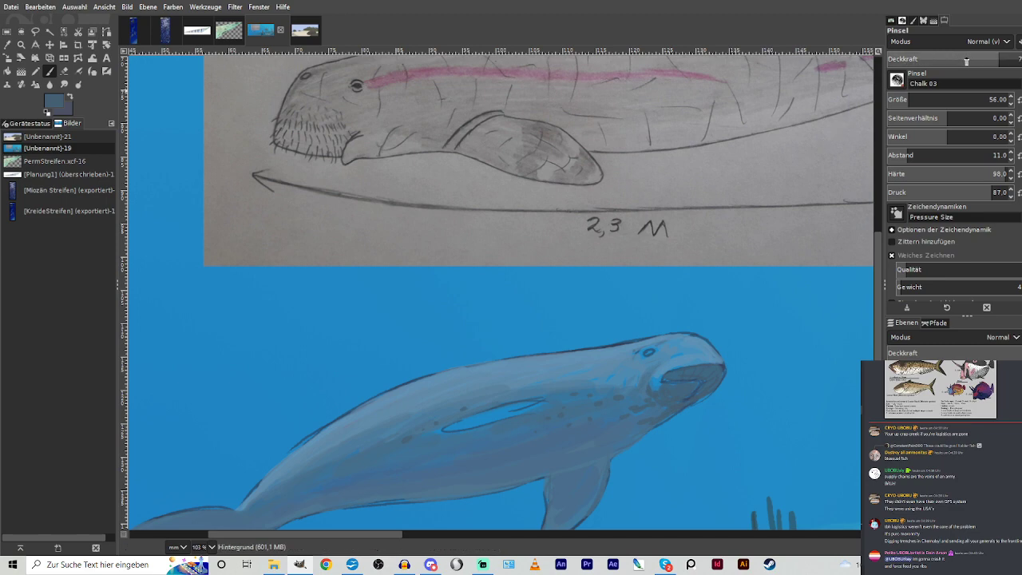
drag(966, 61, 902, 76)
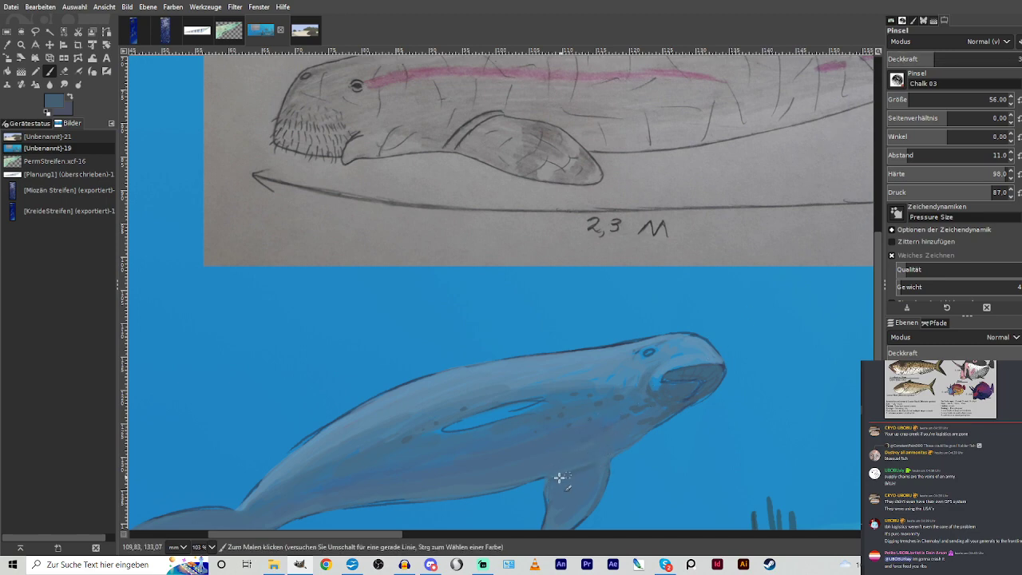
drag(555, 500, 594, 484)
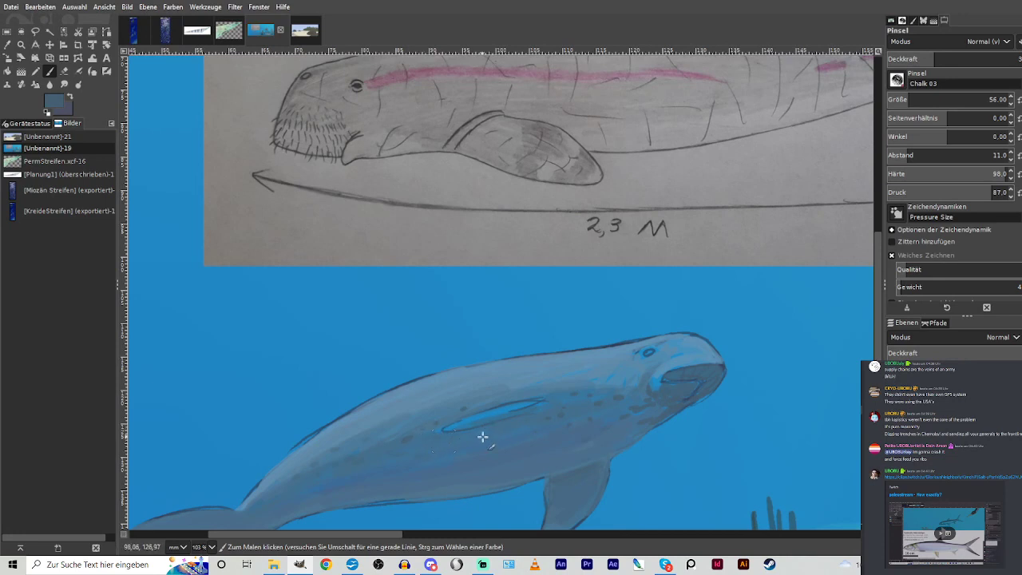
click(8, 46)
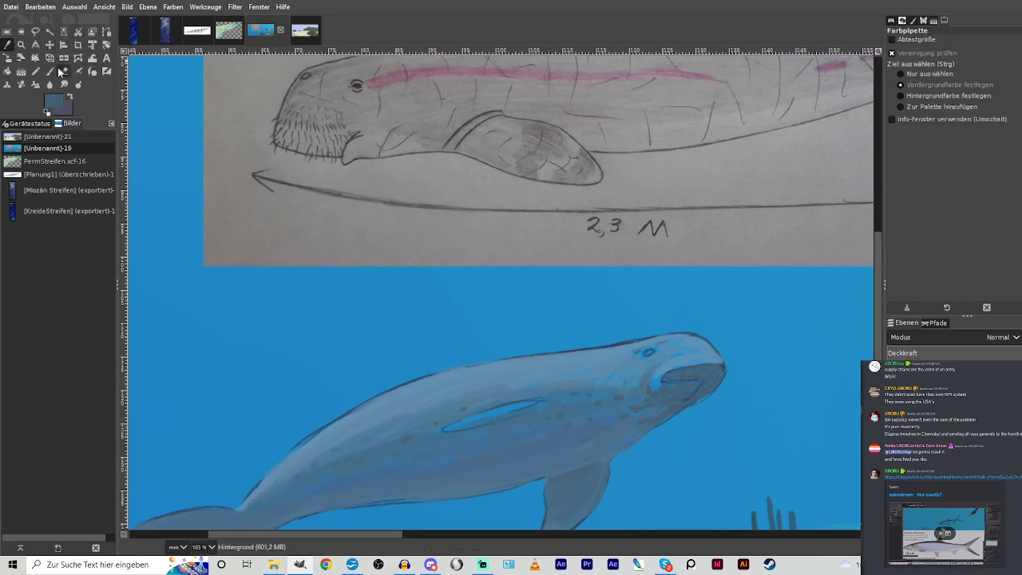
key(p)
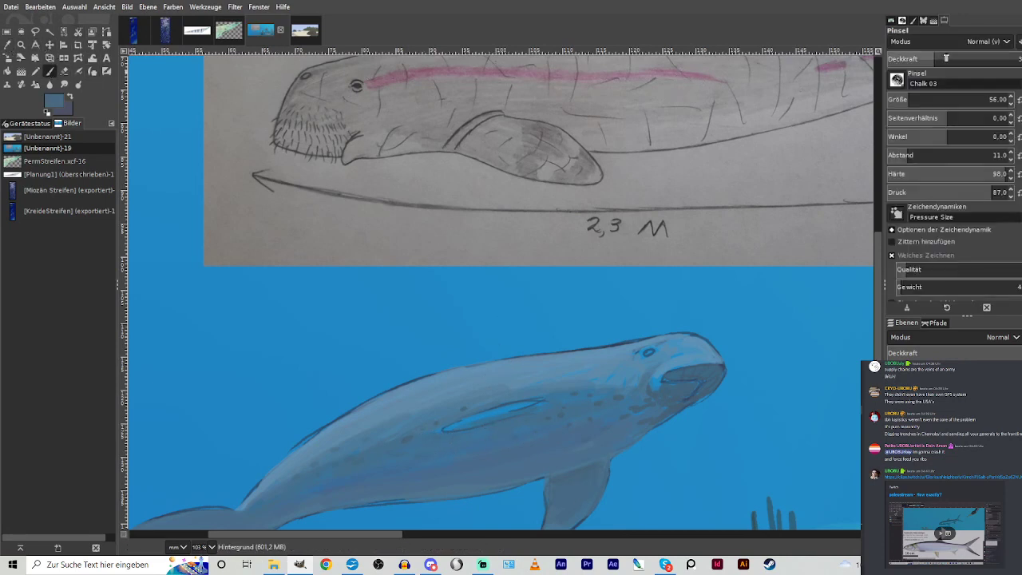
click(909, 94)
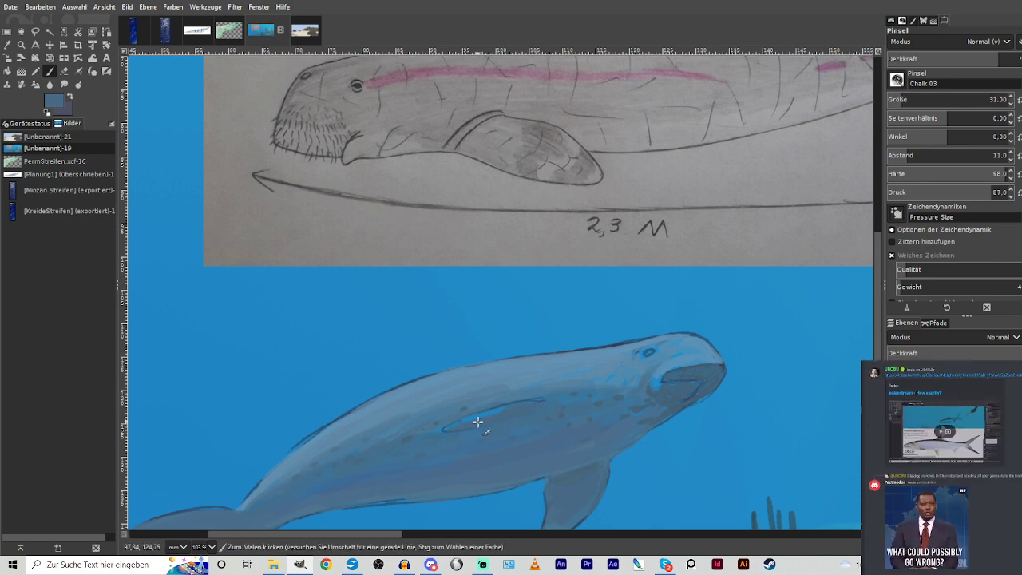
Sample a lighter blue from the back and paint highlights on the upper flipper and along the back to the tail base.
key(o)
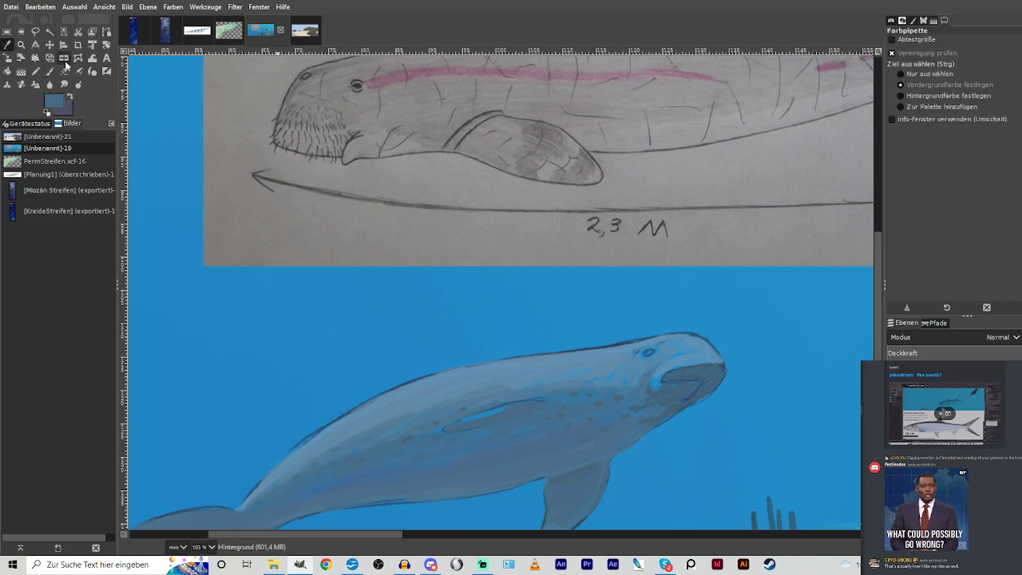
click(601, 359)
key(p)
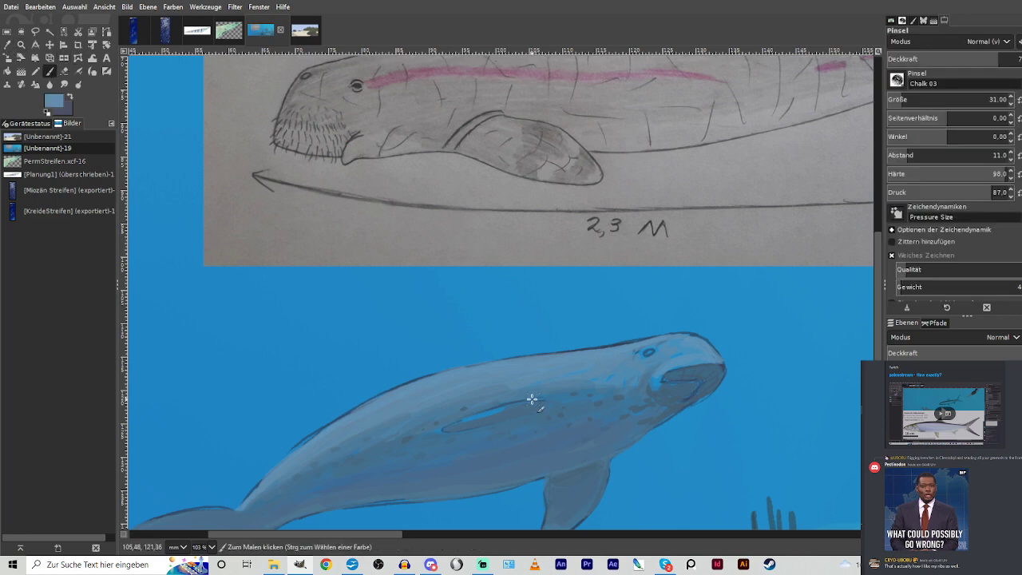
mouse_move(521, 406)
mouse_down()
mouse_move(442, 432)
mouse_move(531, 393)
mouse_up()
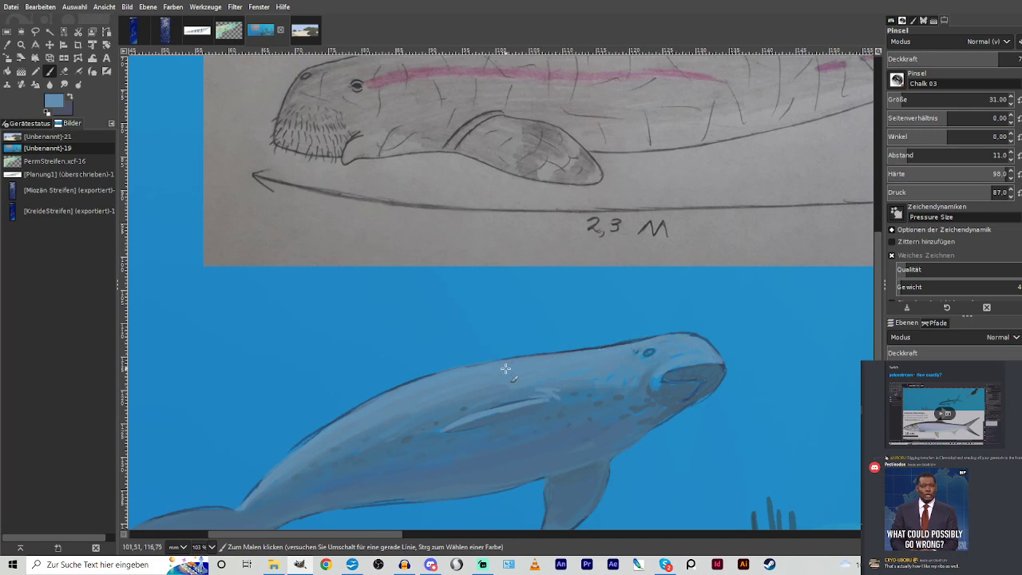
mouse_move(430, 382)
mouse_down()
mouse_move(306, 441)
mouse_move(315, 437)
mouse_move(268, 482)
mouse_up()
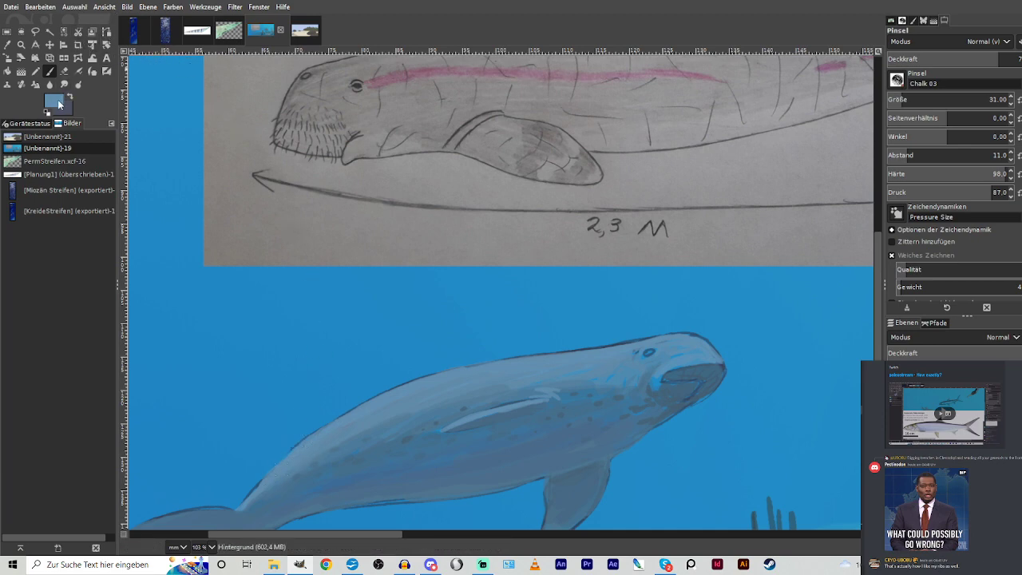
Choose a muted purple and paint a faint stripe from behind the eye along the upper body at reduced opacity.
click(555, 223)
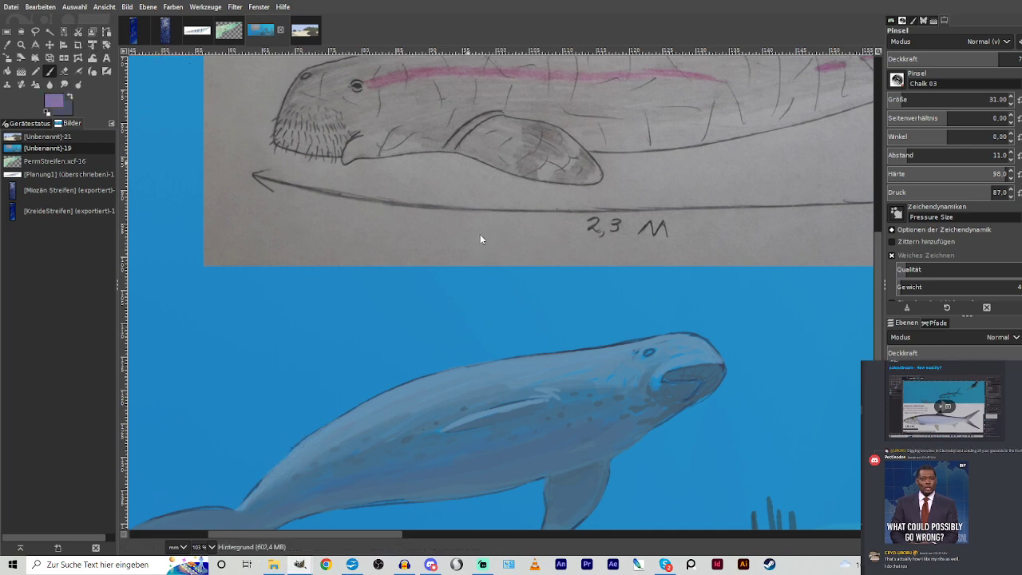
click(935, 59)
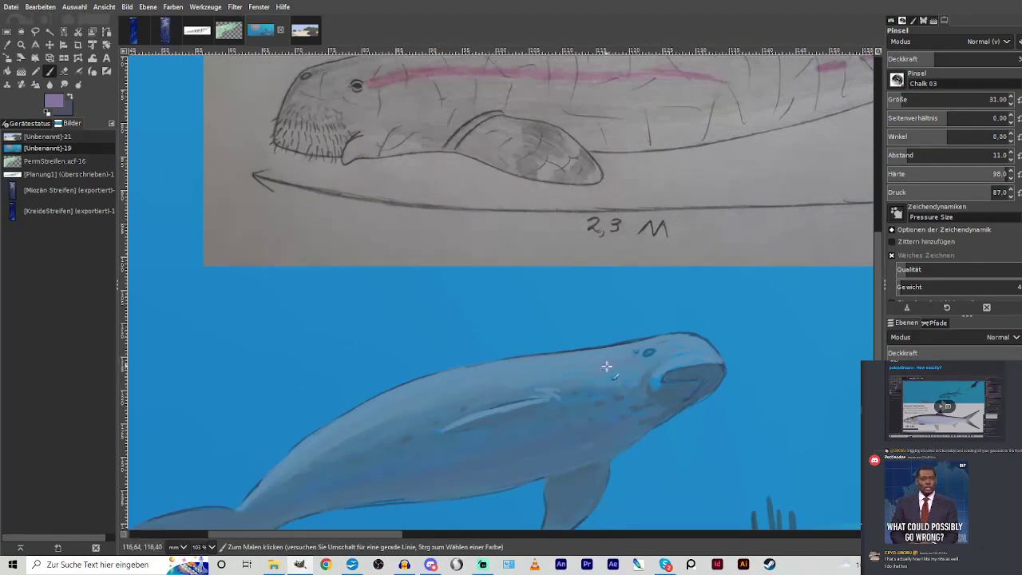
drag(607, 366, 496, 379)
drag(607, 366, 642, 358)
click(487, 568)
Sample a blue tone from the flank and blend it around the cheek and muzzle, raising the brush opacity.
key(o)
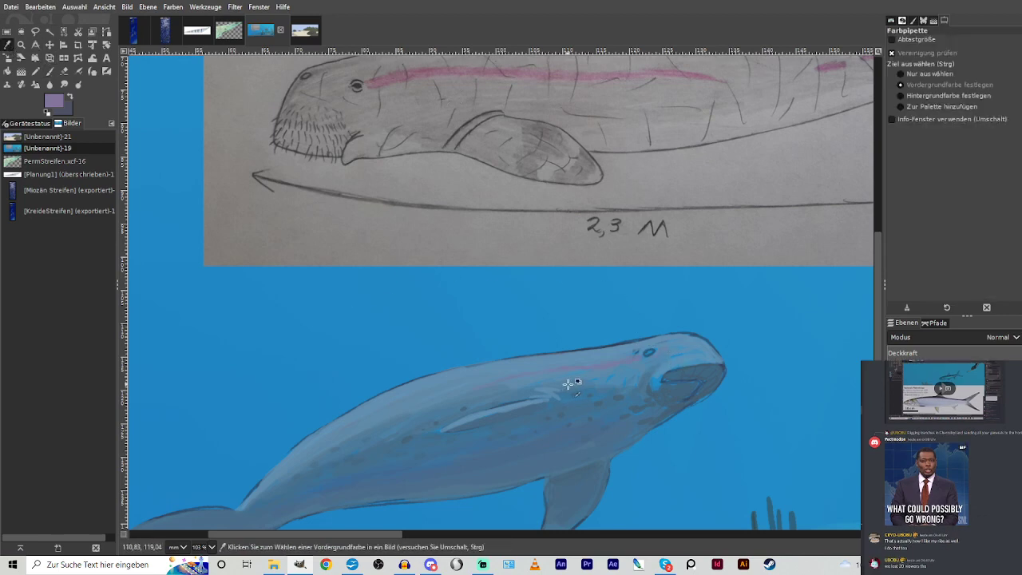
click(569, 384)
key(p)
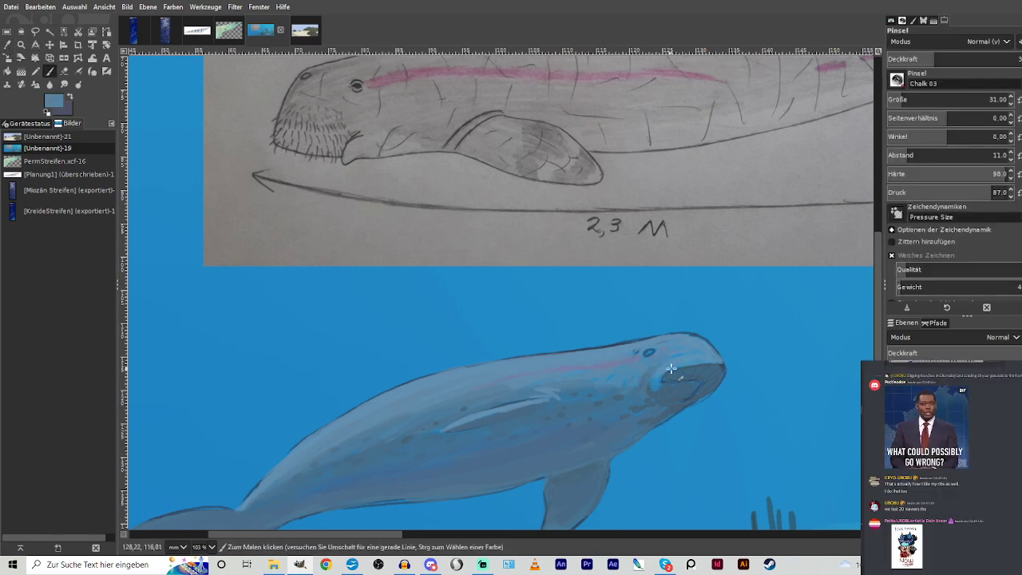
drag(950, 59, 972, 59)
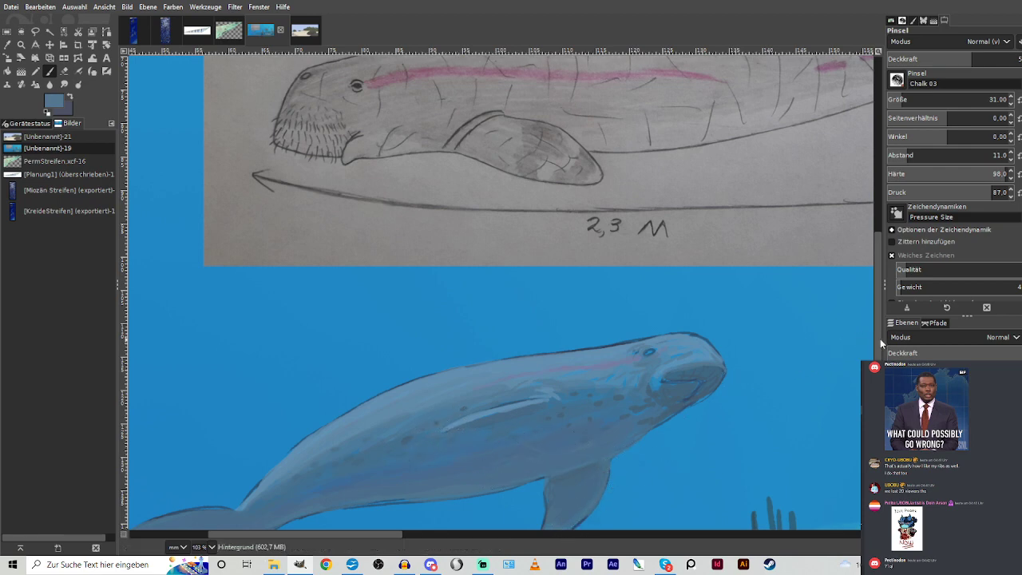
Sample a light blue from the back and brush highlights along the edges of both tail fluke lobes.
scroll(616, 372, down, 3)
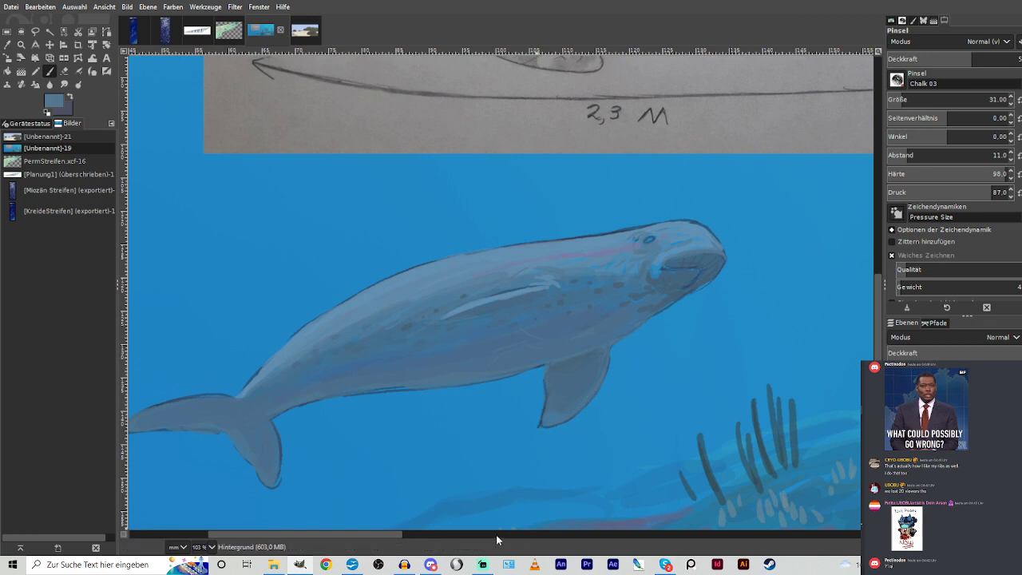
drag(376, 533, 307, 526)
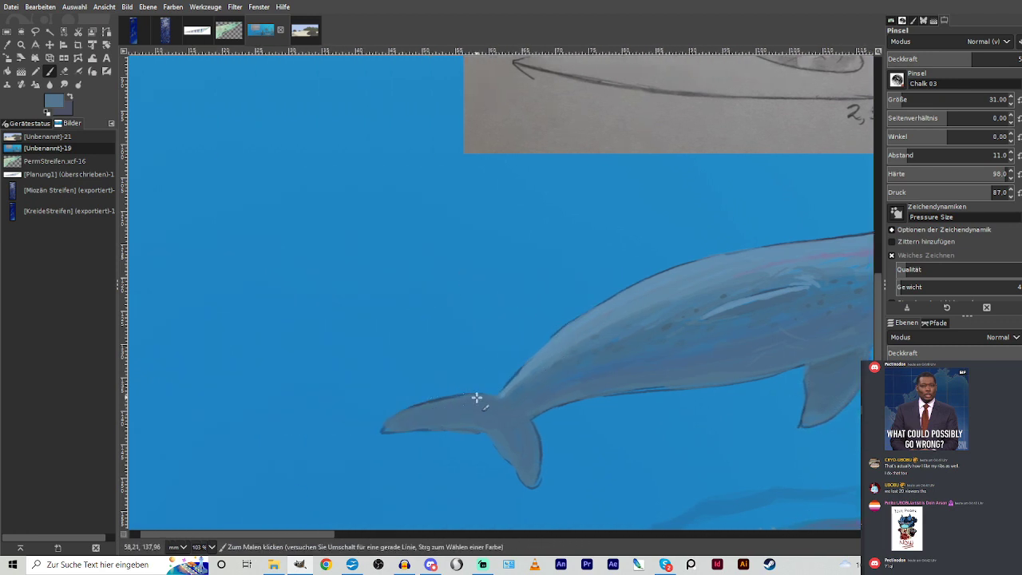
click(7, 44)
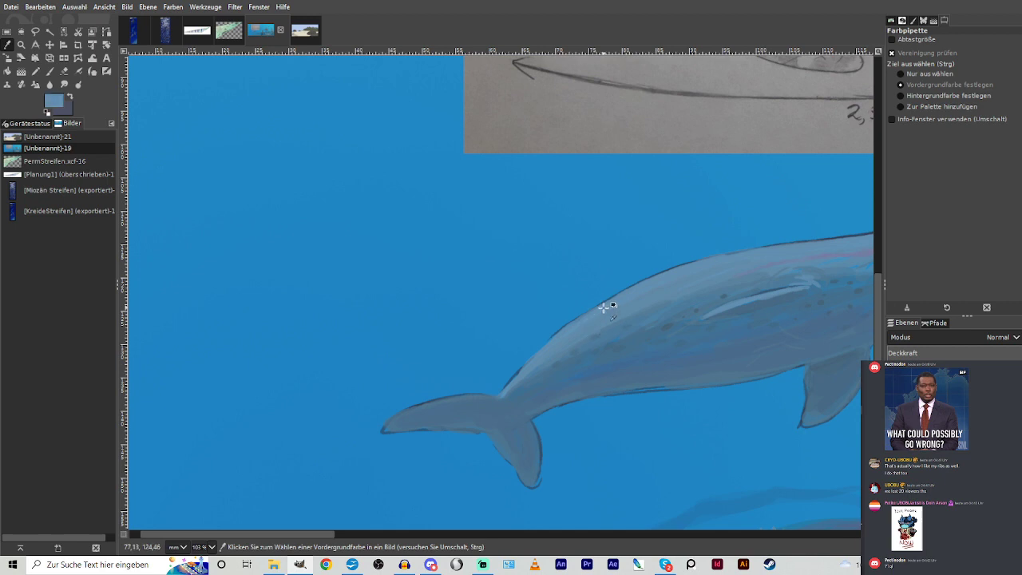
key(p)
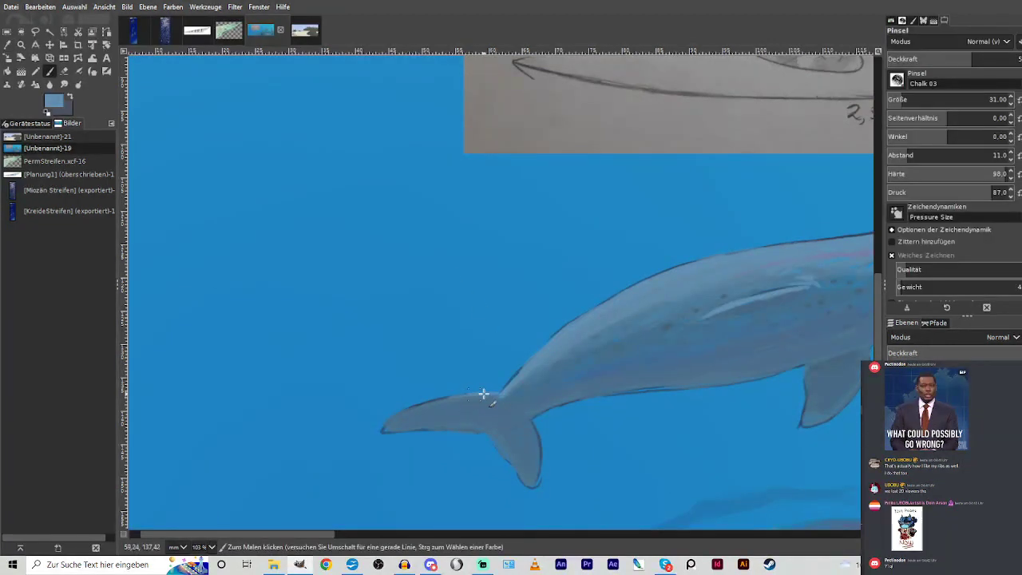
drag(483, 394, 400, 414)
drag(534, 469, 540, 440)
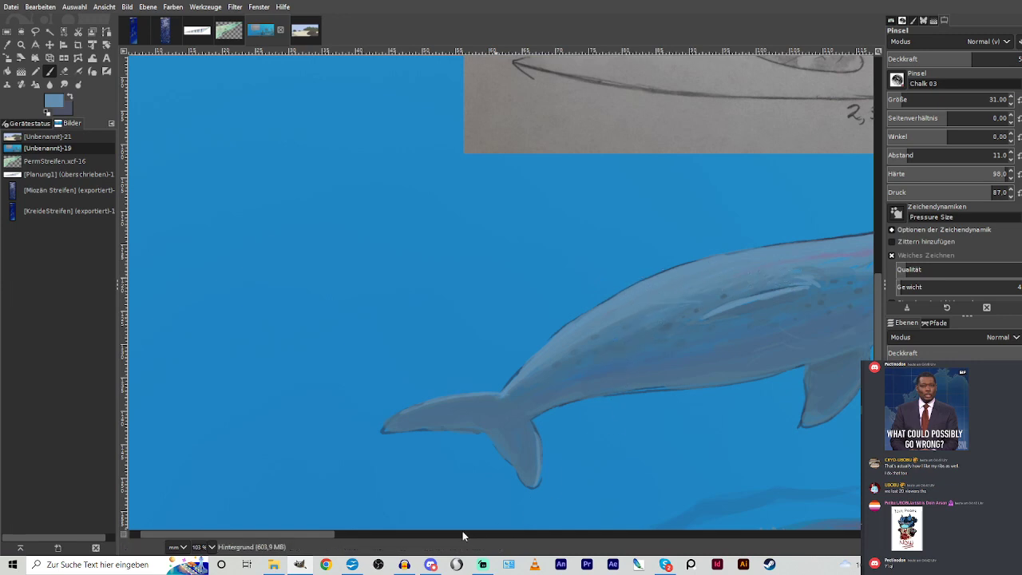
Sample a blue-grey near the cheek and cover the bright blue gaps beside the mouth.
scroll(463, 532, right, 5)
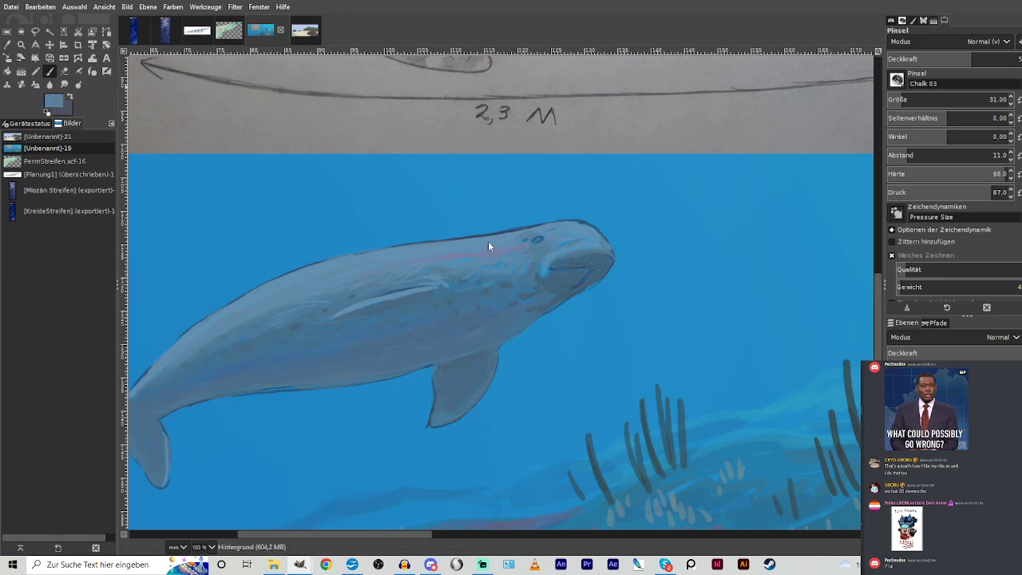
ctrl+click(534, 276)
mouse_move(553, 269)
mouse_down()
mouse_move(544, 276)
mouse_move(551, 263)
mouse_up()
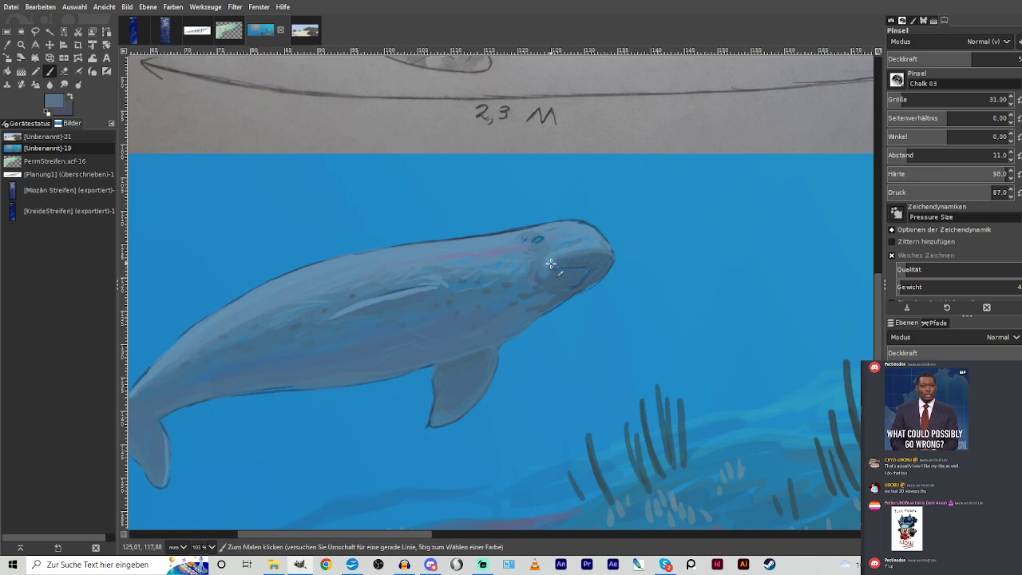
Choose a darker blue-grey to define the mouth, and at reduced opacity add skin wrinkles along the body and darken the eye.
click(62, 100)
click(498, 259)
mouse_move(563, 264)
mouse_down()
mouse_move(586, 276)
mouse_move(573, 285)
mouse_move(568, 269)
mouse_move(584, 269)
mouse_move(575, 291)
mouse_move(583, 288)
mouse_move(543, 273)
mouse_move(591, 267)
mouse_up()
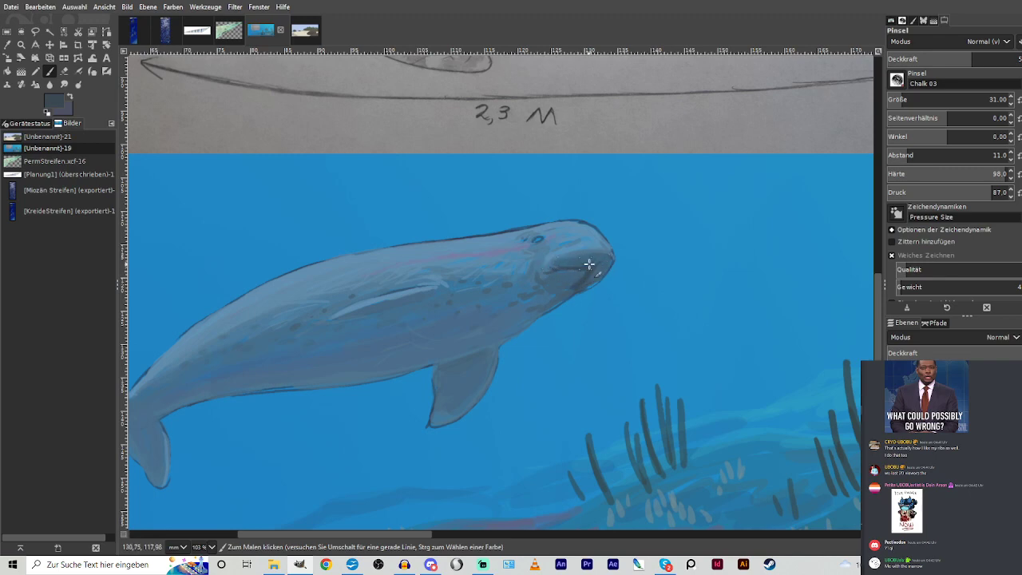
click(923, 60)
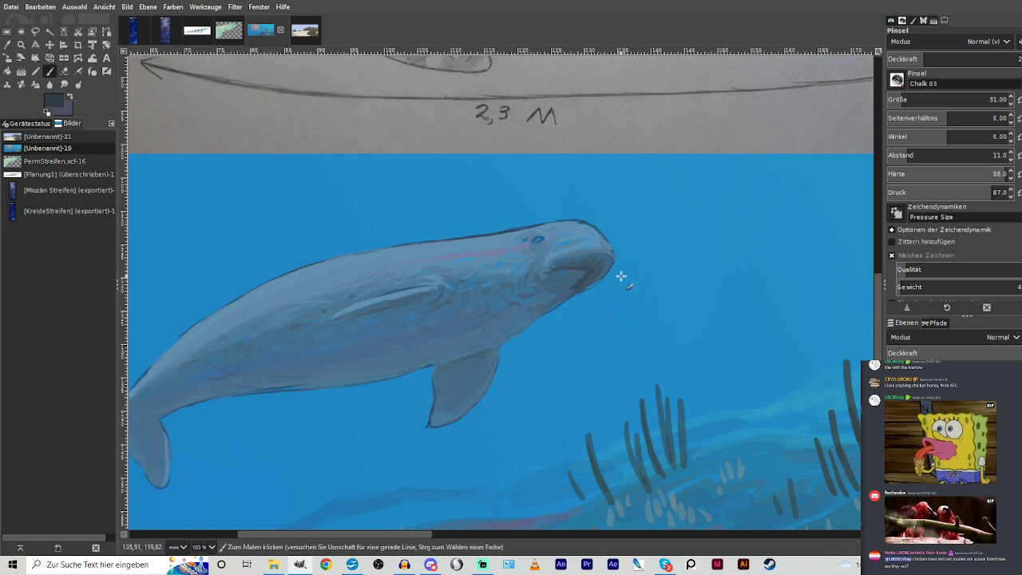
mouse_move(538, 240)
mouse_down()
mouse_move(546, 232)
mouse_move(525, 235)
mouse_up()
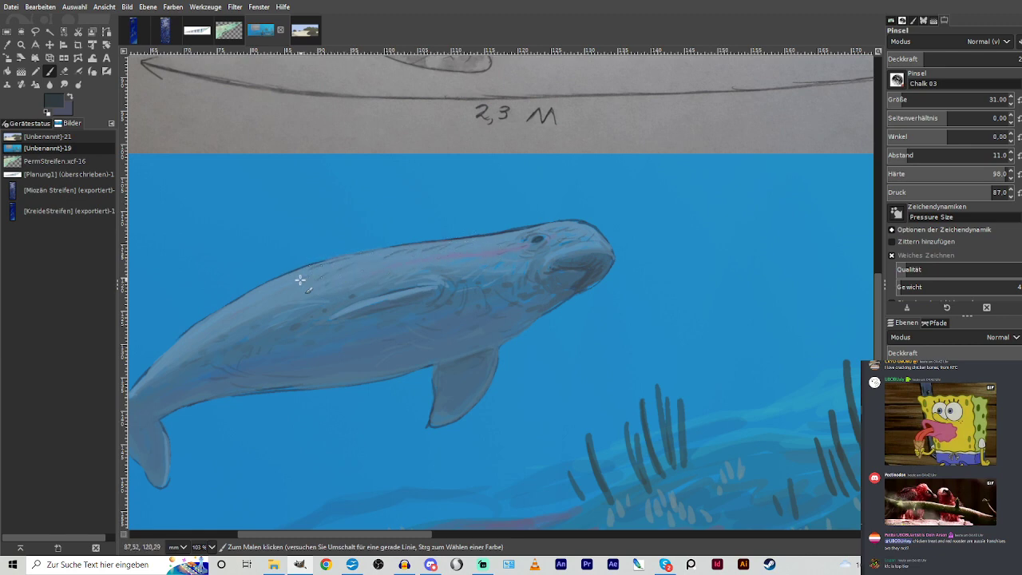
Draw a freehand selection loosely around the whole sea cow, leaving a margin of blue water on every side.
scroll(215, 316, down, 4)
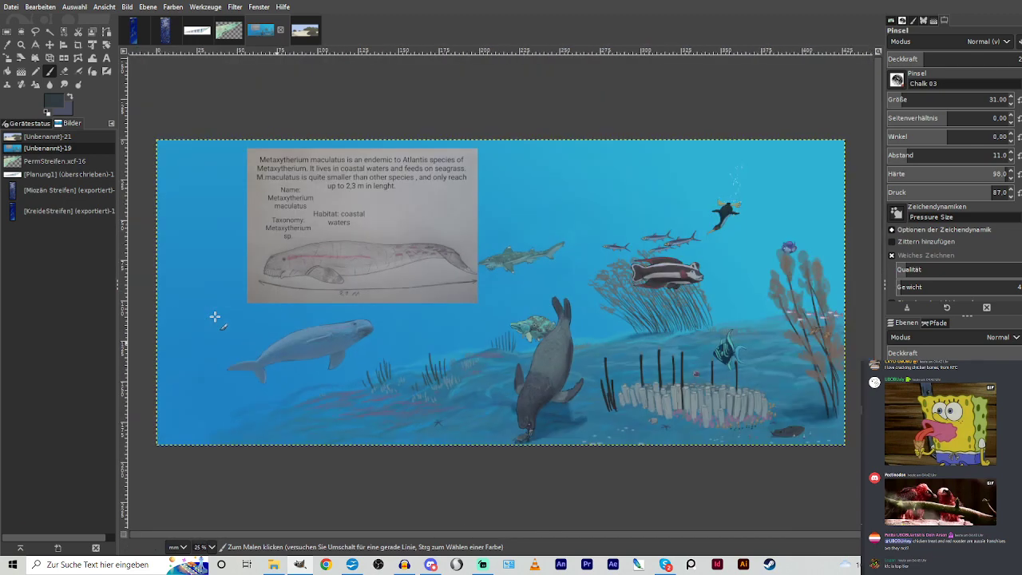
key(z)
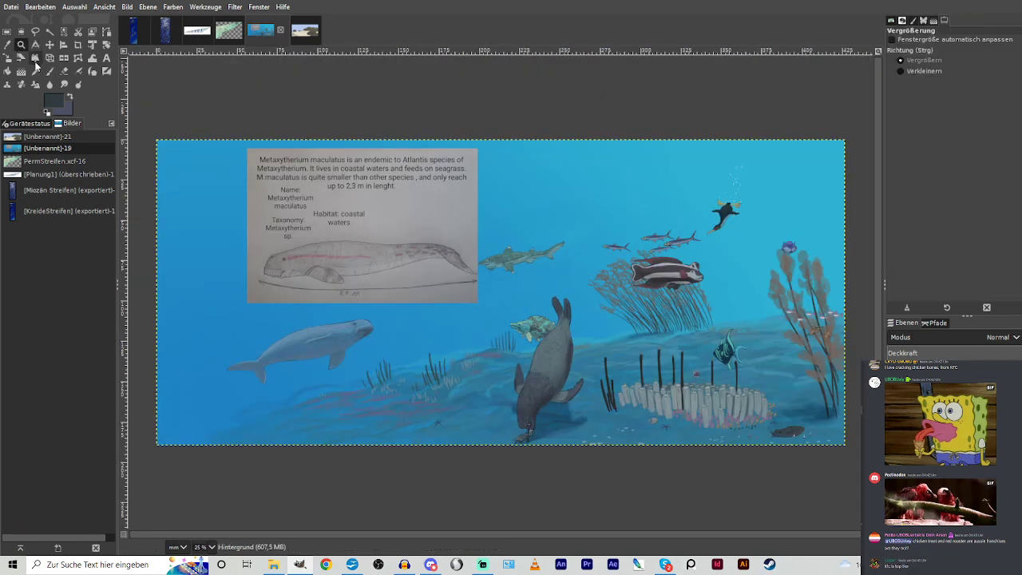
drag(215, 270, 407, 429)
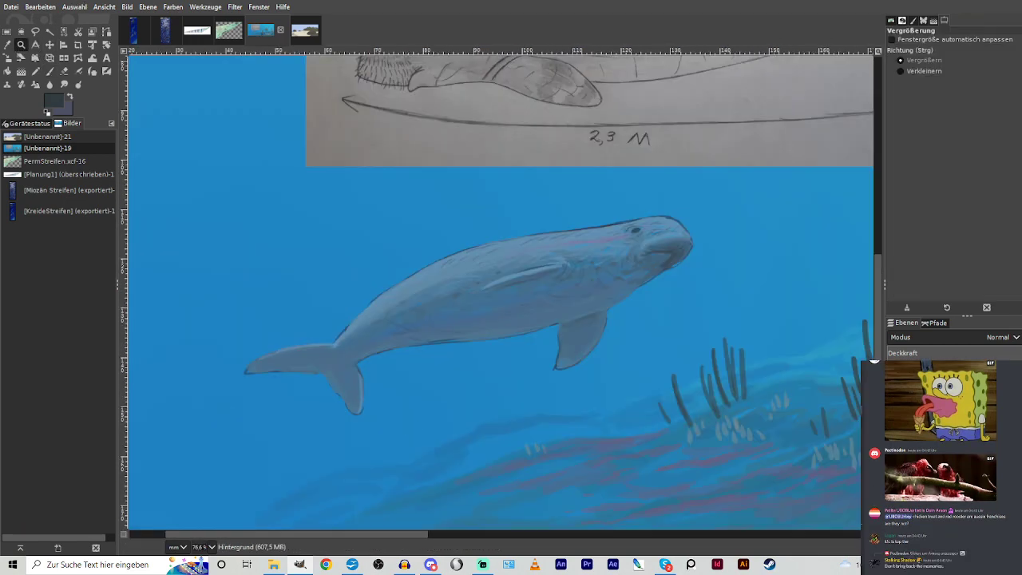
click(35, 31)
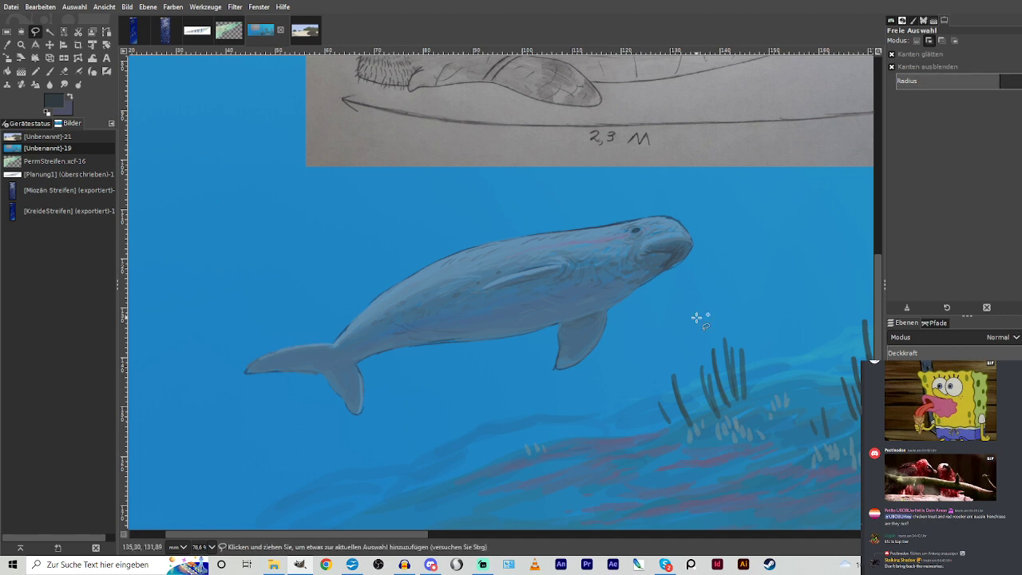
mouse_move(726, 289)
mouse_down()
mouse_move(675, 340)
mouse_move(447, 411)
mouse_move(177, 359)
mouse_move(639, 170)
mouse_move(655, 345)
mouse_up()
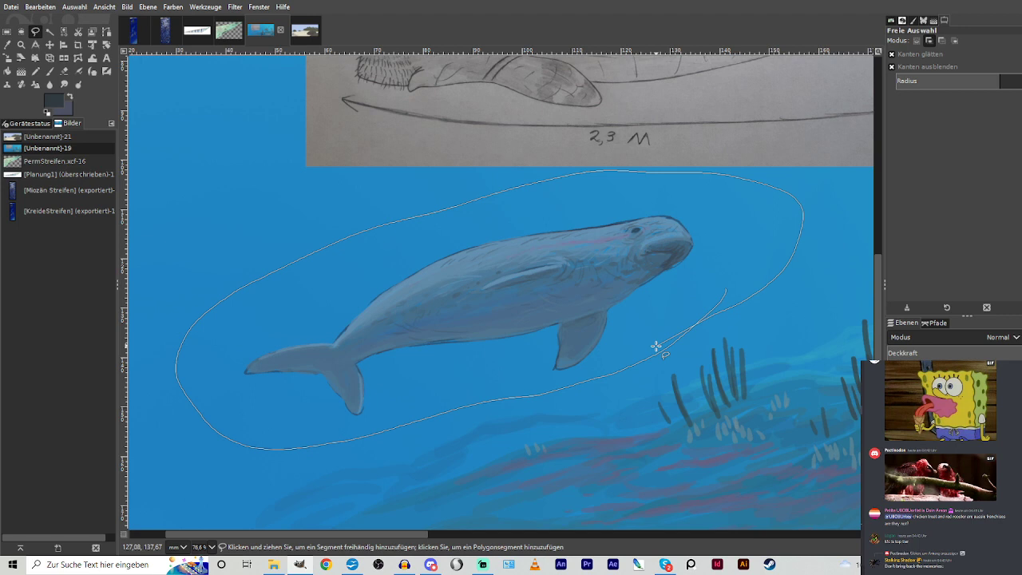
key(Return)
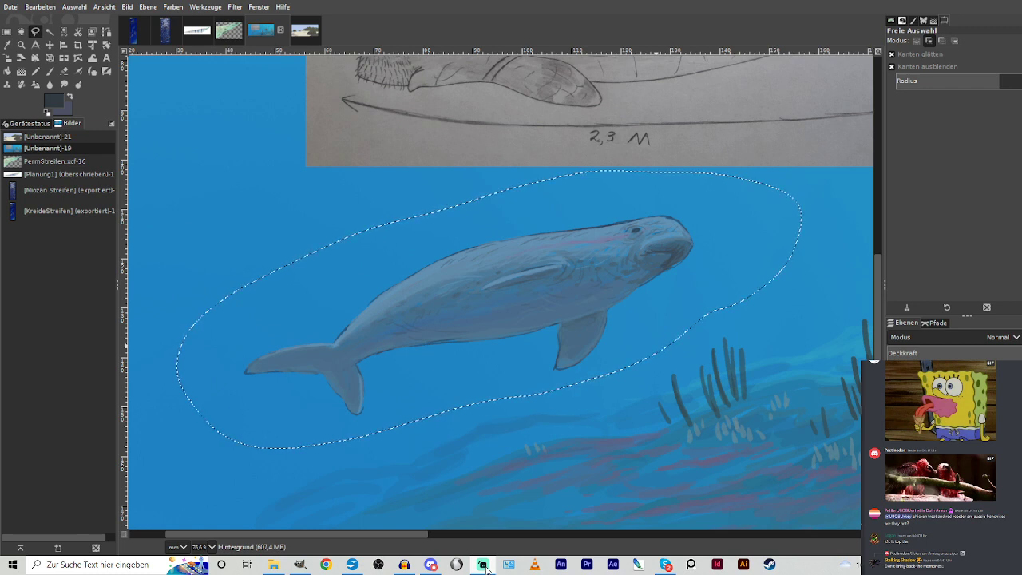
Paste a copy of the selected sea cow, scale it down proportionally and place it slightly lower in the scene, over the original.
key(z)
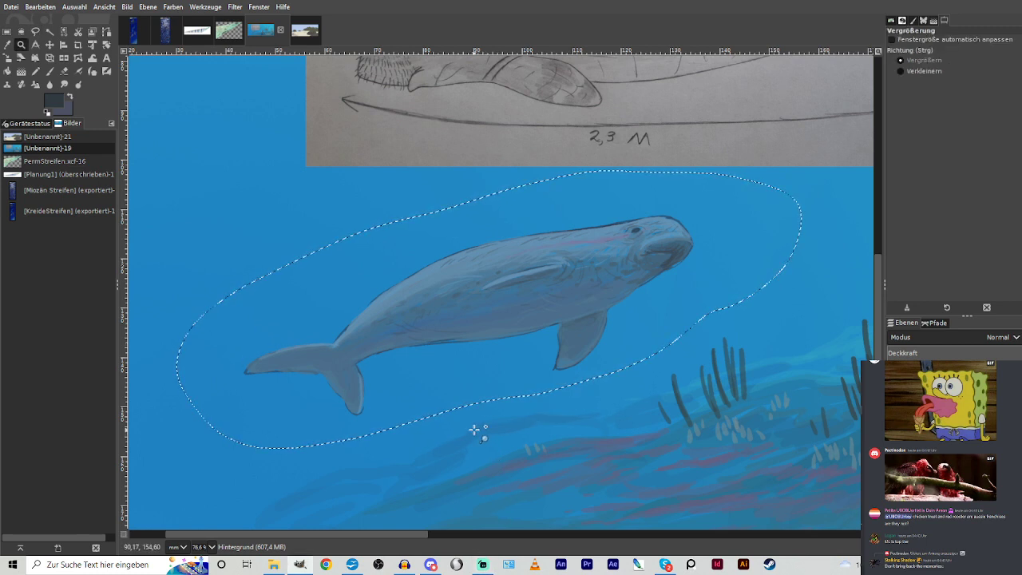
key(ctrl+c)
key(ctrl+v)
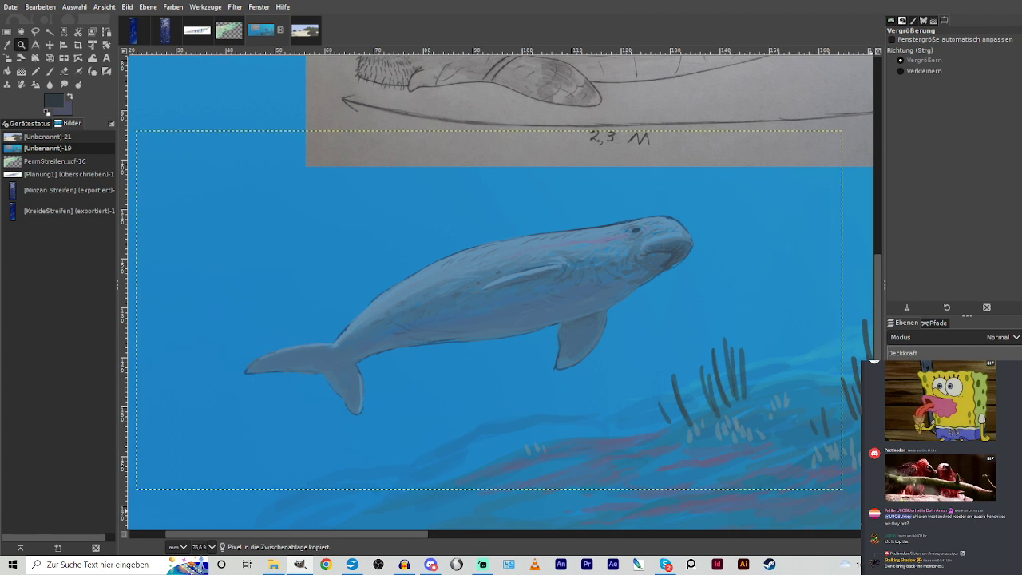
click(7, 59)
click(462, 252)
drag(656, 264, 514, 312)
click(830, 132)
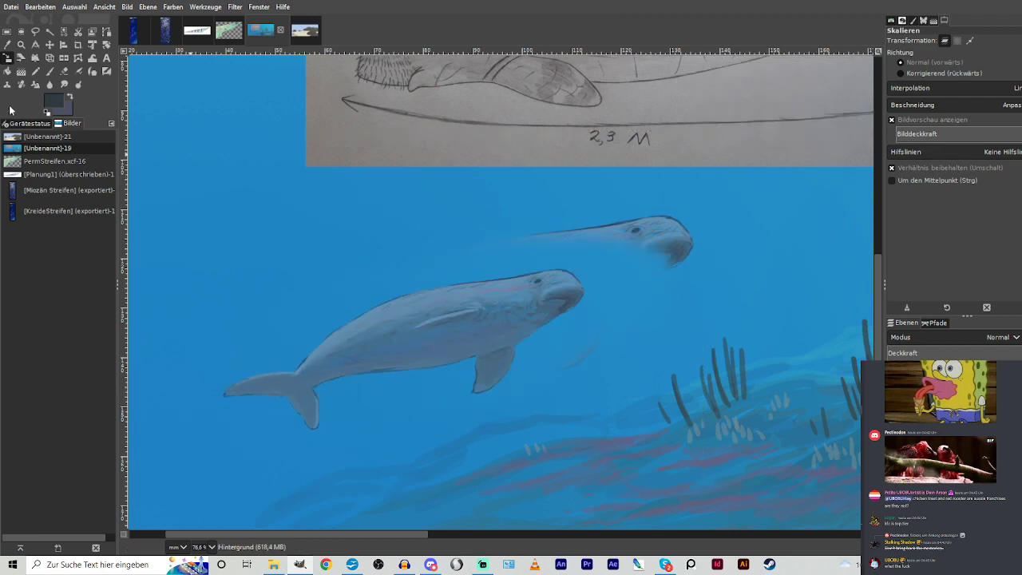
Sample the surrounding water blue and paint over the leftover original head and fin edges with a size 283 Chalk 03 brush at raised opacity.
click(7, 45)
click(479, 233)
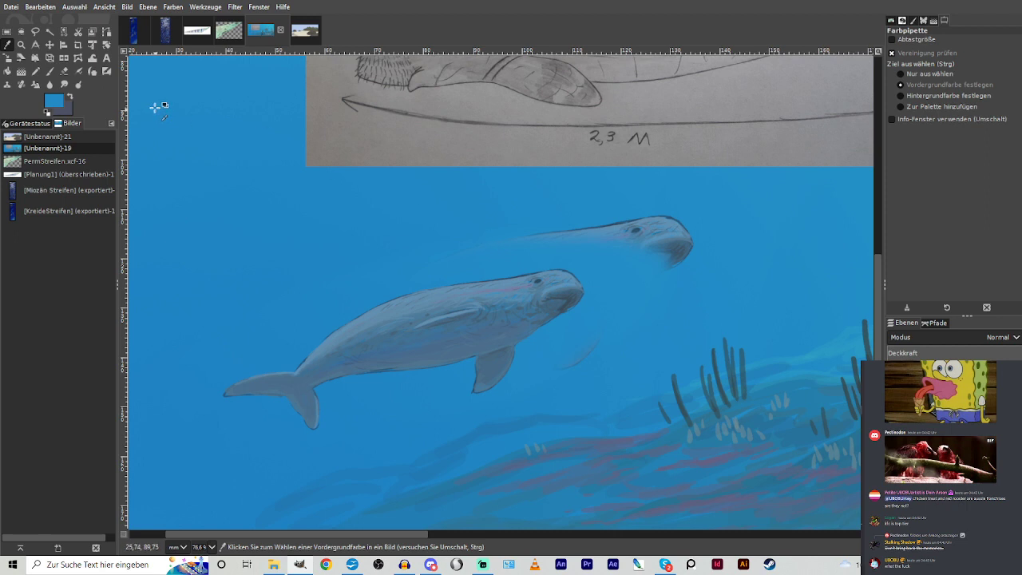
click(49, 71)
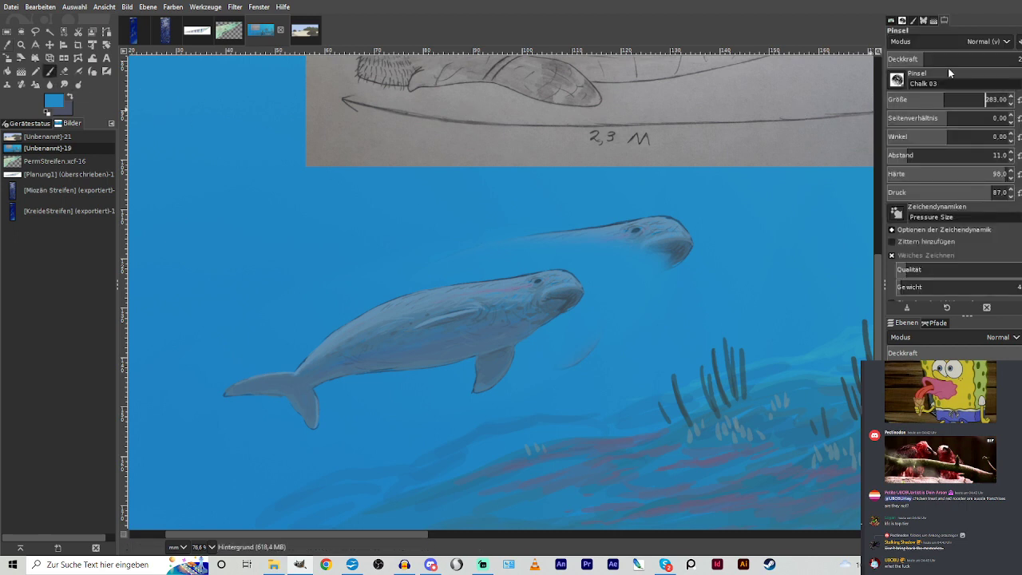
drag(951, 59, 1016, 59)
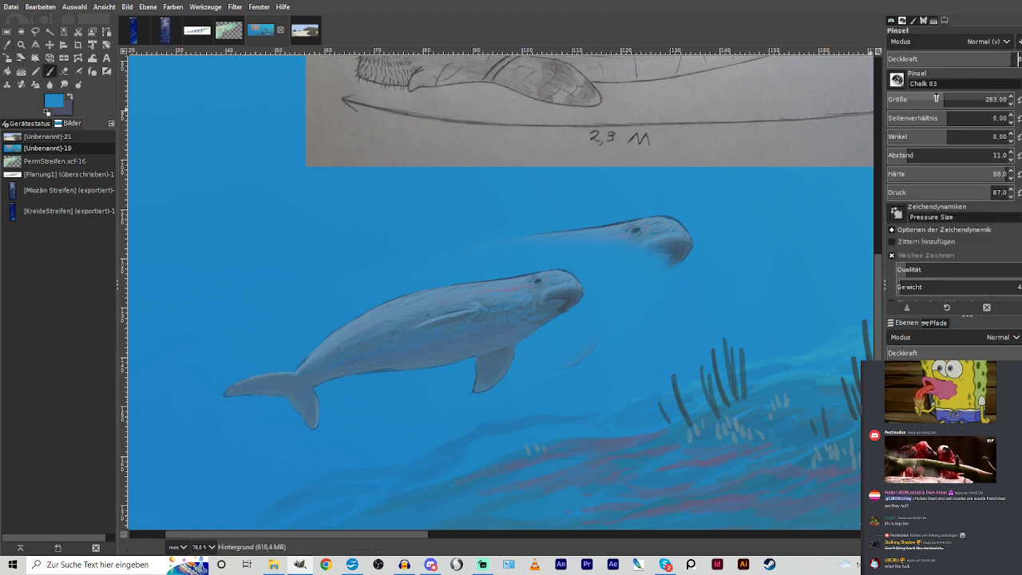
mouse_move(667, 238)
mouse_down()
mouse_move(596, 249)
mouse_move(607, 240)
mouse_move(671, 251)
mouse_move(593, 352)
mouse_up()
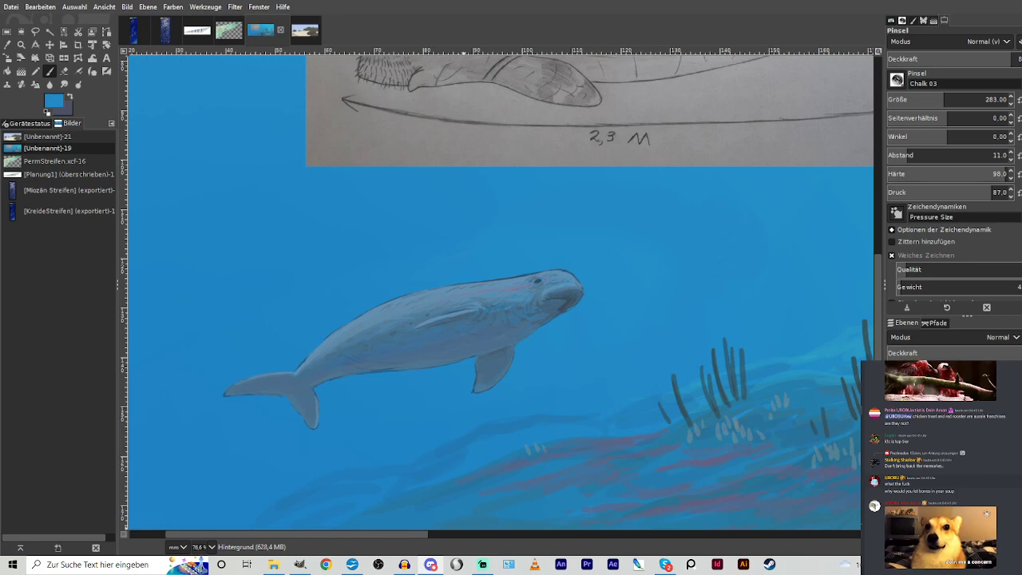
Compare the smaller sea cow with its earlier state in the whole scene by undoing and redoing the last edits.
key(minus)
key(minus)
key(minus)
key(minus)
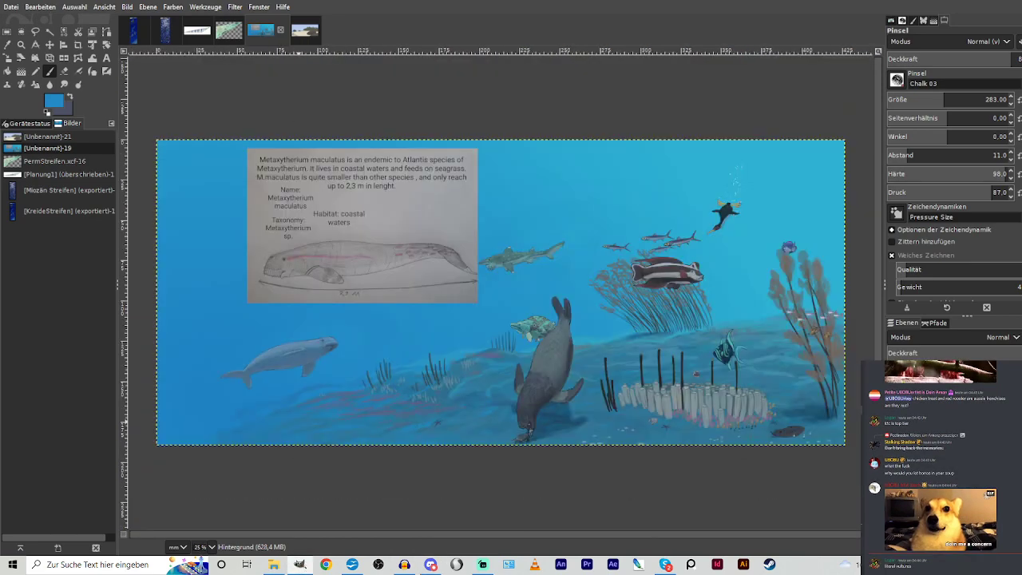
key(ctrl+z)
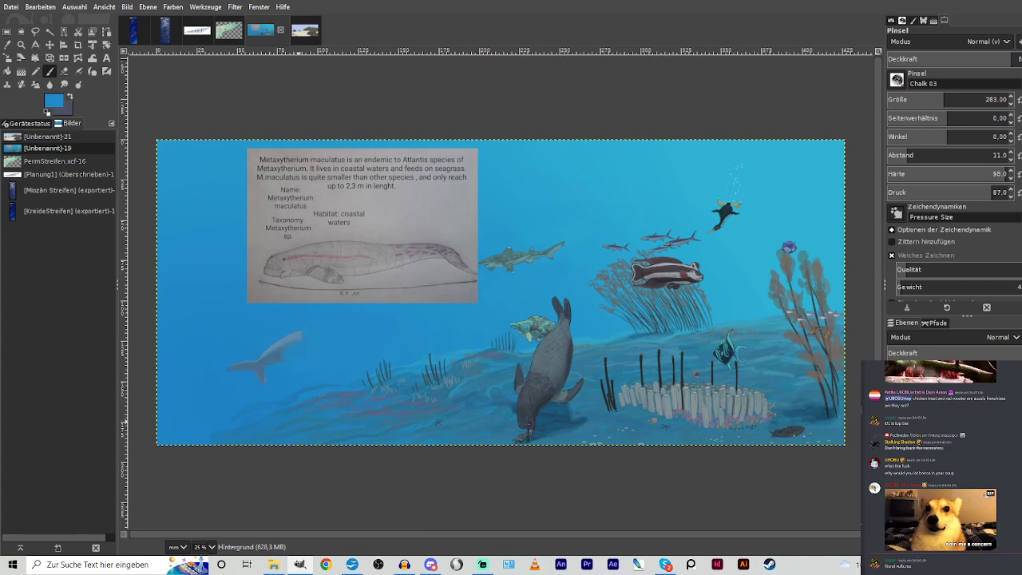
key(ctrl+y)
key(ctrl+v)
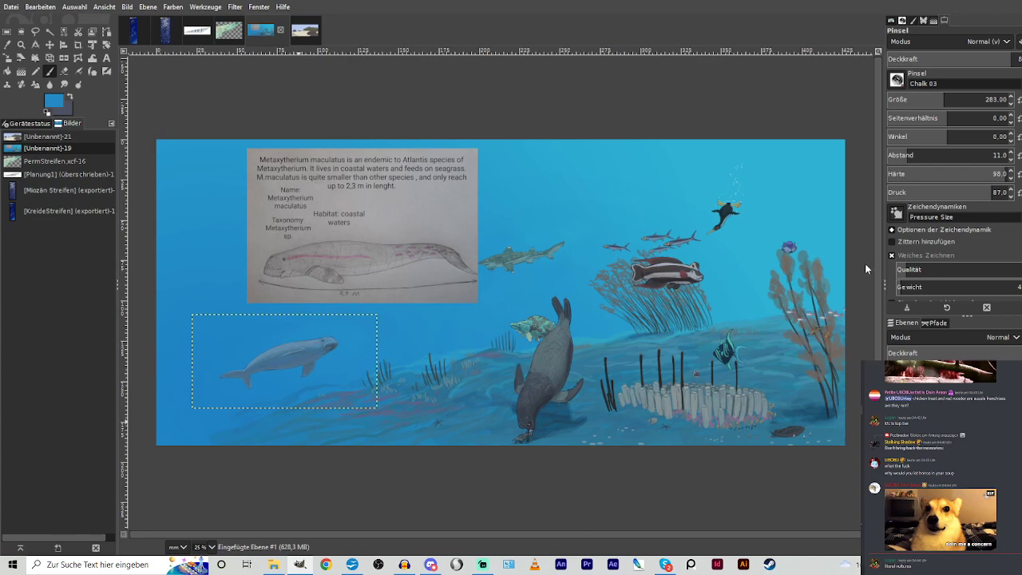
key(ctrl+h)
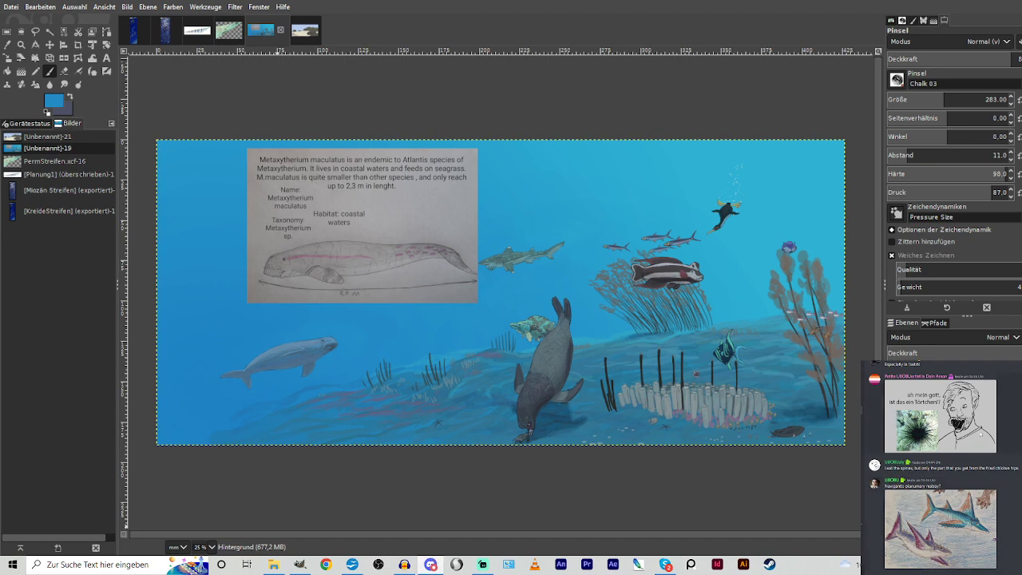
click(919, 548)
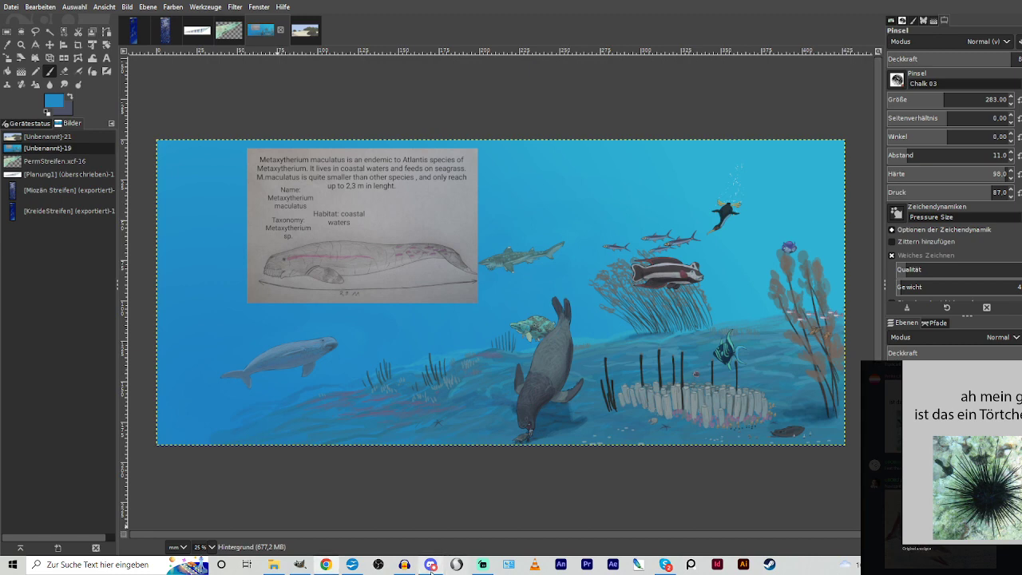
click(893, 548)
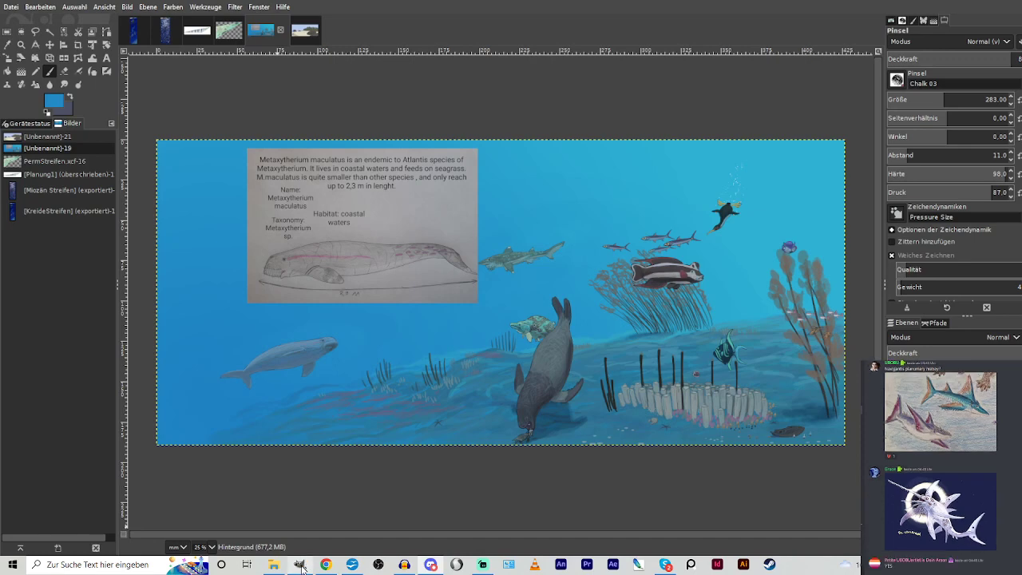
click(273, 564)
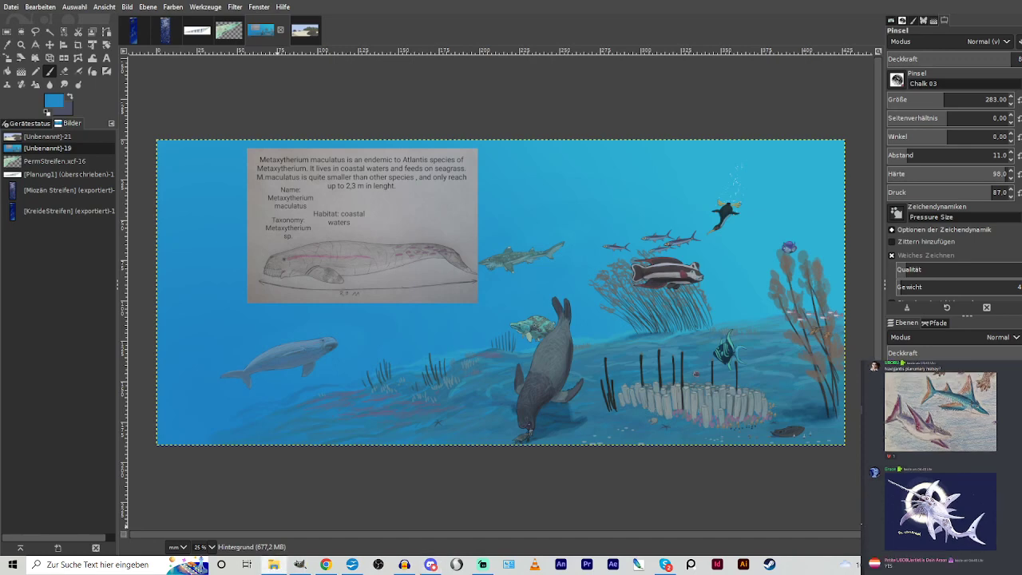
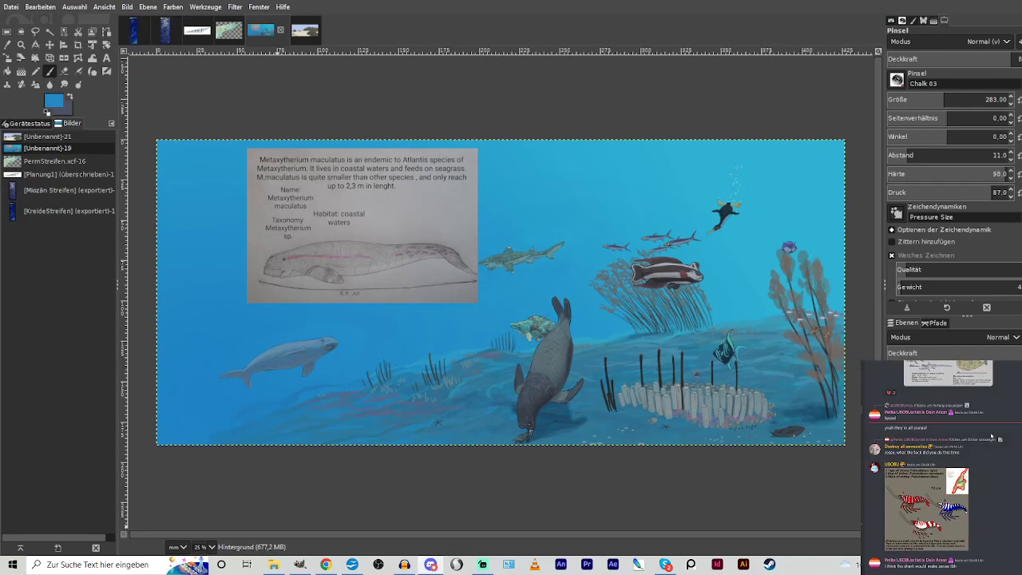
scroll(992, 436, up, 5)
scroll(992, 436, down, 5)
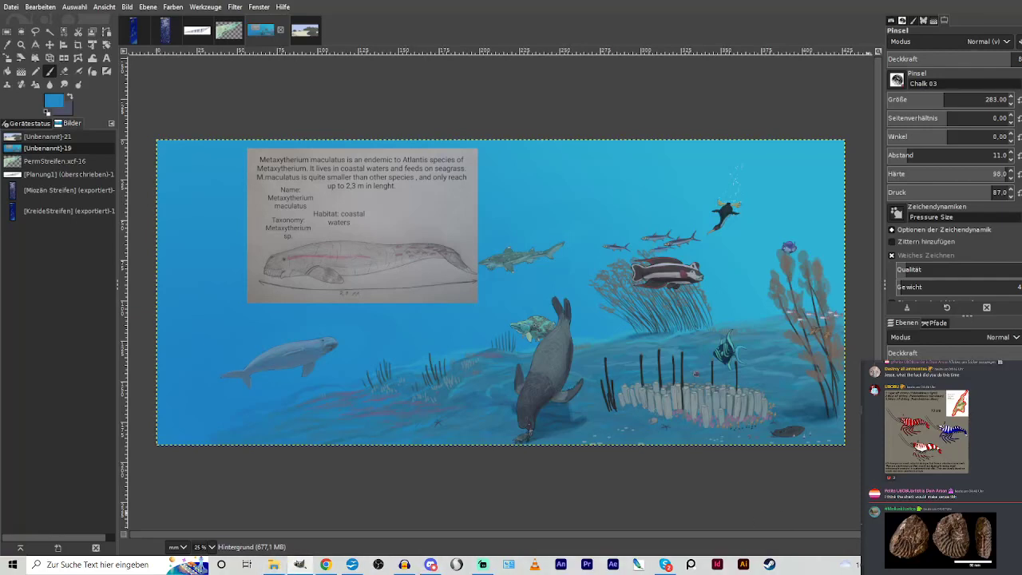
Remove the sea cow reference sketch from the scene and insert the shrimp reference image Caprimilugus_11.jpg as a new layer.
click(893, 496)
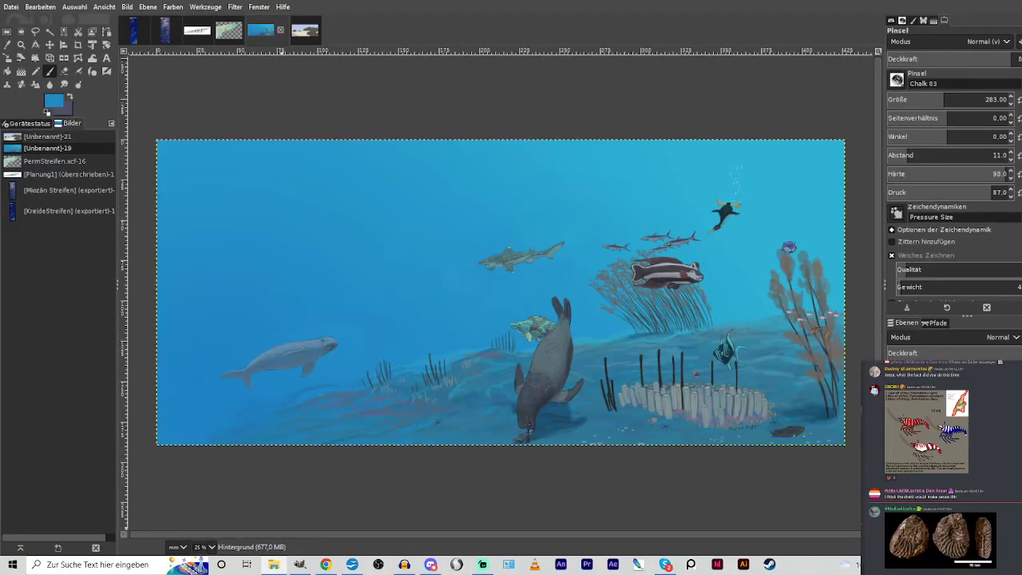
drag(297, 564, 576, 342)
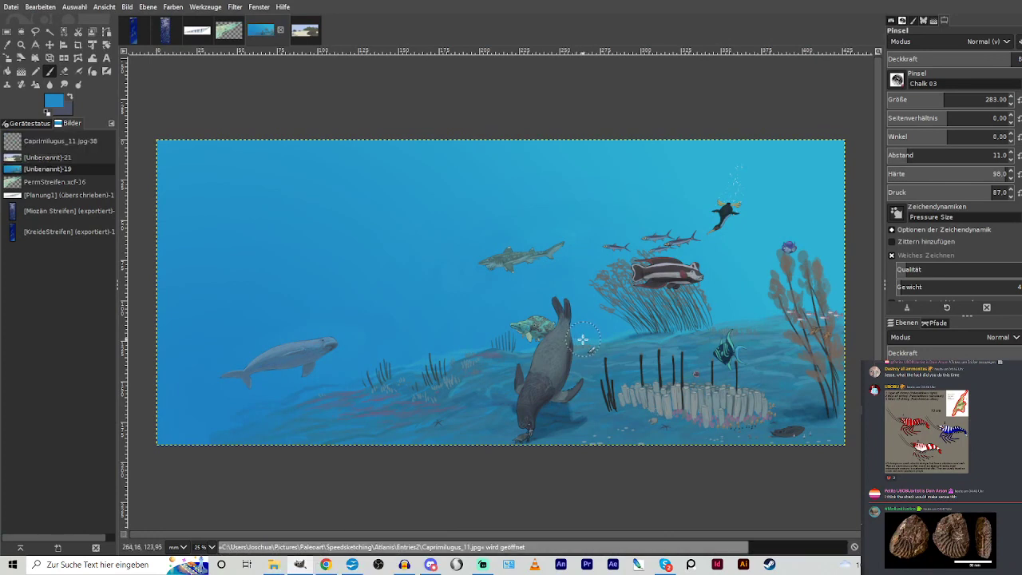
Scale the shrimp reference to 46.57 × 46.57 mm and position it just beside the grey diving animal above the seabed.
click(7, 59)
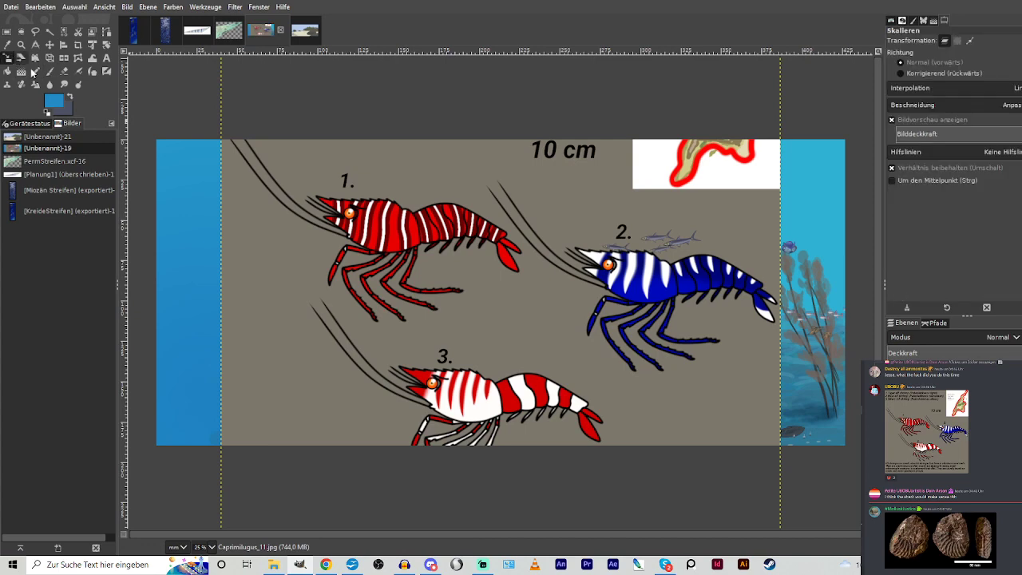
click(452, 251)
mouse_move(452, 251)
mouse_down()
mouse_move(653, 456)
mouse_move(501, 308)
mouse_move(509, 298)
mouse_up()
drag(573, 358, 645, 339)
drag(706, 406, 667, 367)
drag(621, 321, 622, 347)
drag(666, 300, 626, 334)
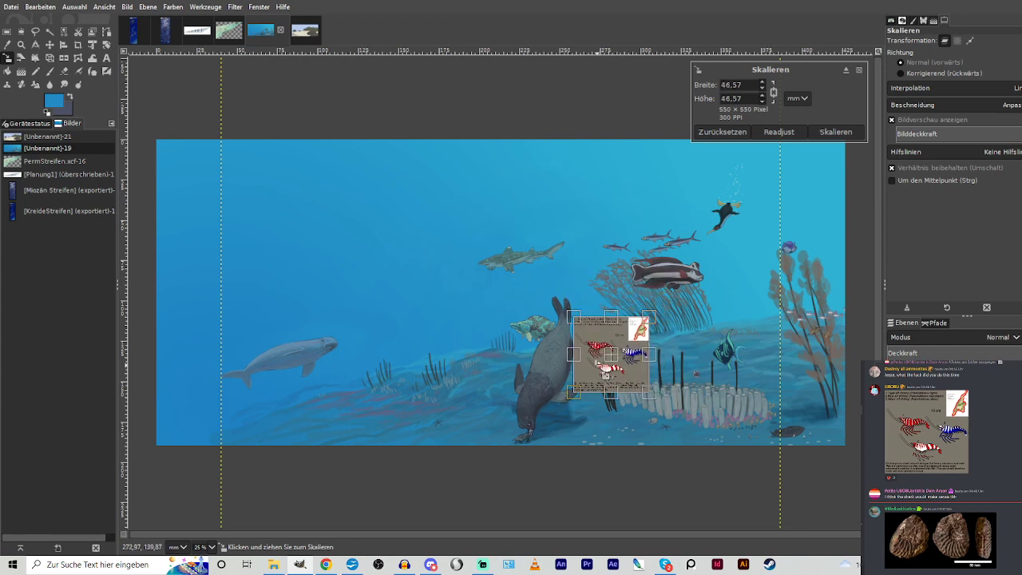
click(835, 131)
Choose a near-black paint colour and set the paintbrush to 2. Hardness 100 at size 19 for drawing the shrimp.
key(z)
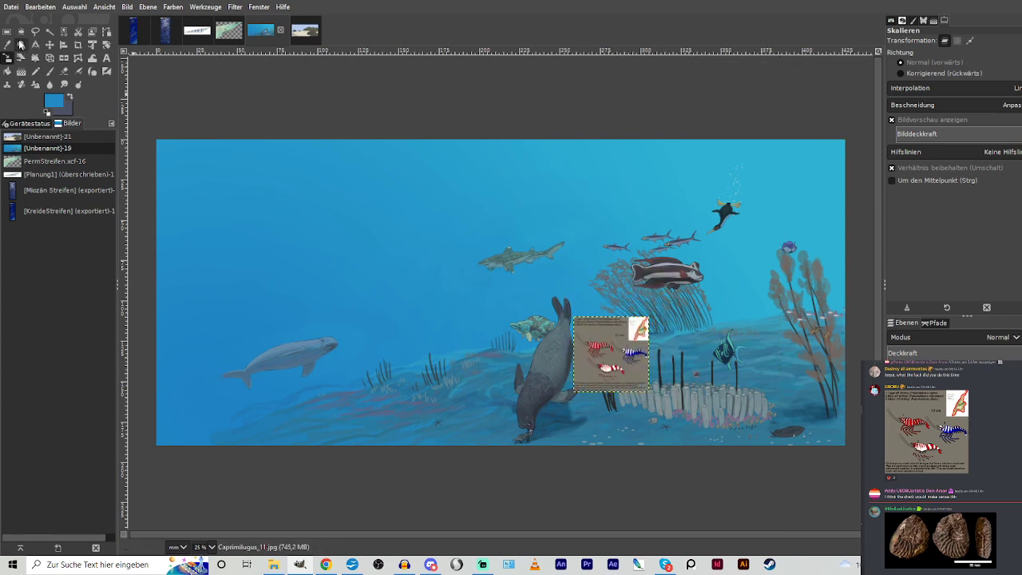
drag(513, 300, 570, 361)
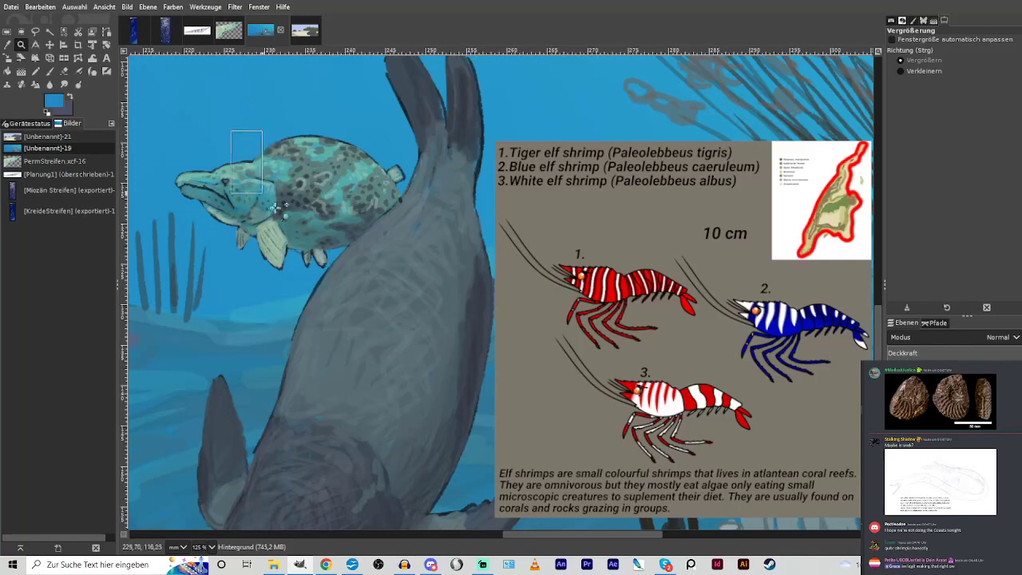
drag(231, 130, 700, 466)
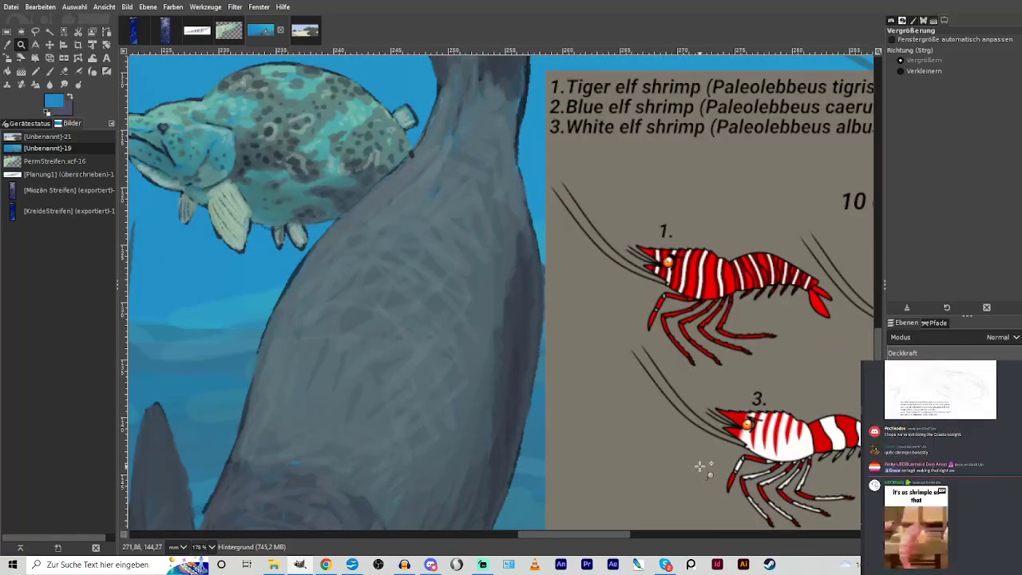
key(f)
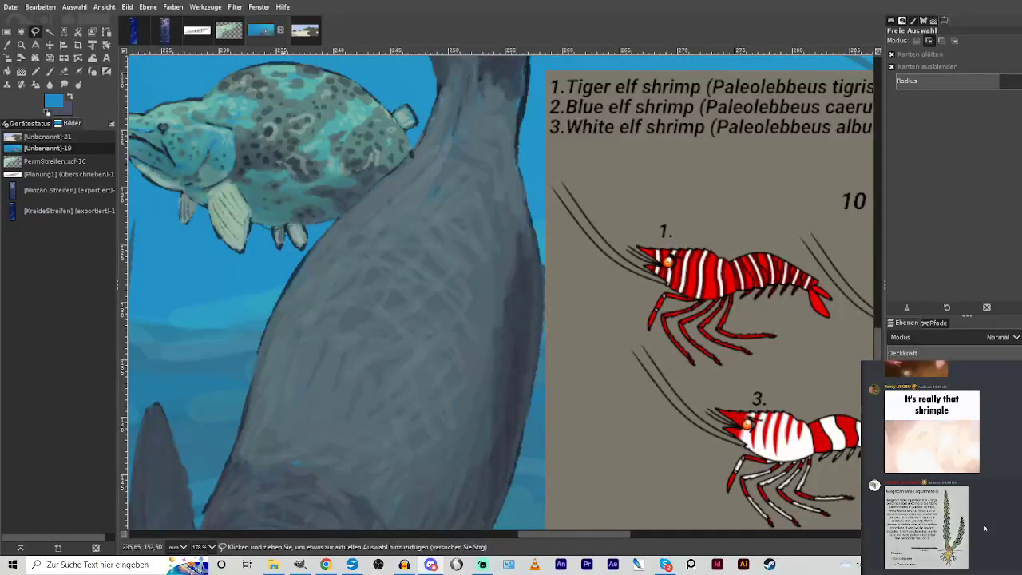
click(21, 45)
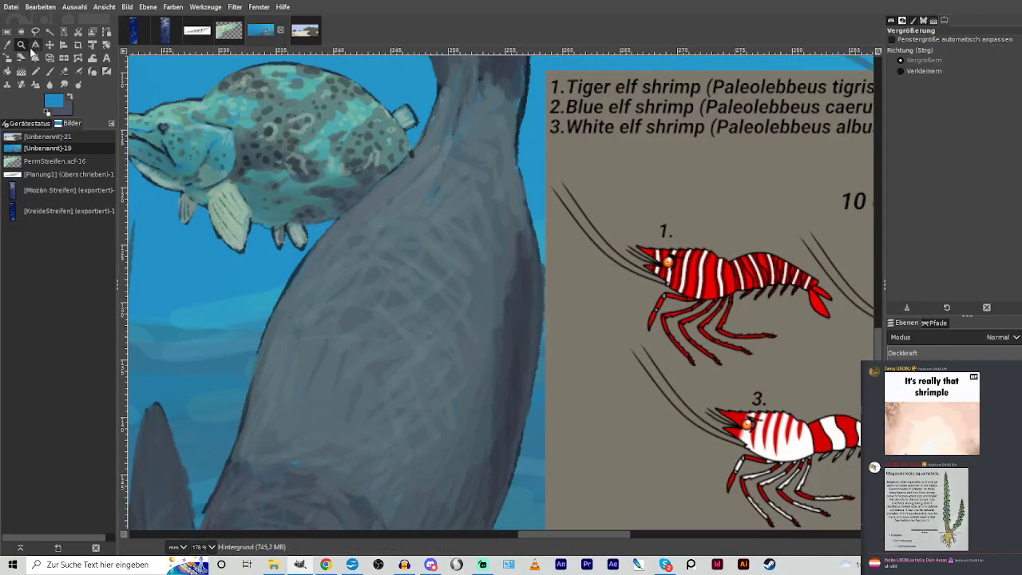
drag(235, 173, 769, 515)
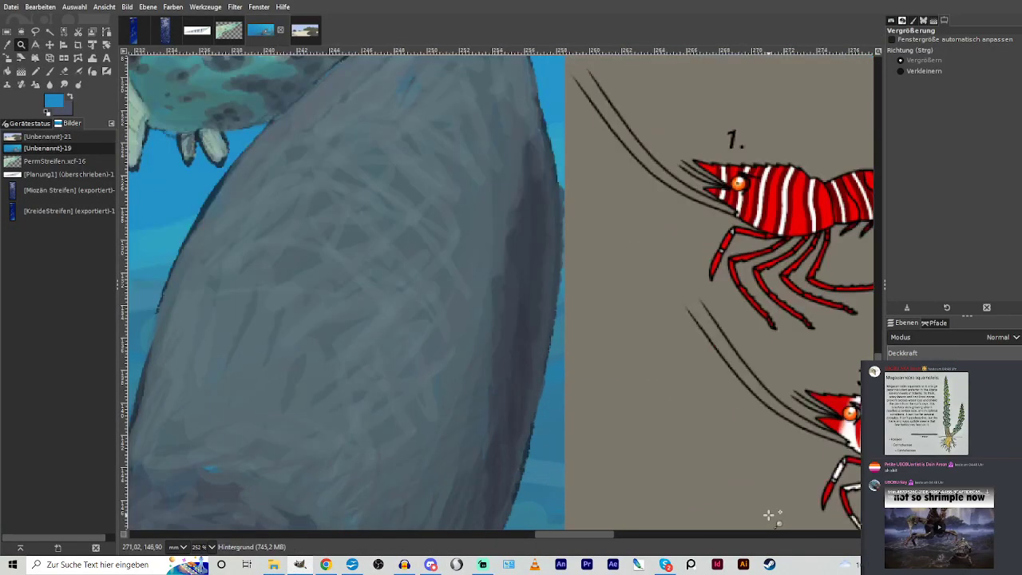
scroll(582, 519, right, 5)
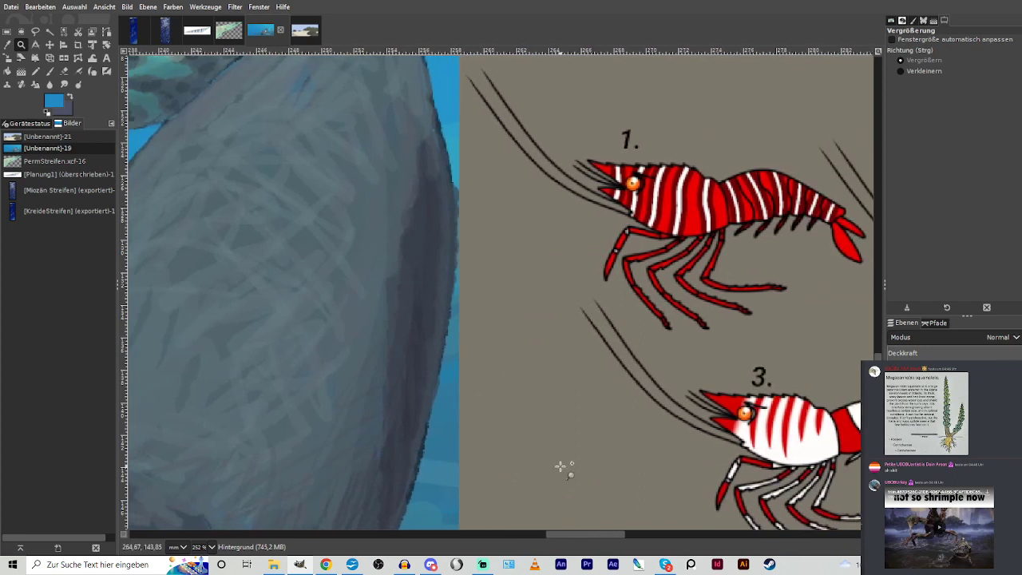
click(51, 101)
click(471, 288)
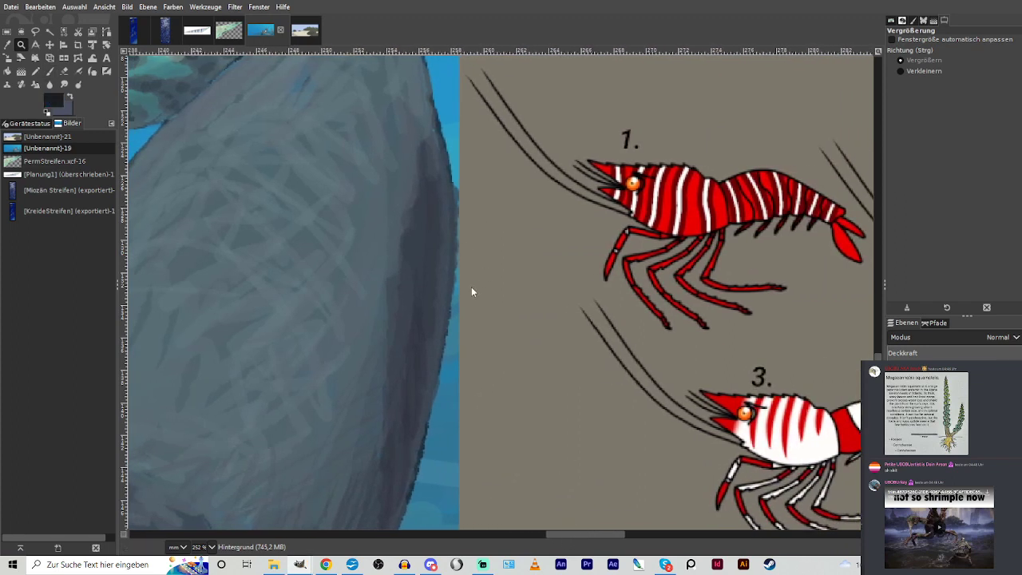
key(p)
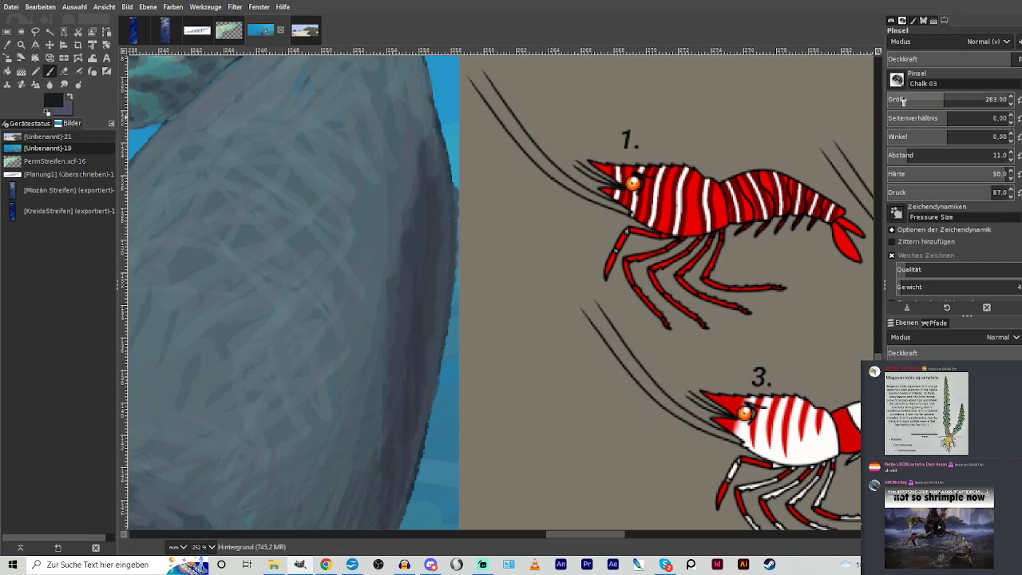
click(904, 100)
click(893, 139)
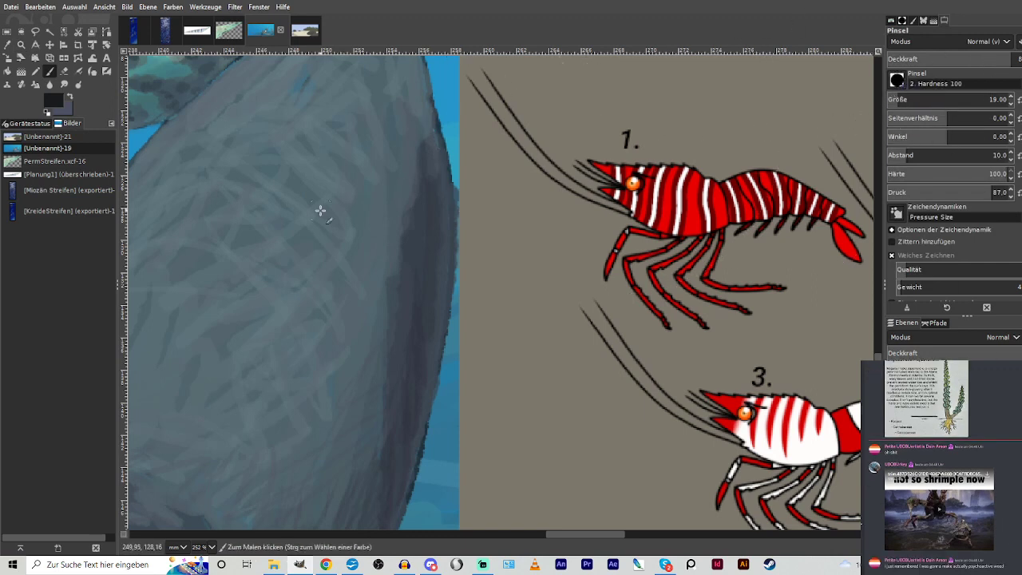
drag(233, 254, 223, 269)
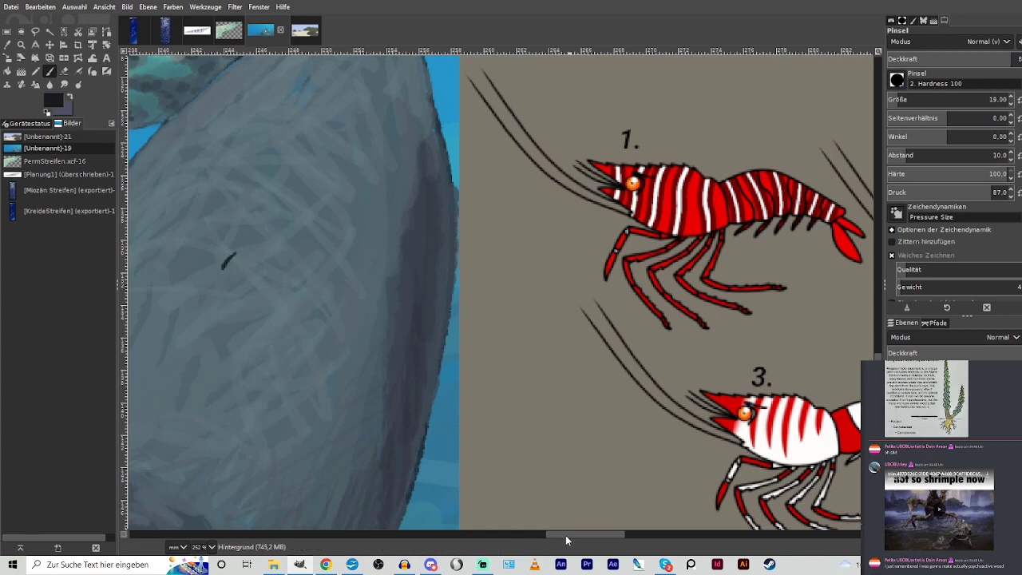
scroll(565, 535, left, 3)
key(ctrl+z)
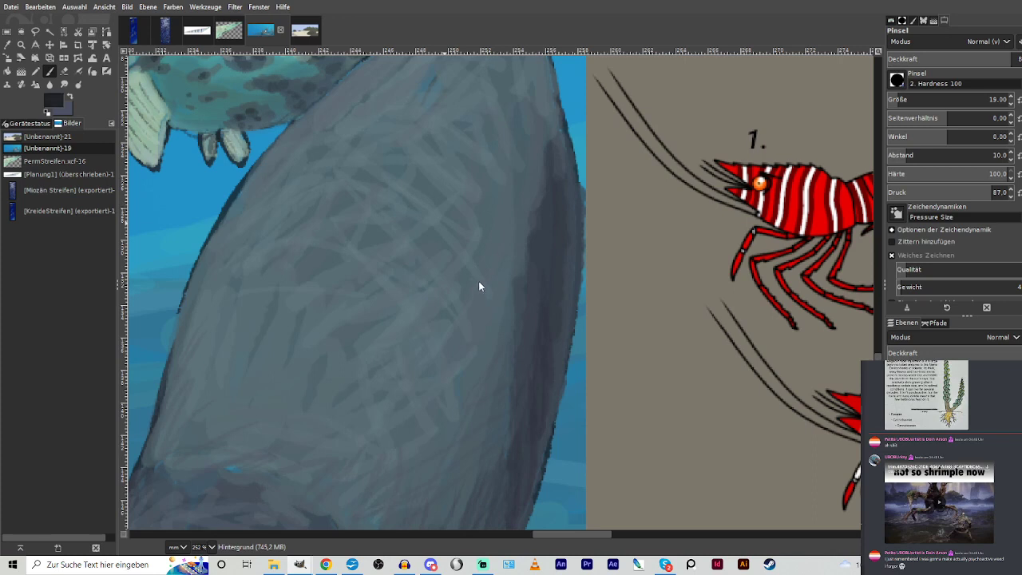
Reduce the brush to size 11 with lower opacity and sketch two small dark shrimp outlines on the diving animal's upper body.
click(898, 98)
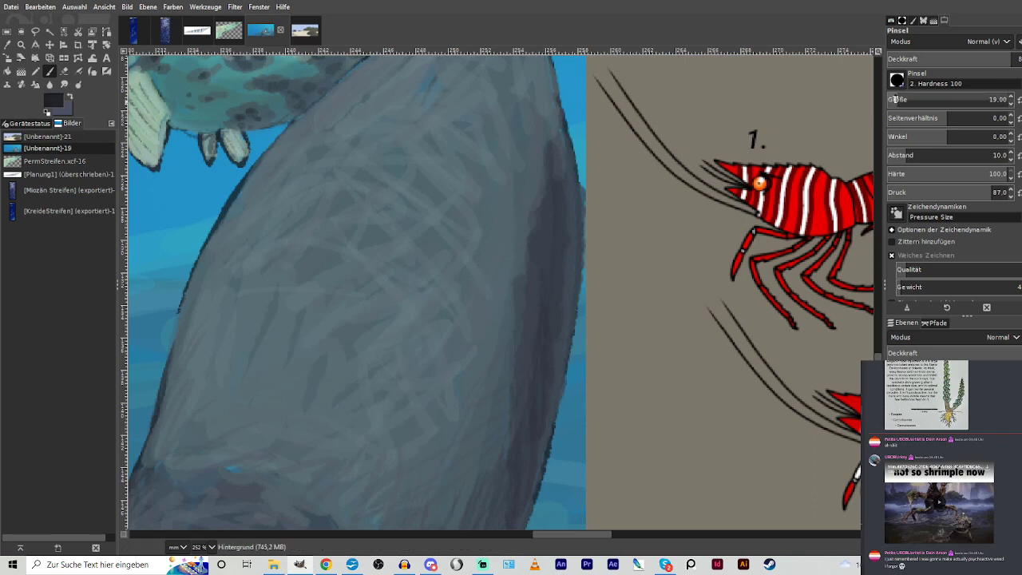
click(986, 58)
mouse_move(328, 208)
mouse_down()
mouse_move(321, 218)
mouse_move(331, 219)
mouse_up()
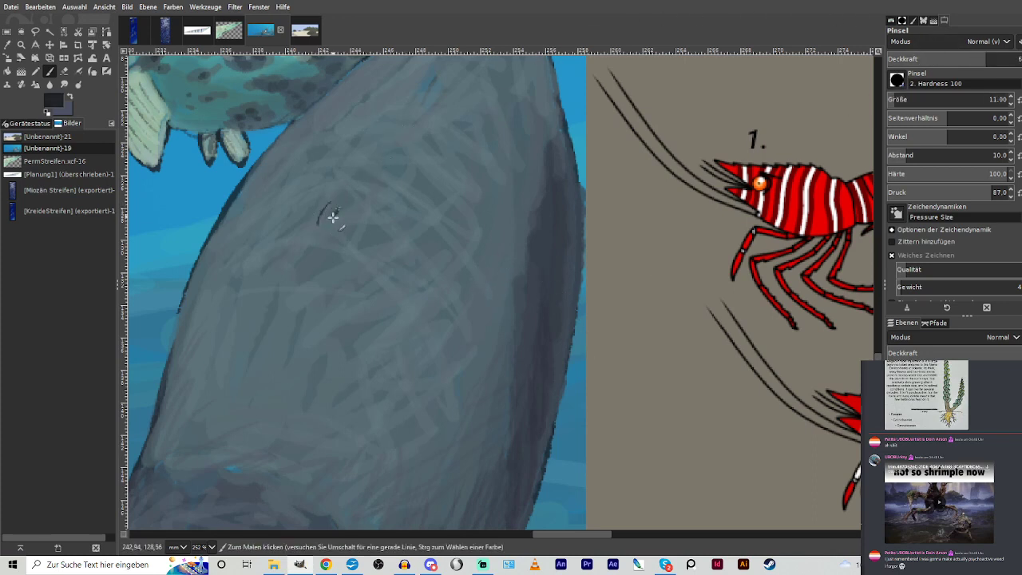
drag(578, 534, 597, 533)
mouse_move(206, 201)
mouse_down()
mouse_move(228, 173)
mouse_move(205, 212)
mouse_move(212, 222)
mouse_move(218, 211)
mouse_move(206, 223)
mouse_move(198, 209)
mouse_move(192, 252)
mouse_move(171, 245)
mouse_up()
mouse_move(192, 123)
mouse_down()
mouse_move(170, 139)
mouse_move(207, 109)
mouse_move(165, 143)
mouse_move(180, 134)
mouse_move(176, 148)
mouse_move(184, 145)
mouse_move(221, 103)
mouse_up()
mouse_move(167, 137)
mouse_down()
mouse_move(141, 173)
mouse_move(148, 178)
mouse_up()
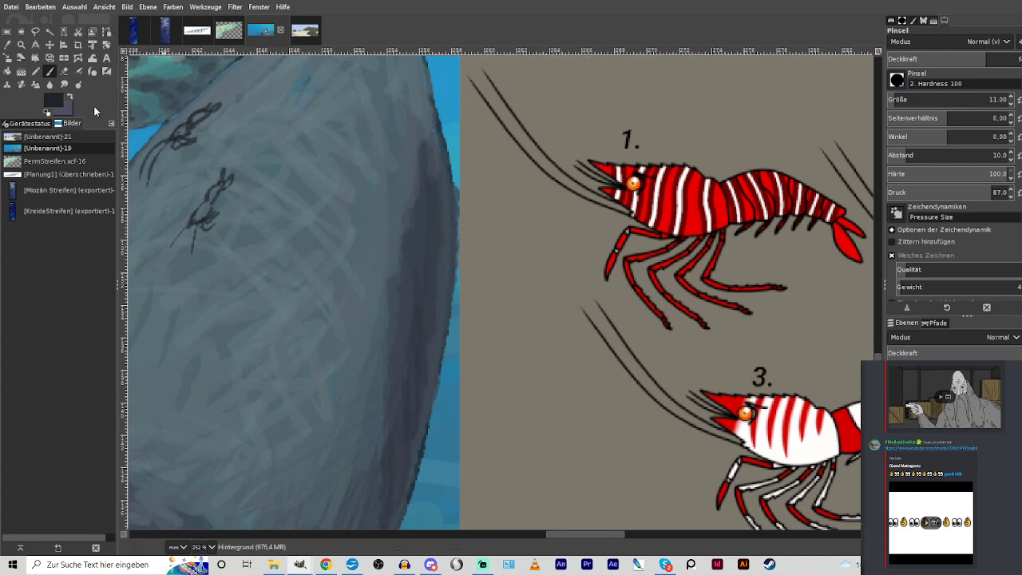
Pick a muted brownish red and fill in the bodies of both small shrimp on the diving animal.
click(523, 264)
drag(493, 258, 512, 259)
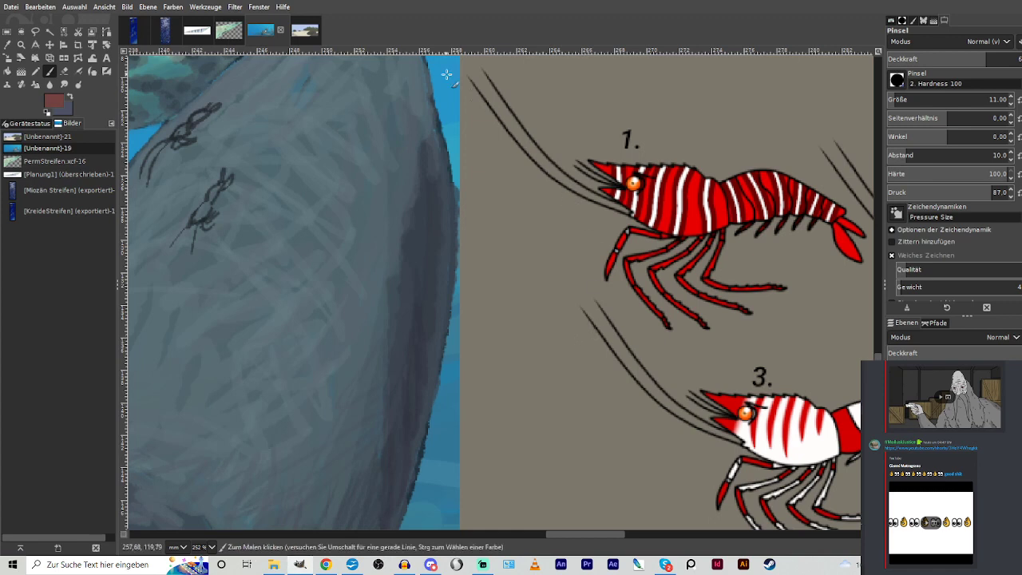
mouse_move(200, 210)
mouse_down()
mouse_move(200, 220)
mouse_move(209, 204)
mouse_up()
mouse_move(164, 126)
mouse_down()
mouse_move(187, 134)
mouse_move(216, 107)
mouse_up()
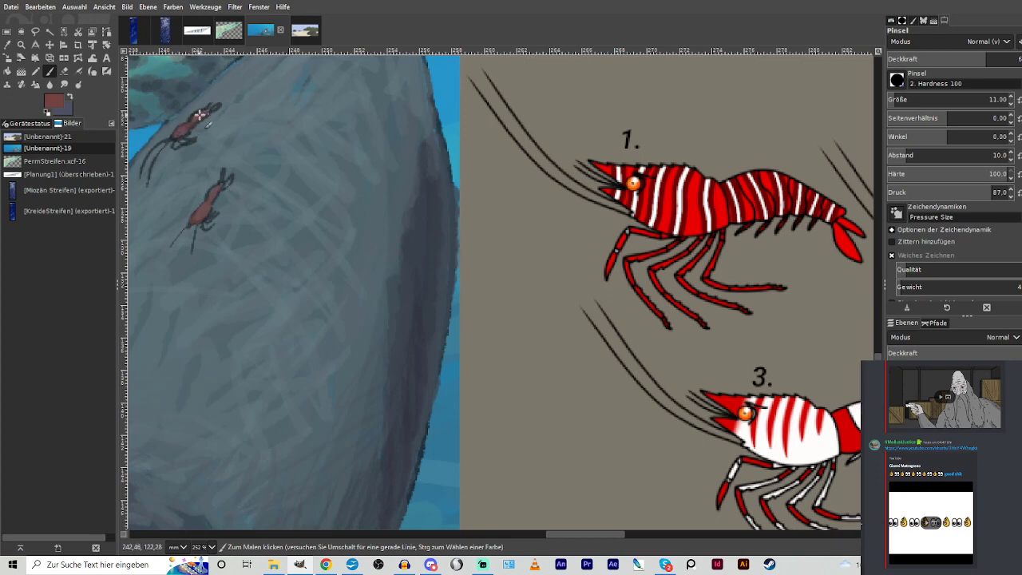
drag(199, 208, 195, 222)
Pick a pale pink and paint thin cross stripes over both shrimp bodies, following the tiger elf shrimp reference.
click(55, 99)
drag(482, 237, 495, 226)
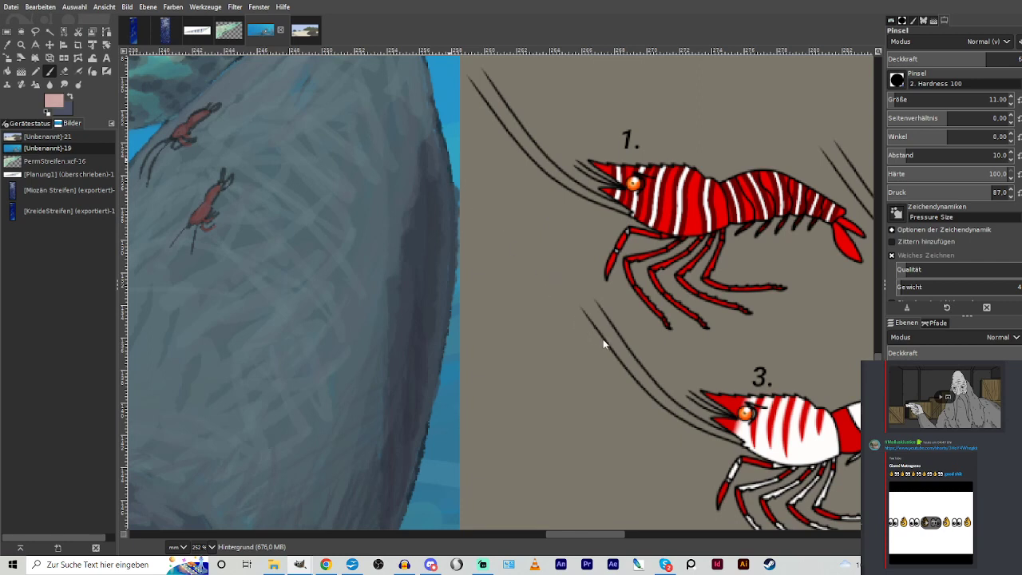
drag(174, 132, 206, 119)
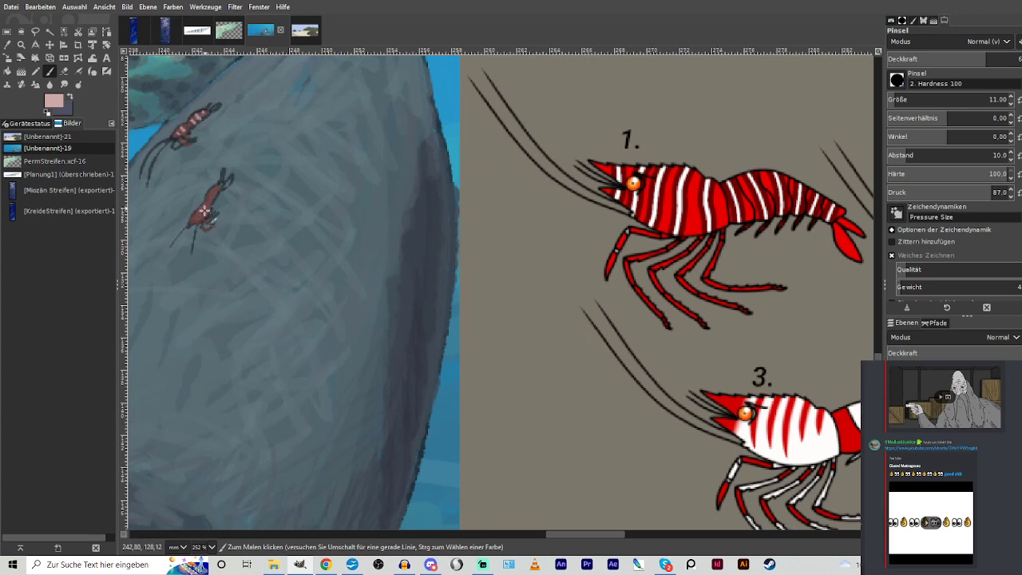
drag(194, 214, 208, 211)
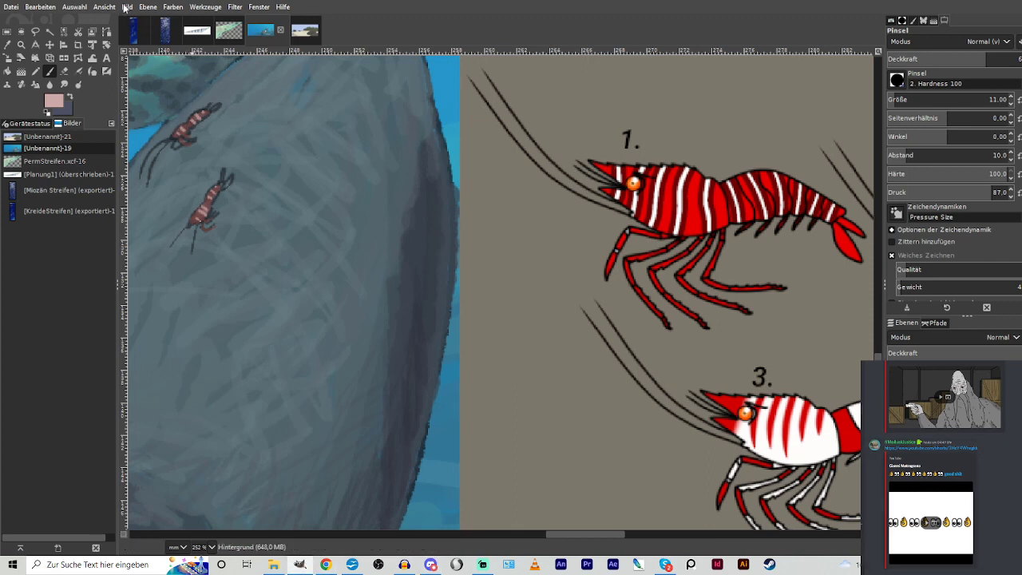
Pick a brighter salmon red and paint over the antennae and legs of both shrimp.
click(54, 99)
click(497, 217)
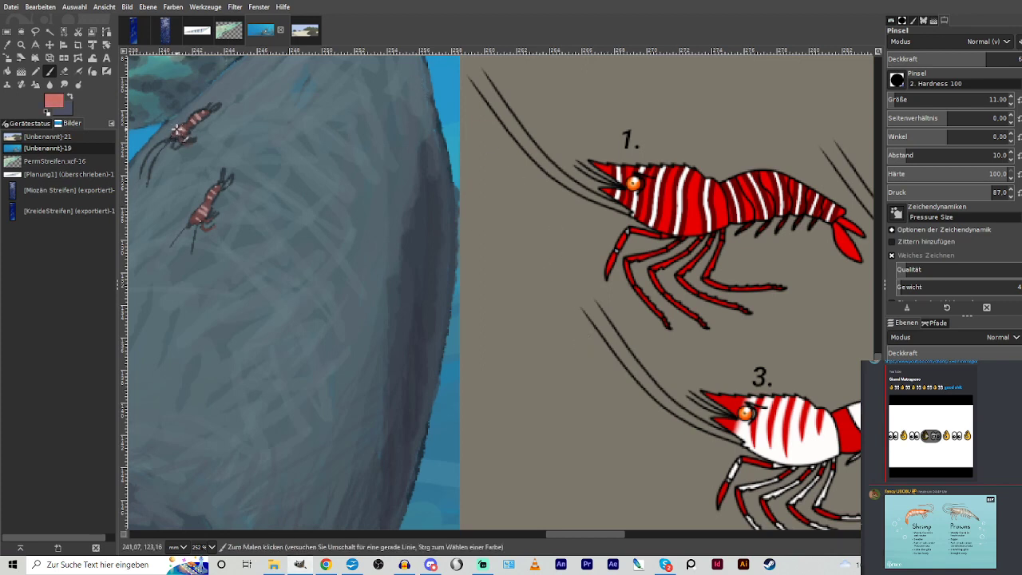
drag(174, 137, 158, 149)
mouse_move(194, 248)
mouse_down()
mouse_move(194, 221)
mouse_move(166, 254)
mouse_up()
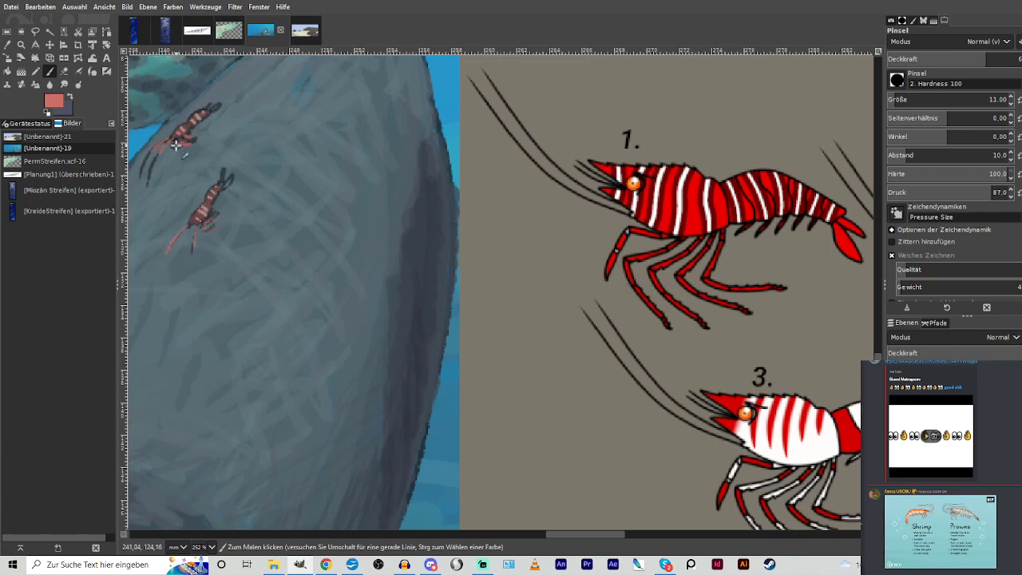
Remove the elf shrimp reference image from the underwater scene.
scroll(134, 163, down, 8)
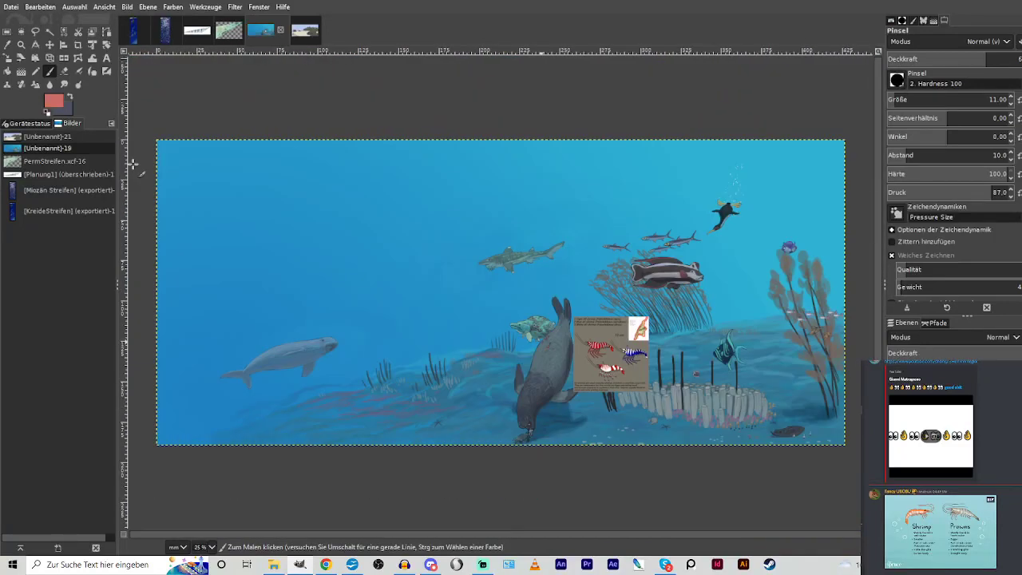
key(z)
drag(434, 263, 559, 381)
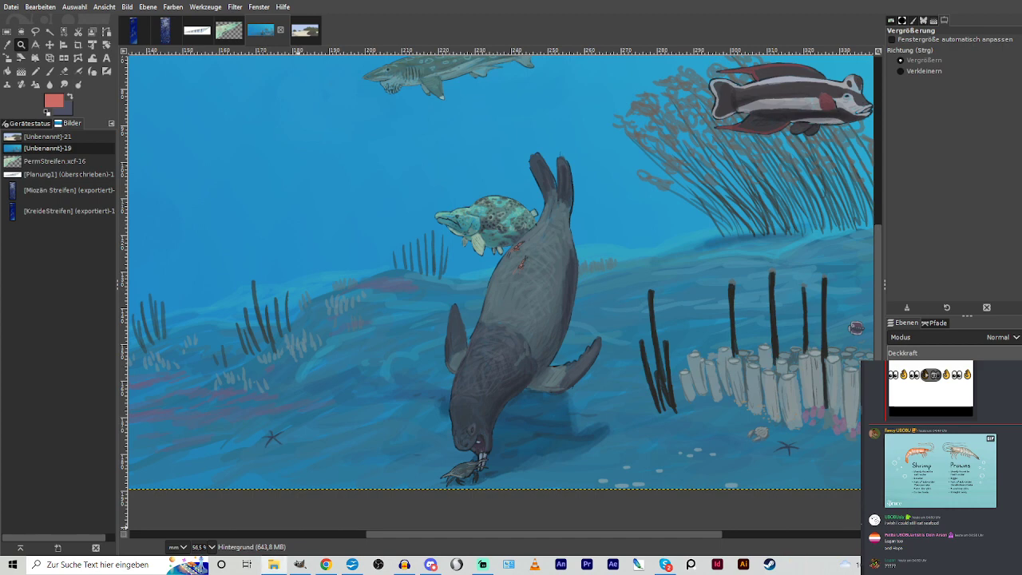
Insert the fish reference MrBlueShark_3.jpg as a new layer and crop it to the yellow-and-black Skullcrusher fish.
drag(278, 567, 465, 318)
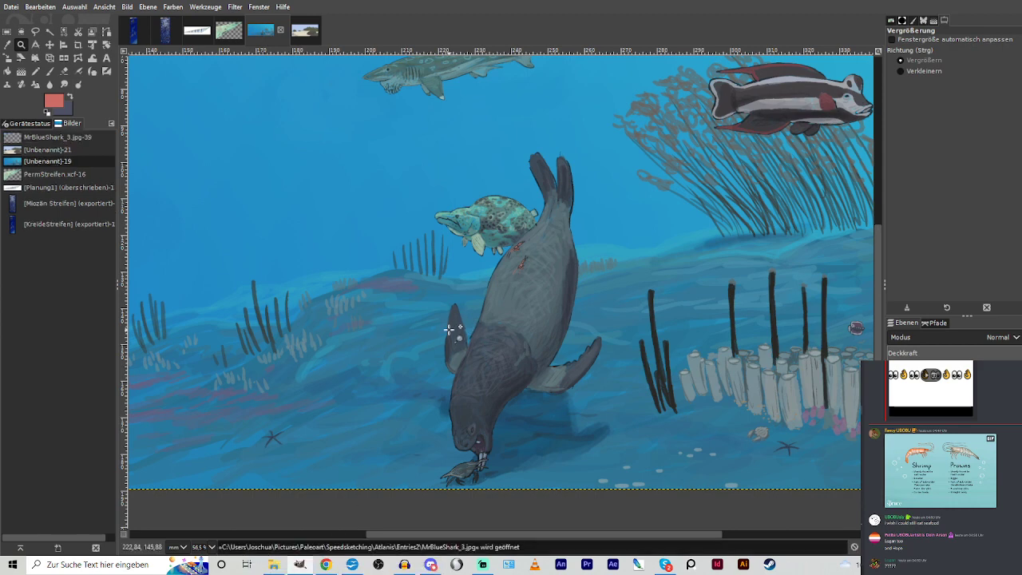
click(78, 45)
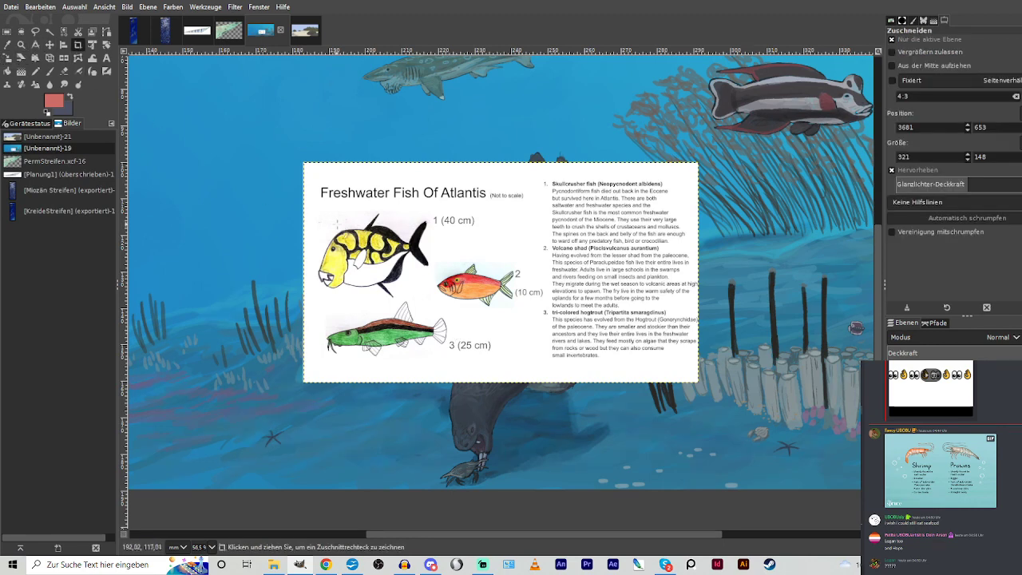
mouse_move(310, 206)
mouse_down()
mouse_move(446, 317)
mouse_move(435, 298)
mouse_up()
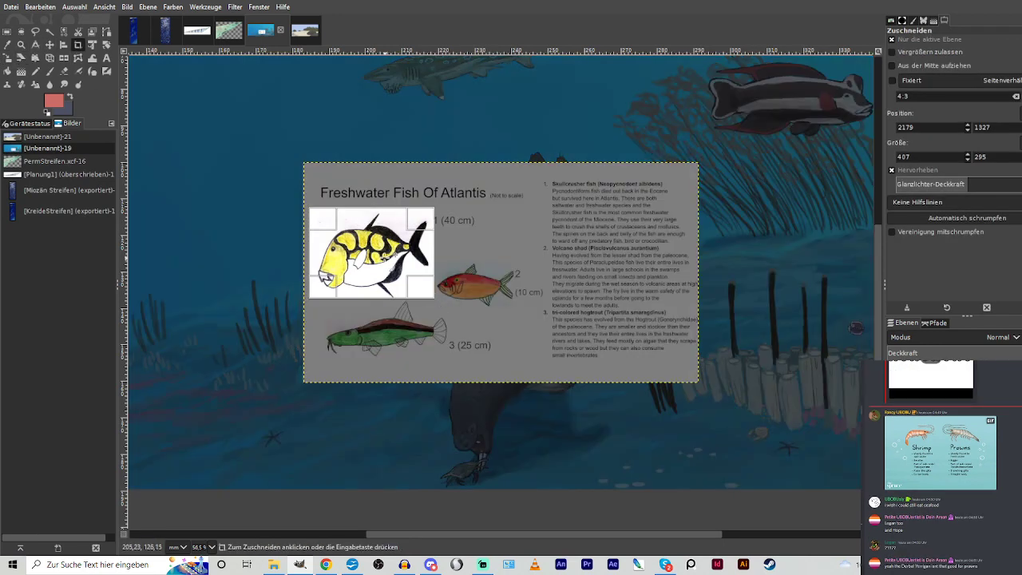
key(Return)
Move the cropped yellow fish reference over the seabed plants beside the diving animal and delete it from the scene.
click(48, 44)
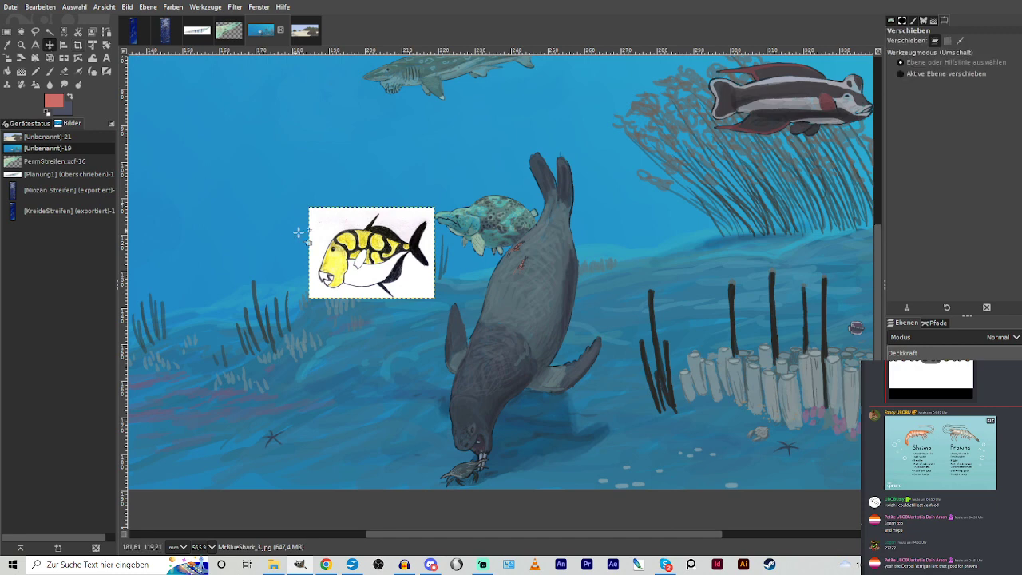
drag(361, 269, 331, 290)
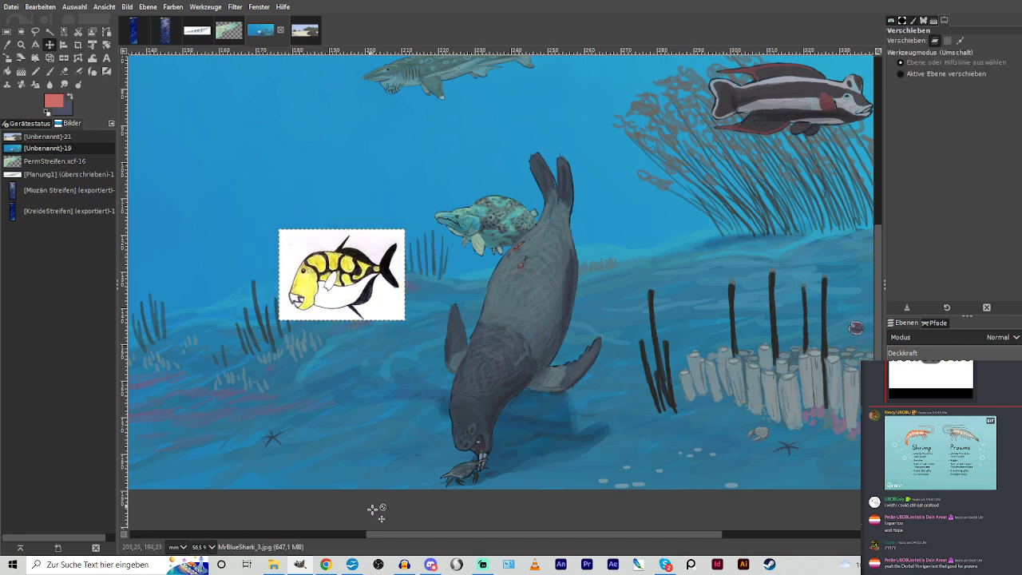
drag(397, 534, 263, 533)
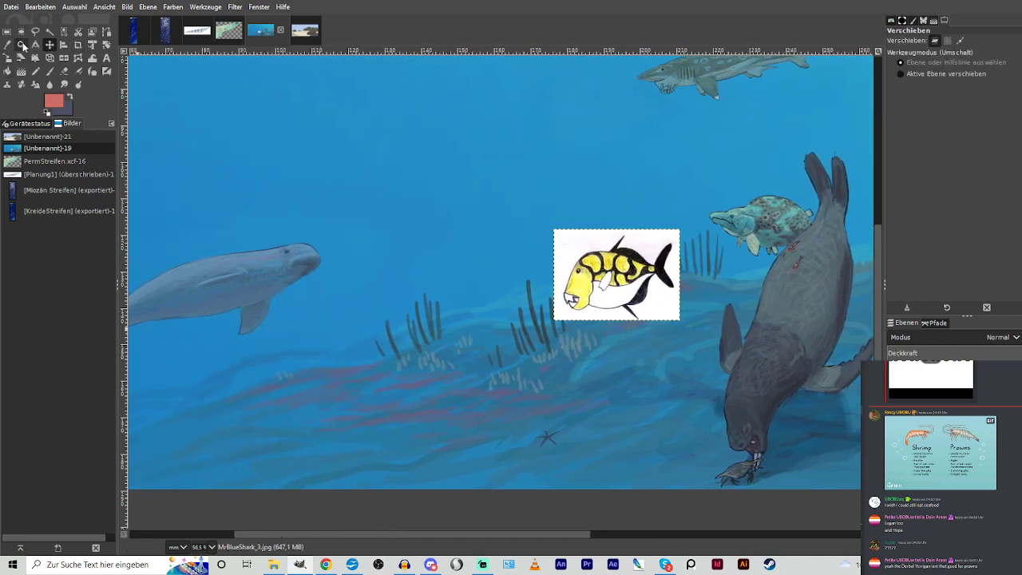
click(22, 45)
drag(334, 204, 716, 427)
click(927, 439)
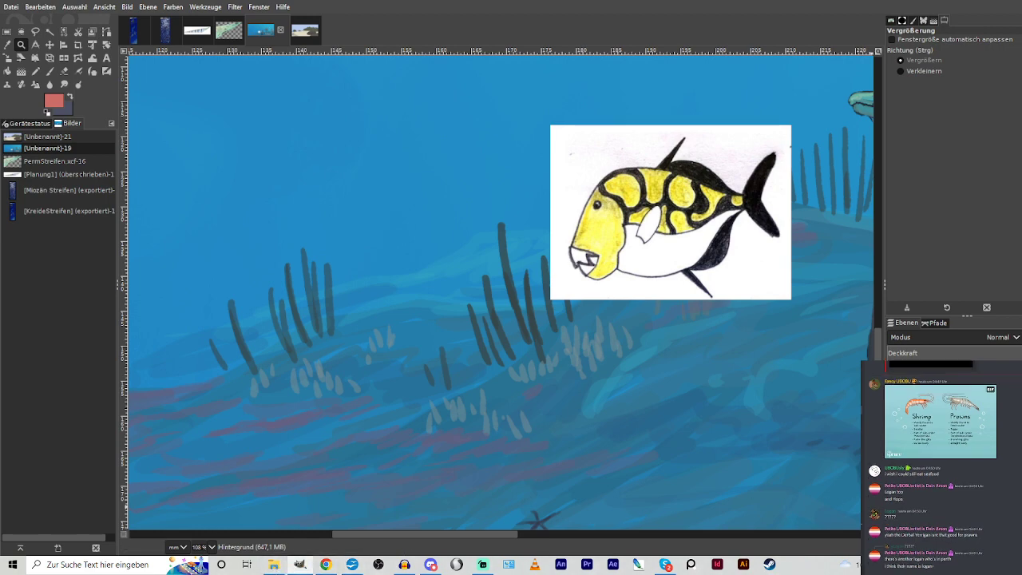
key(Delete)
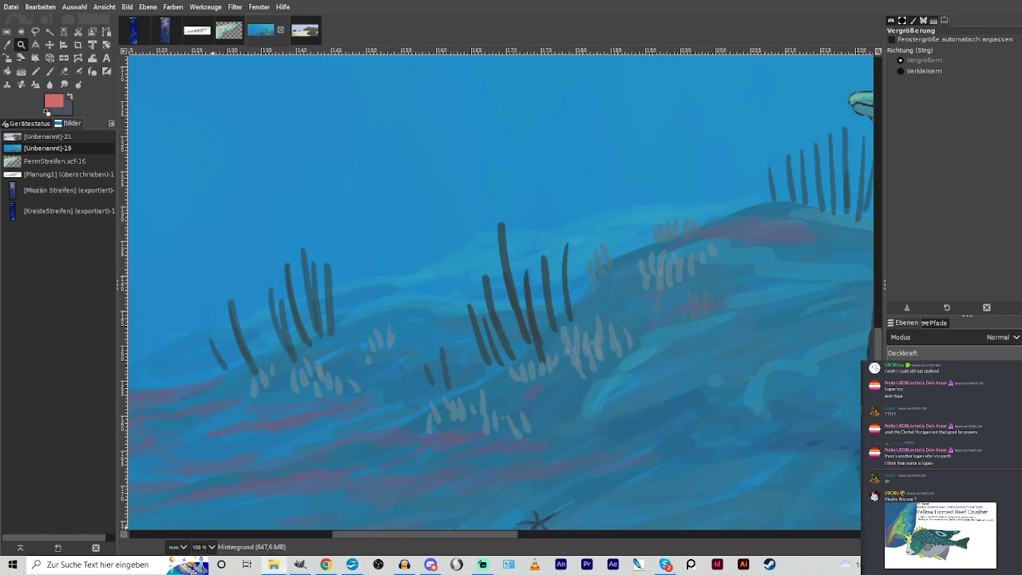
Insert the reference Petite10.png as a new layer and crop it to the N. vetus and N. parvus drawings, 599 × 296 pixels.
drag(276, 564, 409, 357)
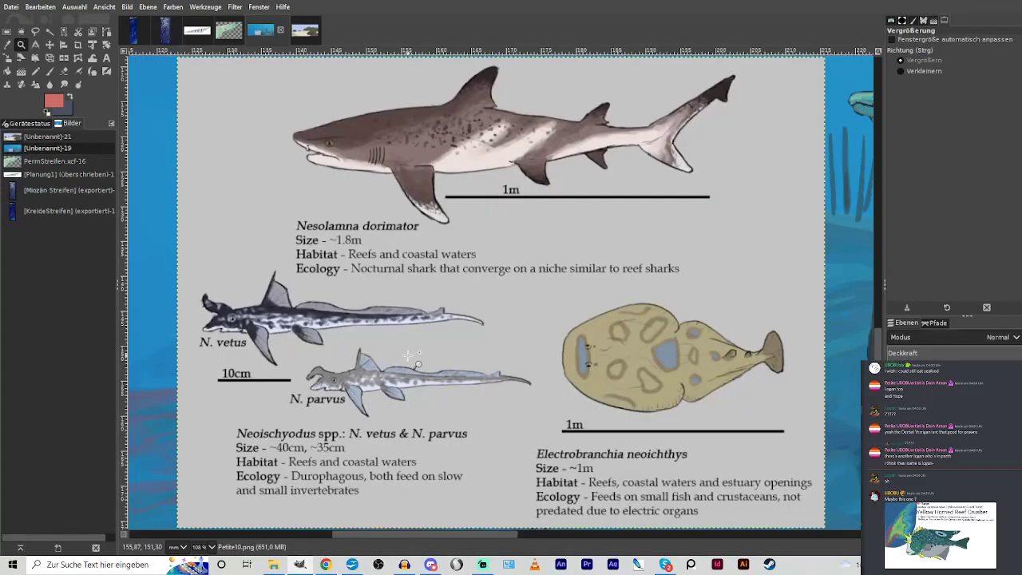
key(shift+c)
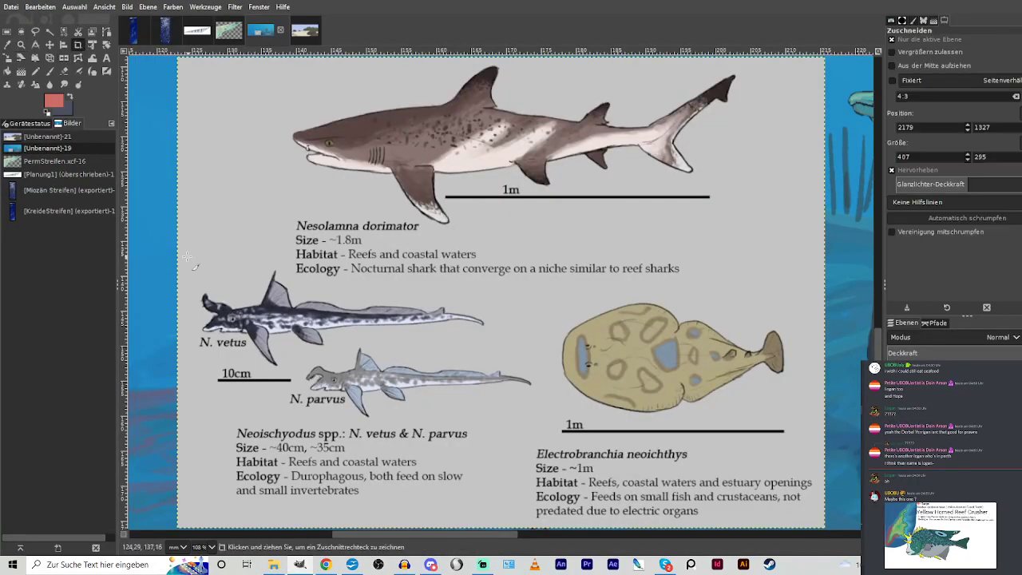
drag(184, 252, 536, 425)
key(Return)
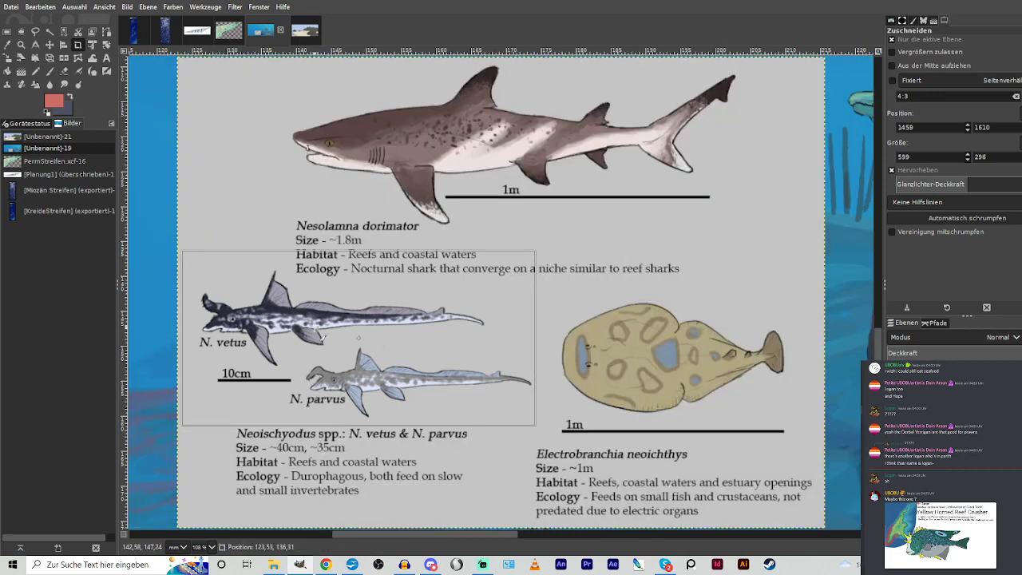
Move the cropped N. vetus and N. parvus reference up beside the seabed plants, clear of the spot above the starfish.
click(49, 45)
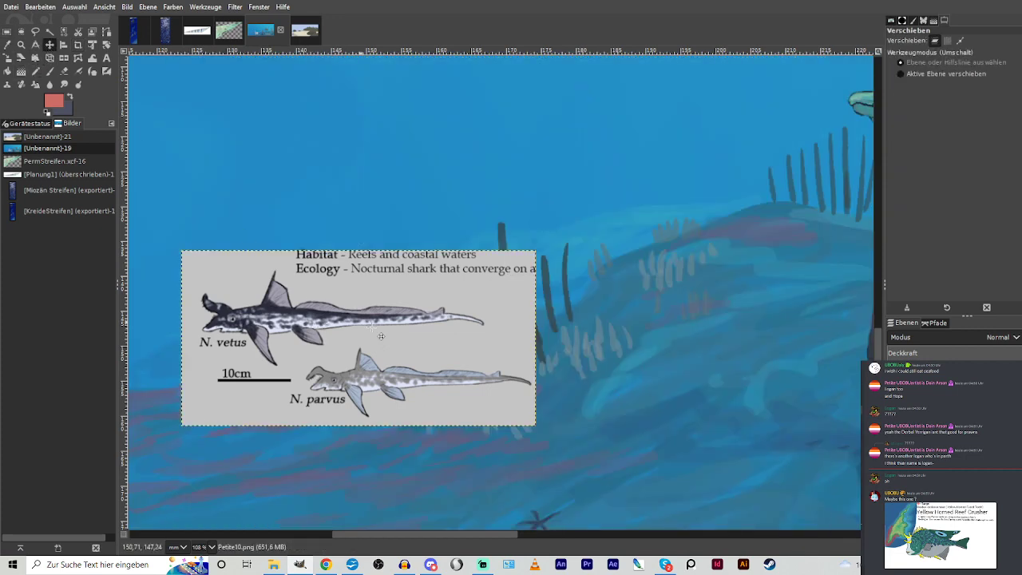
drag(312, 399, 595, 318)
scroll(527, 374, down, 3)
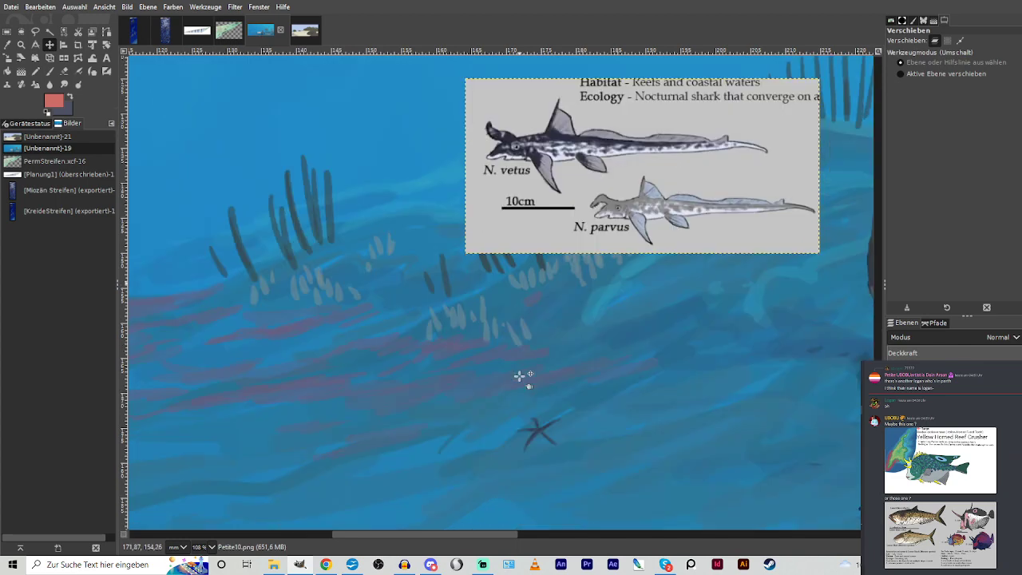
scroll(520, 377, up, 4)
Sketch the N. vetus tail, back, dorsal fin and head horn below the reference with a dark size 11 brush.
click(22, 46)
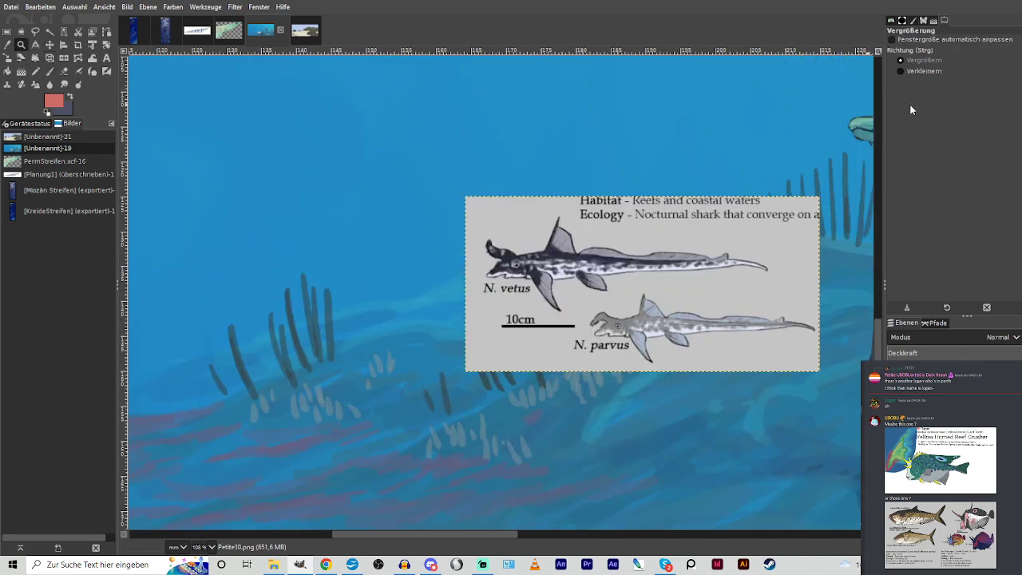
drag(264, 176, 825, 493)
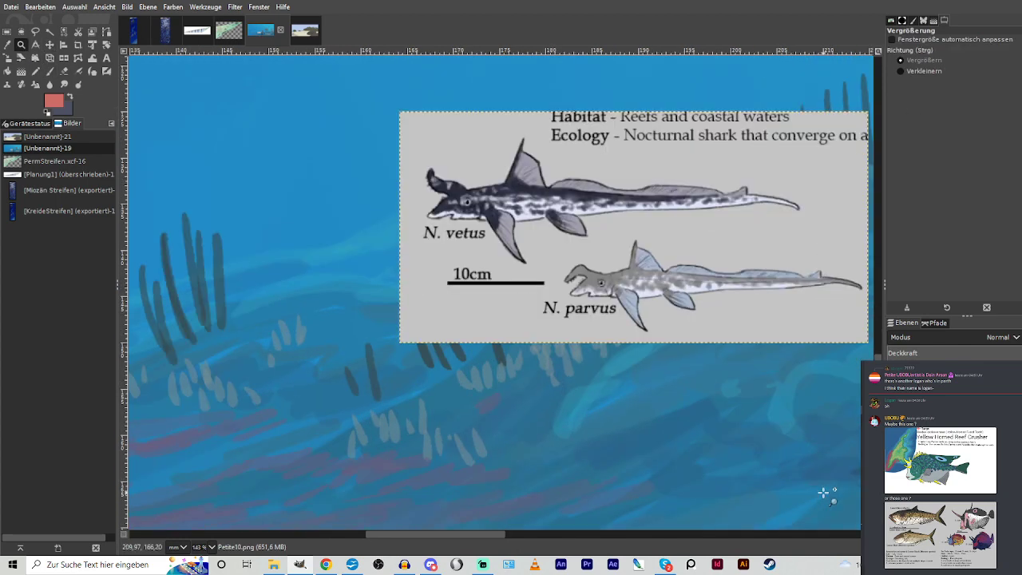
key(p)
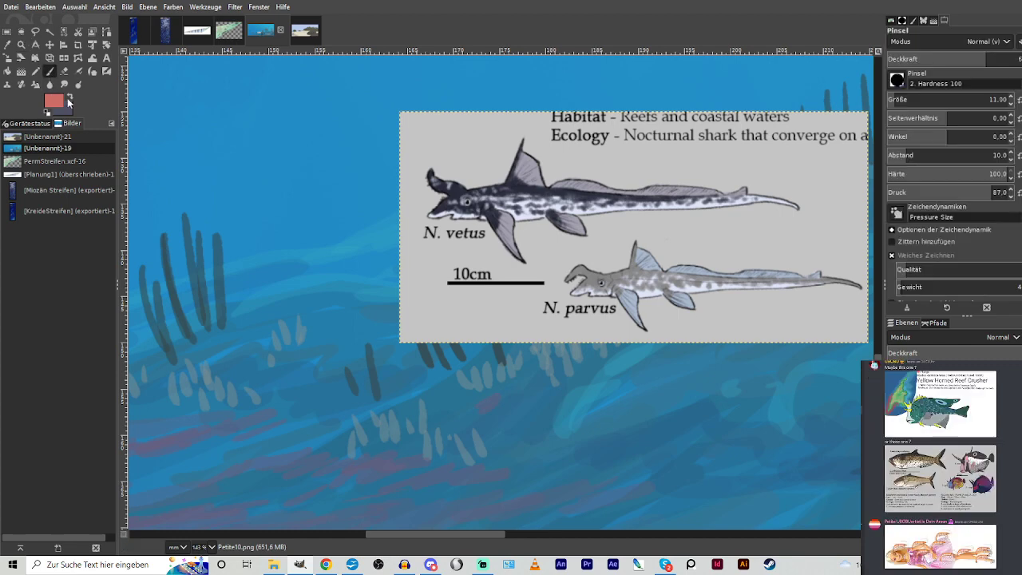
key(x)
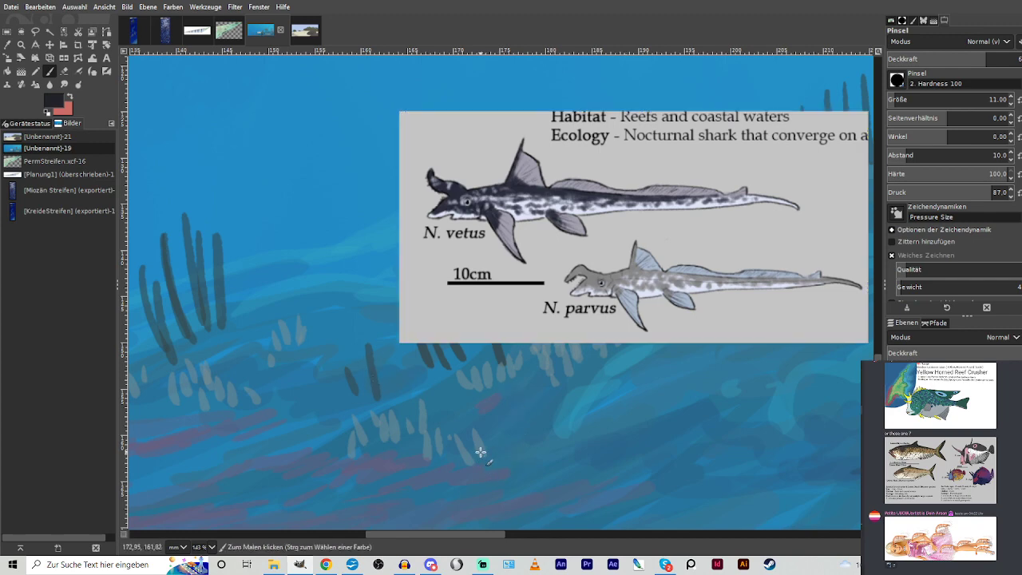
mouse_move(494, 447)
mouse_down()
mouse_move(373, 427)
mouse_move(310, 429)
mouse_move(318, 427)
mouse_move(269, 451)
mouse_move(314, 415)
mouse_move(357, 411)
mouse_move(452, 429)
mouse_up()
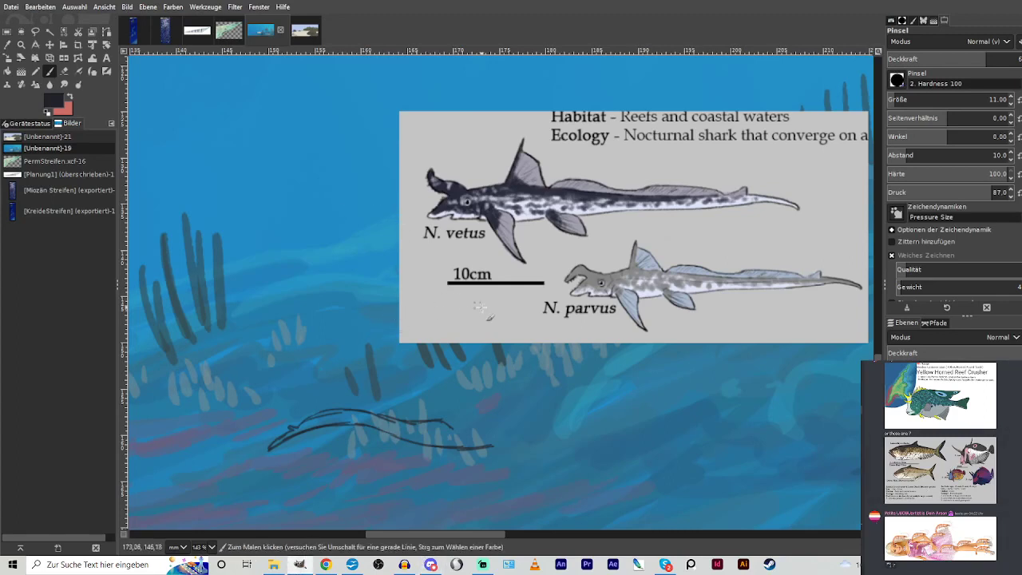
drag(456, 420, 466, 383)
drag(489, 417, 539, 418)
drag(547, 417, 551, 425)
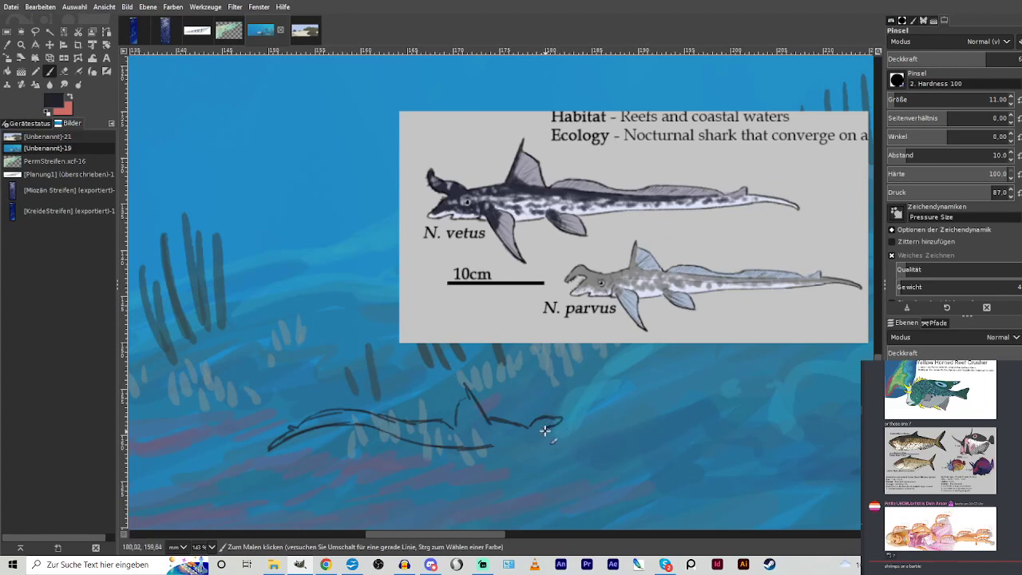
Complete the N. vetus outline with the snout, gill line, pectoral and pelvic fins, and the eye.
mouse_move(552, 436)
mouse_down()
mouse_move(573, 451)
mouse_move(529, 456)
mouse_move(486, 491)
mouse_up()
key(ctrl+z)
mouse_move(511, 452)
mouse_down()
mouse_move(490, 487)
mouse_move(504, 456)
mouse_move(491, 492)
mouse_move(528, 453)
mouse_up()
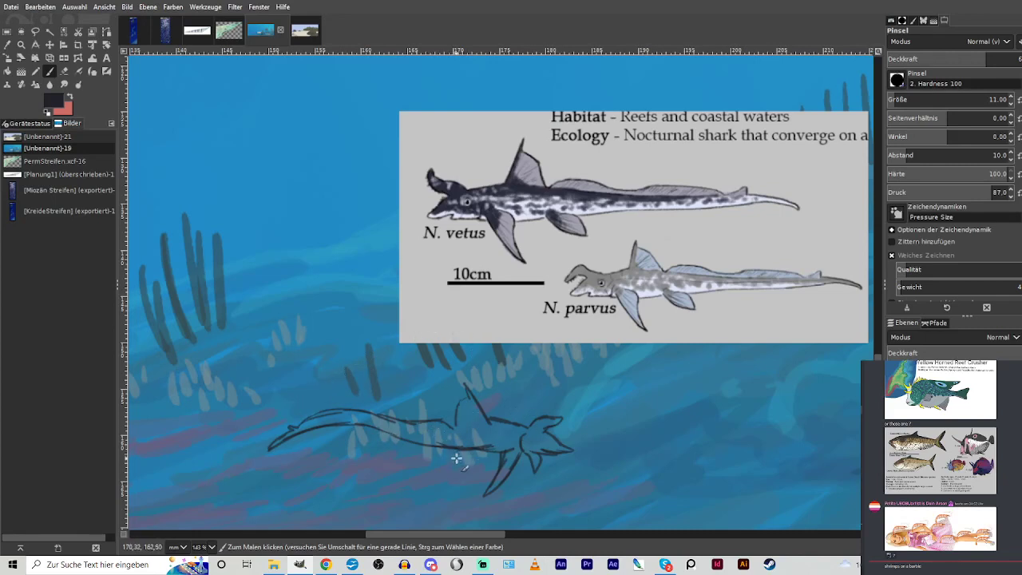
mouse_move(456, 460)
mouse_down()
mouse_move(456, 448)
mouse_move(429, 449)
mouse_move(447, 445)
mouse_move(427, 458)
mouse_move(451, 445)
mouse_up()
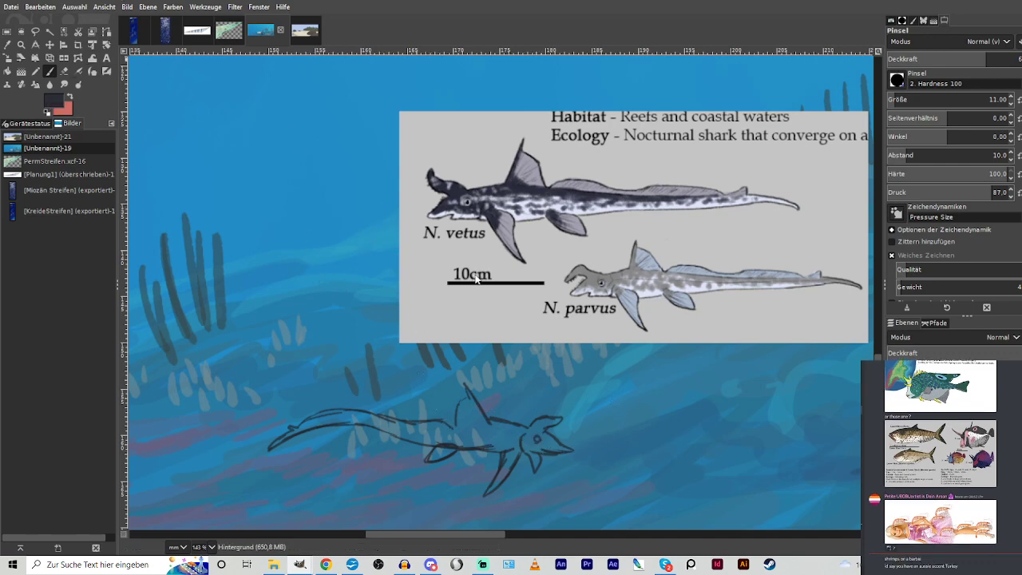
Fill the fish's back and tail with translucent dark blue-grey using a size 42 brush at reduced opacity.
drag(476, 275, 480, 267)
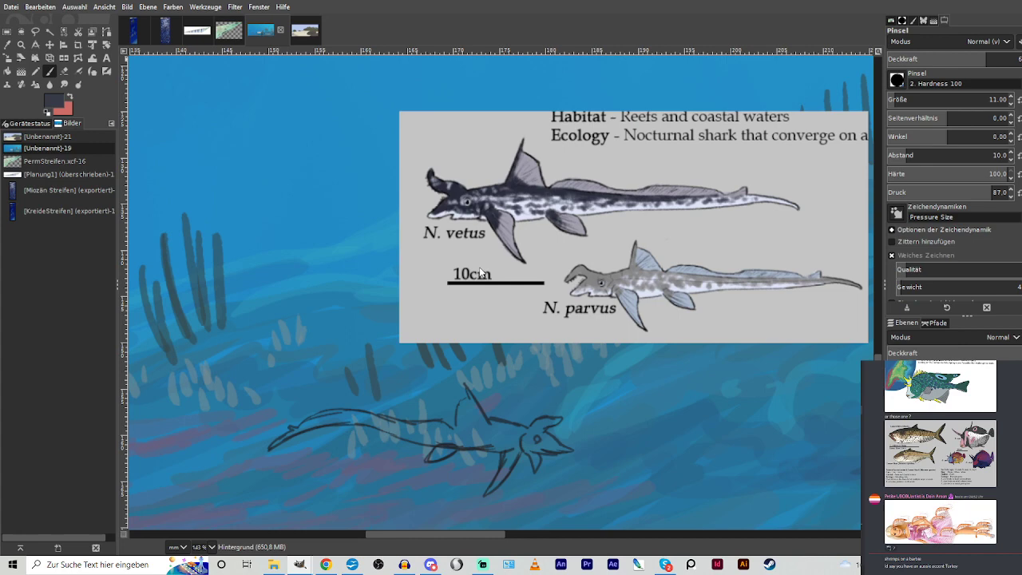
click(904, 98)
click(963, 60)
mouse_move(495, 432)
mouse_down()
mouse_move(434, 433)
mouse_move(521, 431)
mouse_move(313, 420)
mouse_move(345, 417)
mouse_move(284, 439)
mouse_up()
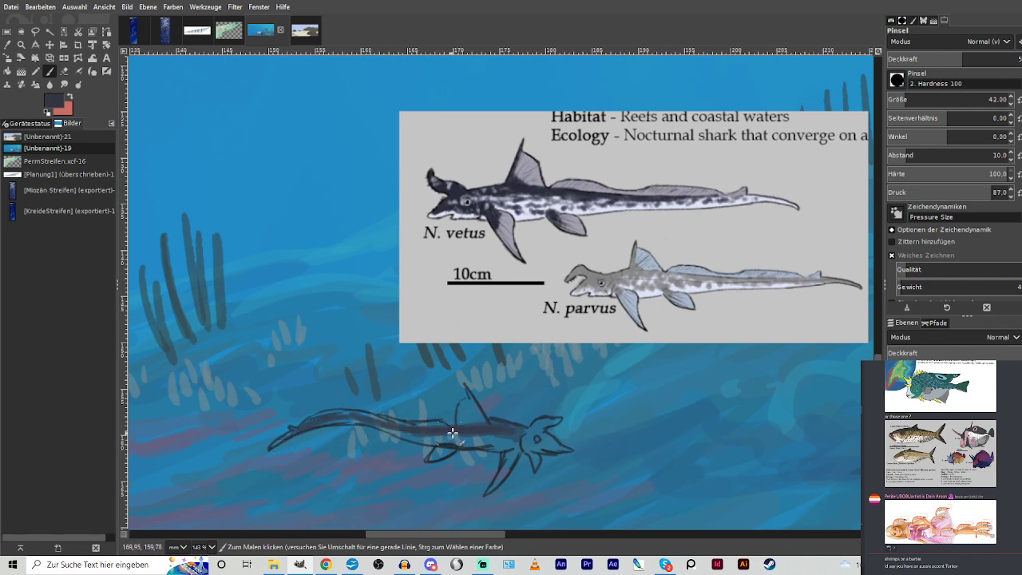
mouse_move(447, 433)
mouse_down()
mouse_move(512, 443)
mouse_move(487, 428)
mouse_up()
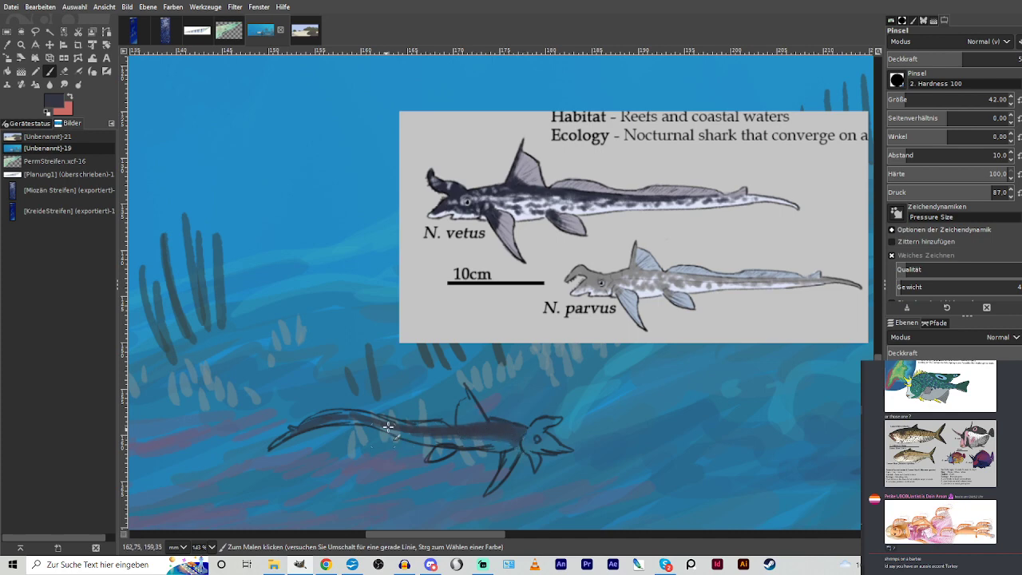
Reduce the brush size to 33 and fill the fish's head and front body up to the dorsal fin base.
drag(902, 99, 896, 99)
mouse_move(544, 434)
mouse_down()
mouse_move(552, 441)
mouse_move(457, 427)
mouse_move(448, 439)
mouse_up()
mouse_move(563, 433)
mouse_down()
mouse_move(552, 442)
mouse_move(515, 432)
mouse_up()
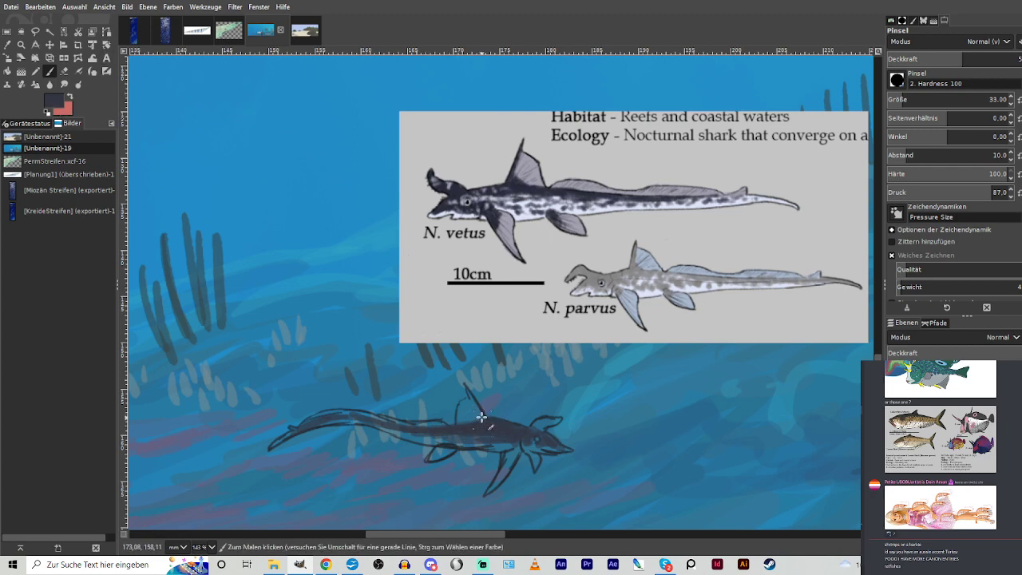
drag(482, 416, 457, 420)
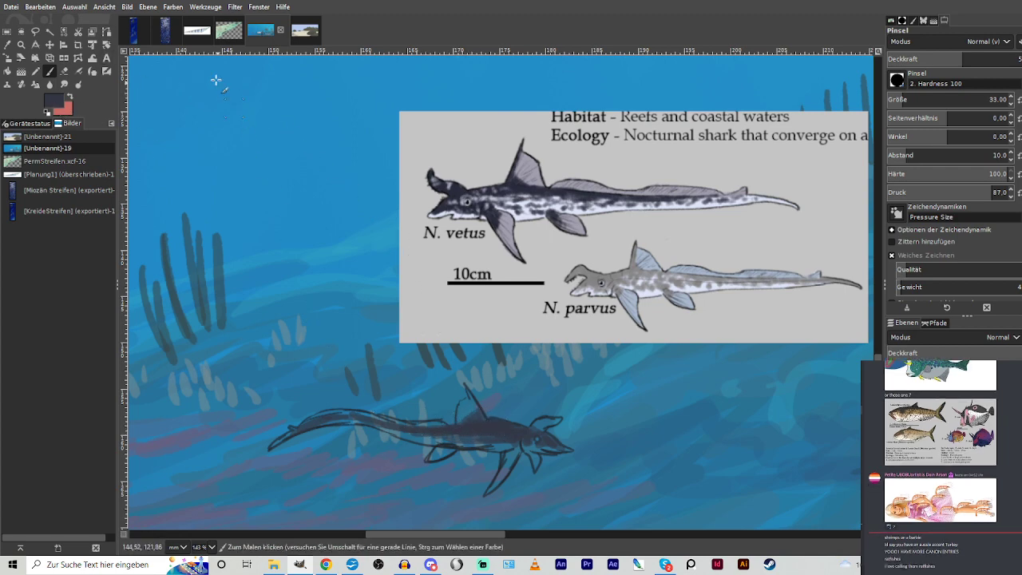
Sample a lighter grey from the reference and paint the long fin edge along the fish's tail.
ctrl+click(467, 252)
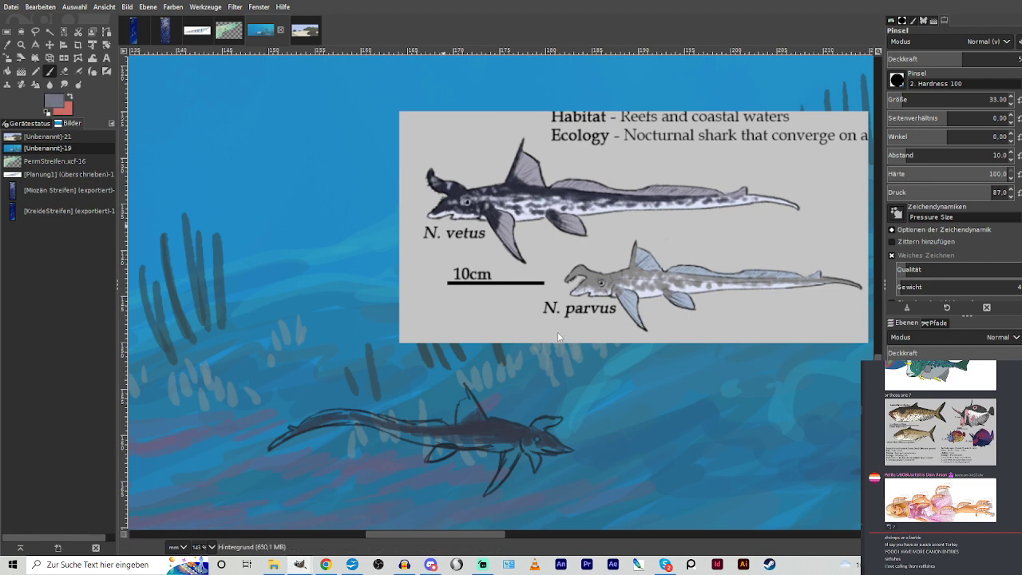
drag(437, 425, 339, 412)
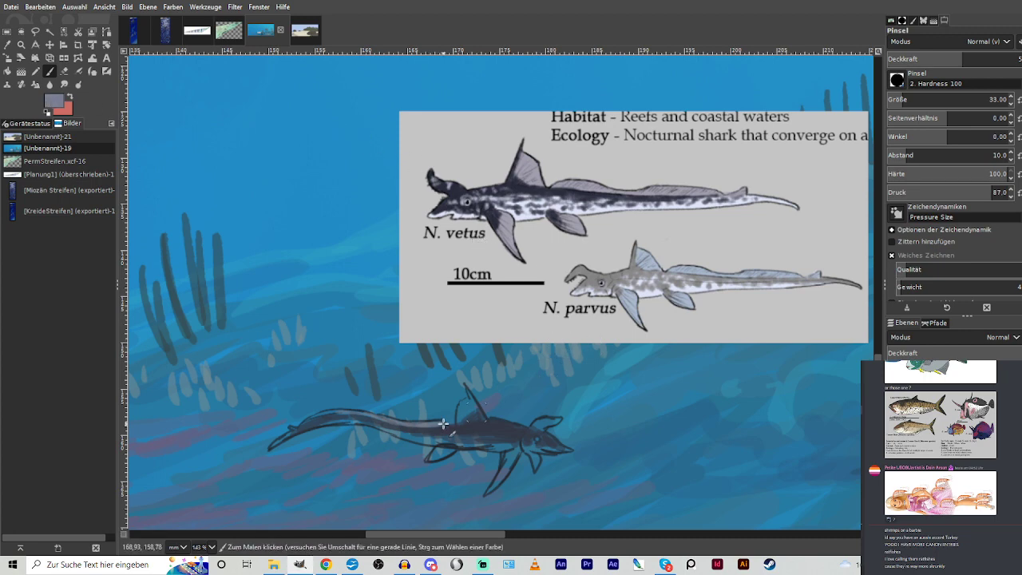
mouse_move(460, 422)
mouse_down()
mouse_move(473, 406)
mouse_move(334, 415)
mouse_move(278, 438)
mouse_move(320, 416)
mouse_up()
Paint the fins, belly and light body spots in pale lilac sampled from the reference, using a more opaque size 16 brush.
click(996, 61)
click(897, 101)
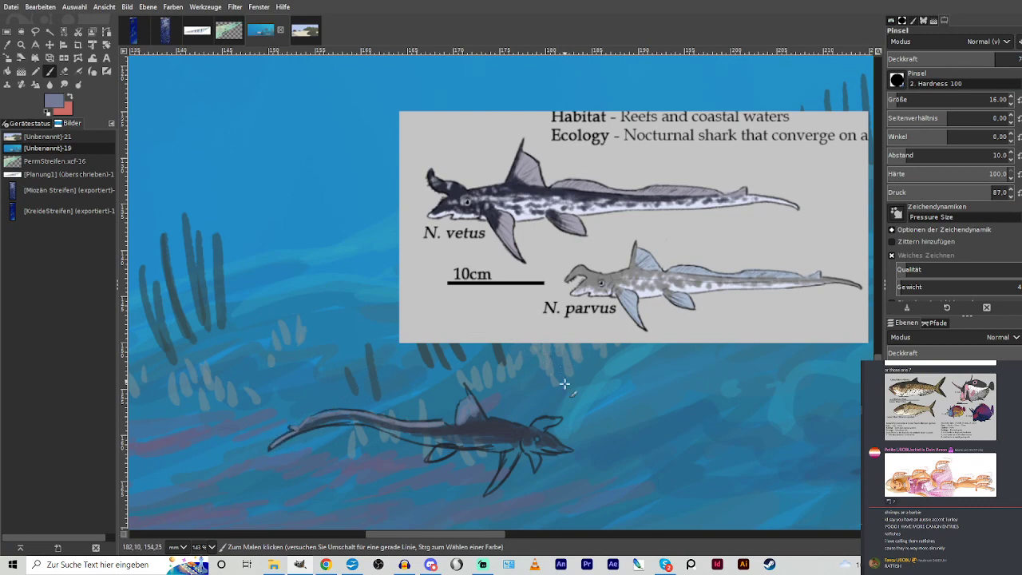
ctrl+click(478, 224)
mouse_move(509, 462)
mouse_down()
mouse_move(492, 489)
mouse_move(504, 458)
mouse_move(532, 453)
mouse_move(535, 468)
mouse_move(538, 454)
mouse_move(460, 441)
mouse_move(429, 458)
mouse_move(445, 441)
mouse_move(326, 423)
mouse_up()
mouse_move(500, 431)
mouse_down()
mouse_move(451, 440)
mouse_move(400, 431)
mouse_up()
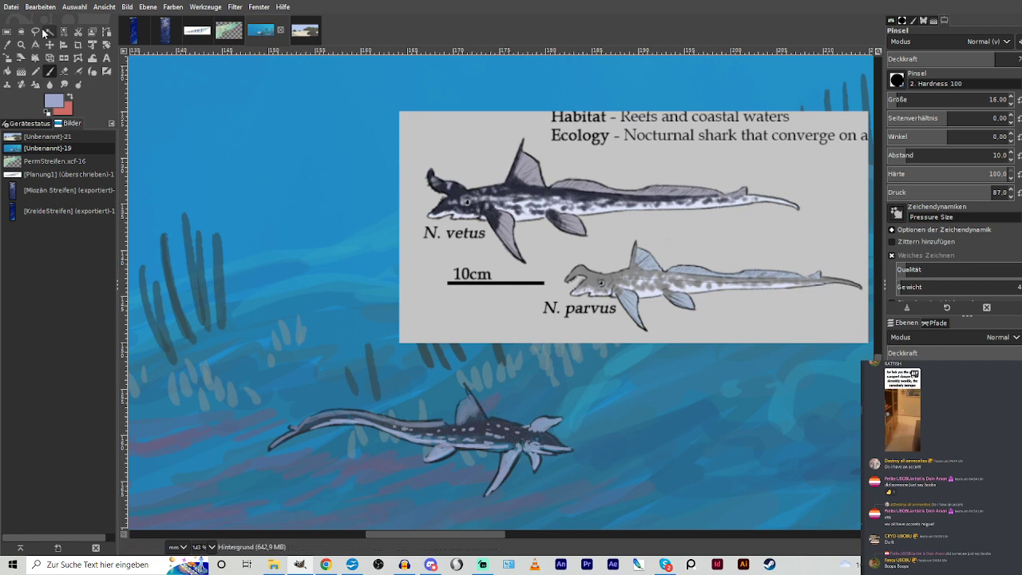
Shade the fish's head and fins with dark blue sampled from its body, and lower the brush opacity for blue touch-ups.
click(66, 84)
click(511, 432)
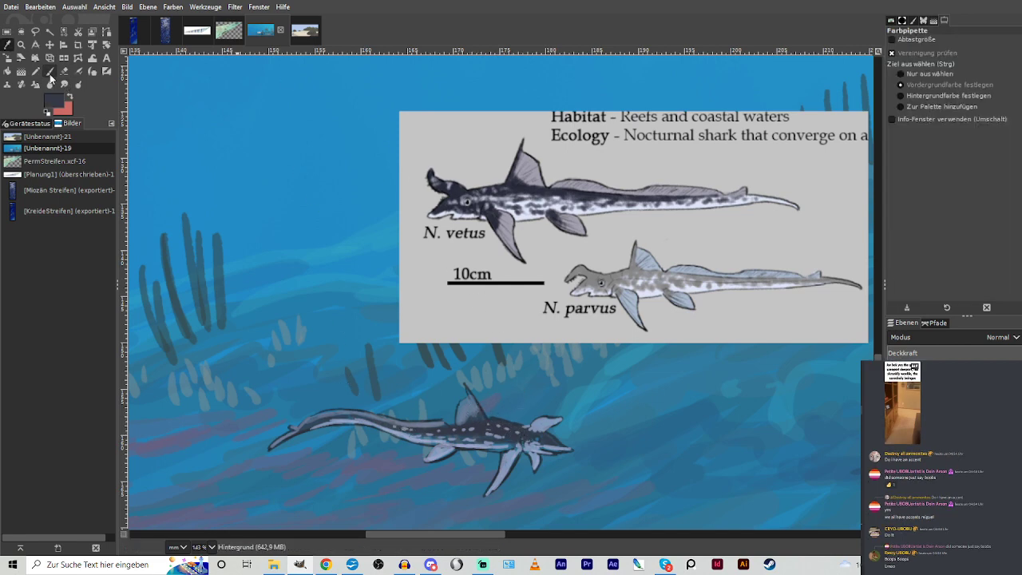
click(49, 72)
drag(538, 430, 532, 449)
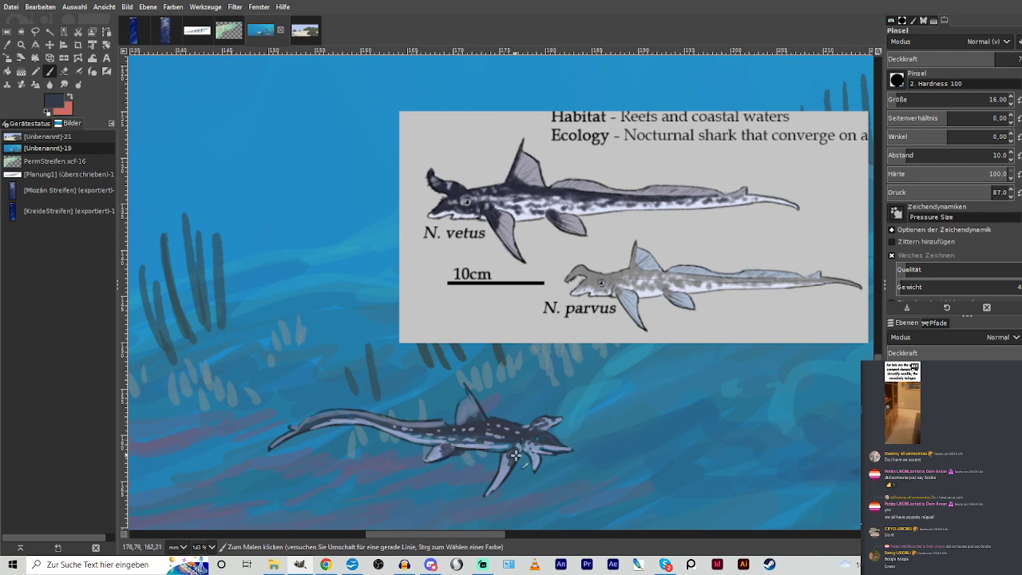
click(943, 56)
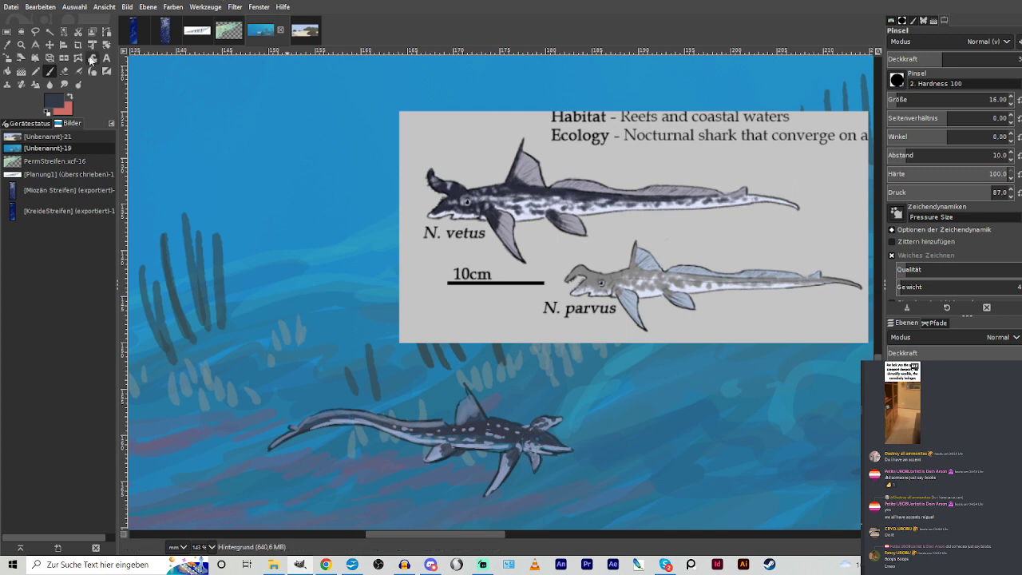
ctrl+click(499, 232)
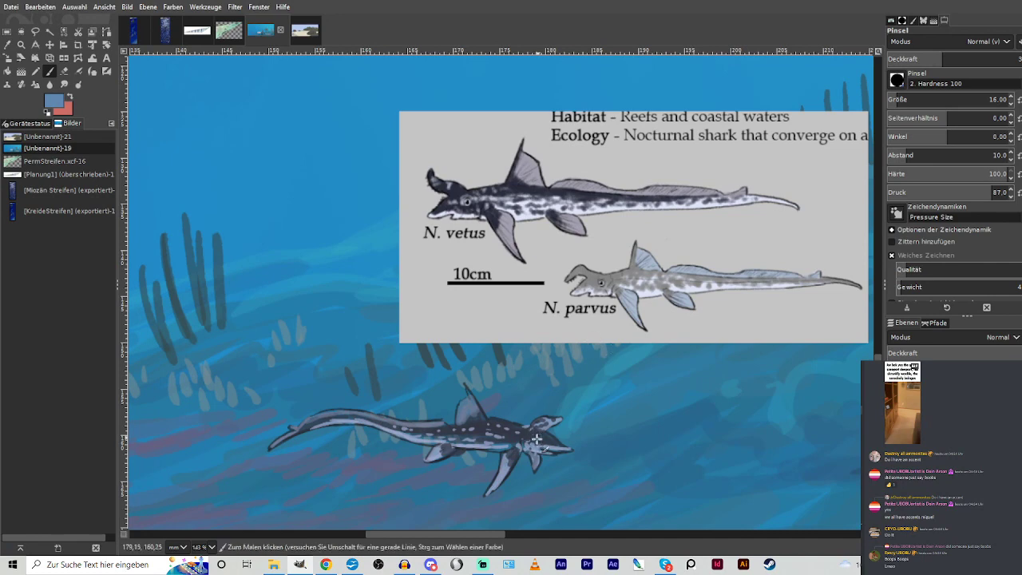
Delete the N. vetus and N. parvus reference layer from the scene.
scroll(367, 448, down, 4)
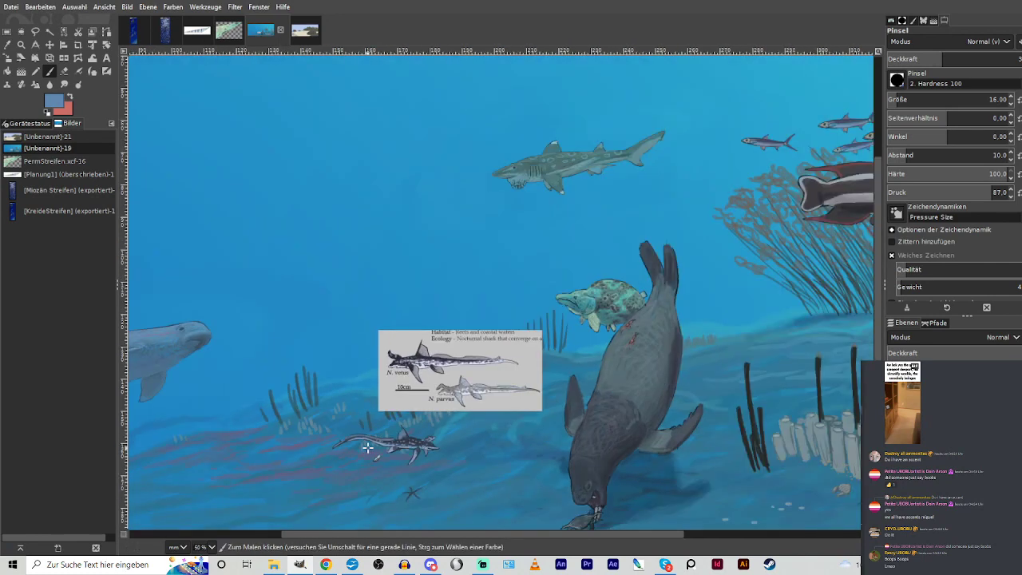
click(20, 45)
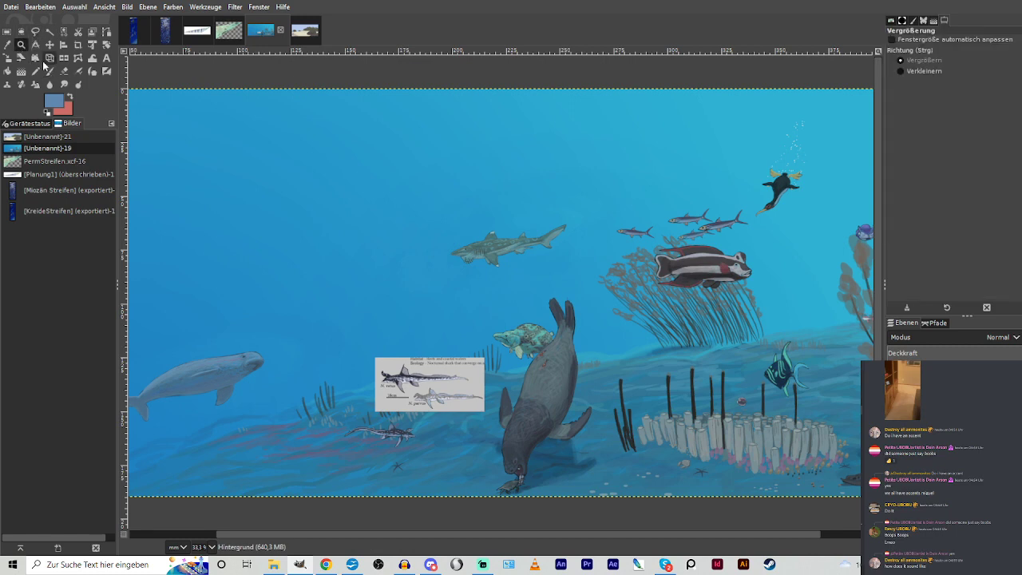
drag(316, 353, 491, 495)
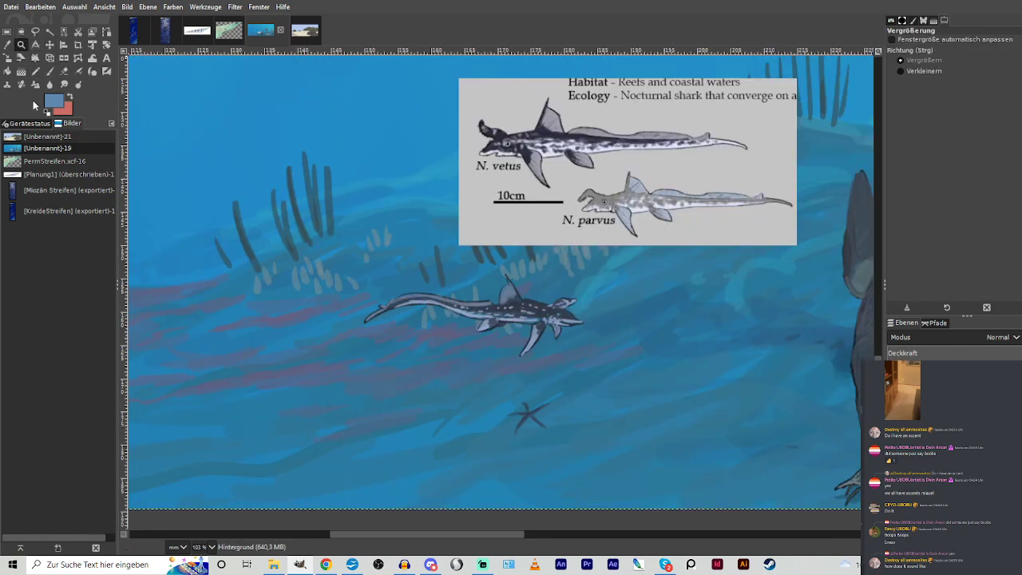
key(shift+ctrl+j)
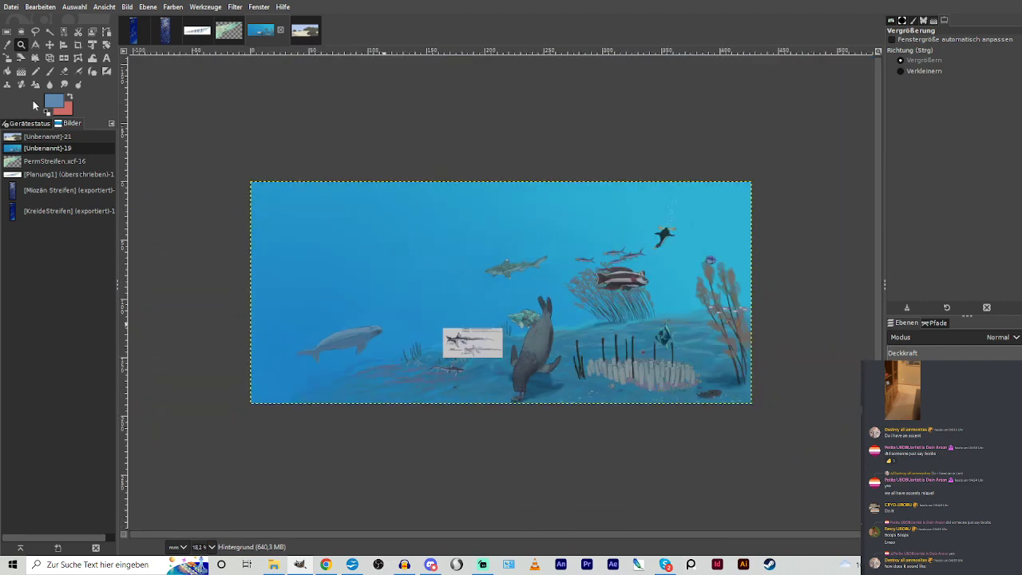
click(893, 502)
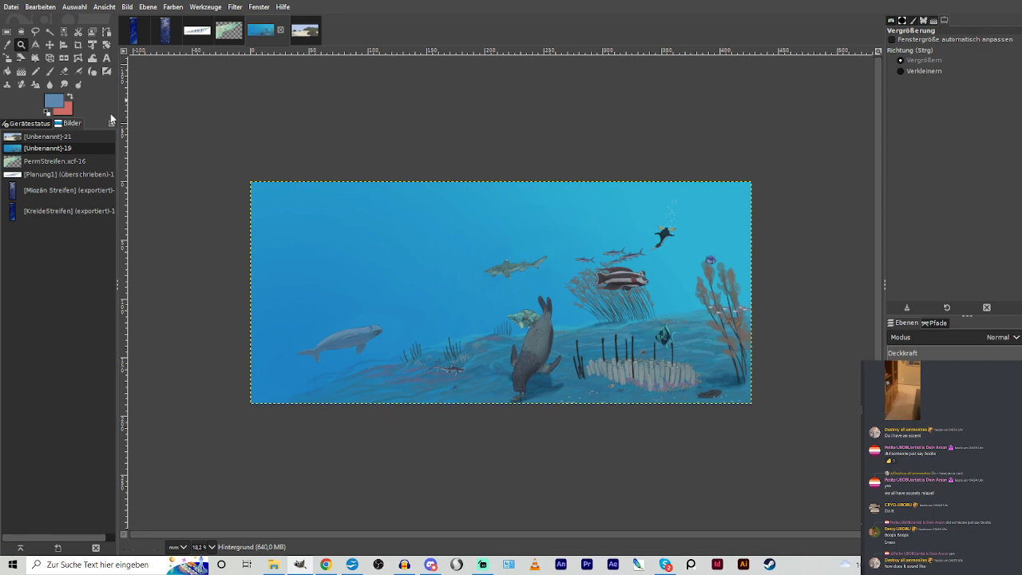
Open the Yellow Horned Reef Crusher picture in the Discord chat and copy it.
click(50, 71)
click(23, 46)
drag(408, 249, 593, 417)
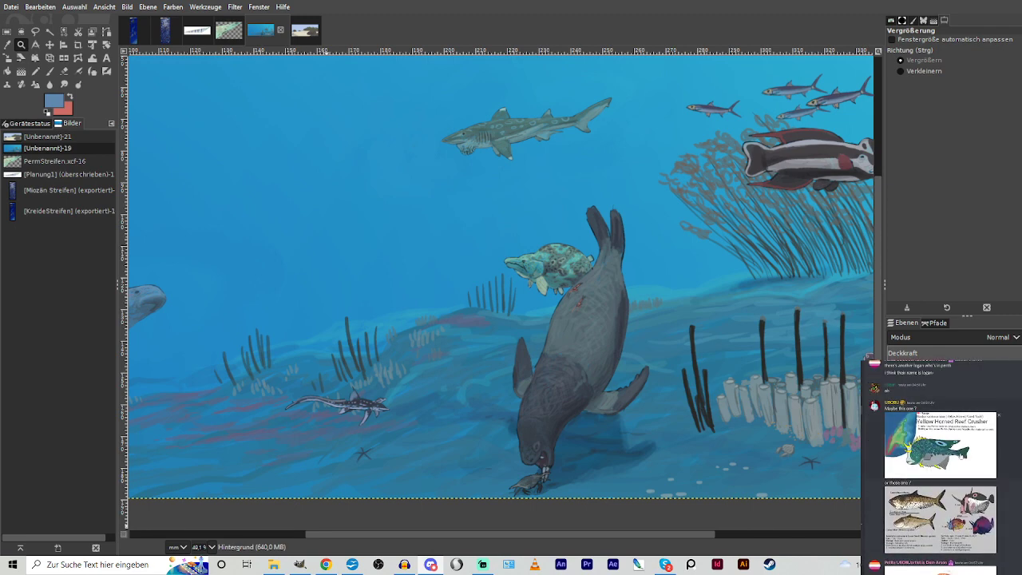
click(961, 456)
click(906, 549)
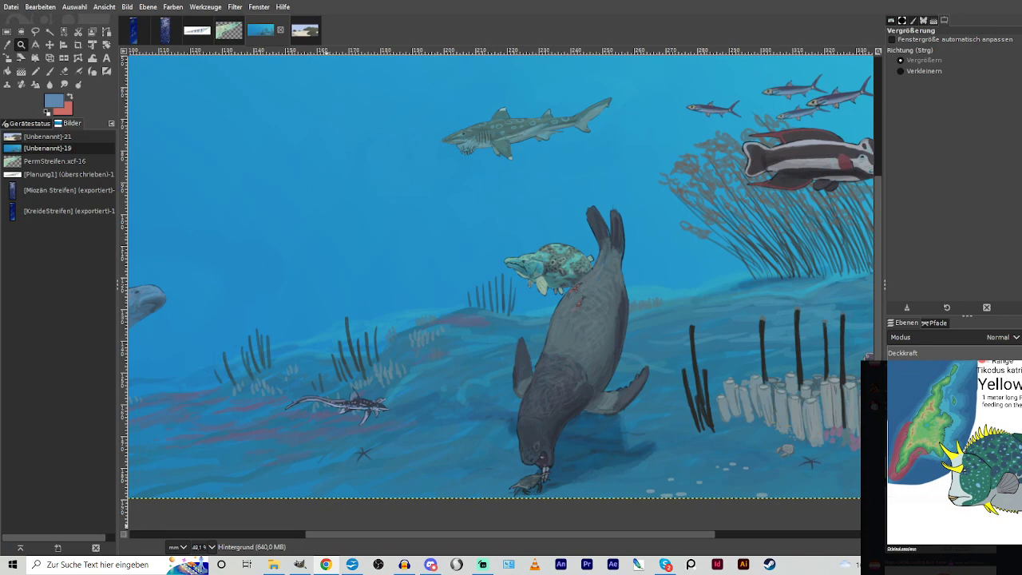
click(431, 564)
click(943, 560)
scroll(942, 467, down, 8)
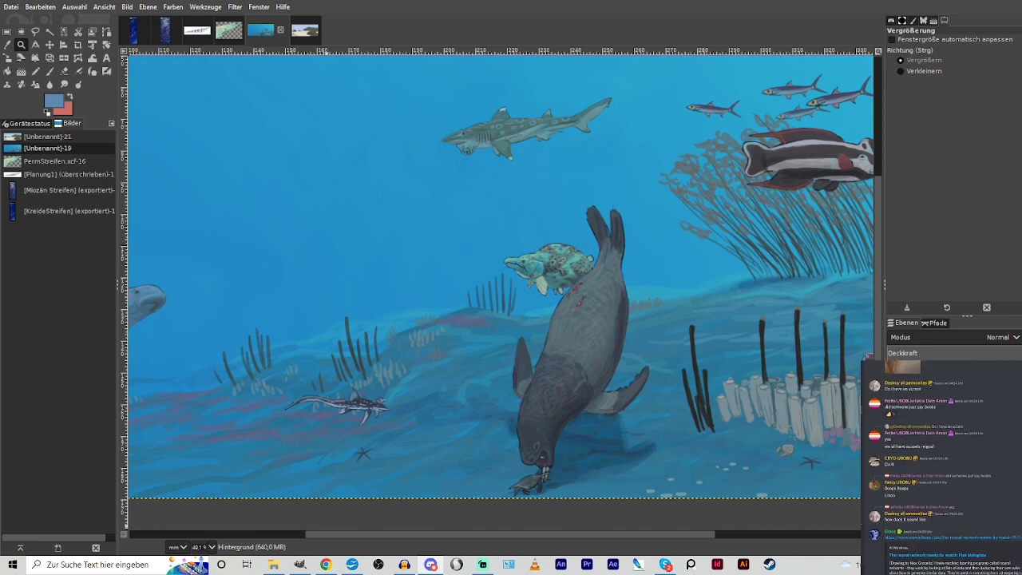
Paste the Yellow Horned Reef Crusher picture into the underwater scene and scale it down over the open water above the seal.
click(299, 564)
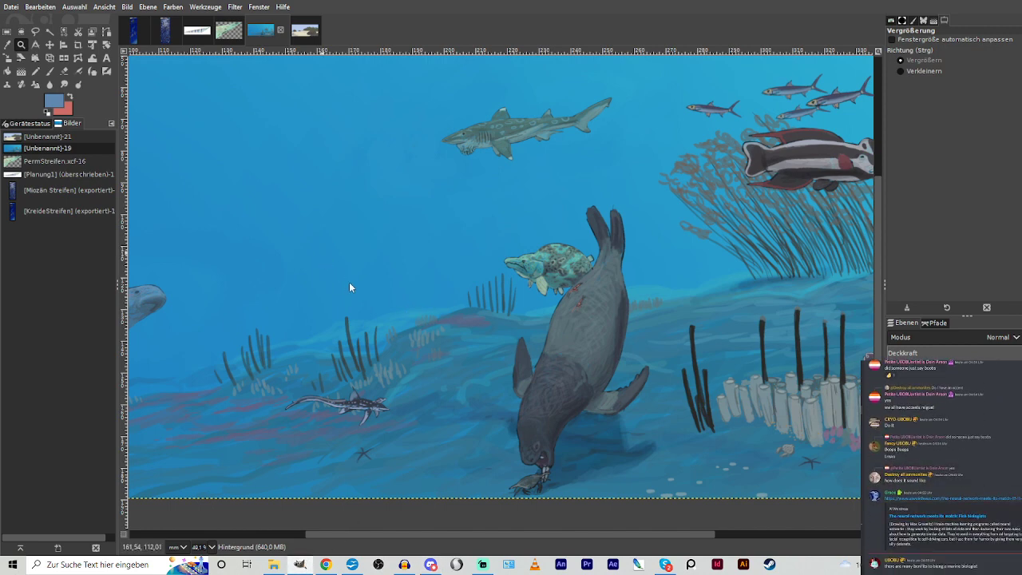
mouse_move(349, 283)
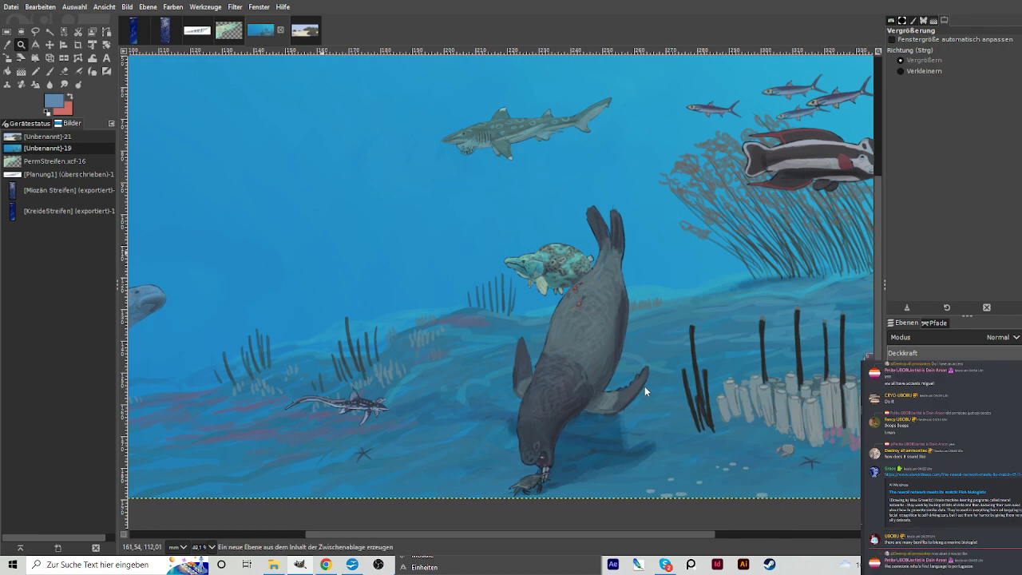
key(ctrl+v)
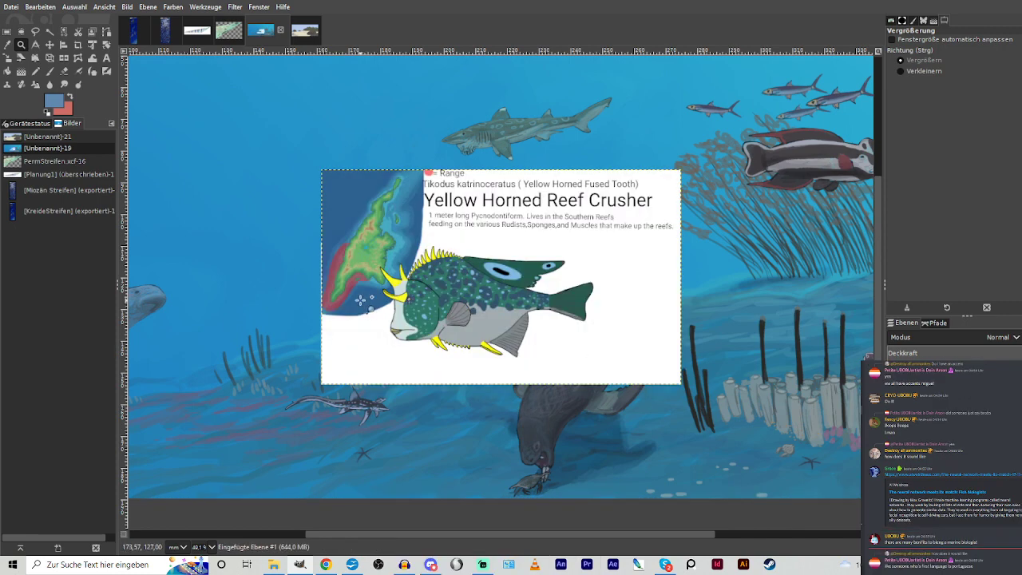
click(8, 57)
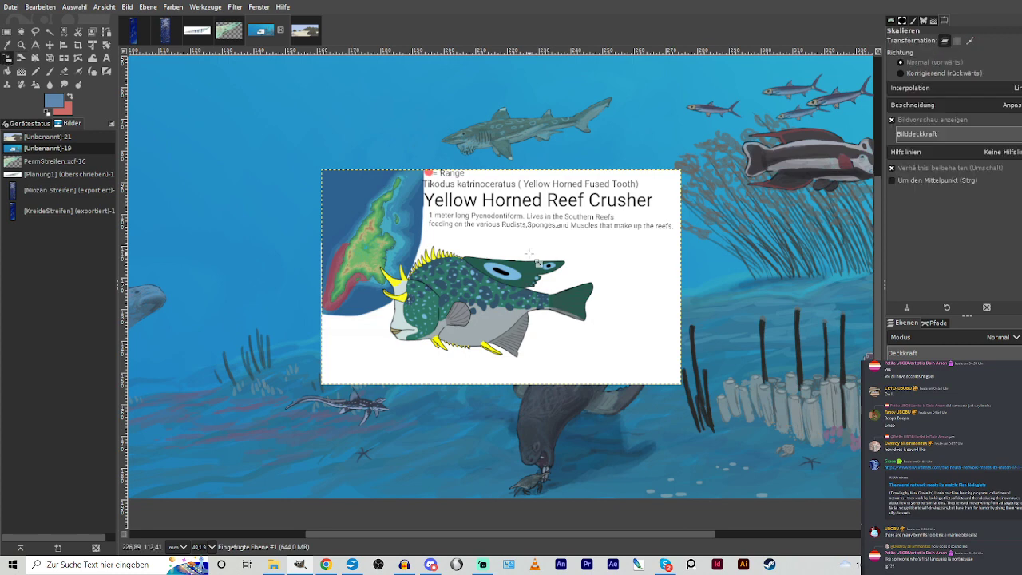
click(592, 251)
drag(591, 251, 537, 231)
click(836, 132)
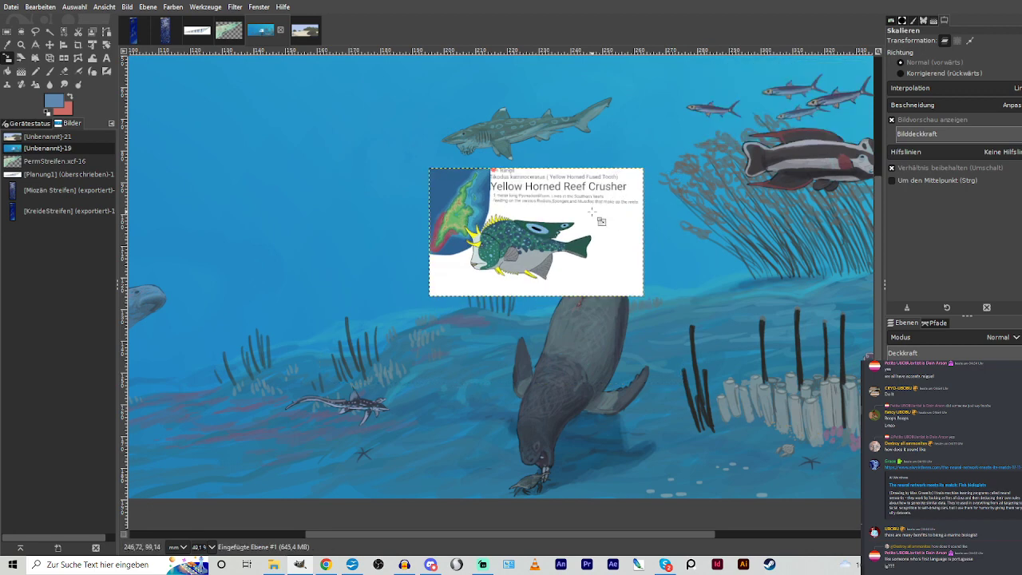
mouse_move(542, 535)
mouse_down()
mouse_move(695, 537)
mouse_move(541, 529)
mouse_up()
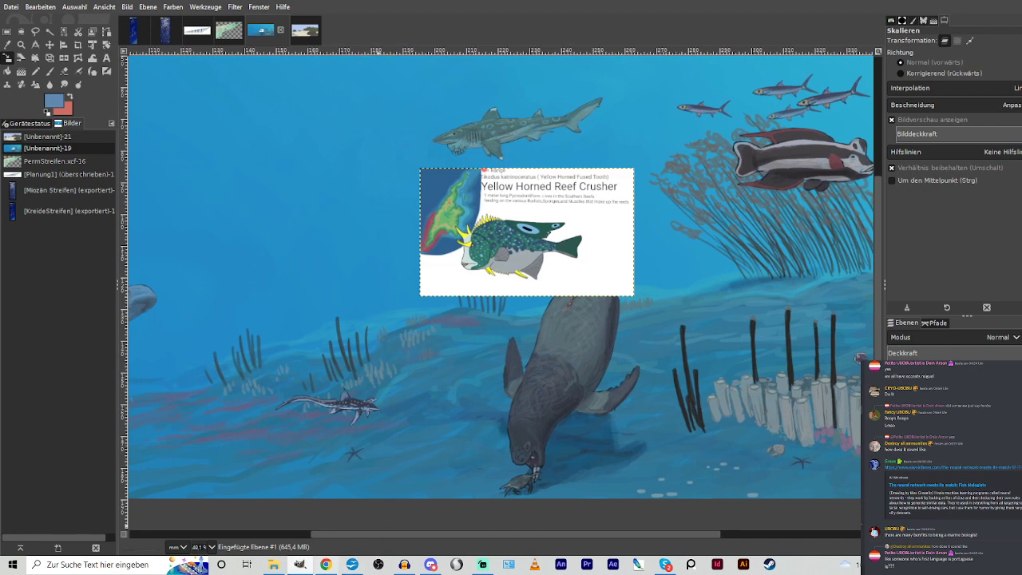
click(279, 569)
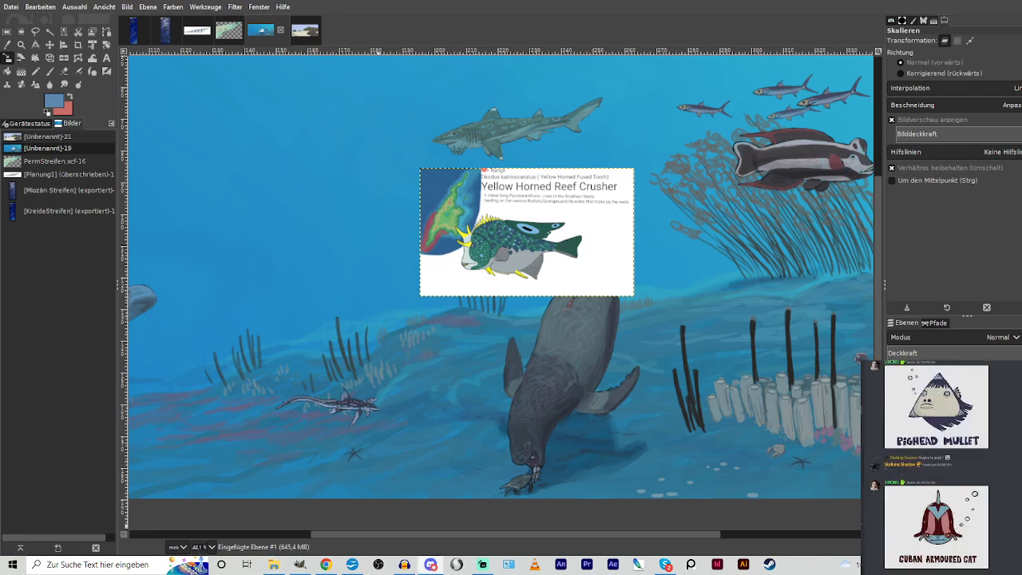
right_click(861, 523)
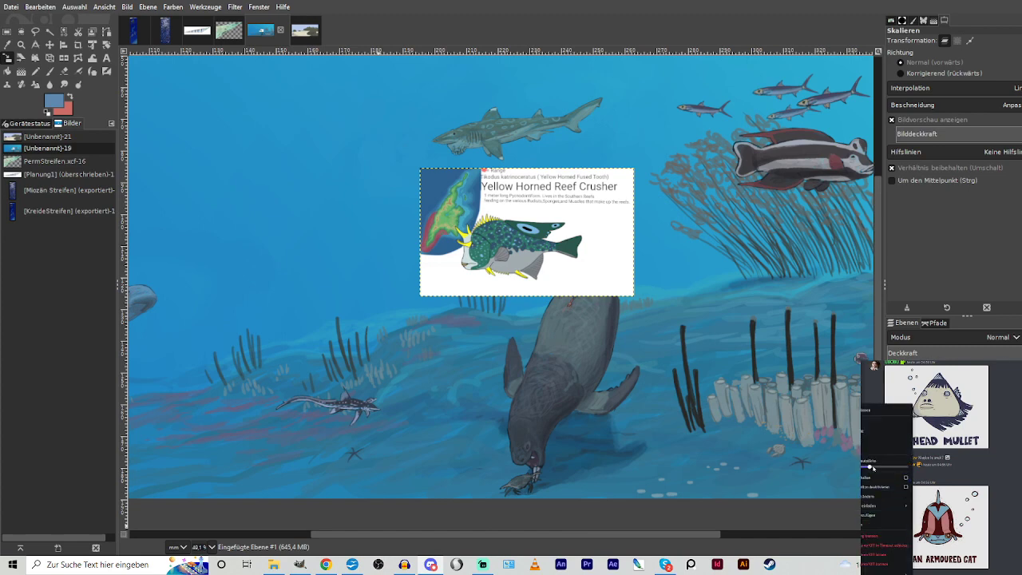
click(926, 497)
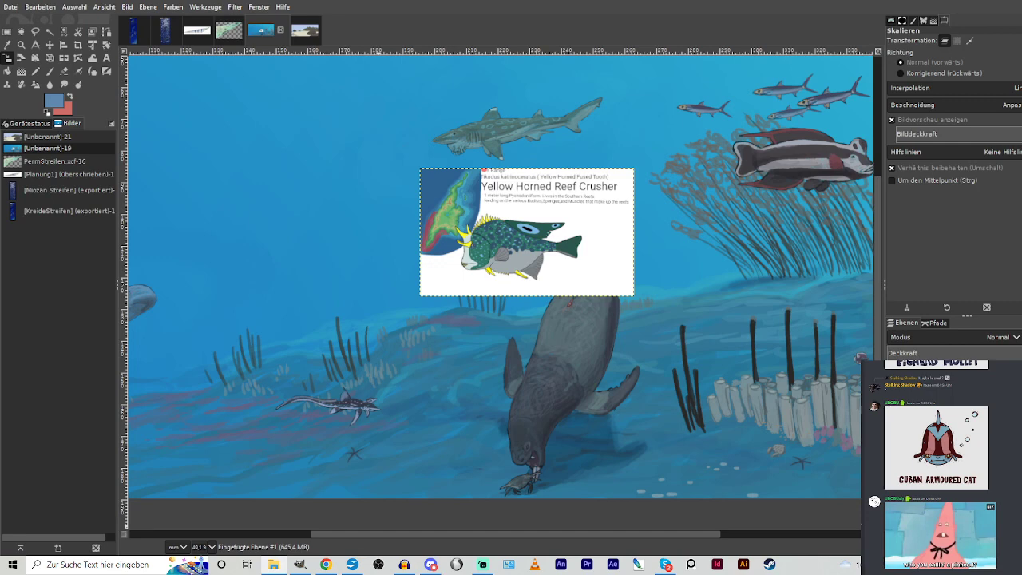
Insert Brodgers2.jpg with the snapper fish as a layer and scale it down to about 65 × 125 mm.
drag(308, 557, 478, 341)
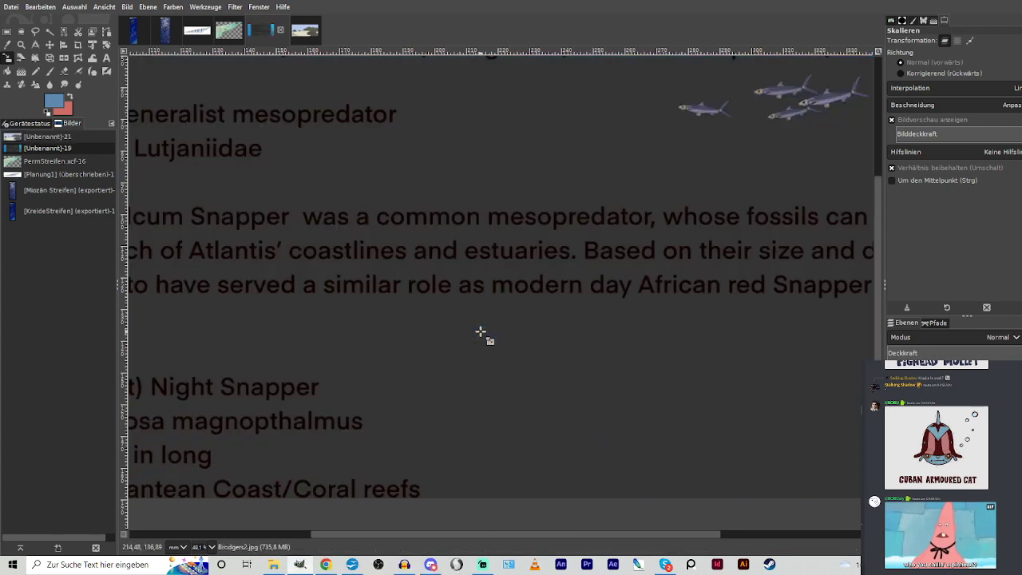
click(373, 231)
drag(483, 244, 716, 502)
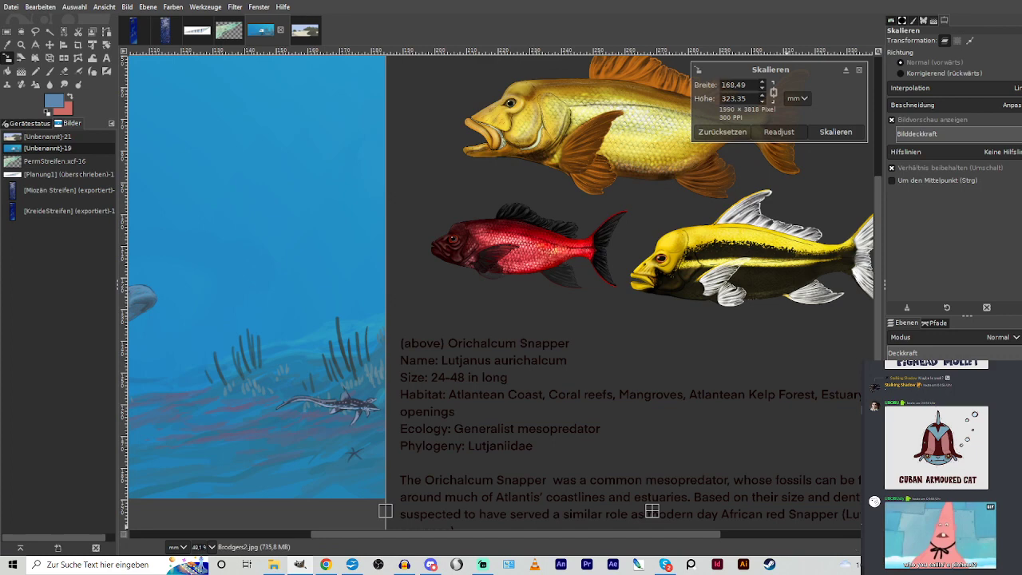
drag(879, 535, 885, 562)
drag(780, 431, 427, 162)
scroll(583, 296, up, 2)
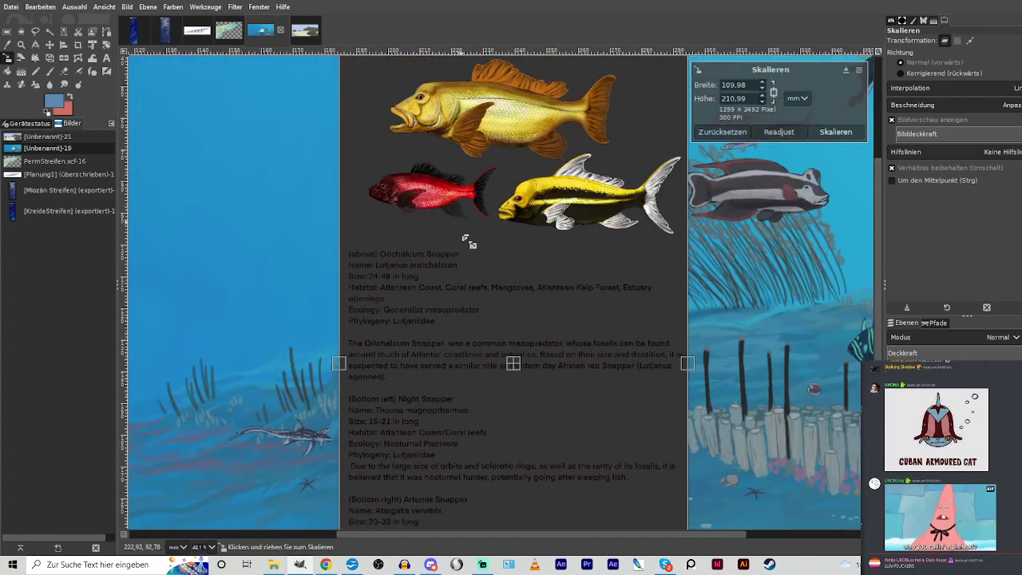
drag(462, 233, 630, 496)
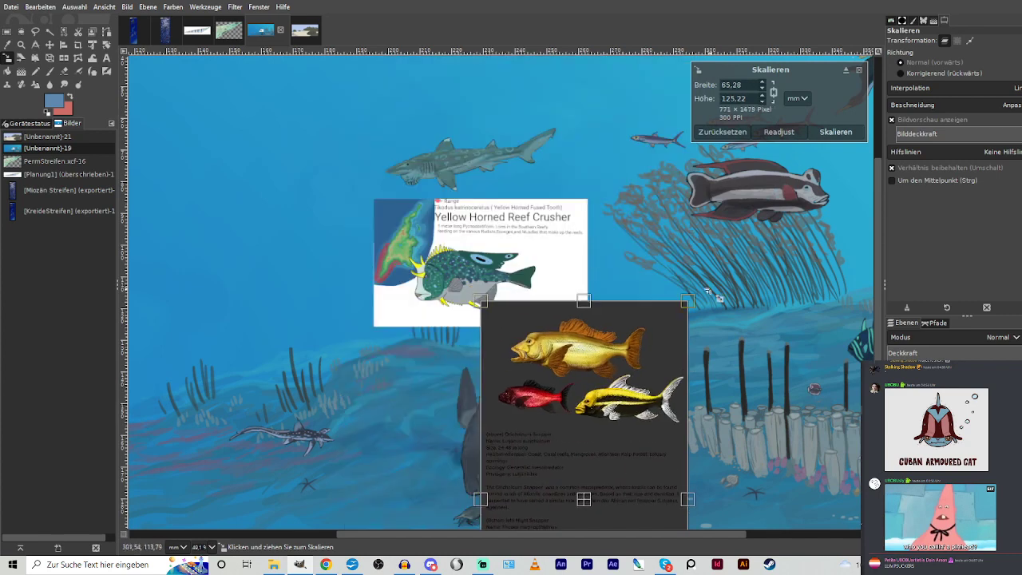
click(838, 133)
Crop the snapper reference layer to the three fish, cutting off the description text.
key(shift+c)
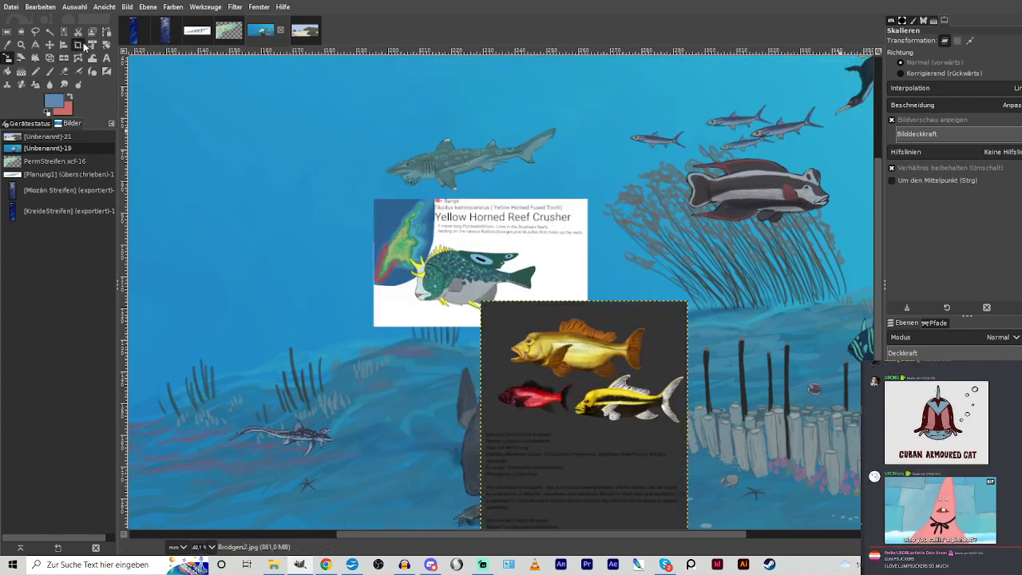
drag(490, 314, 688, 431)
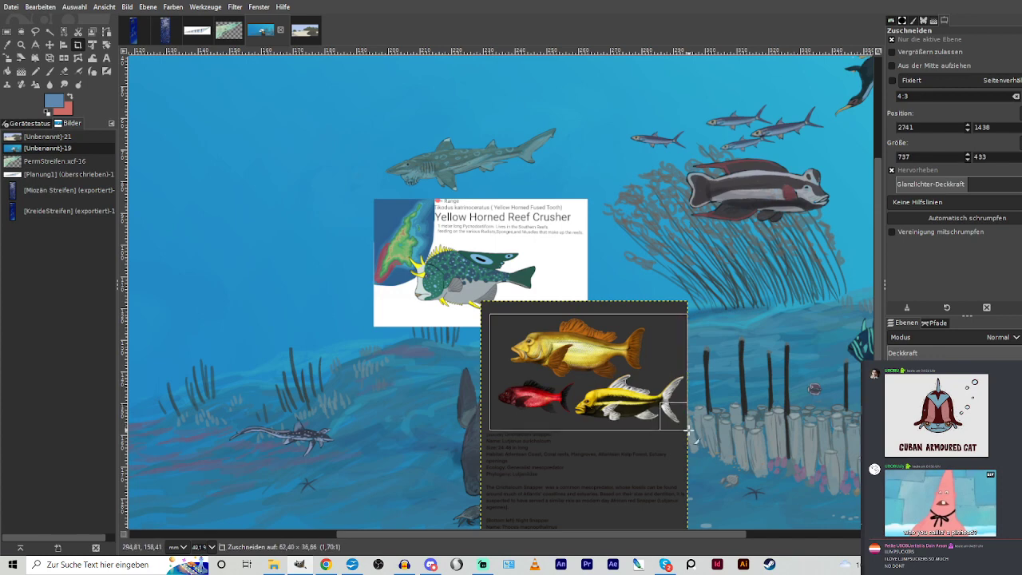
key(Return)
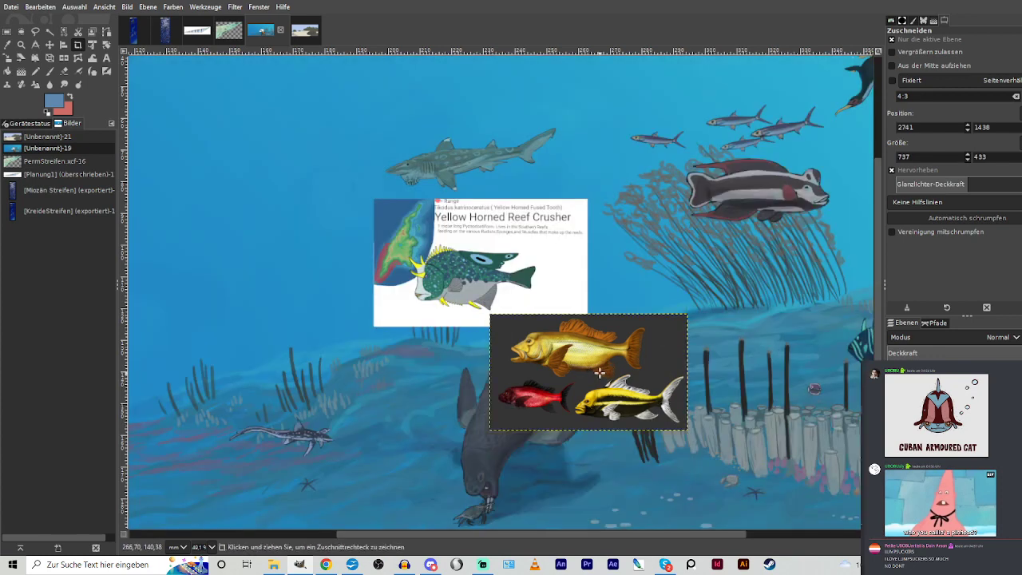
Move the three-snapper reference into the empty open water away from the Reef Crusher picture.
click(22, 44)
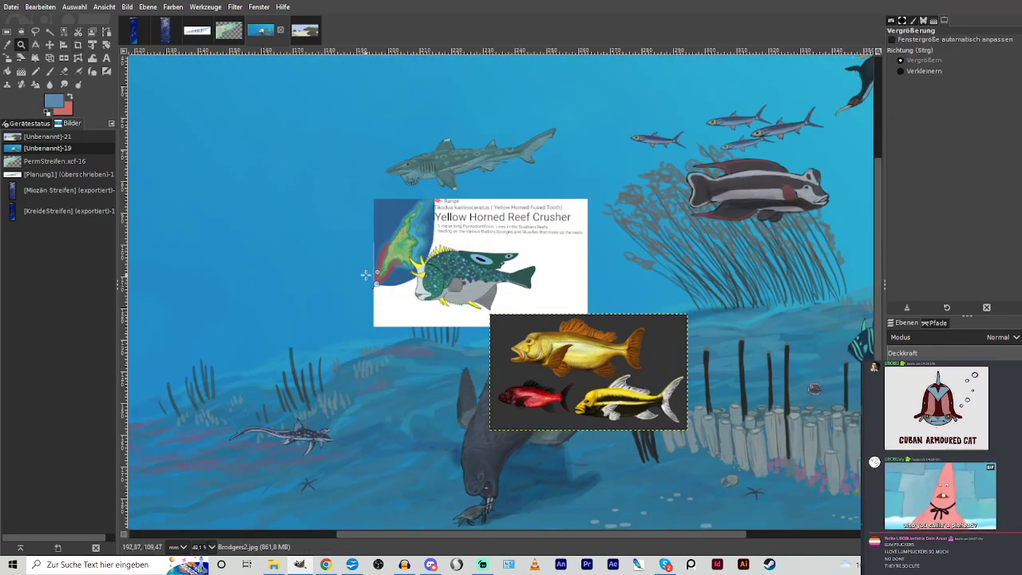
drag(364, 273, 685, 434)
scroll(563, 337, up, 3)
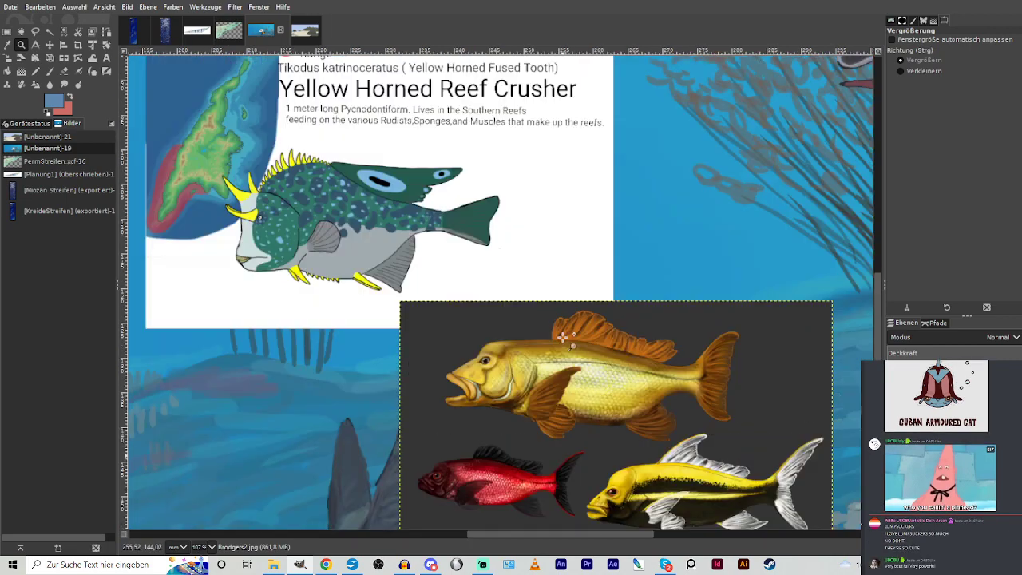
click(49, 44)
drag(566, 402, 76, 26)
drag(142, 59, 509, 209)
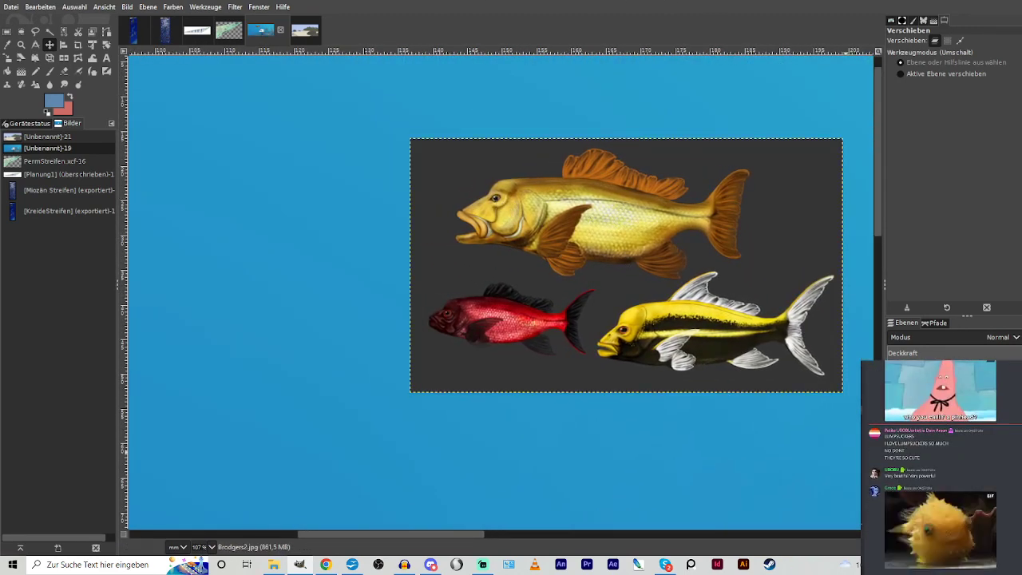
Paint light blue coral tufts along the distant seabed ridge with a sampled colour and a size 56, hardness 66 brush.
click(934, 467)
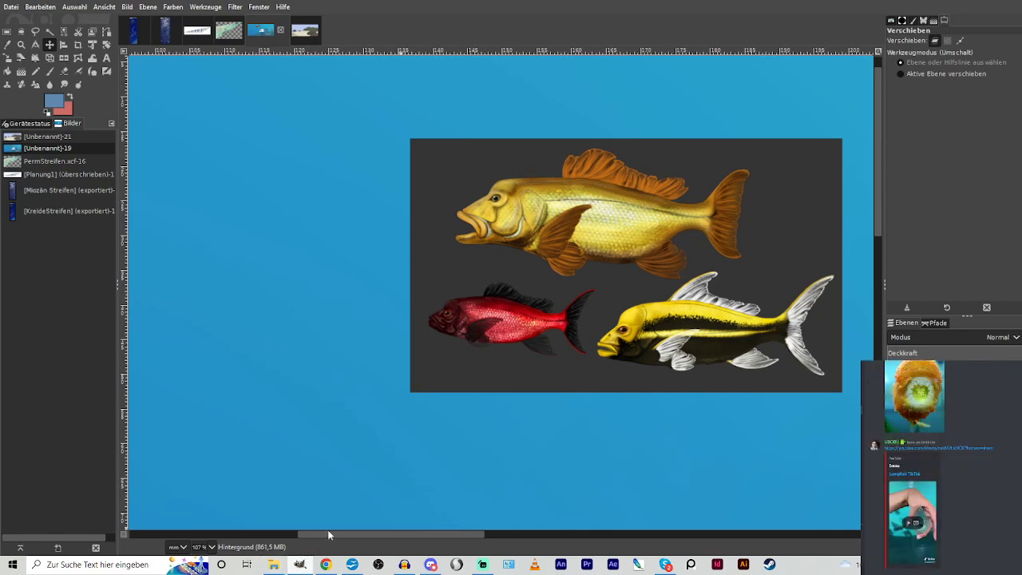
scroll(467, 349, down, 14)
scroll(466, 349, up, 5)
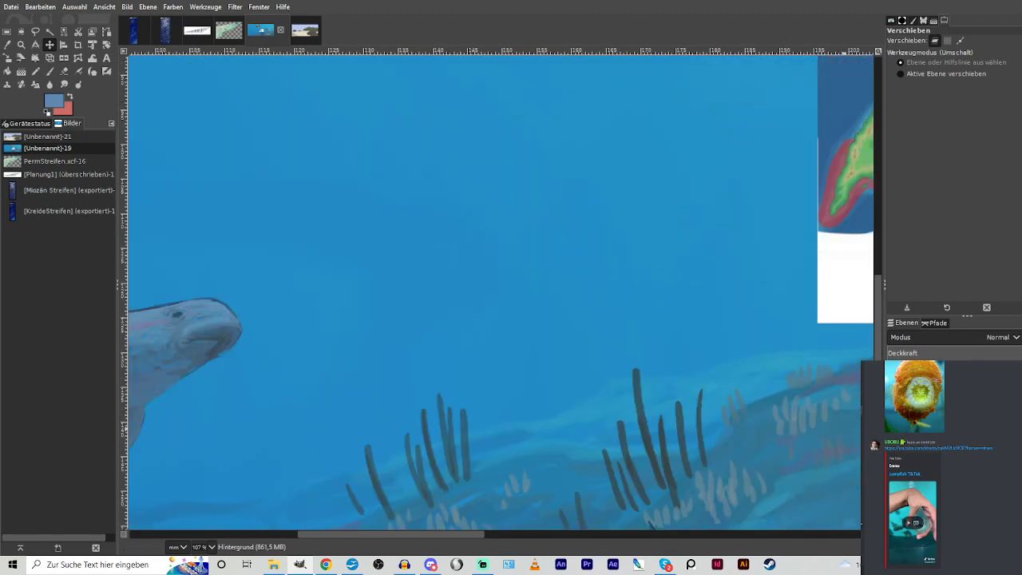
click(21, 44)
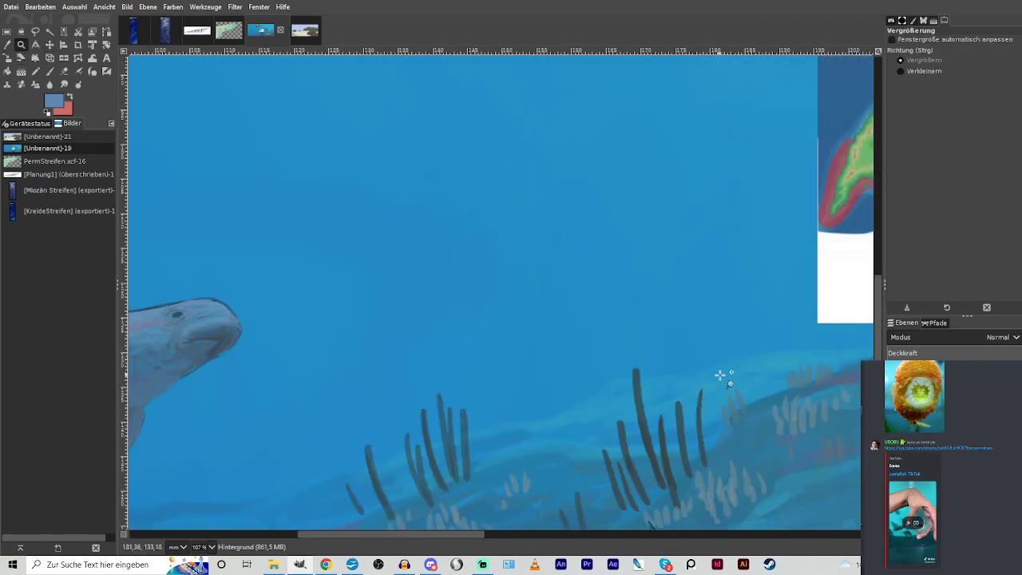
click(739, 334)
click(7, 45)
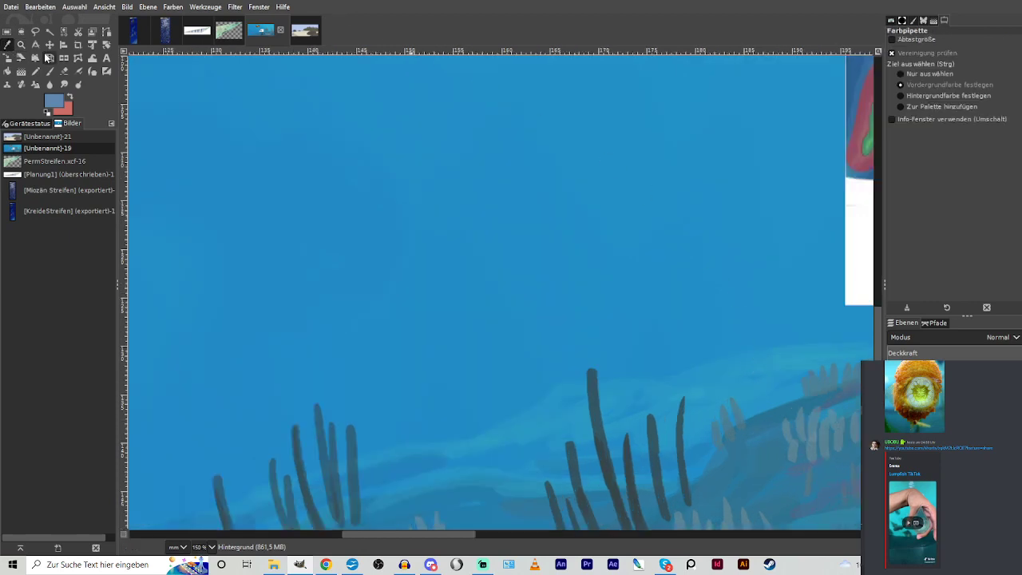
click(757, 367)
key(p)
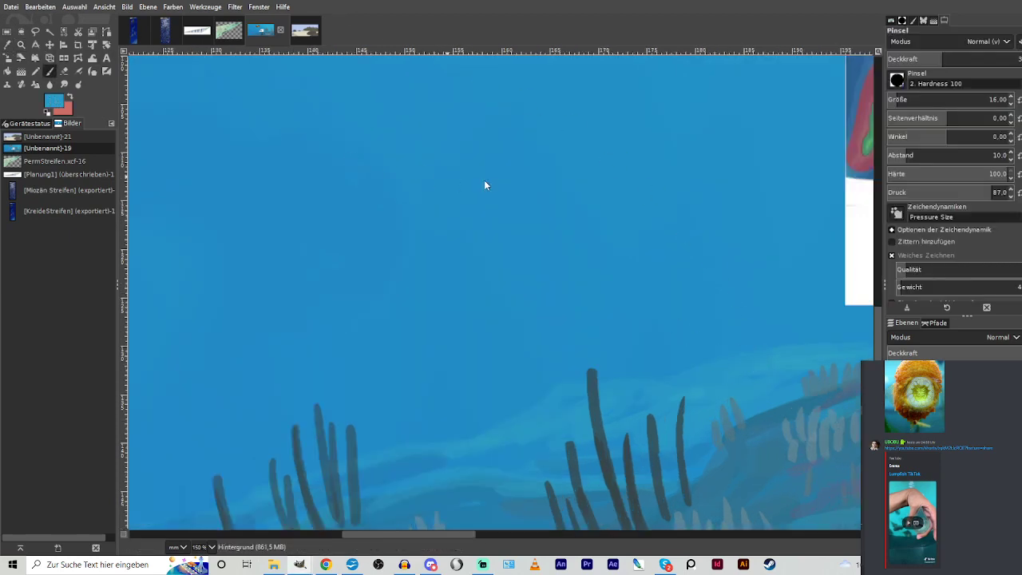
ctrl+click(554, 249)
click(908, 95)
click(966, 171)
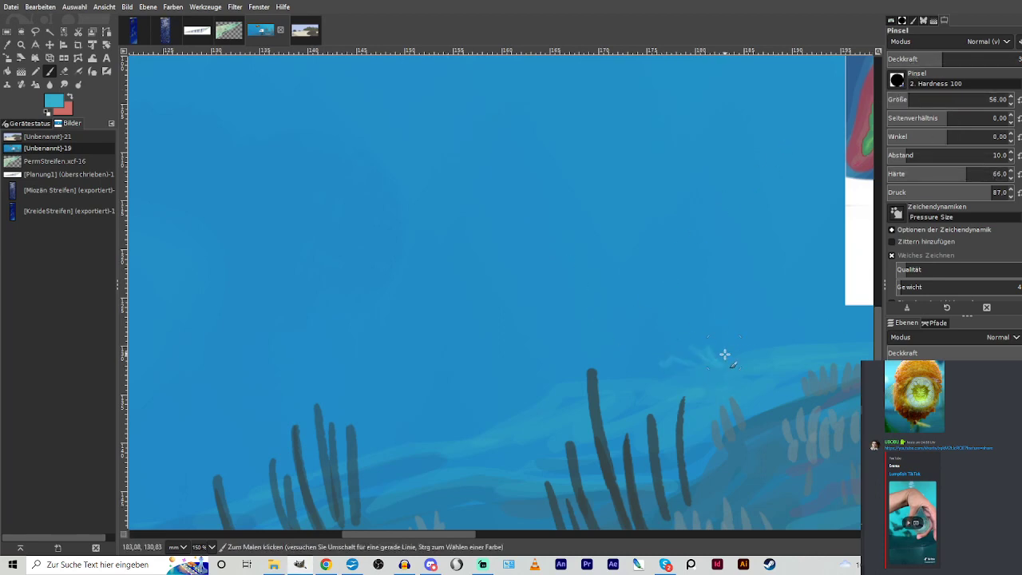
drag(724, 354, 735, 338)
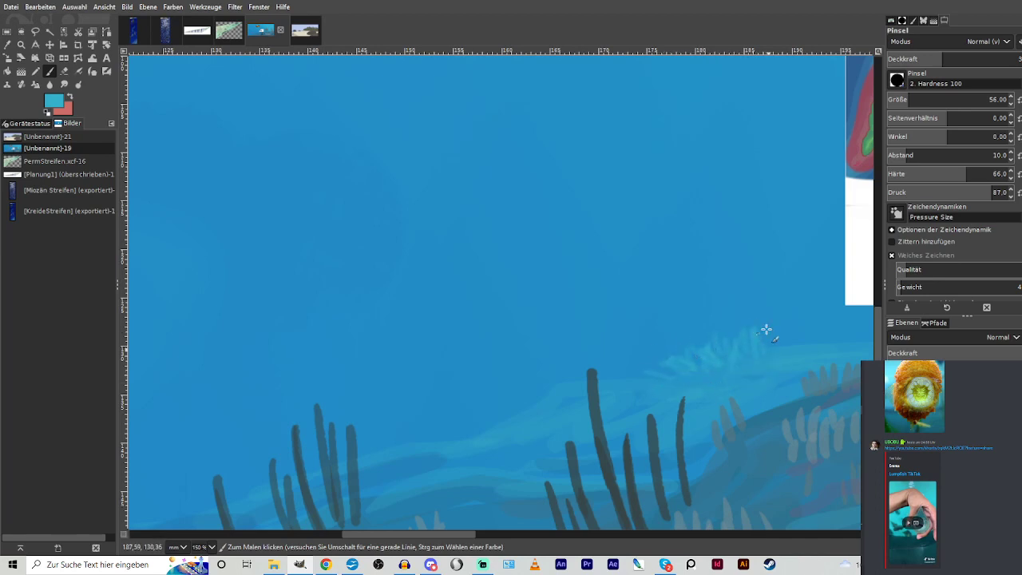
Lower the brush opacity and paint faint coral tufts on the distant ridge beside the large reed cluster.
click(927, 58)
click(555, 534)
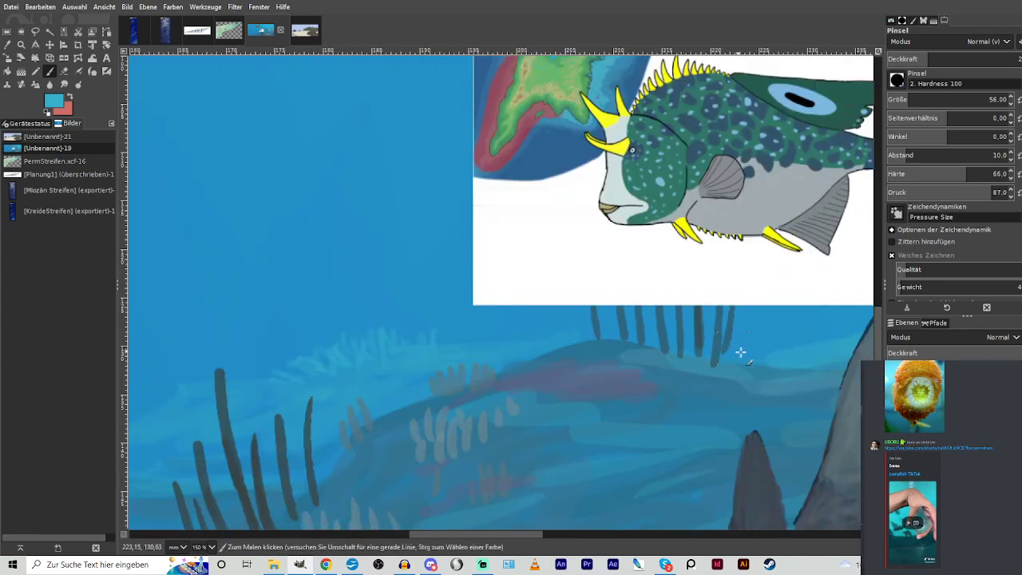
click(579, 535)
drag(564, 534, 661, 529)
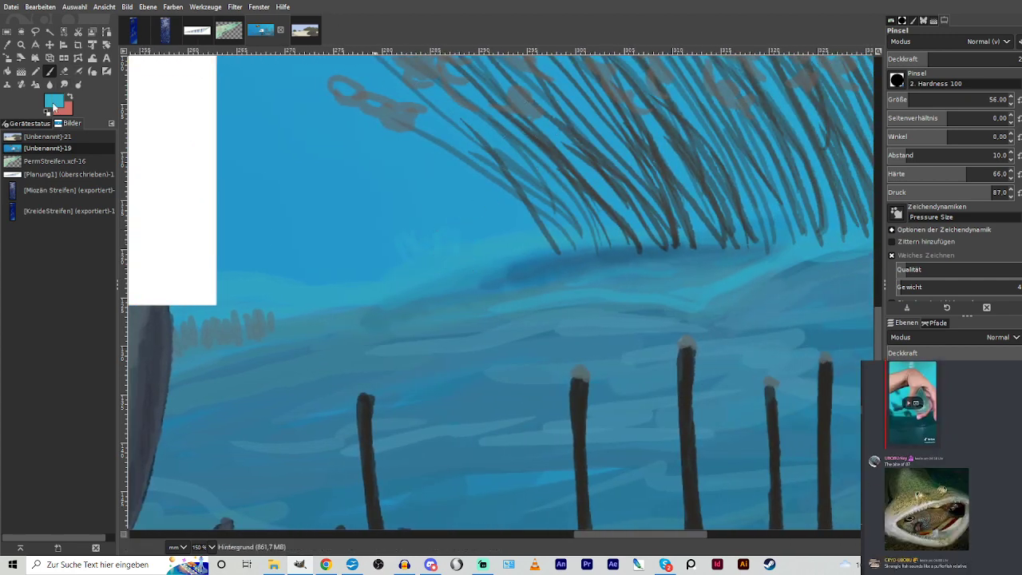
Choose a lighter turquoise and dab small flat patches across the seabed just below the reed cluster.
click(556, 247)
click(510, 212)
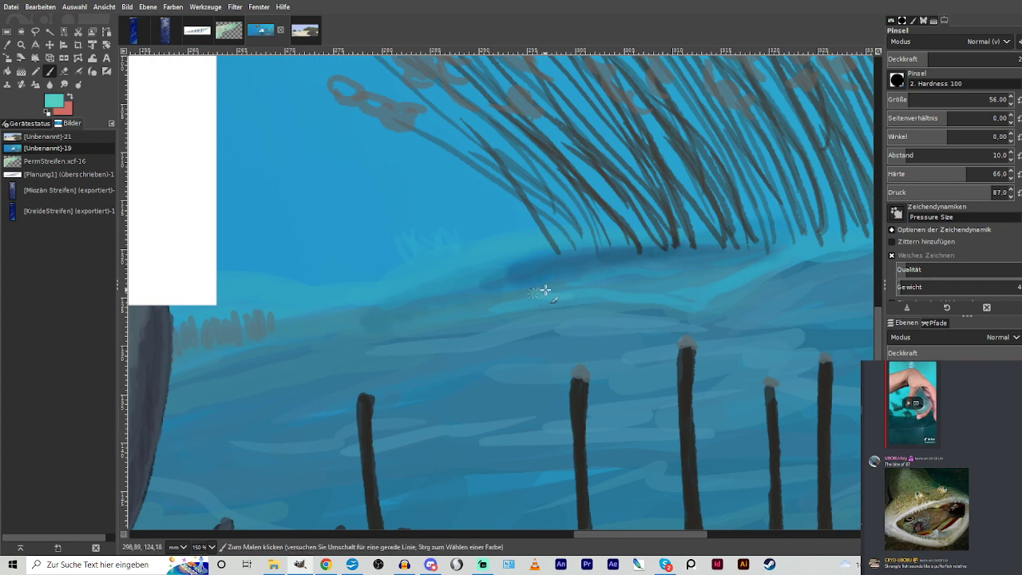
mouse_move(500, 307)
mouse_down()
mouse_move(627, 303)
mouse_move(478, 292)
mouse_move(413, 301)
mouse_up()
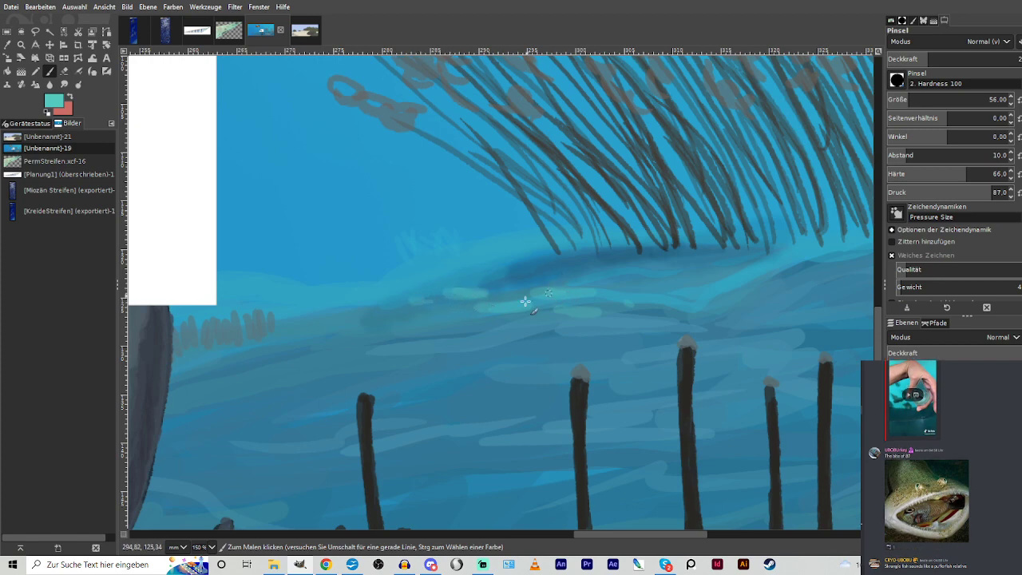
drag(620, 535, 652, 534)
mouse_move(689, 279)
mouse_down()
mouse_move(653, 279)
mouse_move(682, 281)
mouse_move(642, 290)
mouse_move(772, 279)
mouse_move(745, 255)
mouse_move(623, 264)
mouse_move(574, 281)
mouse_move(596, 280)
mouse_up()
drag(808, 275, 849, 278)
drag(722, 251, 721, 251)
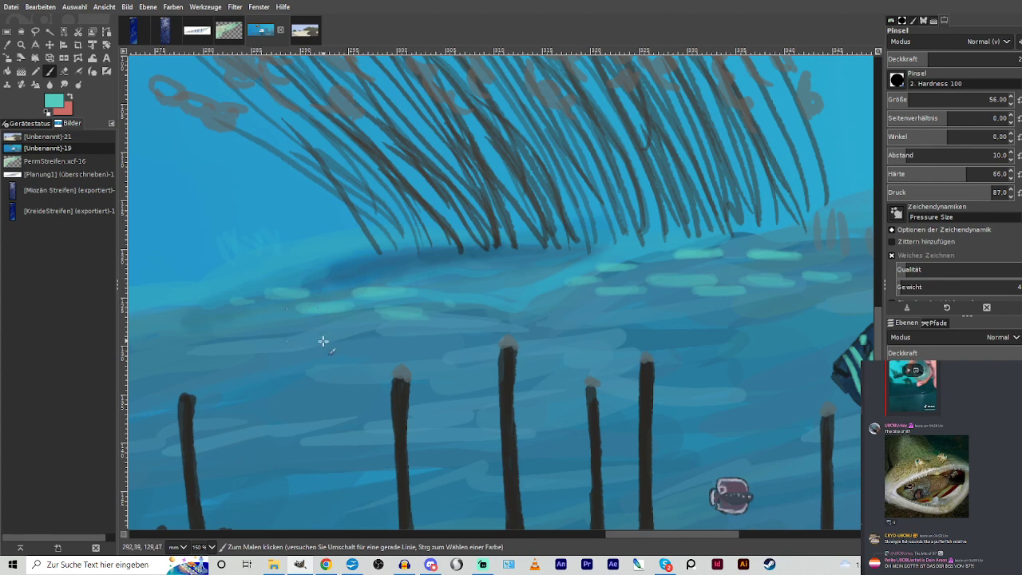
Paint larger turquoise oval patches on the nearer seabed around the tops of the dark poles.
mouse_move(322, 341)
mouse_down()
mouse_move(330, 347)
mouse_move(303, 354)
mouse_up()
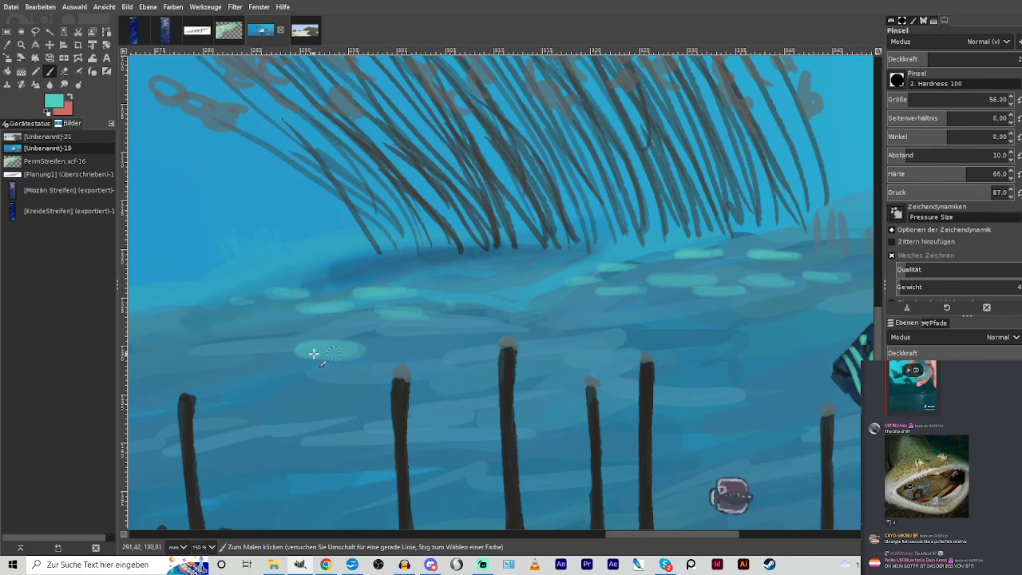
mouse_move(421, 348)
mouse_down()
mouse_move(459, 345)
mouse_move(419, 348)
mouse_move(431, 345)
mouse_up()
drag(325, 343, 323, 352)
mouse_move(600, 327)
mouse_down()
mouse_move(613, 333)
mouse_move(602, 328)
mouse_up()
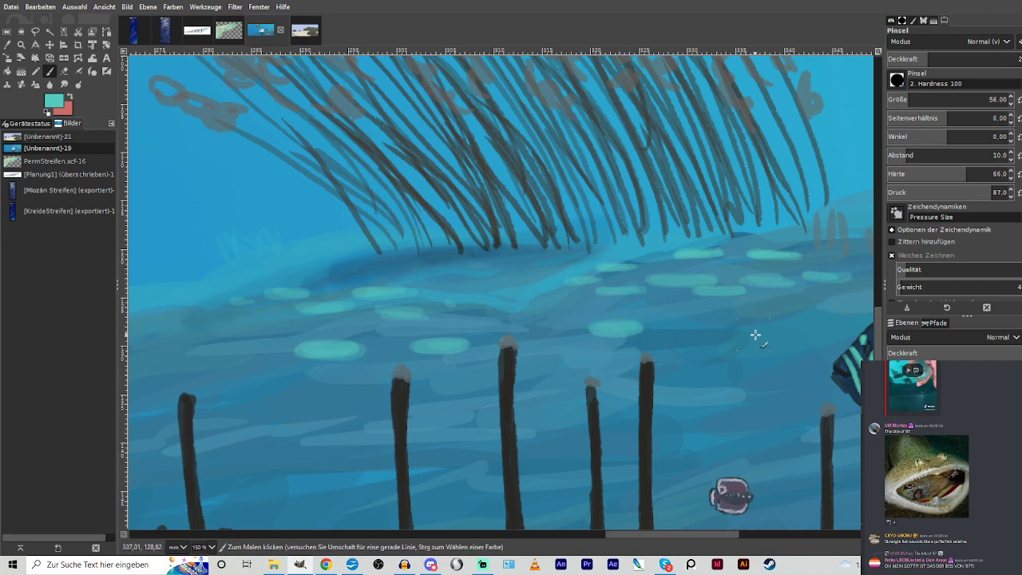
mouse_move(756, 335)
mouse_down()
mouse_move(747, 336)
mouse_move(756, 337)
mouse_up()
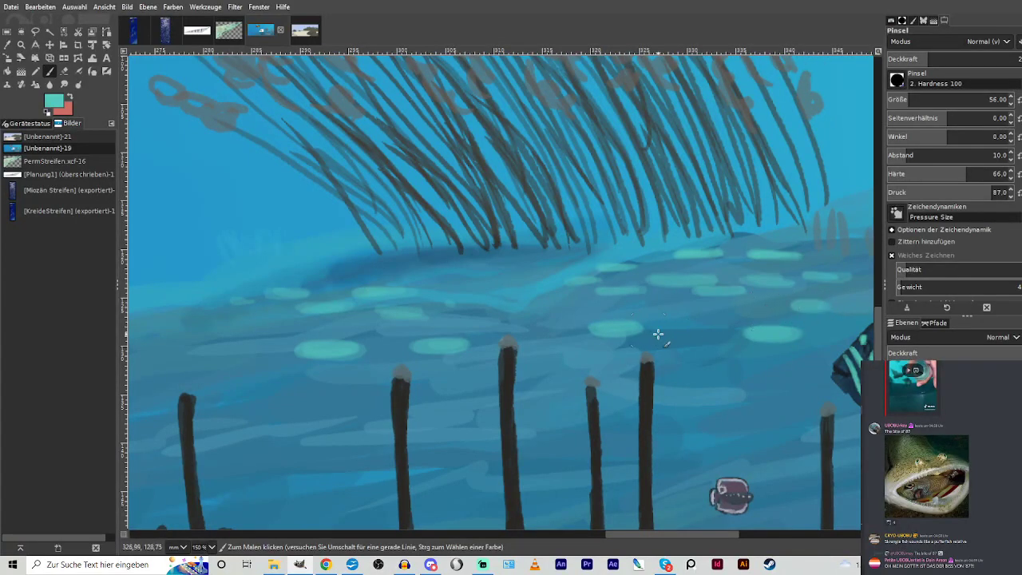
drag(658, 334, 657, 336)
mouse_move(276, 332)
mouse_down()
mouse_move(267, 333)
mouse_move(293, 328)
mouse_move(245, 332)
mouse_move(247, 362)
mouse_move(256, 361)
mouse_up()
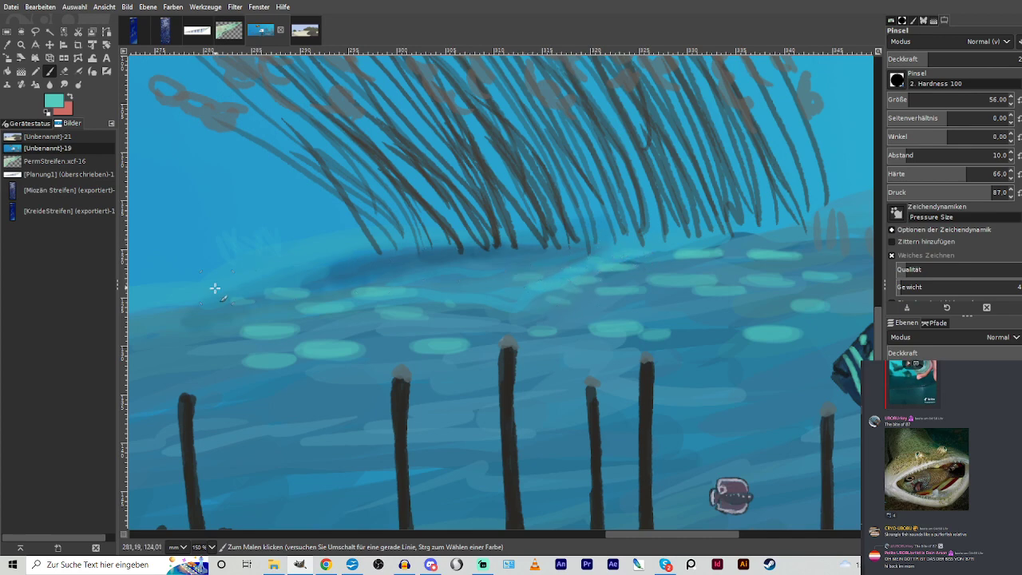
Sample the darker seabed blue at the base of the reed cluster for retouching the seabed with the brush.
click(8, 45)
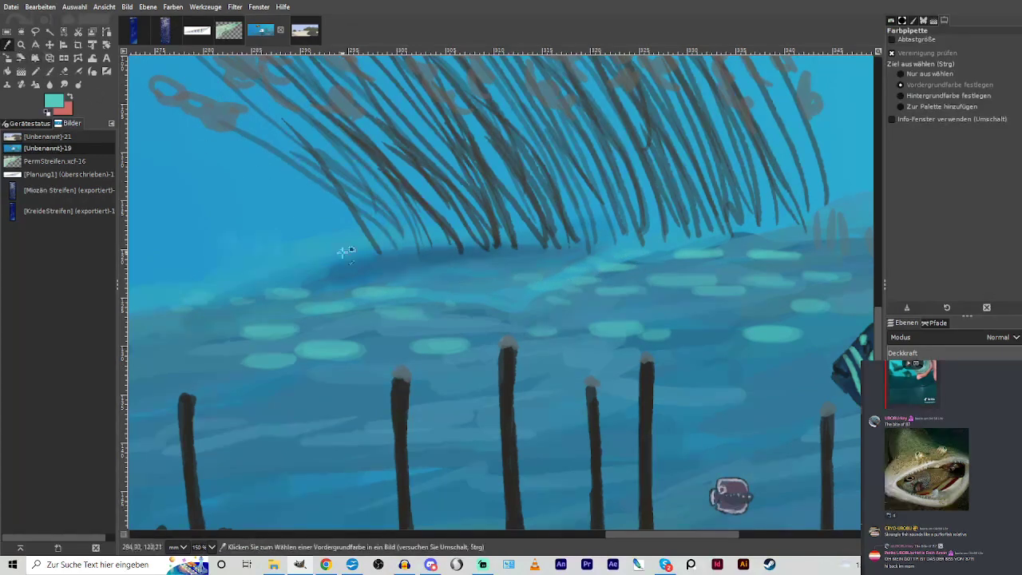
click(345, 251)
click(50, 71)
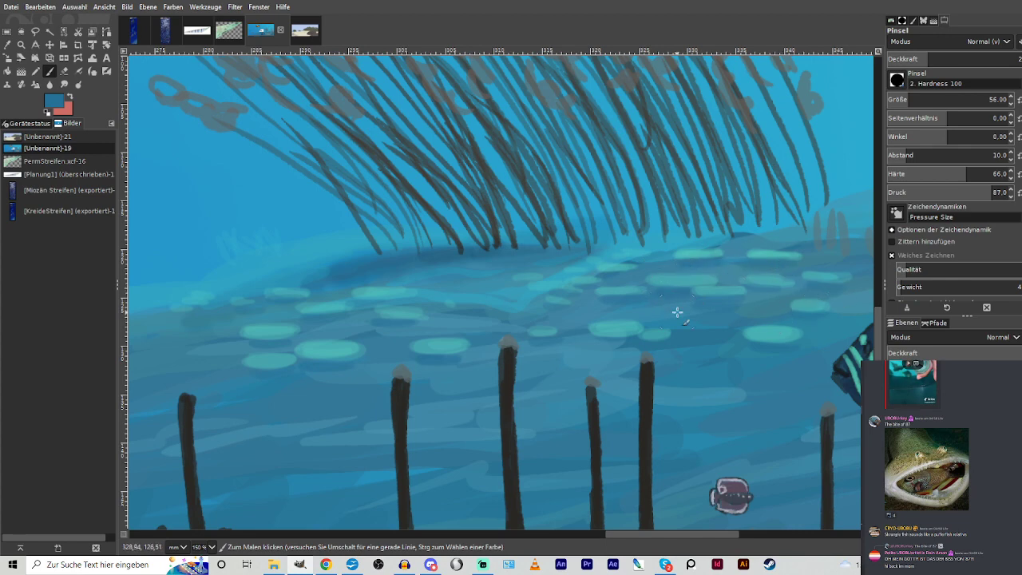
Move the Yellow Horned Reef Crusher reference image from above the diving seal to the open water beside the large reed cluster.
scroll(678, 312, down, 3)
scroll(677, 312, down, 1)
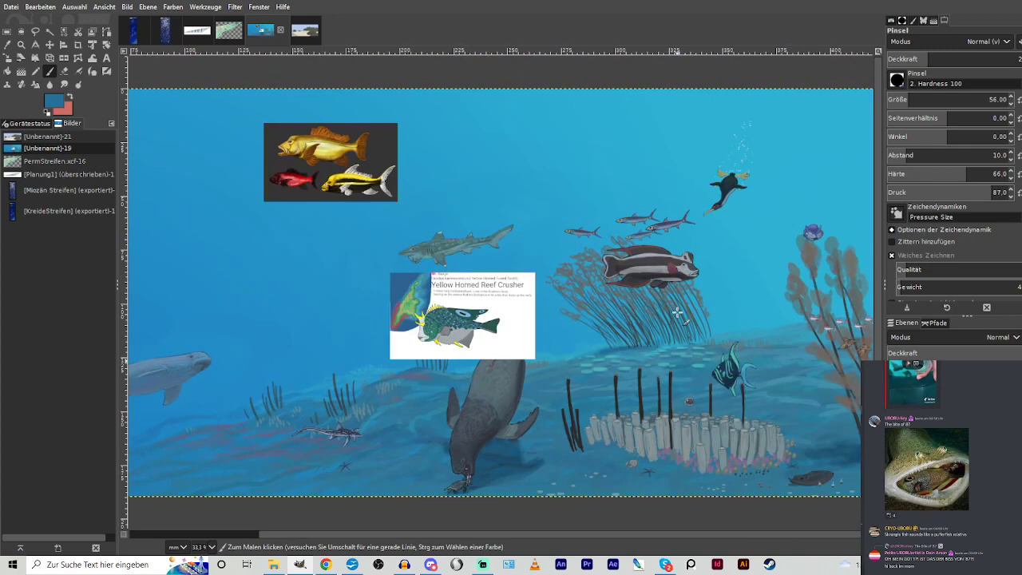
scroll(678, 311, down, 1)
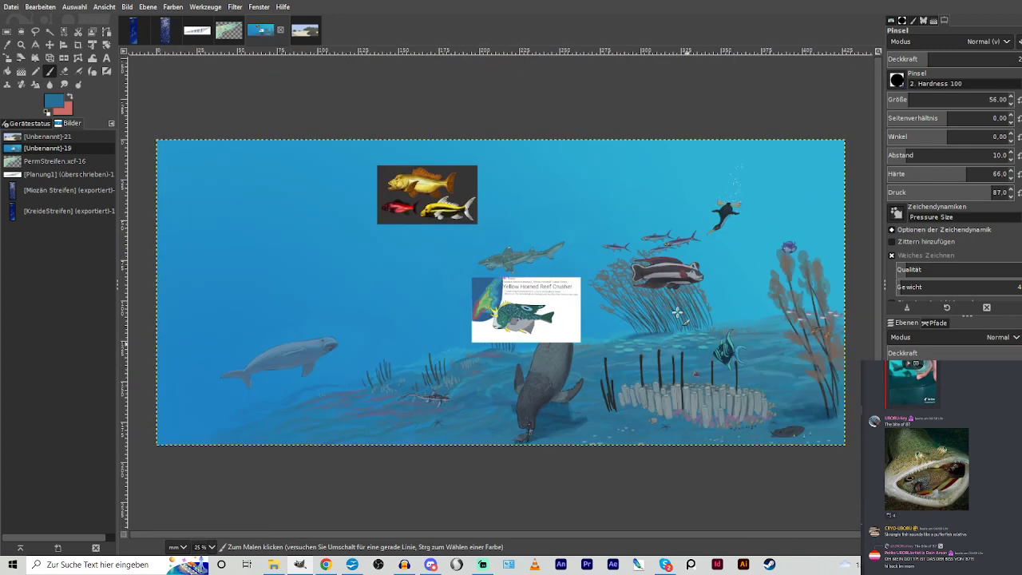
key(z)
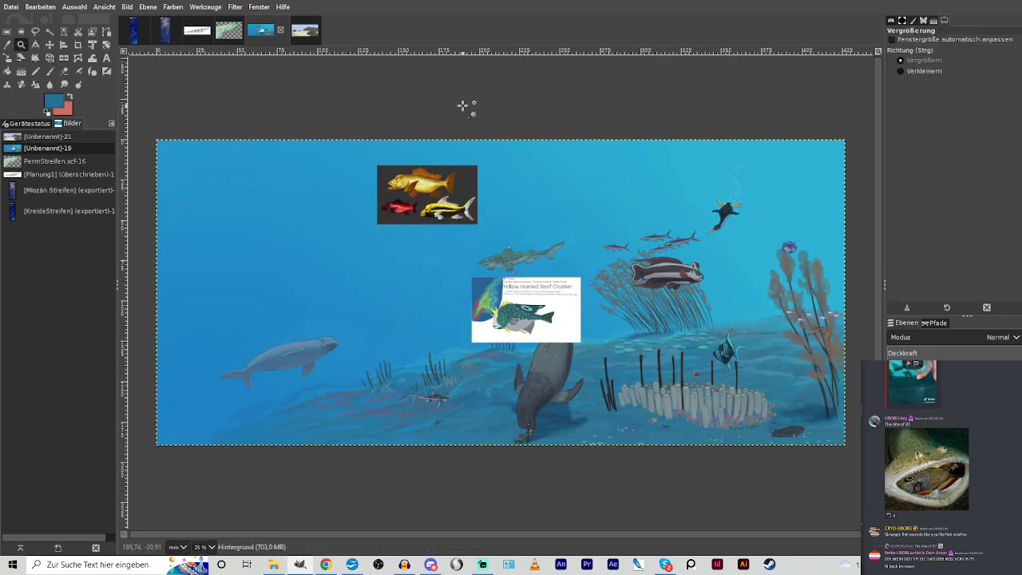
click(50, 44)
drag(495, 287, 750, 274)
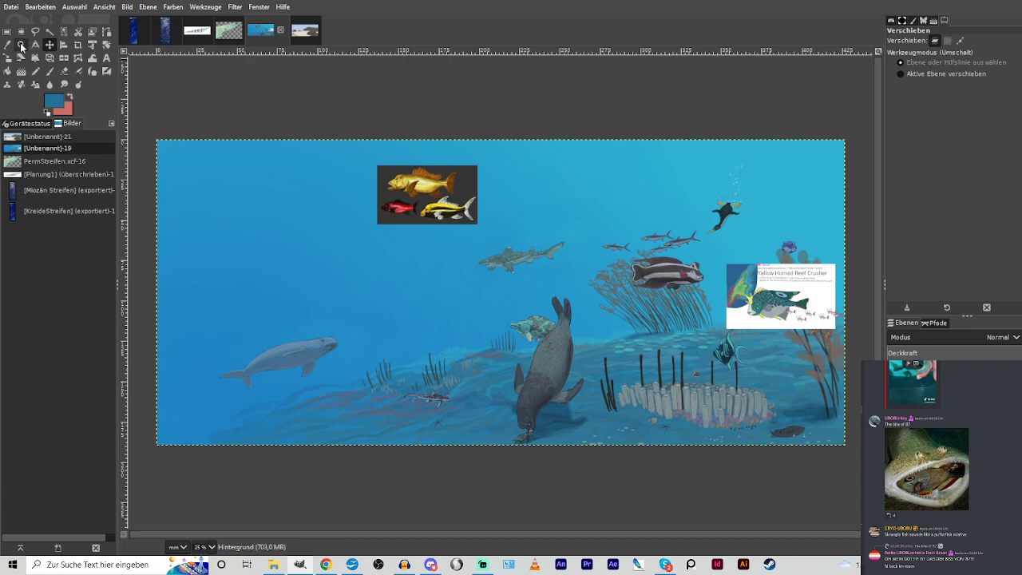
Outline the horned fish's head, horns, back and belly over the reeds in dark blue with a more opaque size 18 brush.
key(z)
drag(605, 230, 789, 370)
drag(364, 137, 692, 464)
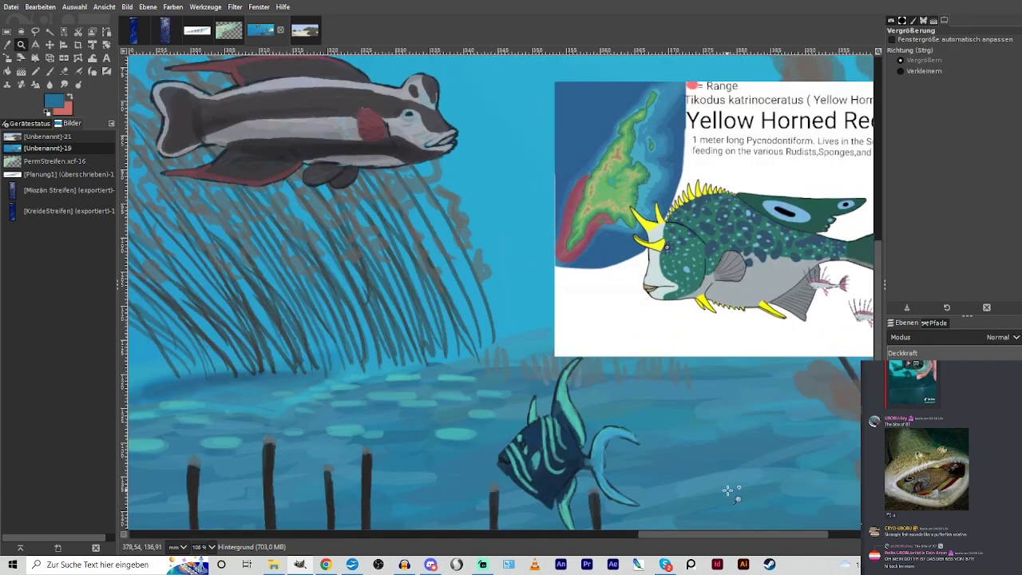
click(49, 71)
ctrl+click(498, 272)
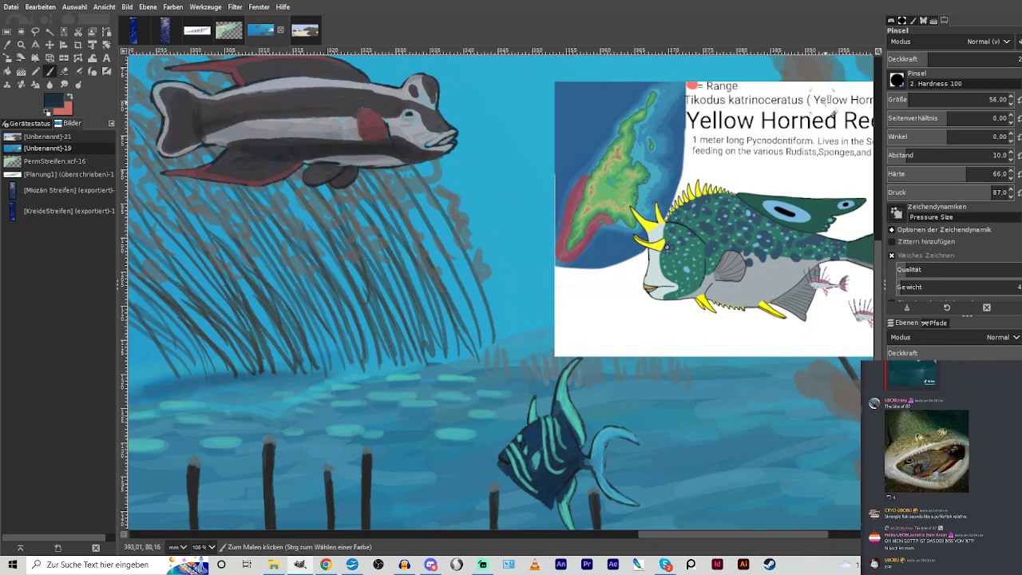
click(900, 99)
click(994, 60)
click(898, 100)
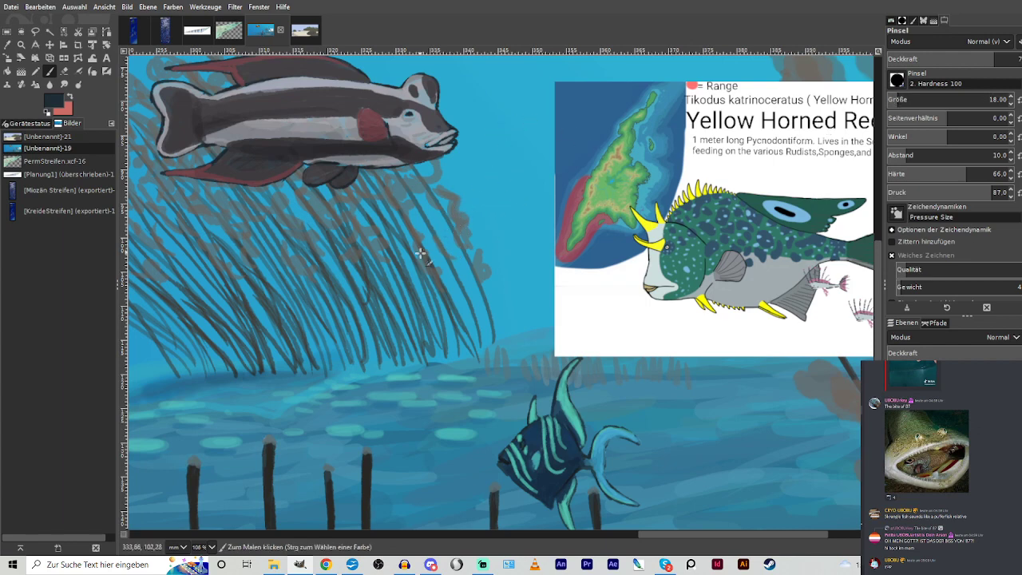
mouse_move(417, 253)
mouse_down()
mouse_move(409, 276)
mouse_move(406, 248)
mouse_up()
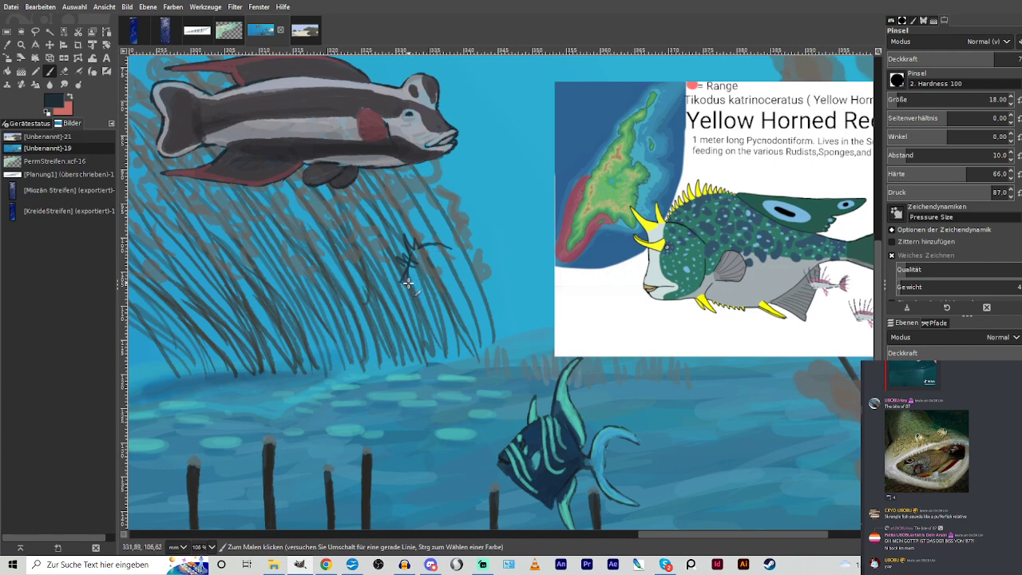
mouse_move(407, 283)
mouse_down()
mouse_move(414, 296)
mouse_move(427, 276)
mouse_move(420, 286)
mouse_move(473, 275)
mouse_up()
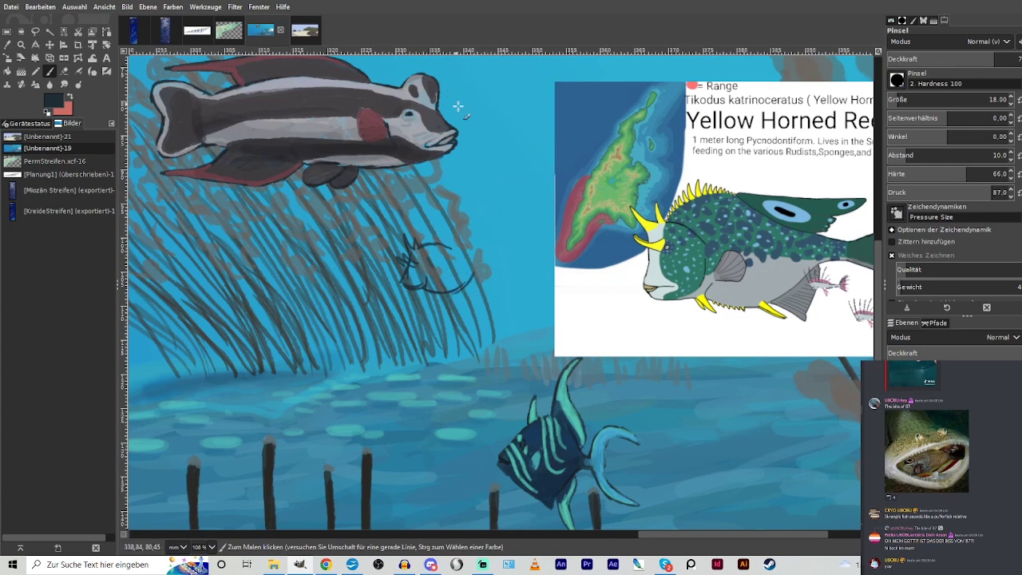
mouse_move(443, 245)
mouse_down()
mouse_move(493, 242)
mouse_move(476, 262)
mouse_up()
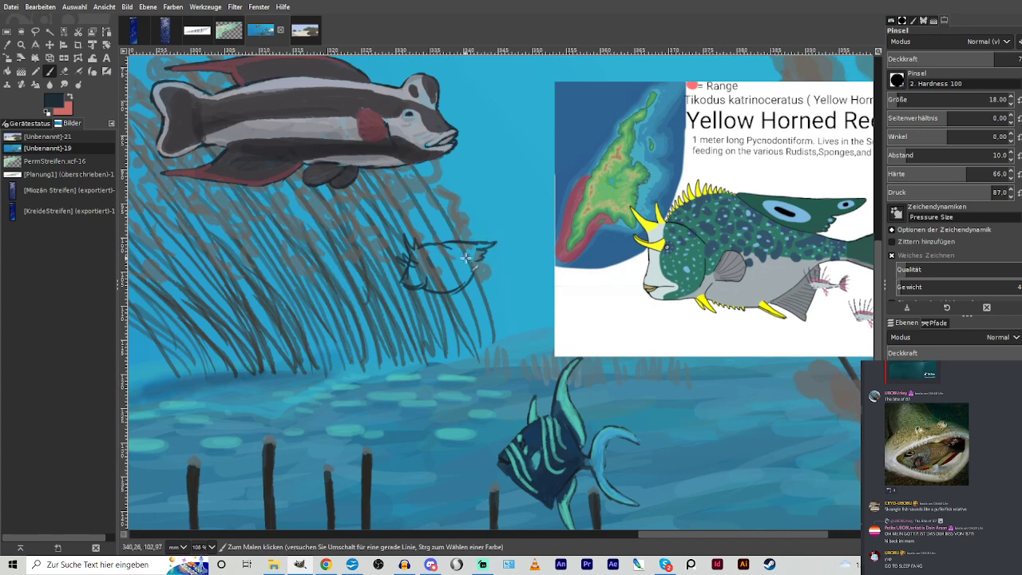
Complete the horned fish sketch with the tail, underside fins and a small round pectoral fin.
scroll(597, 528, right, 5)
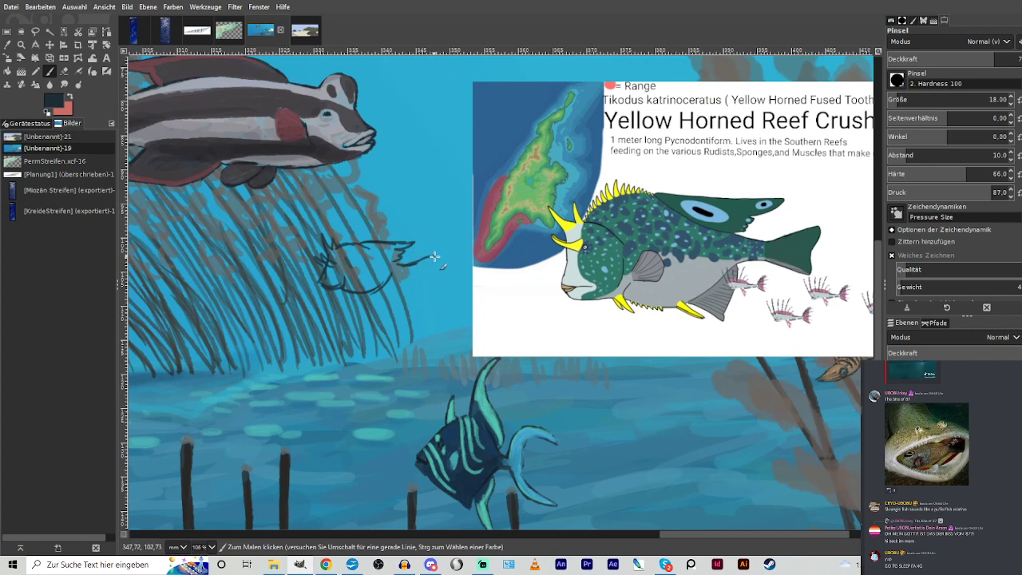
mouse_move(433, 274)
mouse_down()
mouse_move(393, 278)
mouse_move(369, 303)
mouse_up()
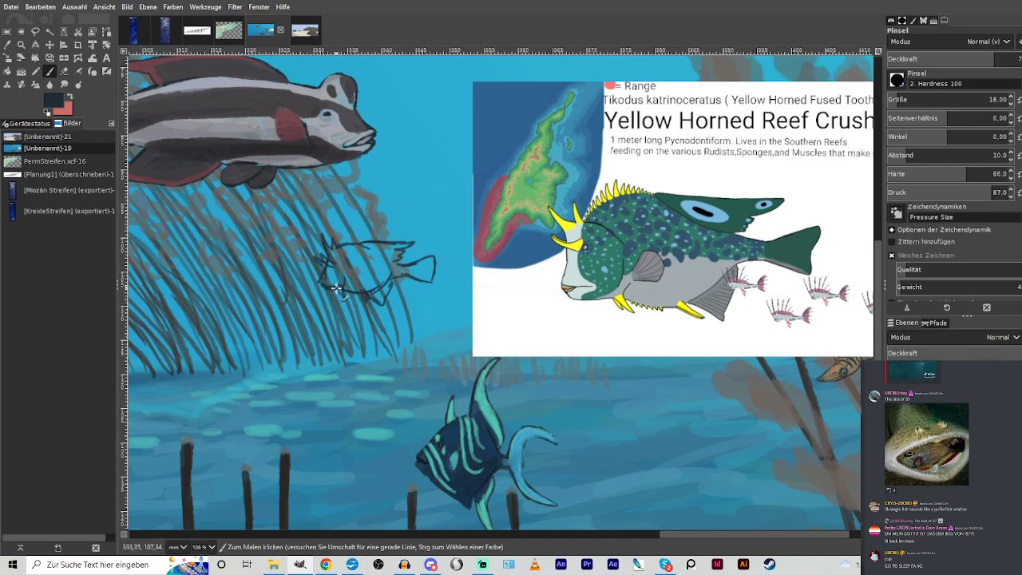
drag(347, 270, 351, 268)
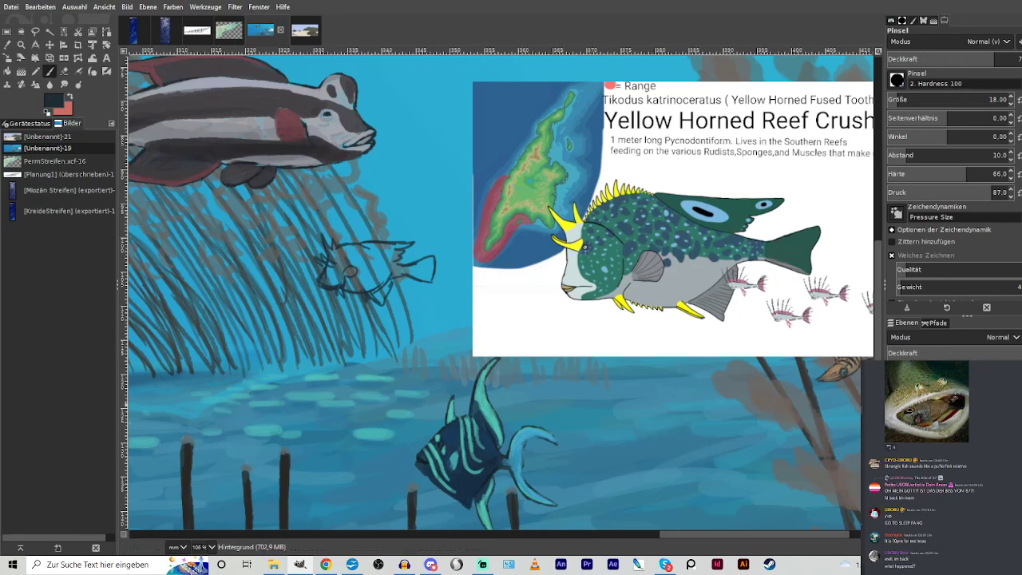
Scale down the Yellow Horned Reef Crusher reference image and place it directly beside the fish sketch.
click(951, 396)
click(7, 59)
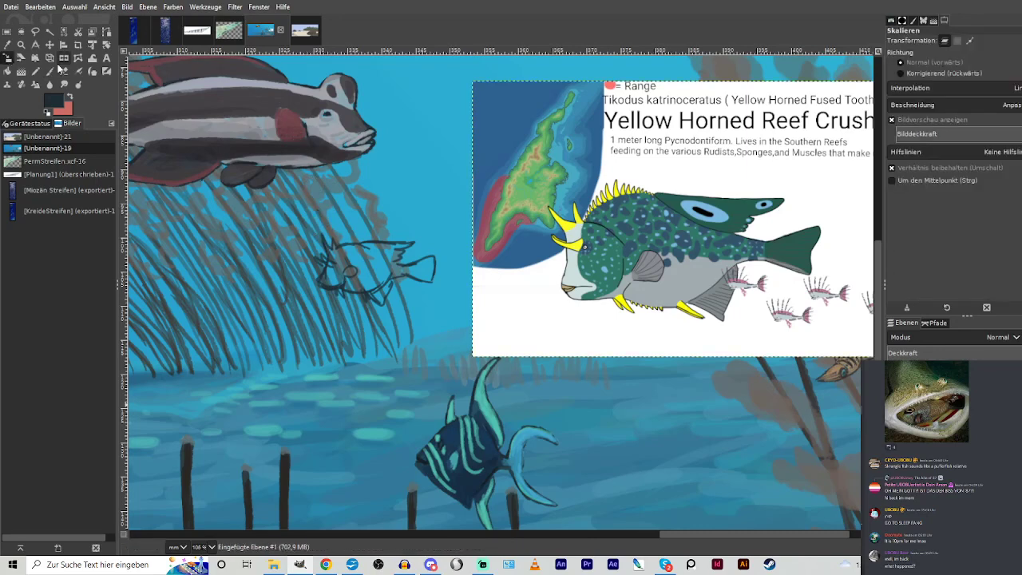
click(630, 221)
drag(711, 209, 572, 295)
drag(631, 262, 601, 247)
click(831, 133)
Paint the fish's upper body, cheek and tail green based on the reference, using brush sizes 65 and 35.
key(z)
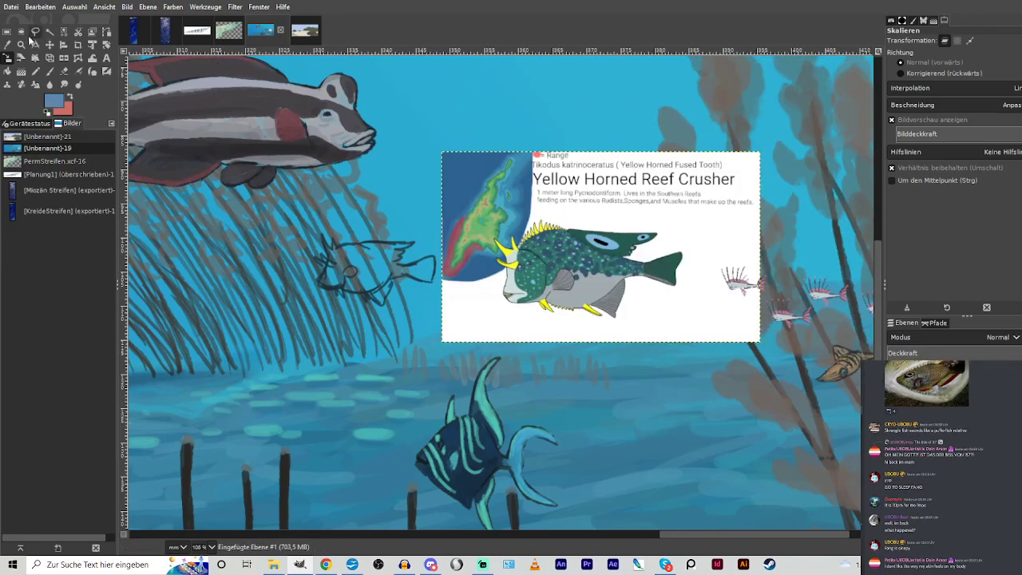
drag(280, 130, 693, 377)
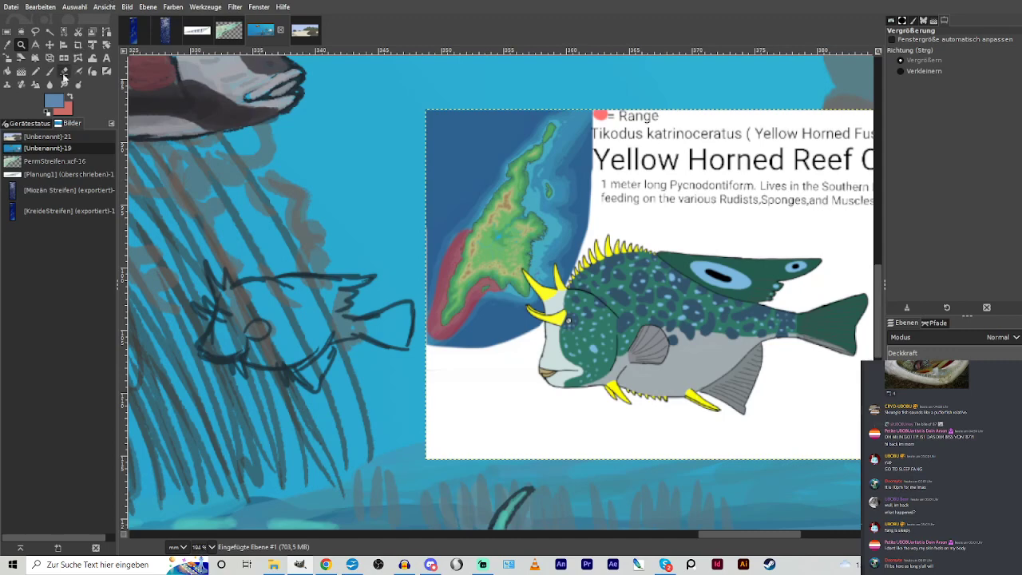
click(7, 44)
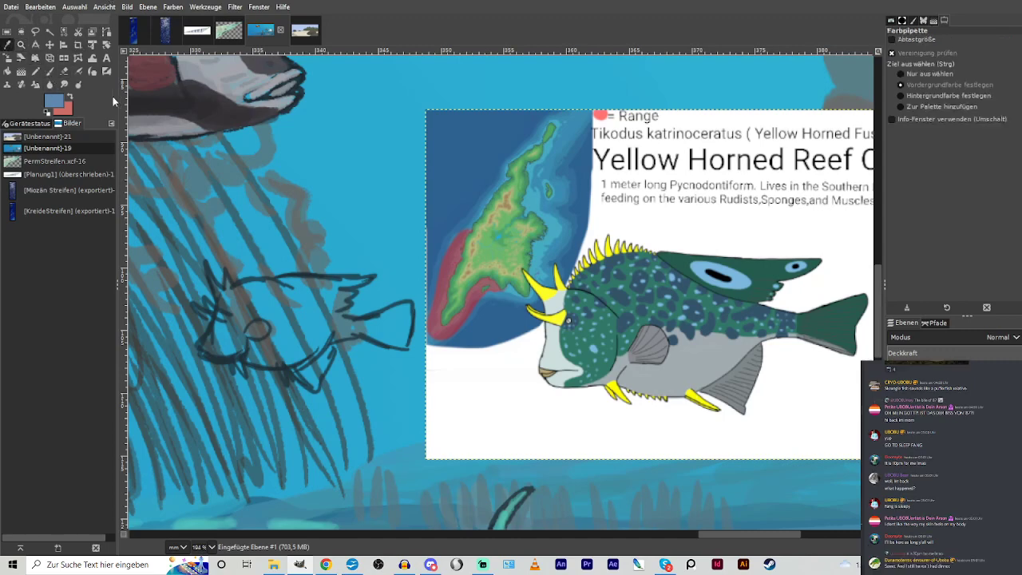
click(609, 323)
key(p)
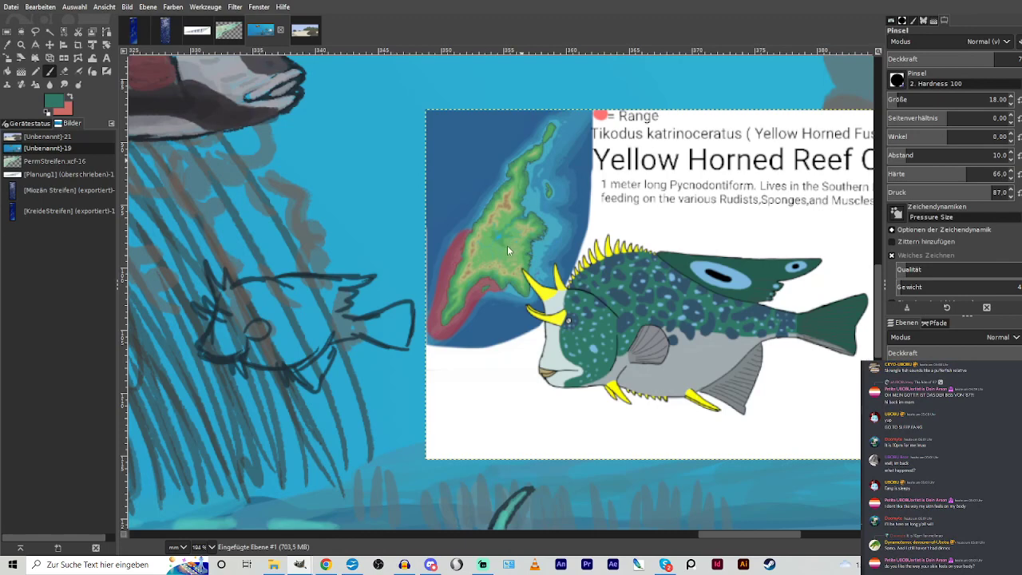
click(505, 260)
click(911, 97)
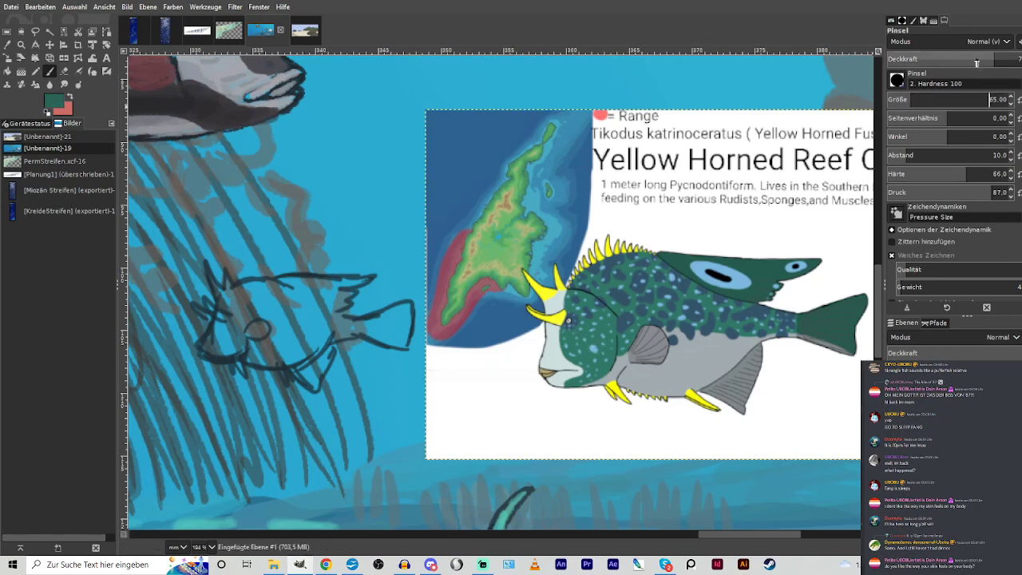
click(250, 308)
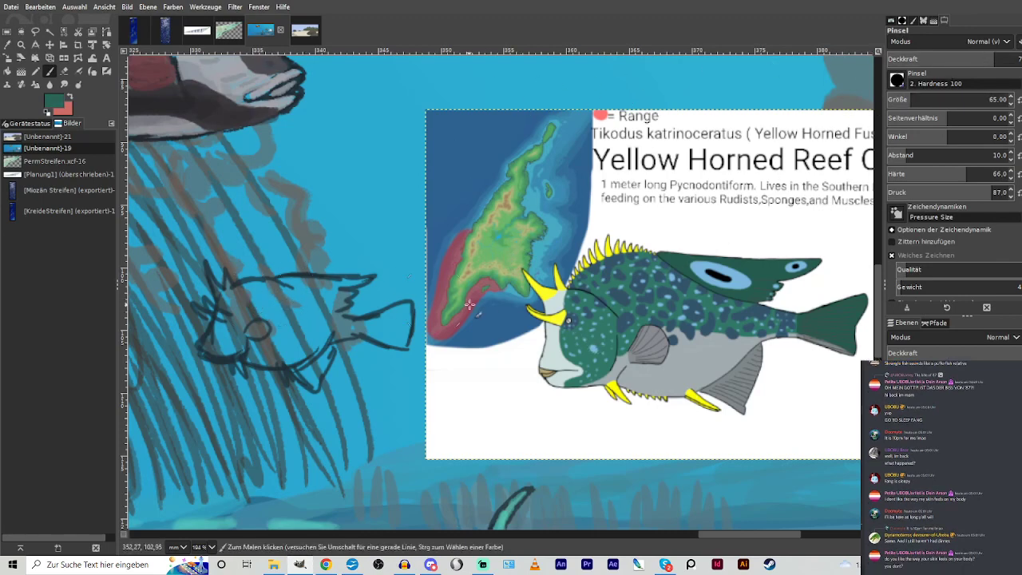
click(934, 427)
mouse_move(243, 297)
mouse_down()
mouse_move(366, 331)
mouse_move(347, 316)
mouse_move(388, 316)
mouse_move(370, 322)
mouse_move(379, 330)
mouse_move(360, 329)
mouse_move(399, 343)
mouse_move(410, 309)
mouse_move(382, 322)
mouse_move(405, 312)
mouse_move(401, 343)
mouse_move(340, 323)
mouse_move(296, 326)
mouse_move(268, 308)
mouse_move(284, 323)
mouse_move(243, 321)
mouse_move(227, 297)
mouse_move(247, 287)
mouse_move(294, 308)
mouse_move(219, 356)
mouse_move(239, 350)
mouse_move(231, 326)
mouse_move(222, 329)
mouse_move(232, 320)
mouse_move(245, 318)
mouse_move(239, 345)
mouse_move(207, 351)
mouse_up()
click(902, 100)
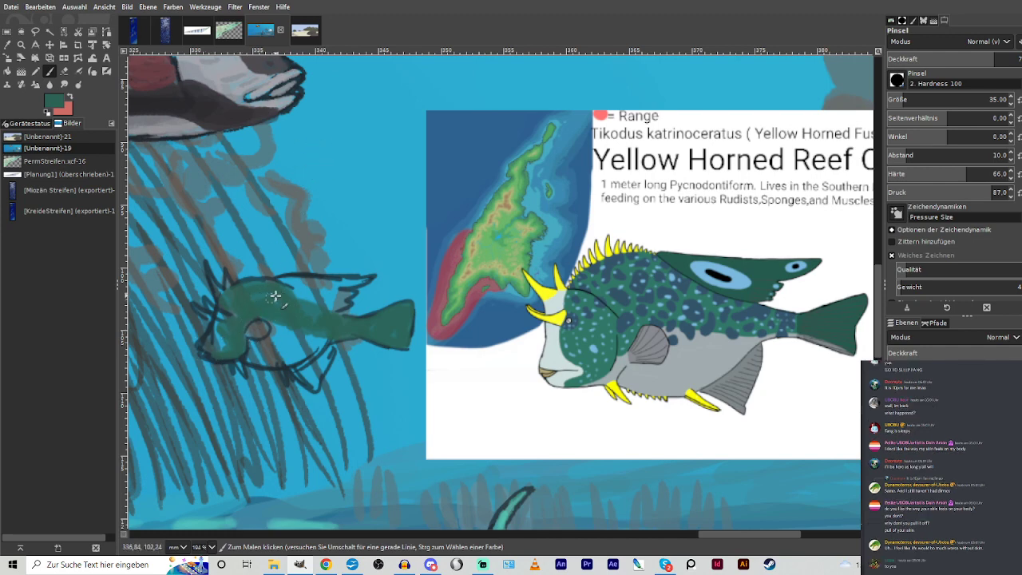
mouse_move(274, 292)
mouse_down()
mouse_move(263, 297)
mouse_move(297, 304)
mouse_move(326, 276)
mouse_move(332, 311)
mouse_up()
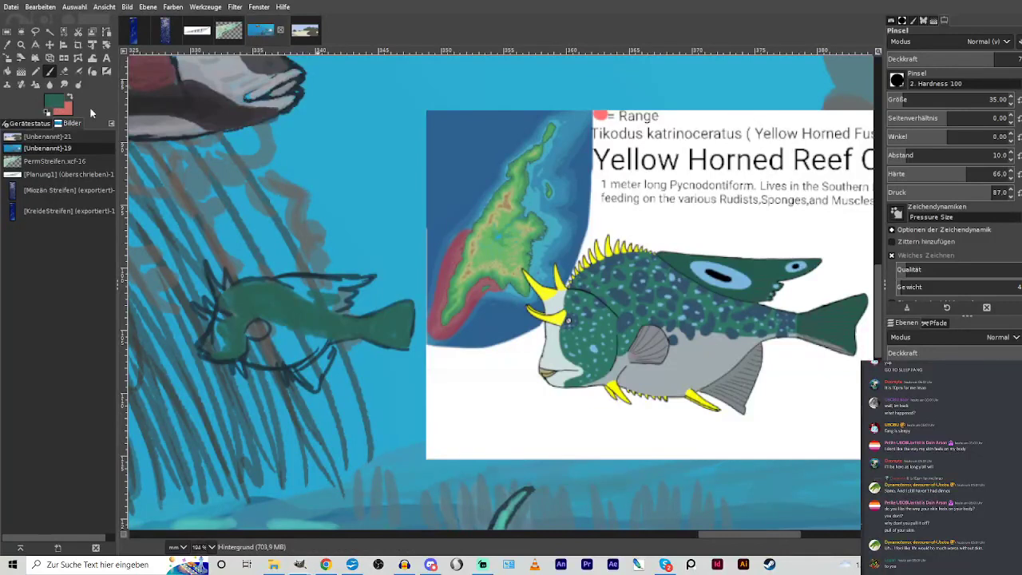
Choose a darker green and paint the fish's long dorsal fin and the streaks on its tail.
click(502, 267)
click(602, 345)
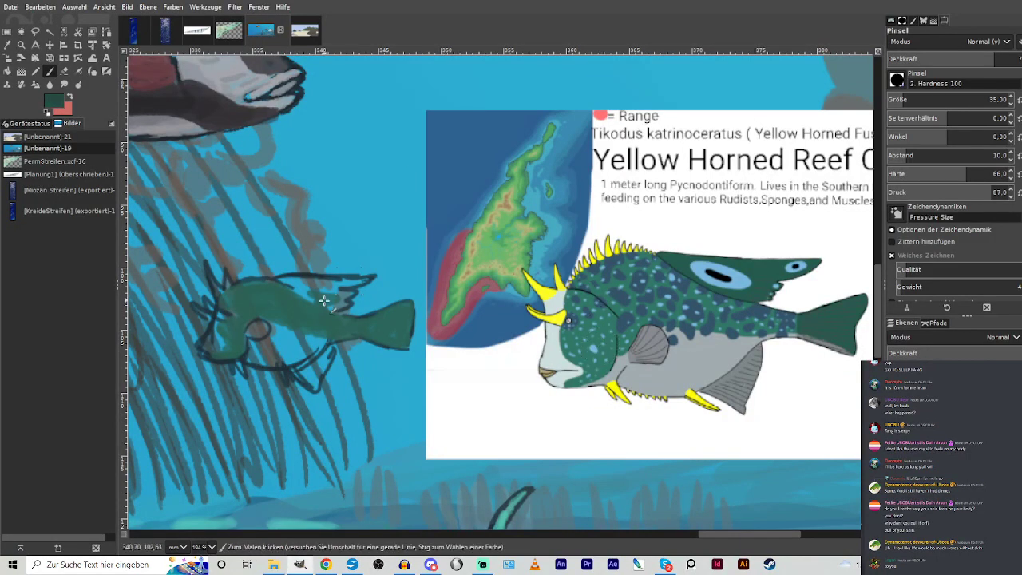
mouse_move(324, 301)
mouse_down()
mouse_move(279, 281)
mouse_move(364, 281)
mouse_move(310, 284)
mouse_move(341, 282)
mouse_move(306, 298)
mouse_move(351, 287)
mouse_move(283, 282)
mouse_move(330, 310)
mouse_move(383, 321)
mouse_move(405, 308)
mouse_move(365, 337)
mouse_up()
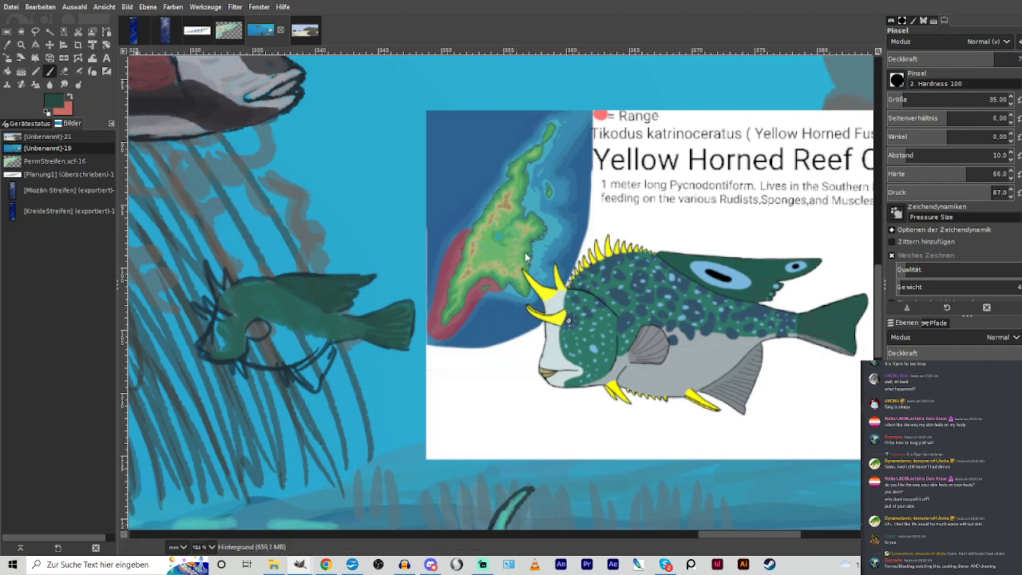
Paint the fish's horns olive yellow and add a row of lighter yellow spines along its back with a size 15 brush.
drag(492, 266, 480, 246)
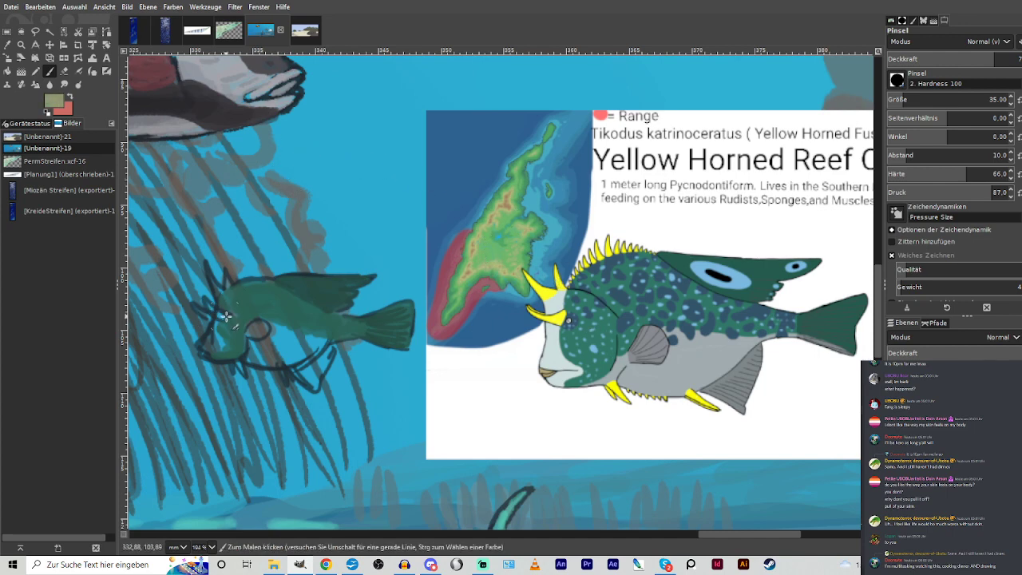
mouse_move(223, 318)
mouse_down()
mouse_move(192, 296)
mouse_move(211, 317)
mouse_move(192, 302)
mouse_move(218, 294)
mouse_move(210, 276)
mouse_move(271, 260)
mouse_move(244, 277)
mouse_up()
click(899, 100)
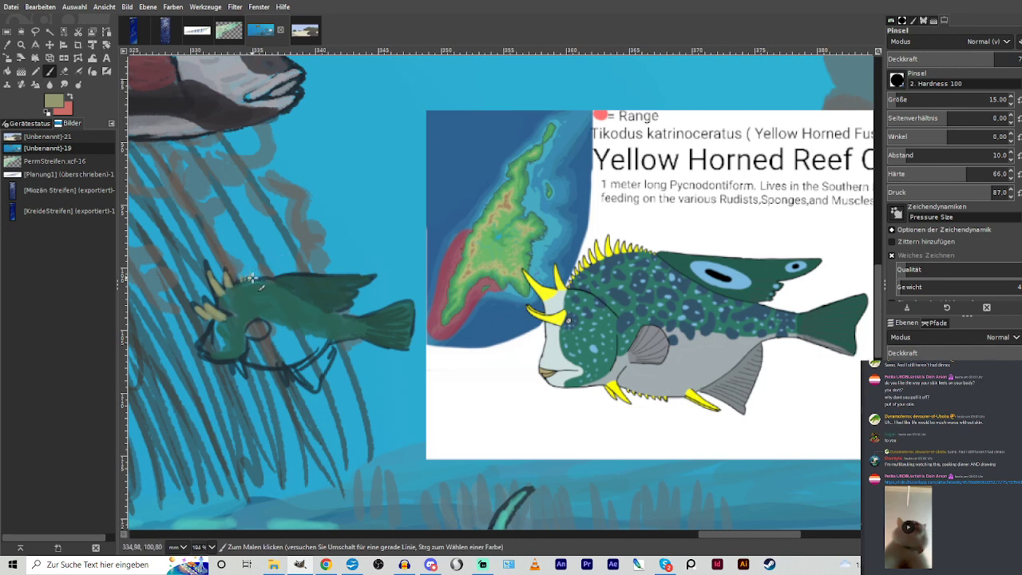
ctrl+click(487, 224)
drag(254, 281, 252, 276)
drag(259, 282, 265, 275)
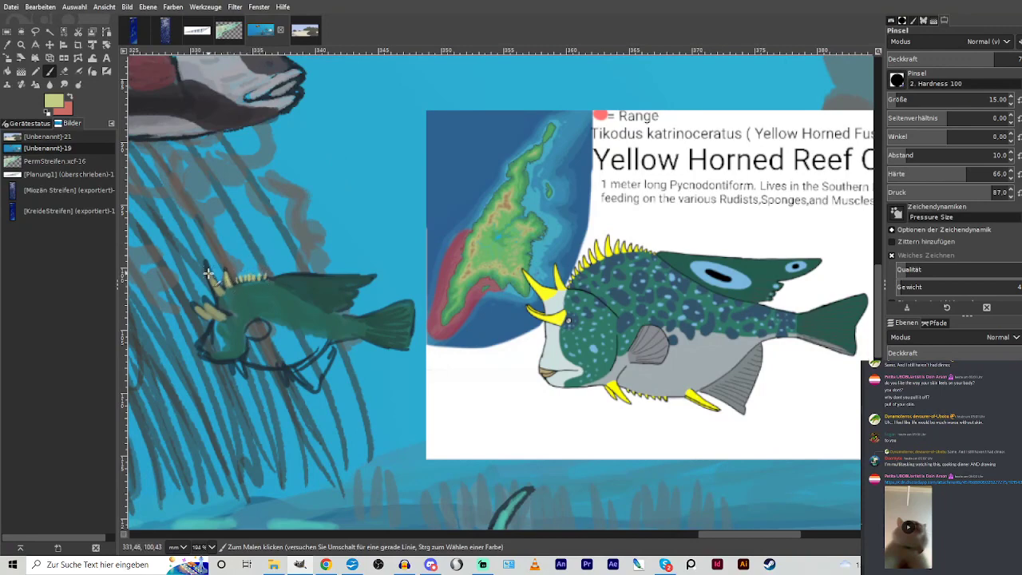
Highlight the horns in light yellow and paint the yellow fin spines along the fish's underside.
drag(217, 312, 196, 303)
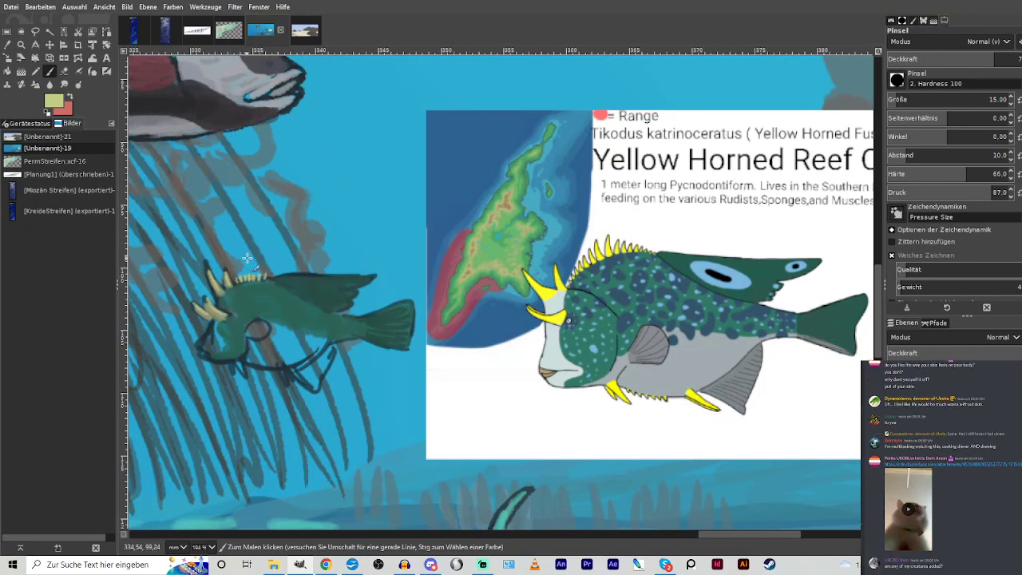
drag(239, 359, 237, 374)
mouse_move(292, 349)
mouse_down()
mouse_move(308, 387)
mouse_move(282, 369)
mouse_move(289, 388)
mouse_move(280, 364)
mouse_move(245, 363)
mouse_up()
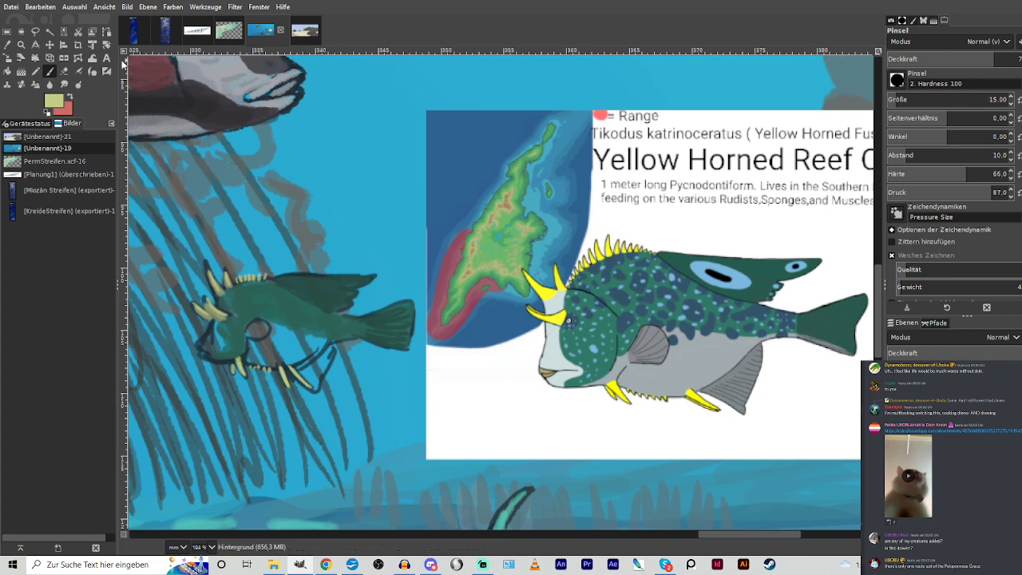
Choose a light blue-grey and fill the fish's face and belly with it.
click(476, 233)
drag(466, 245, 469, 226)
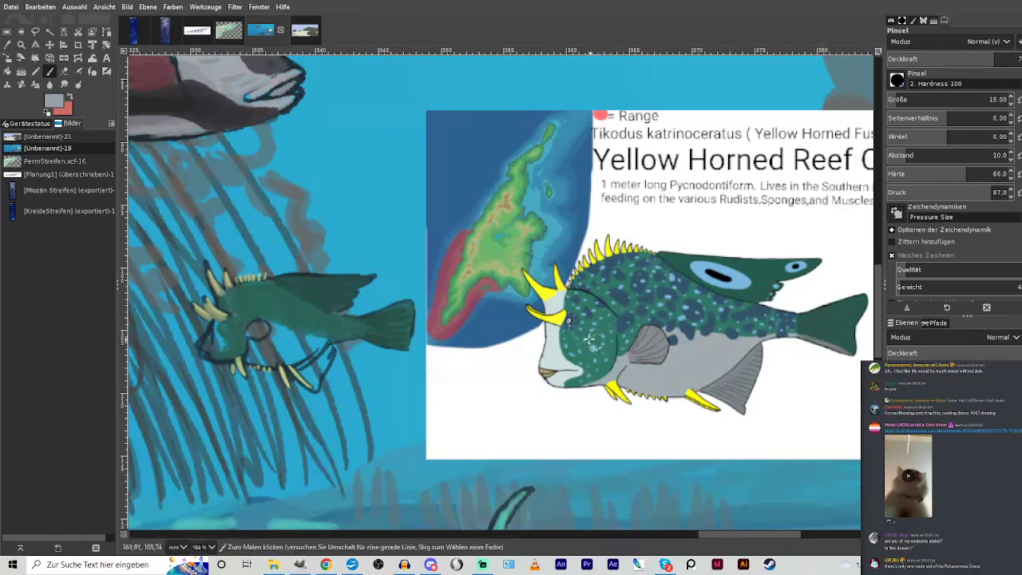
mouse_move(217, 352)
mouse_down()
mouse_move(205, 346)
mouse_move(227, 361)
mouse_move(207, 355)
mouse_move(210, 336)
mouse_up()
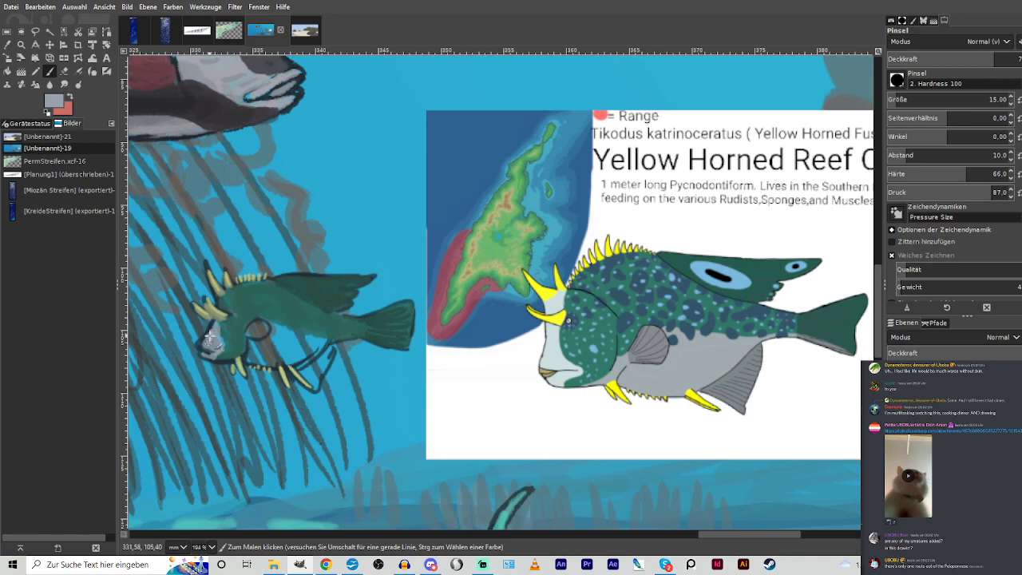
mouse_move(272, 349)
mouse_down()
mouse_move(320, 347)
mouse_move(275, 363)
mouse_move(322, 341)
mouse_move(270, 361)
mouse_move(262, 345)
mouse_move(275, 330)
mouse_move(264, 342)
mouse_move(298, 342)
mouse_move(287, 344)
mouse_move(310, 355)
mouse_move(302, 358)
mouse_move(376, 336)
mouse_move(319, 357)
mouse_move(313, 321)
mouse_move(254, 353)
mouse_move(277, 328)
mouse_up()
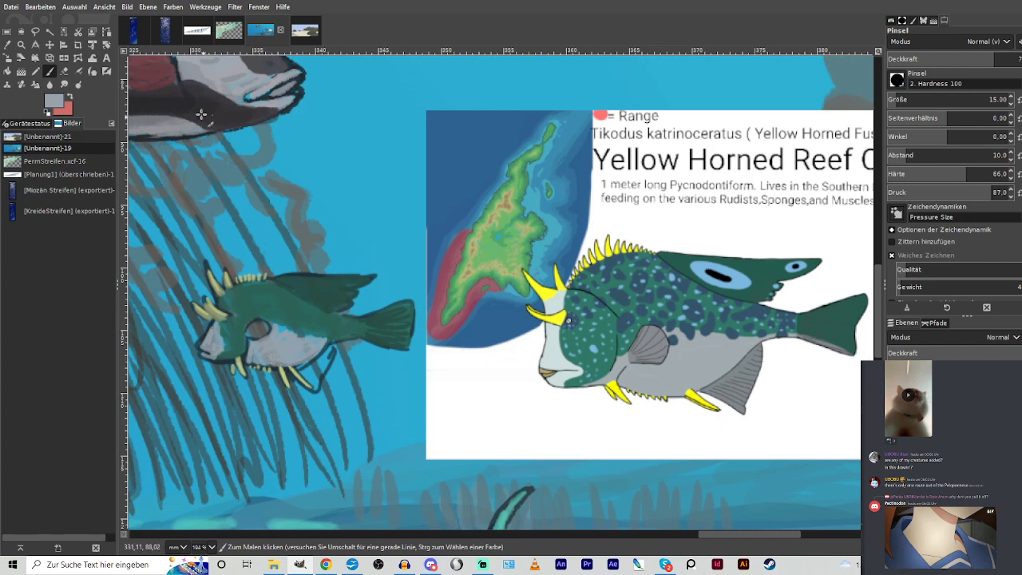
Dot the painted fish's green flank with dark blue-grey and fill its rear underside fin in grey with a size 27 brush.
click(466, 273)
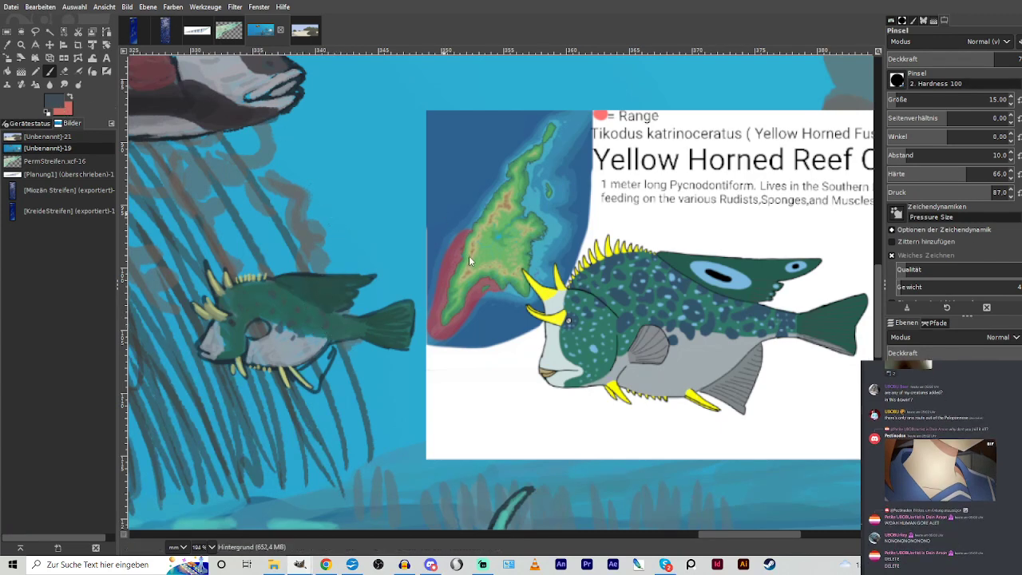
ctrl+click(626, 329)
click(900, 99)
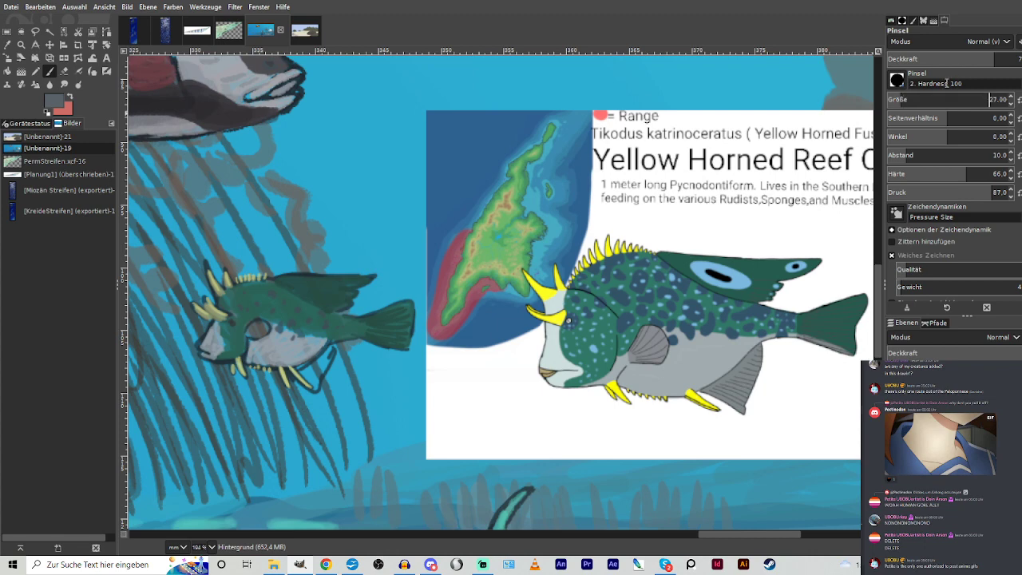
mouse_move(308, 370)
mouse_down()
mouse_move(322, 392)
mouse_move(307, 373)
mouse_move(329, 347)
mouse_up()
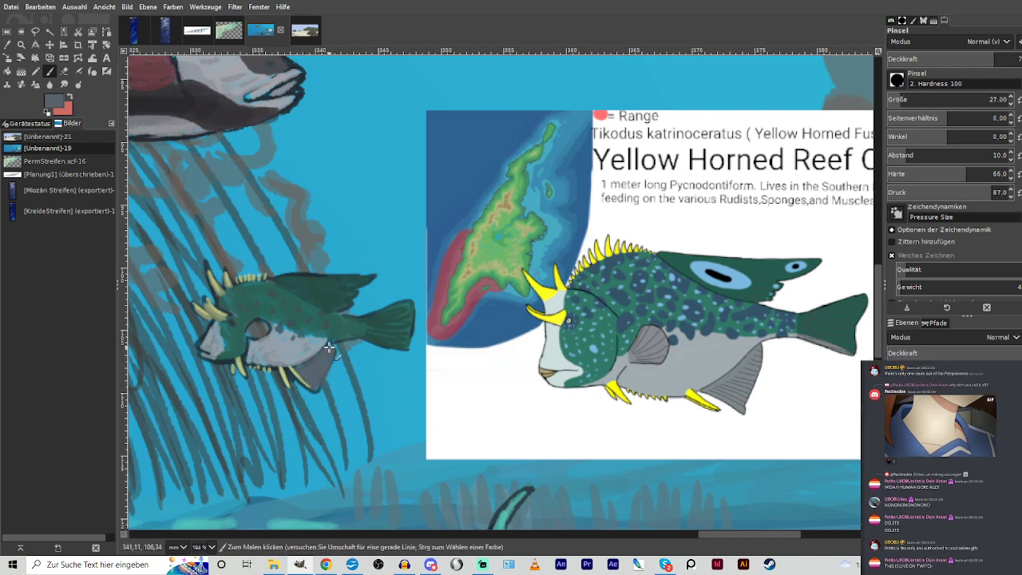
key(ctrl+z)
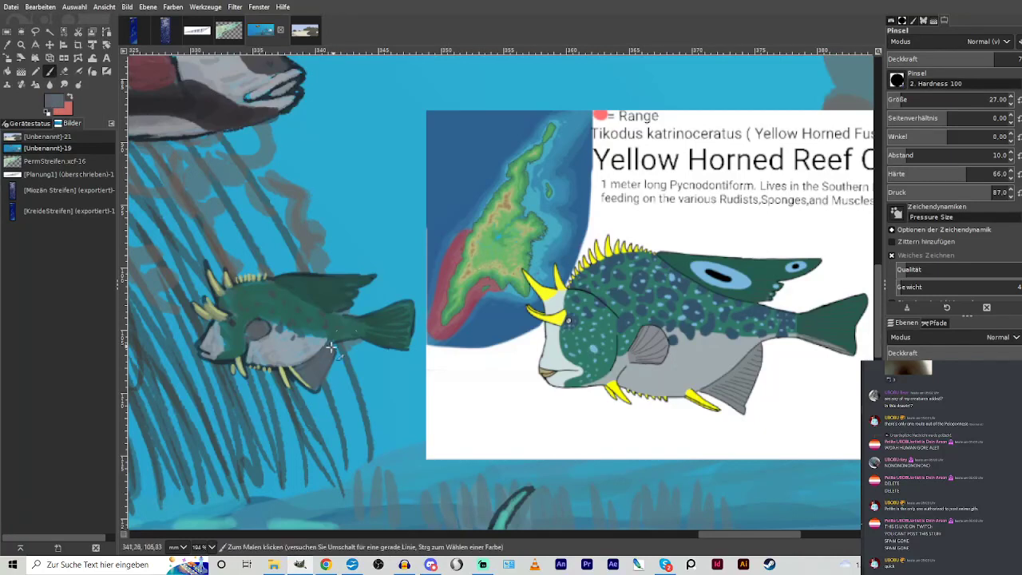
Lower the brush opacity and shade the fish's belly with translucent blue-grey.
click(941, 57)
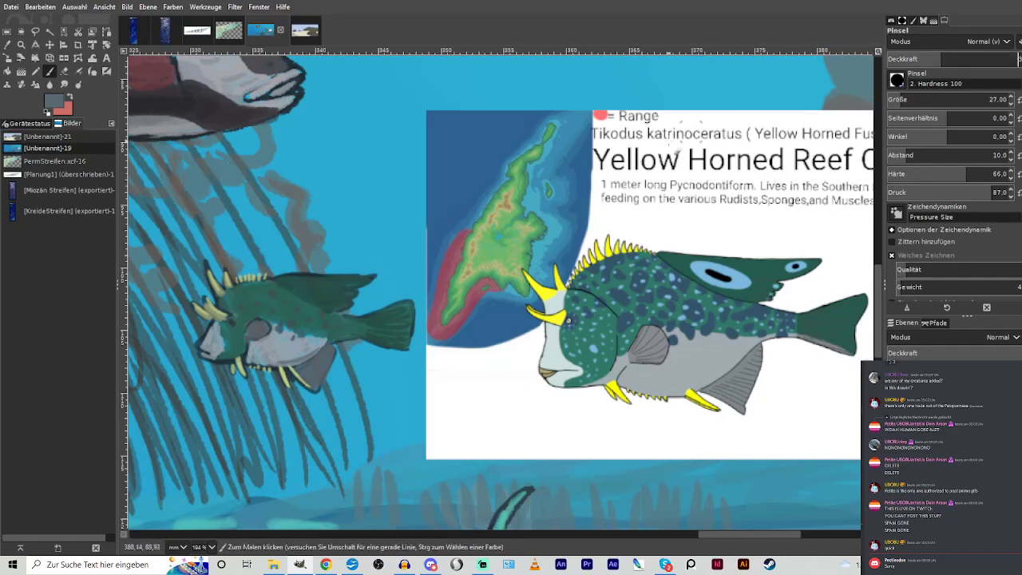
mouse_move(286, 357)
mouse_down()
mouse_move(207, 345)
mouse_move(216, 329)
mouse_move(216, 339)
mouse_move(213, 329)
mouse_move(206, 337)
mouse_move(313, 343)
mouse_move(306, 335)
mouse_move(264, 349)
mouse_move(286, 327)
mouse_move(292, 336)
mouse_move(264, 346)
mouse_move(270, 317)
mouse_move(297, 337)
mouse_move(324, 336)
mouse_move(275, 344)
mouse_move(223, 315)
mouse_move(247, 360)
mouse_move(290, 363)
mouse_move(265, 364)
mouse_move(318, 343)
mouse_move(254, 358)
mouse_move(305, 372)
mouse_move(331, 340)
mouse_up()
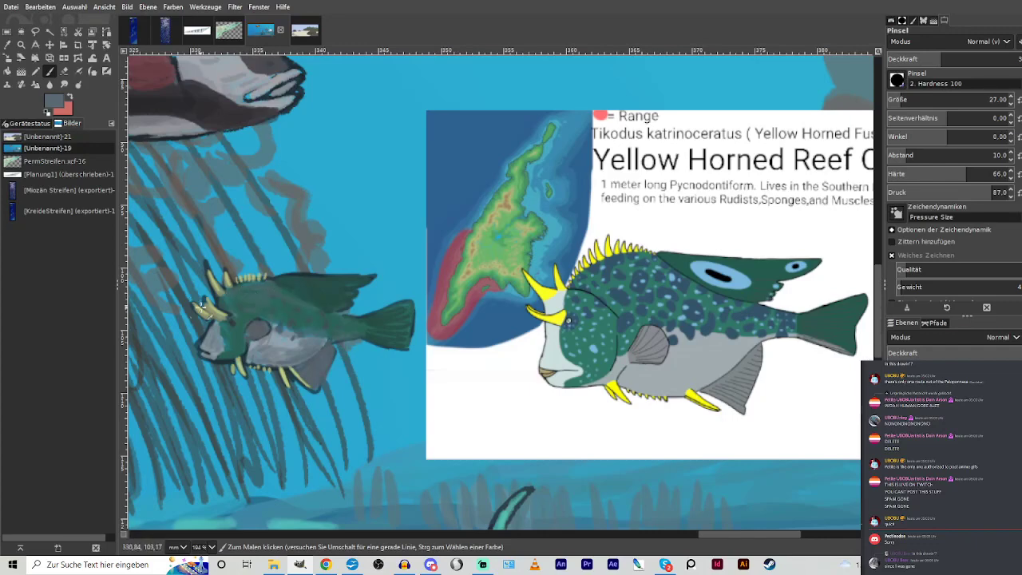
scroll(200, 306, down, 6)
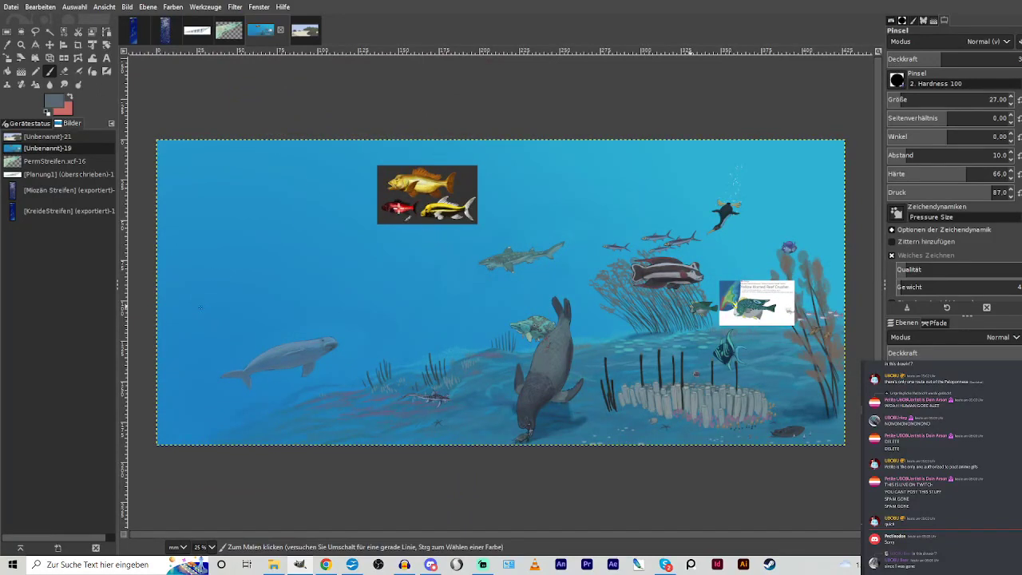
ctrl+click(200, 306)
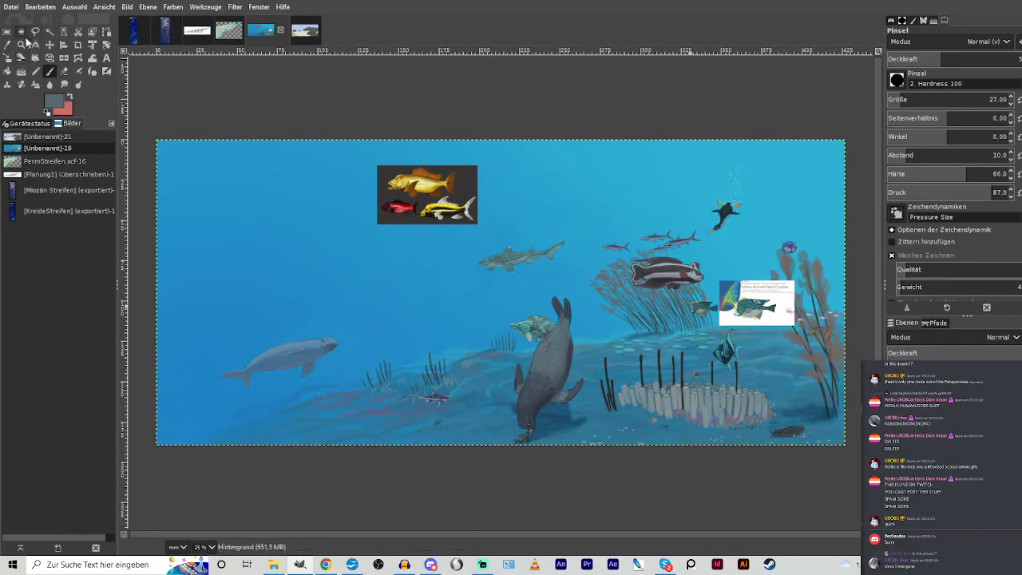
key(o)
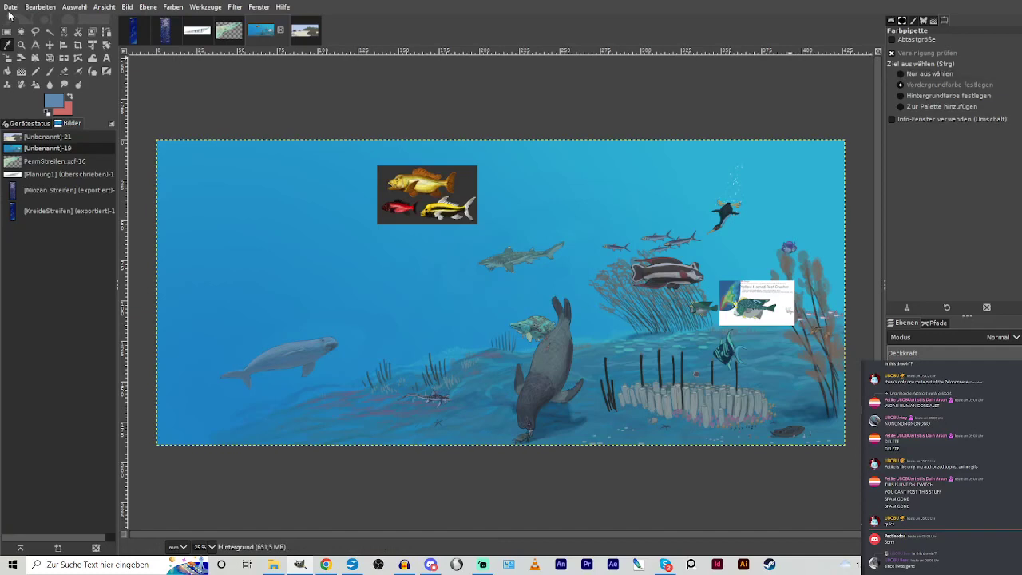
key(z)
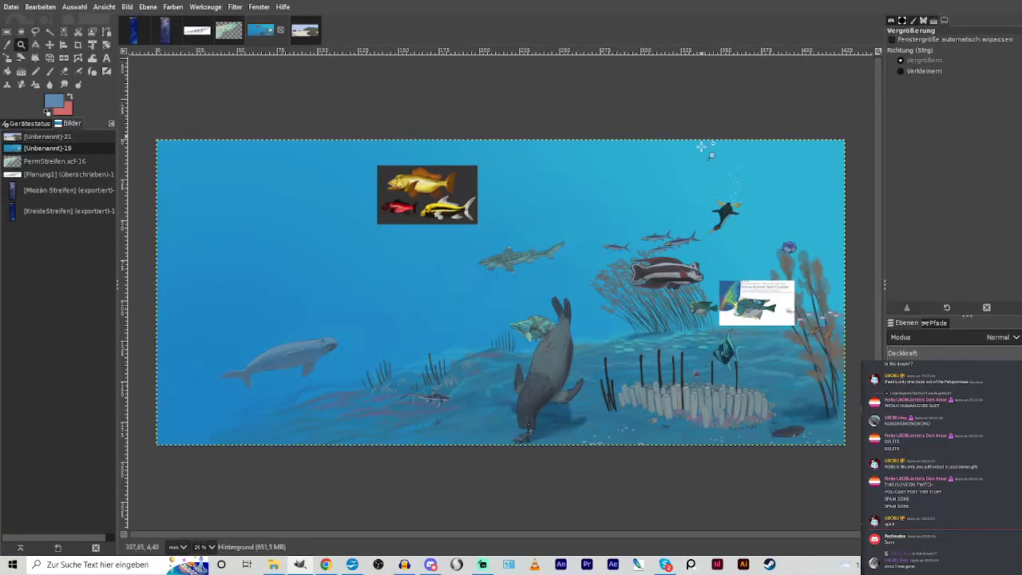
mouse_move(310, 172)
mouse_down()
mouse_move(399, 258)
mouse_move(732, 419)
mouse_up()
scroll(746, 379, up, 1)
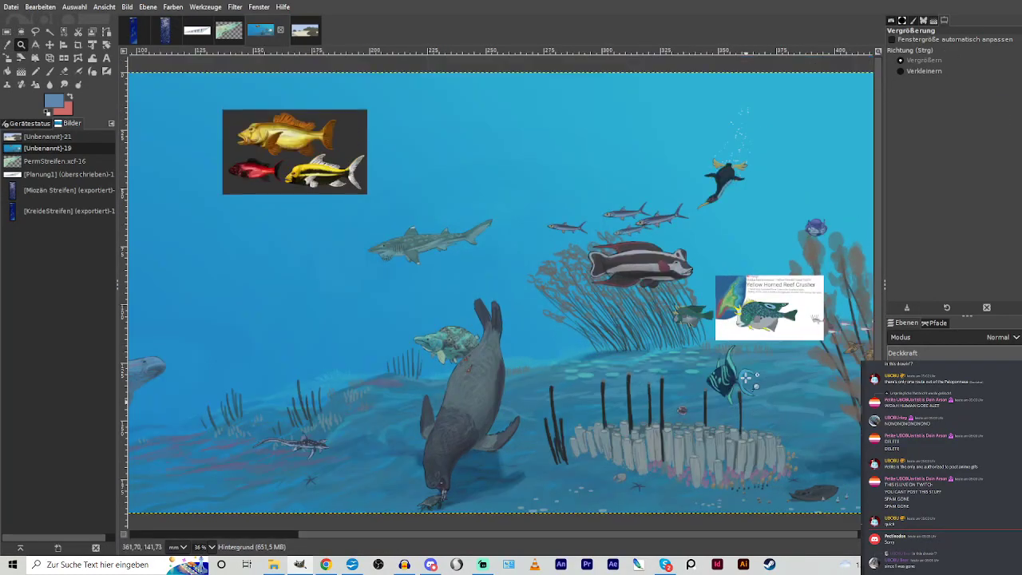
drag(643, 535, 728, 532)
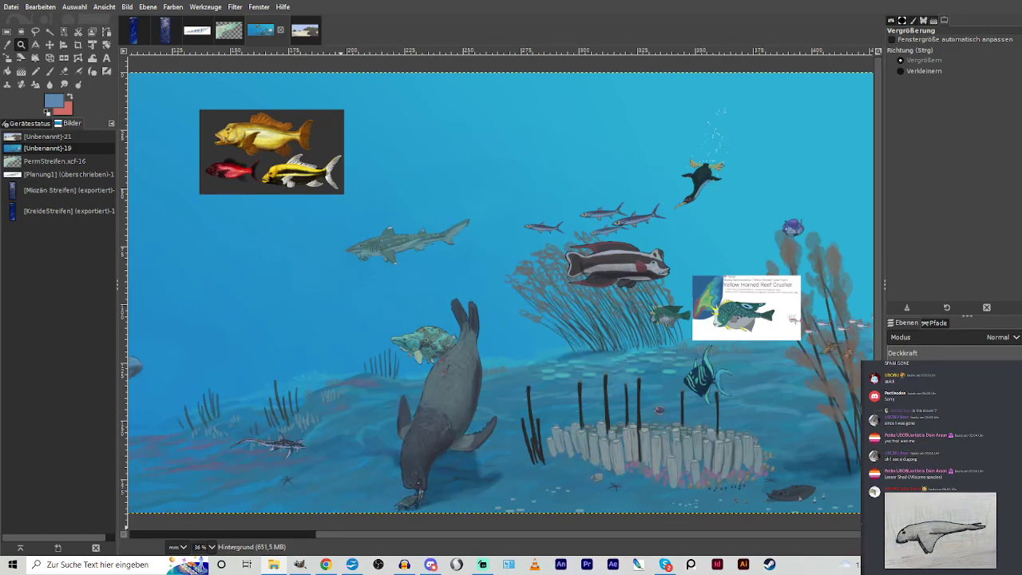
Insert Thylaconical.jpg as a reference layer, scale it down and place it directly below the three-fish reference image.
drag(301, 560, 369, 272)
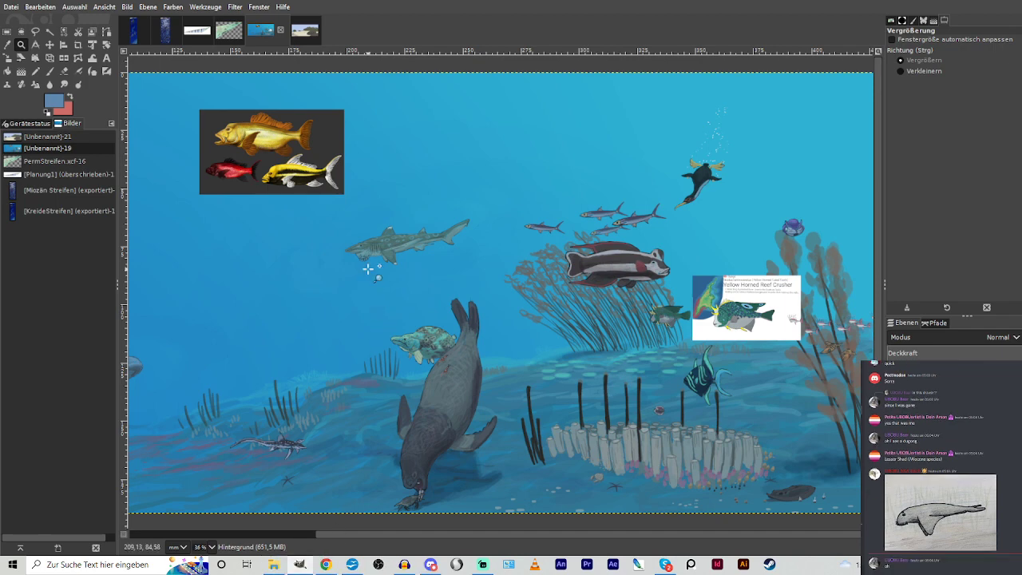
drag(315, 491, 319, 267)
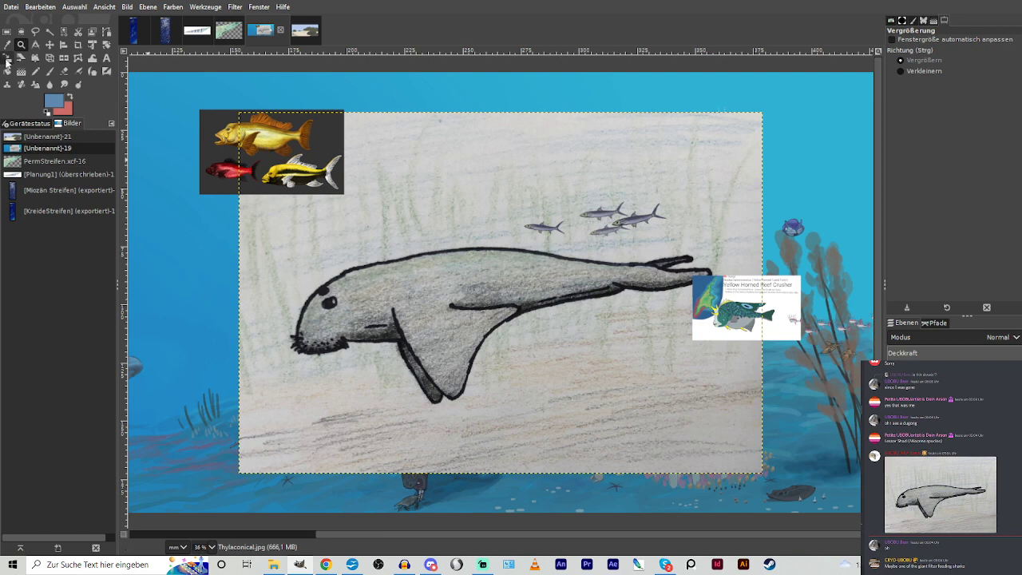
key(shift+s)
click(392, 262)
mouse_move(595, 337)
mouse_down()
mouse_move(417, 213)
mouse_move(495, 272)
mouse_move(441, 232)
mouse_move(290, 277)
mouse_up()
click(835, 131)
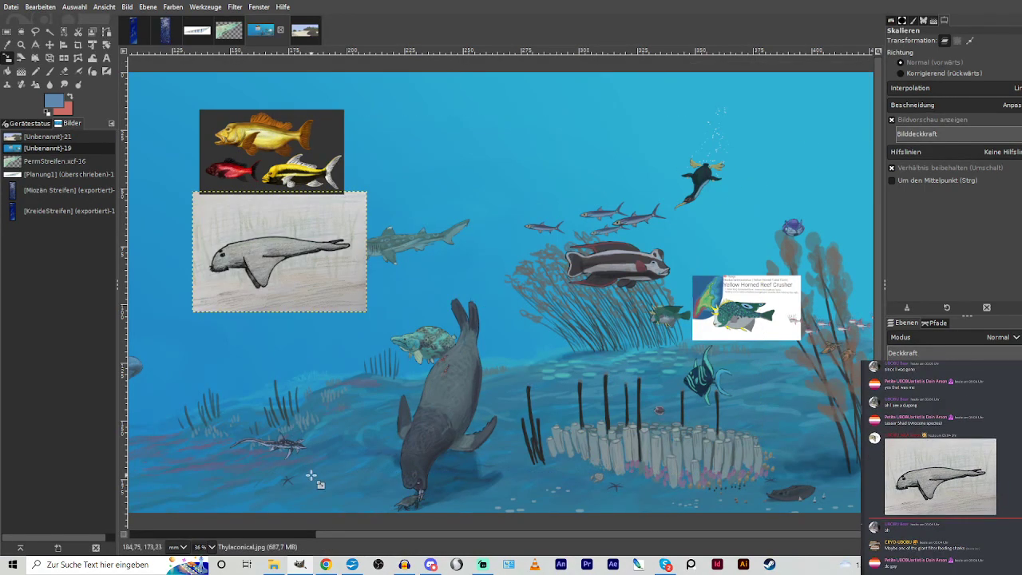
Make the Hintergrund layer active for painting in the open water beside the reference images.
click(275, 534)
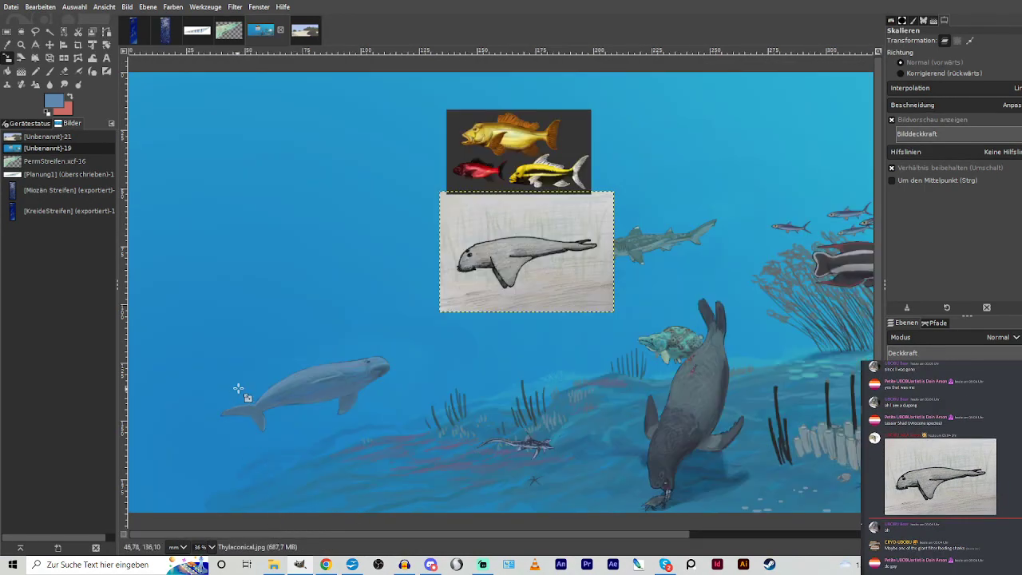
click(21, 45)
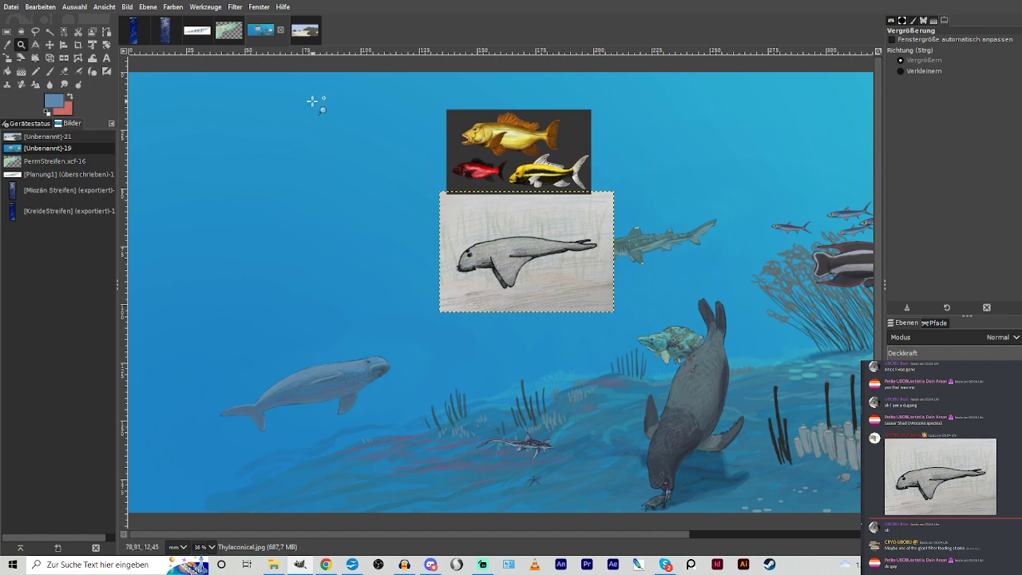
drag(173, 106, 516, 298)
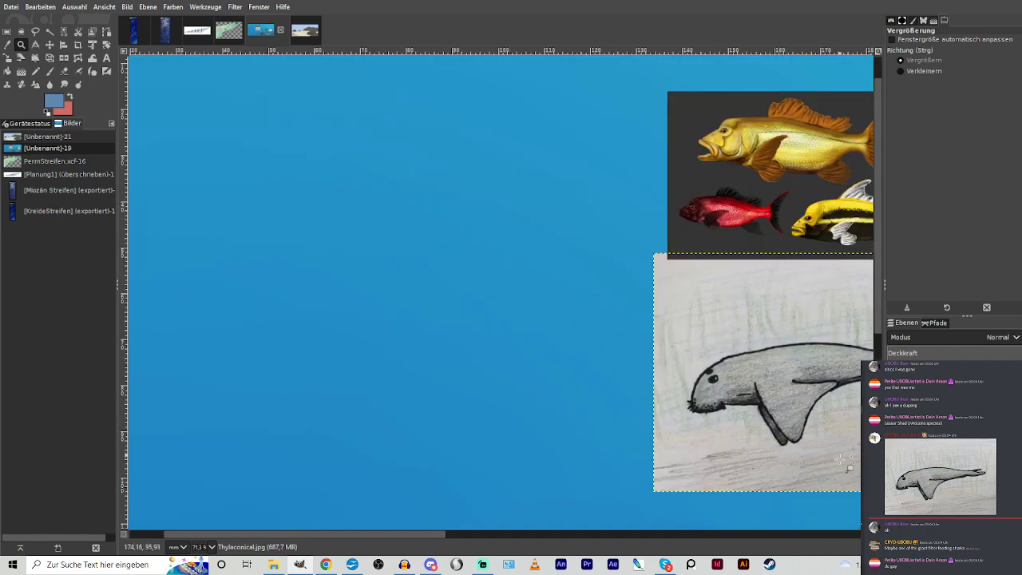
click(930, 479)
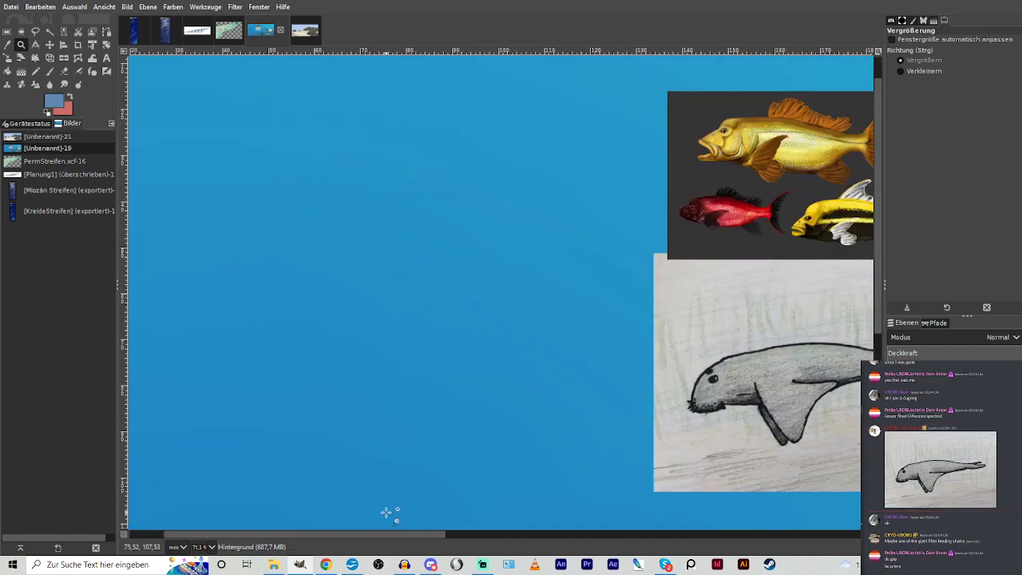
click(431, 565)
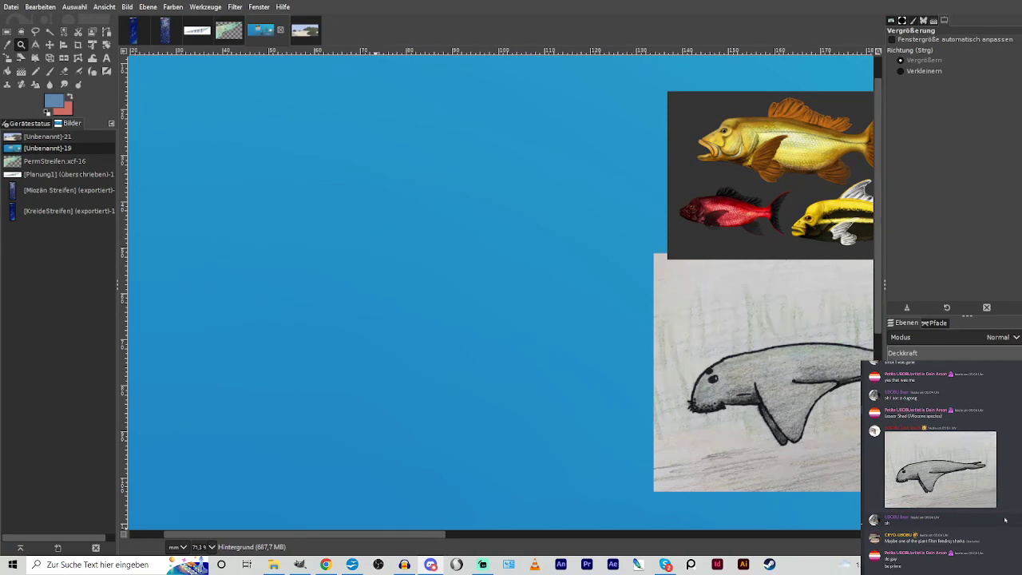
click(300, 564)
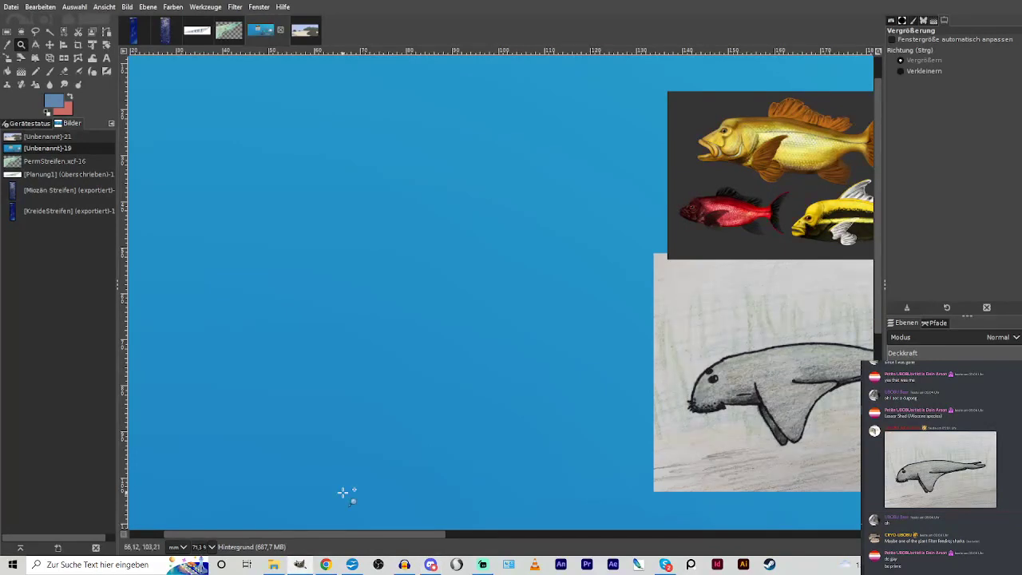
Sketch a seal-like animal with flippers and tail in the open water using a dark size 45 brush.
key(p)
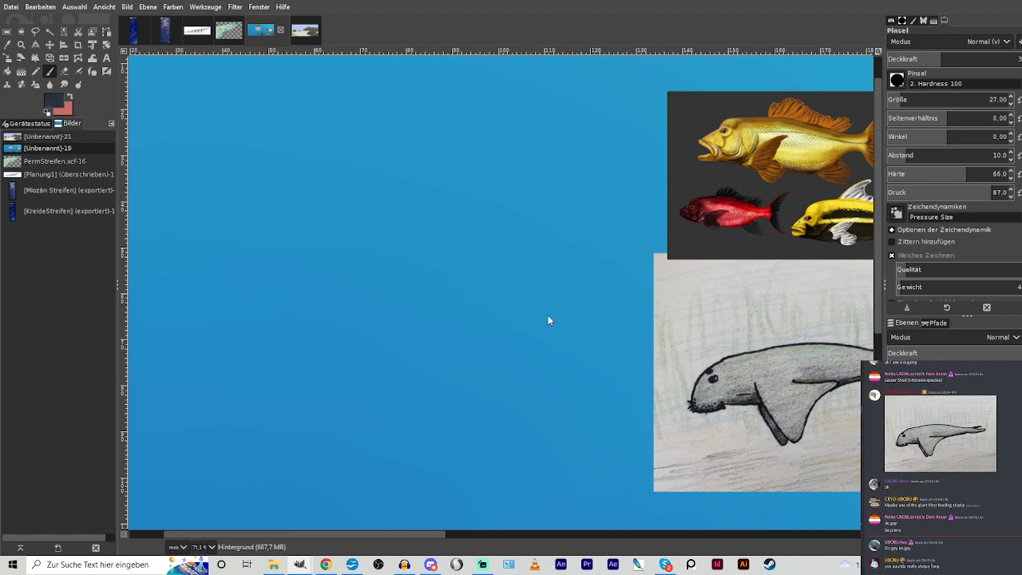
click(903, 98)
scroll(907, 90, up, 17)
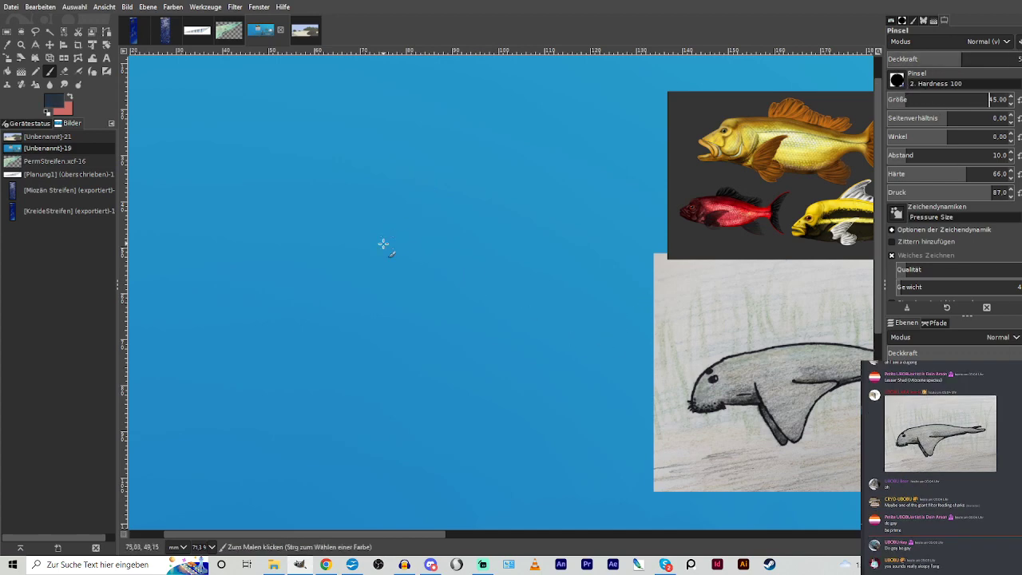
mouse_move(347, 236)
mouse_down()
mouse_move(291, 280)
mouse_move(347, 262)
mouse_move(294, 282)
mouse_move(405, 264)
mouse_move(402, 308)
mouse_move(377, 276)
mouse_move(396, 308)
mouse_move(409, 254)
mouse_up()
mouse_move(351, 236)
mouse_down()
mouse_move(392, 217)
mouse_move(411, 241)
mouse_move(373, 253)
mouse_move(400, 253)
mouse_move(337, 304)
mouse_up()
mouse_move(347, 259)
mouse_down()
mouse_move(288, 281)
mouse_move(332, 241)
mouse_move(400, 273)
mouse_move(407, 256)
mouse_move(408, 311)
mouse_move(381, 293)
mouse_move(318, 306)
mouse_move(270, 297)
mouse_move(297, 314)
mouse_move(306, 335)
mouse_move(334, 305)
mouse_move(265, 303)
mouse_move(300, 315)
mouse_move(303, 335)
mouse_move(310, 312)
mouse_move(287, 298)
mouse_move(285, 310)
mouse_move(266, 305)
mouse_move(298, 299)
mouse_up()
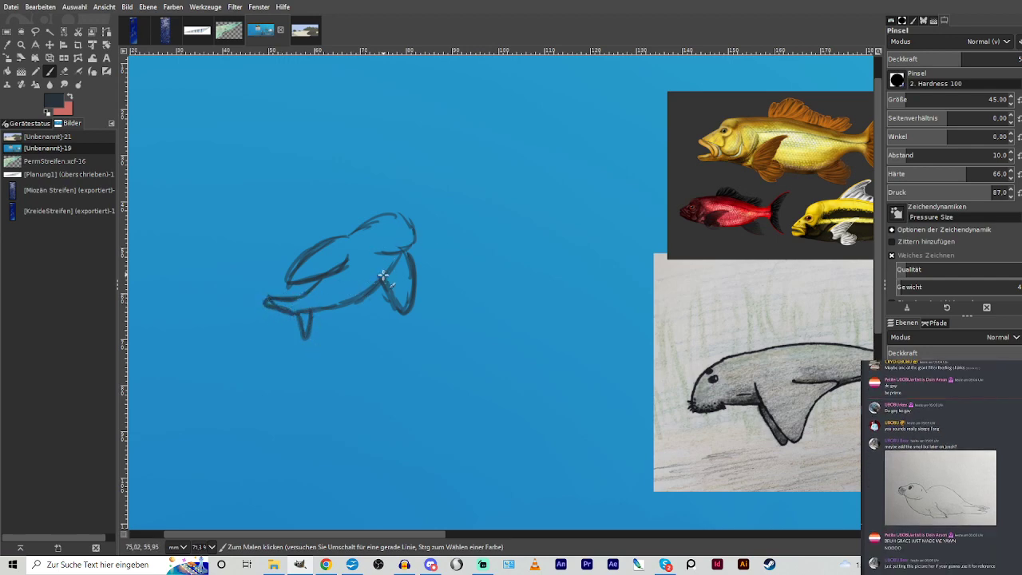
drag(384, 275, 349, 303)
drag(325, 241, 367, 230)
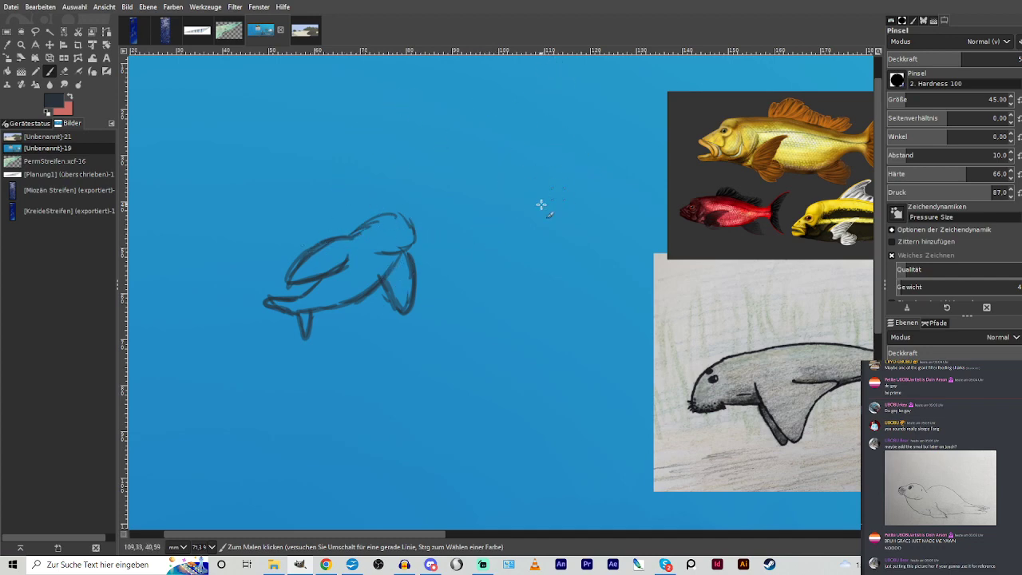
Sketch a second seal-like animal just below and to the right of the first, with two hanging front flippers.
mouse_move(449, 273)
mouse_down()
mouse_move(428, 285)
mouse_move(453, 329)
mouse_move(442, 364)
mouse_move(431, 323)
mouse_move(441, 367)
mouse_up()
drag(482, 292, 492, 327)
mouse_move(430, 322)
mouse_down()
mouse_move(456, 305)
mouse_move(449, 366)
mouse_move(435, 333)
mouse_up()
drag(479, 286, 462, 321)
mouse_move(461, 322)
mouse_down()
mouse_move(484, 282)
mouse_move(465, 260)
mouse_move(500, 261)
mouse_move(459, 267)
mouse_move(504, 266)
mouse_move(493, 287)
mouse_move(477, 289)
mouse_move(493, 302)
mouse_move(495, 348)
mouse_move(484, 349)
mouse_move(459, 310)
mouse_move(423, 335)
mouse_move(369, 345)
mouse_up()
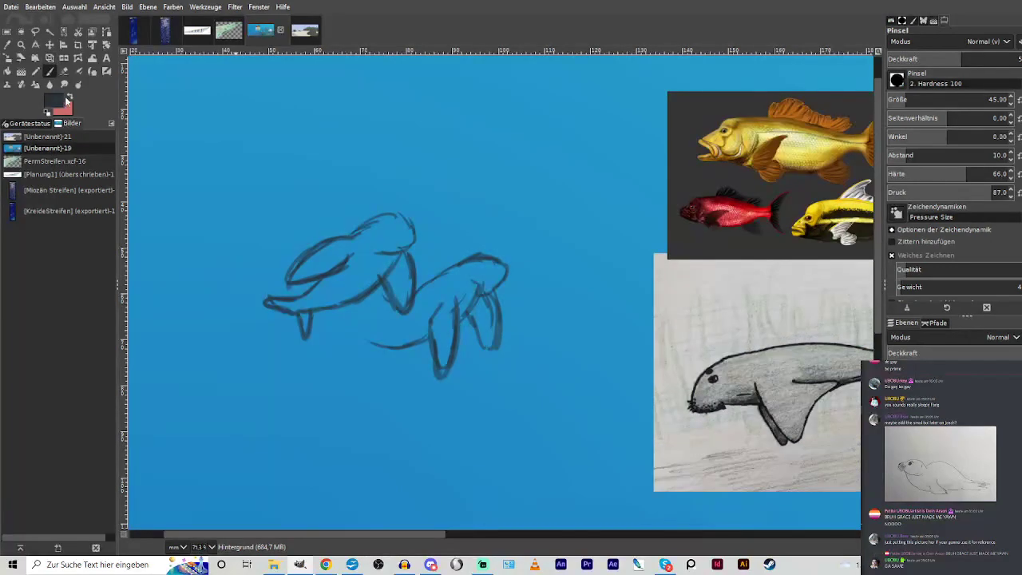
Set the background colour to the sampled water blue and erase the overlapping flipper lines on the first animal's body.
click(7, 45)
click(340, 270)
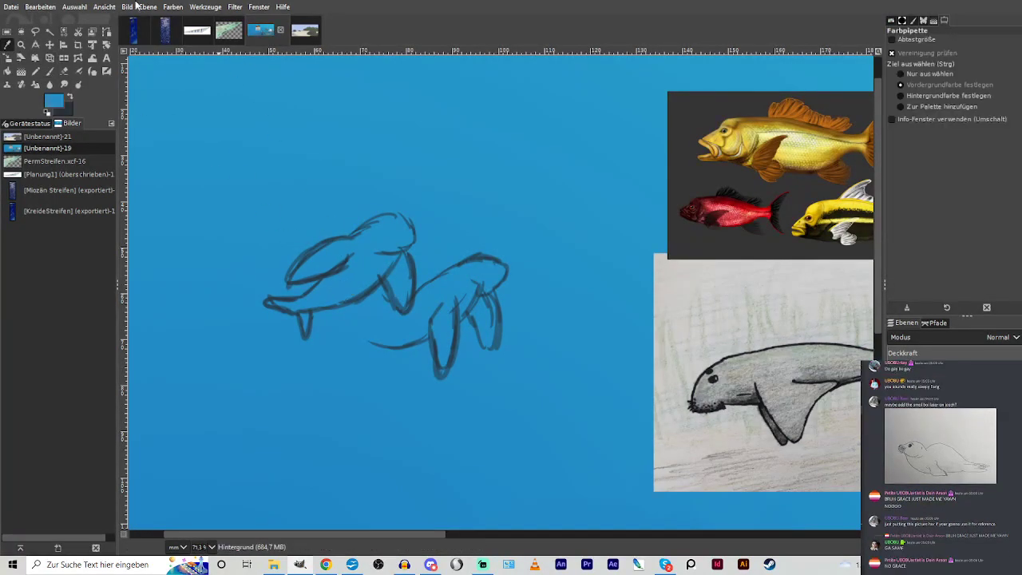
click(69, 97)
click(63, 71)
drag(356, 257, 334, 280)
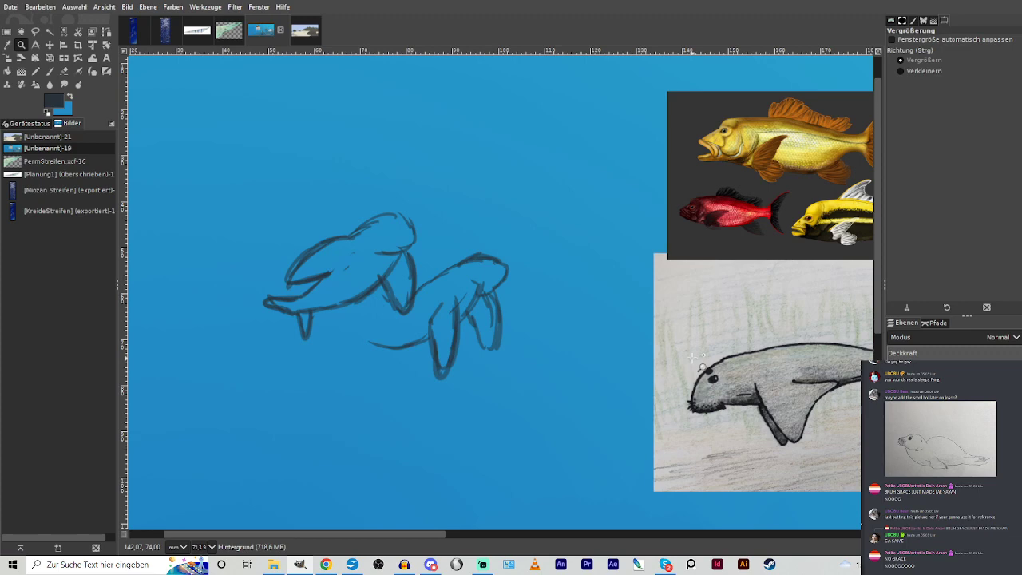
click(64, 71)
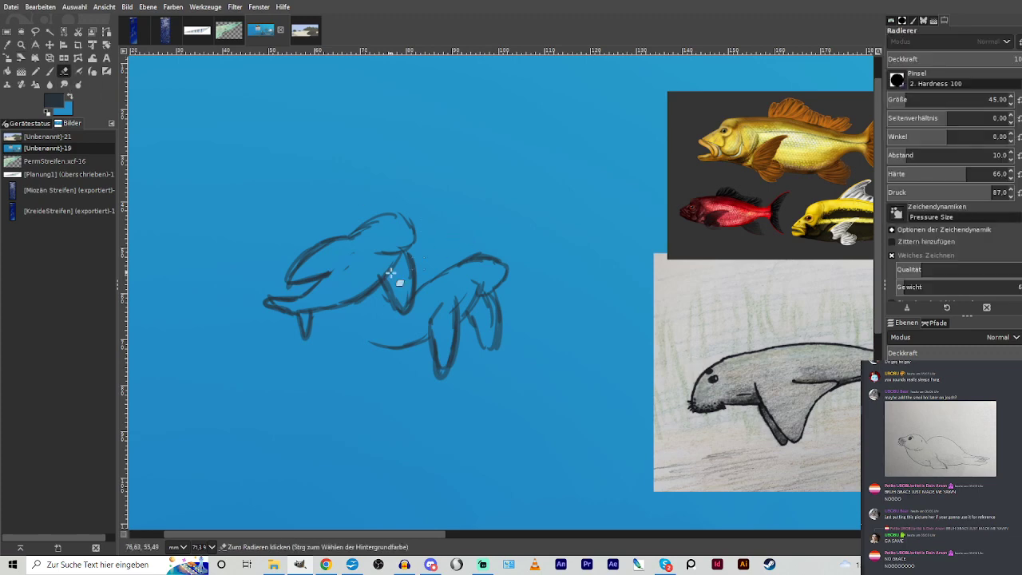
drag(311, 261, 293, 278)
Redraw the first animal's raised flipper outline and complete the second animal's tail.
key(p)
mouse_move(343, 237)
mouse_down()
mouse_move(309, 279)
mouse_move(335, 270)
mouse_move(327, 273)
mouse_move(343, 256)
mouse_move(326, 274)
mouse_move(305, 256)
mouse_up()
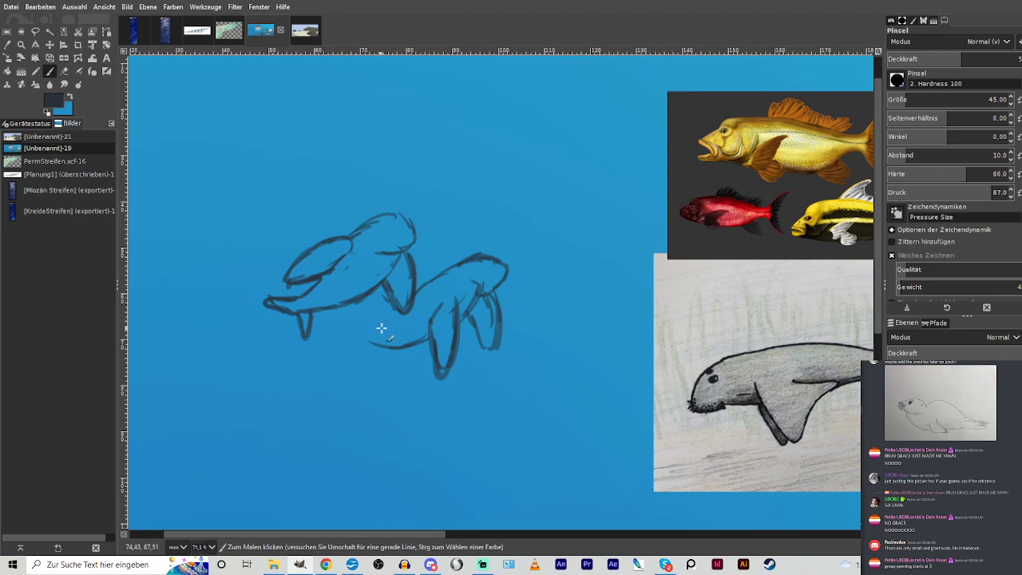
mouse_move(382, 328)
mouse_down()
mouse_move(351, 326)
mouse_move(372, 324)
mouse_move(361, 329)
mouse_up()
drag(448, 187, 411, 226)
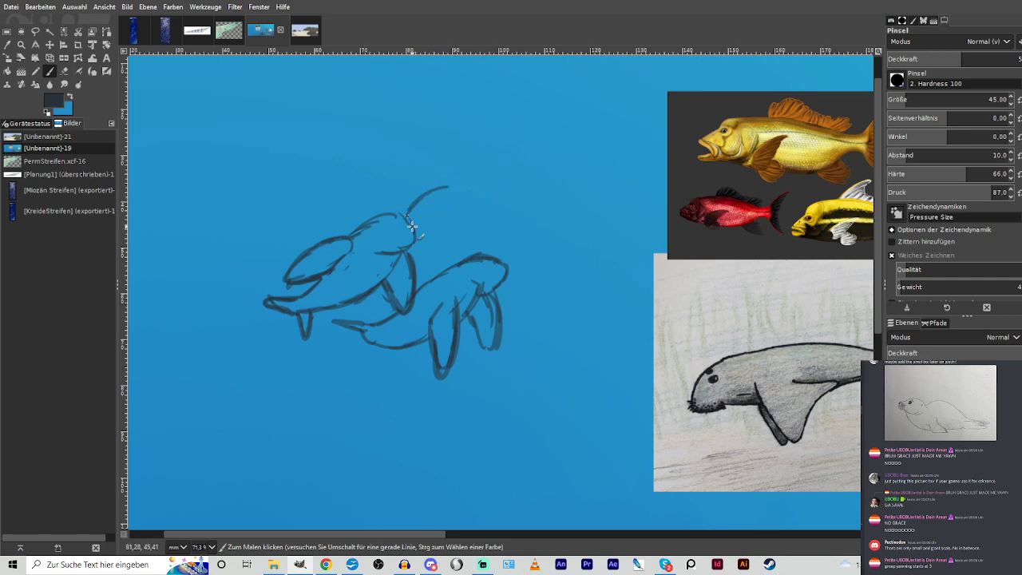
mouse_move(425, 177)
mouse_down()
mouse_move(368, 165)
mouse_move(418, 170)
mouse_move(434, 194)
mouse_up()
drag(369, 166, 406, 210)
drag(454, 183, 437, 185)
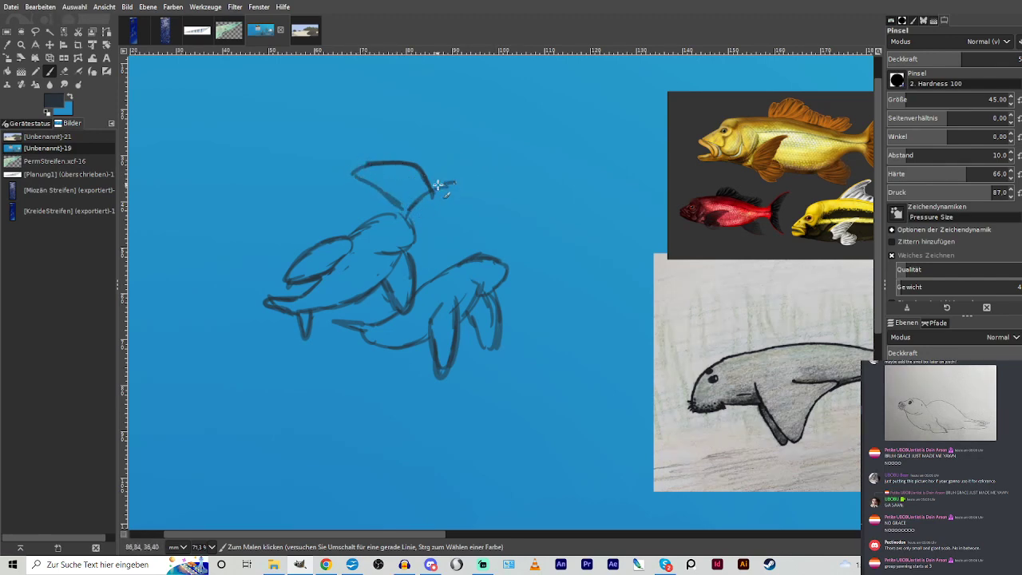
drag(470, 215, 419, 243)
key(ctrl+z)
key(ctrl+z)
key(ctrl+z)
key(ctrl+z)
key(ctrl+z)
key(ctrl+z)
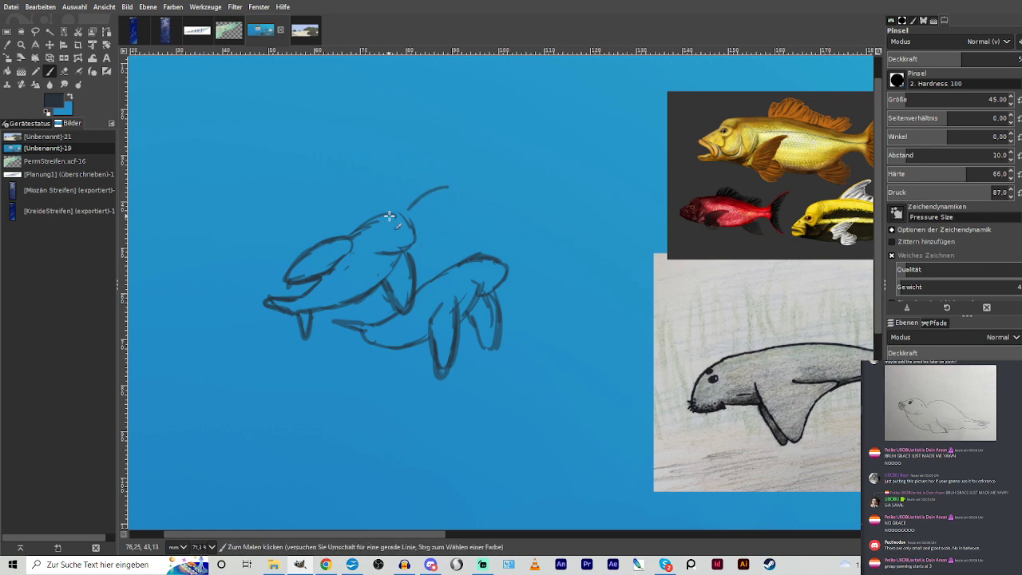
key(ctrl+z)
Sketch a third seal-like animal above the first two, with a raised head and both front flippers spread wide.
mouse_move(407, 213)
mouse_down()
mouse_move(415, 190)
mouse_move(436, 231)
mouse_move(426, 249)
mouse_up()
drag(456, 210, 426, 250)
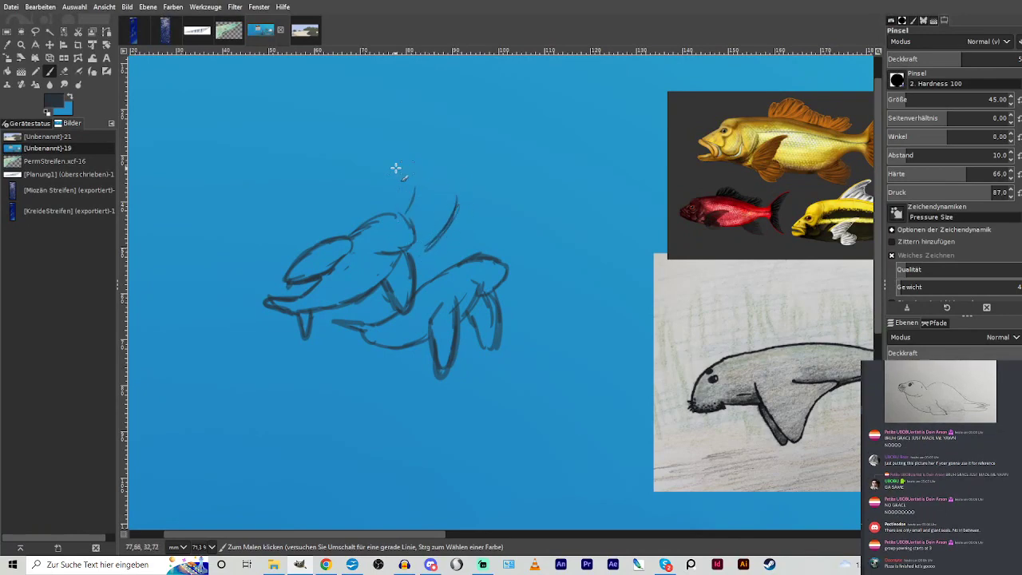
mouse_move(409, 159)
mouse_down()
mouse_move(346, 190)
mouse_move(410, 197)
mouse_up()
drag(471, 168, 517, 223)
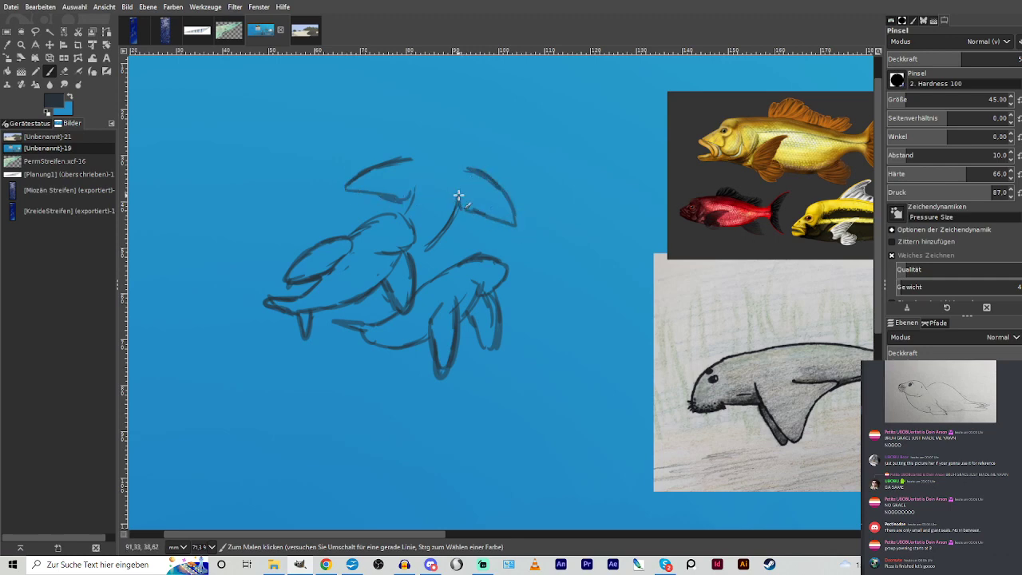
mouse_move(457, 193)
mouse_down()
mouse_move(513, 224)
mouse_move(487, 180)
mouse_move(495, 187)
mouse_move(450, 164)
mouse_move(464, 164)
mouse_move(441, 120)
mouse_move(419, 127)
mouse_move(410, 155)
mouse_move(431, 125)
mouse_move(418, 129)
mouse_move(439, 120)
mouse_move(453, 138)
mouse_move(444, 117)
mouse_move(446, 127)
mouse_move(432, 116)
mouse_move(413, 129)
mouse_move(430, 116)
mouse_move(432, 127)
mouse_move(419, 126)
mouse_move(426, 137)
mouse_move(449, 142)
mouse_move(424, 129)
mouse_up()
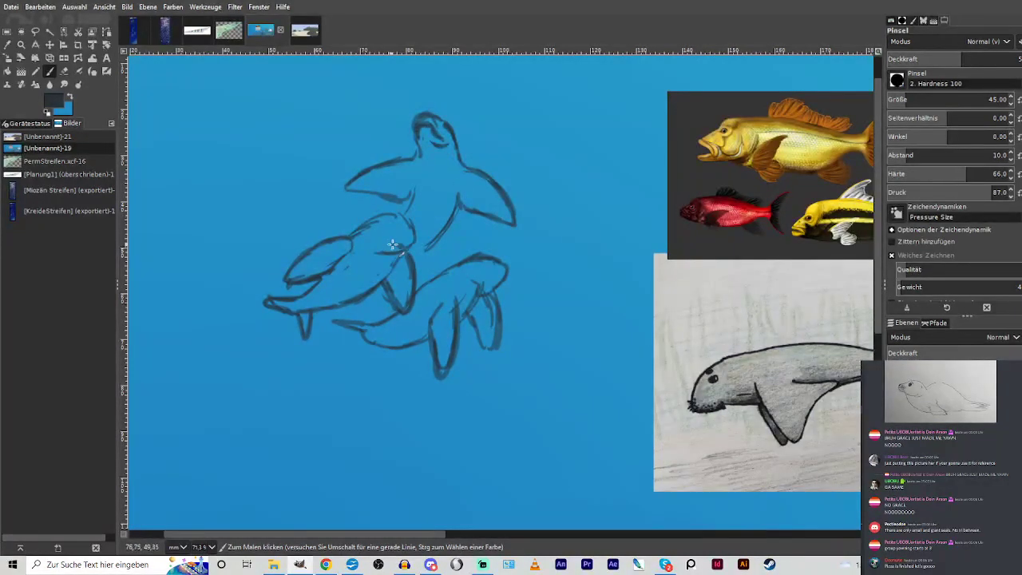
Add the eyes and mouth to the two lower animals and extend the uppermost animal's body lines down behind the first animal.
mouse_move(392, 244)
mouse_down()
mouse_move(379, 241)
mouse_move(385, 221)
mouse_up()
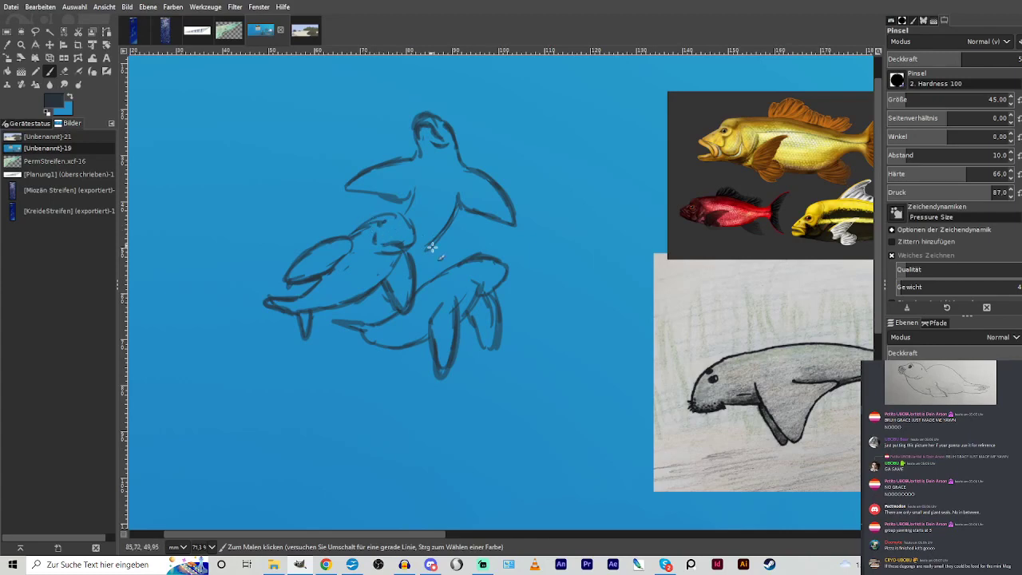
click(471, 275)
mouse_move(379, 227)
mouse_down()
mouse_move(406, 227)
mouse_move(422, 245)
mouse_move(394, 251)
mouse_up()
drag(417, 152, 409, 210)
mouse_move(408, 174)
mouse_down()
mouse_move(395, 210)
mouse_move(438, 245)
mouse_move(443, 231)
mouse_move(414, 258)
mouse_up()
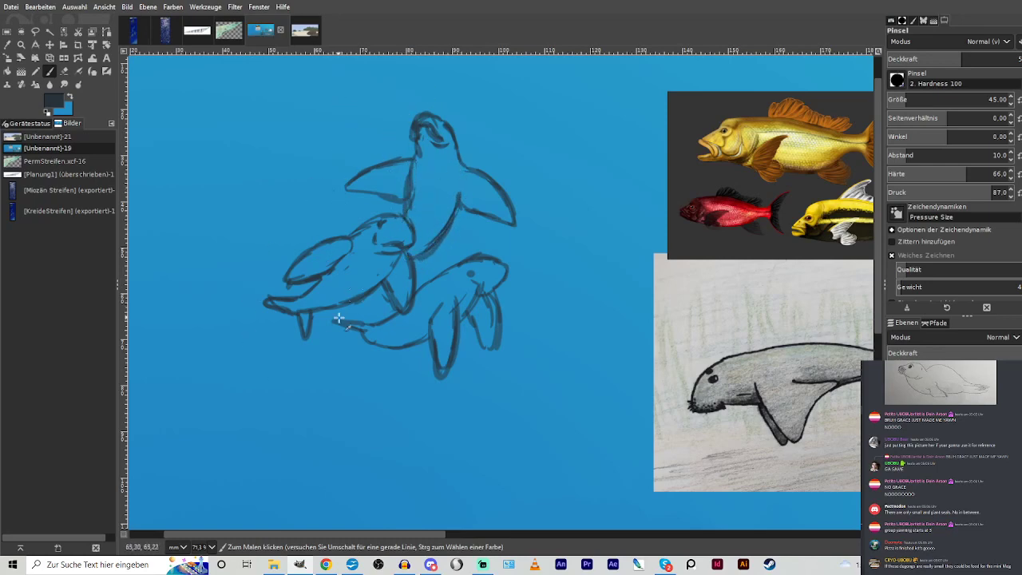
Sketch a fourth animal below the first, with a rounded lowered head, two spread front flippers and a short tail.
mouse_move(347, 367)
mouse_down()
mouse_move(377, 364)
mouse_move(379, 391)
mouse_move(386, 368)
mouse_move(348, 382)
mouse_move(384, 390)
mouse_move(373, 417)
mouse_move(348, 403)
mouse_move(381, 400)
mouse_move(452, 311)
mouse_move(407, 368)
mouse_move(451, 325)
mouse_move(349, 403)
mouse_up()
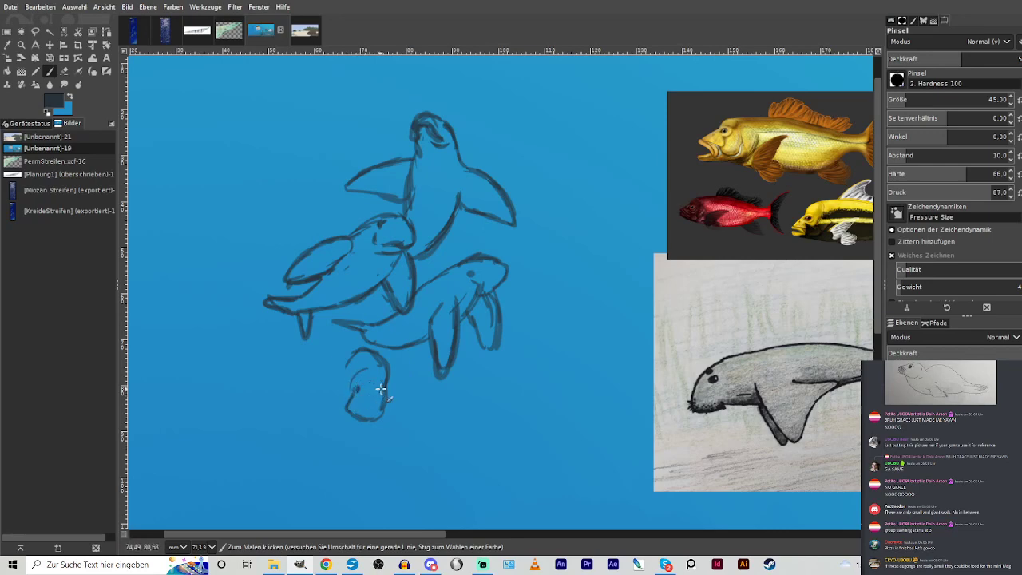
mouse_move(322, 407)
mouse_down()
mouse_move(338, 394)
mouse_move(292, 418)
mouse_move(330, 385)
mouse_move(399, 429)
mouse_move(386, 377)
mouse_up()
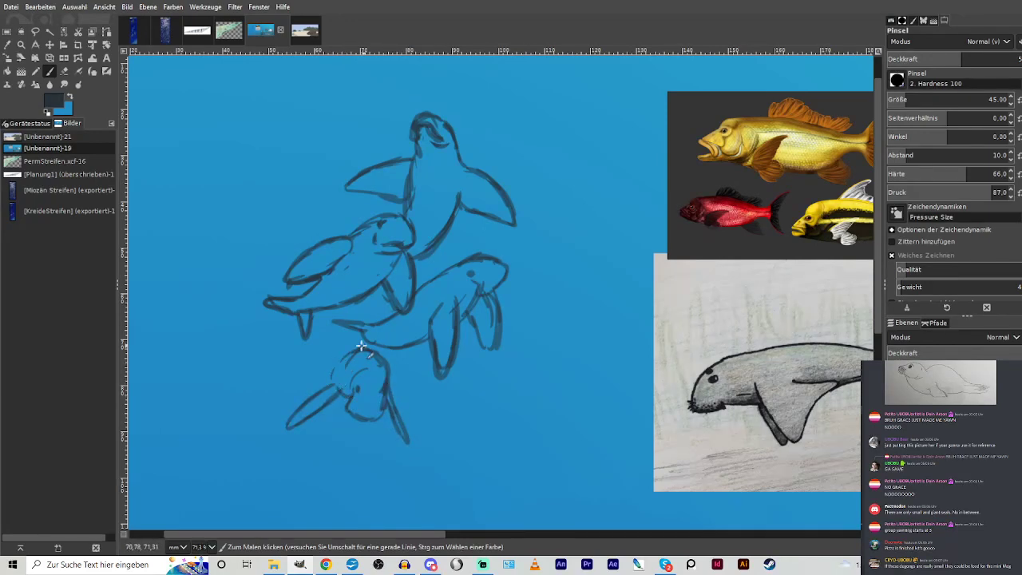
mouse_move(353, 342)
mouse_down()
mouse_move(322, 372)
mouse_move(294, 365)
mouse_move(331, 361)
mouse_move(325, 373)
mouse_move(361, 349)
mouse_move(385, 364)
mouse_up()
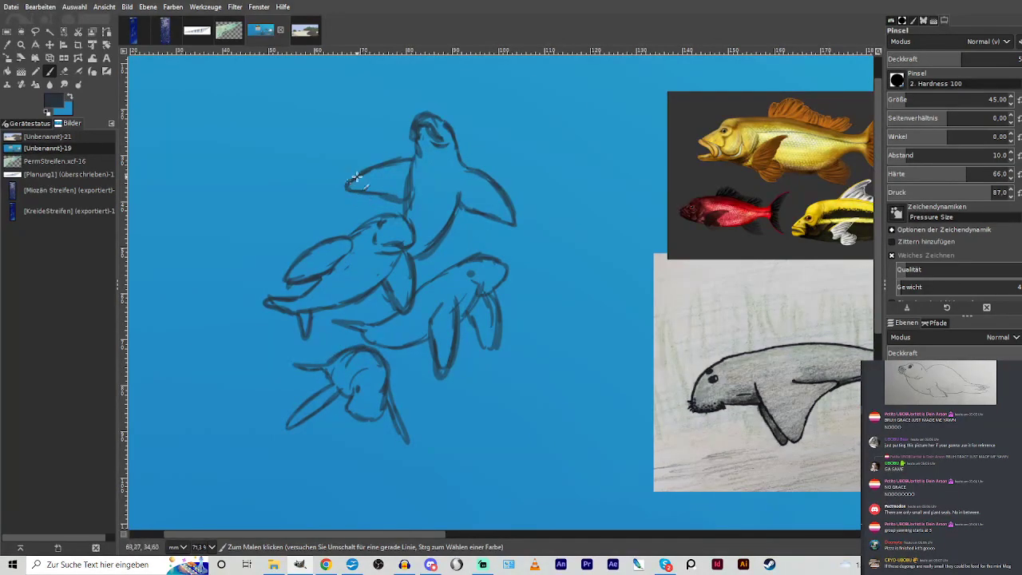
Rework the first animal's flippers and erase the overlapping lines where its front flipper meets the second animal.
drag(357, 237, 319, 253)
mouse_move(405, 256)
mouse_down()
mouse_move(409, 317)
mouse_move(391, 289)
mouse_move(398, 261)
mouse_move(417, 294)
mouse_move(411, 269)
mouse_move(415, 318)
mouse_up()
click(65, 72)
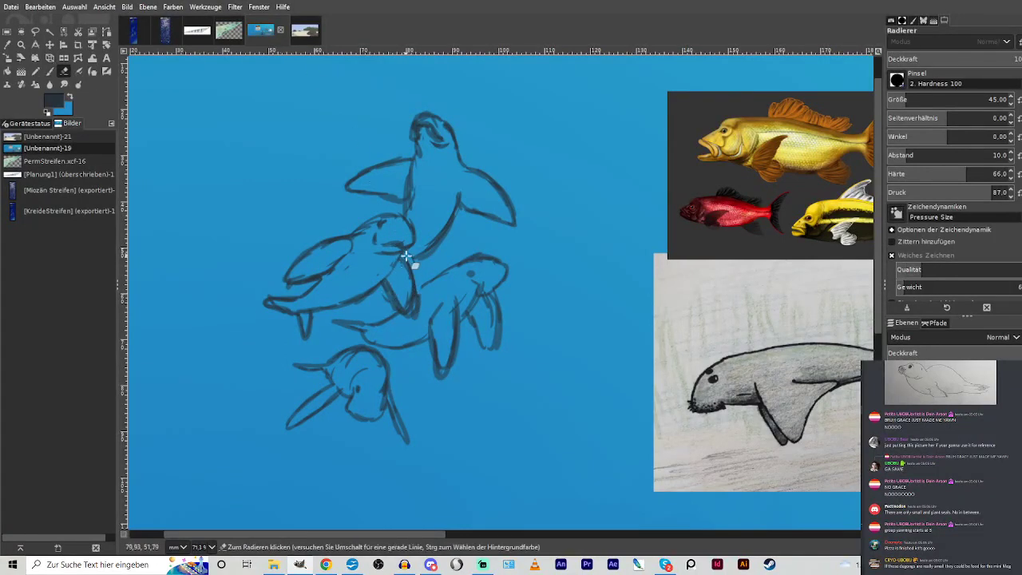
drag(408, 290, 409, 307)
key(p)
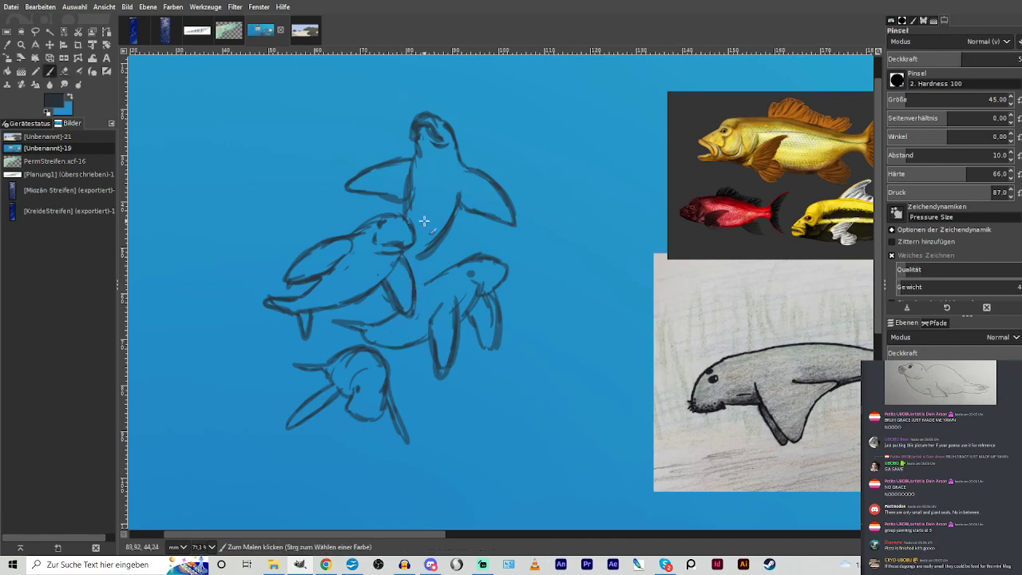
mouse_move(417, 290)
mouse_down()
mouse_move(389, 284)
mouse_move(412, 312)
mouse_up()
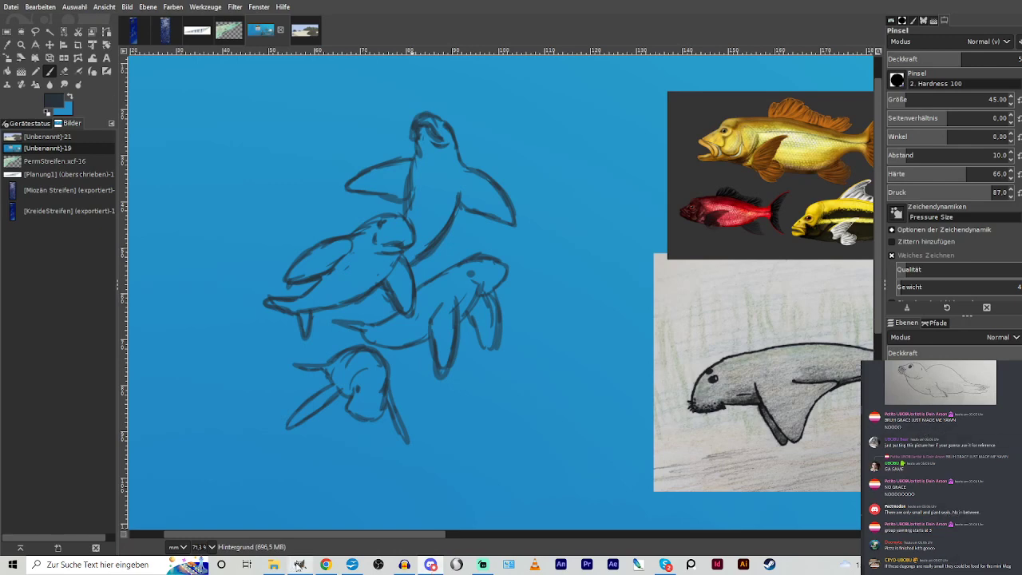
Sketch a fifth, bulky animal below and to the right of the second, with front flippers, a tapering tail and an eye.
drag(546, 327, 499, 328)
mouse_move(536, 370)
mouse_down()
mouse_move(484, 366)
mouse_move(464, 338)
mouse_move(415, 372)
mouse_move(450, 357)
mouse_move(532, 372)
mouse_up()
mouse_move(534, 326)
mouse_down()
mouse_move(595, 366)
mouse_move(602, 380)
mouse_move(590, 392)
mouse_move(603, 381)
mouse_move(565, 387)
mouse_move(577, 367)
mouse_move(545, 371)
mouse_move(550, 382)
mouse_move(547, 374)
mouse_move(491, 423)
mouse_move(513, 381)
mouse_move(534, 372)
mouse_move(556, 395)
mouse_up()
click(577, 367)
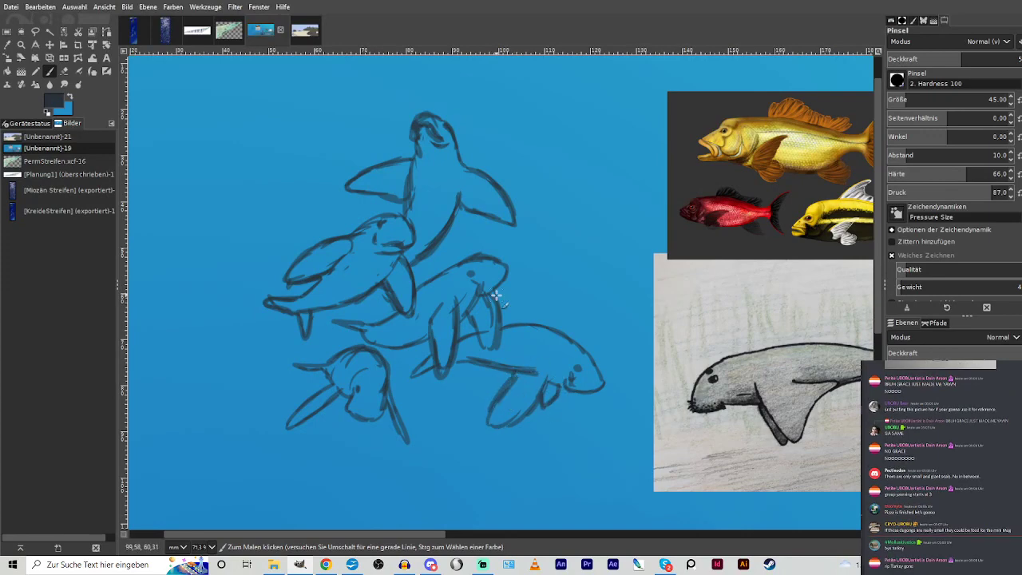
Sketch a small sixth animal with small flippers and an eye just above and behind the fifth animal's back.
scroll(496, 296, down, 3)
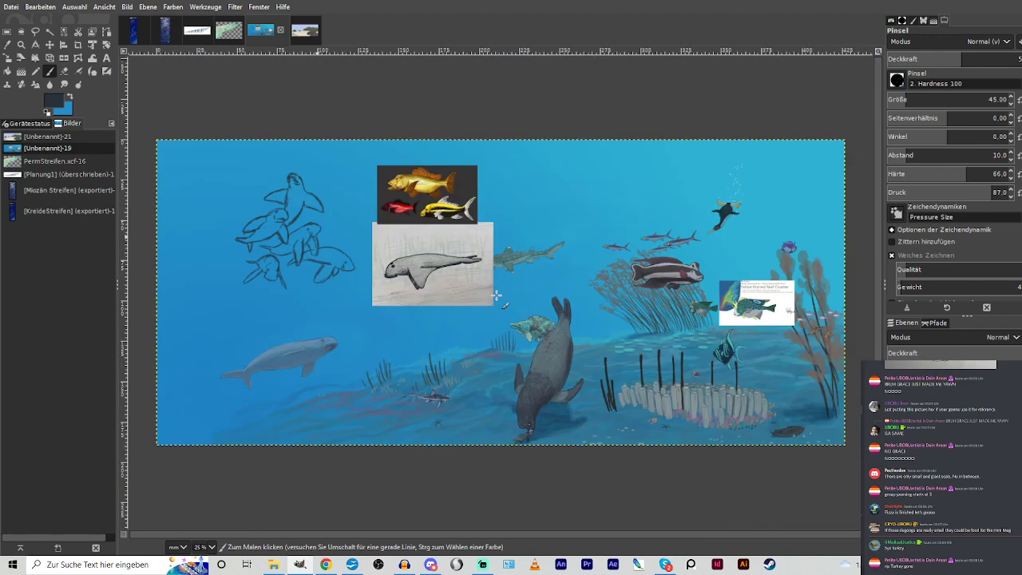
click(21, 44)
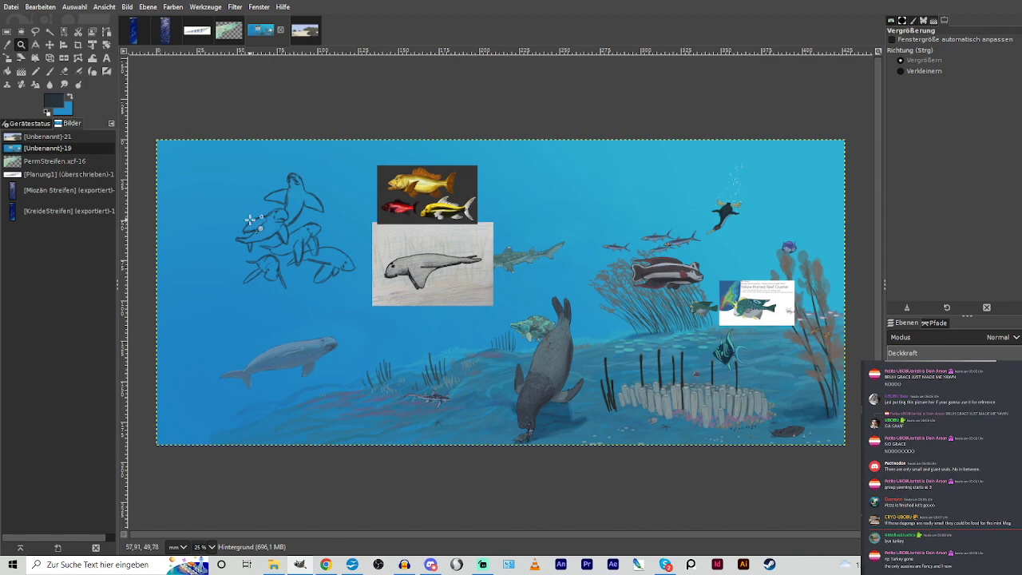
drag(228, 158, 395, 324)
drag(296, 112, 568, 352)
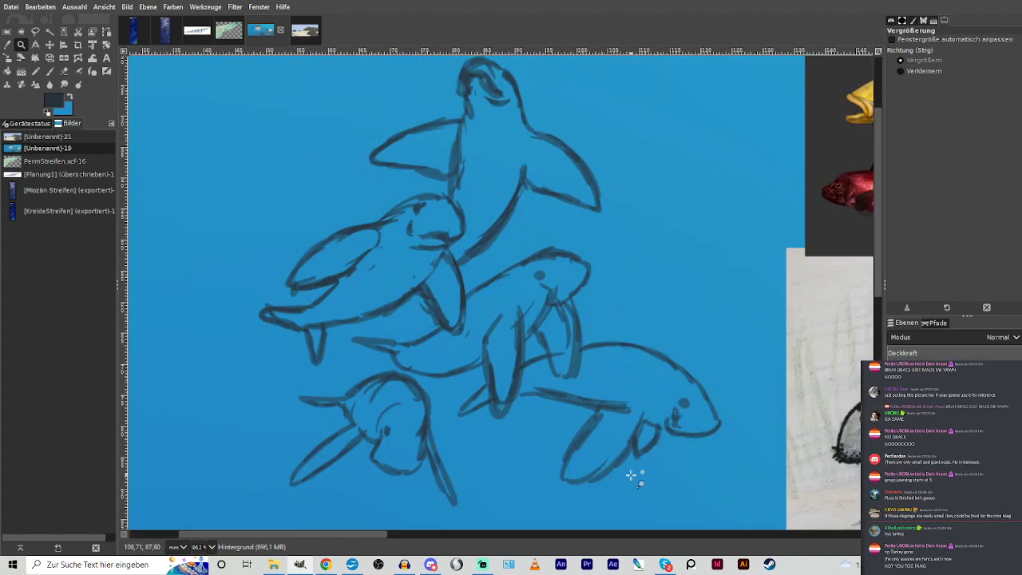
click(51, 71)
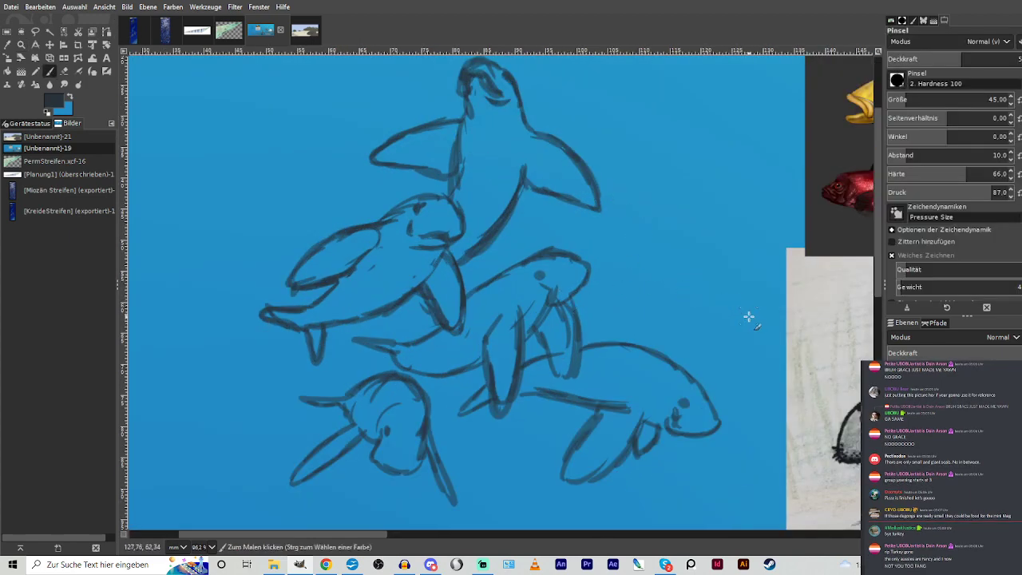
drag(666, 305, 624, 315)
drag(695, 329, 671, 343)
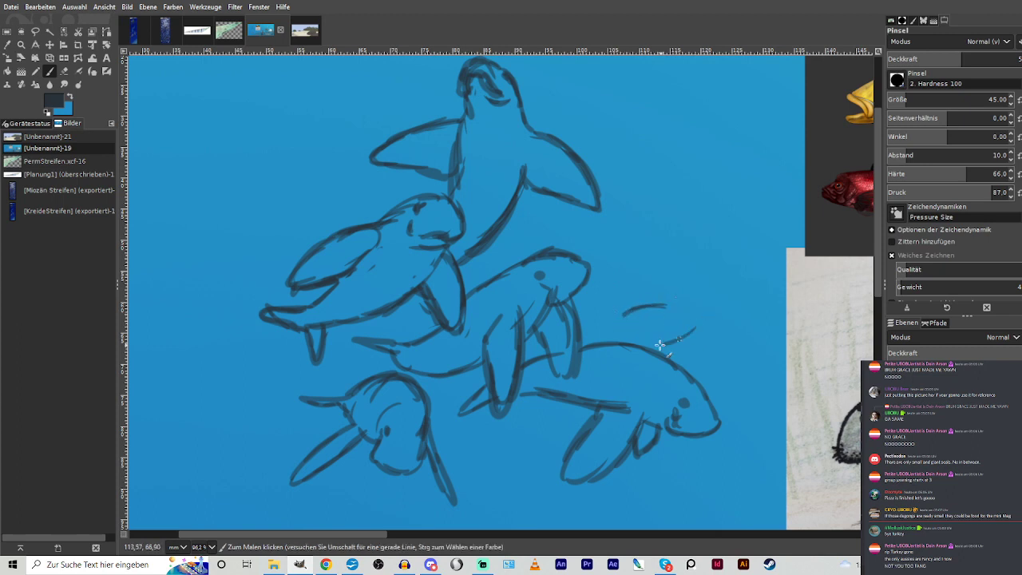
drag(682, 300, 630, 314)
mouse_move(692, 328)
mouse_down()
mouse_move(667, 360)
mouse_move(671, 330)
mouse_move(657, 334)
mouse_move(661, 325)
mouse_move(697, 324)
mouse_move(690, 345)
mouse_move(692, 305)
mouse_move(694, 329)
mouse_move(725, 307)
mouse_move(681, 300)
mouse_move(698, 304)
mouse_move(700, 295)
mouse_move(707, 307)
mouse_move(578, 345)
mouse_up()
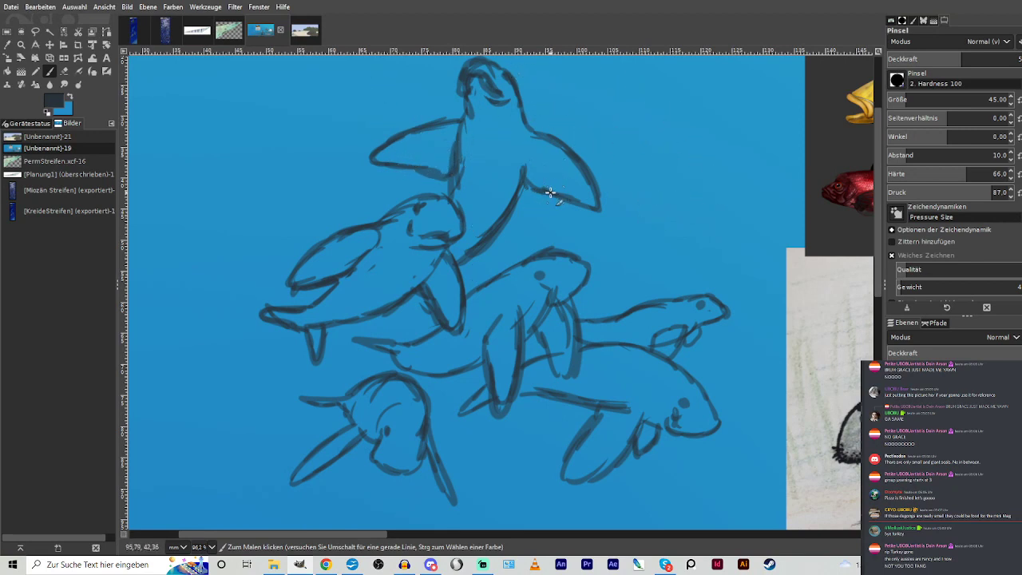
Sketch a small calf in front of the first animal's body, erasing overlapping lines and adding its facial details.
drag(368, 243, 399, 322)
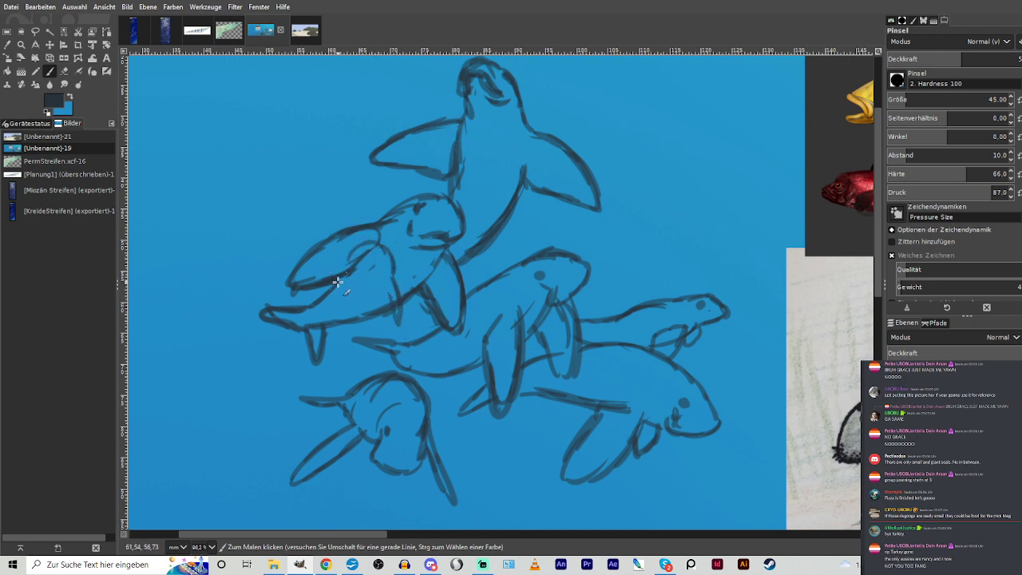
drag(341, 280, 326, 307)
mouse_move(361, 260)
mouse_down()
mouse_move(353, 289)
mouse_move(381, 266)
mouse_move(362, 304)
mouse_move(382, 322)
mouse_move(350, 320)
mouse_move(353, 289)
mouse_up()
key(shift+e)
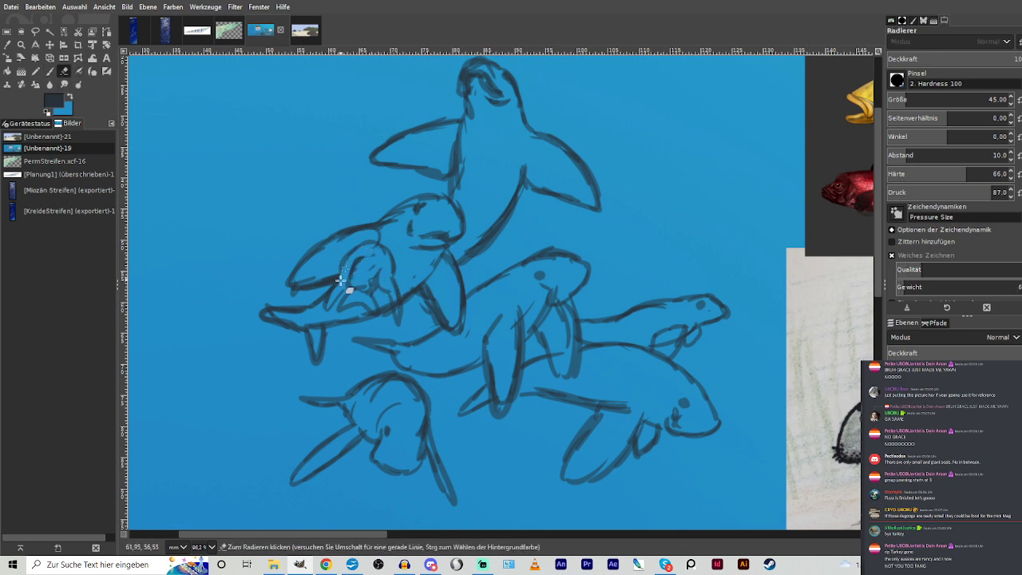
click(48, 71)
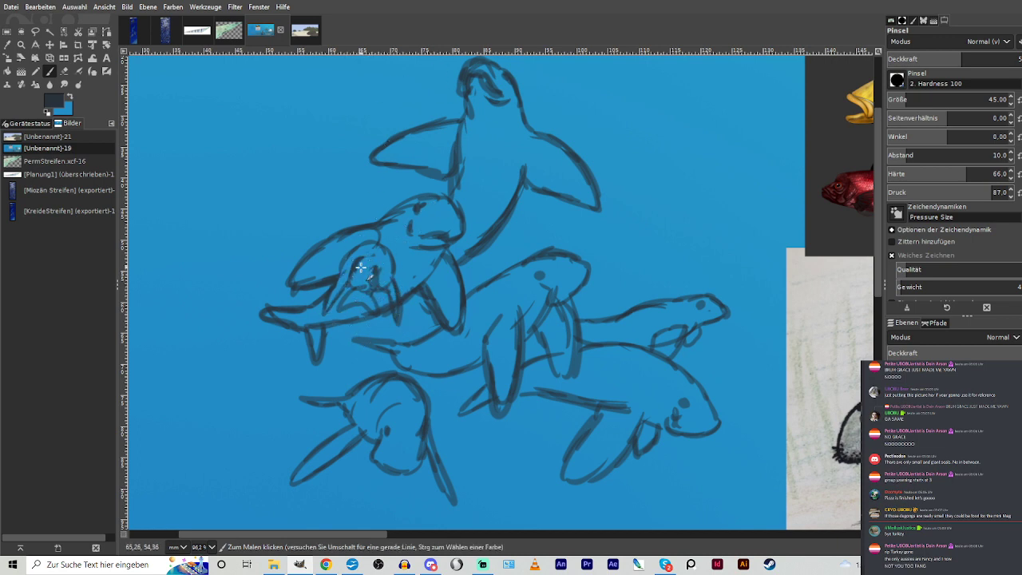
drag(361, 266, 371, 256)
Add short skin-fold lines to the uppermost animal's belly and flippers and to the second animal's rear body.
drag(479, 228, 492, 214)
drag(501, 154, 468, 146)
mouse_move(434, 159)
mouse_down()
mouse_move(444, 136)
mouse_move(410, 152)
mouse_up()
drag(543, 169, 532, 140)
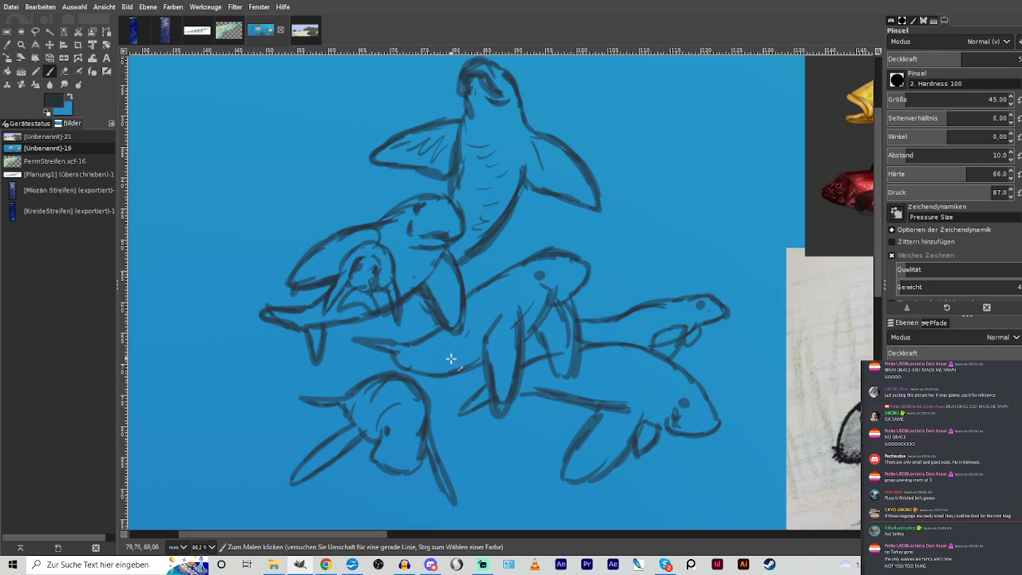
drag(451, 359, 468, 349)
Block in the sketched animals' bodies and flippers with a translucent grey-blue brush at size 179.
scroll(595, 376, down, 5)
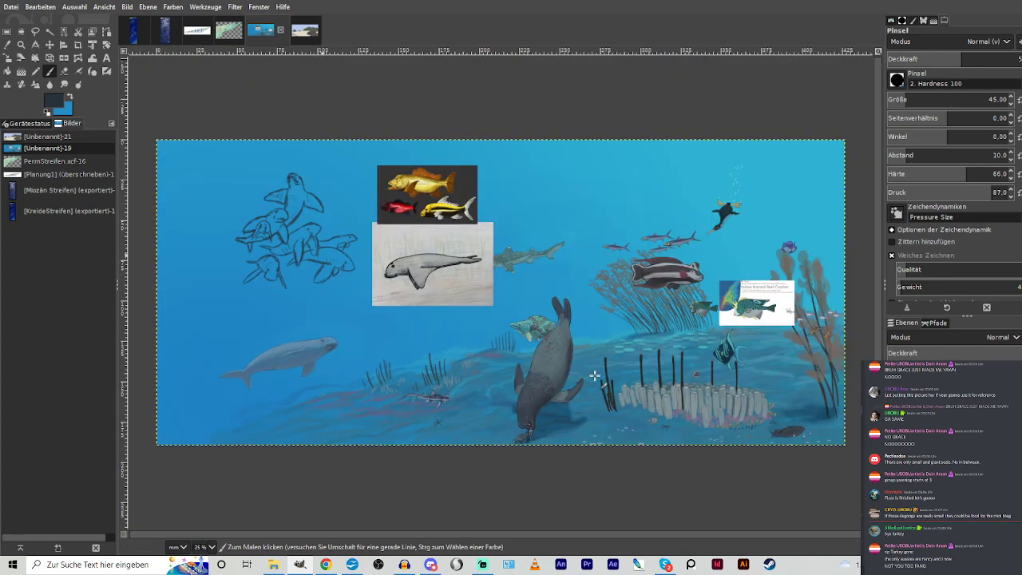
scroll(595, 375, up, 1)
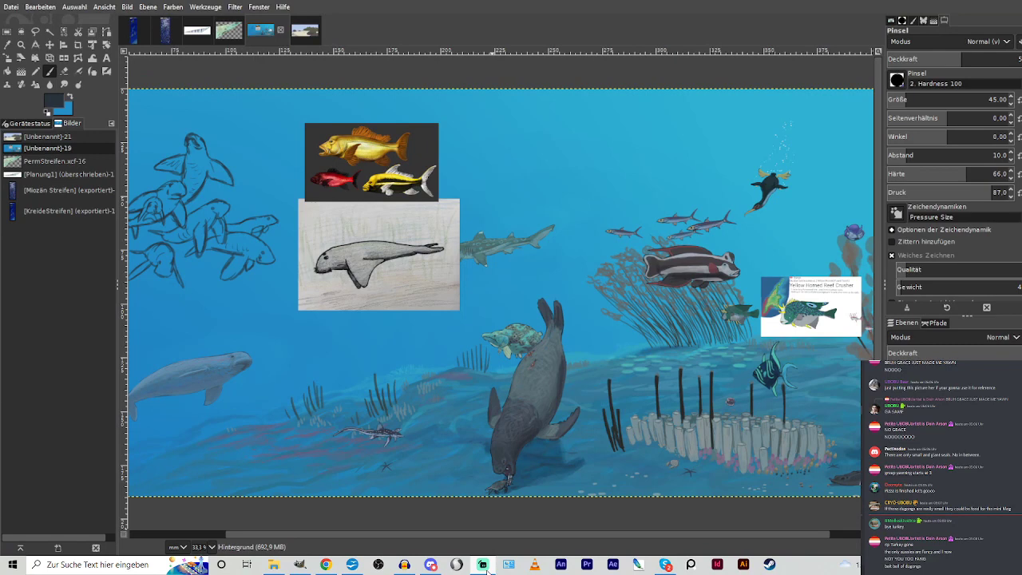
scroll(396, 534, left, 5)
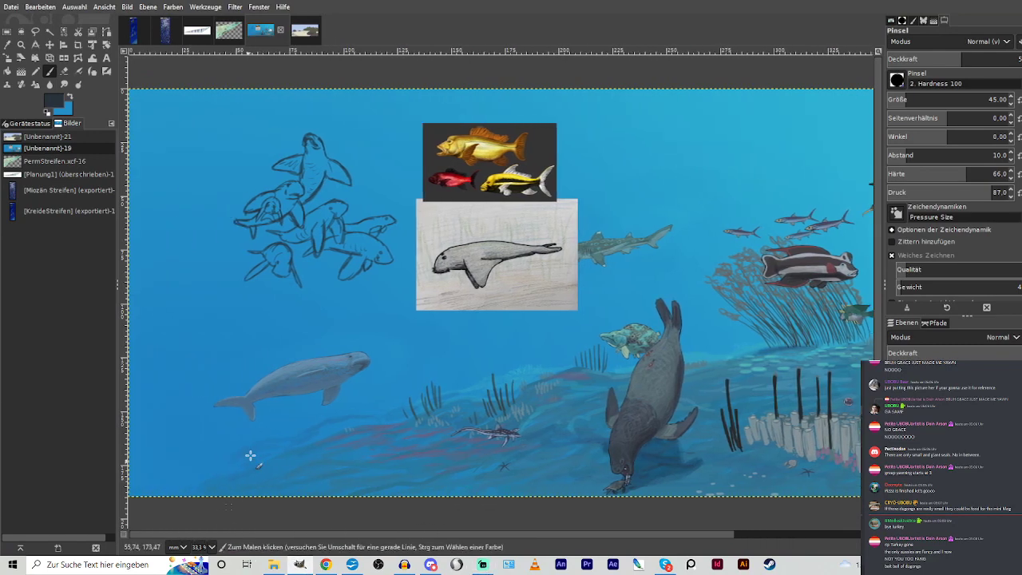
key(z)
drag(230, 130, 409, 307)
click(49, 71)
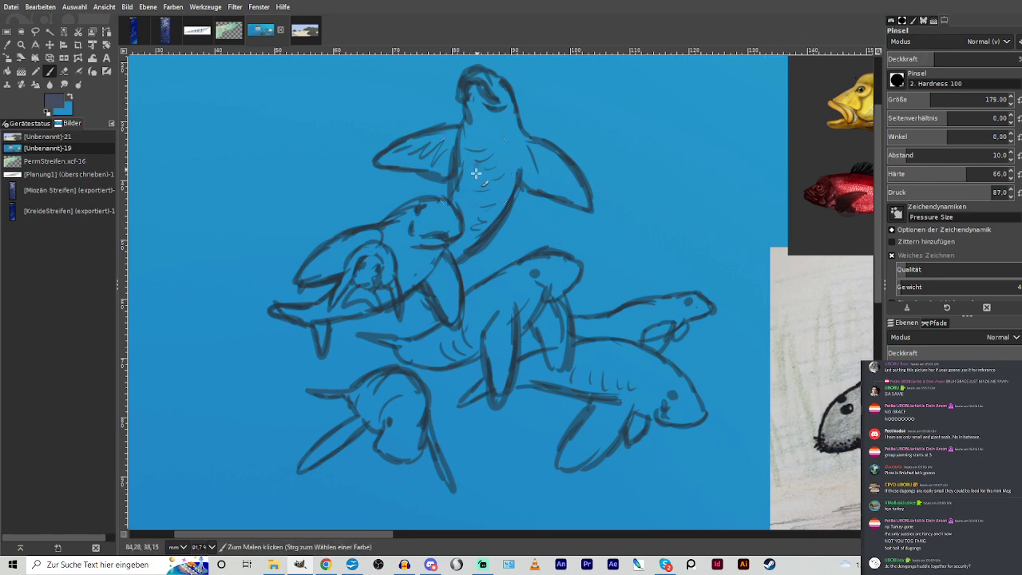
mouse_move(474, 171)
mouse_down()
mouse_move(486, 120)
mouse_move(509, 126)
mouse_move(517, 169)
mouse_move(487, 218)
mouse_move(464, 170)
mouse_move(386, 161)
mouse_move(456, 139)
mouse_move(425, 157)
mouse_move(418, 147)
mouse_move(456, 129)
mouse_move(410, 149)
mouse_move(496, 130)
mouse_move(519, 154)
mouse_move(510, 163)
mouse_move(519, 175)
mouse_move(587, 204)
mouse_move(502, 142)
mouse_move(546, 161)
mouse_move(481, 143)
mouse_move(477, 124)
mouse_move(511, 131)
mouse_move(497, 94)
mouse_move(469, 205)
mouse_move(405, 277)
mouse_move(416, 275)
mouse_move(309, 317)
mouse_move(321, 330)
mouse_move(294, 315)
mouse_move(376, 285)
mouse_move(393, 291)
mouse_move(381, 257)
mouse_move(360, 254)
mouse_move(329, 308)
mouse_move(365, 303)
mouse_move(374, 279)
mouse_move(336, 264)
mouse_move(310, 274)
mouse_move(310, 265)
mouse_move(403, 247)
mouse_move(394, 230)
mouse_move(448, 210)
mouse_move(396, 250)
mouse_move(436, 266)
mouse_move(459, 335)
mouse_move(394, 344)
mouse_move(410, 356)
mouse_move(404, 349)
mouse_move(505, 322)
mouse_move(518, 297)
mouse_move(495, 356)
mouse_move(497, 391)
mouse_move(508, 275)
mouse_move(554, 344)
mouse_move(563, 341)
mouse_move(551, 278)
mouse_move(523, 274)
mouse_move(548, 360)
mouse_move(486, 383)
mouse_move(560, 380)
mouse_move(598, 431)
mouse_move(584, 456)
mouse_move(638, 406)
mouse_move(690, 417)
mouse_move(641, 391)
mouse_move(655, 377)
mouse_move(564, 360)
mouse_up()
mouse_move(630, 353)
mouse_down()
mouse_move(632, 431)
mouse_move(624, 352)
mouse_move(635, 343)
mouse_move(590, 332)
mouse_move(636, 320)
mouse_move(602, 323)
mouse_move(649, 349)
mouse_move(683, 300)
mouse_up()
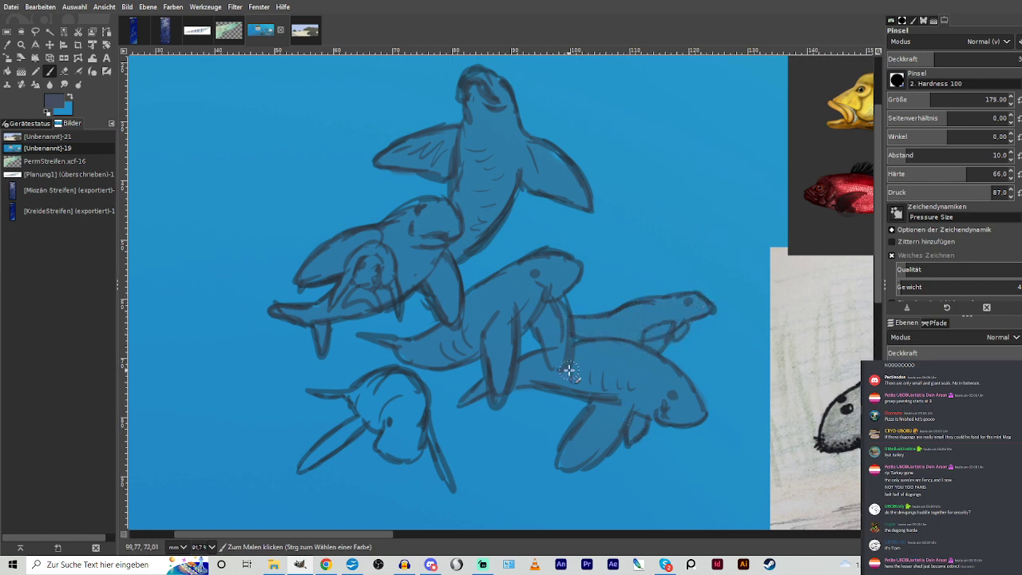
mouse_move(357, 424)
mouse_down()
mouse_move(303, 464)
mouse_move(374, 414)
mouse_move(397, 424)
mouse_move(404, 454)
mouse_move(412, 396)
mouse_move(448, 478)
mouse_move(405, 408)
mouse_move(377, 426)
mouse_move(362, 403)
mouse_move(334, 394)
mouse_move(377, 385)
mouse_move(368, 385)
mouse_move(400, 440)
mouse_up()
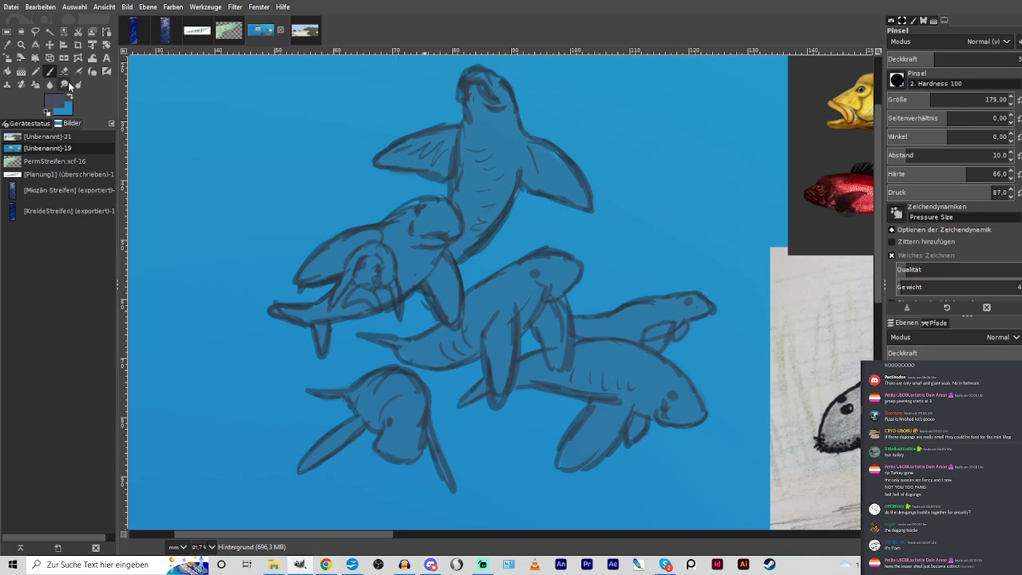
Set the brush to size 78 with higher opacity and shade the second animal's belly and rear body.
click(958, 60)
click(914, 100)
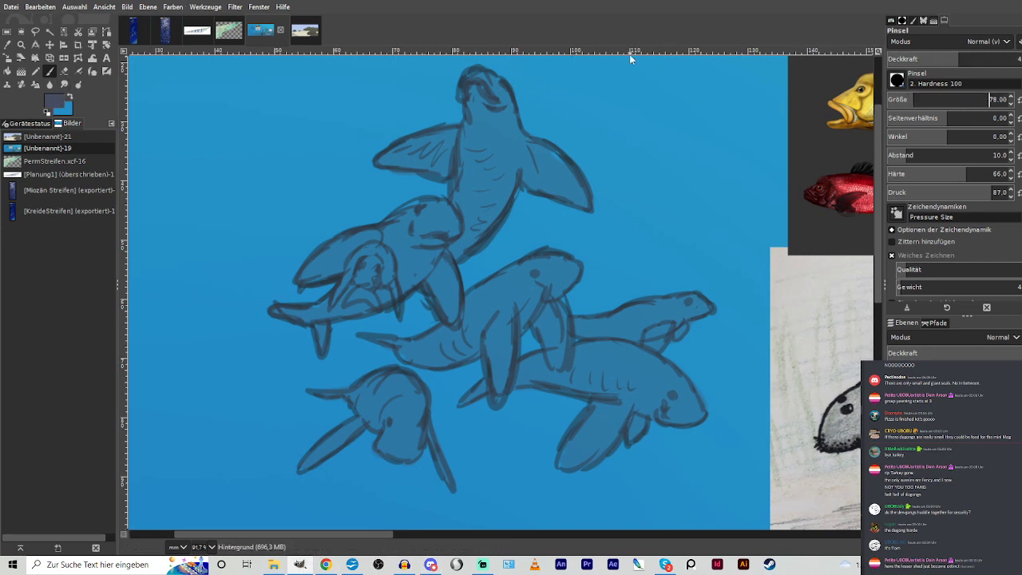
mouse_move(467, 343)
mouse_down()
mouse_move(470, 335)
mouse_move(442, 360)
mouse_up()
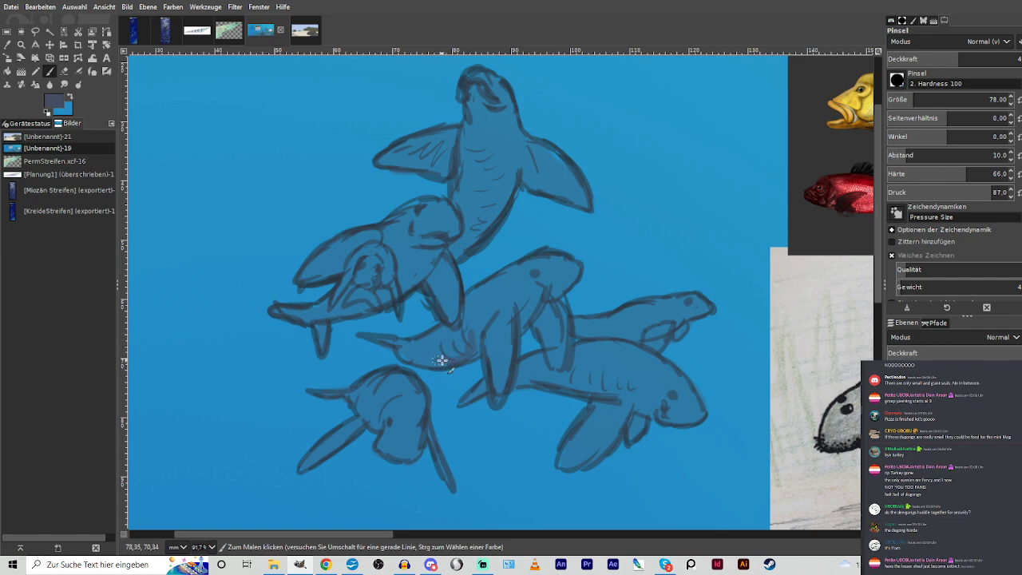
Sample the shaded body colour and darken the animals' undersides and flippers with a more opaque size 107 brush.
key(o)
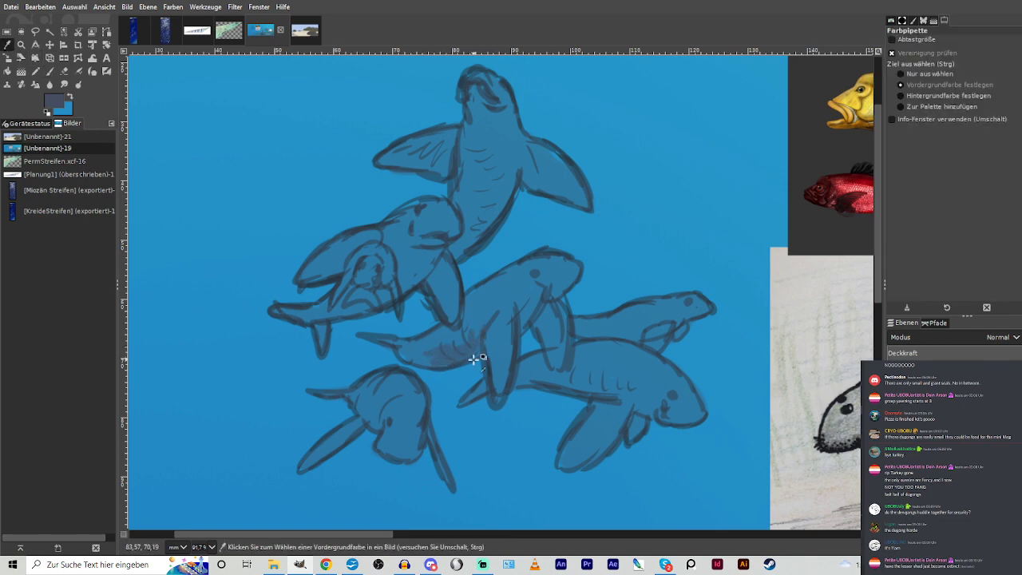
click(470, 350)
key(p)
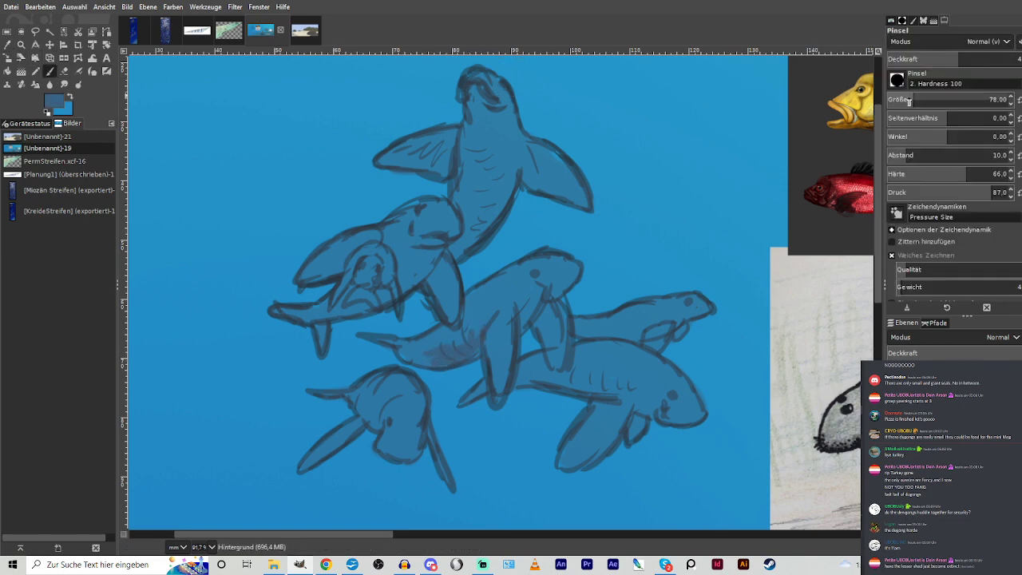
click(918, 101)
click(982, 59)
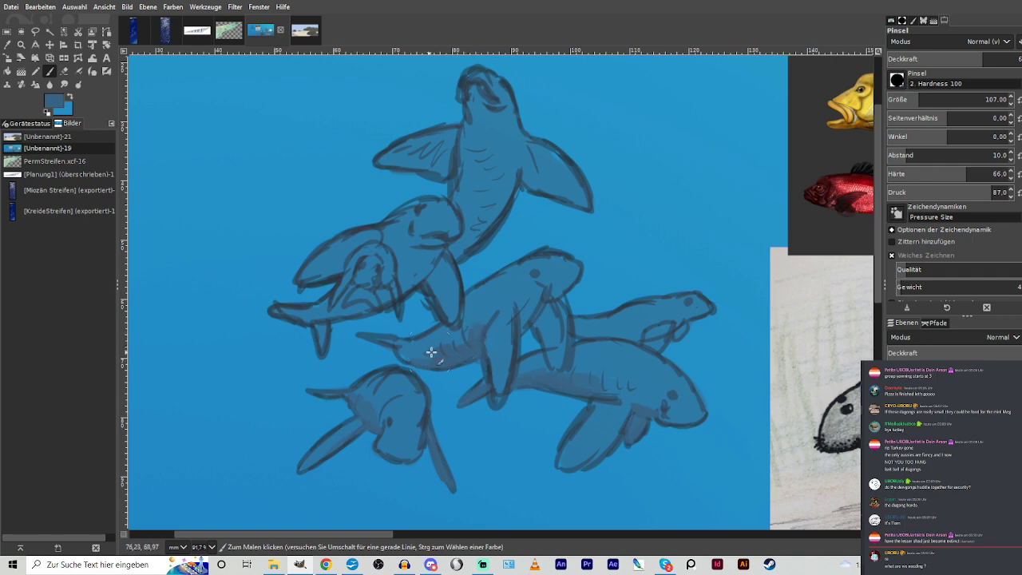
mouse_move(544, 310)
mouse_down()
mouse_move(540, 337)
mouse_move(556, 366)
mouse_up()
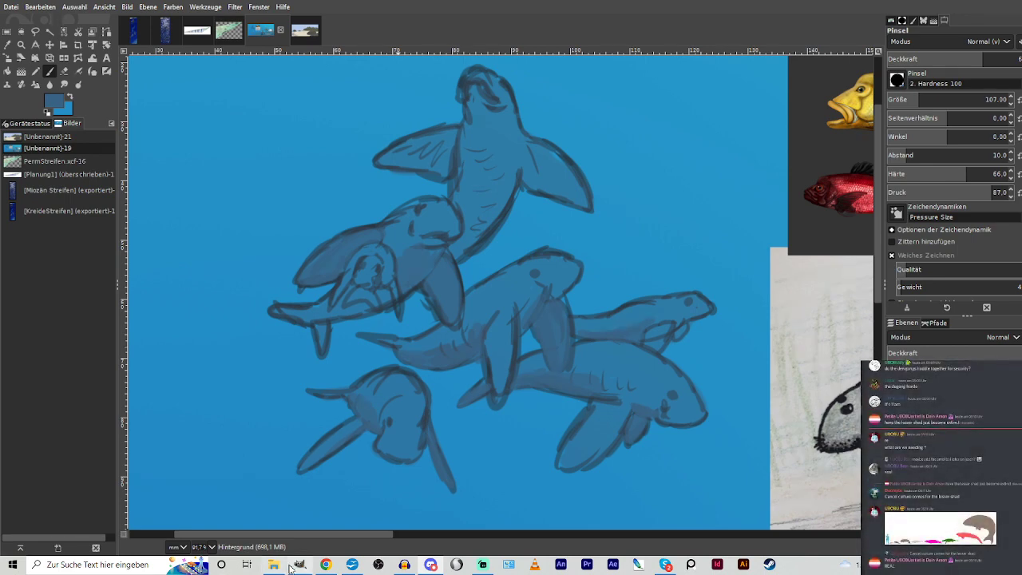
key(z)
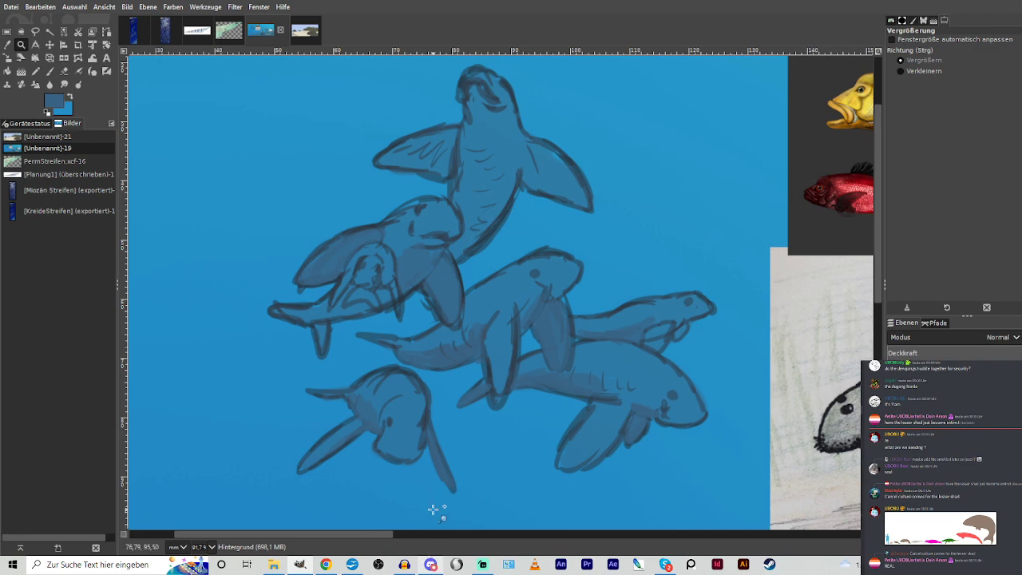
Darken the uppermost animal's belly and flippers, then shade the large lower-right and middle animals' bodies at reduced brush opacity.
key(p)
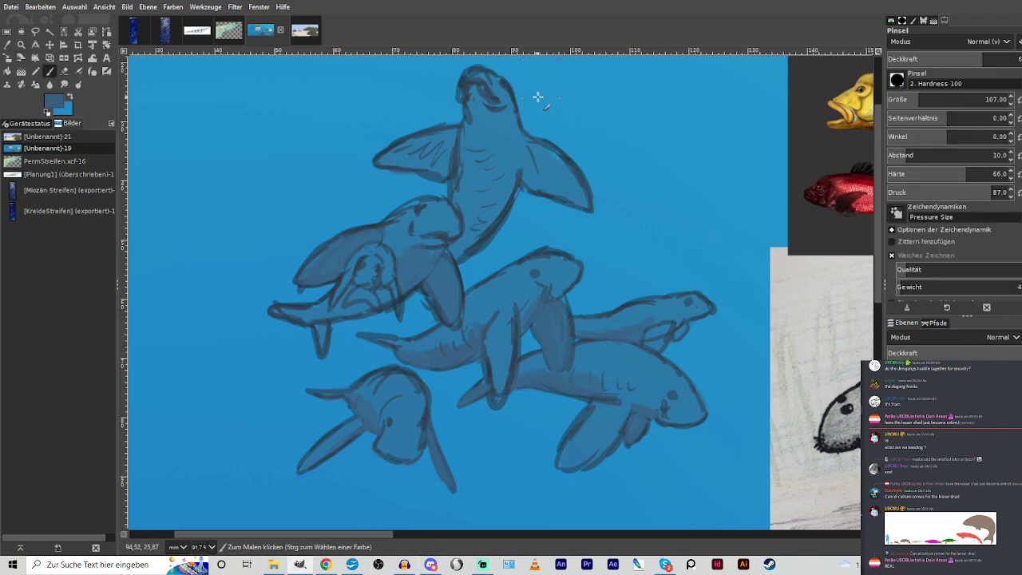
mouse_move(464, 194)
mouse_down()
mouse_move(463, 150)
mouse_move(456, 184)
mouse_move(469, 222)
mouse_move(456, 247)
mouse_move(470, 229)
mouse_move(461, 249)
mouse_move(488, 216)
mouse_move(472, 205)
mouse_move(472, 133)
mouse_move(436, 168)
mouse_move(446, 171)
mouse_move(430, 159)
mouse_move(387, 160)
mouse_move(431, 145)
mouse_move(432, 165)
mouse_move(405, 164)
mouse_move(463, 147)
mouse_move(508, 177)
mouse_move(585, 197)
mouse_move(525, 166)
mouse_move(521, 149)
mouse_move(587, 207)
mouse_move(482, 144)
mouse_move(473, 101)
mouse_up()
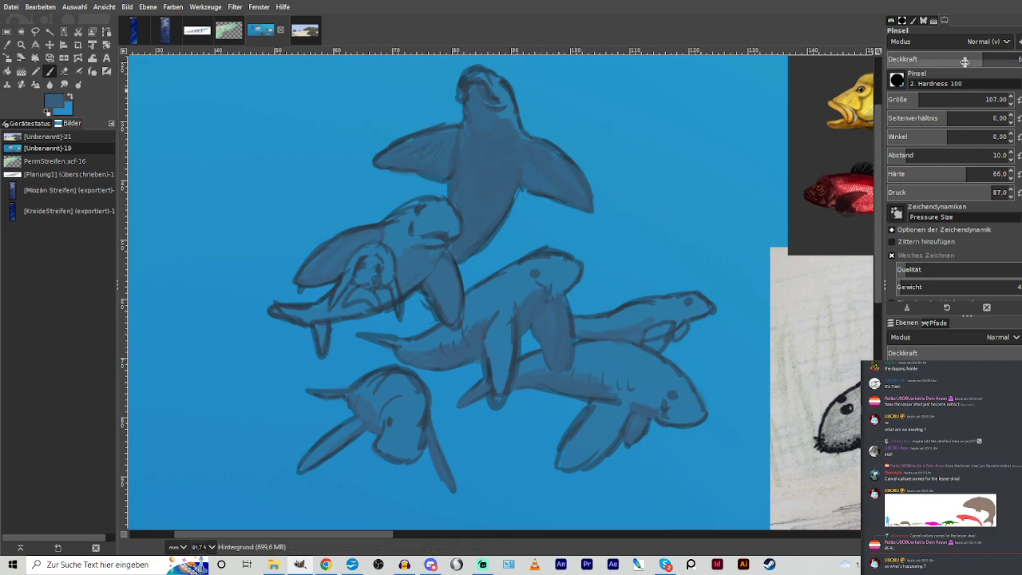
drag(965, 62, 911, 61)
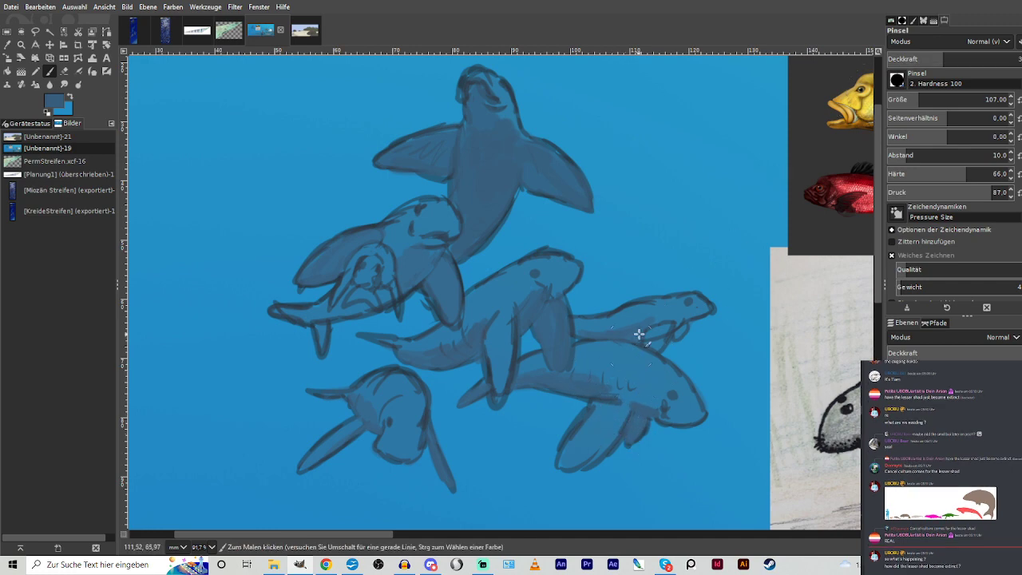
mouse_move(568, 379)
mouse_down()
mouse_move(534, 370)
mouse_move(597, 366)
mouse_move(623, 405)
mouse_move(655, 396)
mouse_move(617, 394)
mouse_move(687, 418)
mouse_up()
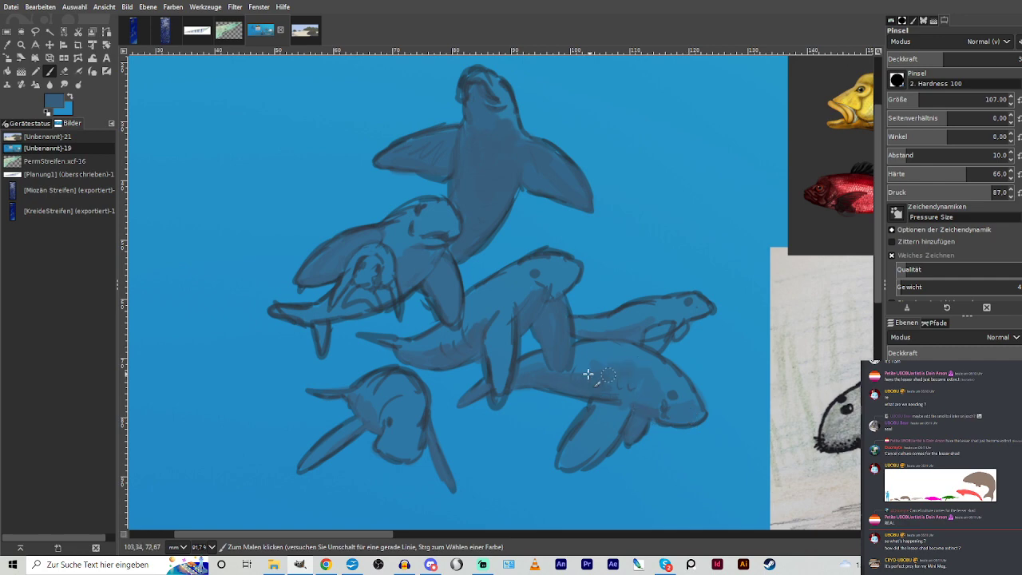
drag(589, 374, 547, 367)
drag(469, 339, 444, 350)
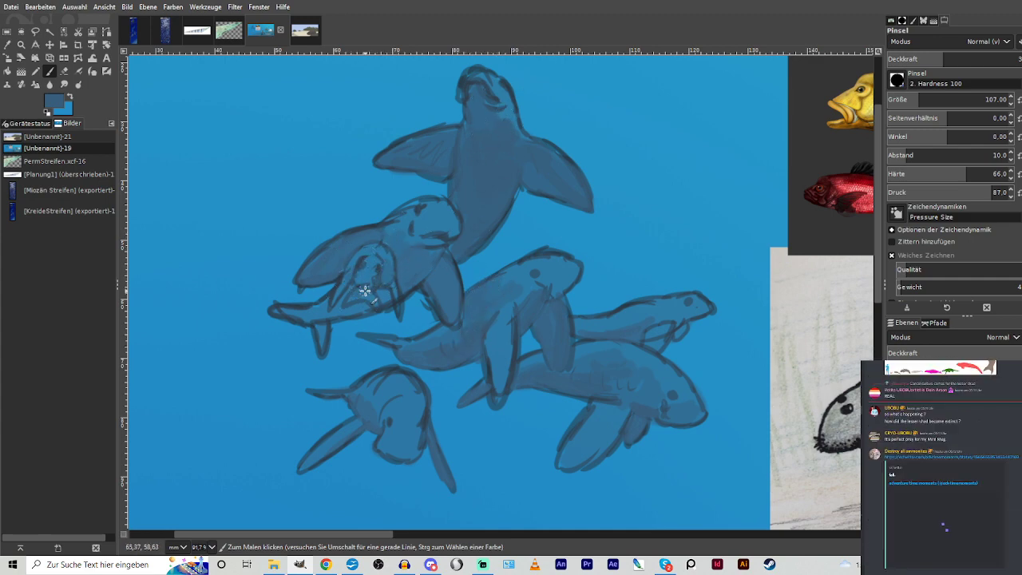
With a more opaque size 51 brush, shade the small animal's rear body and flipper and the lower-left animal's body and flippers.
drag(949, 59, 972, 60)
click(909, 99)
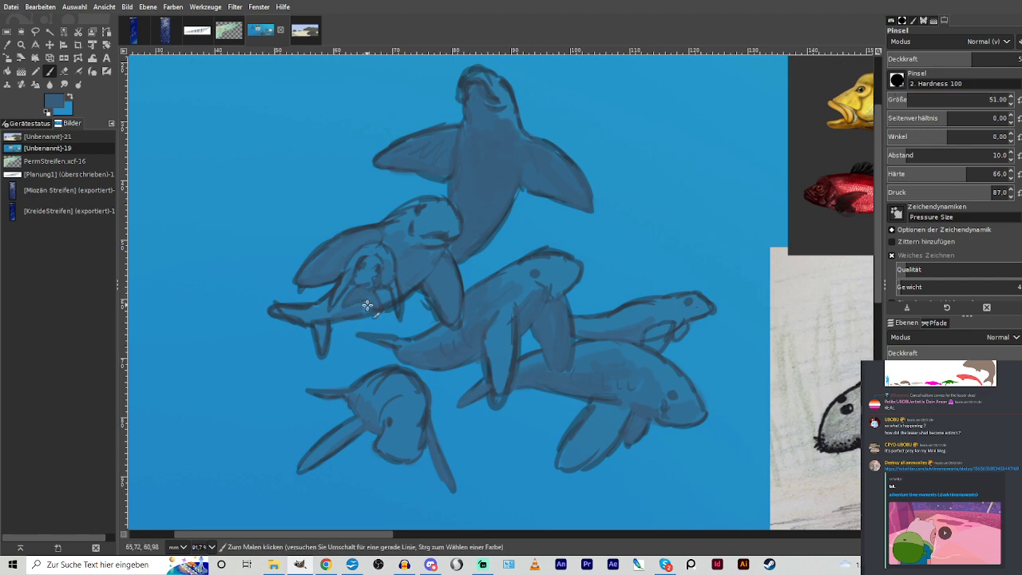
drag(296, 314, 276, 310)
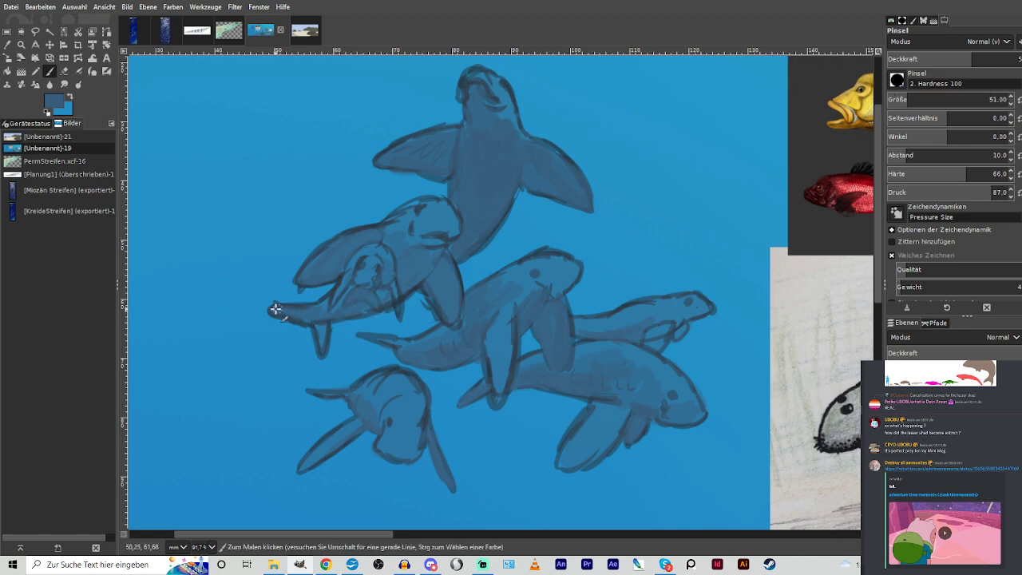
drag(319, 334, 323, 347)
drag(372, 429, 381, 413)
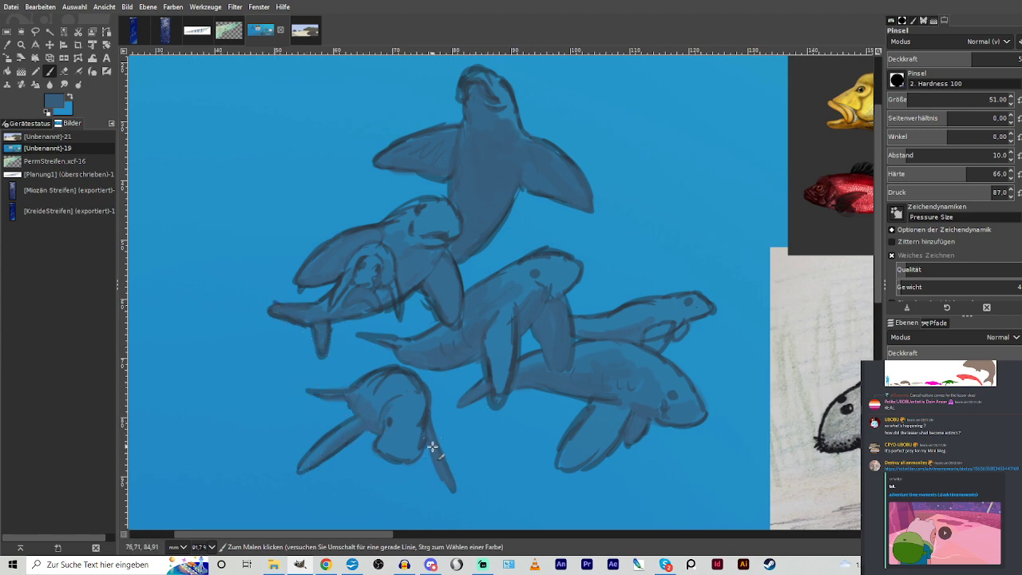
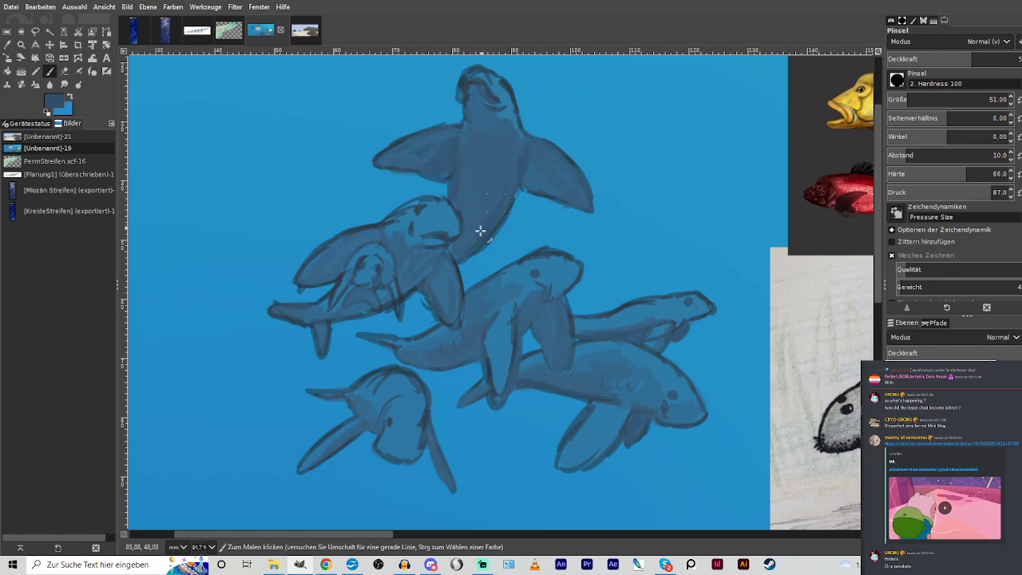
Deepen the uppermost animal's body shading and, at lower brush opacity, blend shadows on the middle and two right-hand animals.
drag(500, 193, 511, 164)
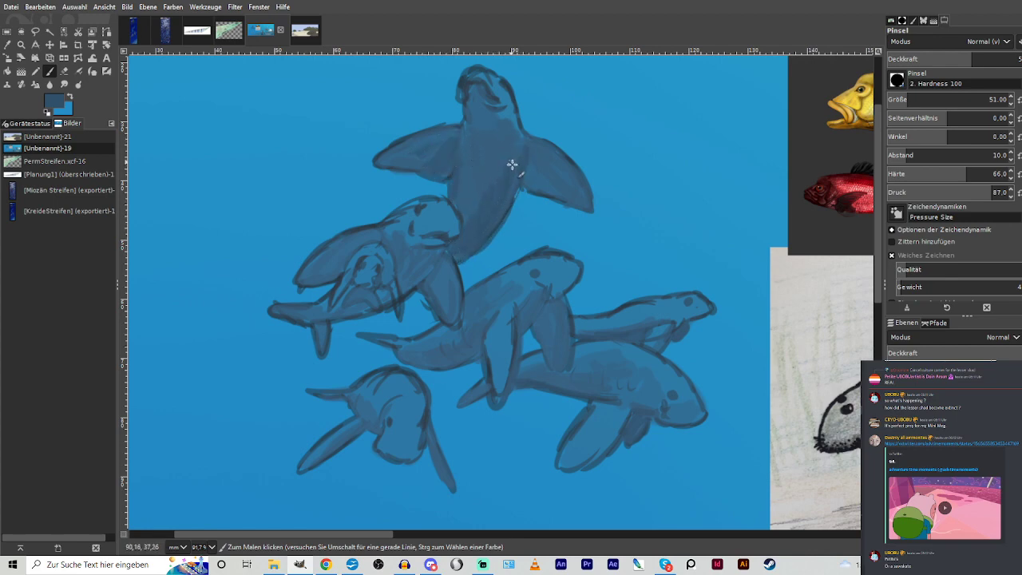
mouse_move(538, 286)
mouse_down()
mouse_move(555, 283)
mouse_move(556, 269)
mouse_move(535, 278)
mouse_up()
key(ctrl+z)
click(934, 57)
mouse_move(692, 416)
mouse_down()
mouse_move(656, 401)
mouse_move(650, 380)
mouse_up()
mouse_move(676, 321)
mouse_down()
mouse_move(625, 333)
mouse_move(603, 325)
mouse_up()
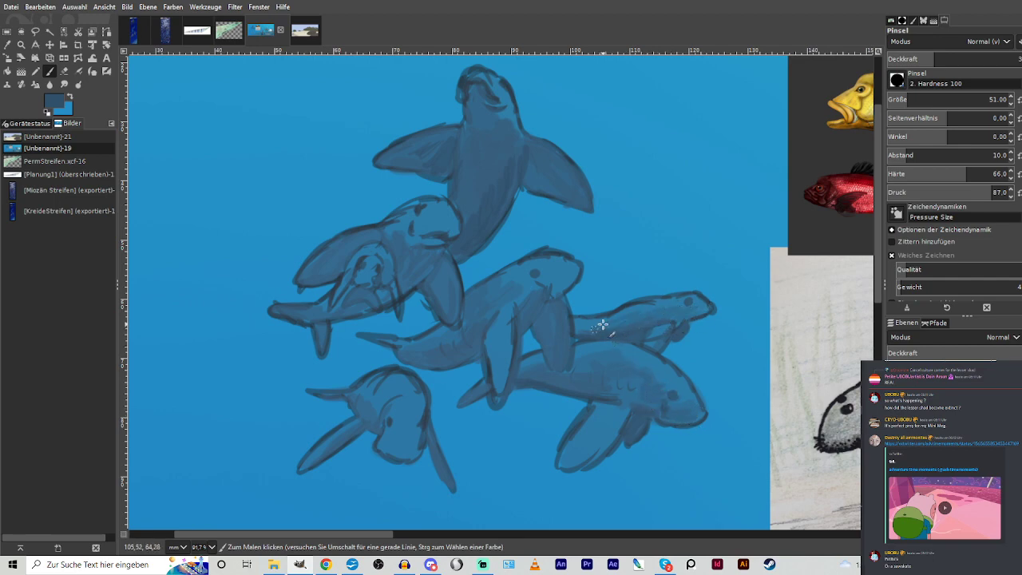
mouse_move(554, 285)
mouse_down()
mouse_move(511, 285)
mouse_move(531, 267)
mouse_move(547, 293)
mouse_up()
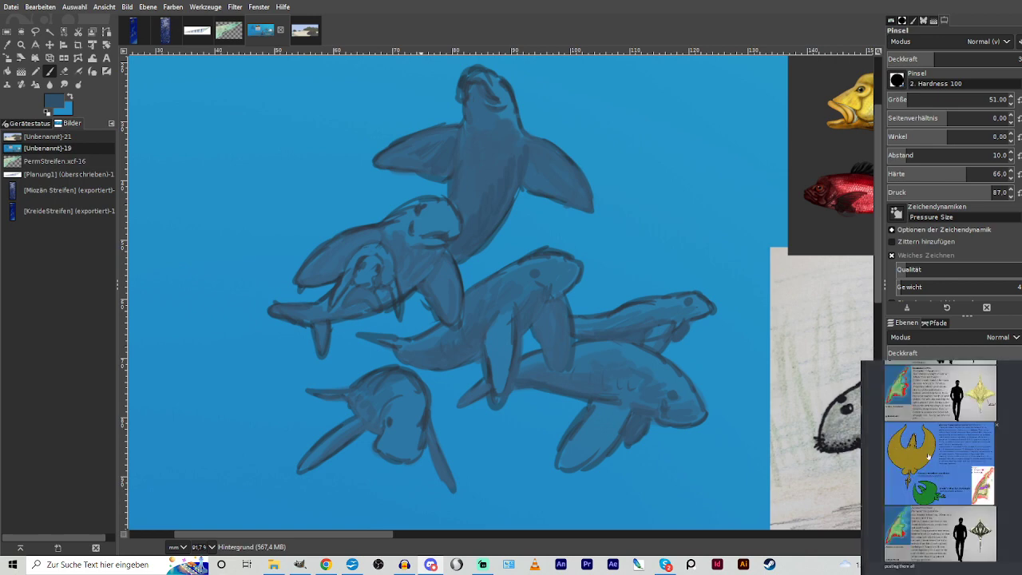
Pick a lighter grey-blue paint colour and brush soft highlights onto the second animal's head.
click(300, 565)
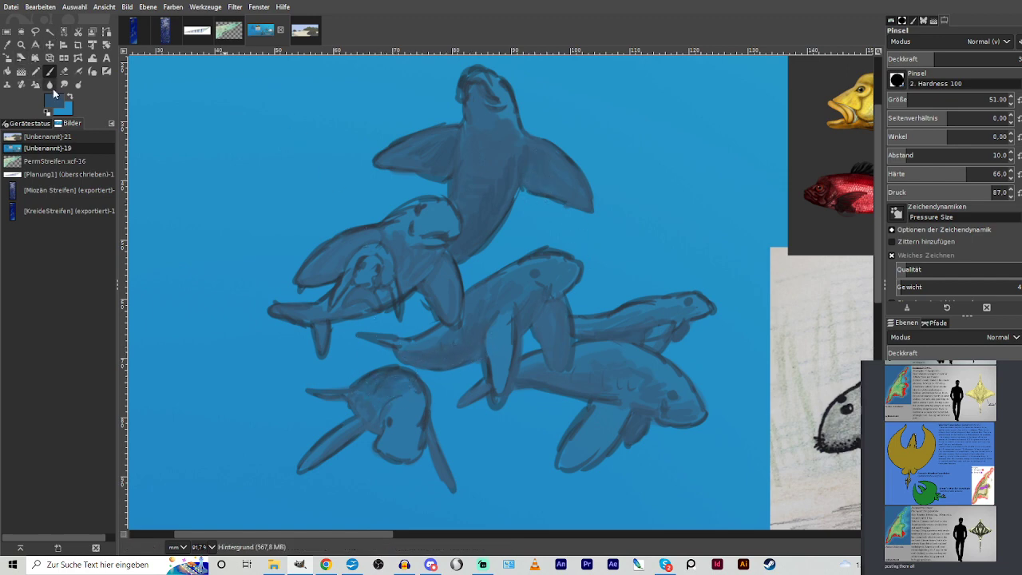
key(o)
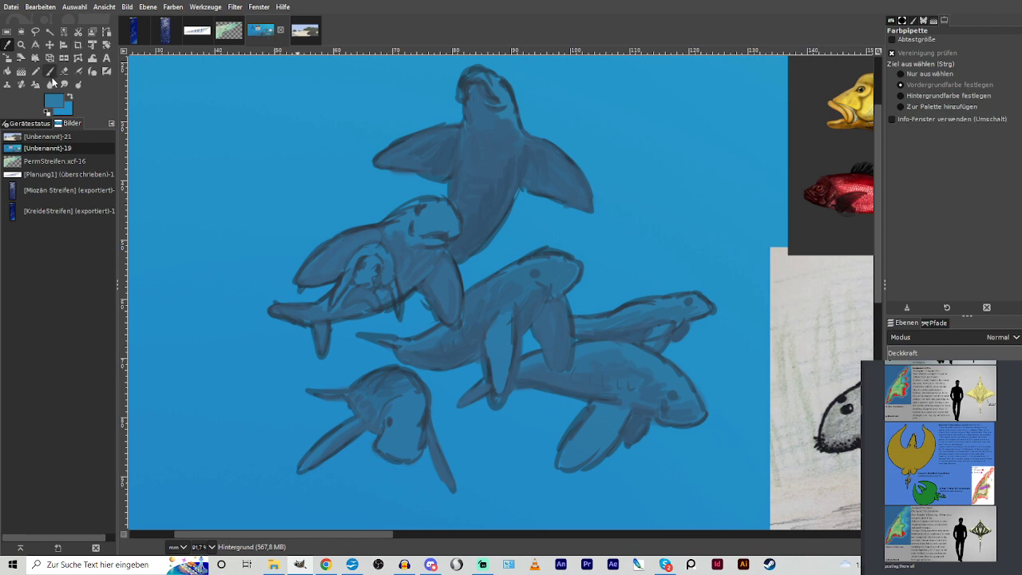
key(p)
click(512, 229)
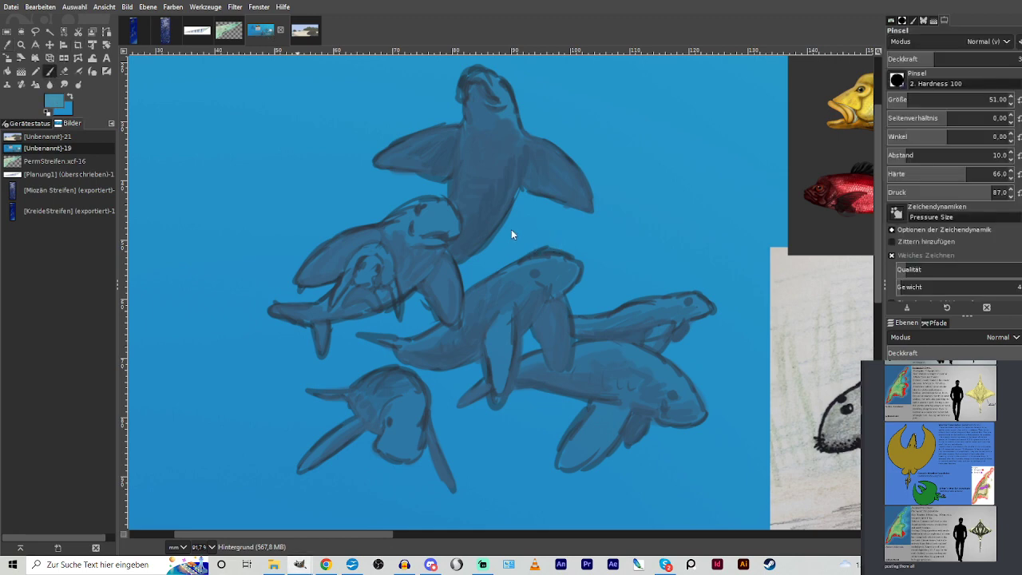
ctrl+click(527, 213)
ctrl+click(556, 240)
mouse_move(393, 223)
mouse_down()
mouse_move(404, 214)
mouse_move(404, 223)
mouse_up()
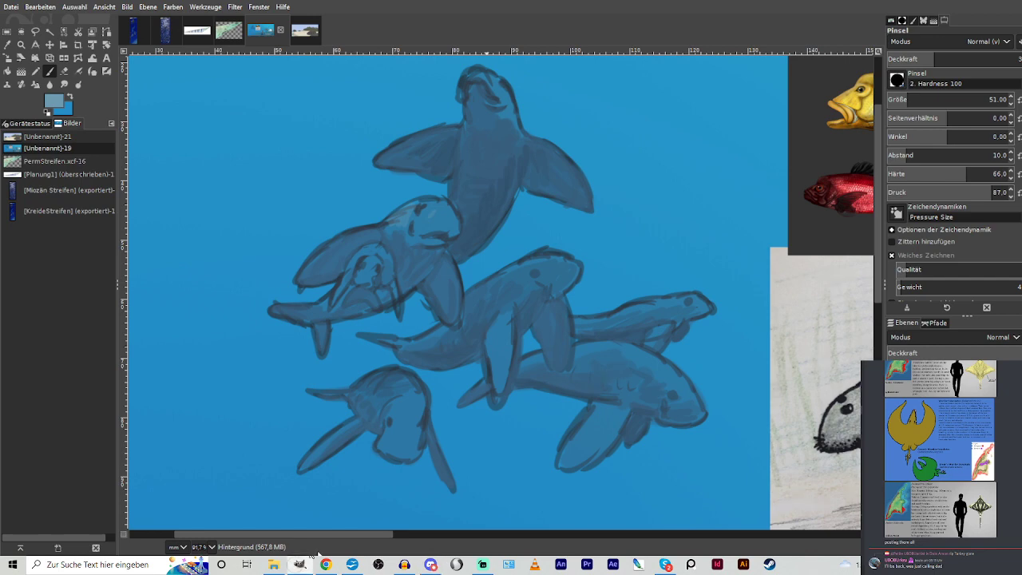
Raise the brush opacity and highlight the two right-hand animals' backs and flippers and the middle animal's front flipper.
drag(925, 61, 966, 61)
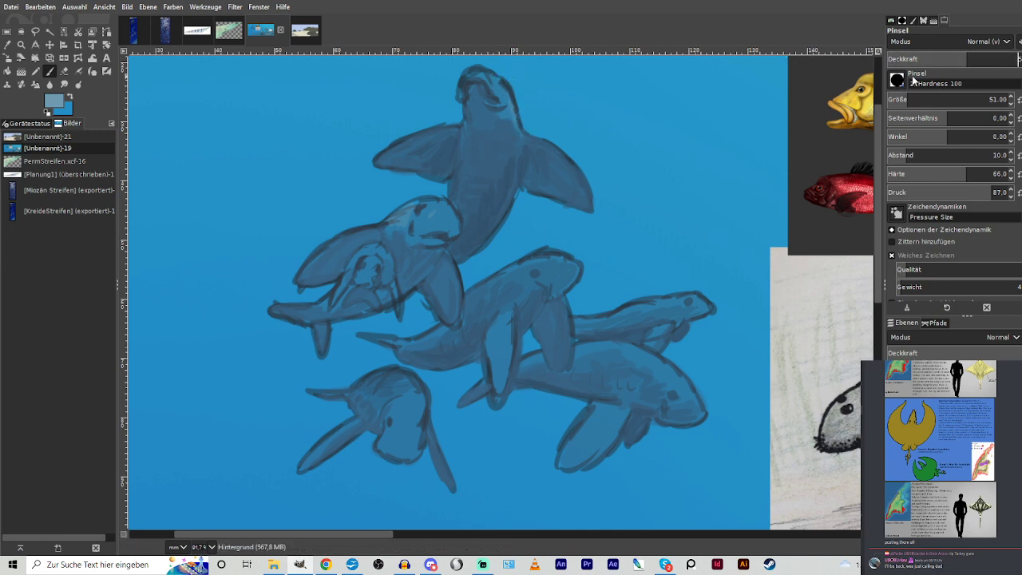
mouse_move(647, 354)
mouse_down()
mouse_move(592, 346)
mouse_move(644, 353)
mouse_move(679, 380)
mouse_up()
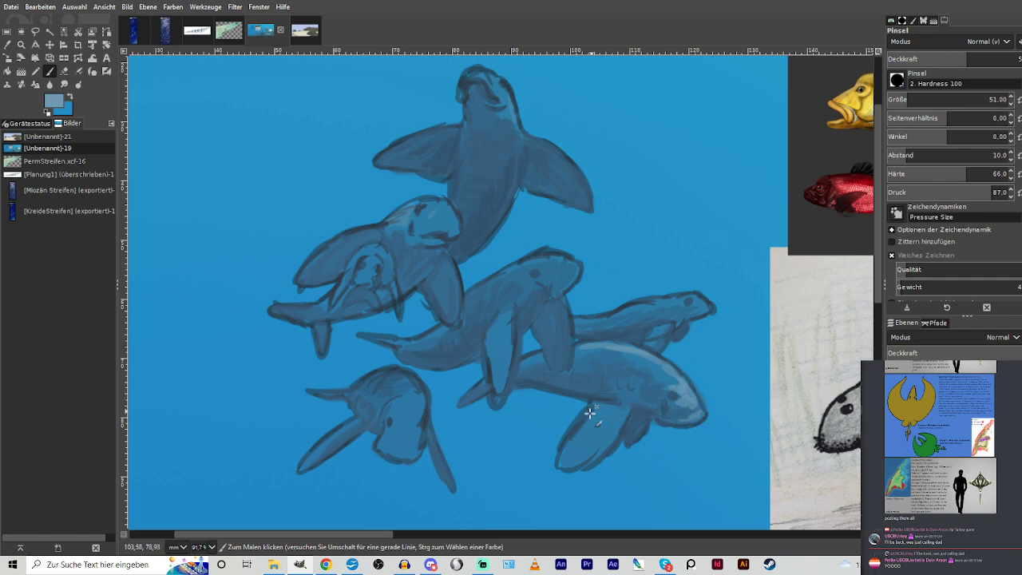
mouse_move(590, 412)
mouse_down()
mouse_move(623, 405)
mouse_move(598, 429)
mouse_move(578, 429)
mouse_move(604, 406)
mouse_up()
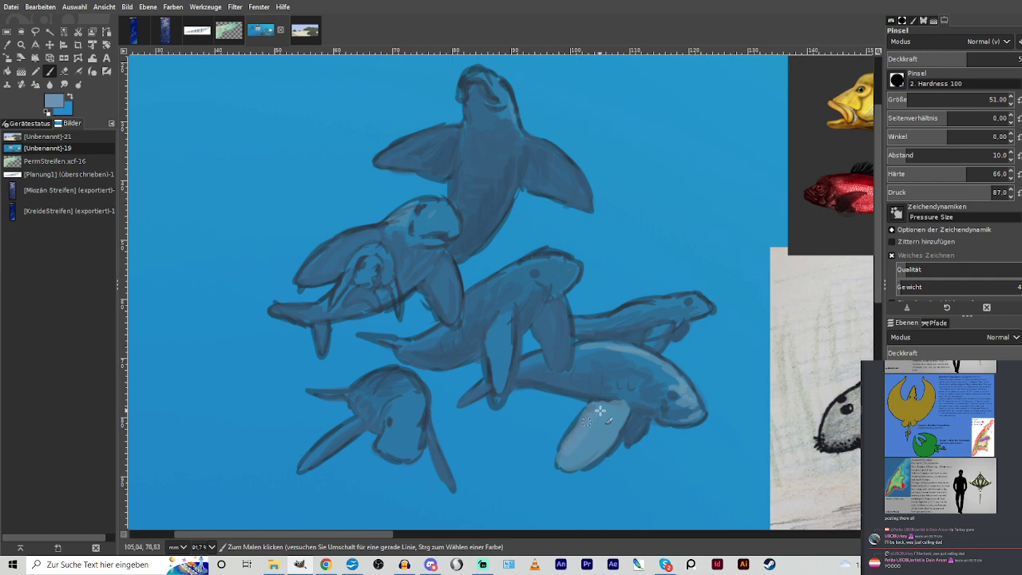
mouse_move(662, 304)
mouse_down()
mouse_move(577, 320)
mouse_move(652, 303)
mouse_move(645, 318)
mouse_move(668, 326)
mouse_move(651, 349)
mouse_move(662, 335)
mouse_move(627, 351)
mouse_move(590, 351)
mouse_move(671, 369)
mouse_up()
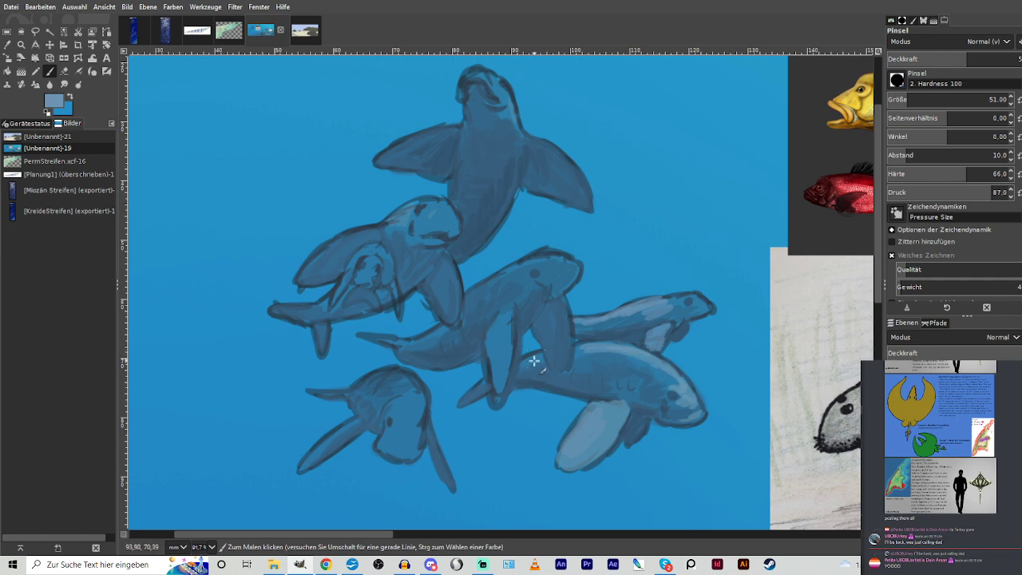
drag(534, 361, 541, 353)
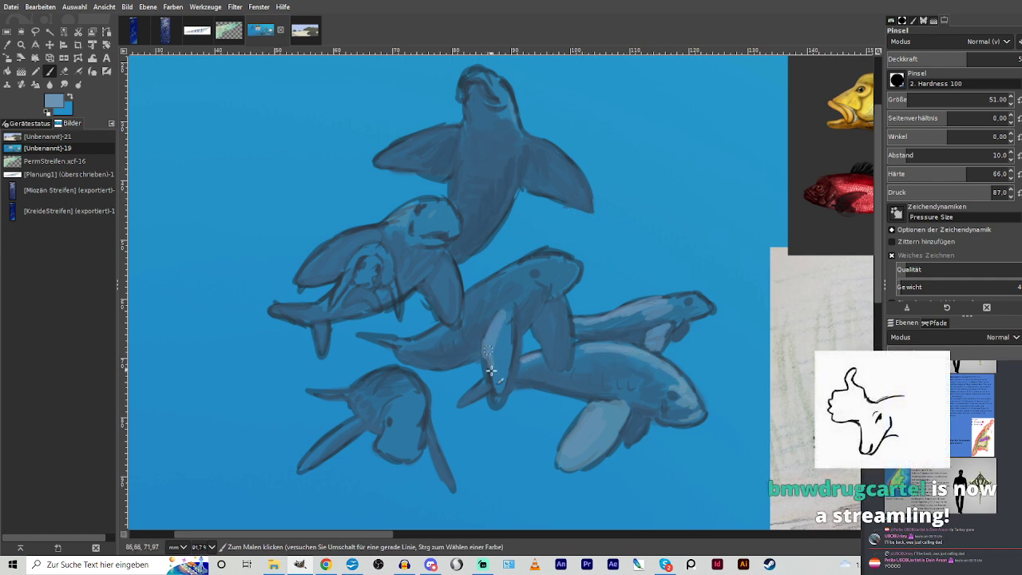
mouse_move(486, 370)
mouse_down()
mouse_move(495, 393)
mouse_move(503, 319)
mouse_move(504, 396)
mouse_move(498, 335)
mouse_up()
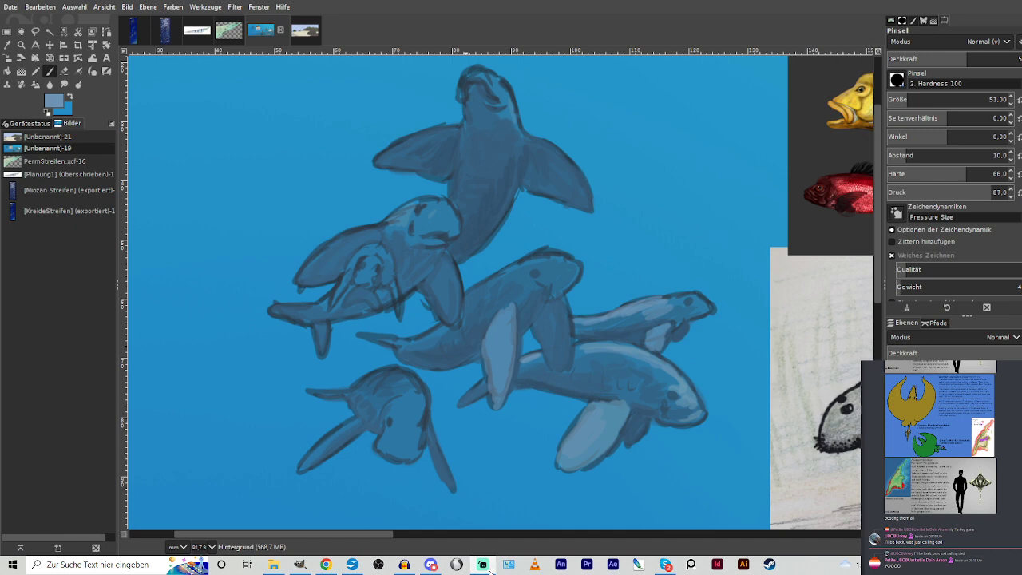
Paint light edges along the uppermost animal's flippers and a highlight on the side of its neck.
click(299, 565)
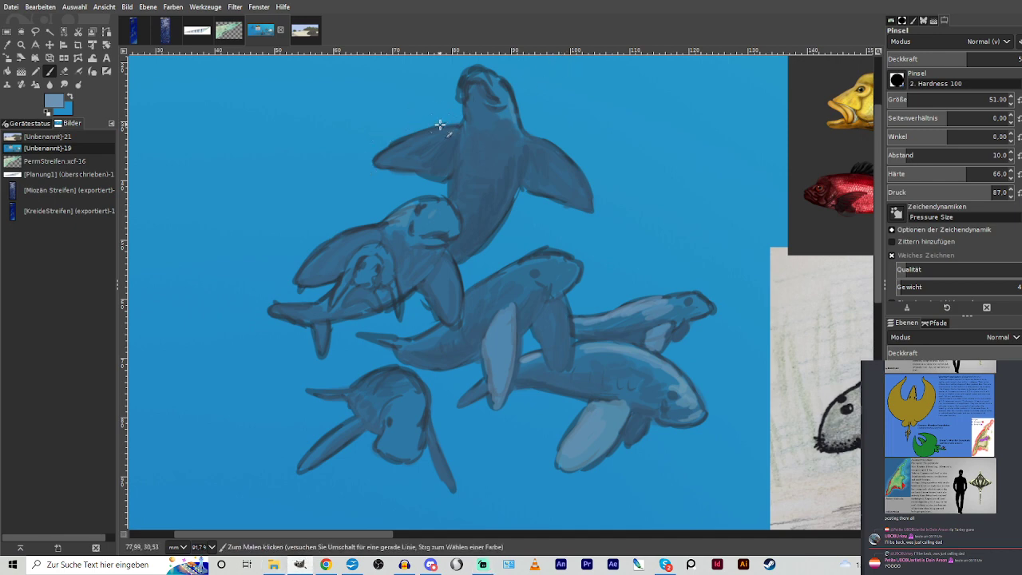
drag(460, 126, 391, 149)
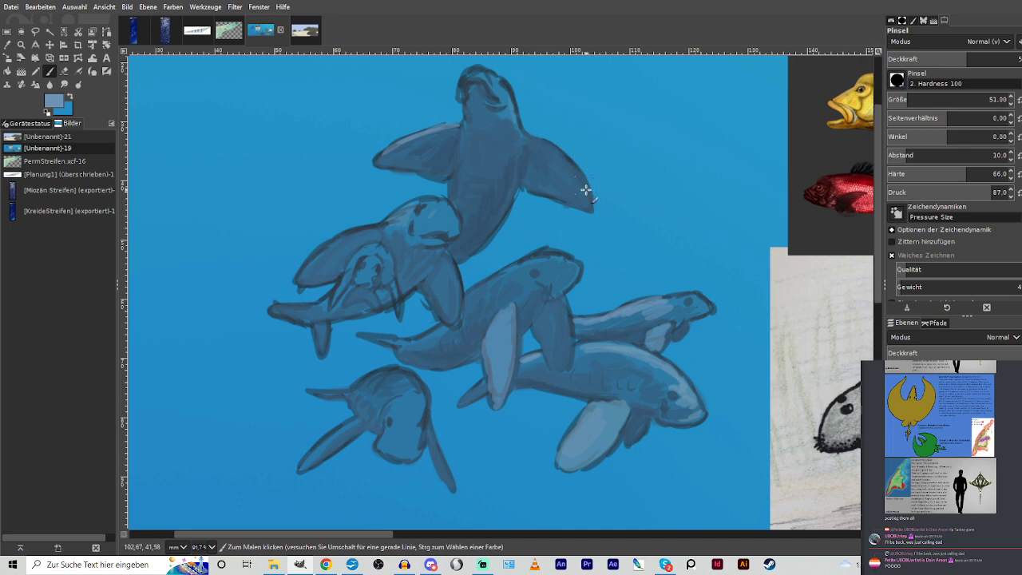
mouse_move(586, 190)
mouse_down()
mouse_move(552, 143)
mouse_move(577, 172)
mouse_move(529, 139)
mouse_move(580, 175)
mouse_up()
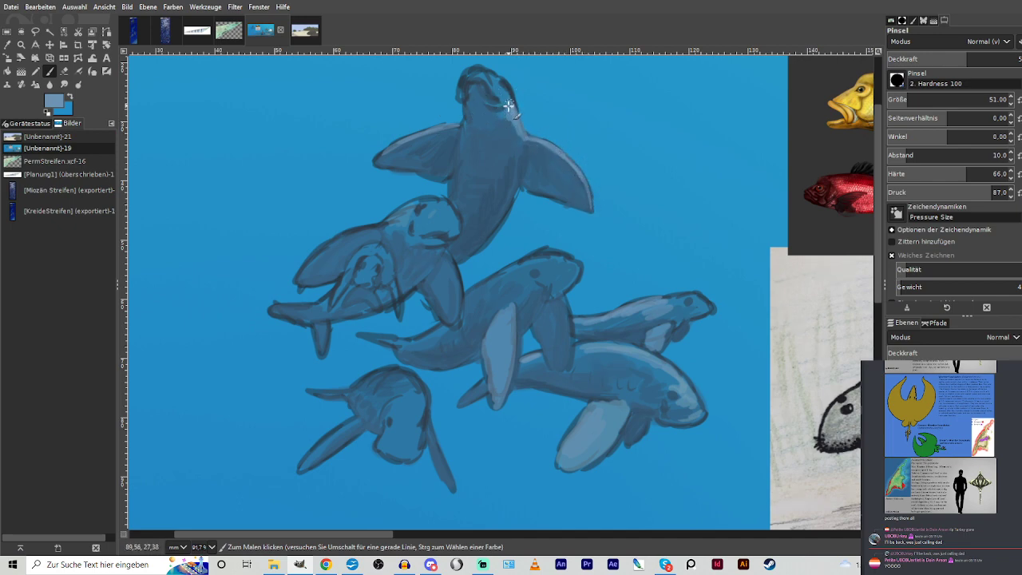
drag(509, 107, 498, 116)
Highlight the second animal's flipper edges, the lower-left animal's face and flipper, the small animal's head and the middle animal's tail.
click(435, 562)
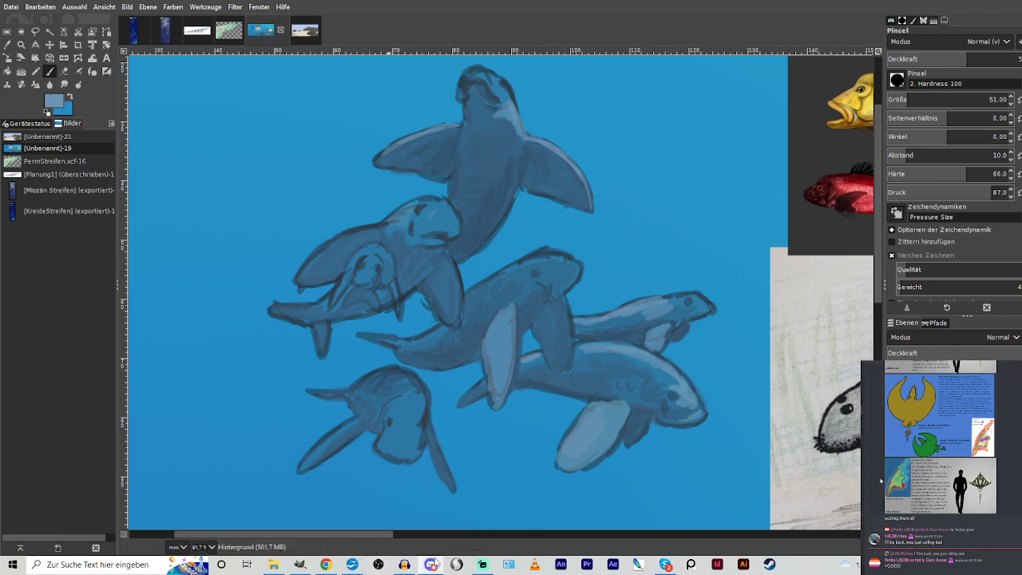
click(300, 565)
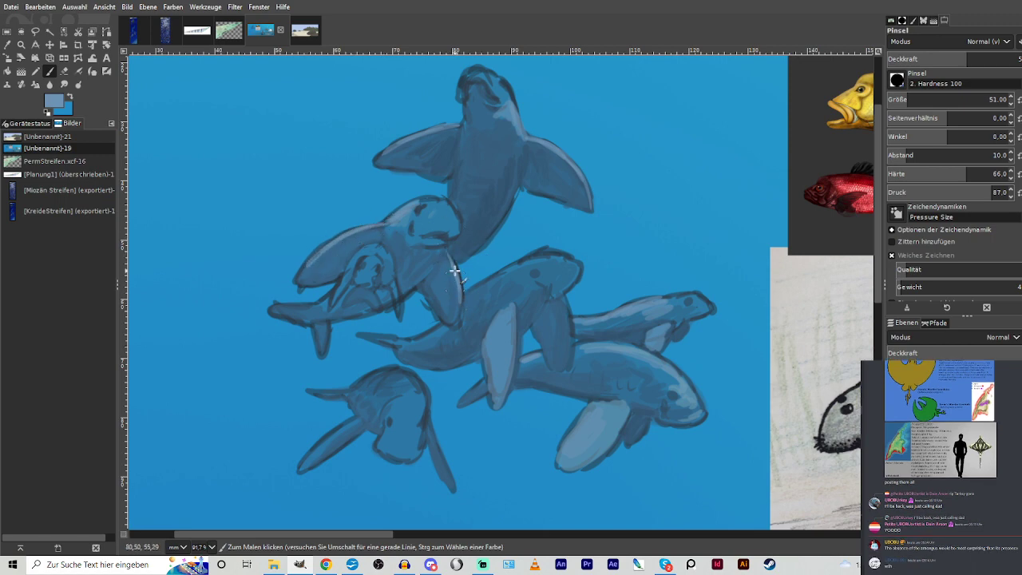
mouse_move(405, 414)
mouse_down()
mouse_move(387, 443)
mouse_move(407, 412)
mouse_move(414, 447)
mouse_move(416, 404)
mouse_move(393, 413)
mouse_move(395, 391)
mouse_up()
mouse_move(350, 421)
mouse_down()
mouse_move(302, 467)
mouse_move(348, 423)
mouse_up()
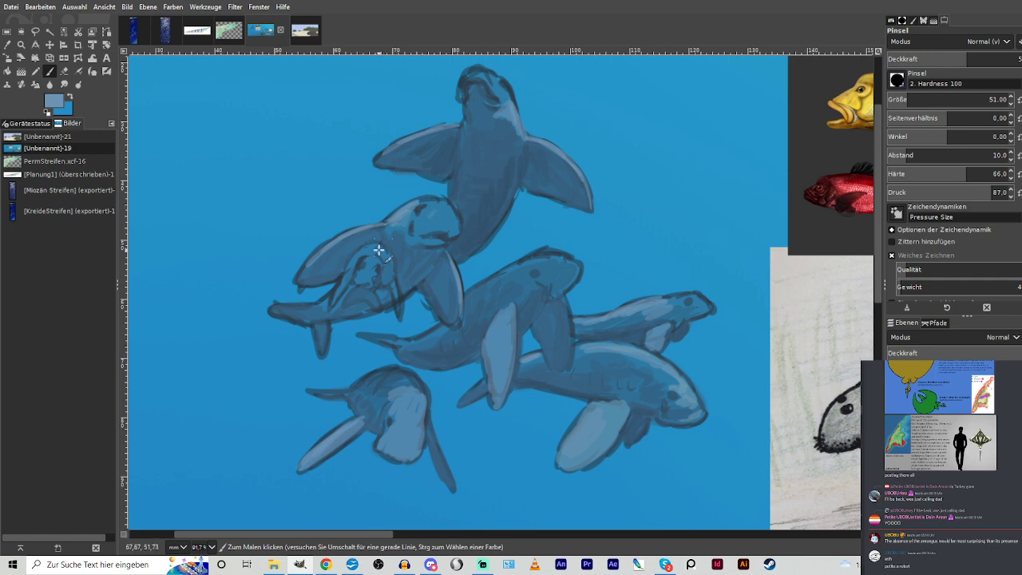
mouse_move(368, 262)
mouse_down()
mouse_move(384, 257)
mouse_move(364, 250)
mouse_move(374, 270)
mouse_move(369, 254)
mouse_move(380, 260)
mouse_move(370, 315)
mouse_up()
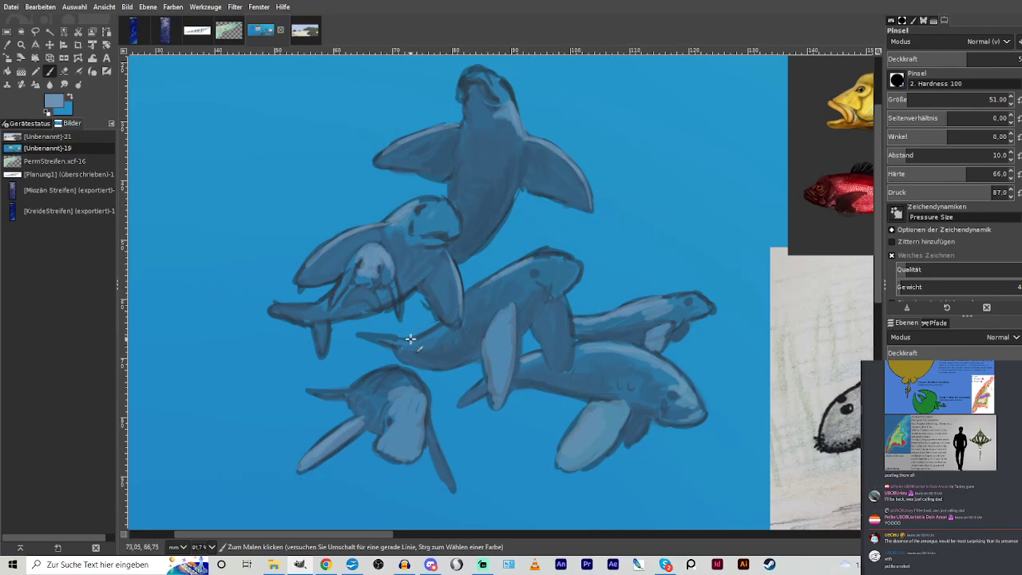
mouse_move(410, 338)
mouse_down()
mouse_move(423, 336)
mouse_move(374, 337)
mouse_up()
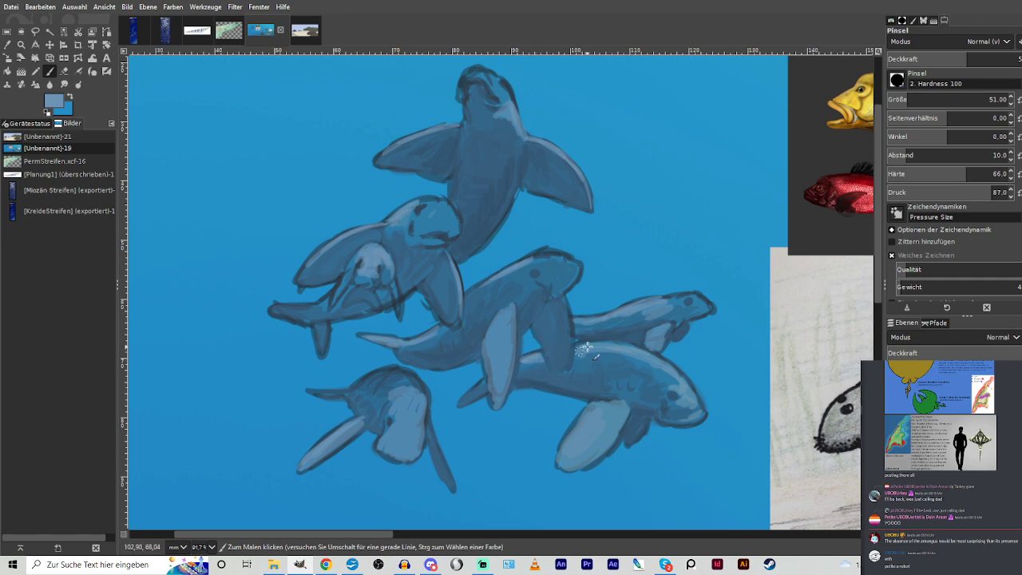
Add light skin streaks to the large animal's back, brighten the other animals' heads, and darken the middle animal's rear flipper.
mouse_move(587, 348)
mouse_down()
mouse_move(634, 357)
mouse_move(652, 381)
mouse_move(648, 361)
mouse_move(595, 352)
mouse_move(591, 361)
mouse_move(625, 307)
mouse_move(691, 295)
mouse_move(681, 306)
mouse_move(693, 296)
mouse_move(683, 308)
mouse_move(694, 298)
mouse_move(700, 309)
mouse_move(685, 305)
mouse_move(687, 286)
mouse_move(692, 306)
mouse_move(703, 310)
mouse_move(702, 299)
mouse_move(567, 315)
mouse_up()
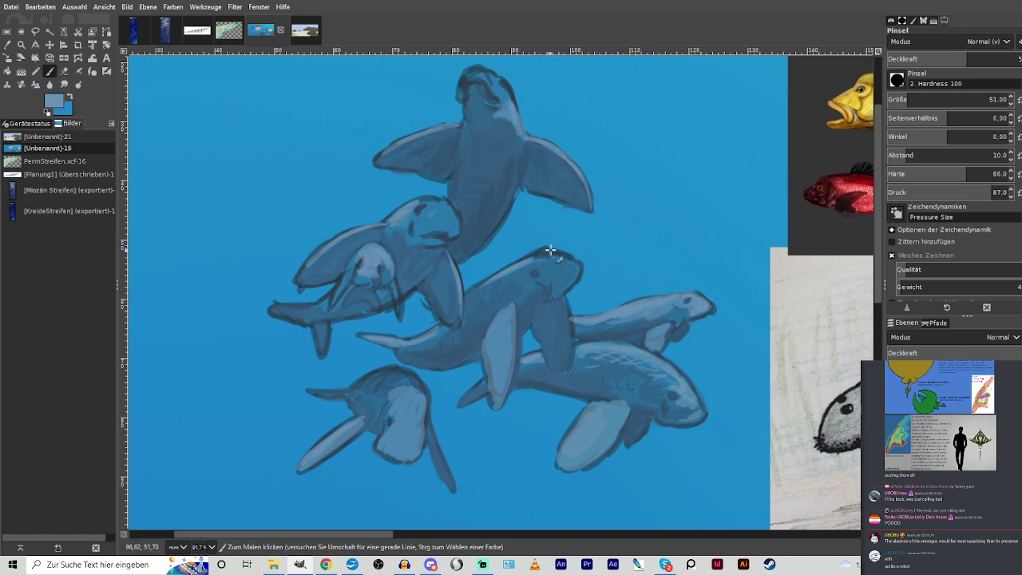
mouse_move(551, 254)
mouse_down()
mouse_move(539, 263)
mouse_move(565, 257)
mouse_move(583, 281)
mouse_move(567, 276)
mouse_move(563, 259)
mouse_up()
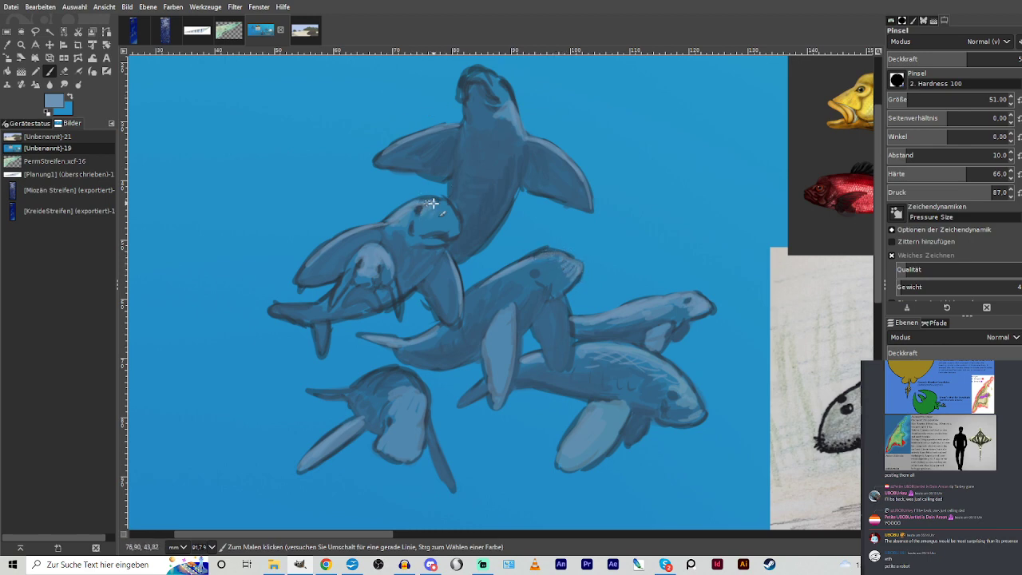
drag(432, 204, 451, 224)
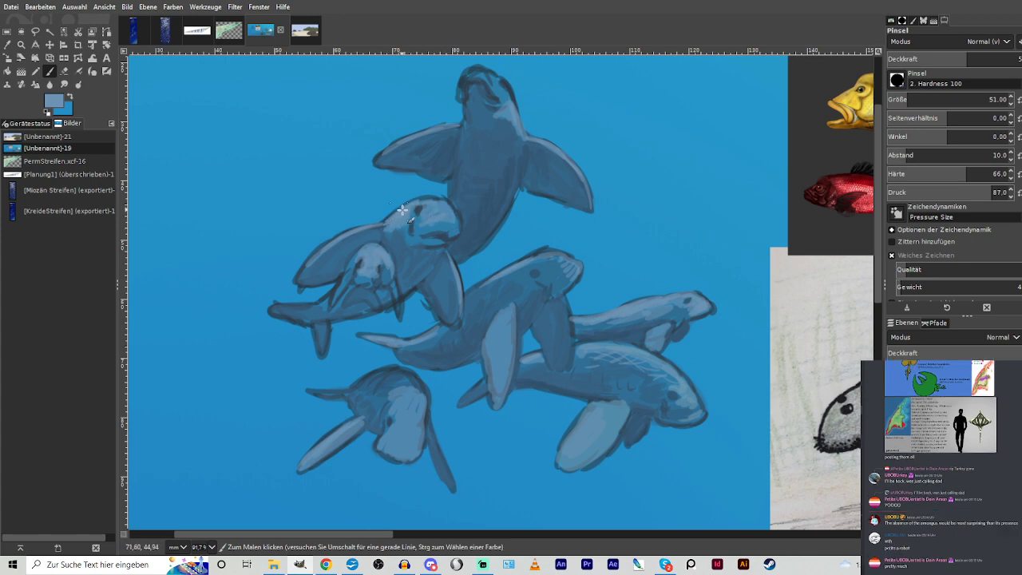
mouse_move(504, 93)
mouse_down()
mouse_move(483, 59)
mouse_move(487, 81)
mouse_move(469, 73)
mouse_move(502, 82)
mouse_move(503, 120)
mouse_move(517, 130)
mouse_move(491, 107)
mouse_move(464, 128)
mouse_move(465, 115)
mouse_move(463, 138)
mouse_move(465, 73)
mouse_move(460, 87)
mouse_move(468, 72)
mouse_move(493, 78)
mouse_move(496, 91)
mouse_move(473, 70)
mouse_move(457, 92)
mouse_move(493, 84)
mouse_up()
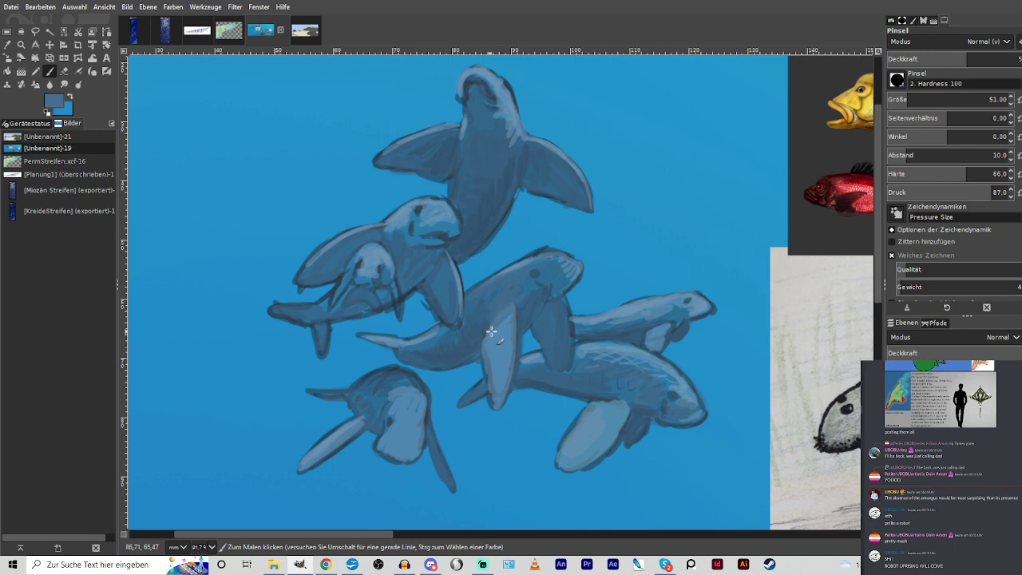
mouse_move(580, 287)
mouse_down()
mouse_move(568, 349)
mouse_move(567, 334)
mouse_up()
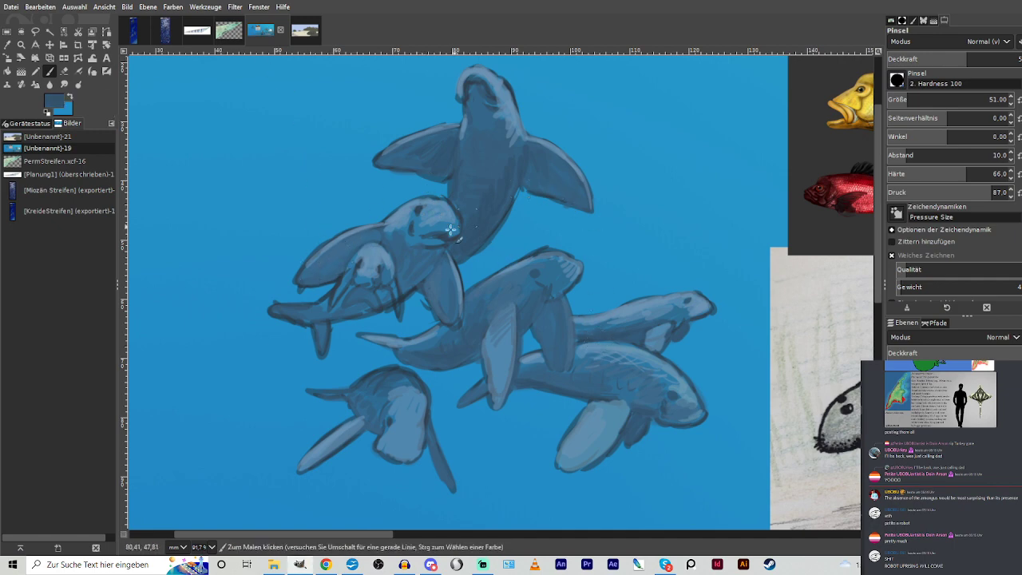
Retouch the second animal's muzzle, sample the uppermost animal's dark body blue, raise the brush opacity and shade the middle animal's rear flipper.
drag(438, 272, 432, 277)
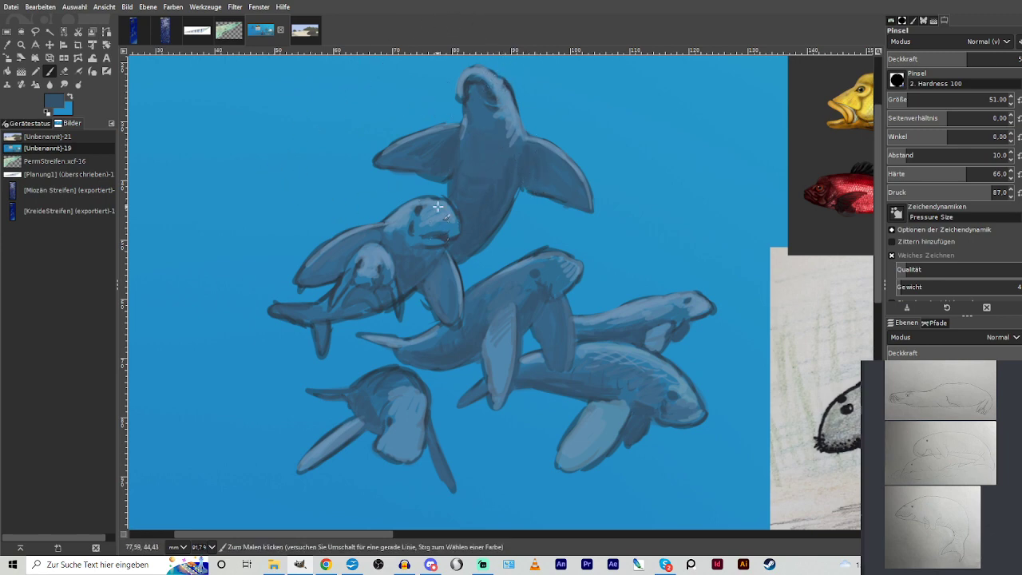
drag(498, 253, 488, 246)
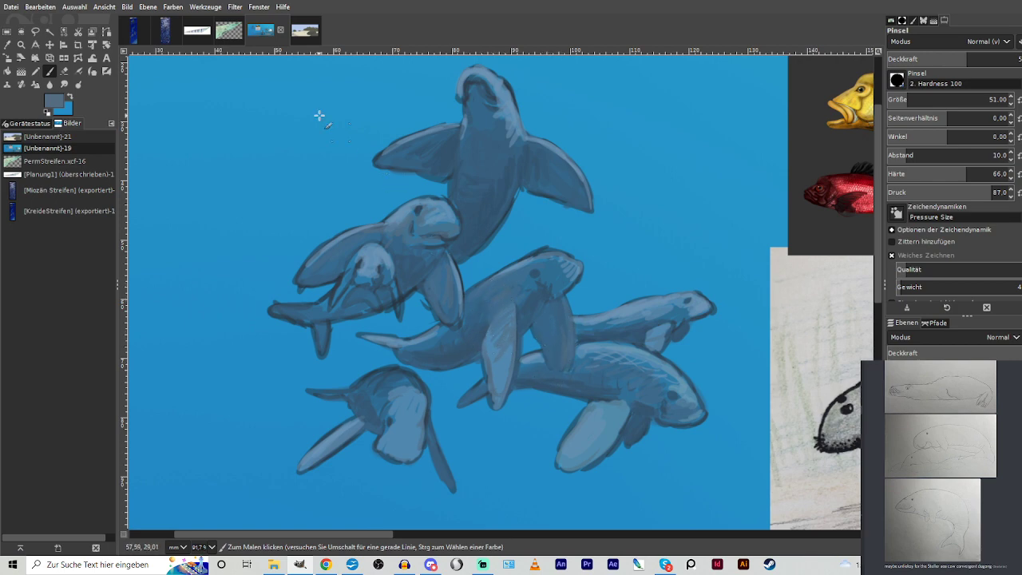
click(8, 44)
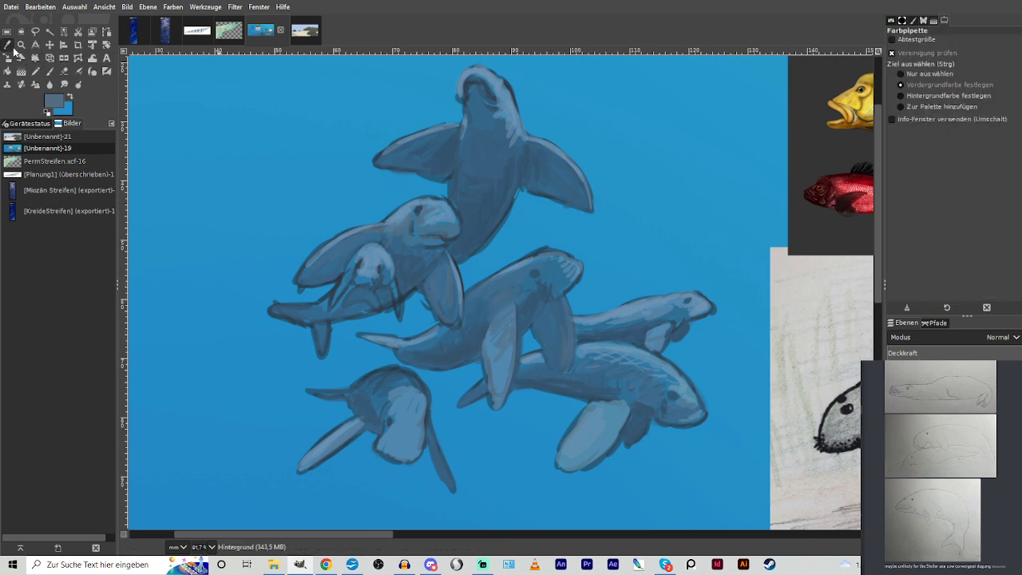
click(484, 198)
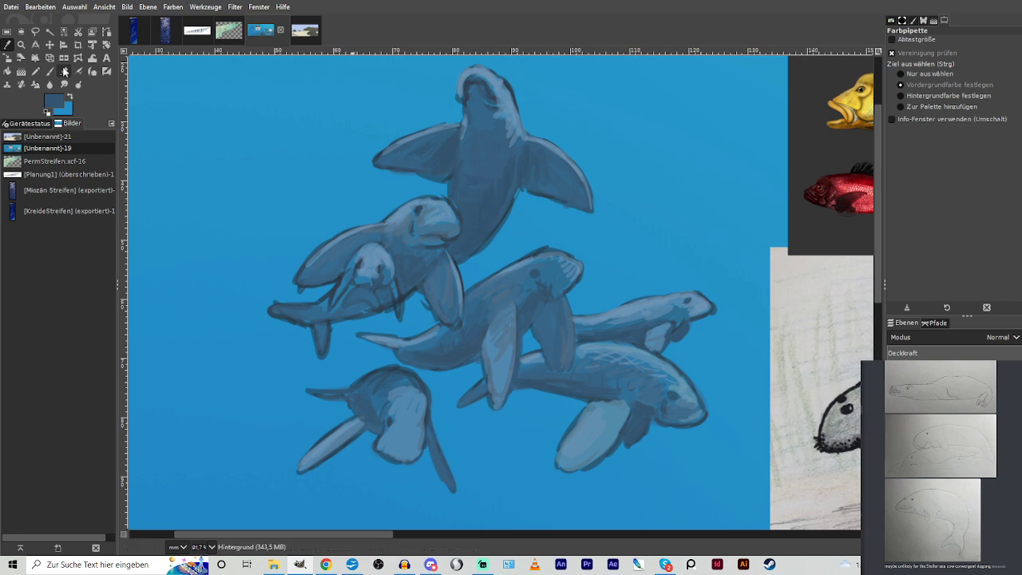
click(50, 71)
drag(976, 62, 993, 62)
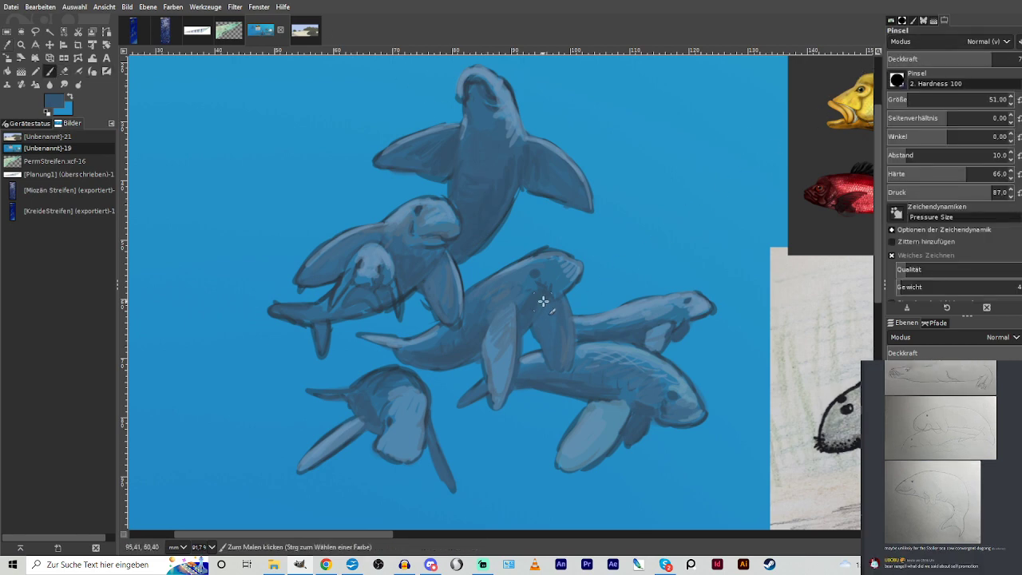
mouse_move(547, 359)
mouse_down()
mouse_move(552, 372)
mouse_move(568, 370)
mouse_move(570, 351)
mouse_up()
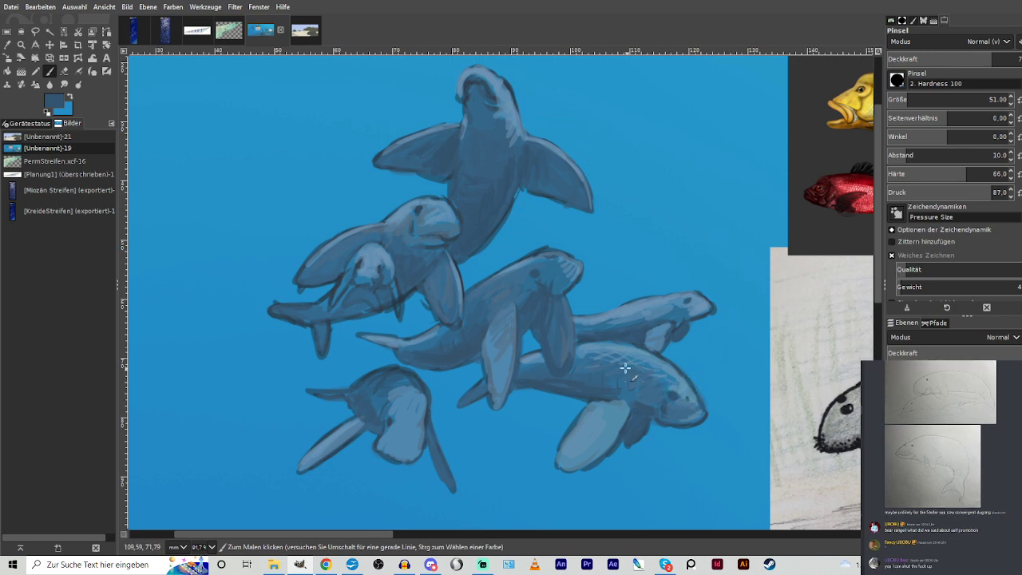
Sample the second animal's dark eye colour, darken the large right-hand animal's eye and add creases to the uppermost animal's belly, lowering the brush opacity.
click(7, 45)
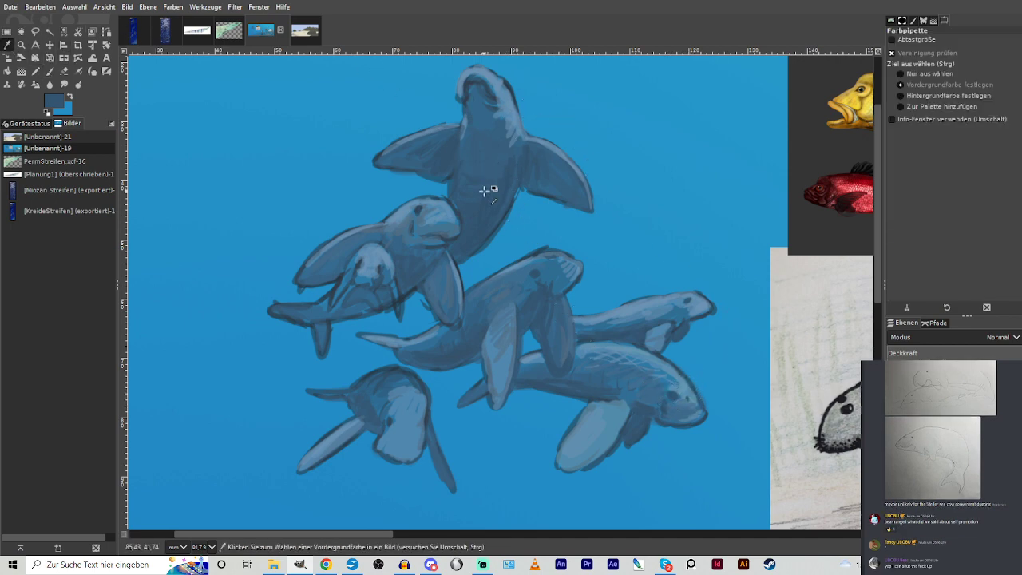
click(422, 206)
key(p)
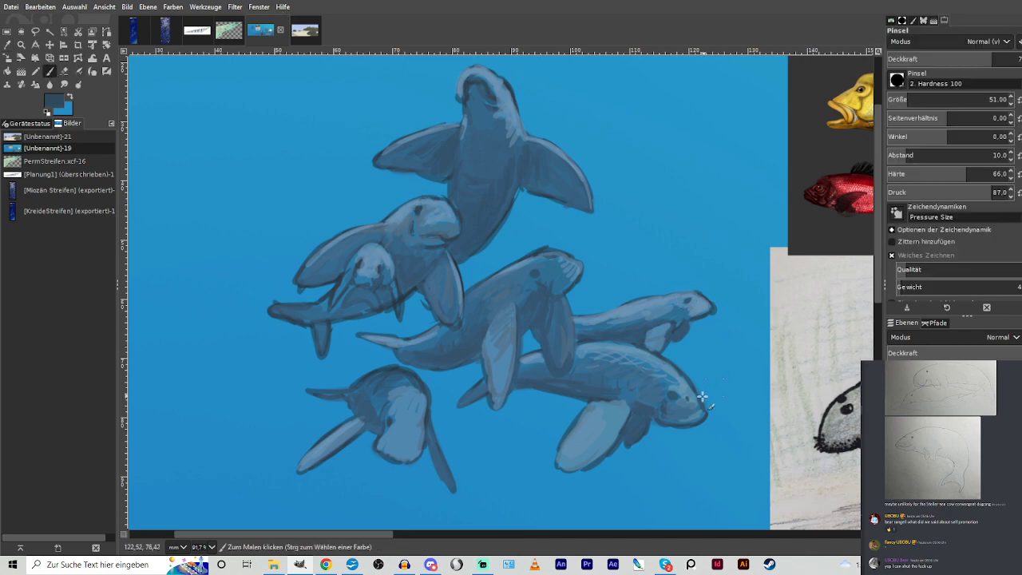
click(672, 395)
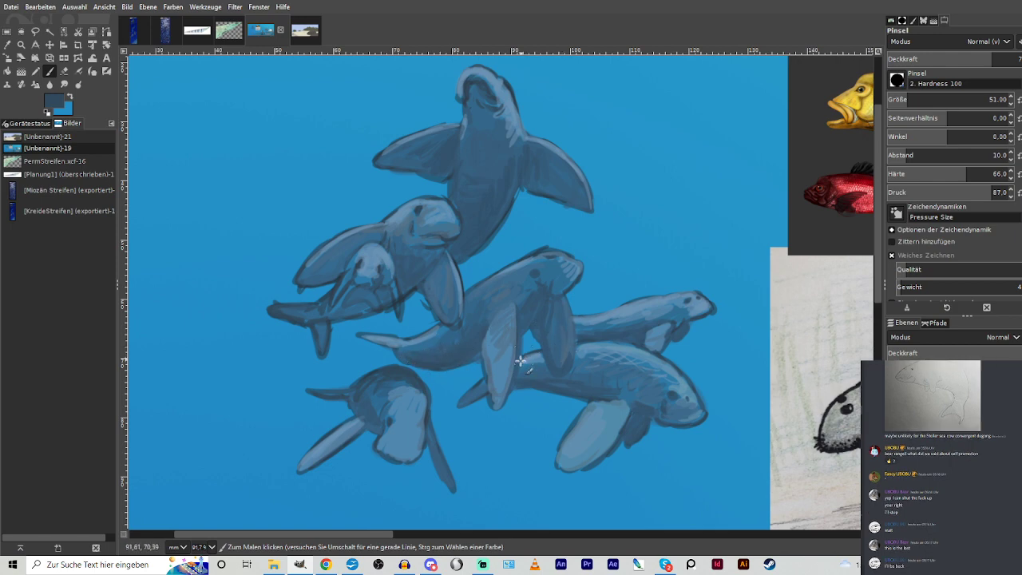
click(942, 58)
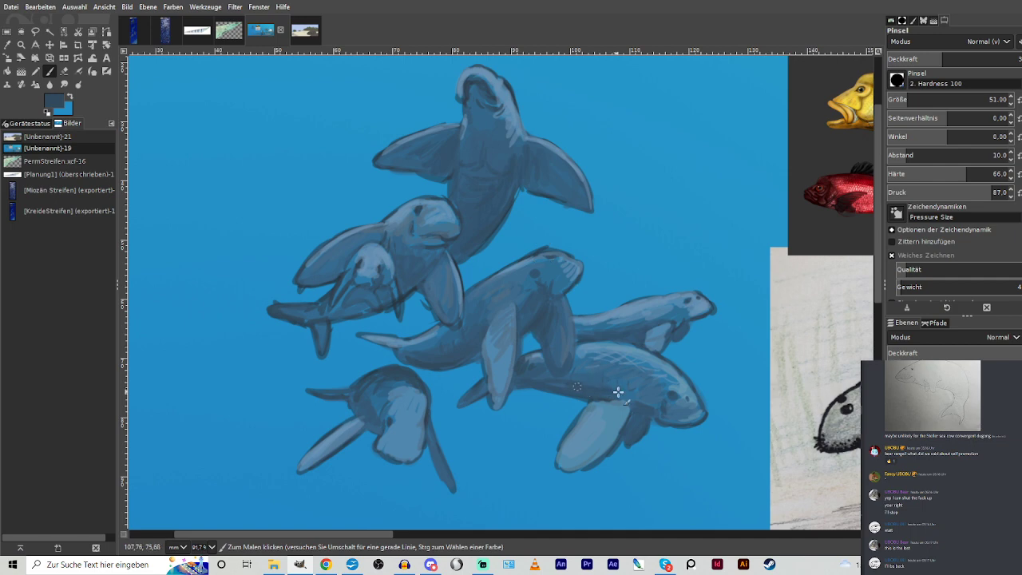
Hide the reference images over the scene: the pencil sketch, the three-fish picture and the Yellow Horned Reef Crusher picture.
key(minus)
key(minus)
key(minus)
key(minus)
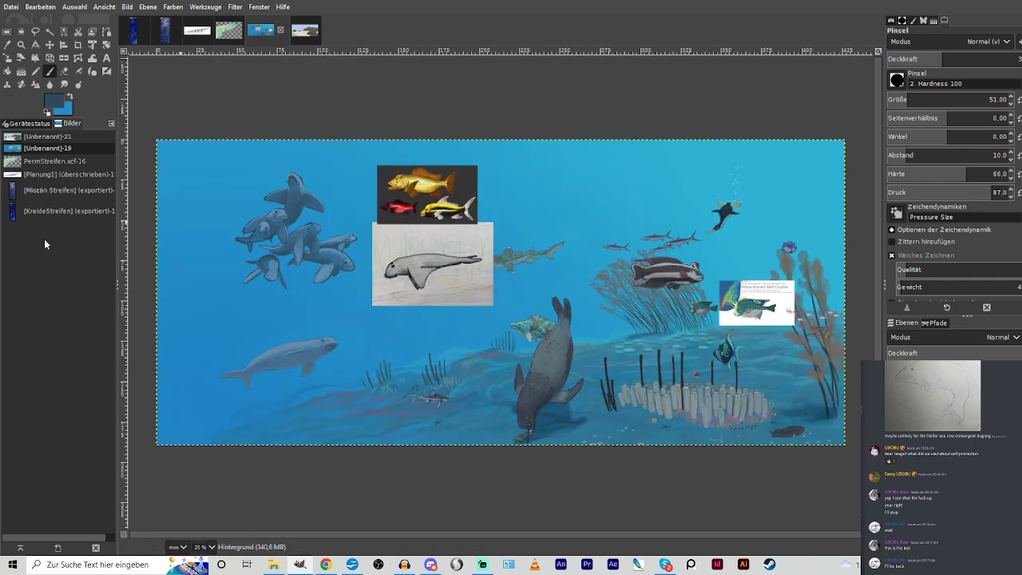
key(plus)
drag(310, 529, 133, 528)
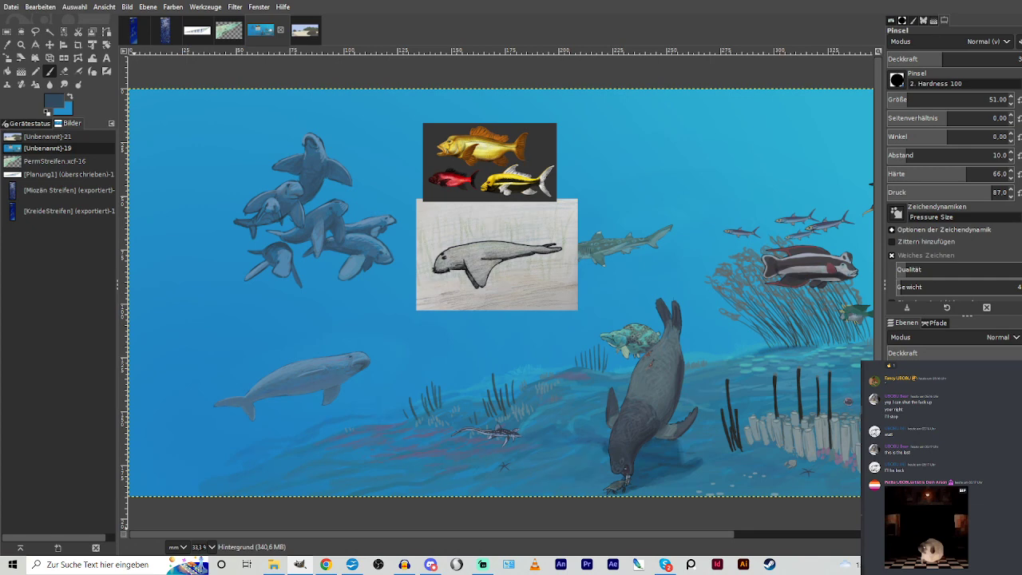
click(893, 408)
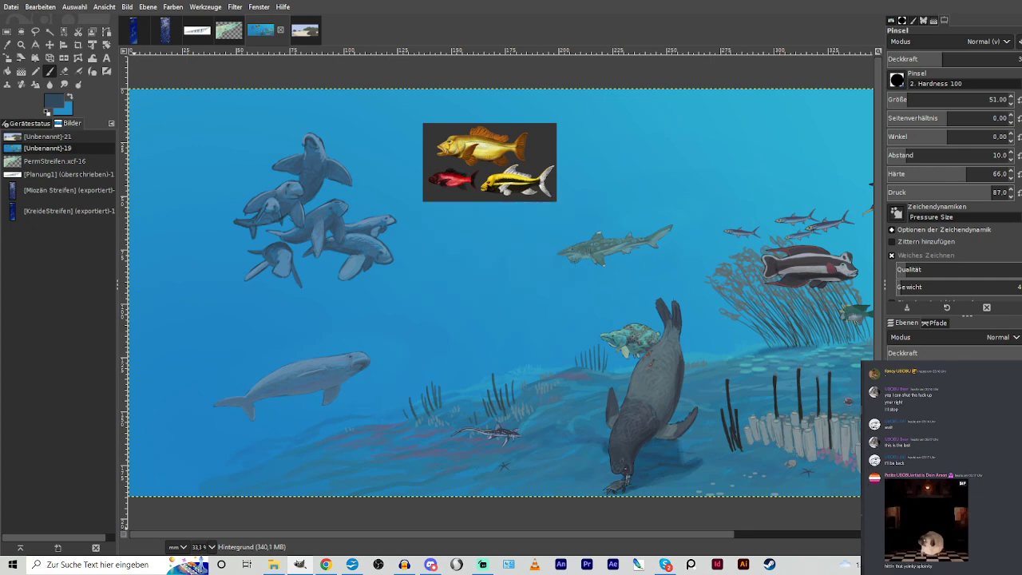
key(ctrl+z)
key(z)
click(754, 533)
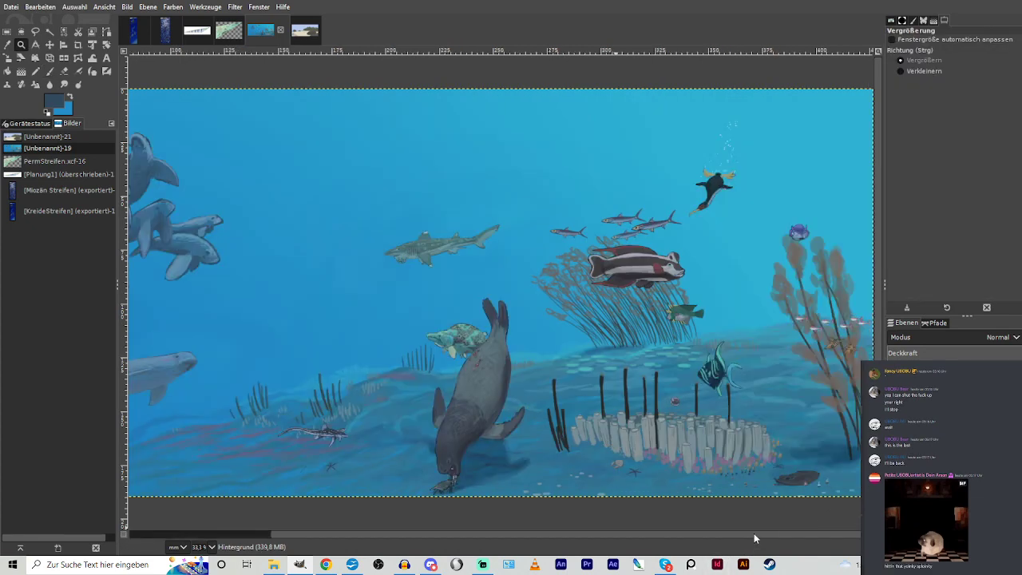
click(893, 424)
click(893, 423)
click(893, 439)
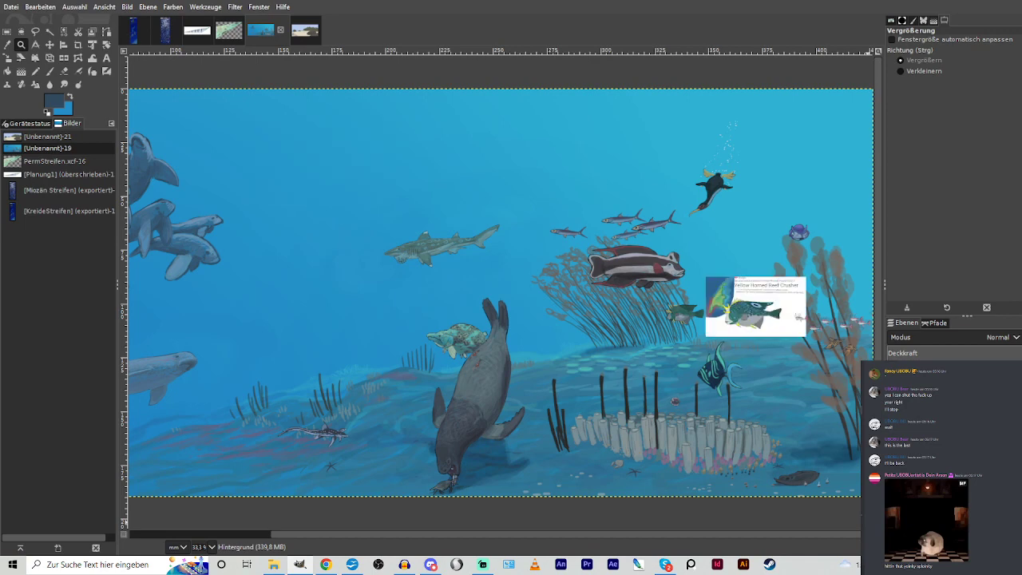
click(893, 439)
Examine the whole underwater scene without references, including the animal group in open water and the seabed with its fish and plants.
scroll(701, 530, left, 4)
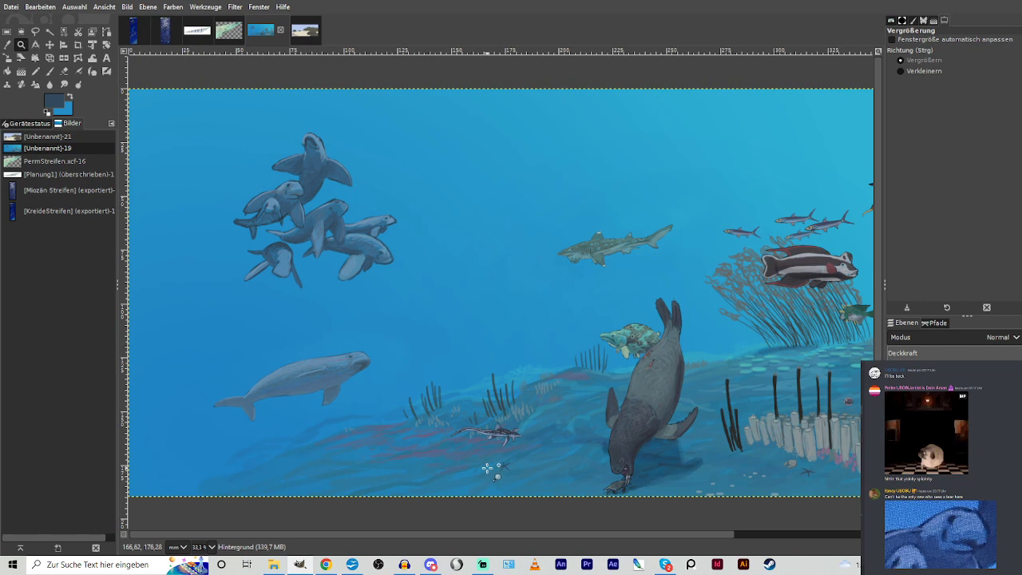
drag(429, 541, 369, 520)
ctrl+click(577, 182)
scroll(440, 182, up, 1)
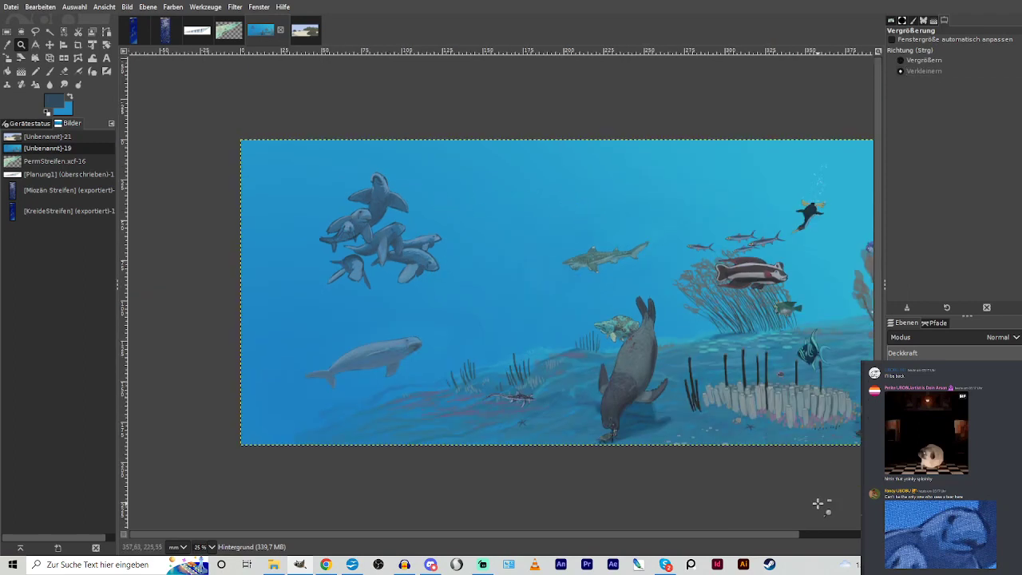
click(827, 536)
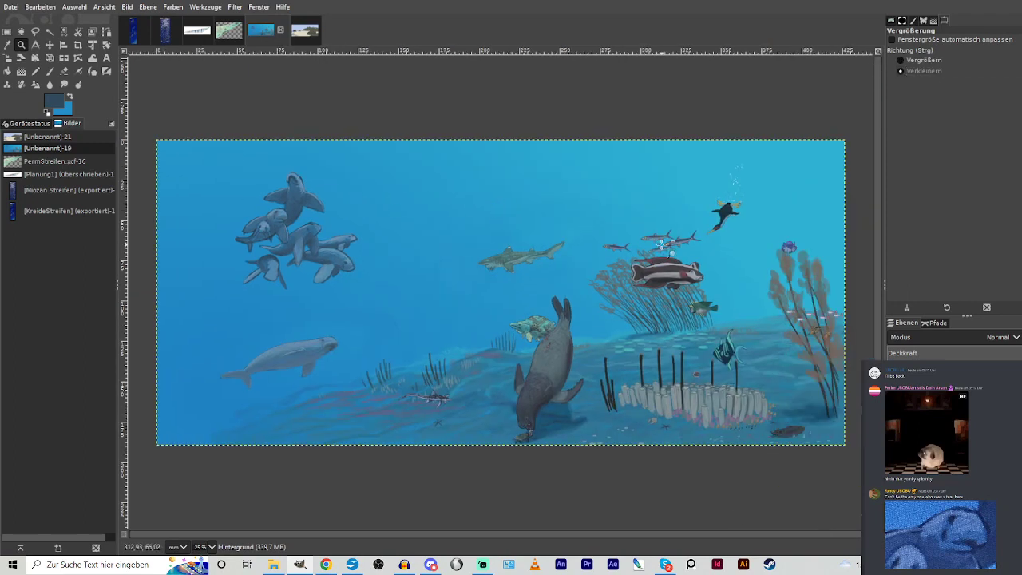
click(902, 61)
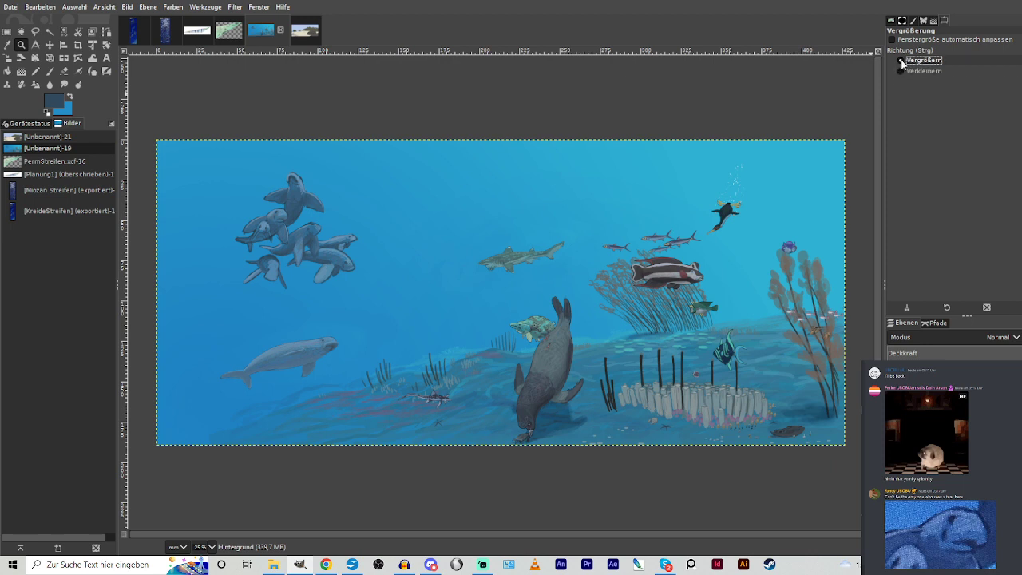
drag(154, 136, 854, 452)
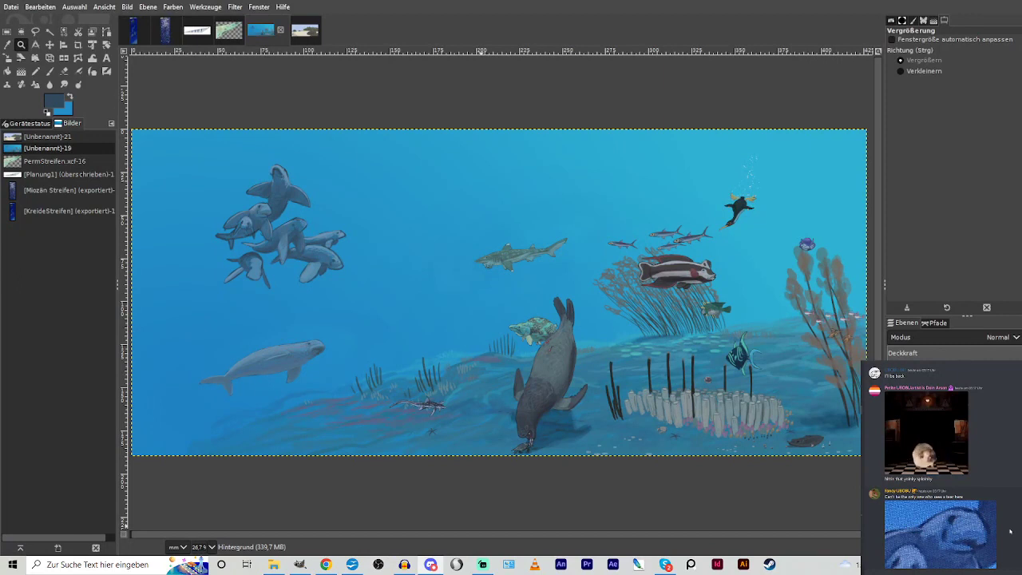
click(301, 566)
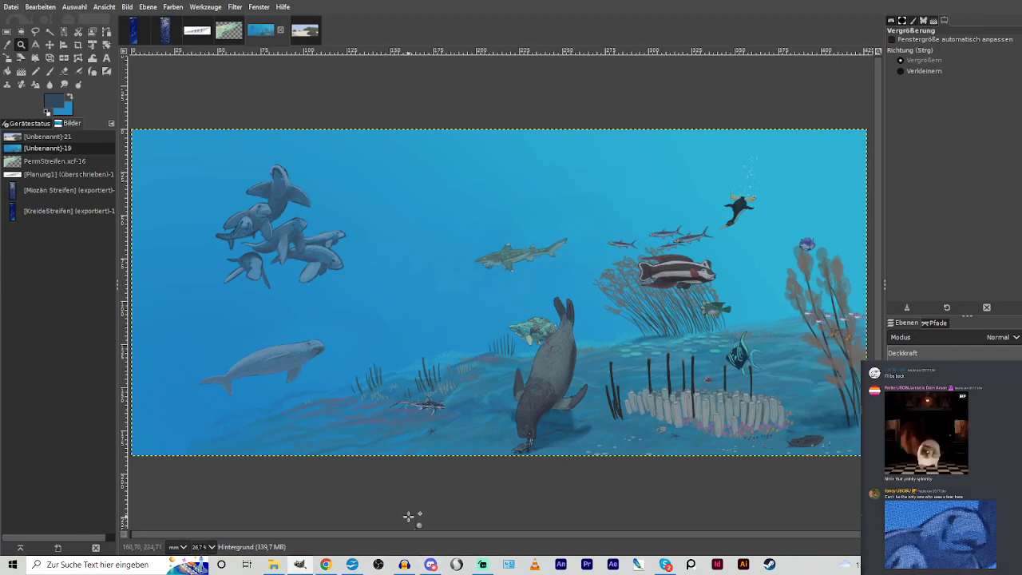
drag(420, 536, 397, 539)
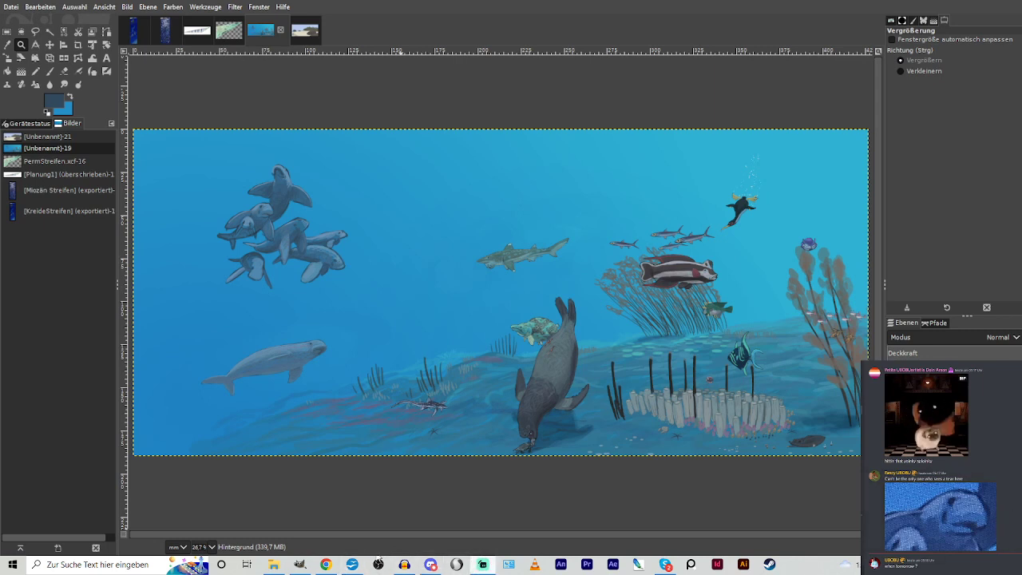
click(303, 564)
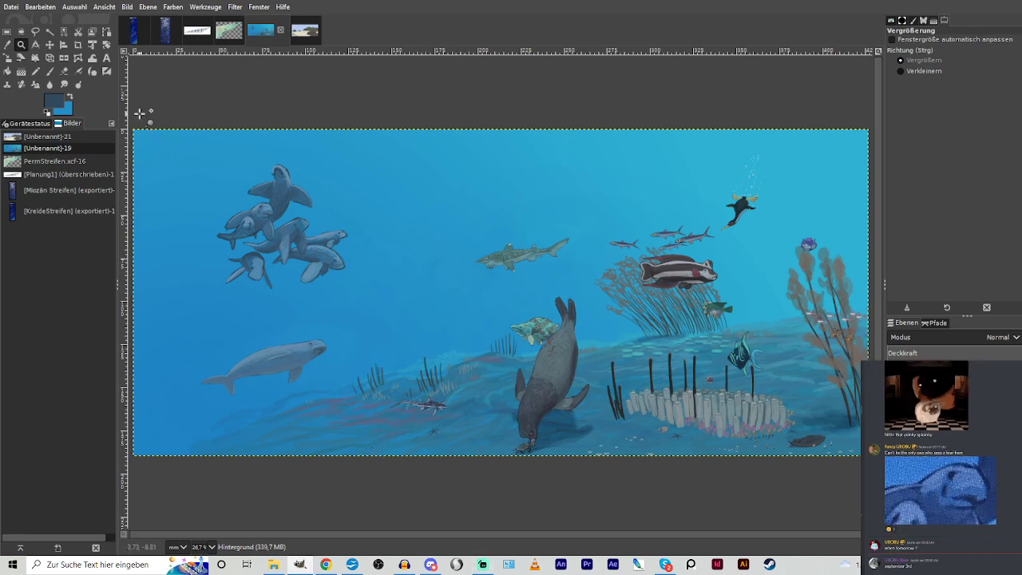
drag(167, 129, 409, 453)
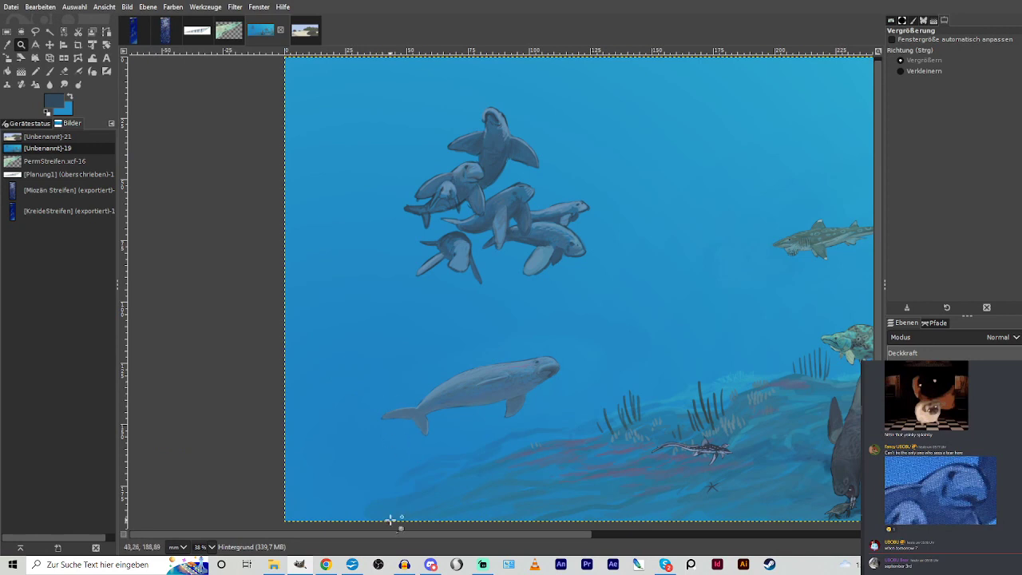
drag(398, 534, 433, 533)
scroll(440, 534, right, 6)
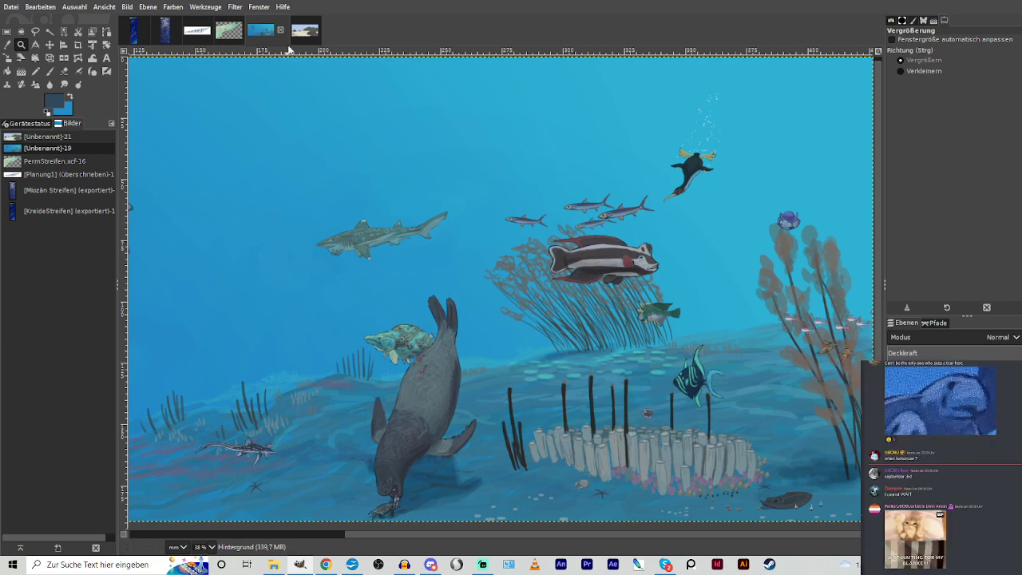
Switch to the beach image with rocks and foliage and fit the whole picture in the view.
click(300, 37)
mouse_move(495, 534)
mouse_down()
mouse_move(651, 536)
mouse_move(469, 530)
mouse_up()
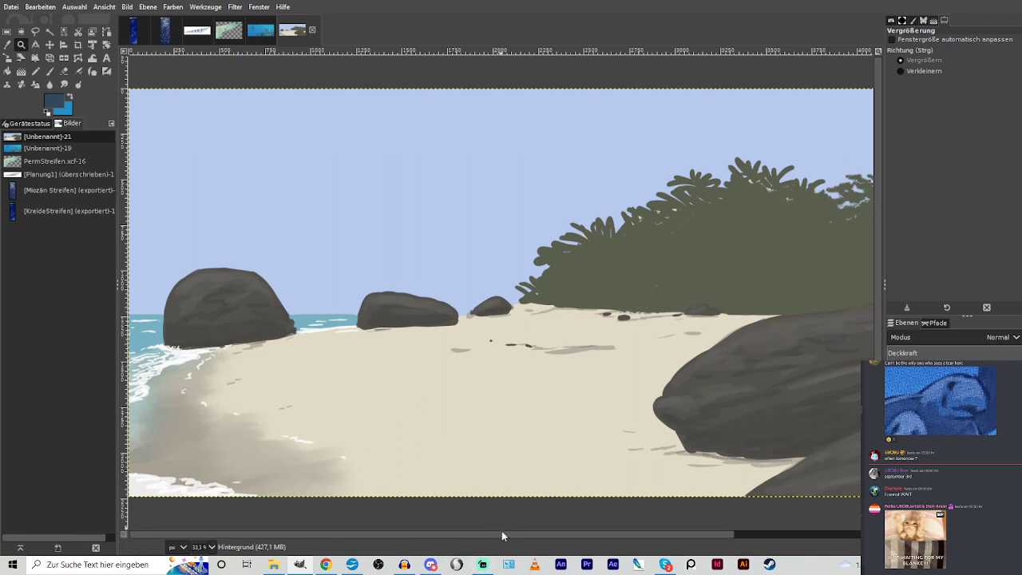
click(916, 71)
click(615, 191)
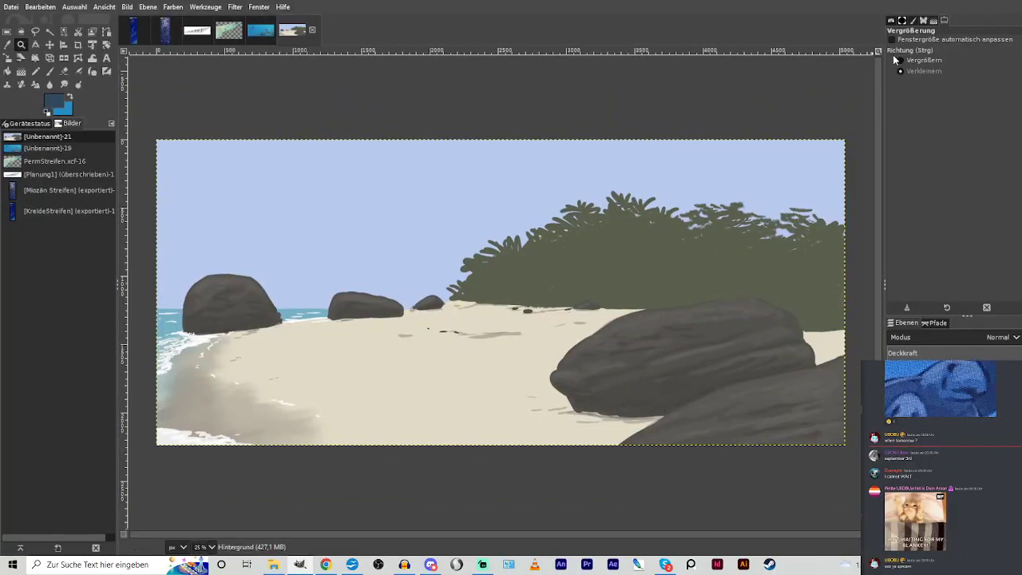
click(903, 62)
drag(147, 124, 856, 457)
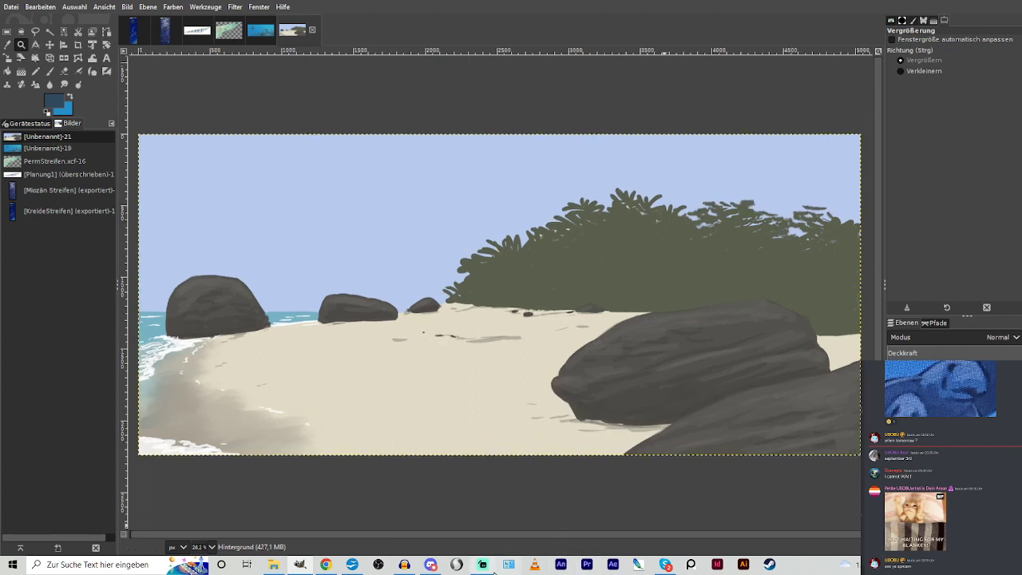